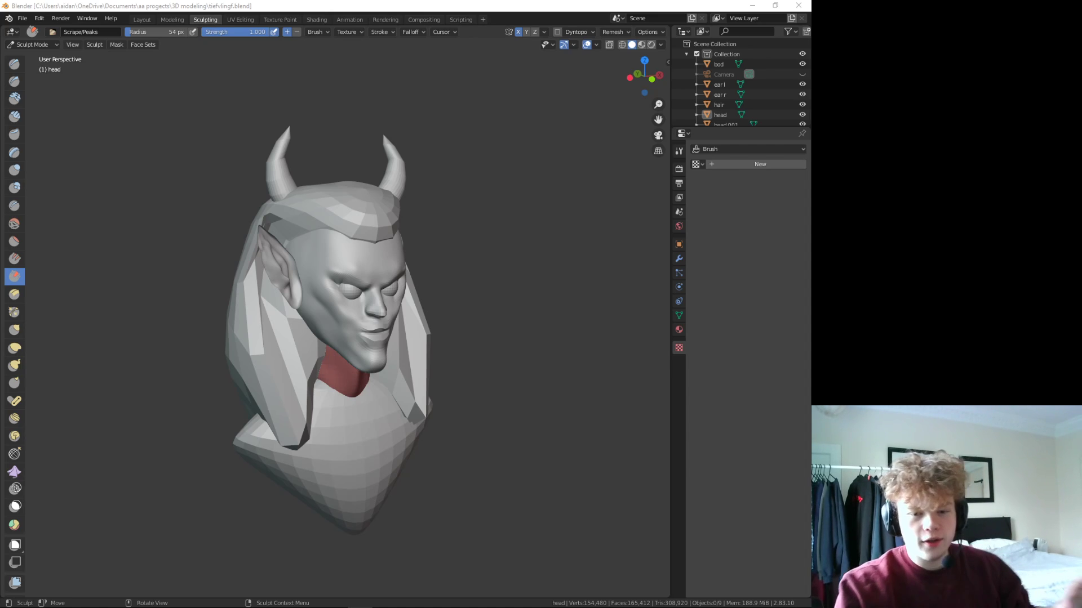
- Orbit and zoom around the bust to inspect the head from front, side and three-quarter angles
mouse_move(645, 76)
left_mouse_down()
mouse_move(629, 93)
mouse_move(515, 99)
mouse_move(645, 61)
mouse_move(582, 95)
mouse_move(655, 81)
mouse_move(628, 96)
left_mouse_up()
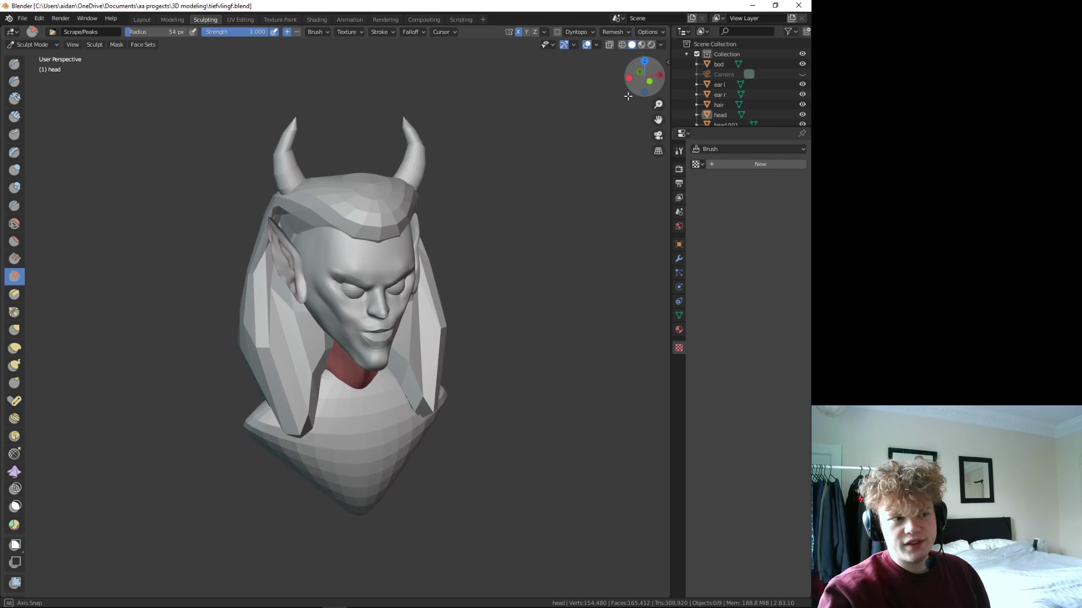
left_click_drag(628, 96, 644, 73)
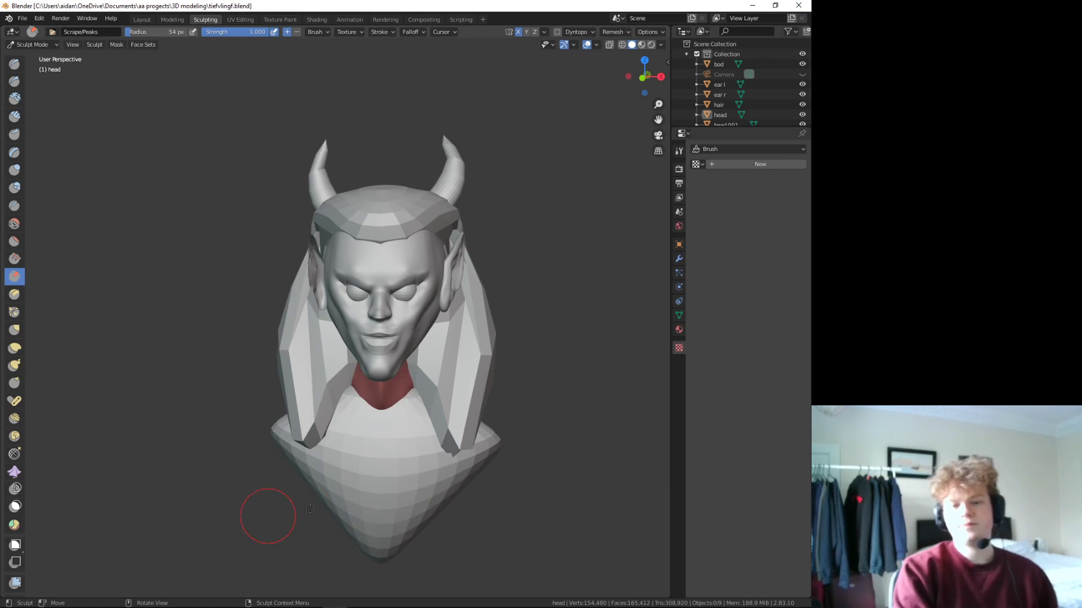
scroll(338, 417, "up", 1)
scroll(379, 366, "up", 4)
mouse_move(379, 366)
middle_mouse_down()
mouse_move(547, 430)
mouse_move(343, 395)
middle_mouse_up()
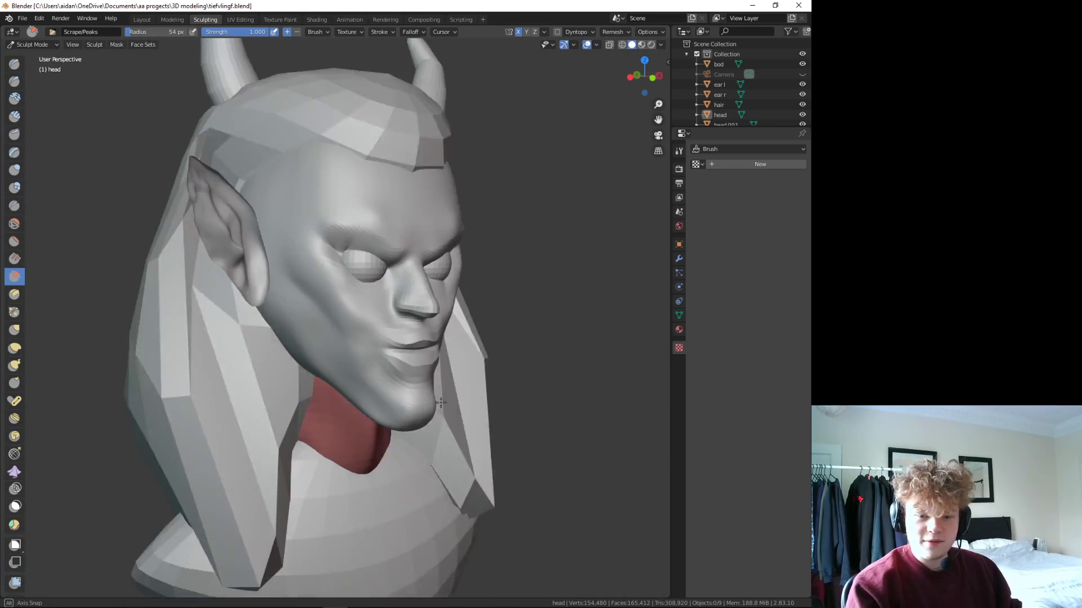
scroll(343, 394, "down", 3)
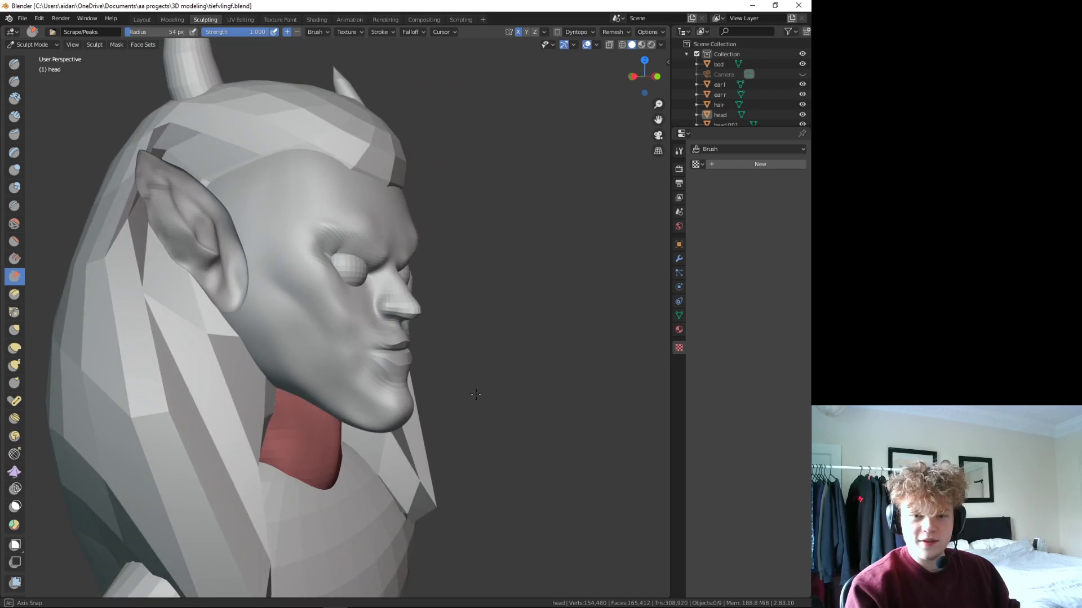
middle_click_drag(344, 394, 414, 388)
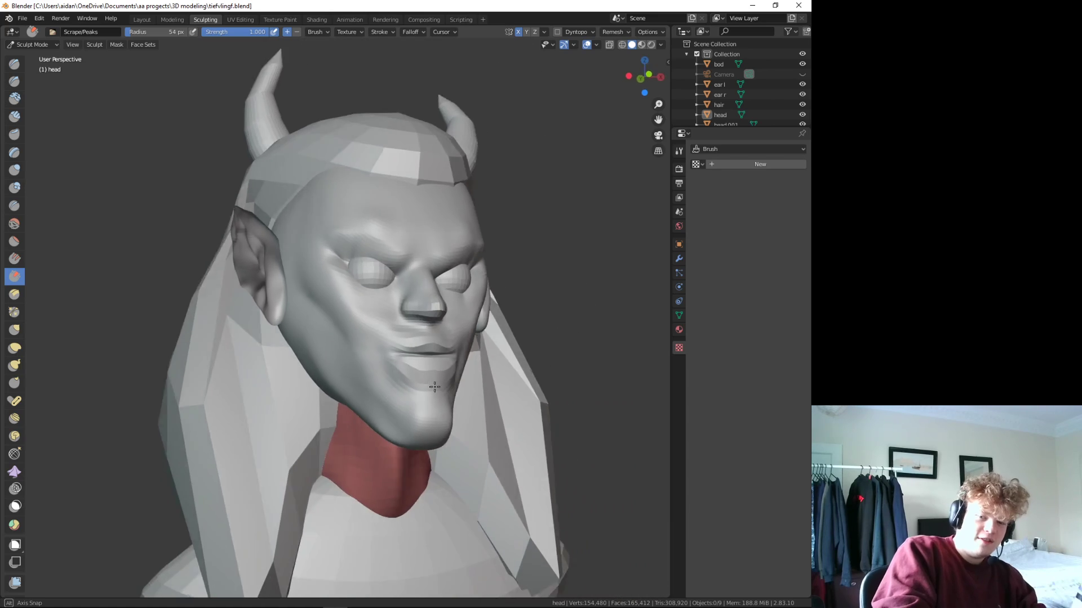
scroll(414, 388, "down", 3)
mouse_move(447, 326)
middle_mouse_down()
mouse_move(489, 327)
mouse_move(417, 433)
mouse_move(357, 399)
mouse_move(469, 430)
middle_mouse_up()
scroll(417, 433, "up", 3)
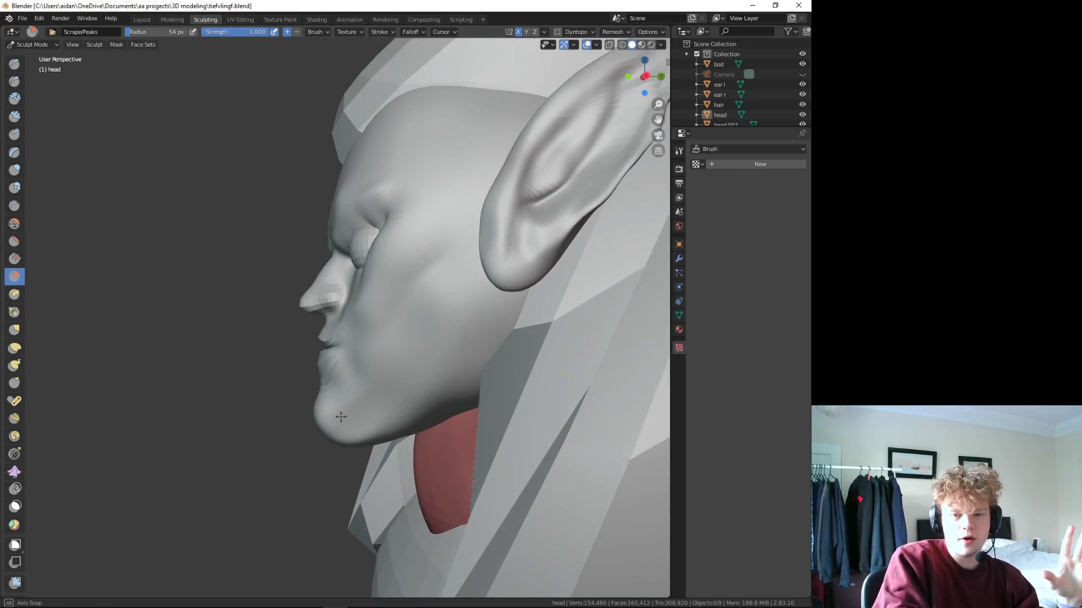
scroll(496, 479, "down", 2)
middle_click_drag(496, 479, 401, 501)
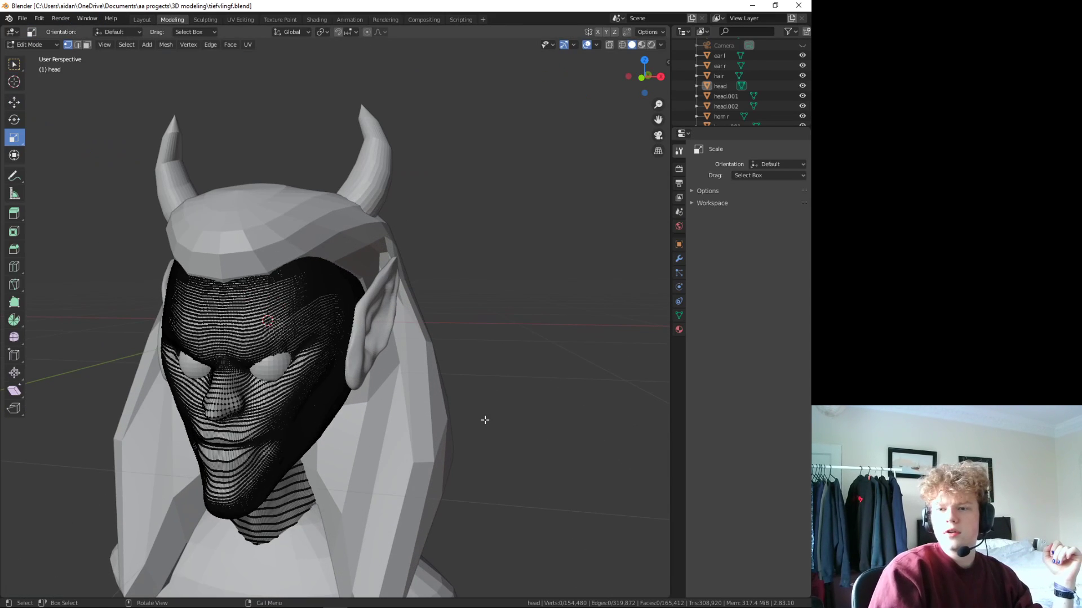
- Select the hair object in the Outliner and move Edit Mode onto the hair mesh
left_click(727, 77)
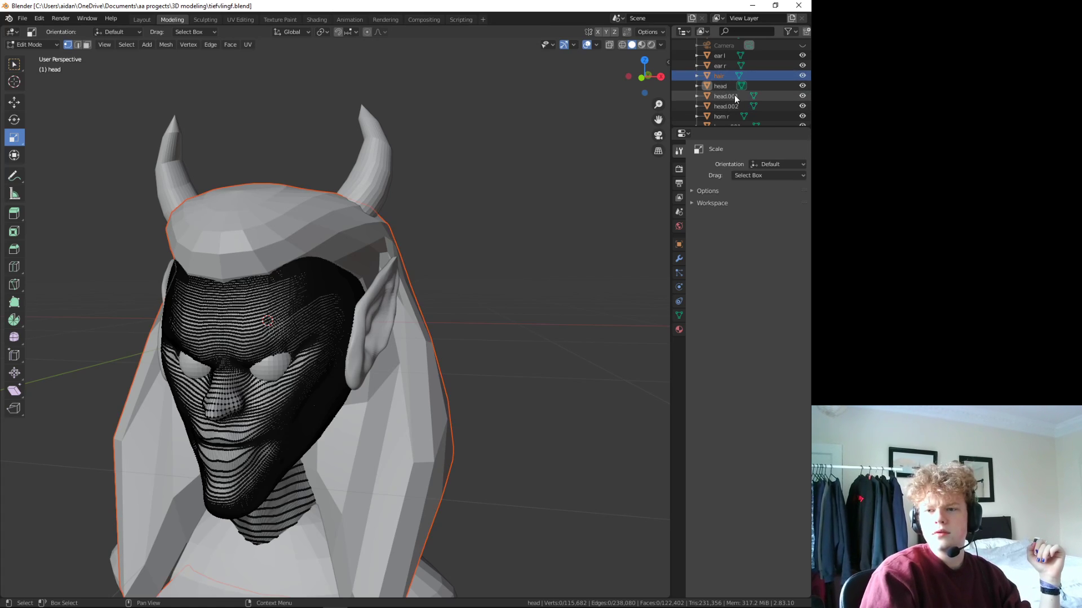
left_click(734, 96)
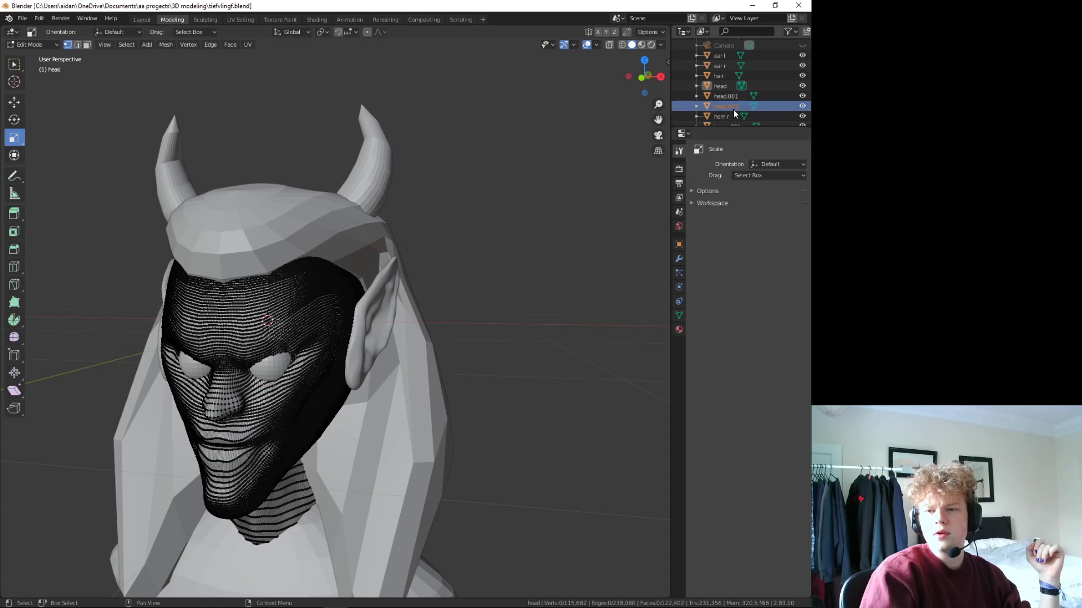
left_click(739, 75)
scroll(485, 309, "down", 5)
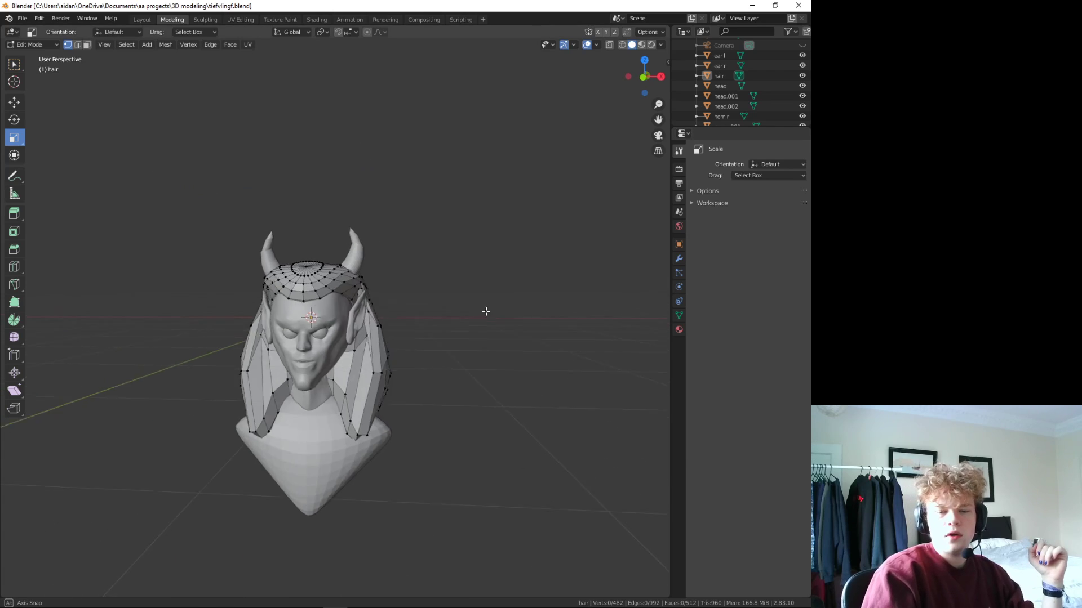
mouse_move(486, 309)
middle_mouse_down()
mouse_move(529, 300)
mouse_move(410, 329)
middle_mouse_up()
right_click(410, 329)
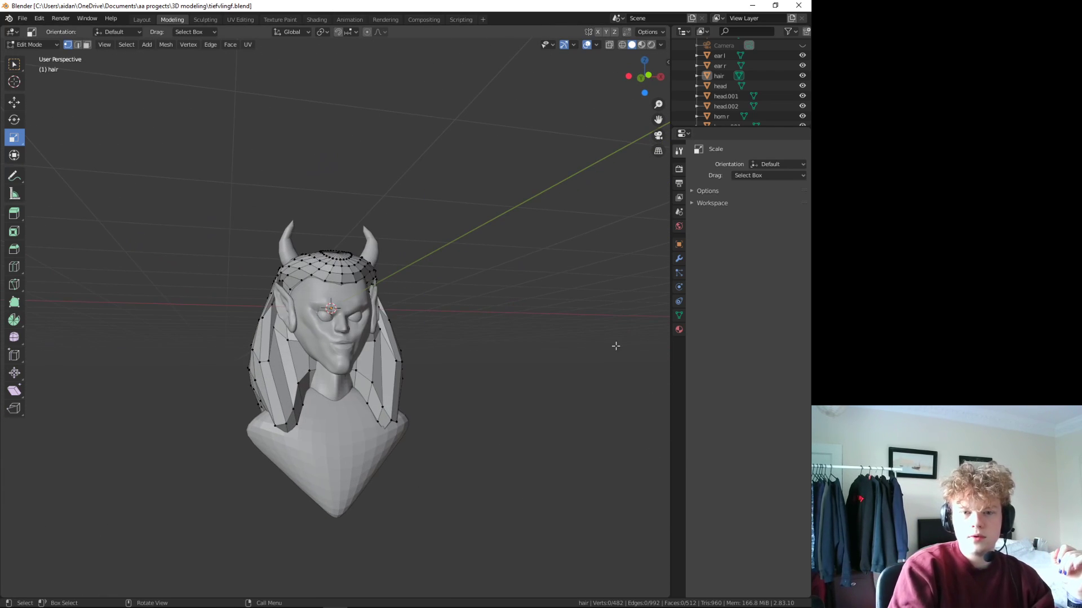
- Select all hair vertices and subdivide them, raising the cuts to 10
key("a")
right_click(529, 462)
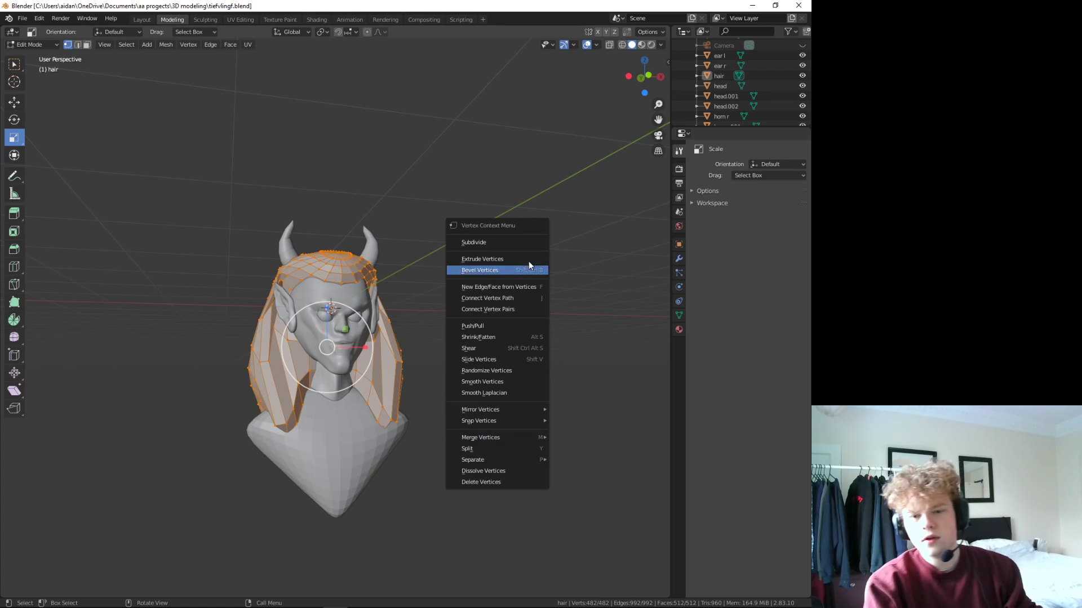
left_click(511, 237)
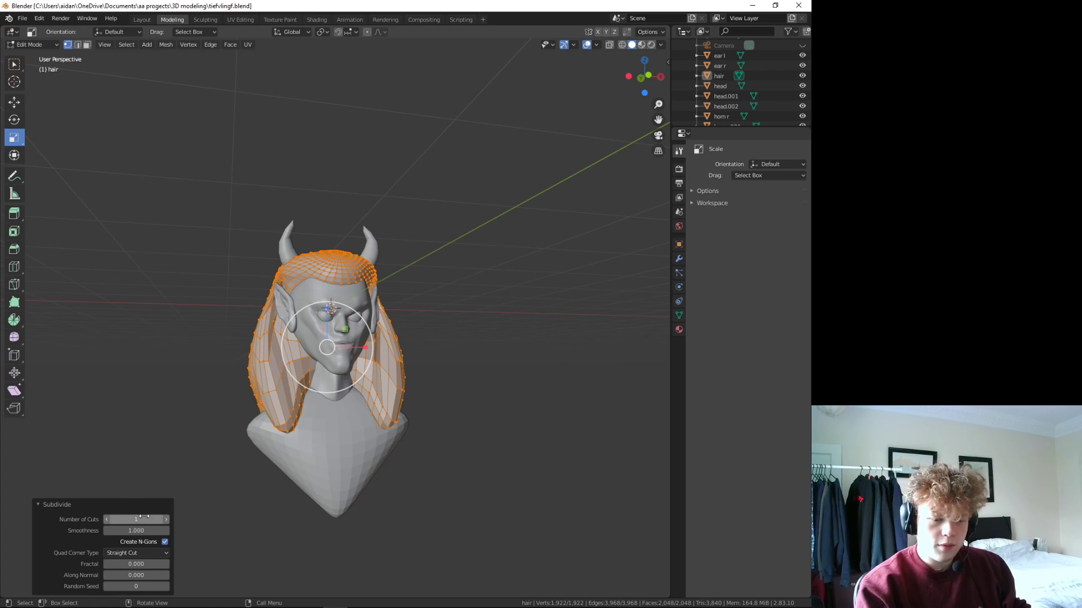
left_click_drag(136, 519, 152, 519)
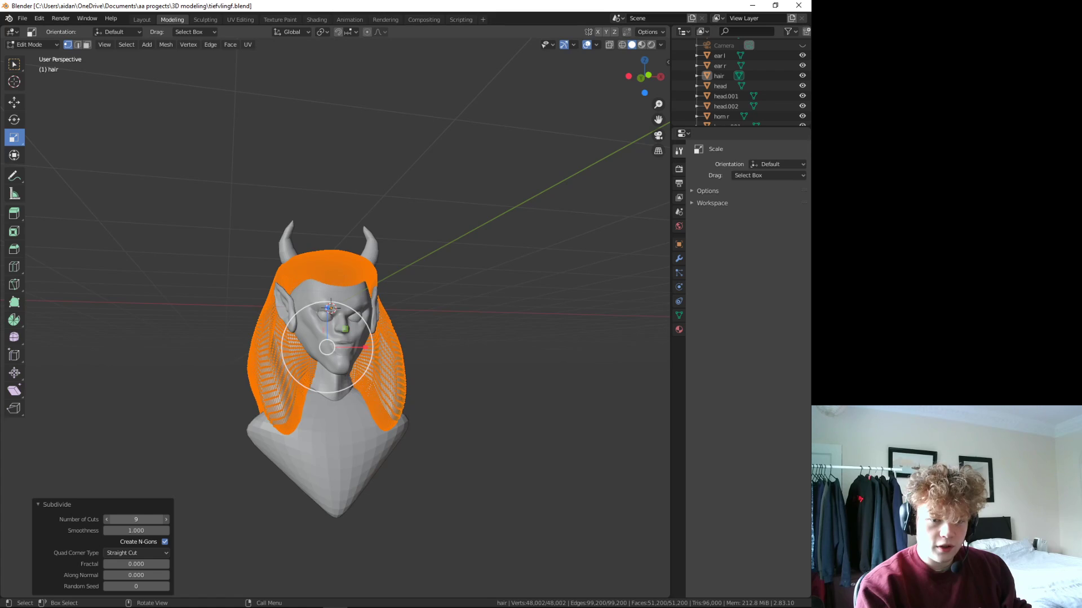
left_click(167, 520)
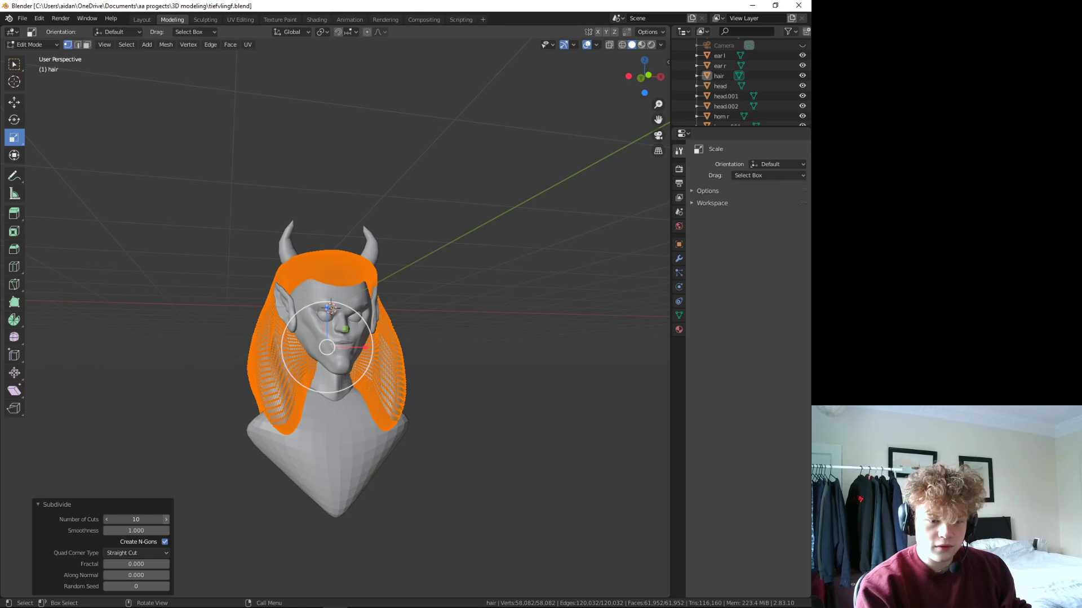
- Set the subdivision to 20 cuts and check the denser hair from both sides
key("BackSpace")
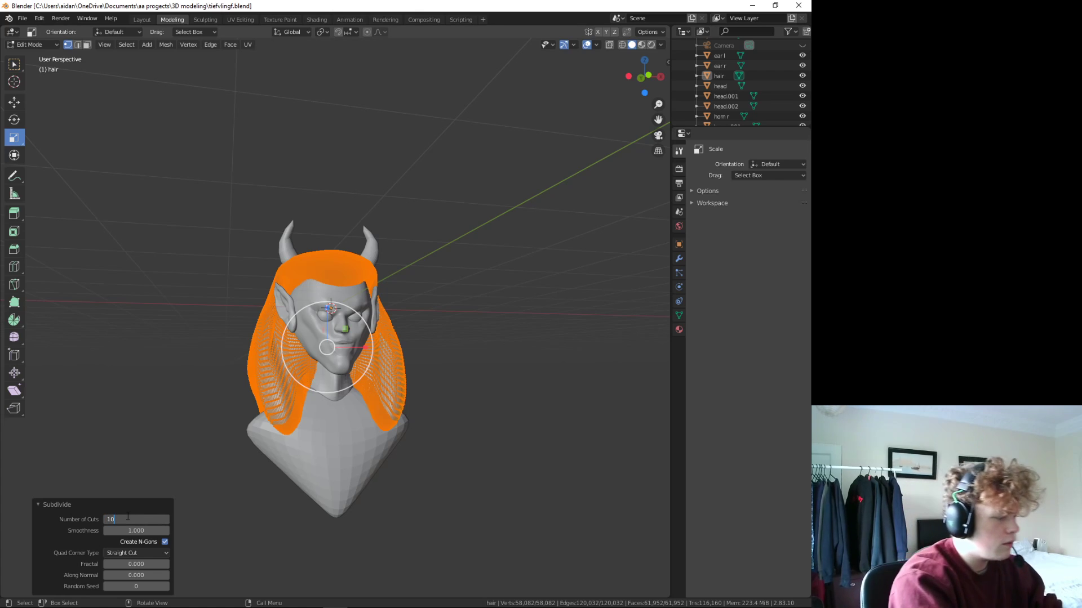
type("2")
key("Return")
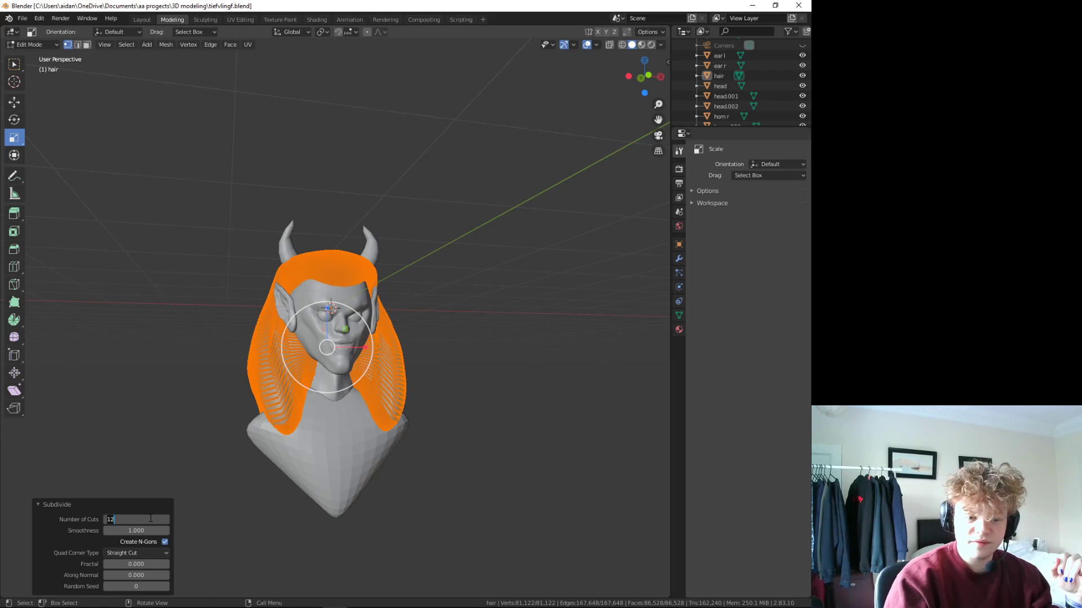
key("BackSpace")
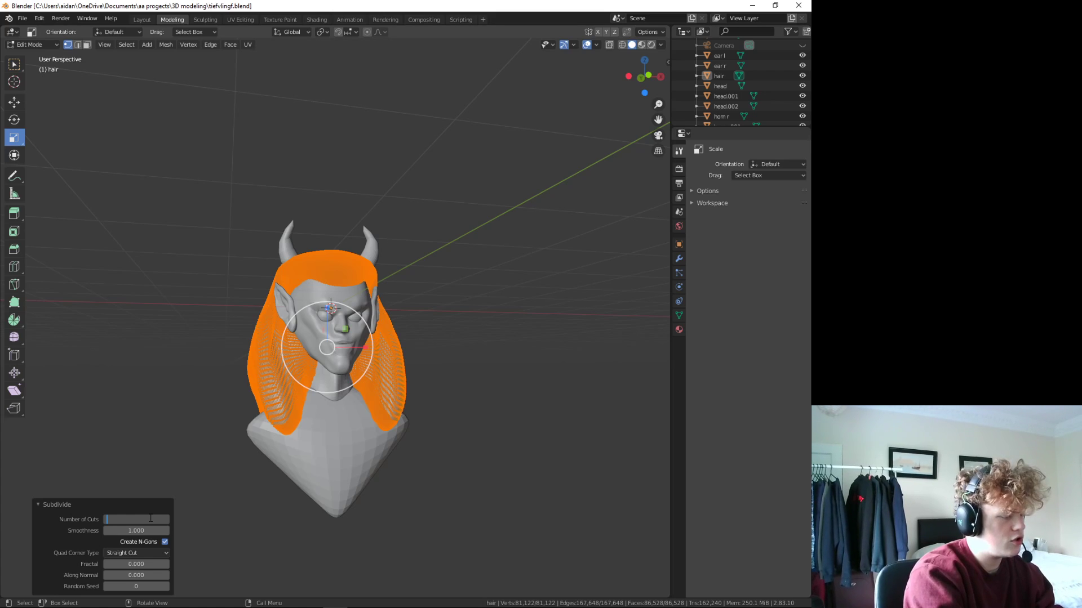
type("20")
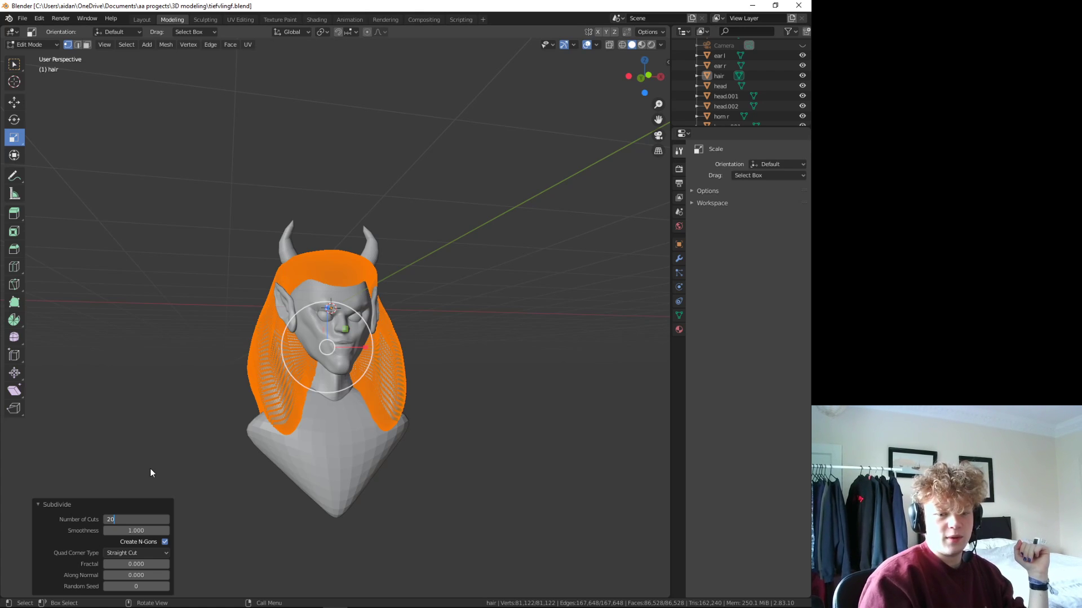
key("Return")
mouse_move(151, 469)
middle_mouse_down()
mouse_move(275, 452)
mouse_move(394, 400)
mouse_move(318, 451)
mouse_move(172, 471)
middle_mouse_up()
scroll(274, 452, "up", 5)
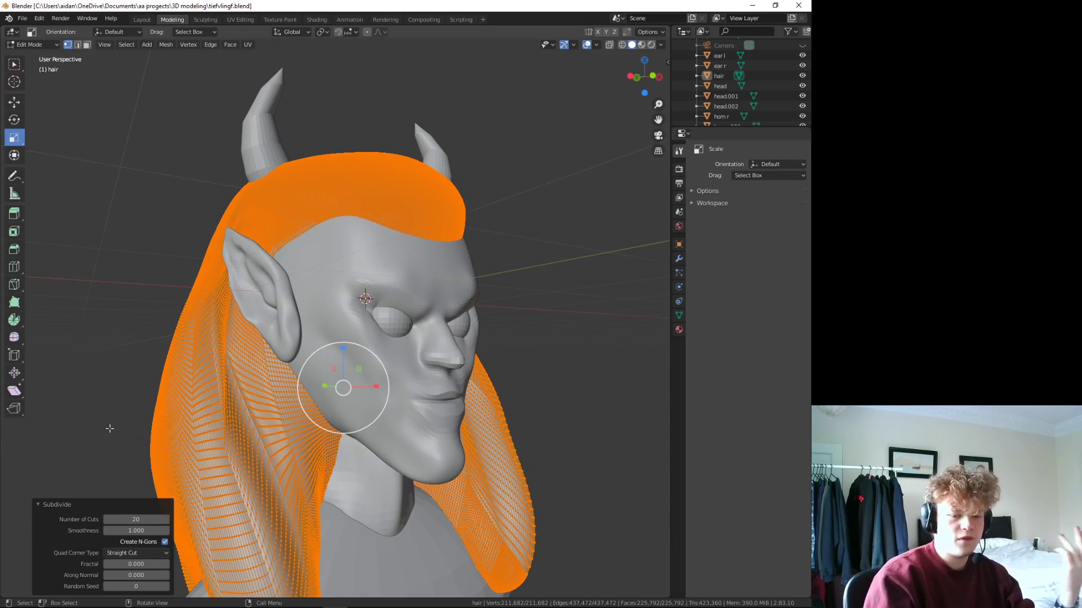
middle_click_drag(109, 433, 90, 439)
- Deselect the hair, enter Sculpt Mode, and choose the Elastic Deform brush
key("alt+a")
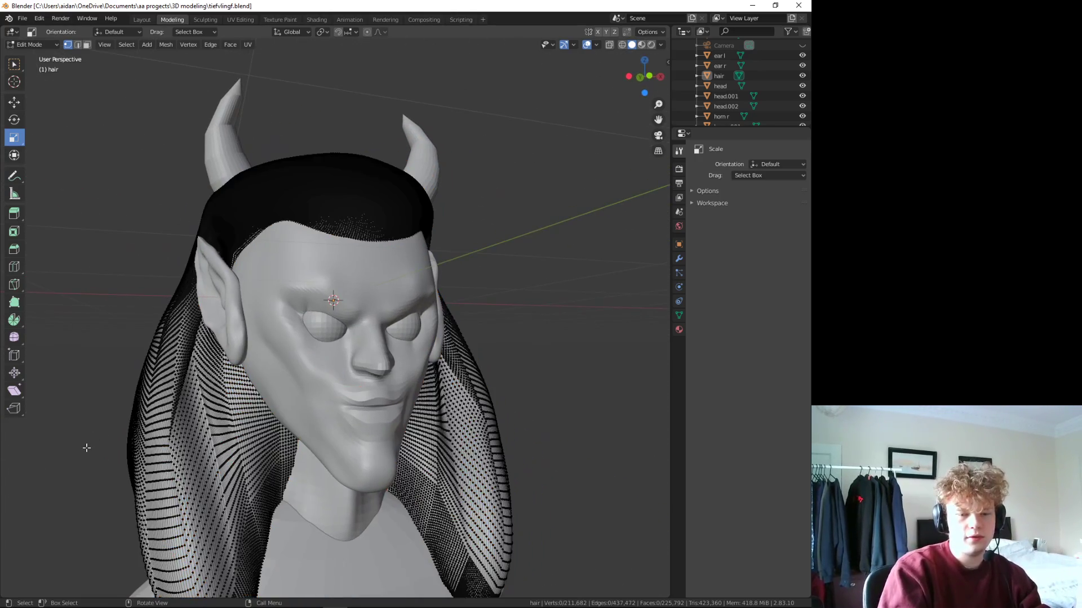
left_click(197, 20)
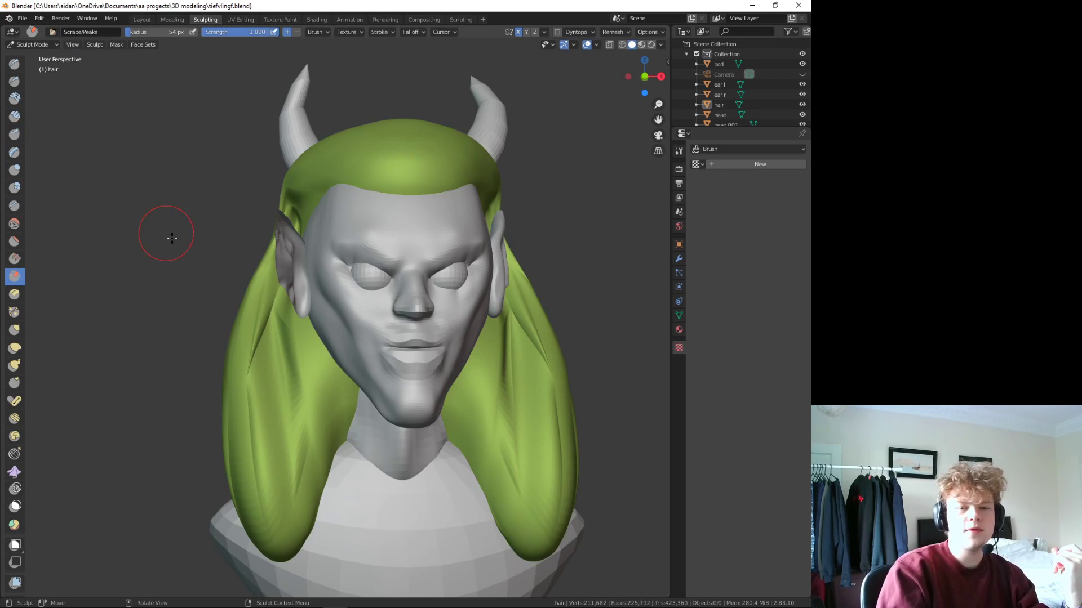
mouse_move(163, 232)
middle_mouse_down()
mouse_move(165, 259)
mouse_move(256, 325)
mouse_move(362, 342)
mouse_move(355, 473)
mouse_move(374, 459)
middle_mouse_up()
scroll(361, 455, "up", 5)
scroll(350, 494, "down", 4)
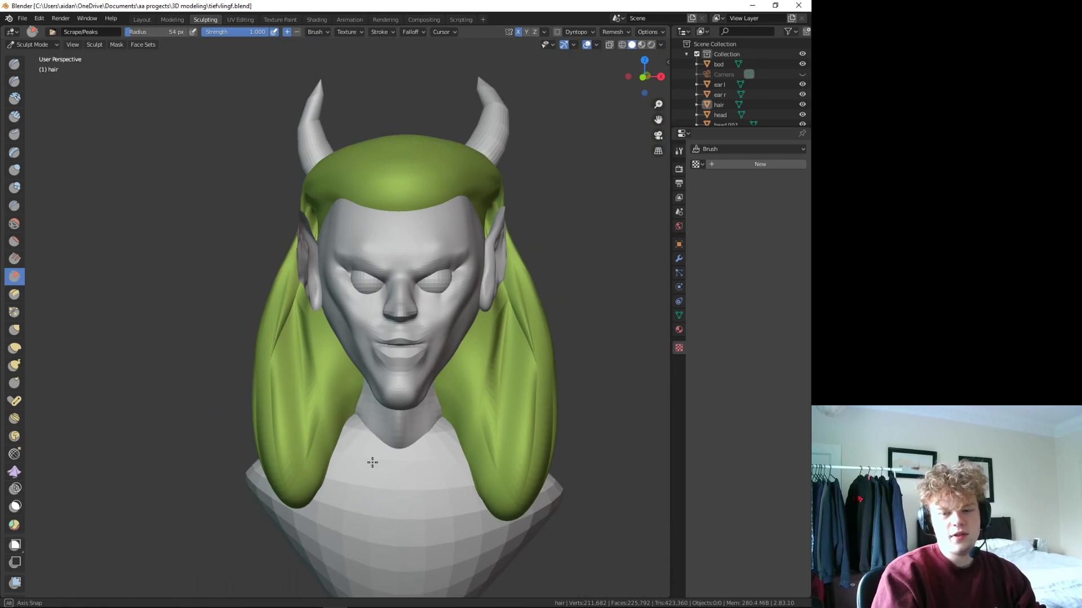
left_click(15, 348)
- Stretch both hair ends downward and reshape the hair tip from the side
left_click_drag(289, 499, 352, 519)
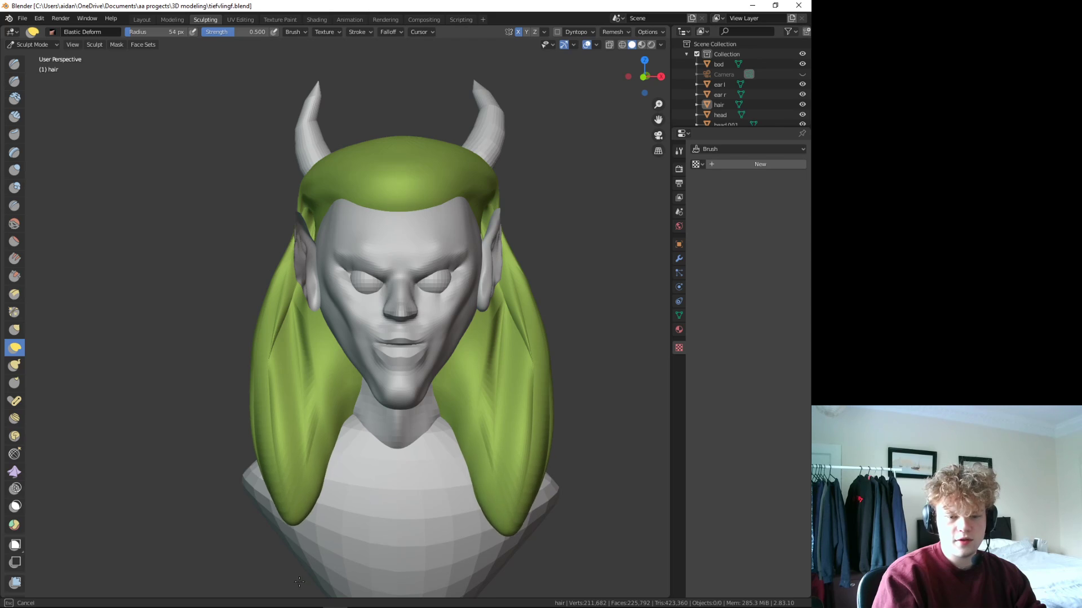
mouse_move(352, 519)
middle_mouse_down()
mouse_move(391, 490)
mouse_move(337, 536)
mouse_move(377, 367)
middle_mouse_up()
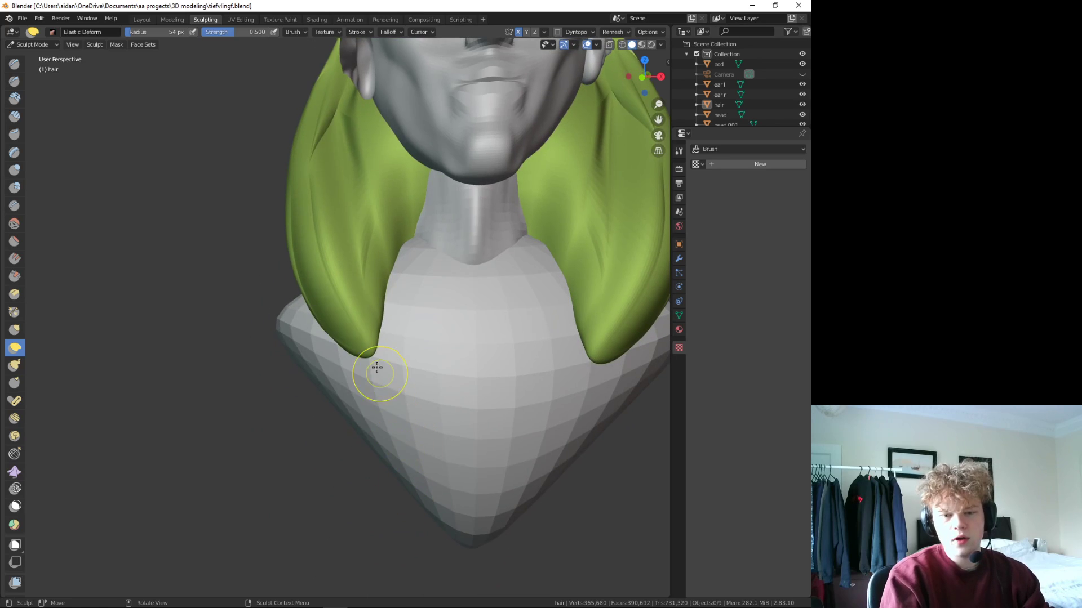
left_click_drag(360, 355, 420, 572)
middle_click_drag(420, 572, 237, 273)
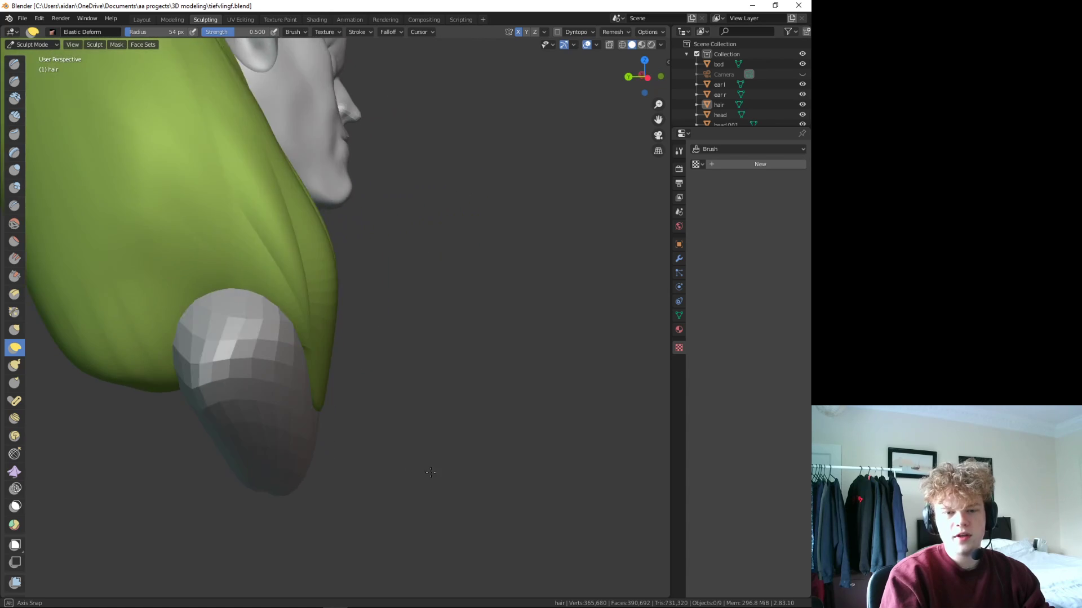
left_click_drag(237, 273, 227, 338)
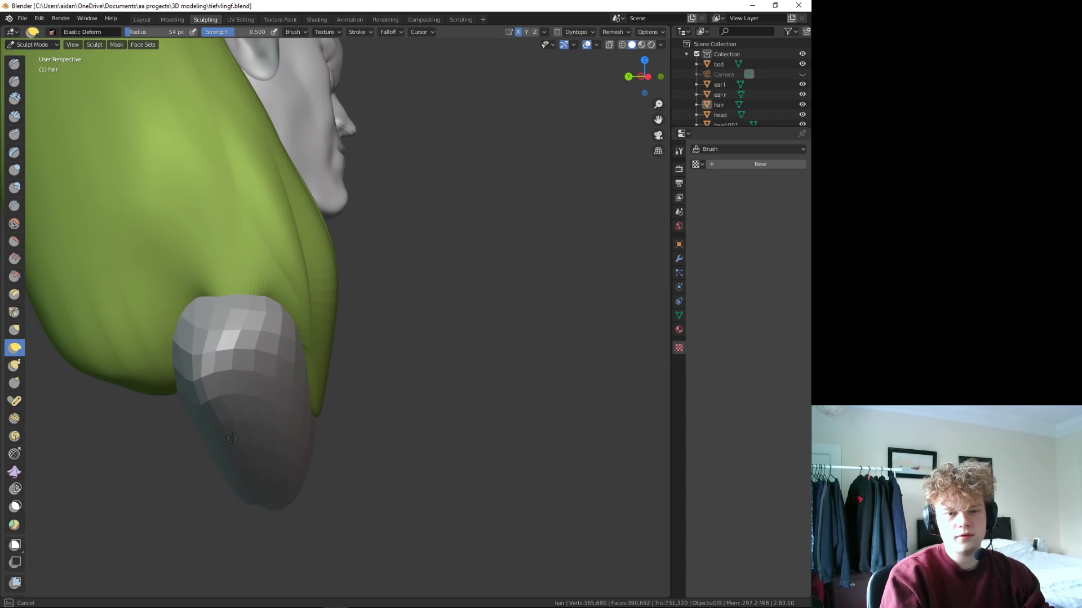
left_click_drag(231, 437, 252, 403)
middle_click_drag(251, 403, 234, 384)
mouse_move(234, 384)
left_mouse_down()
mouse_move(195, 419)
mouse_move(214, 394)
left_mouse_up()
middle_click_drag(214, 394, 313, 384)
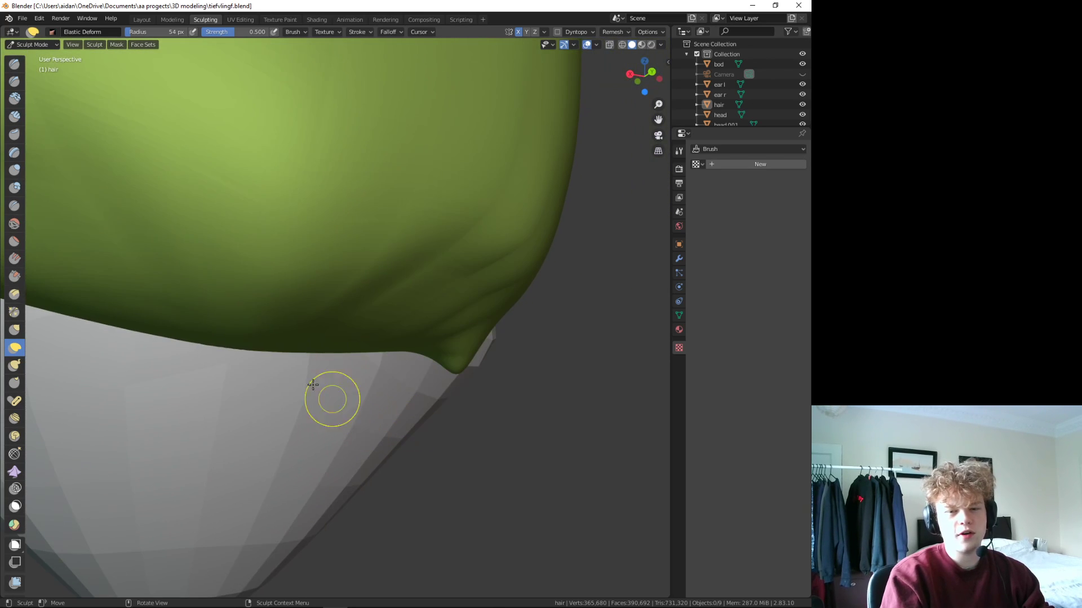
- Pull the hair's lower edge into wavy, uneven tips and dent it slightly
left_click_drag(292, 338, 290, 372)
left_click_drag(186, 333, 186, 363)
left_click_drag(73, 316, 74, 341)
left_click_drag(419, 338, 422, 362)
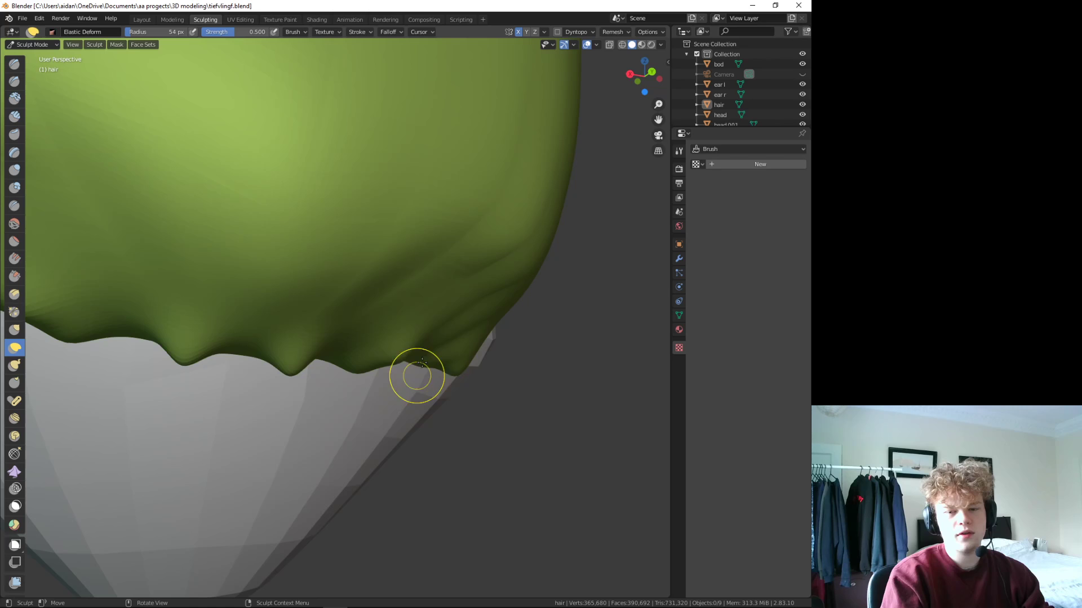
mouse_move(387, 348)
middle_mouse_down()
mouse_move(413, 400)
mouse_move(277, 427)
middle_mouse_up()
left_click_drag(217, 465, 208, 485)
left_click_drag(162, 442, 188, 430)
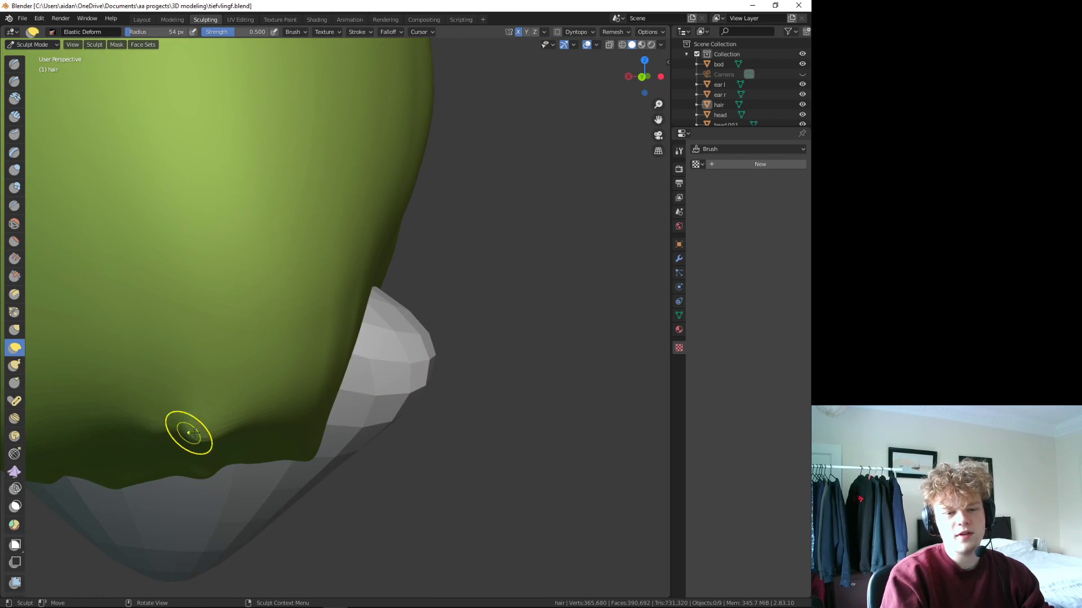
middle_click_drag(188, 430, 413, 362)
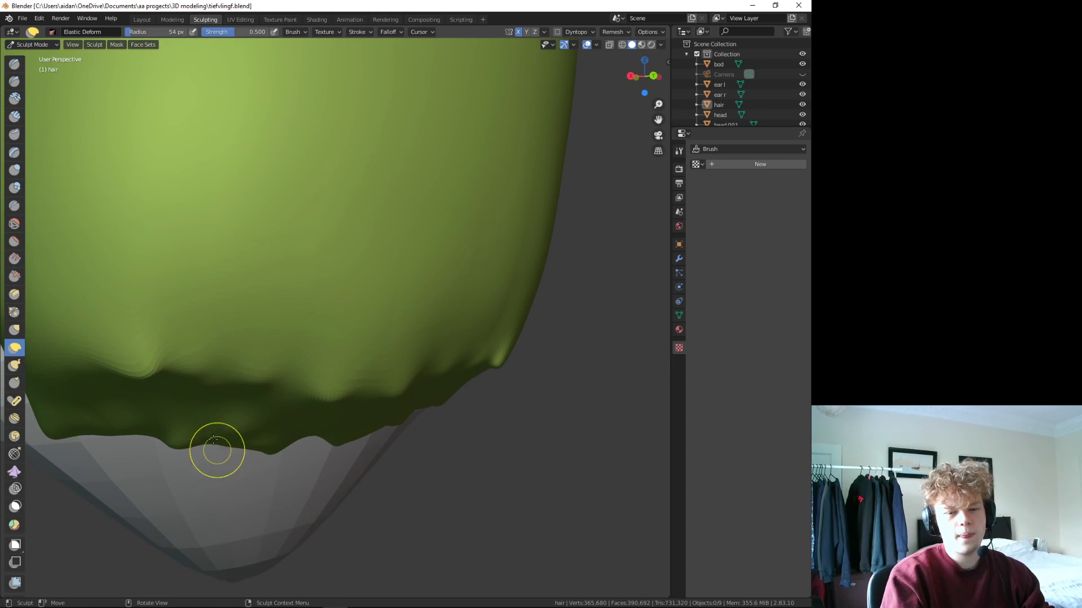
mouse_move(130, 423)
middle_mouse_down()
mouse_move(234, 295)
mouse_move(361, 221)
mouse_move(390, 287)
mouse_move(394, 259)
middle_mouse_up()
scroll(149, 406, "down", 4)
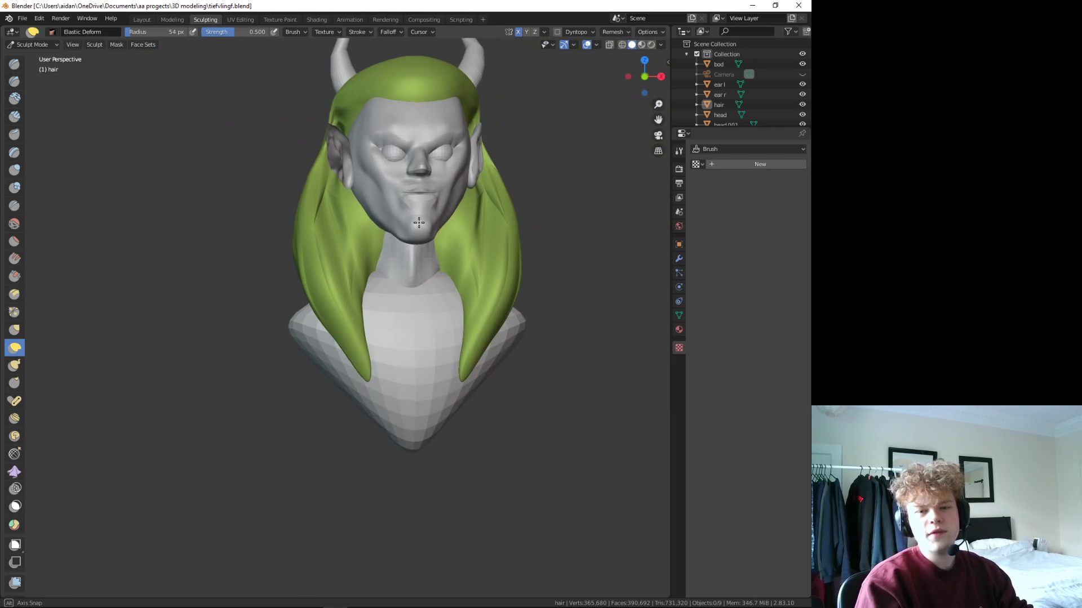
- Turn off X-axis mirroring for sculpting in the viewport header
left_click(596, 45)
left_click(573, 44)
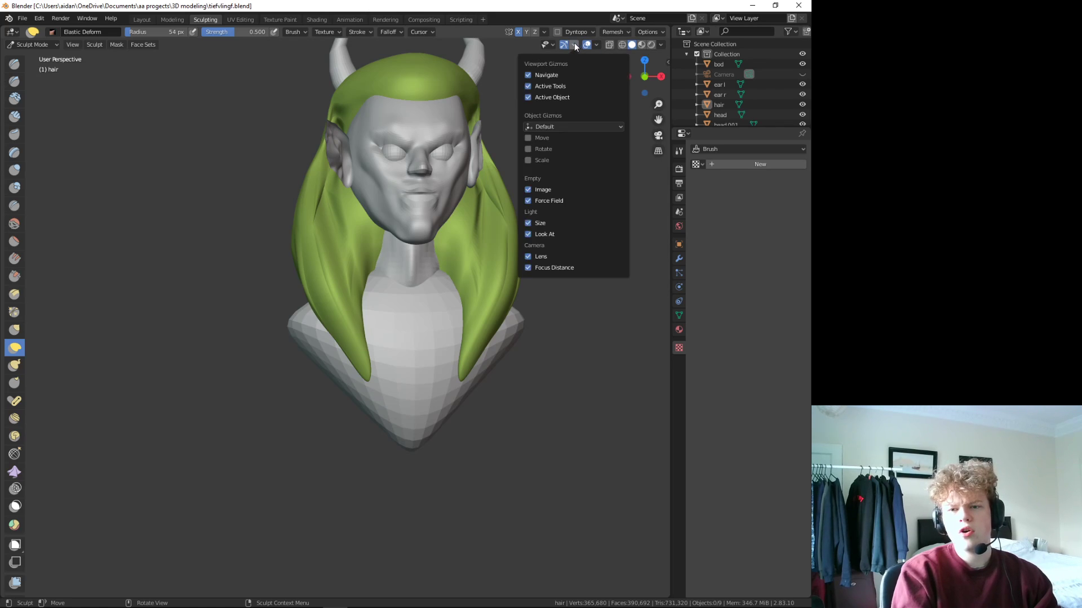
left_click(576, 43)
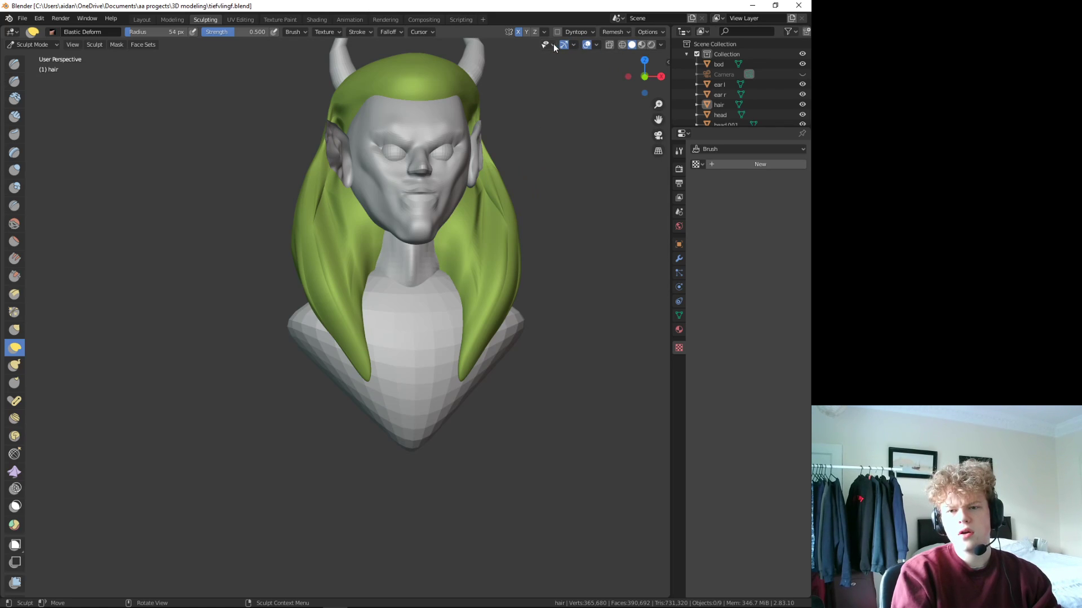
left_click(517, 32)
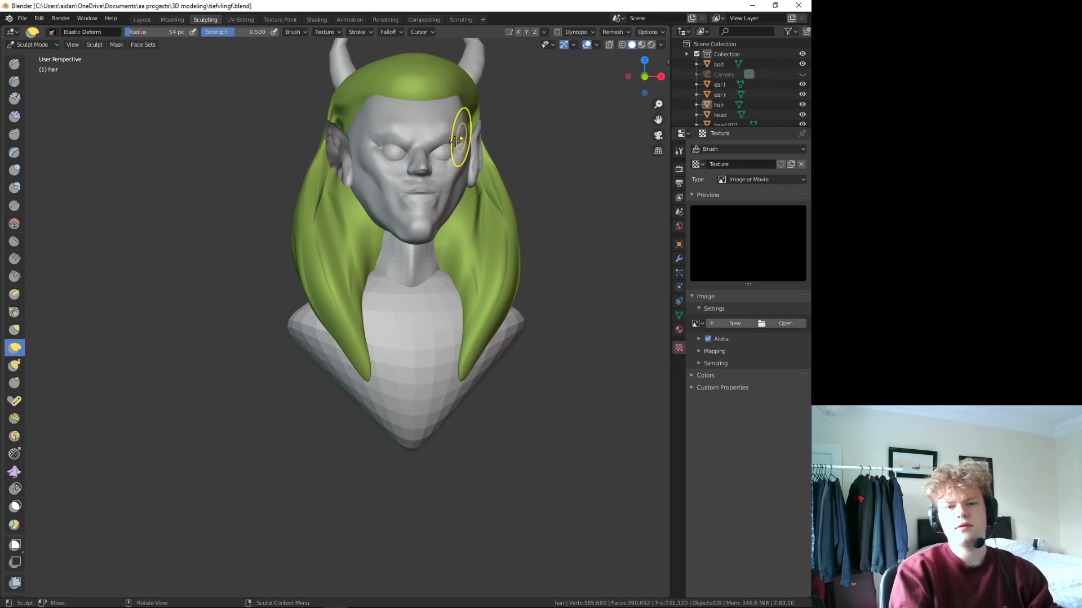
- Pull the right and left hair tips slightly outward with Elastic Deform
middle_click_drag(458, 140, 482, 370)
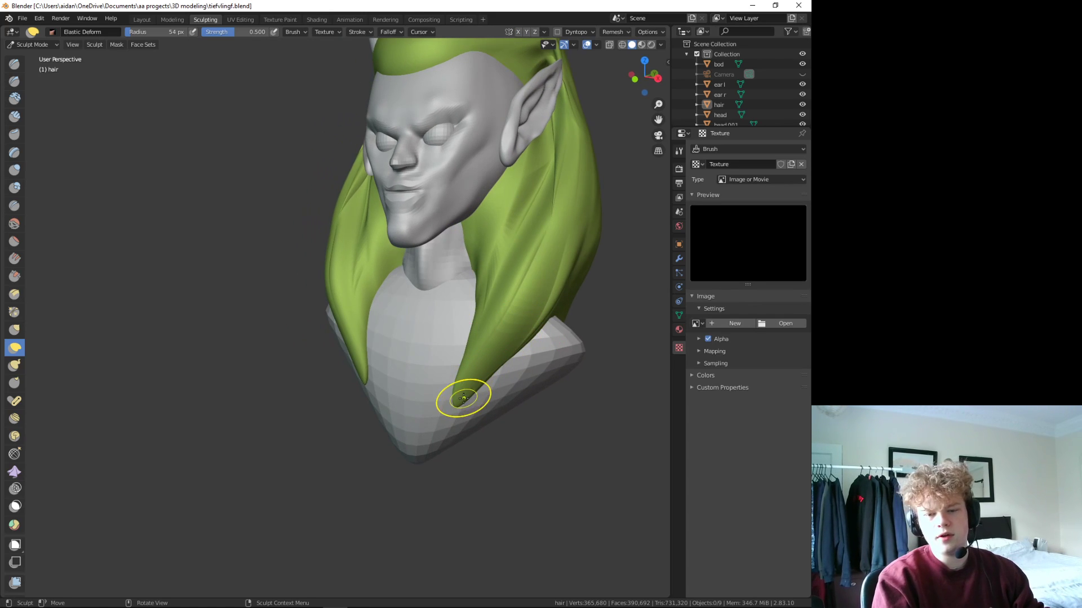
left_click_drag(463, 398, 532, 414)
middle_click_drag(509, 426, 504, 369)
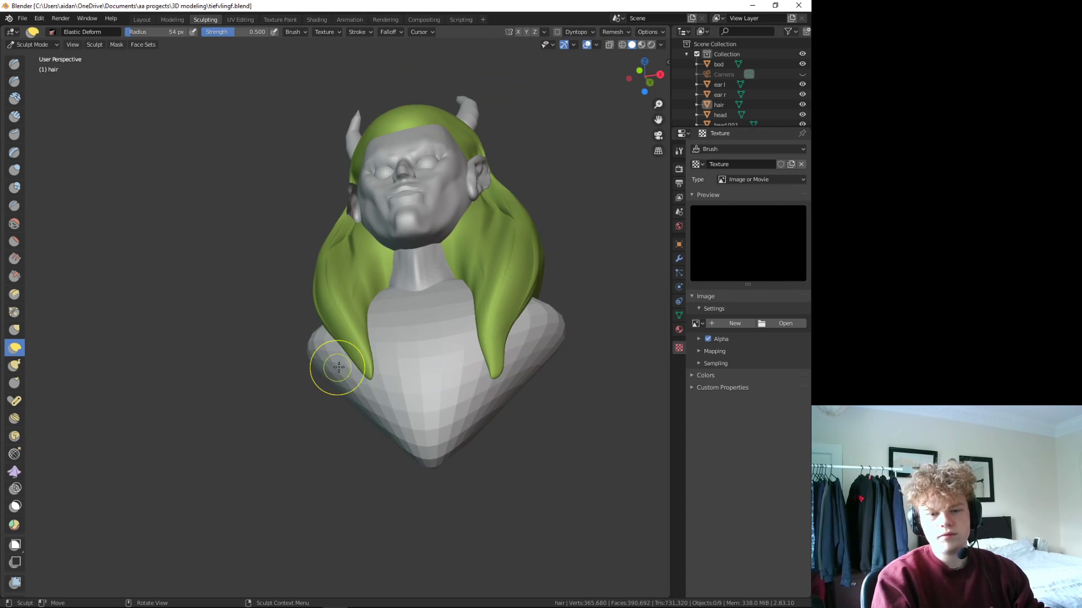
mouse_move(338, 367)
middle_mouse_down()
mouse_move(403, 382)
mouse_move(376, 362)
middle_mouse_up()
left_click_drag(367, 368, 334, 364)
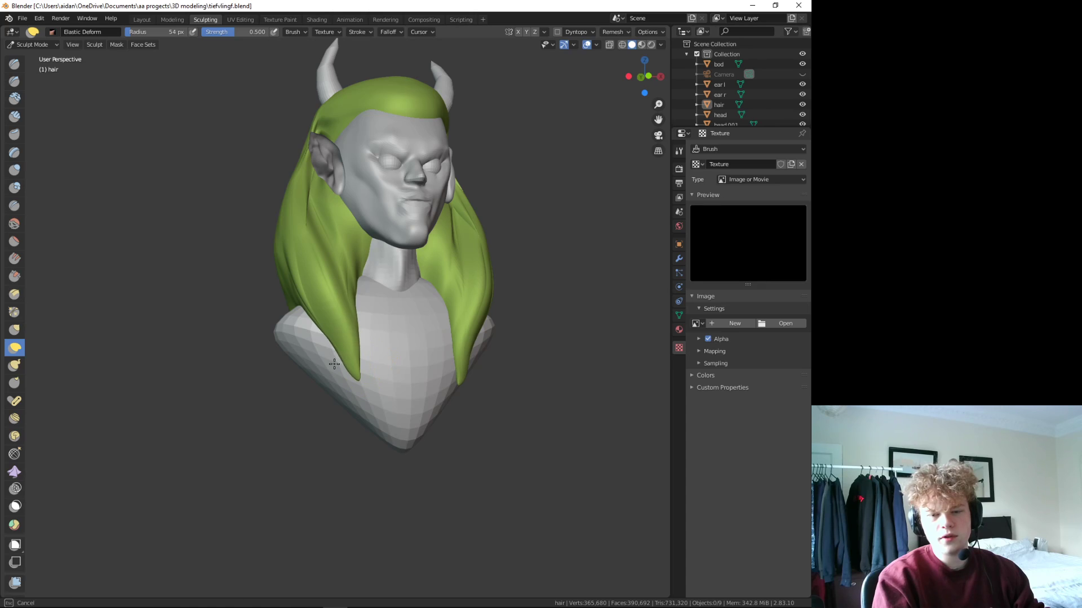
middle_click_drag(504, 298, 445, 339)
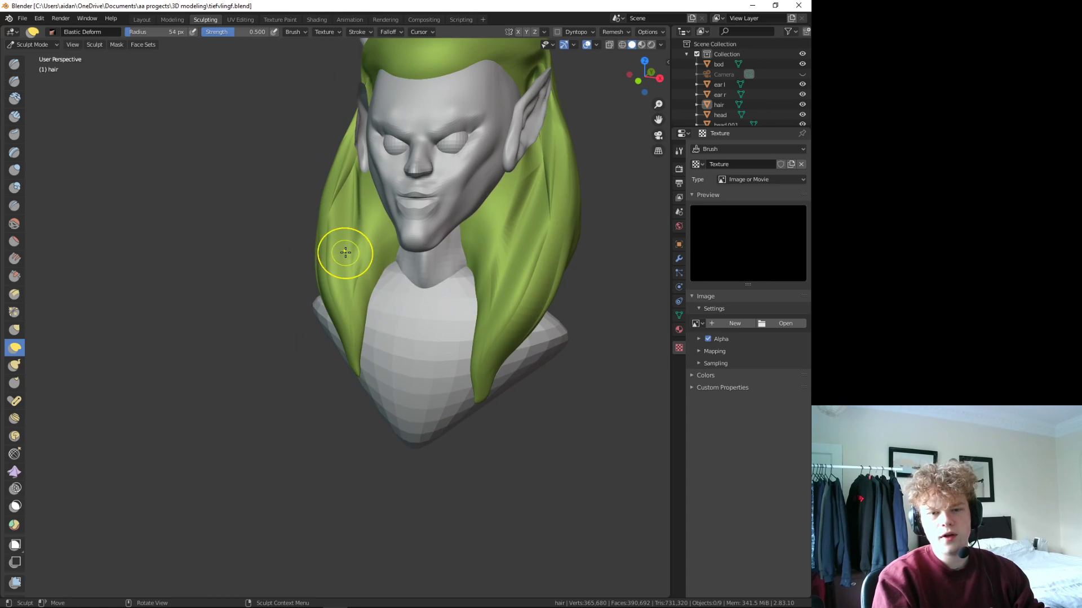
mouse_move(362, 249)
middle_mouse_down()
mouse_move(428, 310)
mouse_move(526, 246)
mouse_move(381, 305)
mouse_move(394, 326)
middle_mouse_up()
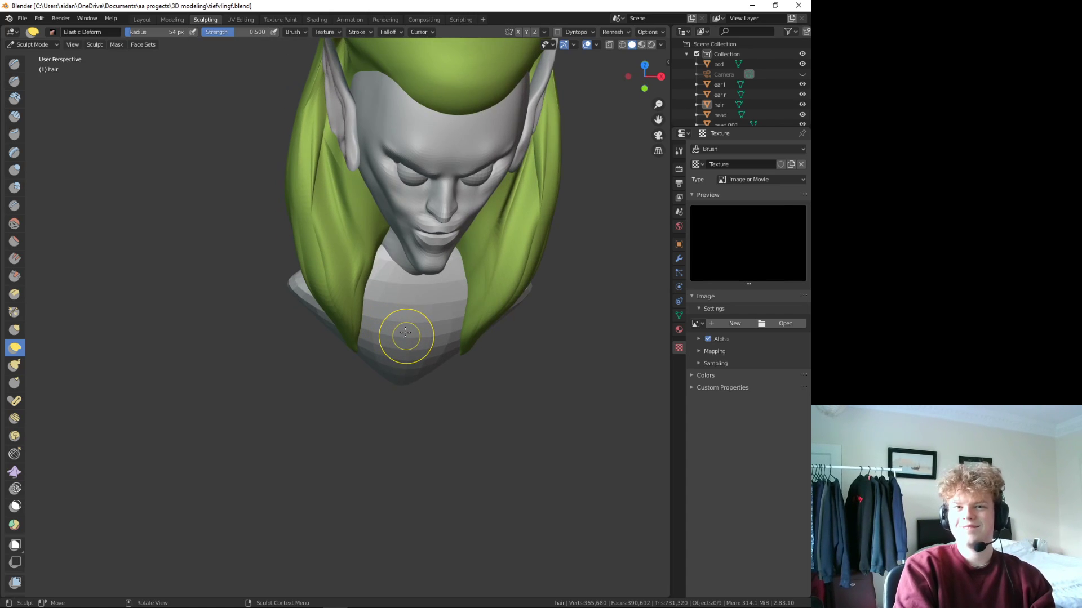
- Reshape the front hairline, pulling its edge down across the forehead and temple
middle_click_drag(406, 336, 405, 327)
left_click_drag(405, 327, 434, 96)
key("ctrl+z")
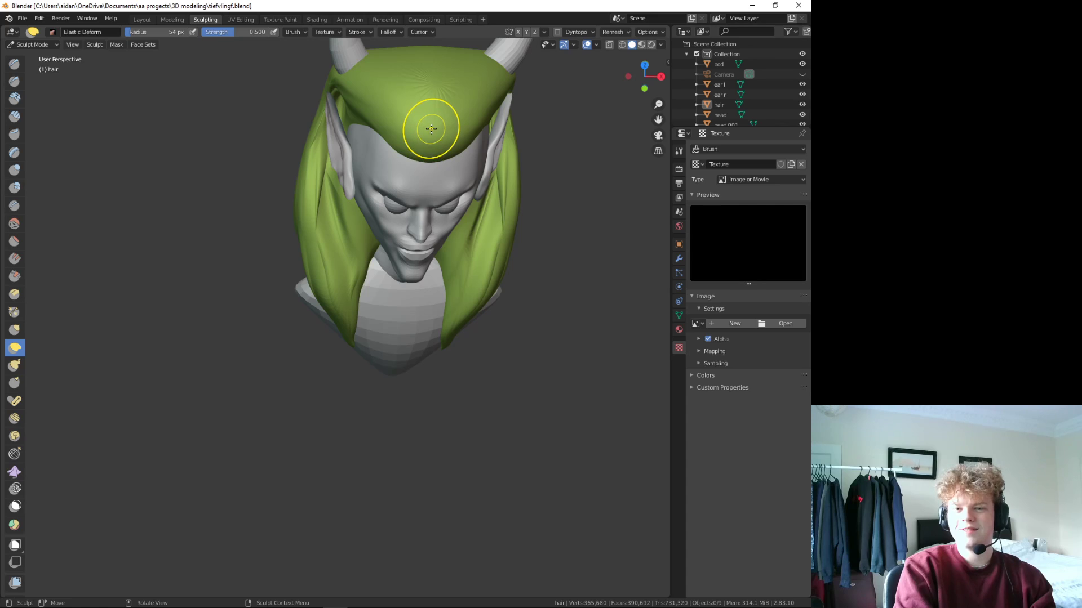
mouse_move(434, 114)
middle_mouse_down()
mouse_move(333, 309)
mouse_move(350, 357)
mouse_move(426, 324)
mouse_move(265, 369)
middle_mouse_up()
scroll(331, 309, "up", 3)
scroll(349, 305, "up", 2)
scroll(350, 357, "up", 3)
left_click_drag(265, 369, 331, 396)
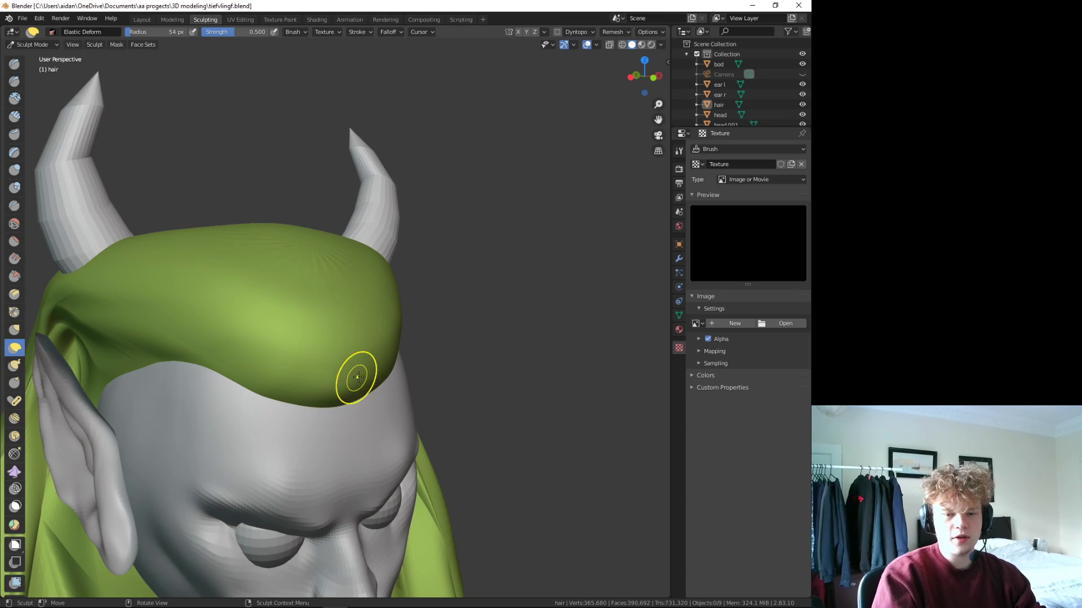
middle_click_drag(357, 377, 205, 349)
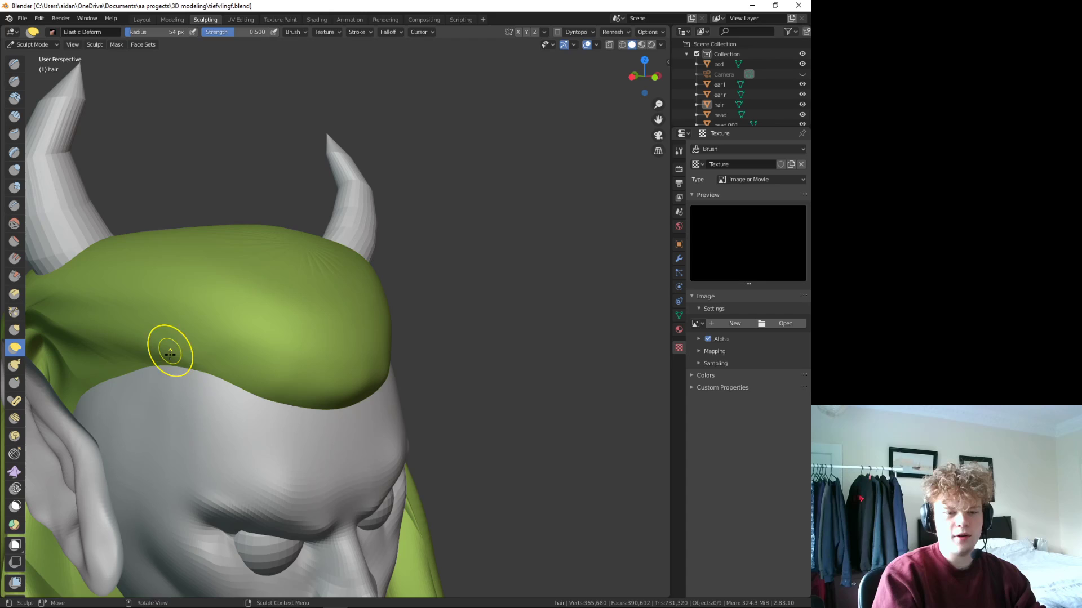
left_click_drag(101, 357, 104, 390)
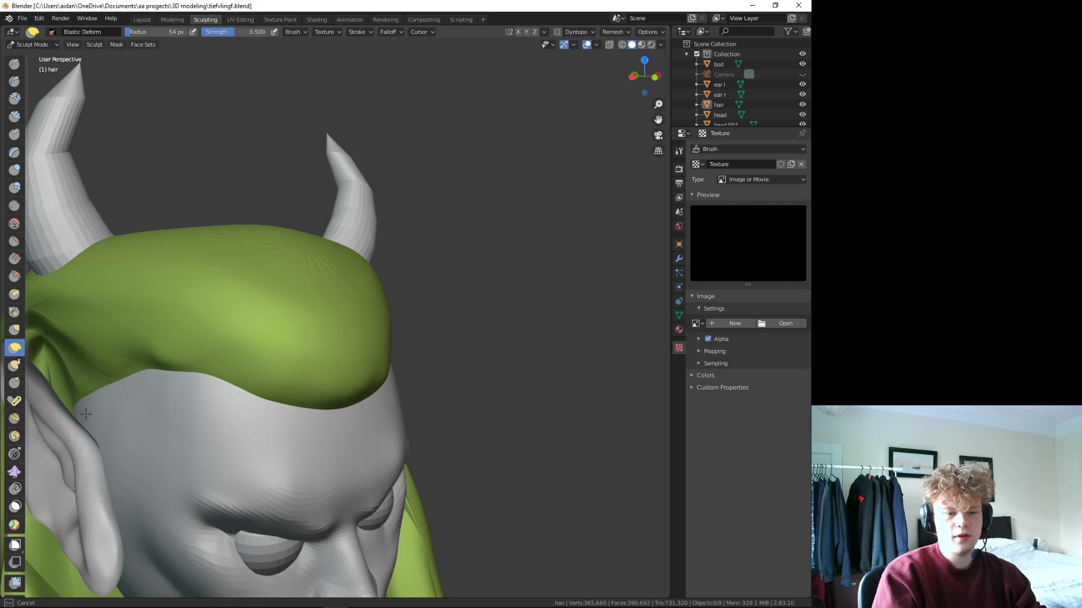
mouse_move(85, 414)
middle_mouse_down()
mouse_move(181, 435)
mouse_move(133, 387)
middle_mouse_up()
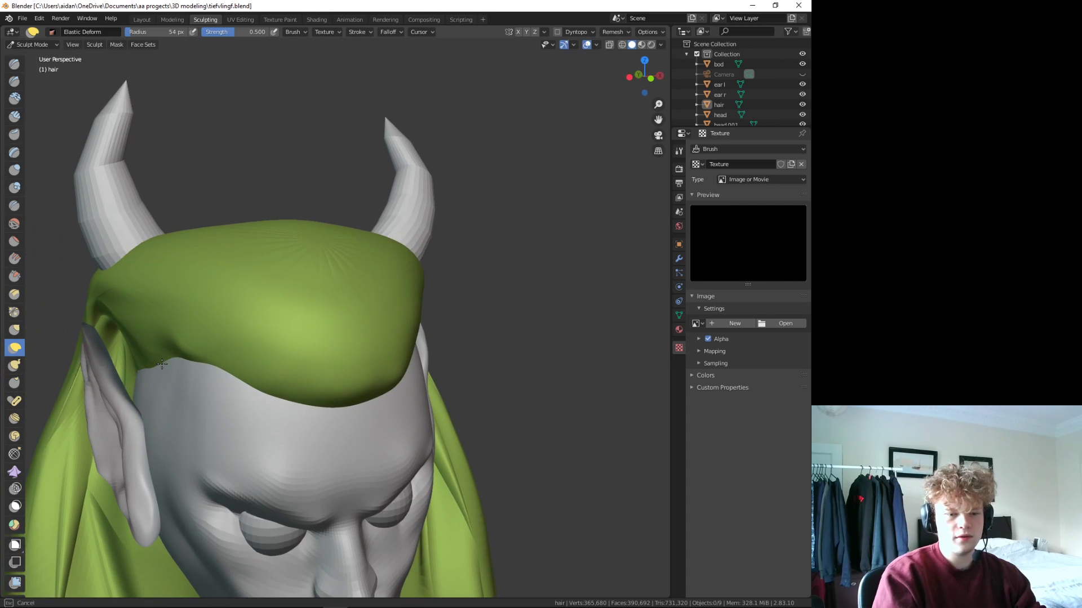
left_click_drag(162, 365, 191, 360)
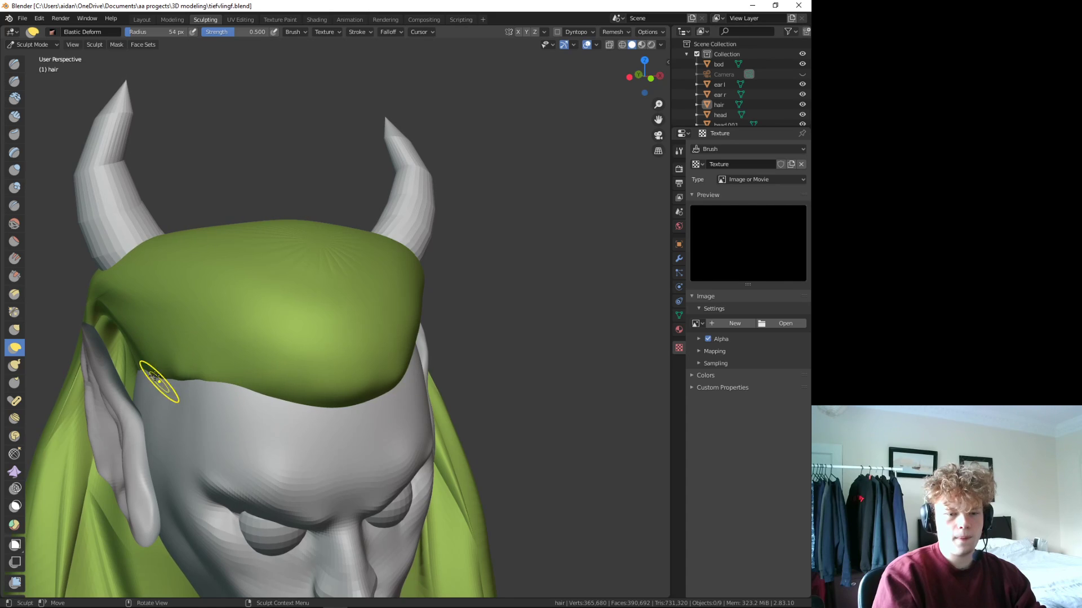
- Reshape the hair edge and hairline around the ear
middle_click_drag(138, 379, 297, 388)
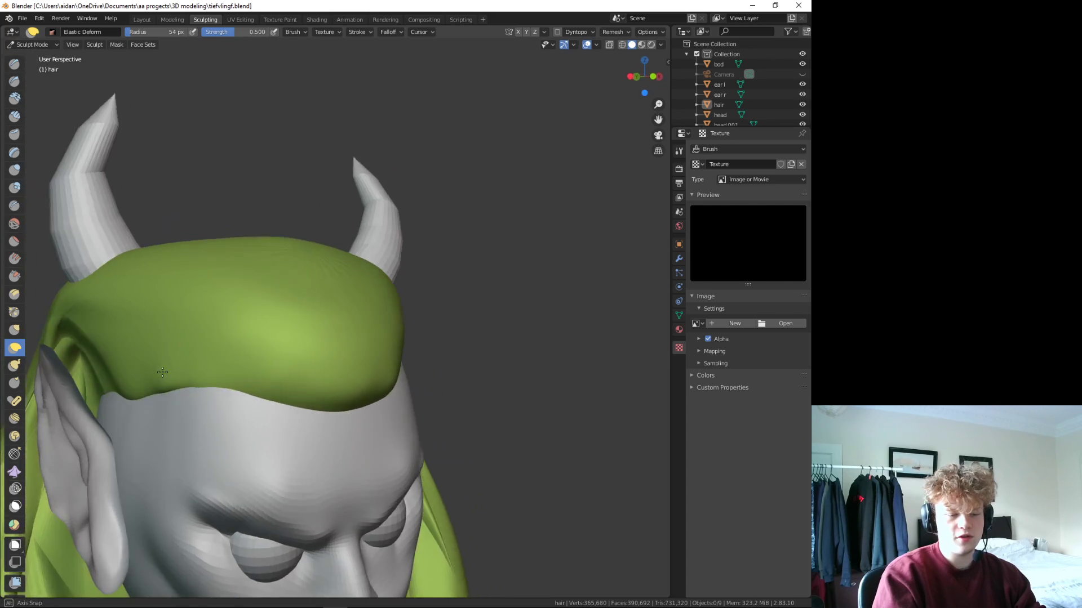
left_click_drag(572, 367, 550, 381)
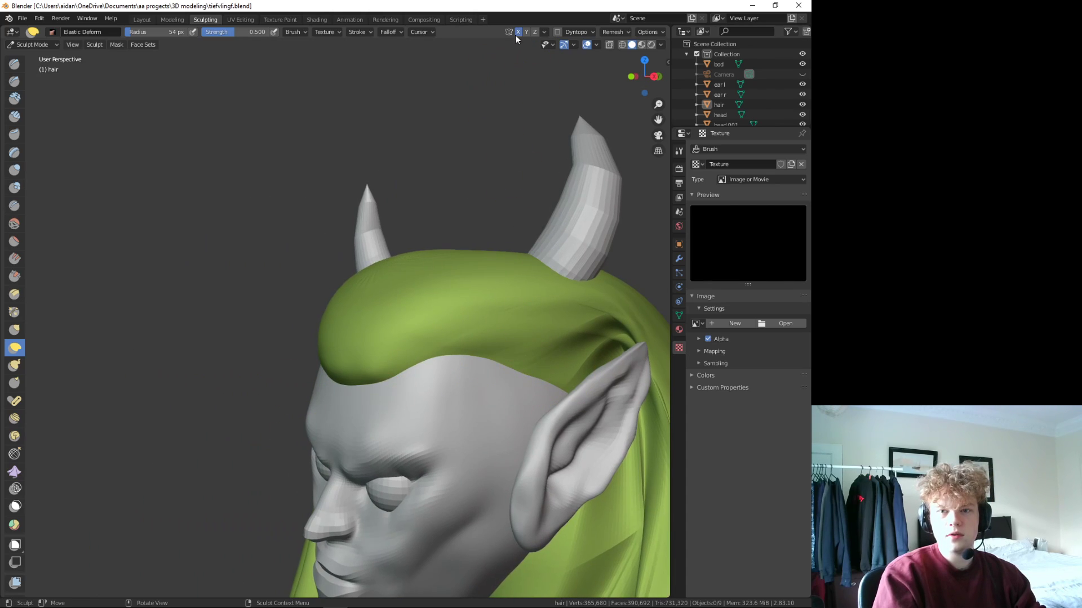
left_click_drag(544, 370, 582, 399)
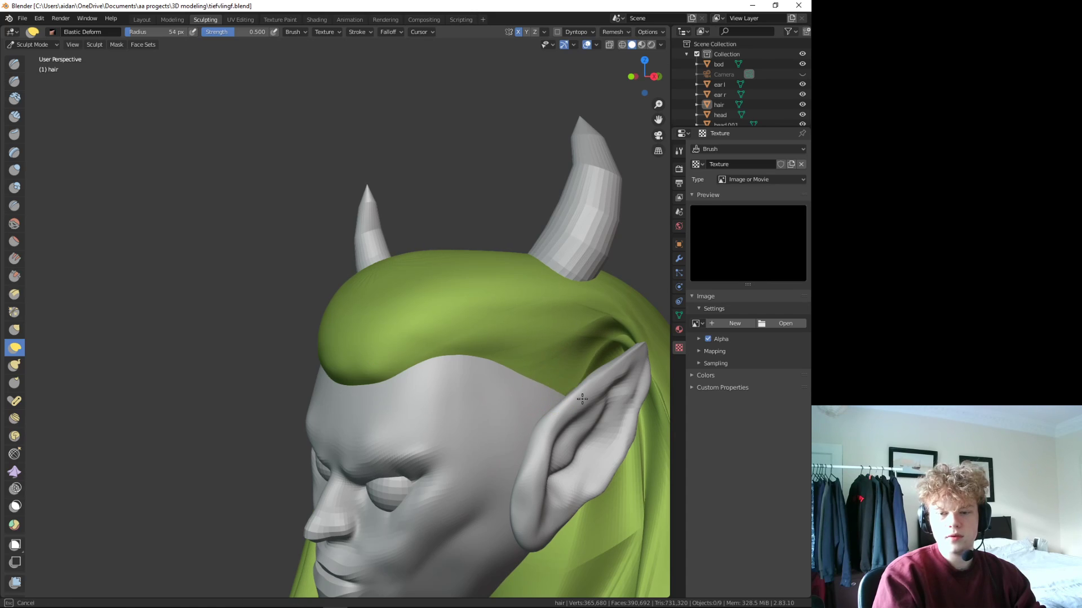
mouse_move(514, 364)
left_mouse_down()
mouse_move(494, 375)
mouse_move(555, 393)
mouse_move(433, 387)
left_mouse_up()
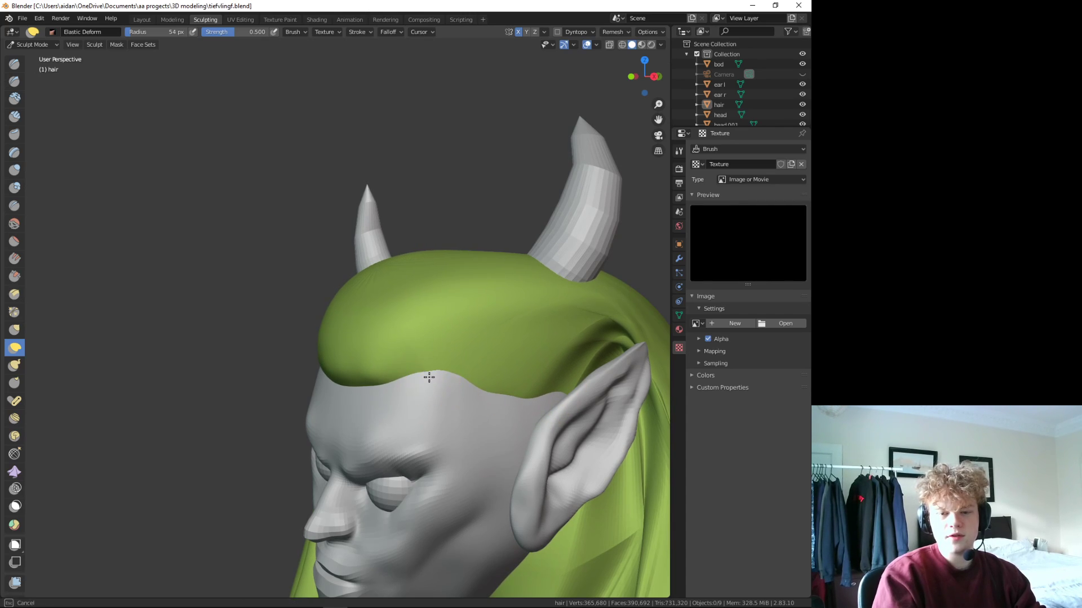
mouse_move(511, 393)
left_mouse_down()
mouse_move(545, 421)
mouse_move(479, 441)
left_mouse_up()
mouse_move(478, 442)
middle_mouse_down()
mouse_move(574, 425)
mouse_move(454, 478)
mouse_move(590, 473)
middle_mouse_up()
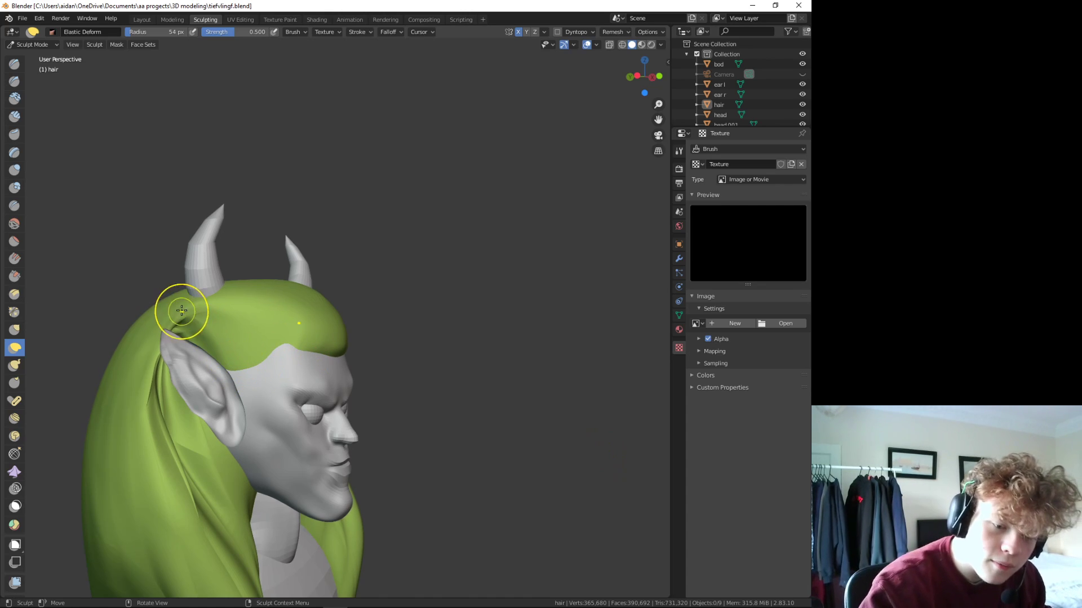
left_click_drag(205, 520, 255, 583)
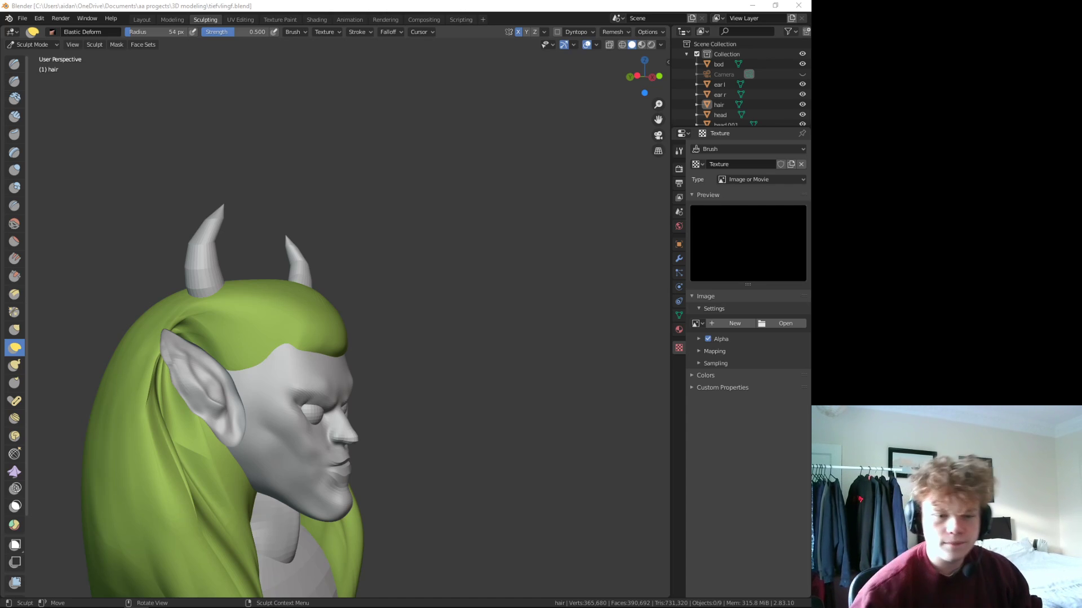
- Turn X symmetry off, orbit to a tilted top view, and select the Draw Sharp brush
left_click(15, 64)
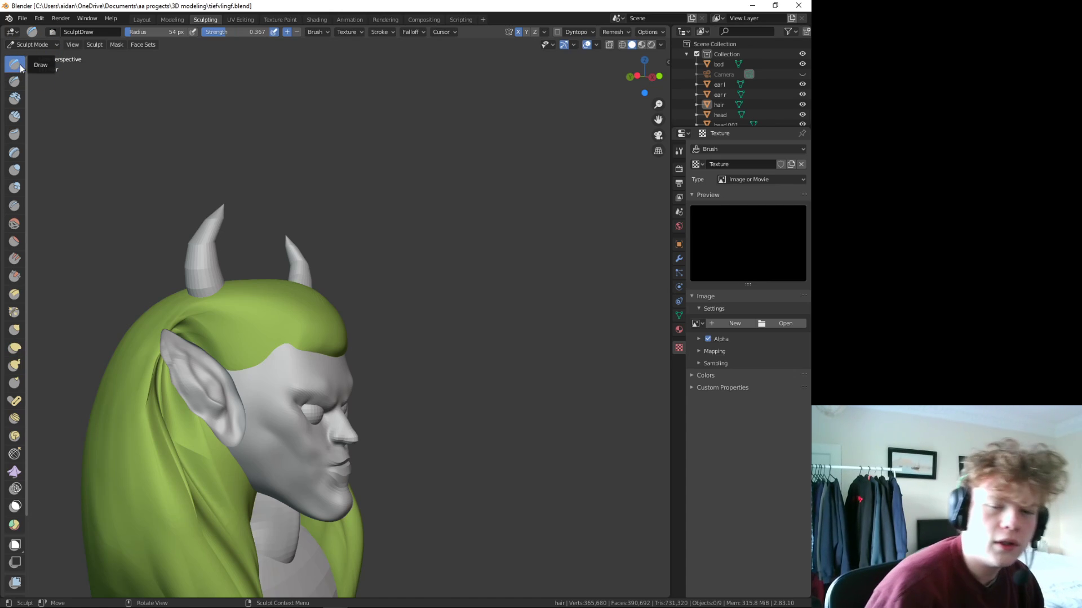
left_click(519, 33)
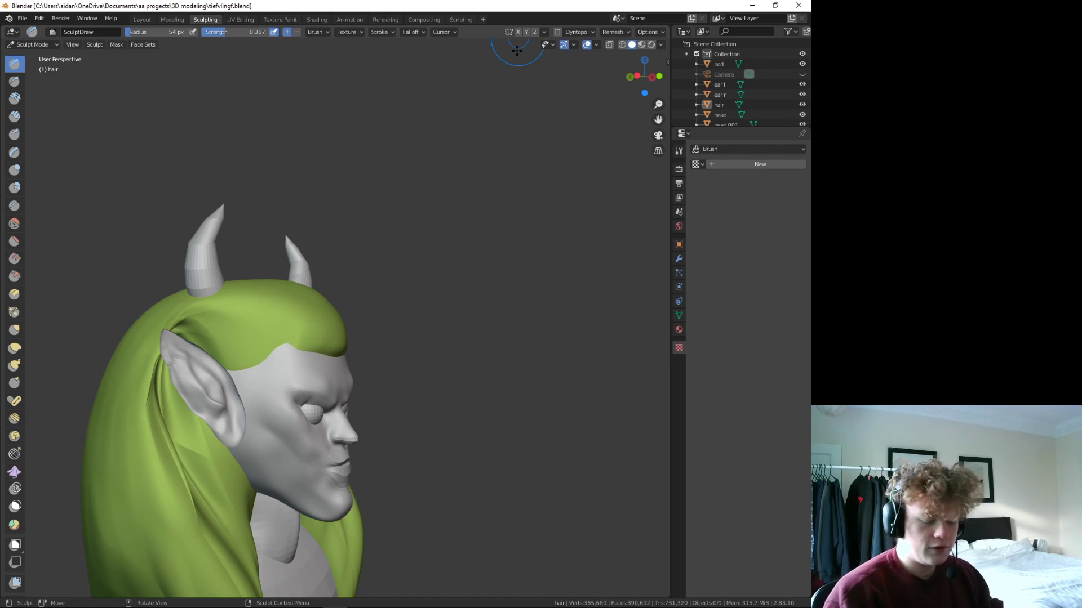
mouse_move(596, 375)
middle_mouse_down()
mouse_move(338, 375)
mouse_move(355, 425)
middle_mouse_up()
scroll(327, 374, "up", 2)
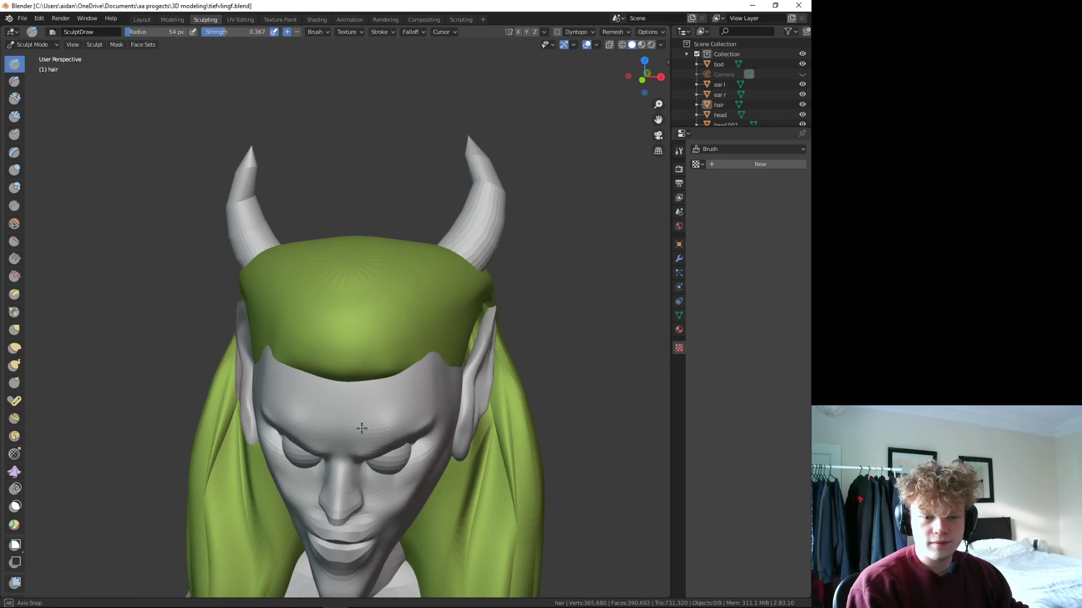
scroll(356, 413, "up", 2)
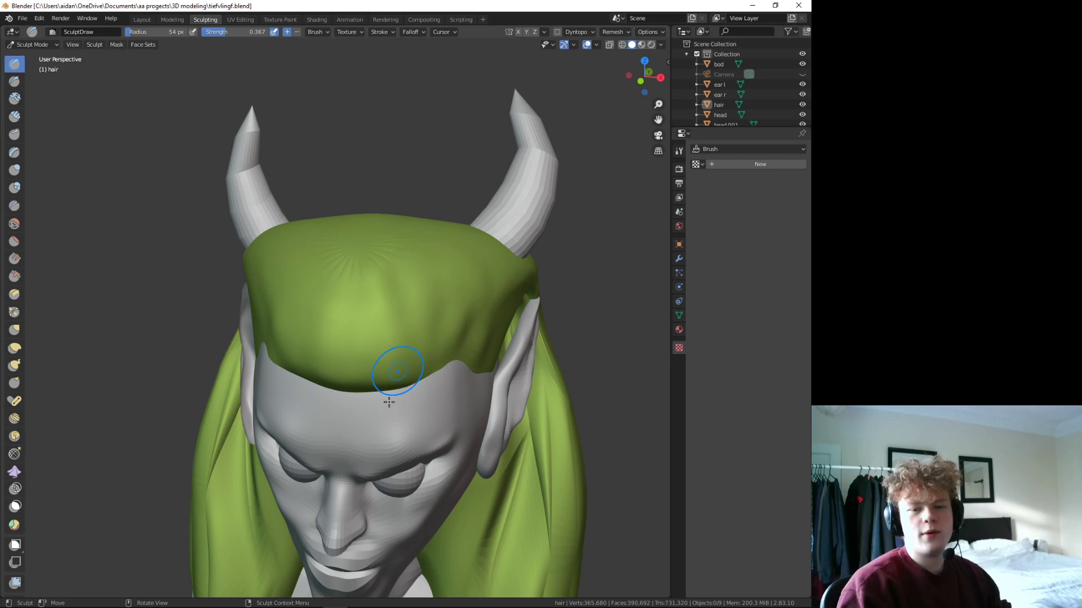
mouse_move(386, 367)
middle_mouse_down()
mouse_move(445, 470)
mouse_move(495, 444)
middle_mouse_up()
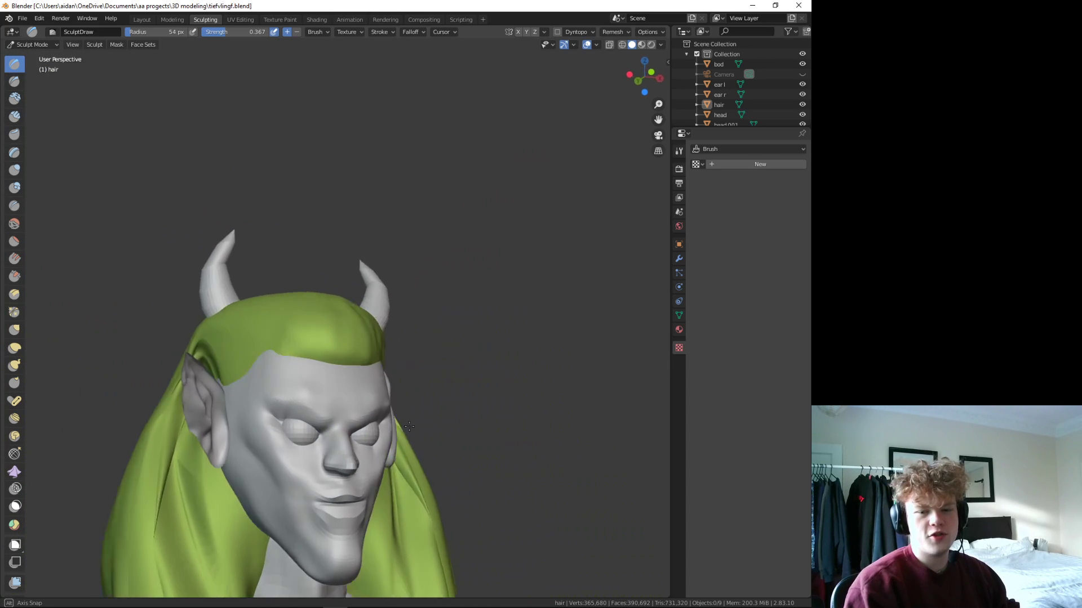
middle_click_drag(495, 444, 212, 96)
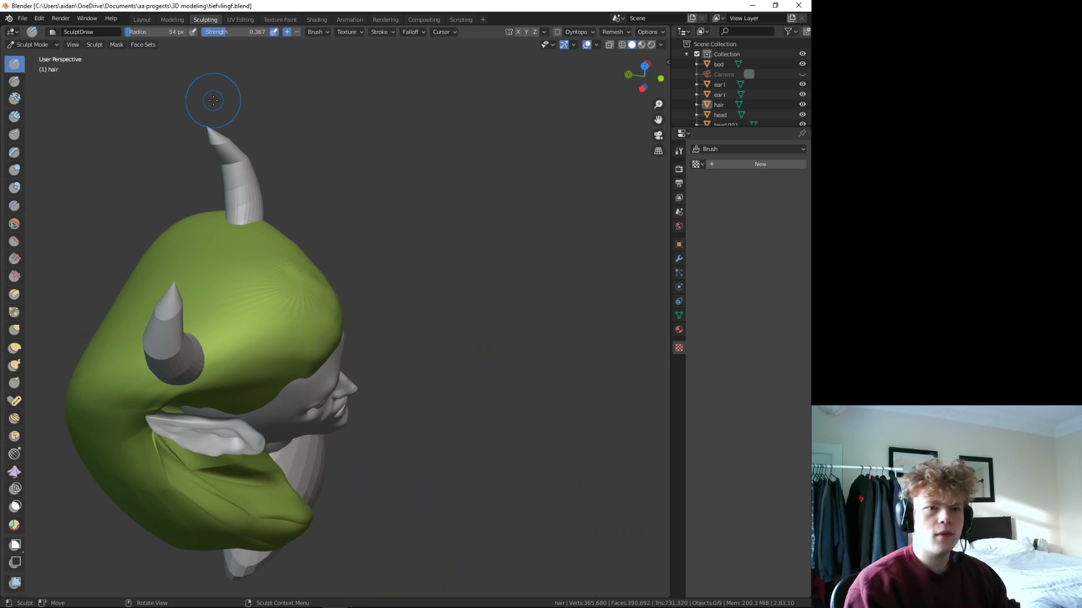
left_click(14, 83)
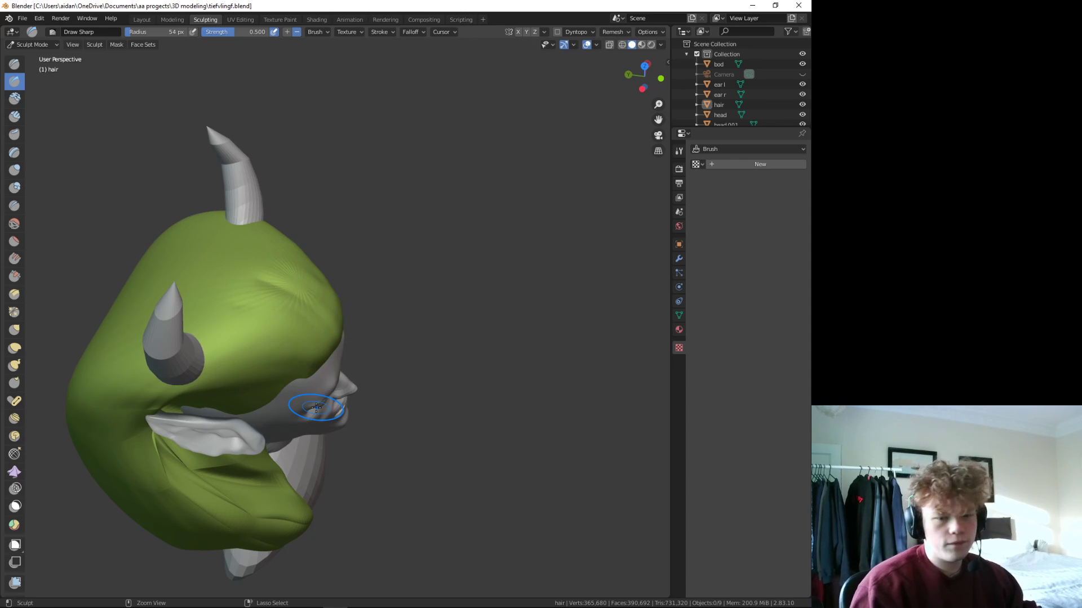
- Carve Draw Sharp strand grooves beside and behind the ear, undoing two forehead strokes
middle_click_drag(358, 379, 185, 327)
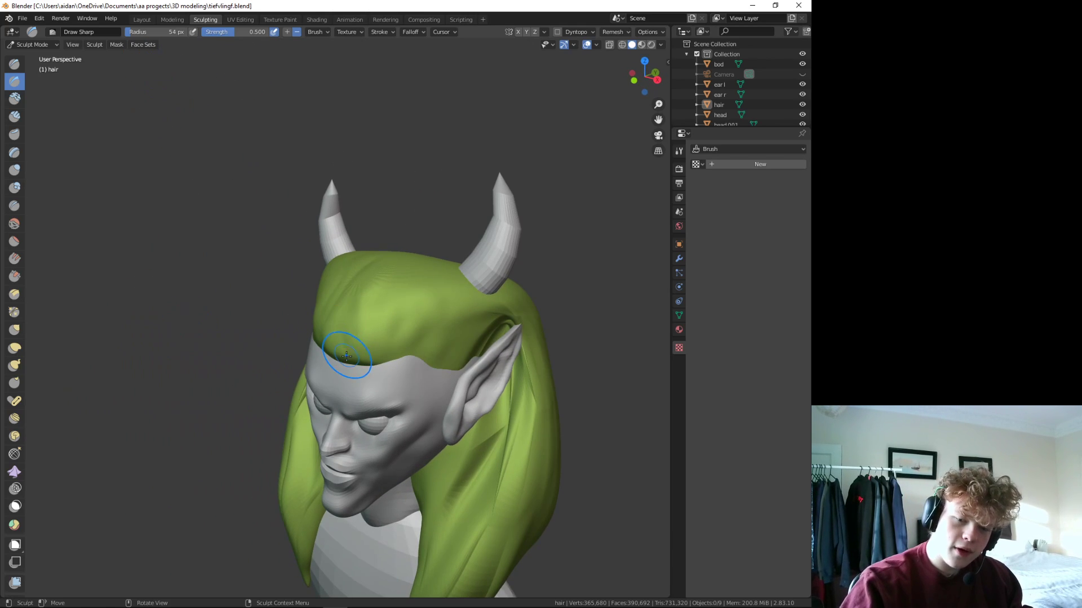
left_click_drag(349, 315, 366, 287)
left_click_drag(338, 366, 327, 332)
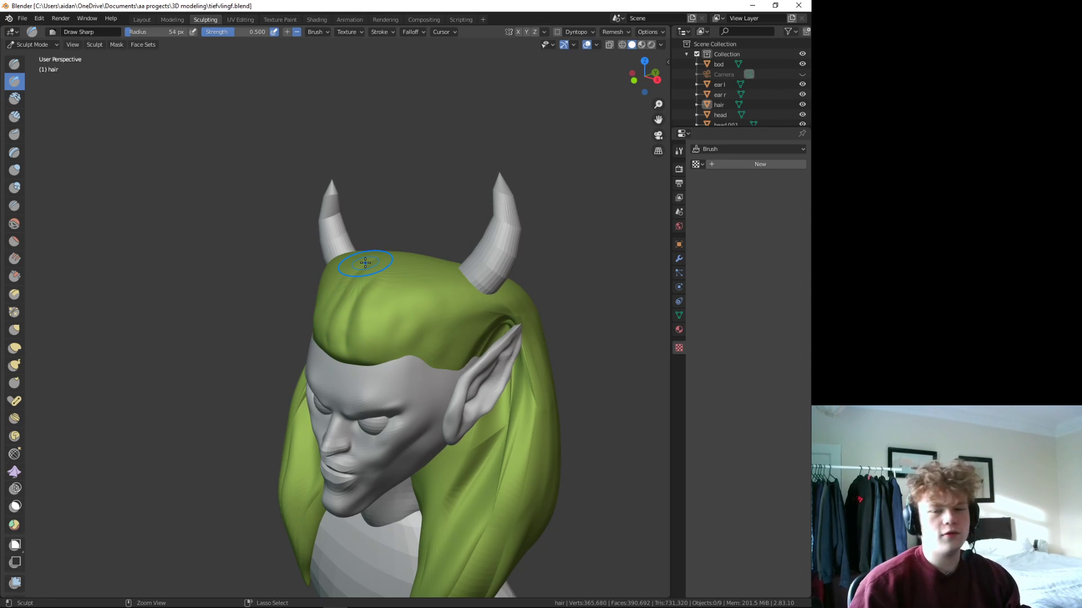
key("ctrl+z")
key("ctrl+z")
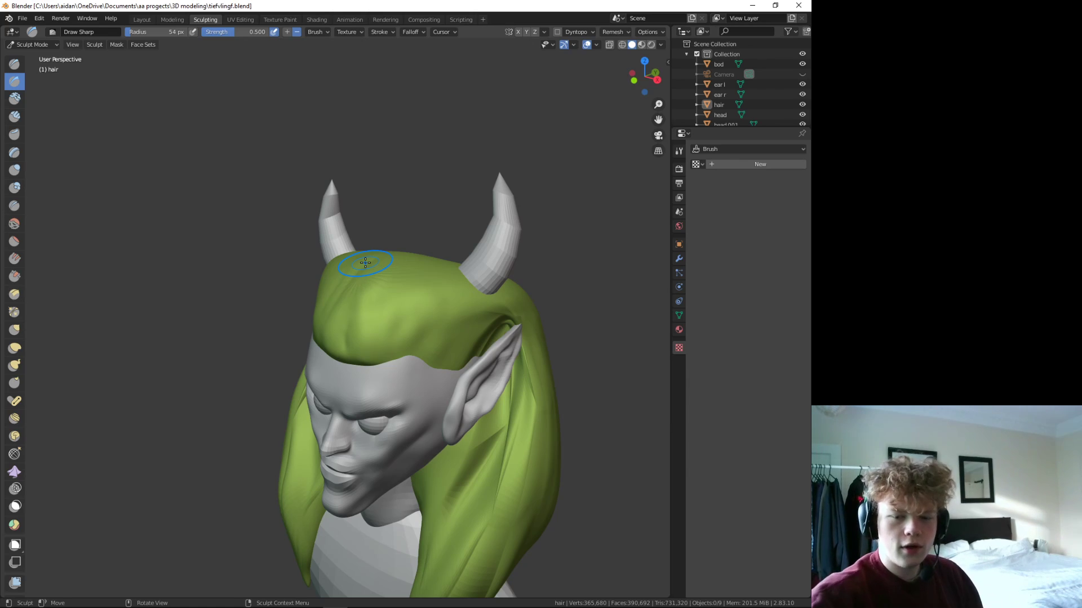
left_click_drag(451, 346, 498, 316)
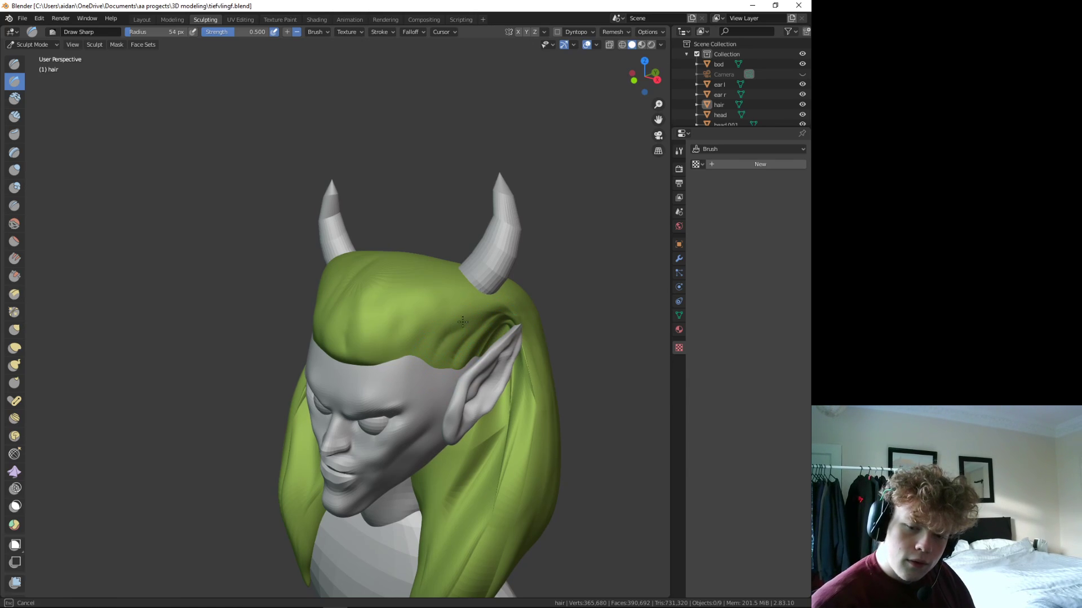
left_click_drag(463, 321, 496, 310)
left_click_drag(534, 358, 495, 503)
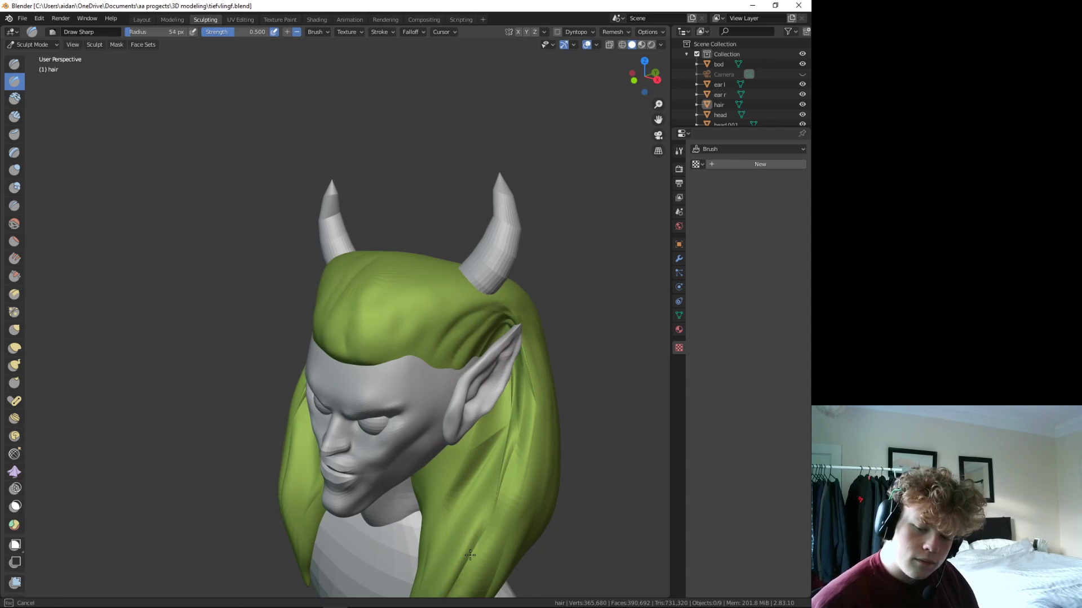
mouse_move(428, 575)
left_mouse_down()
mouse_move(454, 483)
mouse_move(485, 434)
mouse_move(462, 483)
left_mouse_up()
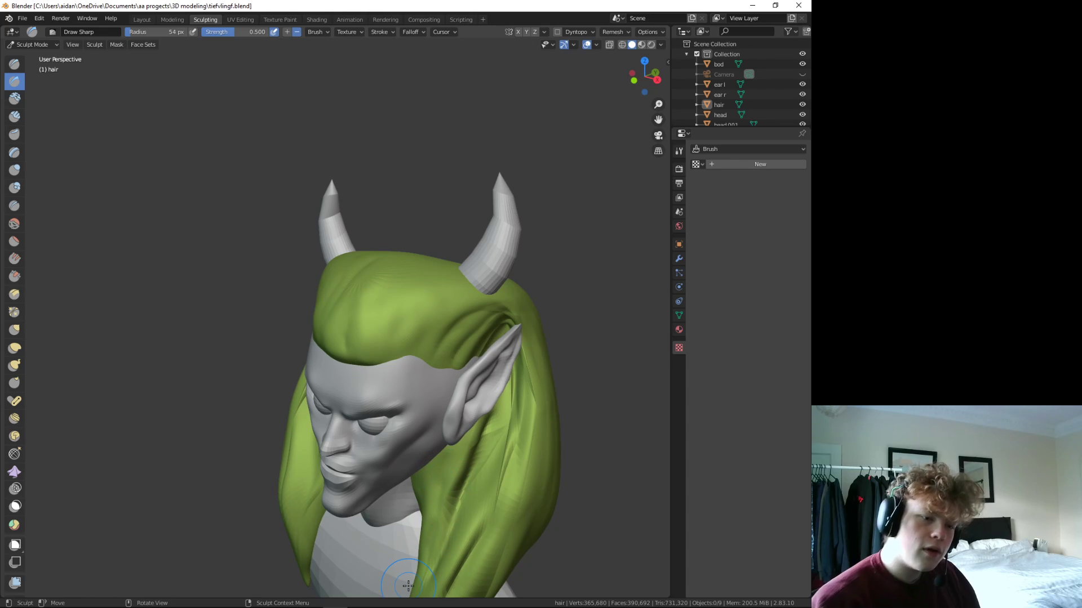
left_click(14, 206)
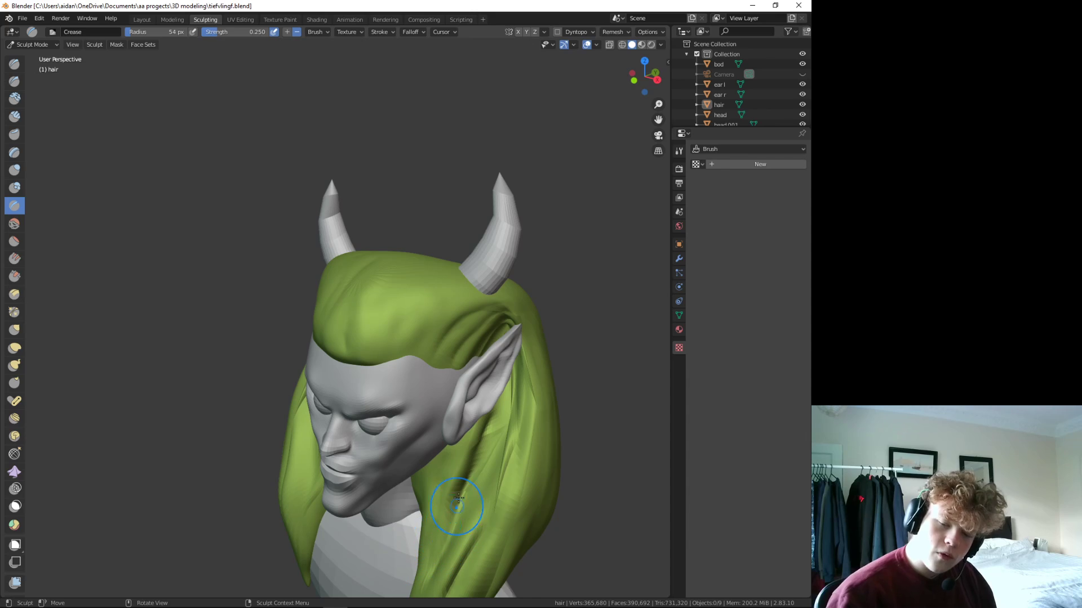
- Crease a groove down the left hair strand, undoing a stray forehead crease
left_click_drag(380, 347, 411, 307)
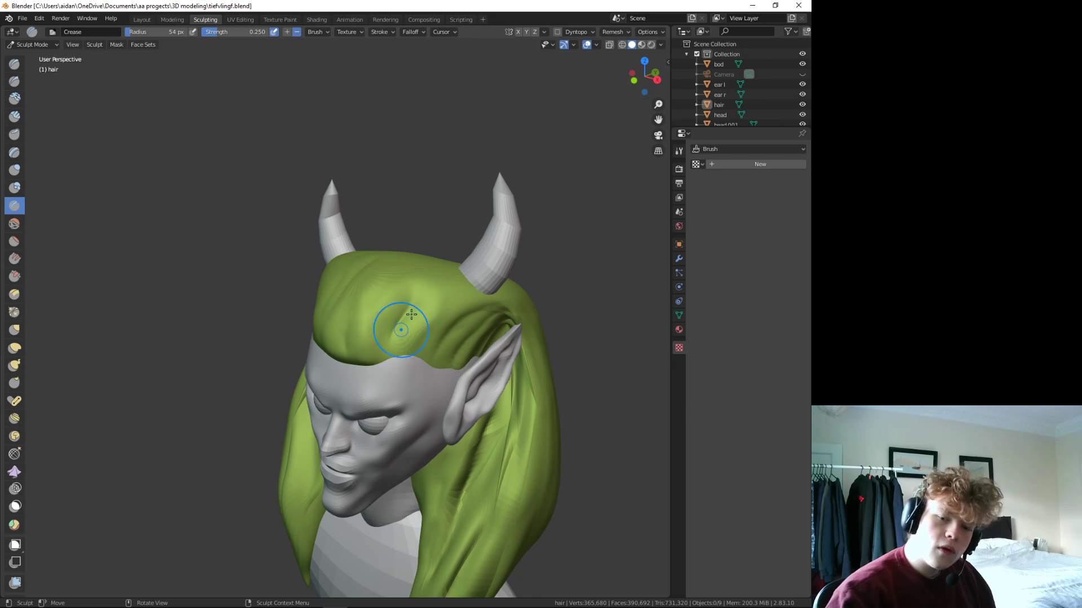
middle_click_drag(477, 258, 479, 408)
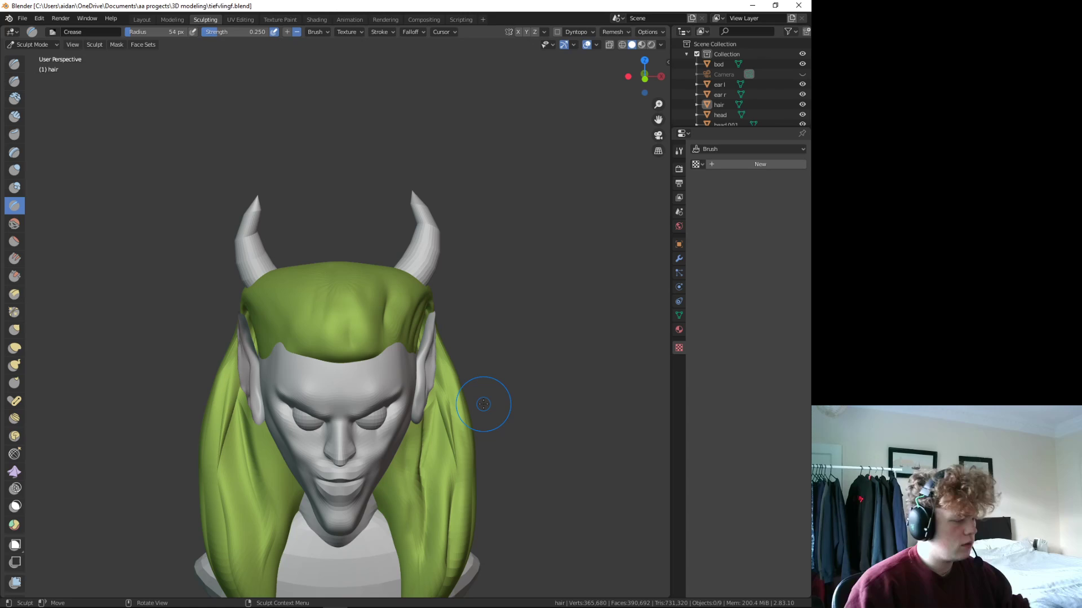
key("ctrl+z")
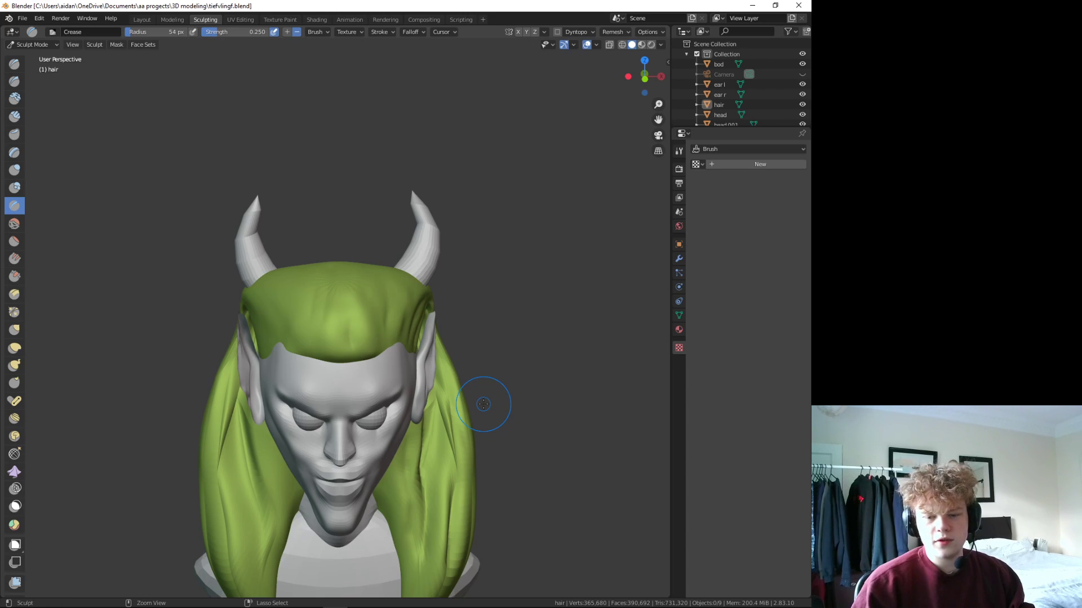
scroll(502, 208, "up", 1)
scroll(124, 529, "up", 1)
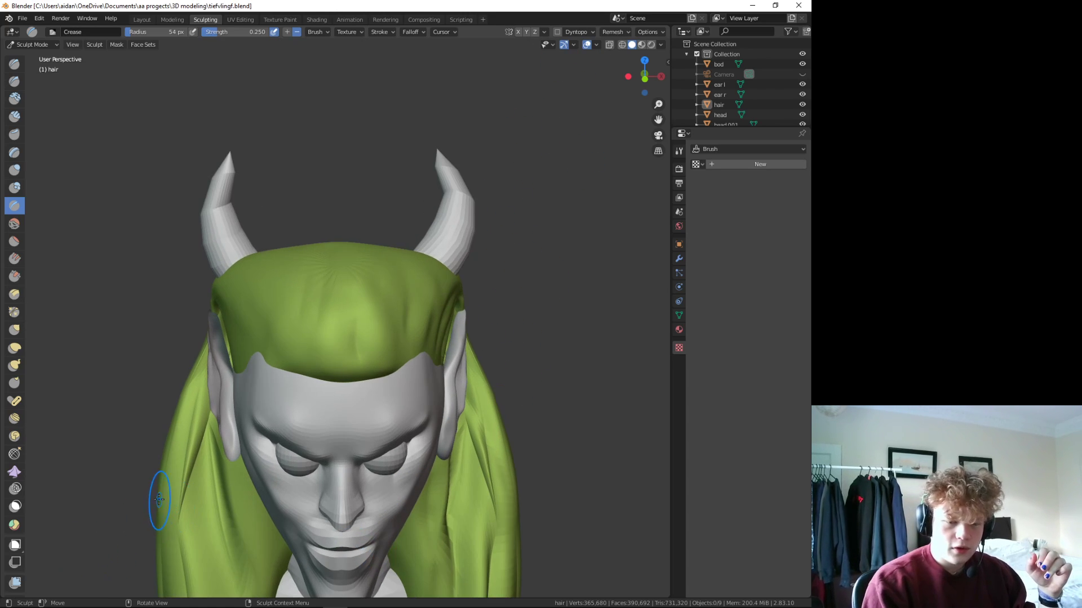
left_click_drag(207, 445, 232, 588)
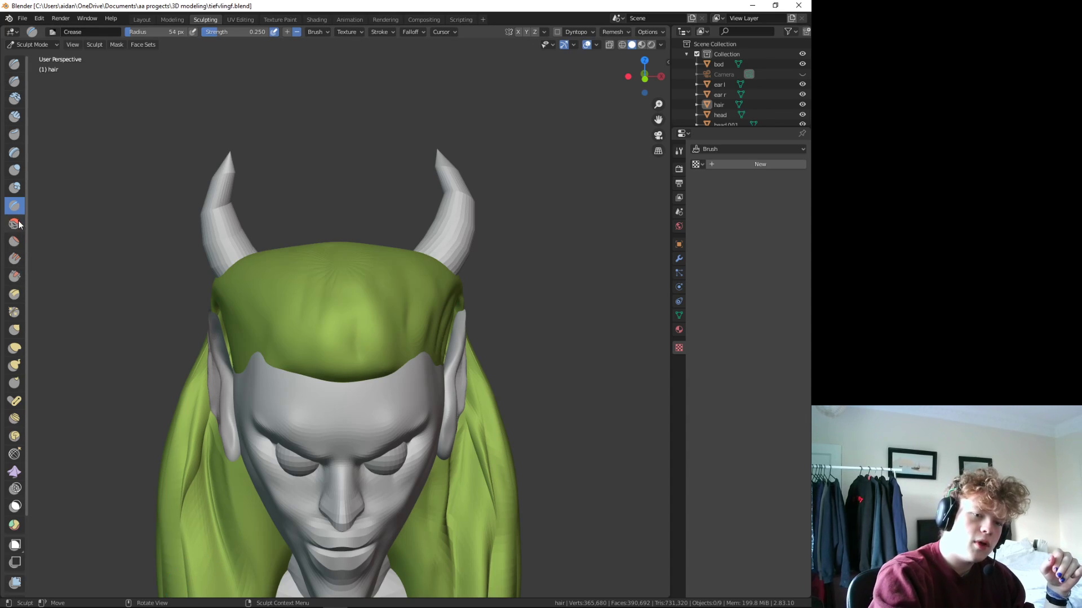
left_click(15, 260)
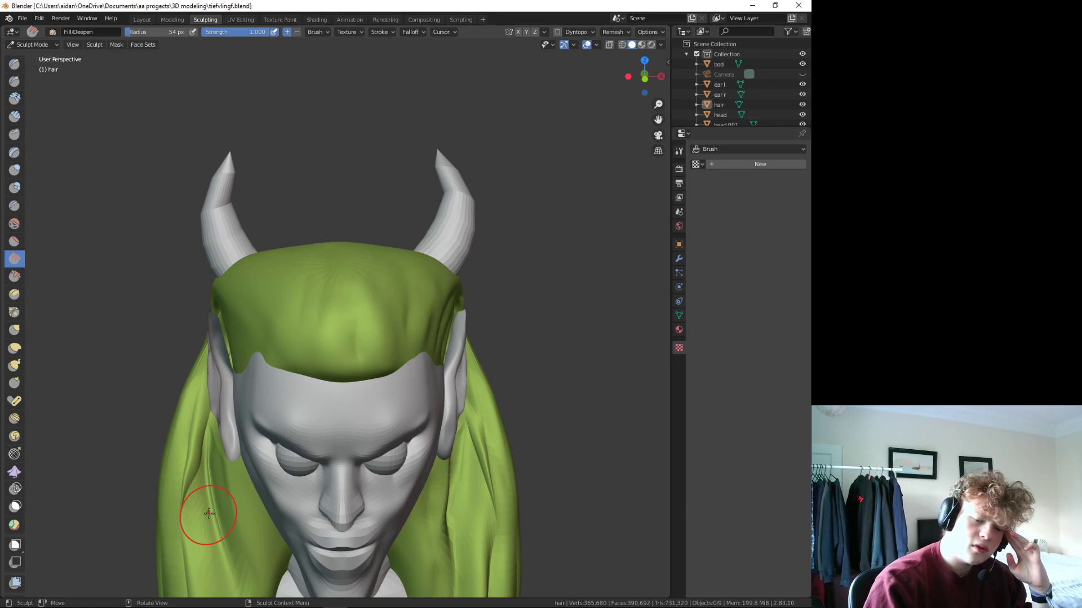
- Fill the left strand, flatten the top of the head, then smooth the left strand
left_click_drag(208, 502, 219, 549)
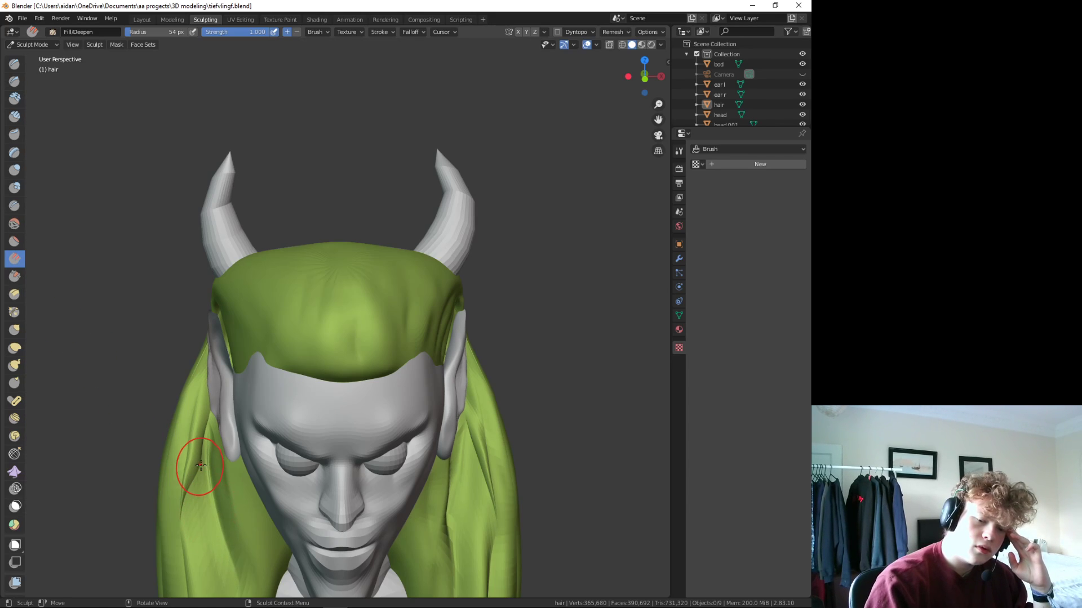
left_click(14, 241)
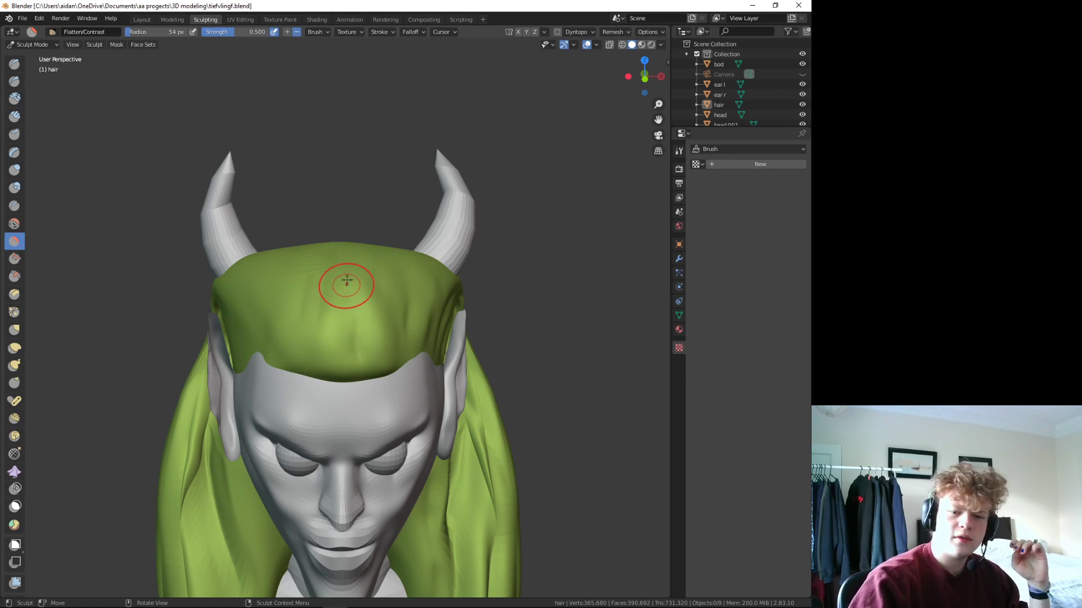
mouse_move(338, 309)
left_mouse_down()
mouse_move(367, 294)
mouse_move(347, 281)
mouse_move(393, 402)
left_mouse_up()
left_click(14, 224)
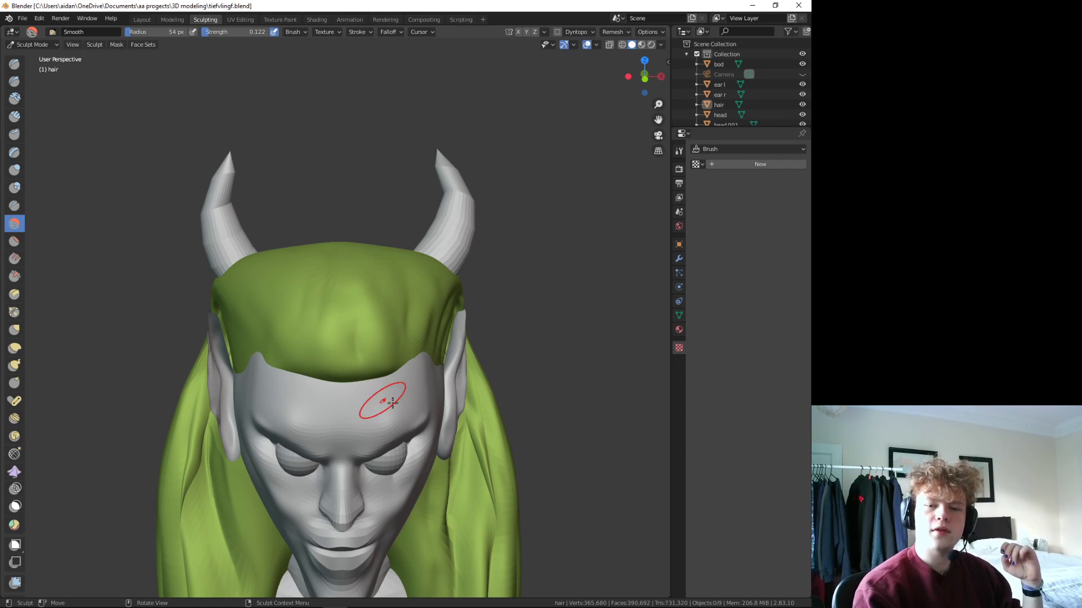
left_click_drag(468, 528, 465, 574)
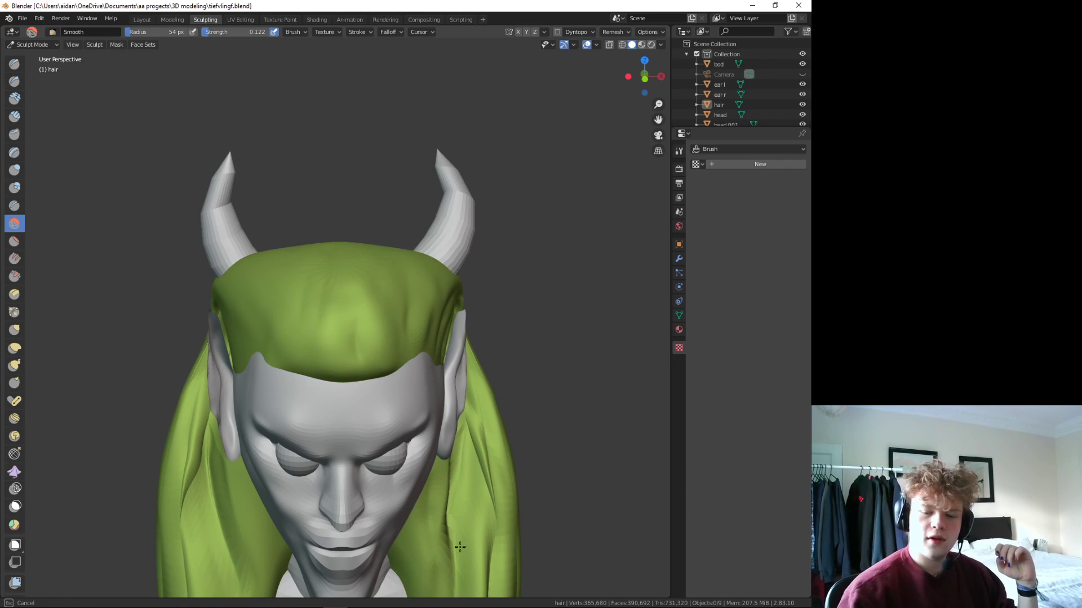
left_click_drag(215, 474, 190, 478)
left_click_drag(178, 408, 180, 412)
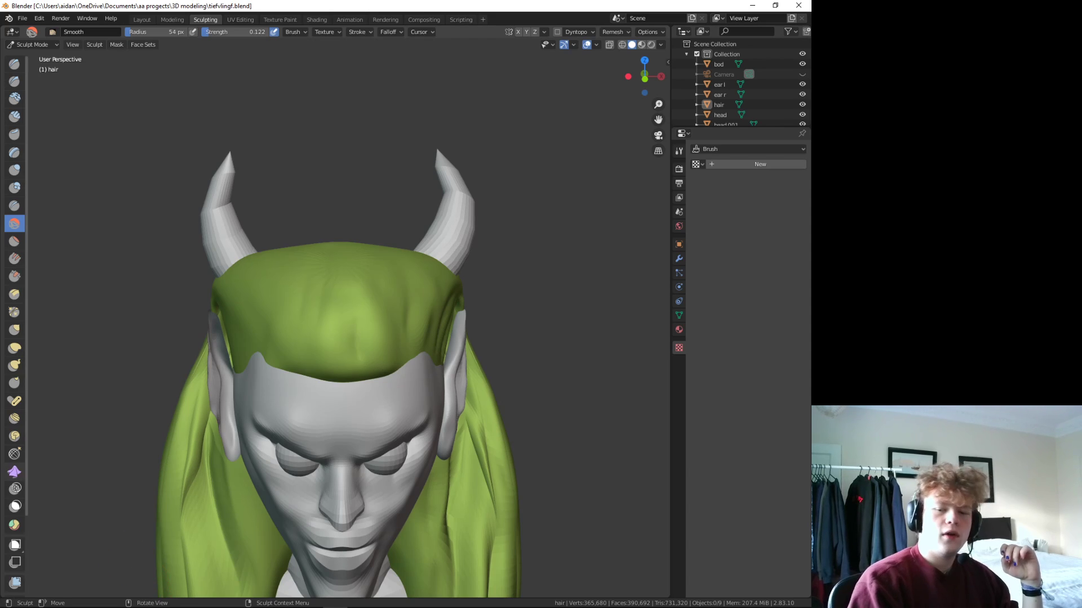
scroll(277, 440, "down", 3)
middle_click_drag(326, 515, 440, 509)
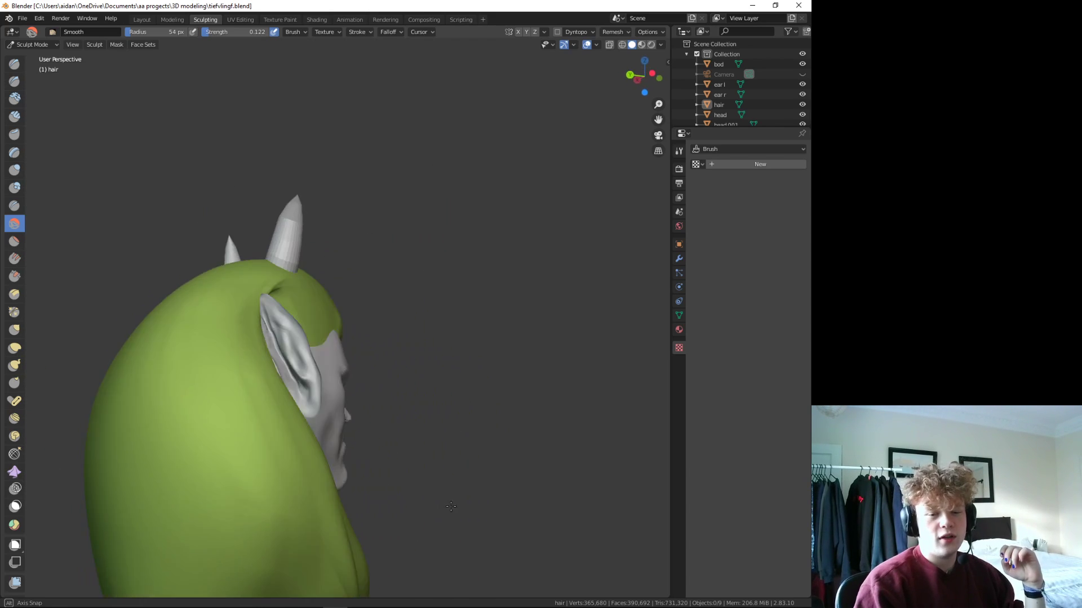
- Draw three vertical strand ridges down the back hair, then bring up the reference image
left_click_drag(339, 453, 385, 562)
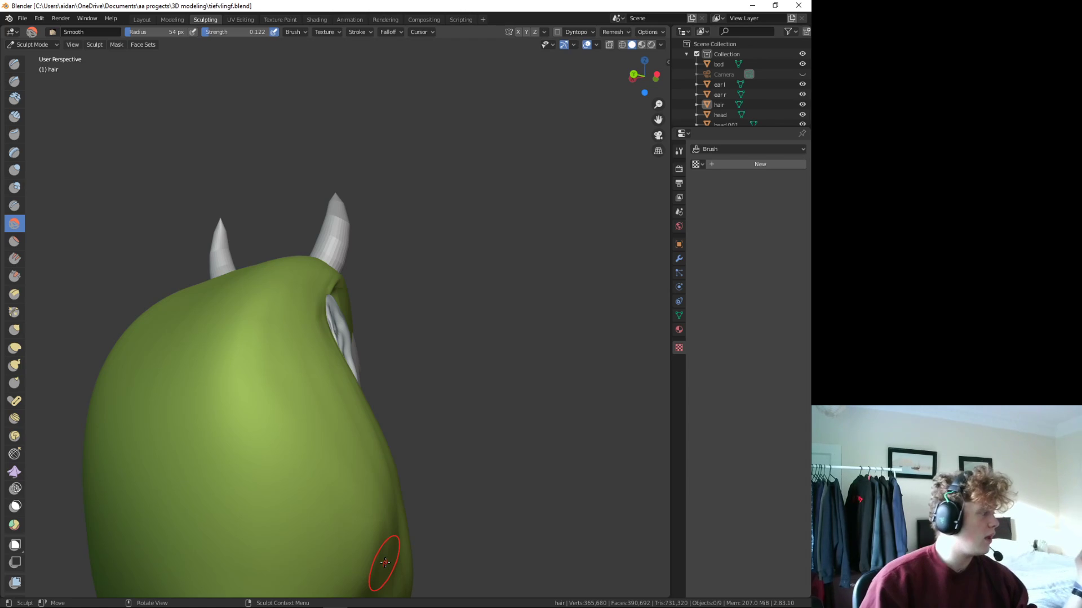
mouse_move(289, 260)
middle_mouse_down()
mouse_move(327, 498)
mouse_move(409, 423)
middle_mouse_up()
key("shift+c")
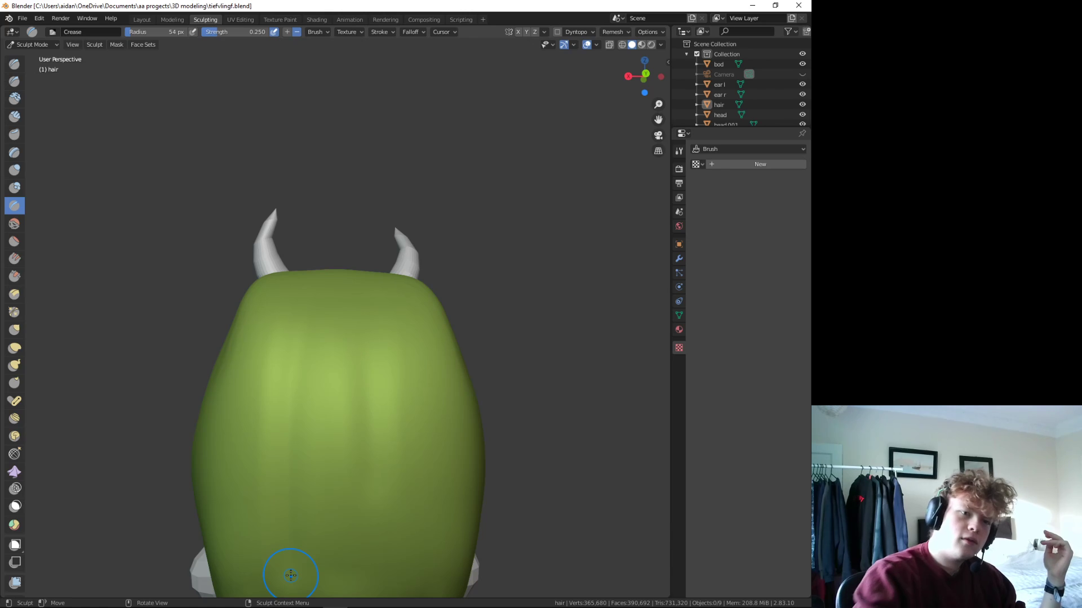
left_click(20, 69)
left_click_drag(283, 351, 270, 542)
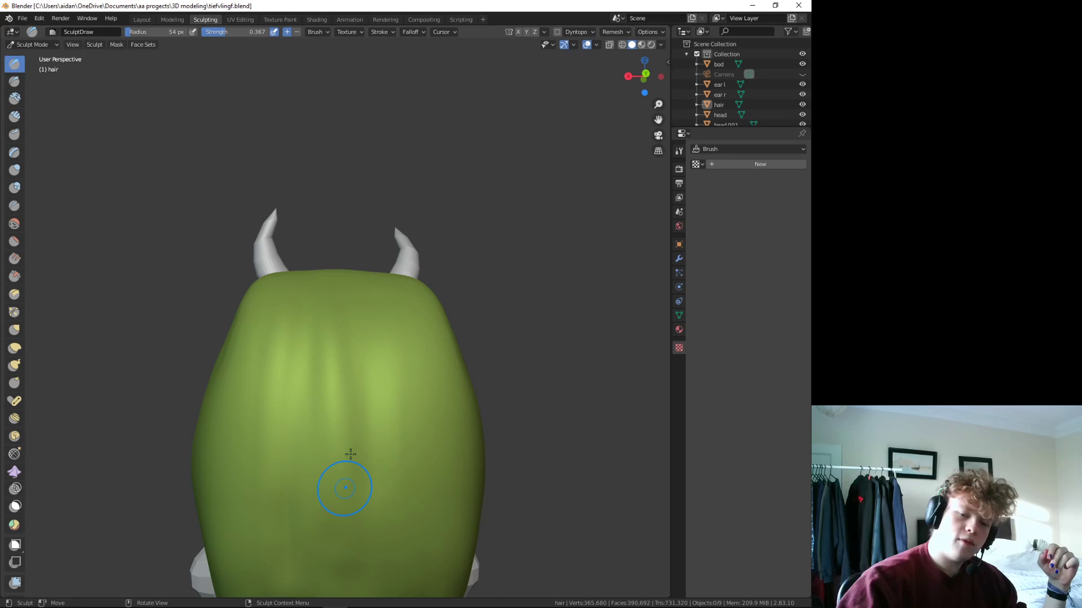
left_click_drag(396, 578, 420, 317)
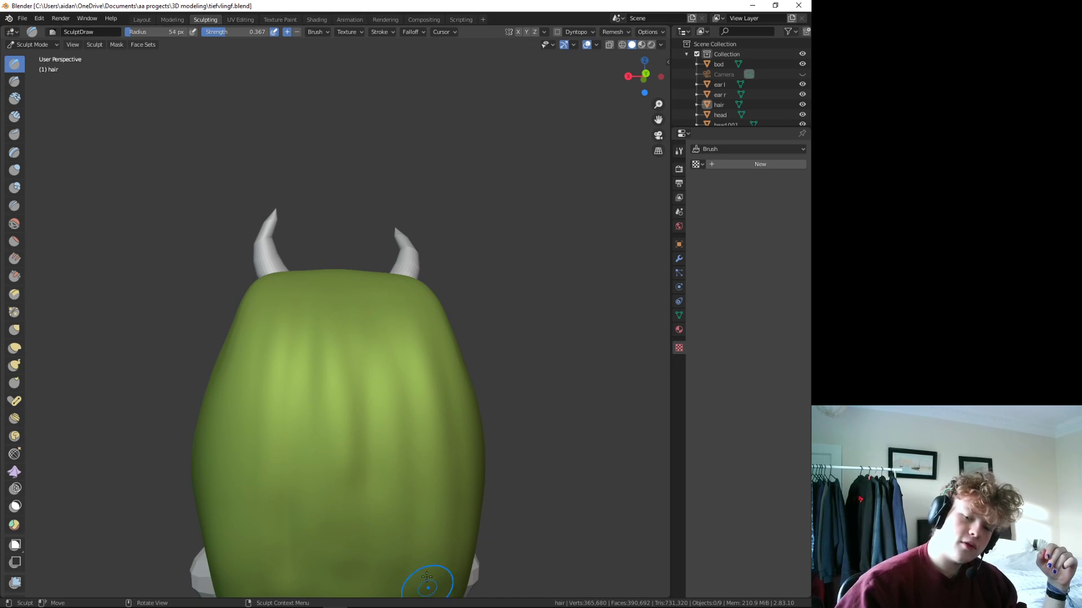
left_click_drag(443, 529, 341, 351)
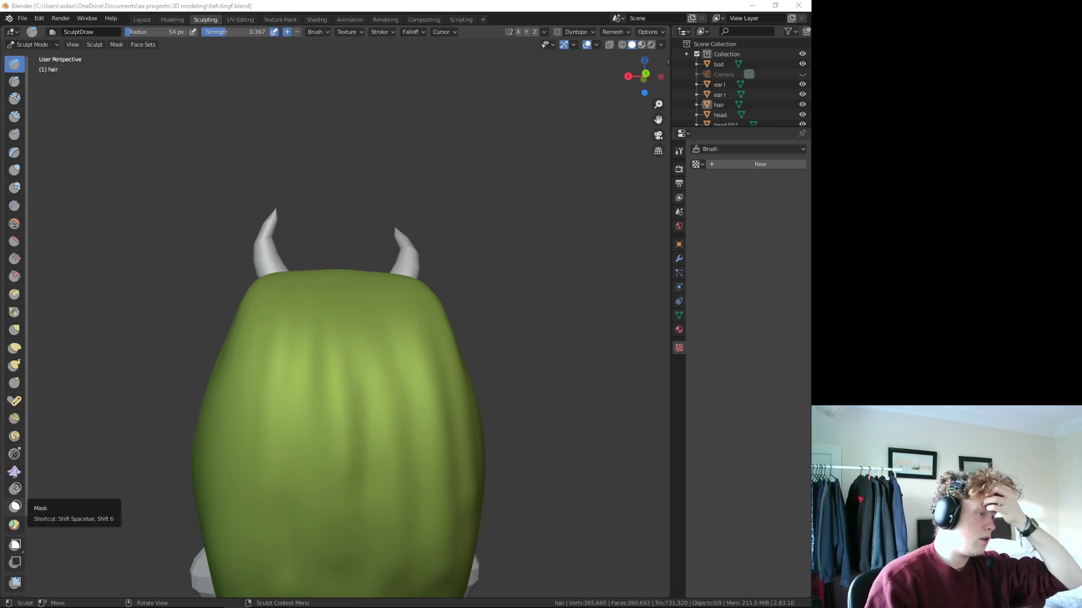
key("alt+Tab")
left_click_drag(241, 143, 455, 84)
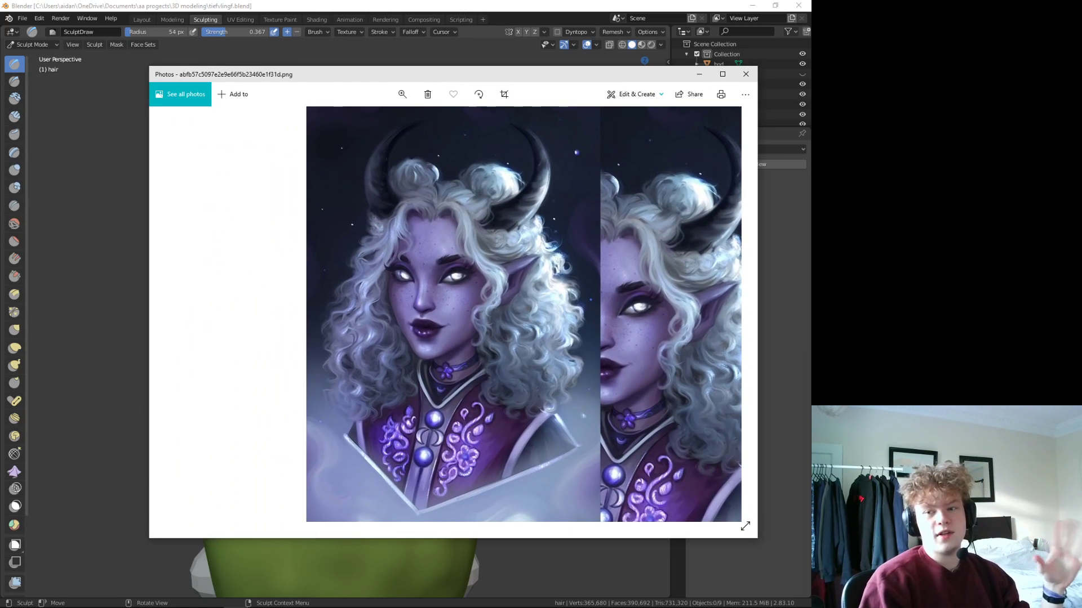
- Look over the curly white-haired tiefling portrait, then minimize Photos to return to Blender
left_click(617, 329)
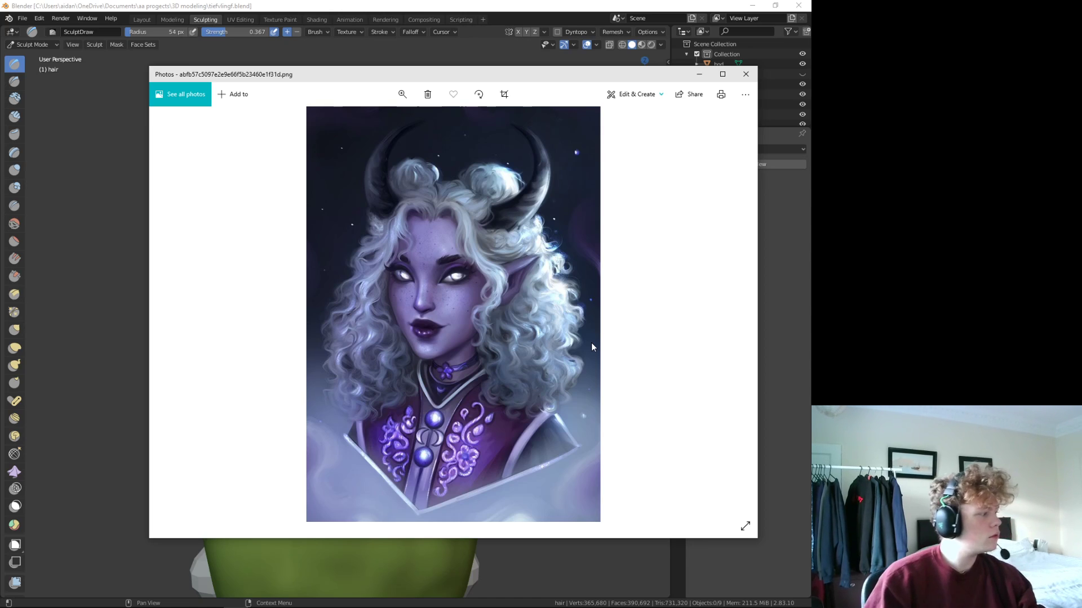
left_click(698, 76)
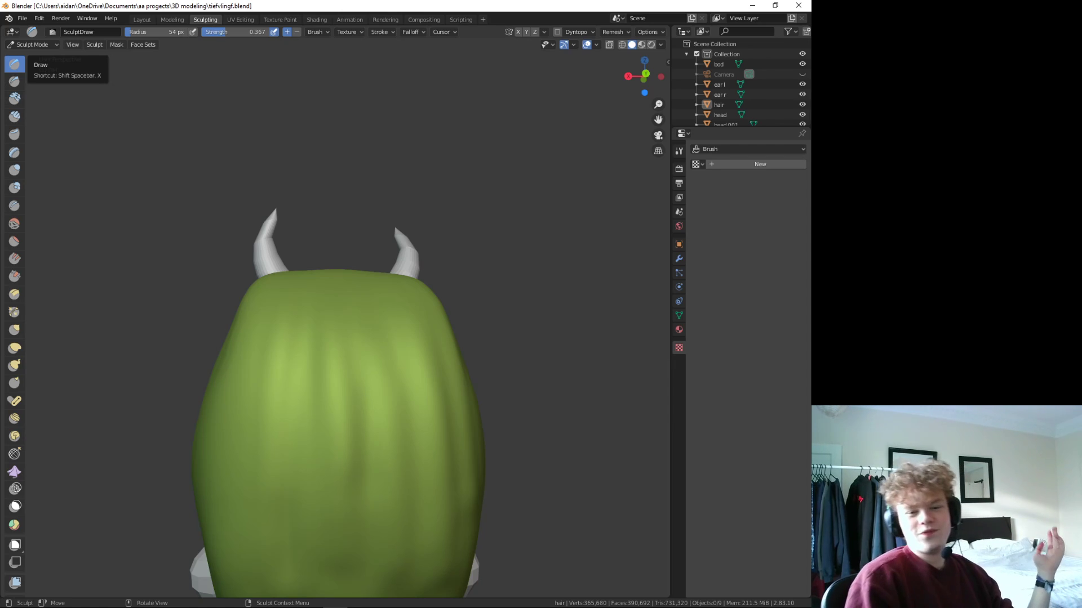
scroll(477, 412, "down", 2)
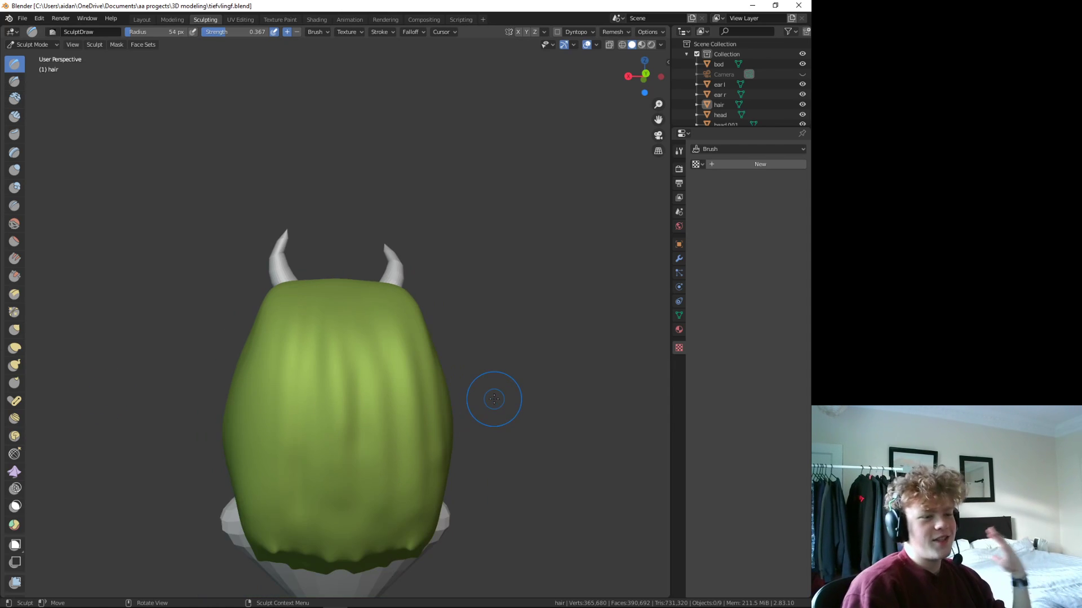
mouse_move(495, 393)
middle_mouse_down()
mouse_move(201, 376)
mouse_move(567, 435)
mouse_move(288, 453)
middle_mouse_up()
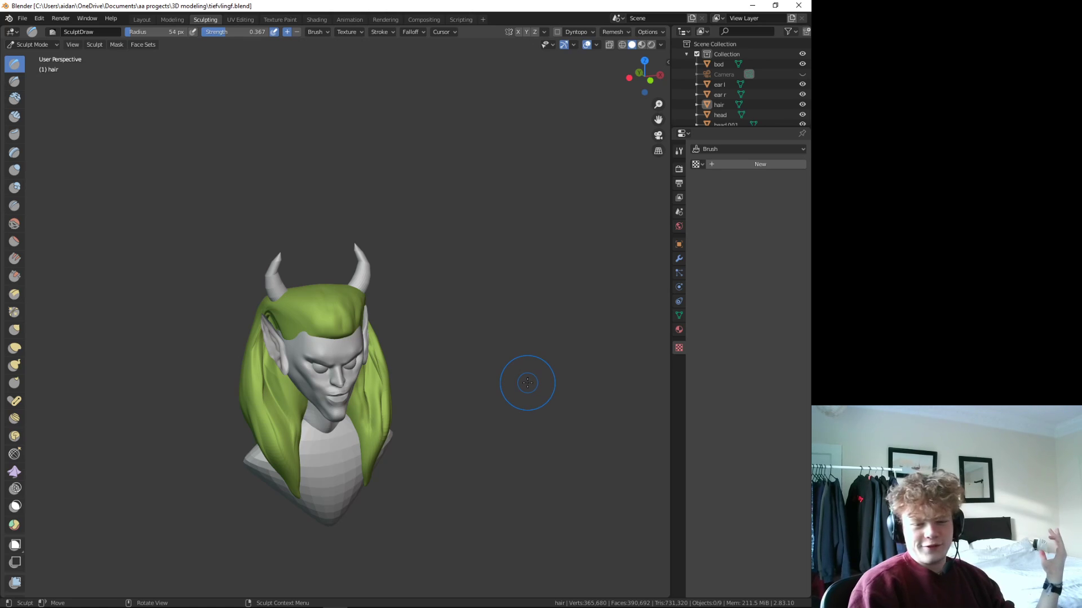
scroll(307, 449, "up", 2)
scroll(377, 464, "up", 2)
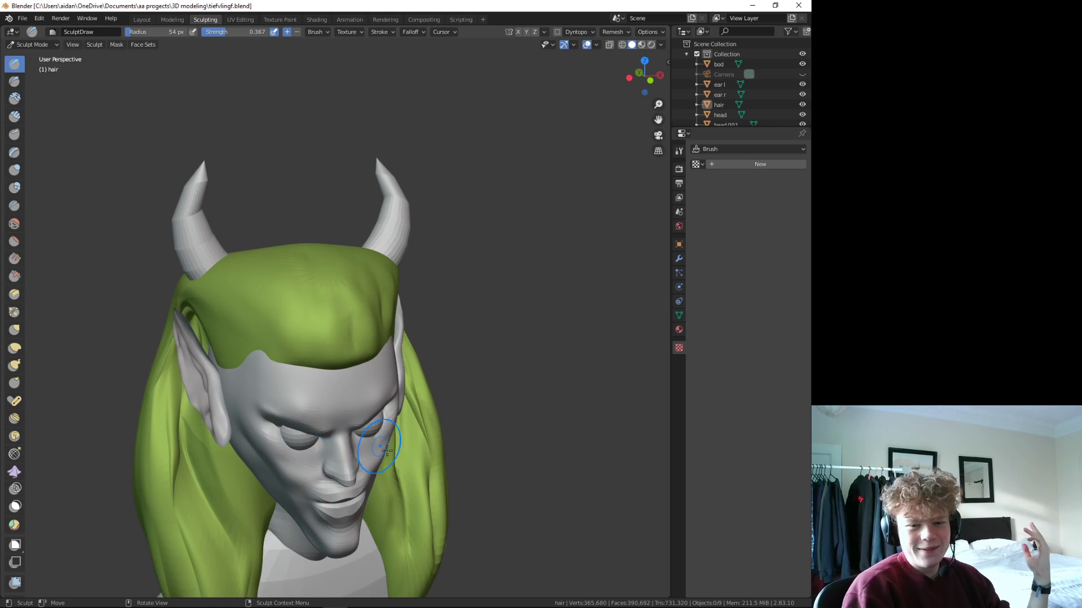
middle_click_drag(361, 459, 377, 463)
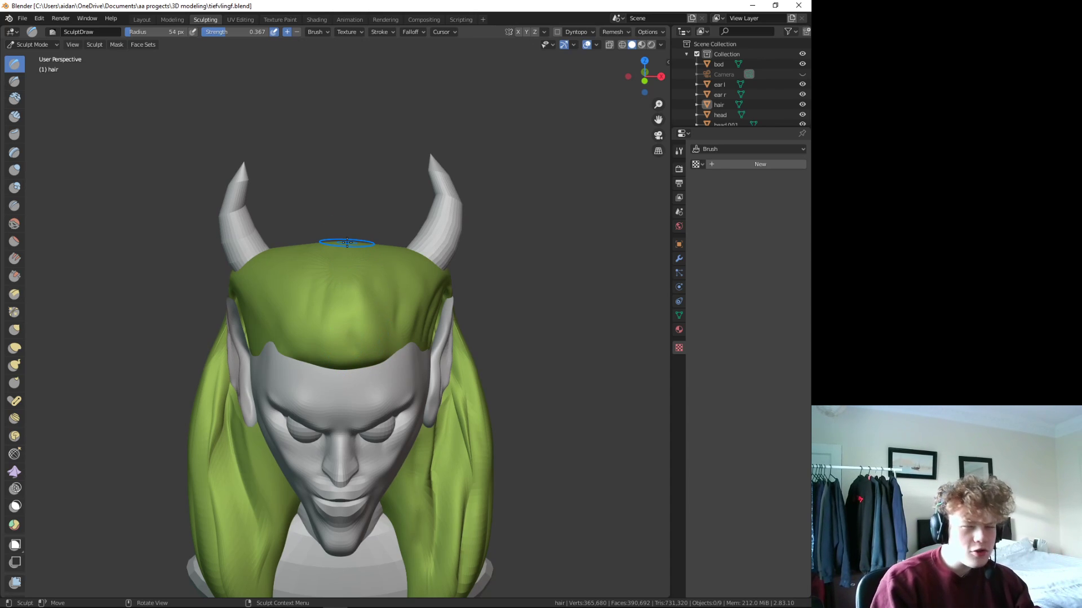
- Carve sharp strand lines across the top and upper-left hair with Draw Sharp, undoing one stroke
left_click(14, 81)
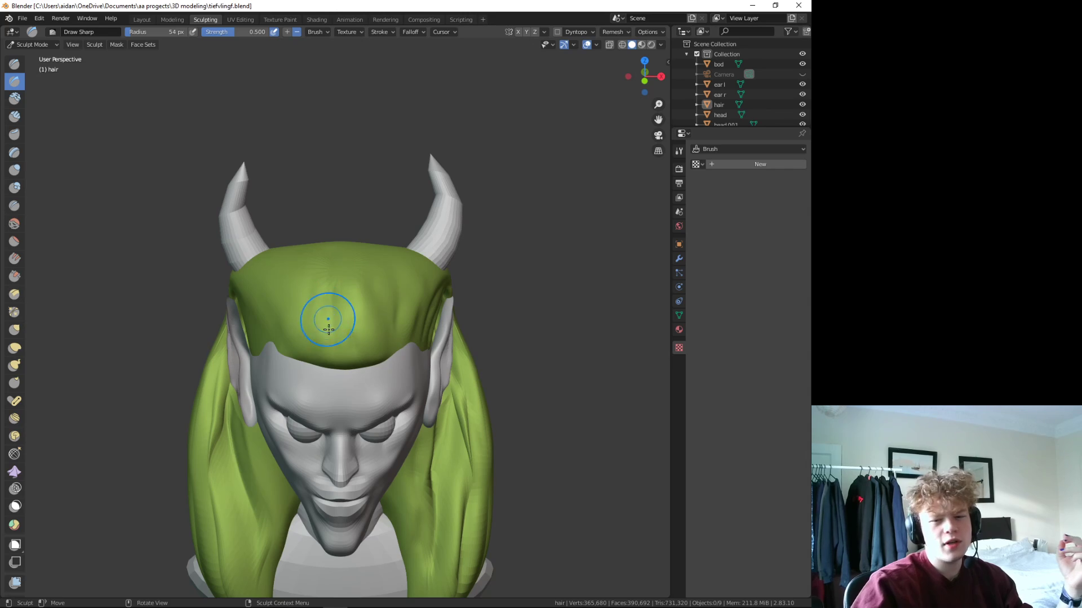
left_click_drag(330, 341, 349, 352)
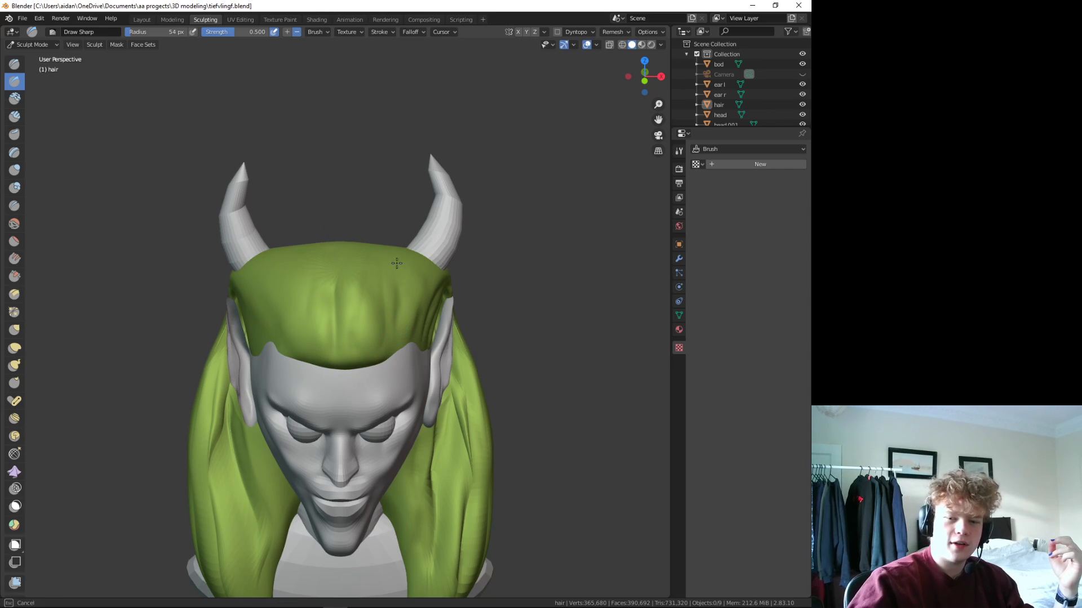
left_click_drag(401, 300, 418, 308)
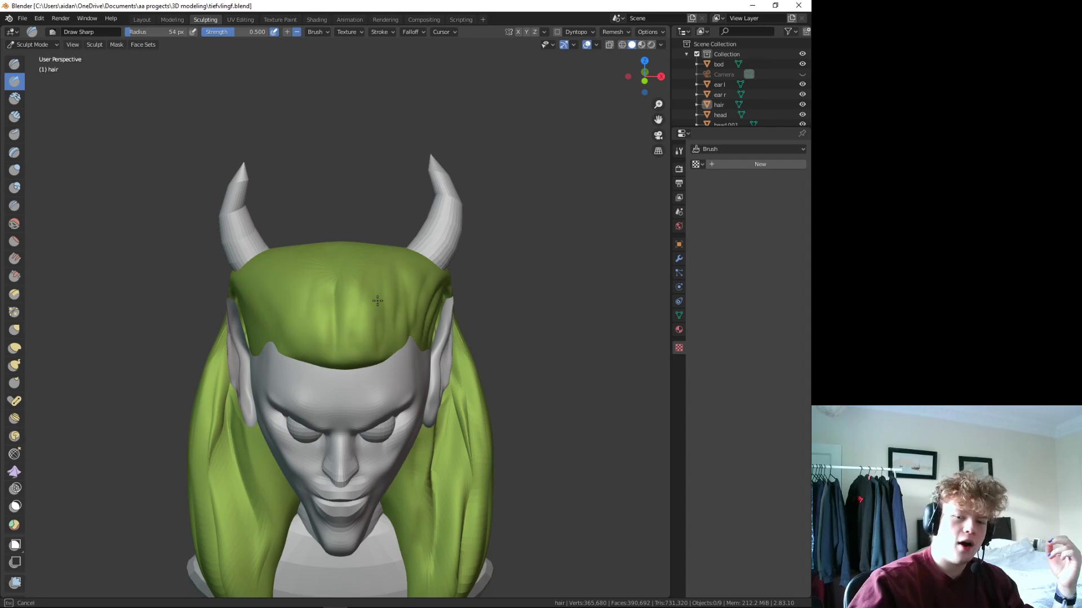
key("ctrl+z")
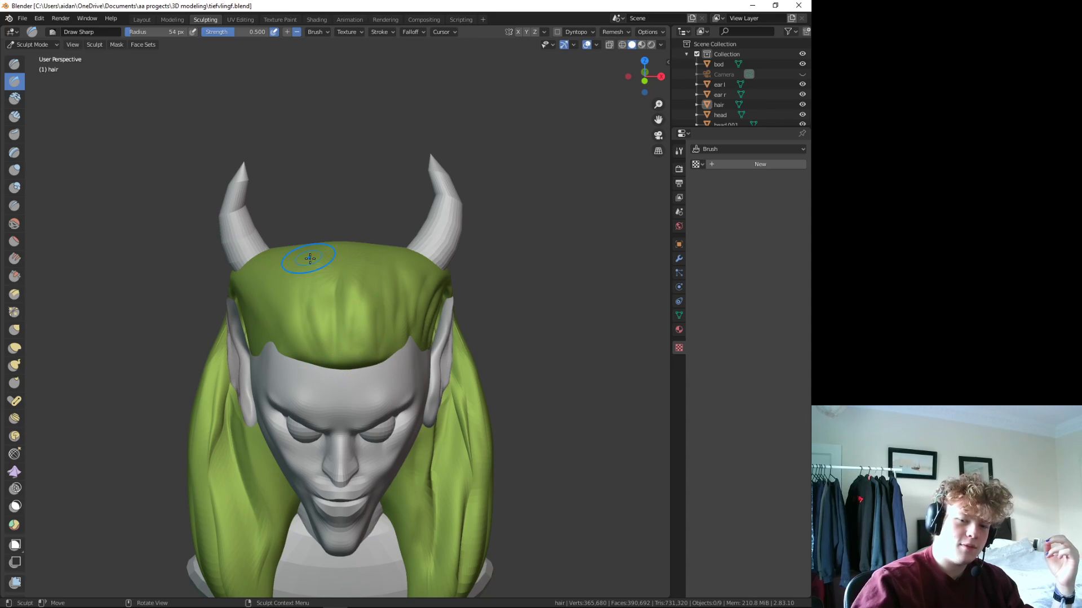
left_click_drag(285, 327, 277, 317)
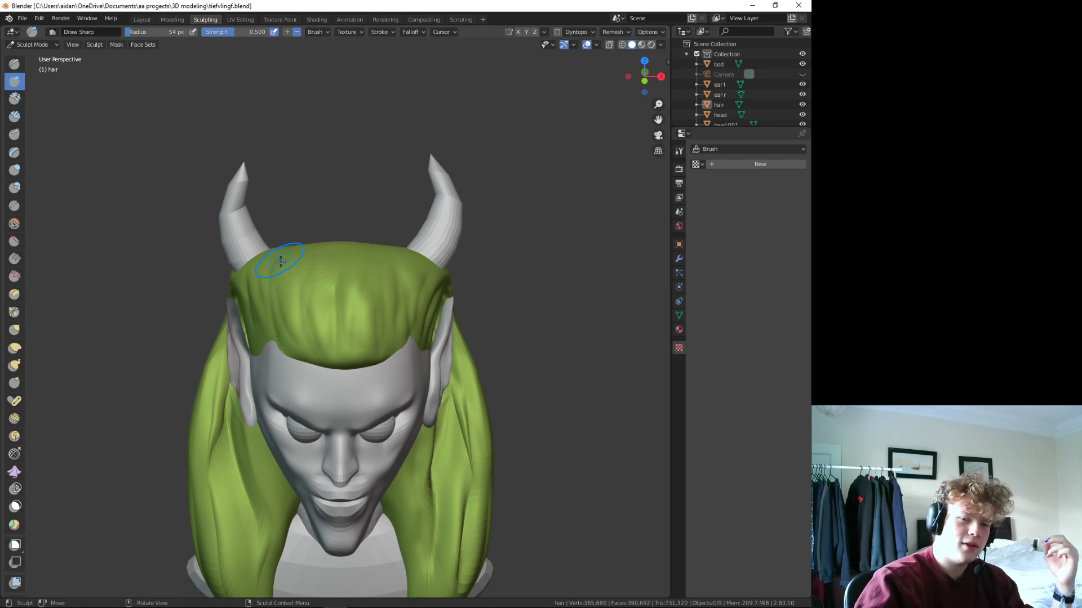
middle_click_drag(394, 431, 297, 462)
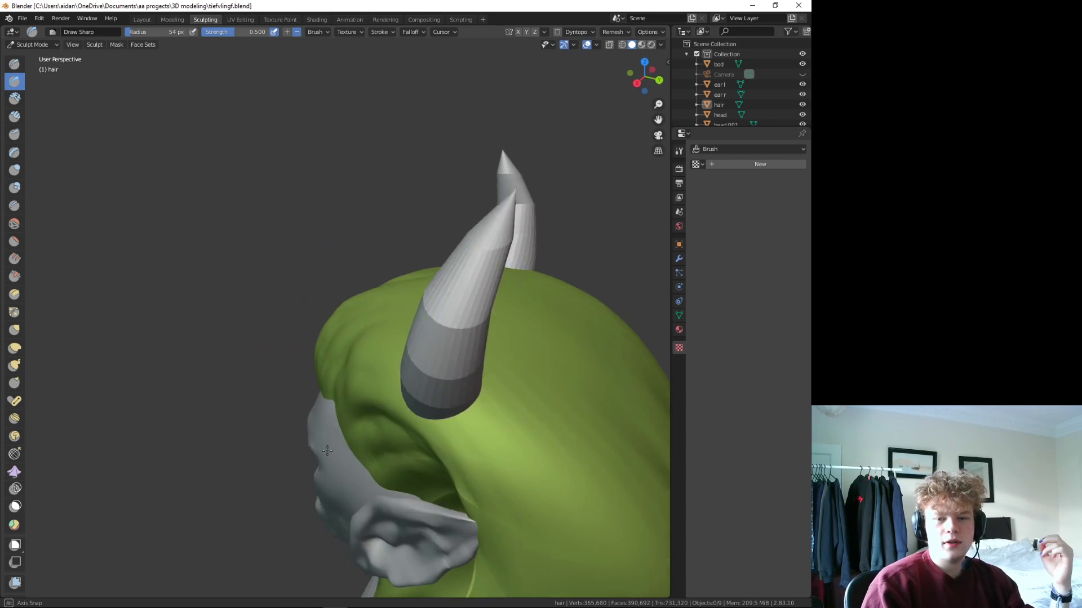
left_click_drag(354, 331, 372, 569)
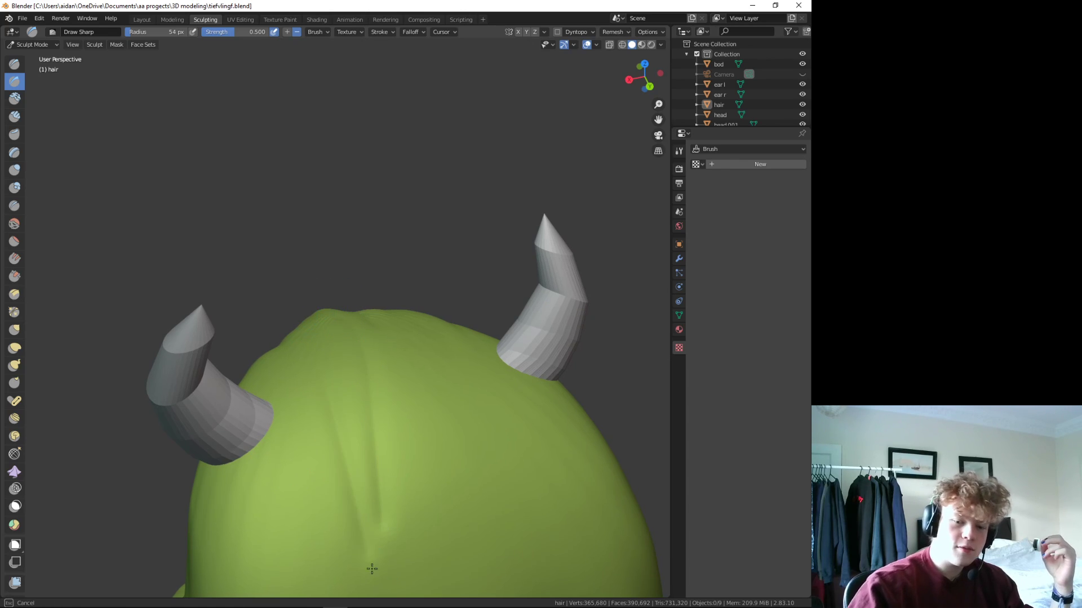
left_click_drag(315, 489, 316, 491)
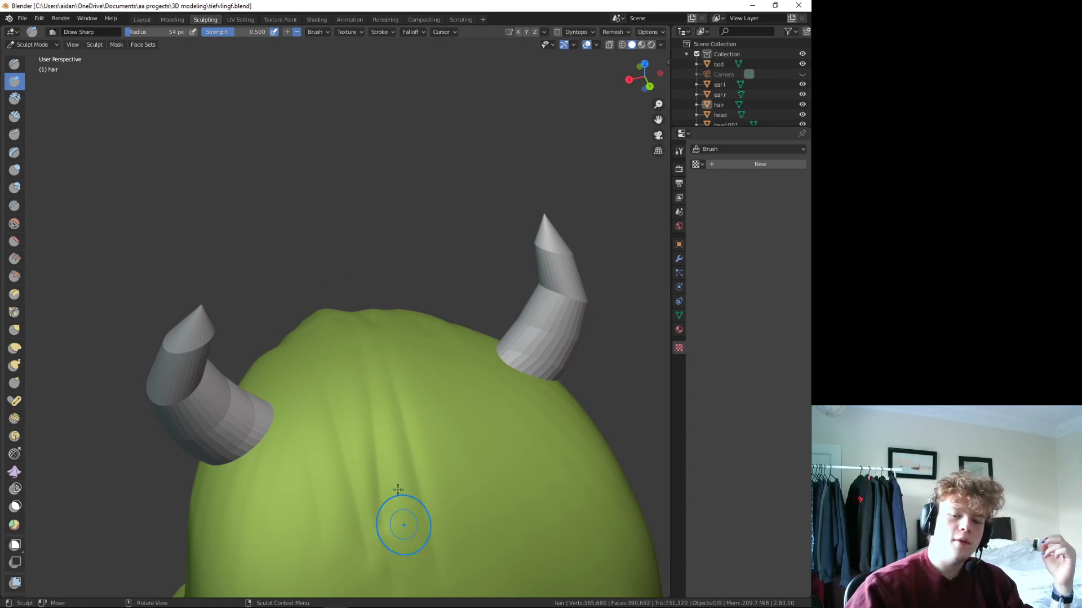
- Carve vertical strand creases down the hair's right side, back and centre
mouse_move(434, 383)
left_mouse_down()
mouse_move(460, 581)
mouse_move(483, 471)
mouse_move(496, 541)
left_mouse_up()
left_click_drag(421, 321, 515, 595)
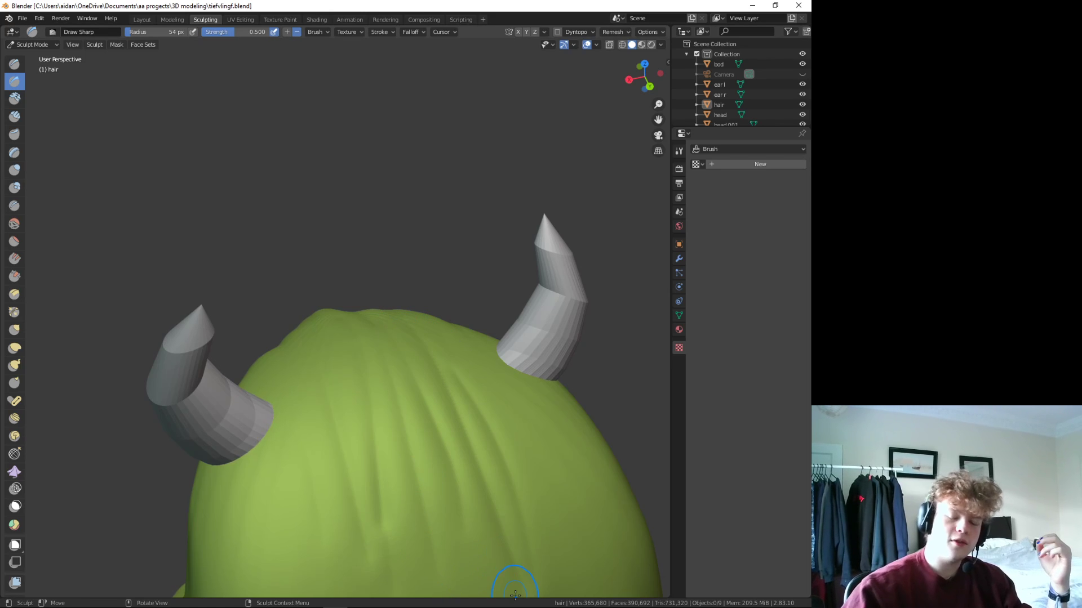
middle_click_drag(515, 595, 408, 469)
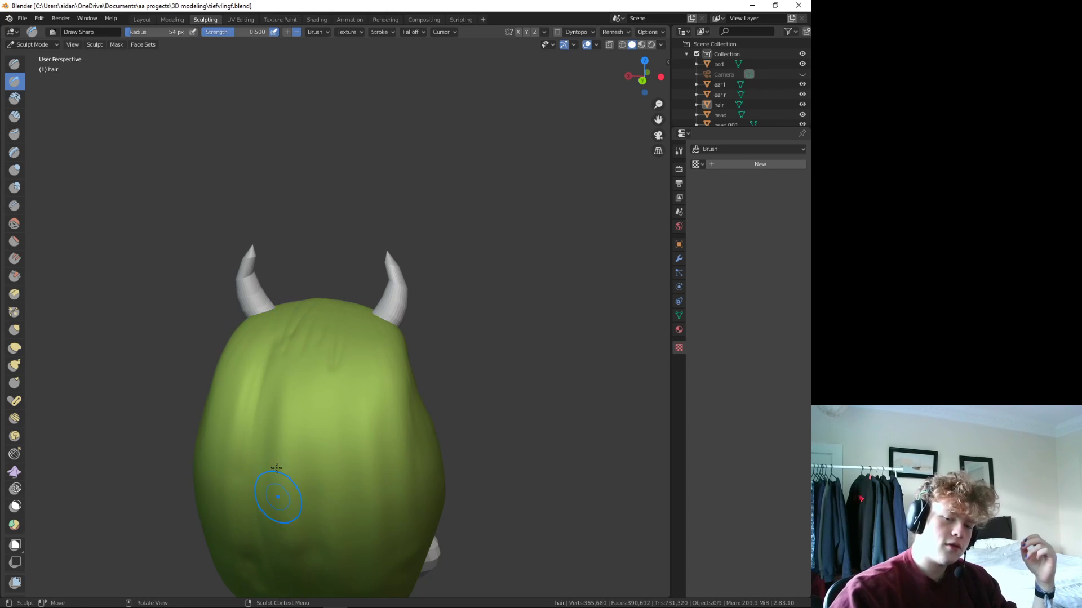
left_click_drag(276, 467, 304, 415)
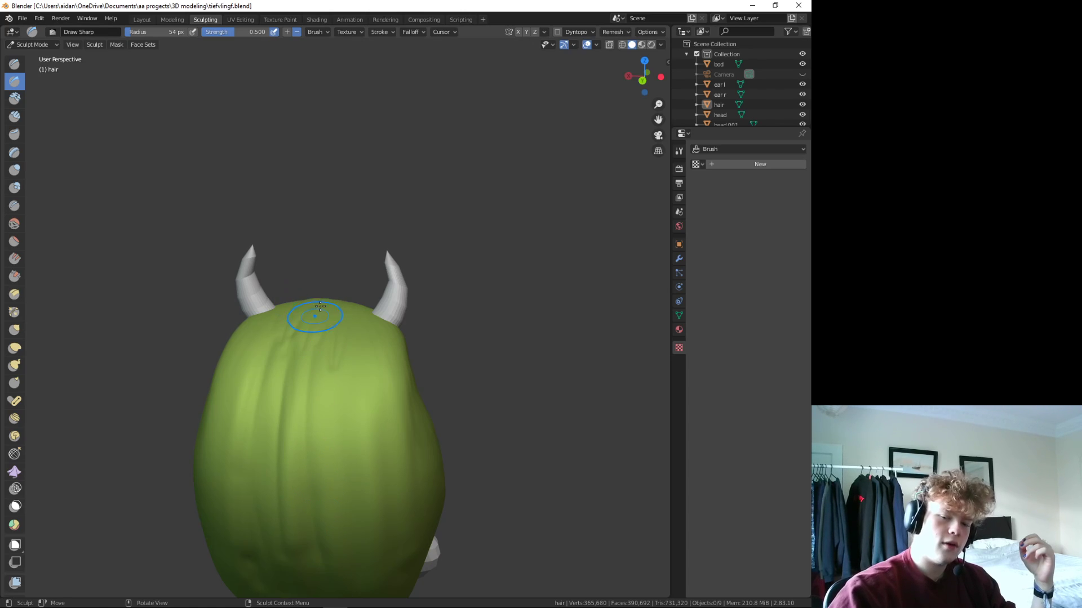
left_click_drag(346, 573, 356, 473)
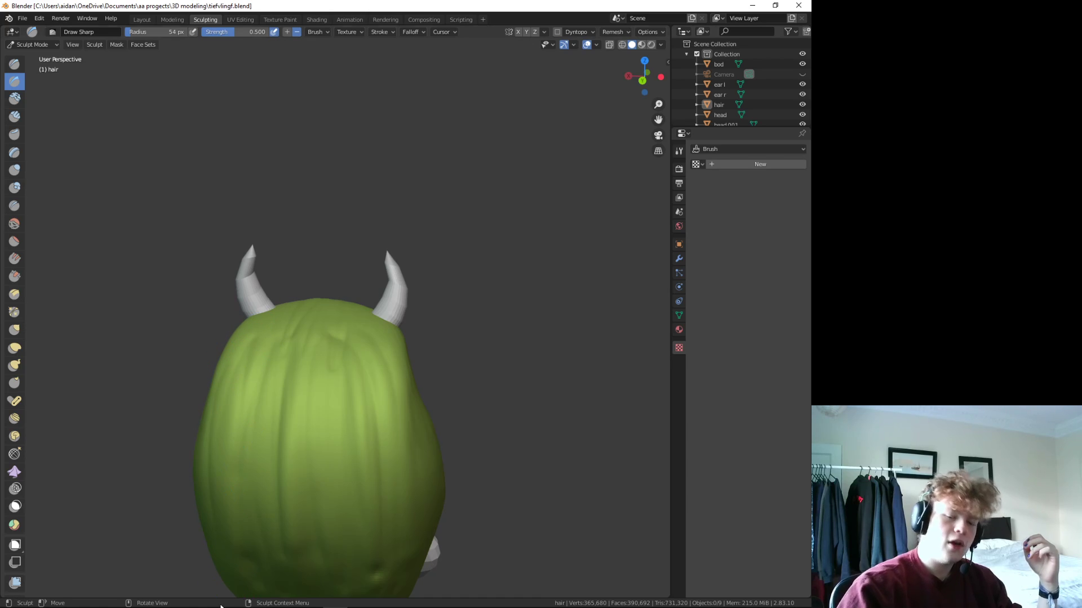
mouse_move(138, 560)
middle_mouse_down()
mouse_move(438, 384)
mouse_move(382, 357)
middle_mouse_up()
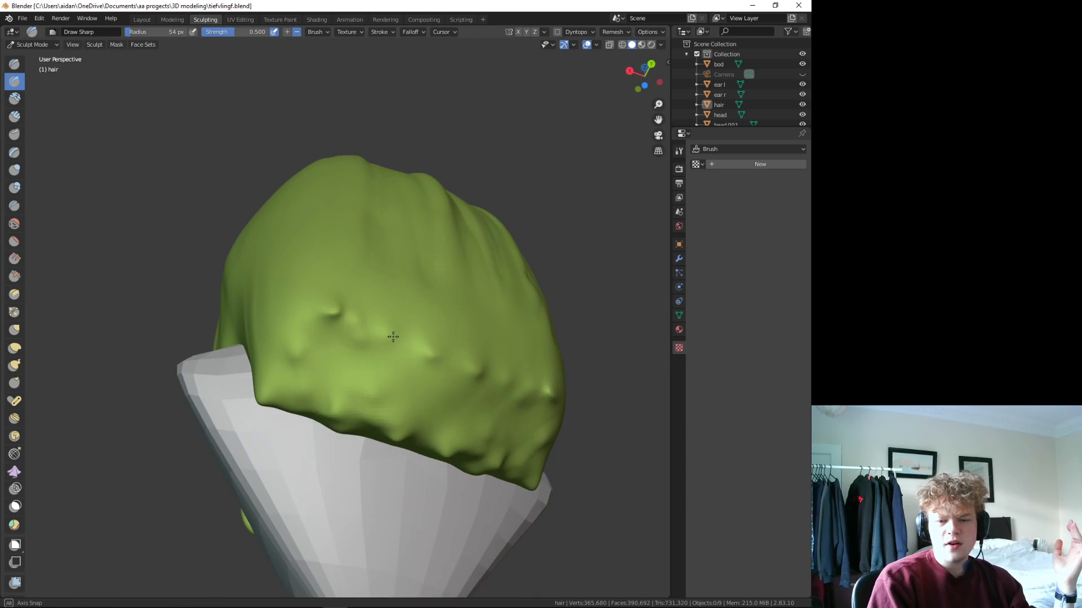
left_click_drag(369, 362, 363, 442)
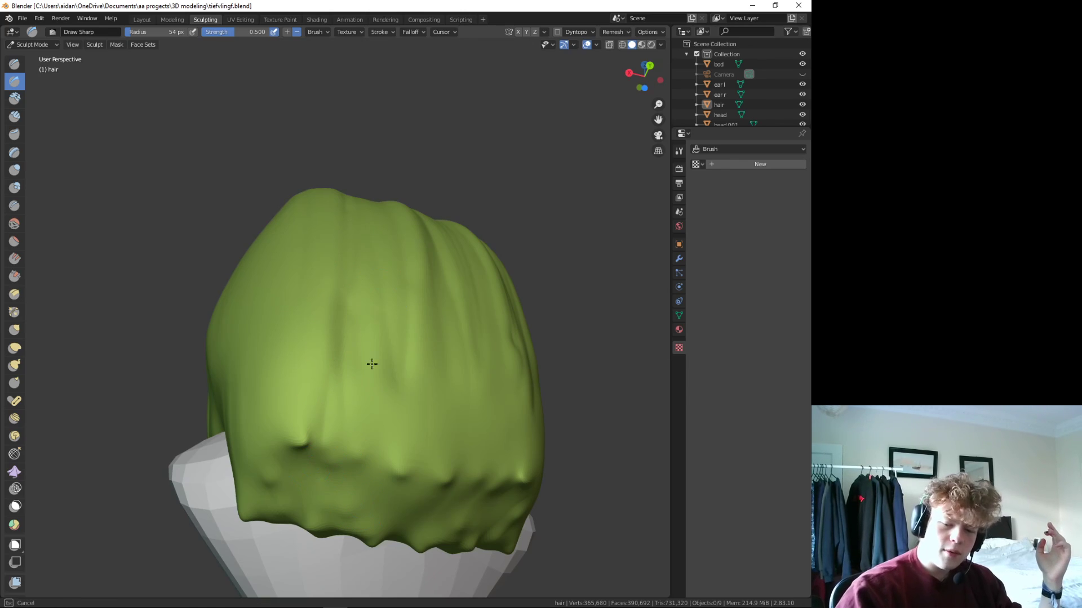
left_click_drag(406, 352, 474, 467)
left_click_drag(516, 363, 517, 474)
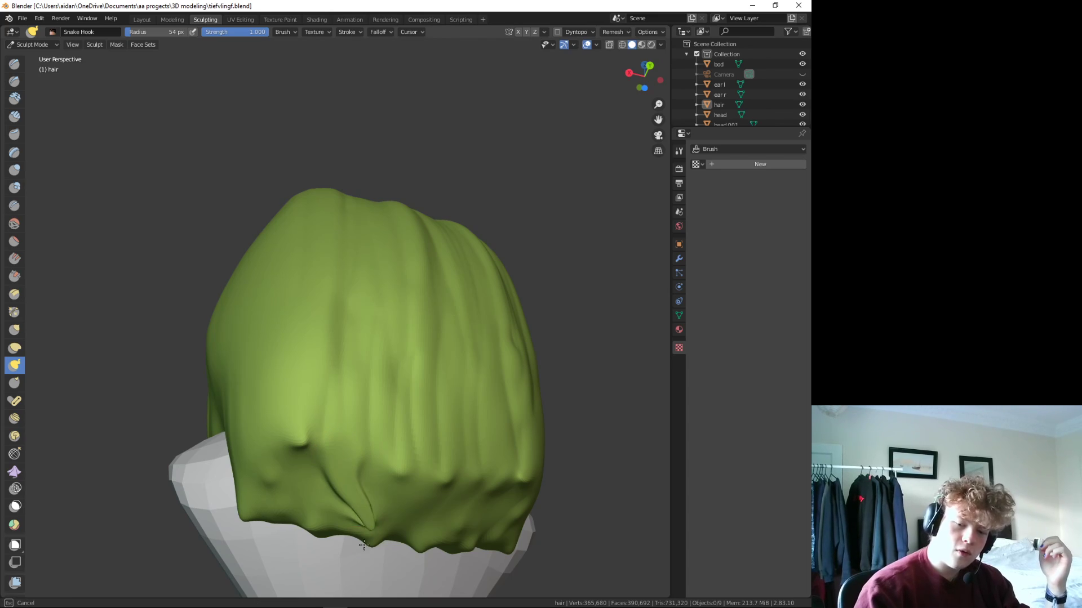
- Pull V-shaped folds into the hair's lower-left and bottom edge with the Grab brush
middle_click_drag(386, 450, 200, 418)
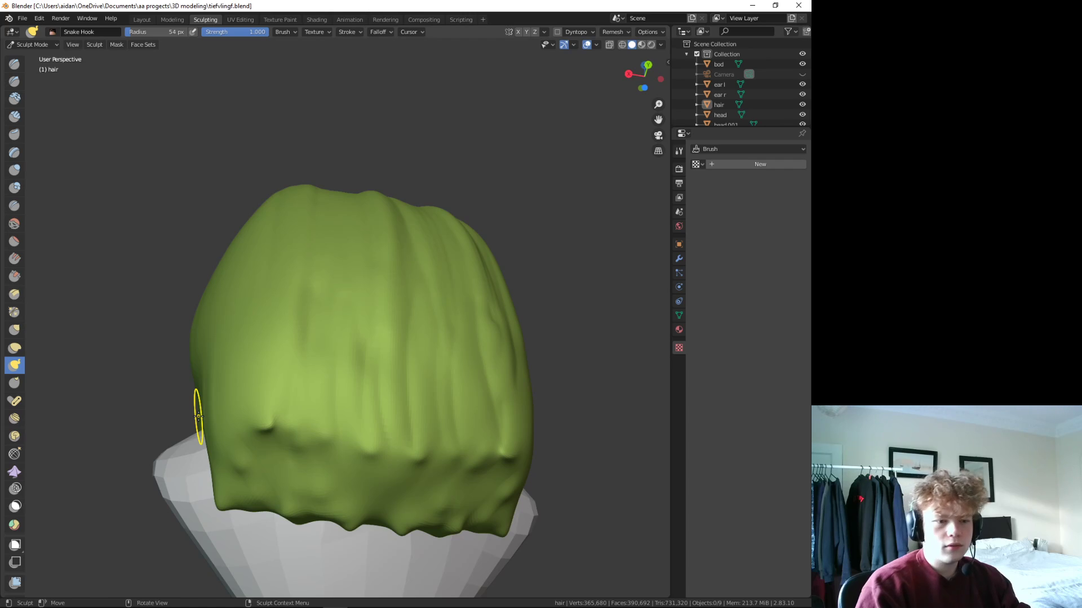
left_click(15, 329)
left_click_drag(272, 430, 279, 498)
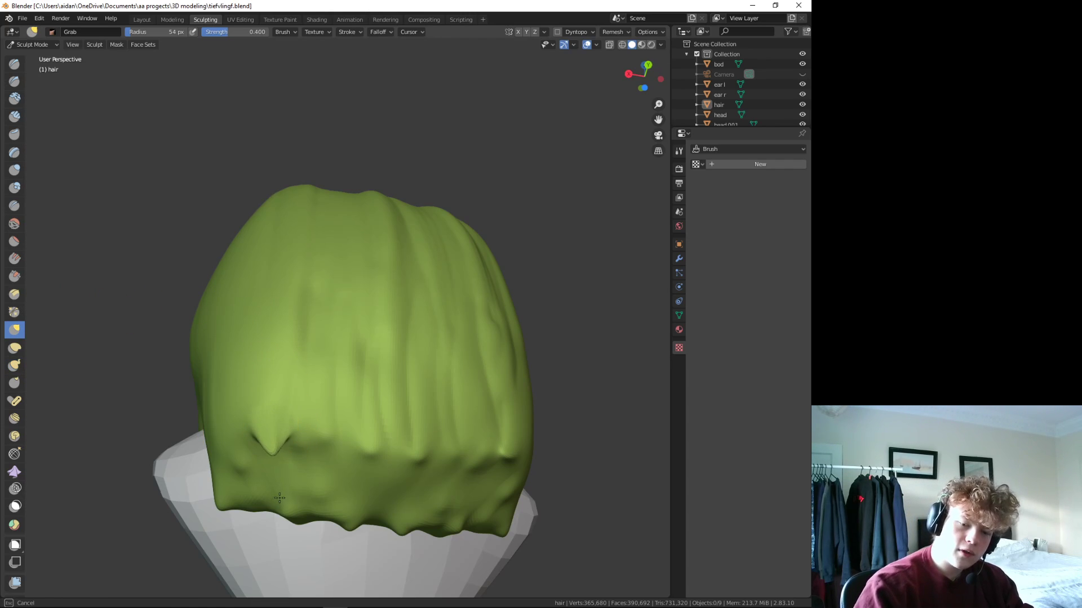
left_click_drag(291, 450, 241, 446)
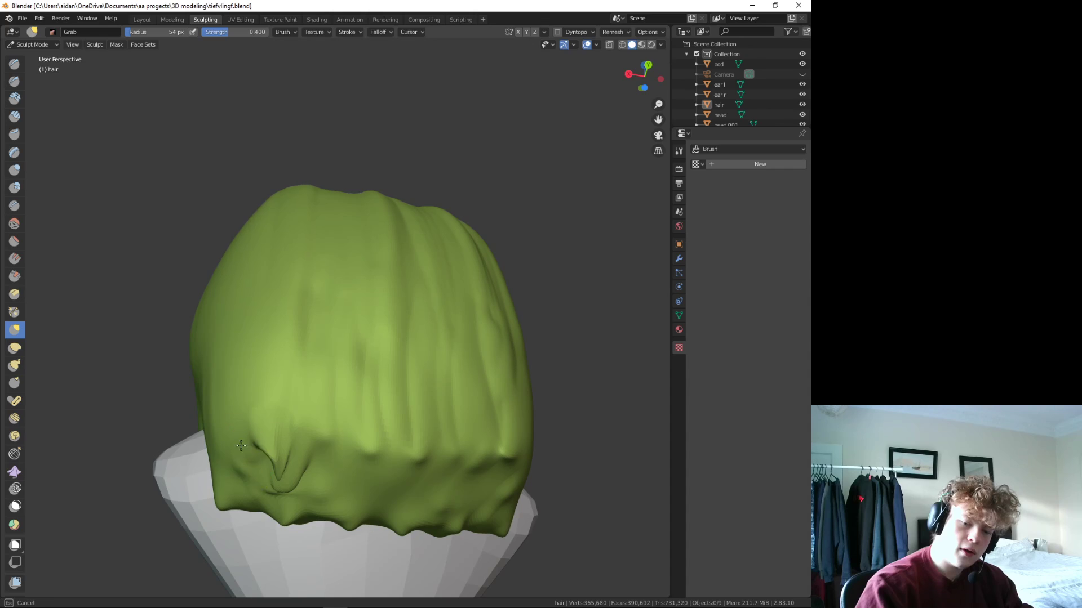
left_click_drag(240, 507, 293, 541)
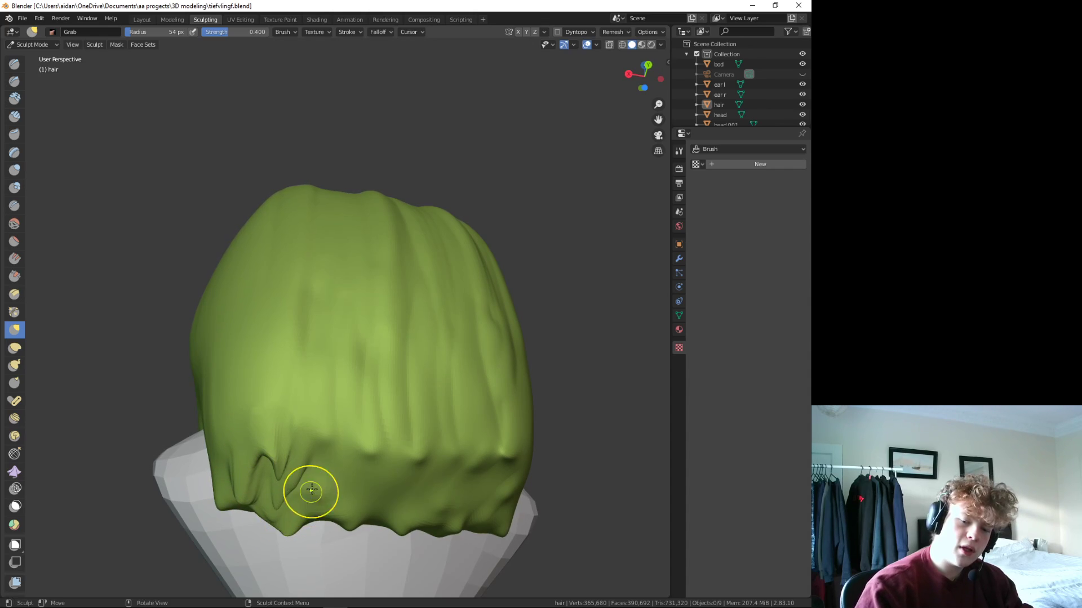
mouse_move(309, 495)
left_mouse_down()
mouse_move(322, 463)
mouse_move(349, 507)
mouse_move(401, 539)
mouse_move(437, 454)
mouse_move(425, 518)
mouse_move(472, 530)
left_mouse_up()
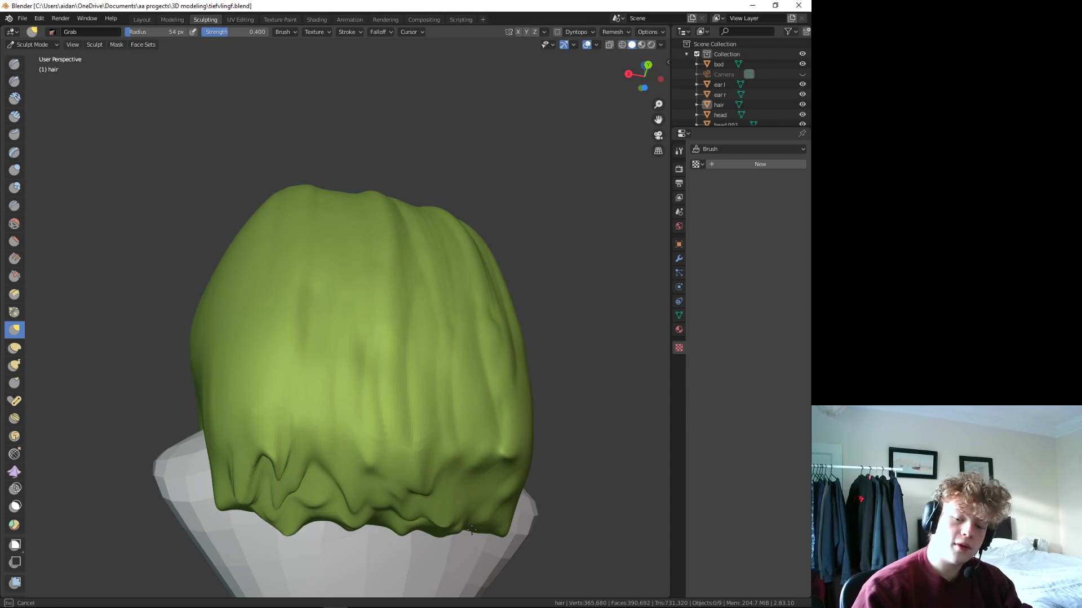
- Reshape the lower-left hair edge, undo the last change, then zoom in on the bust front
mouse_move(434, 478)
middle_mouse_down()
mouse_move(476, 471)
mouse_move(347, 445)
middle_mouse_up()
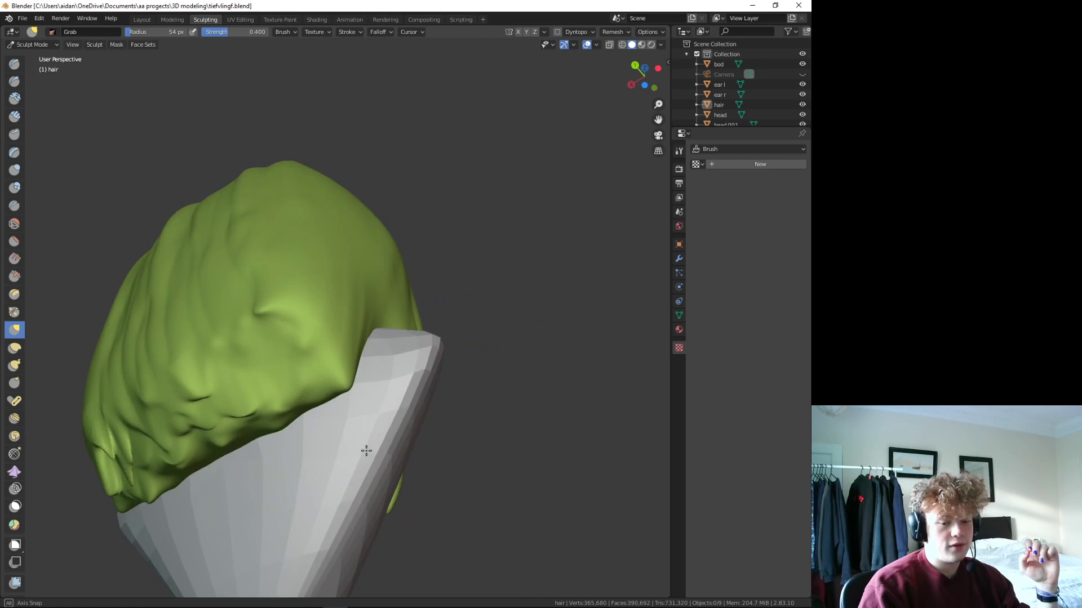
mouse_move(89, 446)
left_mouse_down()
mouse_move(71, 525)
mouse_move(101, 482)
mouse_move(90, 421)
mouse_move(72, 500)
left_mouse_up()
middle_click_drag(79, 494, 199, 546)
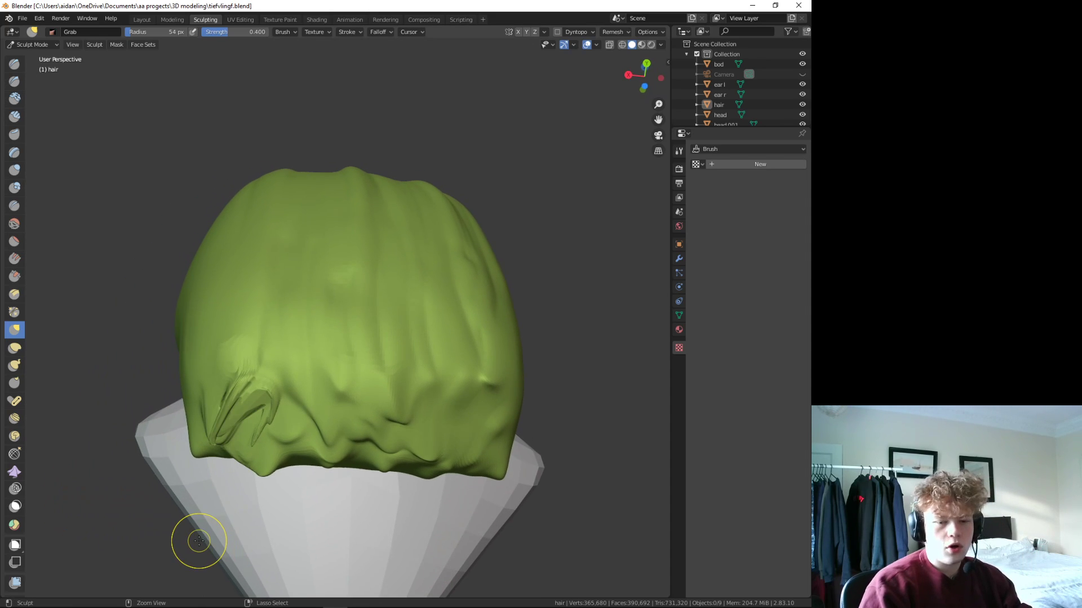
key("ctrl+z")
key("ctrl+z")
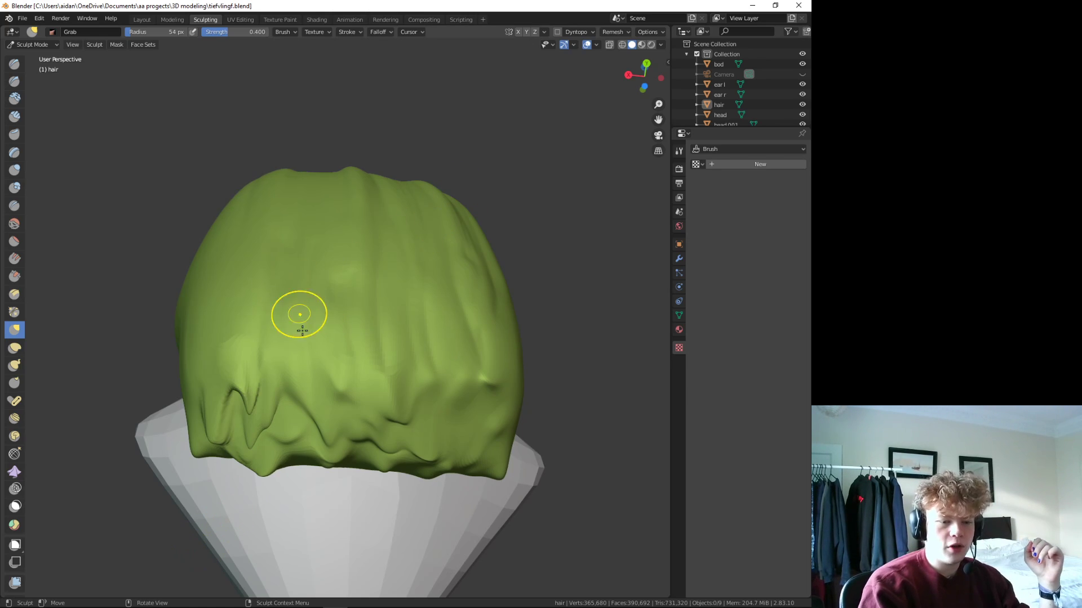
mouse_move(302, 331)
middle_mouse_down()
mouse_move(542, 412)
mouse_move(343, 466)
mouse_move(326, 483)
mouse_move(202, 522)
middle_mouse_up()
scroll(329, 483, "up", 3)
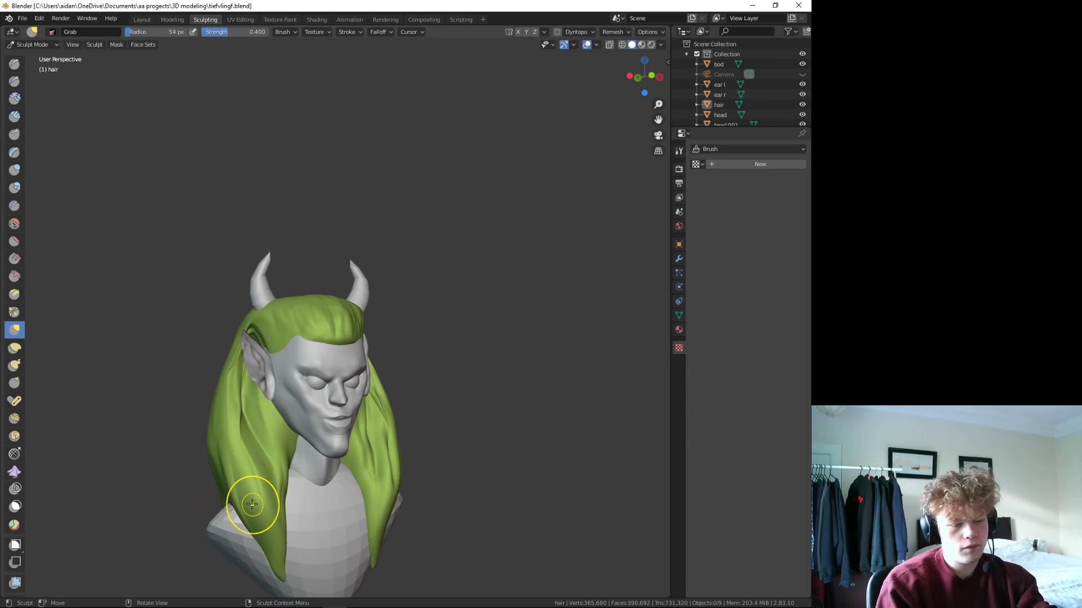
scroll(252, 505, "up", 1)
scroll(363, 415, "up", 2)
scroll(302, 351, "up", 1)
scroll(321, 350, "up", 1)
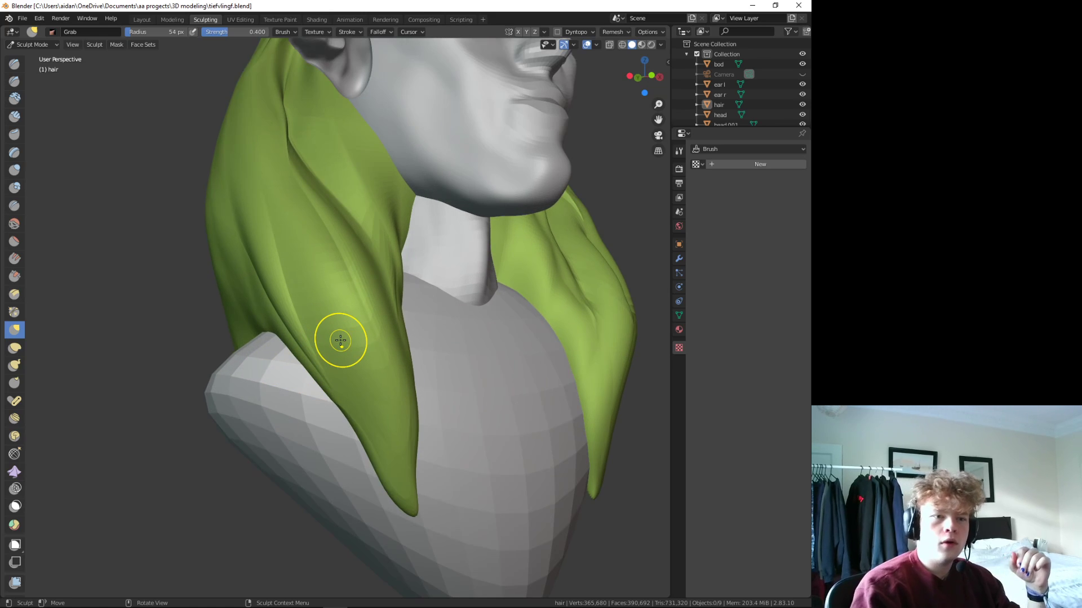
- Carve sharp creases into the right hair strand with the Draw Sharp brush
left_click(14, 81)
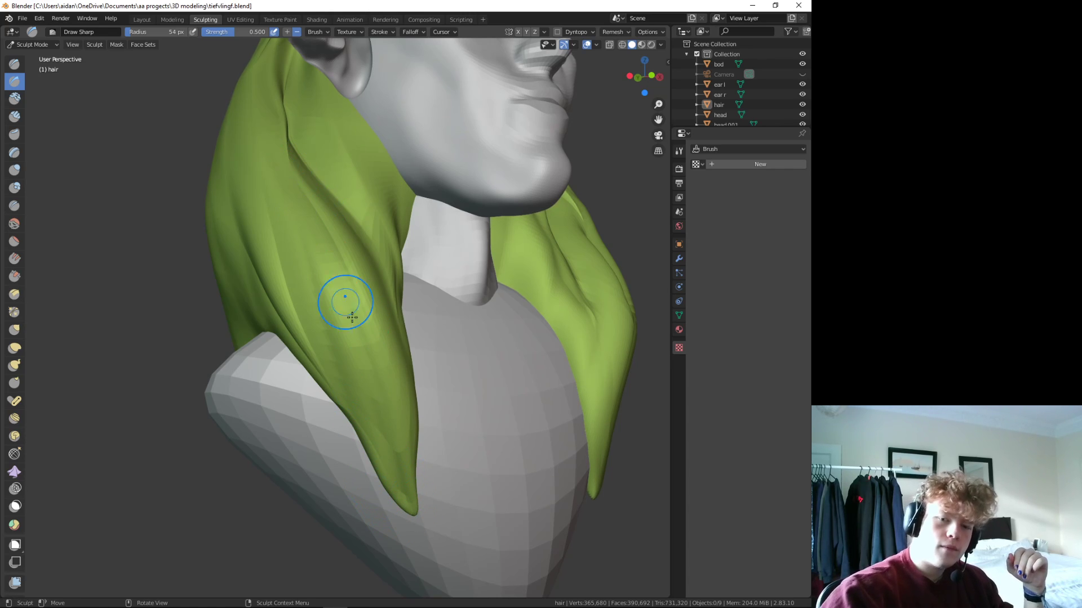
left_click_drag(333, 175, 381, 286)
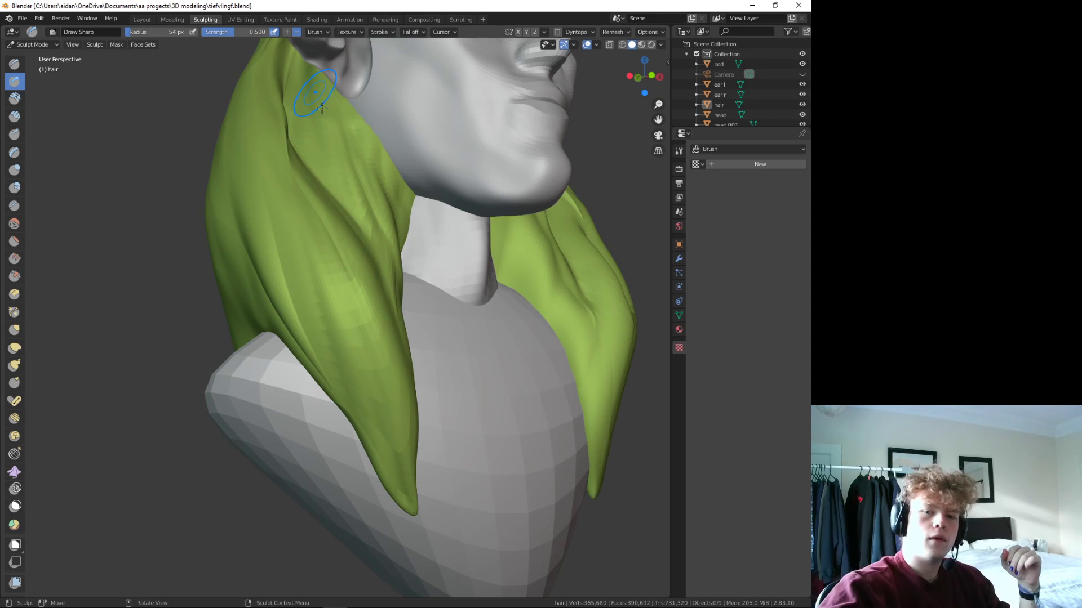
scroll(471, 277, "up", 3)
mouse_move(470, 278)
middle_mouse_down()
mouse_move(607, 376)
mouse_move(482, 332)
middle_mouse_up()
middle_click_drag(631, 236, 645, 230)
left_click_drag(658, 119, 520, 187)
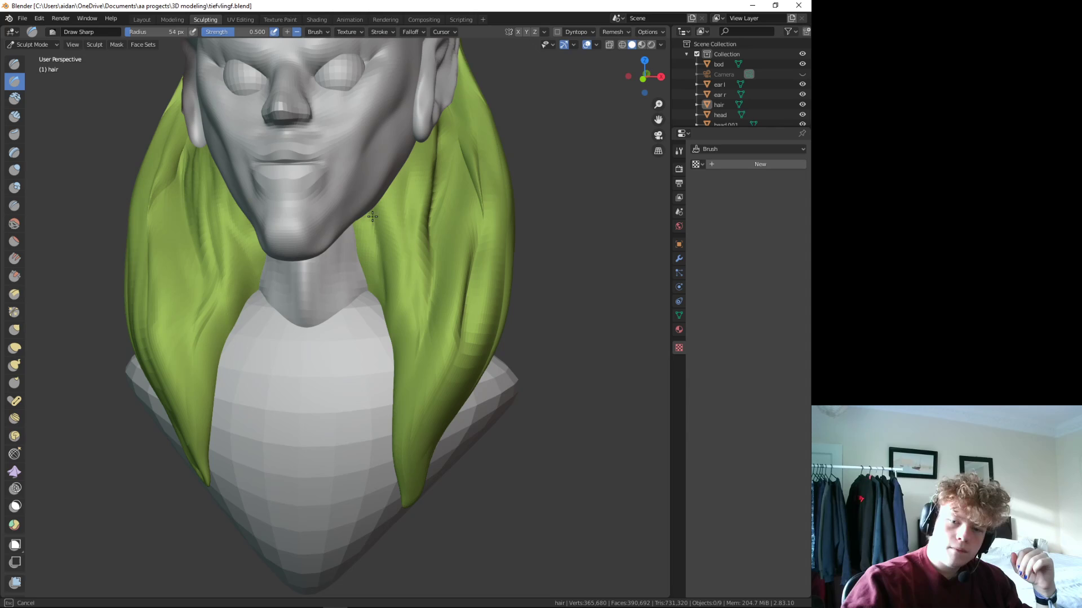
left_click_drag(389, 169, 401, 313)
mouse_move(419, 189)
left_mouse_down()
mouse_move(415, 389)
mouse_move(423, 287)
left_mouse_up()
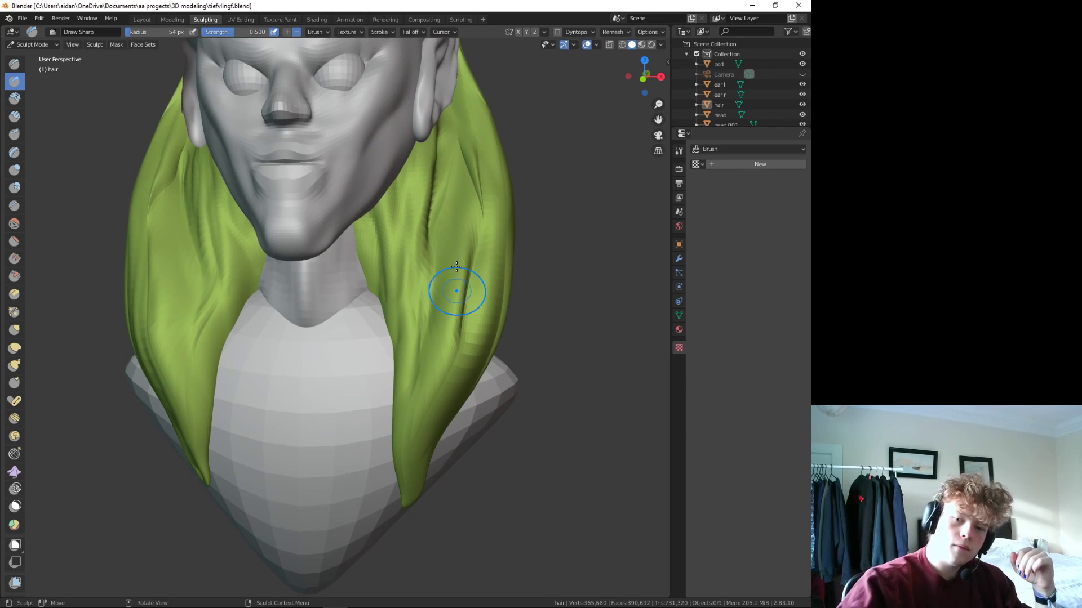
left_click_drag(431, 387, 406, 471)
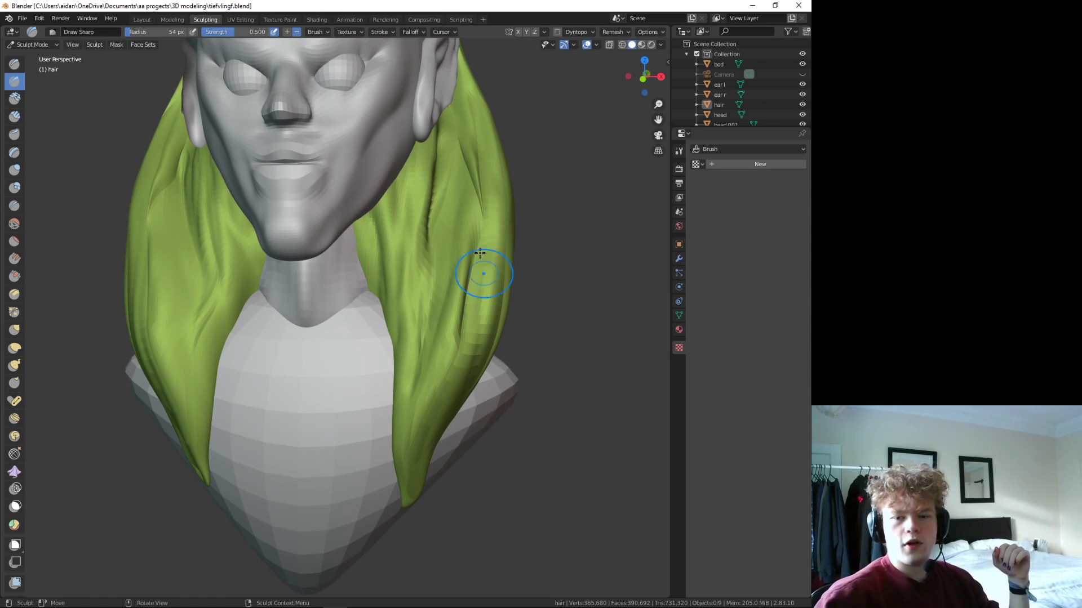
mouse_move(490, 266)
left_mouse_down()
mouse_move(411, 401)
mouse_move(417, 329)
left_mouse_up()
mouse_move(394, 226)
left_mouse_down()
mouse_move(383, 350)
mouse_move(403, 417)
left_mouse_up()
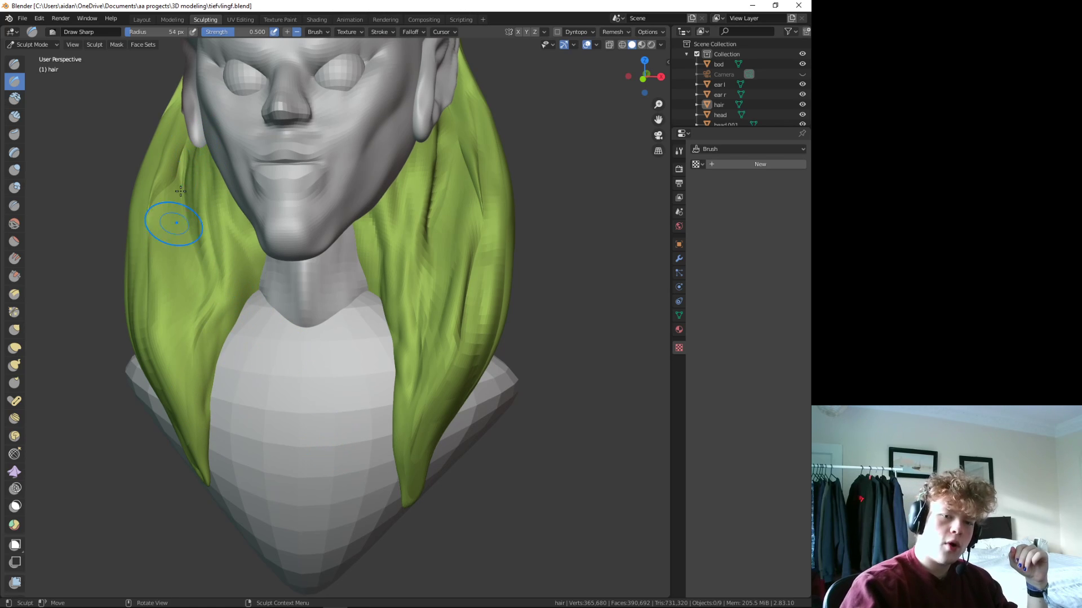
- Add sharp strand lines to the side, back and upper hair
mouse_move(463, 372)
middle_mouse_down()
mouse_move(71, 301)
mouse_move(205, 318)
middle_mouse_up()
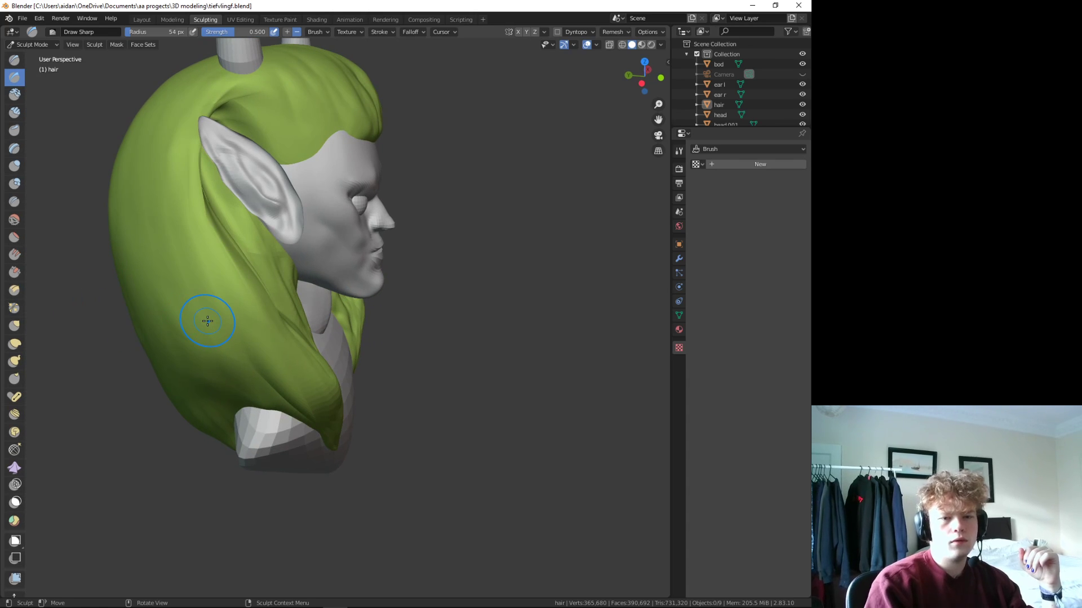
mouse_move(186, 169)
left_mouse_down()
mouse_move(239, 338)
mouse_move(169, 203)
mouse_move(209, 338)
left_mouse_up()
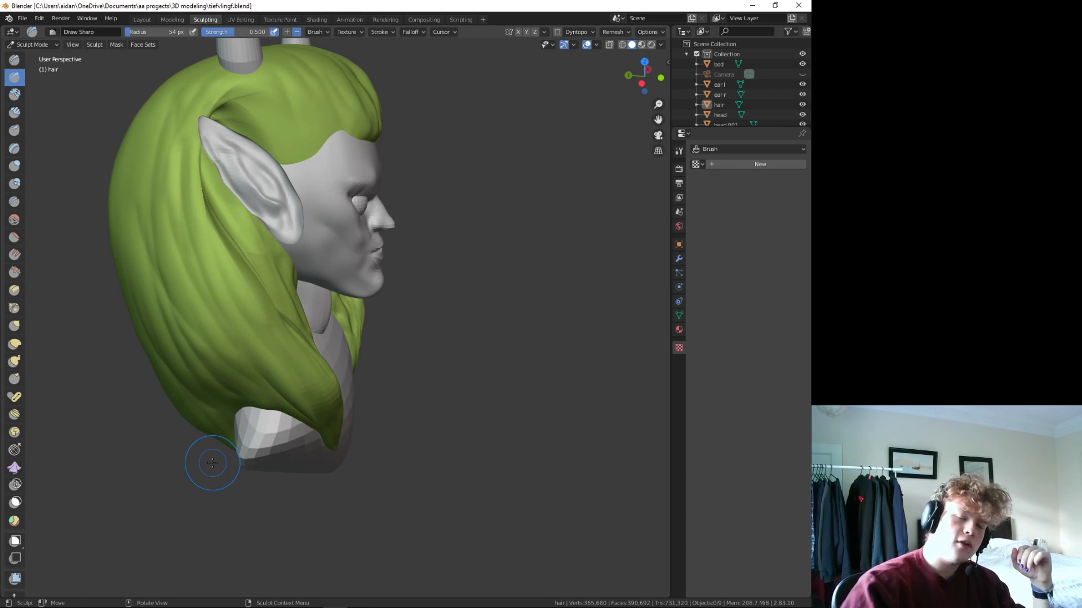
middle_click_drag(222, 465, 298, 445)
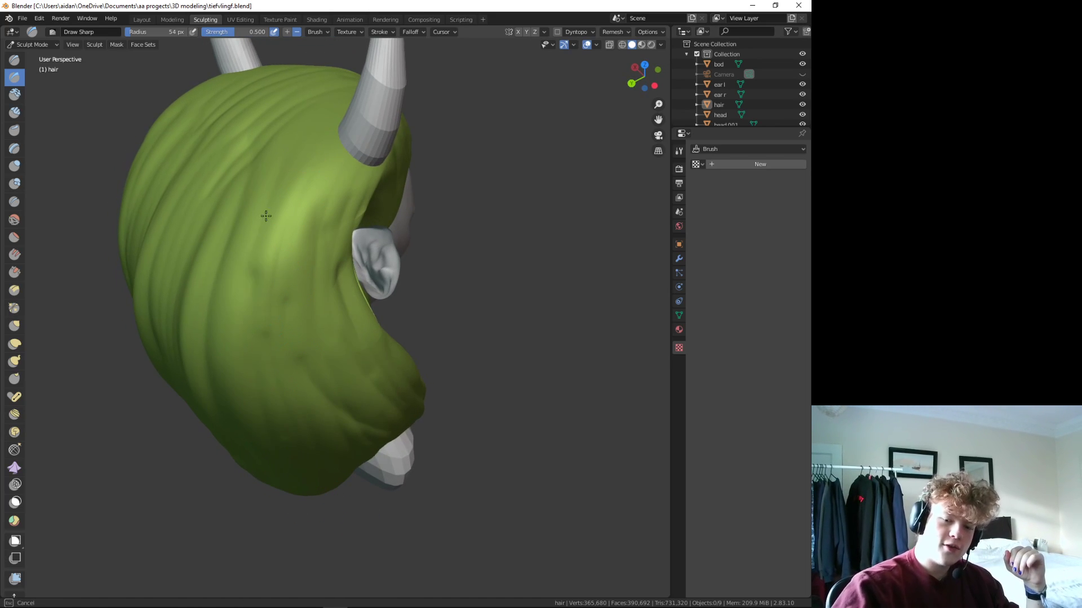
left_click_drag(264, 300, 265, 449)
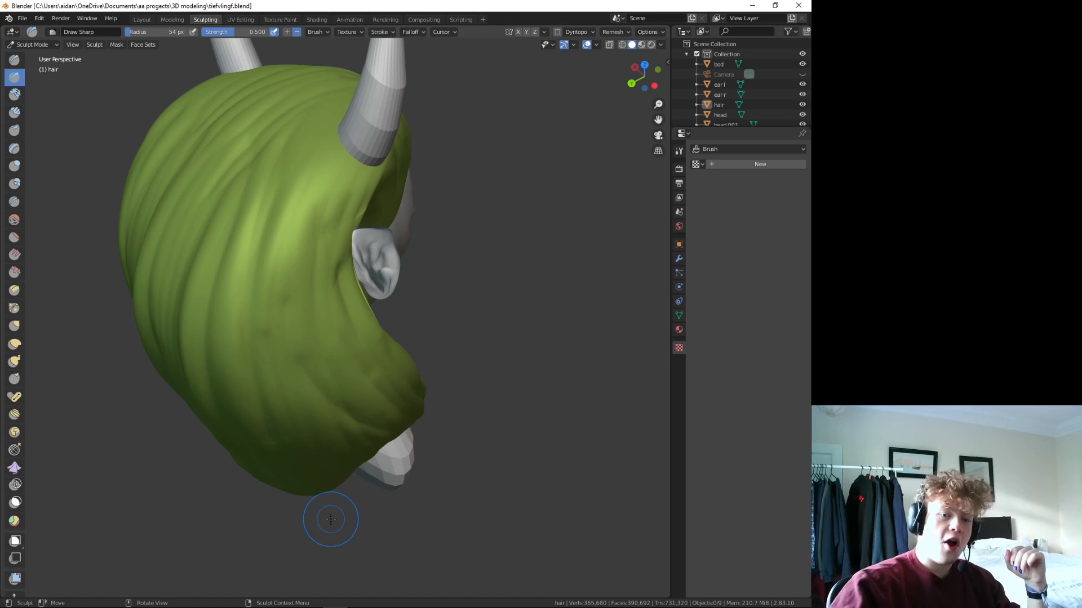
mouse_move(331, 518)
middle_mouse_down()
mouse_move(316, 261)
mouse_move(362, 261)
middle_mouse_up()
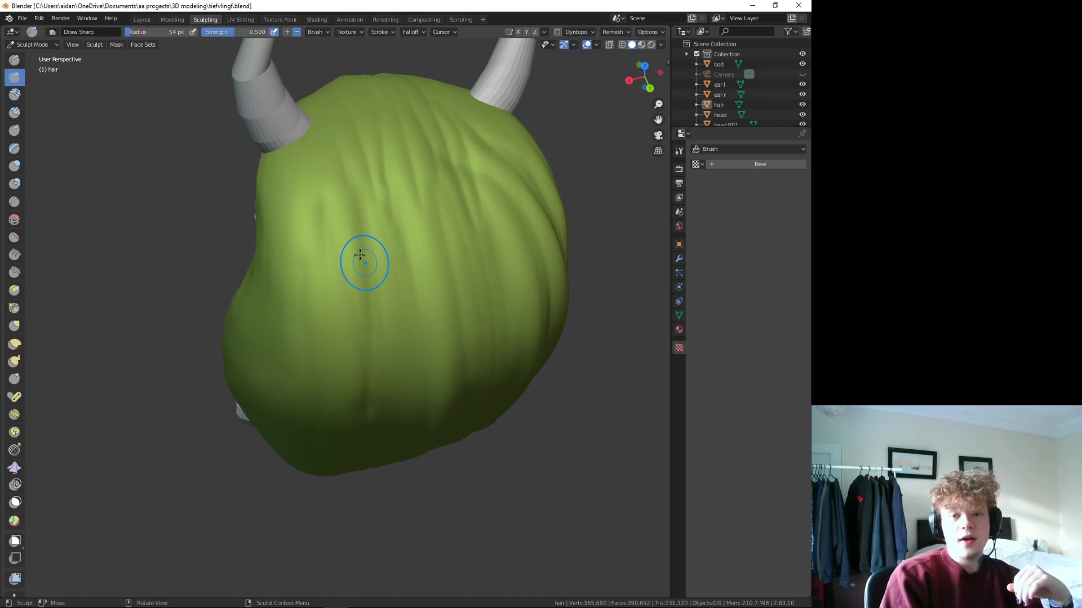
mouse_move(359, 253)
left_mouse_down()
mouse_move(349, 114)
mouse_move(437, 299)
left_mouse_up()
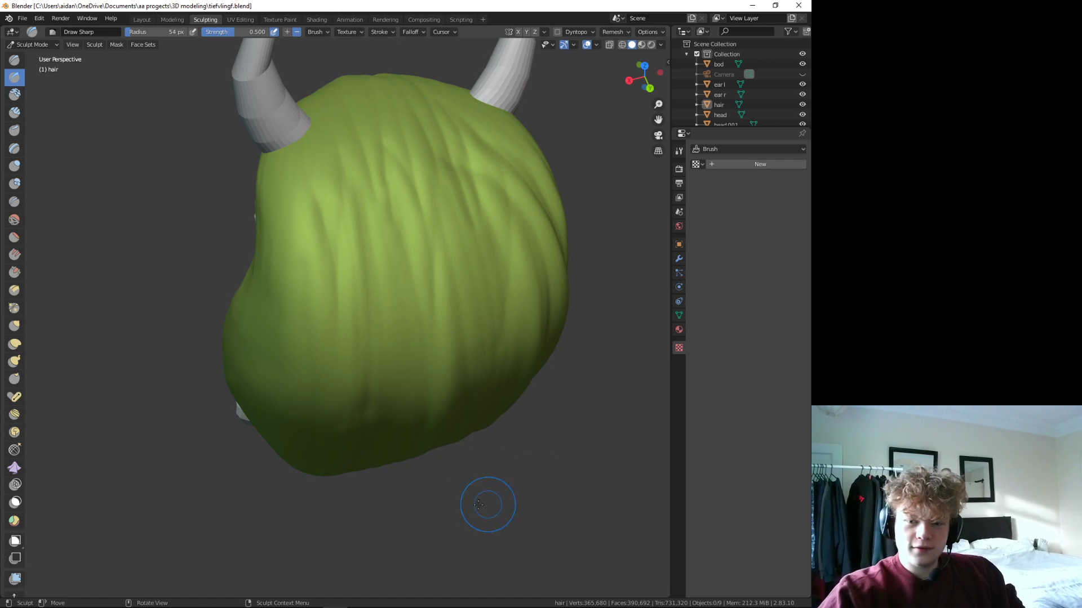
left_click_drag(303, 168, 307, 173)
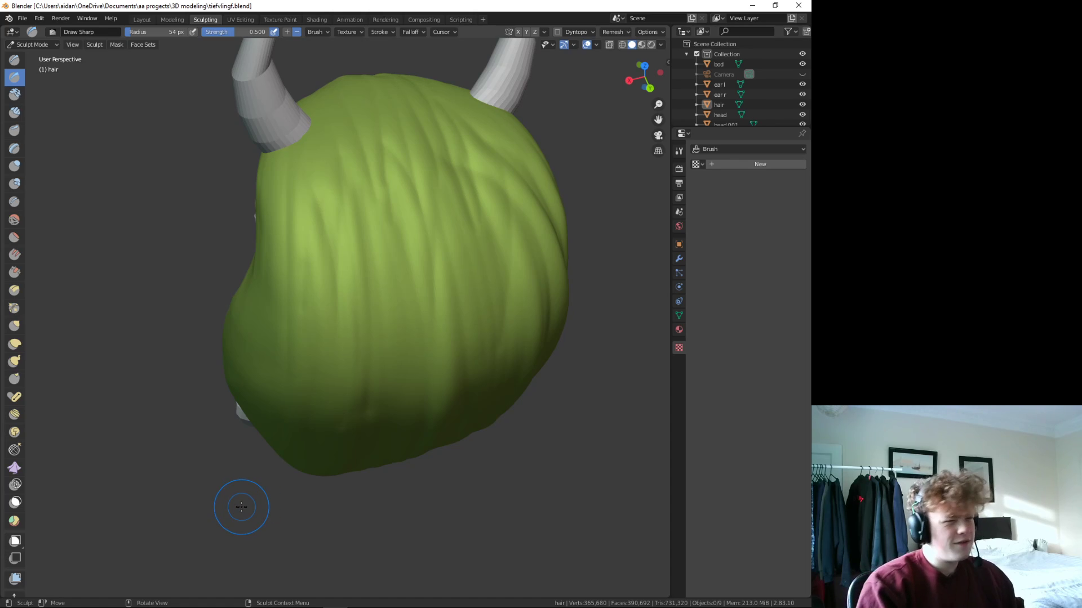
- Add strand strokes near the horn base and along the ear edge
middle_click_drag(278, 392, 276, 406)
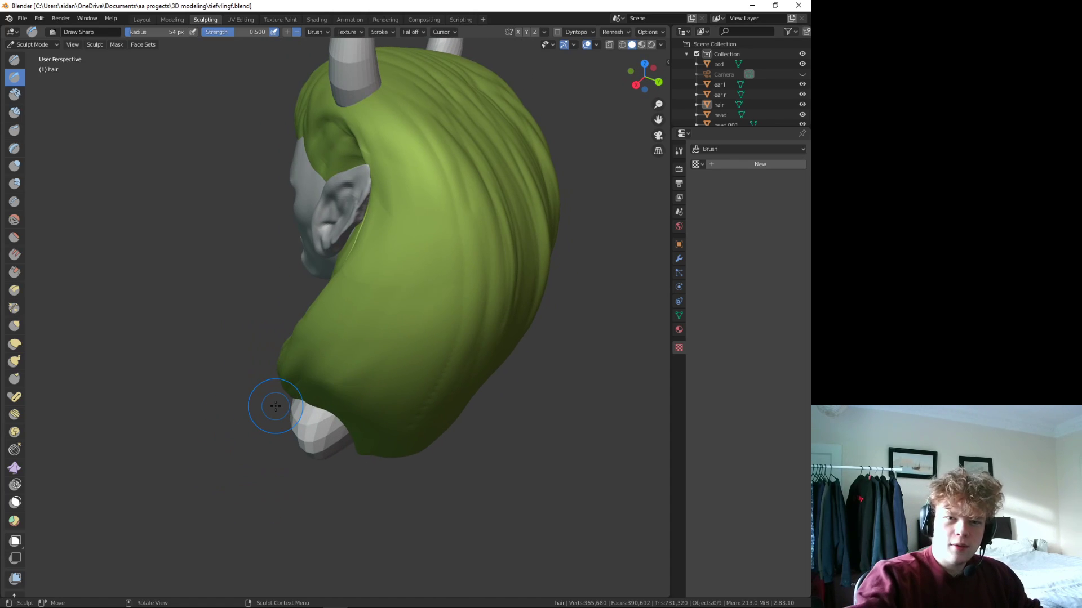
left_click_drag(370, 115, 409, 125)
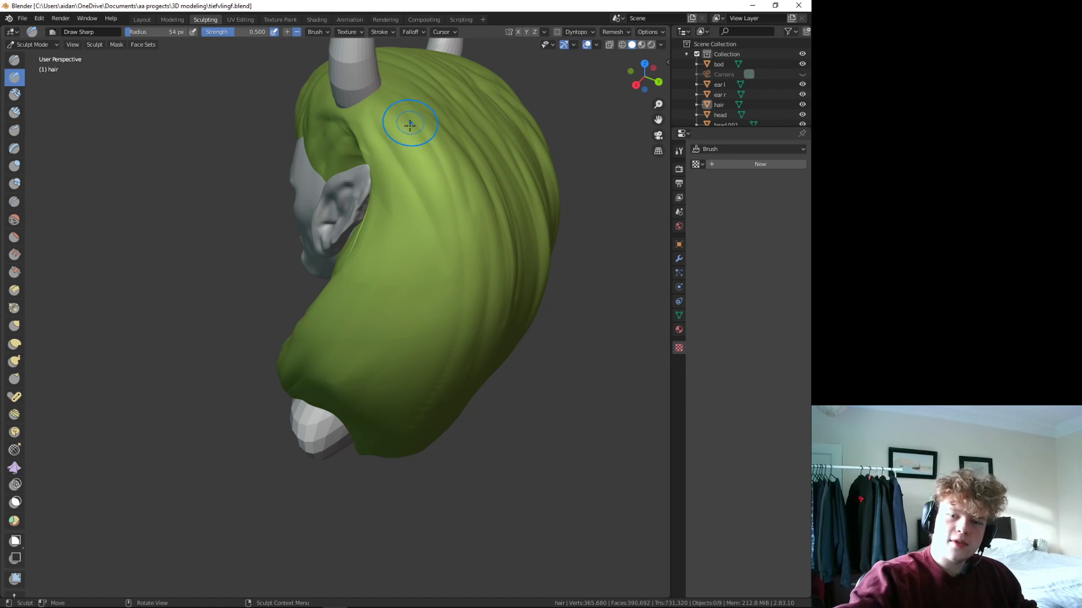
left_click_drag(385, 275, 376, 181)
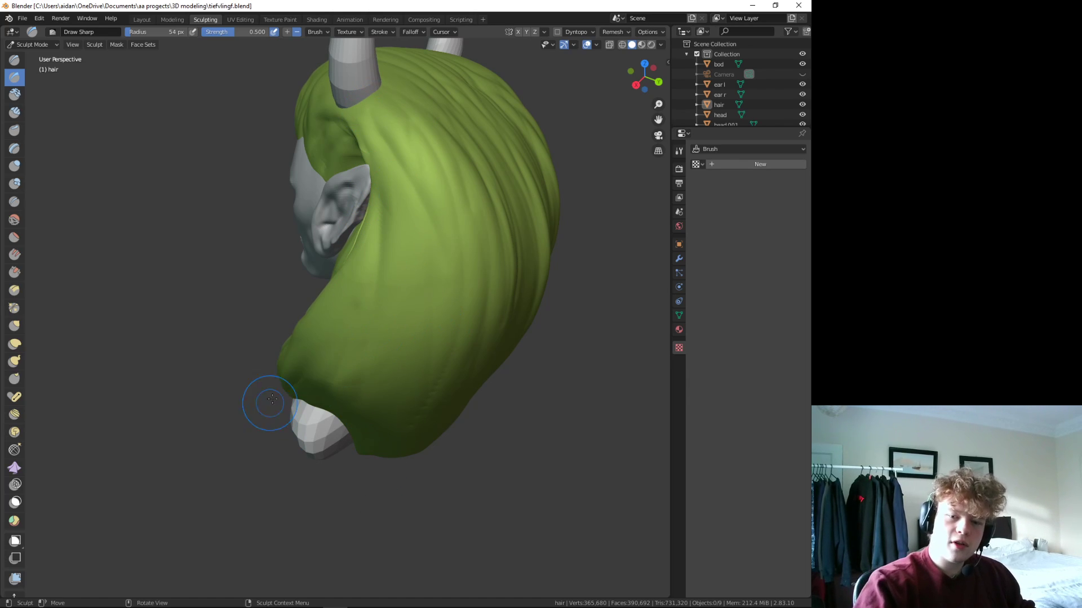
left_click_drag(337, 229, 403, 169)
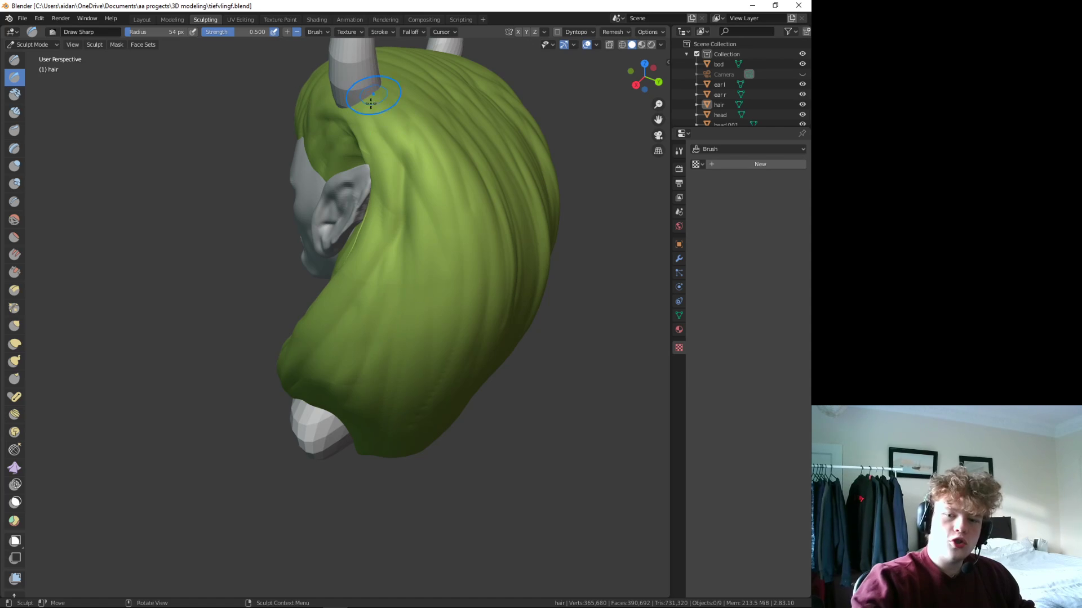
mouse_move(383, 434)
middle_mouse_down()
mouse_move(616, 336)
mouse_move(466, 369)
mouse_move(593, 314)
mouse_move(225, 337)
mouse_move(524, 346)
middle_mouse_up()
scroll(466, 370, "down", 3)
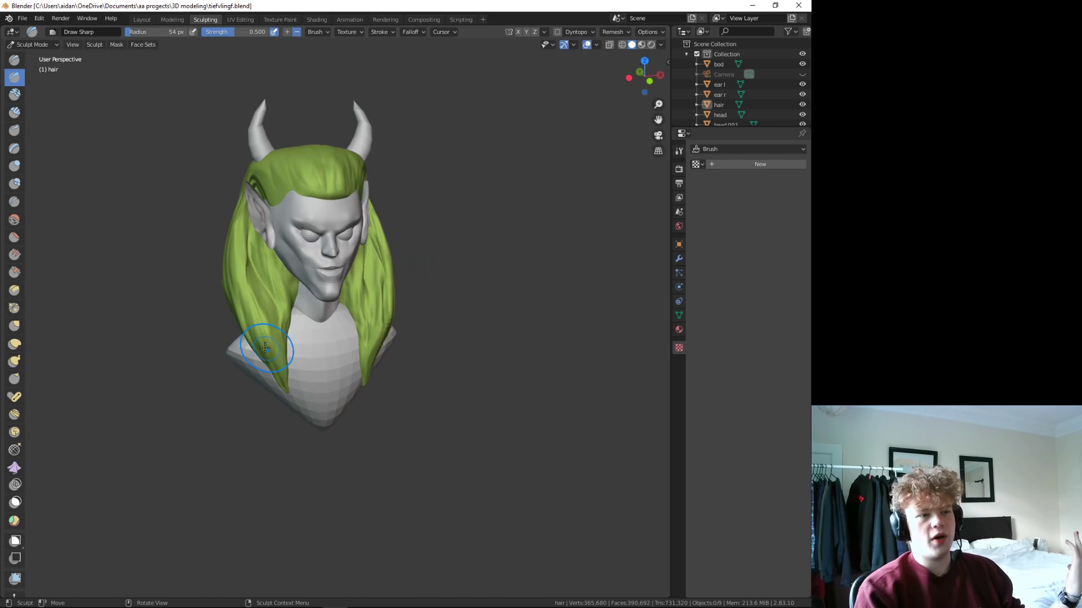
- Orbit and zoom around the head to frame the ear, face and horns
scroll(264, 347, "up", 5)
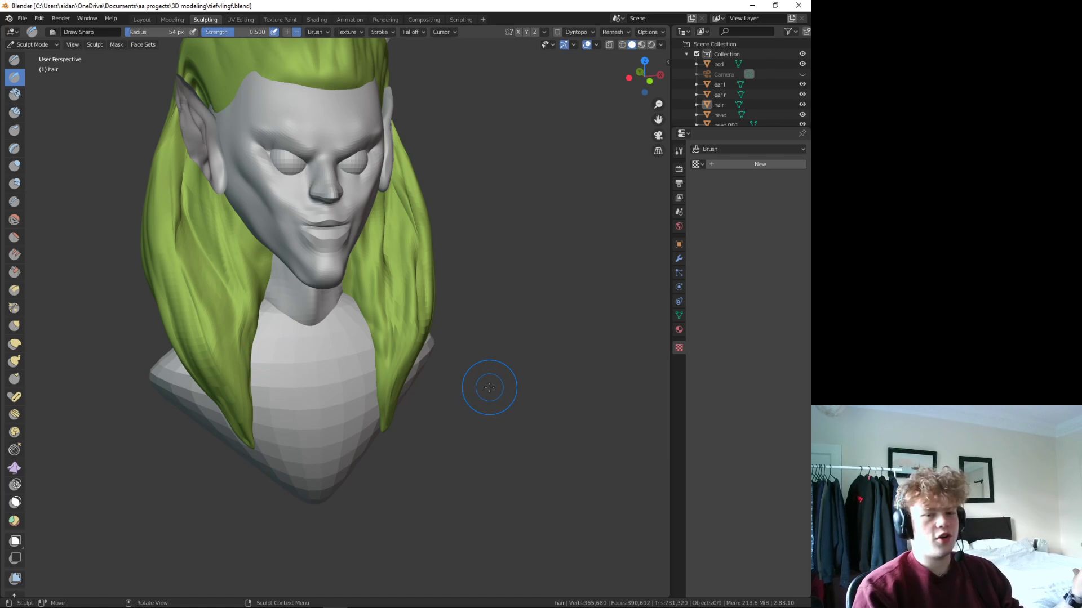
scroll(471, 370, "down", 2)
mouse_move(471, 369)
middle_mouse_down()
mouse_move(463, 321)
mouse_move(471, 328)
middle_mouse_up()
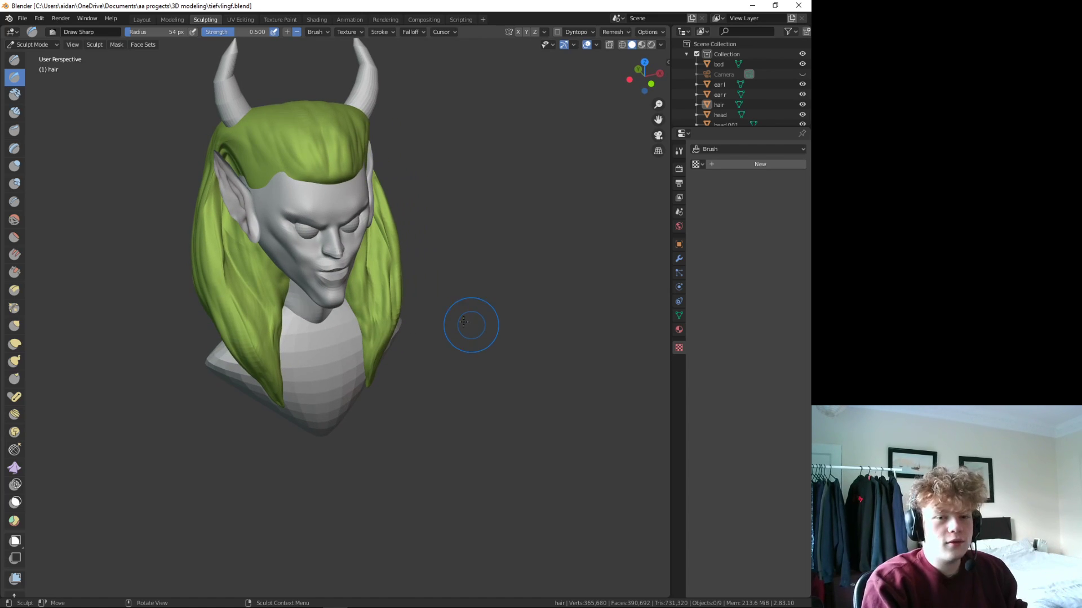
middle_click_drag(216, 285, 285, 260)
scroll(303, 133, "up", 3)
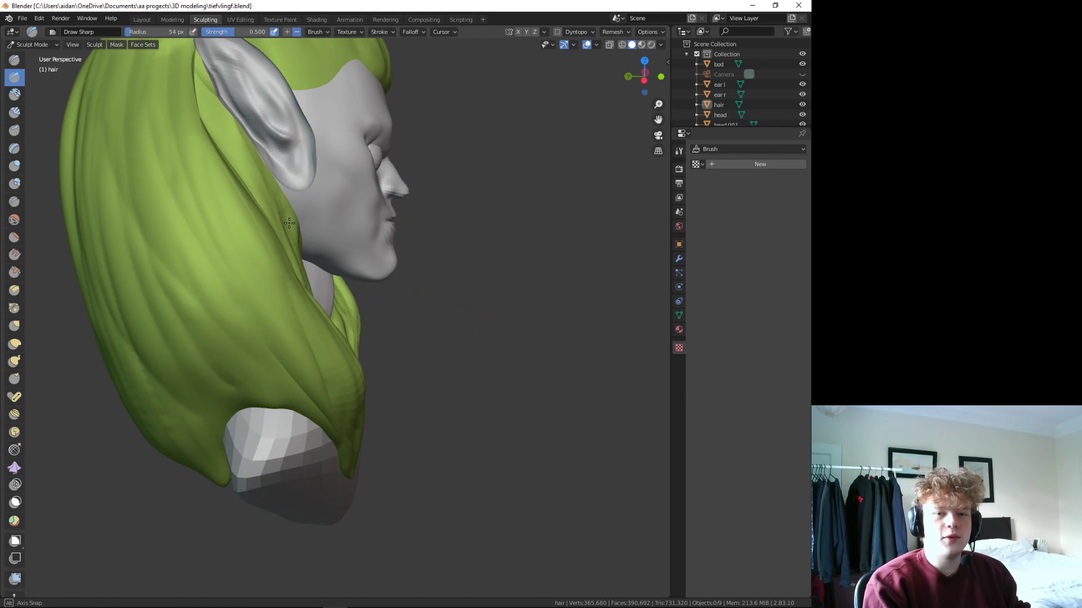
middle_click_drag(289, 224, 341, 220)
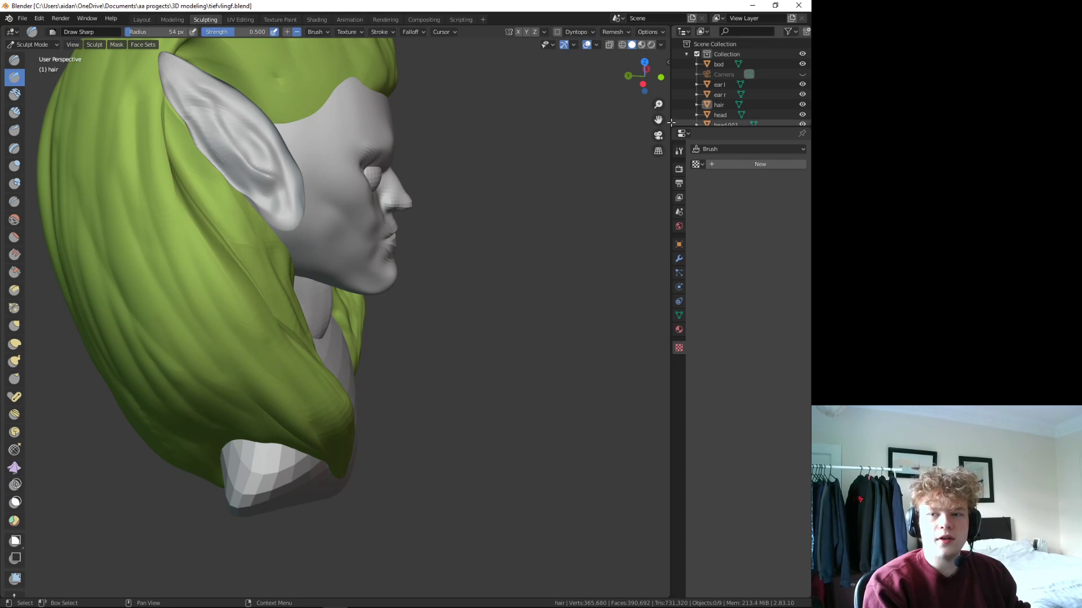
scroll(427, 73, "down", 4)
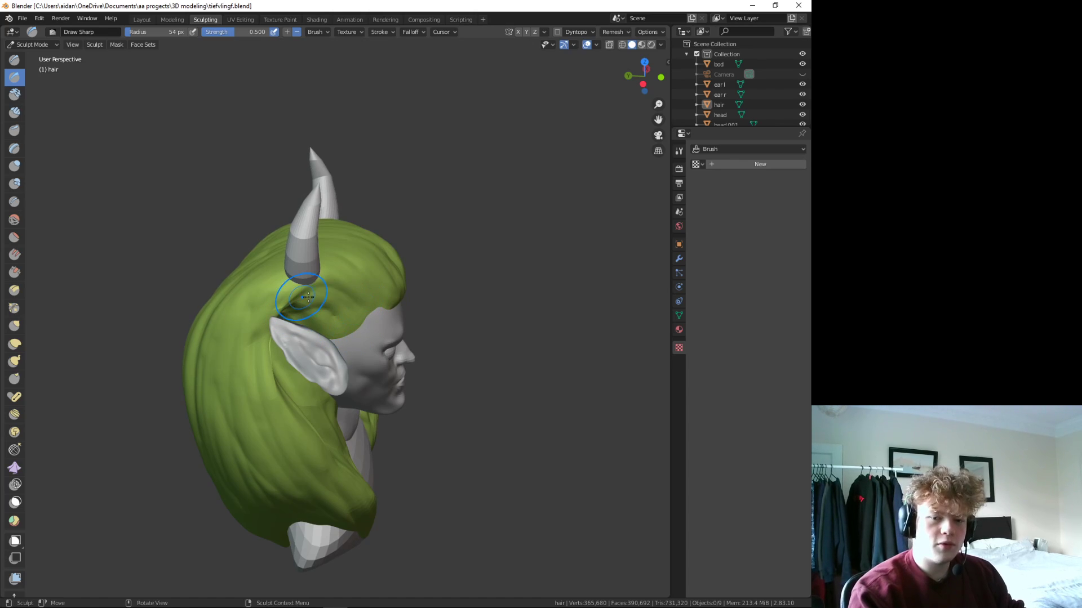
- Add sharp strand strokes on the crown hair by the horn base and above the ear
left_click_drag(309, 297, 349, 313)
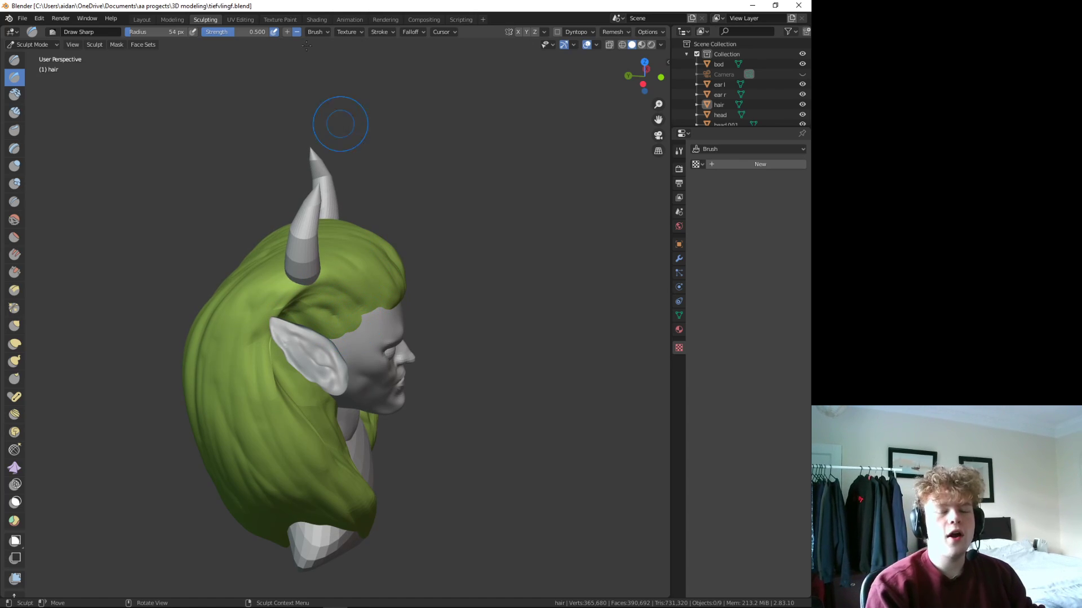
middle_click_drag(388, 434, 218, 367)
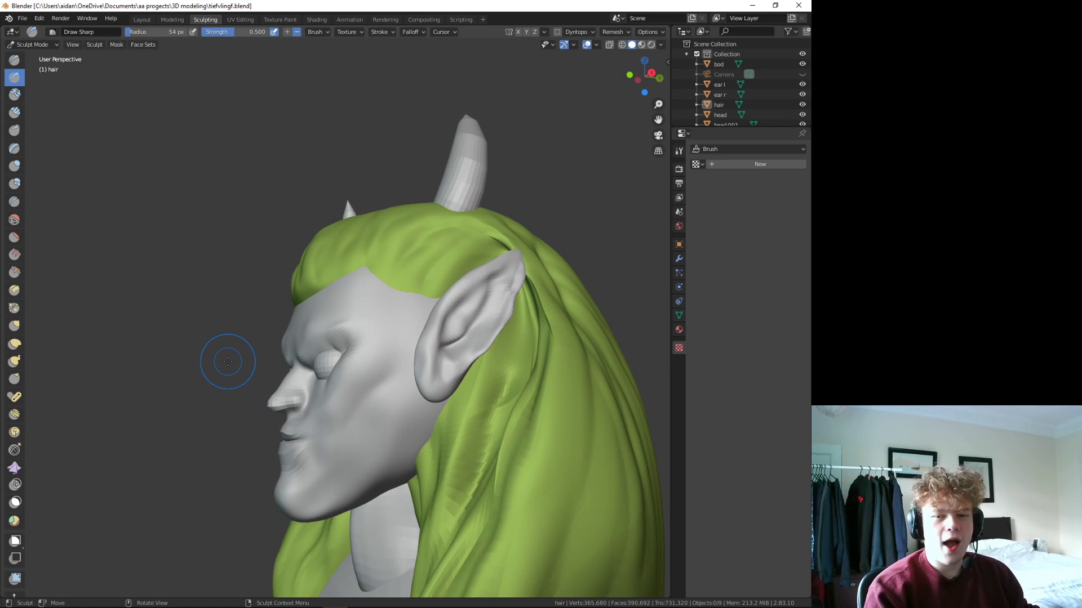
left_click_drag(437, 280, 464, 248)
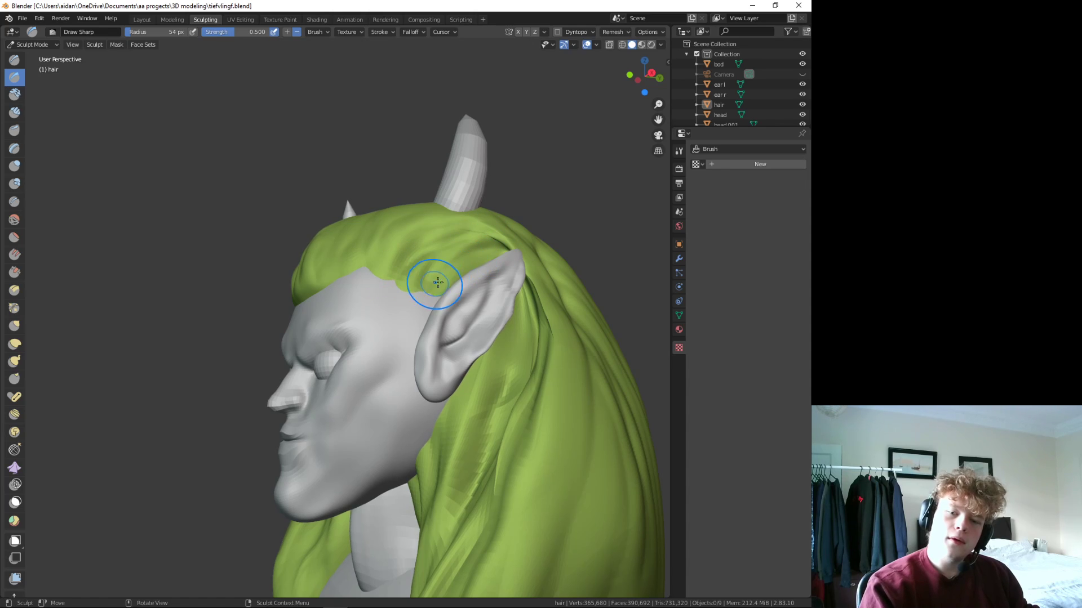
mouse_move(454, 297)
middle_mouse_down()
mouse_move(542, 507)
mouse_move(555, 514)
middle_mouse_up()
scroll(541, 526, "down", 2)
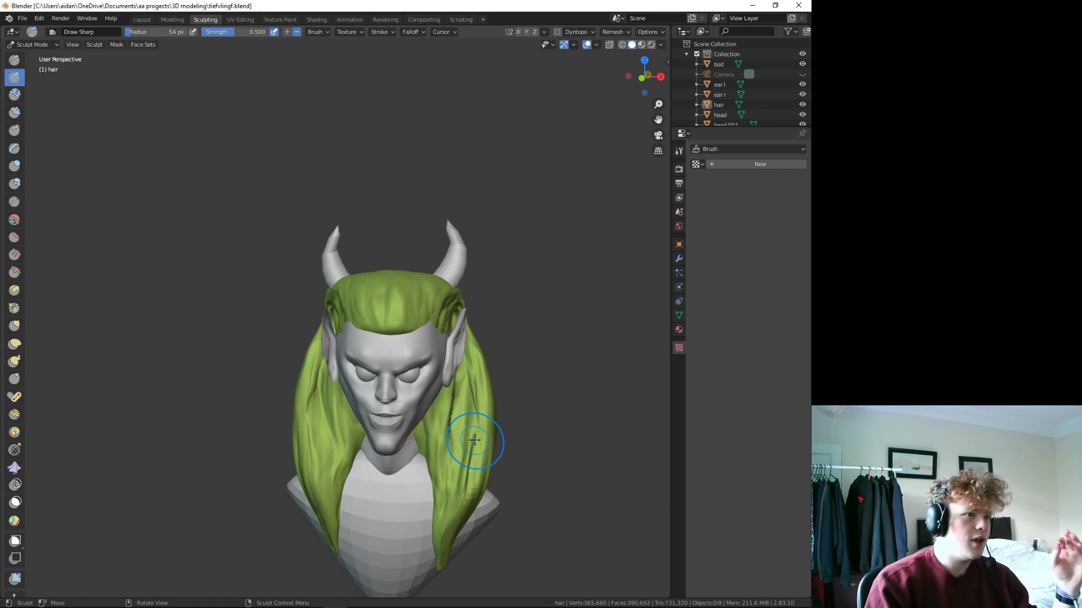
middle_click_drag(631, 476, 568, 388)
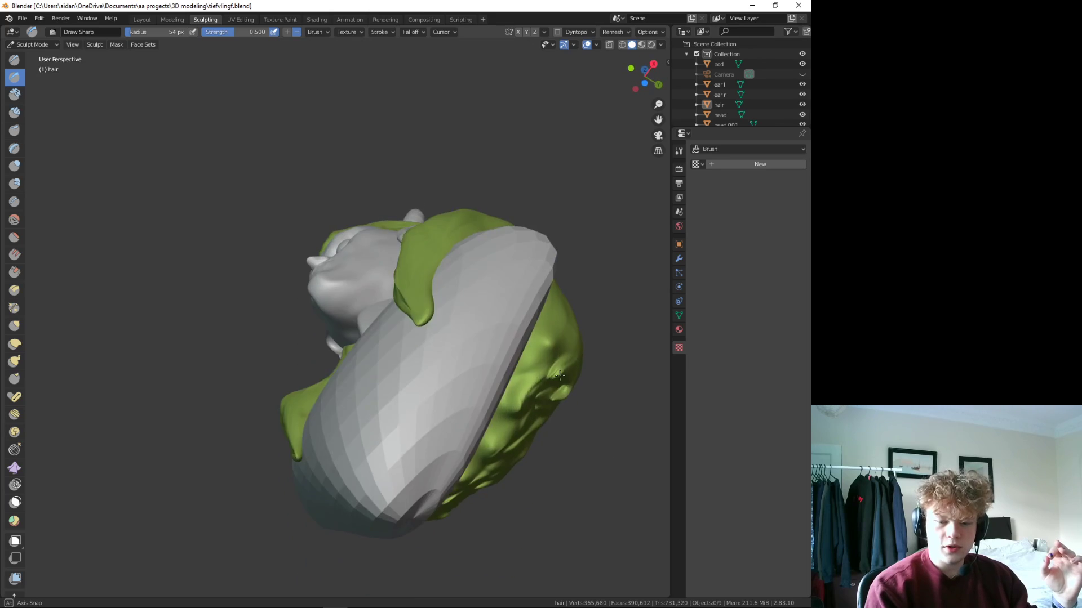
key("b")
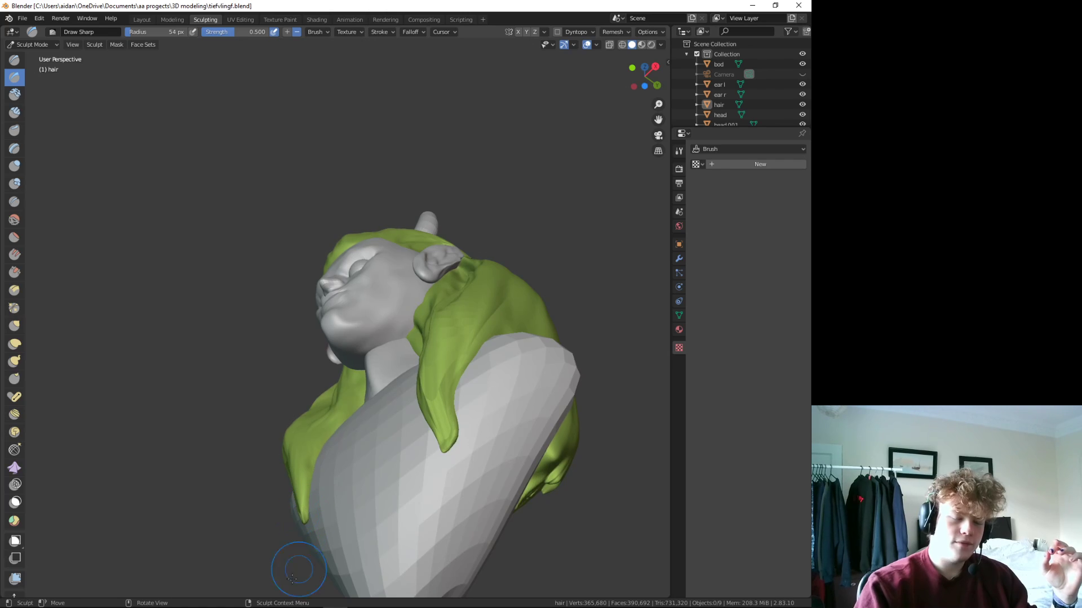
- Pull the hanging strand tip downward with the Grab brush
left_click(17, 325)
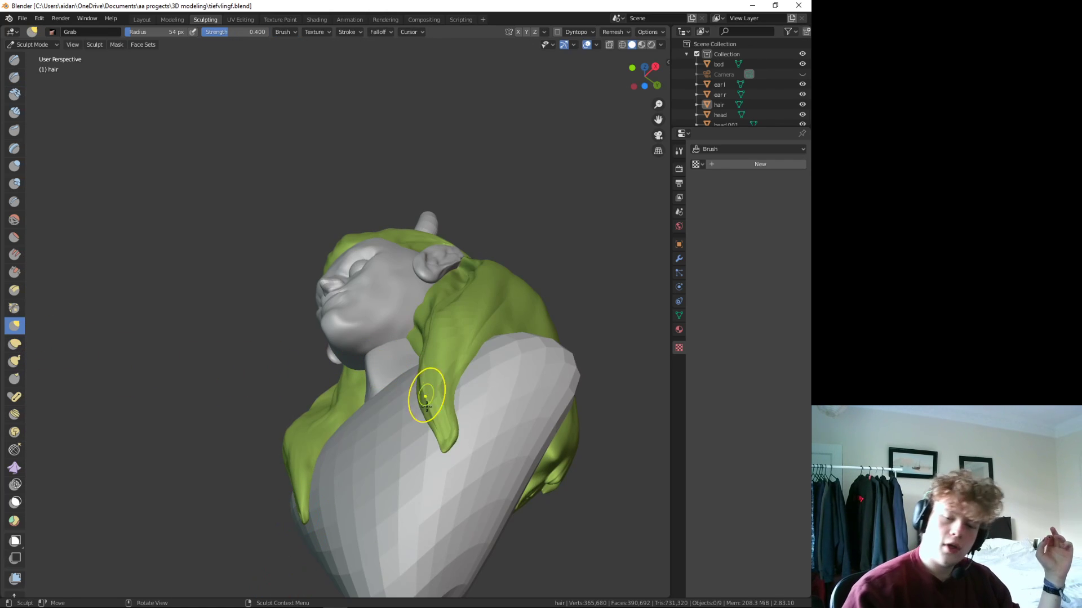
left_click_drag(434, 417, 444, 479)
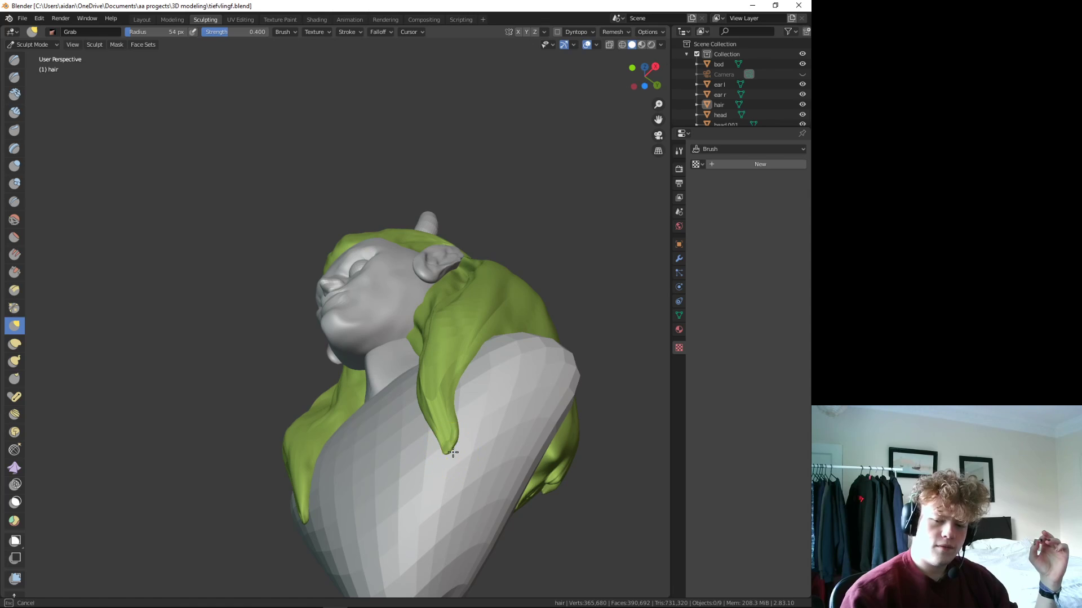
mouse_move(411, 391)
middle_mouse_down()
mouse_move(412, 526)
mouse_move(461, 543)
middle_mouse_up()
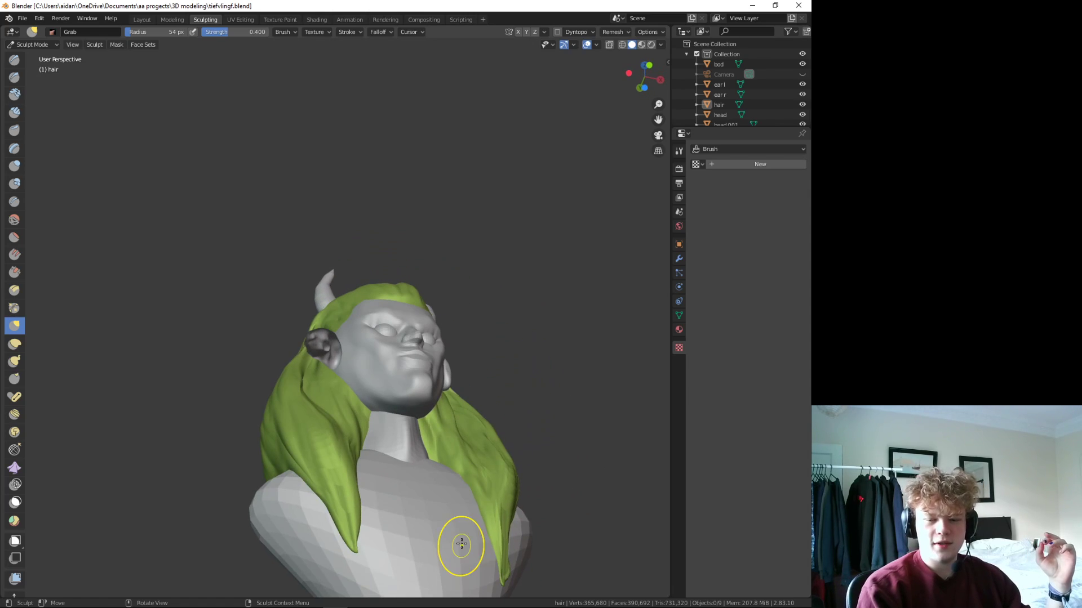
- Orbit round the bust to review the hair, then enter Edit Mode in the Modeling workspace
mouse_move(325, 478)
middle_mouse_down()
mouse_move(496, 492)
mouse_move(401, 472)
middle_mouse_up()
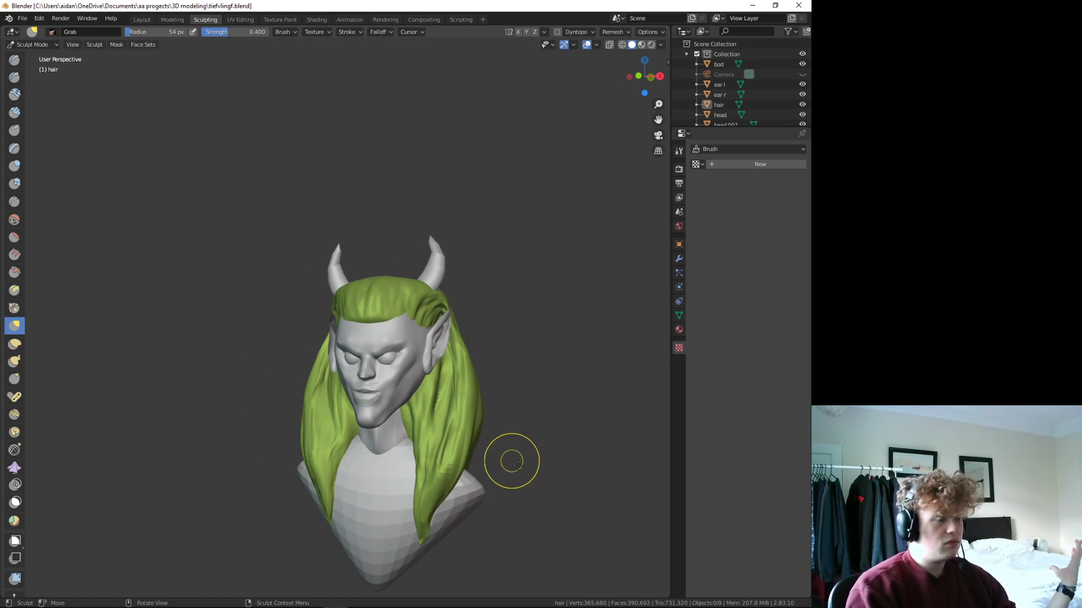
mouse_move(518, 464)
middle_mouse_down()
mouse_move(520, 475)
mouse_move(68, 474)
mouse_move(565, 493)
middle_mouse_up()
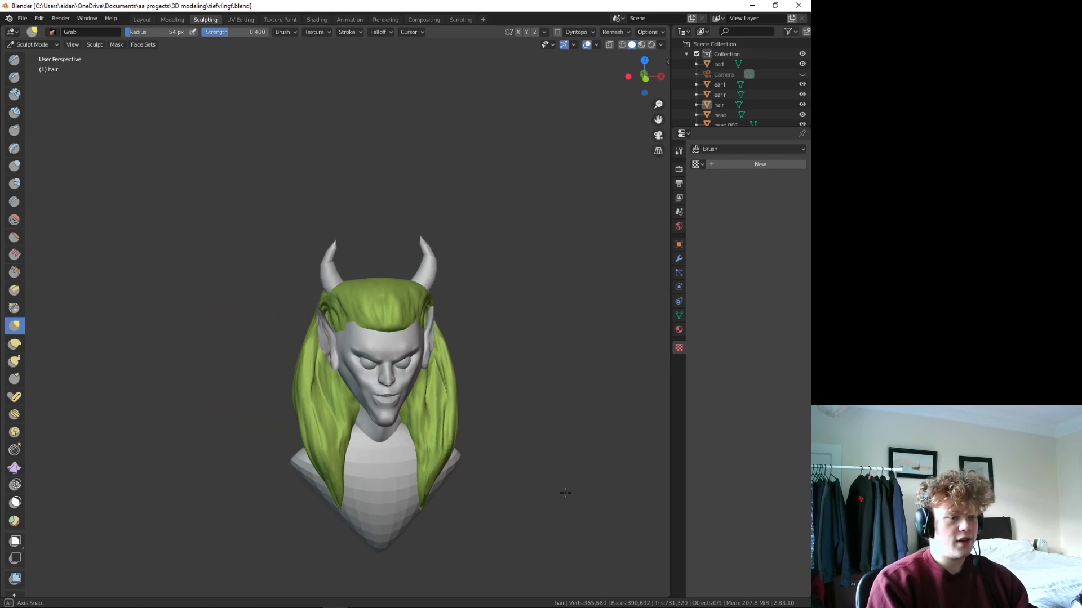
mouse_move(337, 363)
middle_mouse_down()
mouse_move(495, 475)
mouse_move(507, 543)
mouse_move(395, 537)
middle_mouse_up()
scroll(389, 535, "up", 2)
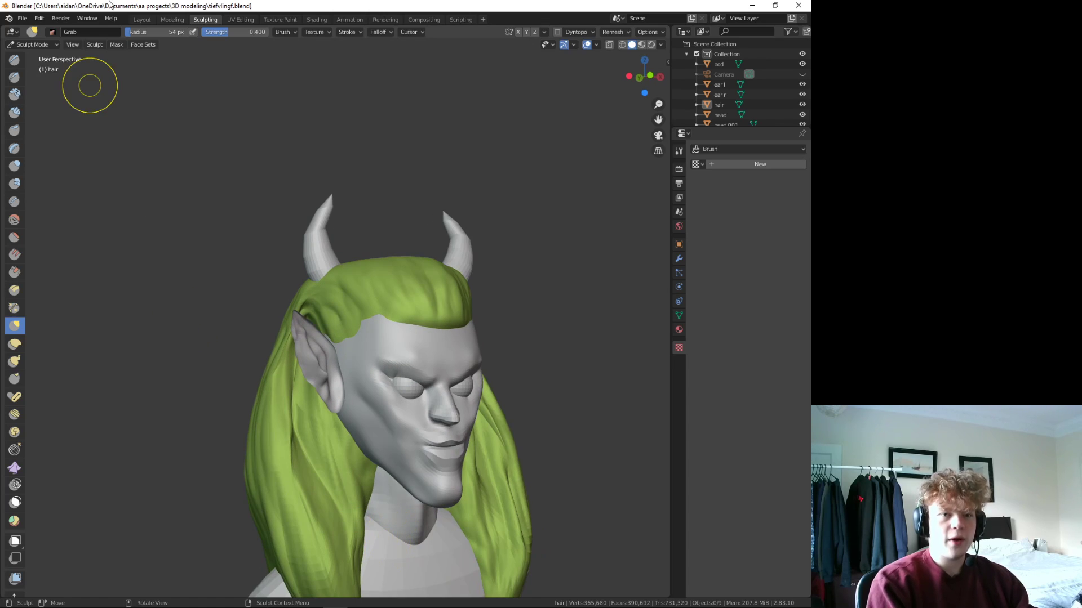
left_click(172, 19)
- Add a trial circle mesh at the head, delete its vertices, and return to the mesh primitives list
scroll(252, 560, "down", 3)
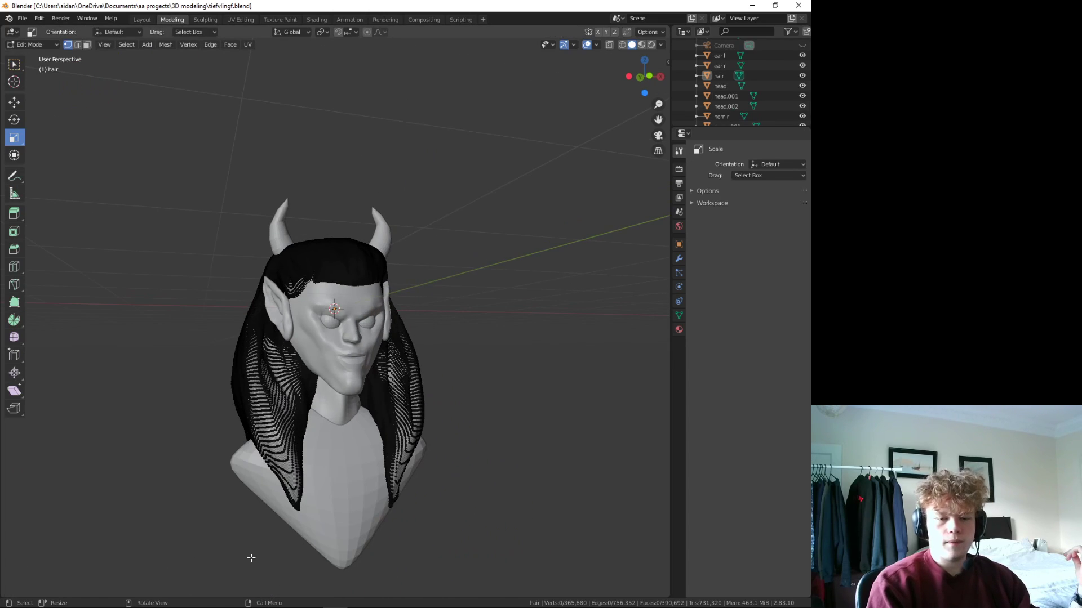
mouse_move(251, 560)
middle_mouse_down()
mouse_move(403, 495)
mouse_move(393, 508)
mouse_move(438, 503)
middle_mouse_up()
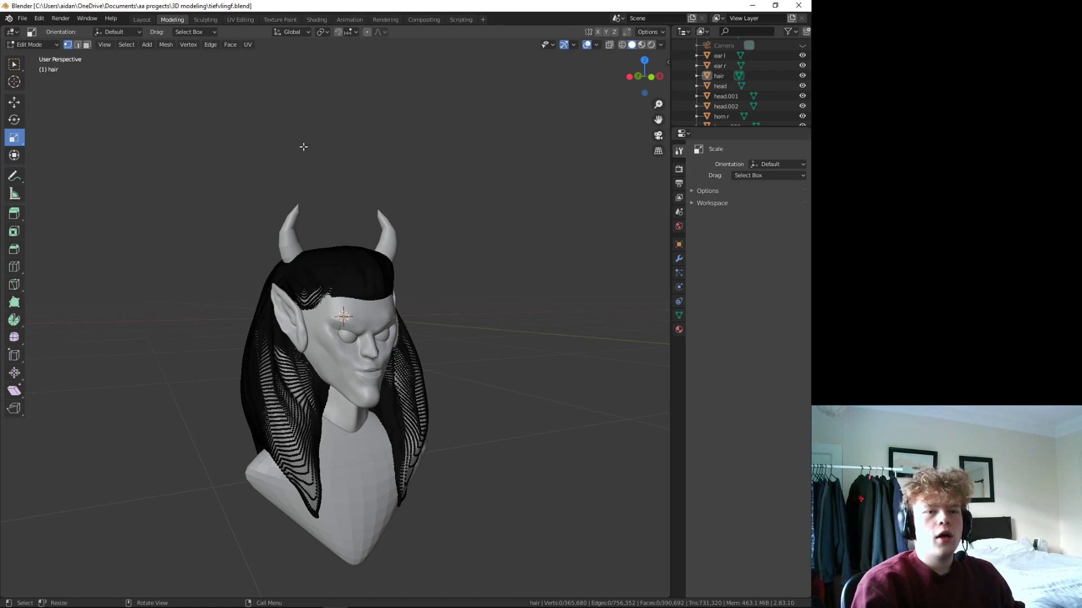
left_click(153, 48)
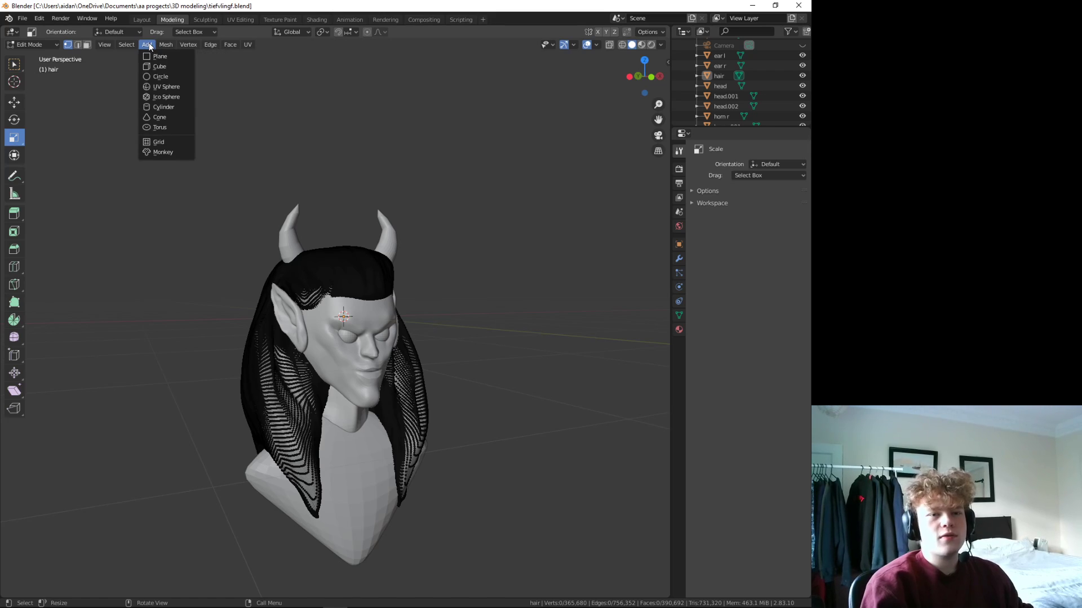
left_click(168, 77)
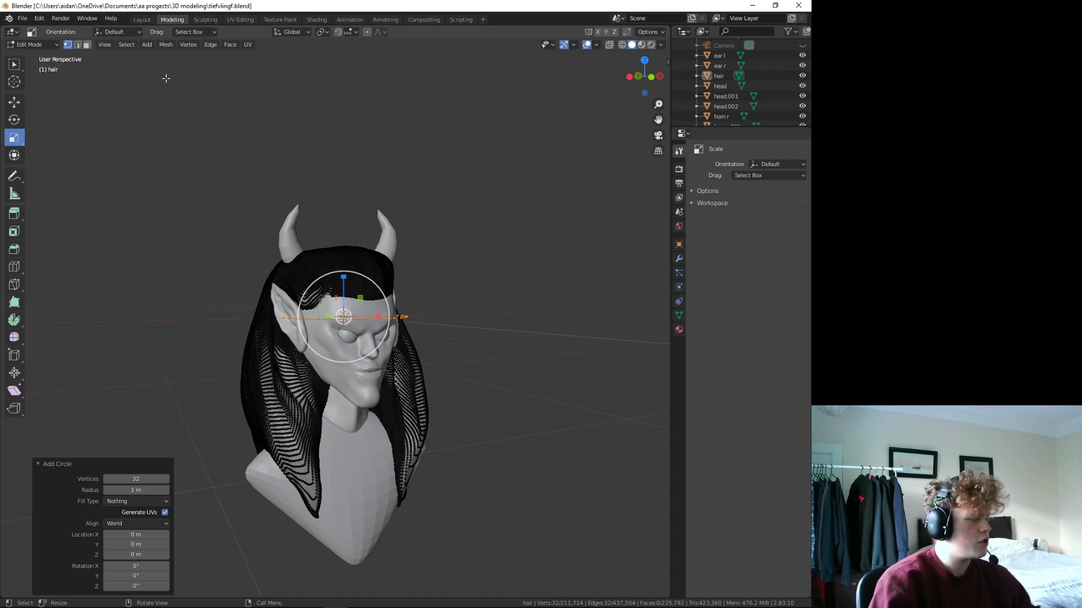
key("x")
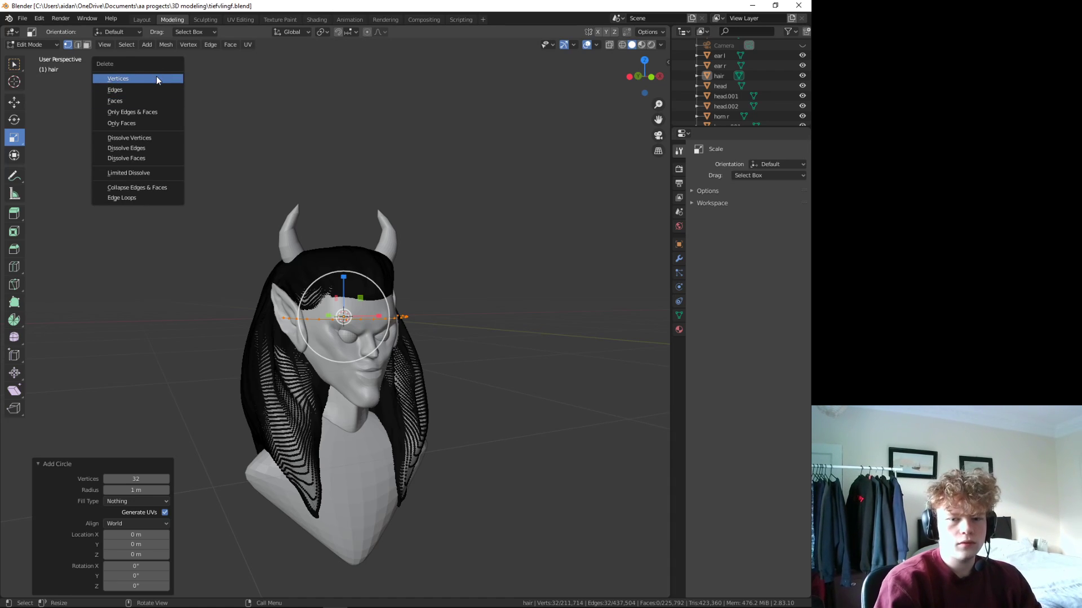
left_click(156, 77)
left_click(148, 45)
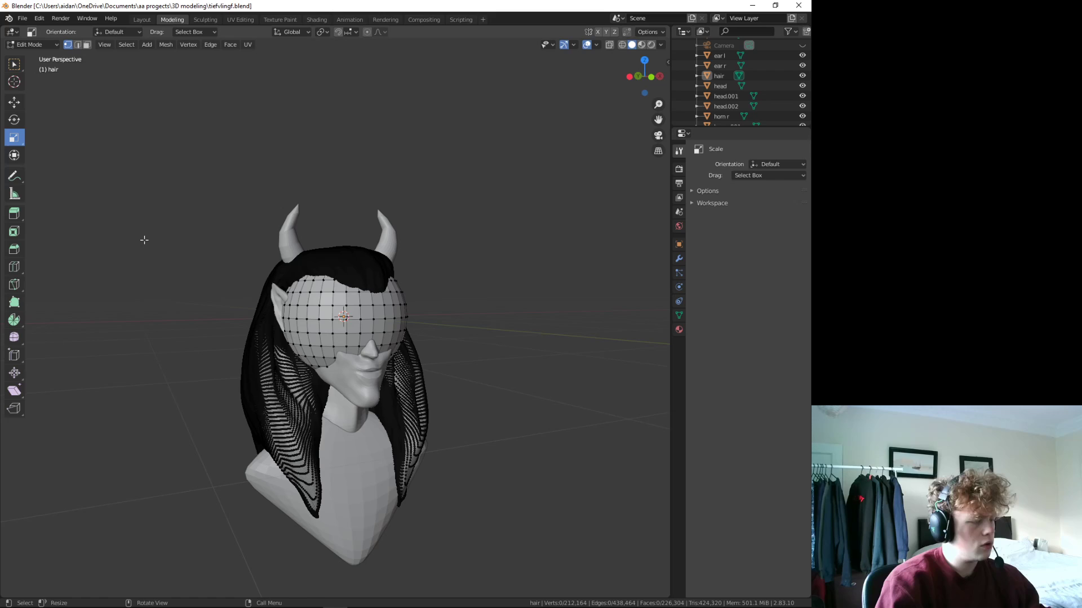
- Select all sphere vertices, subdivide them twice, and separate the selection into hair.001
key("a")
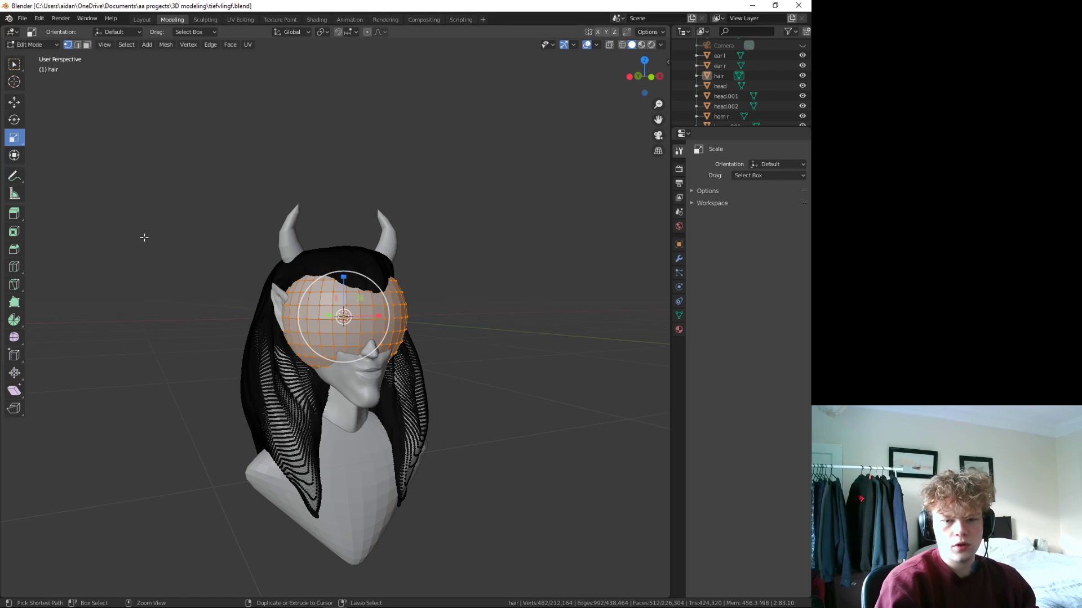
right_click(288, 317)
right_click(289, 313)
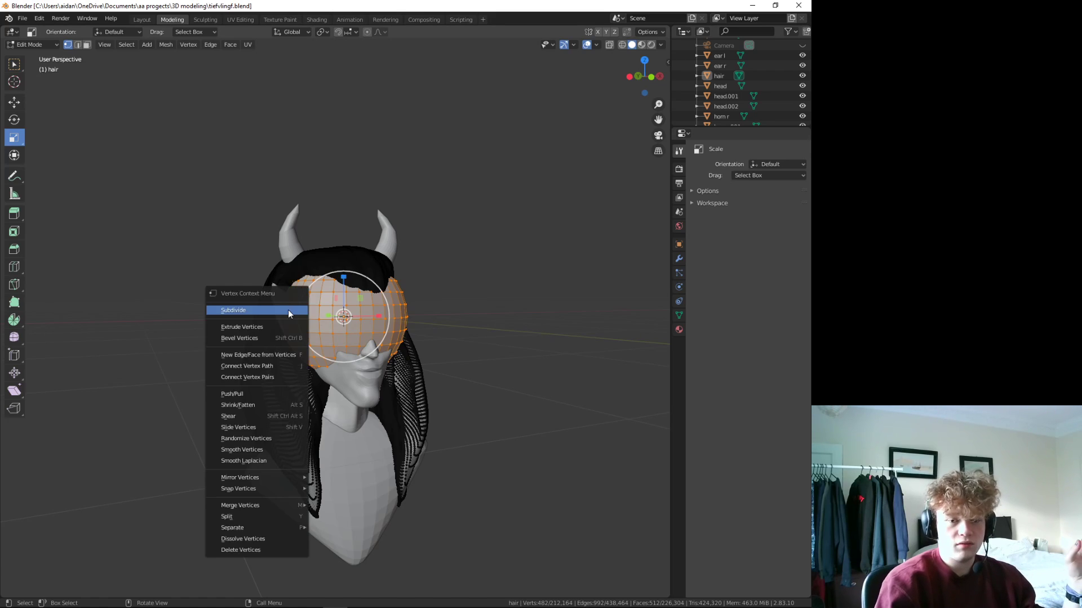
left_click(287, 310)
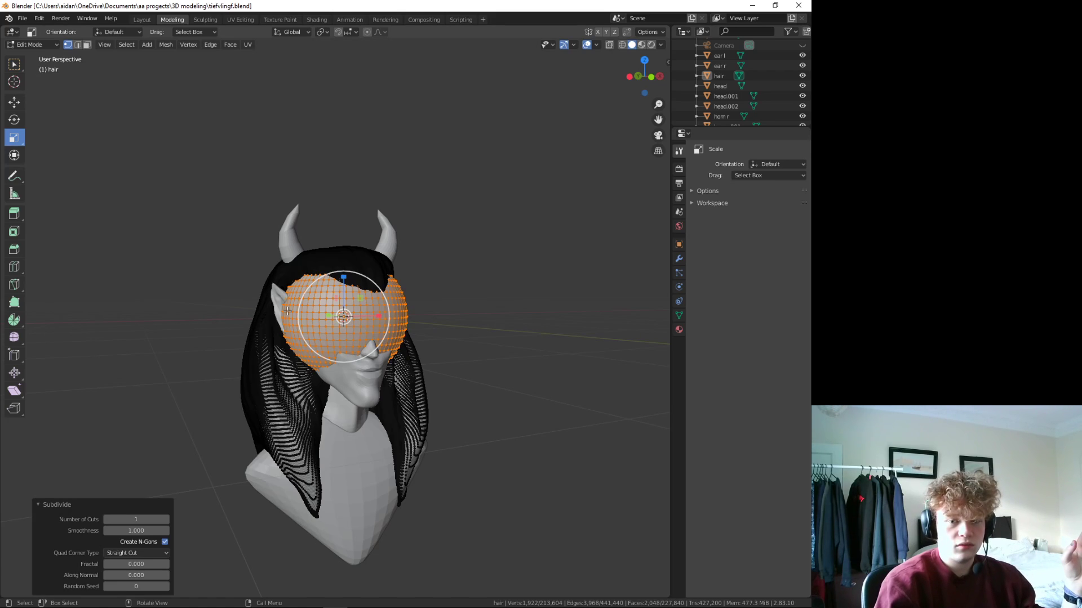
right_click(288, 312)
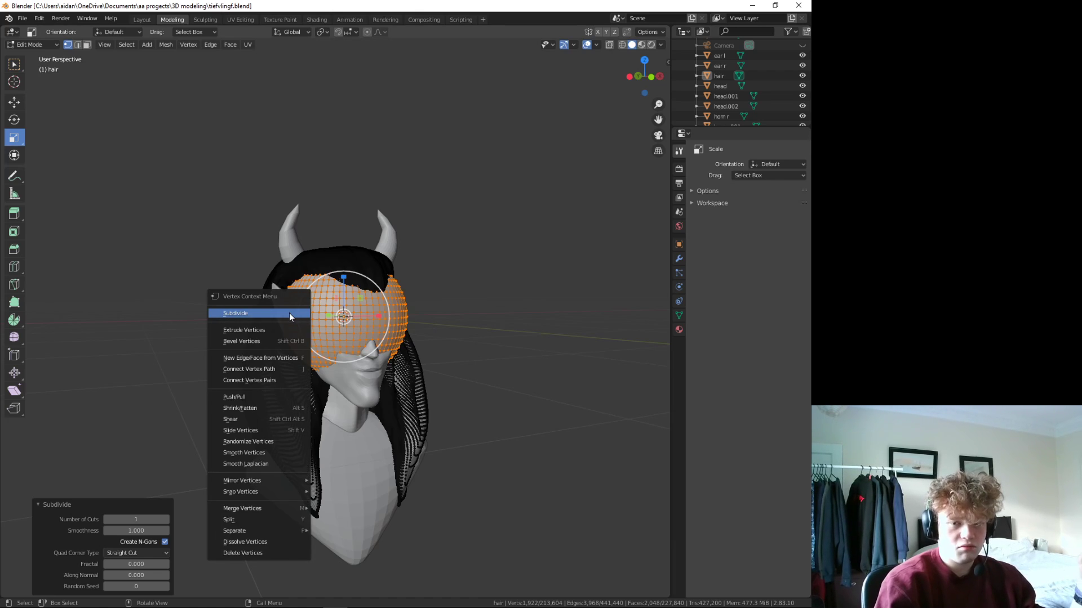
left_click(289, 313)
right_click(288, 313)
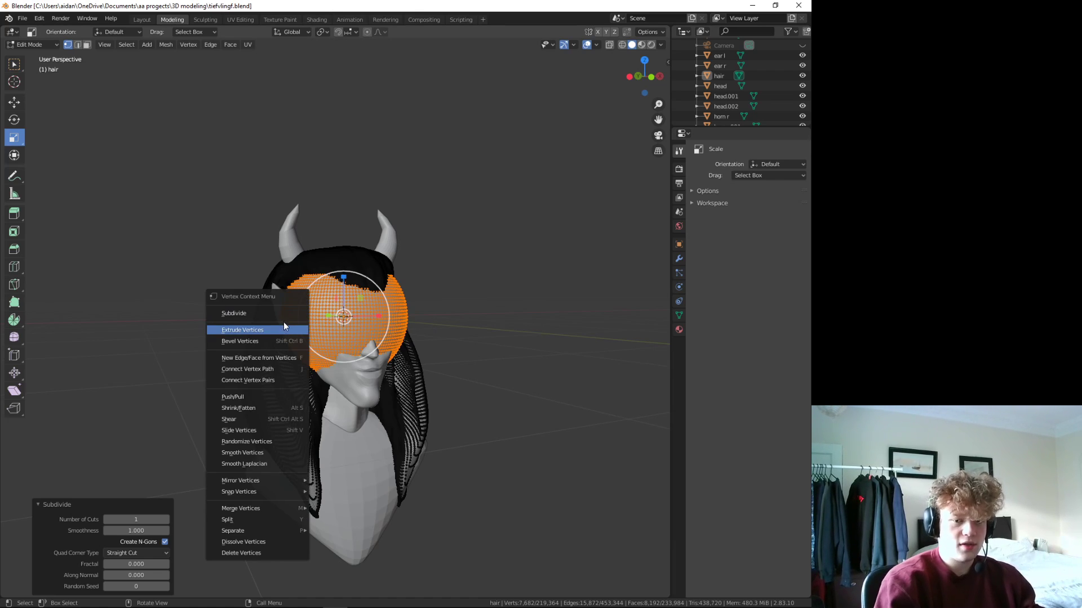
mouse_move(234, 530)
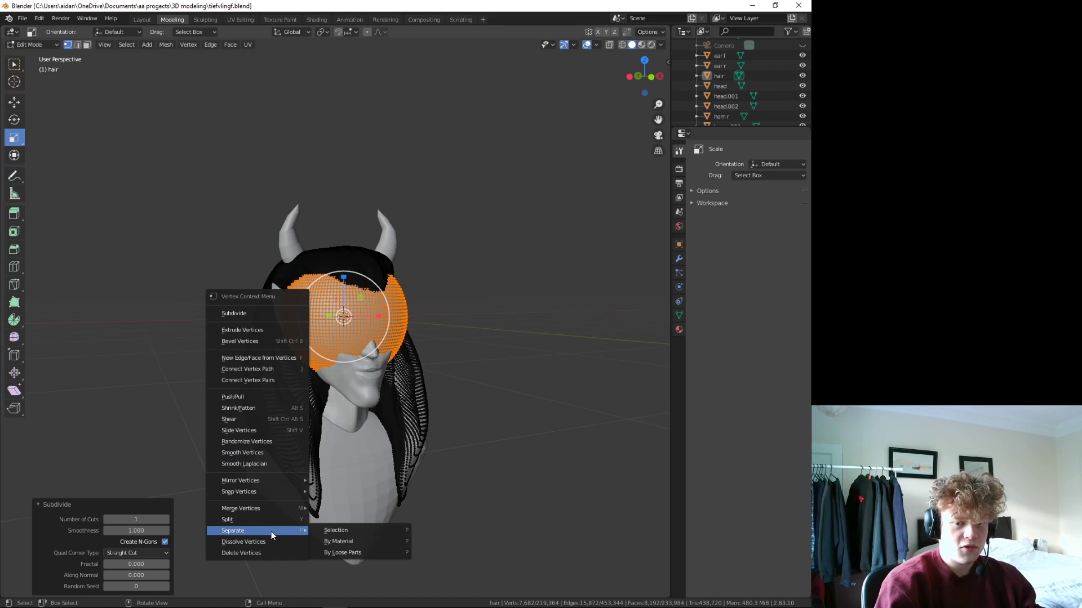
left_click(344, 532)
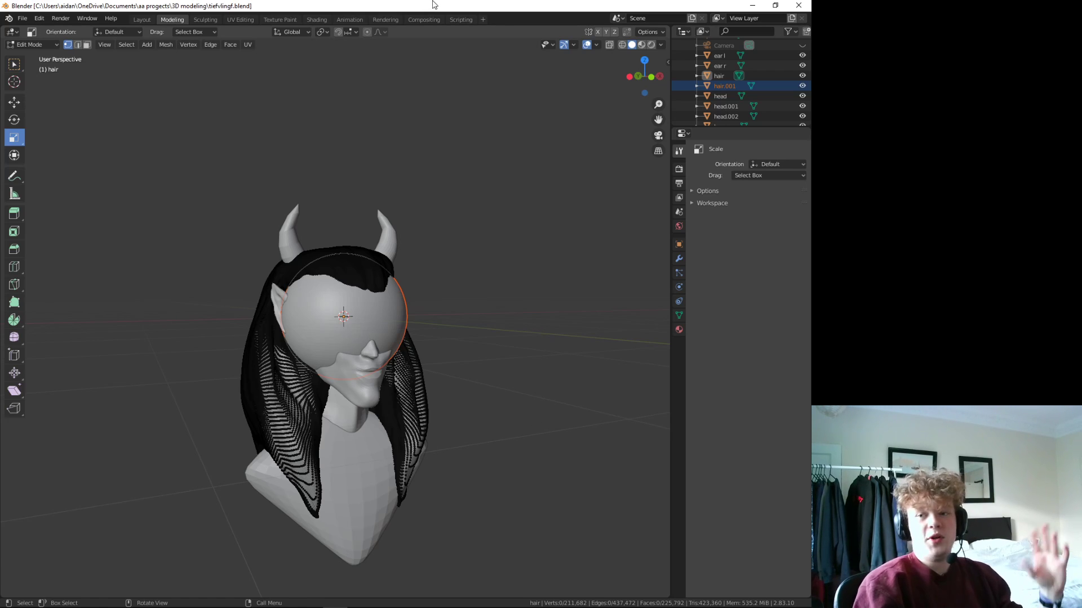
- Edit hair.001 alone, frame the head, and select all 7,682 vertices
left_click(751, 85)
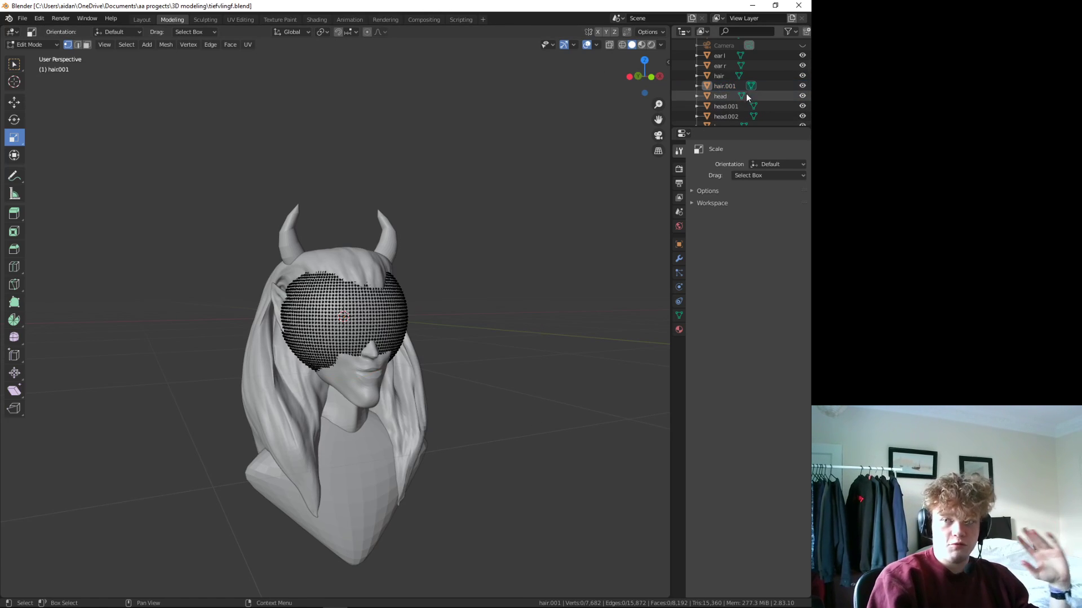
scroll(504, 330, "up", 3)
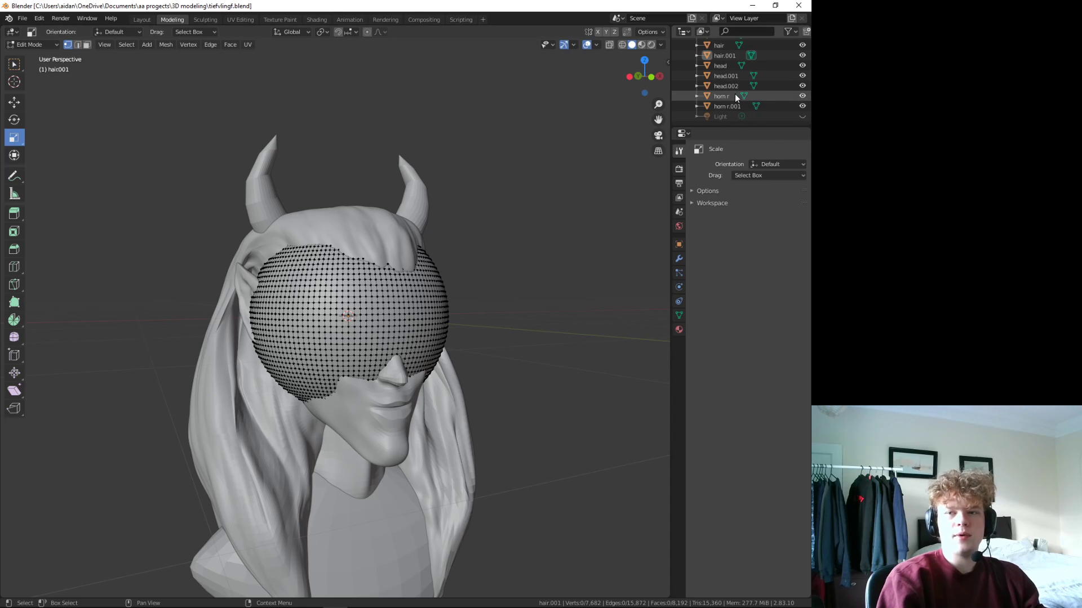
scroll(735, 98, "up", 2)
scroll(736, 97, "up", 1)
scroll(736, 97, "down", 5)
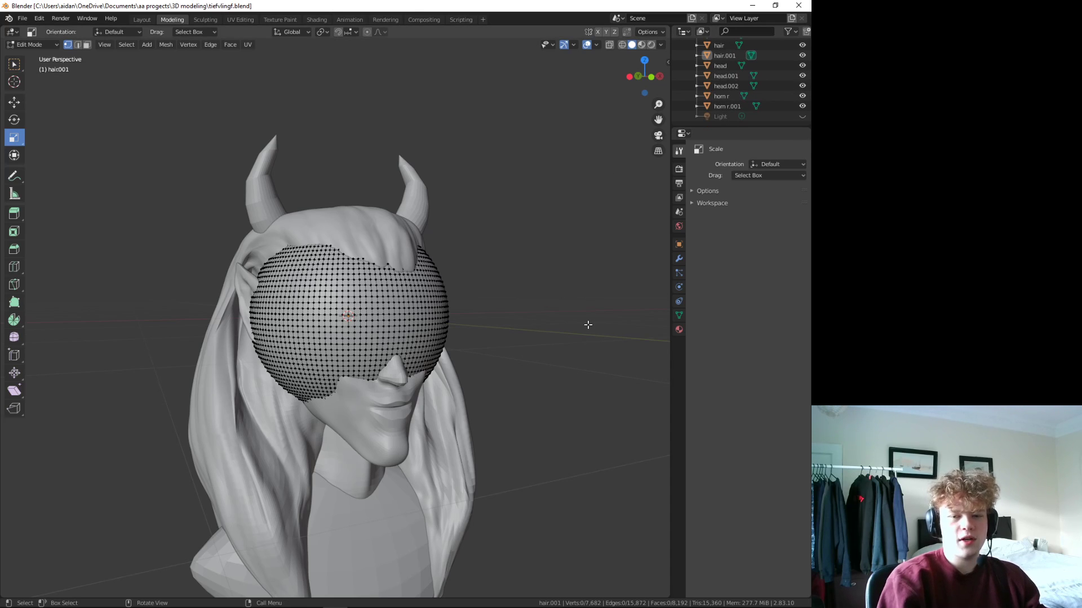
scroll(587, 321, "down", 3)
middle_click_drag(551, 355, 490, 354)
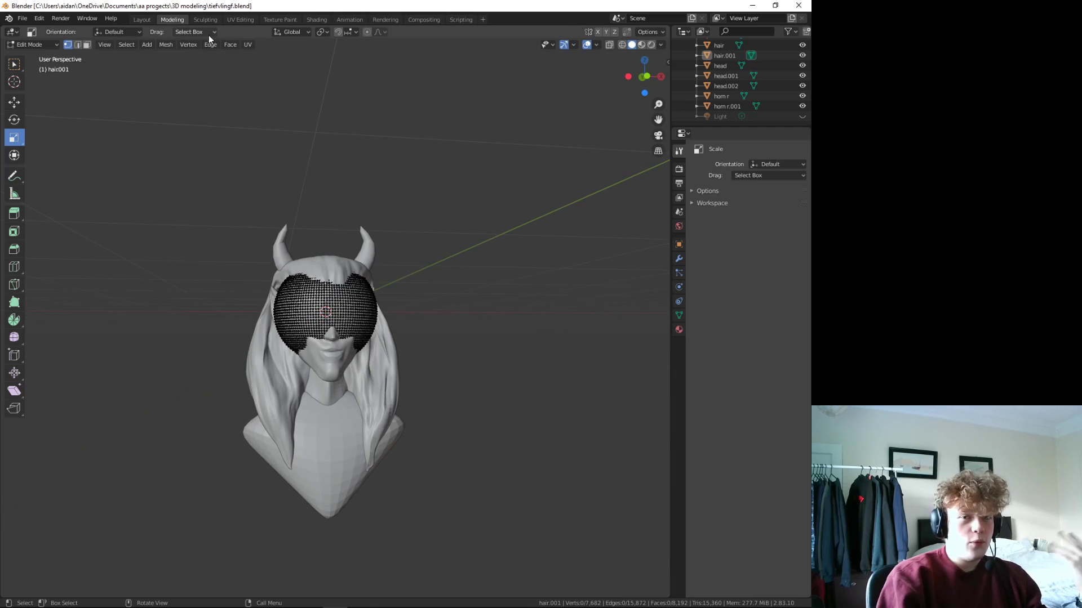
scroll(331, 311, "up", 2)
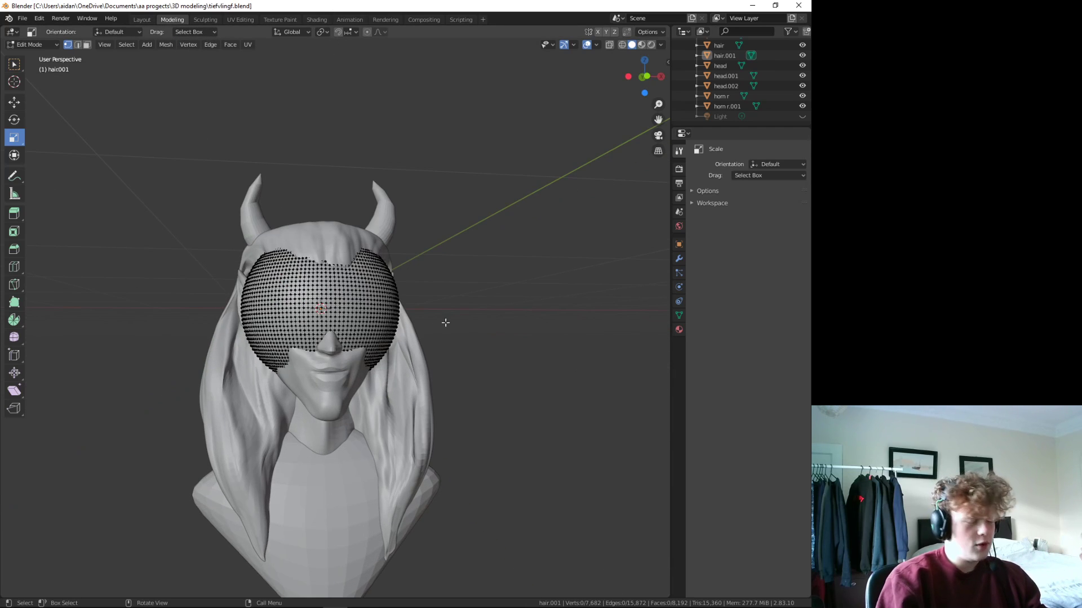
key("a")
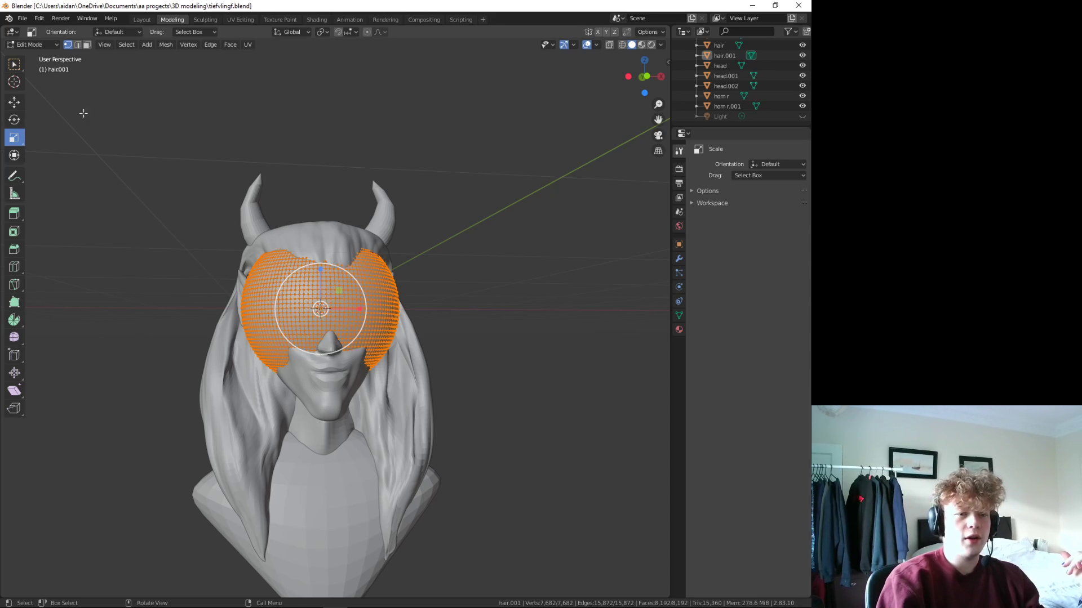
- Move the sphere sideways along X and lower it along Z
left_click(16, 105)
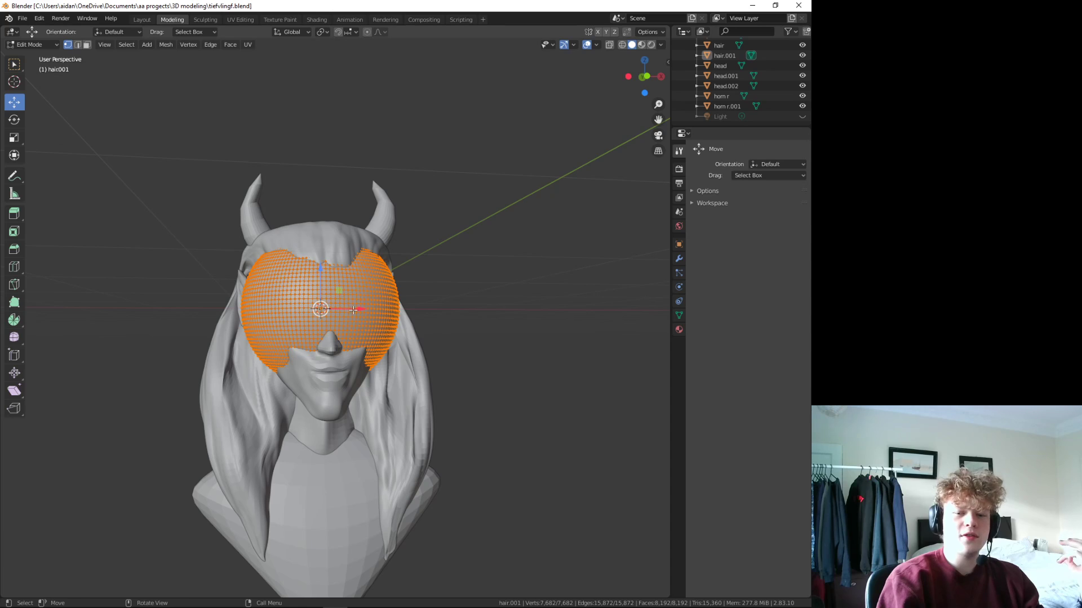
left_click_drag(353, 310, 572, 307)
mouse_move(629, 387)
middle_mouse_down()
mouse_move(550, 355)
mouse_move(574, 423)
mouse_move(507, 263)
middle_mouse_up()
mouse_move(474, 261)
left_mouse_down()
mouse_move(438, 374)
mouse_move(374, 374)
left_mouse_up()
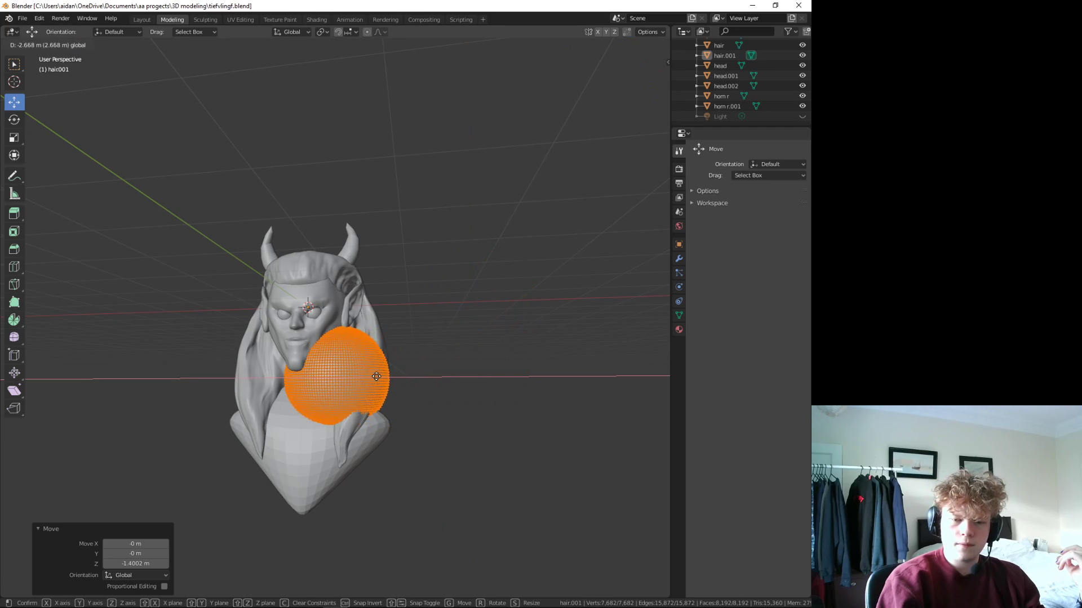
mouse_move(463, 373)
middle_mouse_down()
mouse_move(500, 394)
mouse_move(434, 383)
mouse_move(492, 383)
mouse_move(462, 372)
middle_mouse_up()
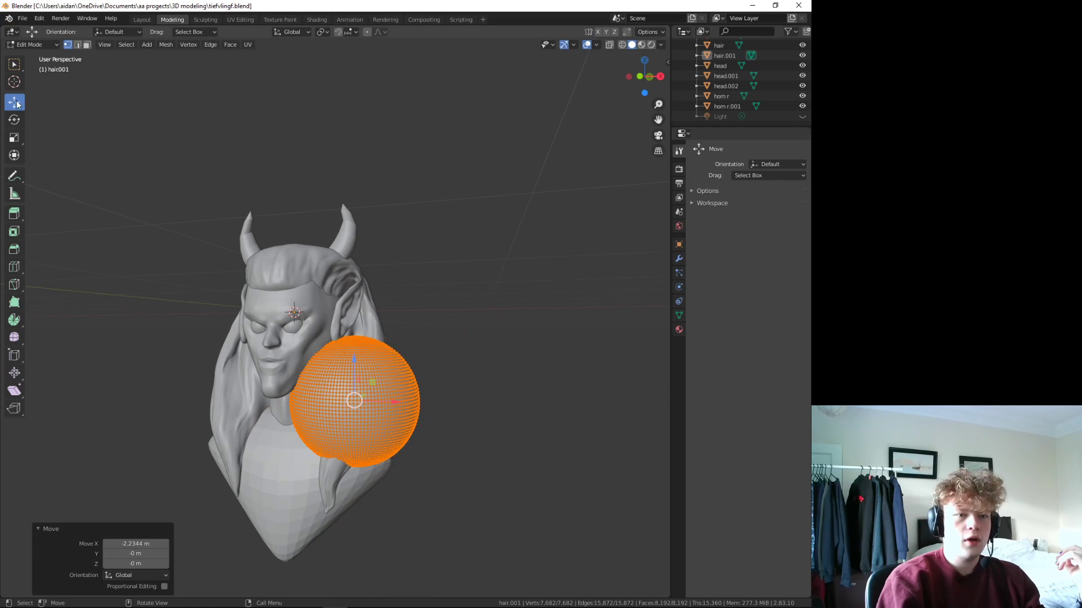
- Scale the sphere to X 0.4 and Y 0.182, flattening it into an oval
left_click(17, 138)
left_click_drag(392, 404, 369, 401)
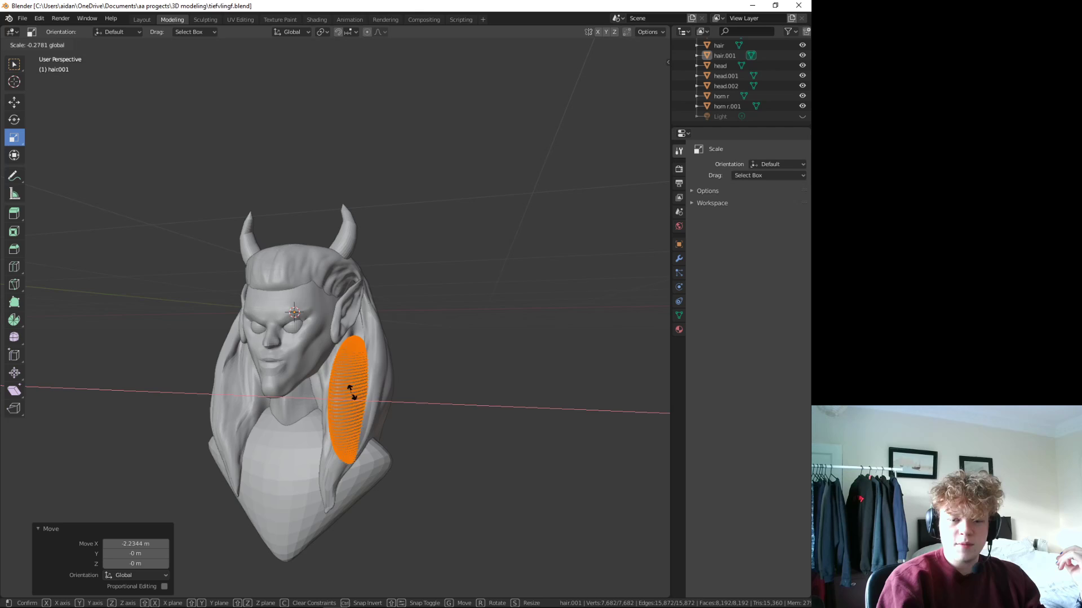
mouse_move(369, 401)
middle_mouse_down()
mouse_move(606, 416)
mouse_move(323, 393)
middle_mouse_up()
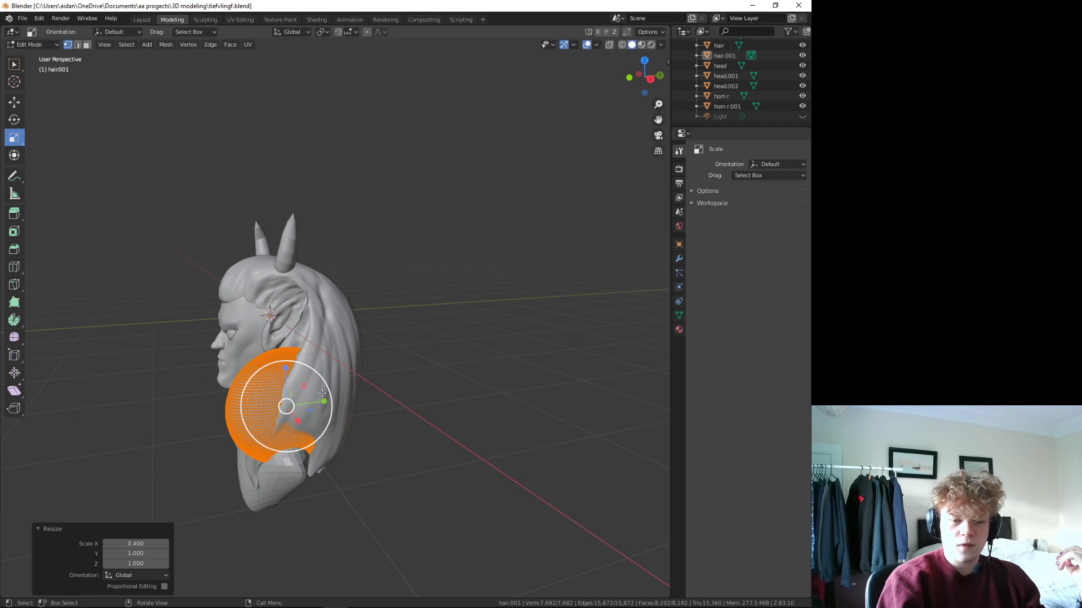
left_click_drag(323, 401, 291, 397)
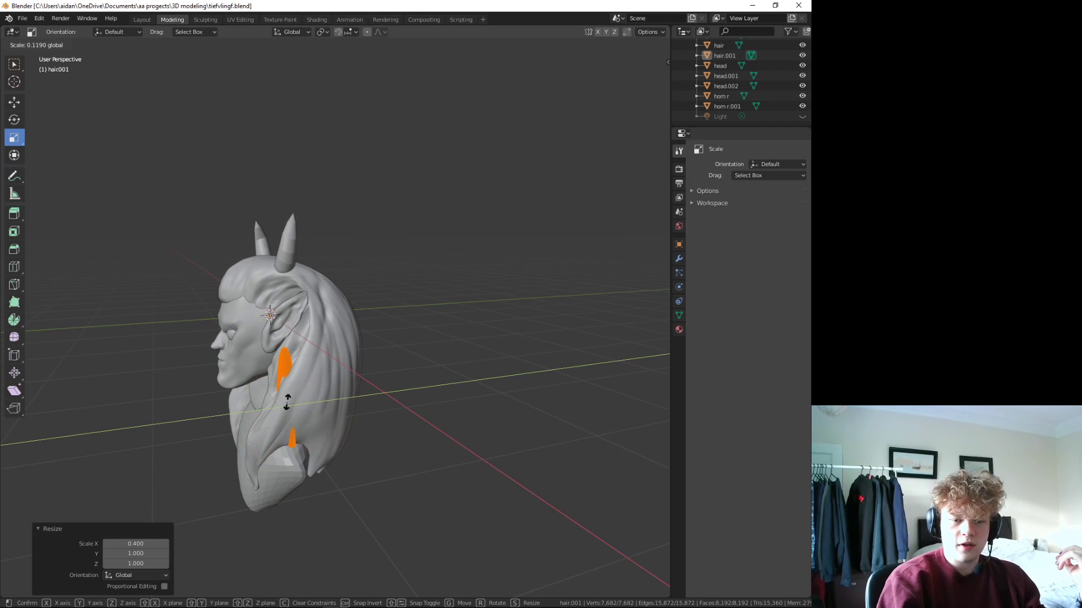
mouse_move(429, 436)
middle_mouse_down()
mouse_move(535, 430)
mouse_move(336, 377)
middle_mouse_up()
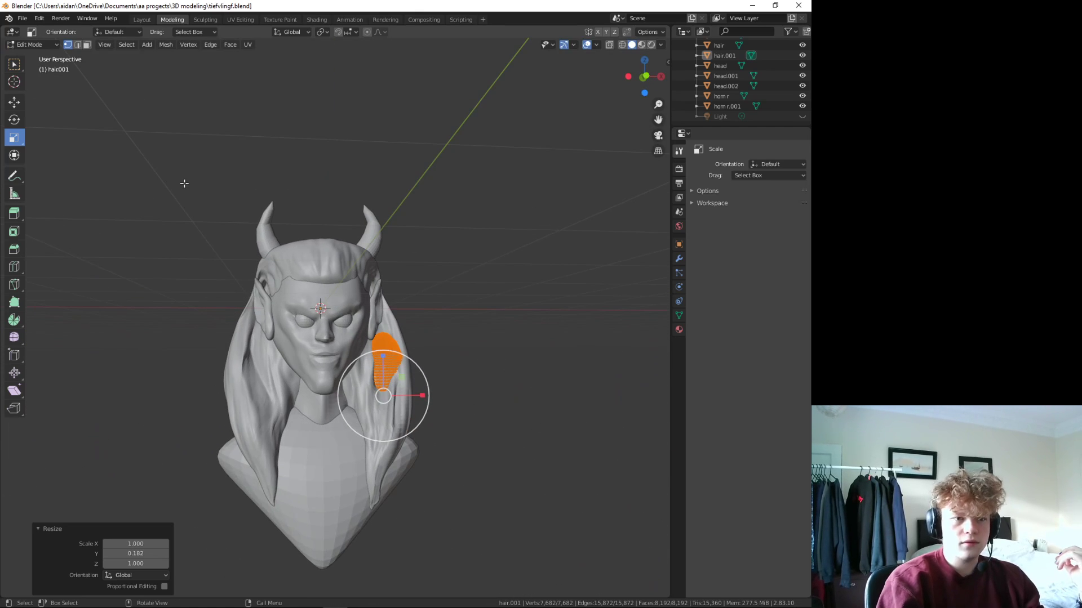
- Shift the oval along X, tilt it about X by roughly -27 degrees, and deselect
left_click(23, 104)
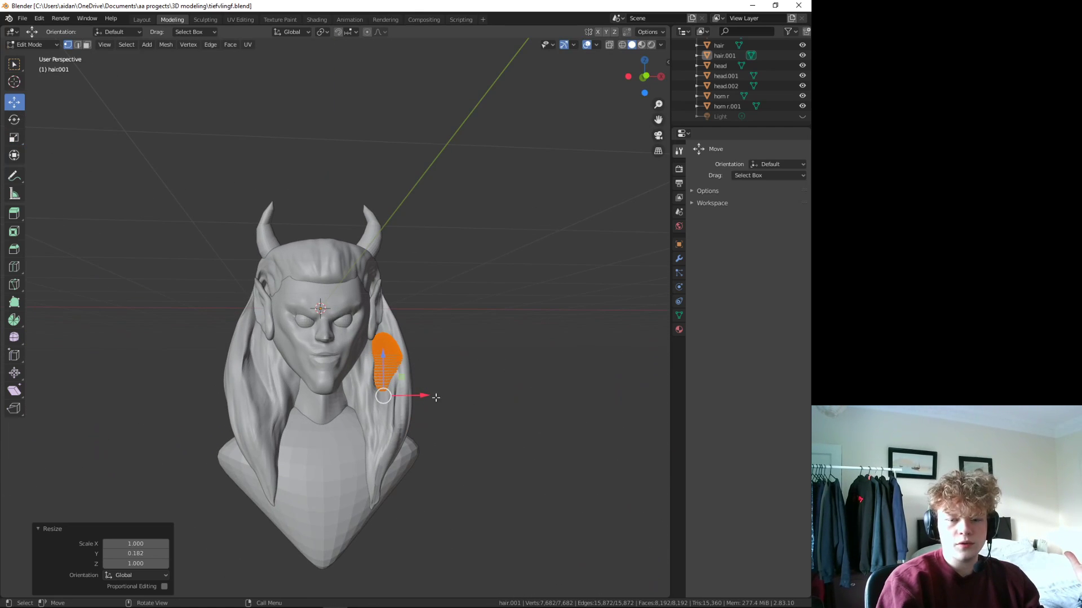
left_click_drag(419, 398, 534, 397)
mouse_move(606, 435)
middle_mouse_down()
mouse_move(473, 442)
mouse_move(488, 449)
mouse_move(14, 124)
middle_mouse_up()
left_click(15, 121)
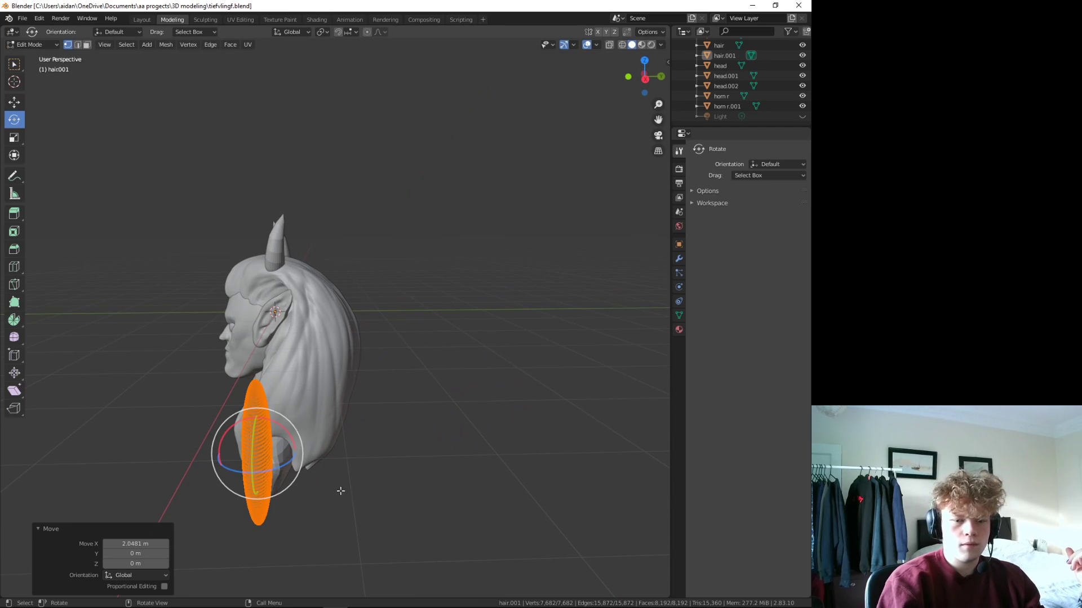
left_click_drag(281, 427, 304, 439)
mouse_move(304, 440)
middle_mouse_down()
mouse_move(447, 500)
mouse_move(480, 475)
middle_mouse_up()
left_click(507, 517)
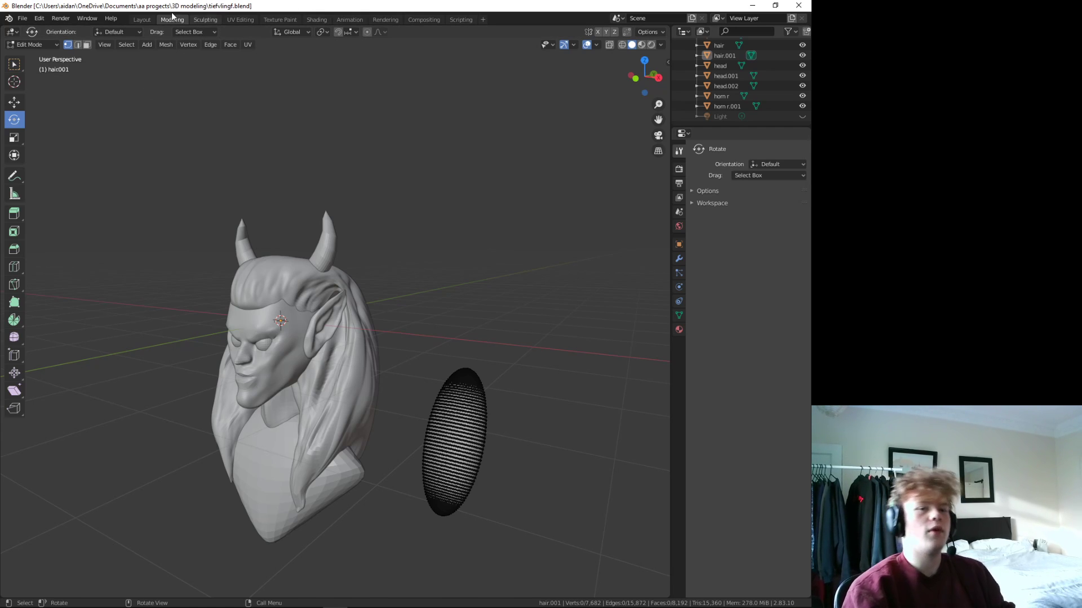
- In the Sculpting workspace, pull the oval's lower part down-left with the Grab brush
left_click(199, 20)
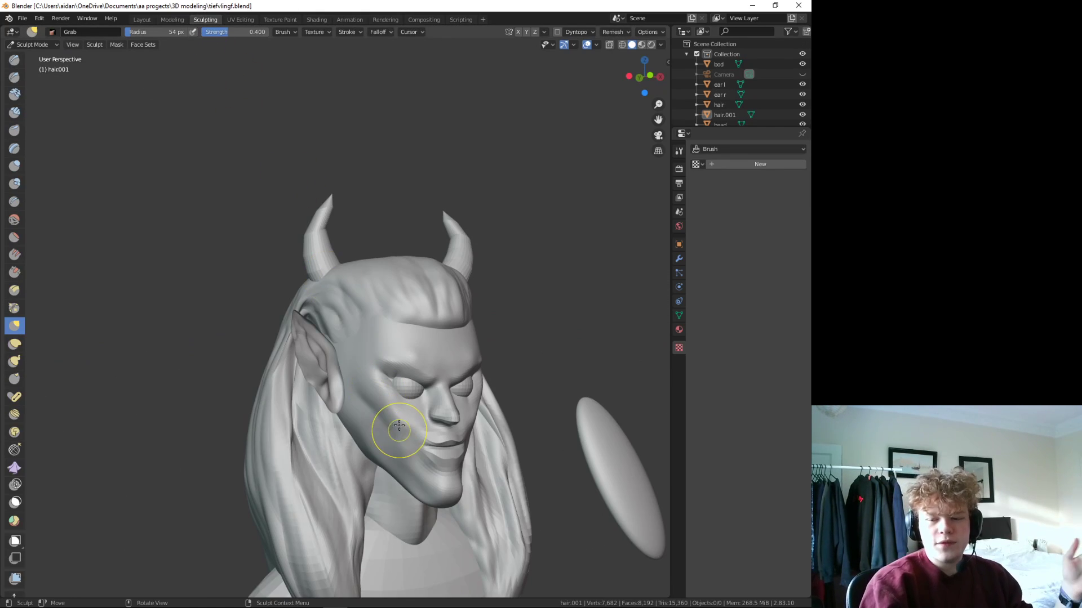
scroll(387, 434, "down", 3)
mouse_move(386, 434)
middle_mouse_down()
mouse_move(336, 488)
mouse_move(531, 441)
middle_mouse_up()
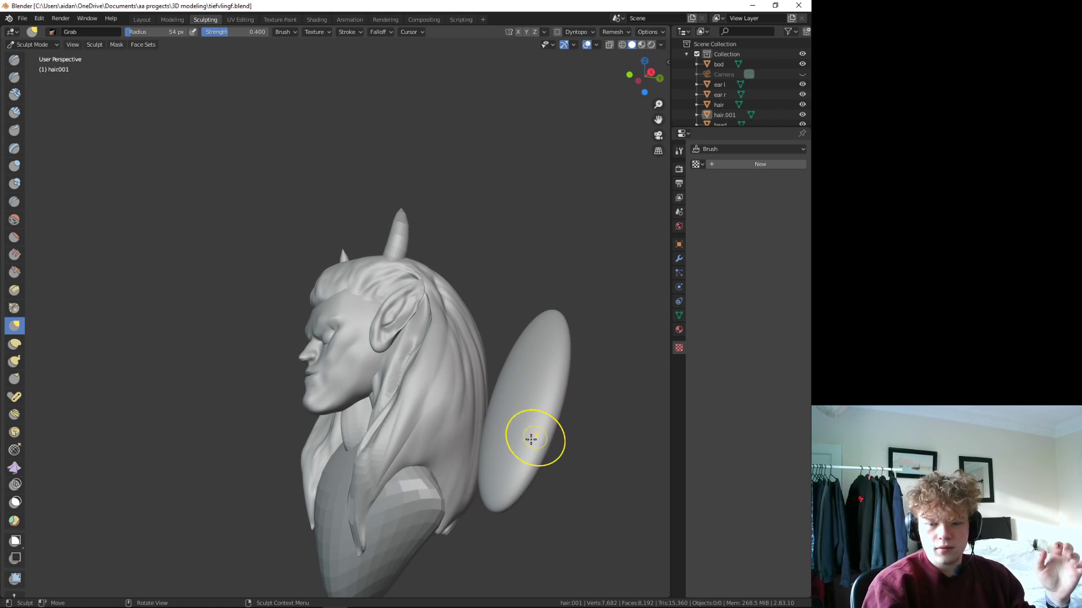
left_click_drag(516, 458, 495, 495)
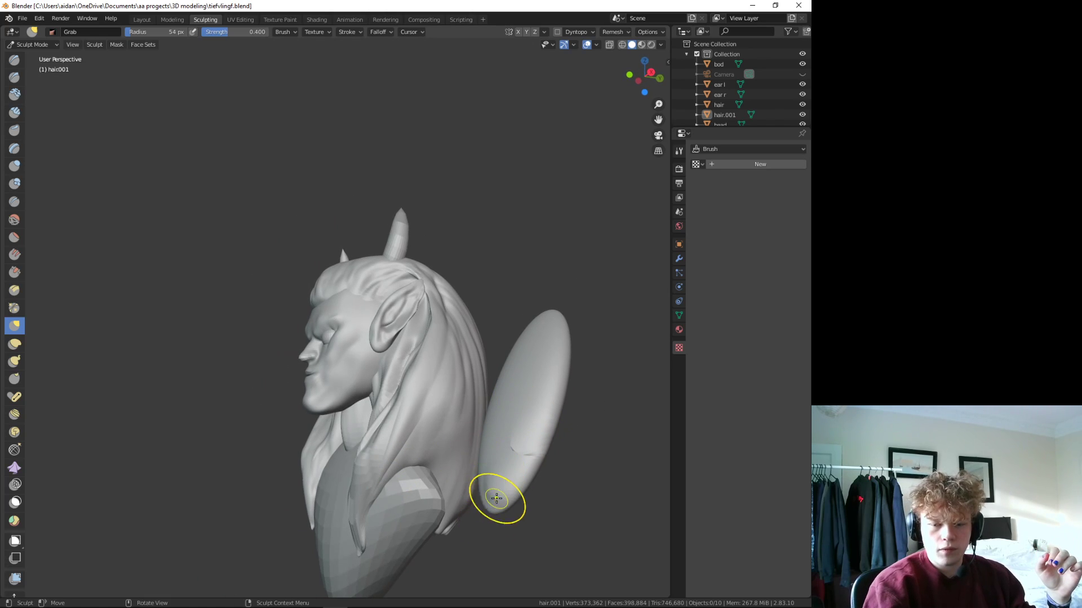
mouse_move(552, 471)
middle_mouse_down()
mouse_move(596, 490)
mouse_move(317, 256)
middle_mouse_up()
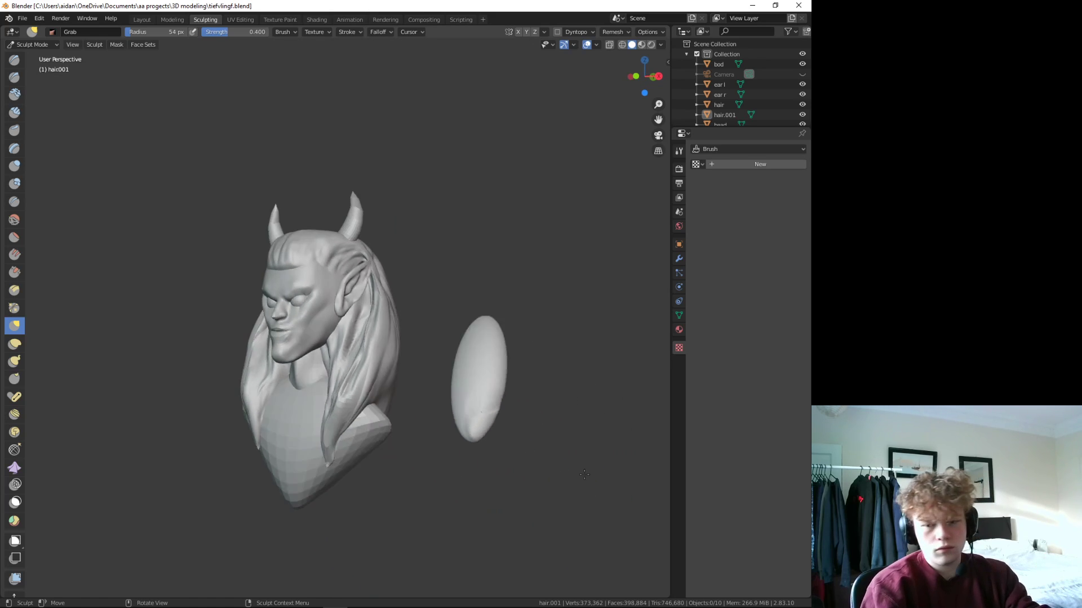
scroll(316, 256, "up", 5)
mouse_move(384, 304)
middle_mouse_down()
mouse_move(404, 319)
mouse_move(338, 249)
middle_mouse_up()
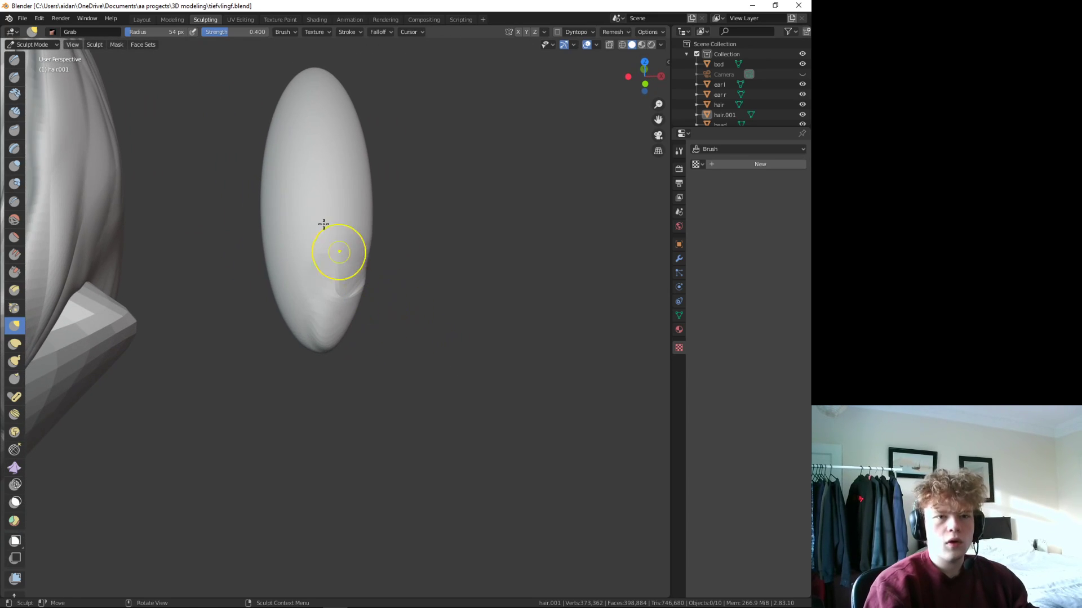
- Carve three vertical strand grooves into the oval with the SculptDraw brush
left_click(14, 60)
left_click_drag(366, 169, 347, 239)
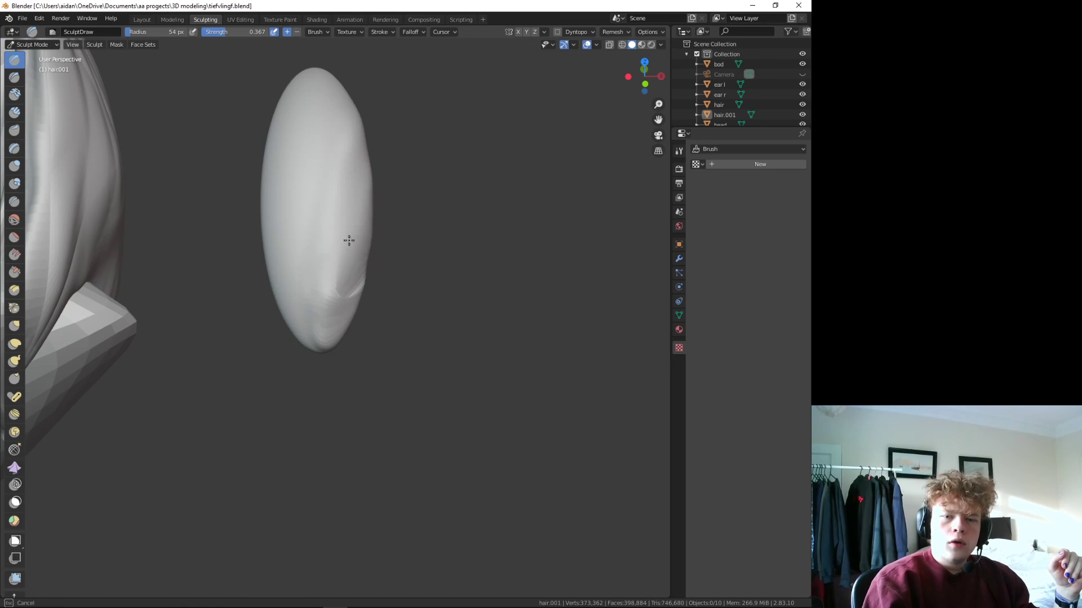
left_click_drag(338, 102, 333, 316)
mouse_move(298, 113)
left_mouse_down()
mouse_move(272, 224)
mouse_move(304, 293)
mouse_move(328, 292)
left_mouse_up()
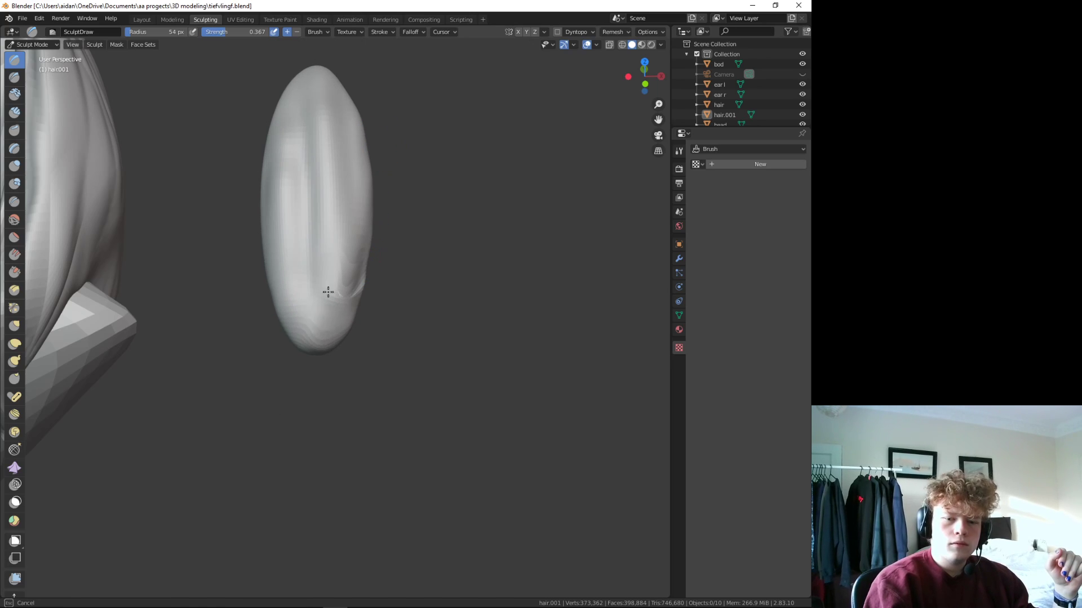
left_click(14, 361)
- Try Snake Hook strands and prongs off the oval, then undo them back to the plain oval
left_click_drag(304, 363, 309, 398)
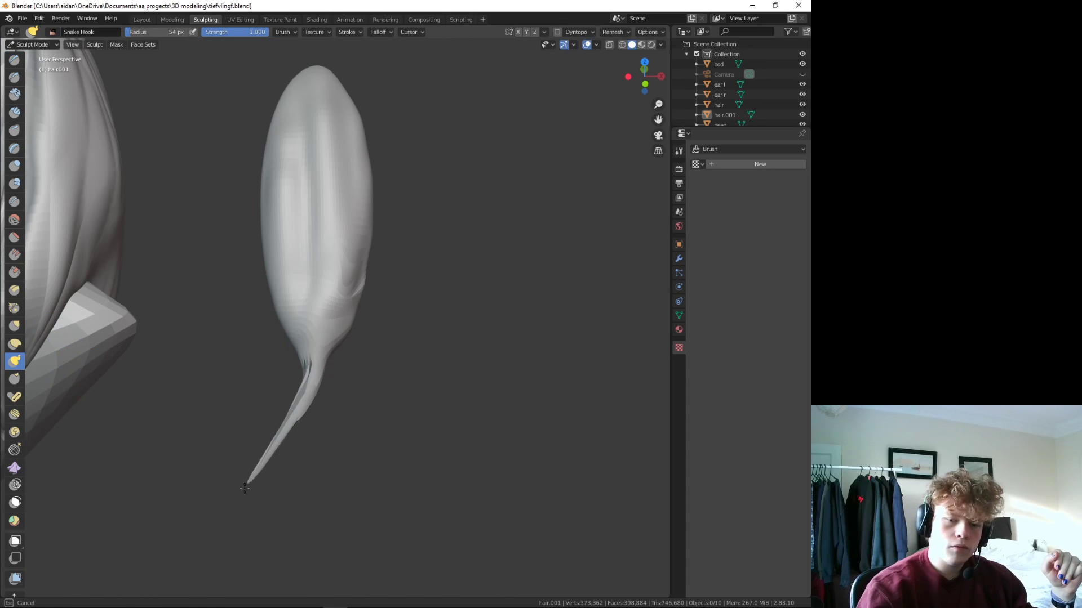
left_click_drag(245, 488, 239, 494)
left_click_drag(287, 357, 244, 423)
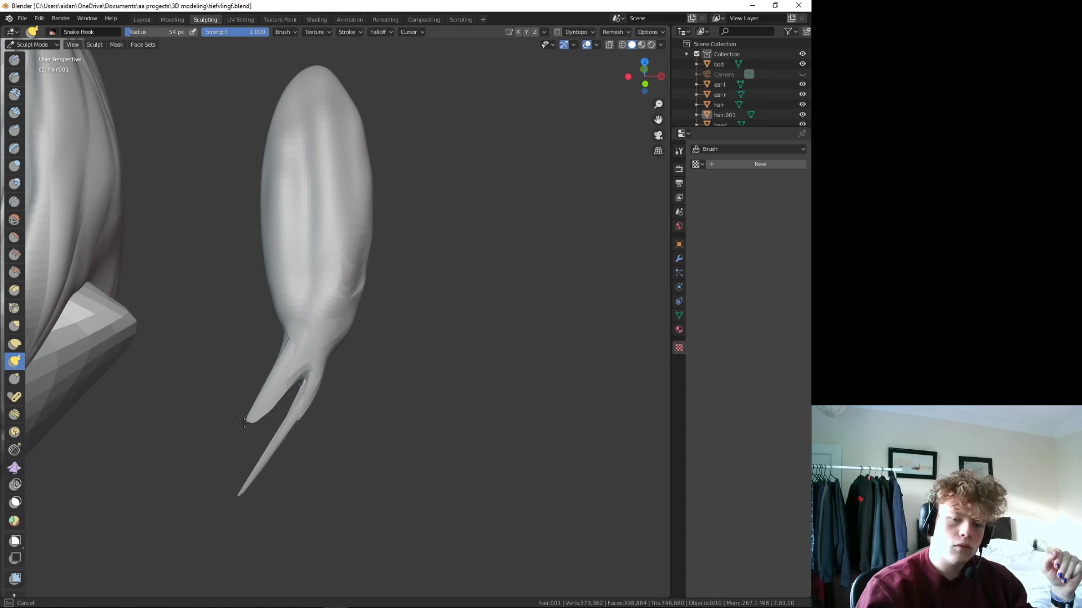
left_click_drag(267, 354, 265, 269)
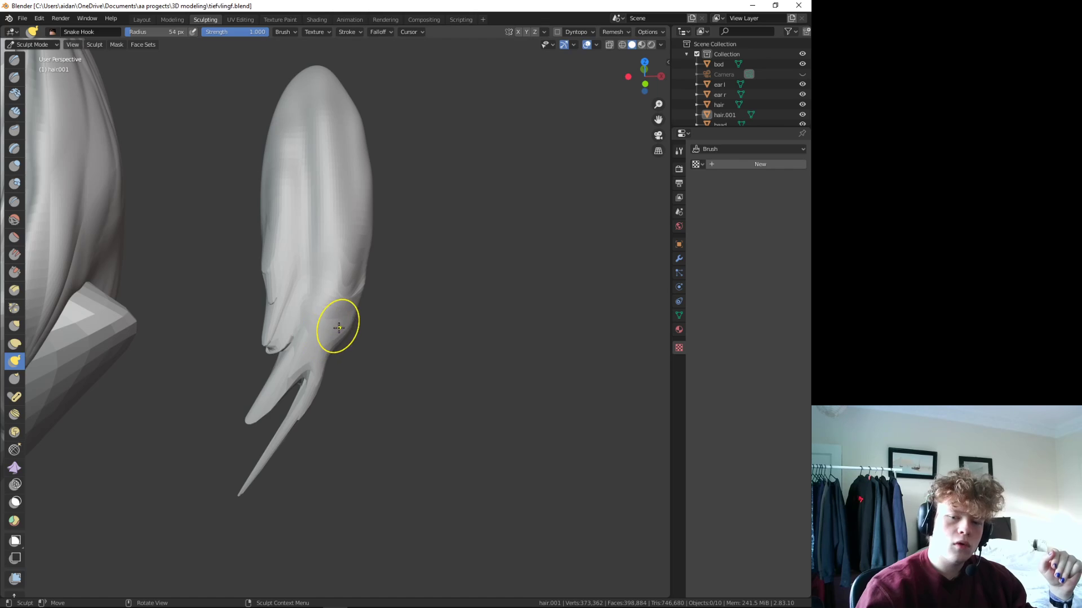
mouse_move(339, 327)
left_mouse_down()
mouse_move(321, 382)
mouse_move(297, 387)
mouse_move(253, 434)
left_mouse_up()
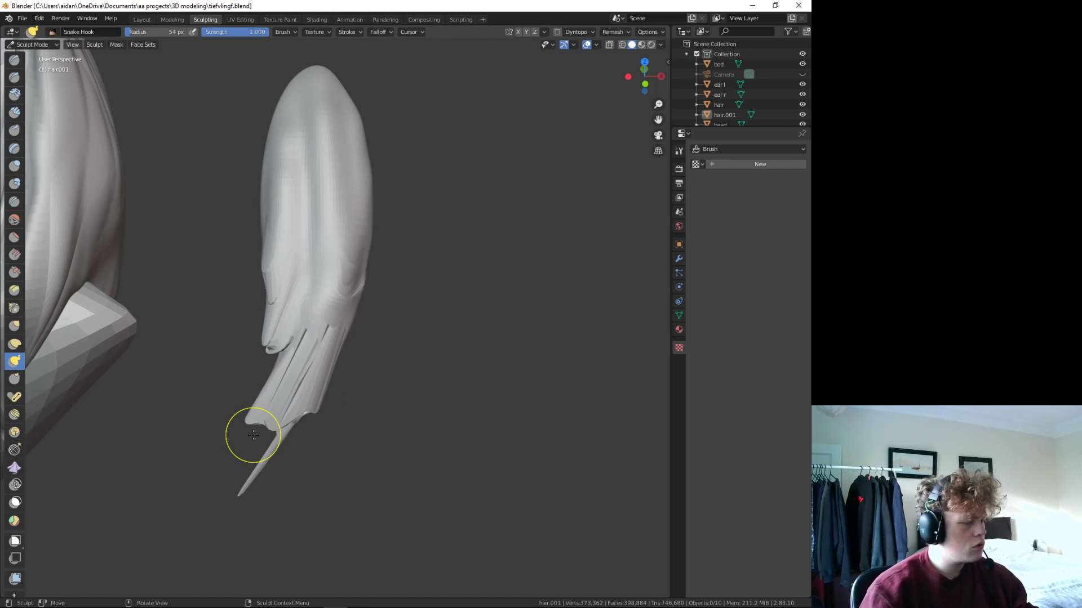
key("ctrl+z")
key("ctrl+z")
key("ctrl+z")
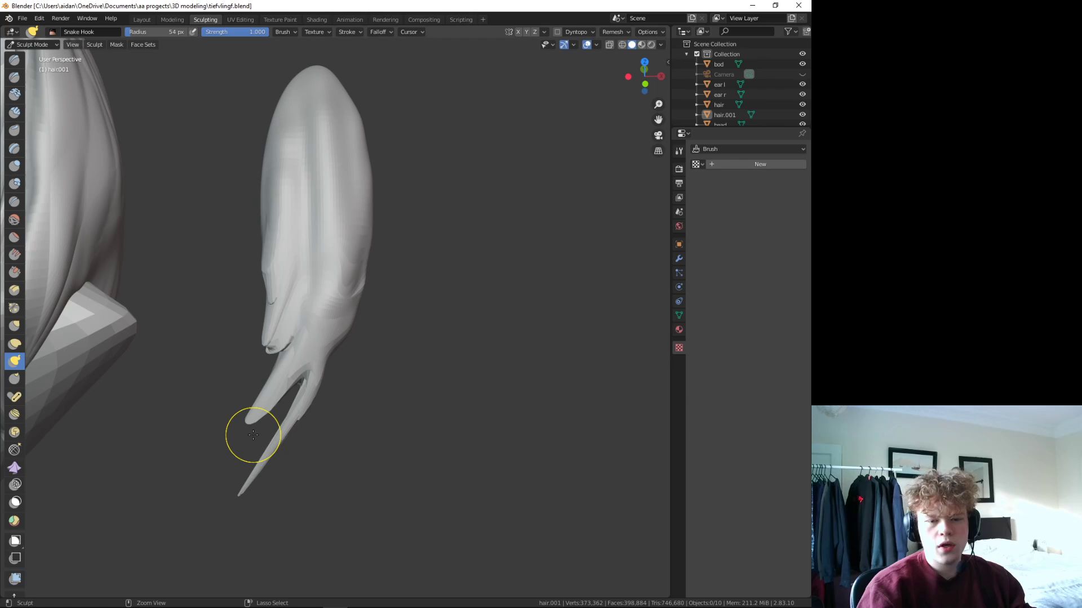
key("ctrl+z")
key("ctrl+z")
key("ctrl+z")
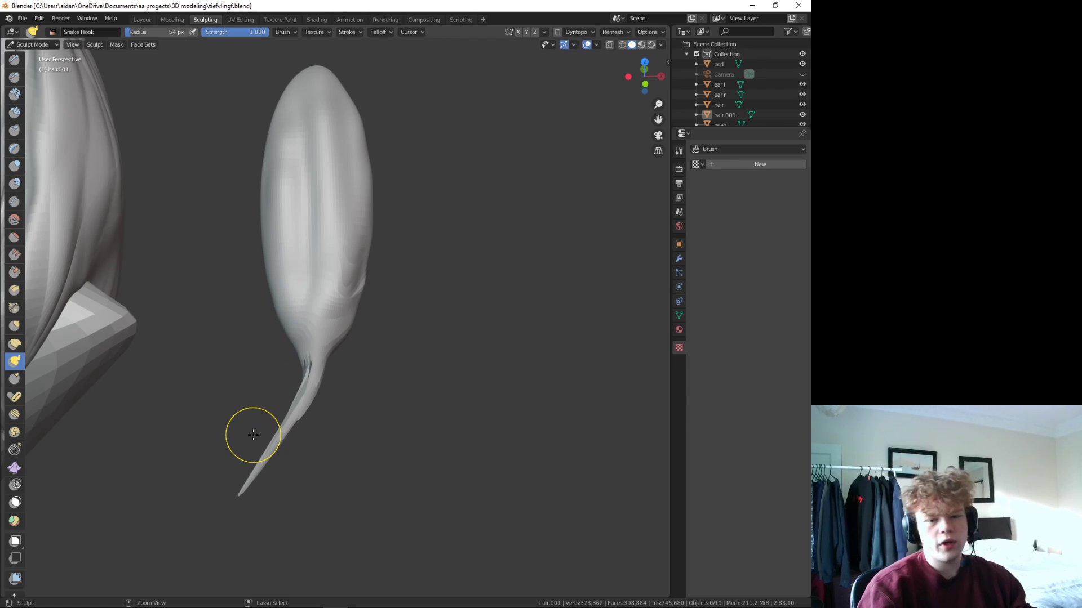
key("ctrl+z")
- With the Grab brush, pull the strand tip down-left; try and undo left-edge protrusions
left_click(14, 326)
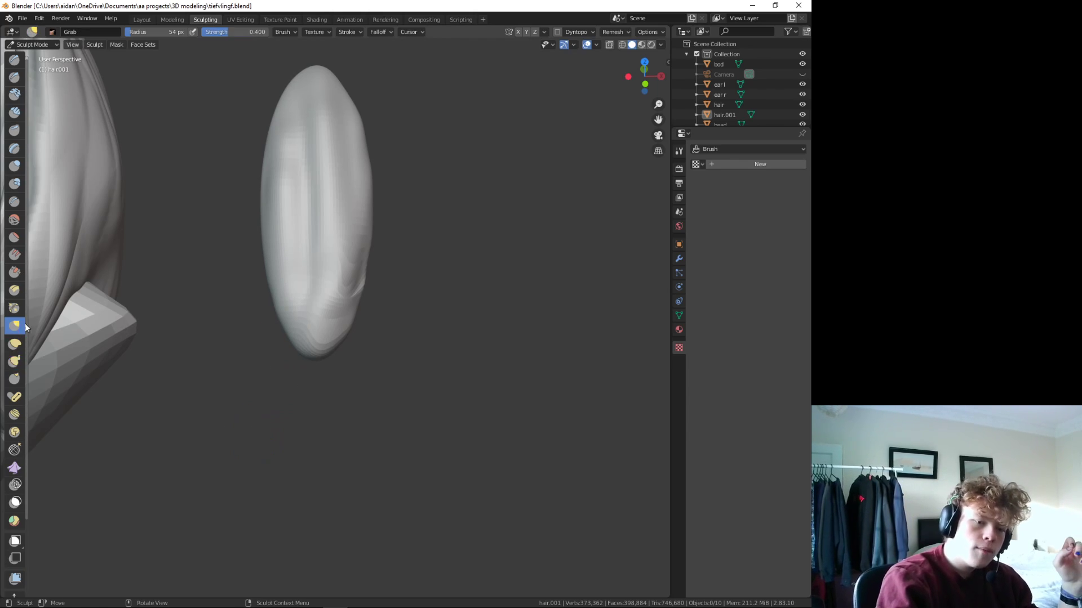
left_click_drag(313, 354, 287, 417)
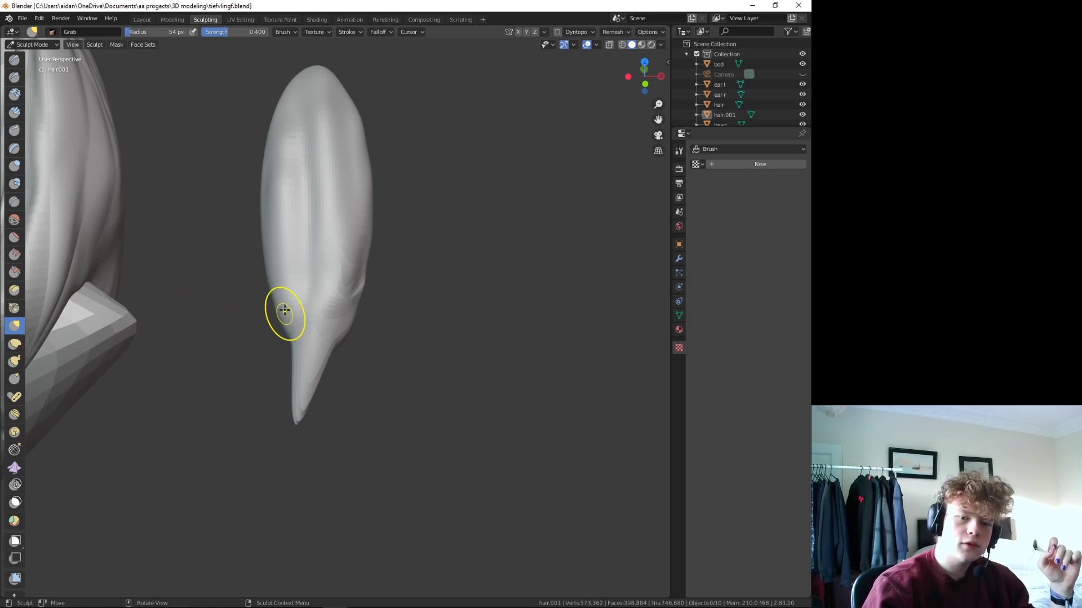
left_click_drag(285, 314, 268, 369)
key("Escape")
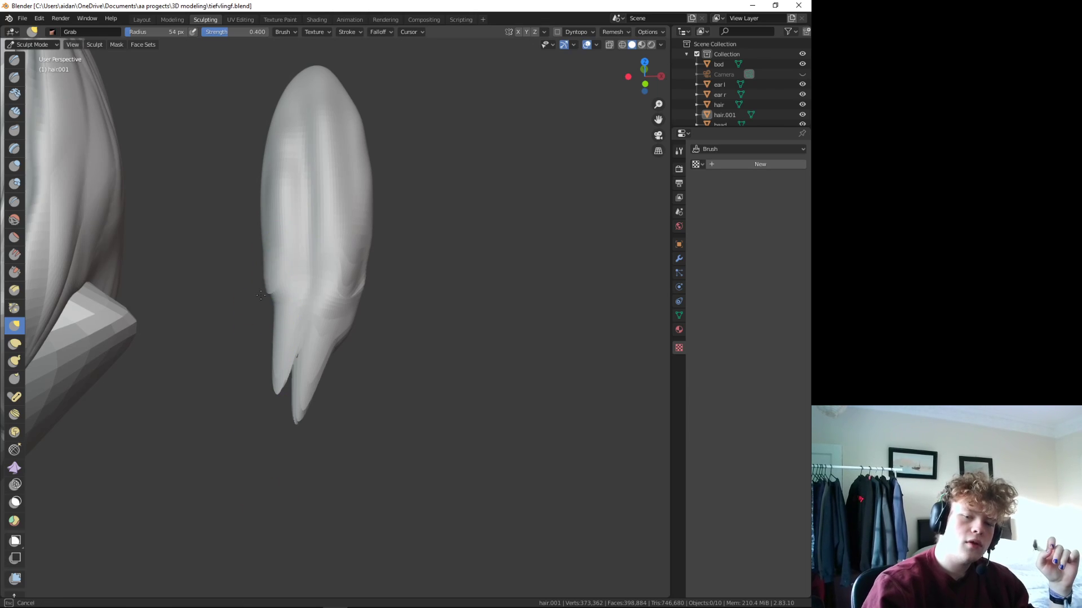
mouse_move(265, 211)
left_mouse_down()
mouse_move(182, 227)
mouse_move(146, 135)
left_mouse_up()
mouse_move(226, 194)
left_mouse_down()
mouse_move(216, 174)
mouse_move(197, 274)
left_mouse_up()
left_click_drag(209, 402, 175, 368)
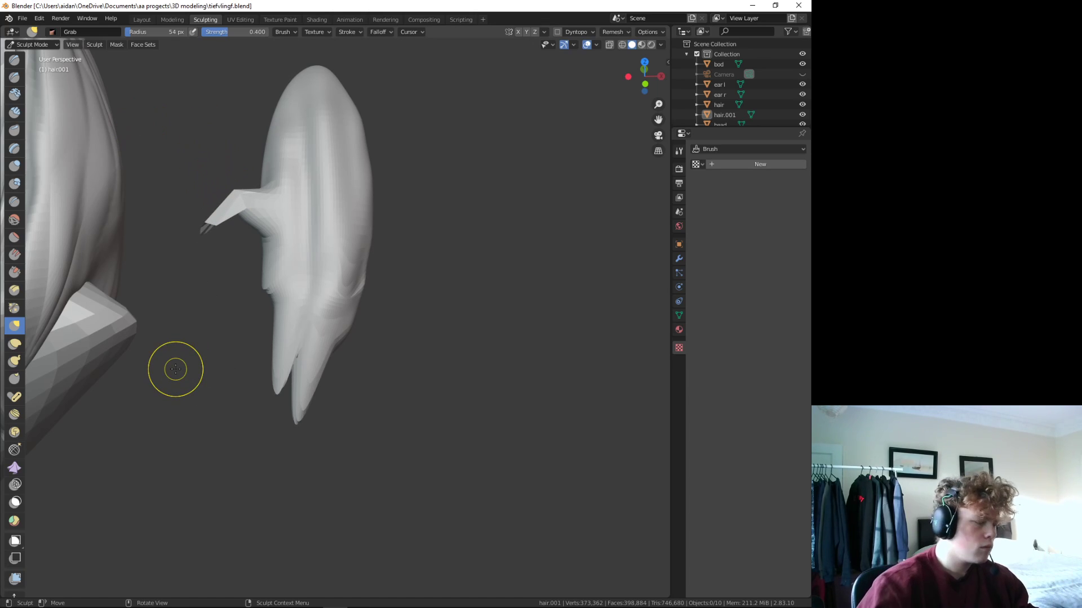
key("ctrl+z")
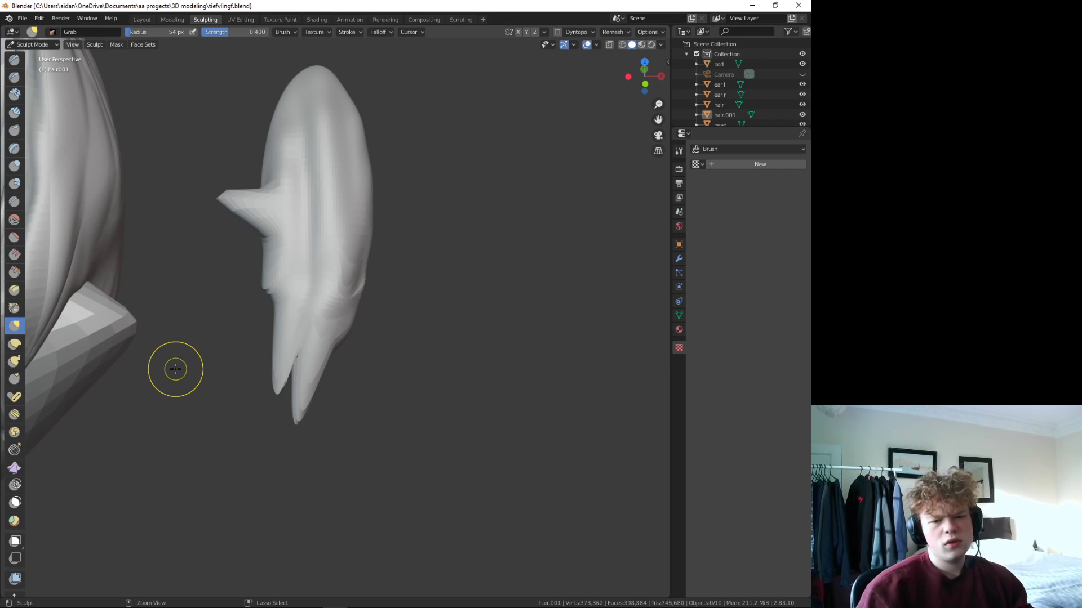
key("ctrl+z")
- Grab a new left-side spike and pull the strand tip down, then select Draw Sharp
left_click_drag(261, 213, 214, 287)
mouse_move(201, 191)
middle_mouse_down()
mouse_move(211, 343)
mouse_move(153, 360)
middle_mouse_up()
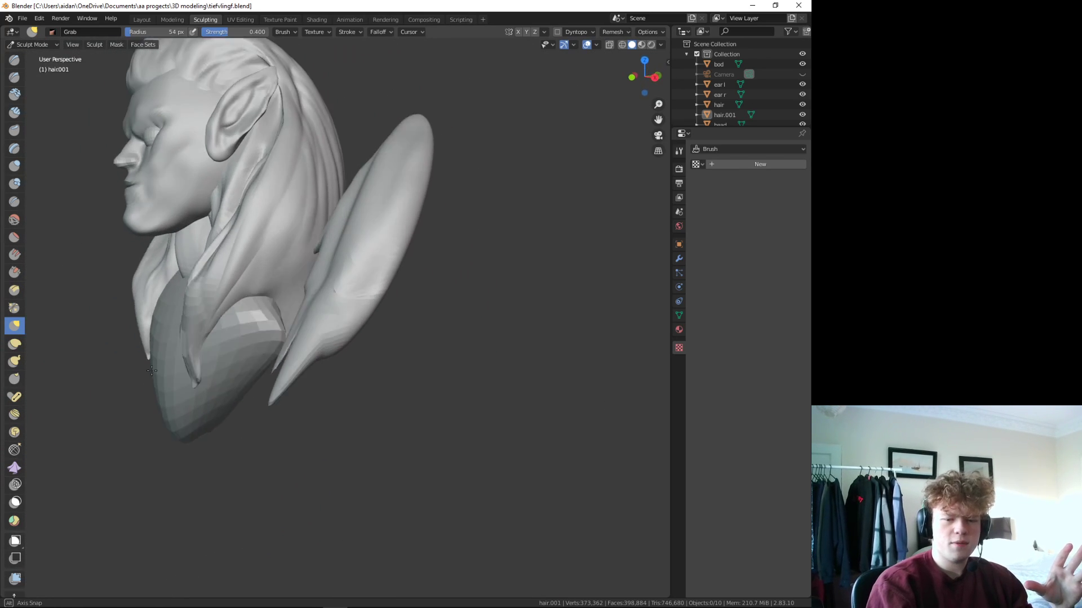
left_click_drag(335, 348, 305, 418)
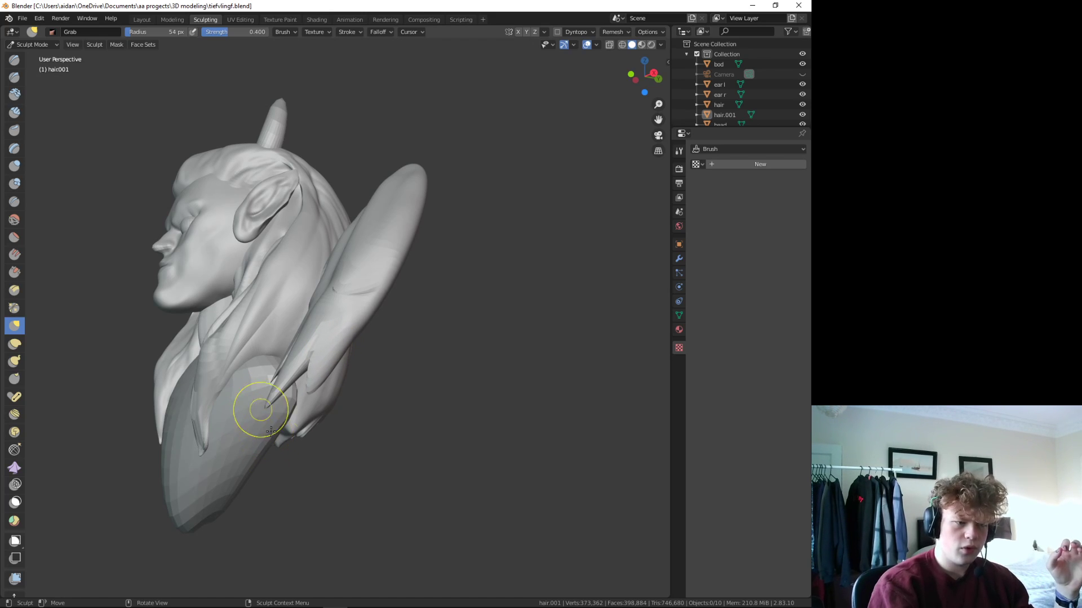
middle_click_drag(261, 406, 367, 523)
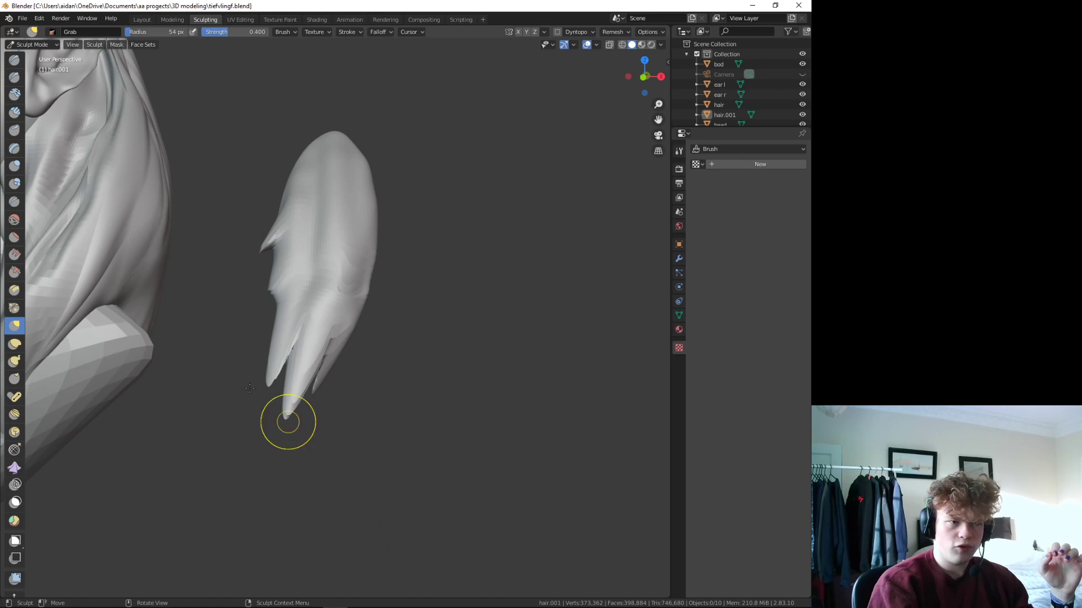
left_click(23, 77)
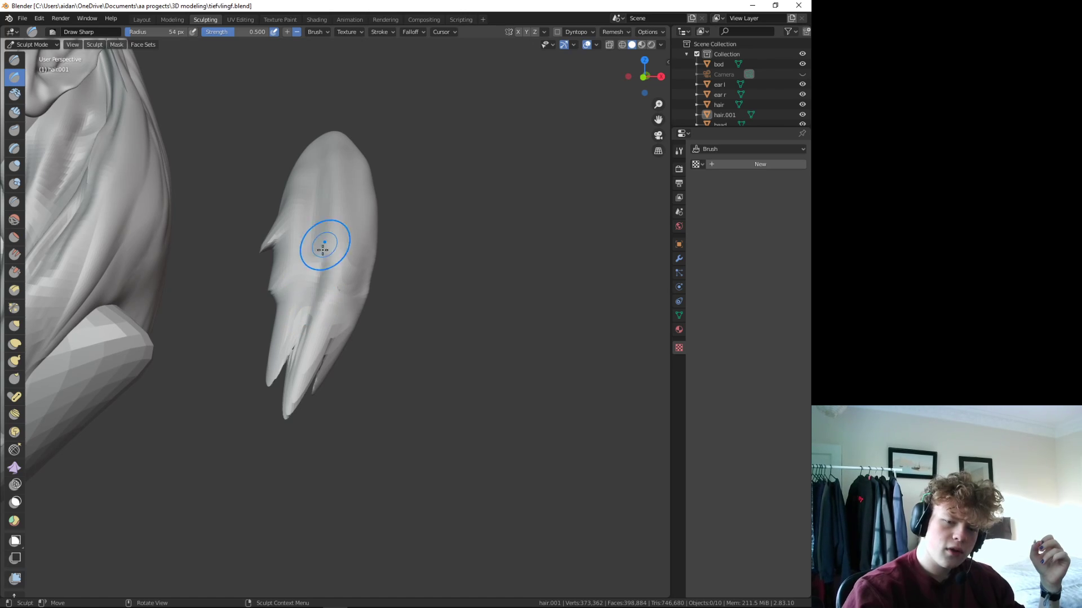
- Carve sharp vertical creases along the strand and its lower tips with Draw Sharp
left_click_drag(324, 243, 313, 251)
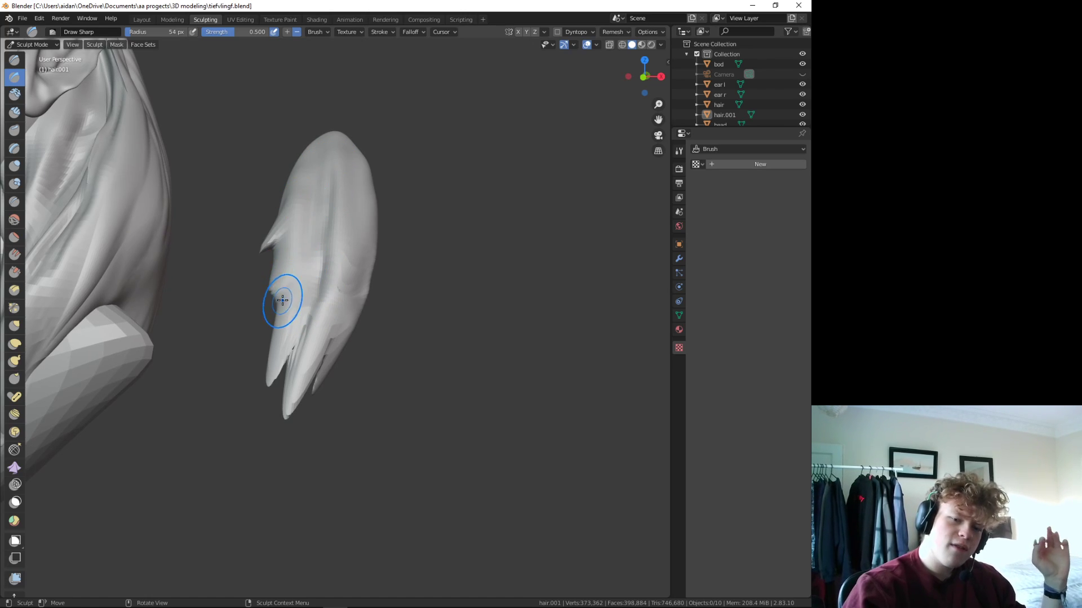
left_click_drag(282, 302, 309, 212)
left_click_drag(312, 174, 293, 222)
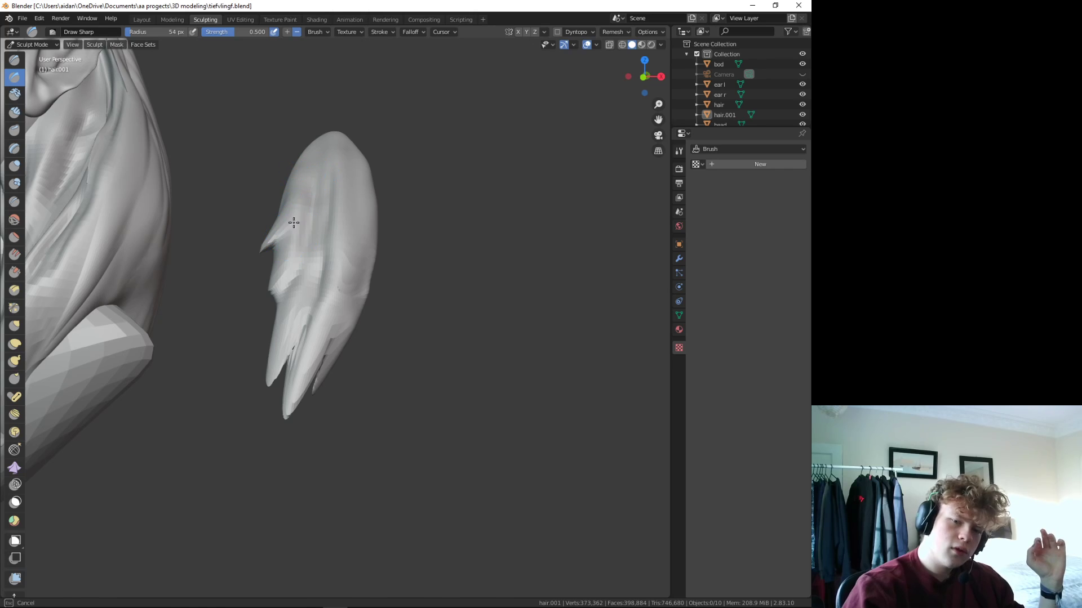
left_click_drag(311, 178, 313, 164)
left_click_drag(336, 333, 338, 309)
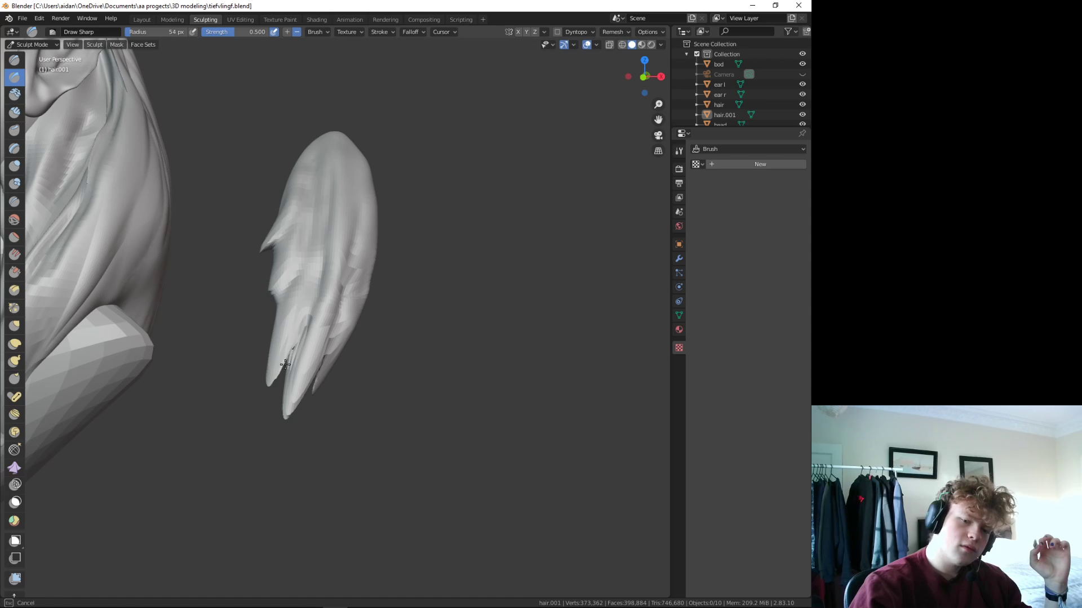
left_click_drag(307, 338, 322, 172)
- Switch the hair clump into Edit Mode via the Modeling workspace
scroll(494, 198, "down", 3)
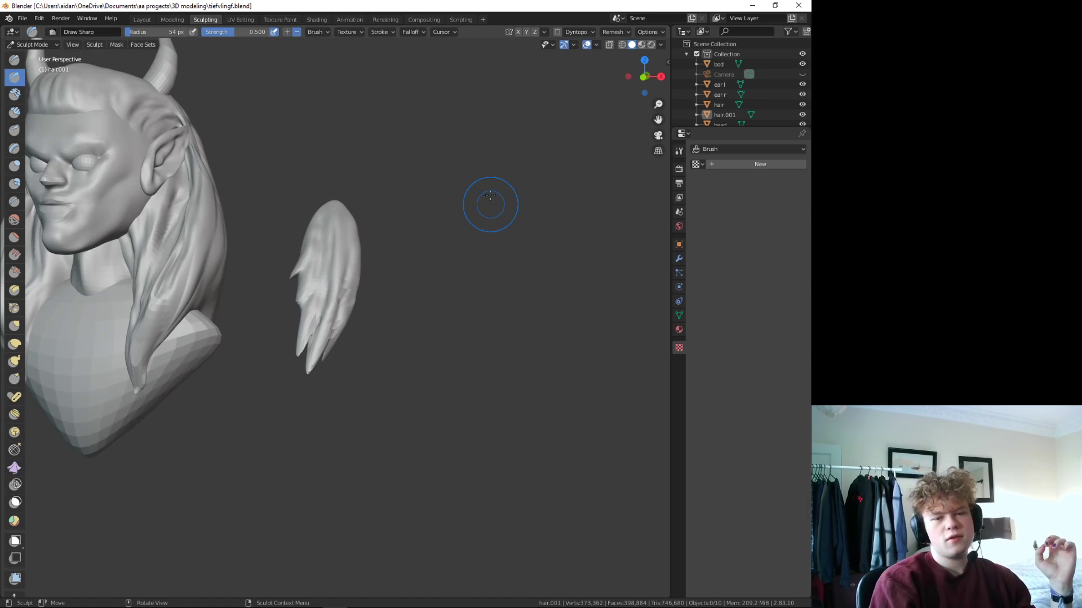
scroll(493, 199, "up", 3)
mouse_move(493, 198)
middle_mouse_down()
mouse_move(387, 314)
mouse_move(431, 300)
mouse_move(352, 215)
middle_mouse_up()
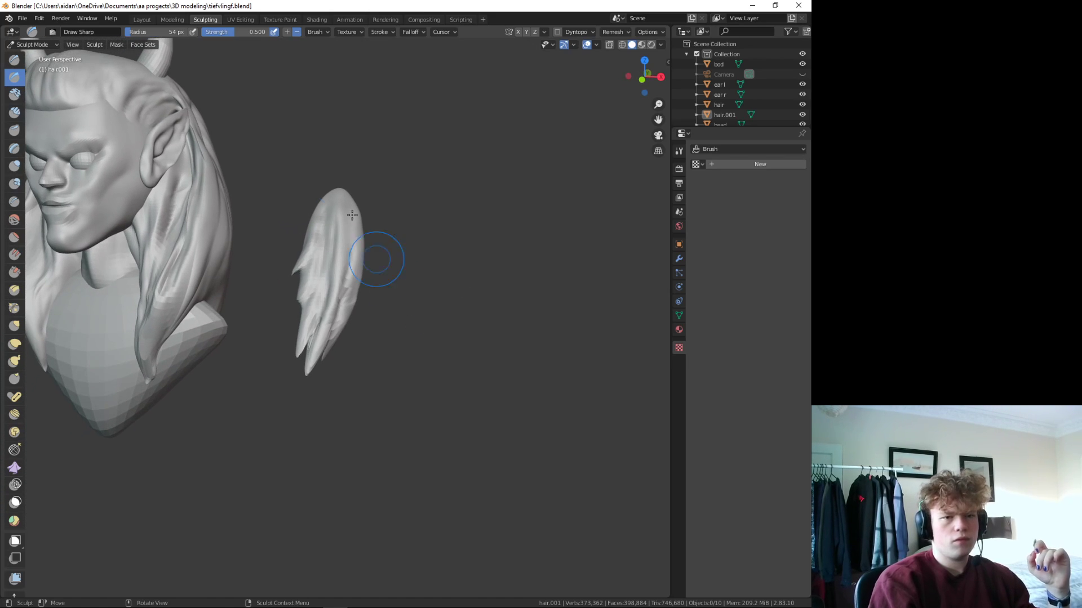
left_click(172, 19)
middle_click_drag(490, 528, 499, 499)
- Select all hair vertices and move the clump left onto the bust's chest
key("a")
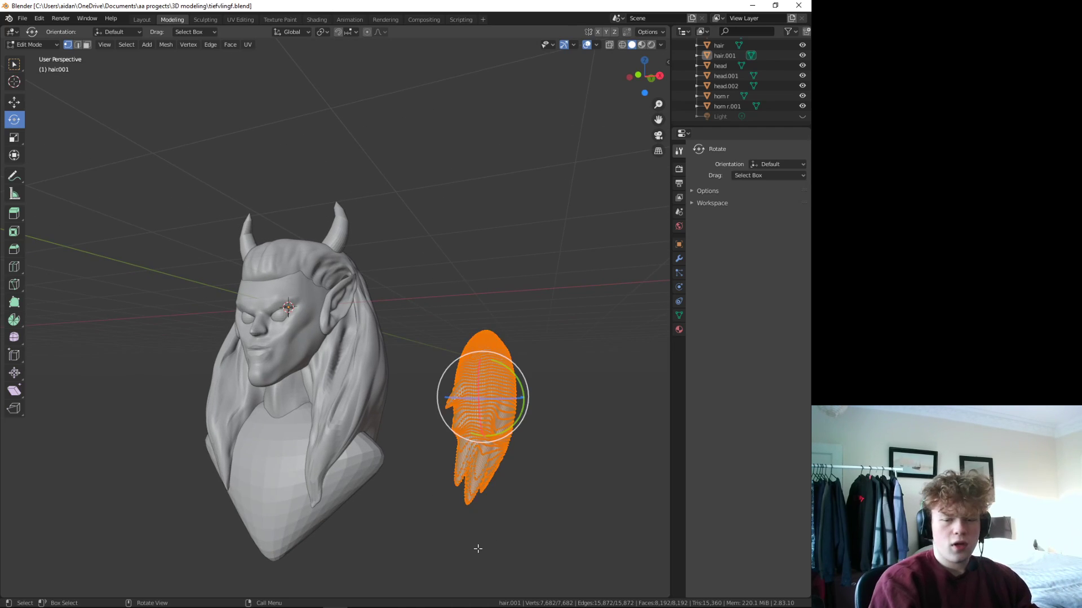
left_click(14, 102)
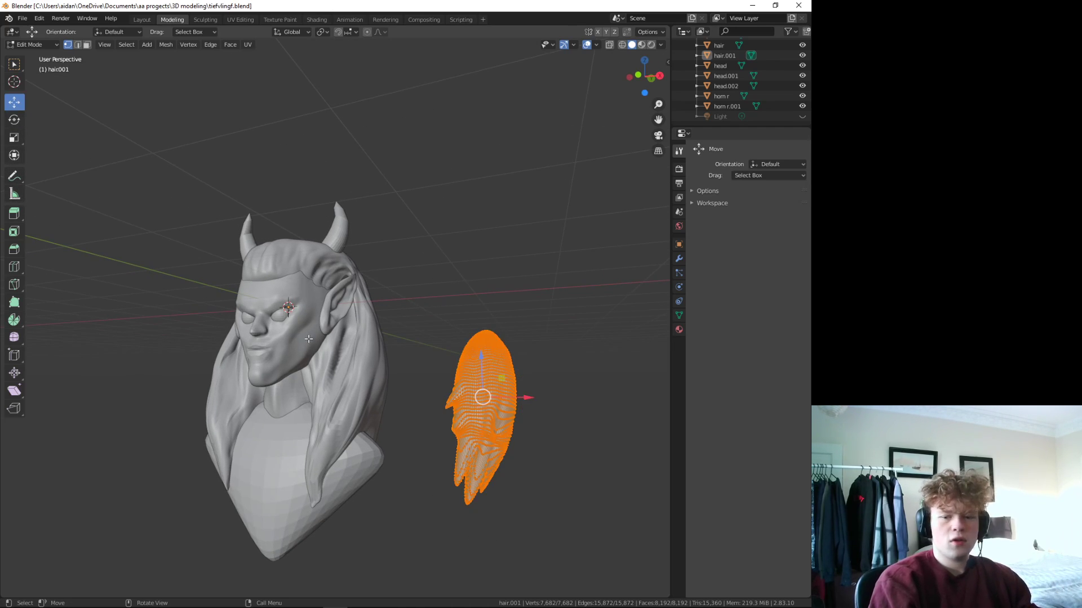
left_click_drag(525, 406, 355, 399)
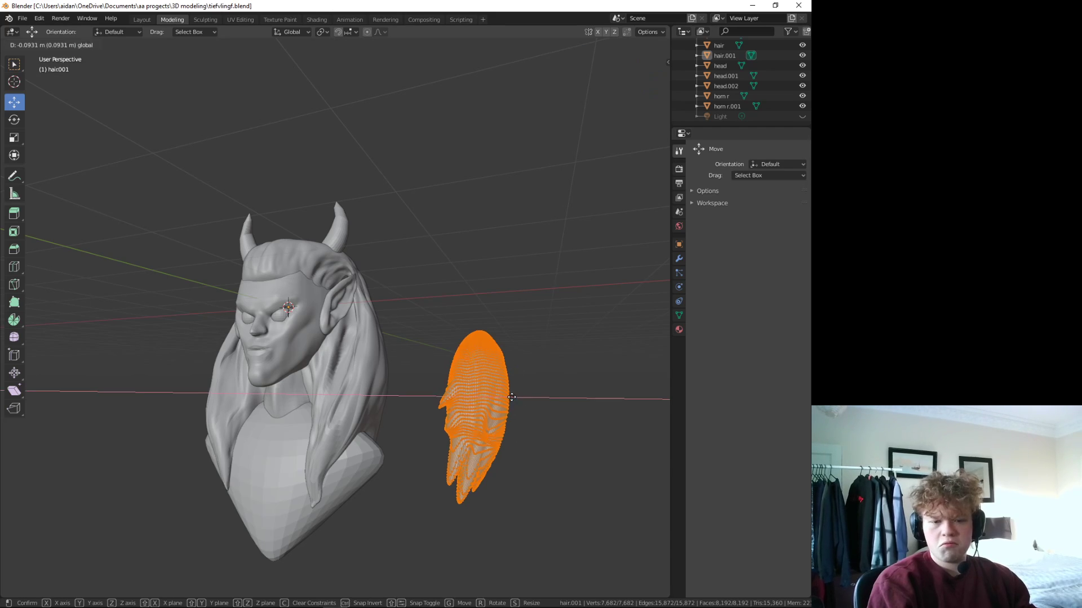
left_click(355, 398)
middle_click_drag(355, 399, 446, 458)
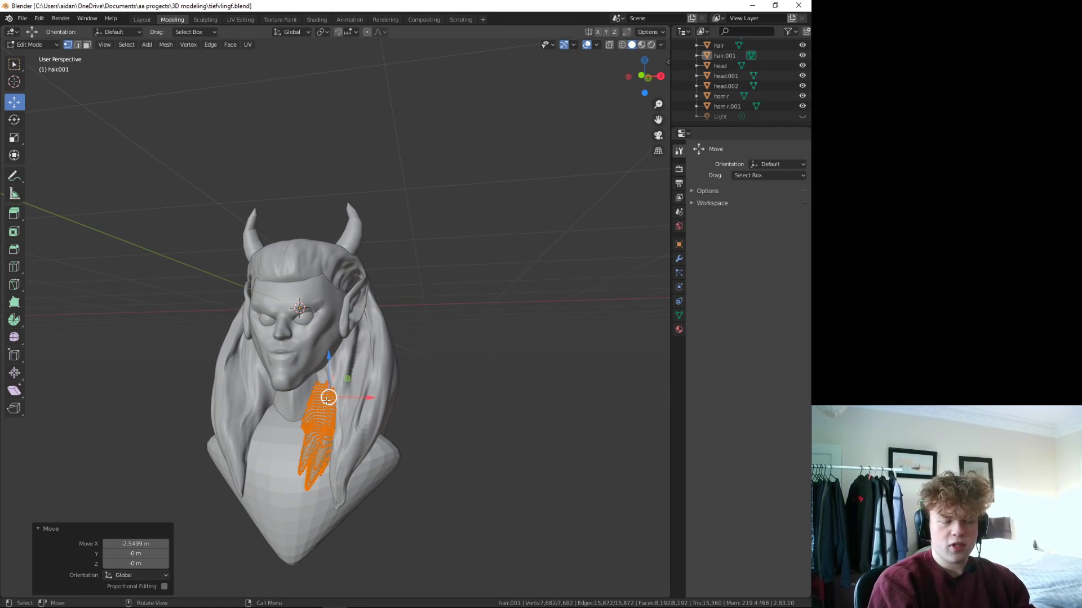
- Rotate the hair clump around its vertical axis
left_click(14, 120)
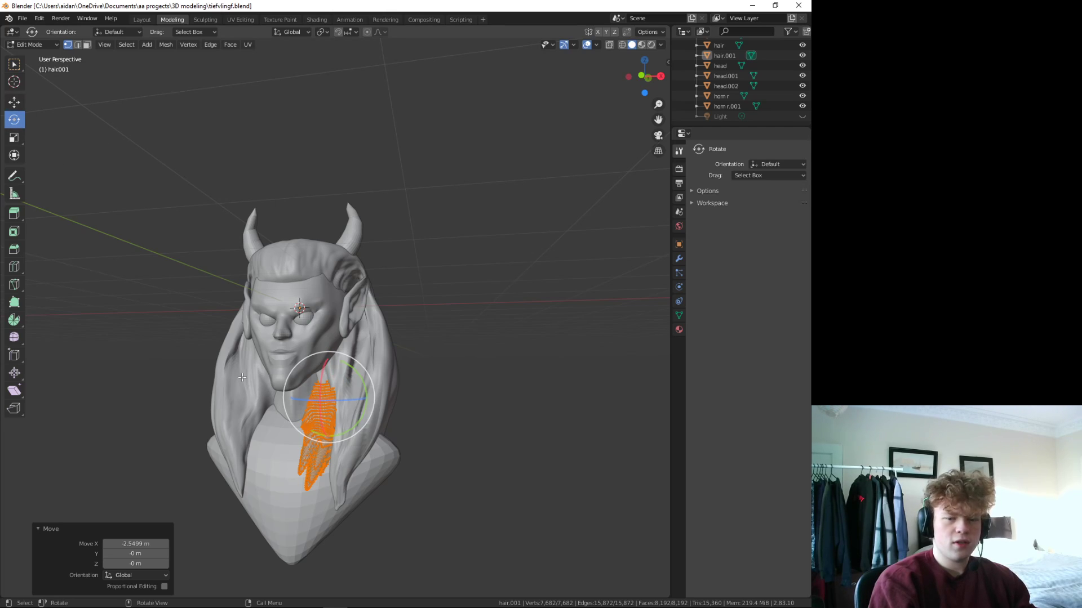
middle_click_drag(426, 468, 266, 410)
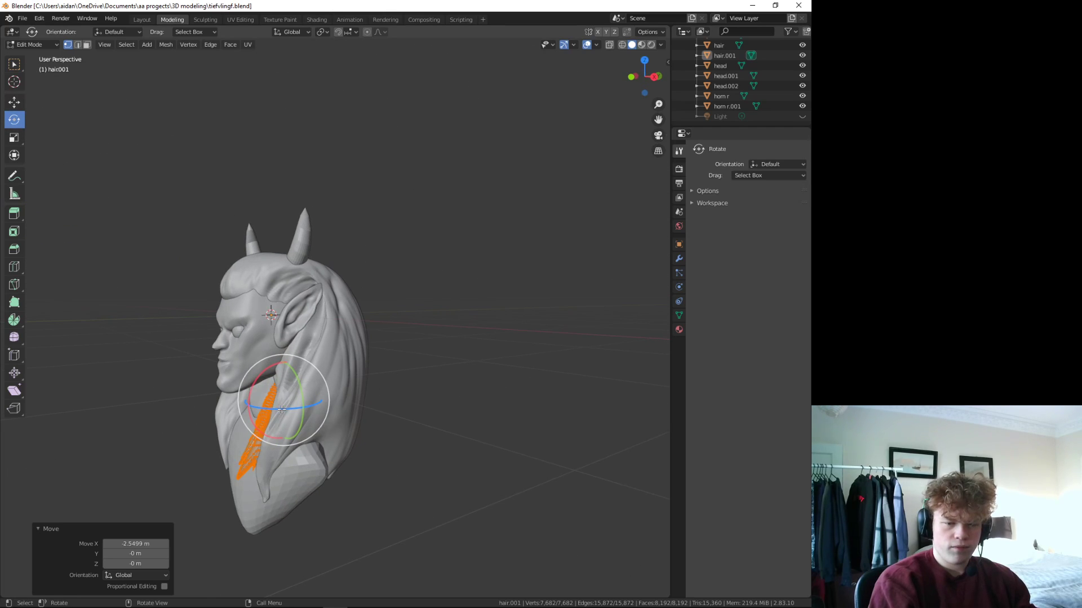
left_click_drag(282, 410, 276, 407)
middle_click_drag(276, 406, 339, 462)
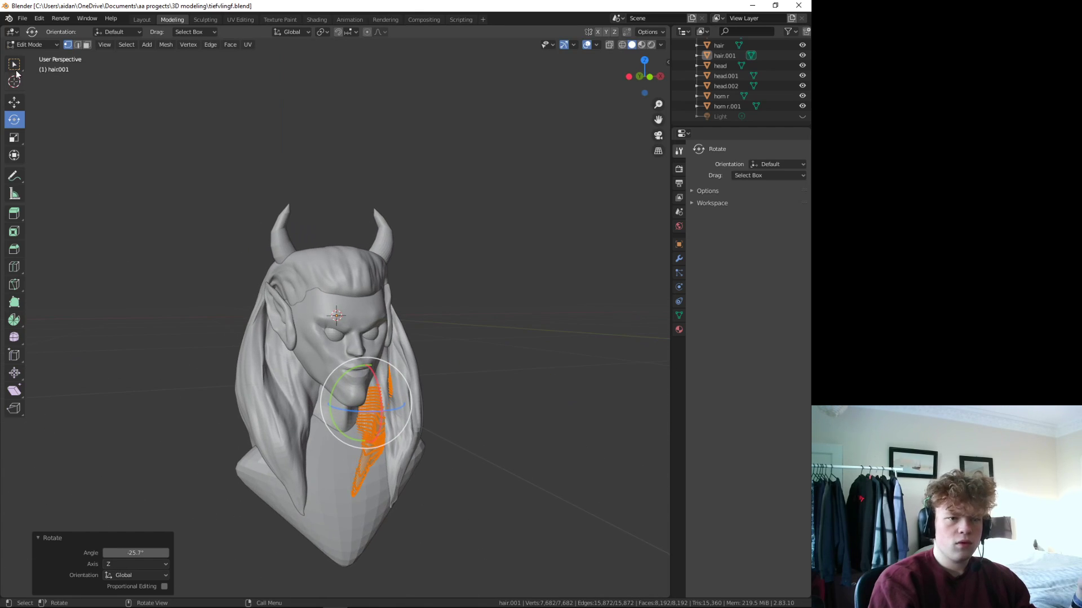
- Fine-tune the clump's position along Y and X against the long hair, then deselect
left_click(14, 102)
middle_click_drag(446, 440, 319, 370)
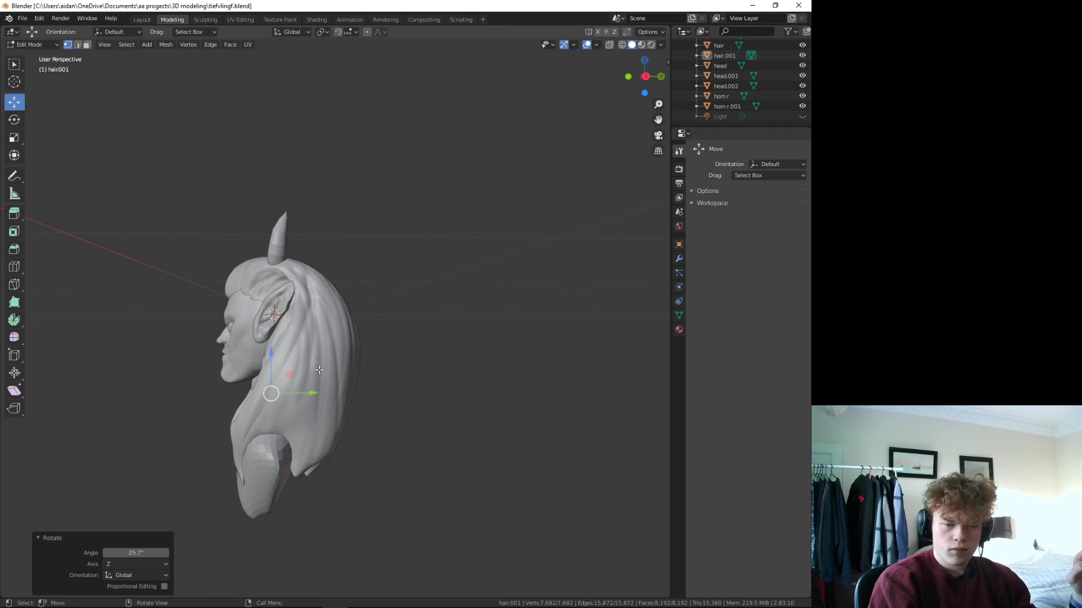
left_click_drag(313, 394, 304, 394)
mouse_move(304, 394)
middle_mouse_down()
mouse_move(344, 483)
mouse_move(383, 452)
middle_mouse_up()
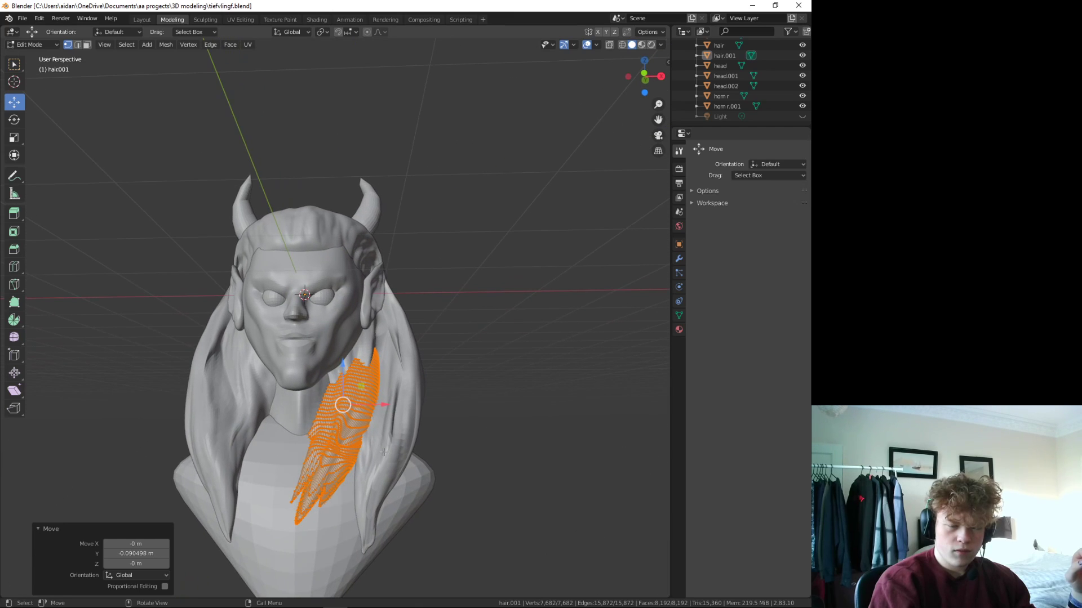
left_click_drag(384, 403, 388, 407)
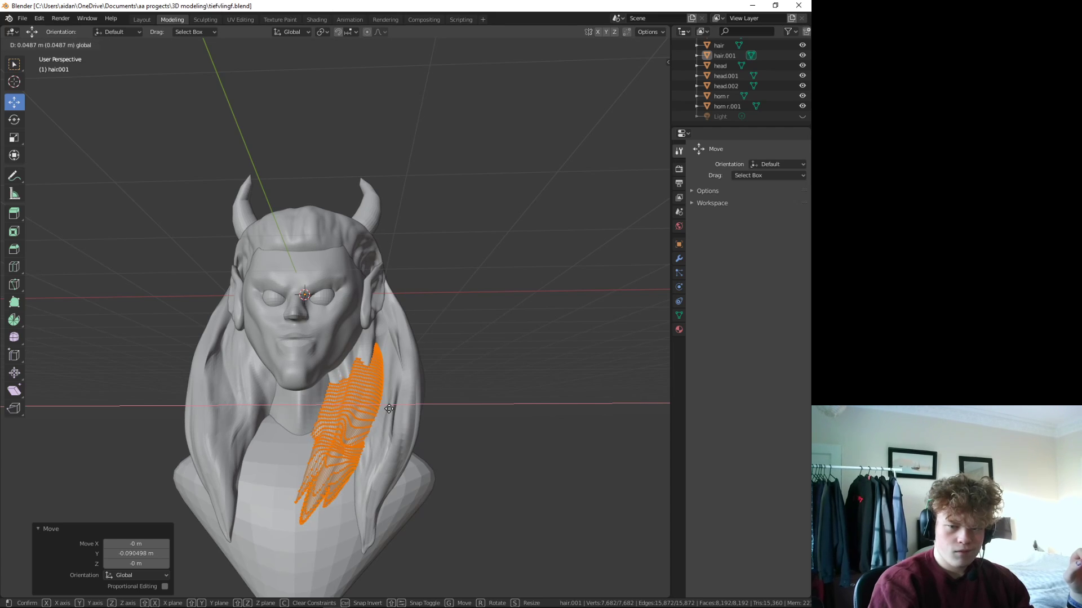
mouse_move(389, 409)
left_mouse_down()
mouse_move(412, 412)
mouse_move(374, 419)
left_mouse_up()
left_click(14, 119)
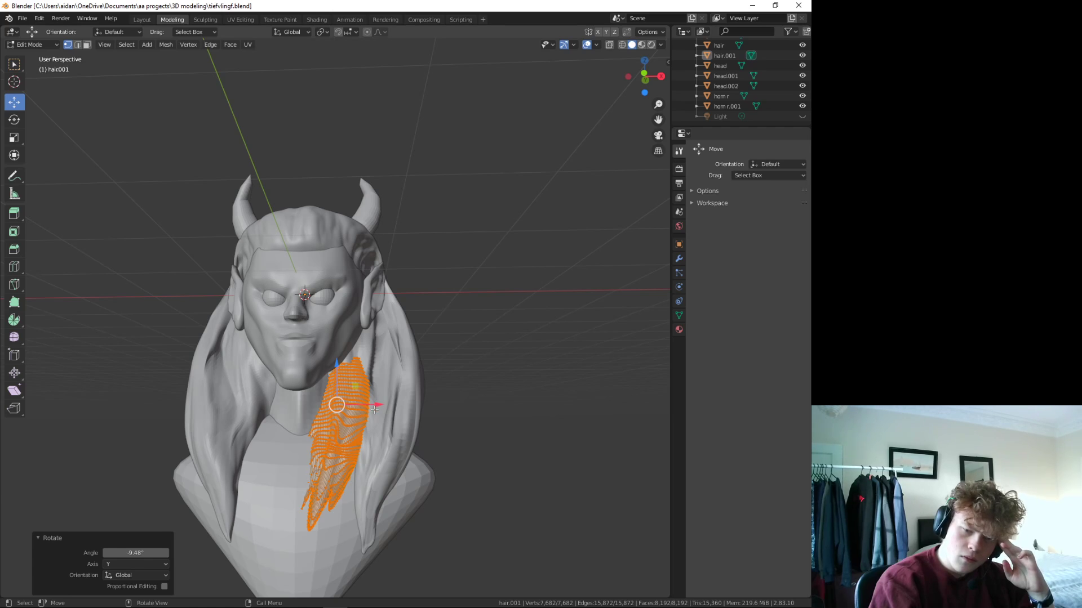
left_click_drag(375, 409, 370, 408)
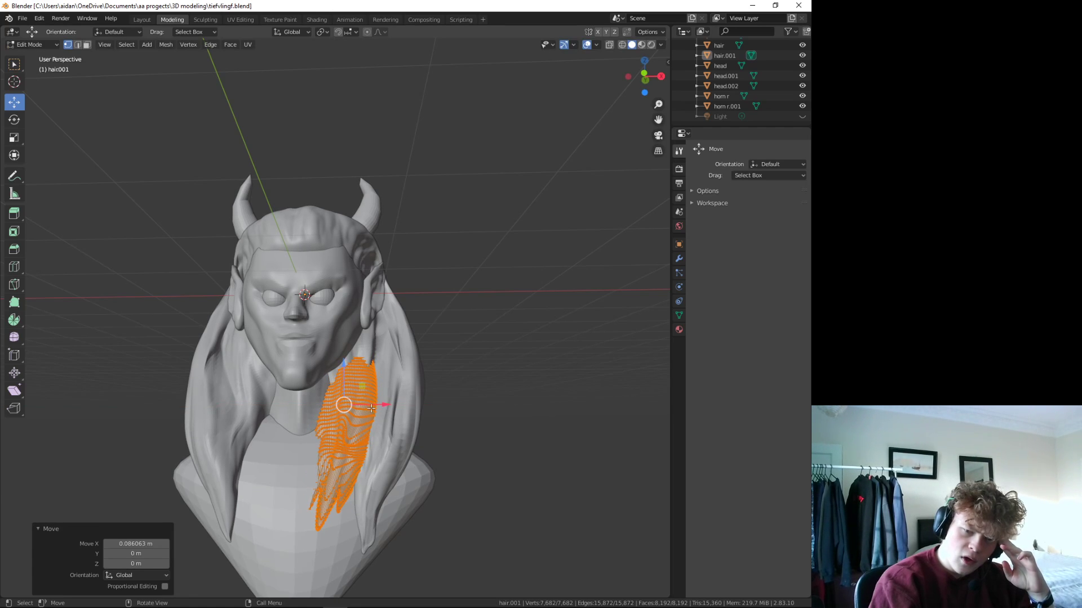
mouse_move(452, 439)
middle_mouse_down()
mouse_move(367, 471)
mouse_move(415, 471)
mouse_move(446, 452)
middle_mouse_up()
key("alt+a")
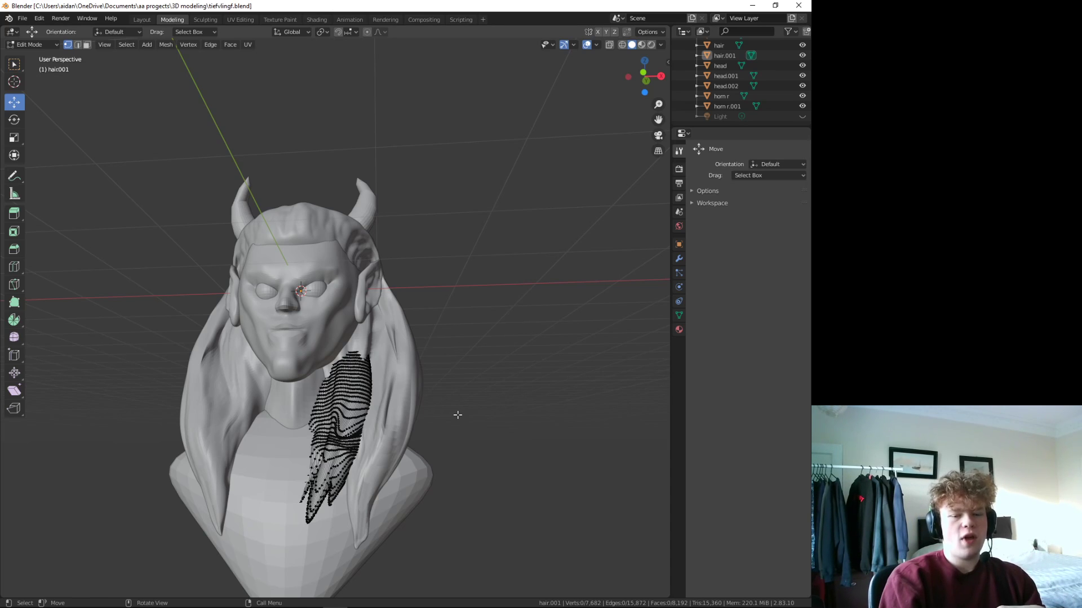
left_click(205, 21)
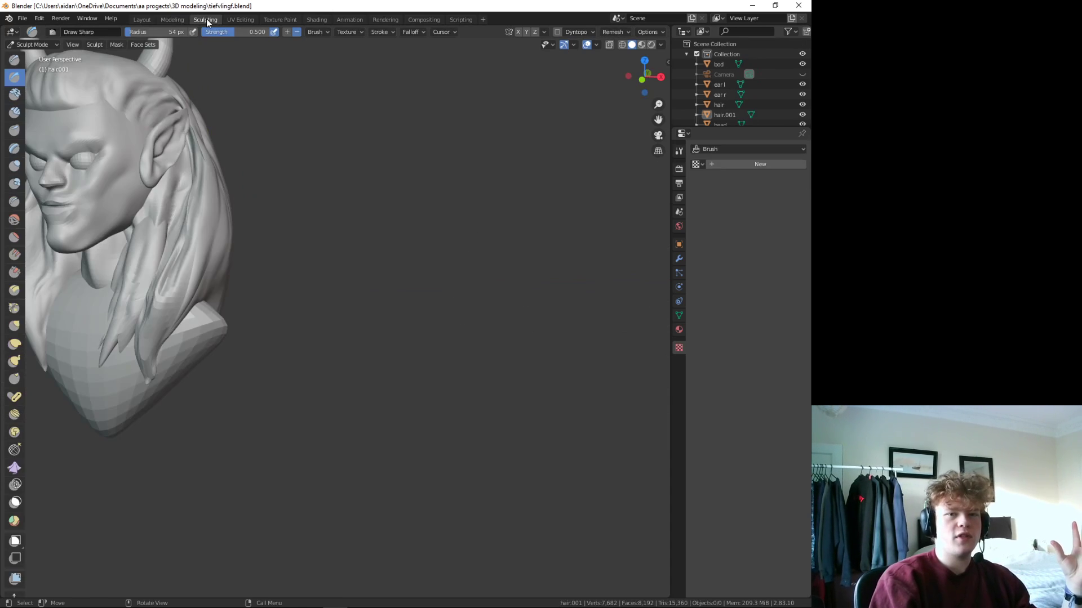
scroll(302, 331, "down", 4)
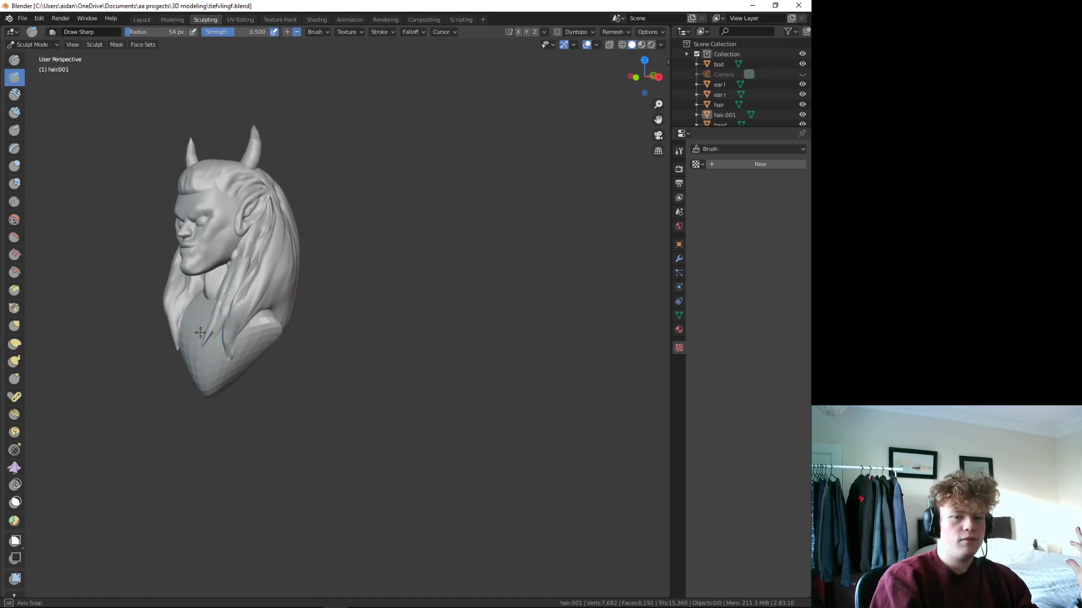
scroll(302, 332, "up", 3)
mouse_move(281, 338)
middle_mouse_down()
mouse_move(302, 331)
mouse_move(213, 304)
middle_mouse_up()
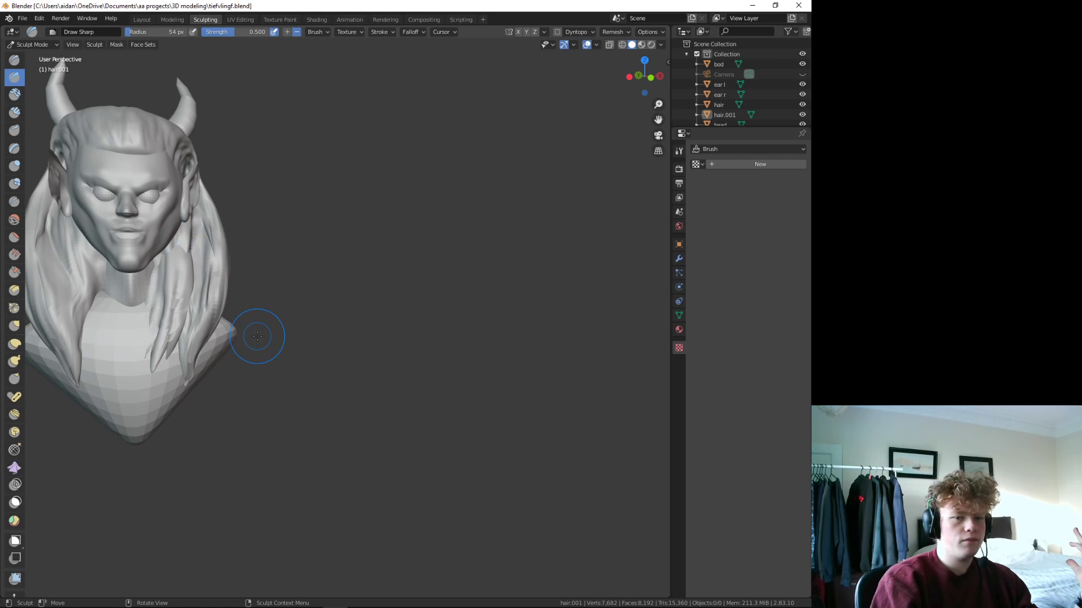
left_click(173, 23)
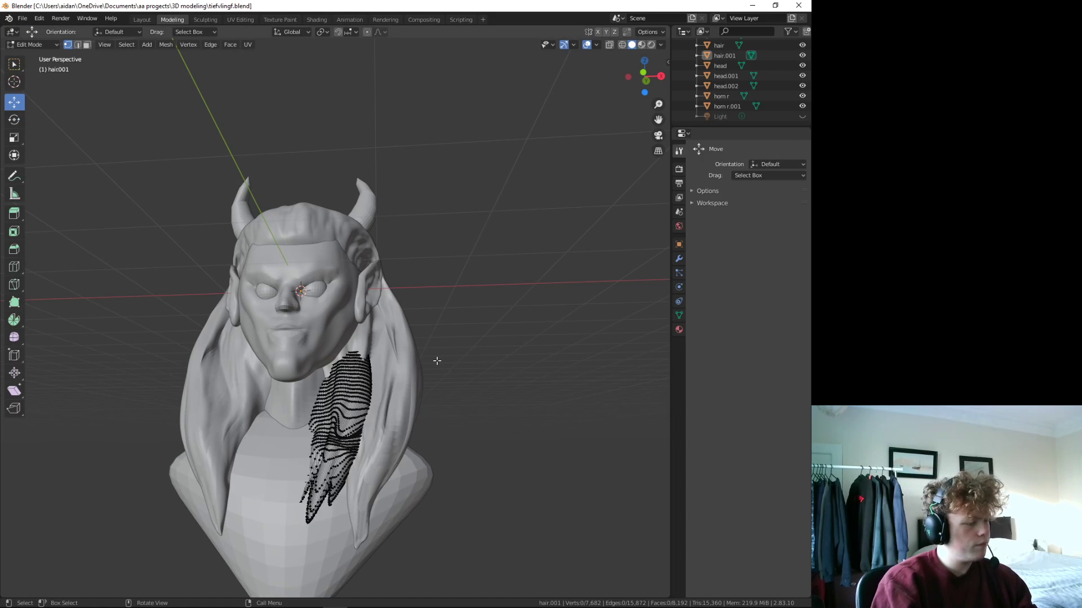
- Select the whole hair clump and scale it down uniformly
key("a")
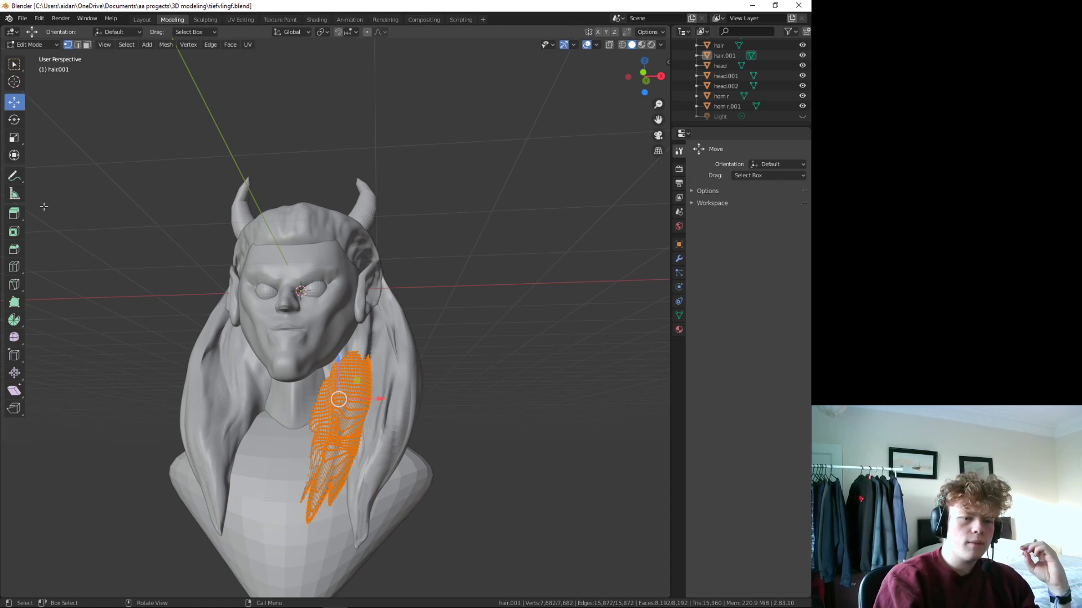
left_click(15, 138)
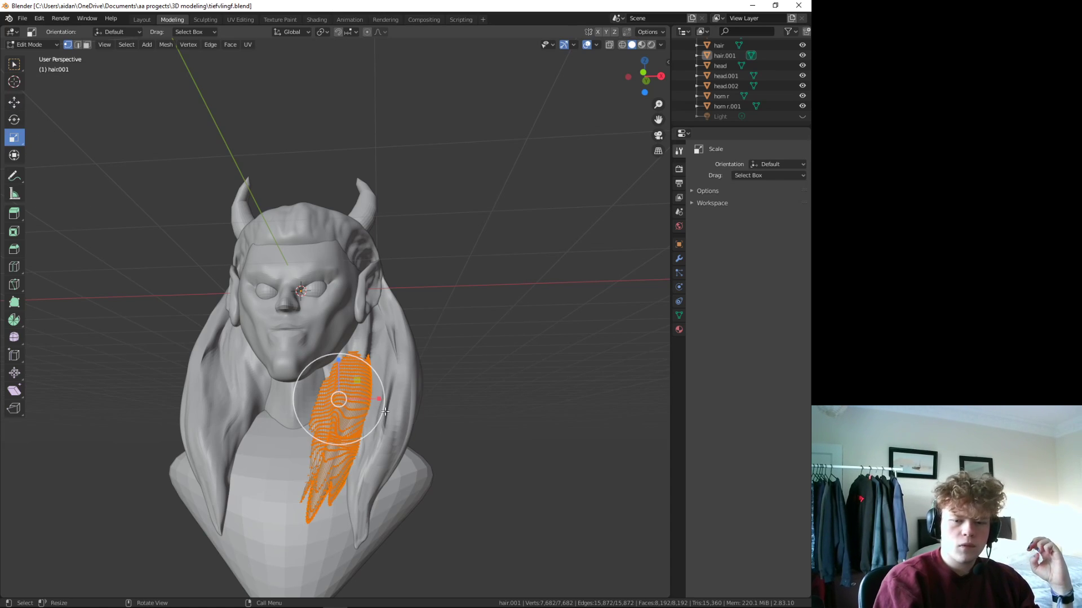
left_click_drag(353, 441, 345, 421)
middle_click_drag(519, 471, 366, 402)
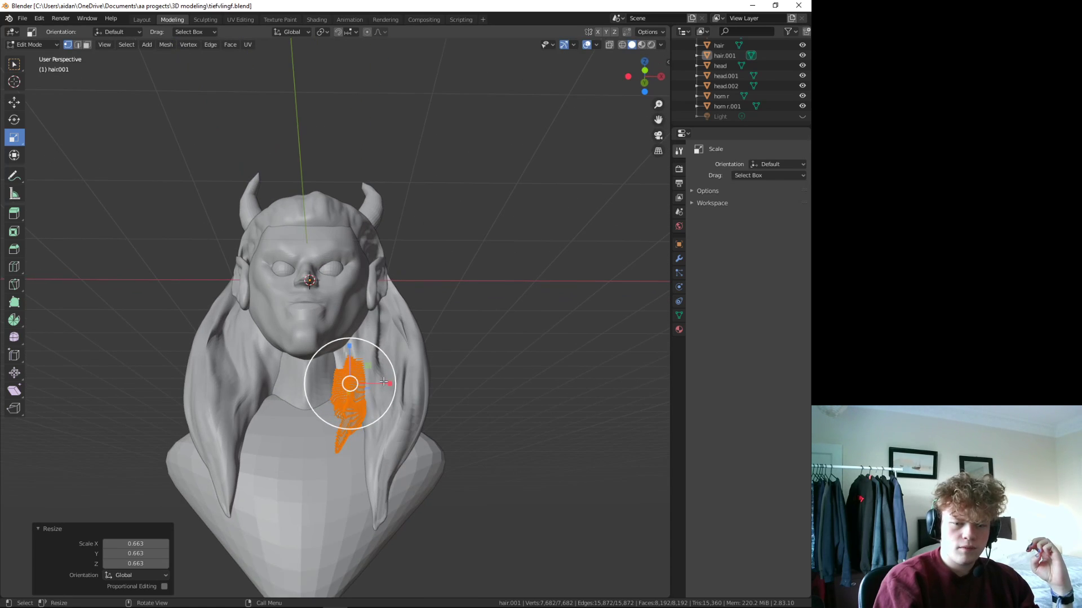
key("s")
left_click(373, 381)
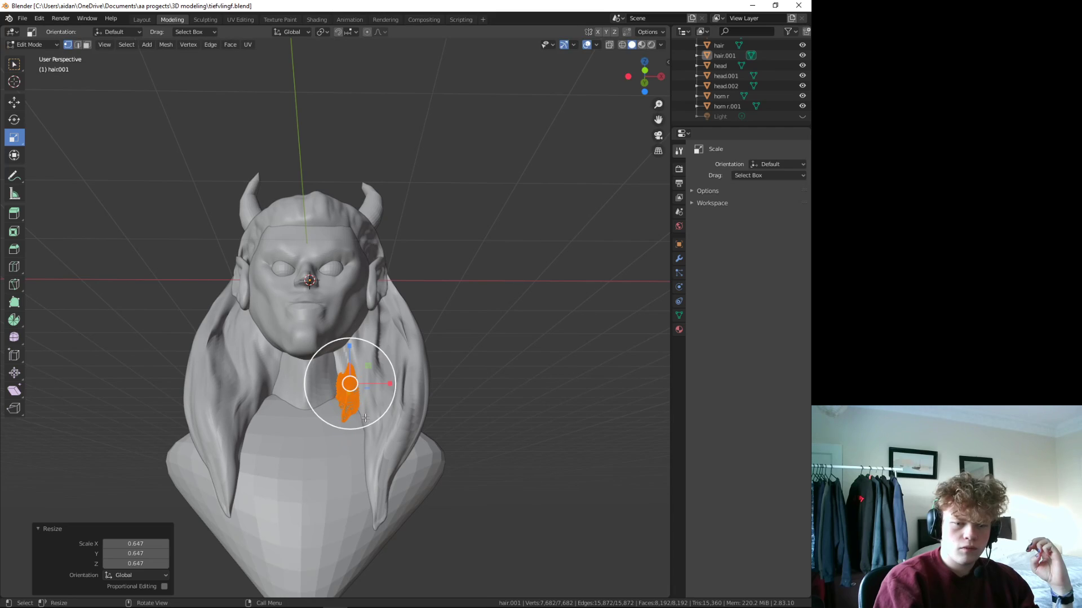
key("s")
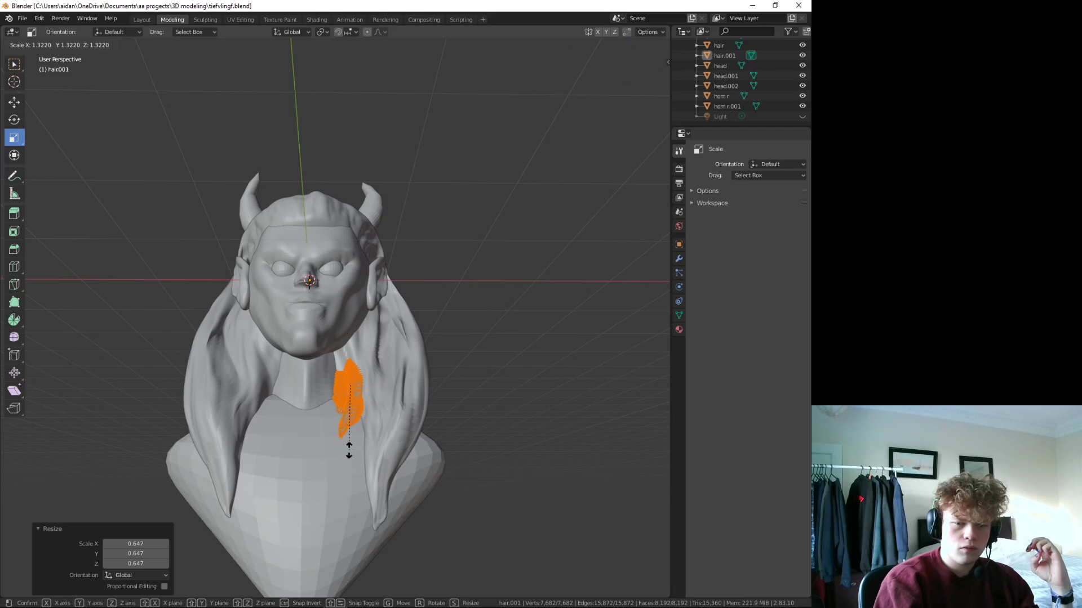
left_click(349, 451)
- Stretch the hair clump vertically to 1.571 on Z
key("s")
key("z")
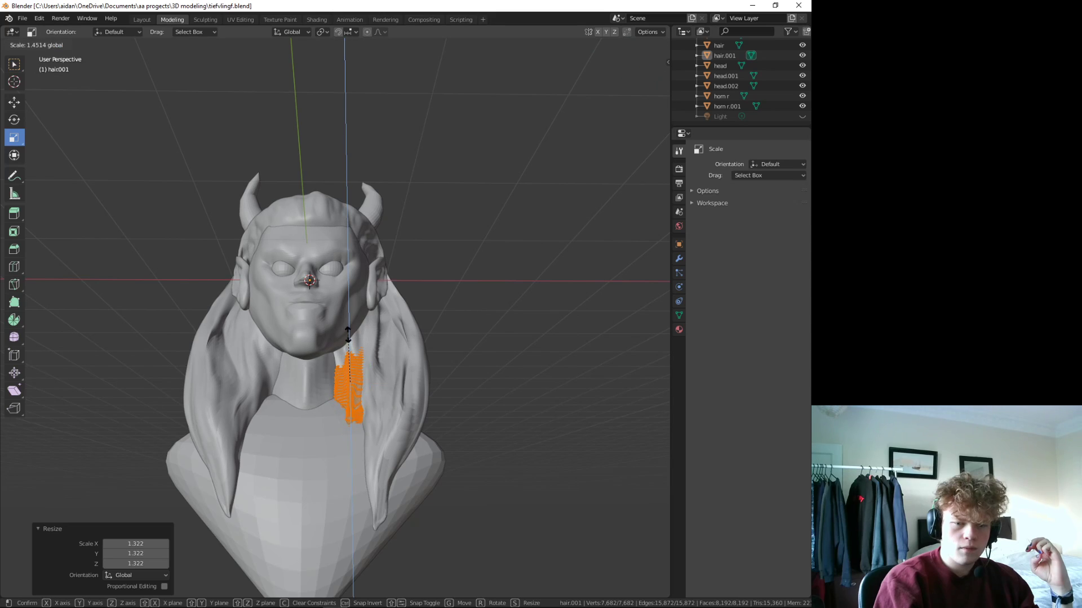
left_click(363, 349)
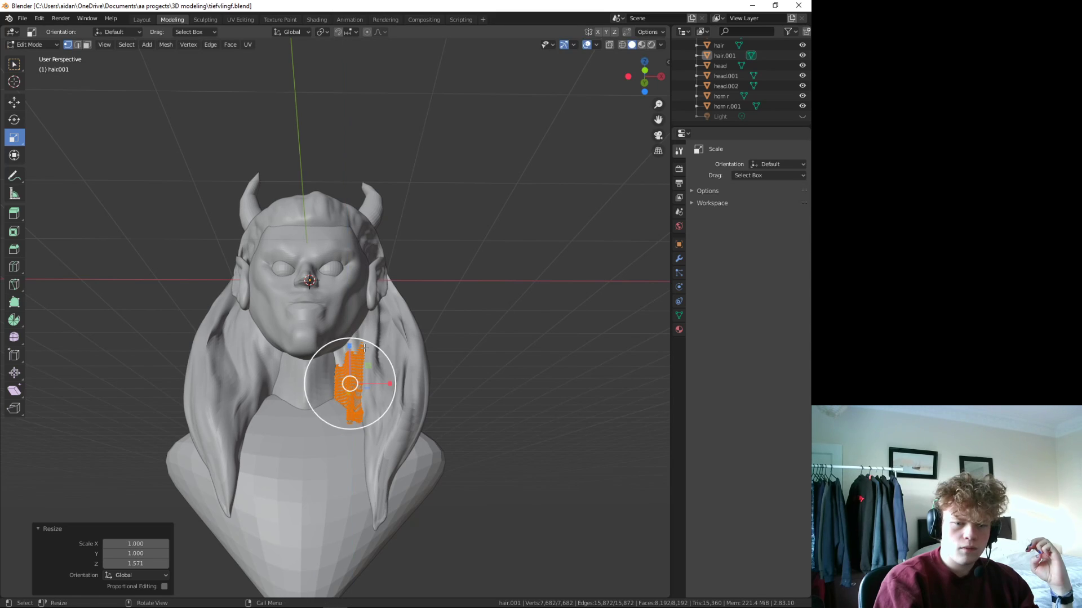
left_click(17, 104)
- Move the hair clump off to the right and reselect all its vertices
left_click_drag(391, 382, 574, 382)
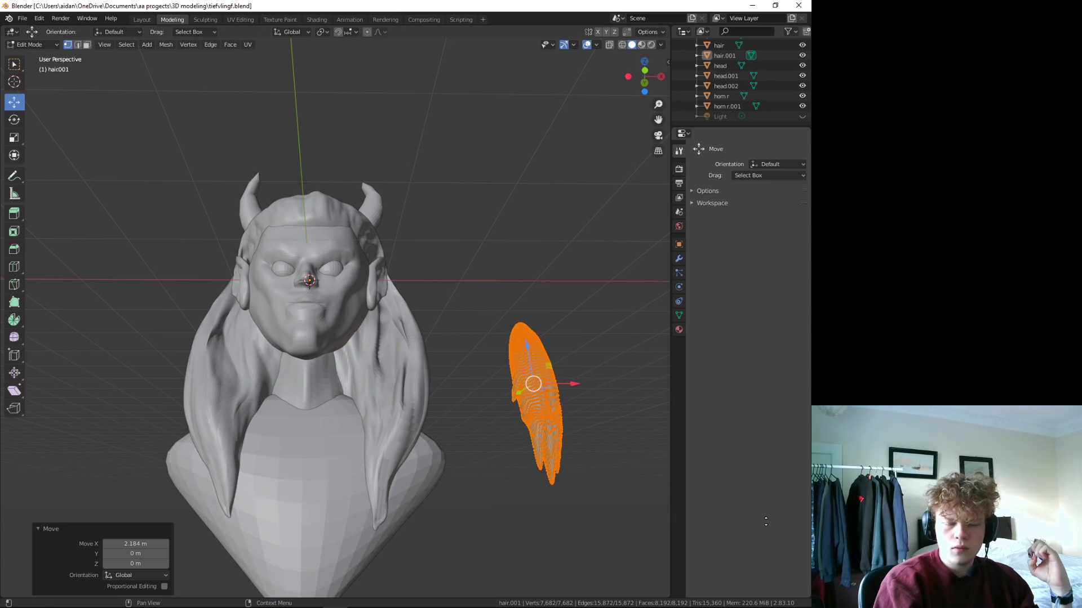
mouse_move(579, 532)
middle_mouse_down()
mouse_move(509, 531)
mouse_move(483, 442)
mouse_move(543, 494)
middle_mouse_up()
left_click(527, 471)
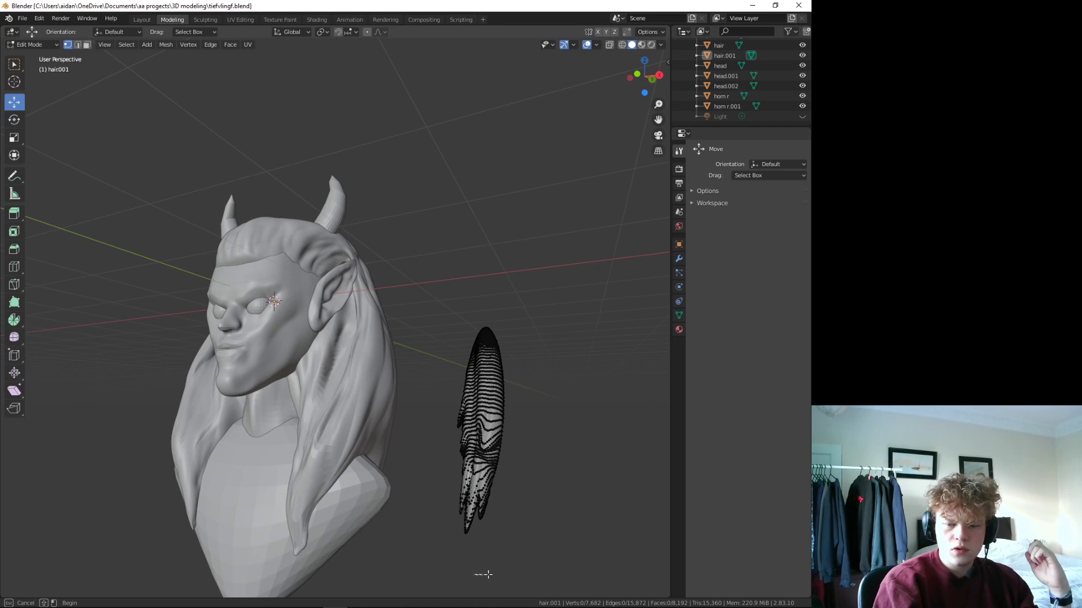
key("Escape")
key("a")
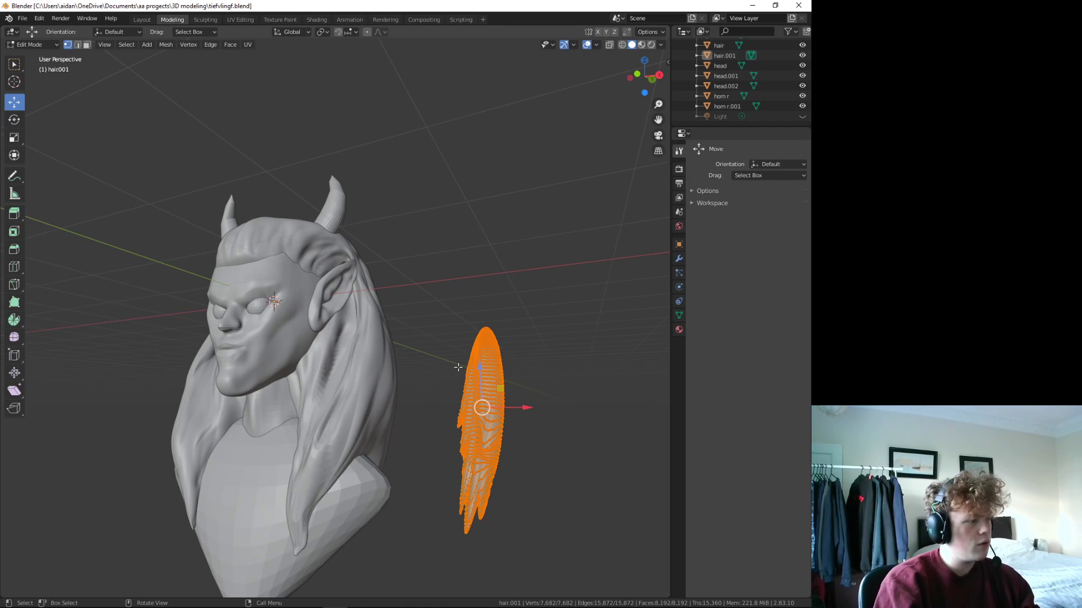
mouse_move(458, 367)
middle_mouse_down()
mouse_move(520, 400)
mouse_move(495, 411)
mouse_move(75, 142)
middle_mouse_up()
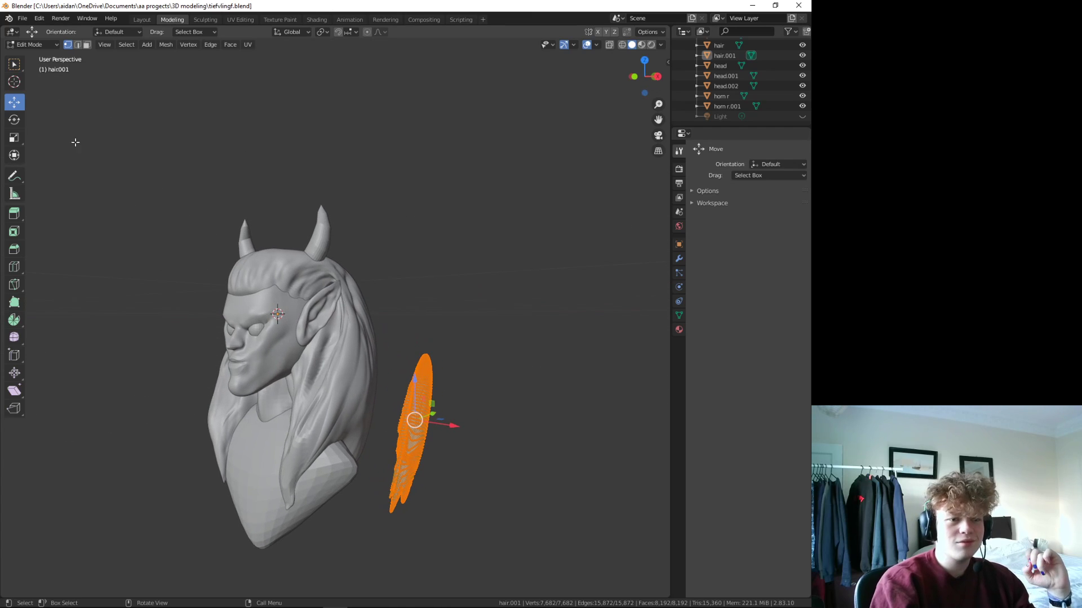
- Rotate the hair clump about -18.4° around Y
left_click(16, 121)
key("alt+a")
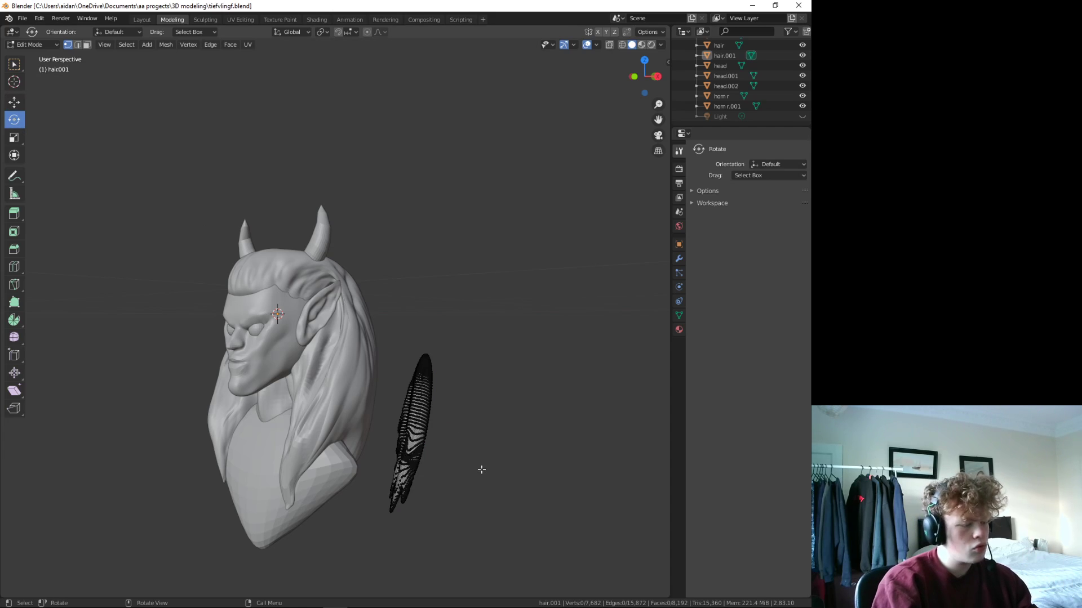
key("a")
mouse_move(464, 485)
middle_mouse_down()
mouse_move(502, 473)
mouse_move(458, 473)
mouse_move(476, 454)
mouse_move(509, 470)
mouse_move(490, 445)
middle_mouse_up()
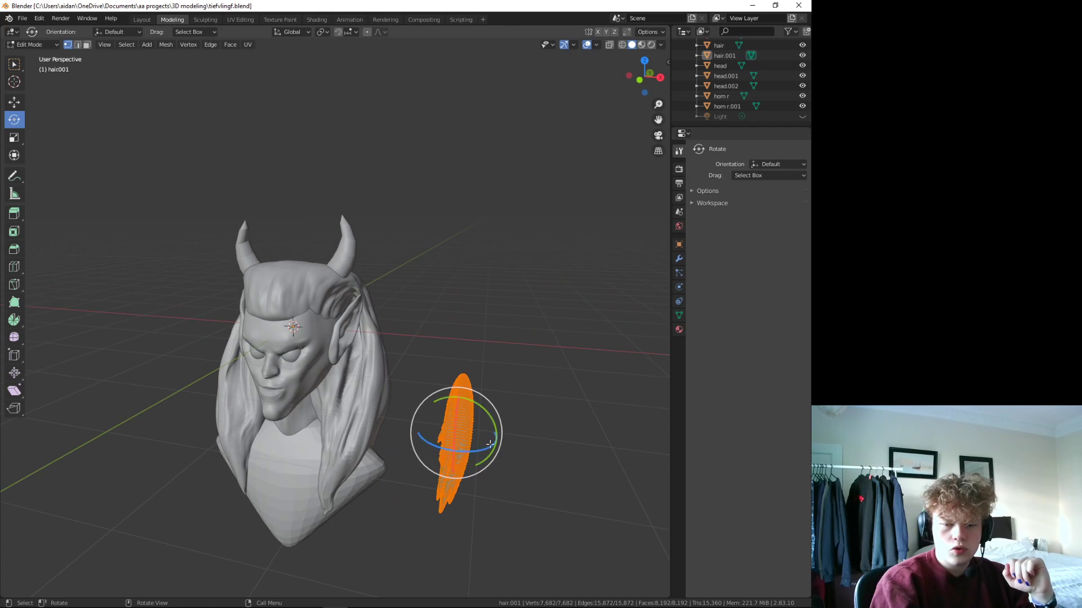
mouse_move(493, 424)
left_mouse_down()
mouse_move(478, 423)
mouse_move(480, 489)
left_mouse_up()
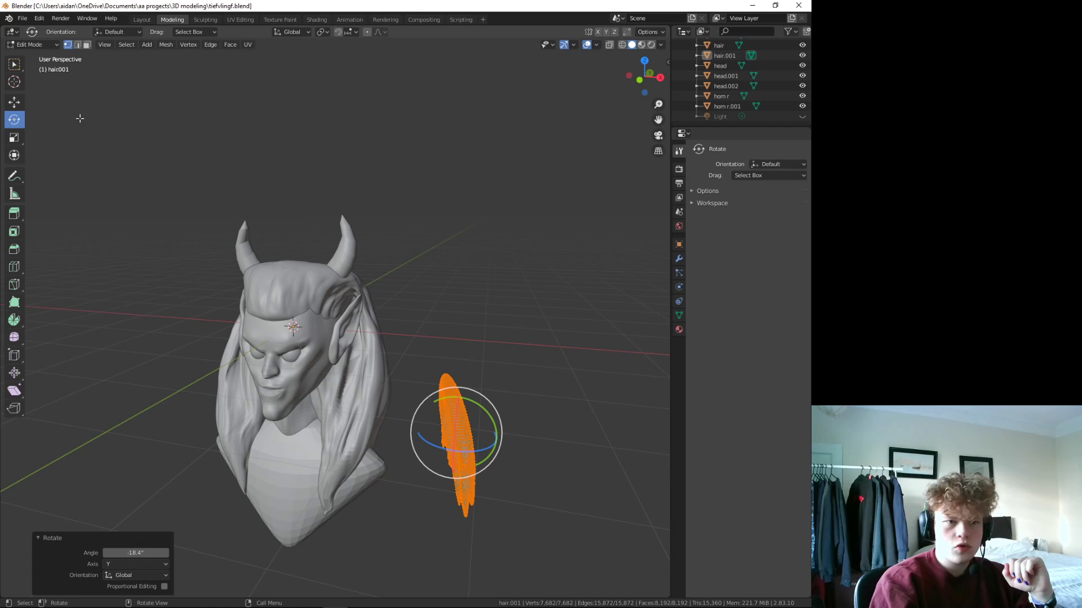
- Move the clump in X and Y onto the bust's shoulder beside the neck
left_click(16, 102)
left_click_drag(500, 436, 406, 434)
mouse_move(406, 434)
middle_mouse_down()
mouse_move(442, 452)
mouse_move(394, 451)
middle_mouse_up()
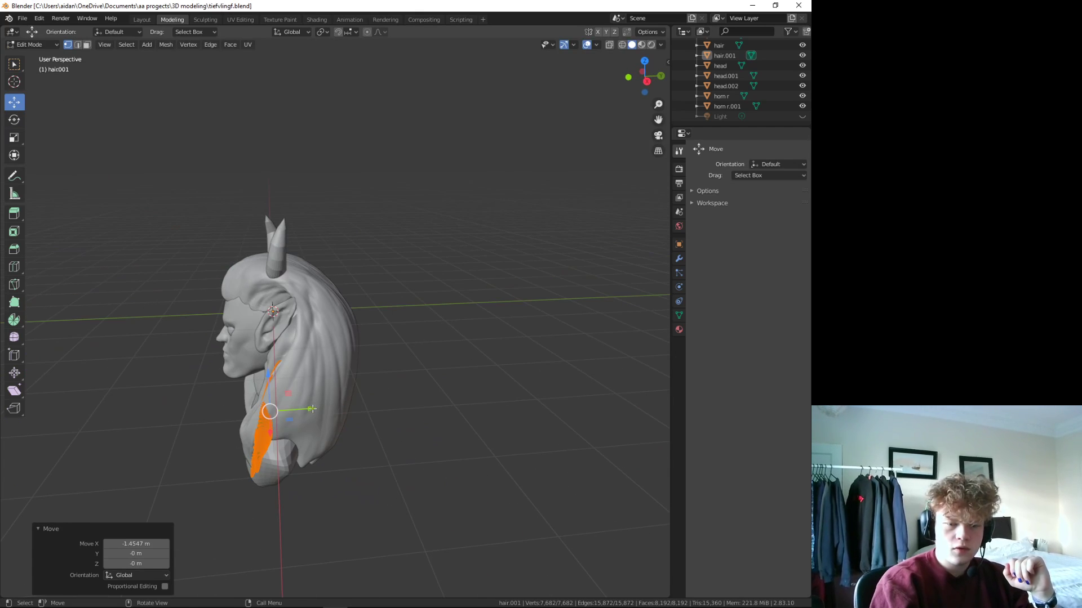
left_click_drag(338, 445, 382, 467)
mouse_move(382, 467)
middle_mouse_down()
mouse_move(470, 448)
mouse_move(410, 408)
middle_mouse_up()
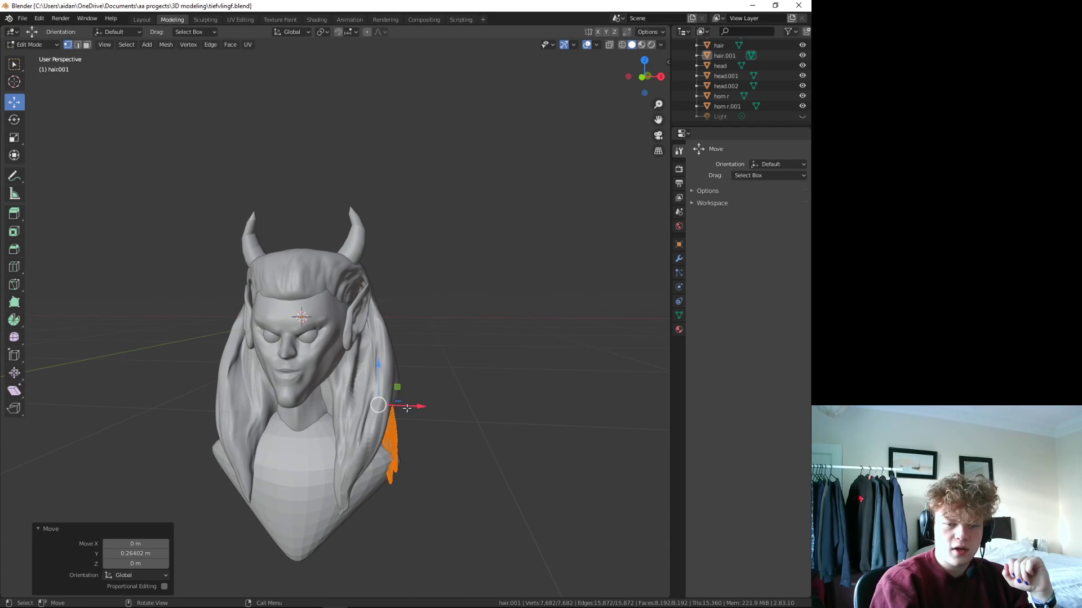
left_click_drag(411, 408, 420, 405)
scroll(389, 482, "up", 3)
mouse_move(390, 482)
middle_mouse_down()
mouse_move(531, 500)
mouse_move(519, 485)
mouse_move(479, 507)
middle_mouse_up()
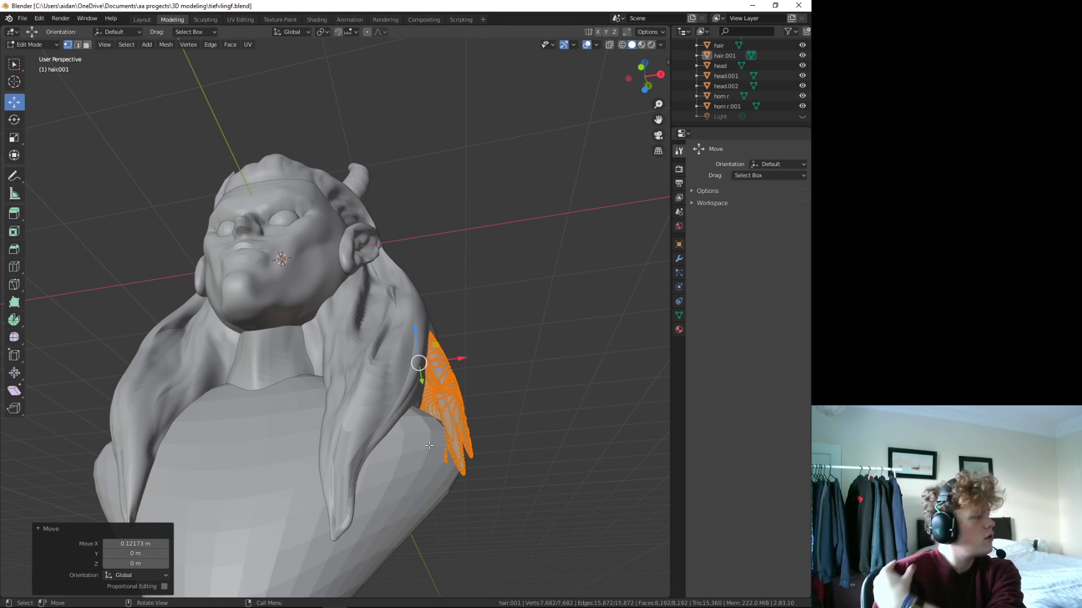
mouse_move(442, 451)
middle_mouse_down()
mouse_move(520, 479)
mouse_move(449, 454)
mouse_move(440, 461)
mouse_move(468, 463)
mouse_move(526, 514)
mouse_move(374, 523)
mouse_move(333, 482)
mouse_move(450, 523)
mouse_move(417, 507)
middle_mouse_up()
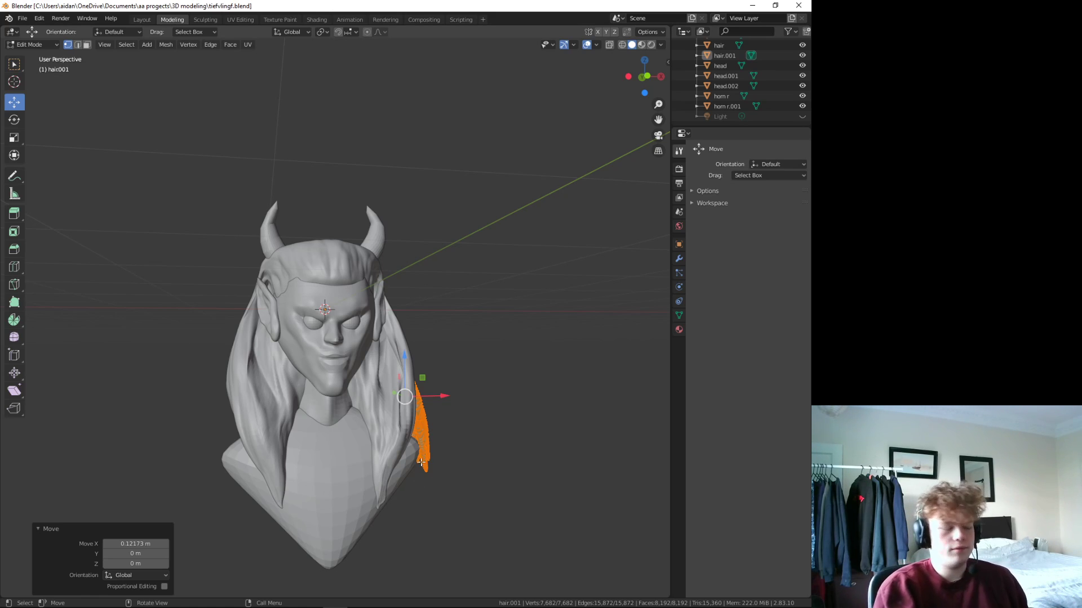
- Delete all of the hair clump's vertices and add a cylinder mesh
key("x")
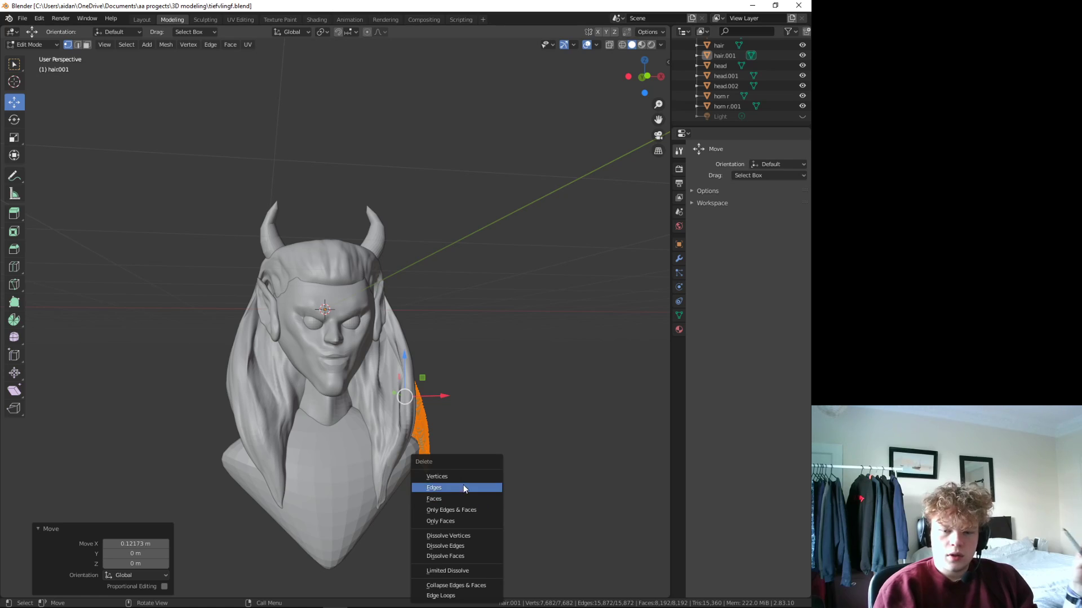
left_click(484, 478)
right_click(736, 56)
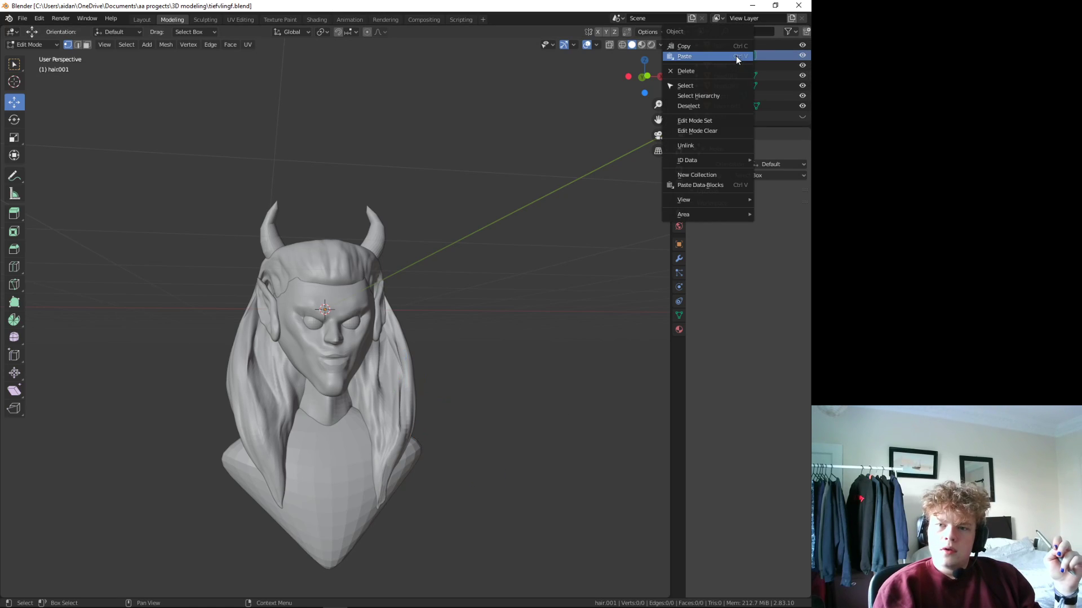
middle_click_drag(577, 269, 396, 209)
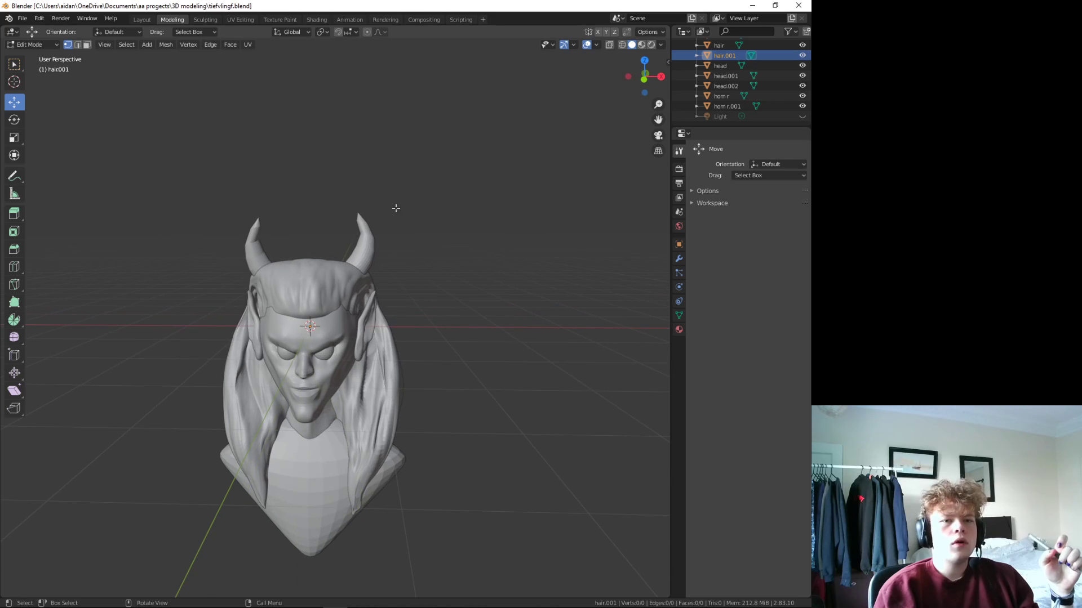
left_click(166, 45)
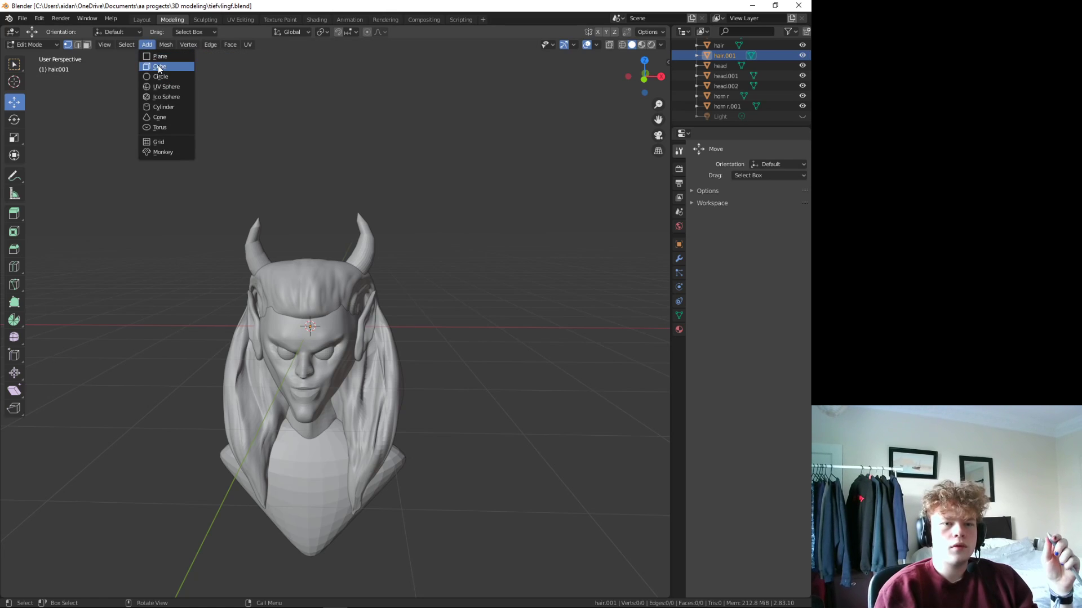
left_click(163, 107)
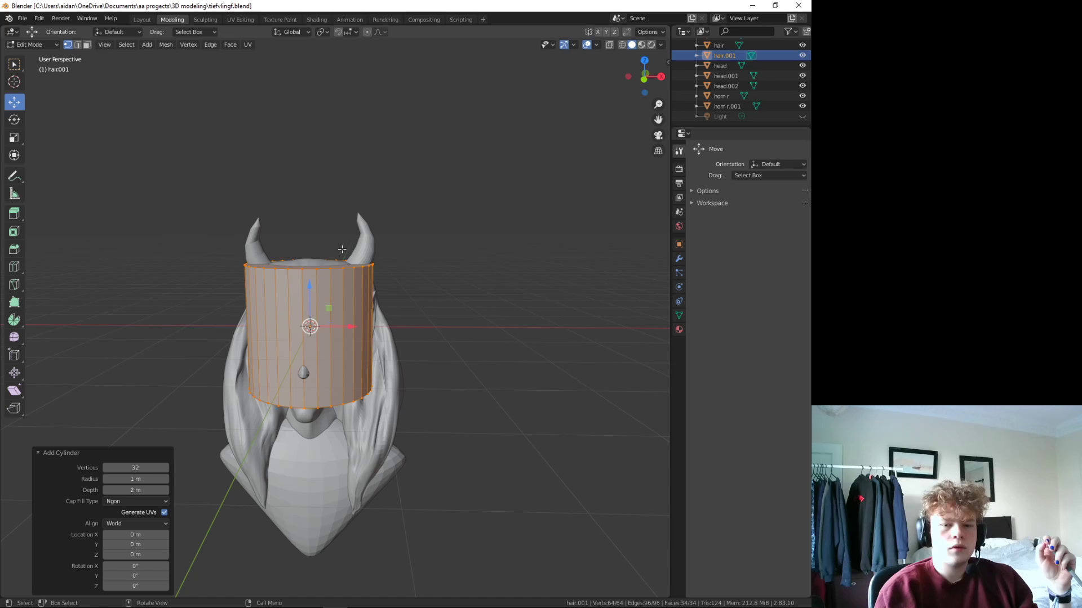
- Move the cylinder right of the bust and scale it into a slim tube (0.758)
left_click_drag(347, 326, 581, 326)
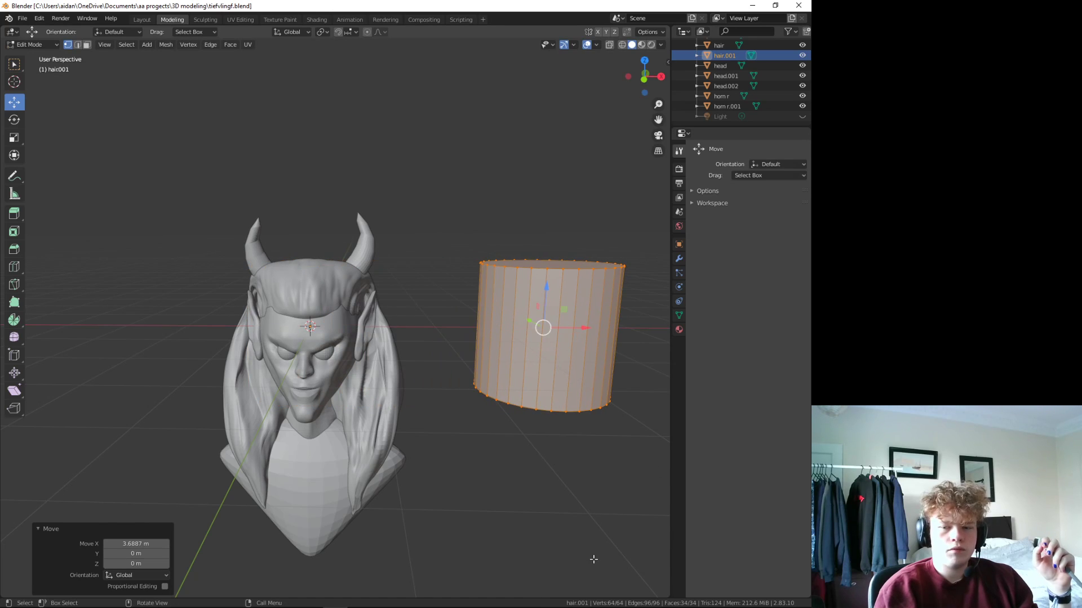
middle_click_drag(580, 326, 512, 514)
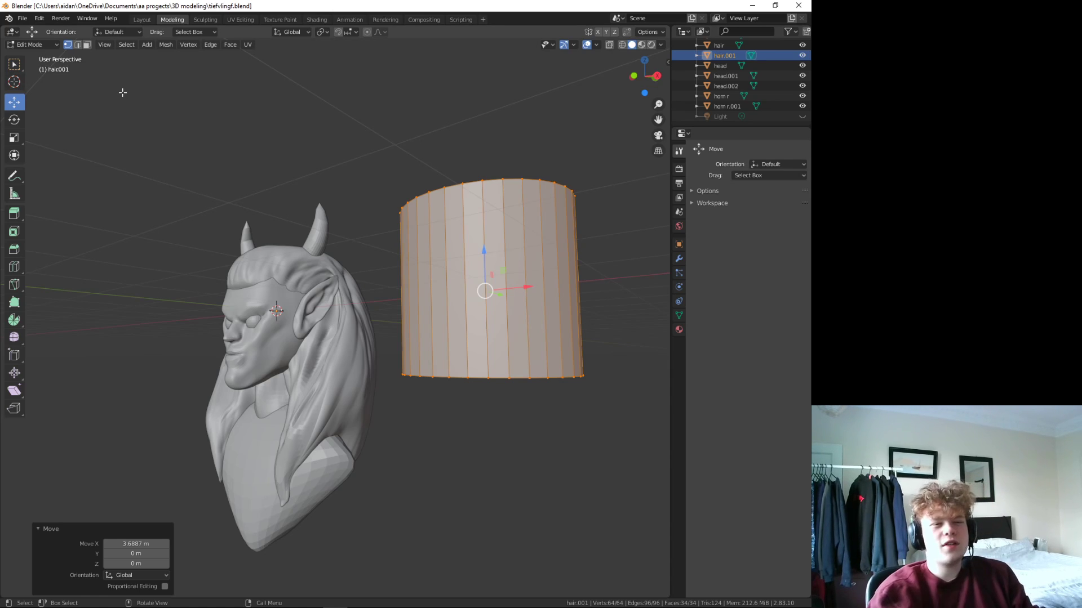
left_click(11, 136)
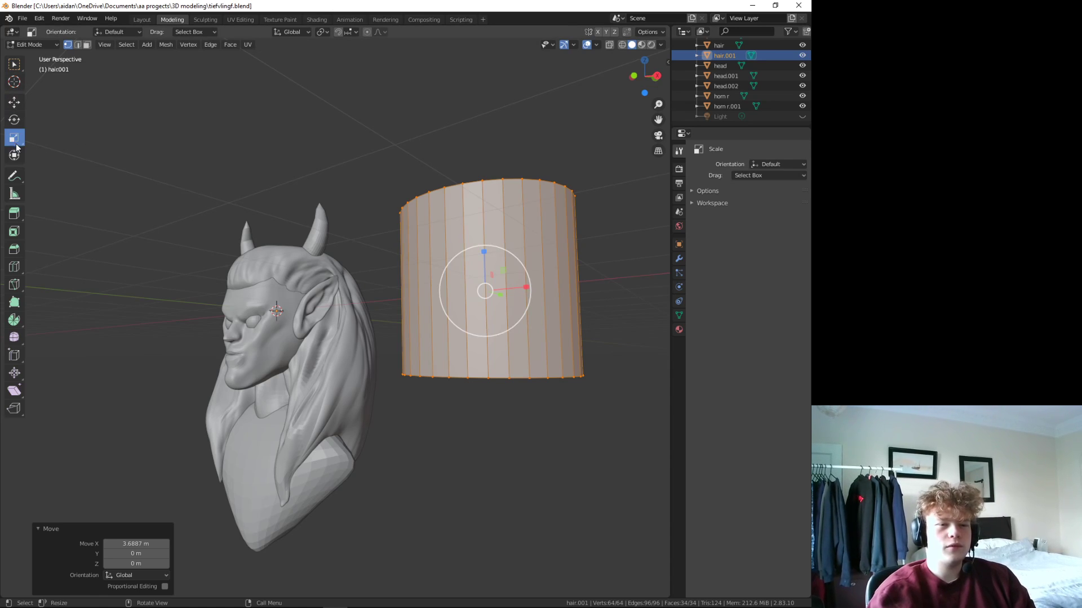
middle_click_drag(395, 236, 452, 275)
mouse_move(567, 326)
left_mouse_down()
mouse_move(525, 336)
mouse_move(540, 132)
mouse_move(538, 141)
left_mouse_up()
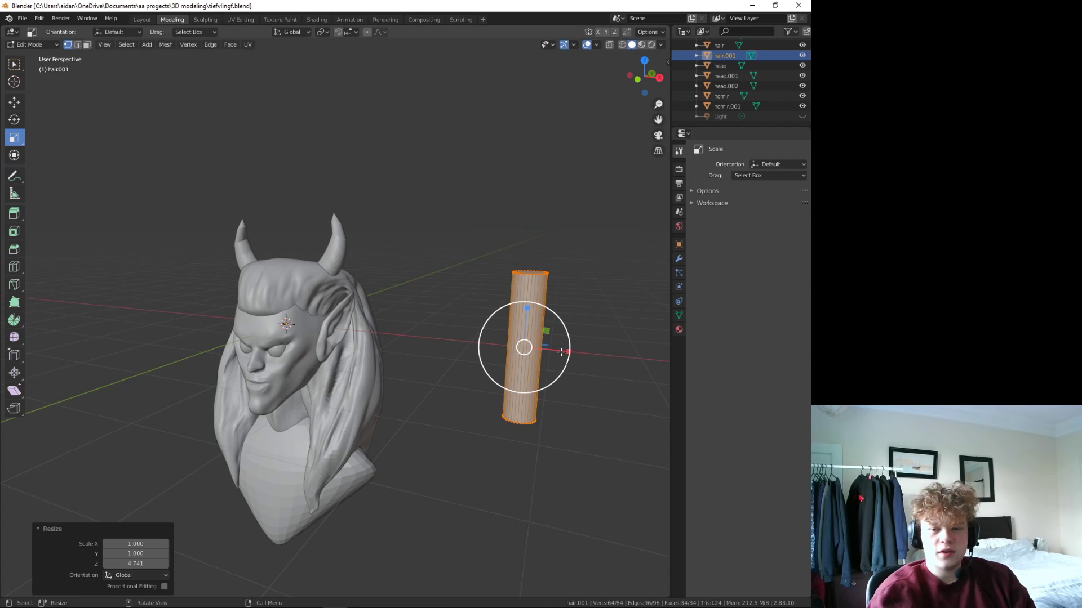
left_click_drag(568, 330, 554, 335)
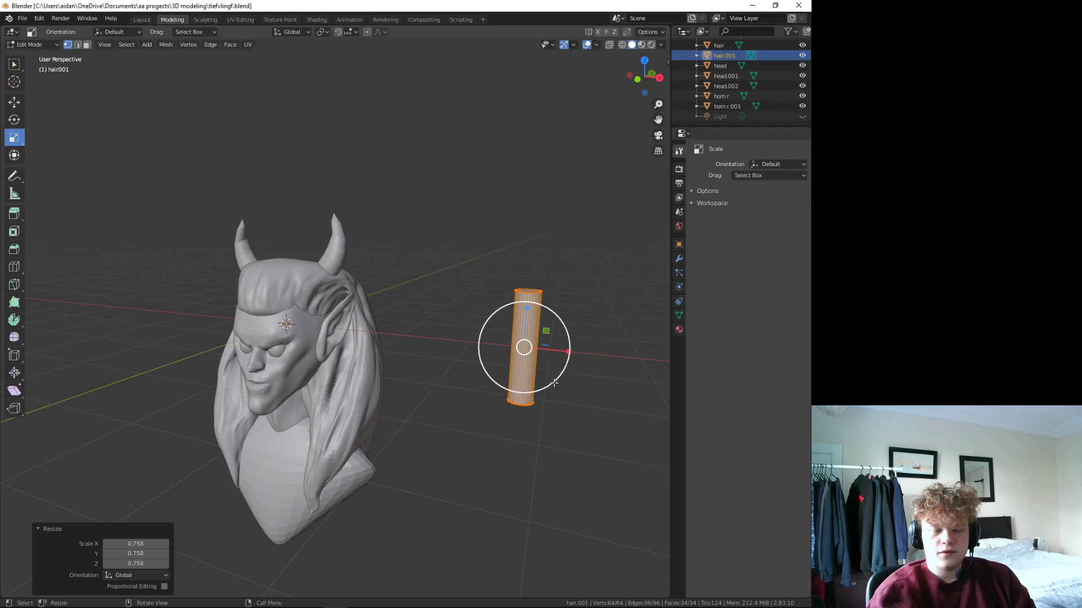
middle_click_drag(554, 335, 520, 353)
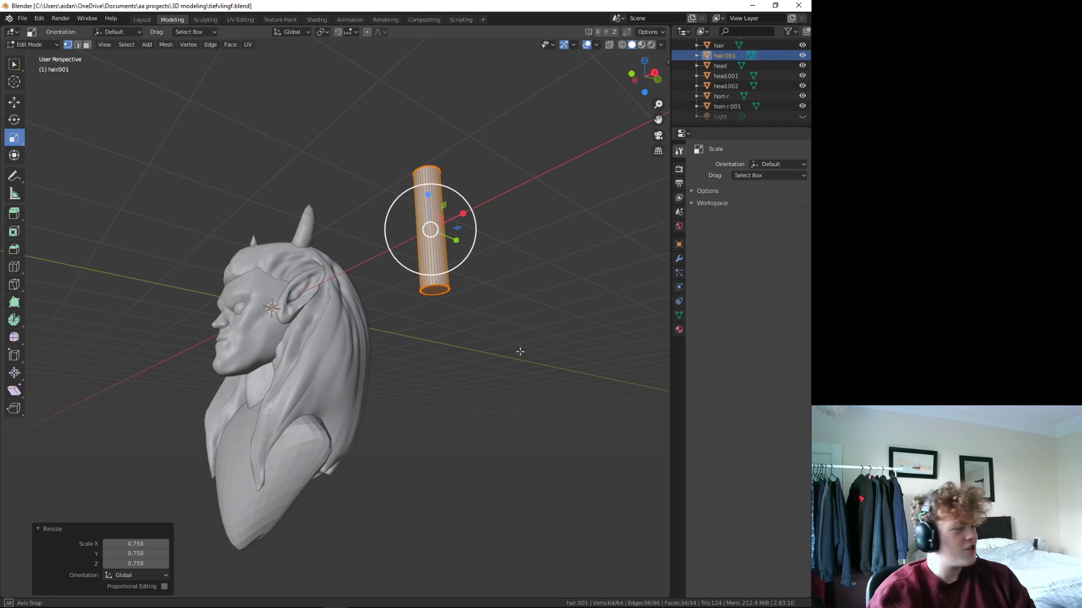
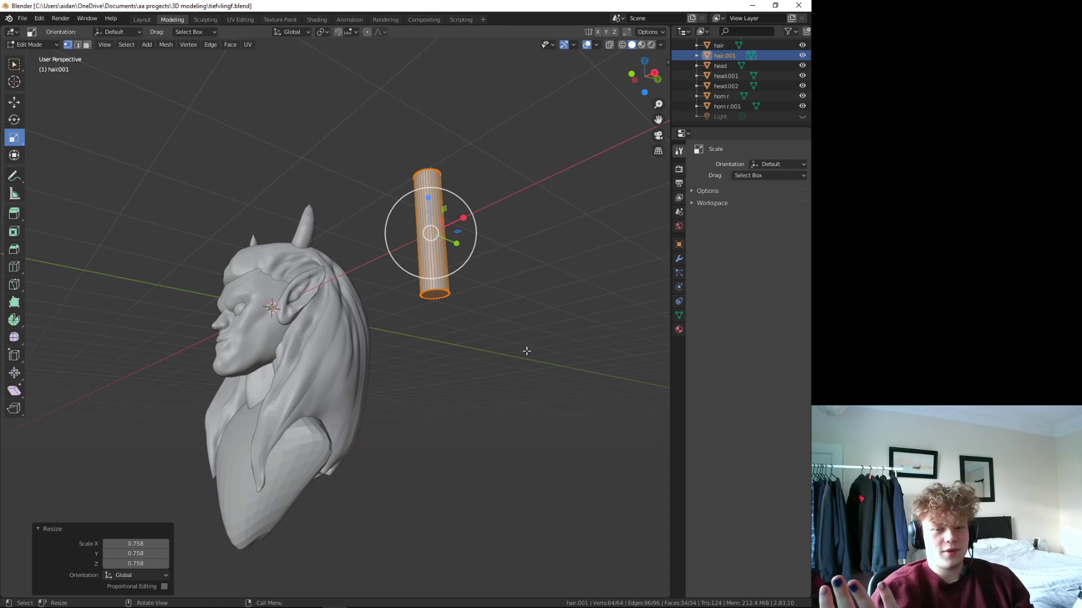
- In Sculpting, pull the hair.001 cylinder's bottom end downward with Snake Hook
scroll(526, 351, "up", 4)
middle_click_drag(459, 322, 483, 371)
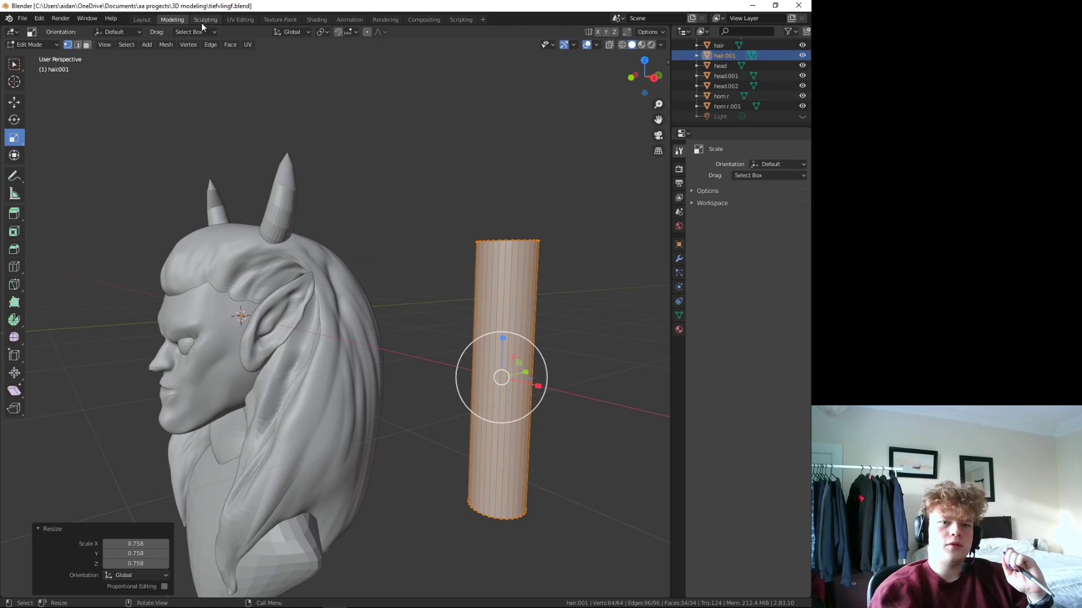
left_click(202, 20)
scroll(338, 186, "up", 5)
middle_click_drag(407, 246, 406, 117)
scroll(408, 109, "down", 3)
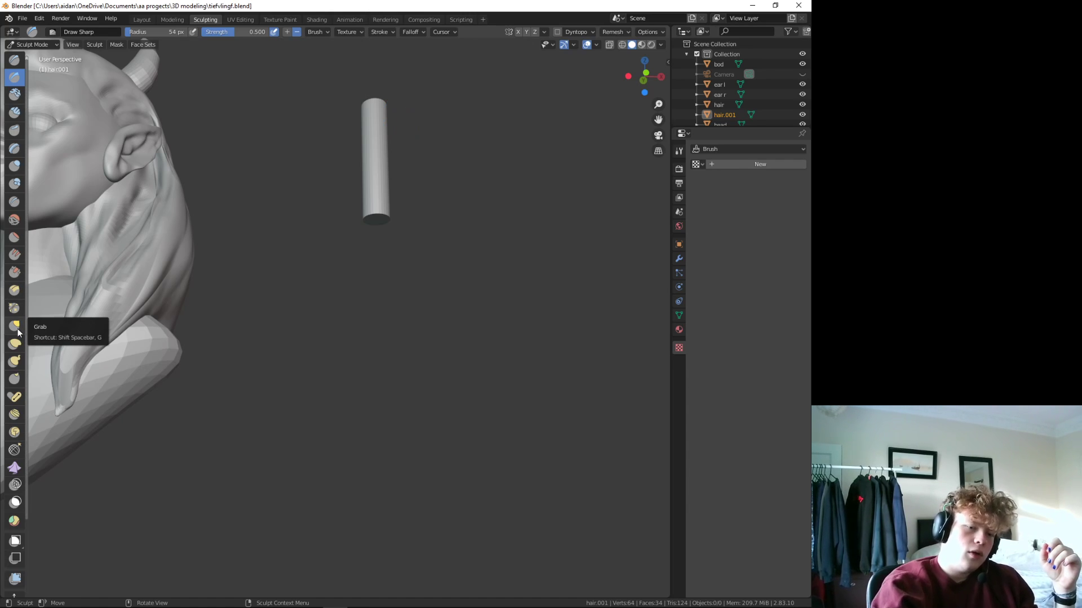
left_click(14, 364)
left_click_drag(374, 195, 378, 241)
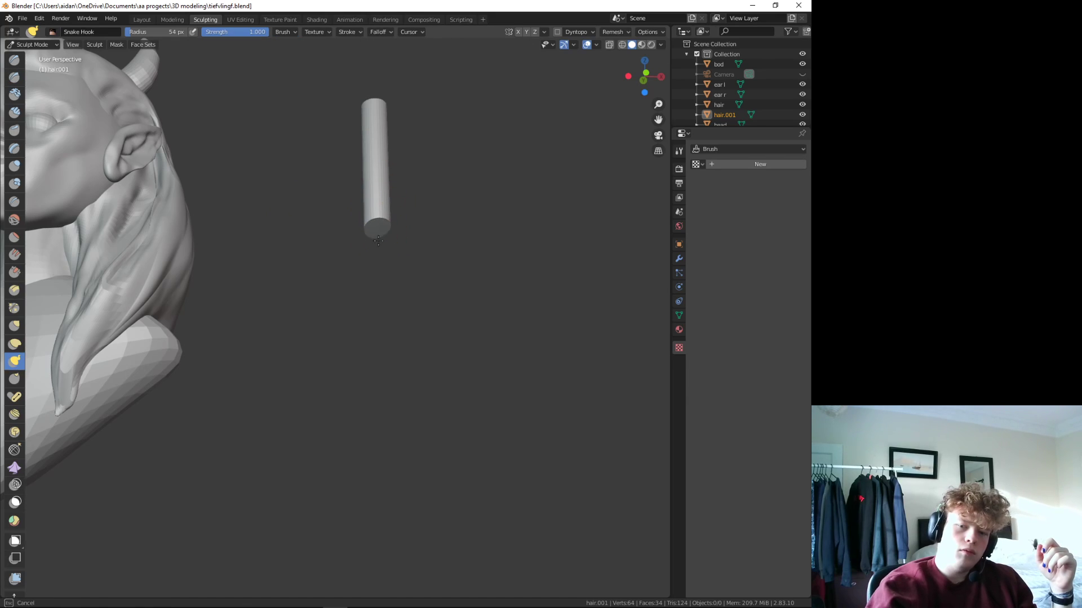
mouse_move(377, 280)
left_mouse_down()
mouse_move(385, 226)
mouse_move(360, 174)
left_mouse_up()
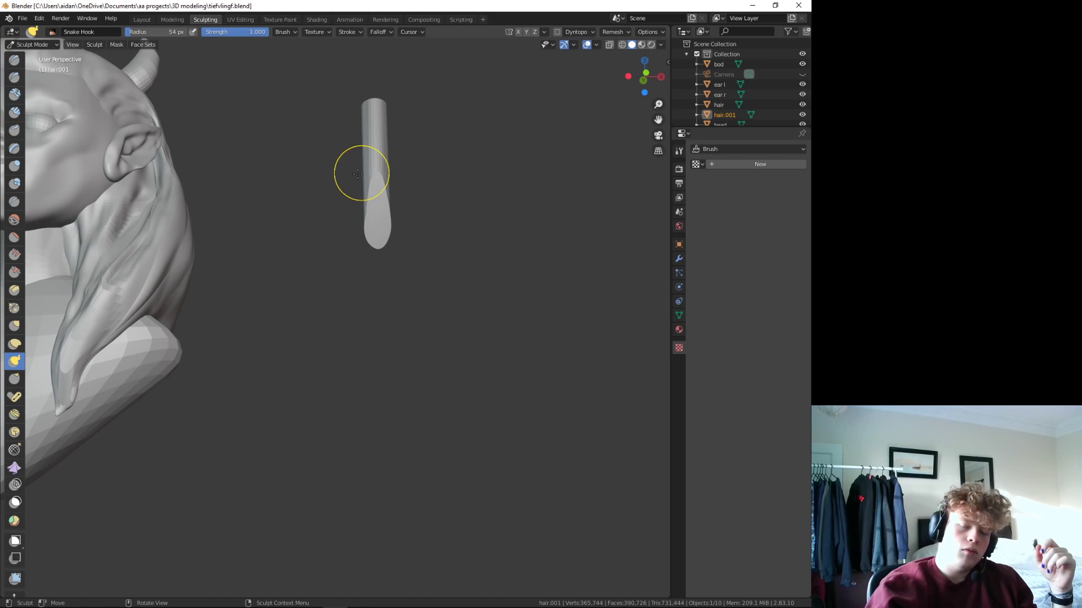
- Undo a stray spike, carve a sharp groove with Draw Sharp, and return to Modeling
mouse_move(357, 174)
middle_mouse_down()
mouse_move(360, 346)
mouse_move(332, 416)
middle_mouse_up()
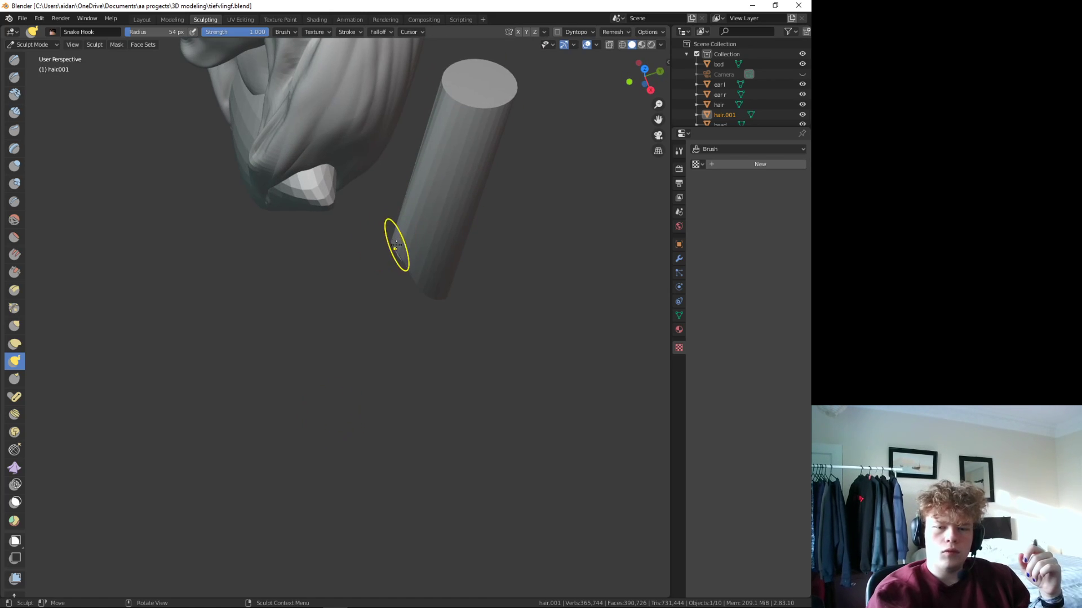
left_click_drag(396, 241, 404, 253)
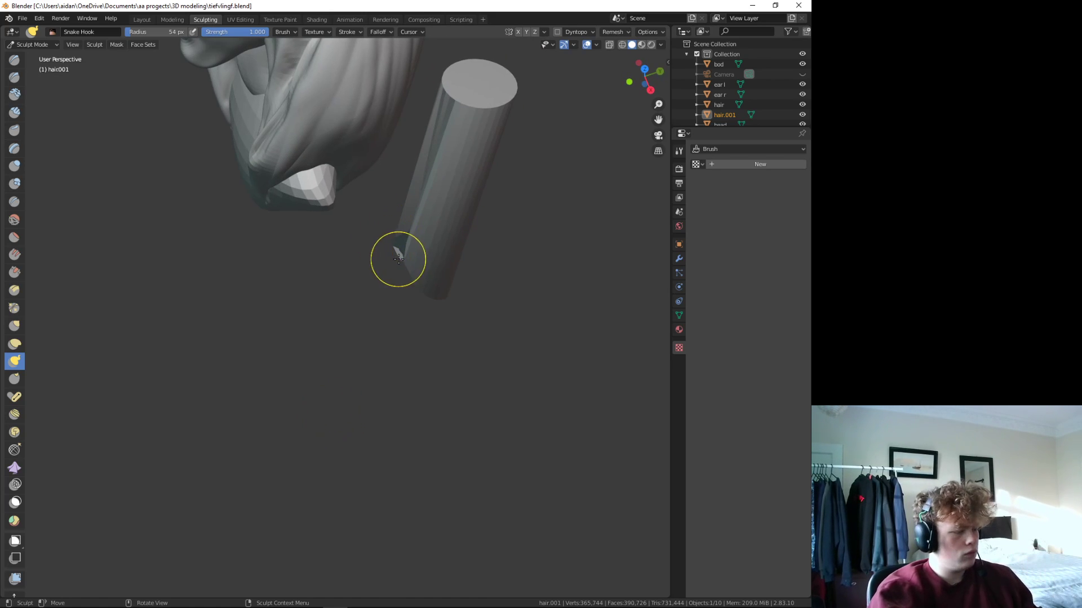
key("ctrl+z")
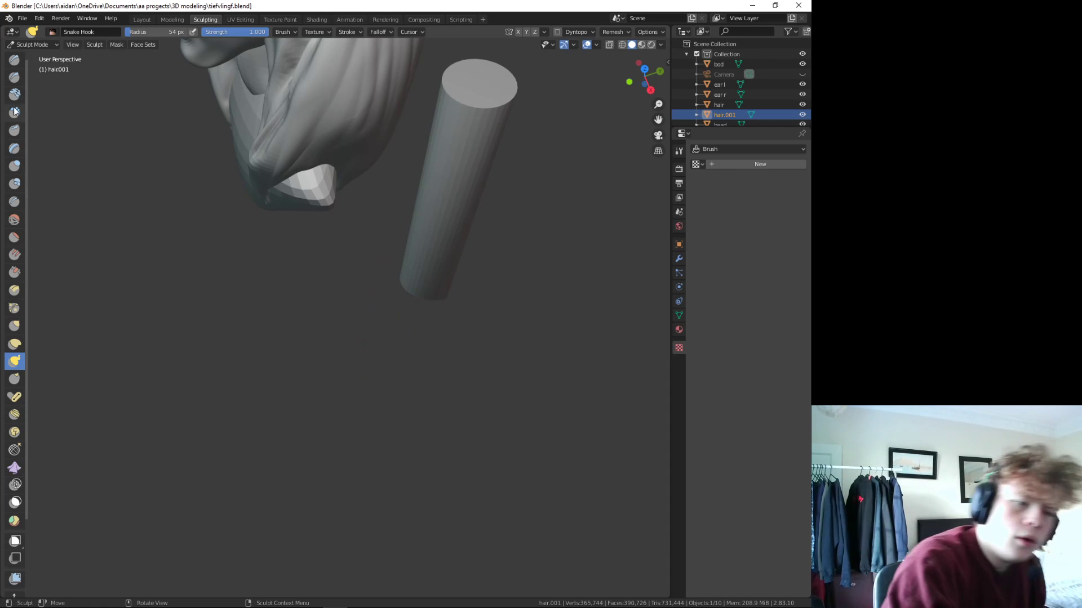
left_click(16, 78)
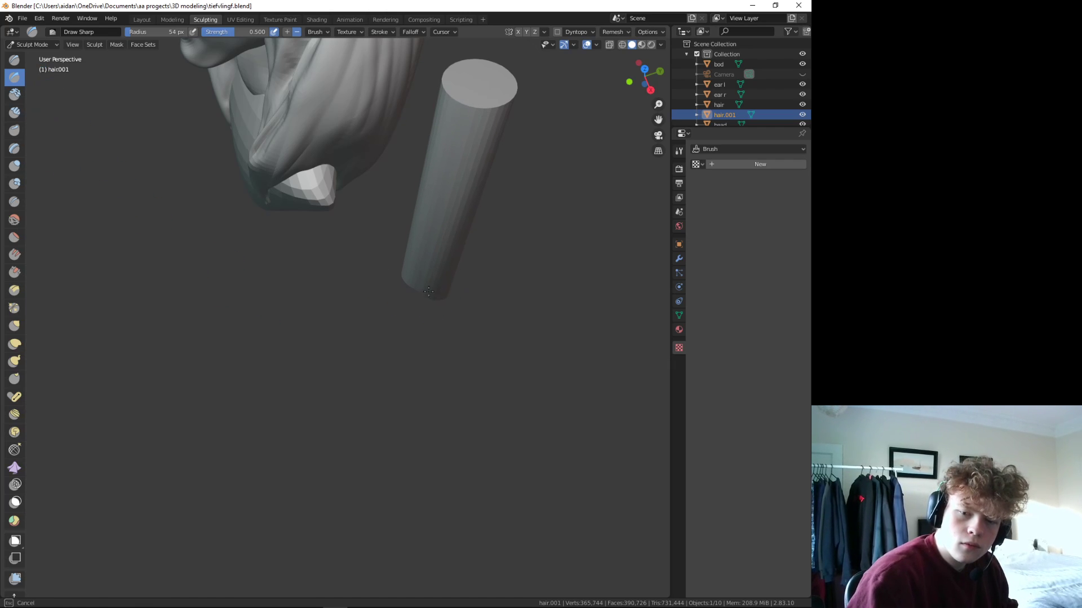
middle_click_drag(370, 357, 423, 353)
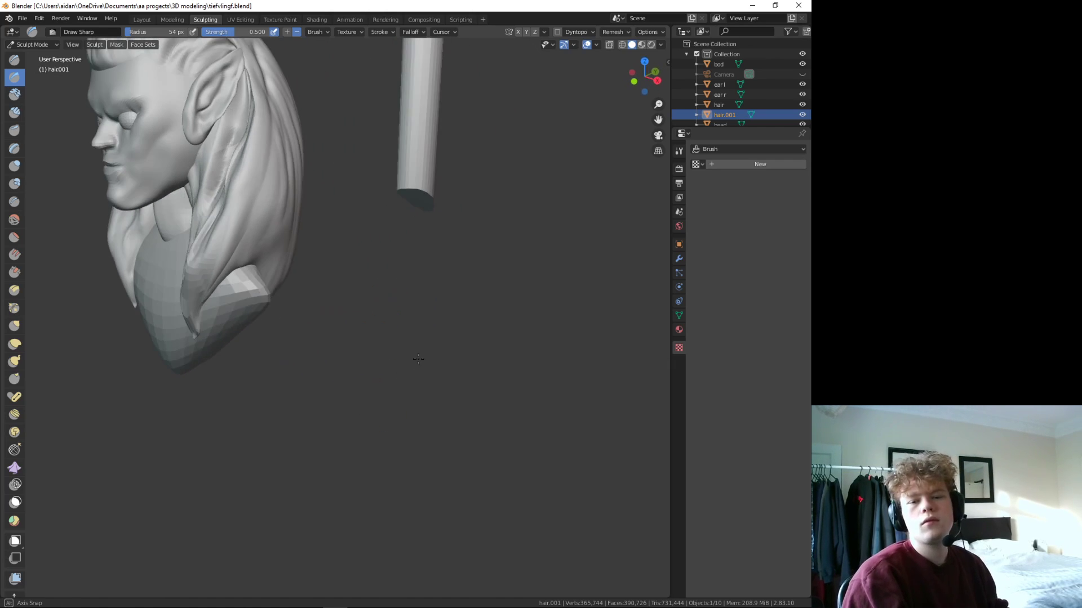
mouse_move(419, 42)
left_mouse_down()
mouse_move(409, 199)
mouse_move(413, 171)
mouse_move(403, 183)
left_mouse_up()
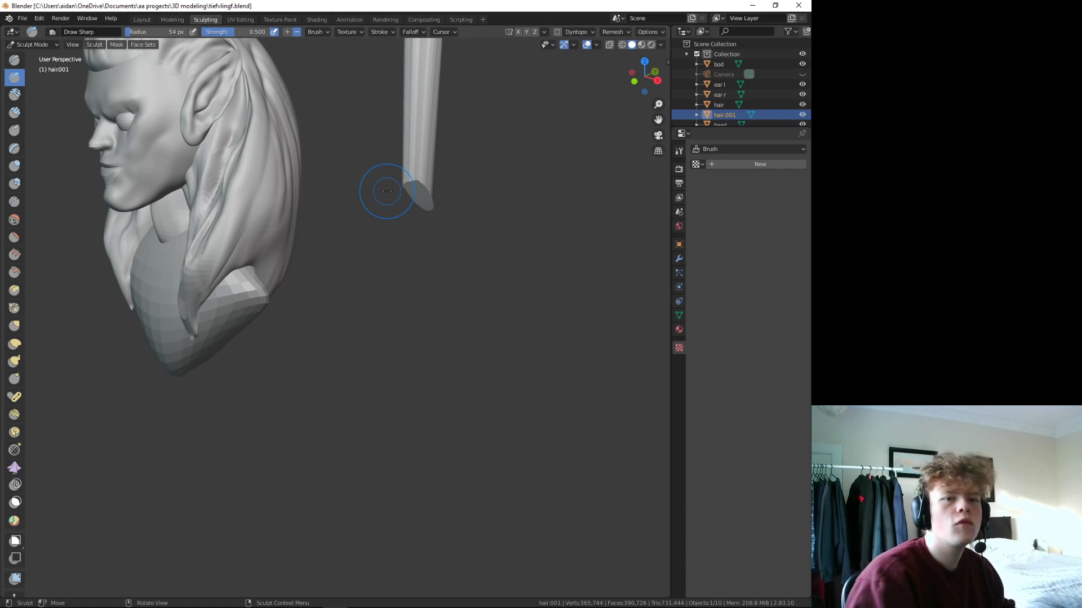
left_click(163, 20)
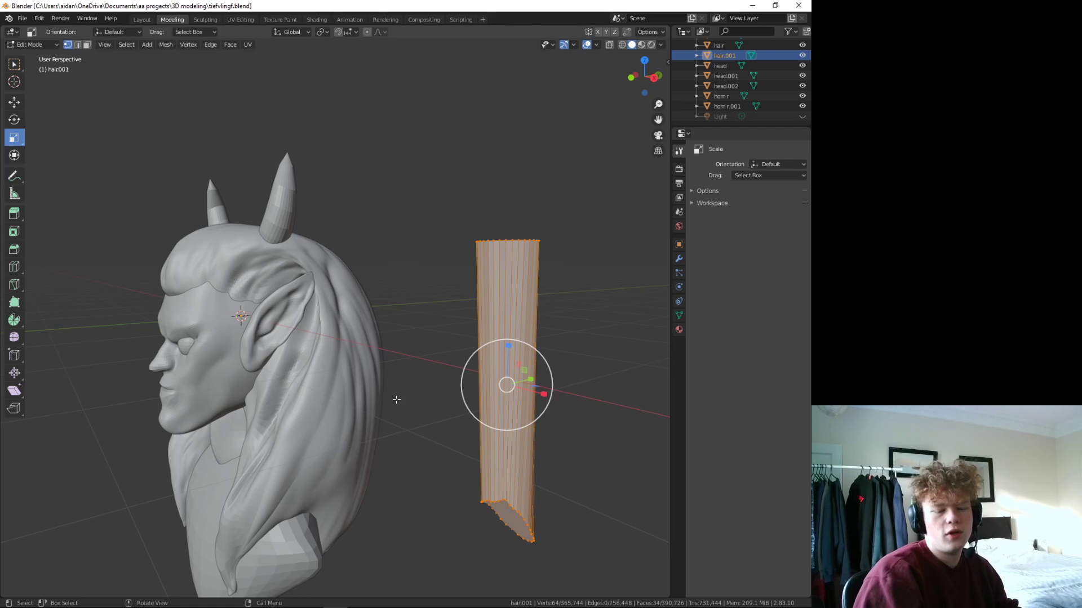
- Subdivide the strand with 20 cuts and Smoothness 0, then deselect everything
right_click(521, 313)
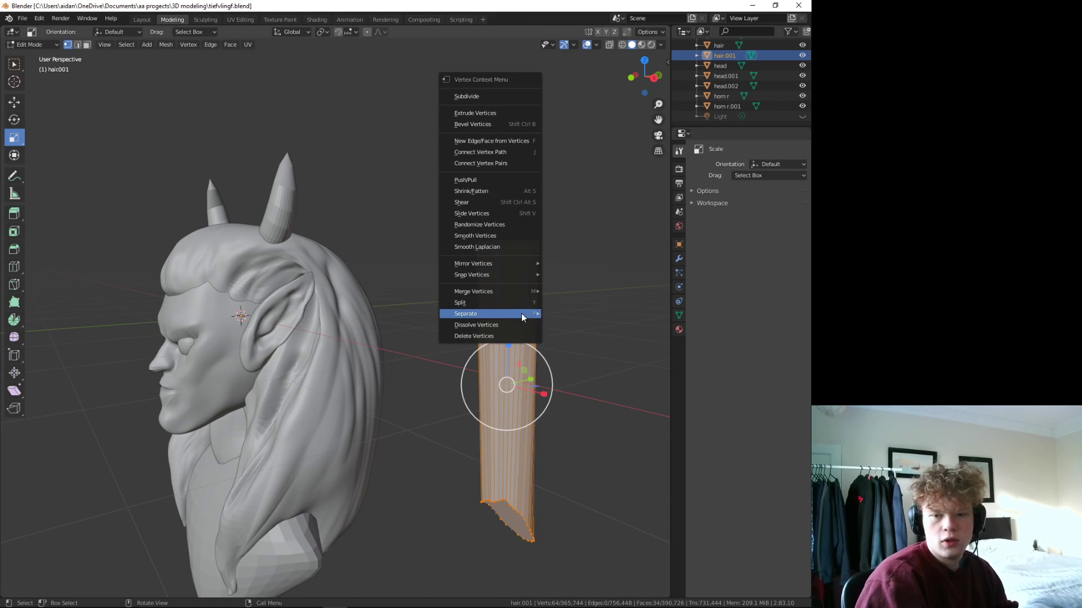
left_click(486, 91)
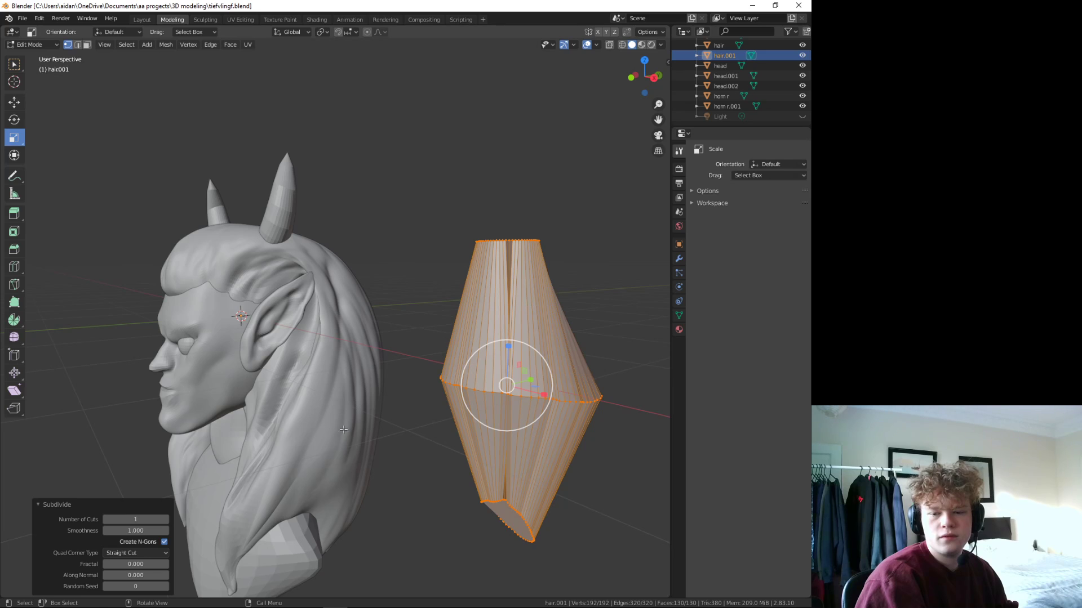
middle_click_drag(343, 429, 289, 489)
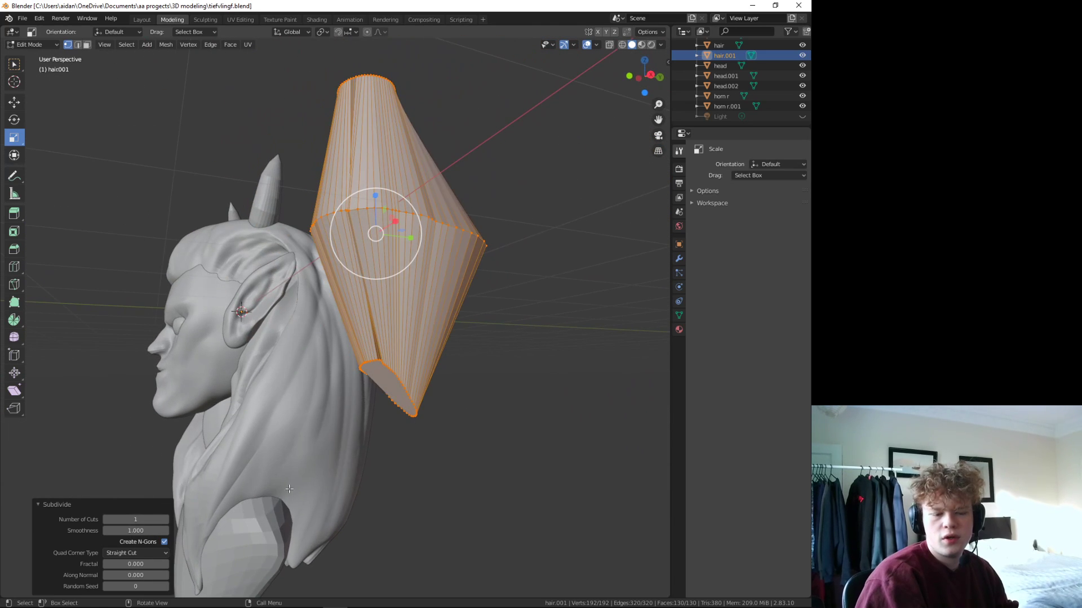
left_click_drag(152, 531, 113, 531)
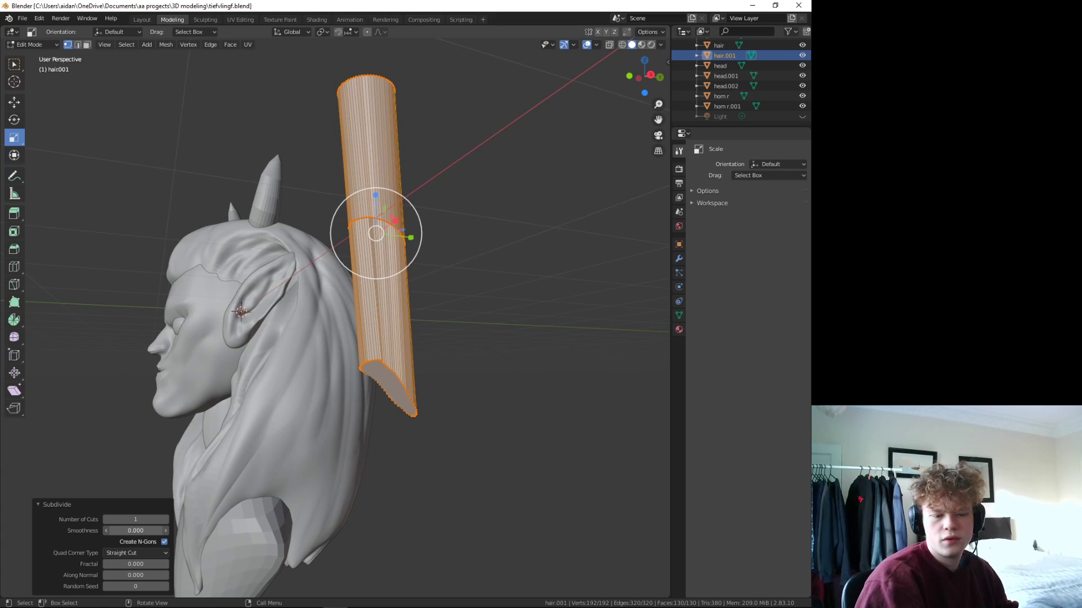
left_click(161, 520)
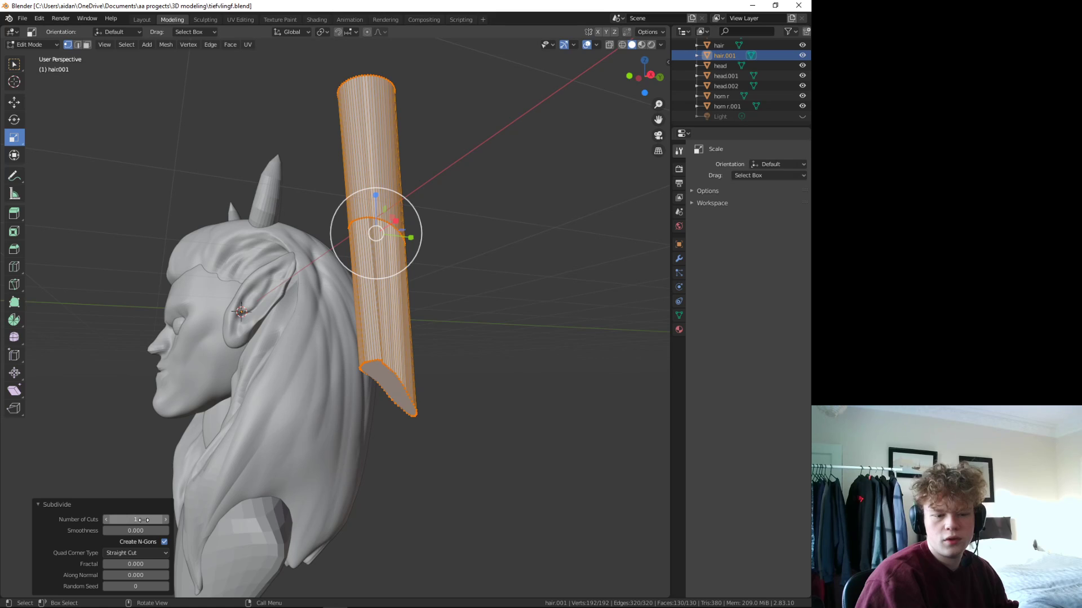
left_click_drag(141, 519, 163, 520)
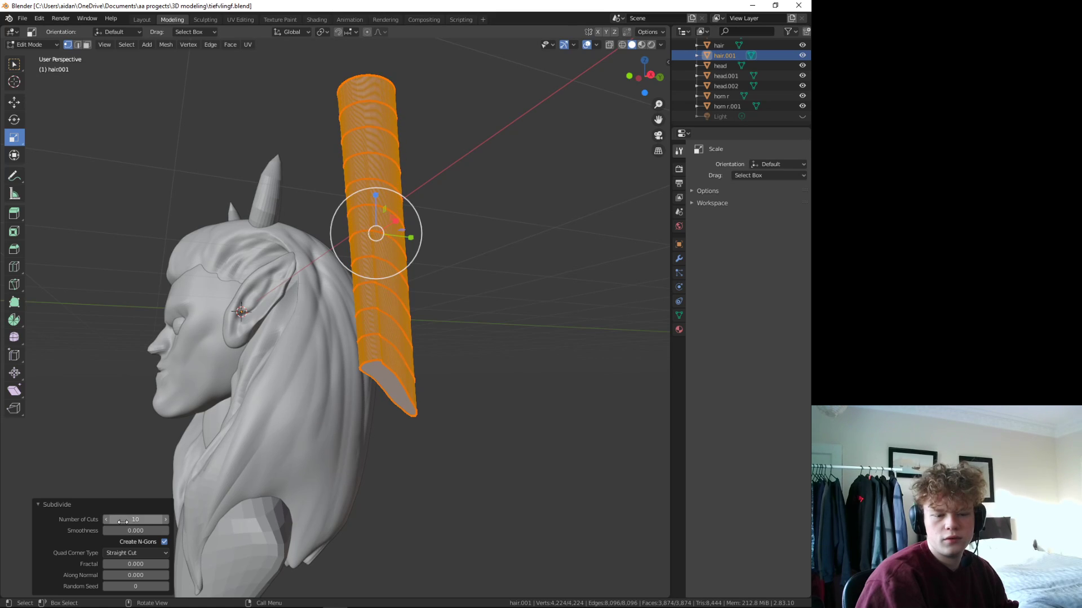
key("BackSpace")
key("BackSpace")
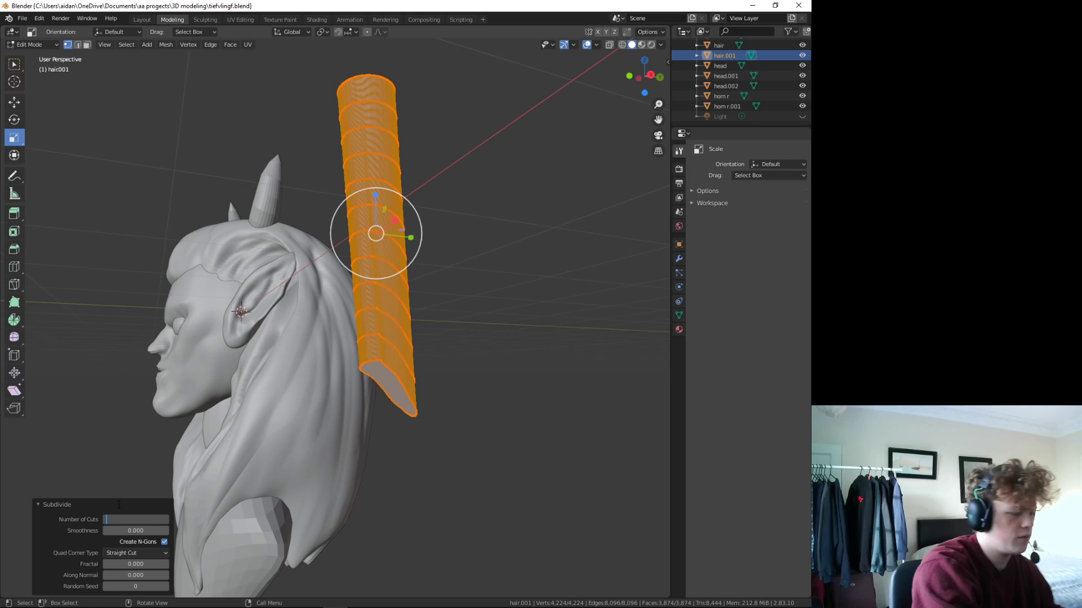
type("20")
key("Return")
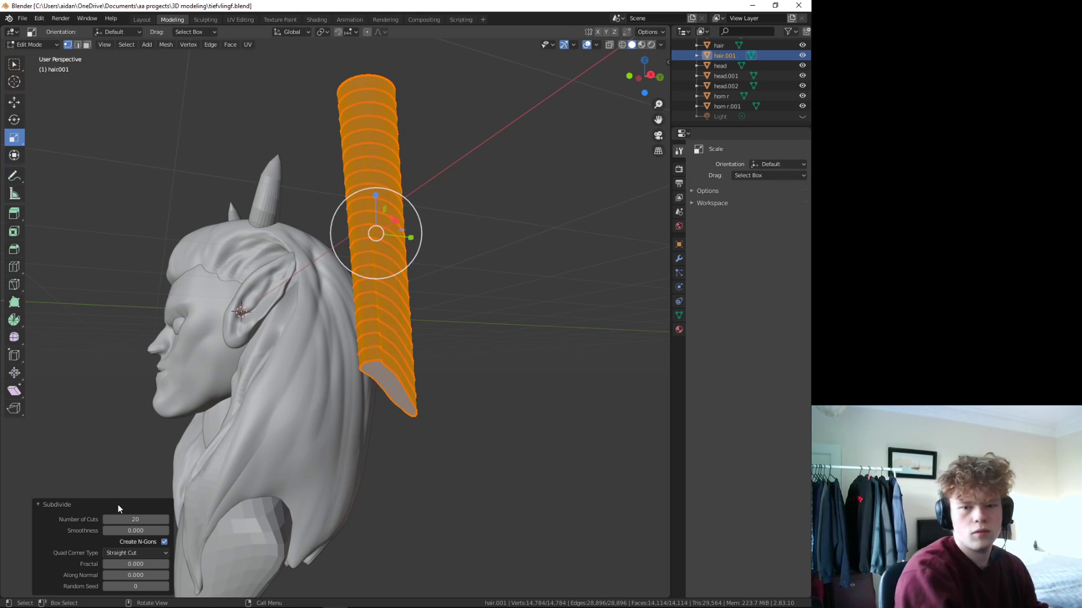
key("alt+a")
- Switch back to Sculpting with the view zoomed close on the strand beside the horns
mouse_move(393, 519)
middle_mouse_down()
mouse_move(476, 437)
mouse_move(434, 430)
mouse_move(437, 417)
mouse_move(458, 425)
mouse_move(447, 428)
middle_mouse_up()
middle_click_drag(326, 265, 361, 270)
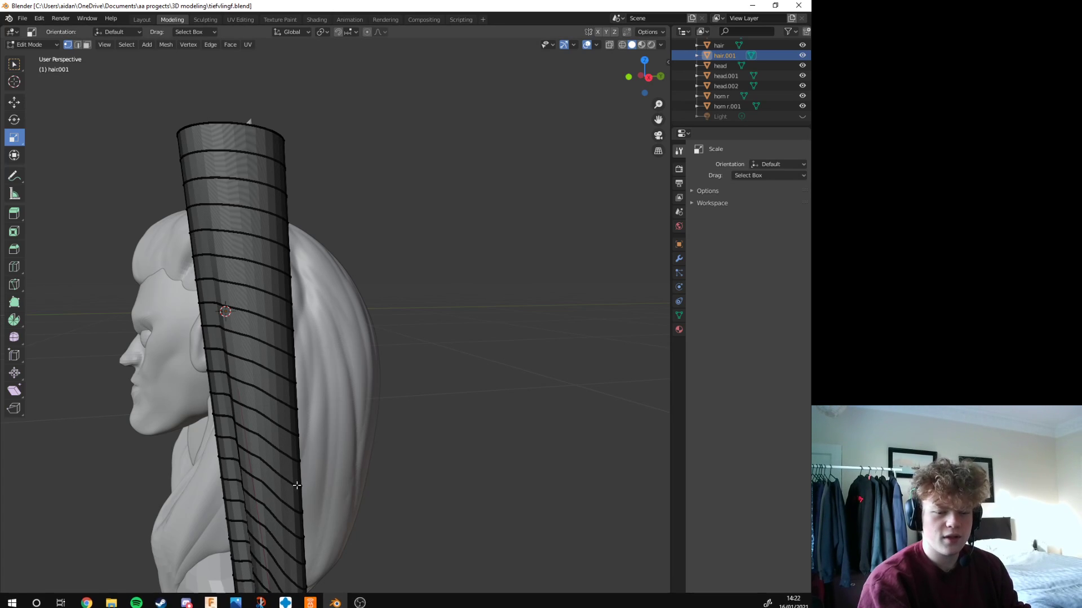
middle_click_drag(433, 291, 438, 289)
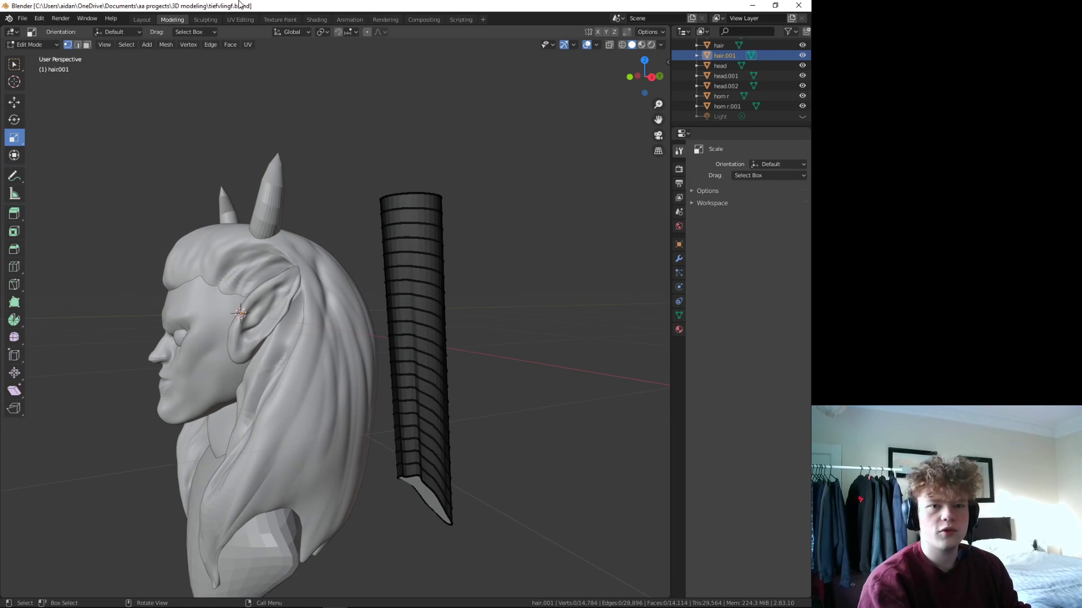
left_click(208, 19)
mouse_move(398, 194)
middle_mouse_down()
mouse_move(391, 270)
mouse_move(533, 215)
middle_mouse_up()
scroll(394, 259, "down", 5)
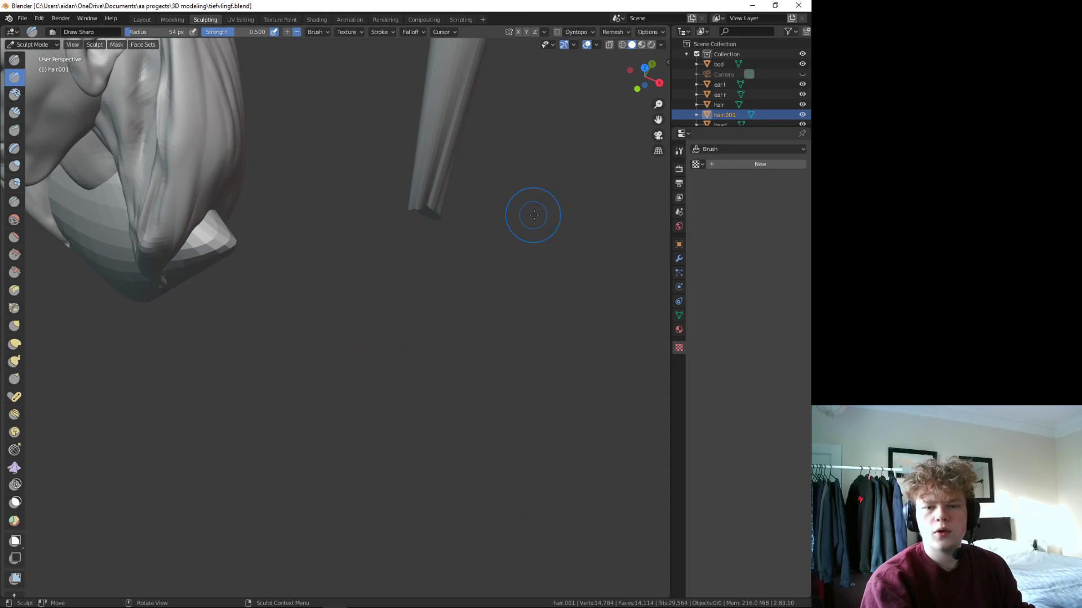
- Add dense geometry to the strand and try an Elastic Deform bend of its tip, then undo it
key("r")
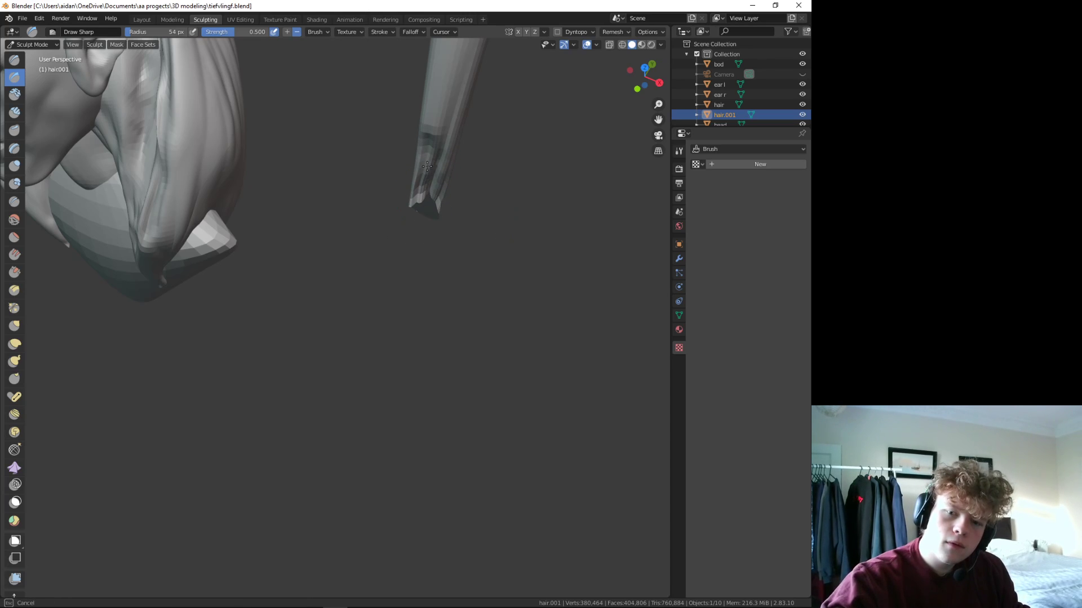
middle_click_drag(345, 299, 304, 316)
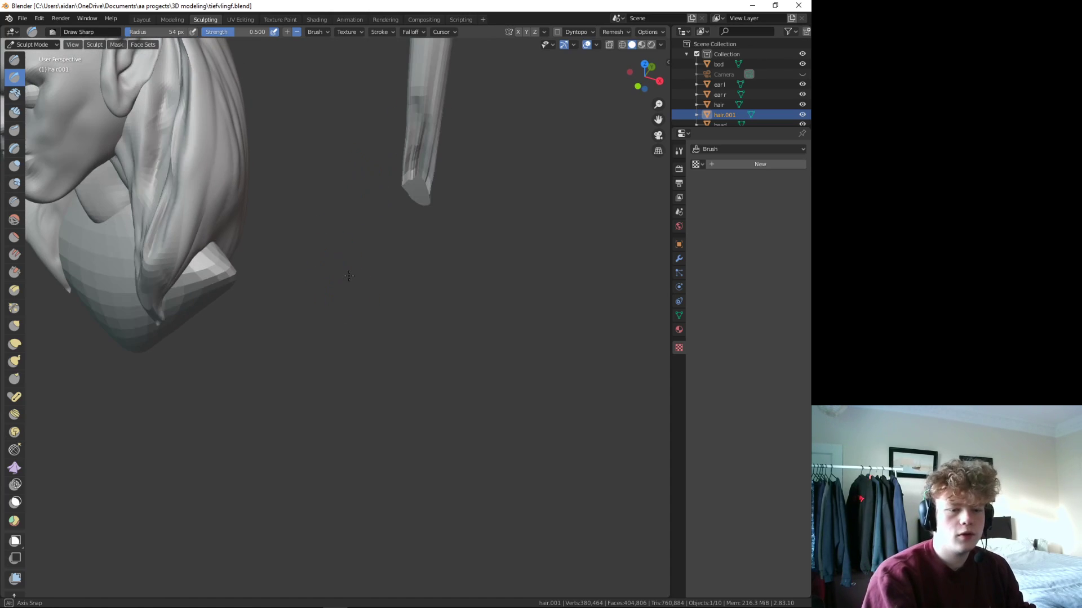
left_click(15, 343)
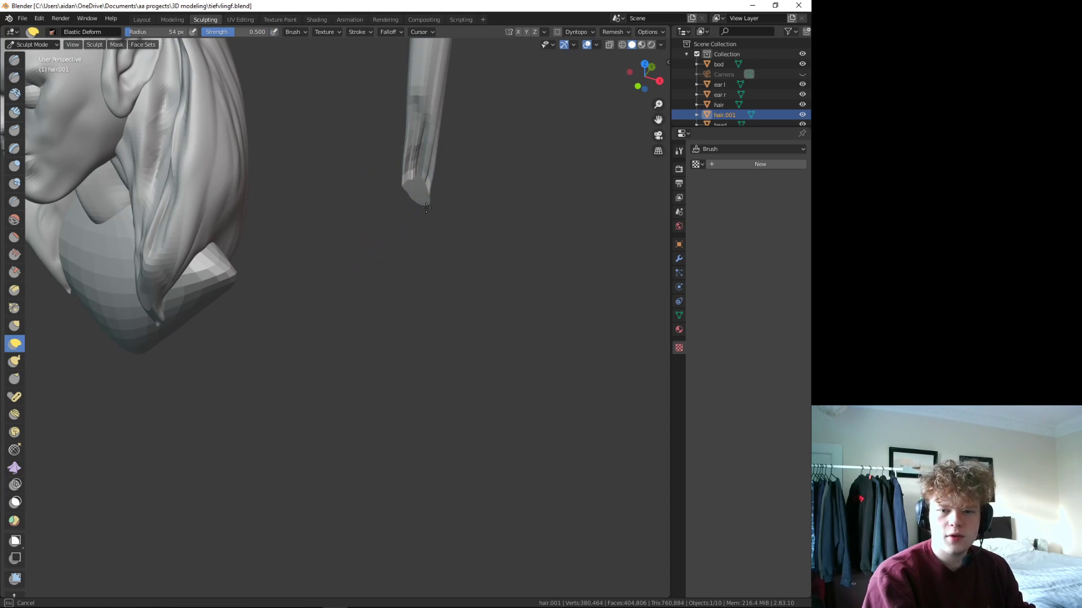
mouse_move(401, 258)
left_mouse_down()
mouse_move(63, 479)
mouse_move(266, 459)
left_mouse_up()
scroll(266, 459, "down", 4)
scroll(338, 395, "up", 5)
mouse_move(338, 395)
middle_mouse_down()
mouse_move(373, 403)
mouse_move(298, 429)
mouse_move(300, 410)
middle_mouse_up()
key("ctrl+z")
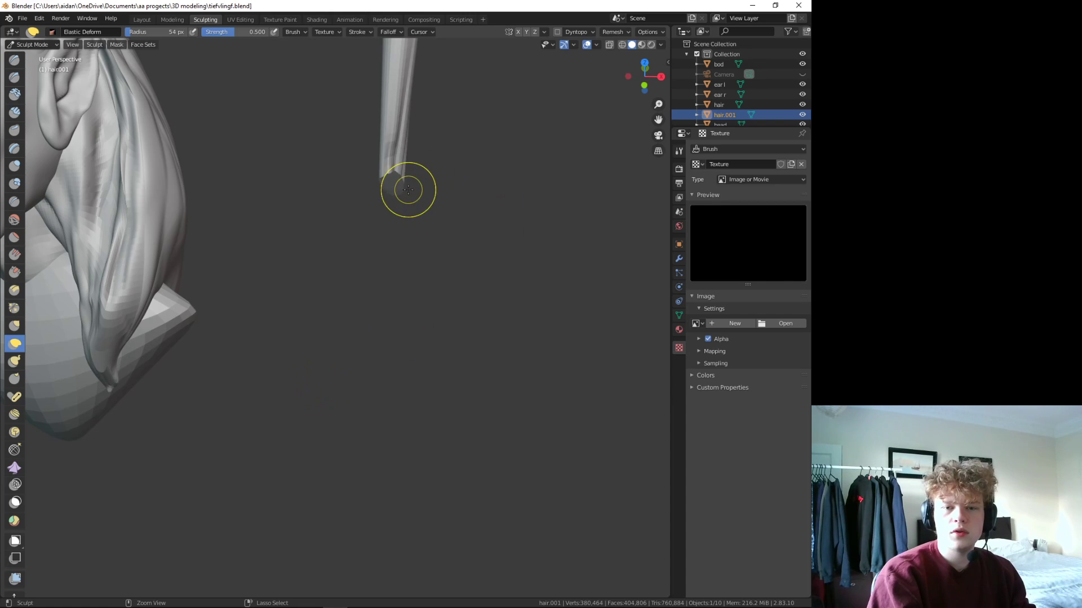
- Bend the strand's lower end into an outward curve with Elastic Deform
key("Tab")
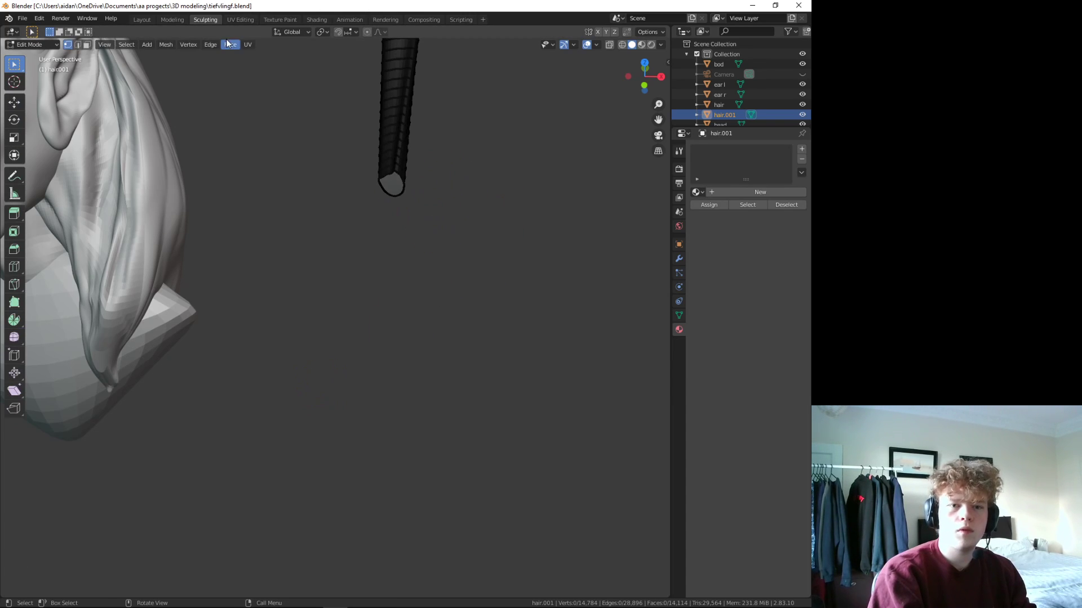
key("Tab")
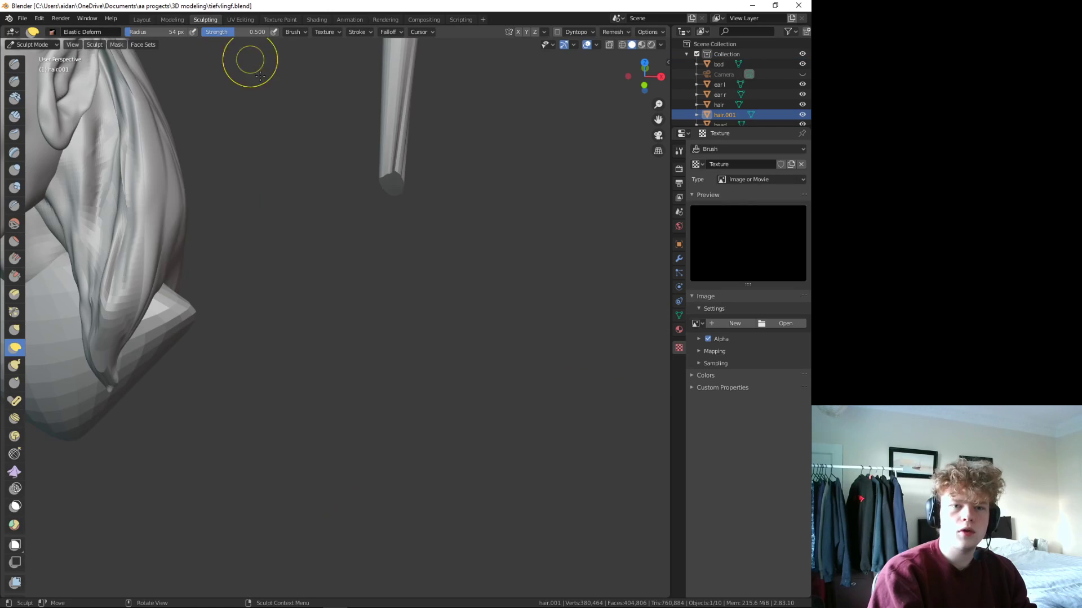
middle_click_drag(415, 193, 406, 195)
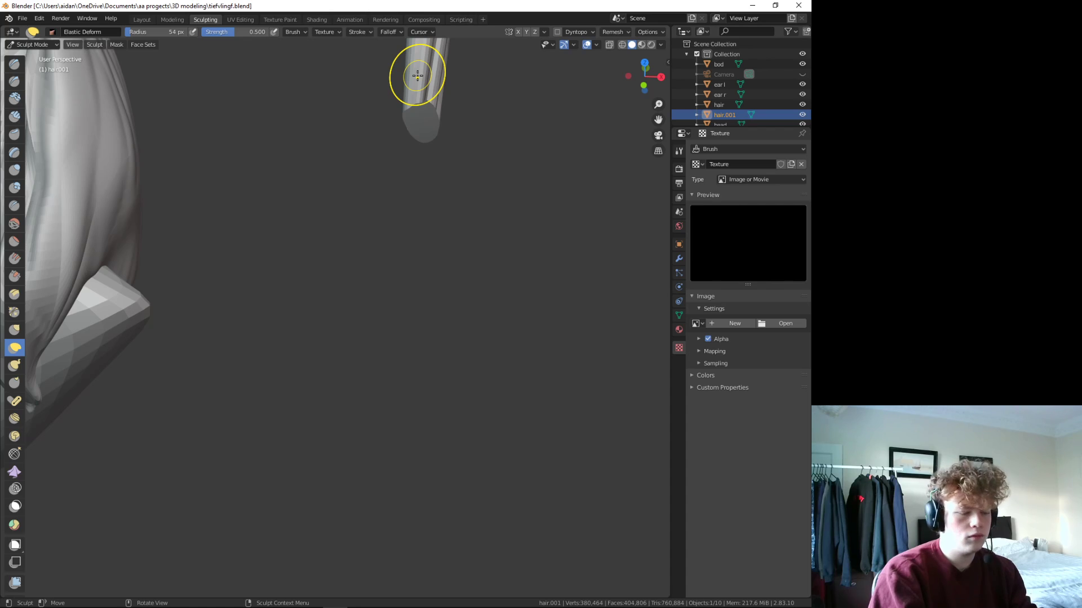
mouse_move(417, 75)
middle_mouse_down()
mouse_move(410, 180)
mouse_move(349, 293)
middle_mouse_up()
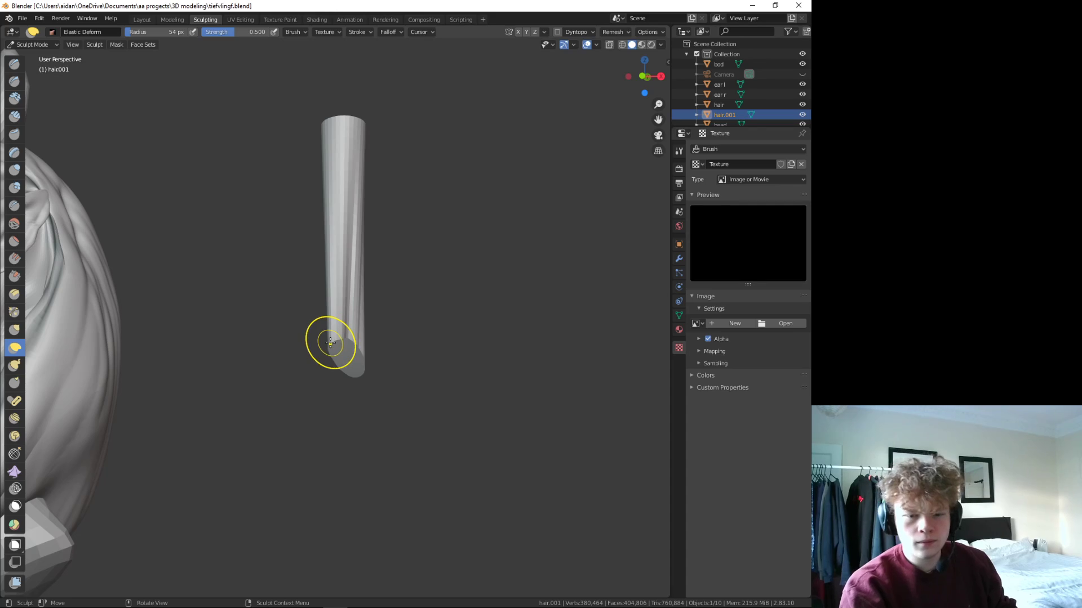
left_click_drag(330, 343, 388, 130)
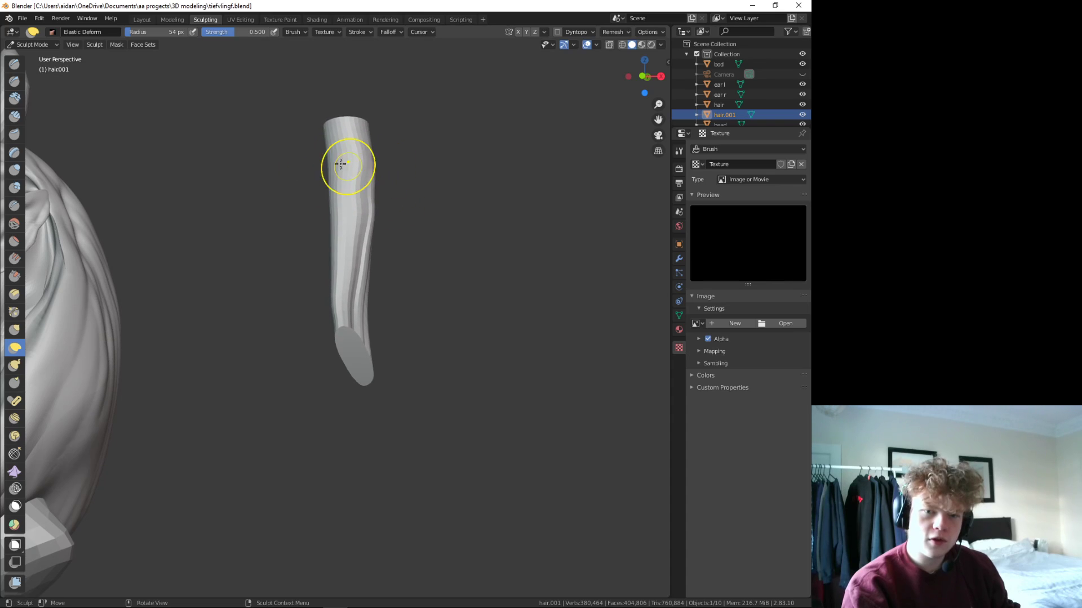
left_click_drag(365, 173, 353, 218)
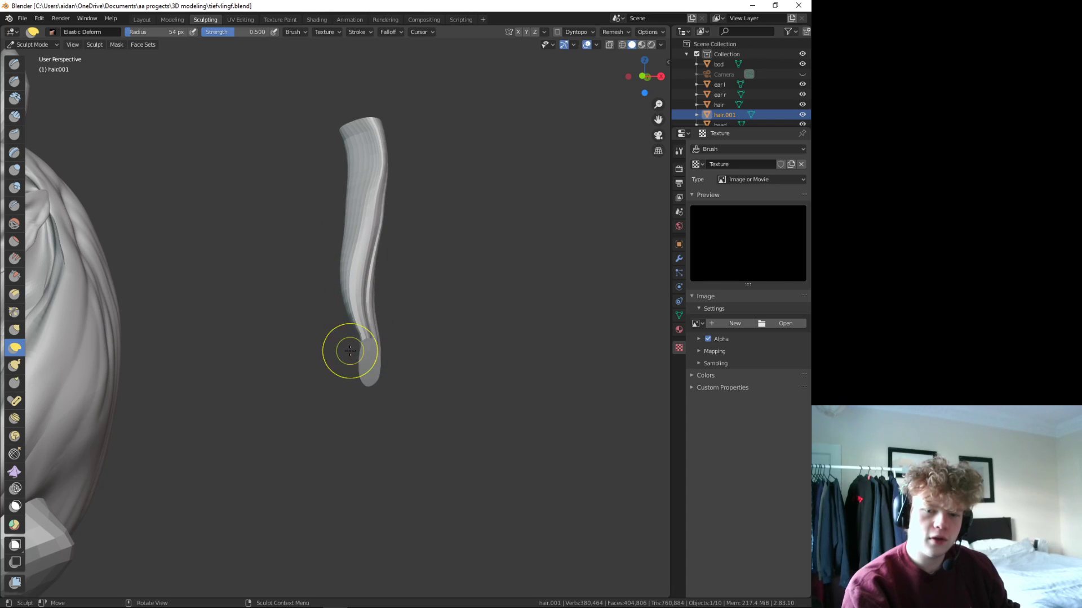
- Build up a Layer brush stroke on the strand's lower end
middle_click_drag(455, 437, 347, 441)
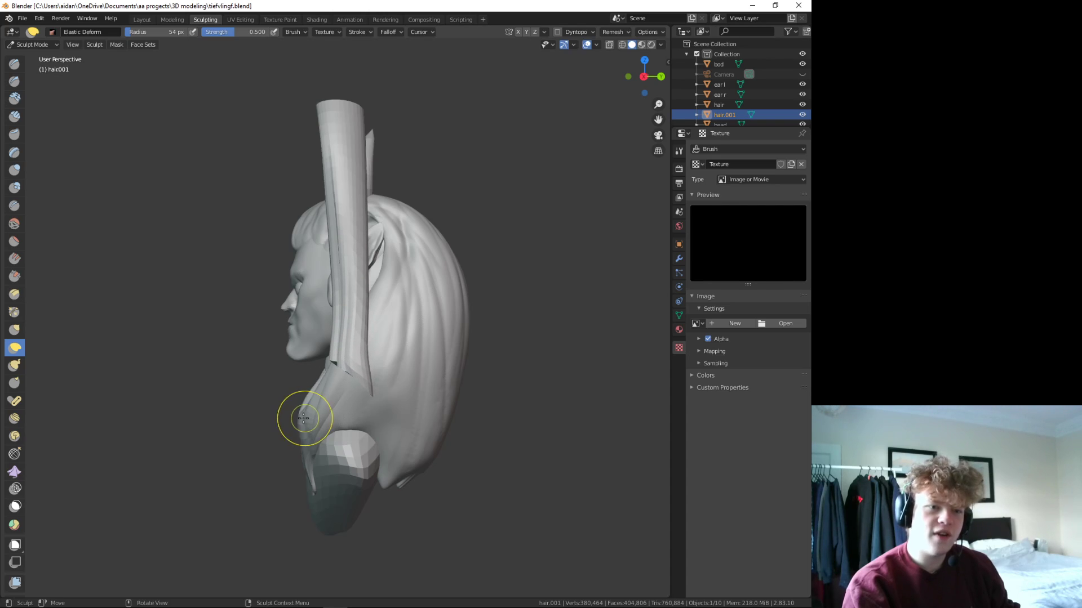
middle_click_drag(303, 418, 398, 333)
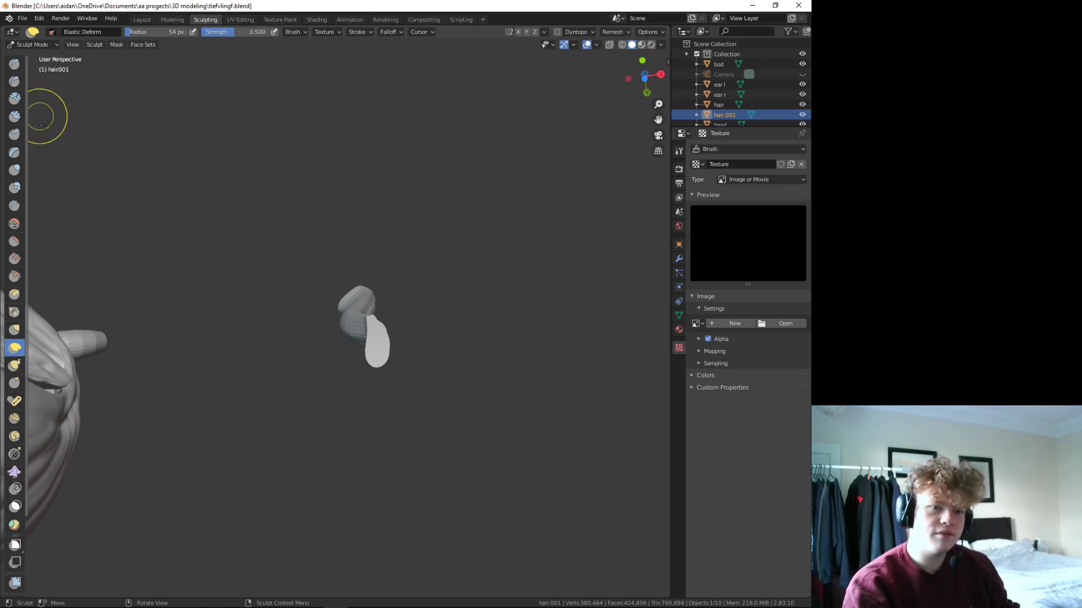
left_click(14, 153)
mouse_move(376, 338)
left_mouse_down()
mouse_move(375, 327)
mouse_move(377, 345)
left_mouse_up()
middle_click_drag(377, 345, 362, 356)
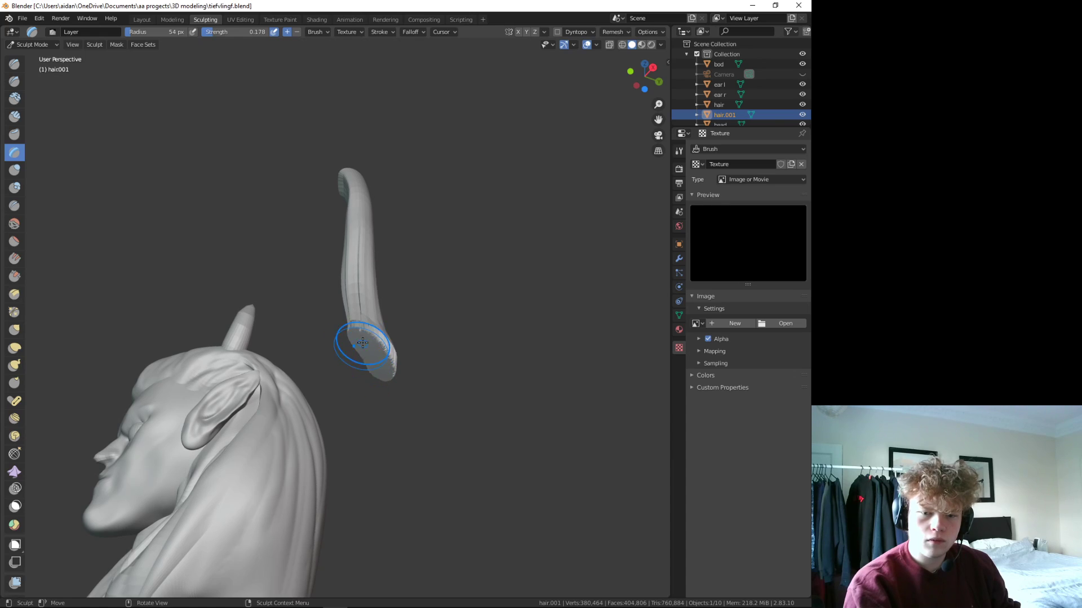
- Add a layer stroke on the tip, then smooth its jagged dark surface with the Smooth brush
left_click_drag(350, 319, 365, 360)
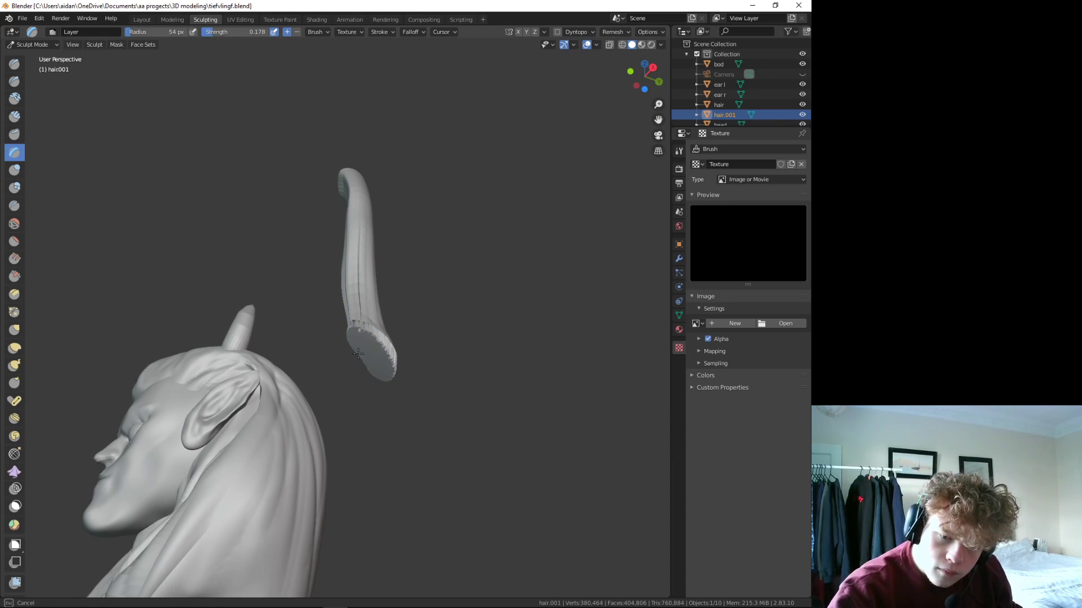
left_click_drag(378, 405, 345, 447)
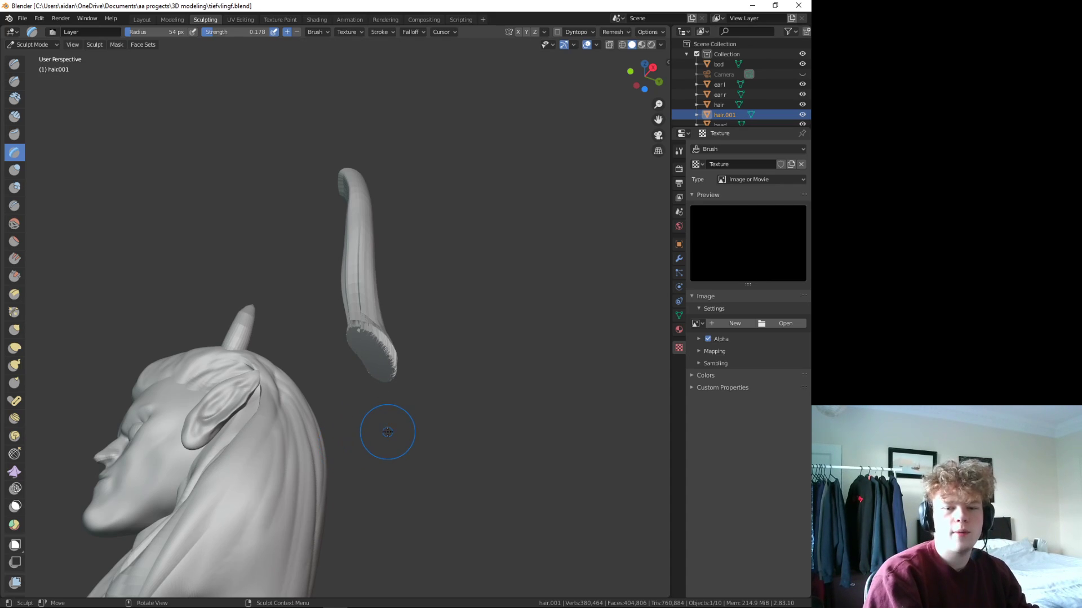
mouse_move(386, 434)
middle_mouse_down()
mouse_move(403, 469)
mouse_move(366, 378)
middle_mouse_up()
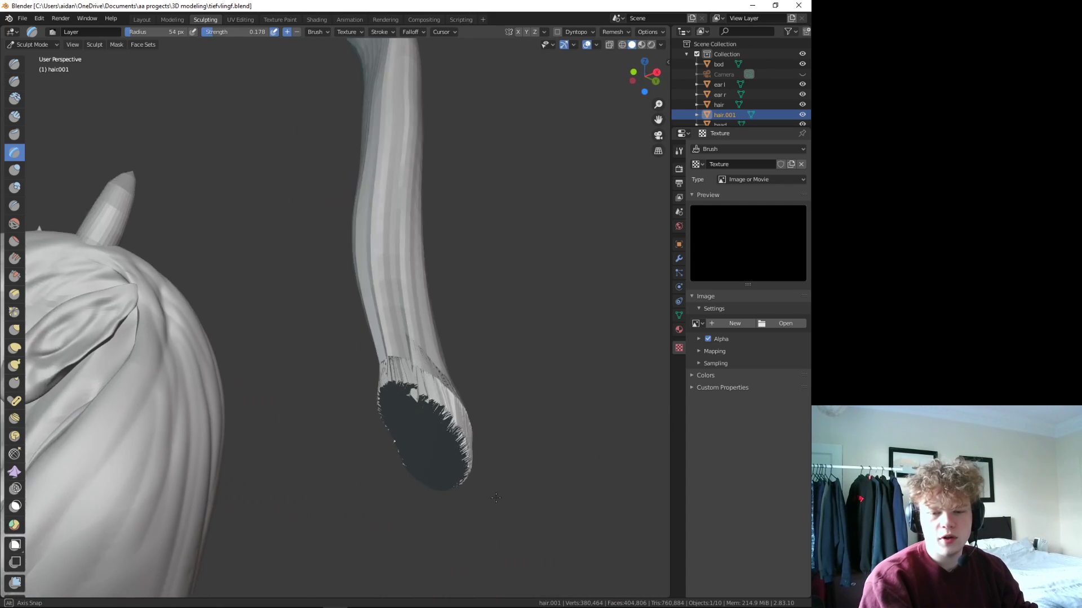
left_click(14, 223)
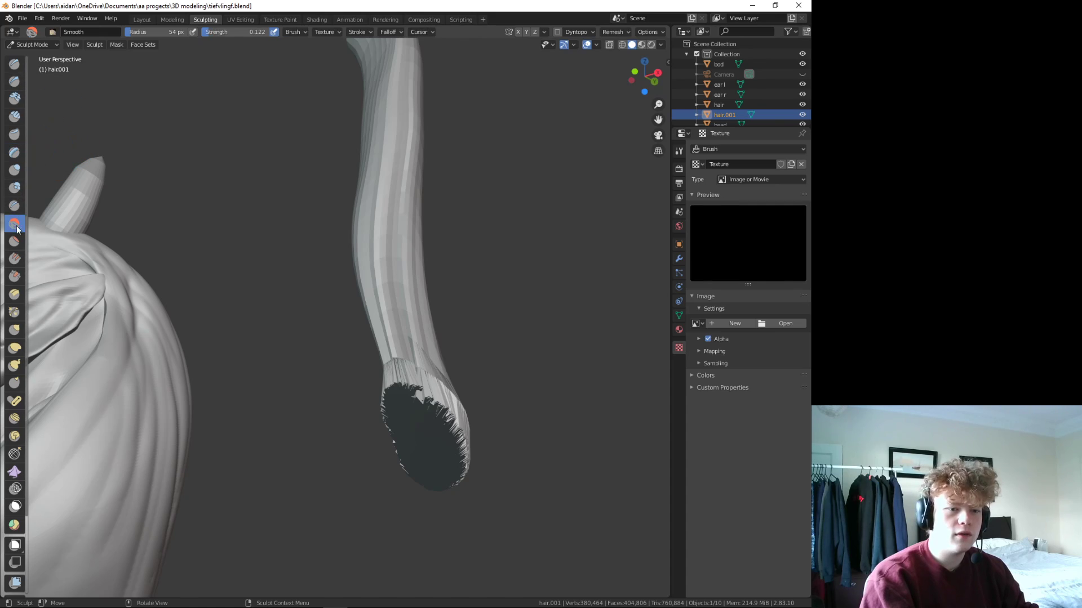
left_click(15, 241)
left_click_drag(450, 377, 401, 347)
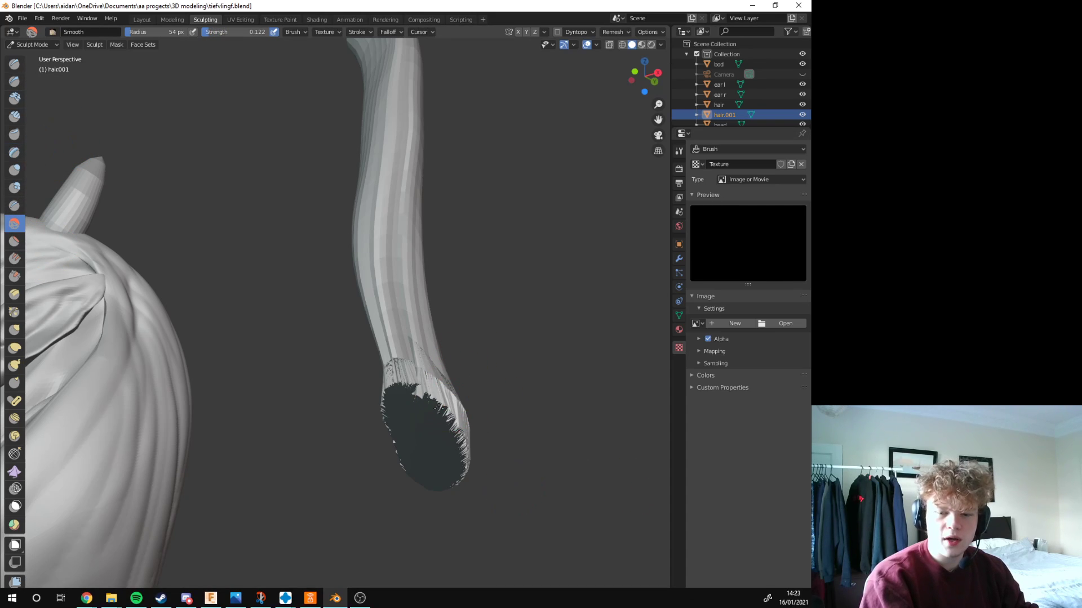
left_click_drag(436, 432, 390, 462)
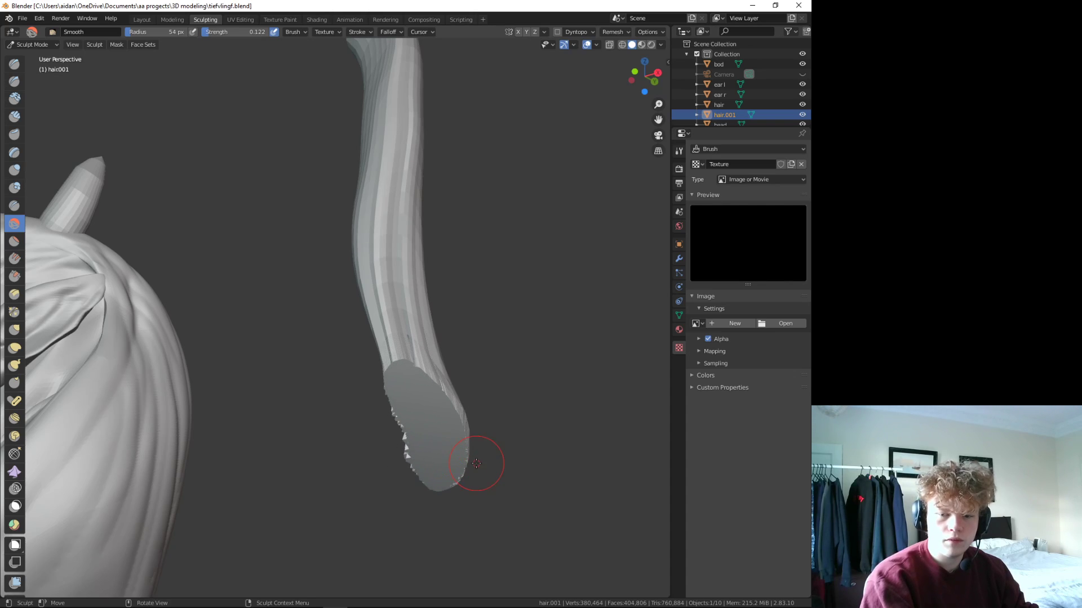
- Keep smoothing the strand's cut end from several angles until it is even
middle_click_drag(477, 463, 437, 357)
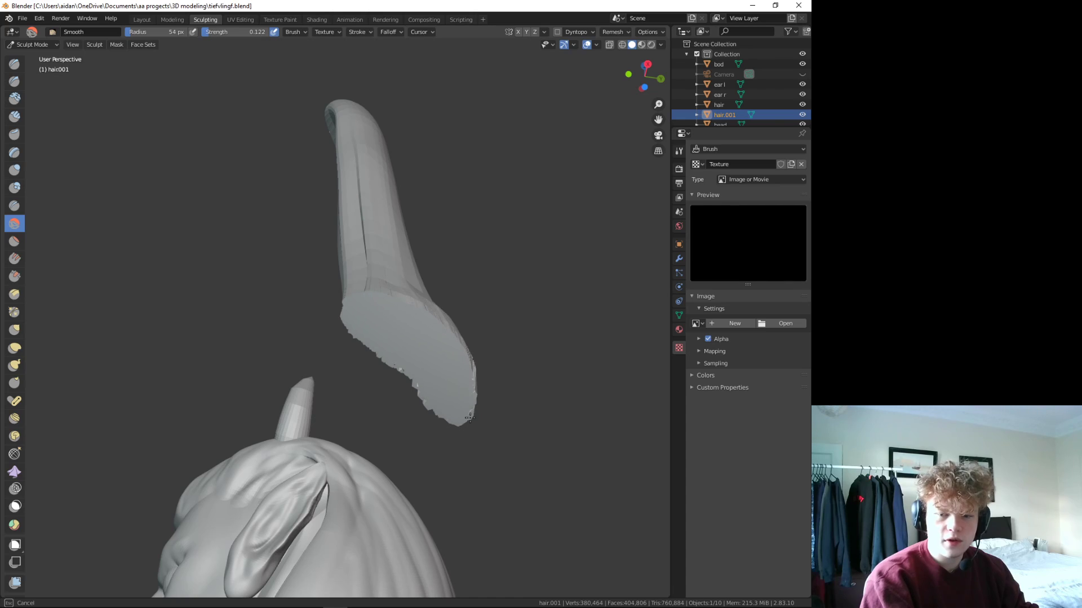
middle_click_drag(470, 417, 377, 456)
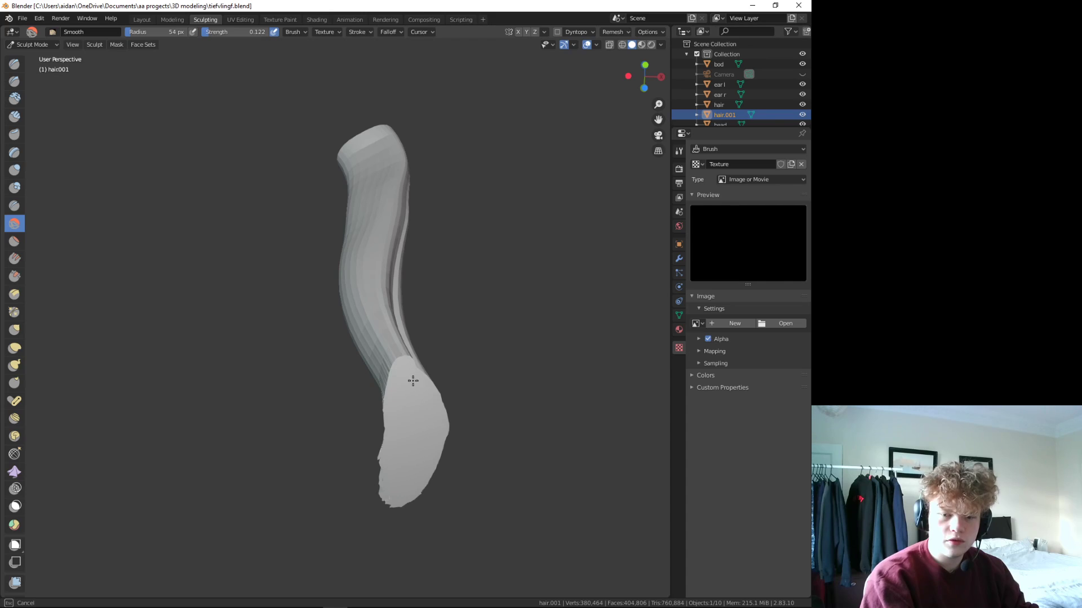
middle_click_drag(402, 343, 390, 375)
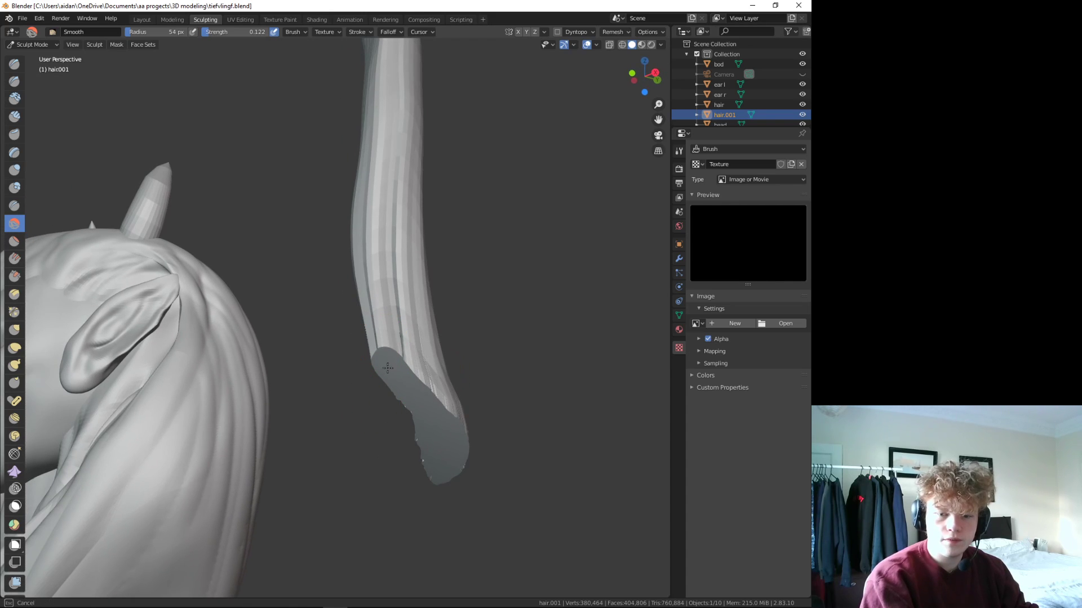
left_click_drag(388, 368, 447, 412)
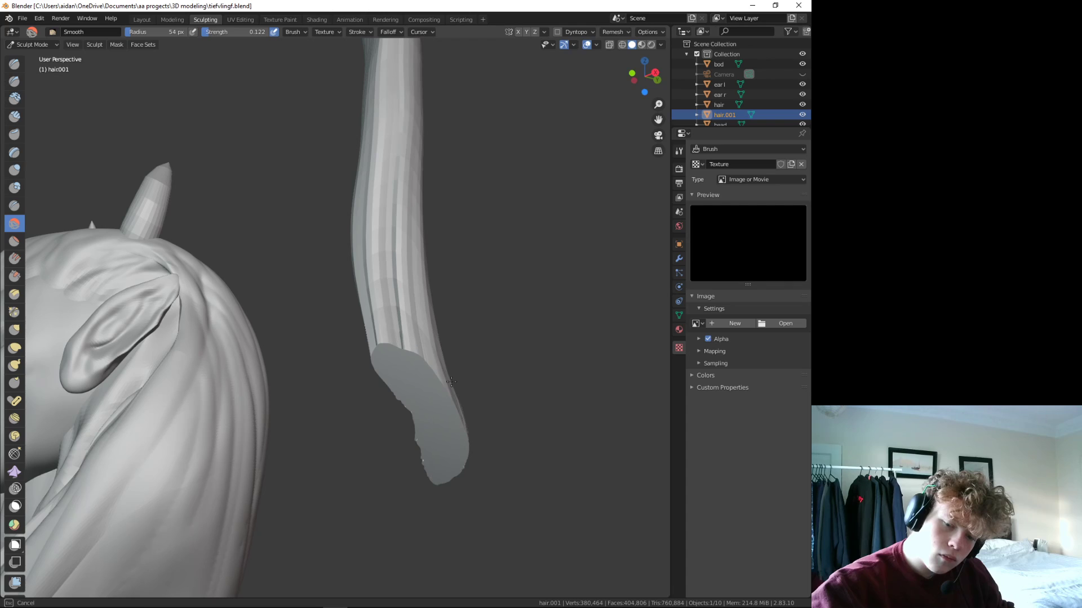
left_click_drag(464, 383, 425, 387)
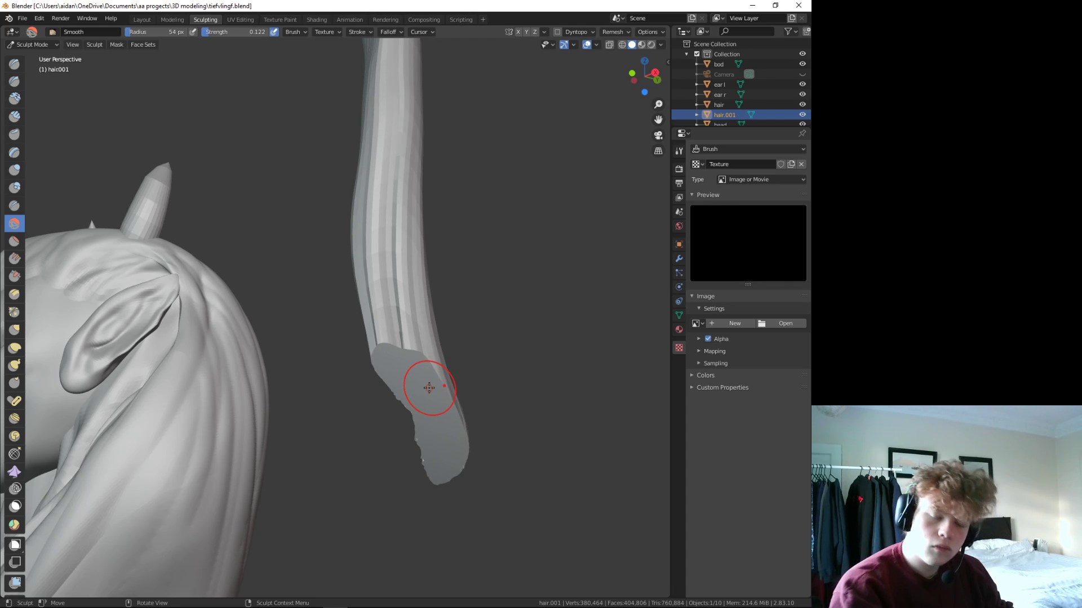
mouse_move(321, 229)
middle_mouse_down()
mouse_move(457, 402)
mouse_move(337, 462)
mouse_move(424, 419)
mouse_move(434, 377)
middle_mouse_up()
mouse_move(434, 377)
left_mouse_down()
mouse_move(340, 227)
mouse_move(418, 300)
left_mouse_up()
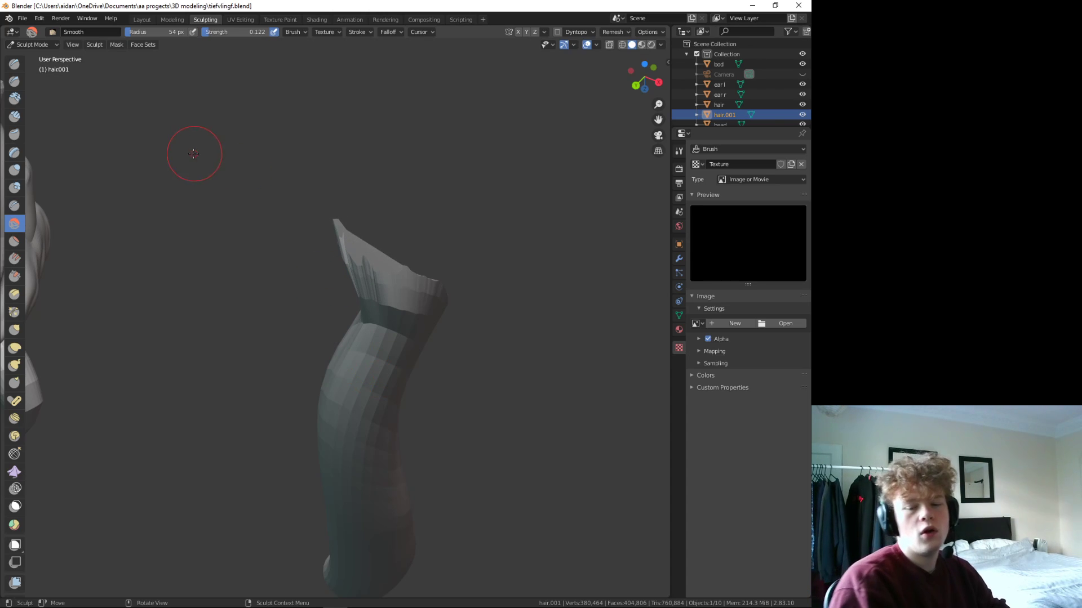
scroll(575, 484, "down", 3)
mouse_move(575, 485)
middle_mouse_down()
mouse_move(603, 357)
mouse_move(506, 348)
mouse_move(527, 359)
middle_mouse_up()
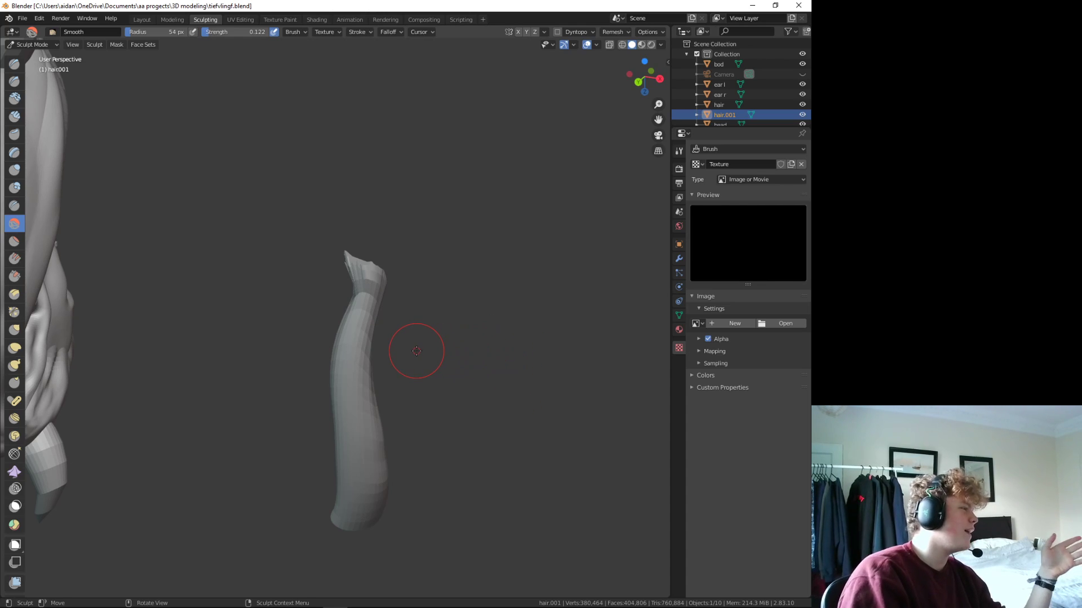
mouse_move(398, 345)
middle_mouse_down()
mouse_move(306, 309)
mouse_move(285, 260)
middle_mouse_up()
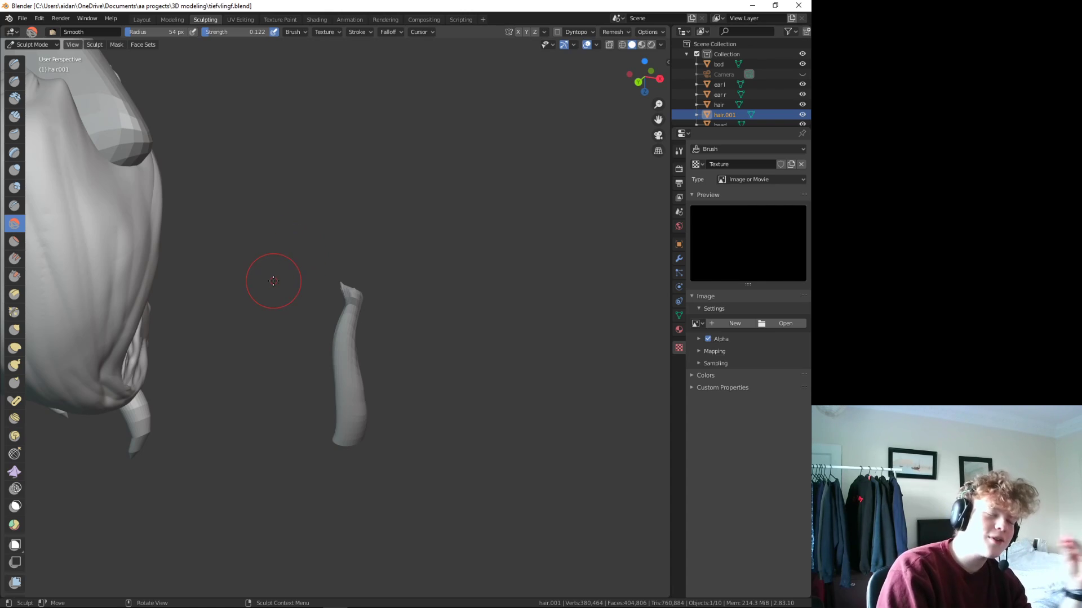
- Return to Edit Mode on the hair strand in the Modeling workspace
left_click(172, 20)
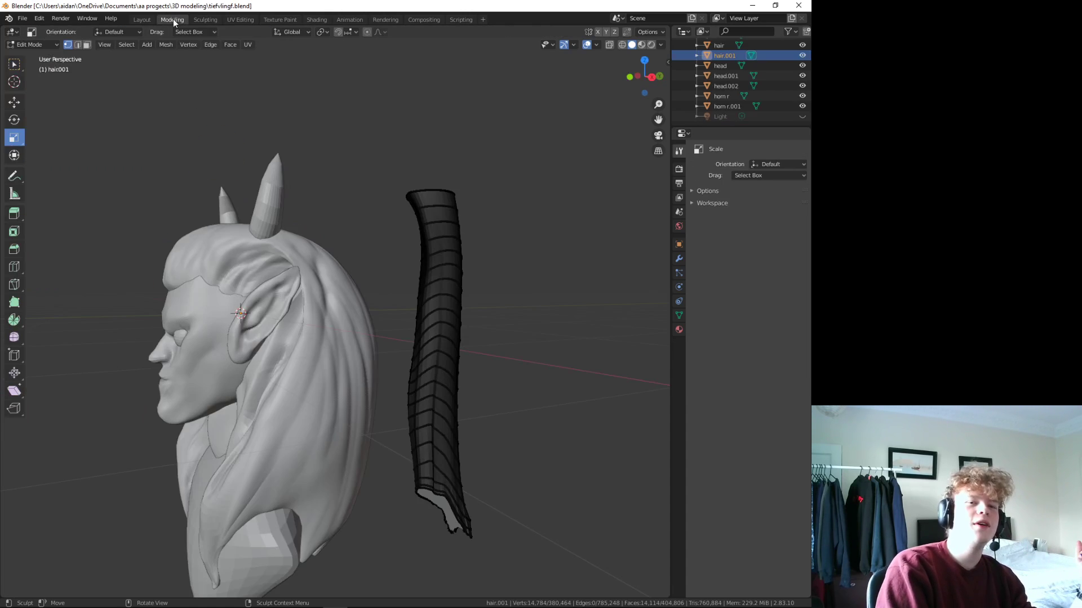
right_click(483, 305)
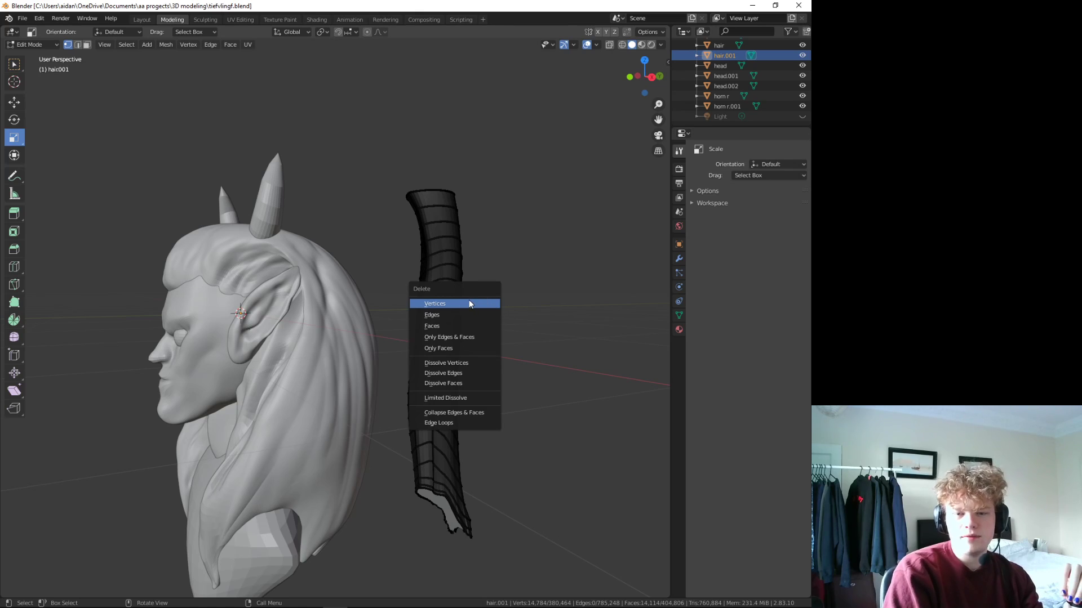
left_click(468, 301)
middle_click_drag(492, 350, 561, 342)
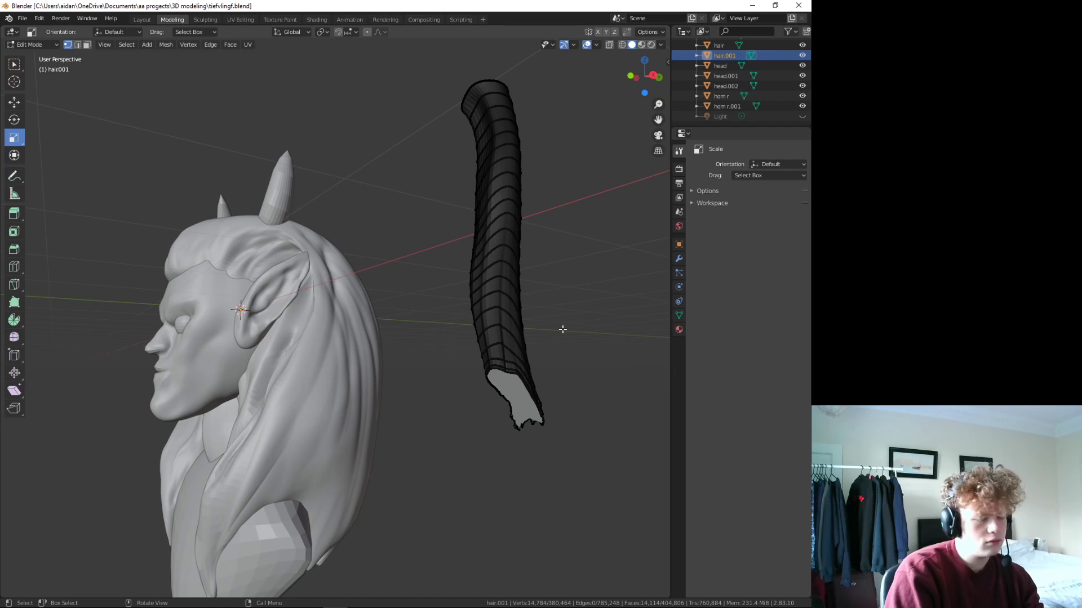
- Select all of the strand's geometry and delete its vertices
right_click(525, 329)
right_click(610, 417)
key("a")
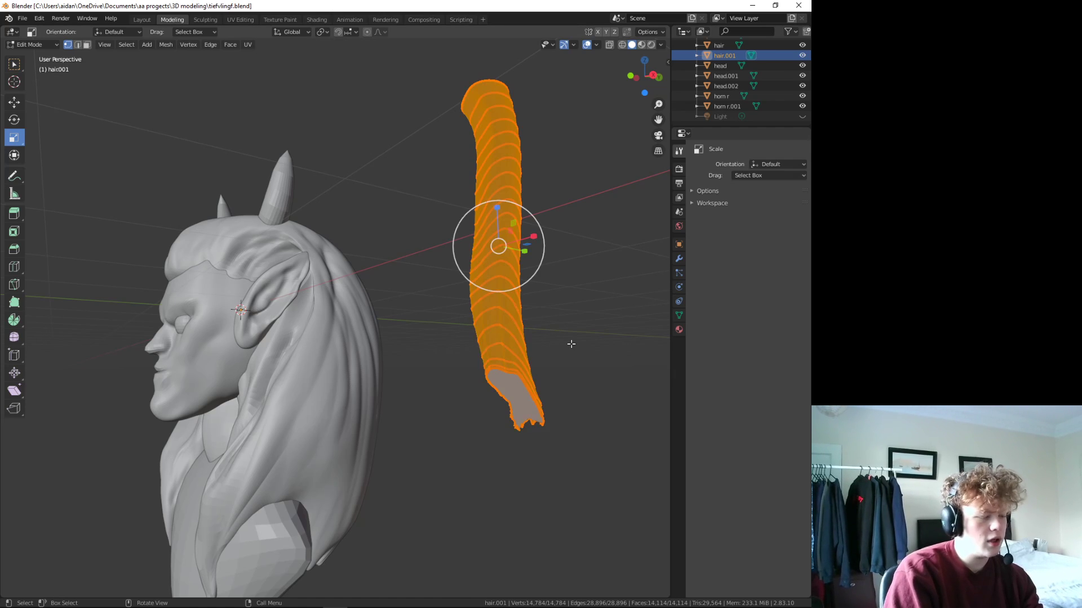
key("x")
left_click(570, 348)
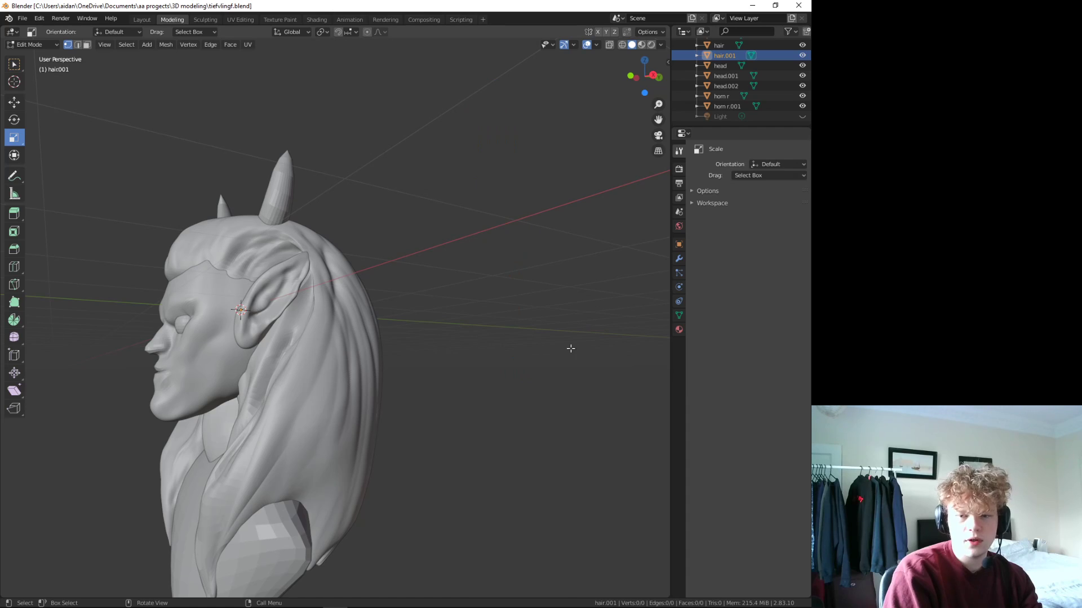
middle_click_drag(459, 297, 492, 321)
scroll(492, 321, "down", 3)
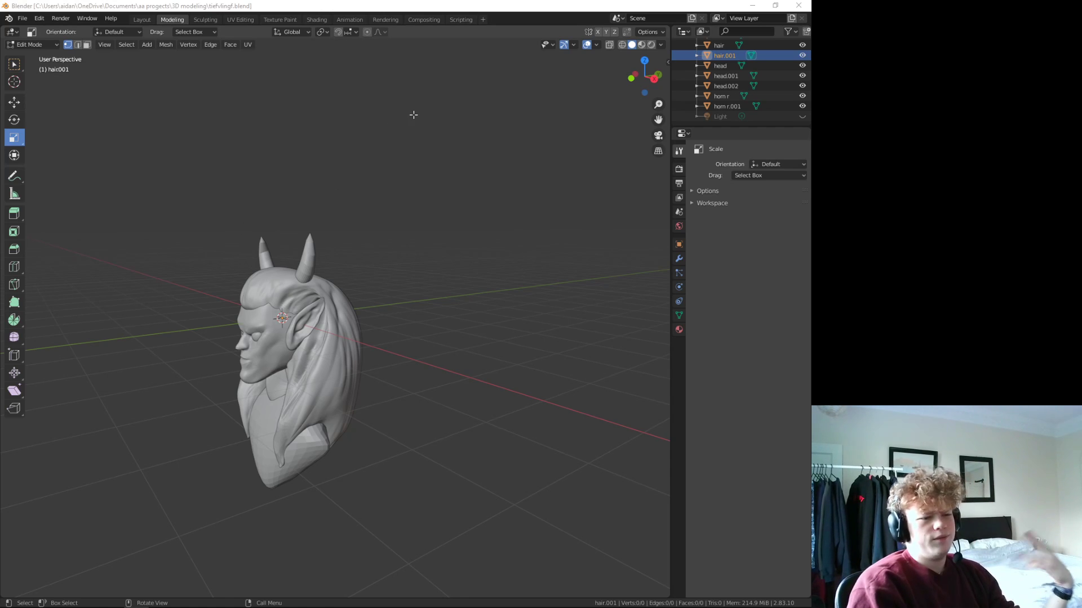
mouse_move(389, 201)
middle_mouse_down()
mouse_move(406, 362)
mouse_move(485, 321)
mouse_move(510, 347)
mouse_move(368, 418)
mouse_move(502, 483)
mouse_move(502, 472)
middle_mouse_up()
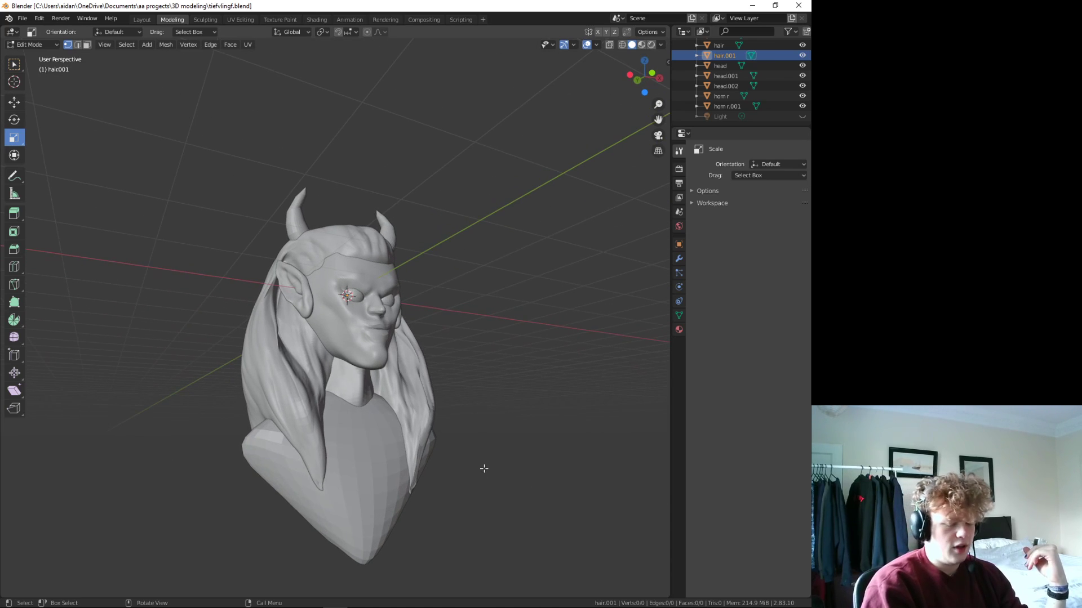
mouse_move(437, 476)
middle_mouse_down()
mouse_move(400, 471)
mouse_move(424, 406)
mouse_move(394, 394)
middle_mouse_up()
- Add a cone, move it to the right of the bust, and frame the view on it
left_click(146, 44)
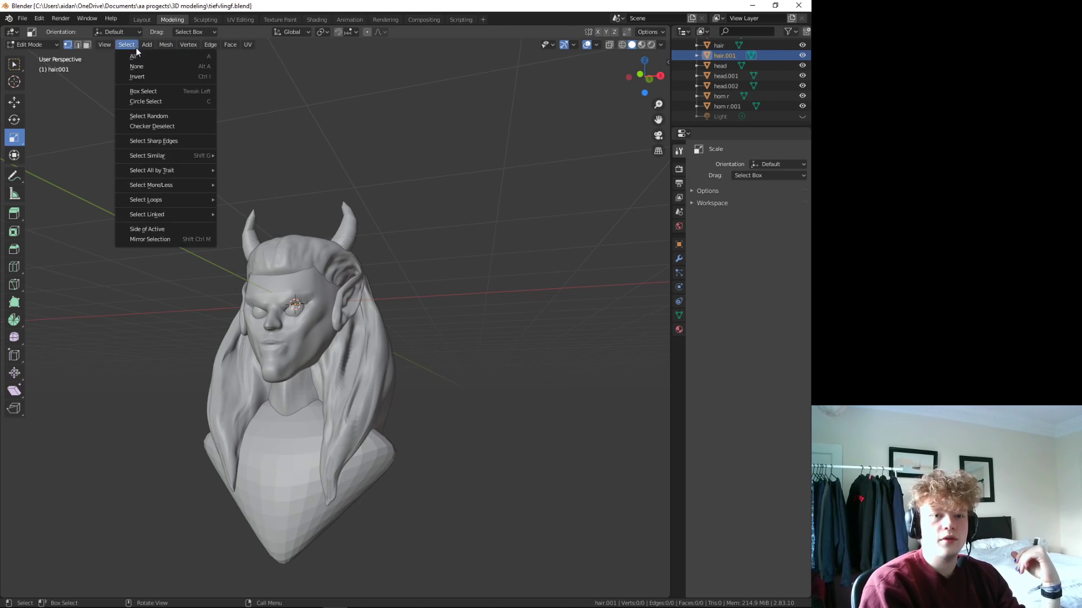
left_click(164, 118)
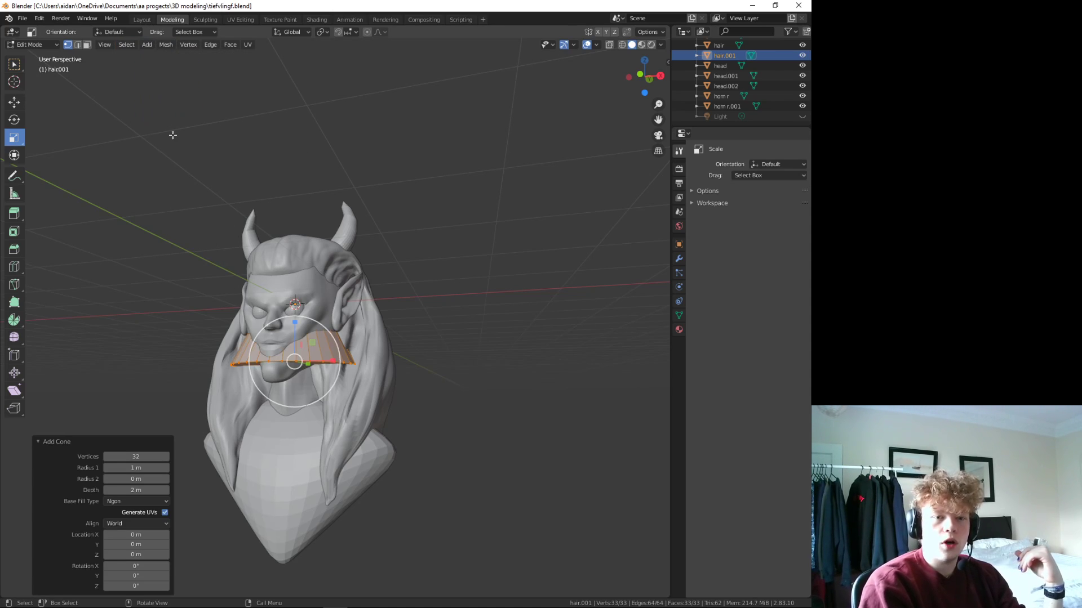
middle_click_drag(395, 333, 361, 333)
key("g")
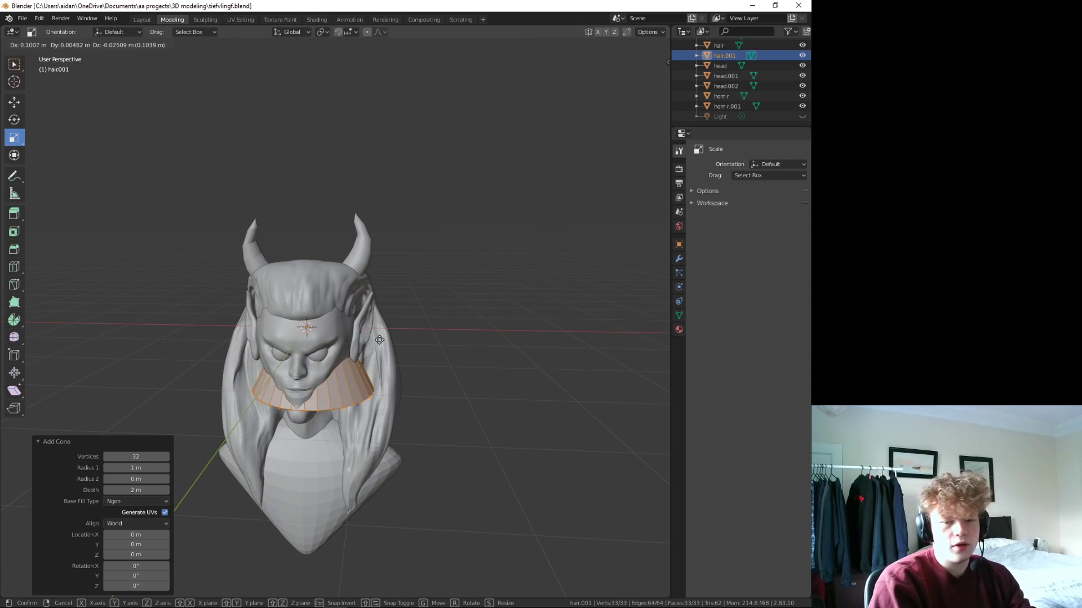
left_click(580, 245)
mouse_move(579, 245)
middle_mouse_down()
mouse_move(512, 504)
mouse_move(568, 495)
mouse_move(607, 309)
middle_mouse_up()
key("KP_Decimal")
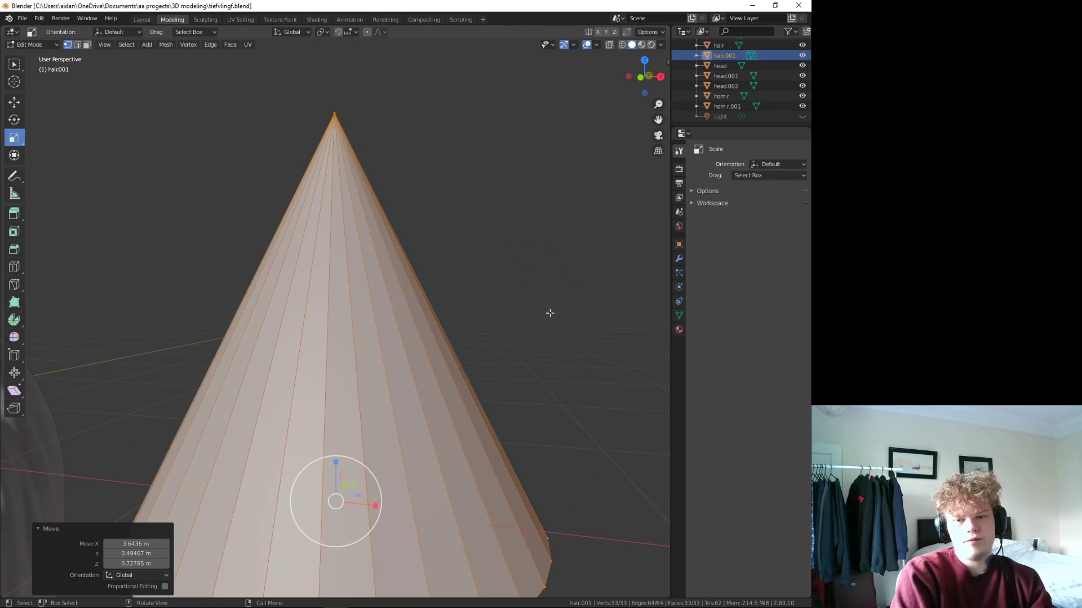
scroll(549, 310, "down", 5)
mouse_move(548, 309)
middle_mouse_down()
mouse_move(484, 535)
mouse_move(486, 569)
middle_mouse_up()
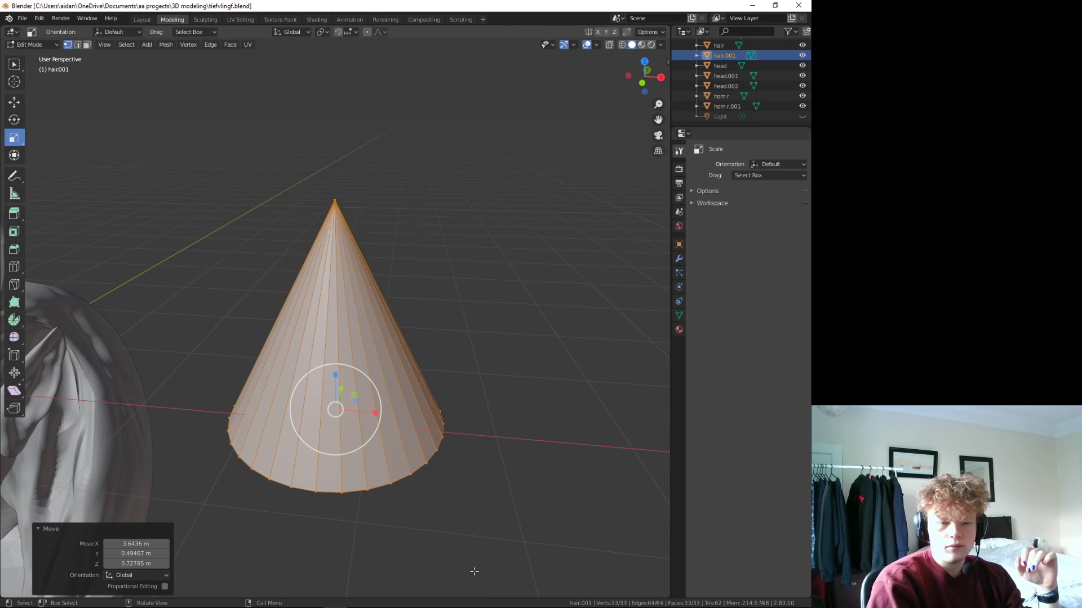
- Switch to Sculpting with the view tilted to show the cone's base
left_click(197, 21)
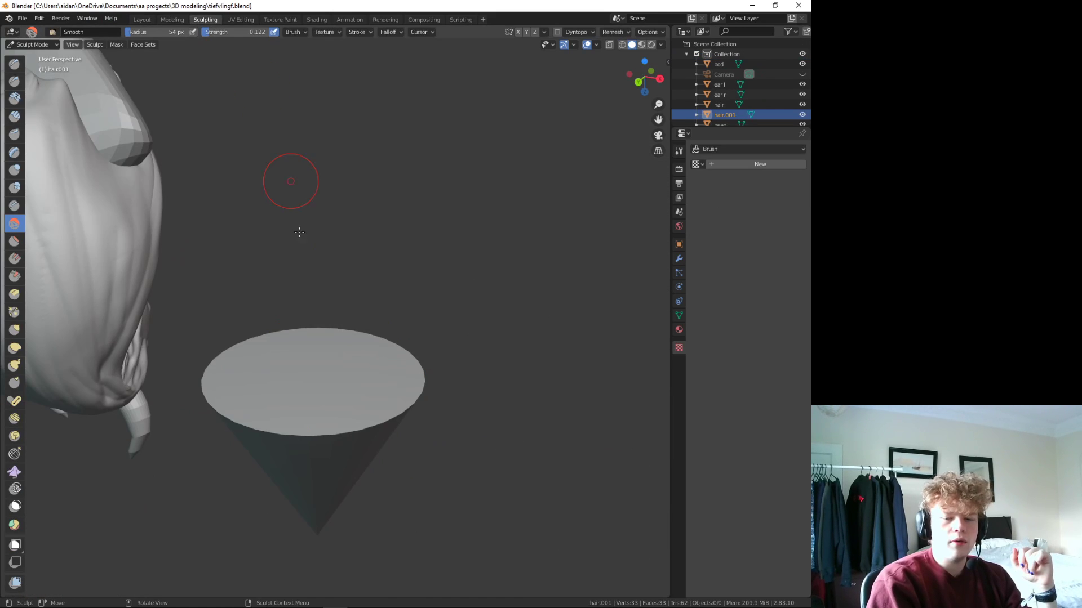
mouse_move(289, 181)
middle_mouse_down()
mouse_move(396, 430)
mouse_move(454, 446)
mouse_move(412, 237)
mouse_move(234, 285)
middle_mouse_up()
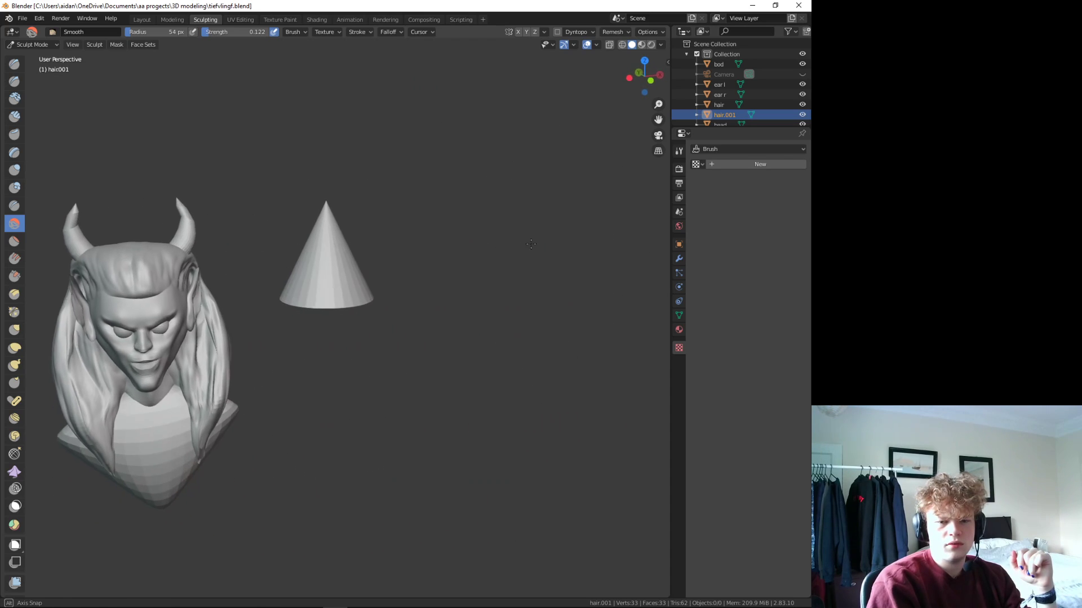
scroll(235, 285, "up", 2)
scroll(410, 341, "up", 4)
middle_click_drag(411, 340, 418, 331)
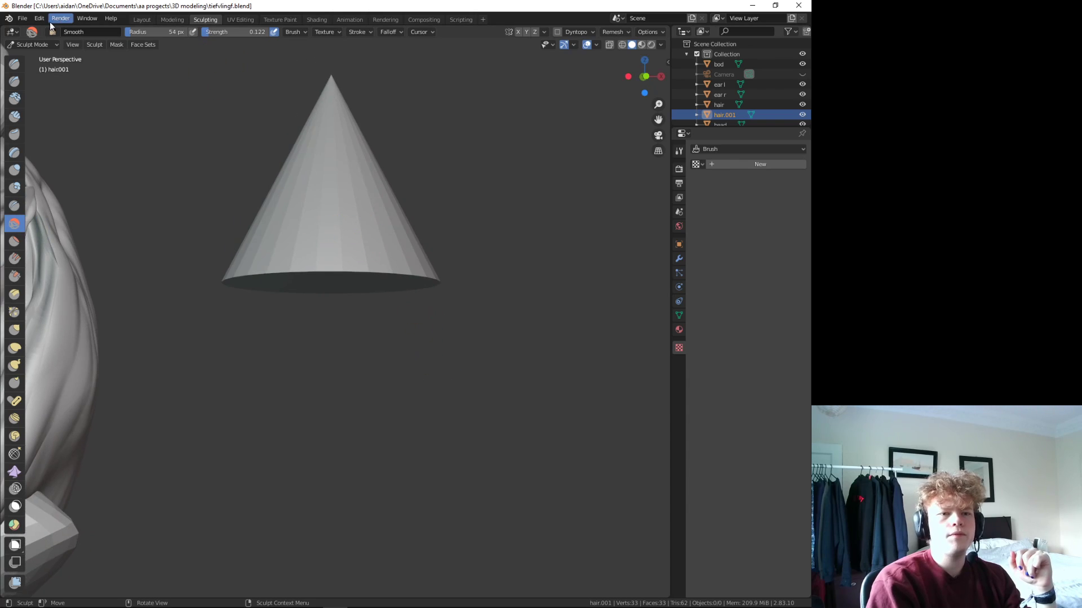
- Reshape the cone's tip and base with the Grab brush, undoing a stray dent
left_click(14, 330)
left_click_drag(332, 76, 279, 52)
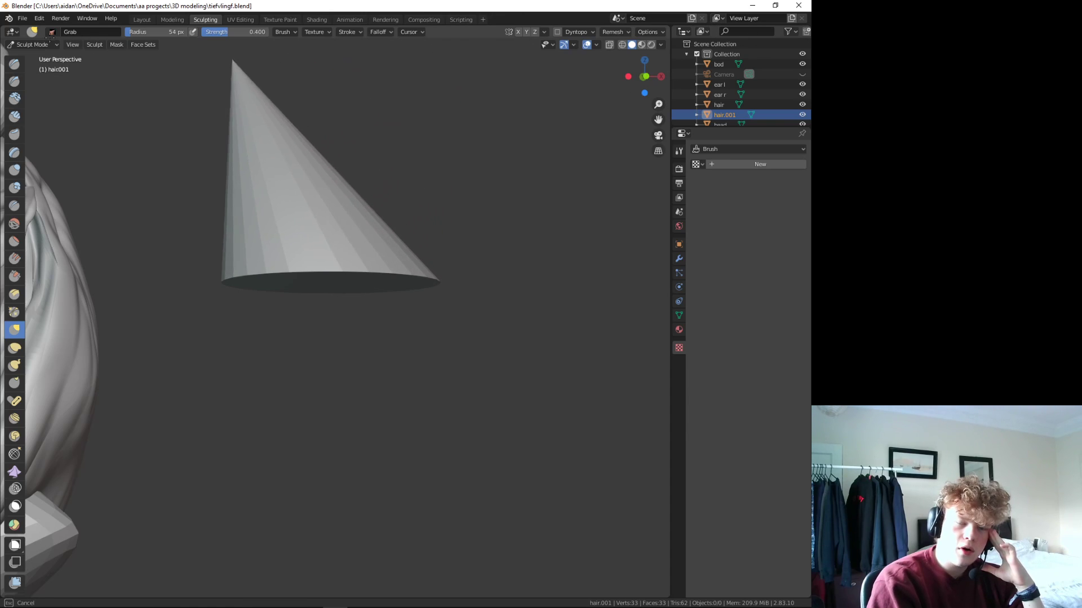
left_click_drag(279, 52, 303, 48)
mouse_move(477, 279)
middle_mouse_down()
mouse_move(379, 403)
mouse_move(345, 303)
middle_mouse_up()
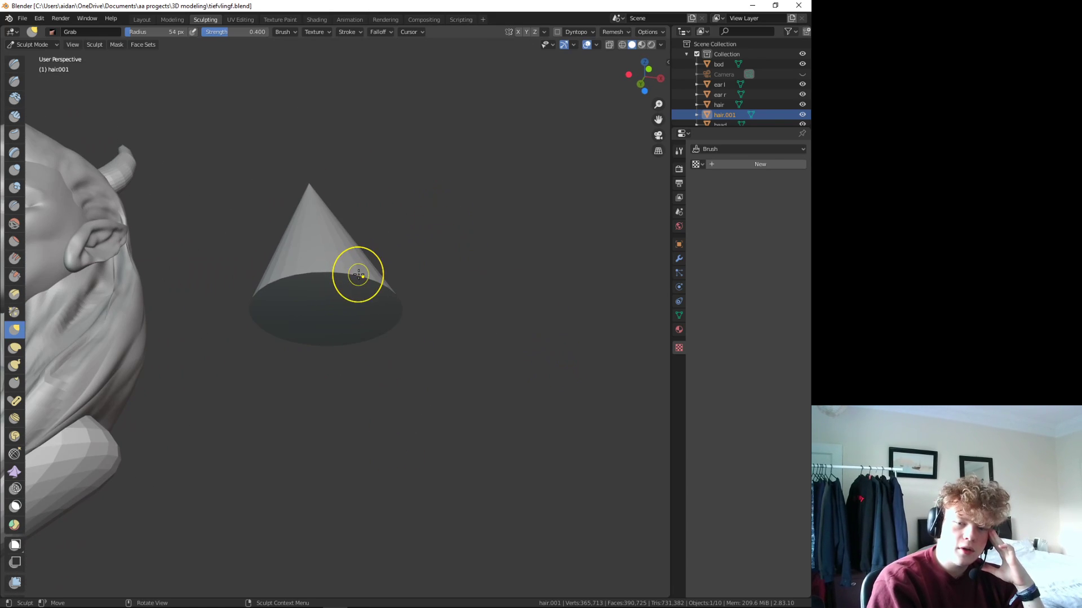
left_click_drag(358, 275, 347, 287)
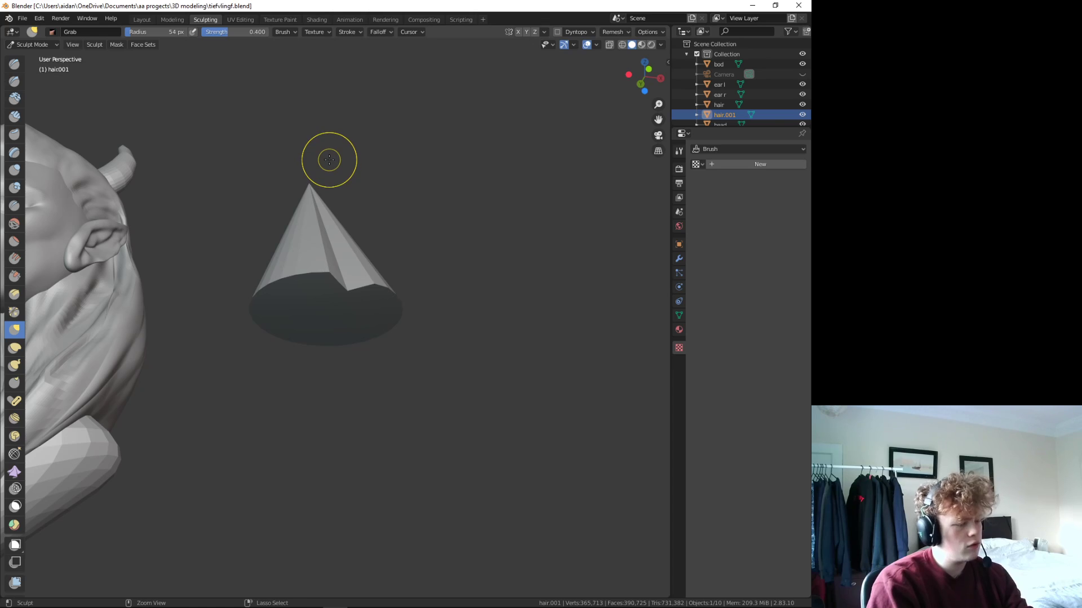
key("ctrl+z")
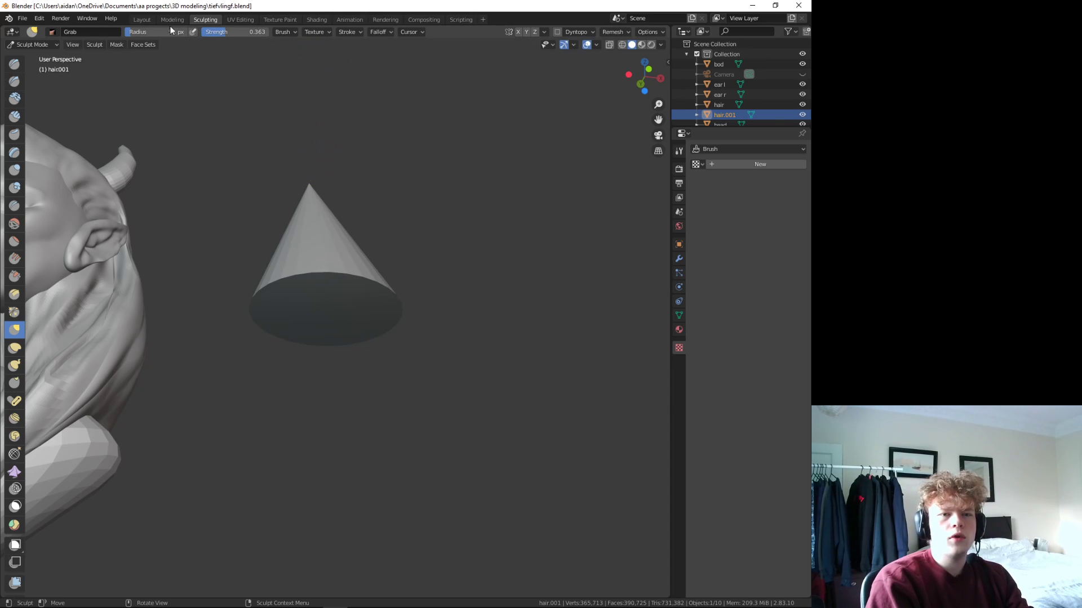
left_click_drag(381, 302, 330, 301)
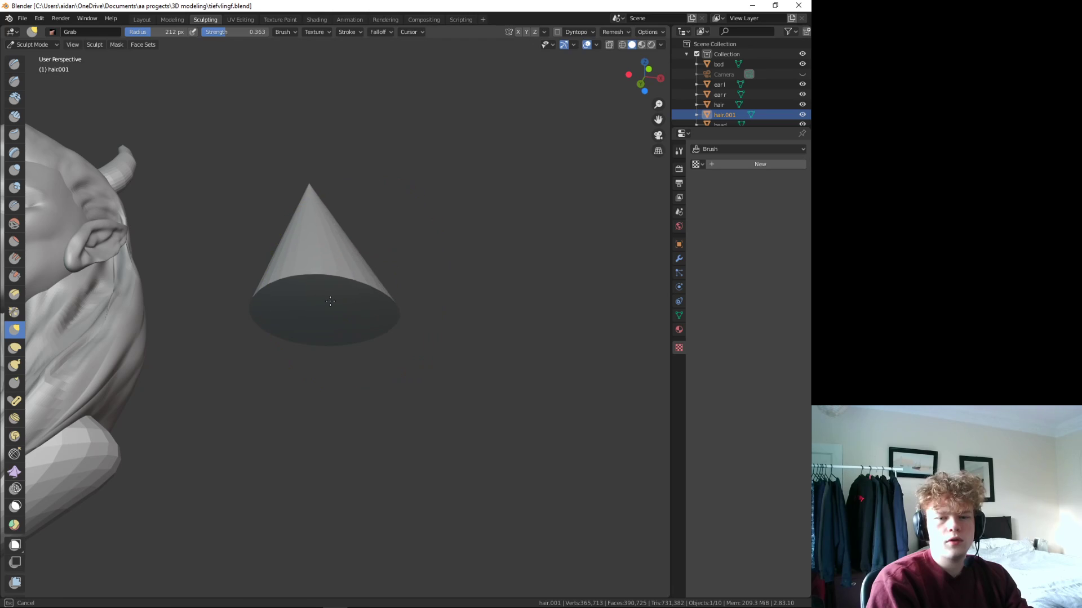
middle_click_drag(331, 489, 243, 476)
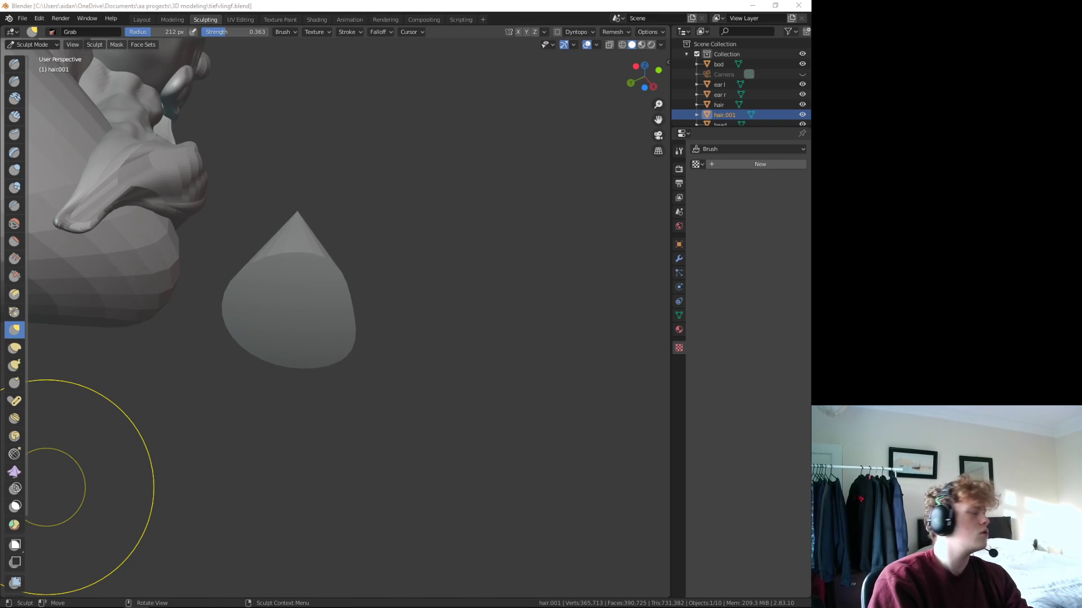
middle_click_drag(191, 483, 301, 482)
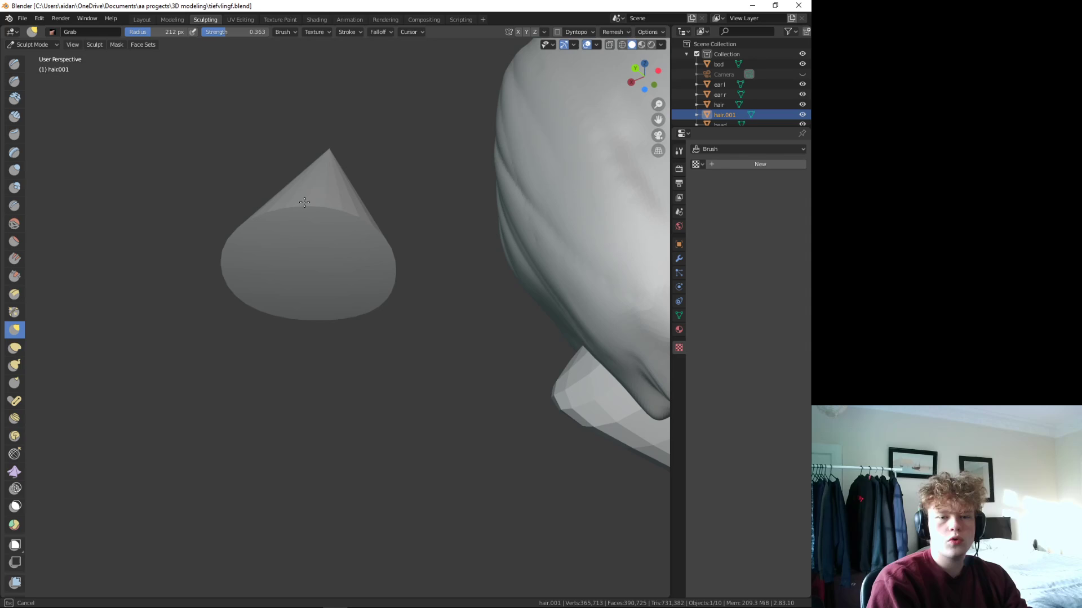
mouse_move(383, 360)
middle_mouse_down()
mouse_move(367, 362)
mouse_move(271, 276)
middle_mouse_up()
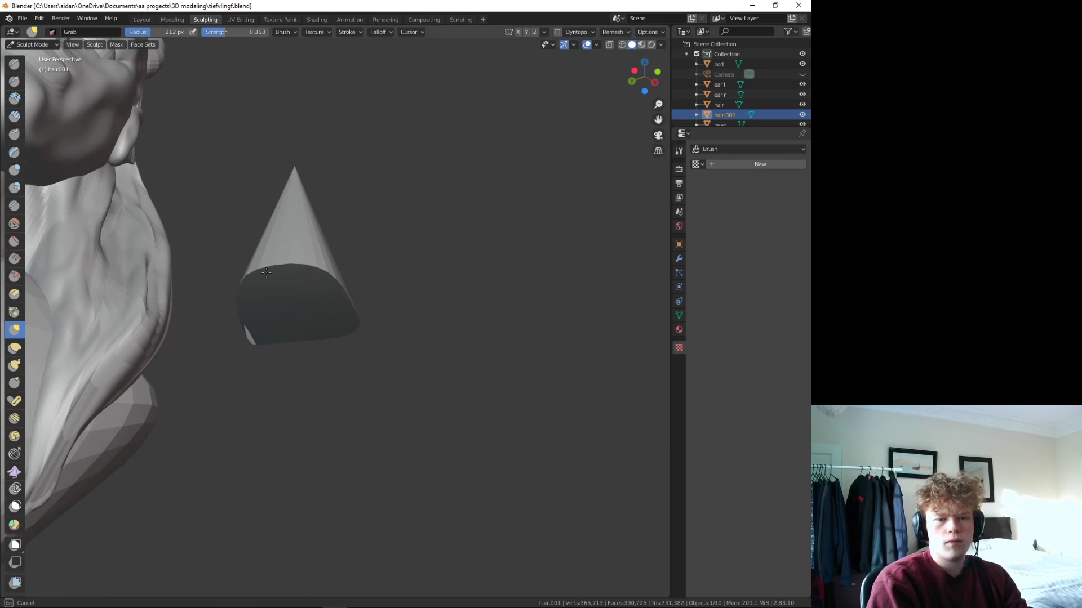
left_click_drag(326, 278, 286, 325)
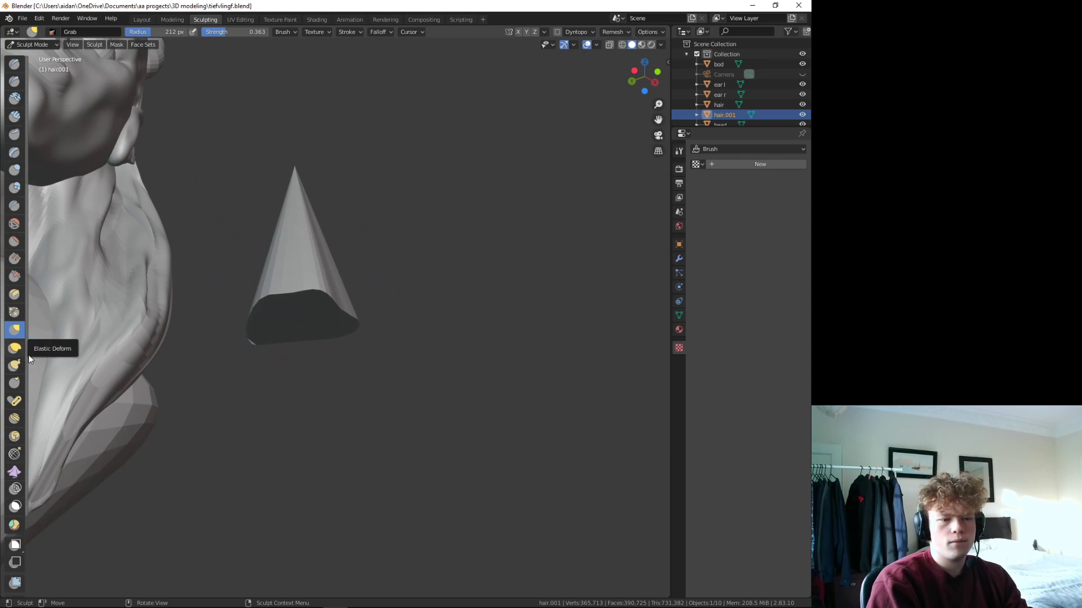
- Stretch the cone into a long, slender pointed spike with Elastic Deform
left_click(13, 348)
left_click_drag(302, 289, 283, 352)
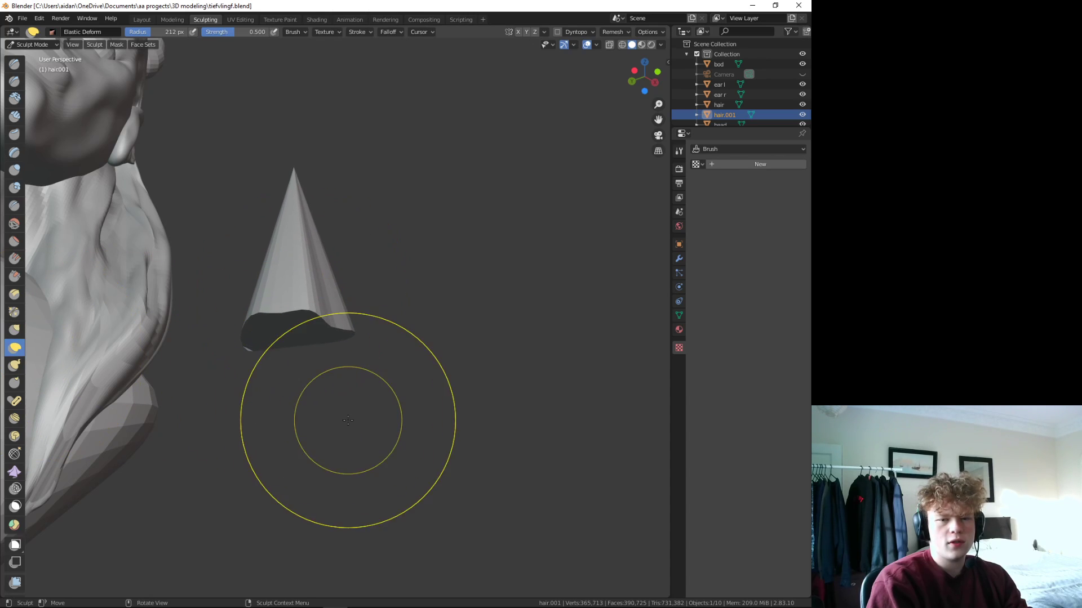
middle_click_drag(348, 420, 450, 296)
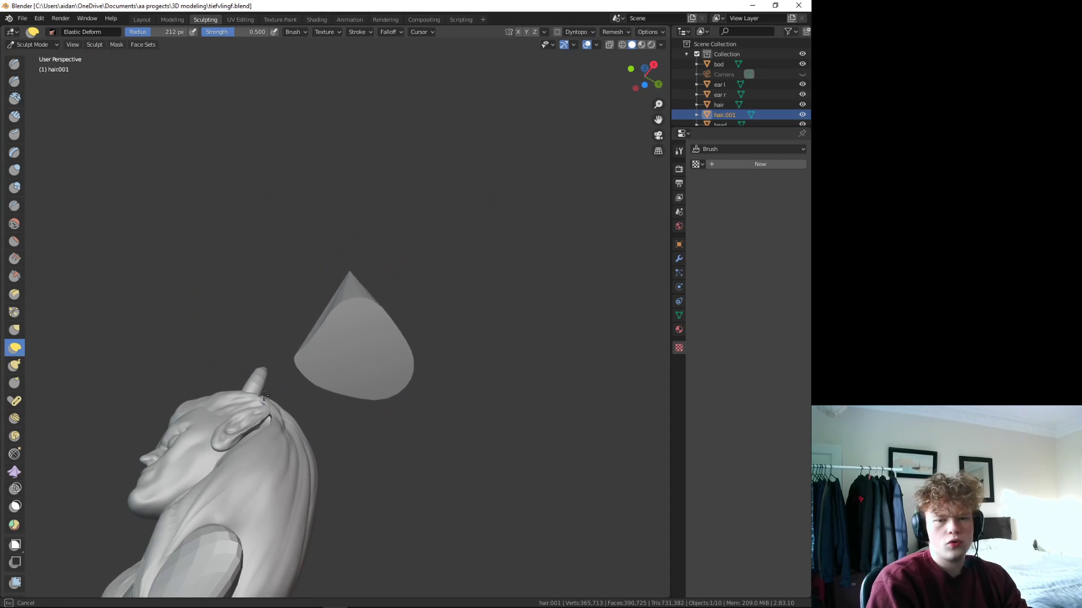
middle_click_drag(473, 428, 418, 352)
left_click_drag(378, 349, 171, 361)
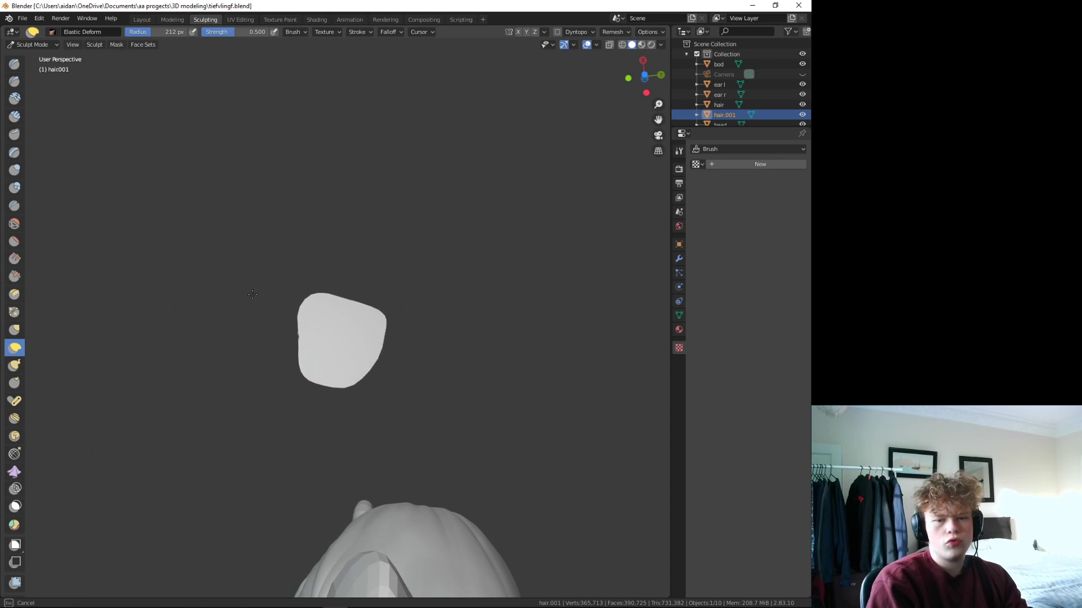
middle_click_drag(88, 372, 262, 276)
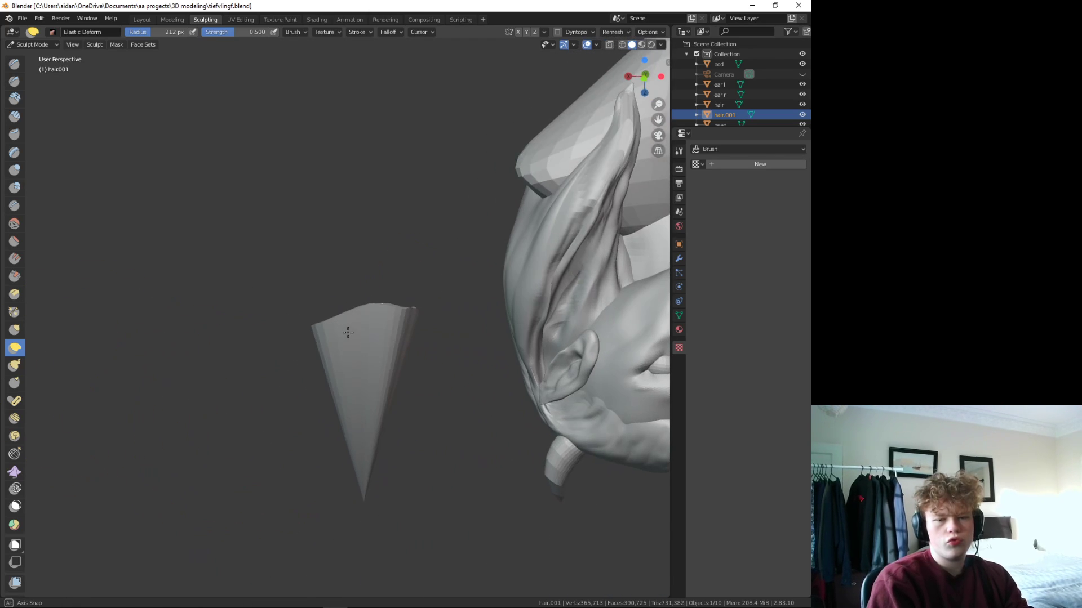
left_click_drag(327, 316, 307, 242)
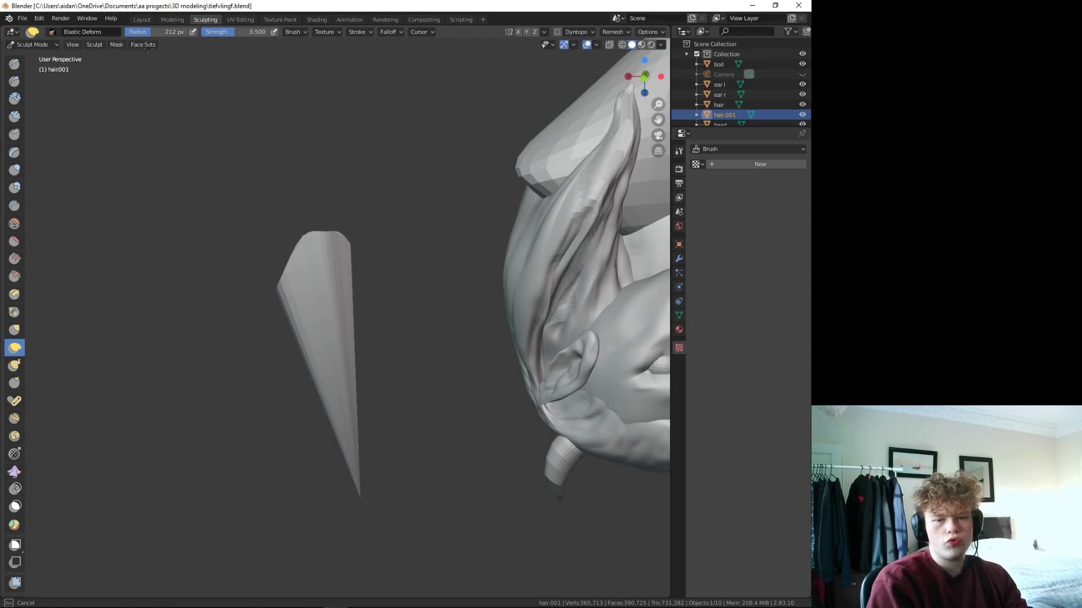
mouse_move(309, 415)
middle_mouse_down()
mouse_move(452, 403)
mouse_move(363, 290)
middle_mouse_up()
left_click_drag(362, 290, 423, 252)
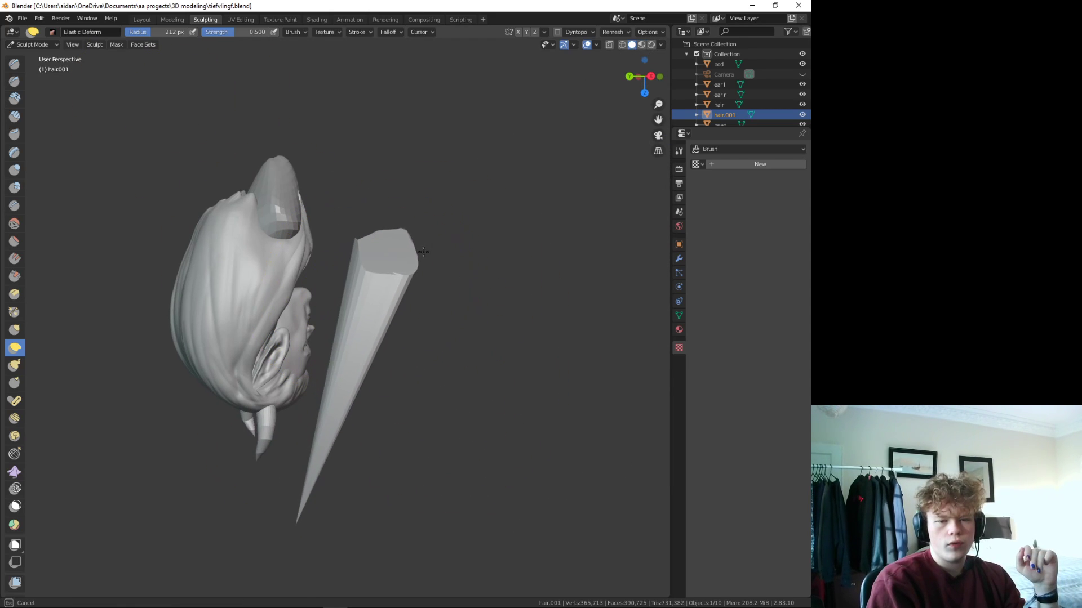
mouse_move(494, 374)
middle_mouse_down()
mouse_move(604, 220)
mouse_move(616, 234)
mouse_move(386, 346)
mouse_move(514, 291)
mouse_move(410, 241)
middle_mouse_up()
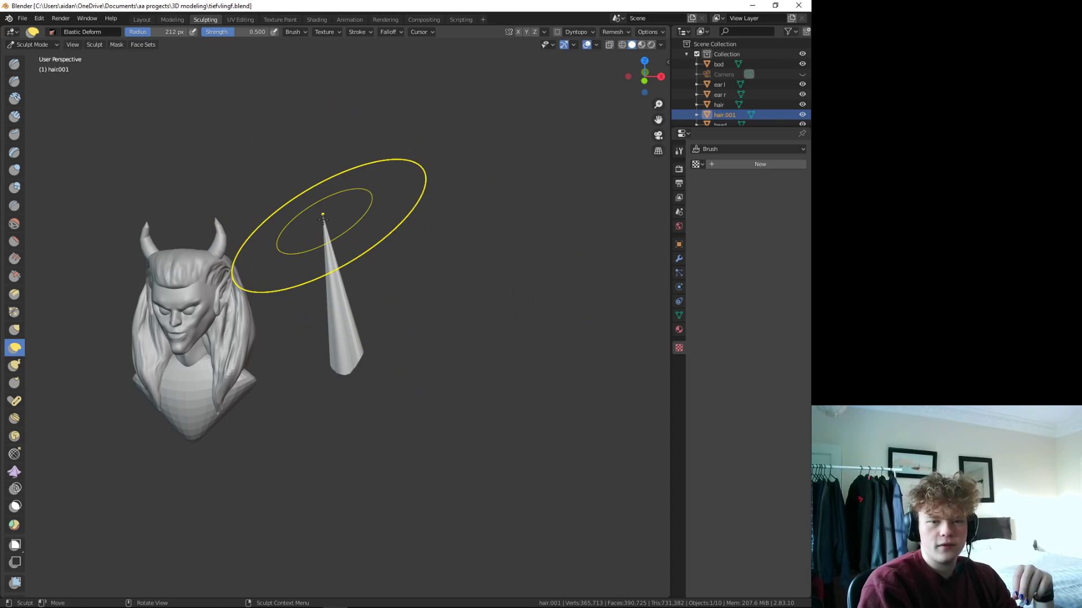
mouse_move(321, 213)
left_mouse_down()
mouse_move(301, 270)
mouse_move(269, 509)
left_mouse_up()
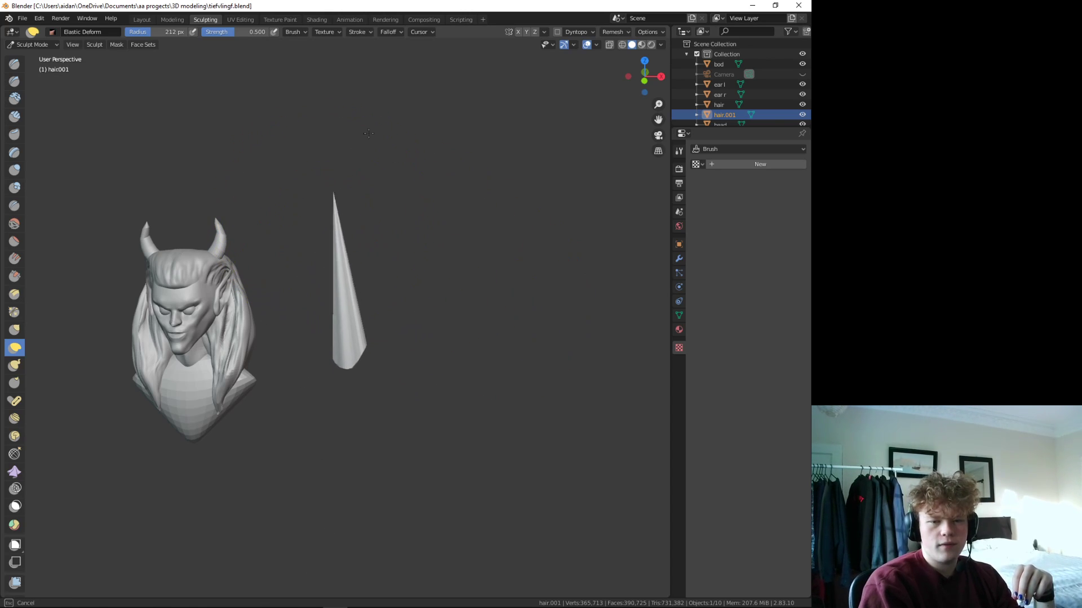
mouse_move(277, 605)
left_mouse_down()
mouse_move(613, 398)
mouse_move(358, 314)
left_mouse_up()
scroll(454, 358, "up", 2)
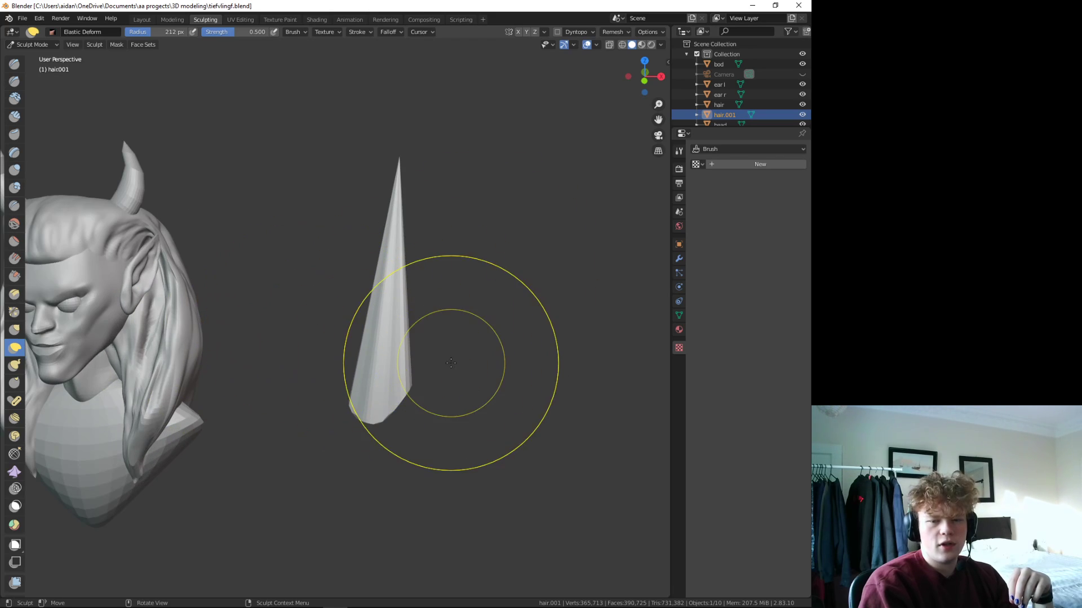
middle_click_drag(454, 357, 418, 371)
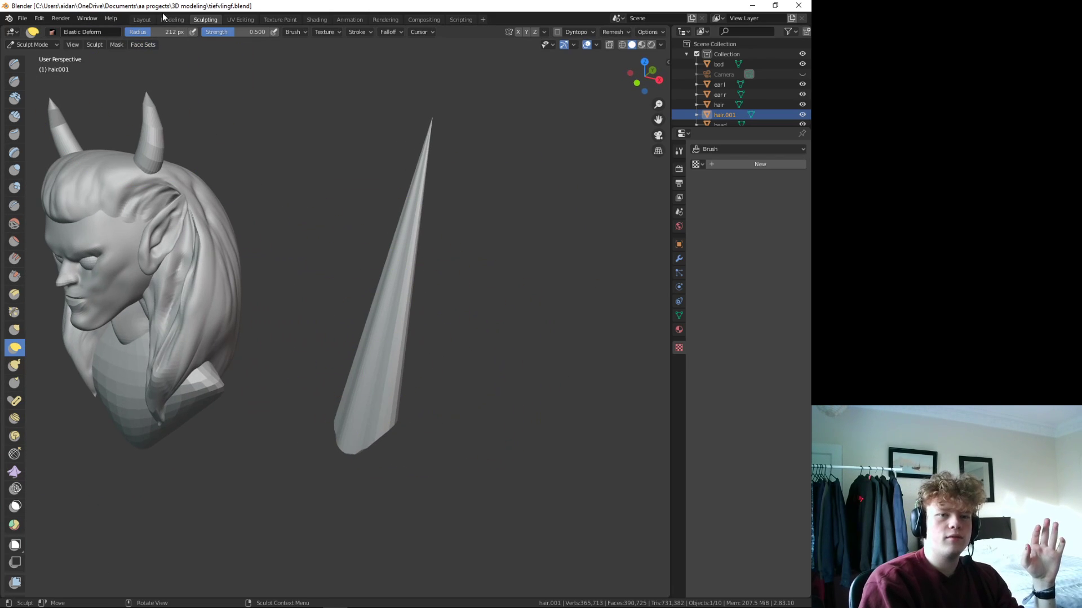
- Subdivide the cone with 10 cuts, testing Fractal and Smoothness values, then deselect all
left_click(163, 18)
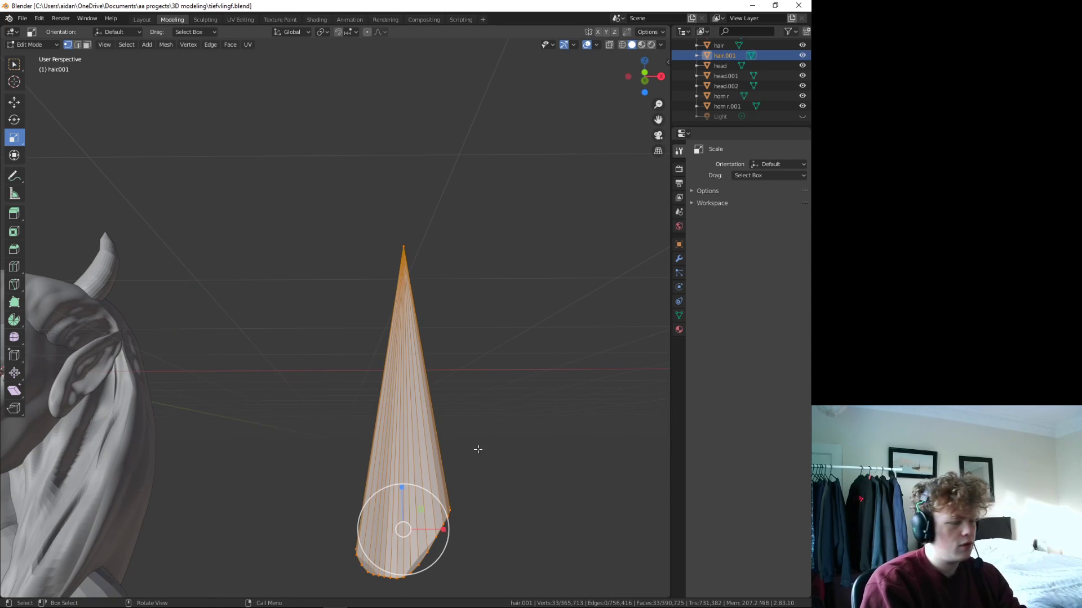
right_click(448, 454)
left_click(389, 360)
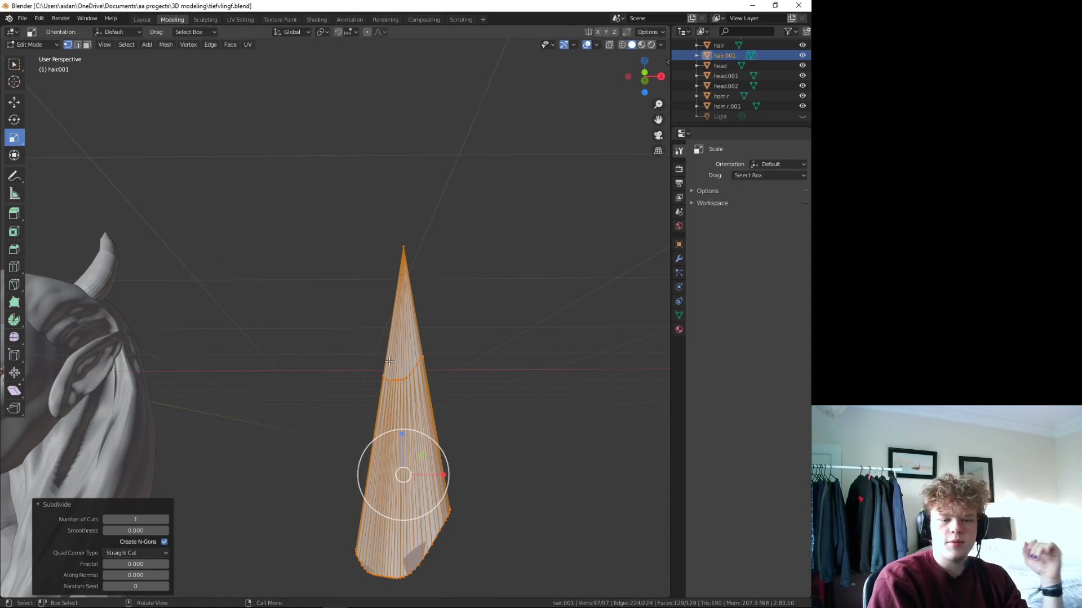
left_click_drag(155, 516, 189, 517)
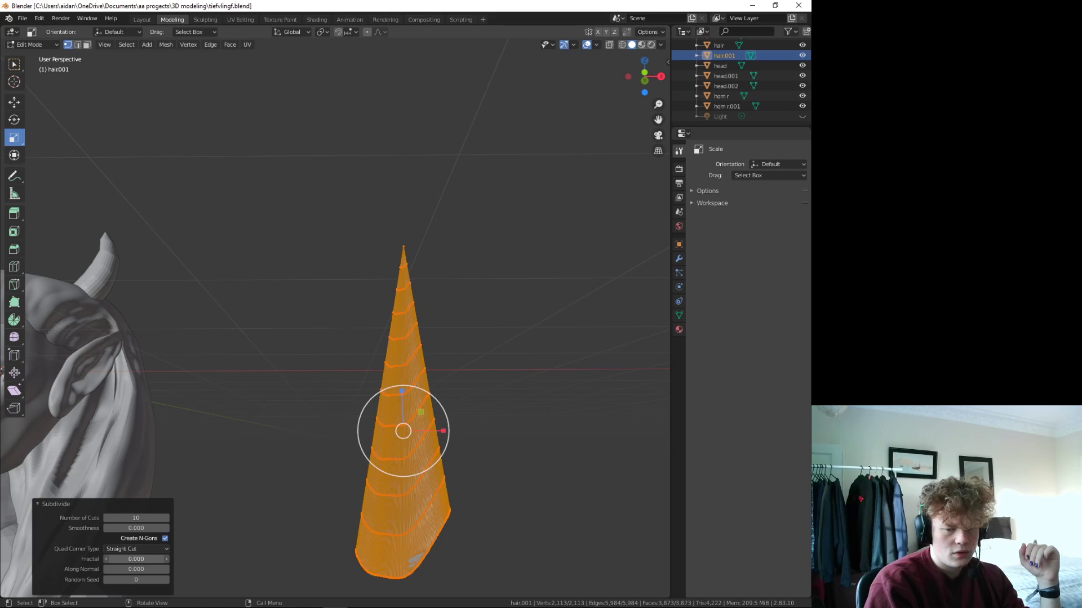
left_click_drag(136, 559, 194, 559)
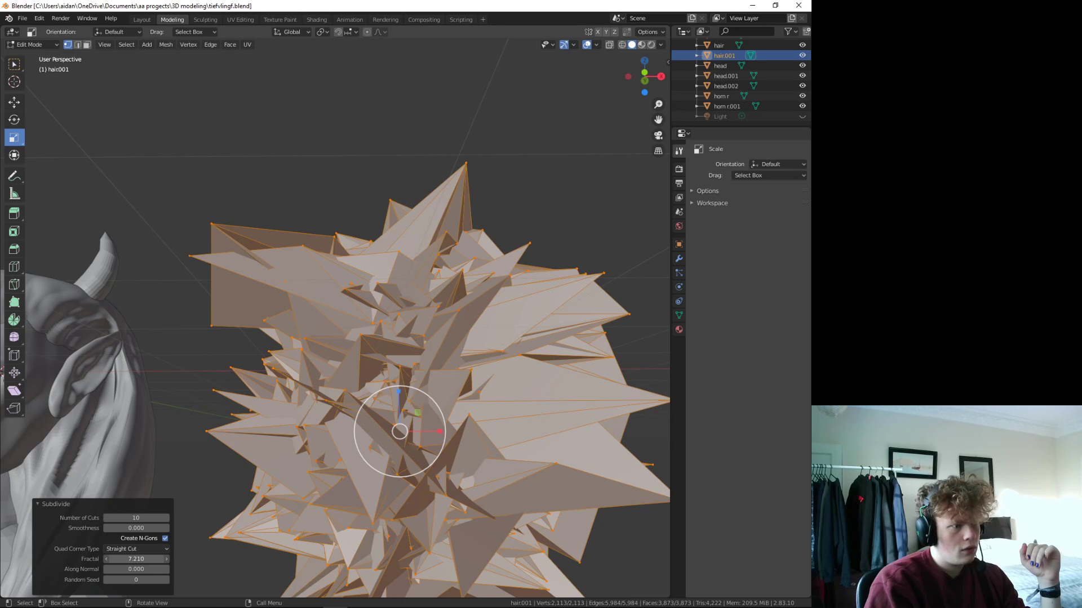
left_click_drag(194, 559, 135, 558)
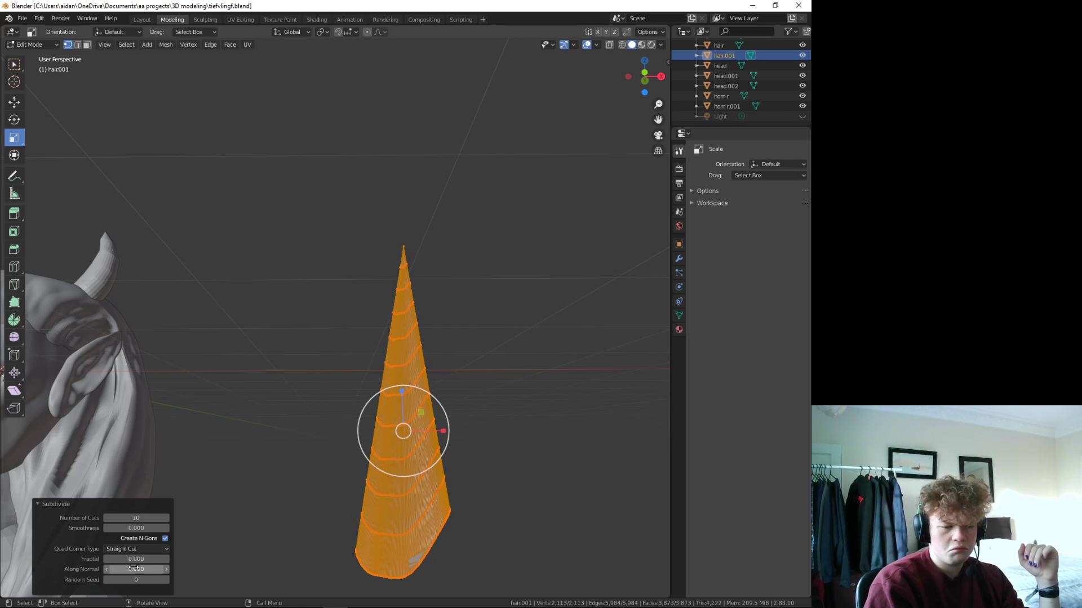
left_click_drag(136, 569, 138, 569)
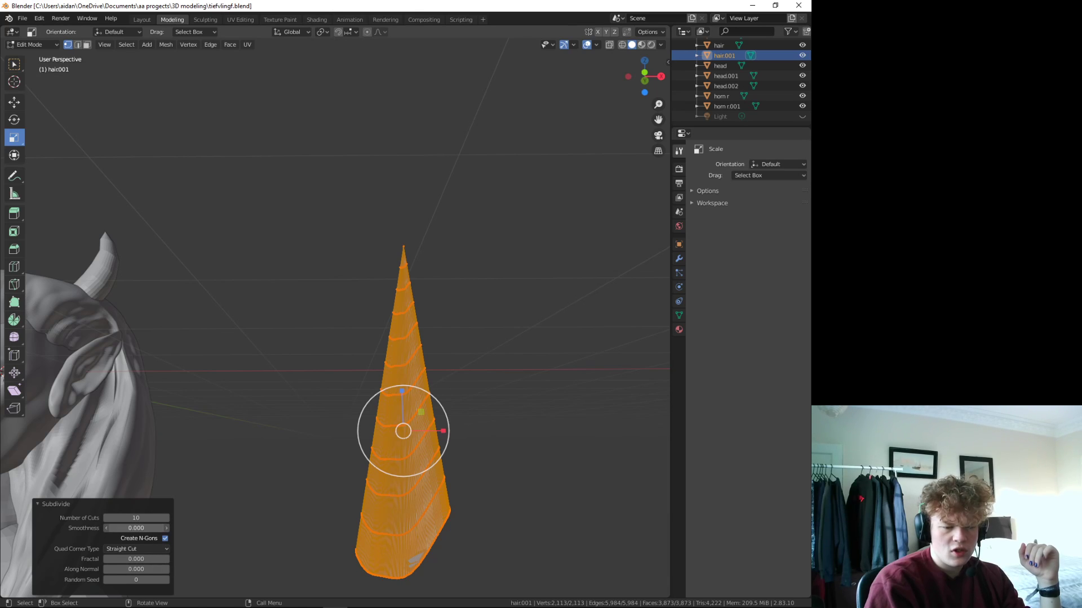
mouse_move(136, 528)
left_mouse_down()
mouse_move(149, 528)
mouse_move(134, 528)
left_mouse_up()
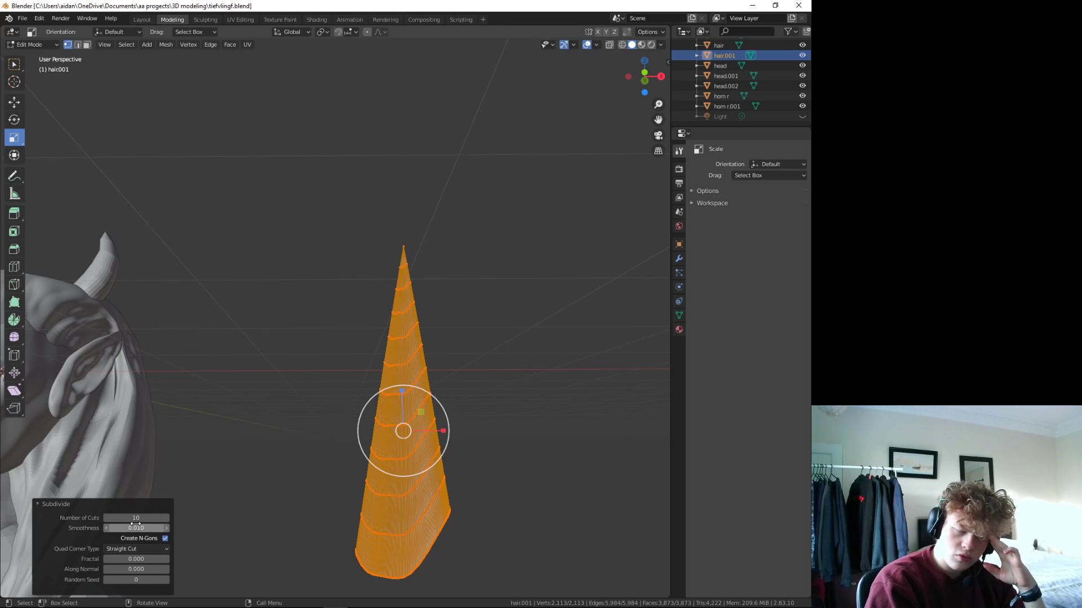
left_click(230, 435)
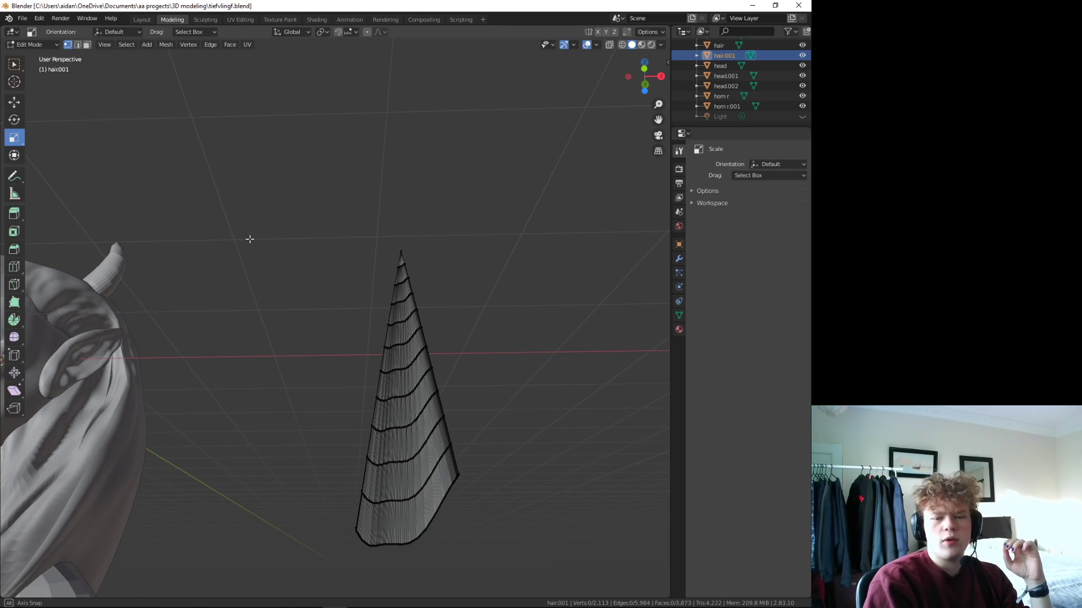
- Back in Sculpt Mode, bend hair.001's tip and curve it to the left with Elastic Deform
left_click(205, 20)
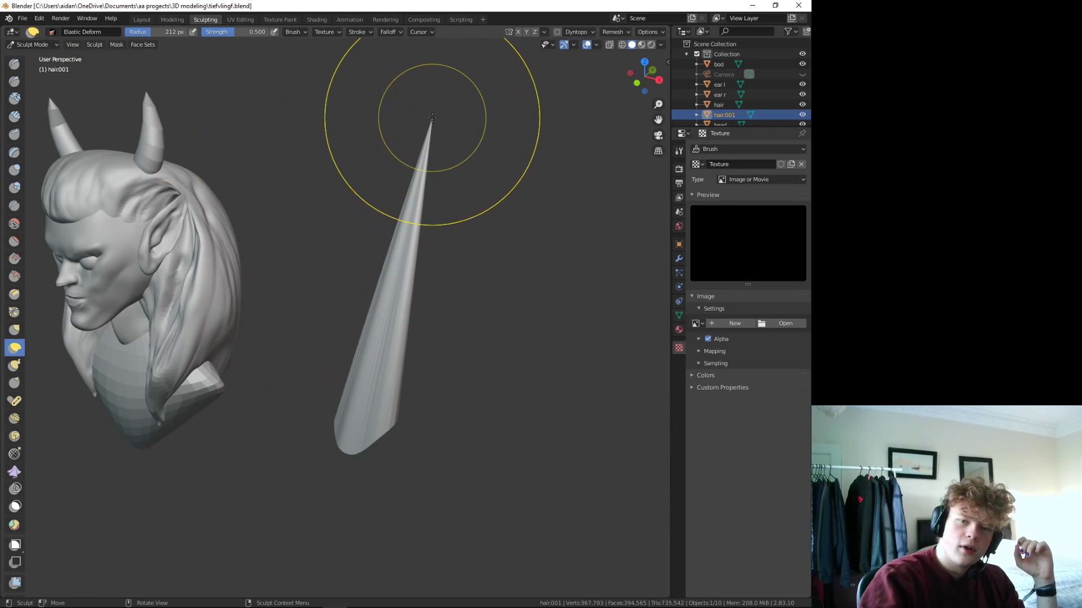
left_click_drag(427, 118, 323, 273)
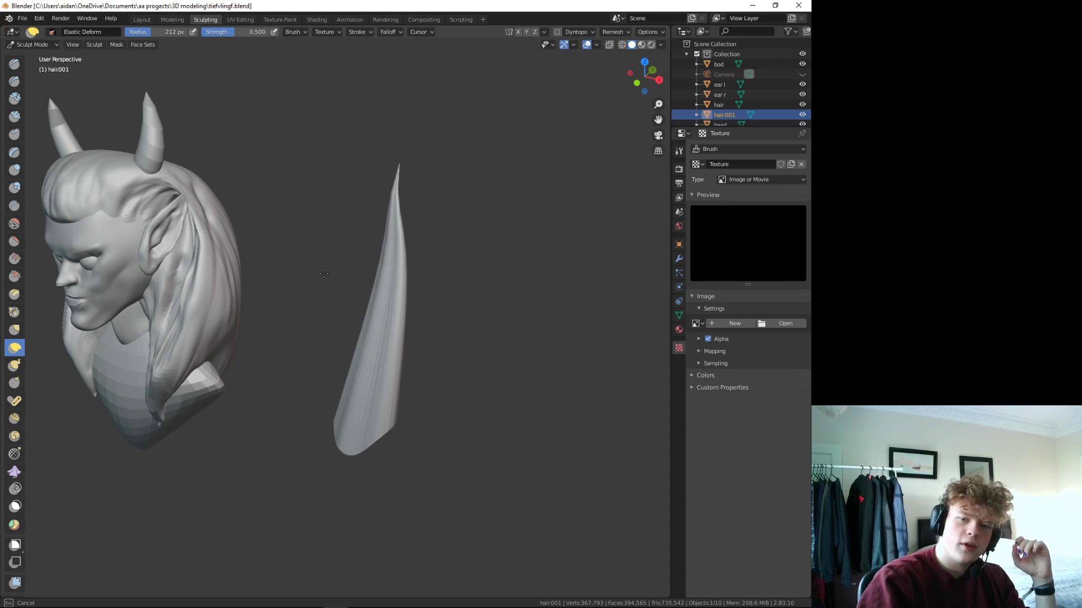
mouse_move(233, 280)
left_mouse_down()
mouse_move(338, 338)
mouse_move(408, 248)
mouse_move(373, 150)
left_mouse_up()
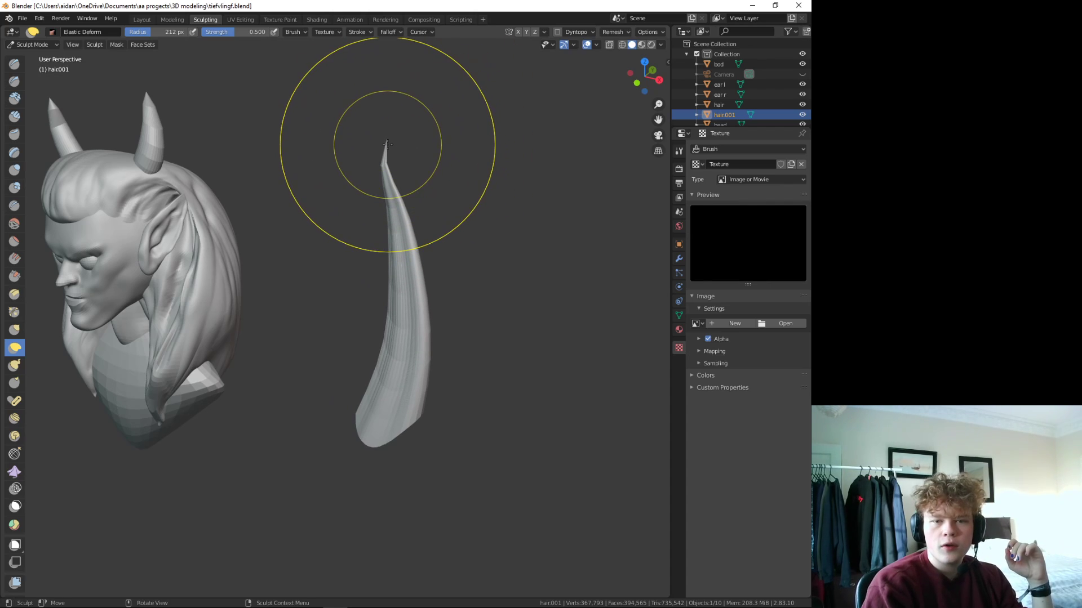
mouse_move(386, 141)
left_mouse_down()
mouse_move(333, 167)
mouse_move(634, 322)
mouse_move(560, 248)
left_mouse_up()
- From a side profile, pull the strand's tip down and further outward into a curling hook
middle_click_drag(560, 248, 419, 227)
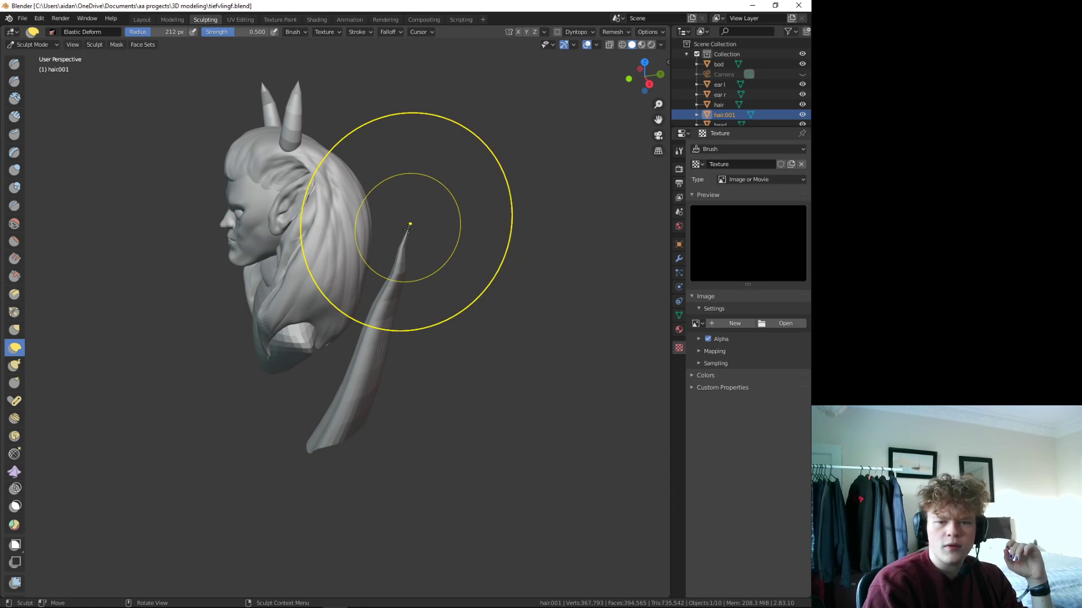
left_click_drag(408, 227, 440, 293)
left_click_drag(517, 390, 627, 480)
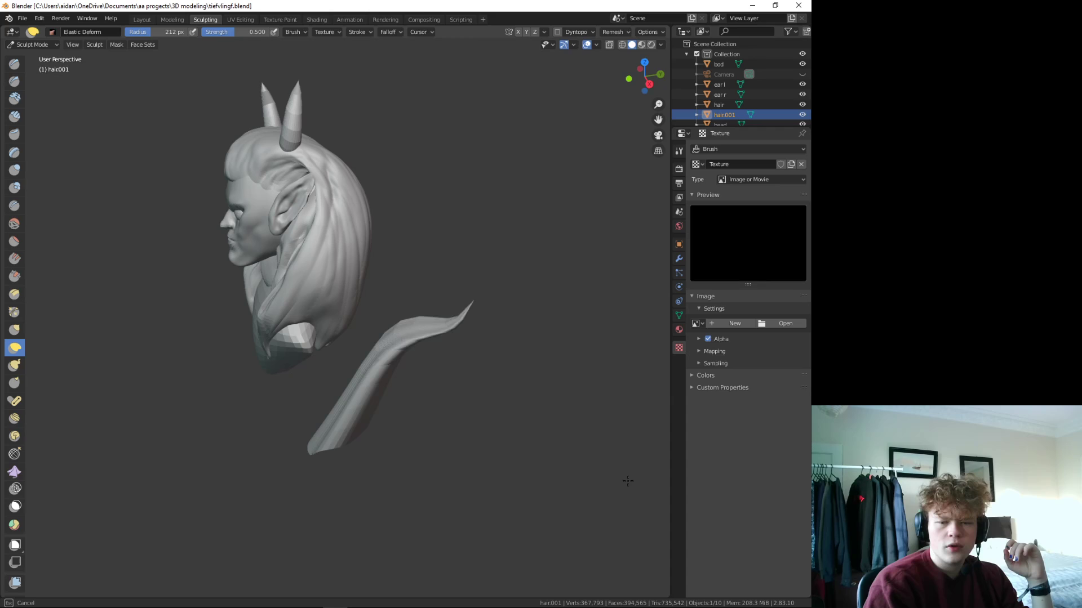
middle_click_drag(677, 400, 411, 398)
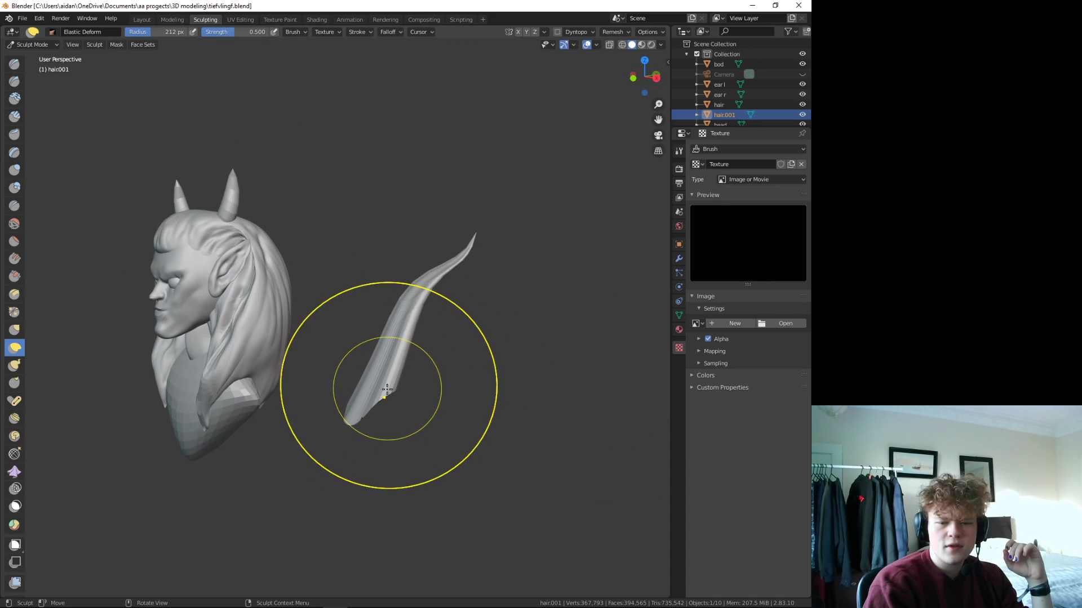
mouse_move(363, 397)
left_mouse_down()
mouse_move(363, 415)
mouse_move(401, 399)
left_mouse_up()
scroll(362, 415, "up", 5)
scroll(447, 411, "down", 5)
middle_click_drag(447, 410, 375, 447)
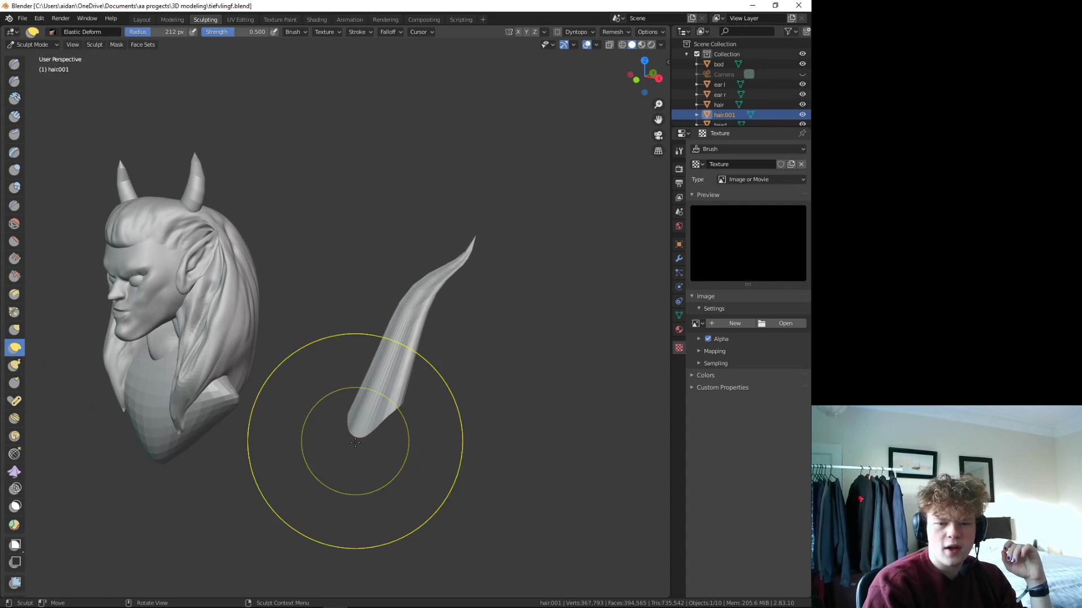
- Add a raised Draw stroke and a Draw Sharp groove along the strand, then shrink the brush radius
left_click(14, 64)
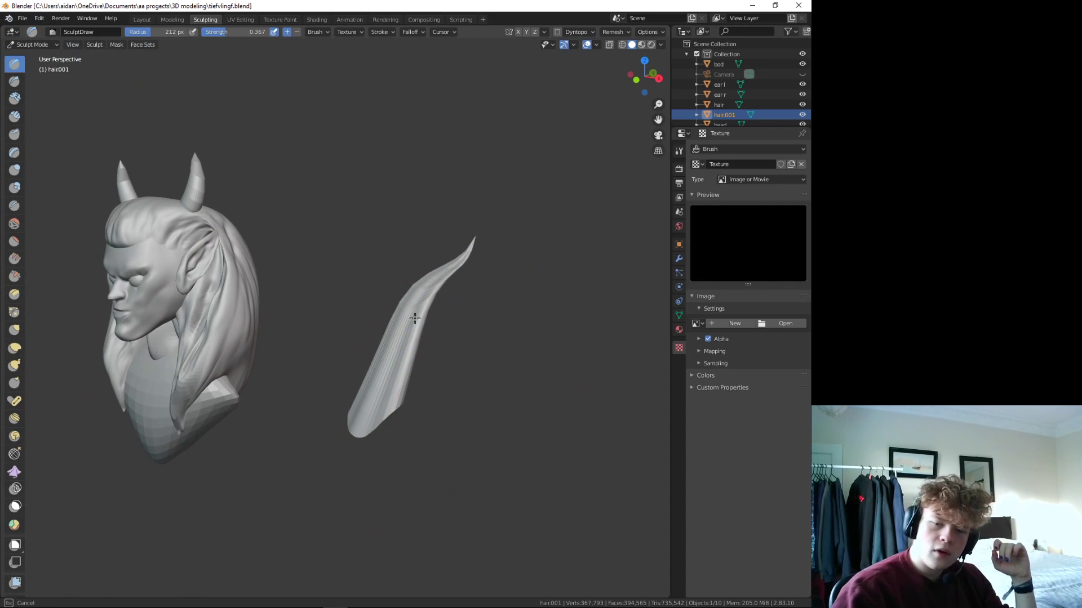
left_click_drag(387, 384, 374, 410)
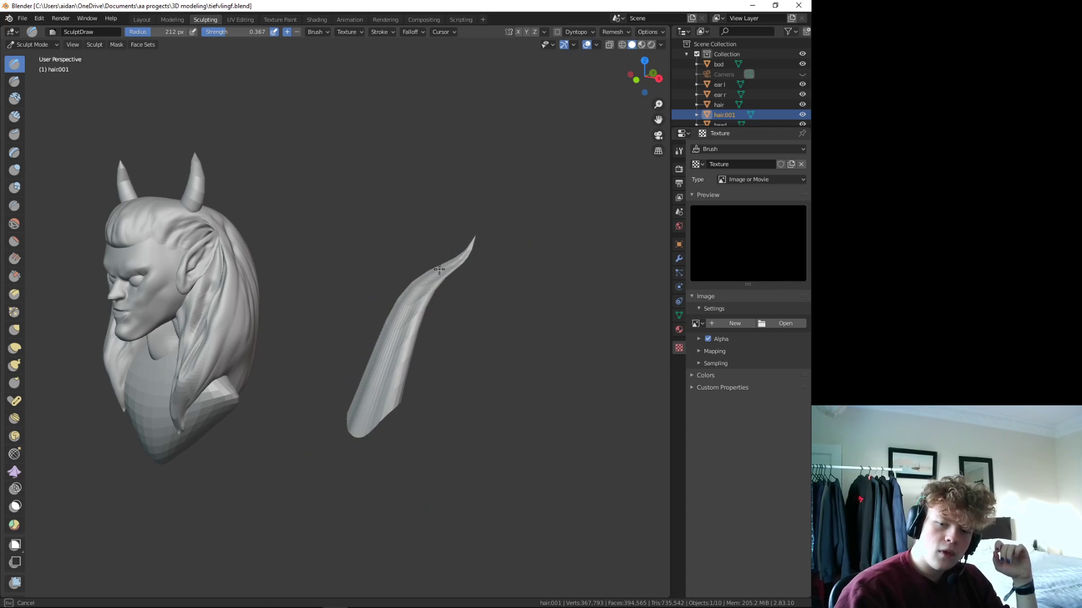
left_click(14, 81)
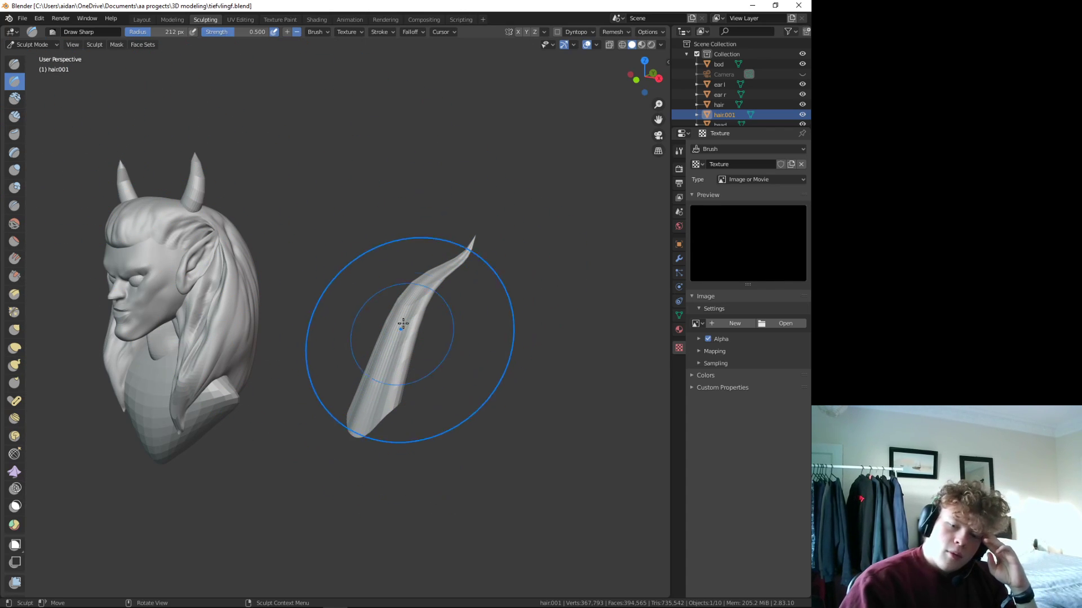
left_click_drag(389, 349, 380, 385)
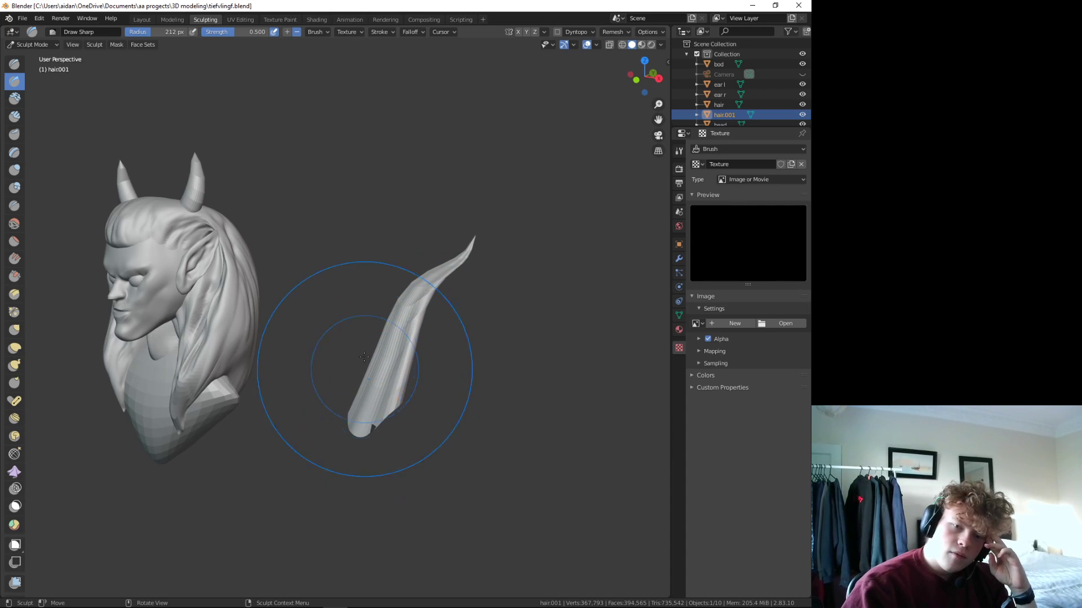
left_click_drag(151, 33, 136, 38)
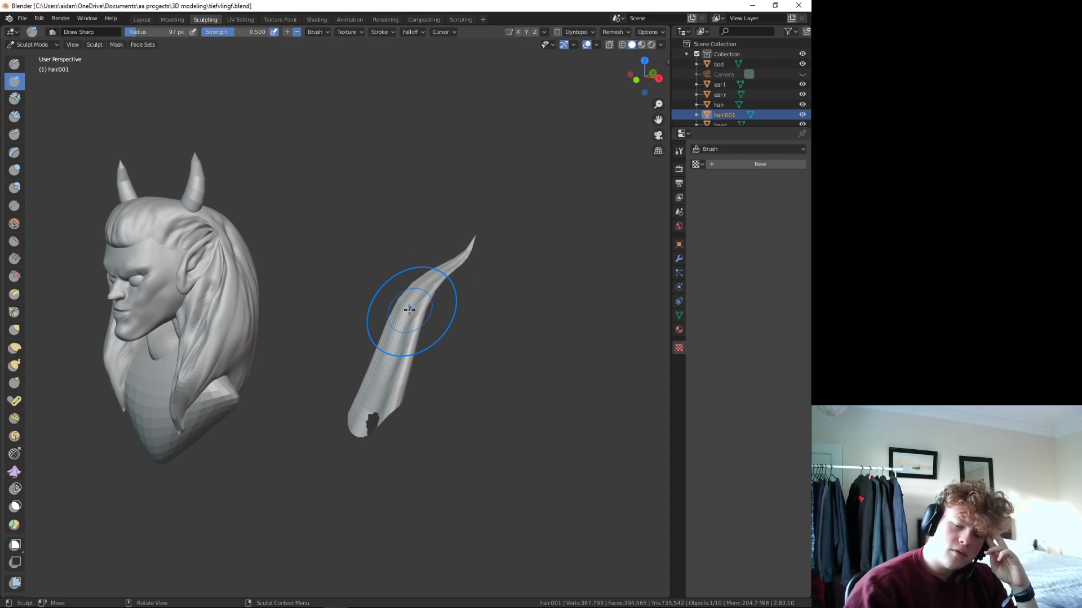
- Check the strand's base, then put hair.001 in Edit Mode in the Modeling workspace
mouse_move(350, 525)
middle_mouse_down()
mouse_move(368, 376)
mouse_move(347, 567)
mouse_move(327, 70)
middle_mouse_up()
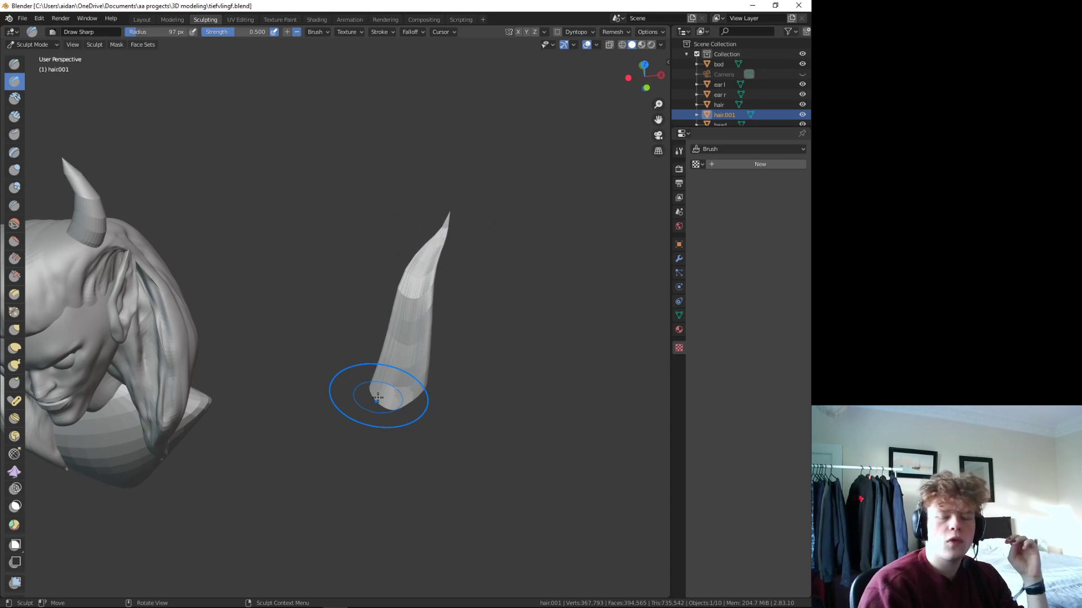
mouse_move(415, 338)
middle_mouse_down()
mouse_move(380, 328)
mouse_move(412, 386)
mouse_move(149, 5)
middle_mouse_up()
left_click(171, 19)
mouse_move(270, 169)
middle_mouse_down()
mouse_move(333, 248)
mouse_move(452, 350)
mouse_move(460, 411)
middle_mouse_up()
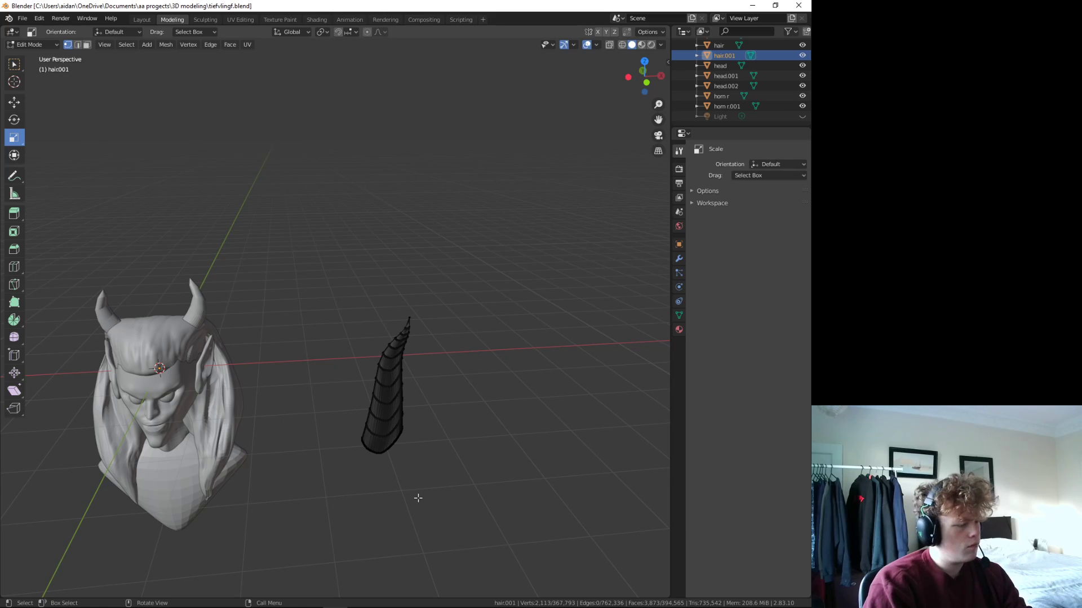
- Select all of the strand's geometry and scale it down to about 0.378
key("a")
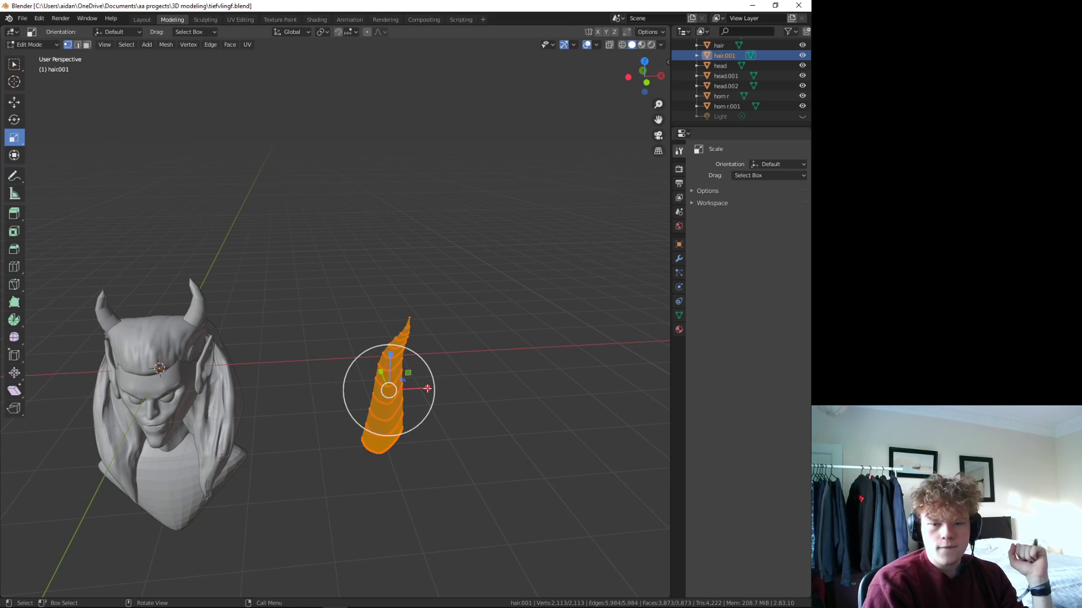
key("s")
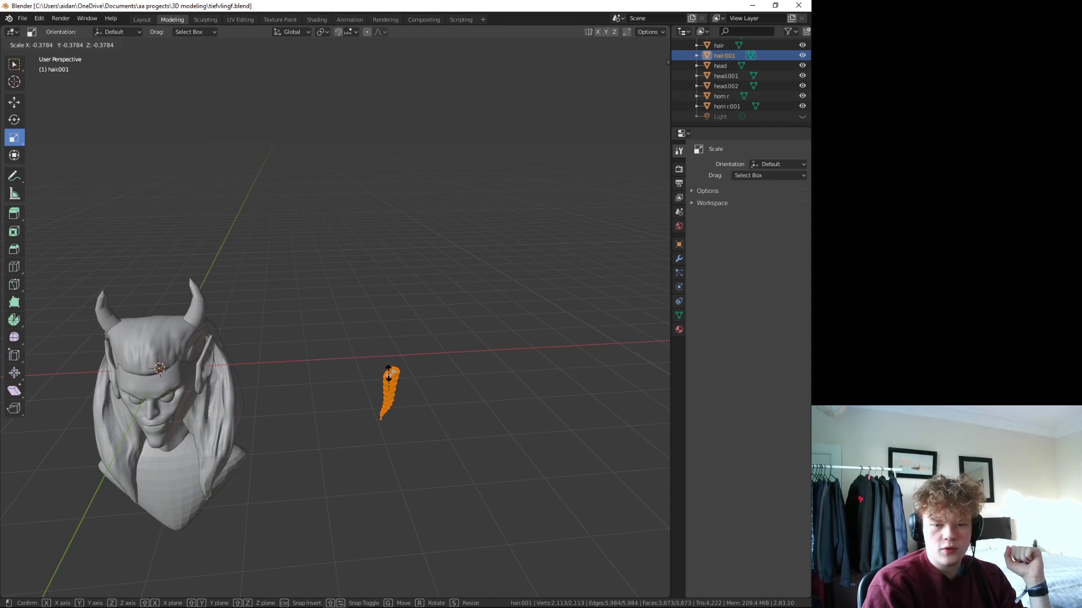
left_click(392, 381)
mouse_move(394, 389)
middle_mouse_down()
mouse_move(428, 440)
mouse_move(473, 433)
mouse_move(452, 429)
middle_mouse_up()
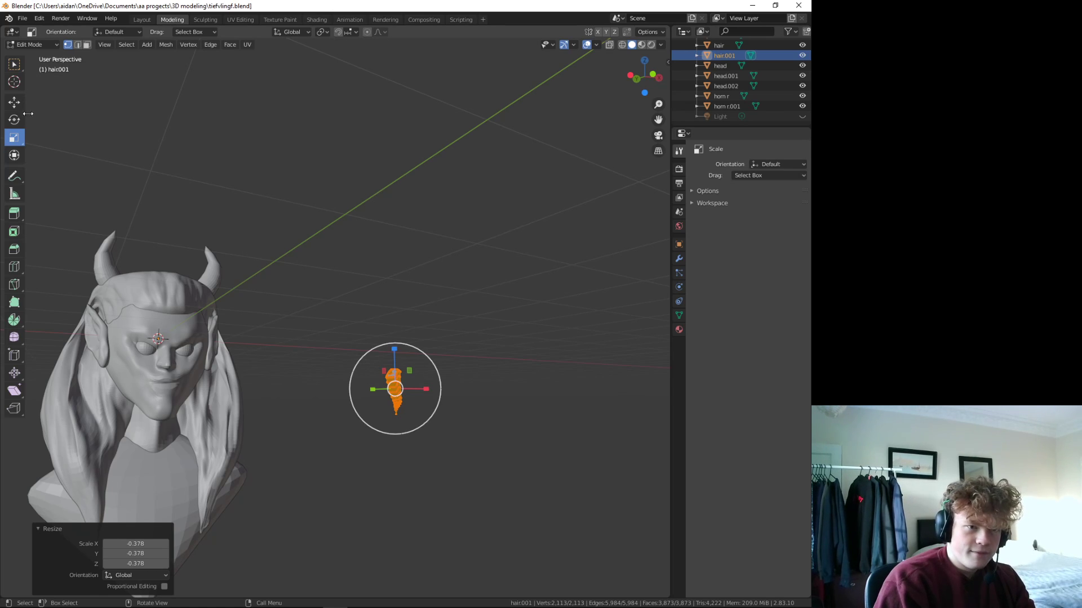
- Move the shrunken strand sideways beside the cheek and lower it slightly
left_click_drag(430, 392, 308, 400)
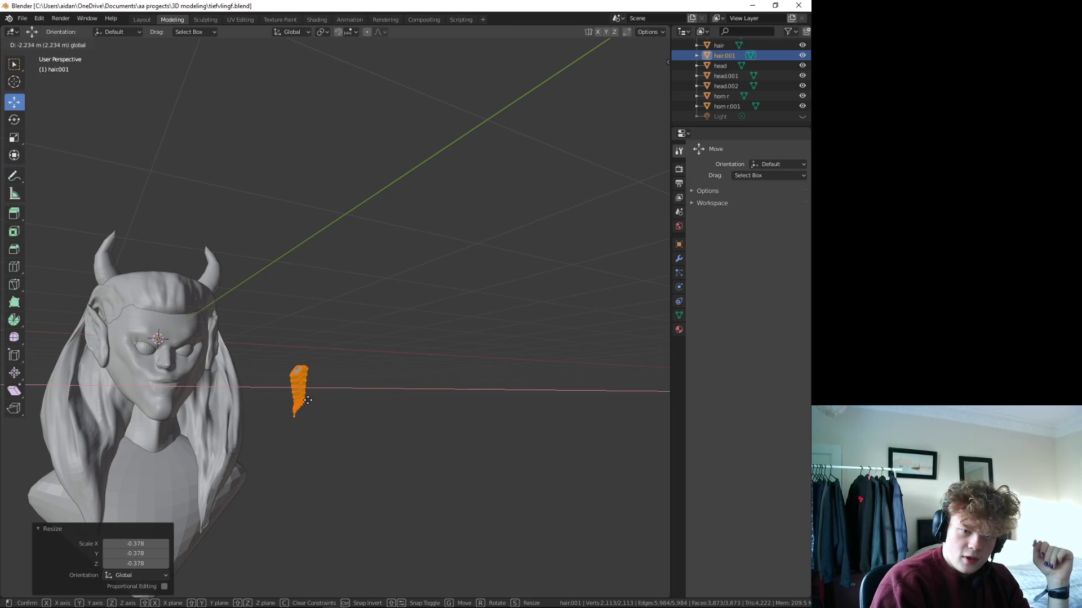
left_click_drag(235, 407, 235, 408)
left_click_drag(206, 345, 207, 360)
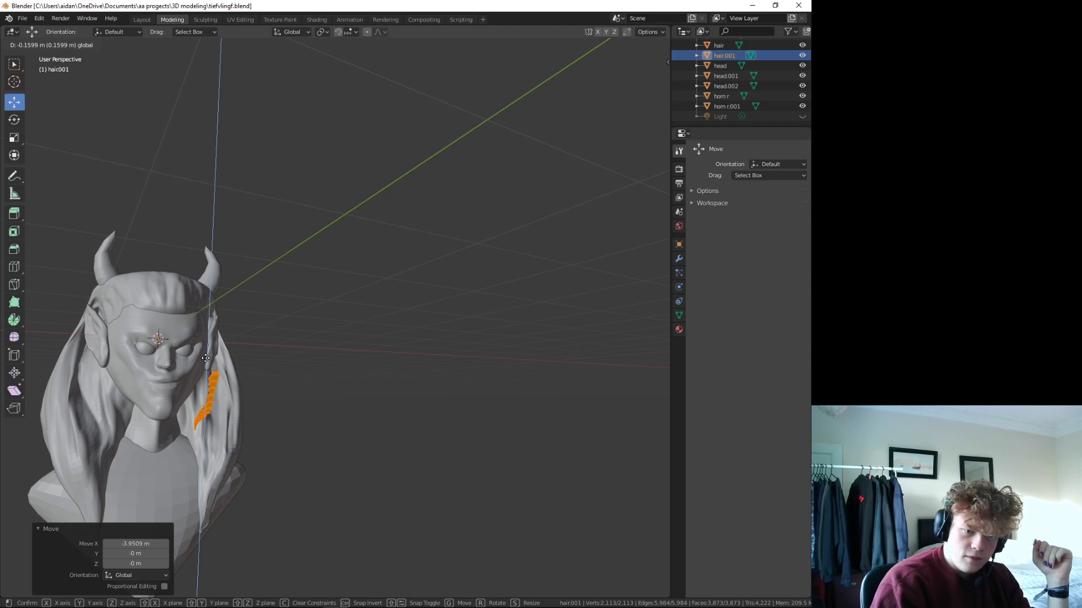
mouse_move(207, 360)
middle_mouse_down()
mouse_move(406, 447)
mouse_move(330, 485)
mouse_move(380, 491)
mouse_move(340, 462)
middle_mouse_up()
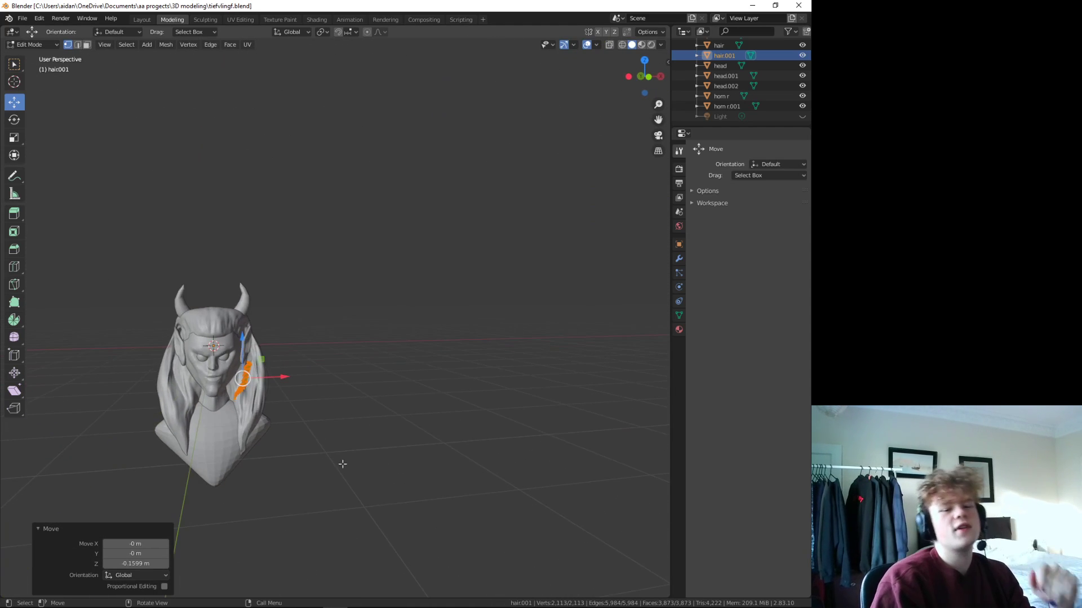
scroll(239, 478, "up", 3)
scroll(317, 398, "up", 3)
scroll(275, 471, "down", 3)
middle_click_drag(275, 472, 244, 474)
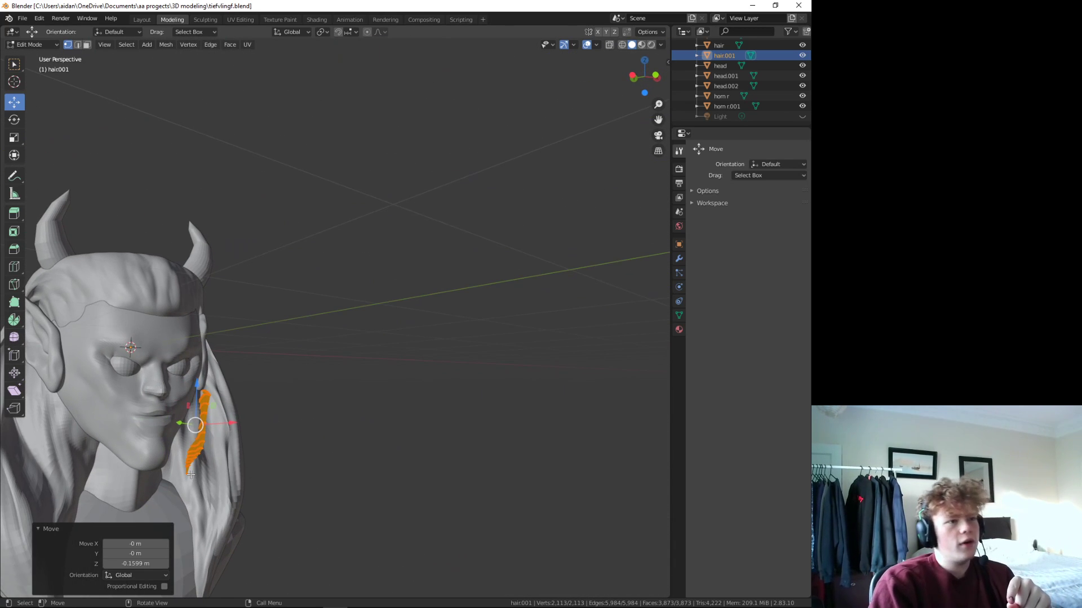
left_click(350, 502)
- Trackball-rotate the strand so it tilts along the face against the cheek
middle_click_drag(309, 510, 254, 524)
scroll(225, 541, "down", 3)
mouse_move(200, 561)
middle_mouse_down()
mouse_move(230, 574)
mouse_move(290, 533)
middle_mouse_up()
scroll(291, 532, "up", 2)
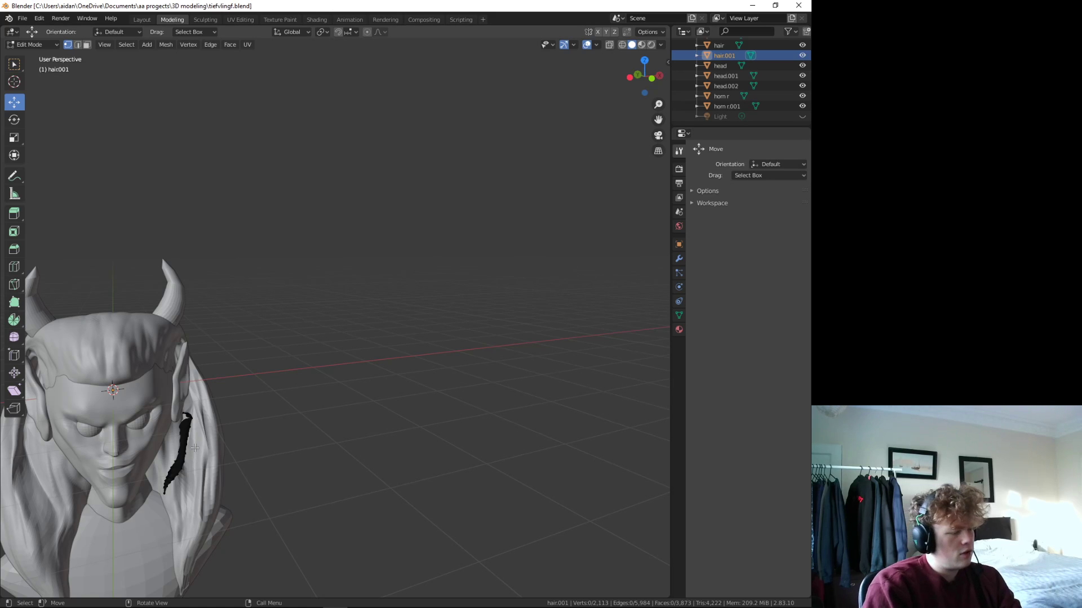
middle_click_drag(302, 445, 265, 462)
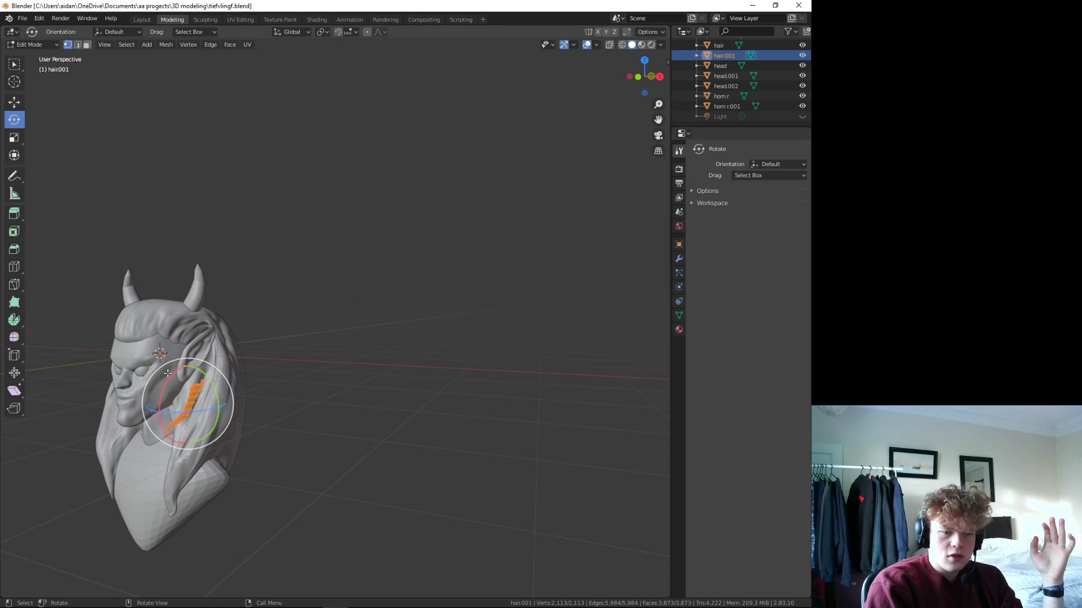
left_click_drag(168, 373, 194, 363)
middle_click_drag(282, 442, 355, 488)
scroll(354, 488, "up", 2)
scroll(379, 483, "up", 2)
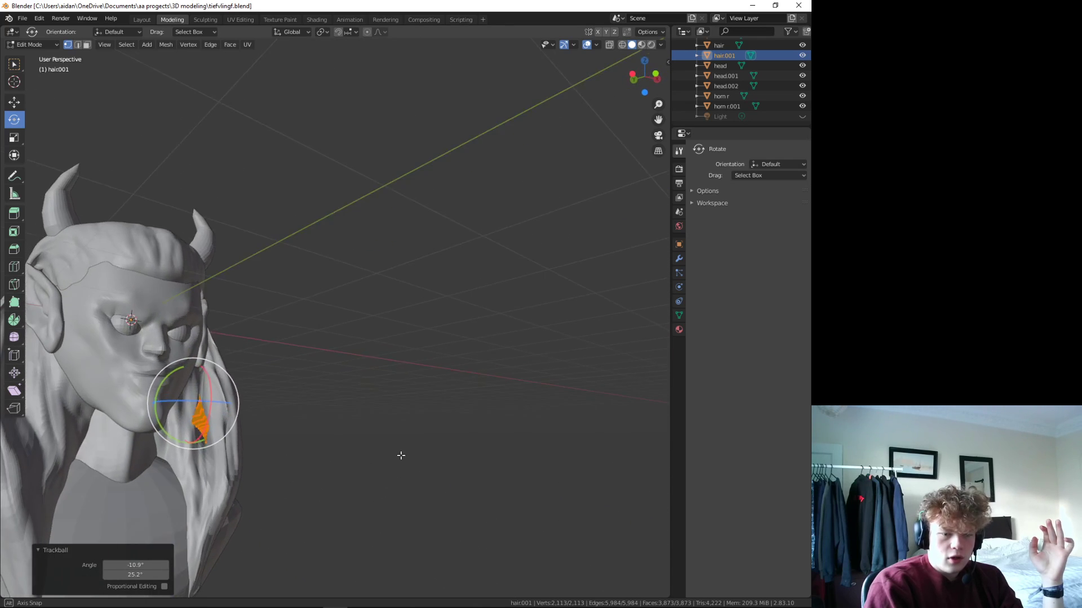
mouse_move(400, 455)
middle_mouse_down()
mouse_move(427, 435)
mouse_move(391, 476)
mouse_move(381, 517)
middle_mouse_up()
left_click(415, 480)
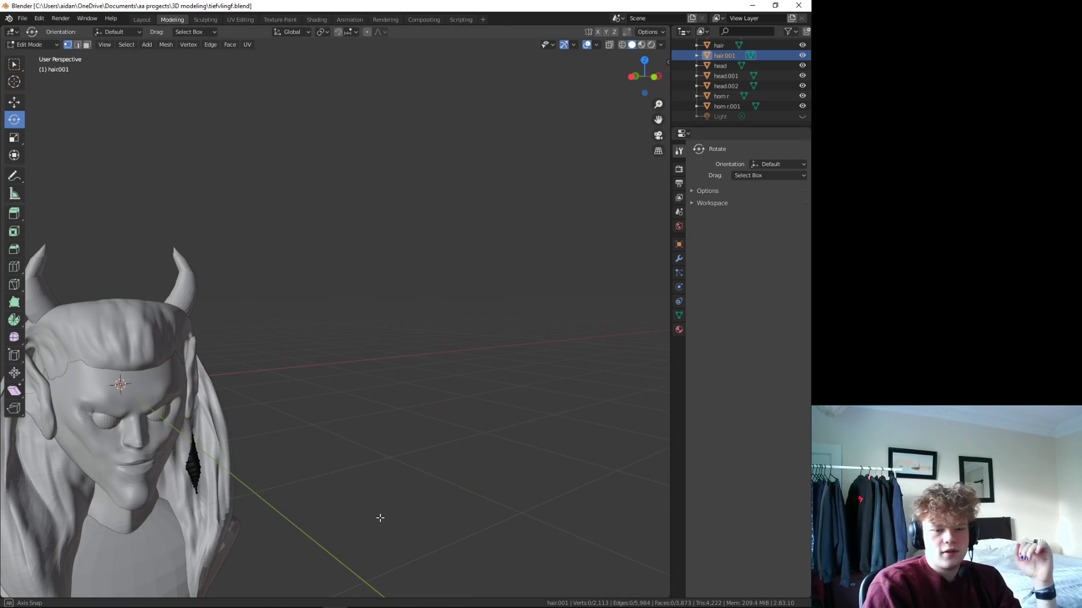
left_click(776, 52)
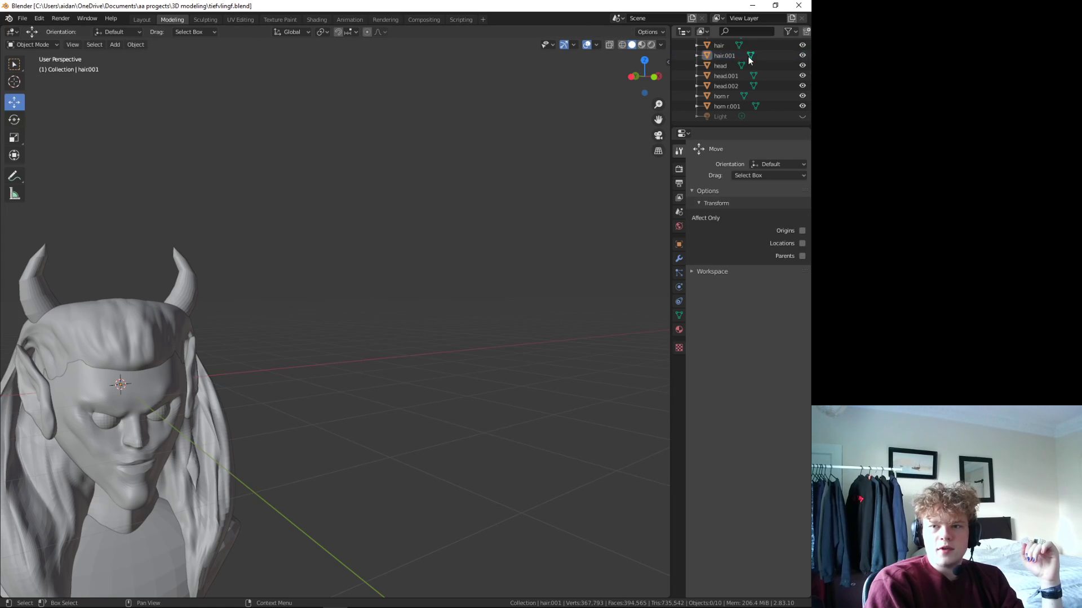
mouse_move(296, 453)
middle_mouse_down()
mouse_move(282, 434)
mouse_move(326, 415)
mouse_move(282, 441)
mouse_move(239, 434)
mouse_move(213, 447)
mouse_move(271, 448)
mouse_move(292, 430)
mouse_move(290, 305)
middle_mouse_up()
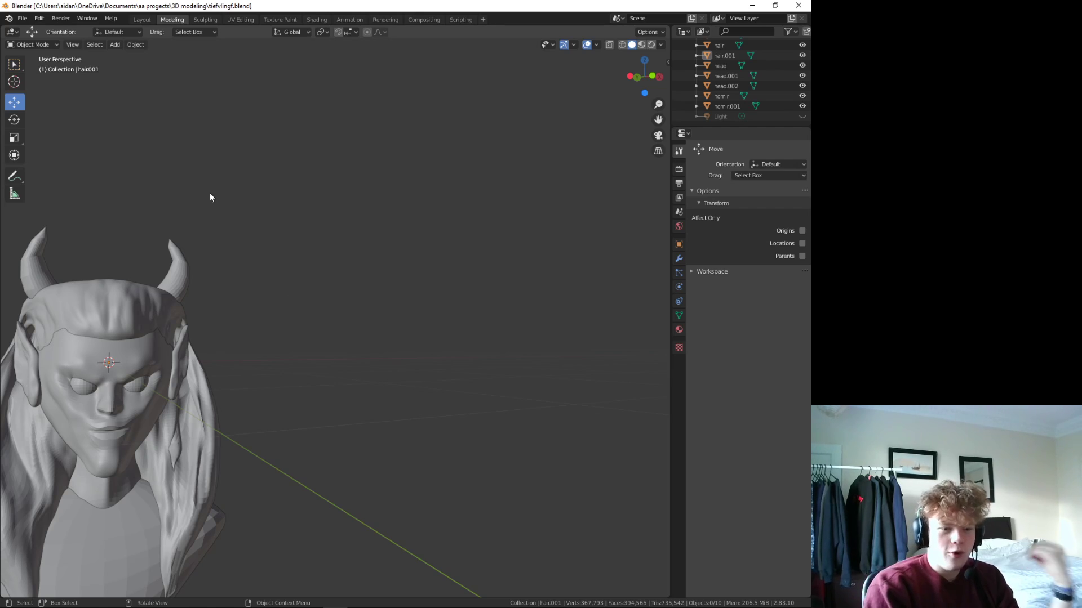
scroll(114, 449, "down", 5)
mouse_move(249, 434)
middle_mouse_down()
mouse_move(174, 471)
mouse_move(198, 497)
mouse_move(181, 495)
middle_mouse_up()
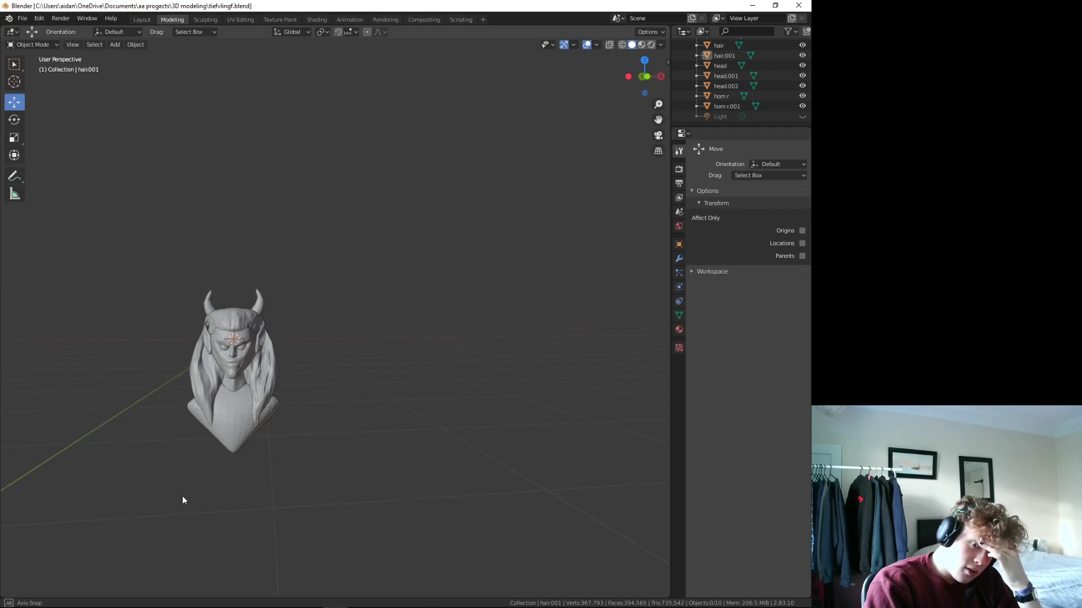
scroll(271, 401, "up", 2)
scroll(255, 444, "up", 3)
scroll(276, 444, "up", 2)
mouse_move(277, 448)
middle_mouse_down()
mouse_move(329, 407)
mouse_move(325, 387)
mouse_move(290, 396)
mouse_move(251, 432)
mouse_move(265, 466)
mouse_move(322, 423)
mouse_move(279, 435)
middle_mouse_up()
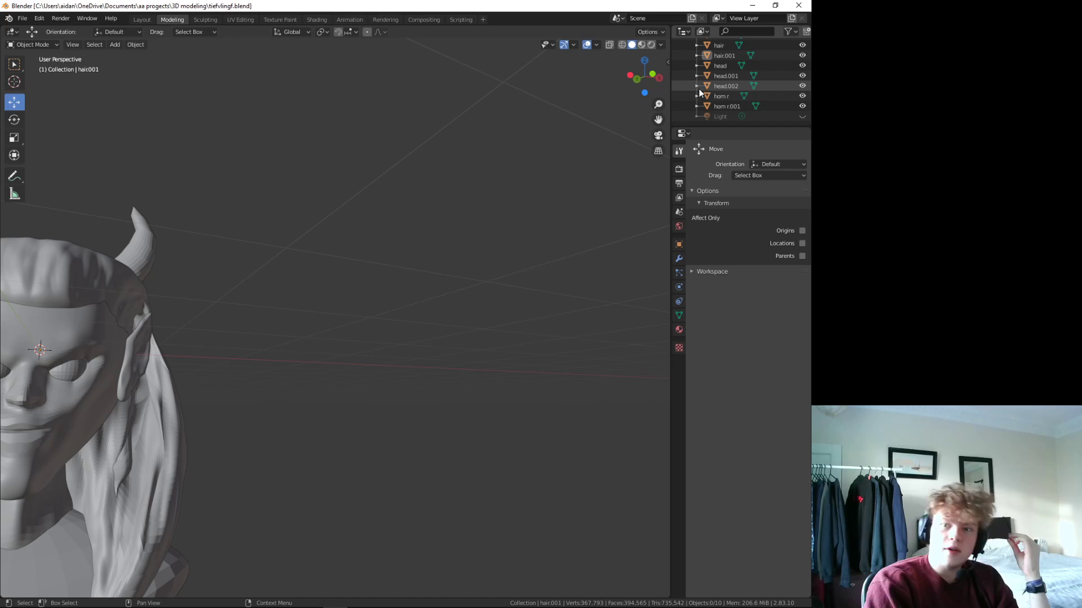
- Copy hair.001 in the Outliner and paste it as a new hair.002 strand
left_click(722, 55)
right_click(719, 55)
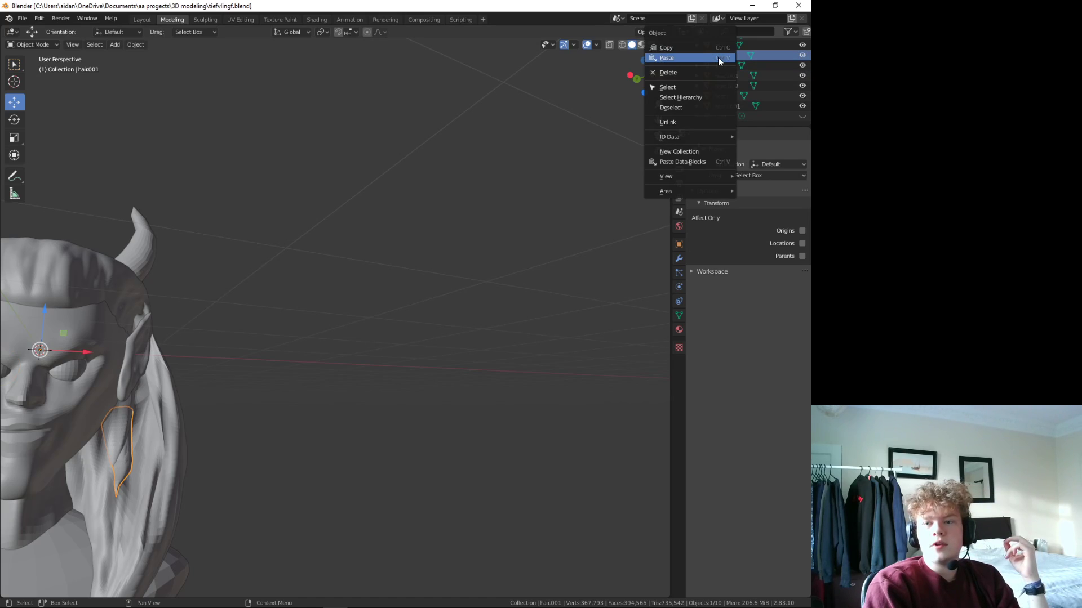
left_click(707, 56)
right_click(708, 48)
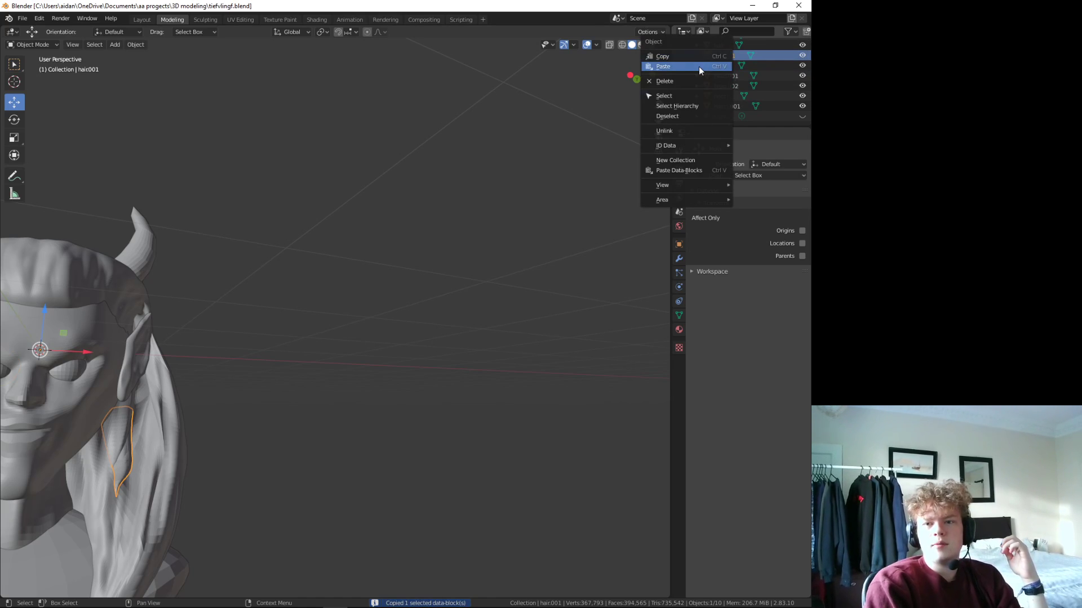
middle_click_drag(422, 333, 404, 340)
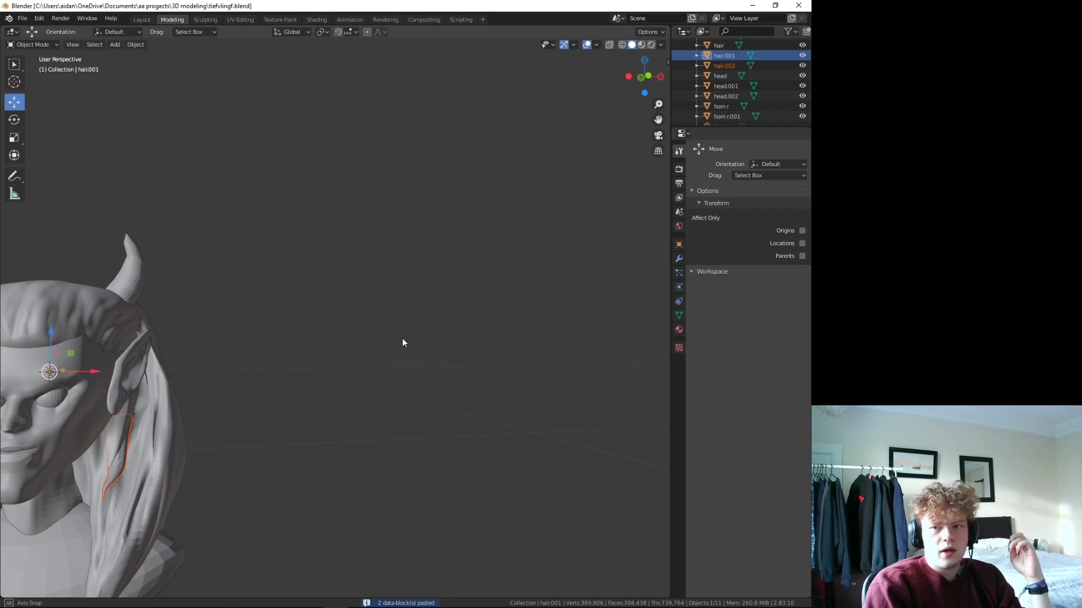
- In Edit Mode, select all of hair.002 and move it along X beside the opposite cheek
left_click(752, 67)
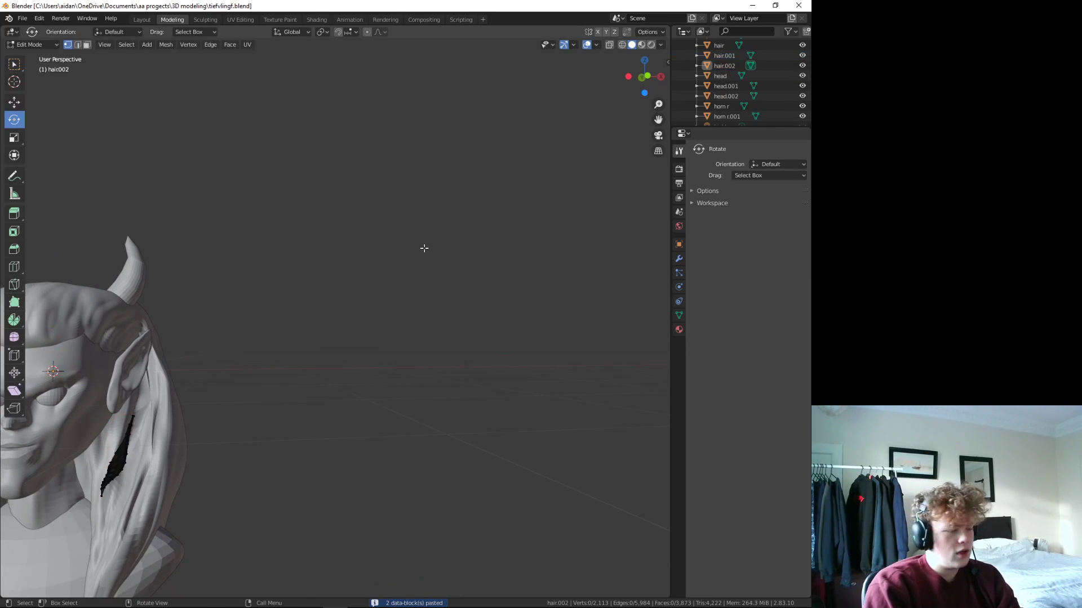
key("a")
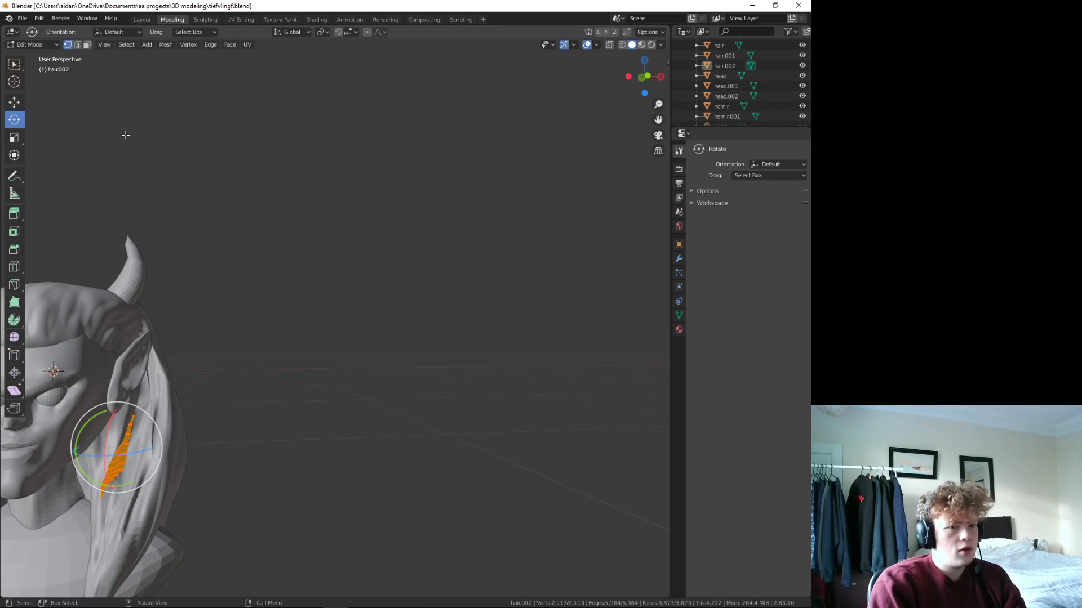
left_click(14, 102)
mouse_move(227, 372)
middle_mouse_down()
mouse_move(189, 432)
mouse_move(302, 437)
middle_mouse_up()
key("g")
key("x")
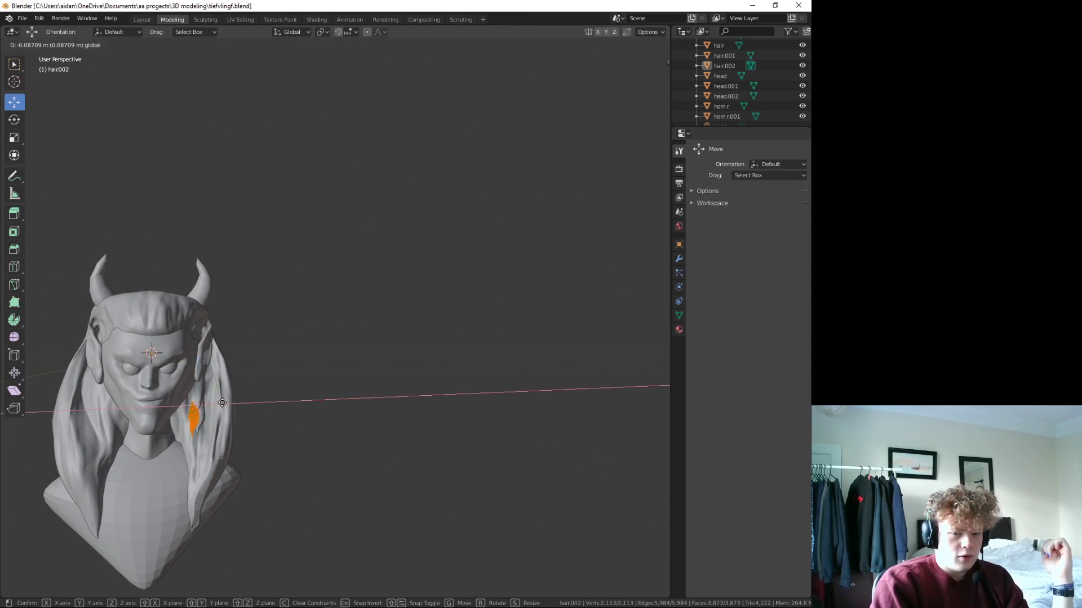
left_click(138, 409)
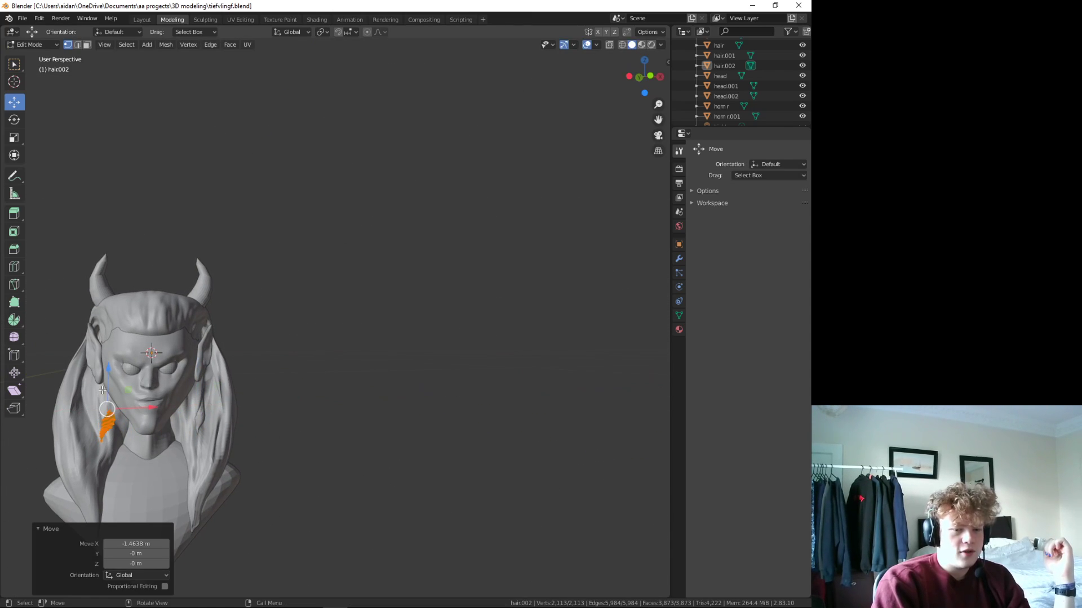
- Adjust the hair lock's position along Z, X and Y toward the right side of the chest
key("g")
key("z")
left_click(116, 409)
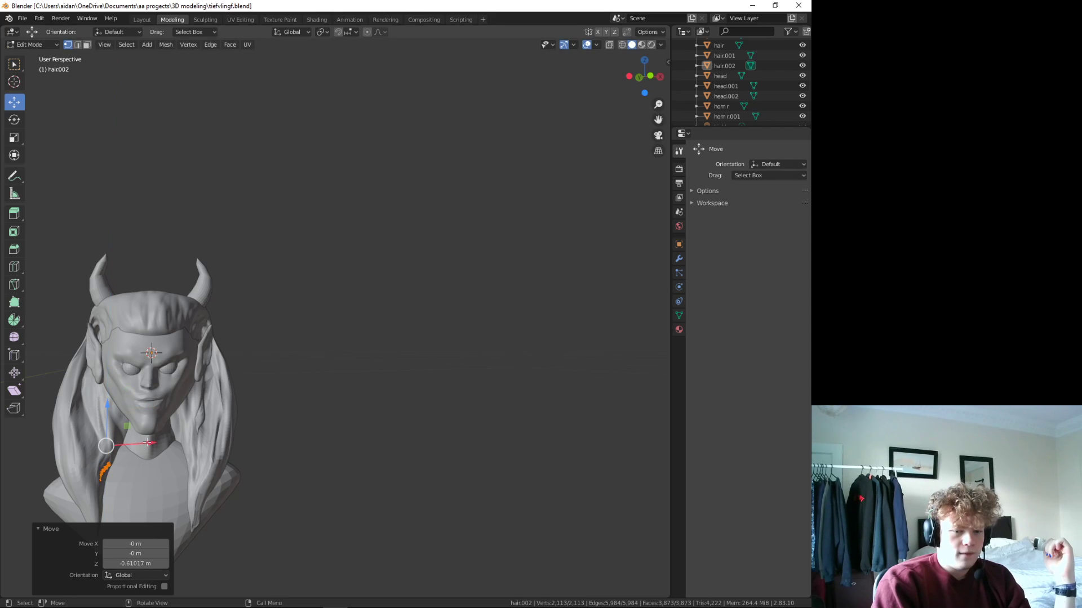
key("g")
key("x")
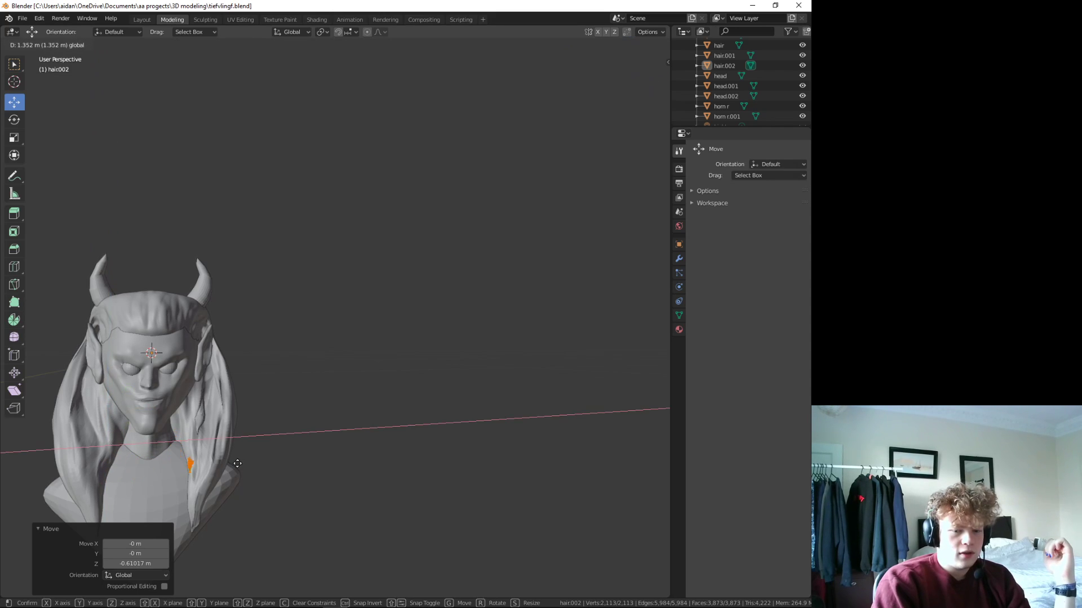
left_click(228, 465)
mouse_move(229, 434)
middle_mouse_down()
mouse_move(176, 451)
mouse_move(308, 392)
middle_mouse_up()
left_click_drag(309, 391, 293, 393)
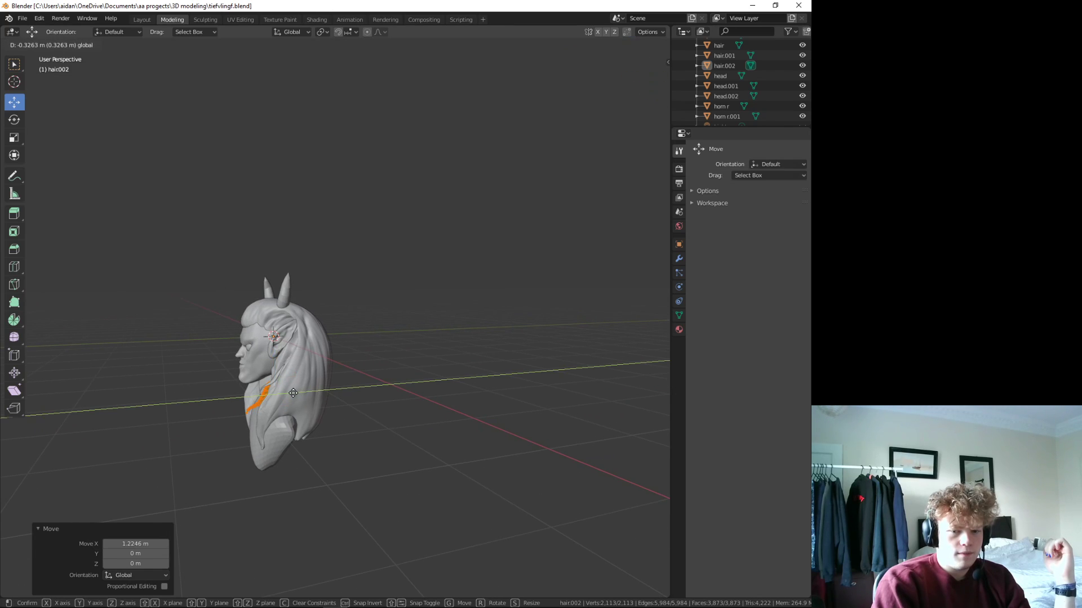
mouse_move(293, 393)
middle_mouse_down()
mouse_move(374, 480)
mouse_move(274, 424)
middle_mouse_up()
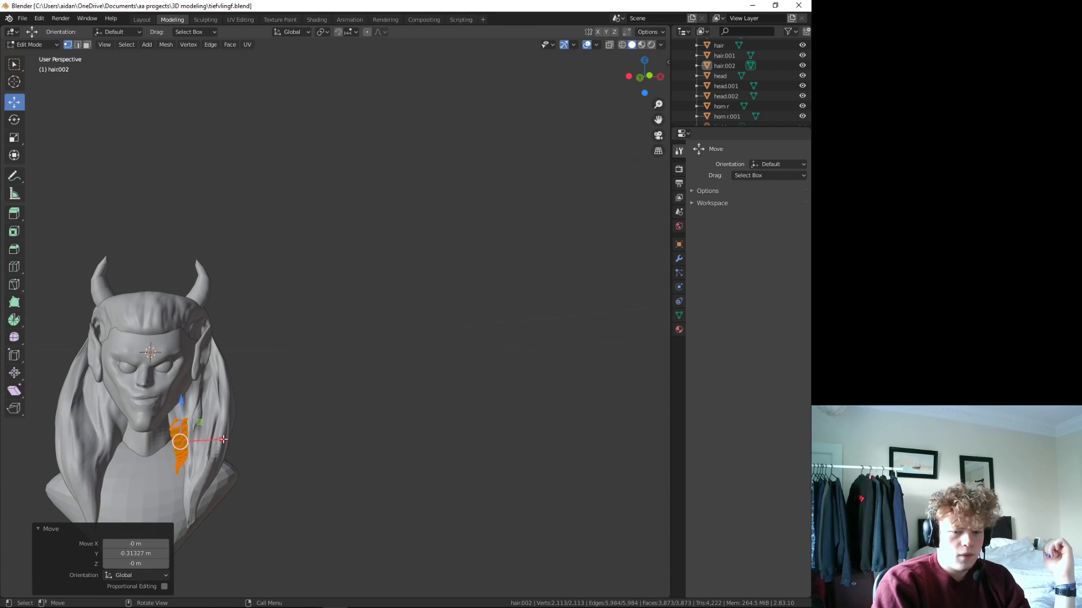
left_click_drag(223, 439, 264, 446)
middle_click_drag(297, 454, 276, 428)
- Rotate the hair lock -36.7° about Y and shift it along Z beside the long hair
left_click(22, 120)
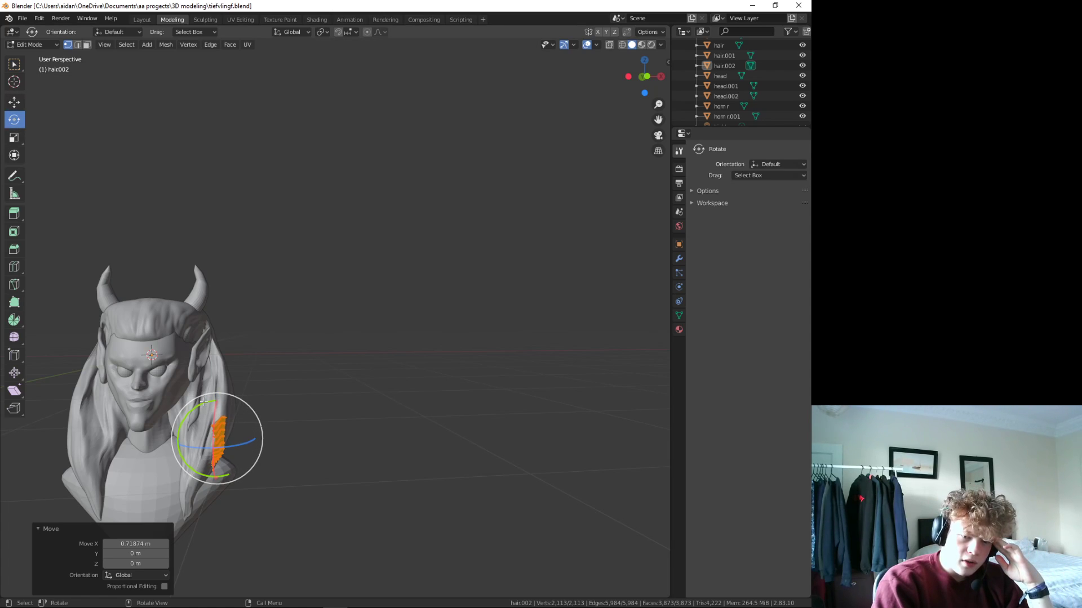
left_click_drag(204, 401, 170, 411)
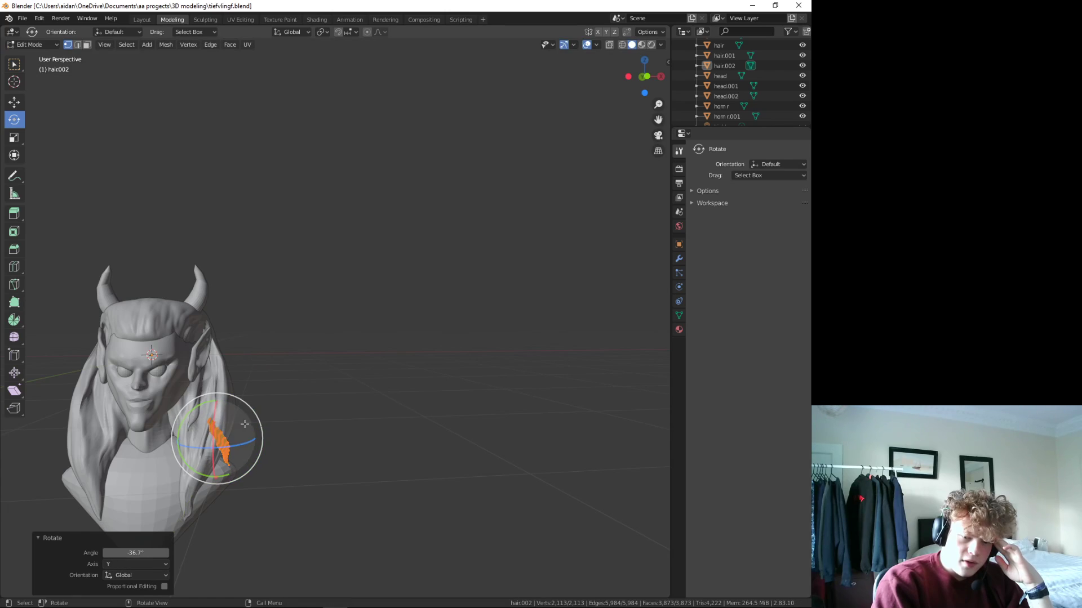
left_click(15, 107)
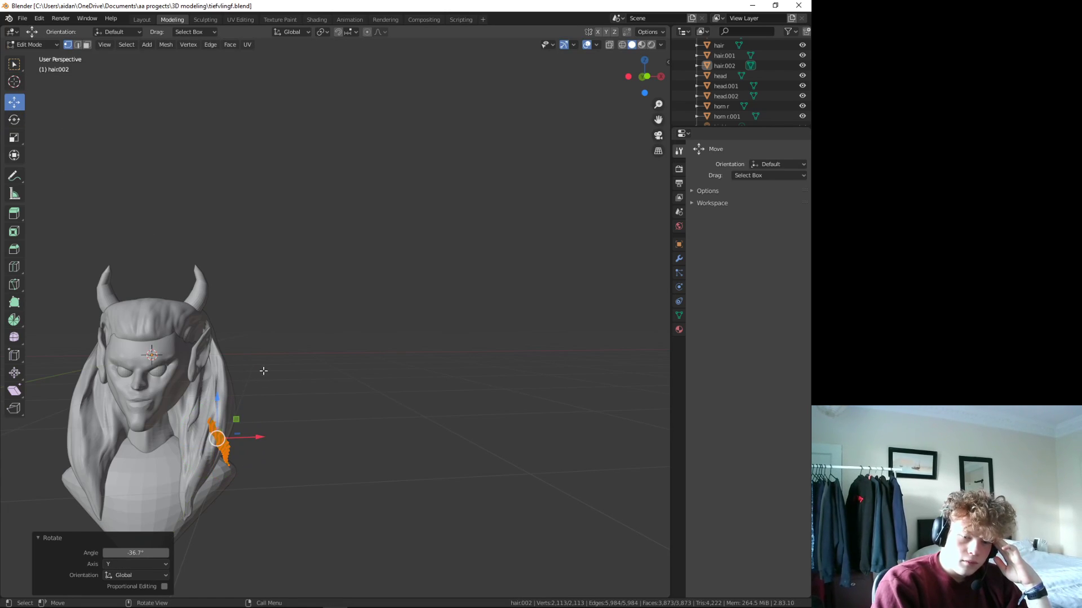
left_click_drag(221, 397, 216, 410)
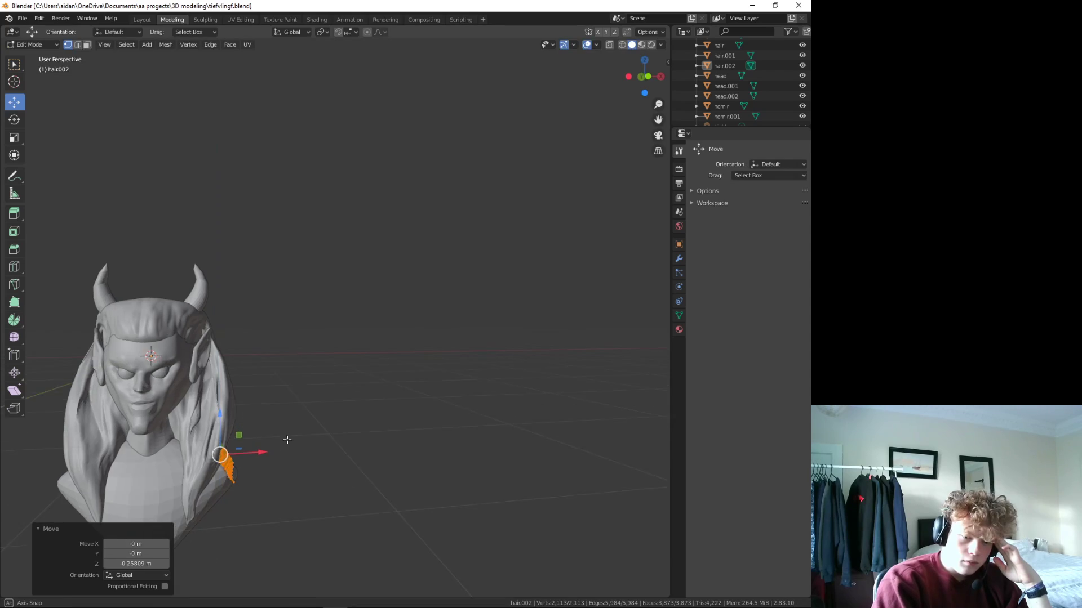
mouse_move(225, 417)
middle_mouse_down()
mouse_move(285, 414)
mouse_move(102, 322)
middle_mouse_up()
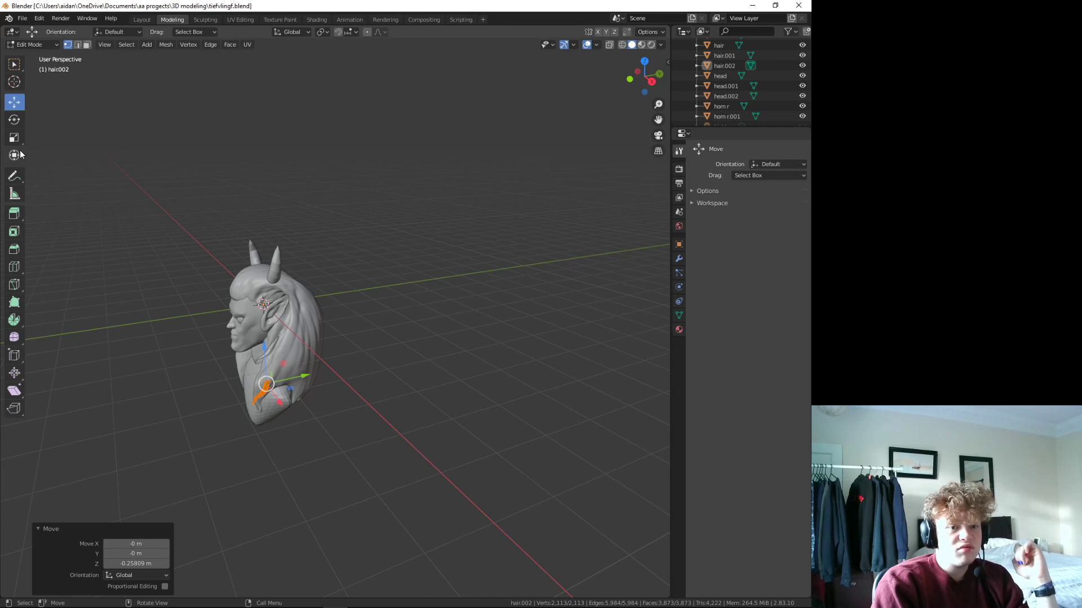
- Switch to the Sculpting workspace and zoom in close on hair.002's tip
left_click(203, 19)
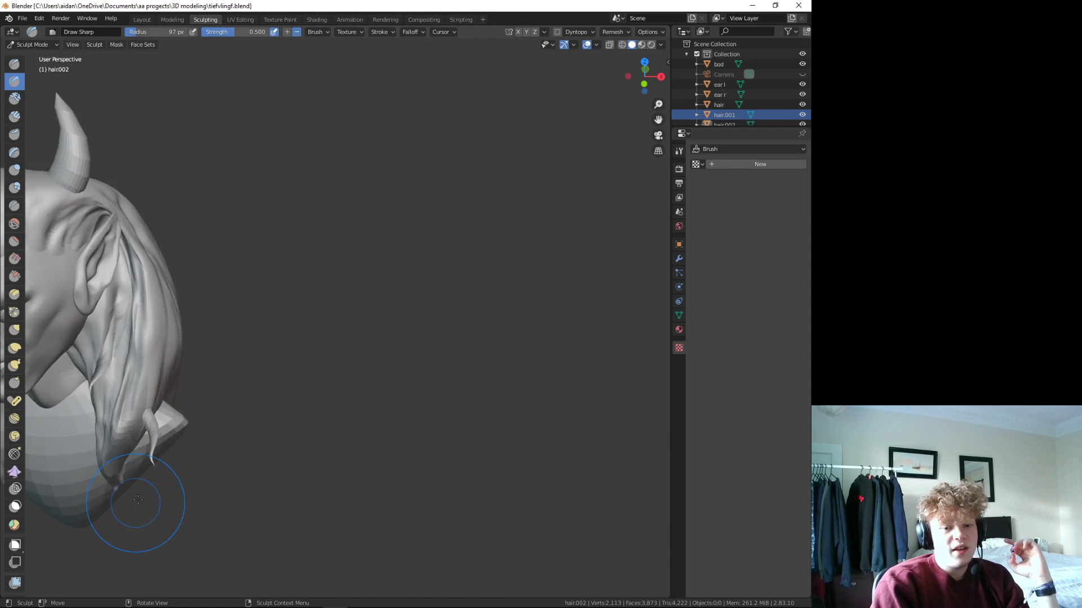
middle_click_drag(138, 500, 109, 416)
scroll(108, 416, "down", 3)
scroll(111, 410, "up", 5)
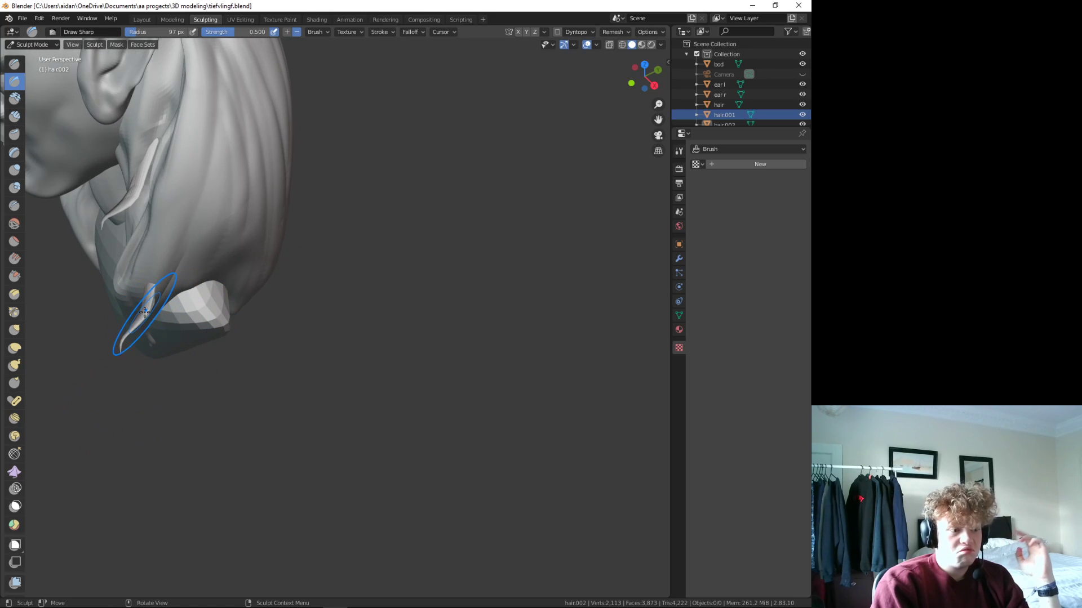
scroll(145, 311, "up", 3)
scroll(145, 312, "up", 2)
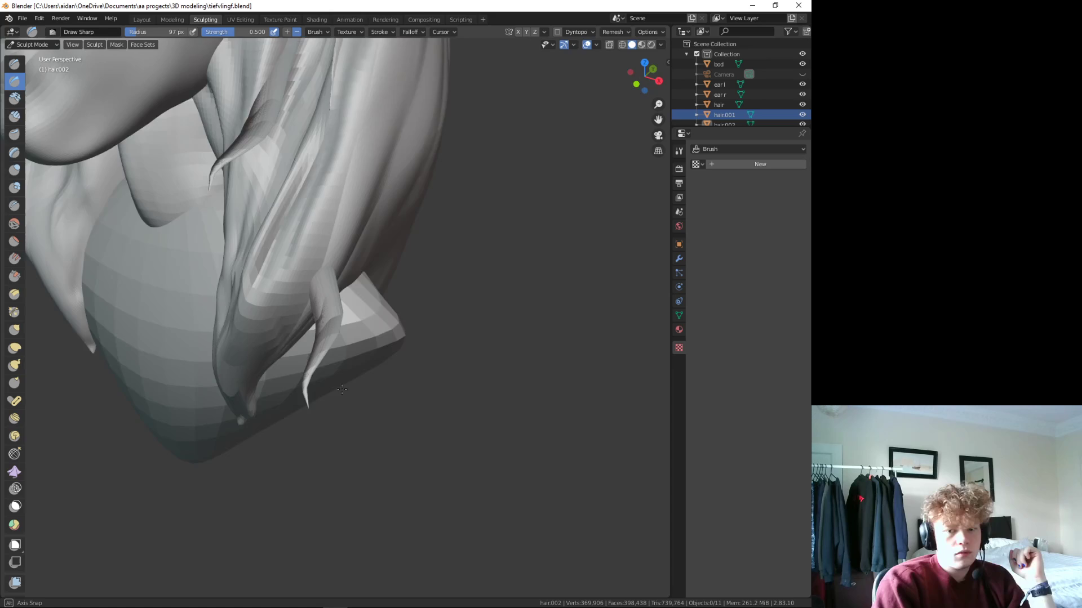
middle_click_drag(144, 312, 43, 113)
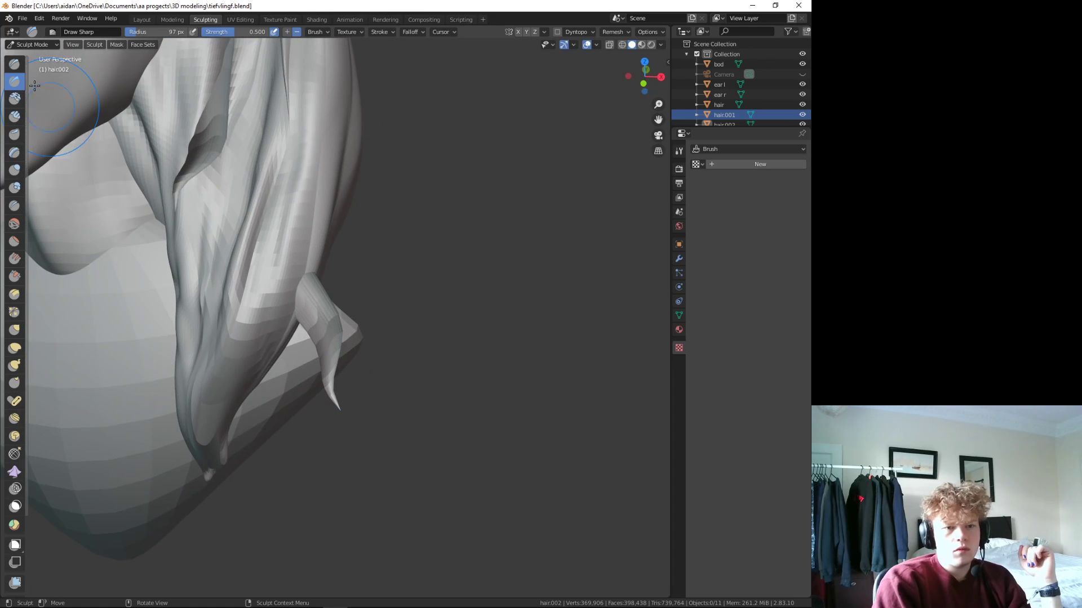
- With Elastic Deform, pull the lock's tip down and left along the chest, then add a new brush texture
left_click(17, 349)
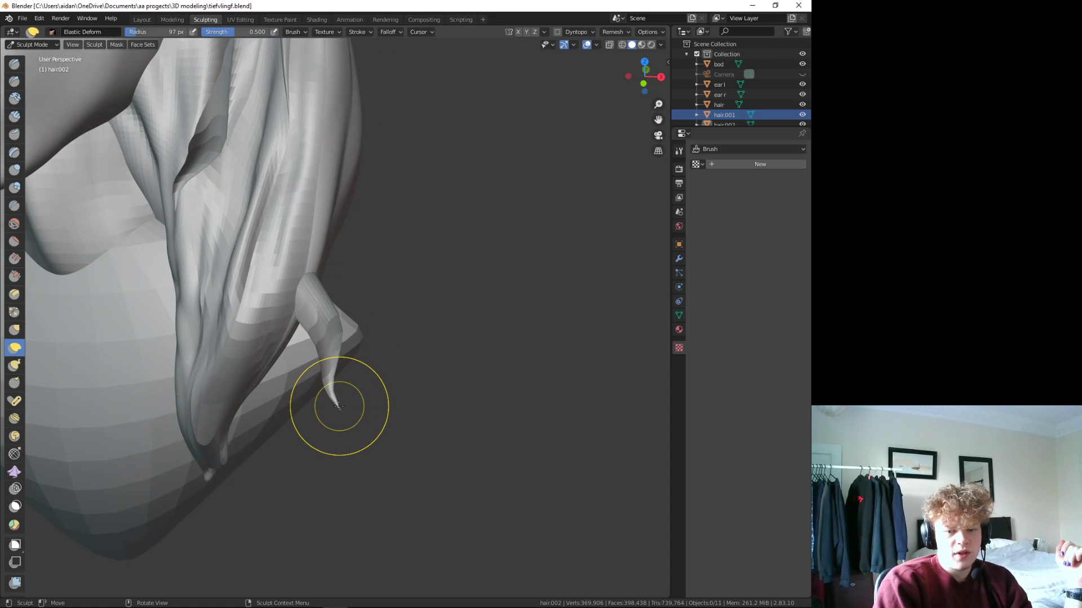
mouse_move(340, 410)
left_mouse_down()
mouse_move(77, 514)
mouse_move(314, 338)
mouse_move(242, 367)
left_mouse_up()
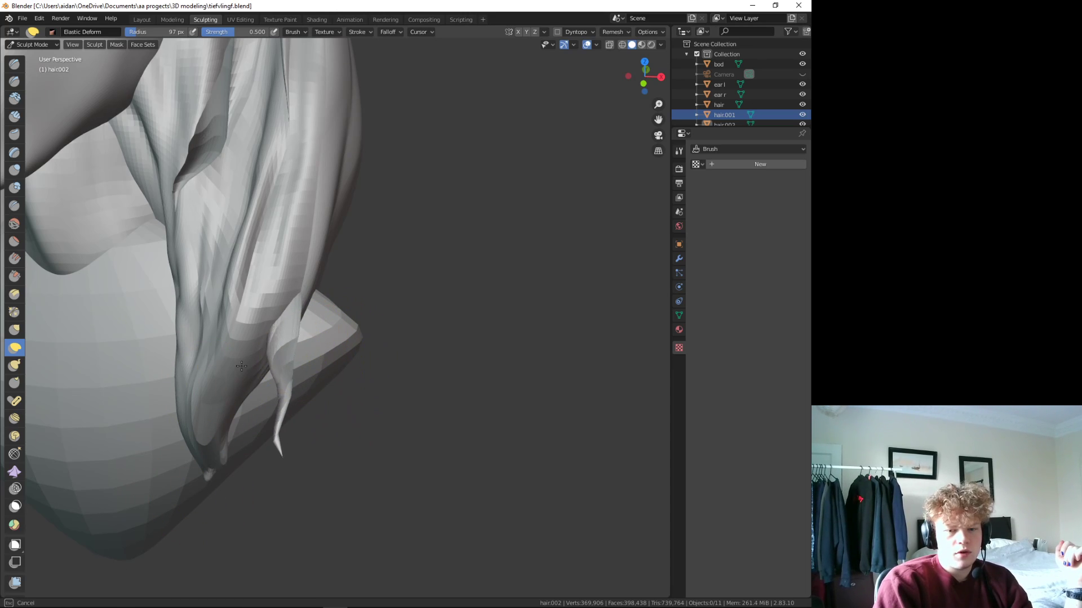
left_click_drag(272, 399, 267, 399)
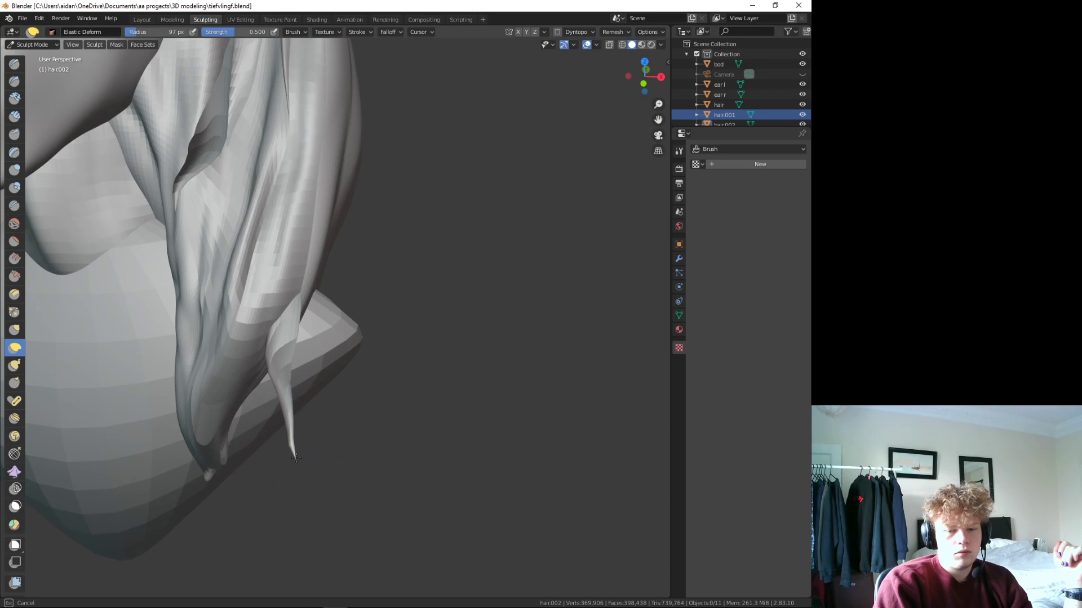
middle_click_drag(565, 525, 570, 501)
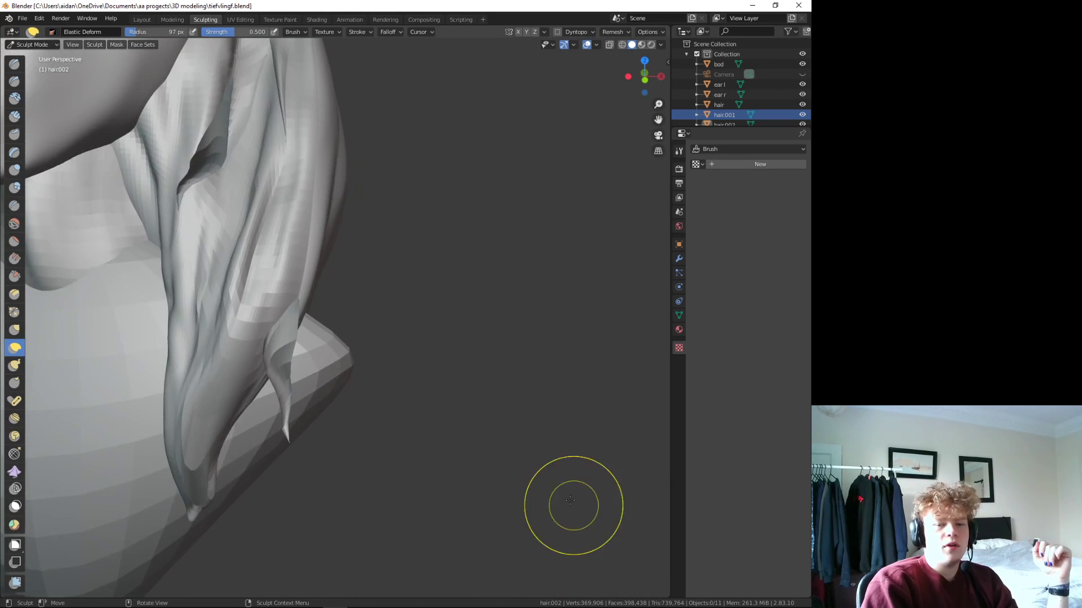
scroll(350, 459, "down", 5)
mouse_move(350, 459)
middle_mouse_down()
mouse_move(380, 452)
mouse_move(370, 399)
middle_mouse_up()
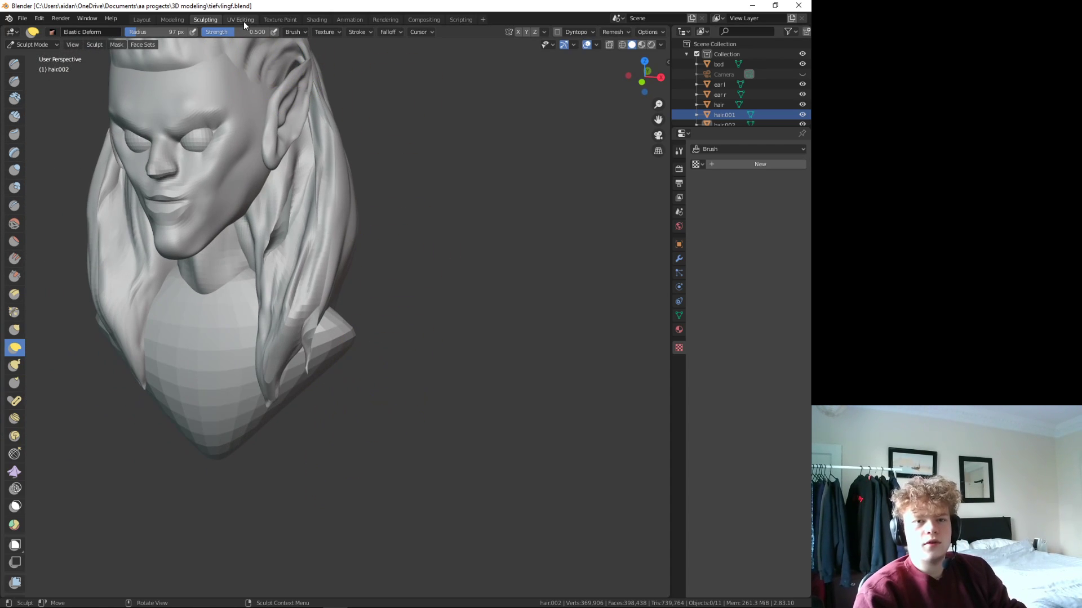
scroll(382, 244, "down", 3)
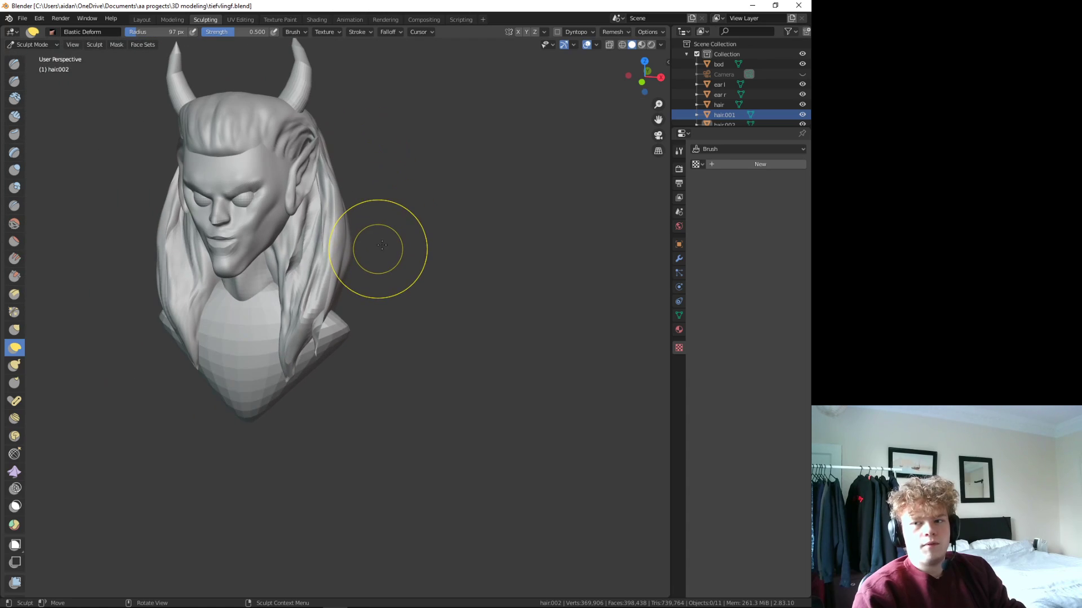
left_click(760, 164)
scroll(753, 92, "down", 2)
scroll(753, 92, "down", 2)
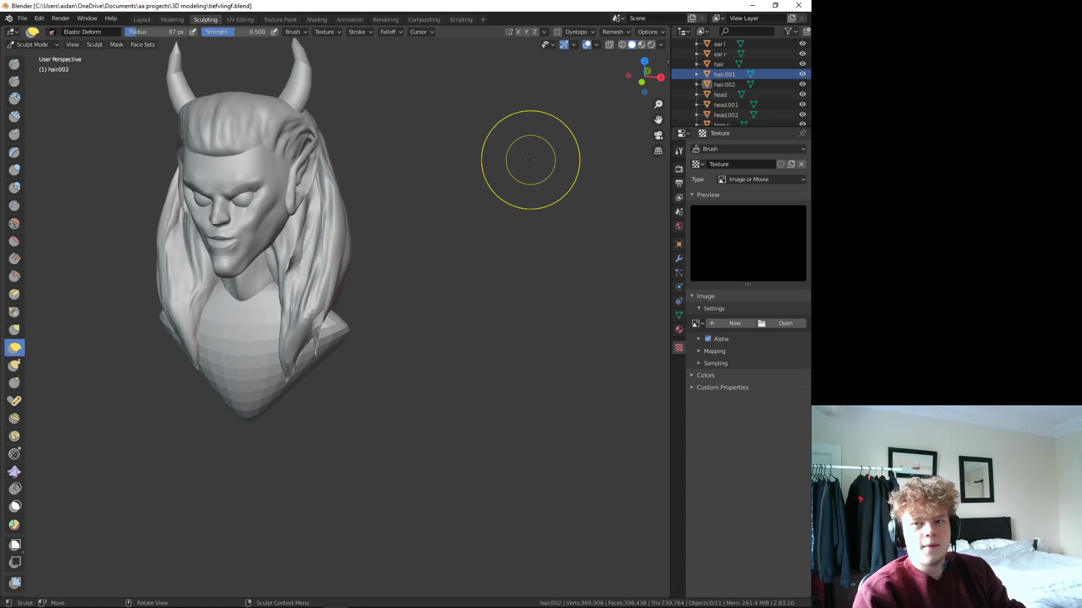
middle_click_drag(414, 214, 453, 214)
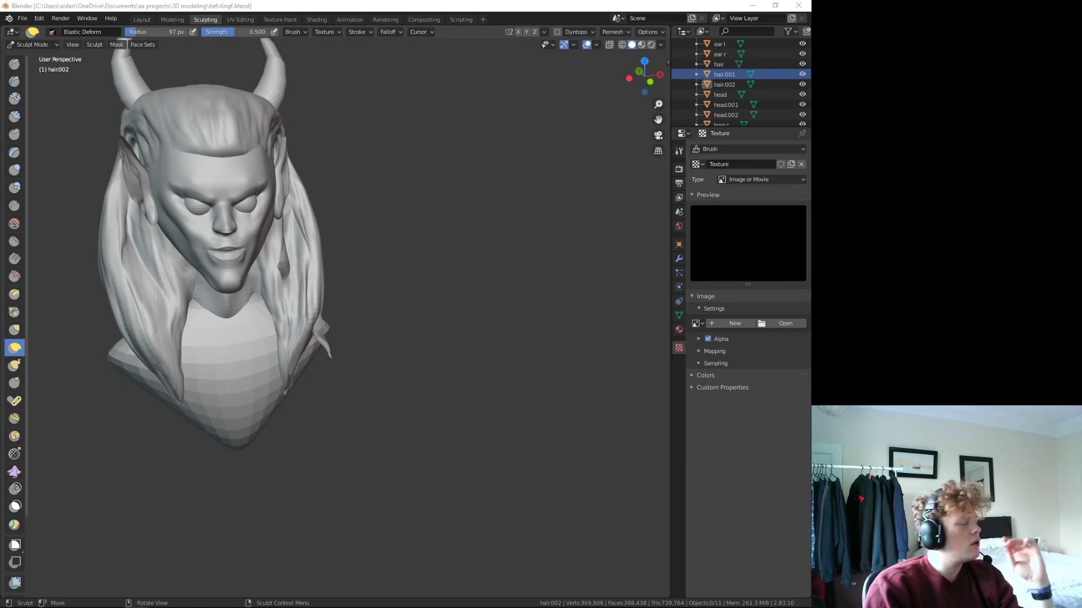
mouse_move(441, 339)
middle_mouse_down()
mouse_move(402, 337)
mouse_move(422, 322)
mouse_move(383, 342)
mouse_move(372, 330)
mouse_move(88, 392)
mouse_move(382, 357)
middle_mouse_up()
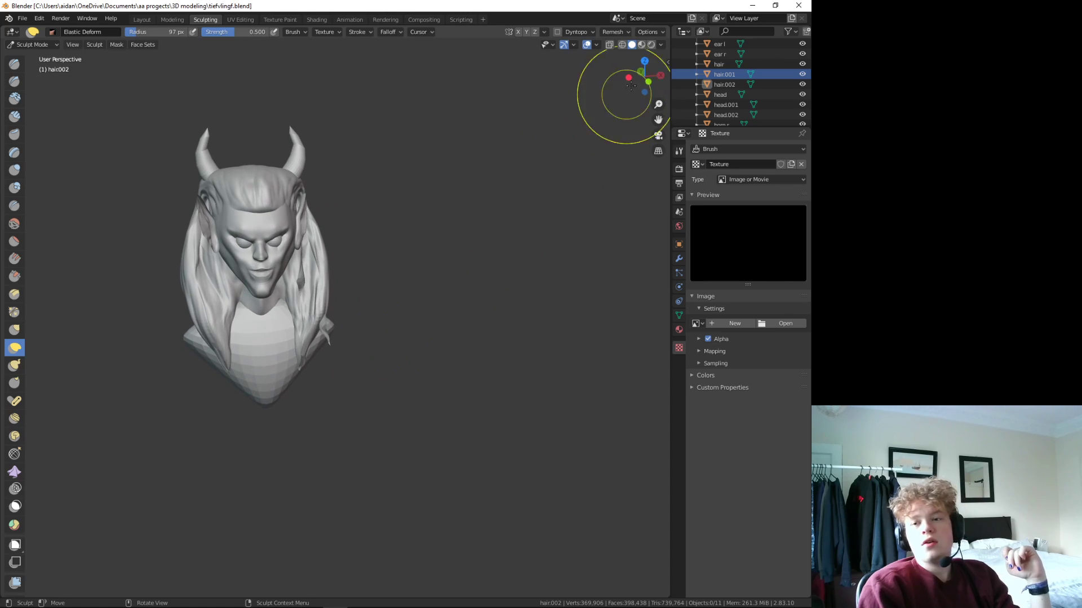
- Paste a copy of the hair lock from hair.001's Outliner menu as hair.003 and edit its mesh
right_click(722, 78)
left_click(707, 78)
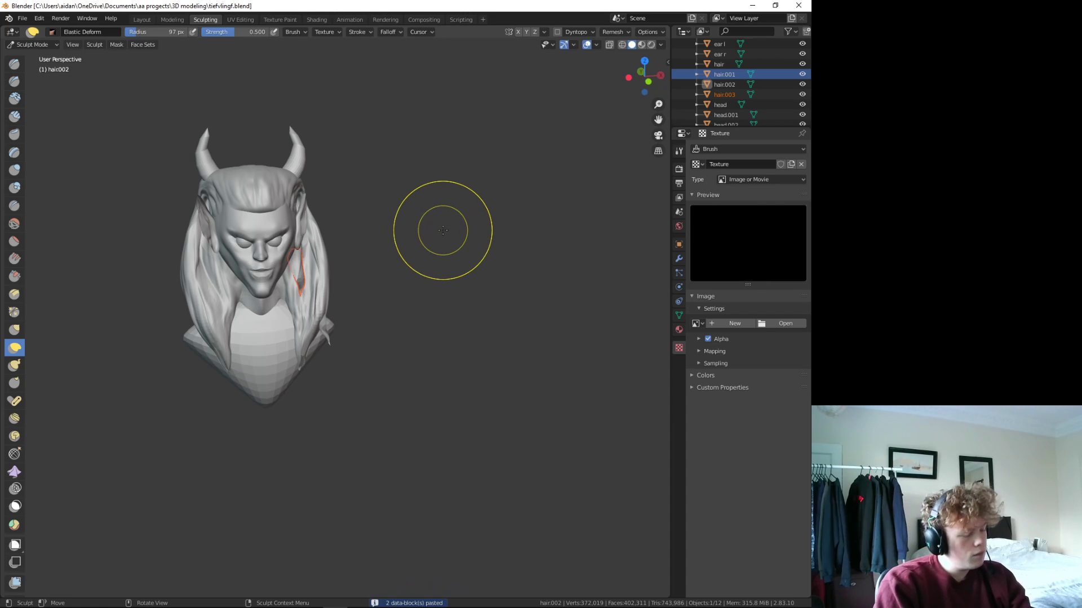
key("g")
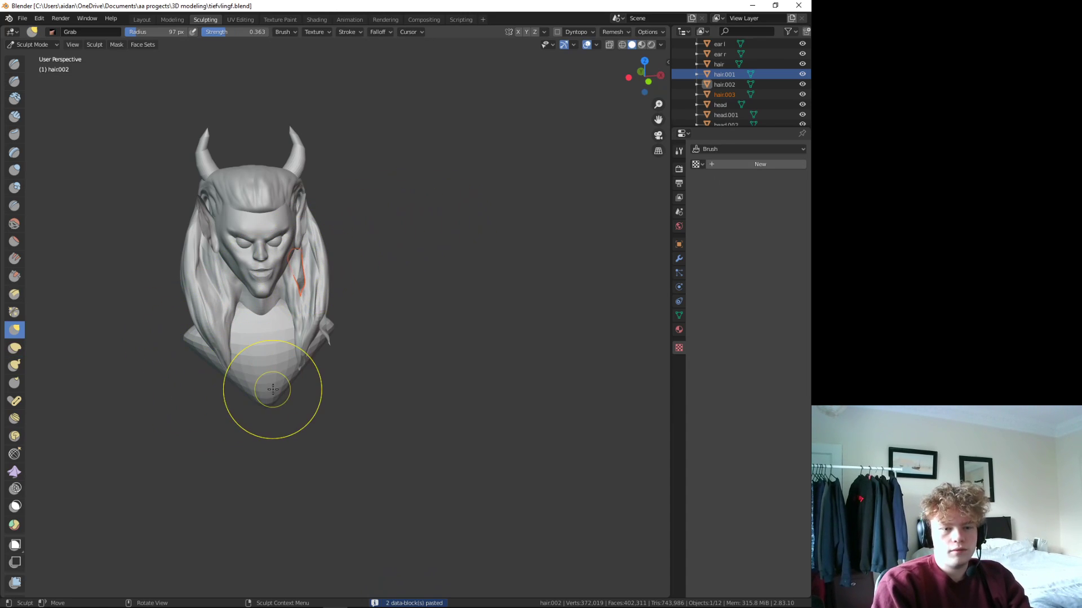
left_click(751, 85)
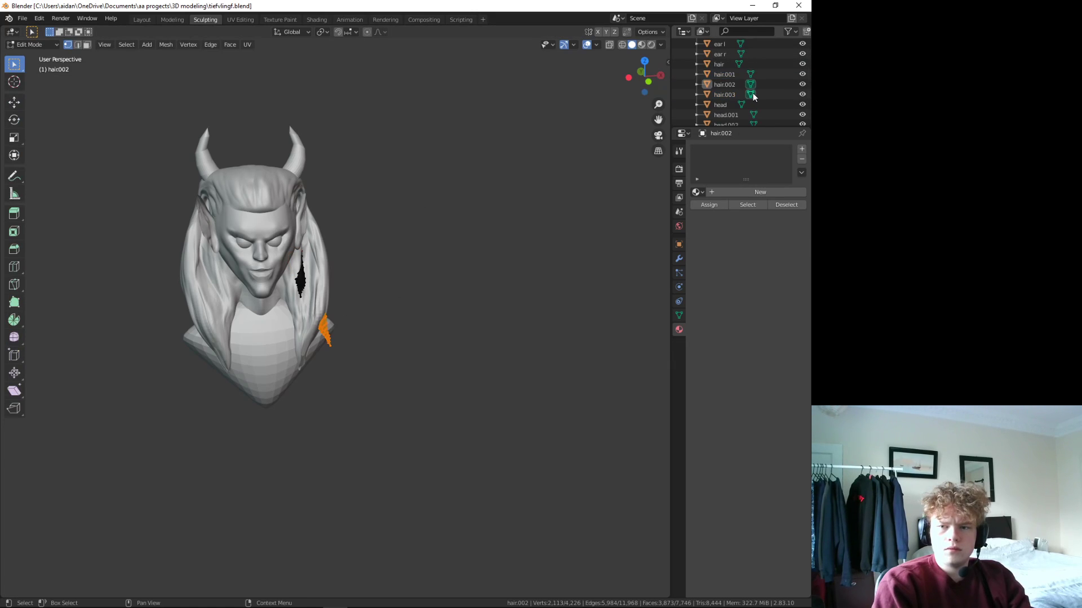
left_click(751, 95)
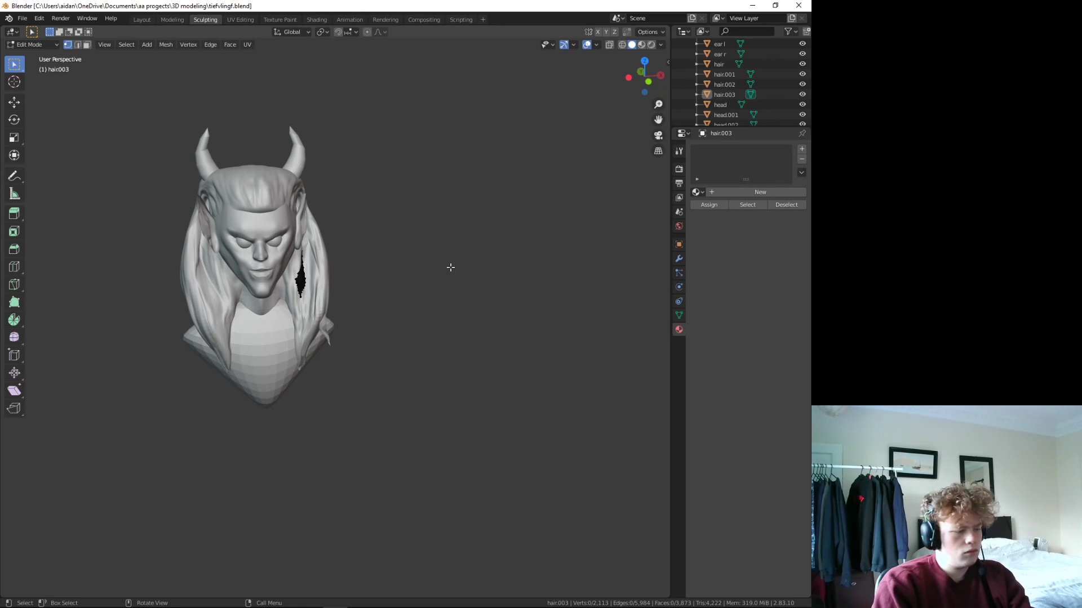
- Move hair.003 up along Z to the hairline beside the right horn
key("g")
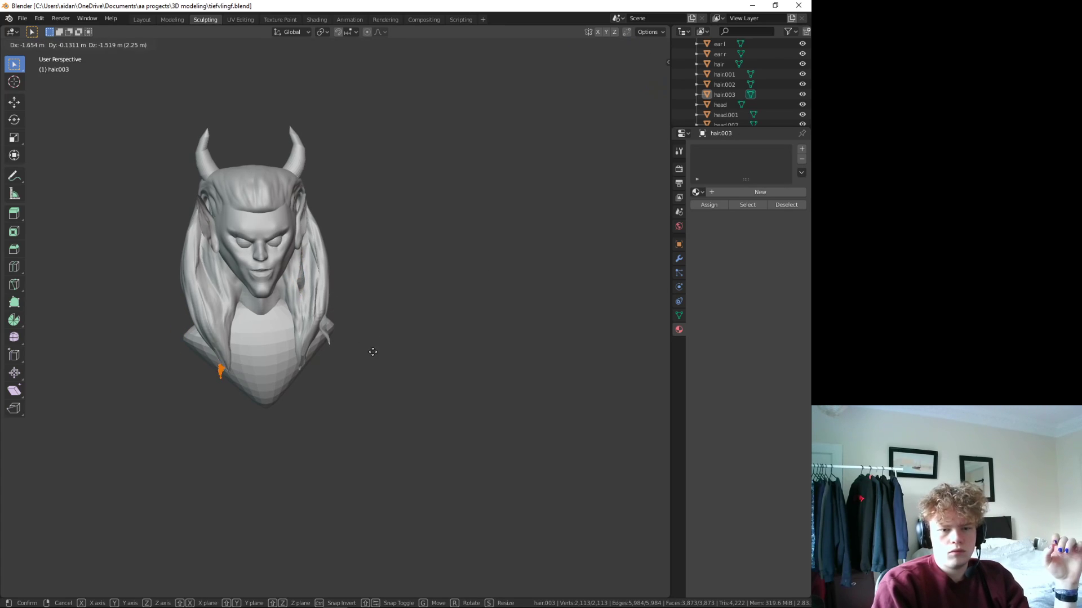
key("y")
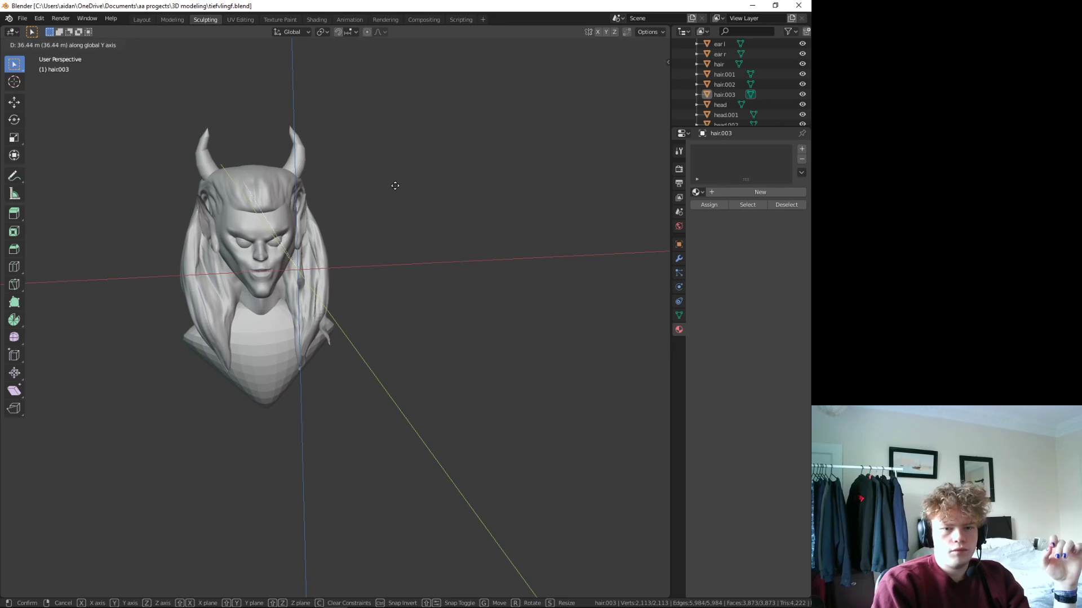
key("x")
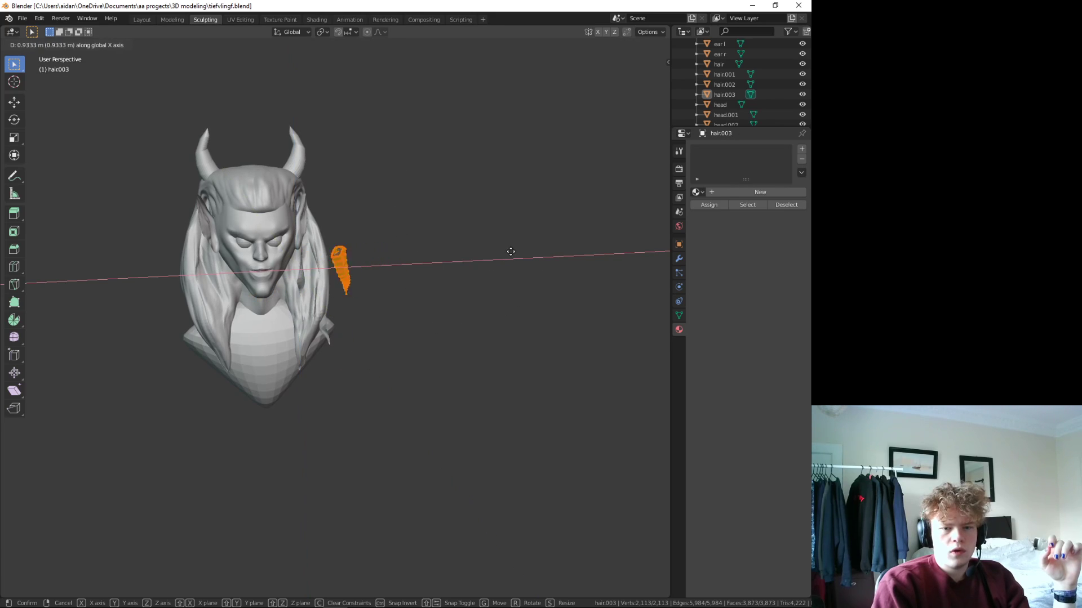
key("y")
key("z")
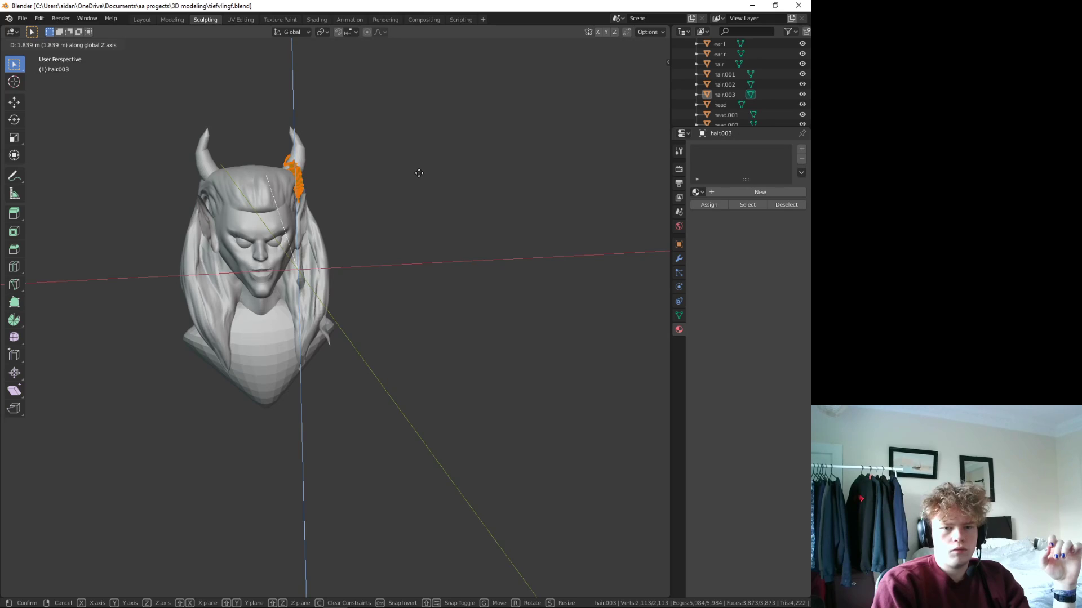
left_click(390, 176)
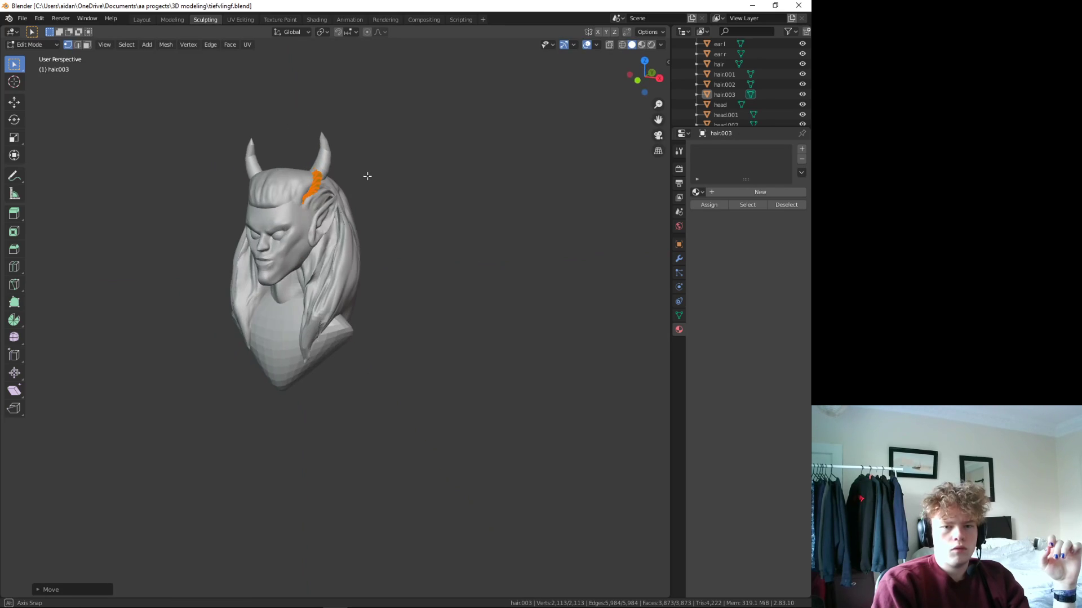
- Shift the hair.003 piece sideways along X with the move handles
middle_click_drag(420, 180, 378, 180)
left_click(24, 101)
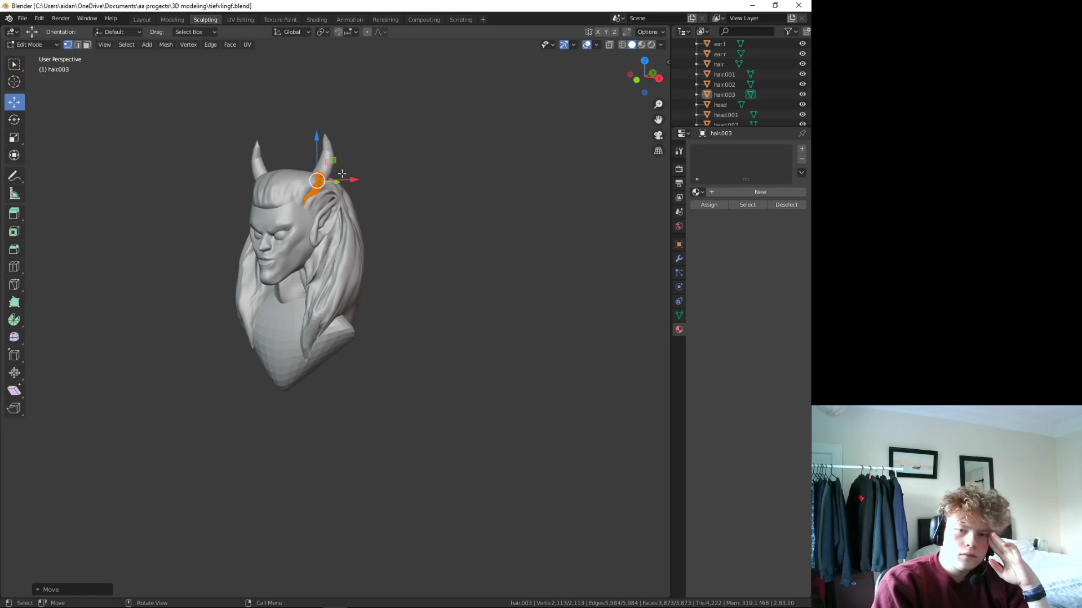
left_click_drag(351, 179, 324, 179)
middle_click_drag(394, 186, 468, 230)
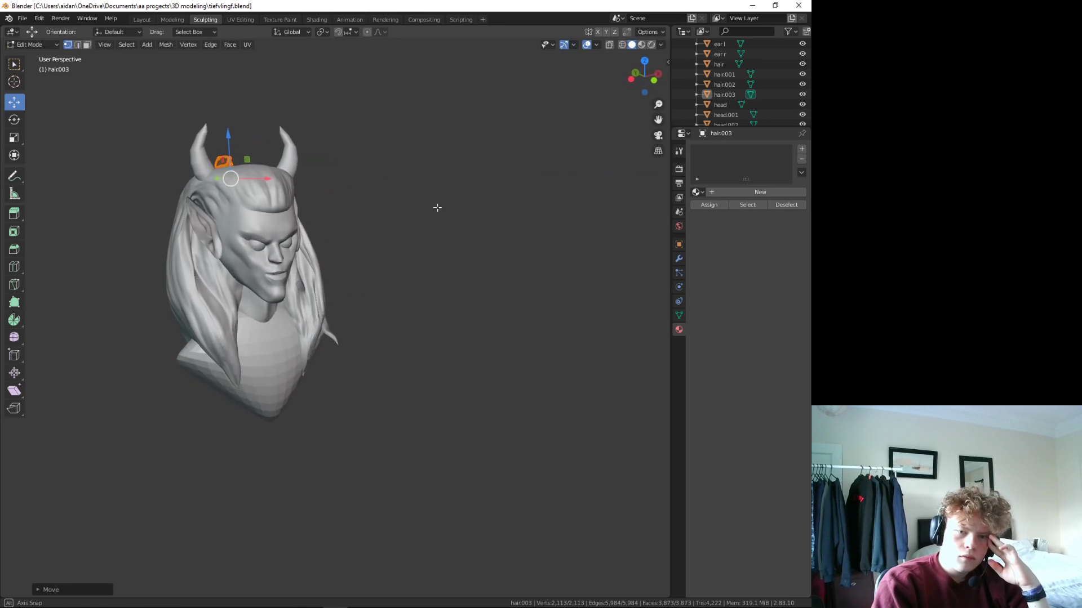
left_click_drag(218, 211, 228, 216)
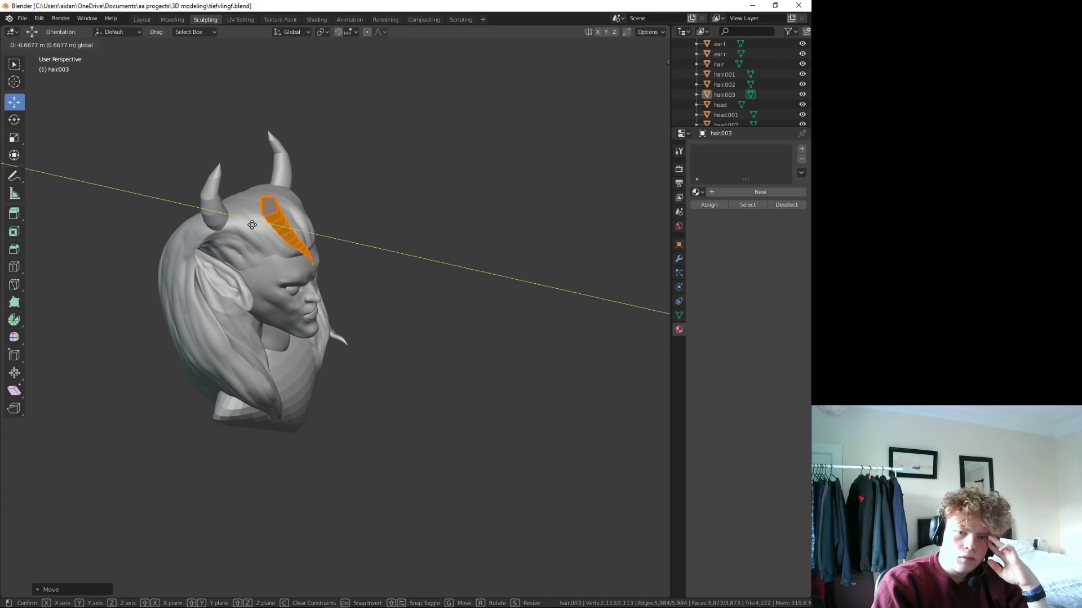
left_click(252, 225)
middle_click_drag(406, 253, 301, 210)
left_click_drag(271, 184, 307, 191)
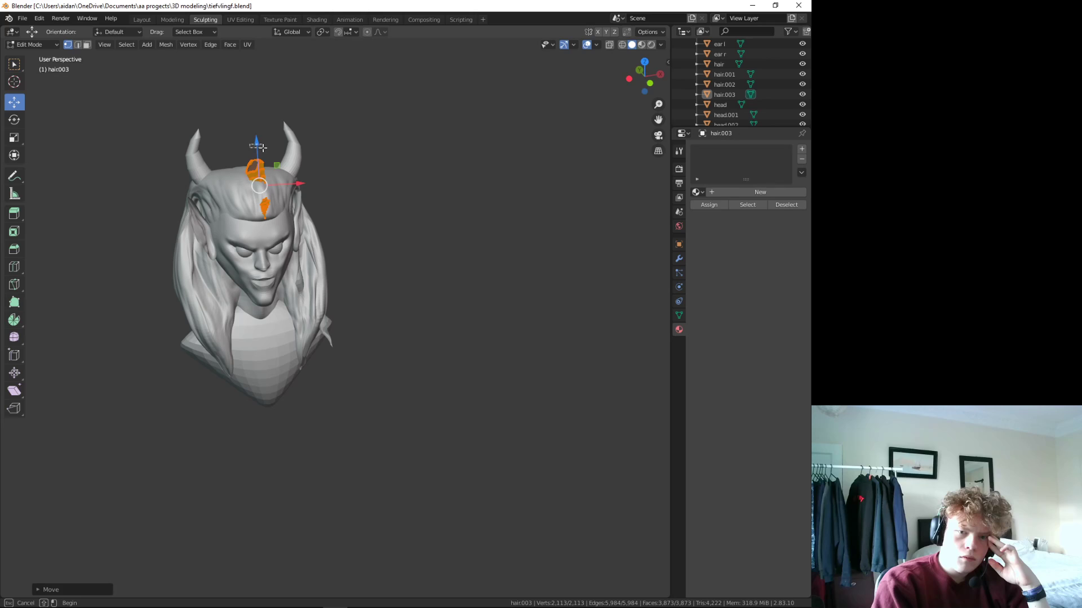
- Clear the selection and move the strand about -3.05 m along X, away from the bust
key("alt+a")
left_click(239, 124)
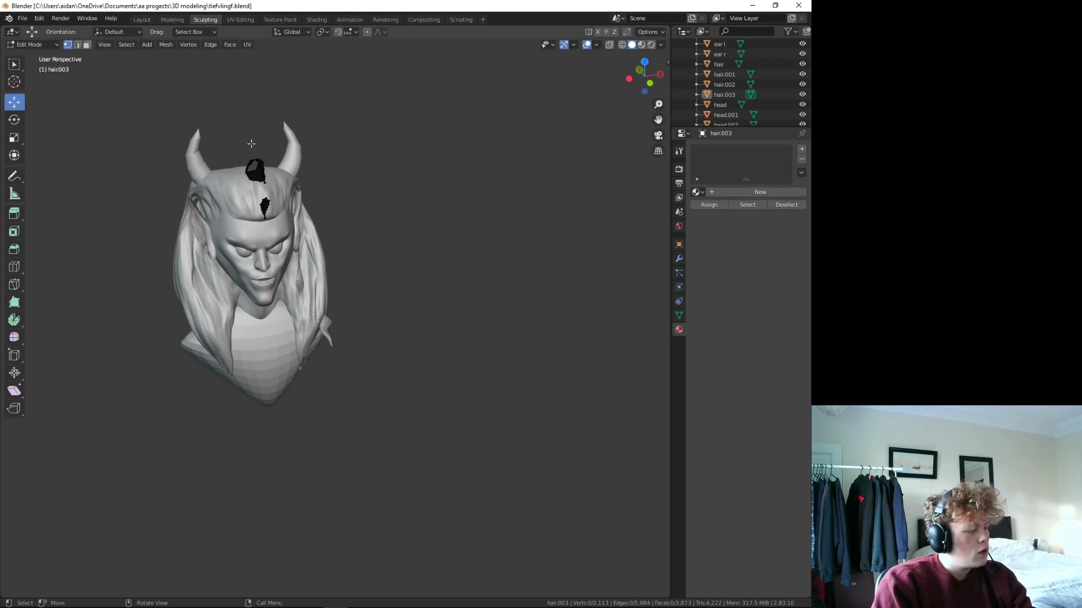
left_click_drag(256, 141, 257, 163)
middle_click_drag(362, 234, 346, 219)
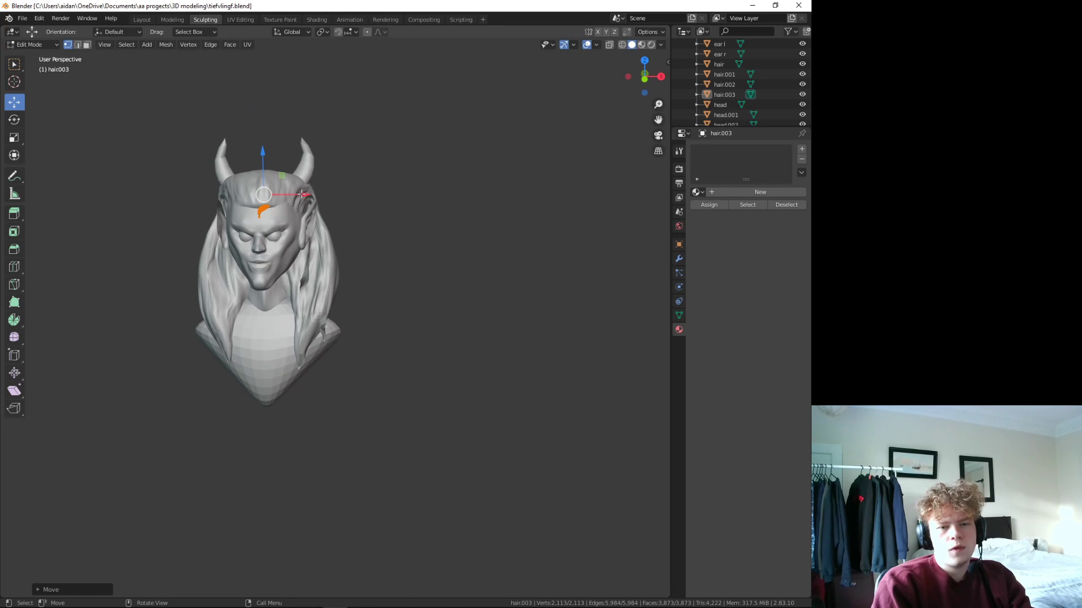
left_click_drag(302, 194, 299, 190)
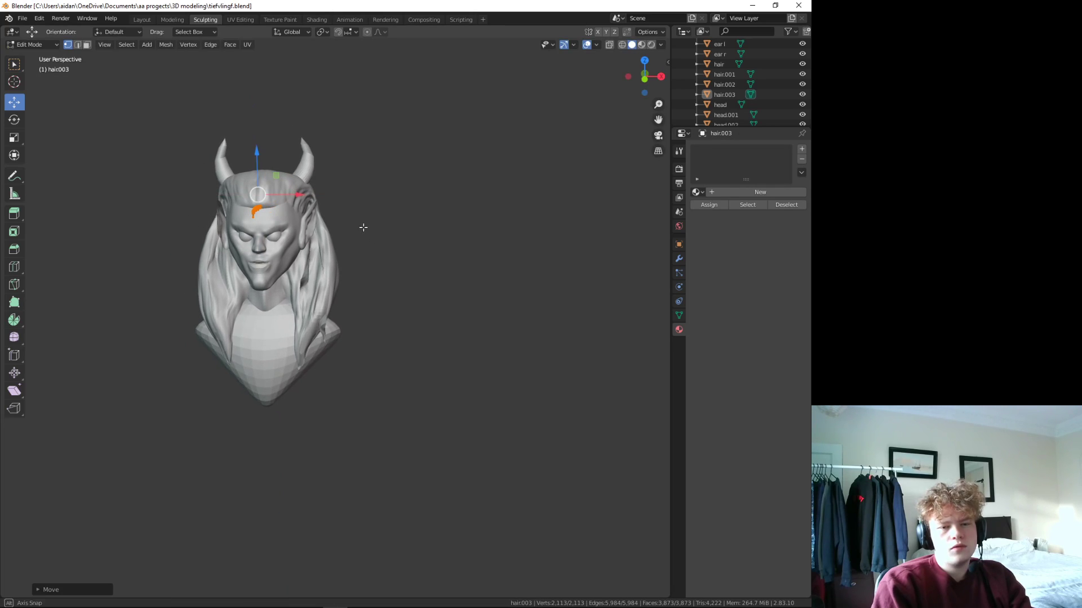
middle_click_drag(362, 229, 278, 249)
left_click_drag(315, 193, 280, 160)
middle_click_drag(281, 169, 186, 169)
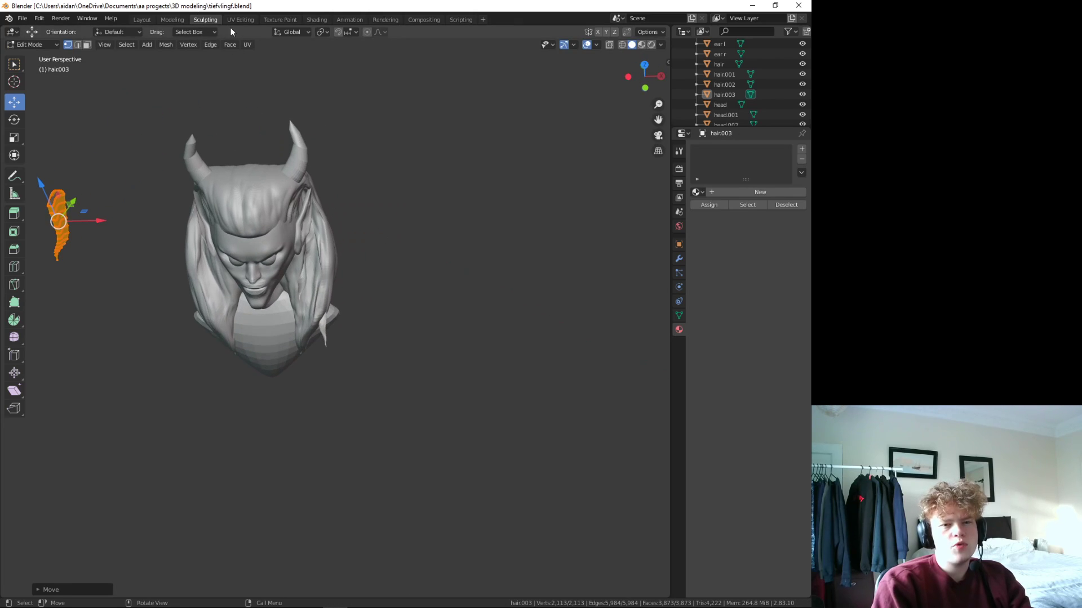
- In the Modeling workspace, isolate the hair strand in local view
left_click(172, 19)
mouse_move(236, 226)
middle_mouse_down()
mouse_move(441, 331)
mouse_move(285, 259)
middle_mouse_up()
key("KP_Divide")
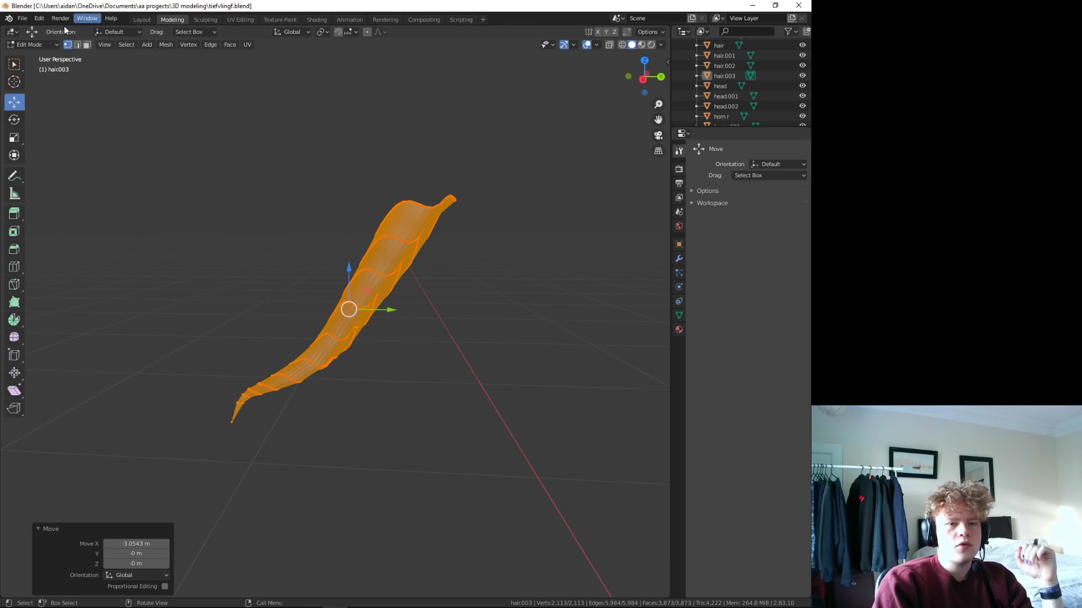
- In the Sculpting workspace, bend the strand's tip into a kink with the Grab brush
left_click(205, 19)
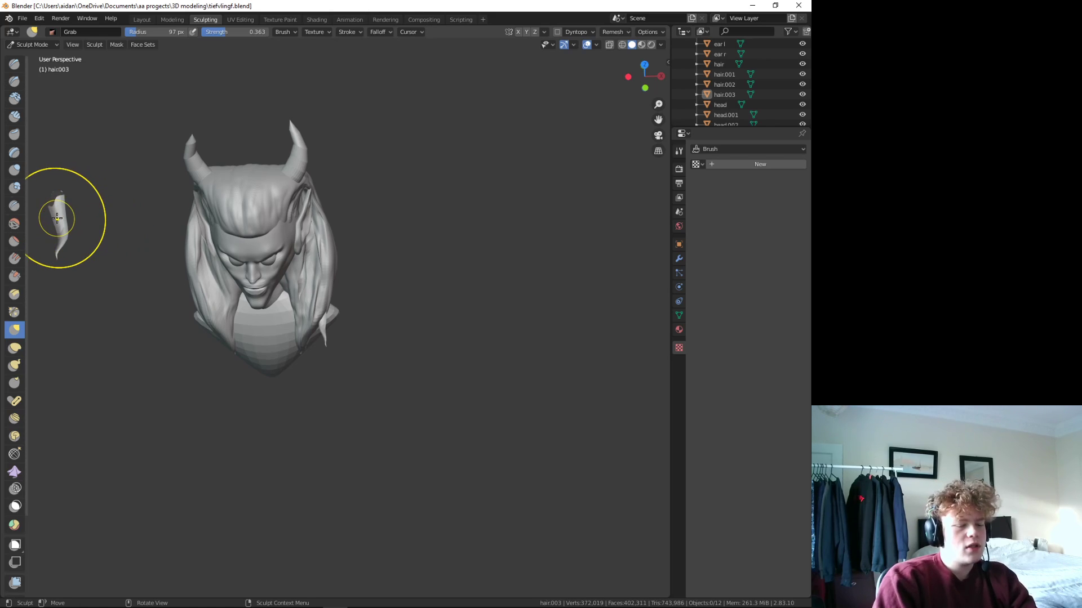
middle_click_drag(57, 218, 374, 313)
scroll(374, 314, "up", 3)
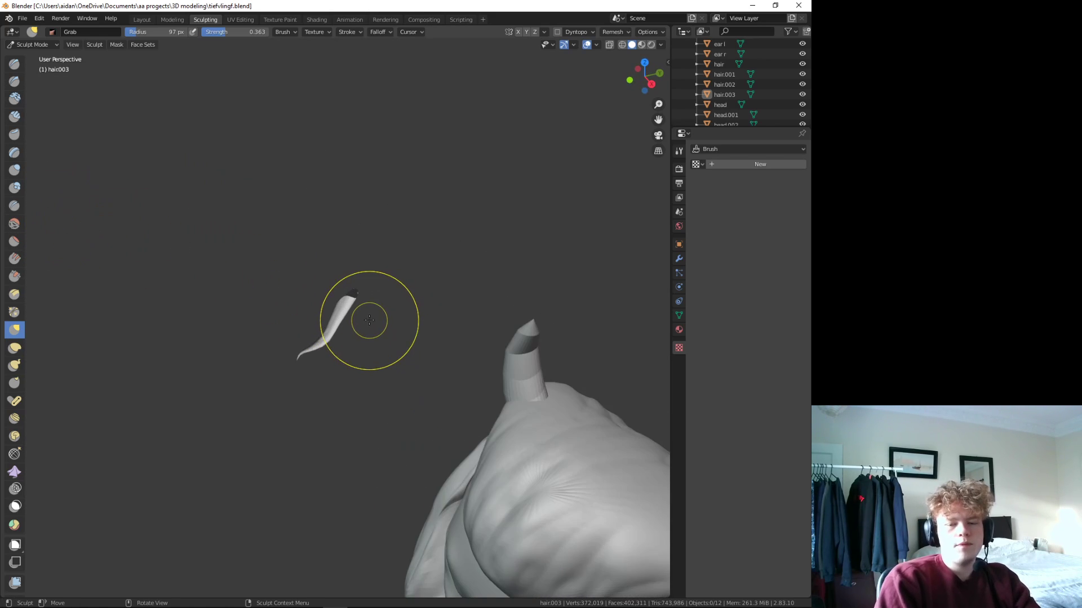
scroll(375, 368, "up", 4)
middle_click_drag(376, 368, 350, 331)
scroll(379, 391, "up", 4)
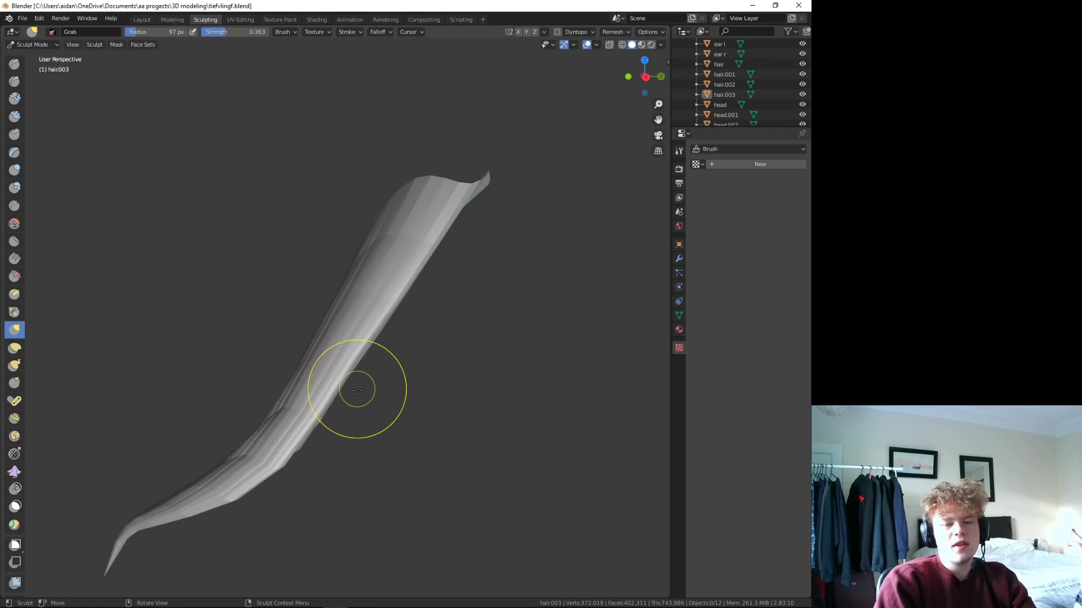
middle_click_drag(355, 387, 366, 377)
scroll(367, 377, "down", 4)
mouse_move(206, 471)
left_mouse_down()
mouse_move(291, 459)
mouse_move(316, 393)
left_mouse_up()
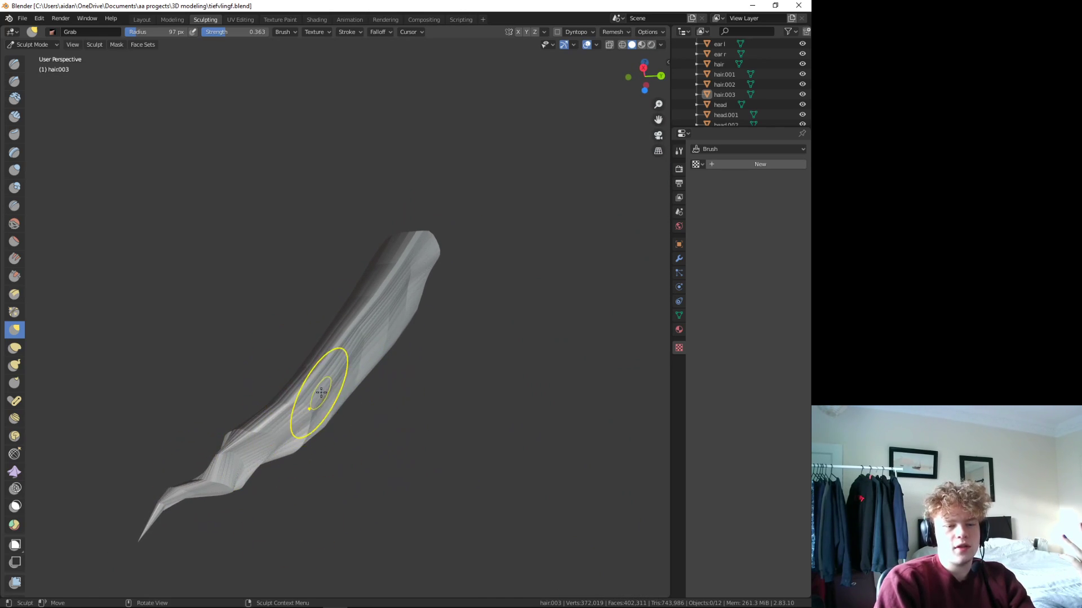
- Reshape the strand with Elastic Deform, pulling its tip to a point and narrowing the middle
left_click(14, 347)
mouse_move(290, 462)
left_mouse_down()
mouse_move(338, 382)
mouse_move(261, 441)
mouse_move(398, 289)
left_mouse_up()
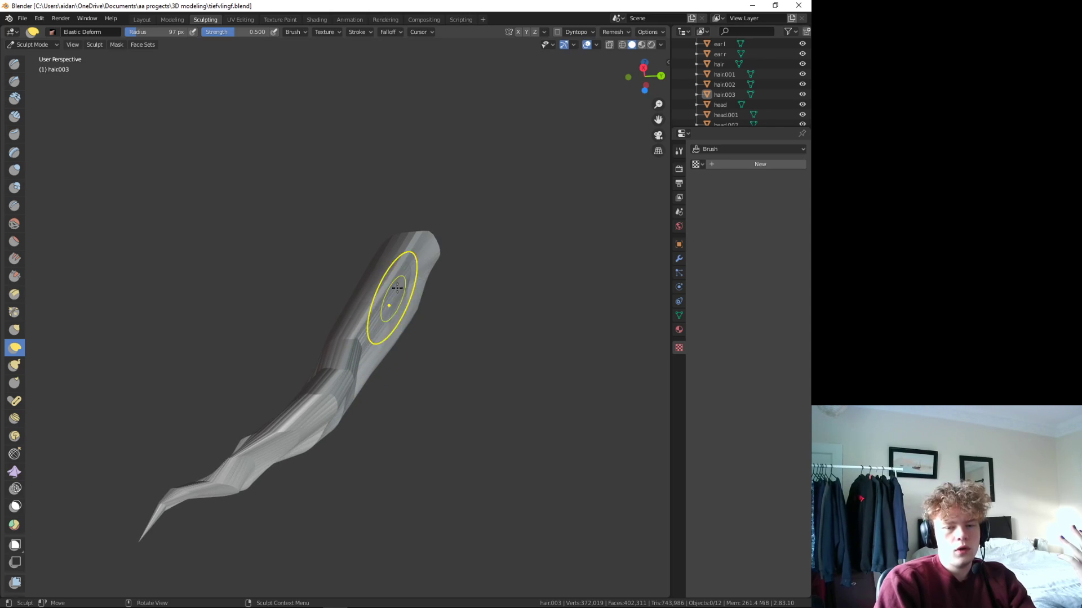
mouse_move(275, 443)
left_mouse_down()
mouse_move(147, 504)
mouse_move(155, 524)
left_mouse_up()
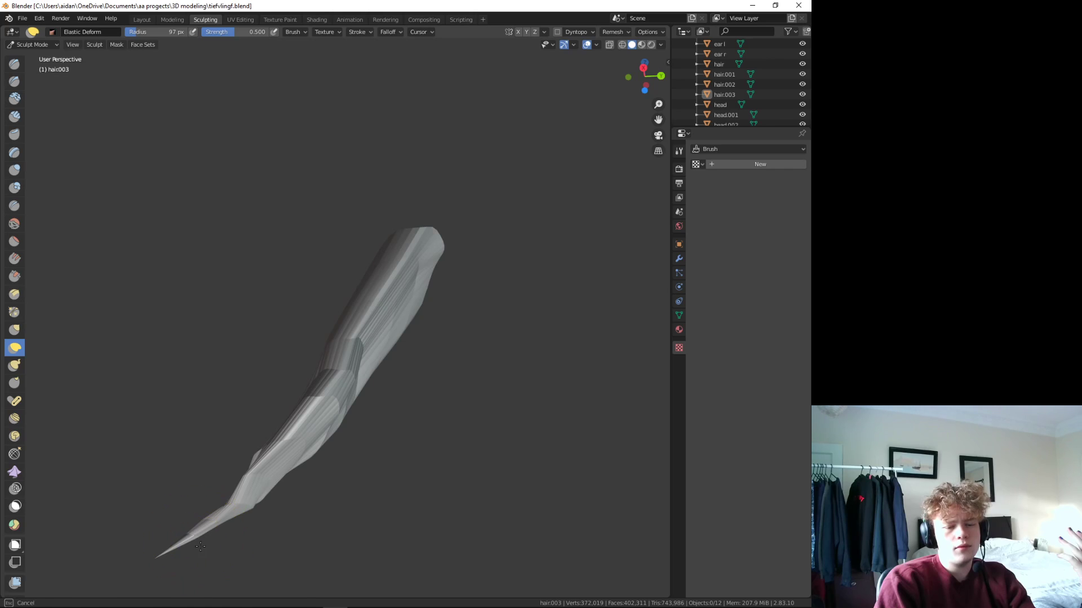
mouse_move(174, 551)
left_mouse_down()
mouse_move(226, 564)
mouse_move(183, 561)
mouse_move(263, 604)
left_mouse_up()
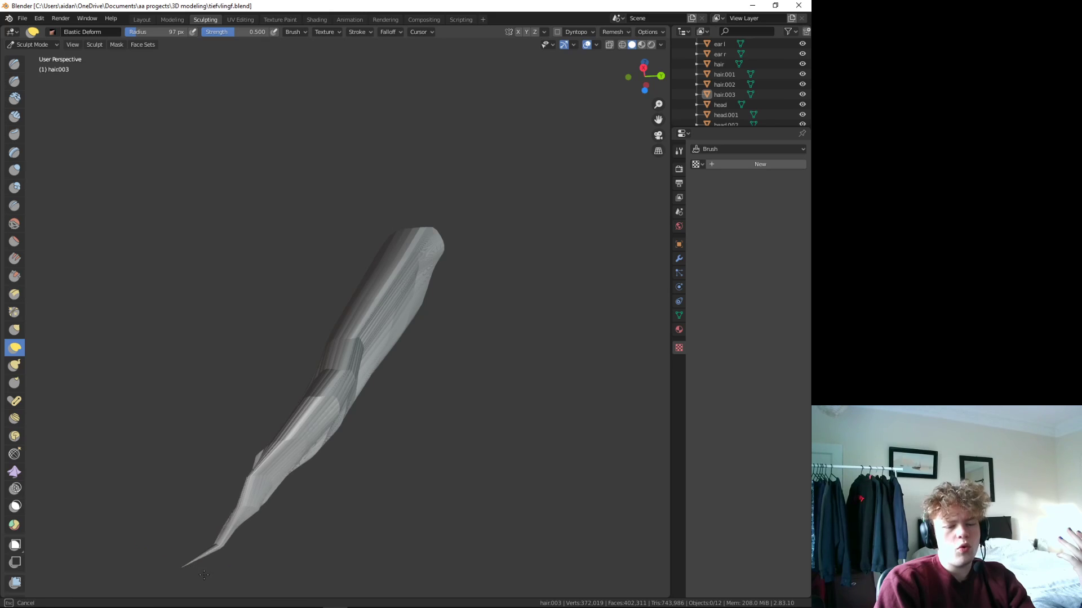
middle_click_drag(357, 465, 345, 432)
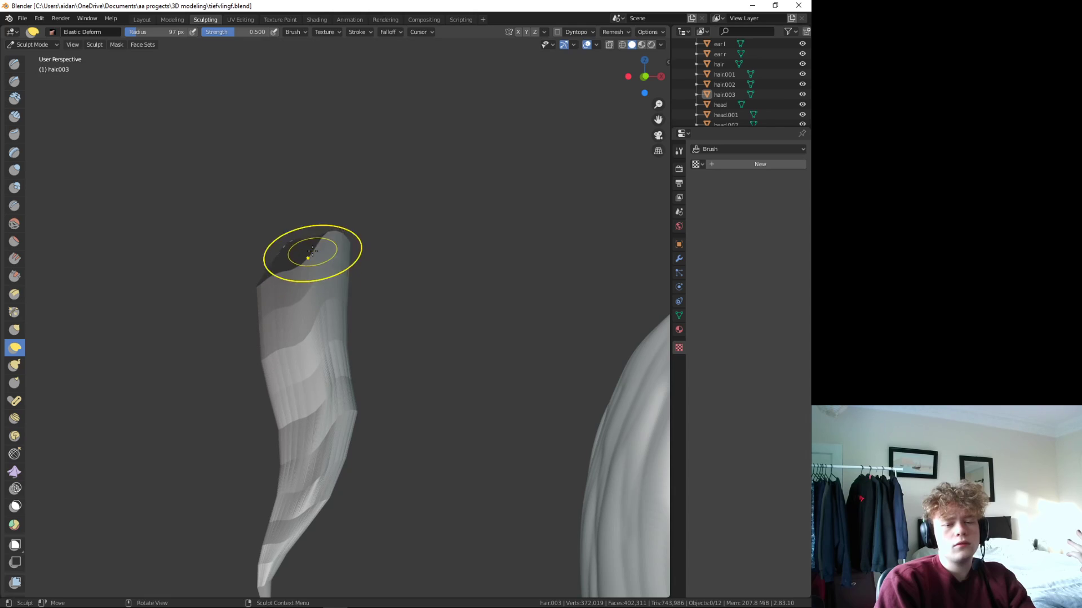
left_click_drag(312, 379, 314, 429)
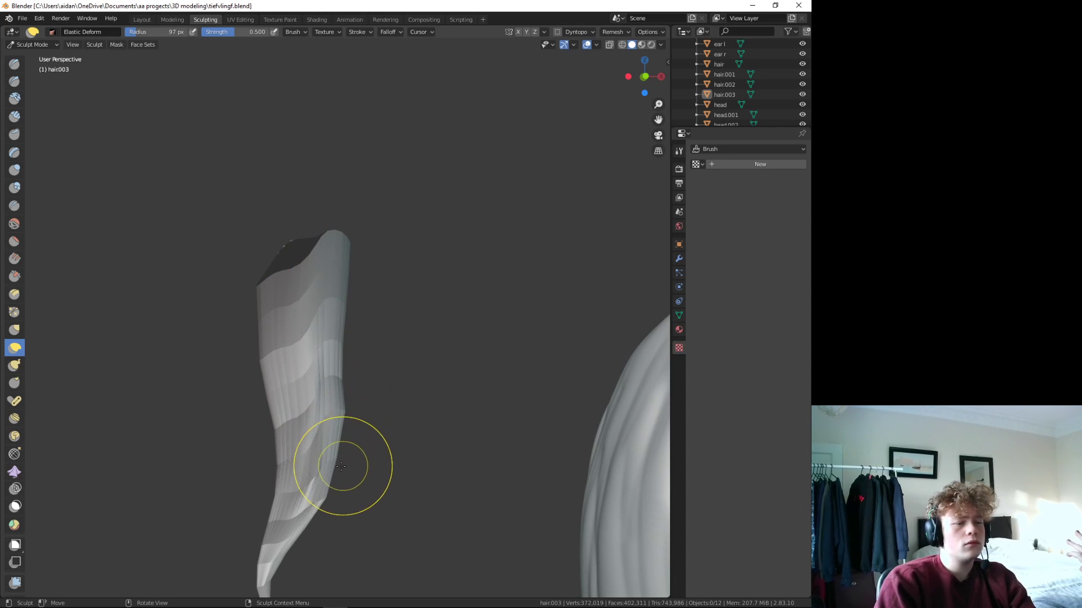
mouse_move(271, 374)
left_mouse_down()
mouse_move(279, 316)
mouse_move(285, 405)
left_mouse_up()
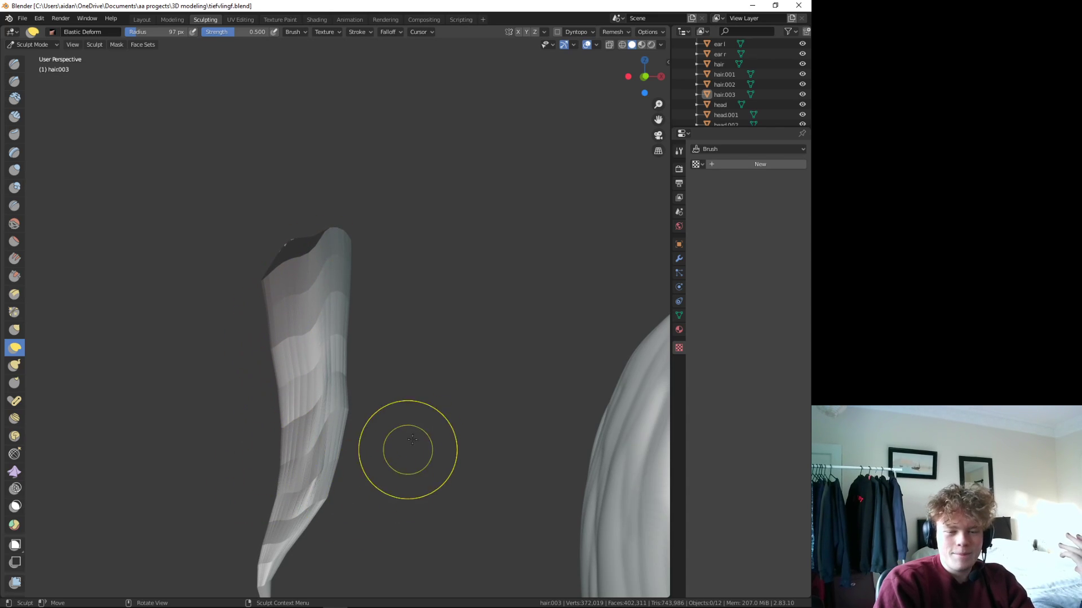
- Refine the strand's lower and upper sections with Elastic Deform into a curving lock
scroll(417, 428, "down", 4)
mouse_move(422, 410)
middle_mouse_down()
mouse_move(534, 417)
mouse_move(428, 414)
middle_mouse_up()
scroll(337, 375, "up", 4)
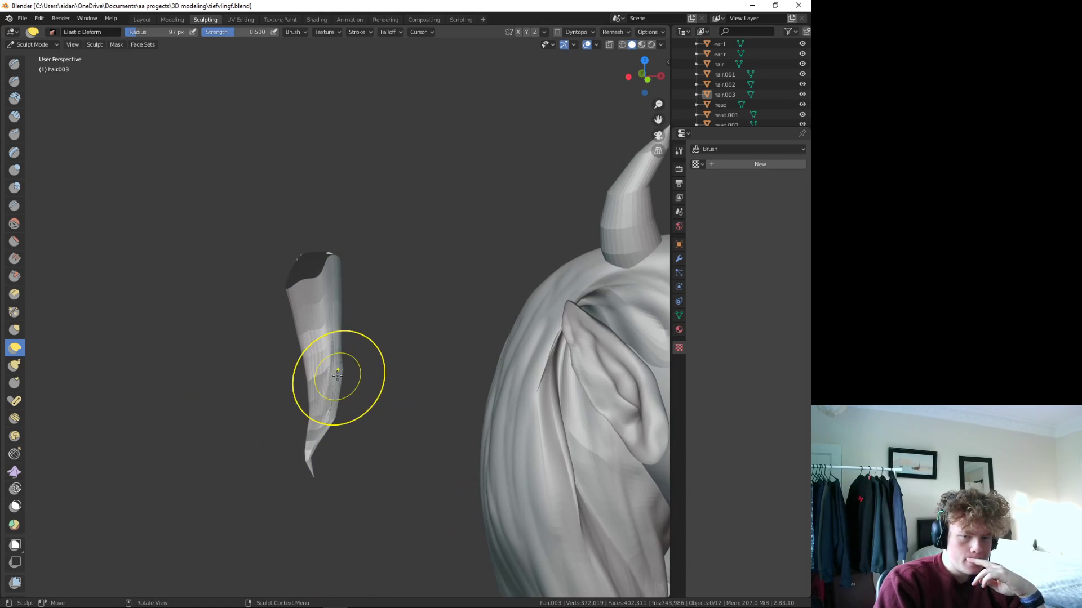
scroll(337, 375, "up", 2)
middle_click_drag(337, 375, 350, 422)
mouse_move(350, 423)
left_mouse_down()
mouse_move(276, 411)
mouse_move(337, 318)
left_mouse_up()
mouse_move(345, 280)
left_mouse_down()
mouse_move(314, 454)
mouse_move(256, 484)
mouse_move(298, 411)
left_mouse_up()
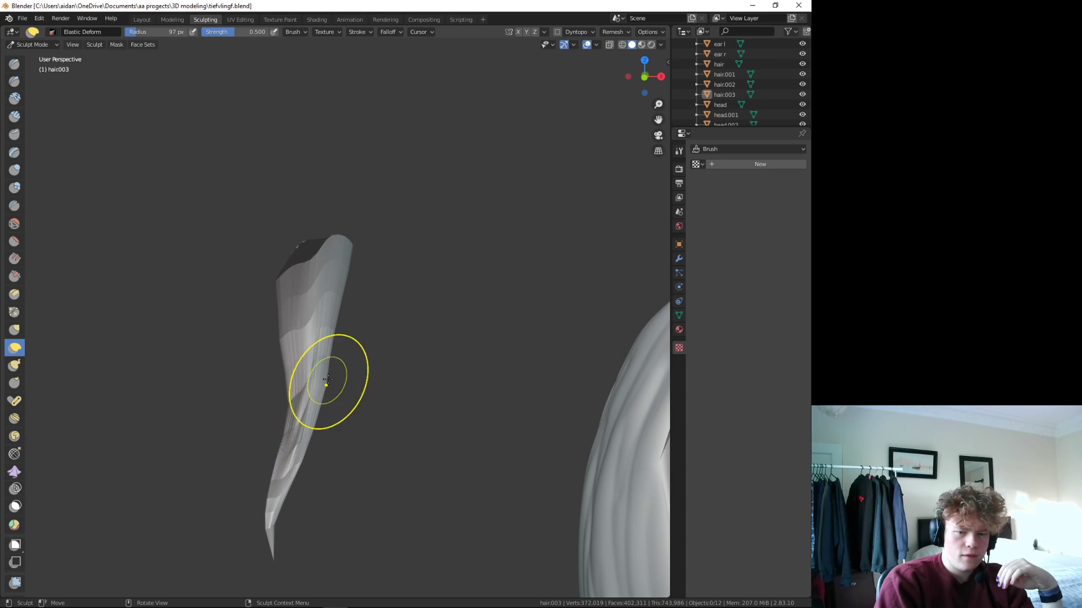
mouse_move(304, 360)
left_mouse_down()
mouse_move(285, 358)
mouse_move(331, 322)
left_mouse_up()
mouse_move(301, 327)
middle_mouse_down()
mouse_move(499, 396)
mouse_move(537, 386)
middle_mouse_up()
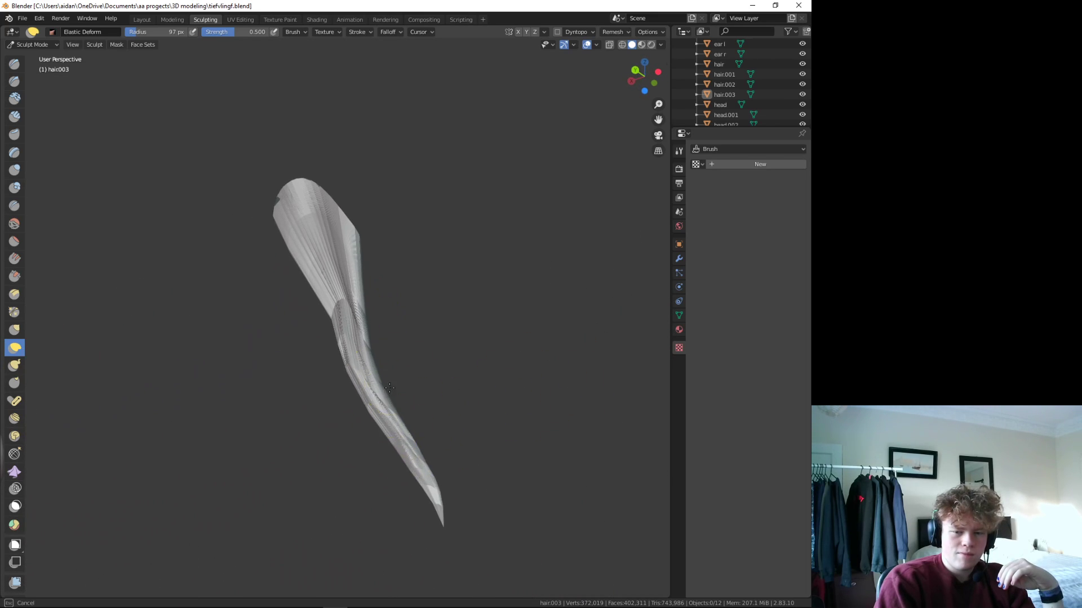
- Smooth the hair lock beside the ear with the Smooth brush
left_click(15, 226)
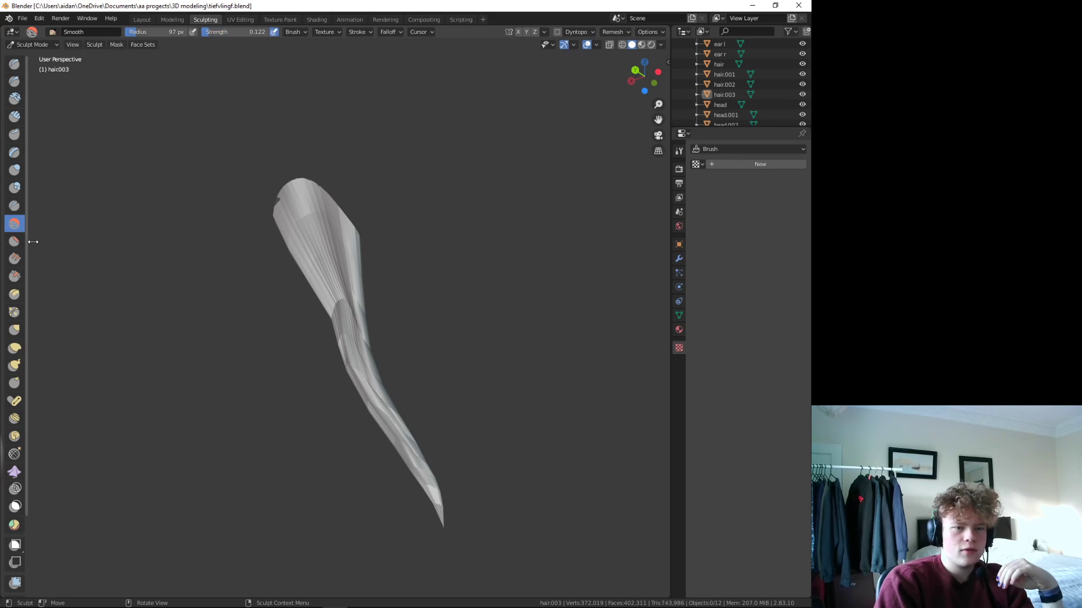
middle_click_drag(413, 396, 314, 411)
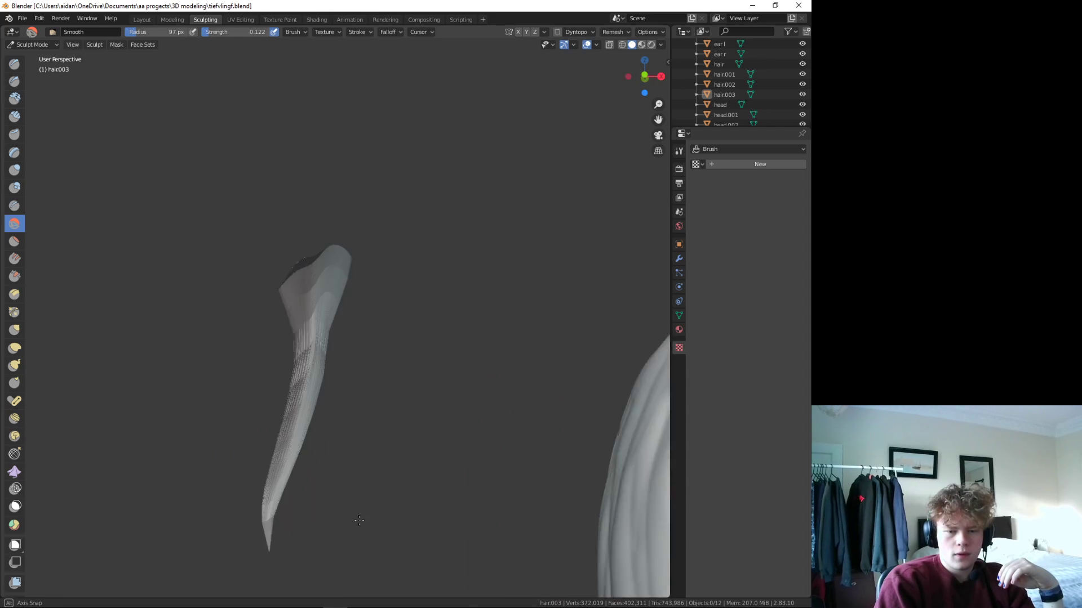
mouse_move(399, 502)
middle_mouse_down()
mouse_move(273, 507)
mouse_move(343, 519)
middle_mouse_up()
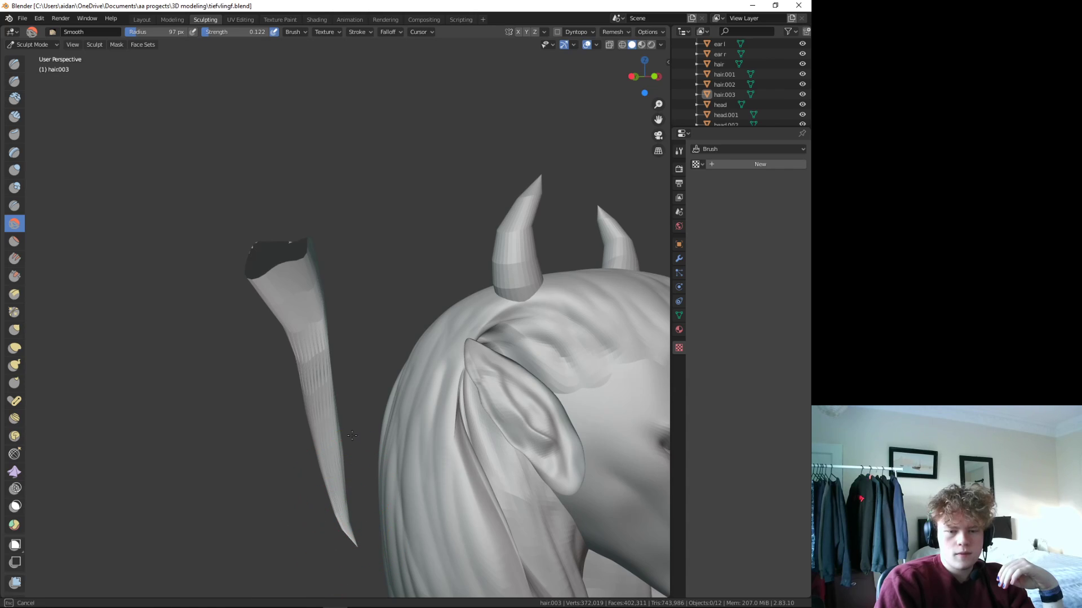
left_click_drag(566, 356, 571, 352)
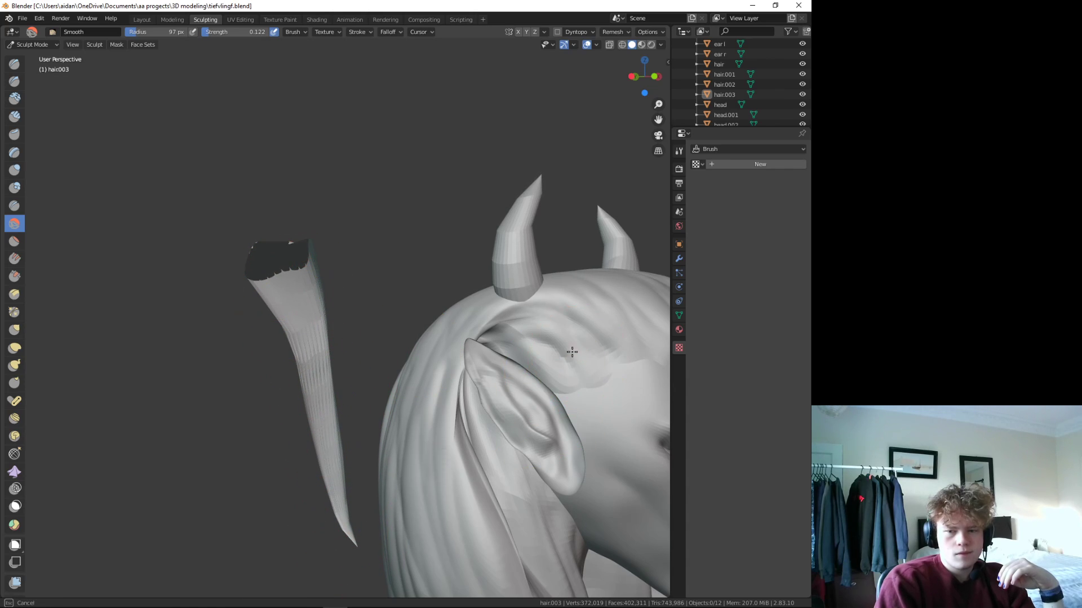
mouse_move(453, 475)
middle_mouse_down()
mouse_move(540, 580)
mouse_move(518, 563)
middle_mouse_up()
scroll(596, 489, "down", 3)
- Orbit around the bust to inspect the smoothed lock and select the Draw Sharp brush
middle_click_drag(597, 489, 446, 483)
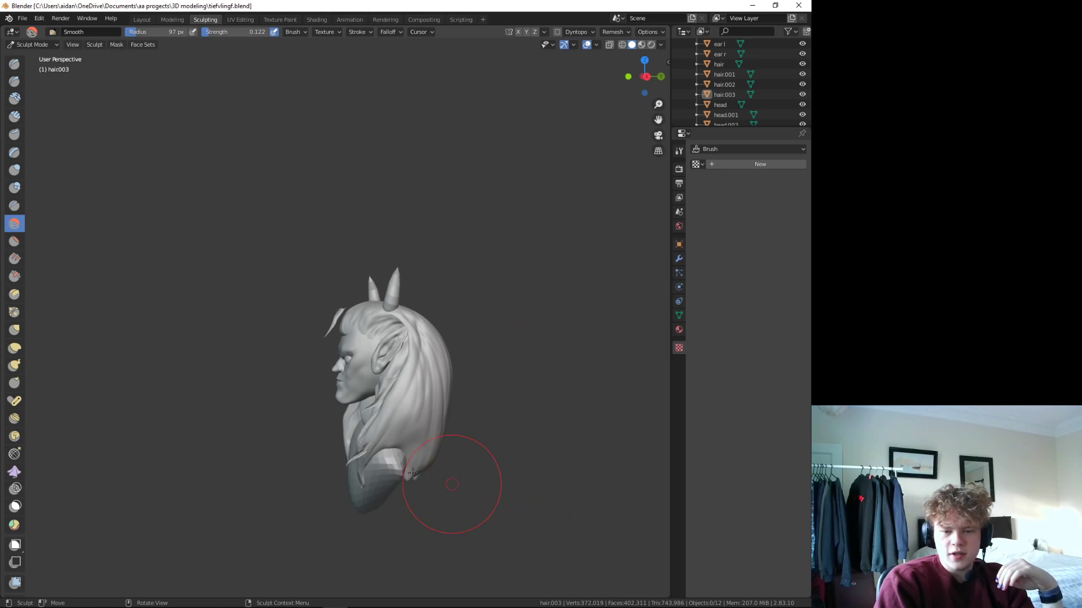
scroll(361, 459, "up", 4)
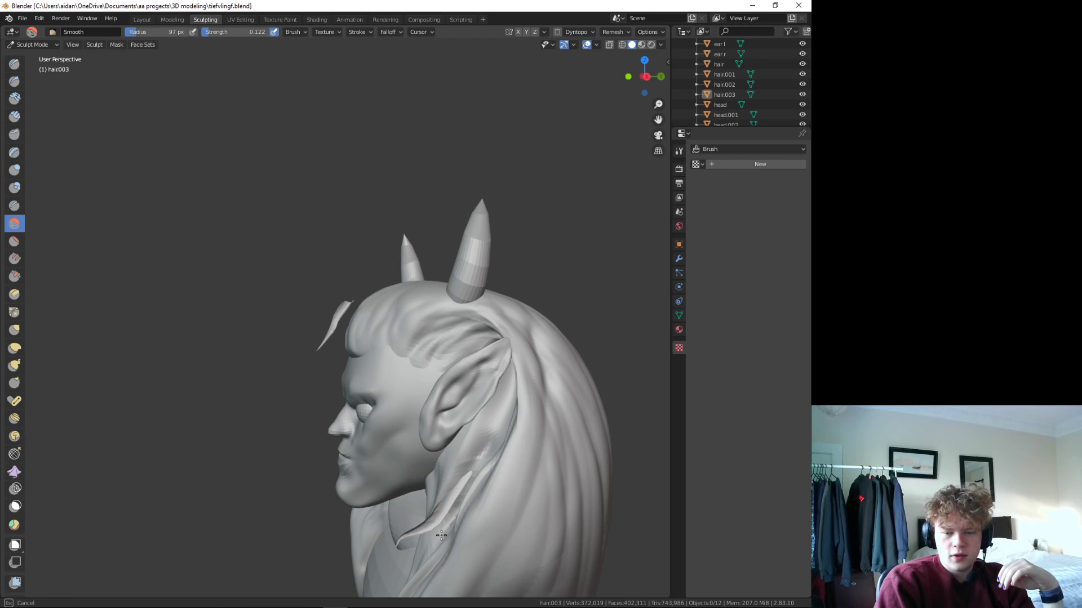
scroll(350, 514, "down", 3)
mouse_move(350, 514)
middle_mouse_down()
mouse_move(388, 370)
mouse_move(314, 435)
middle_mouse_up()
scroll(305, 327, "up", 3)
scroll(395, 471, "up", 3)
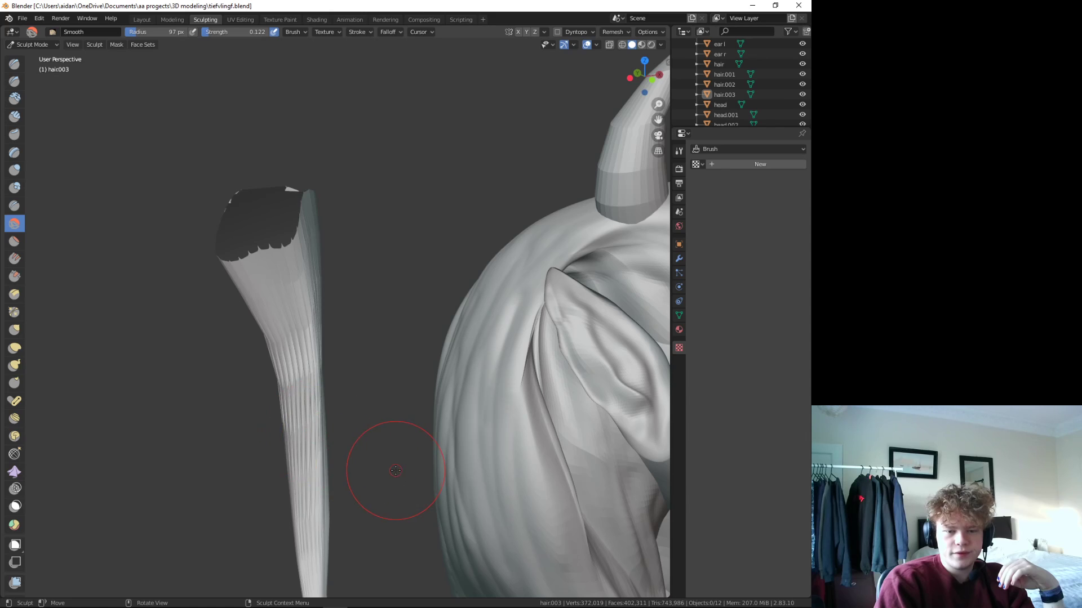
middle_click_drag(396, 471, 325, 406)
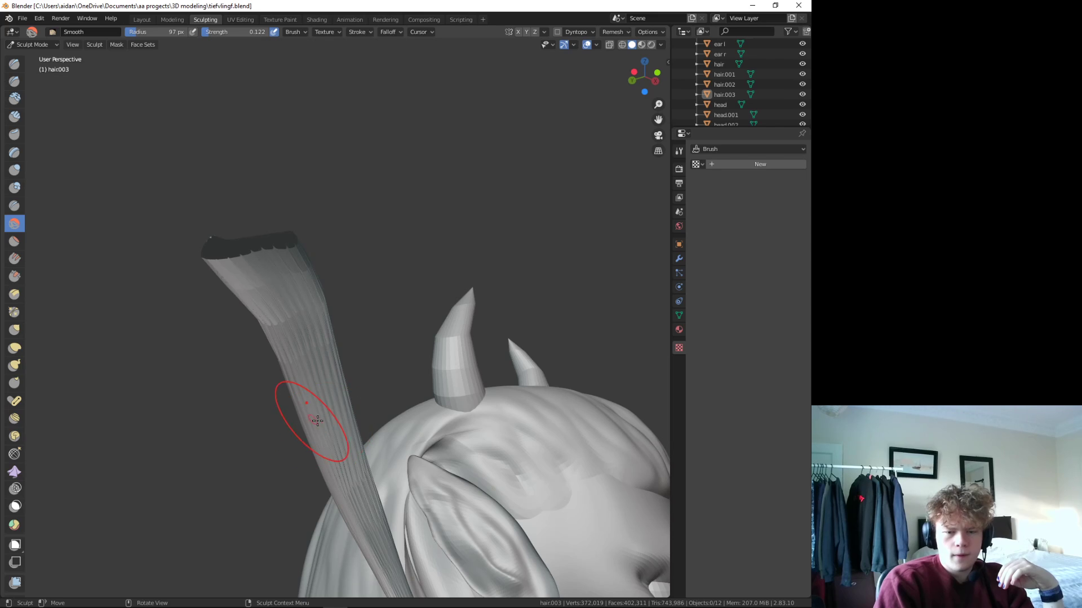
mouse_move(304, 412)
middle_mouse_down()
mouse_move(380, 488)
mouse_move(297, 355)
middle_mouse_up()
left_click(14, 84)
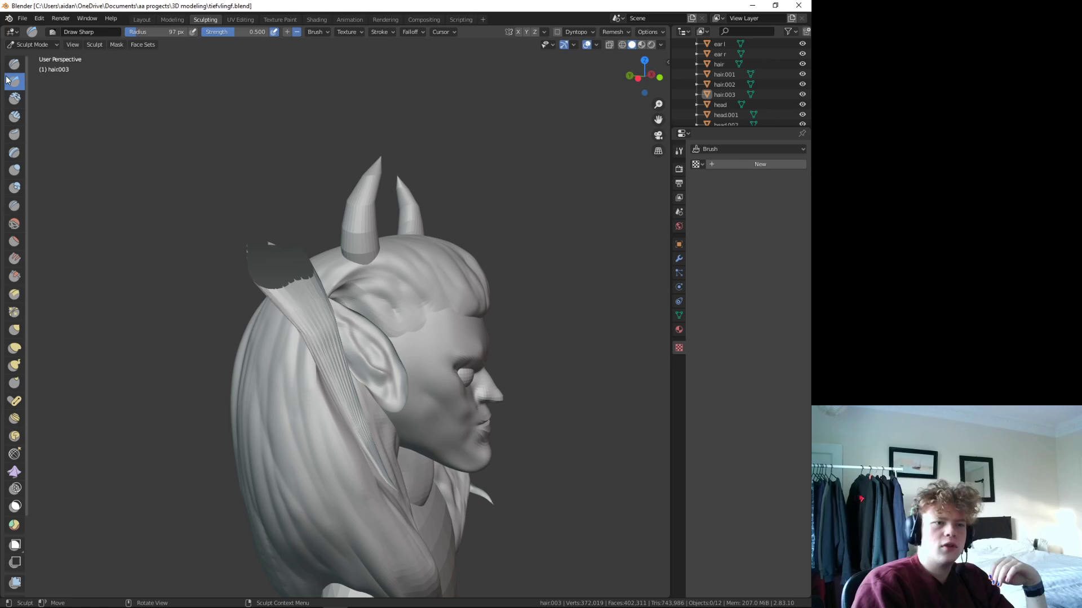
- Carve Draw Sharp grooves along the hair.003 strand, then undo them with Ctrl+Z
mouse_move(389, 478)
left_mouse_down()
mouse_move(303, 296)
mouse_move(316, 338)
left_mouse_up()
left_click_drag(350, 410, 313, 323)
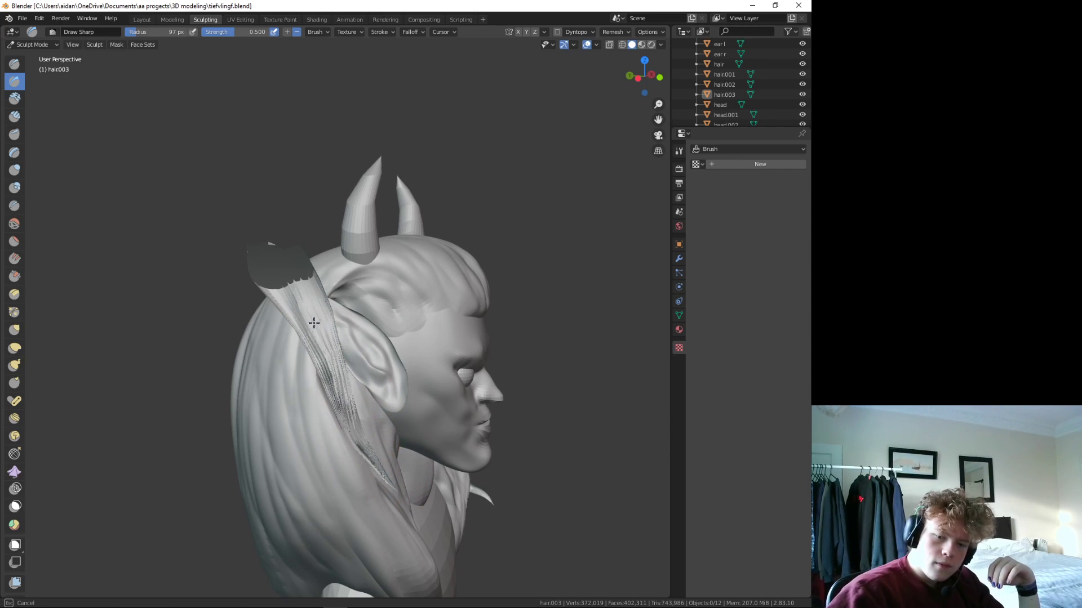
mouse_move(377, 454)
left_mouse_down()
mouse_move(326, 349)
mouse_move(314, 294)
left_mouse_up()
left_click_drag(316, 342, 358, 422)
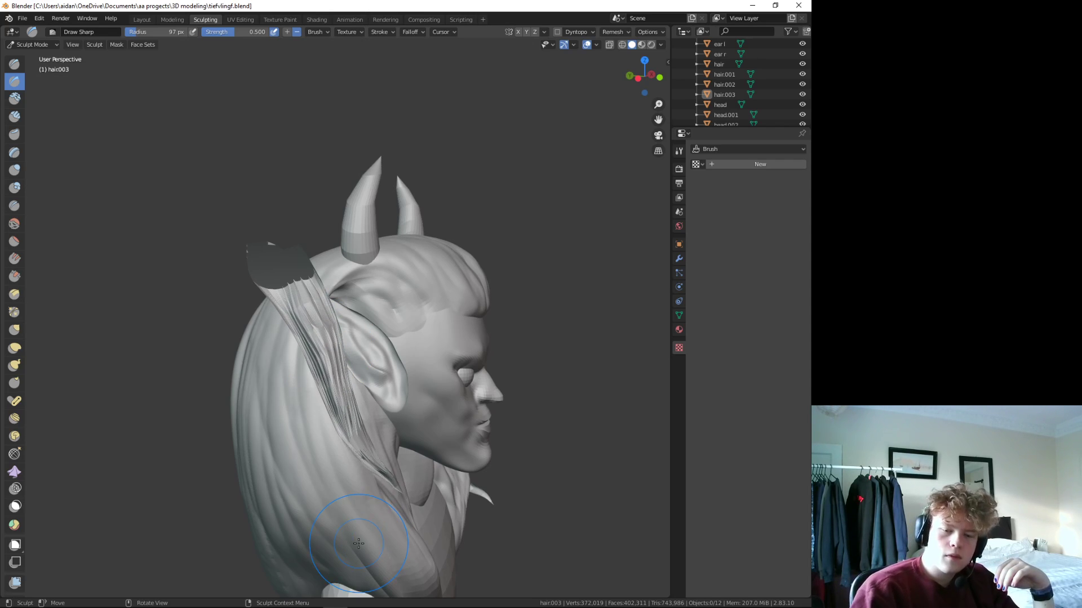
middle_click_drag(486, 536, 398, 507)
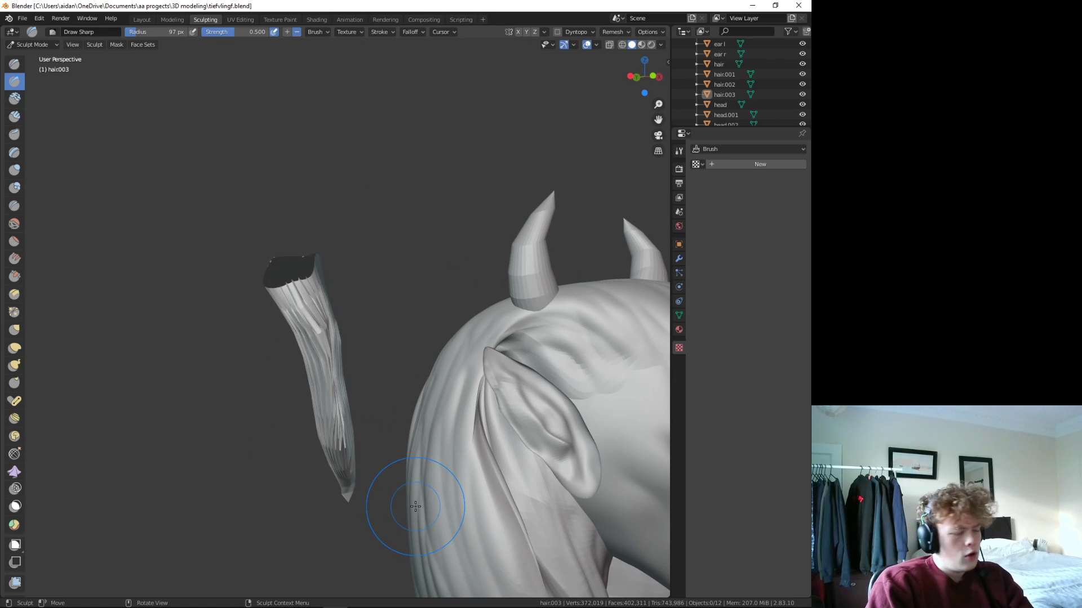
key("ctrl+z")
key("ctrl+z")
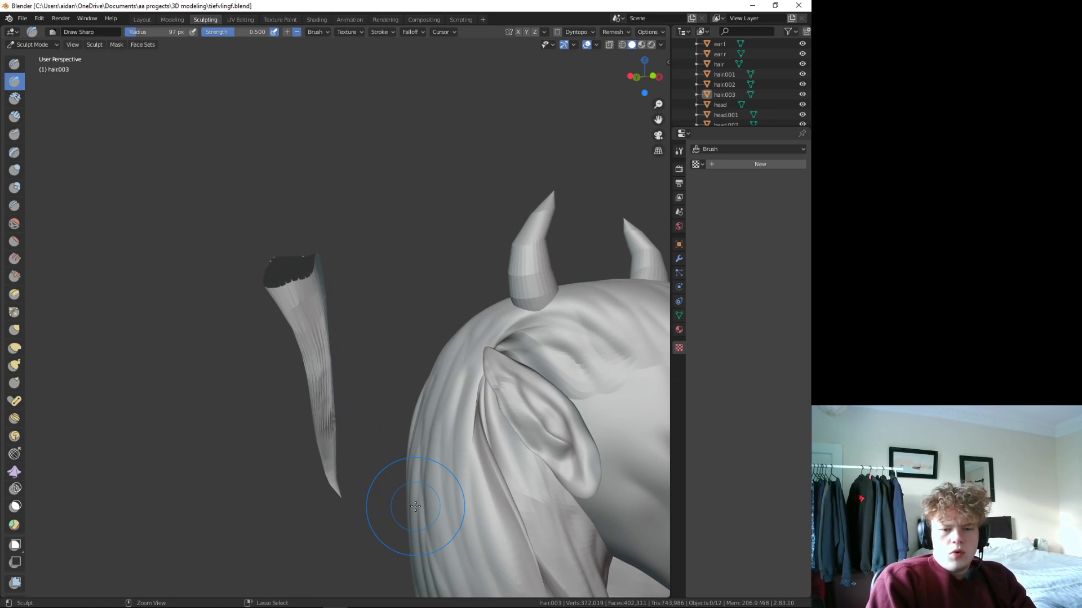
key("ctrl+z")
key("ctrl+z")
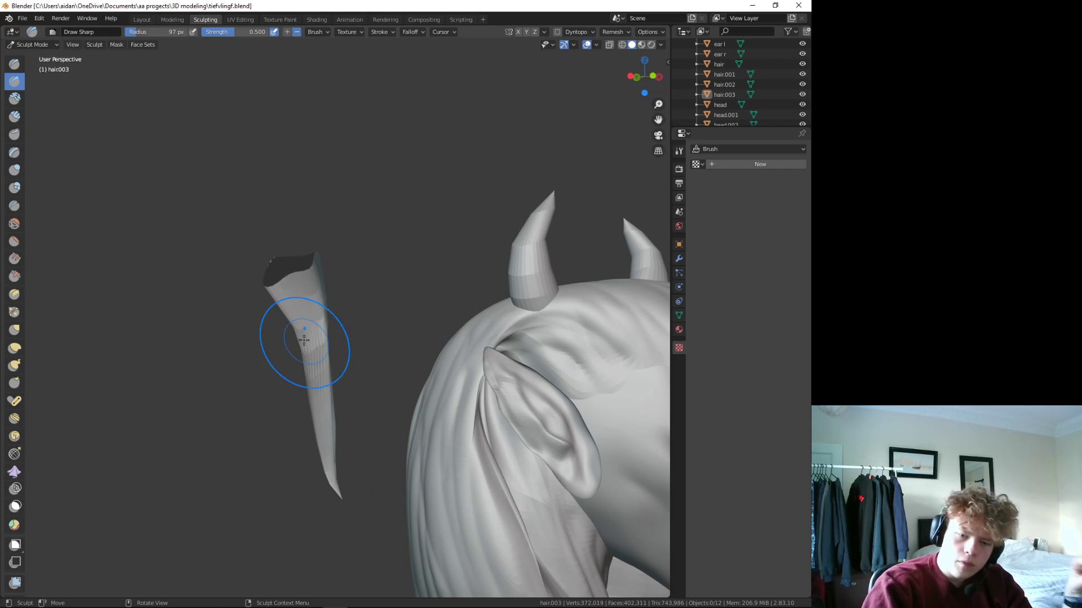
- Recarve sharp grooves down the strand's middle and upper length with Draw Sharp
left_click_drag(310, 350, 309, 372)
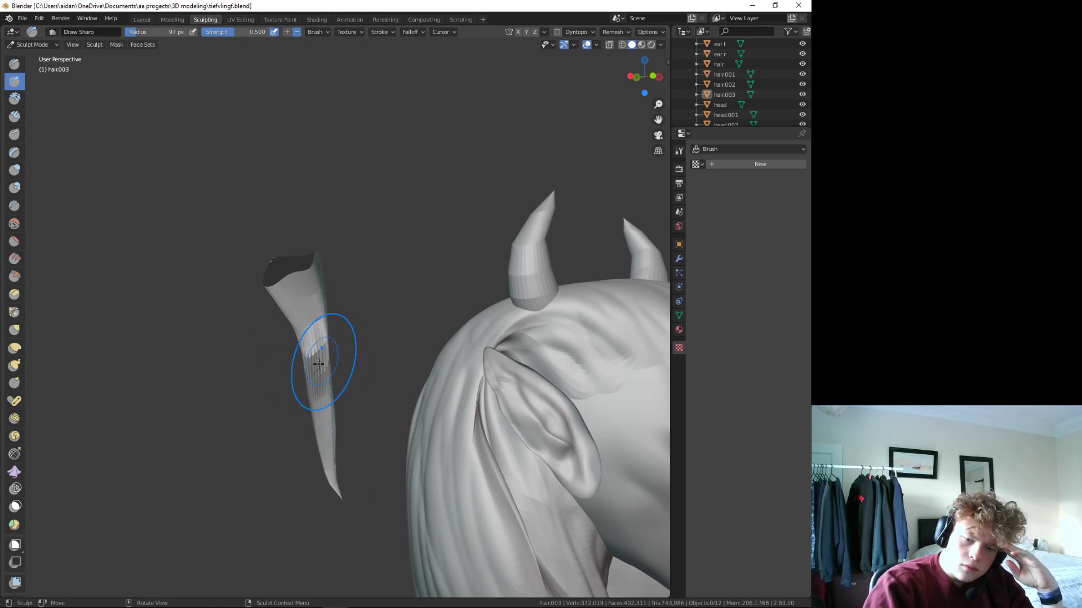
mouse_move(317, 324)
left_mouse_down()
mouse_move(296, 357)
mouse_move(322, 389)
mouse_move(316, 488)
mouse_move(341, 501)
left_mouse_up()
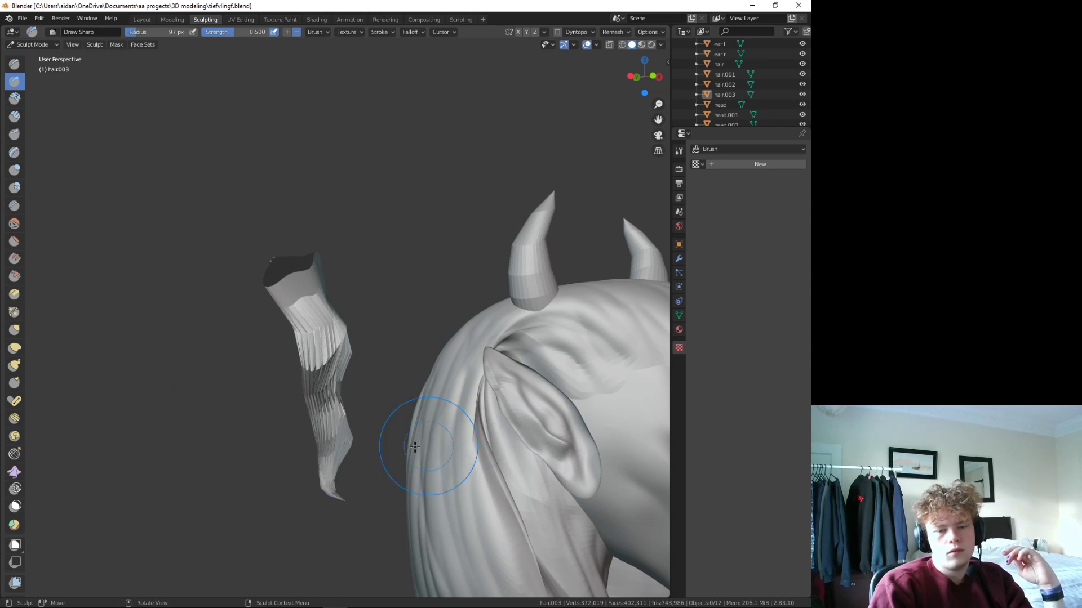
middle_click_drag(422, 447, 197, 372)
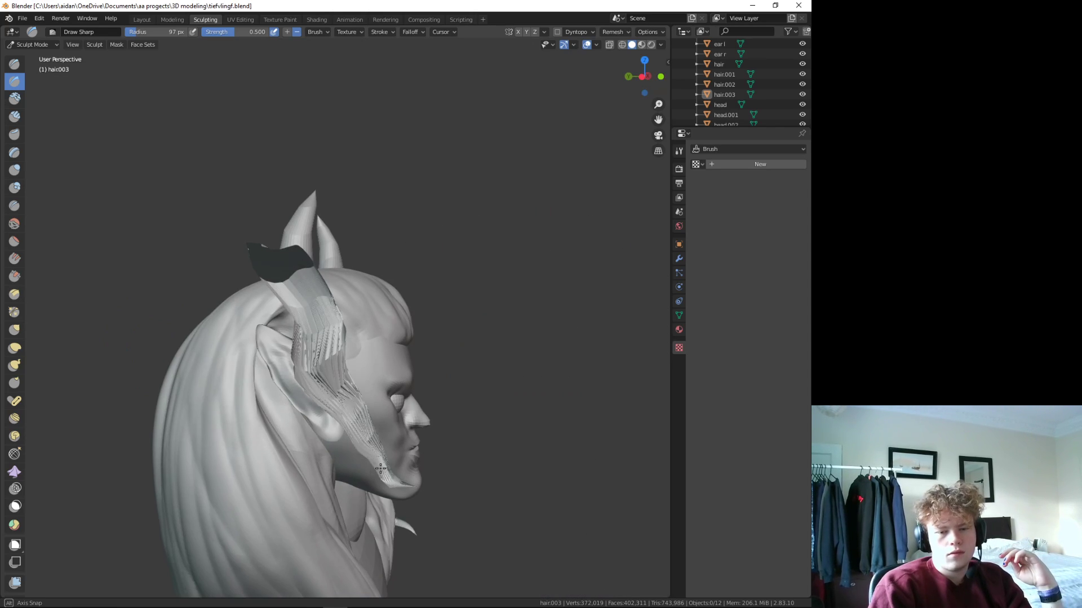
- Smooth the strand's grooved surface with the Smooth brush, in and out of local view
left_click(22, 222)
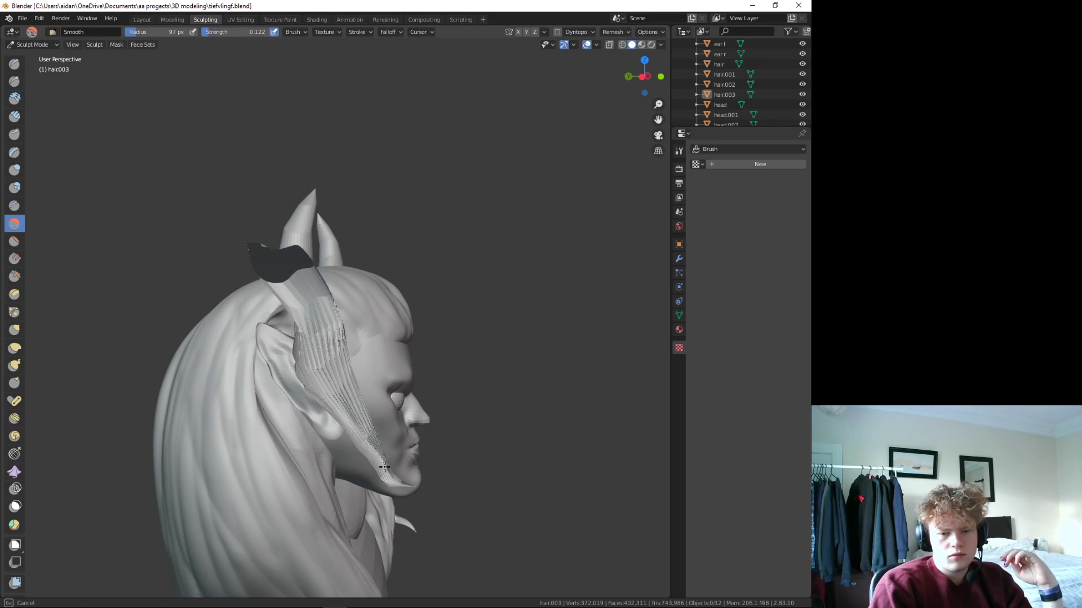
middle_click_drag(373, 459, 304, 462)
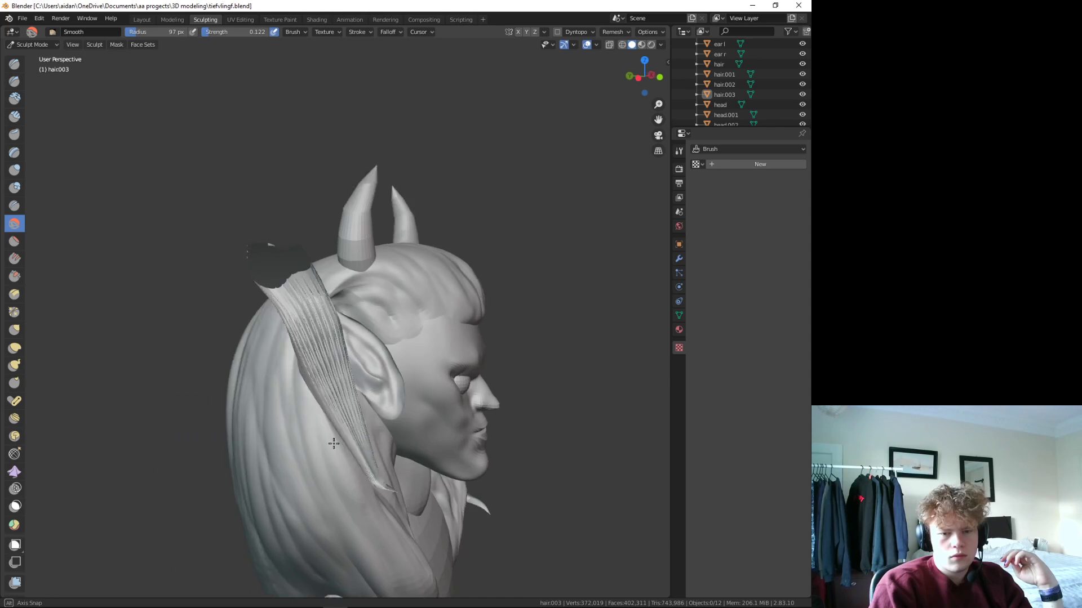
scroll(304, 462, "up", 4)
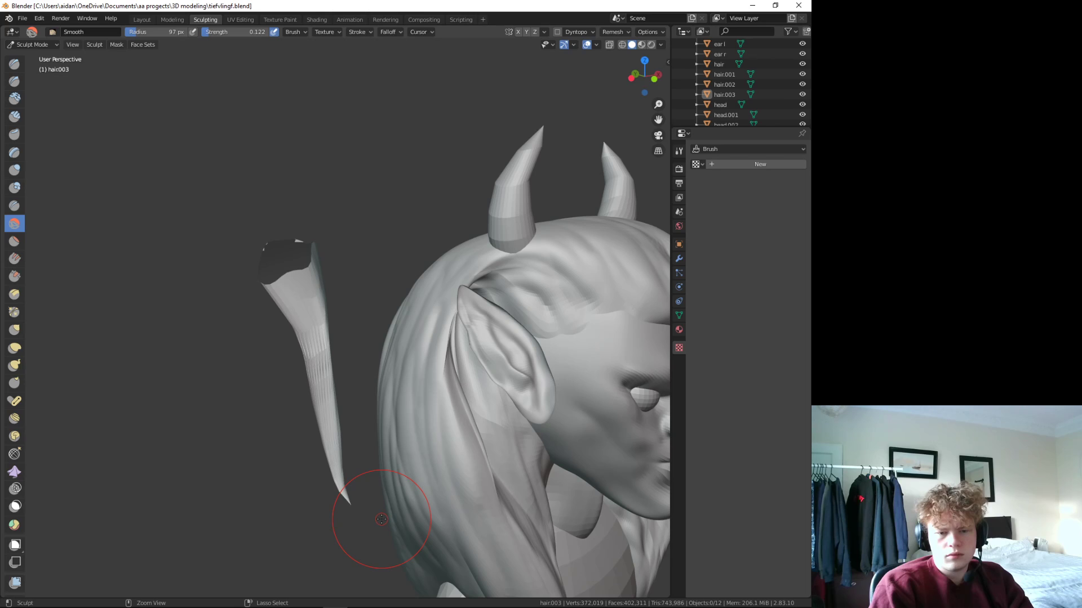
middle_click_drag(373, 517, 393, 434)
key("KP_Divide")
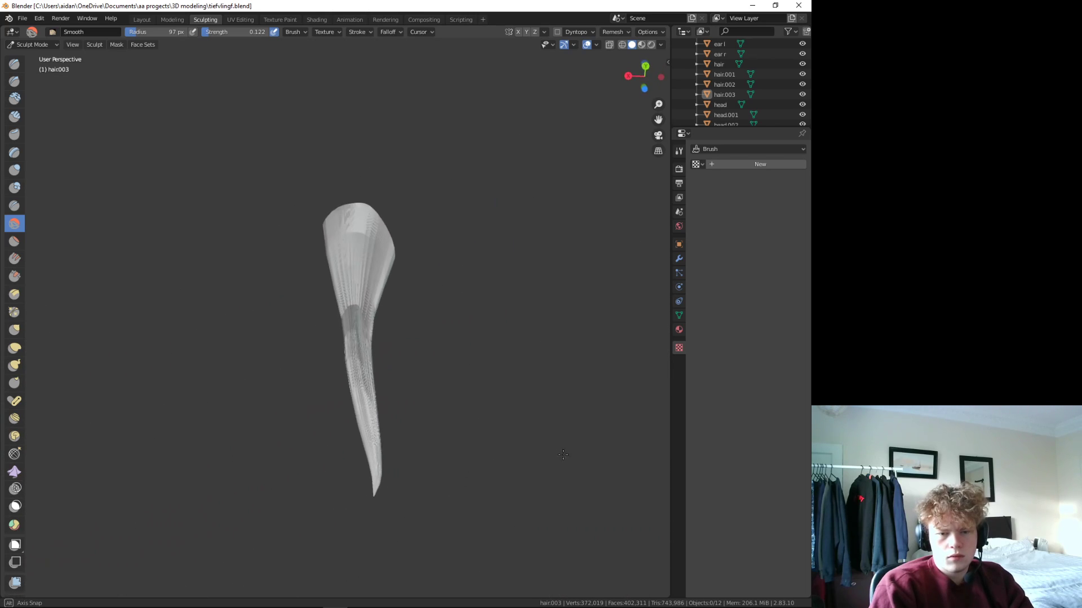
left_click_drag(368, 298, 357, 366)
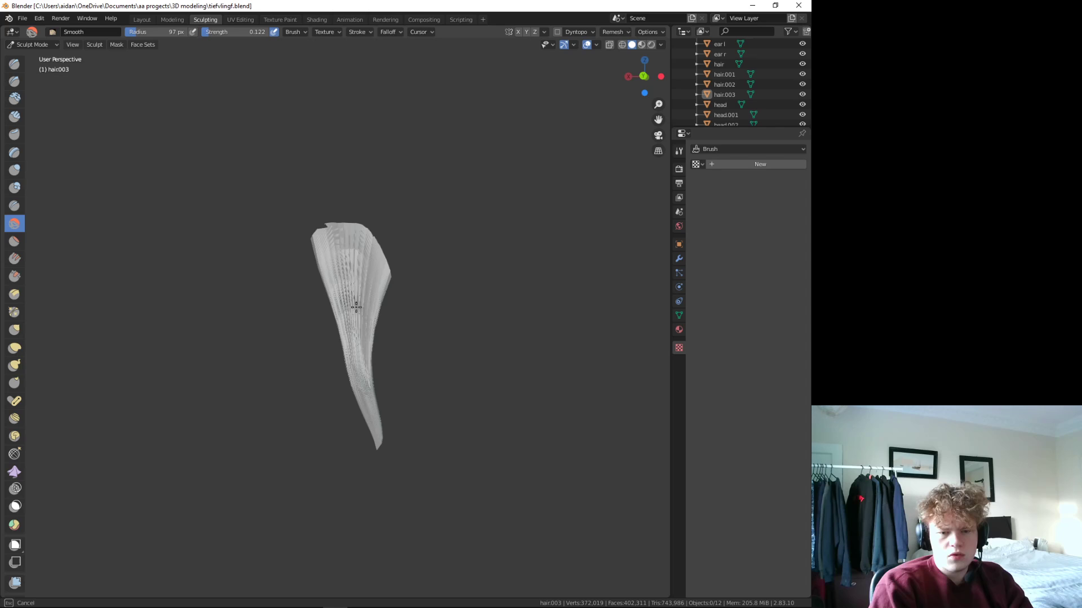
key("KP_Divide")
mouse_move(351, 234)
middle_mouse_down()
mouse_move(278, 307)
mouse_move(352, 351)
middle_mouse_up()
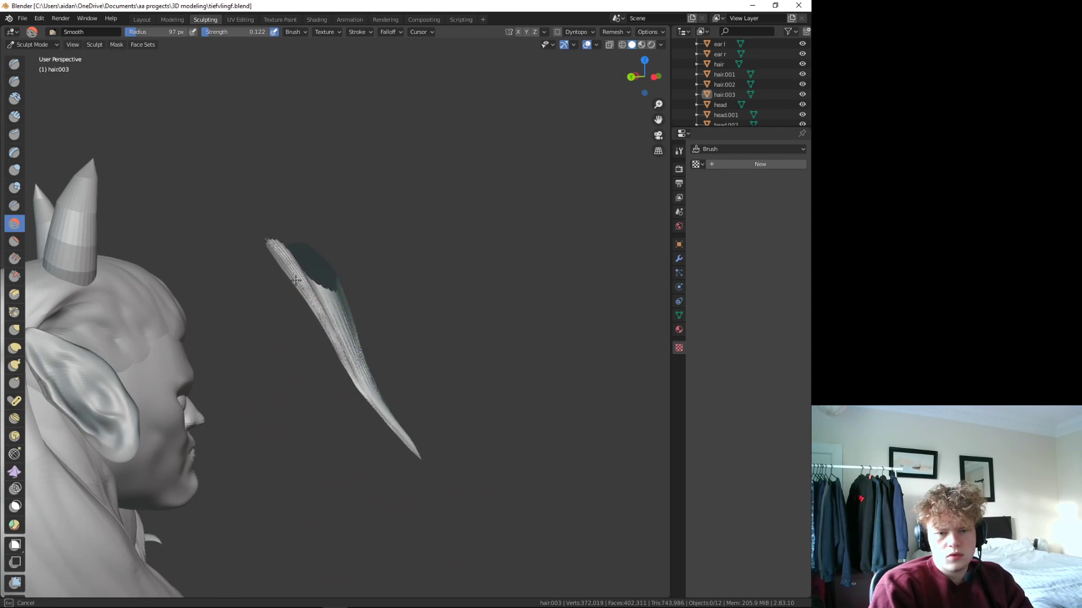
left_click_drag(296, 280, 324, 288)
- Bring the hair.003 lock into Edit Mode in the Modeling workspace
mouse_move(418, 364)
middle_mouse_down()
mouse_move(315, 358)
mouse_move(355, 367)
mouse_move(372, 309)
middle_mouse_up()
key("ctrl+Page_Up")
scroll(404, 371, "down", 3)
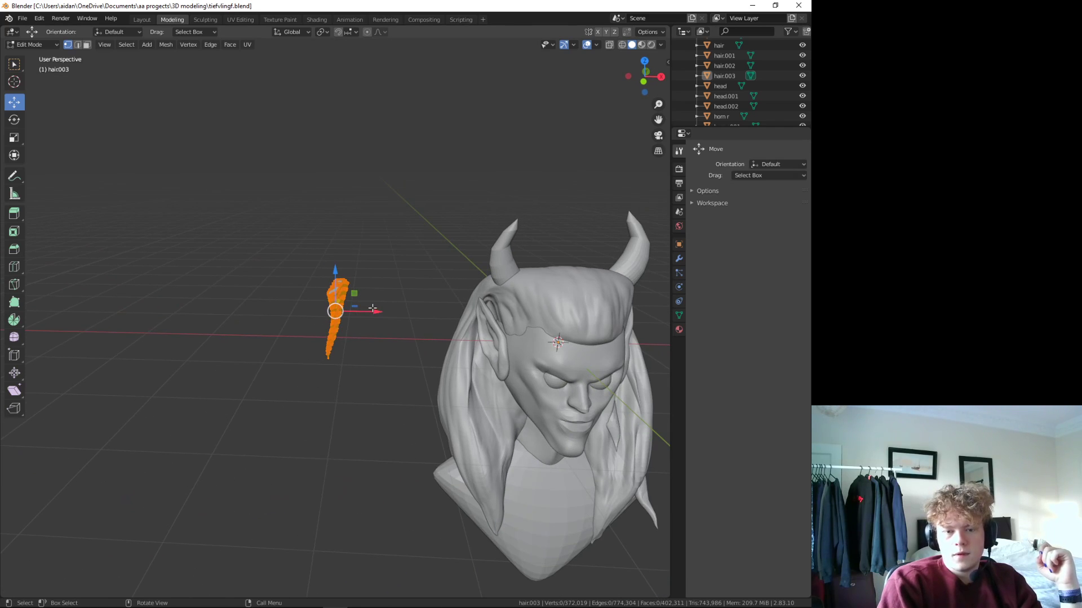
- Move the strand onto the forehead, raising it along Z and nudging it along Y
key("g")
left_click(613, 333)
middle_click_drag(614, 333, 596, 359)
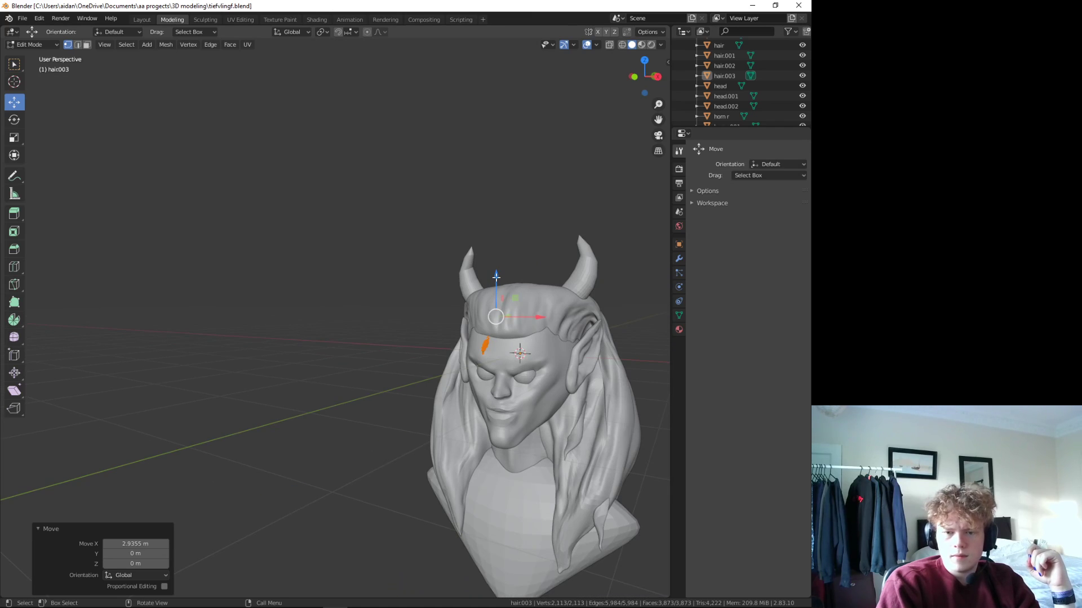
left_click_drag(495, 276, 495, 268)
middle_click_drag(495, 268, 535, 316)
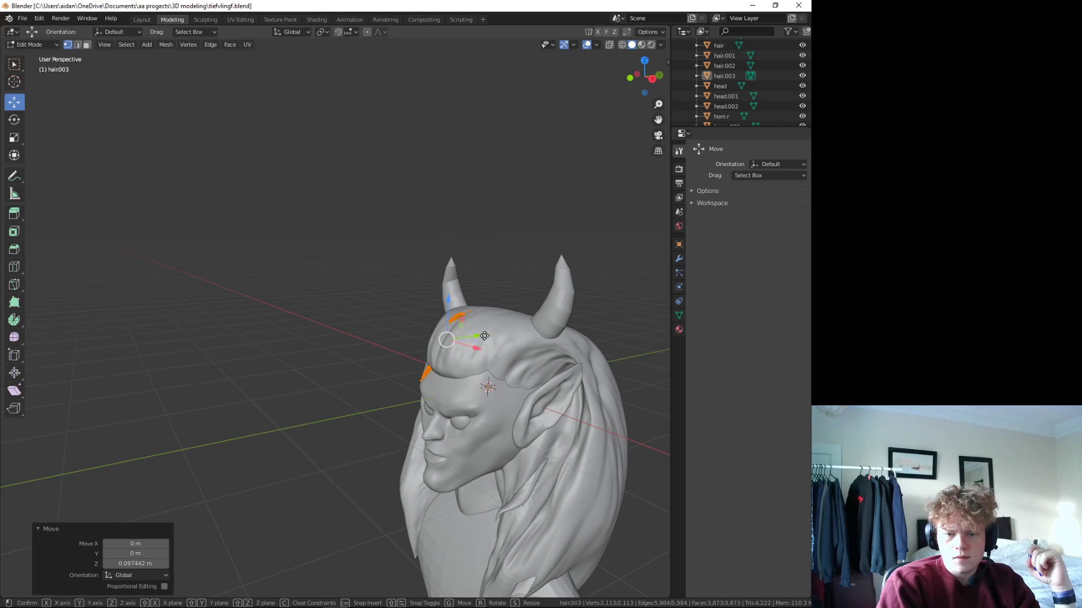
left_click_drag(481, 336, 478, 335)
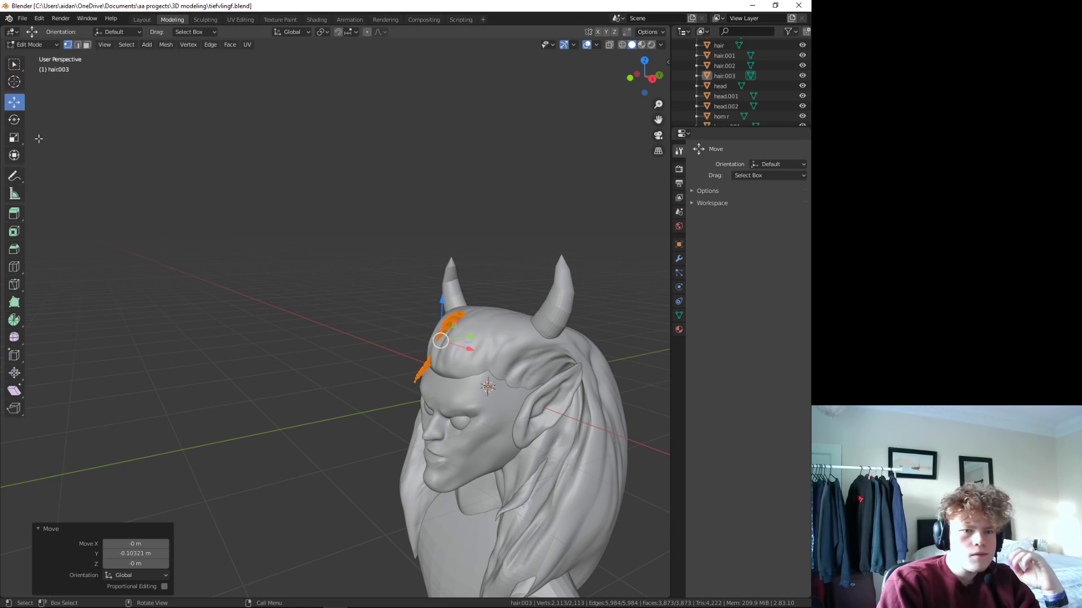
- Scale the strand down and squash its height to 0.666
left_click(18, 139)
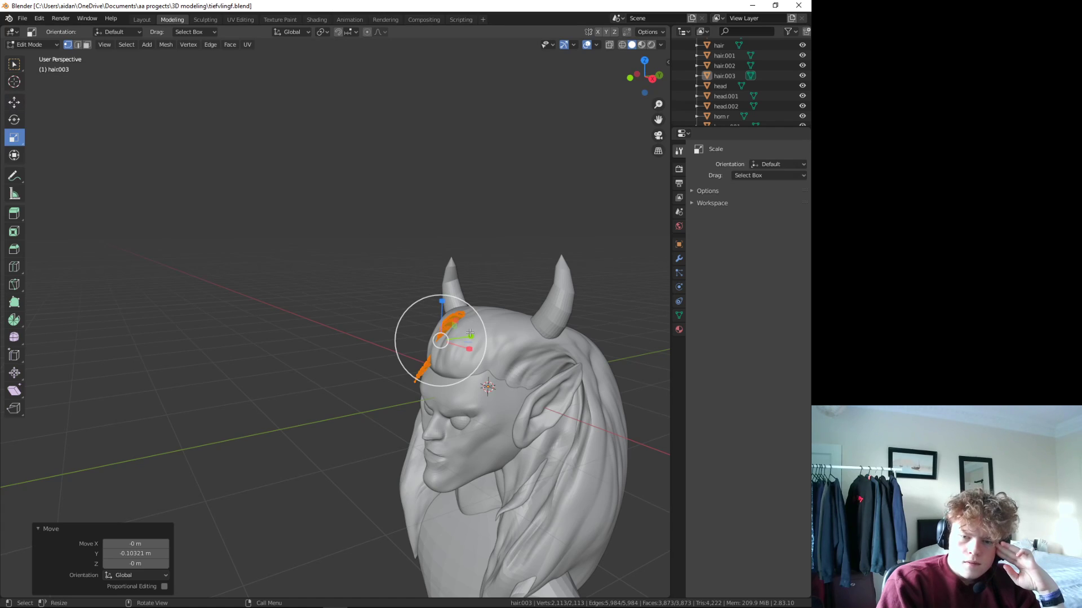
mouse_move(473, 340)
left_mouse_down()
mouse_move(458, 339)
mouse_move(442, 316)
left_mouse_up()
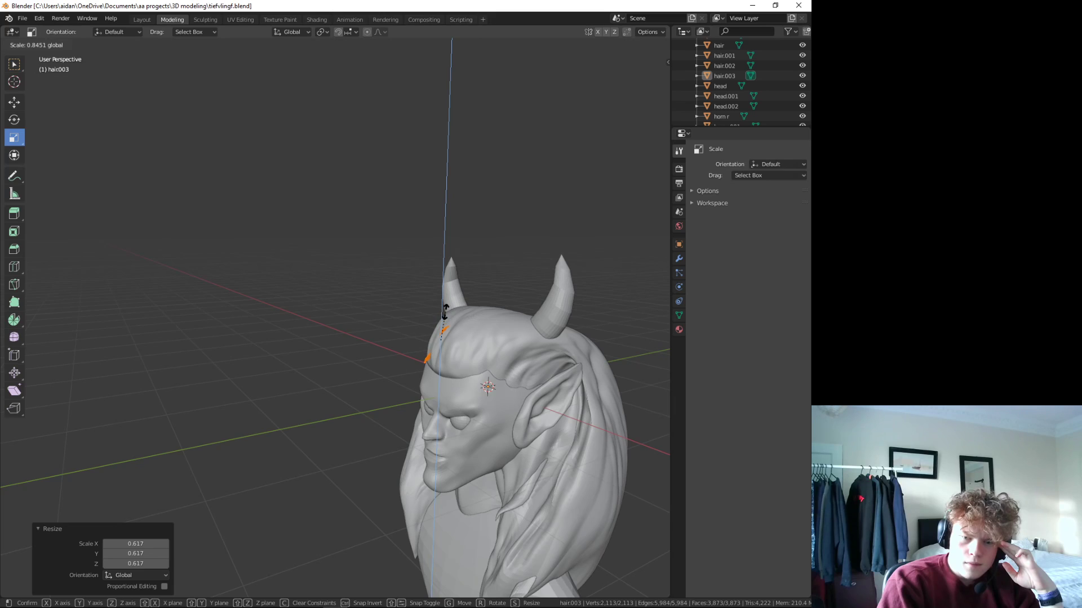
left_click_drag(444, 317, 445, 319)
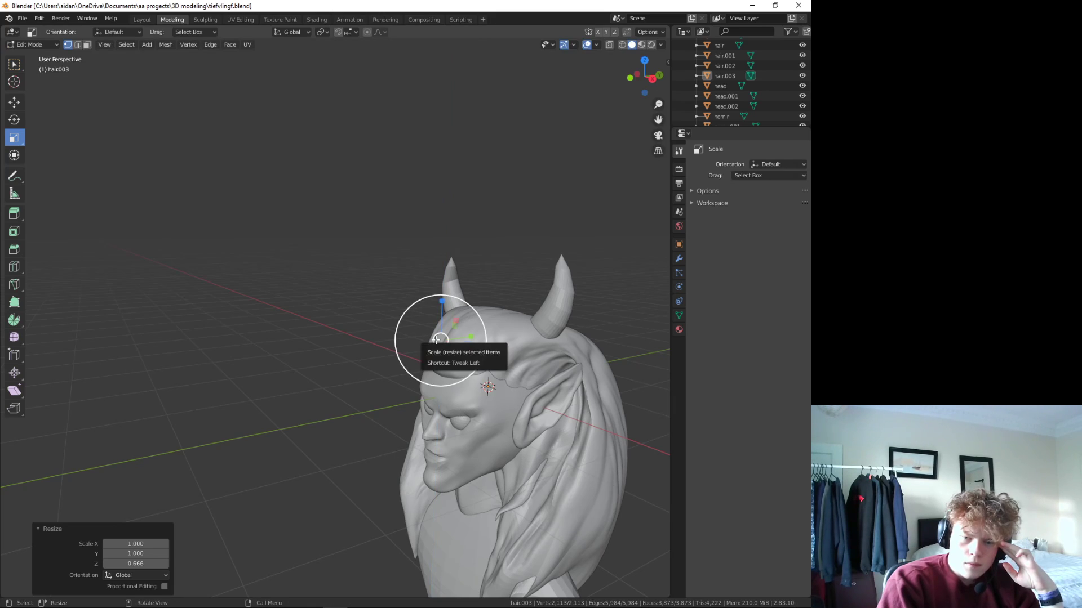
key("shift+space")
key("g")
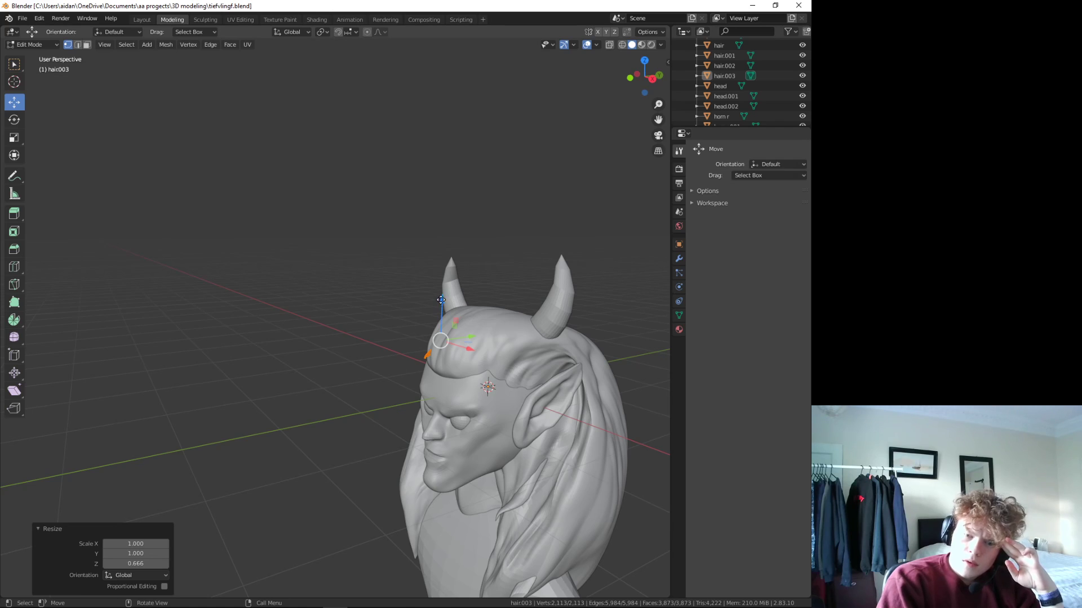
- Lower the strand onto the forehead and shift it back along Y
left_click_drag(441, 300, 439, 315)
mouse_move(440, 315)
middle_mouse_down()
mouse_move(566, 352)
mouse_move(551, 349)
middle_mouse_up()
left_click_drag(480, 326, 461, 325)
middle_click_drag(461, 325, 490, 379)
left_click_drag(494, 276, 494, 291)
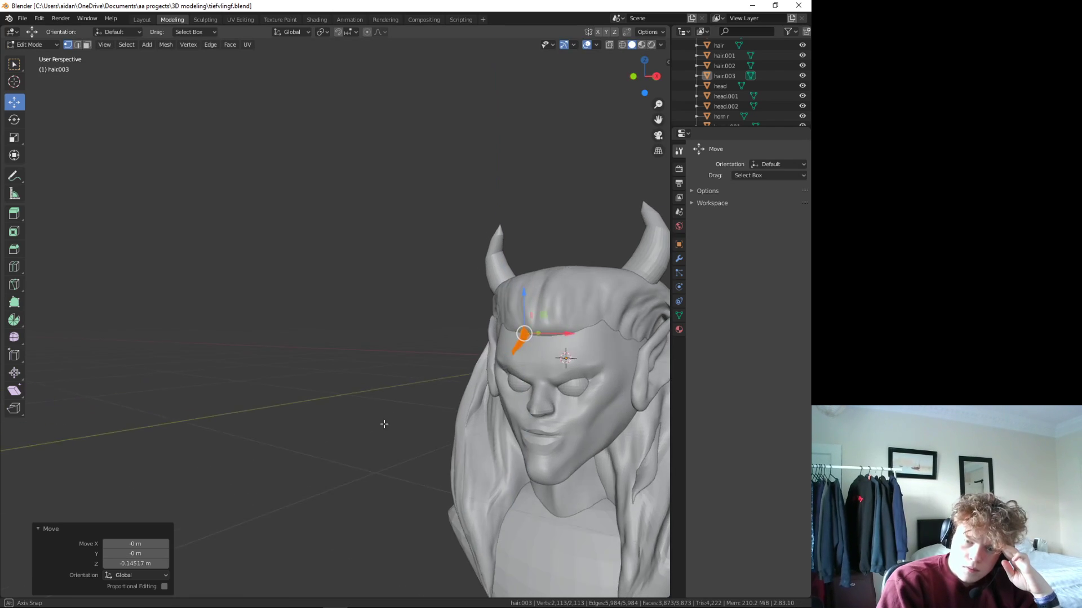
- Deselect the strand and check its forehead placement from front and side
middle_click_drag(394, 421, 315, 433)
left_click(316, 434)
scroll(551, 454, "down", 3)
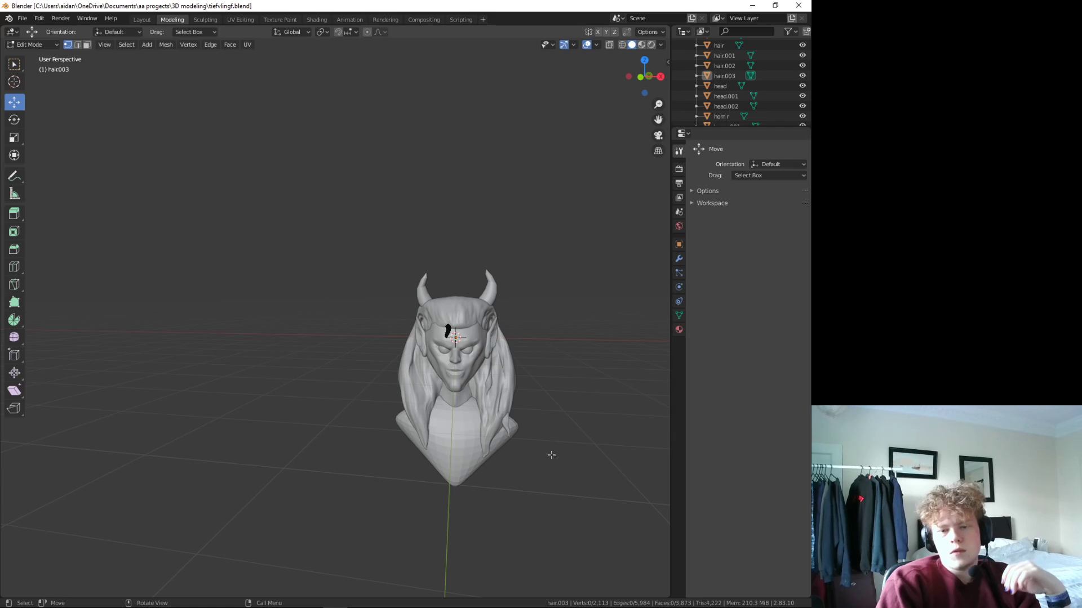
scroll(551, 454, "up", 2)
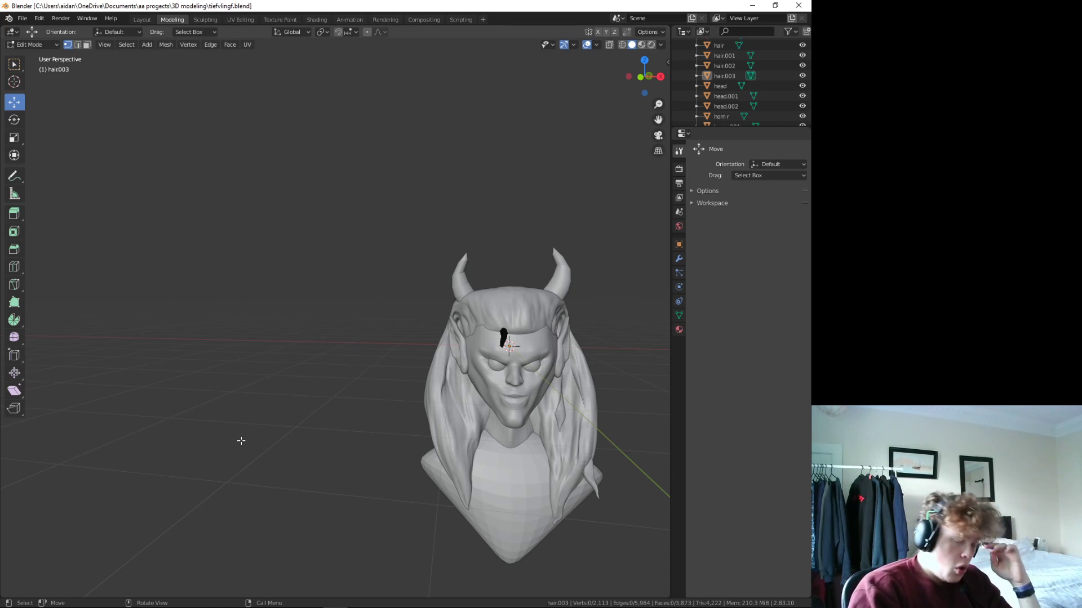
scroll(342, 344, "down", 1)
scroll(451, 366, "up", 2)
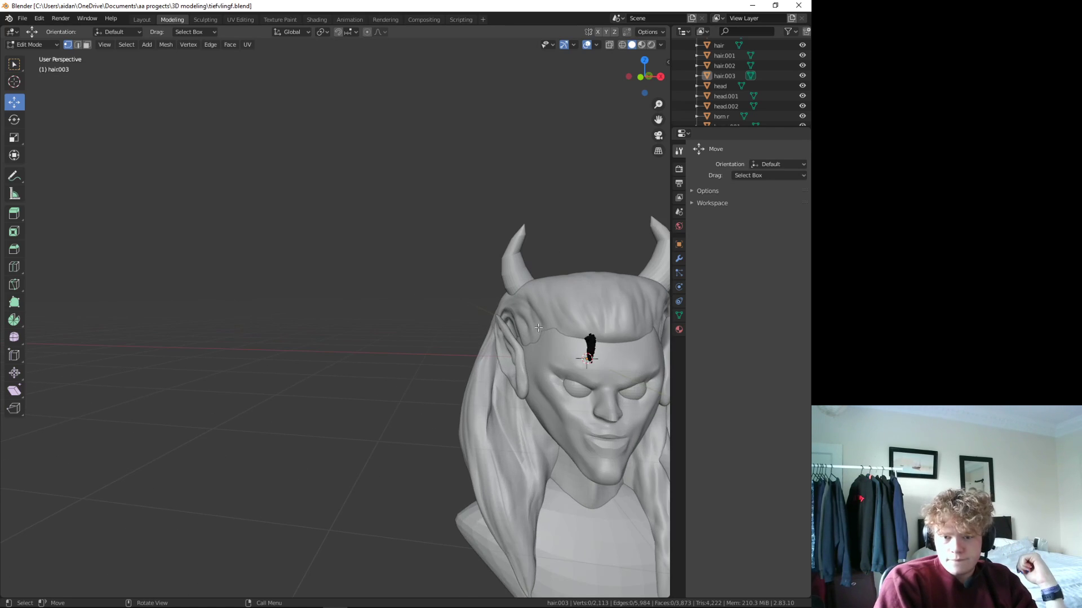
scroll(451, 367, "up", 2)
scroll(451, 367, "down", 1)
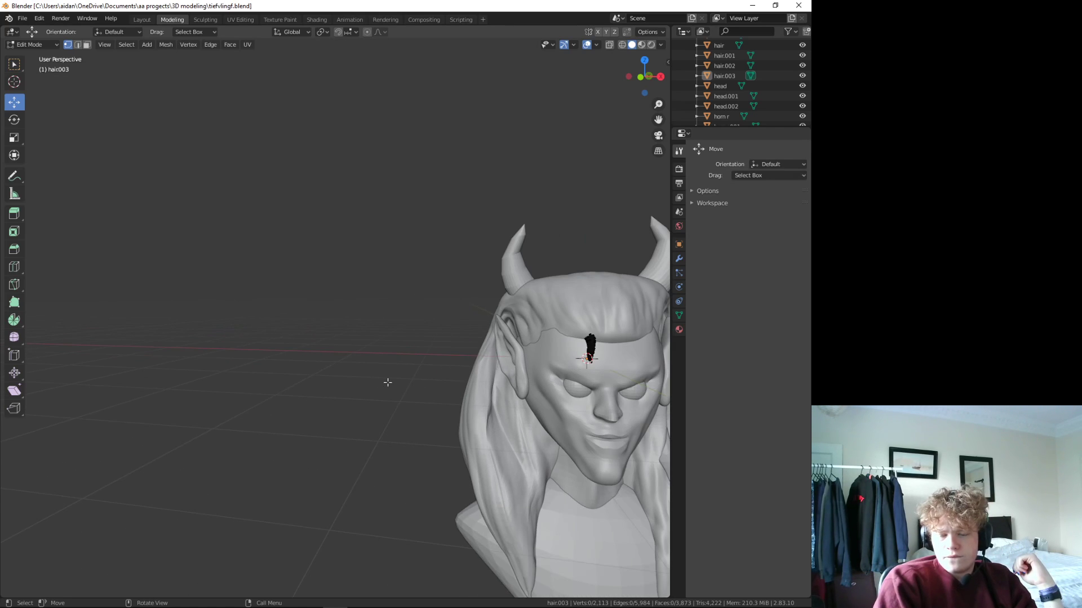
mouse_move(388, 382)
middle_mouse_down()
mouse_move(295, 374)
mouse_move(372, 382)
mouse_move(316, 393)
middle_mouse_up()
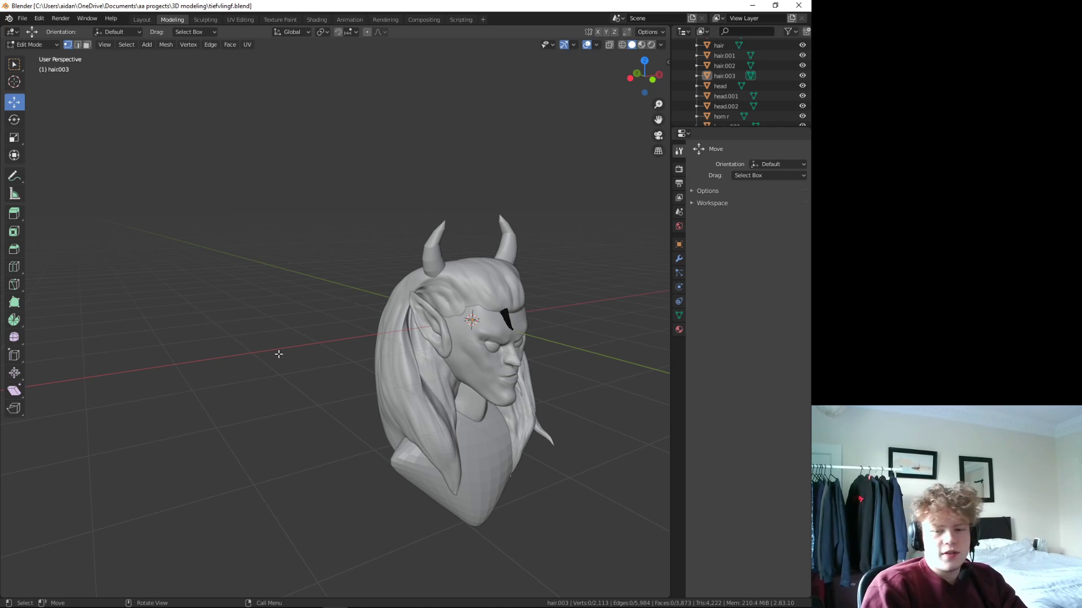
- Select all of hair.003 and move it vertically toward the chest
key("a")
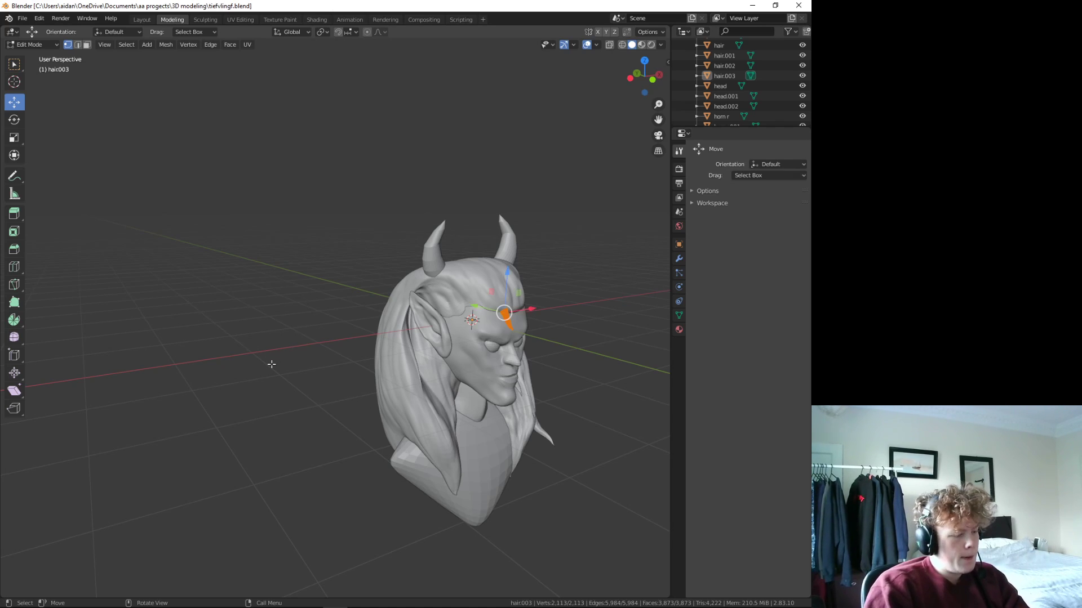
key("g")
key("z")
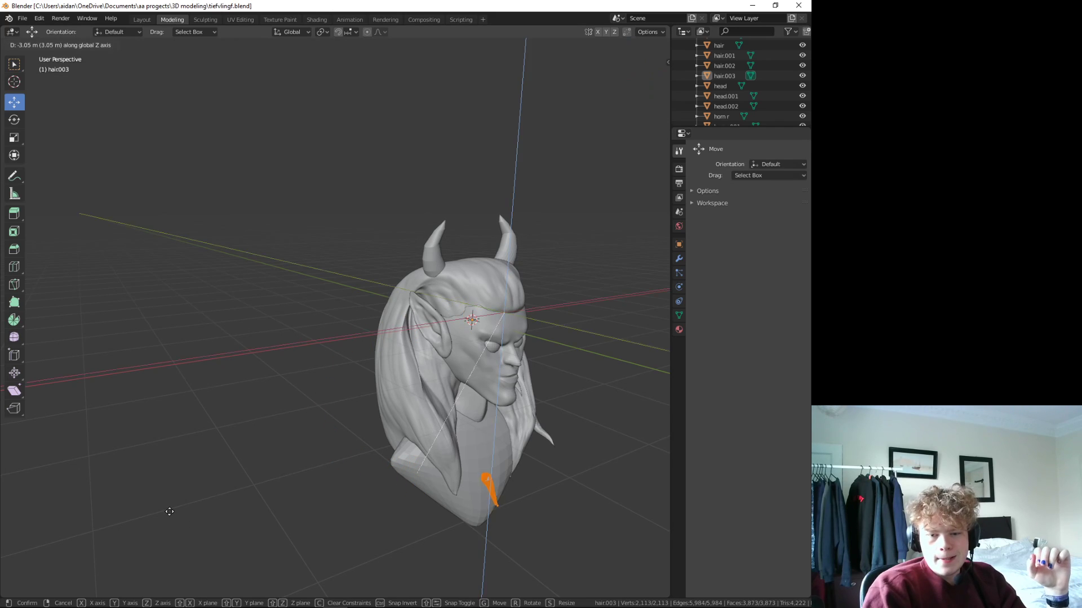
left_click(98, 489)
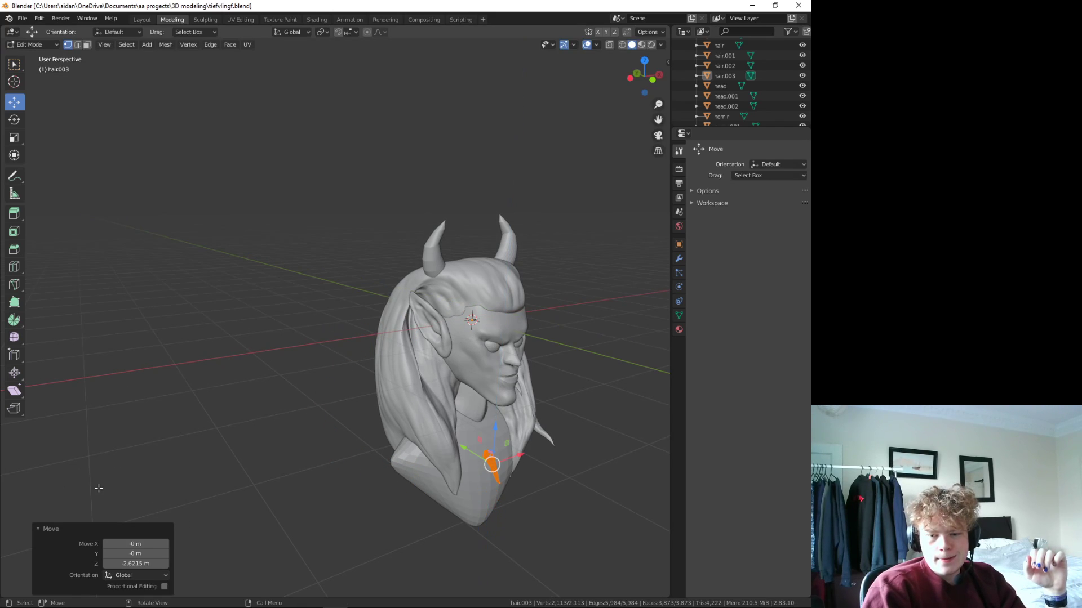
scroll(229, 475, "up", 4)
scroll(167, 442, "down", 4)
mouse_move(300, 493)
middle_mouse_down()
mouse_move(445, 519)
mouse_move(391, 510)
mouse_move(417, 525)
middle_mouse_up()
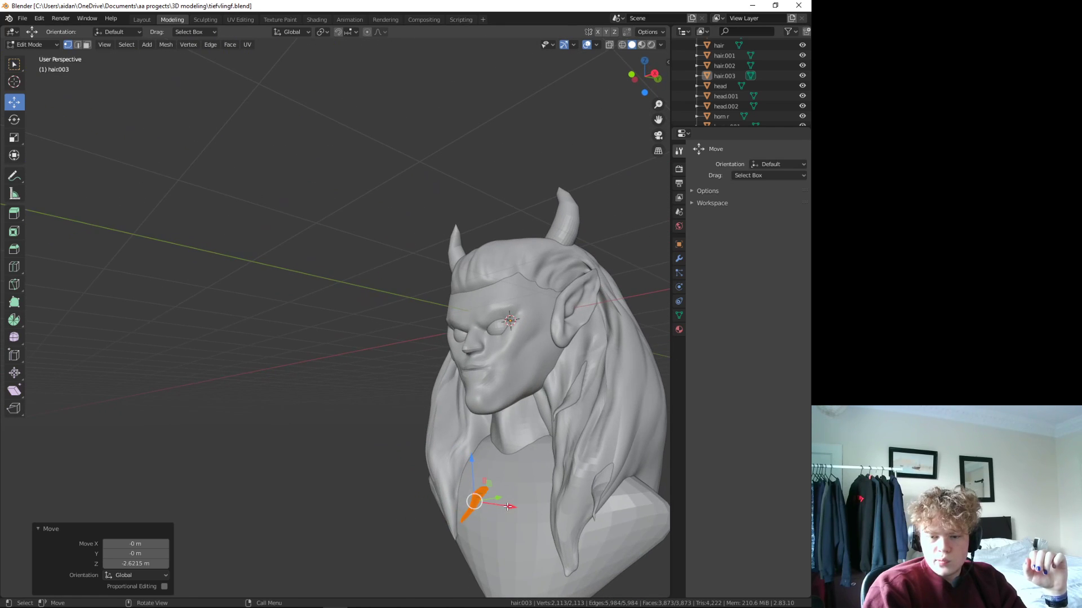
- Shift the strand sideways and along Y onto the chest, then deselect it
left_click_drag(508, 506, 464, 506)
middle_click_drag(464, 507, 478, 493)
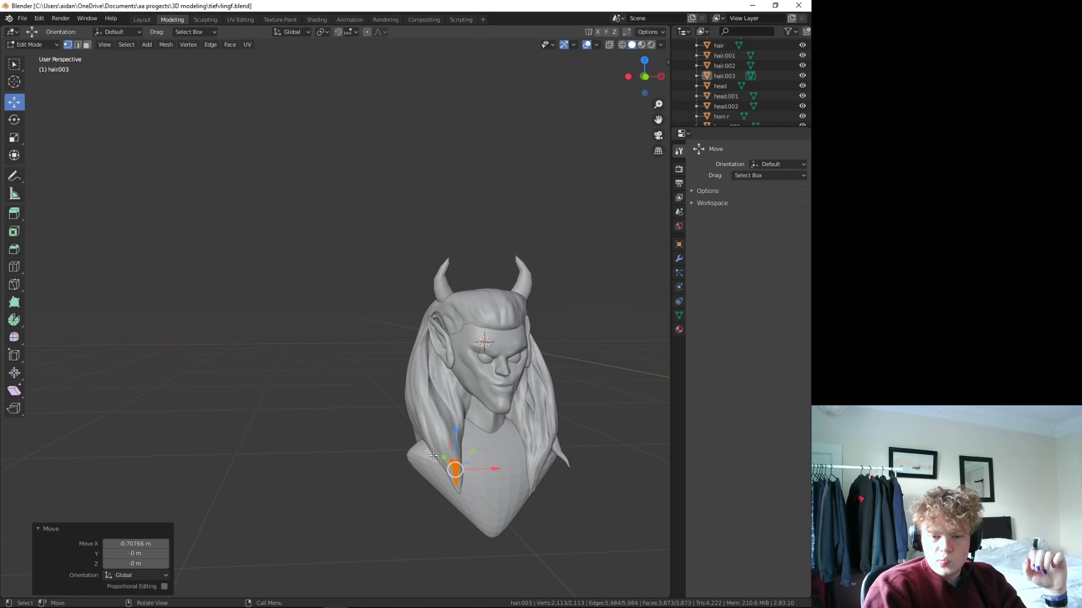
left_click_drag(438, 453, 433, 450)
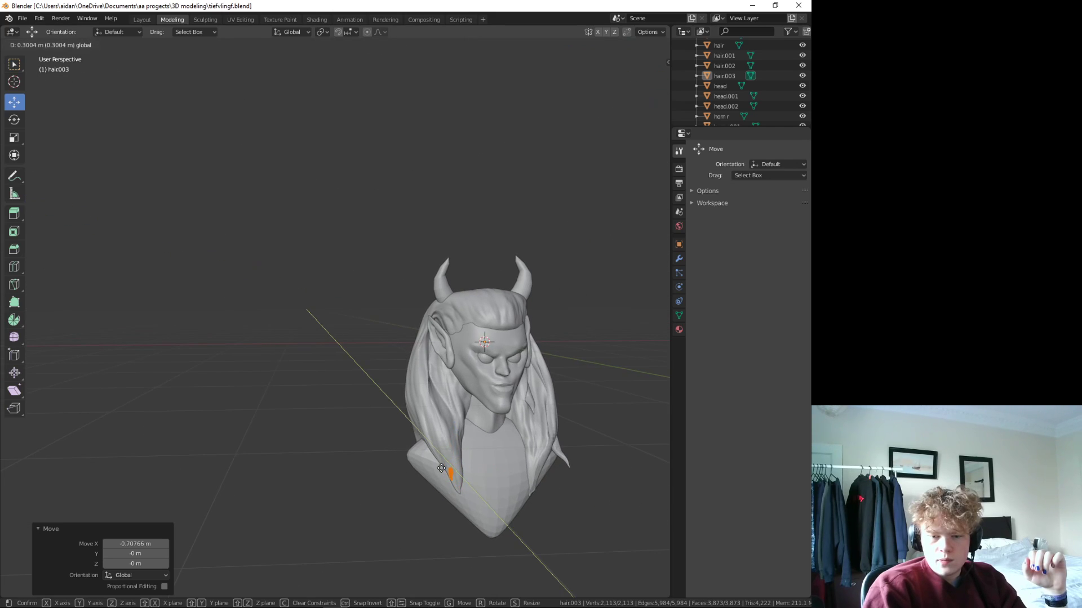
left_click(438, 463)
left_click(391, 555)
mouse_move(391, 556)
middle_mouse_down()
mouse_move(403, 500)
mouse_move(356, 469)
mouse_move(340, 471)
mouse_move(328, 492)
mouse_move(372, 503)
mouse_move(183, 331)
mouse_move(174, 362)
mouse_move(192, 378)
middle_mouse_up()
- Rotate the reselected strand about X, roughly 34° then a further 5.5°
key("r")
key("a")
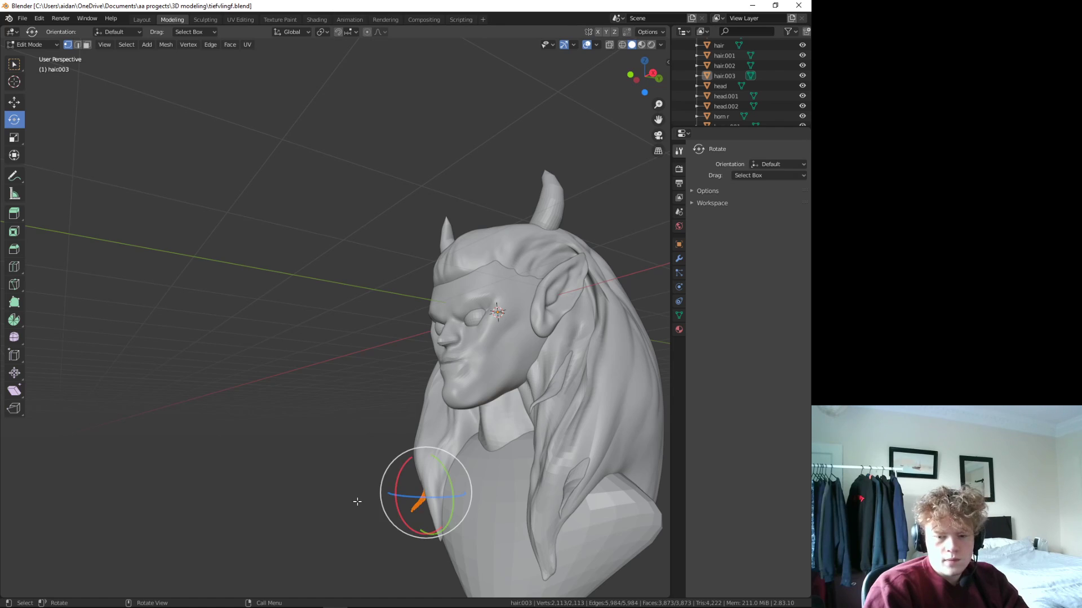
mouse_move(397, 485)
left_mouse_down()
mouse_move(402, 472)
mouse_move(397, 479)
left_mouse_up()
mouse_move(355, 505)
middle_mouse_down()
mouse_move(390, 508)
mouse_move(431, 479)
middle_mouse_up()
left_click_drag(433, 477, 432, 483)
mouse_move(355, 506)
middle_mouse_down()
mouse_move(415, 507)
mouse_move(541, 536)
mouse_move(599, 525)
mouse_move(509, 488)
middle_mouse_up()
- Nudge the strand about 0.048 m along Y and deselect it
left_click(15, 101)
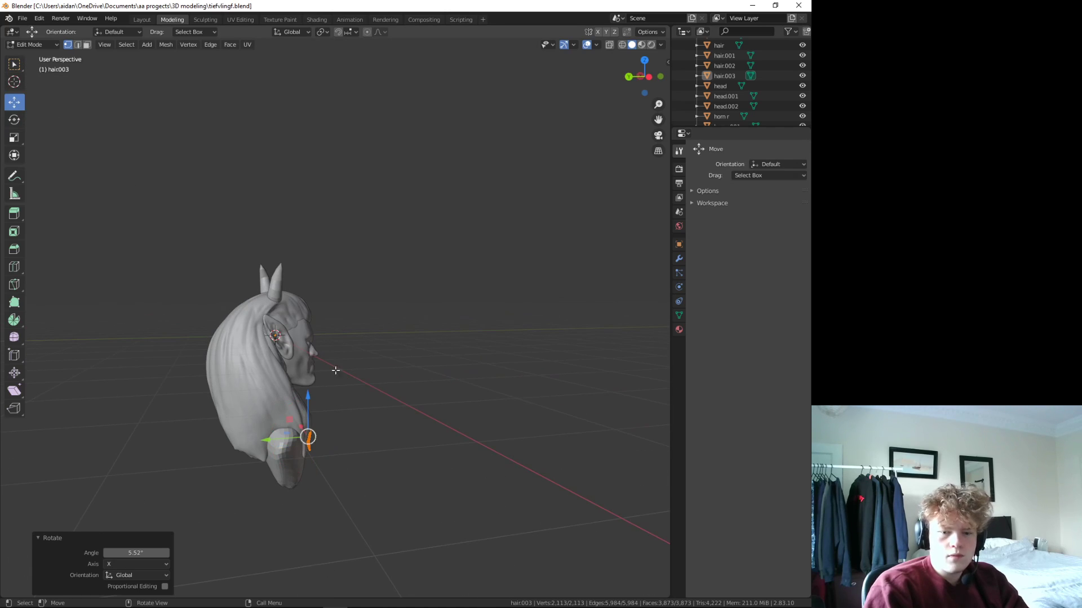
left_click_drag(270, 438, 264, 439)
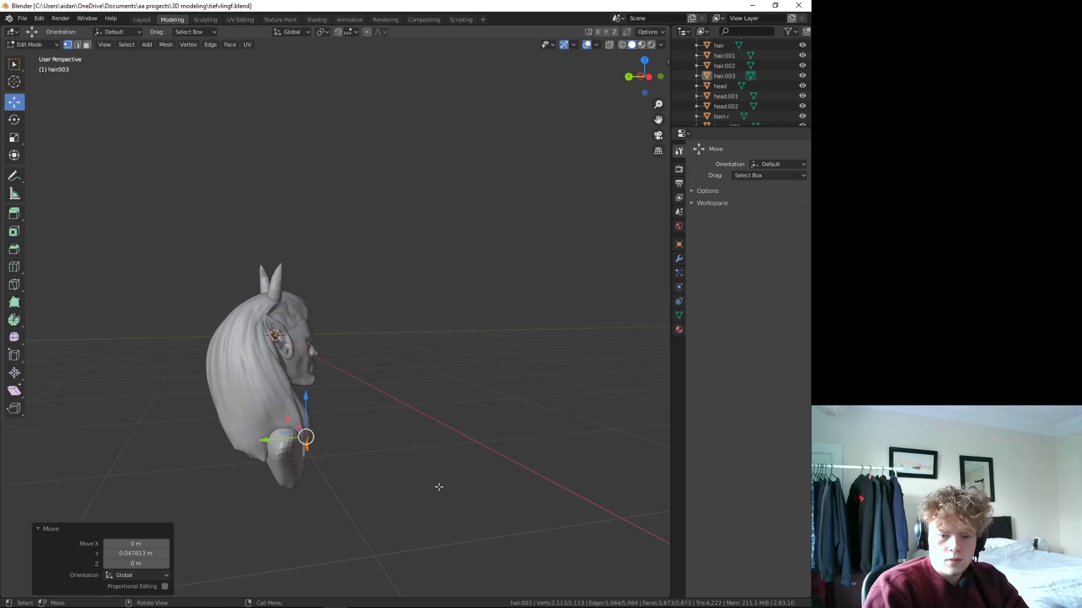
mouse_move(438, 485)
middle_mouse_down()
mouse_move(322, 483)
mouse_move(440, 518)
mouse_move(486, 524)
mouse_move(519, 509)
mouse_move(413, 515)
mouse_move(462, 501)
mouse_move(498, 521)
mouse_move(572, 516)
mouse_move(434, 530)
middle_mouse_up()
left_click(357, 507)
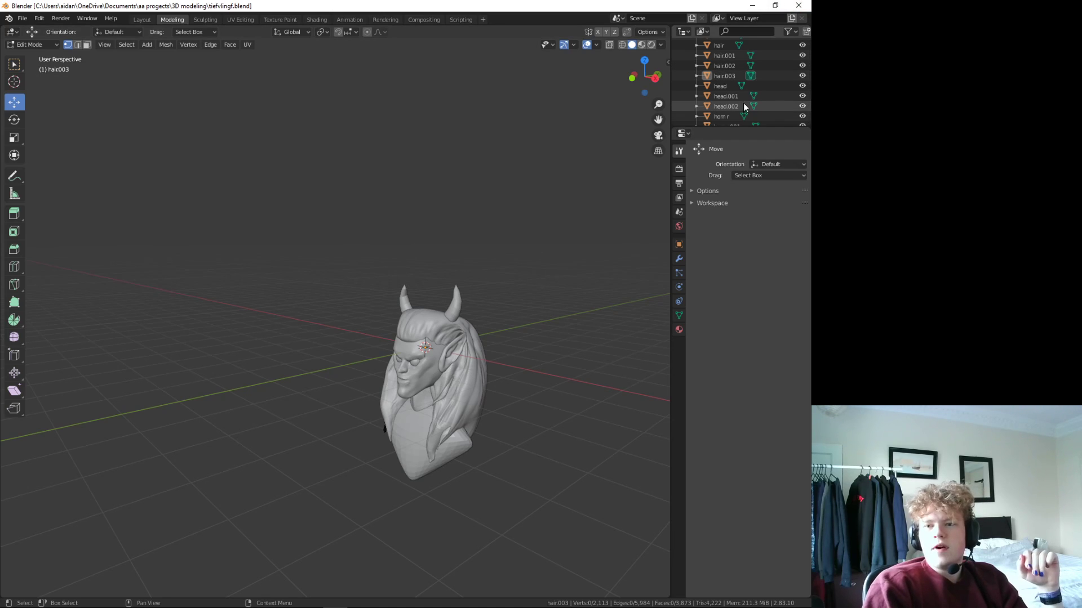
- Select the hair strands together in the outliner and shift hair.001 along X
left_click(717, 46)
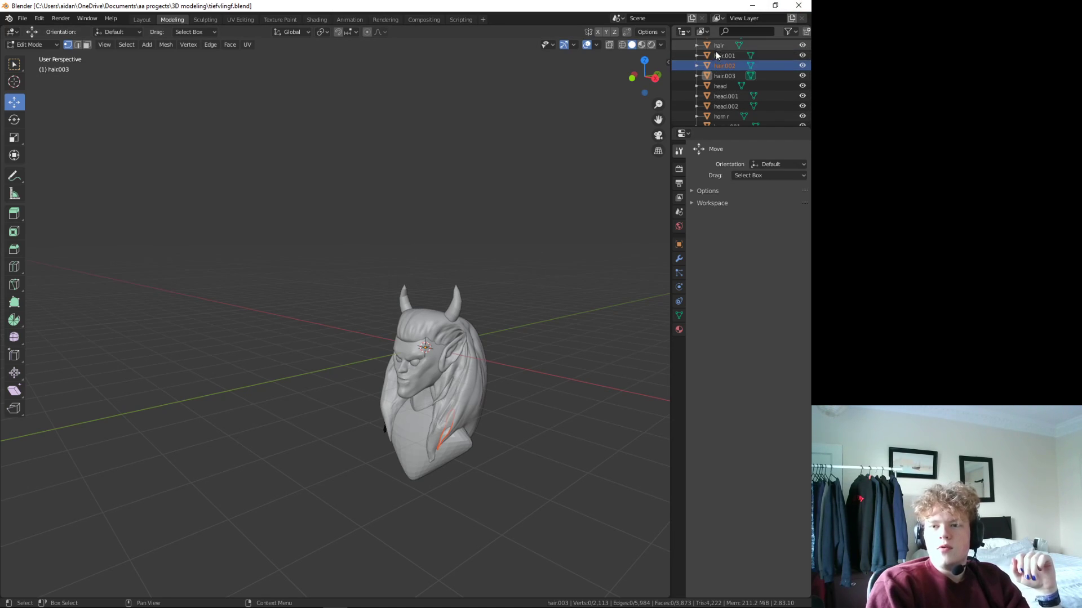
left_click(750, 65)
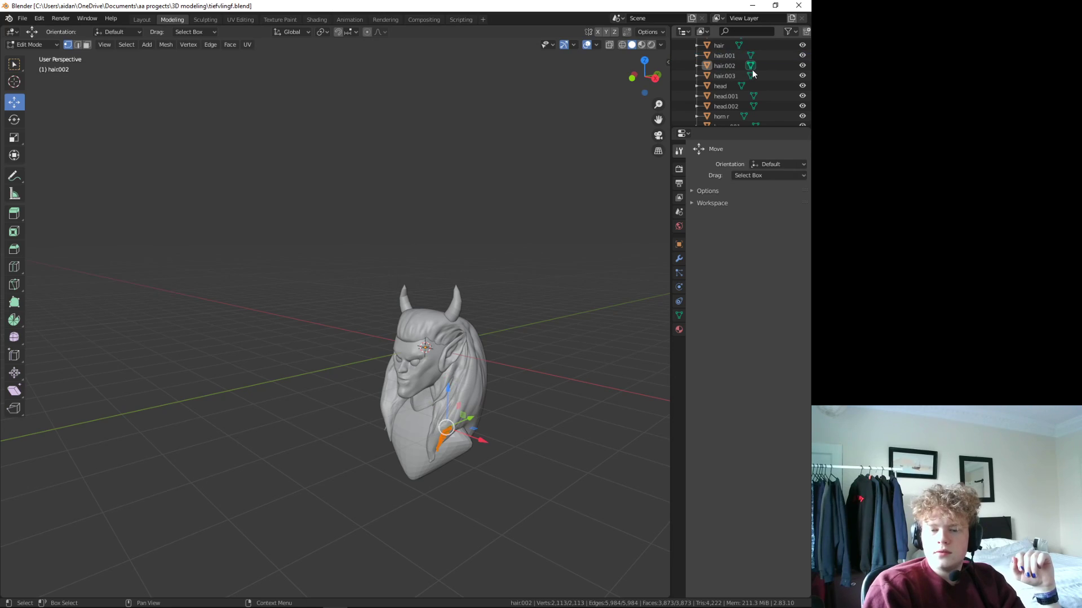
left_click(749, 55)
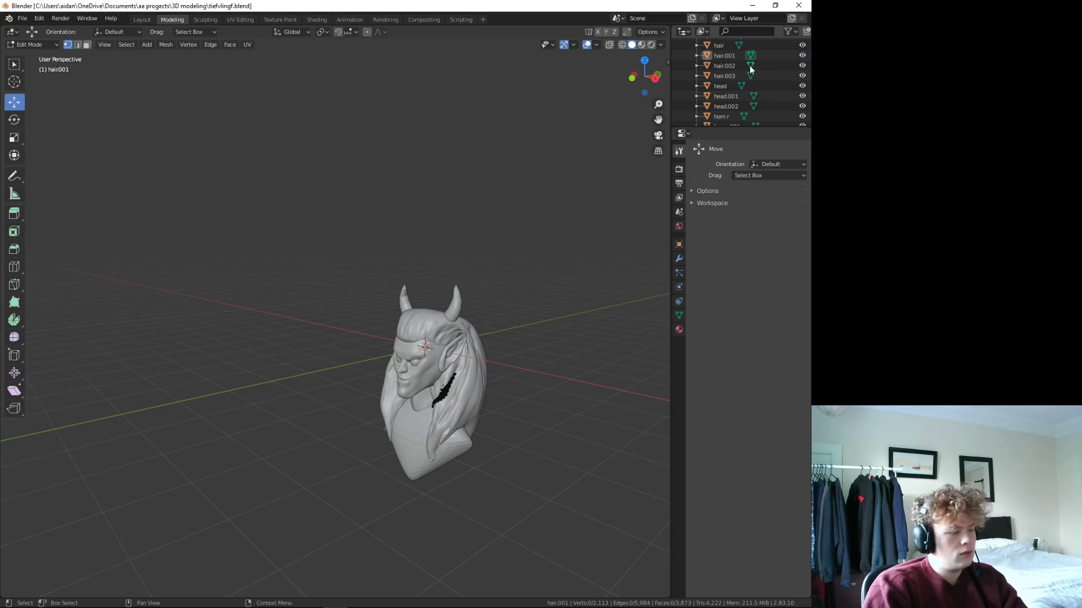
left_click(750, 76)
middle_click_drag(625, 266, 535, 384)
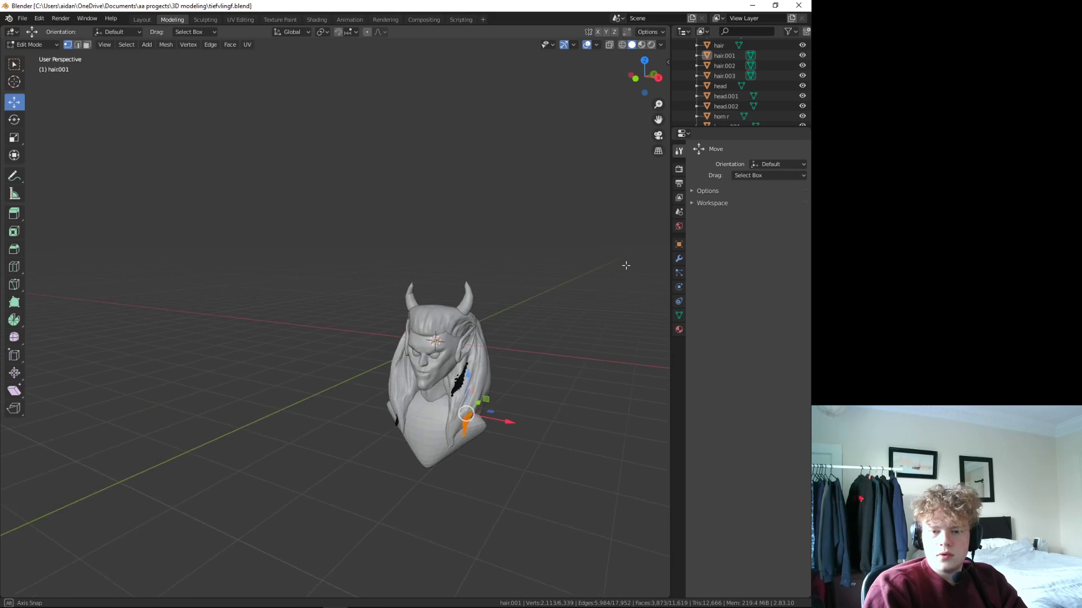
left_click_drag(518, 410, 502, 410)
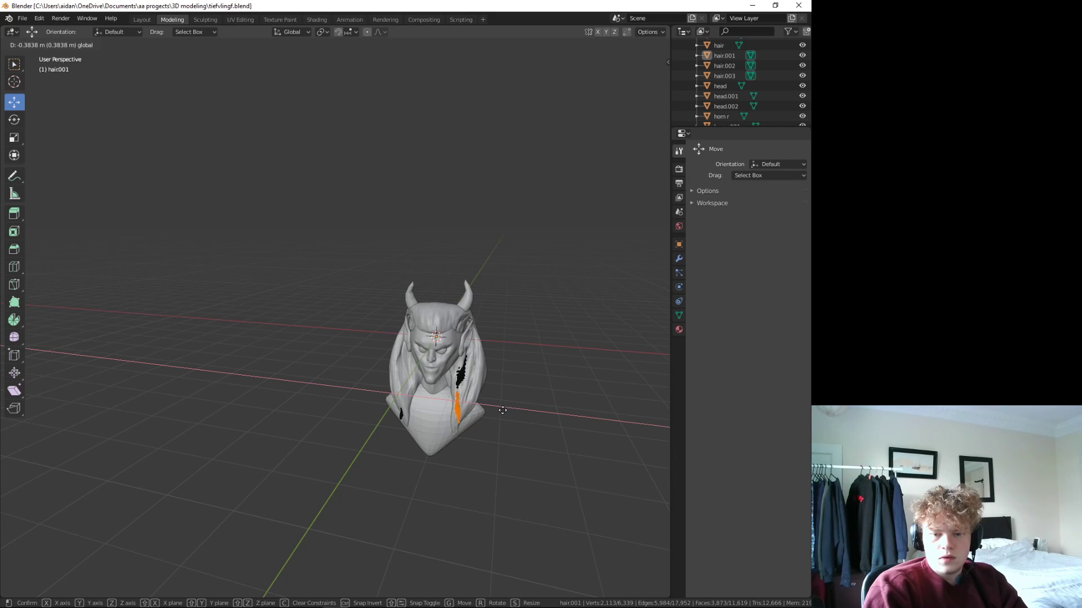
left_click_drag(507, 410, 508, 410)
middle_click_drag(508, 409, 428, 420)
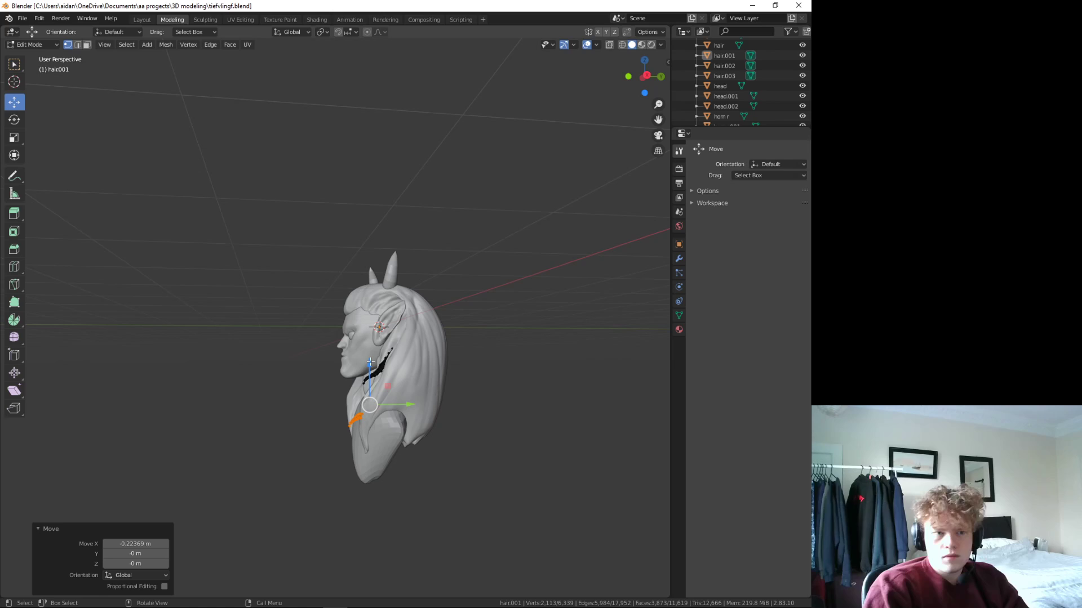
- Rotate hair.001 36.7° about the X axis
left_click(17, 120)
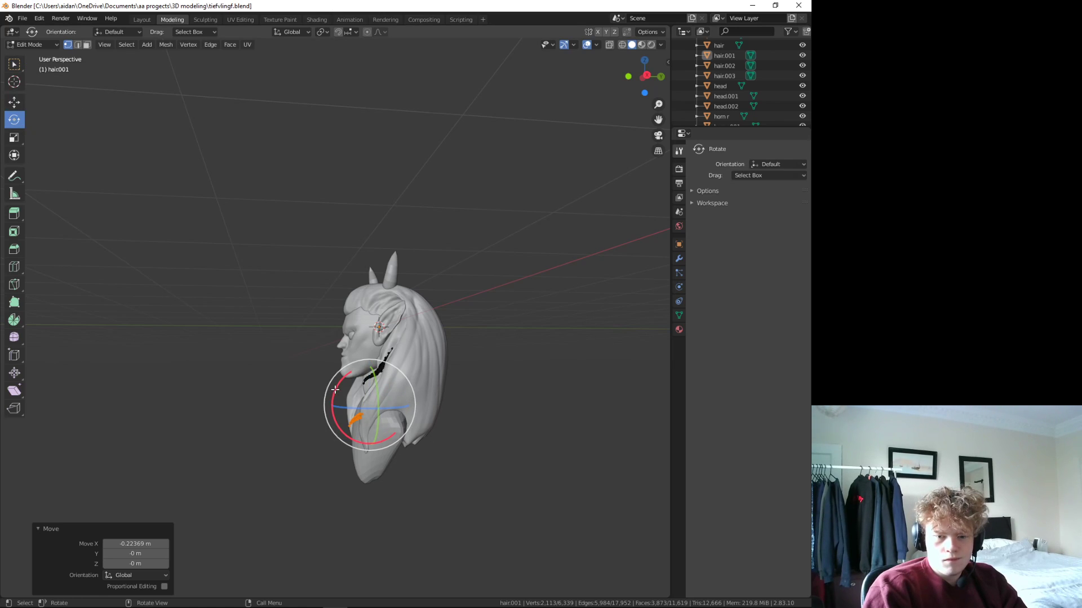
left_click_drag(335, 389, 331, 415)
middle_click_drag(333, 417, 431, 493)
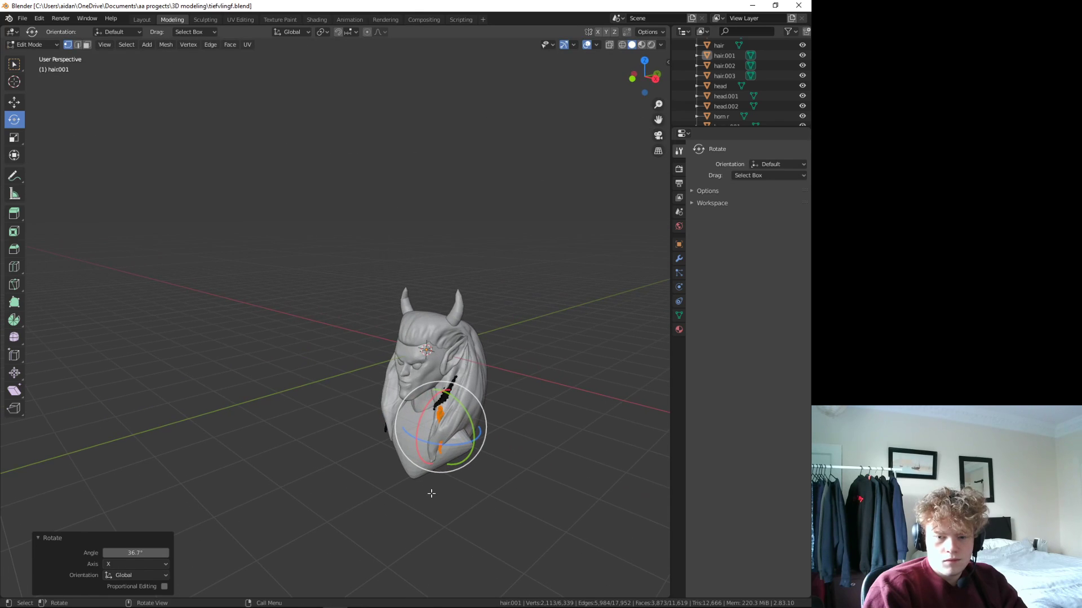
- Slide hair.001 along X and Y to rest against the bust's lower hair
left_click(19, 105)
left_click_drag(477, 443, 489, 448)
middle_click_drag(490, 449, 419, 447)
left_click_drag(424, 450, 433, 455)
middle_click_drag(437, 455, 464, 486)
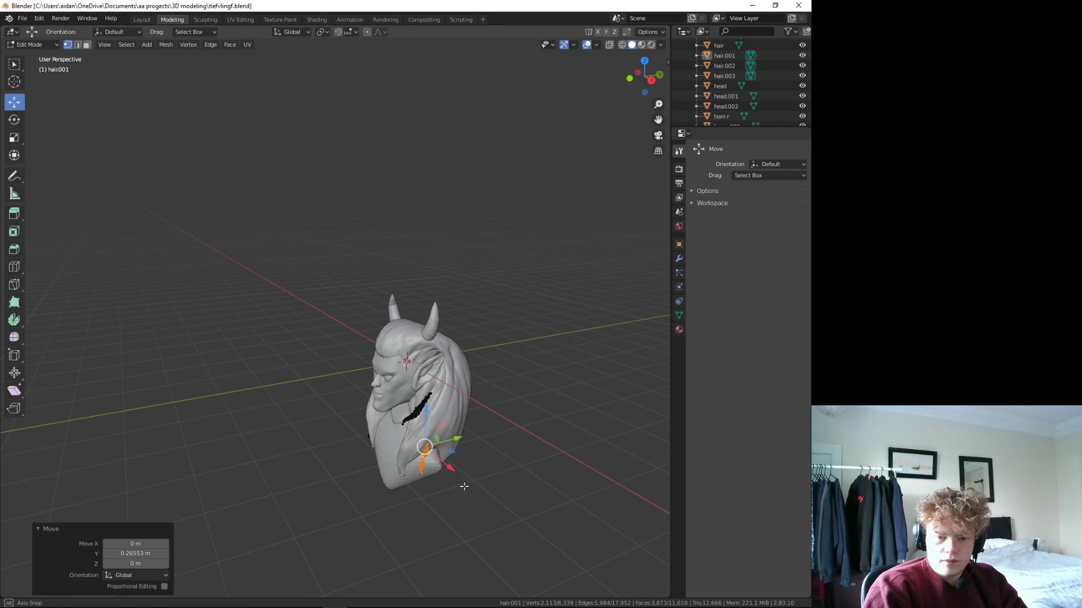
left_click_drag(448, 469, 457, 473)
middle_click_drag(458, 473, 330, 483)
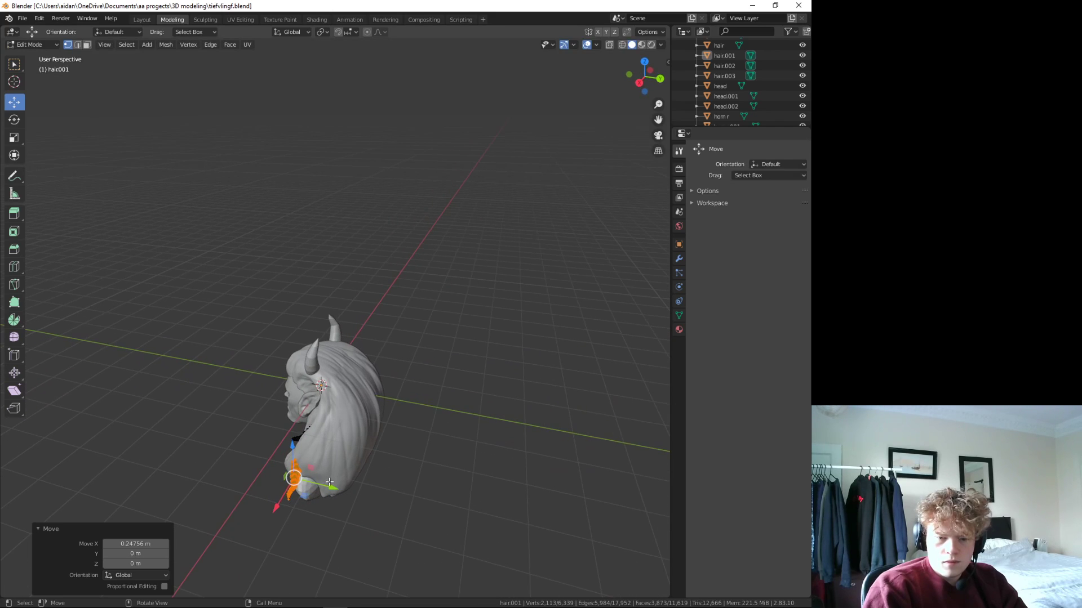
left_click_drag(294, 486, 280, 502)
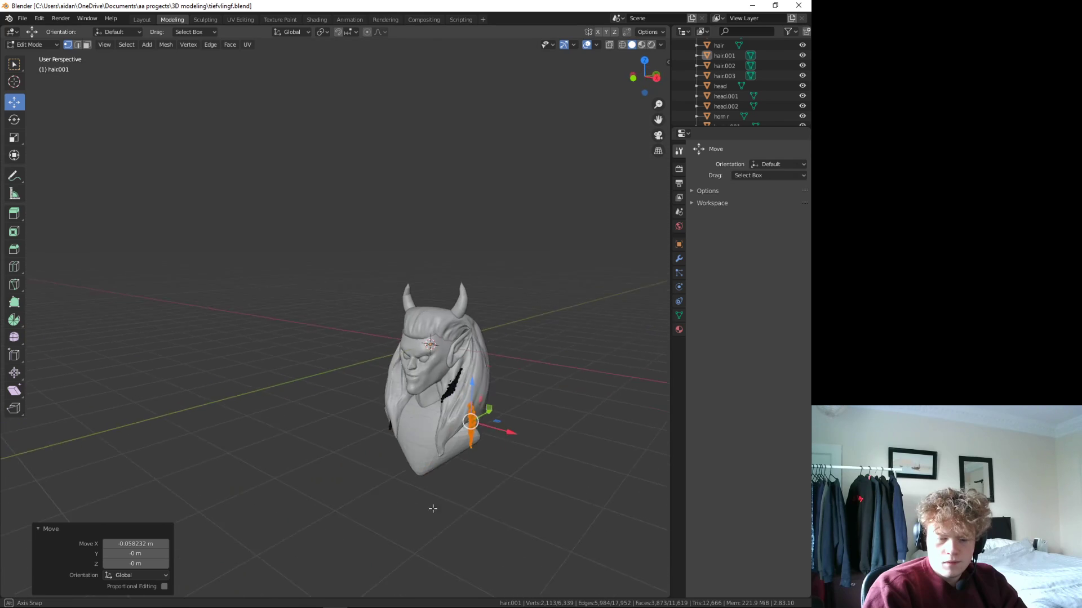
mouse_move(280, 502)
middle_mouse_down()
mouse_move(508, 457)
mouse_move(455, 466)
mouse_move(453, 494)
mouse_move(442, 478)
mouse_move(473, 492)
mouse_move(455, 367)
middle_mouse_up()
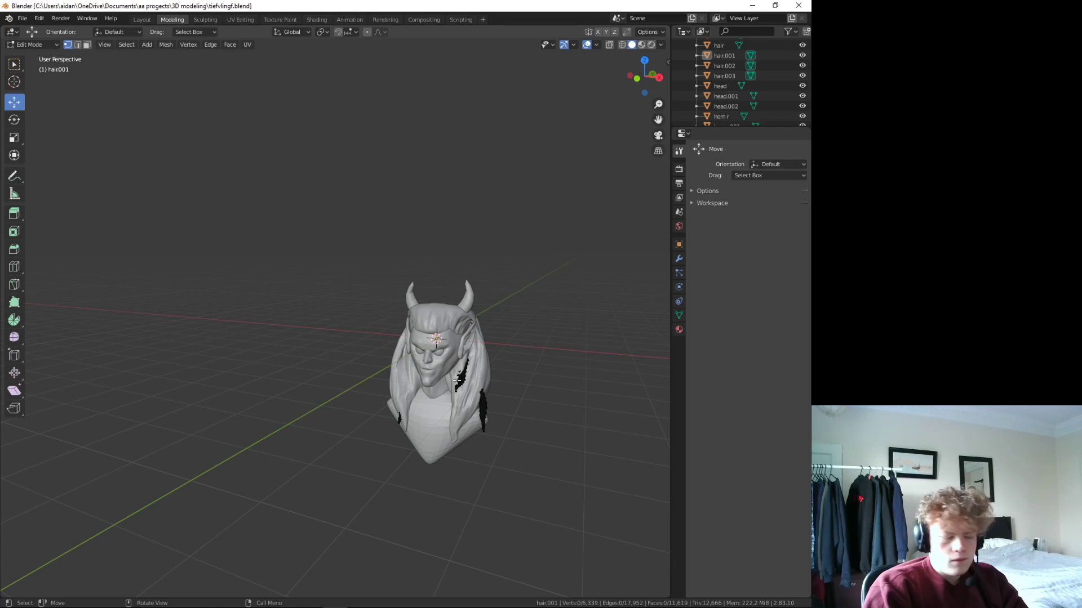
- Leave only hair.001 in edit mode, then shift it along X and lower it along Z
left_click(750, 77)
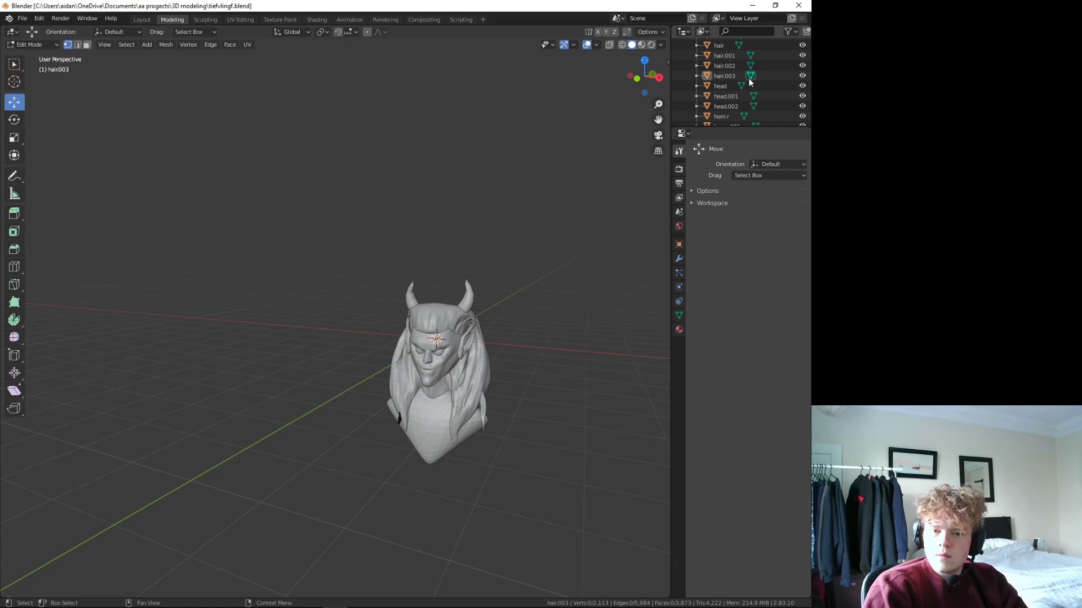
left_click(751, 66)
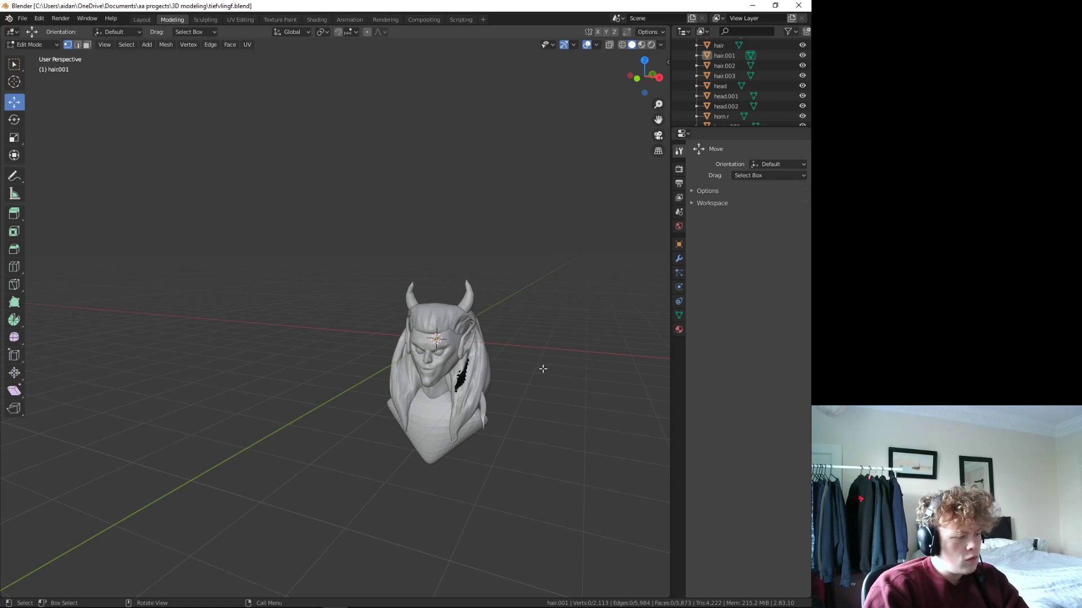
left_click_drag(505, 378, 432, 378)
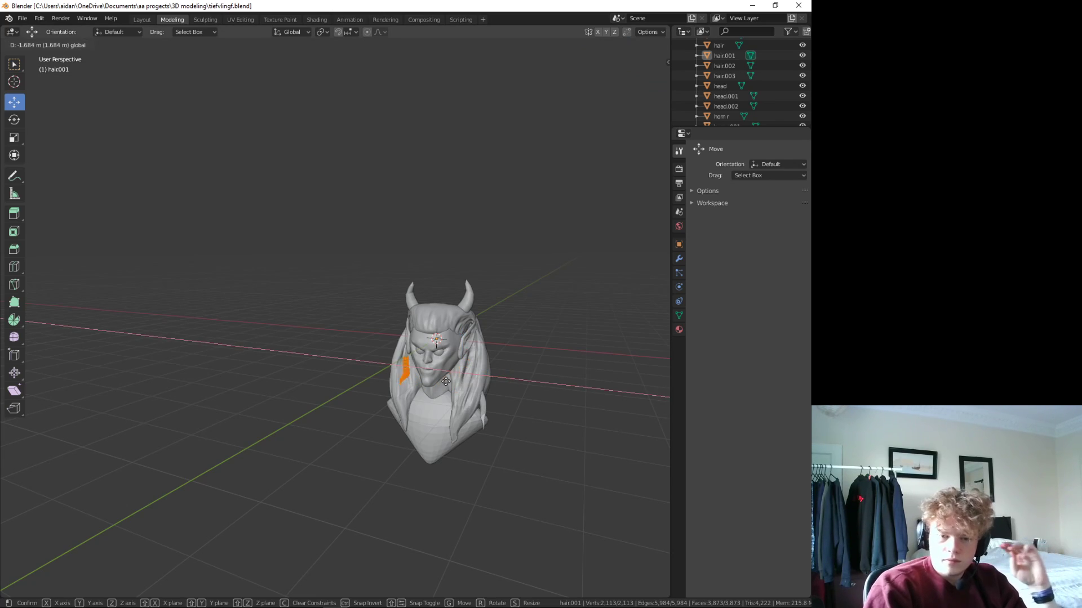
mouse_move(432, 378)
middle_mouse_down()
mouse_move(465, 474)
mouse_move(593, 434)
mouse_move(509, 447)
mouse_move(471, 348)
middle_mouse_up()
left_click_drag(414, 322, 394, 330)
mouse_move(394, 331)
middle_mouse_down()
mouse_move(386, 441)
mouse_move(435, 413)
mouse_move(350, 365)
middle_mouse_up()
left_click_drag(340, 309, 337, 333)
- Slide the hair.001 lock further along X and along Y toward the chest
mouse_move(337, 333)
middle_mouse_down()
mouse_move(314, 466)
mouse_move(422, 347)
middle_mouse_up()
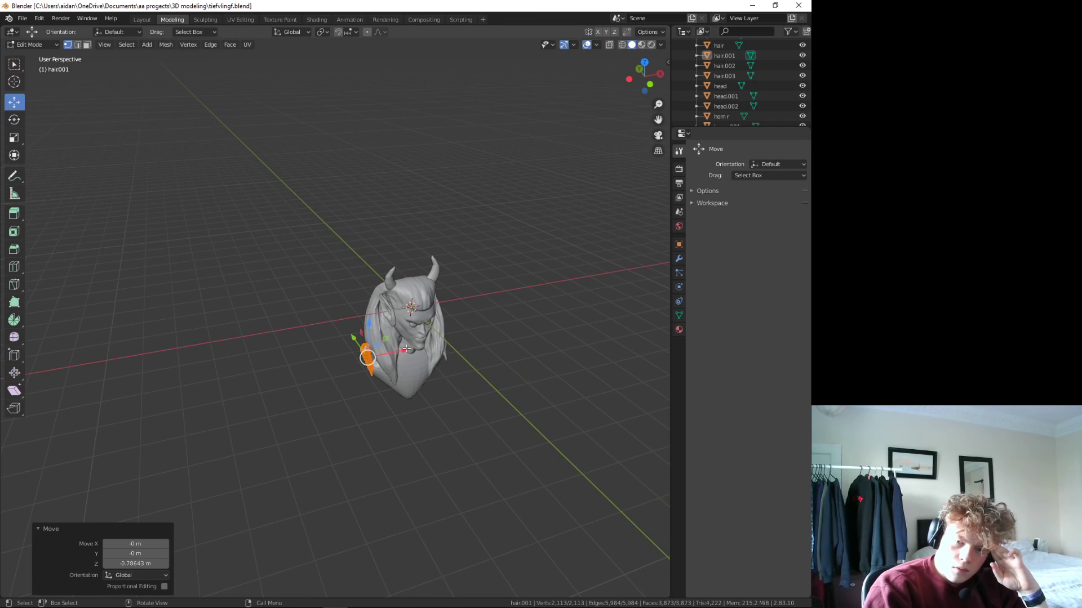
left_click_drag(422, 347, 435, 344)
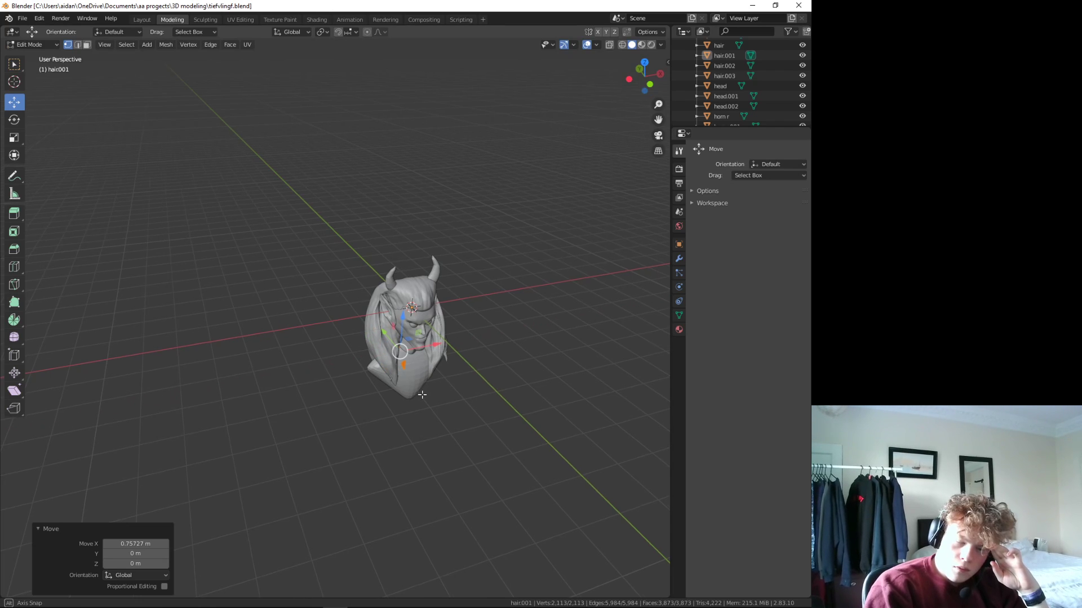
middle_click_drag(435, 344, 405, 341)
left_click_drag(404, 360, 358, 449)
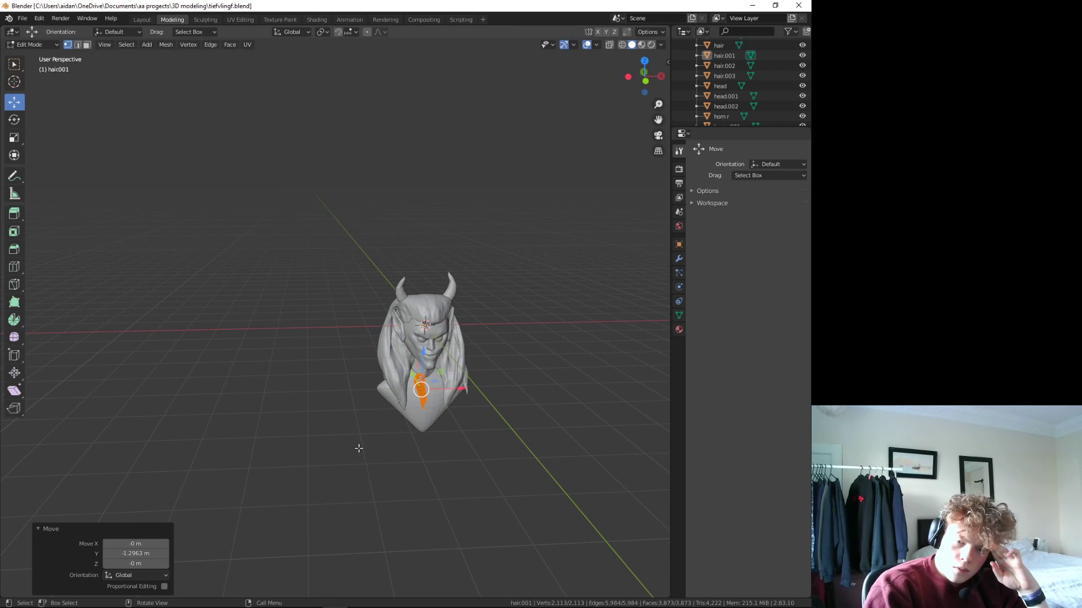
mouse_move(357, 449)
middle_mouse_down()
mouse_move(449, 449)
mouse_move(432, 437)
middle_mouse_up()
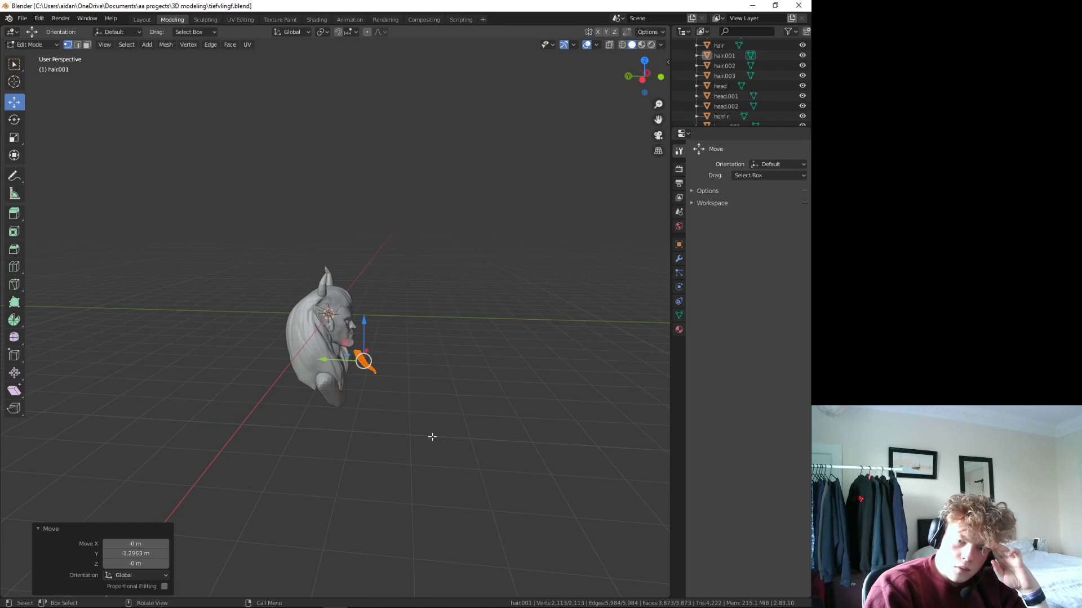
- Rotate the hair.001 lock -18° about X and spin it around Z
left_click(15, 122)
left_click_drag(387, 332, 375, 338)
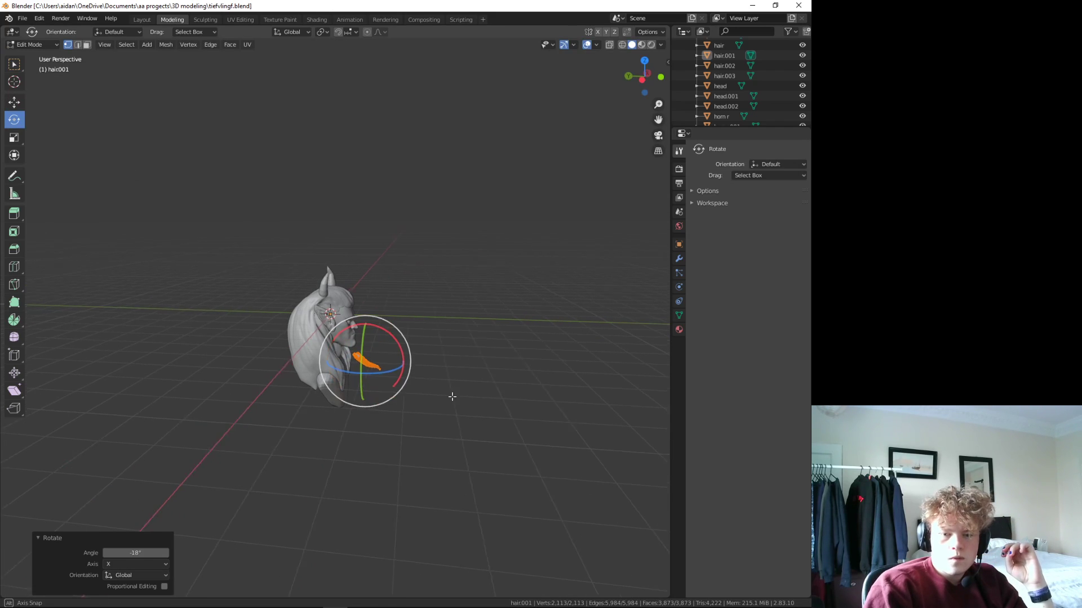
middle_click_drag(452, 391, 397, 405)
mouse_move(399, 397)
left_mouse_down()
mouse_move(432, 407)
mouse_move(417, 409)
left_mouse_up()
mouse_move(430, 358)
left_mouse_down()
mouse_move(428, 383)
mouse_move(423, 374)
left_mouse_up()
middle_click_drag(424, 374, 338, 293)
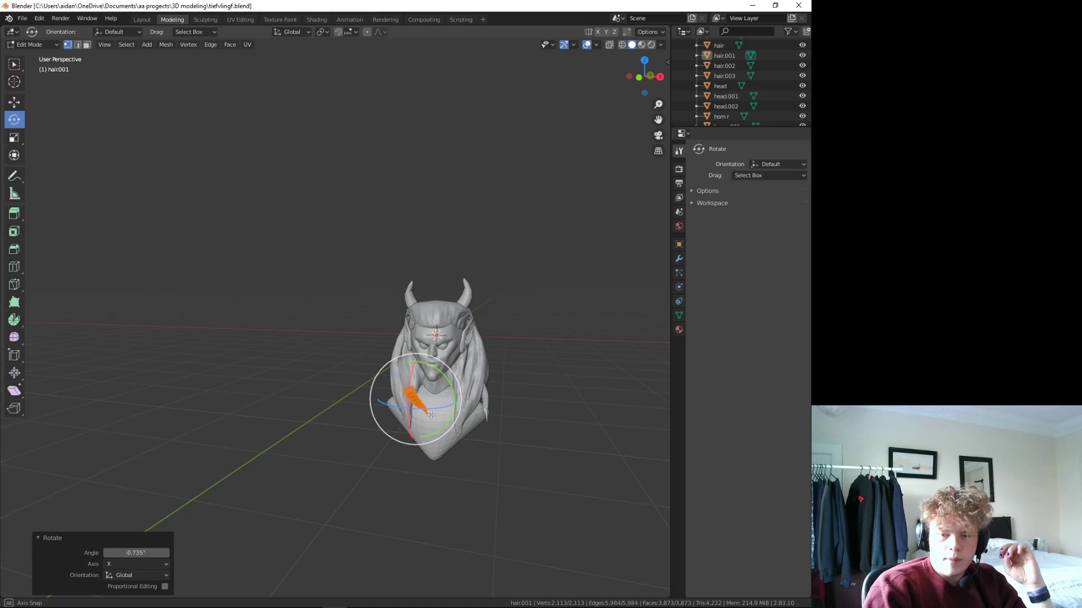
- Freely reposition the hair.001 lock on the chest below the neck
left_click(11, 105)
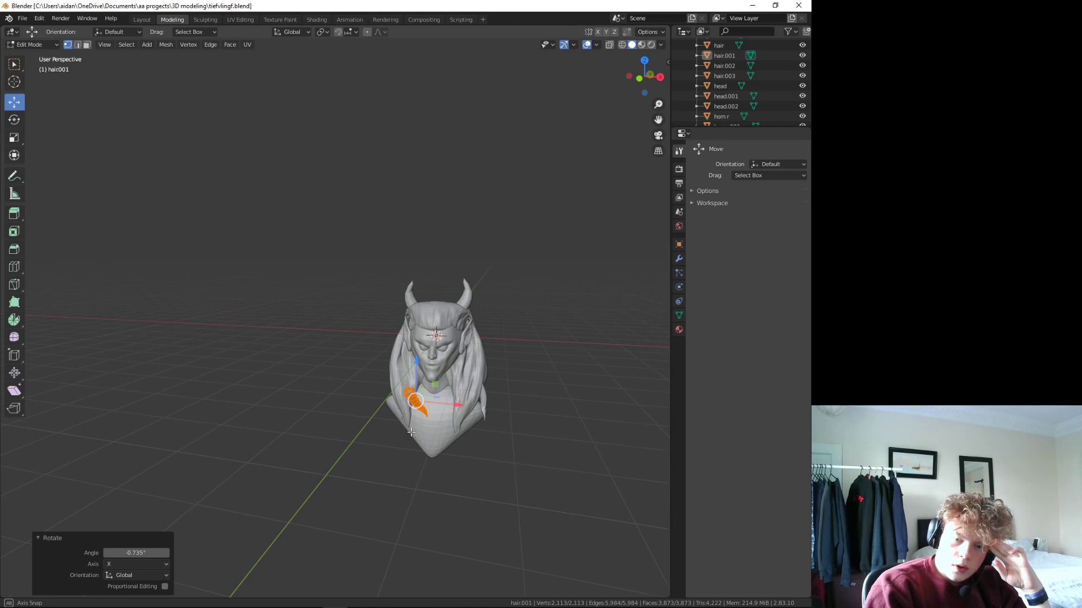
middle_click_drag(412, 432, 356, 353)
key("g")
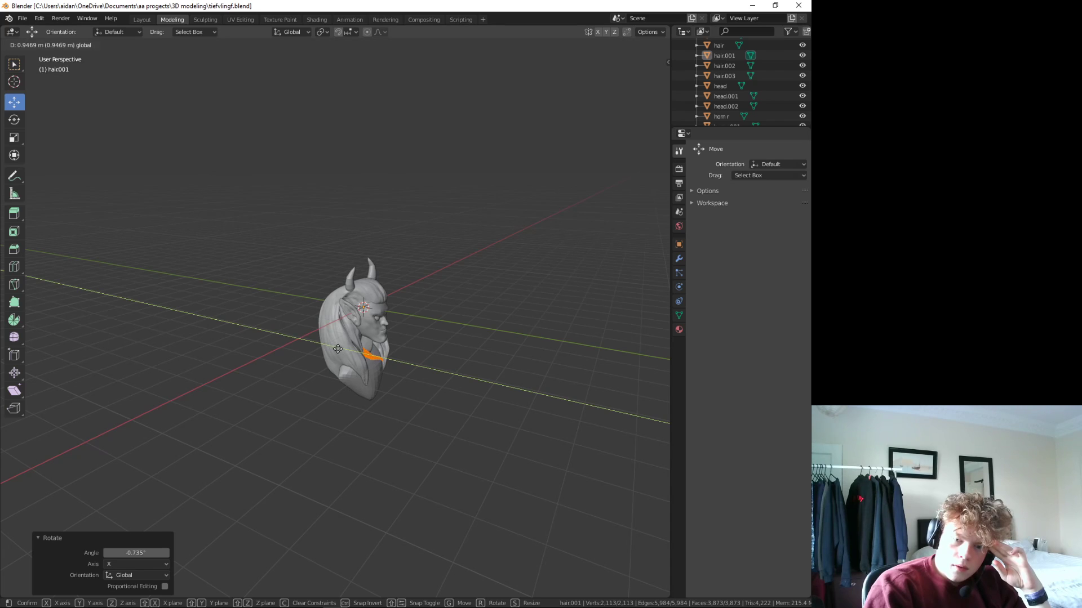
left_click(337, 348)
mouse_move(483, 415)
middle_mouse_down()
mouse_move(361, 395)
mouse_move(474, 476)
mouse_move(465, 436)
mouse_move(472, 467)
middle_mouse_up()
scroll(361, 395, "up", 4)
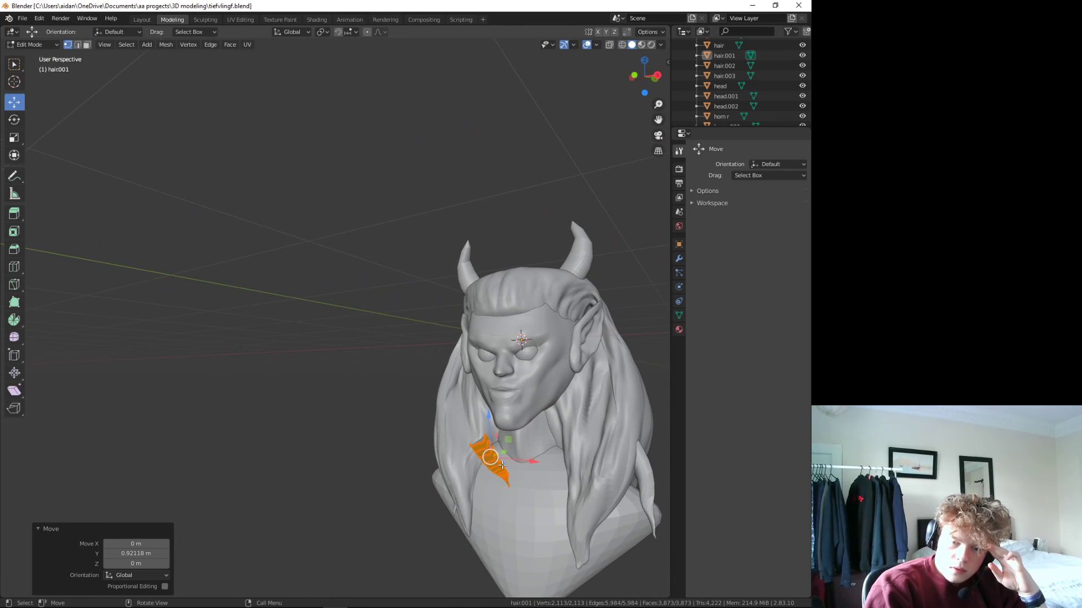
- Nudge the lock slightly along Y, then deselect its vertices
mouse_move(506, 450)
left_mouse_down()
mouse_move(526, 473)
mouse_move(506, 447)
left_mouse_up()
mouse_move(369, 512)
middle_mouse_down()
mouse_move(394, 486)
mouse_move(357, 513)
mouse_move(413, 500)
mouse_move(397, 501)
middle_mouse_up()
left_click(358, 509)
scroll(412, 500, "down", 2)
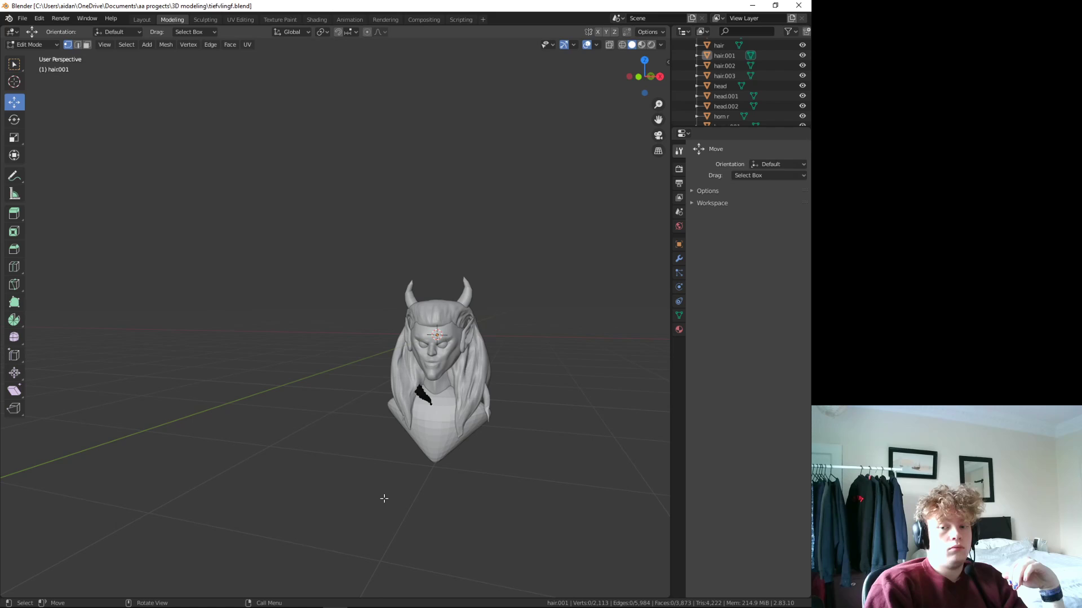
middle_click_drag(384, 497, 408, 488)
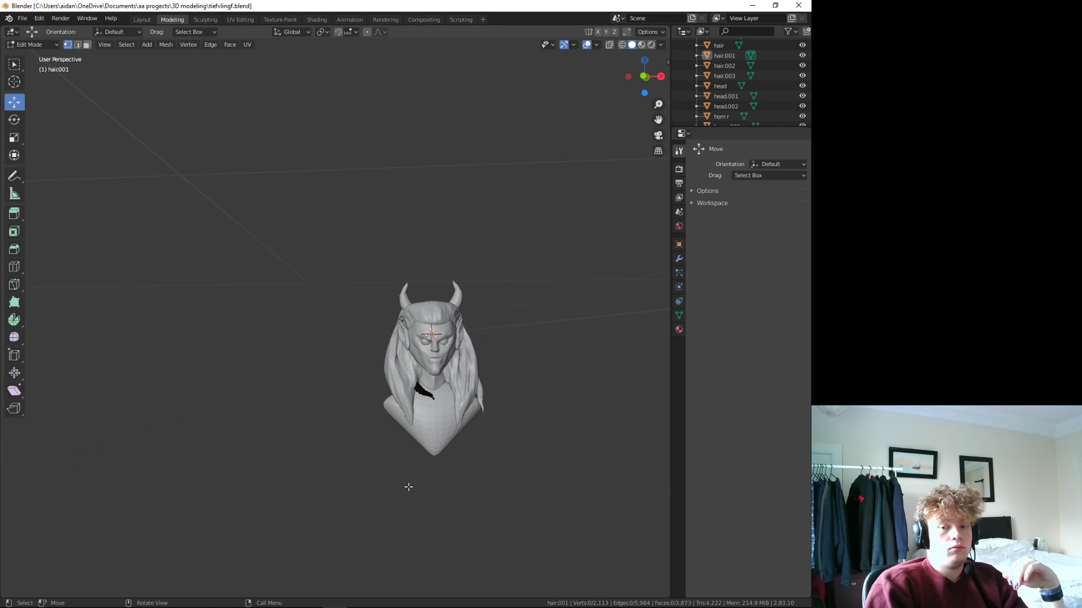
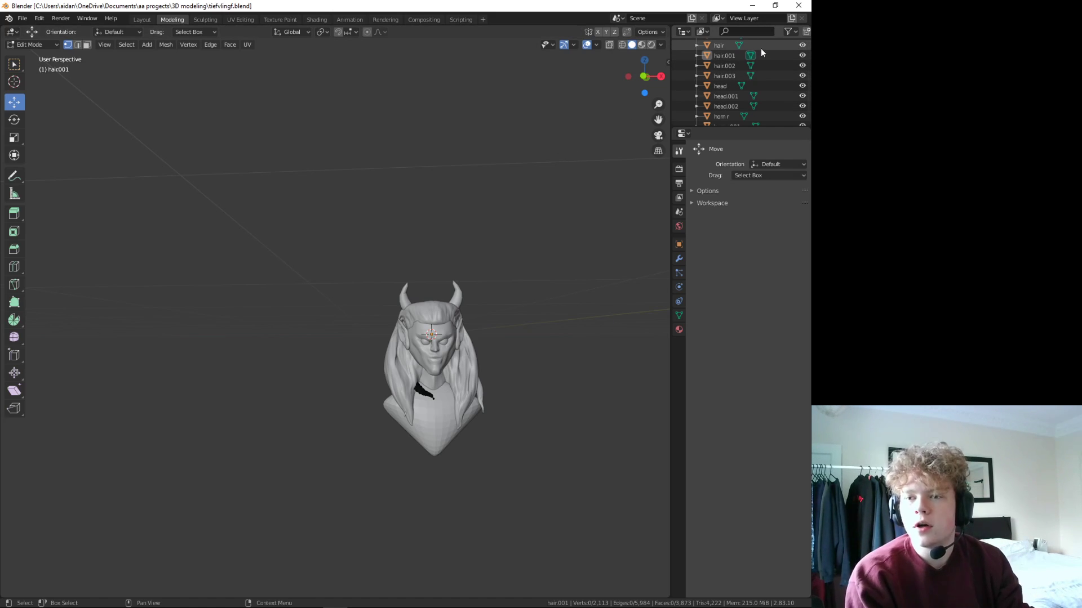
- Select the main hair object, enter Sculpting, and orbit to a three-quarter front view of the head
left_click(738, 45)
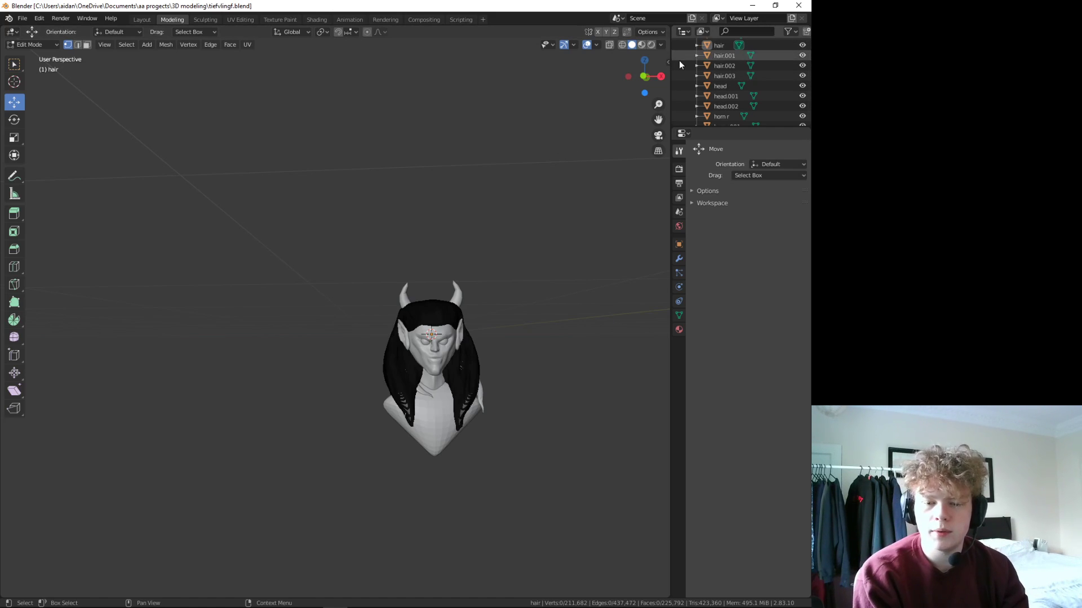
left_click(209, 23)
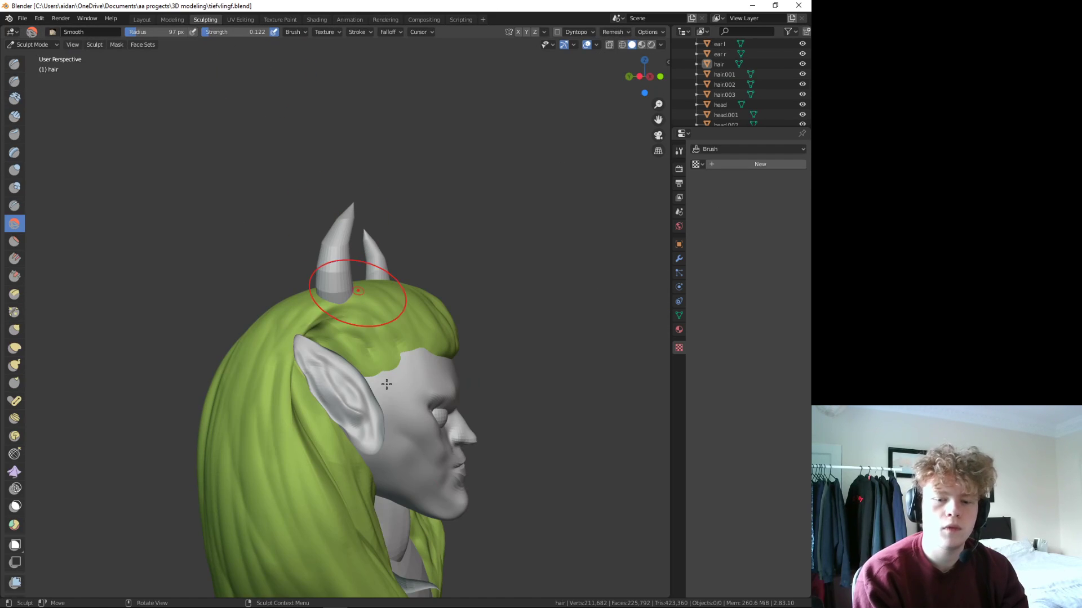
mouse_move(395, 338)
middle_mouse_down()
mouse_move(514, 499)
mouse_move(443, 534)
middle_mouse_up()
scroll(515, 500, "up", 5)
scroll(450, 512, "down", 5)
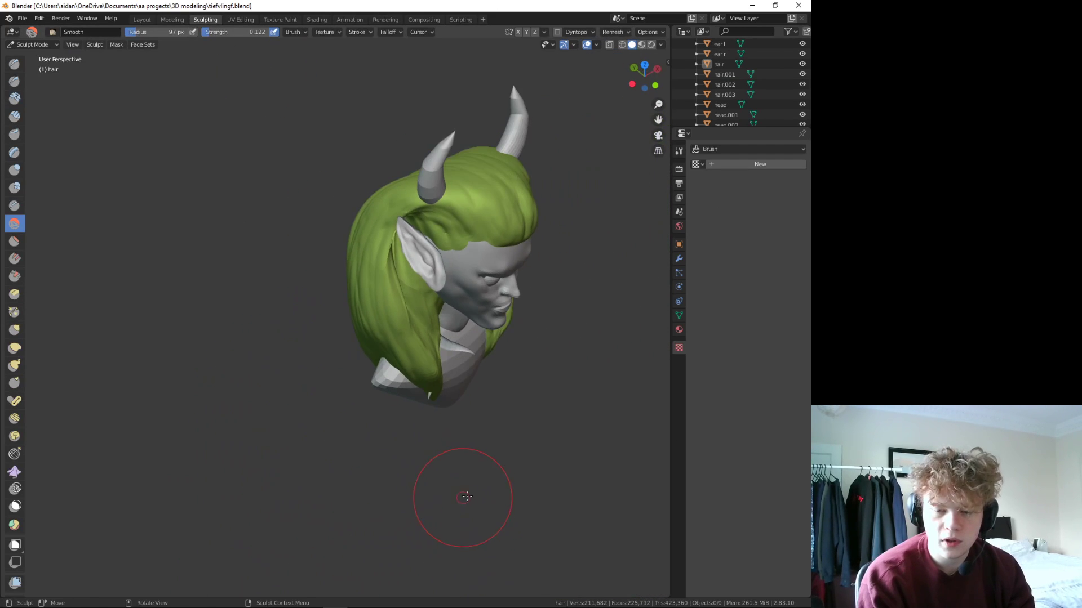
scroll(507, 468, "up", 6)
middle_click_drag(519, 454, 577, 475)
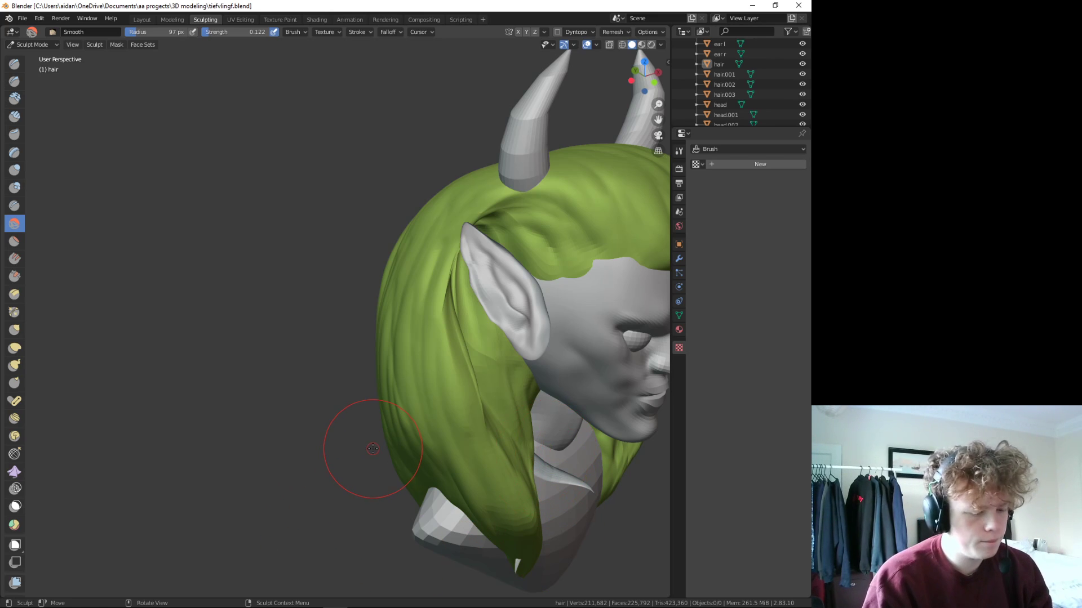
mouse_move(357, 447)
middle_mouse_down()
mouse_move(386, 447)
mouse_move(212, 424)
mouse_move(484, 437)
middle_mouse_up()
scroll(387, 446, "up", 4)
scroll(381, 427, "down", 5)
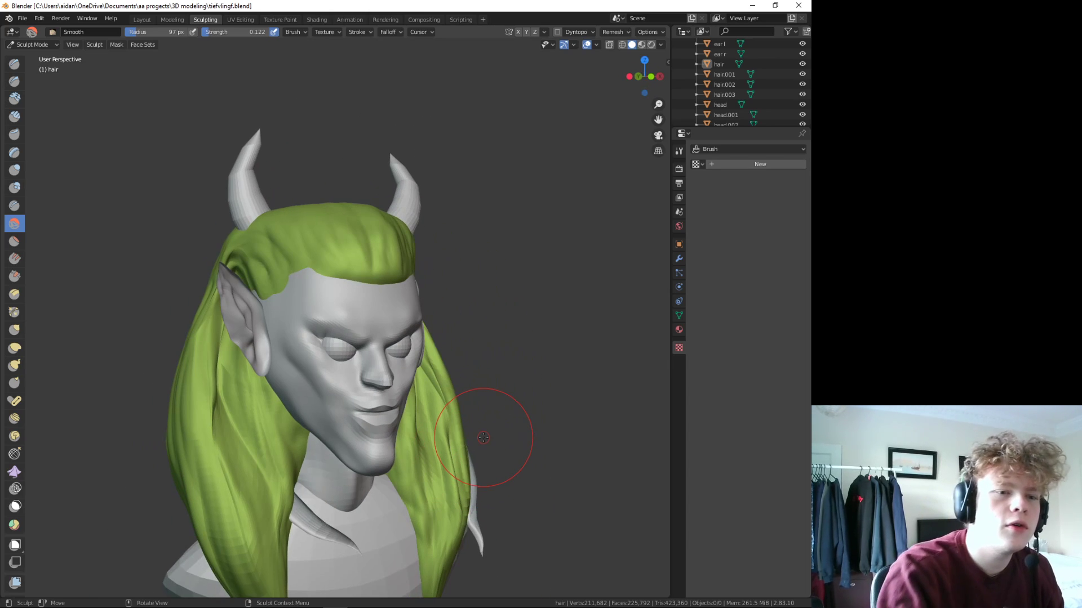
- Try Snake Hook strand pulls and Draw Sharp creases on the hair, undoing them
left_click(14, 365)
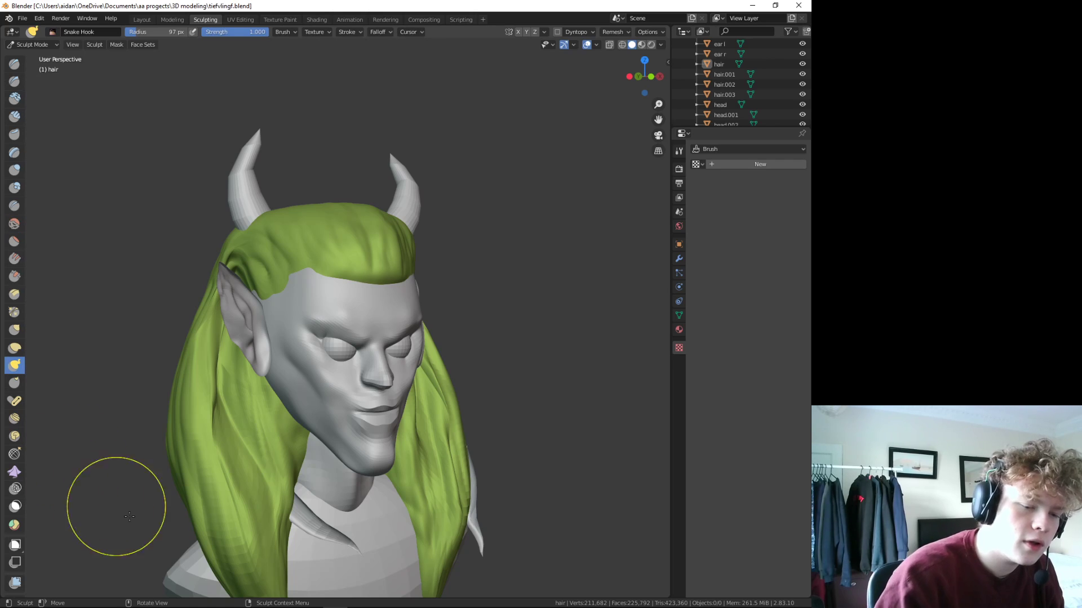
mouse_move(265, 484)
left_mouse_down()
mouse_move(280, 508)
mouse_move(313, 519)
left_mouse_up()
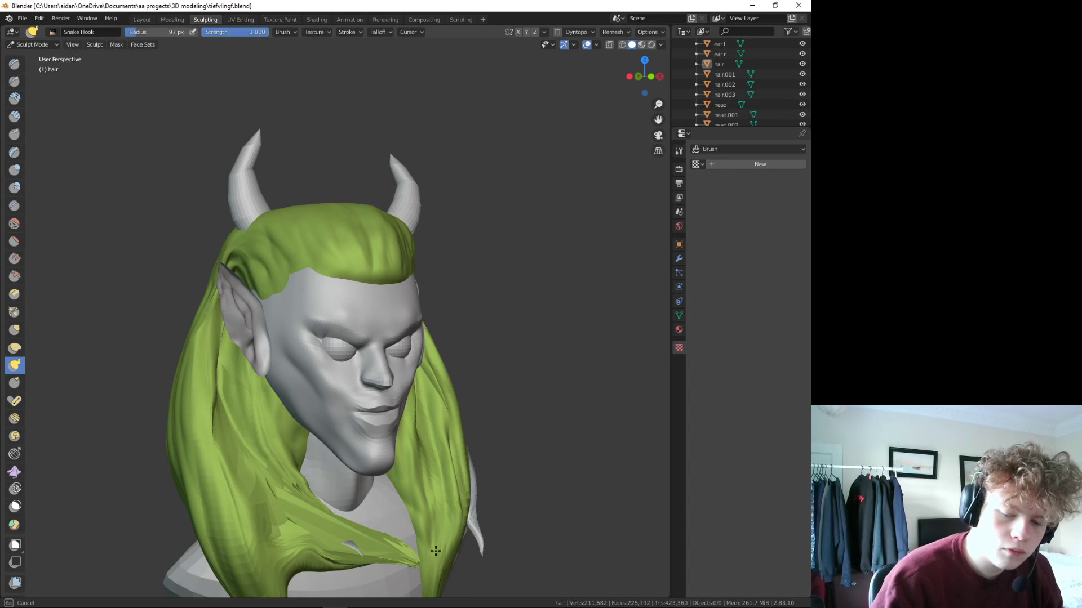
left_click_drag(370, 555, 671, 529)
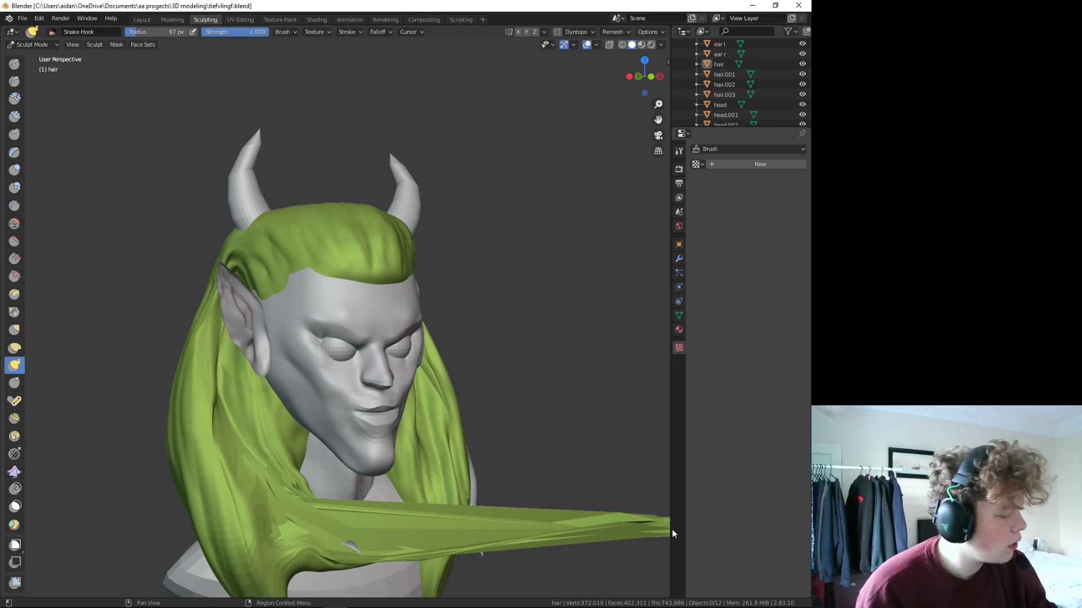
key("ctrl+z")
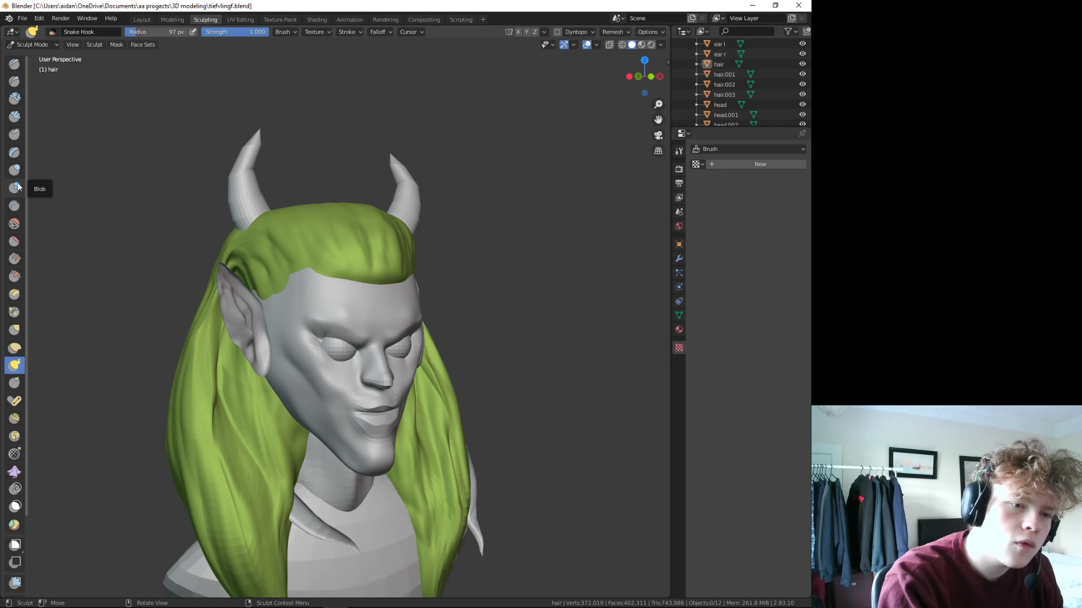
left_click(14, 81)
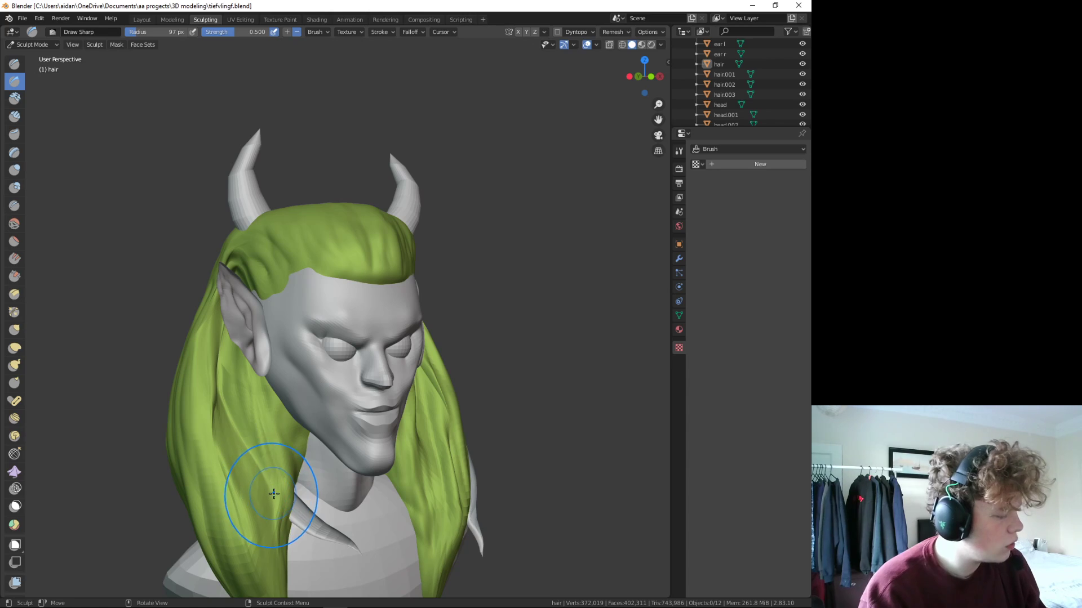
left_click_drag(272, 498, 291, 507)
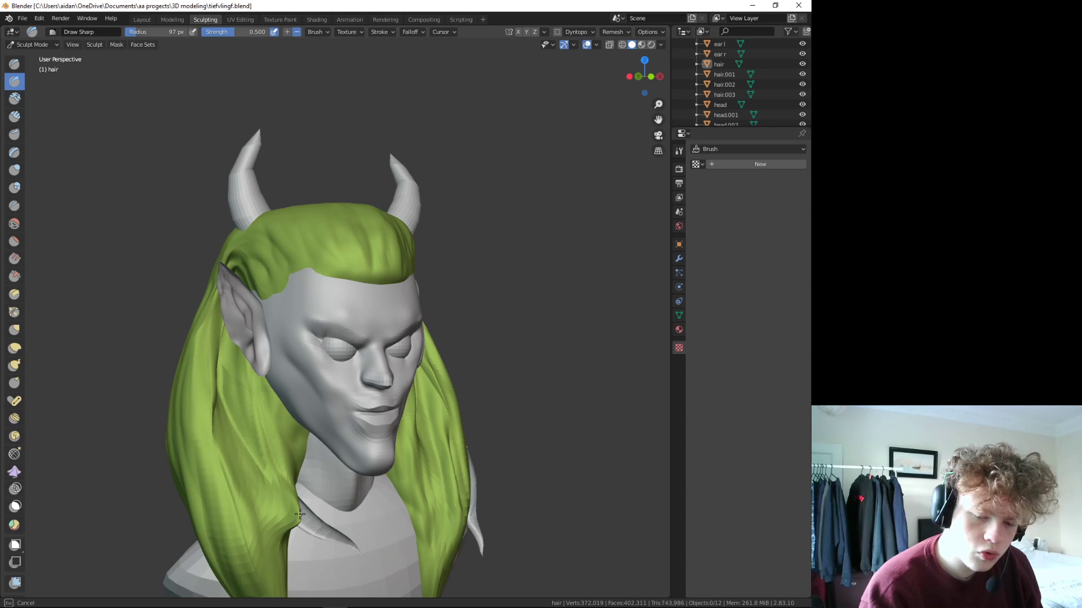
mouse_move(292, 535)
left_mouse_down()
mouse_move(285, 515)
mouse_move(296, 575)
left_mouse_up()
left_click(14, 365)
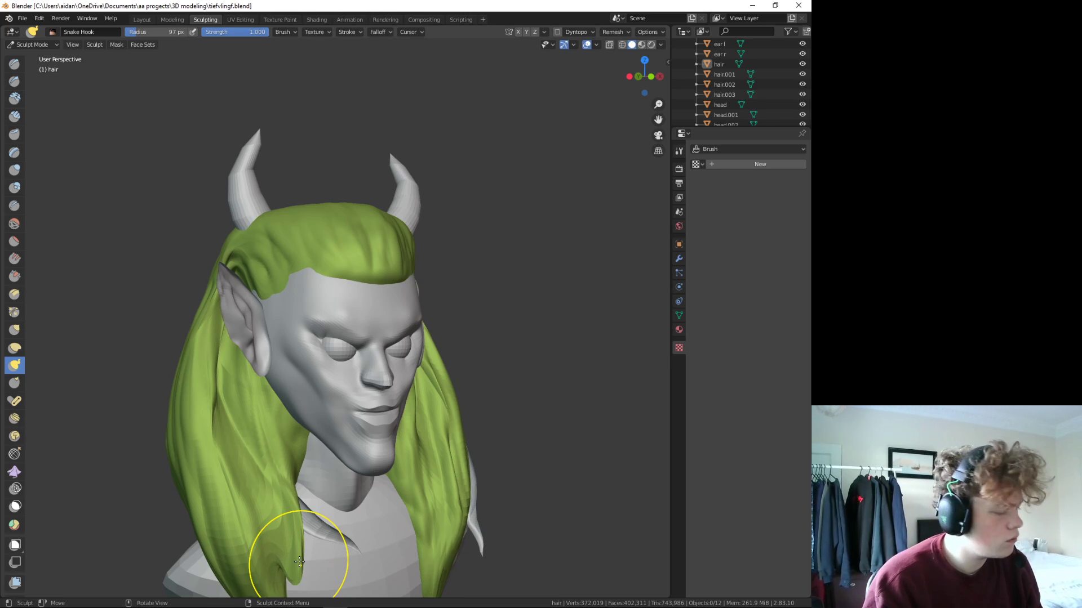
key("ctrl+z")
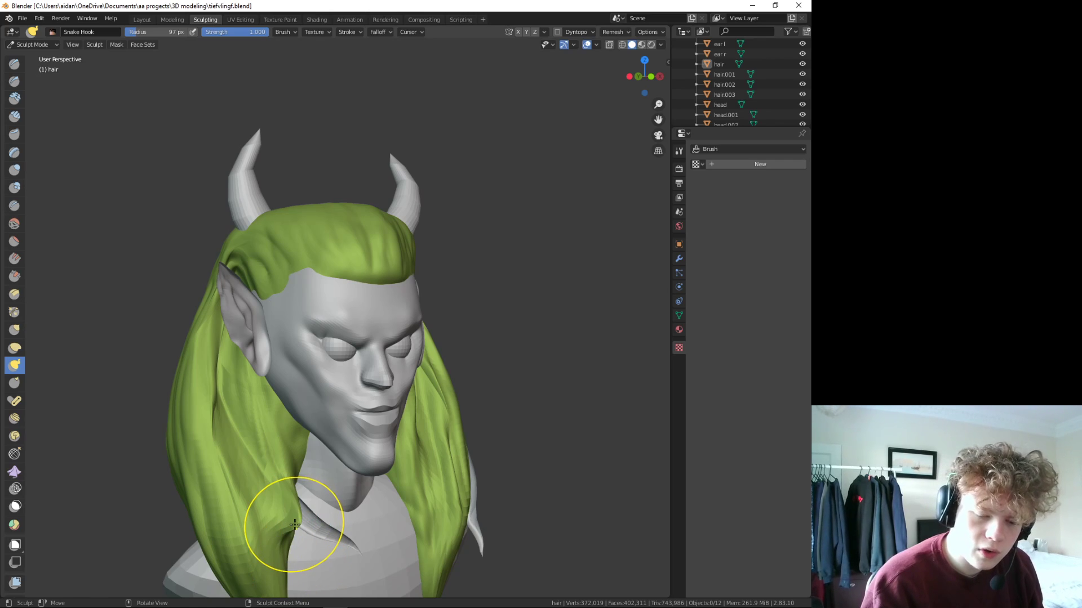
- Reshape the lower-left hair ends with Snake Hook at a reduced 18 px radius
mouse_move(299, 562)
left_mouse_down()
mouse_move(299, 507)
mouse_move(245, 434)
mouse_move(228, 479)
mouse_move(243, 558)
mouse_move(233, 523)
mouse_move(288, 440)
left_mouse_up()
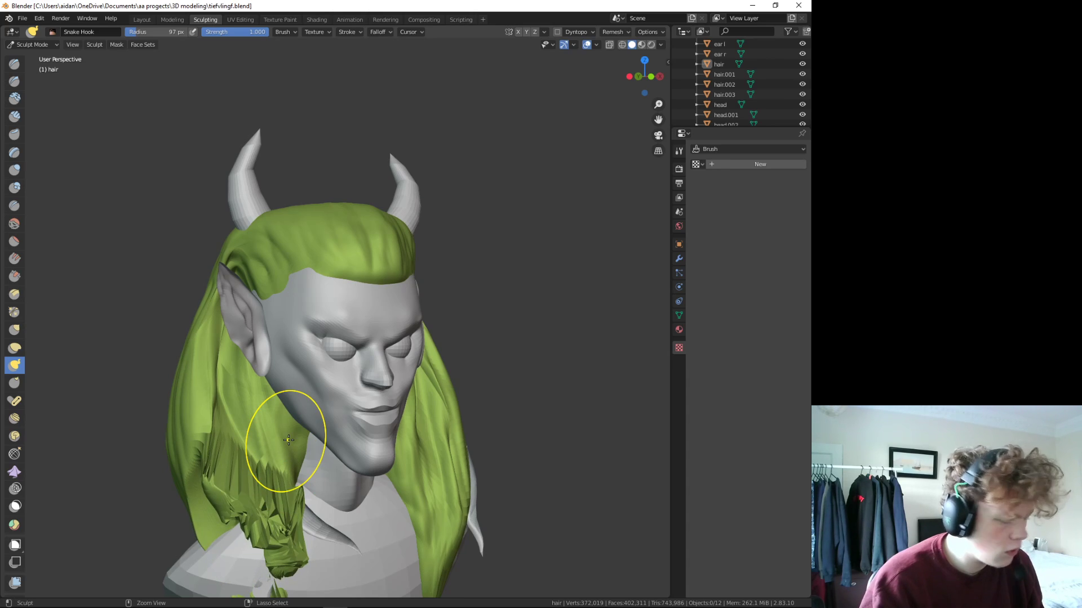
key("ctrl+z")
key("ctrl+z")
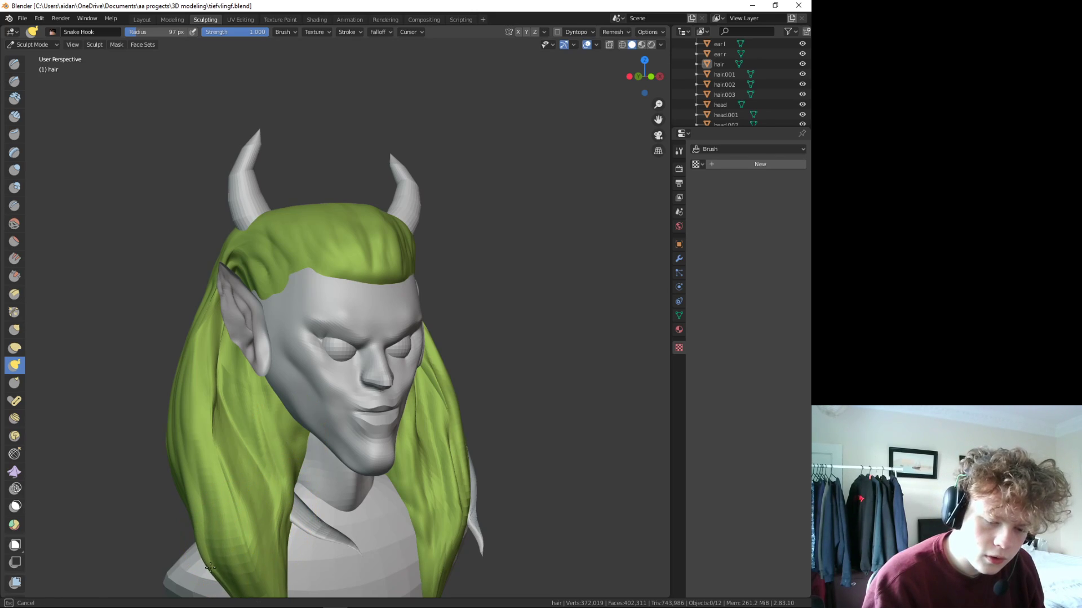
left_click_drag(209, 584, 203, 553)
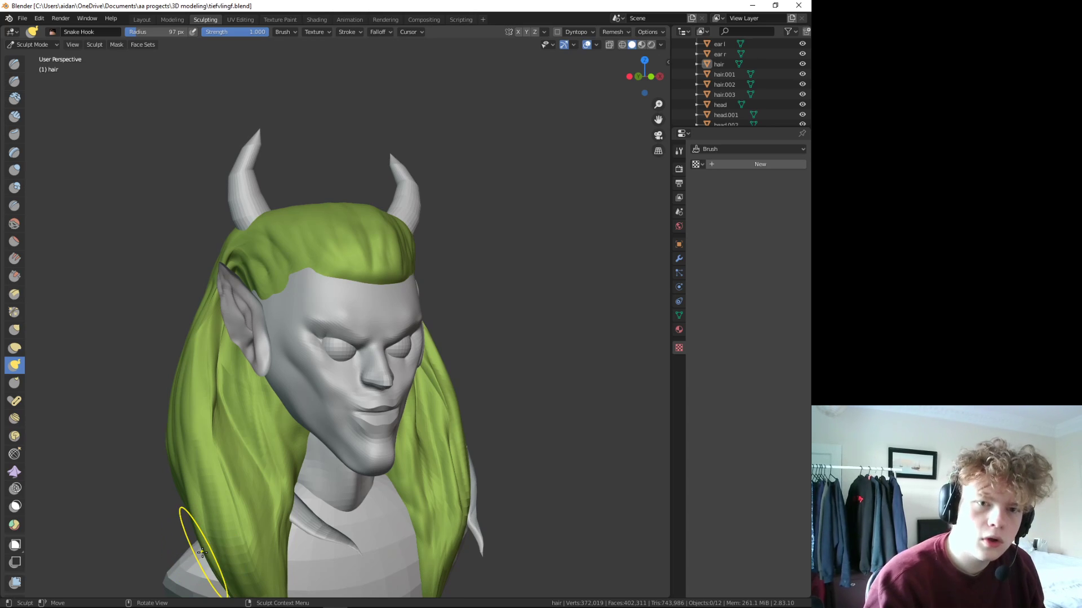
left_click_drag(129, 32, 112, 35)
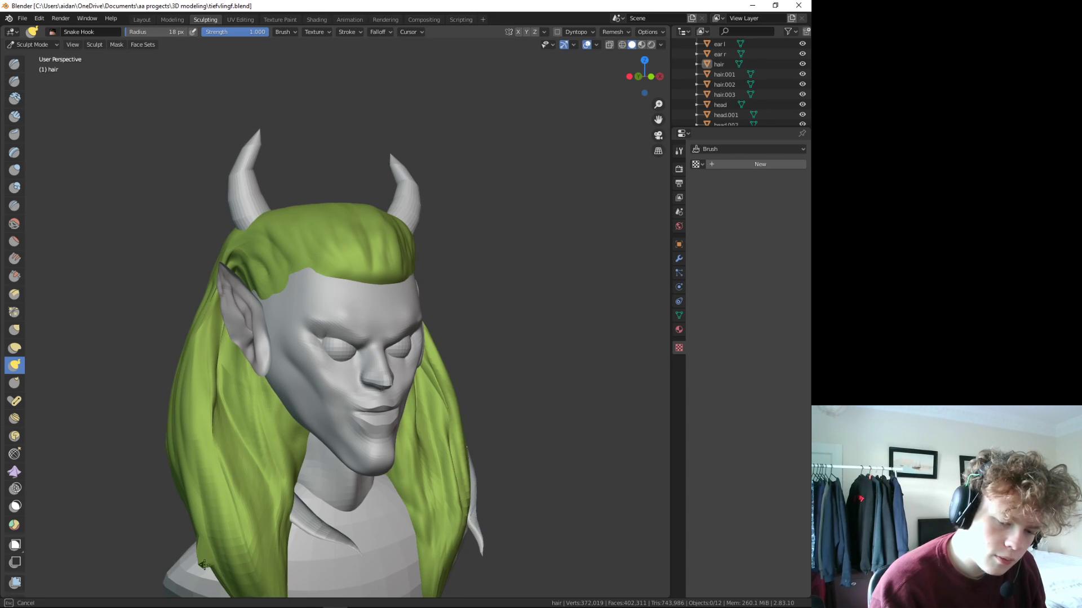
left_click_drag(198, 573, 199, 577)
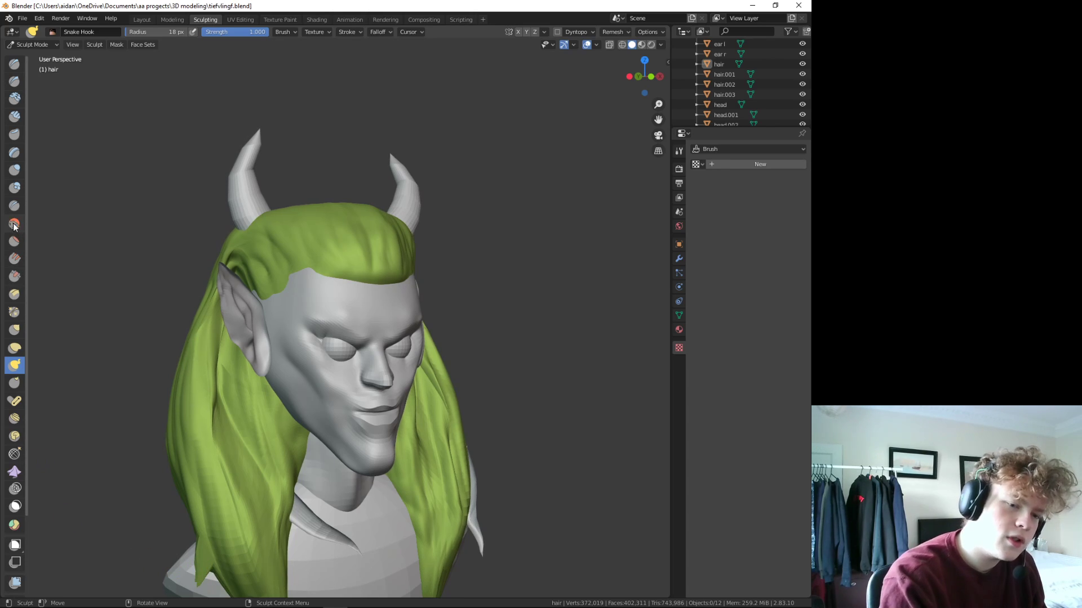
- Smooth the lower-left hair tip and turn the head to a profile view
key("shift+s")
mouse_move(209, 564)
left_mouse_down()
mouse_move(196, 585)
mouse_move(206, 566)
mouse_move(192, 574)
left_mouse_up()
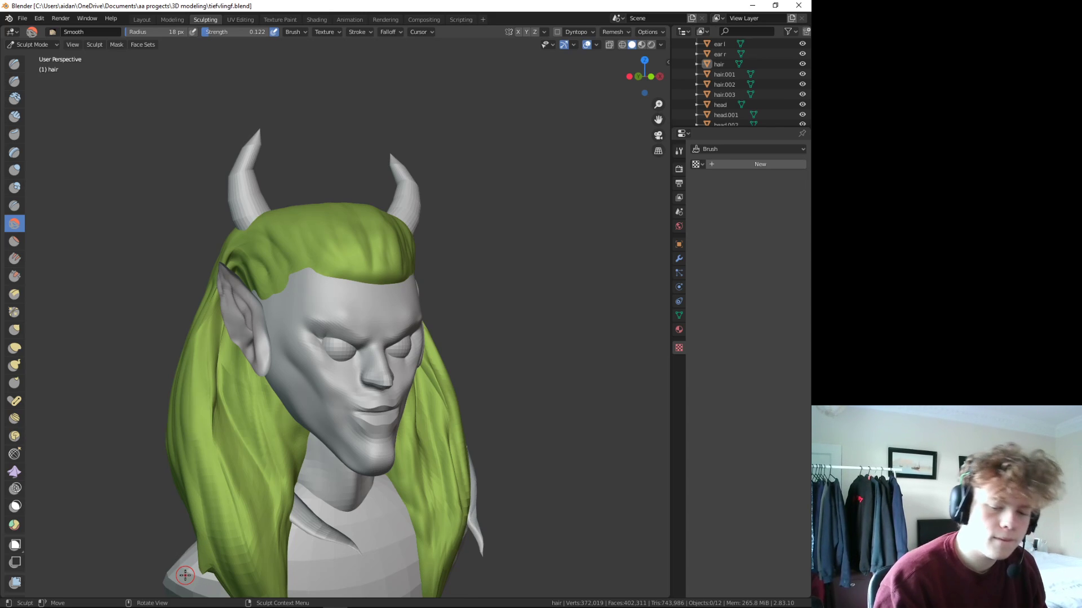
mouse_move(271, 526)
middle_mouse_down()
mouse_move(281, 496)
mouse_move(338, 481)
middle_mouse_up()
scroll(338, 482, "down", 1)
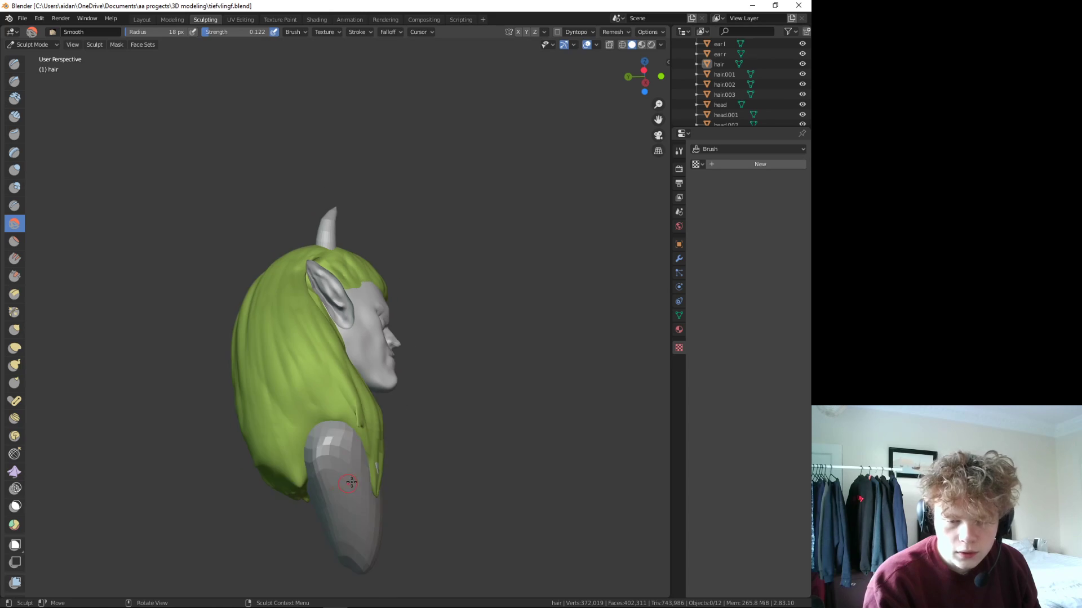
scroll(357, 476, "up", 3)
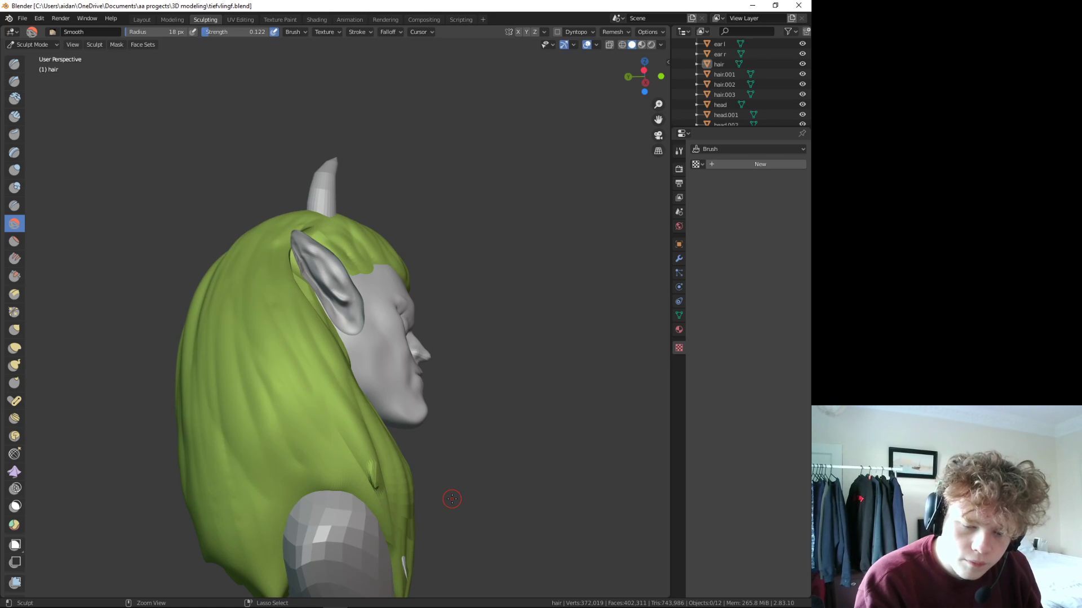
mouse_move(451, 499)
middle_mouse_down("ctrl")
mouse_move(367, 476)
mouse_move(314, 490)
mouse_move(362, 508)
mouse_move(371, 495)
middle_mouse_up("ctrl")
scroll(363, 508, "down", 3)
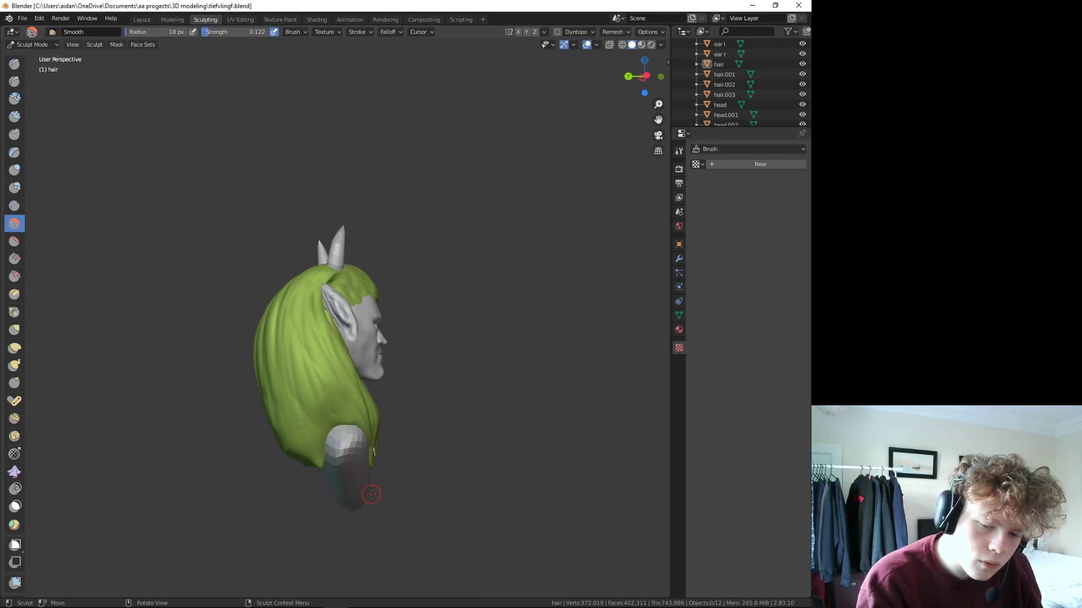
- Push flowing strand detail into the back, left side and top of the hair with Thumb
left_click(15, 383)
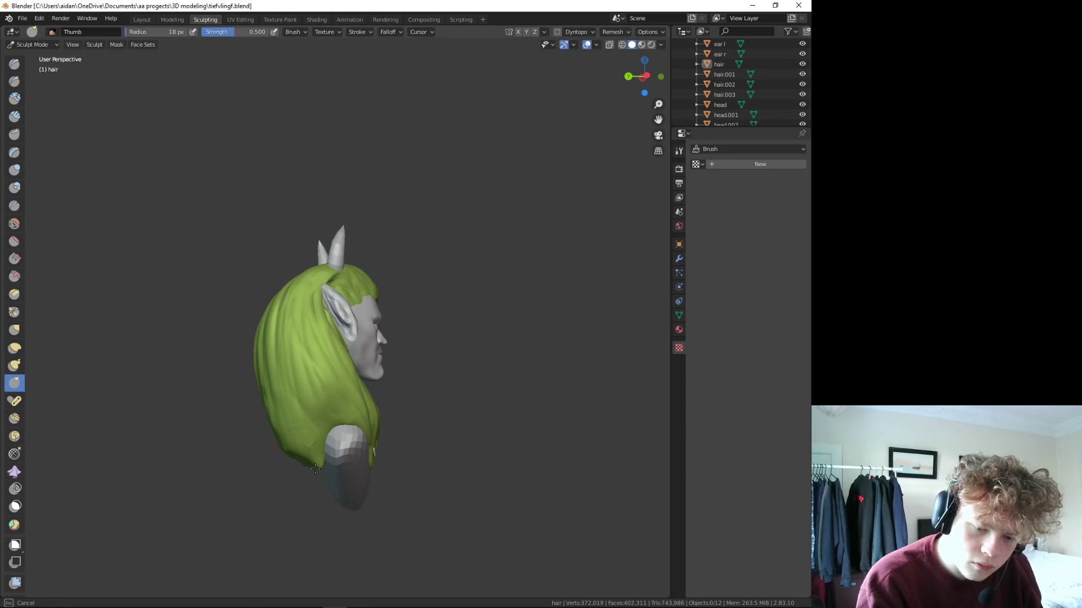
mouse_move(315, 469)
middle_mouse_down()
mouse_move(359, 504)
mouse_move(315, 502)
mouse_move(282, 451)
middle_mouse_up()
scroll(359, 503, "up", 4)
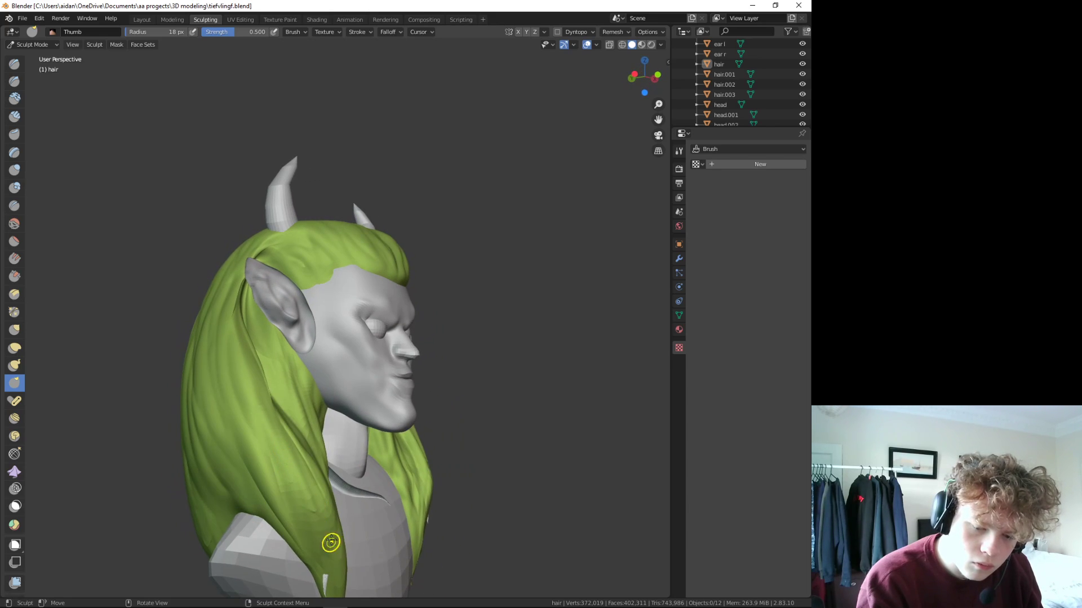
left_click_drag(331, 542, 314, 435)
middle_click_drag(314, 434, 282, 412)
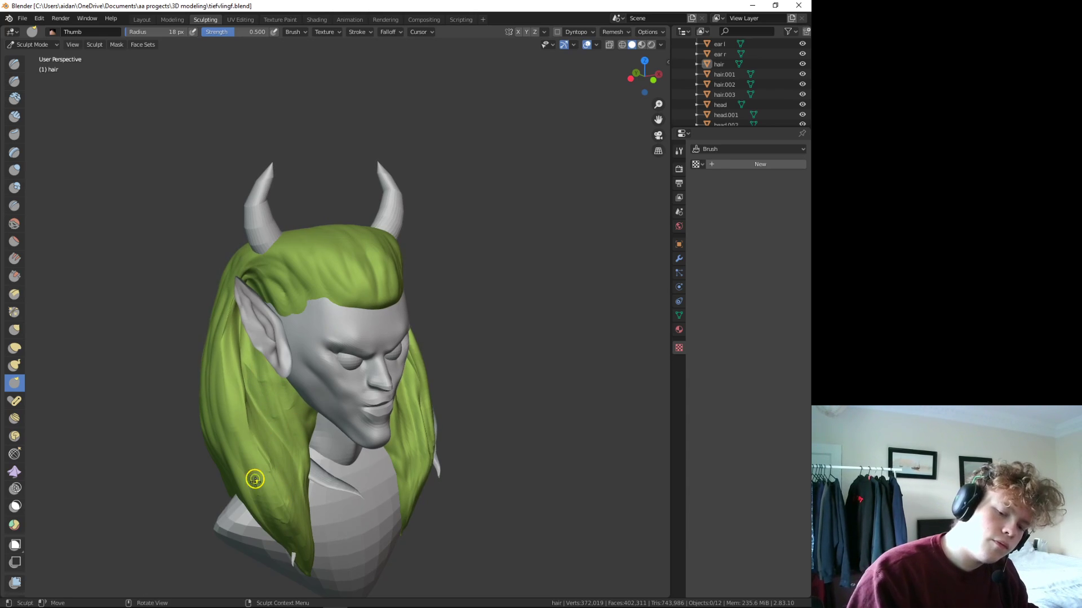
mouse_move(254, 478)
left_mouse_down()
mouse_move(231, 432)
mouse_move(230, 344)
mouse_move(243, 390)
left_mouse_up()
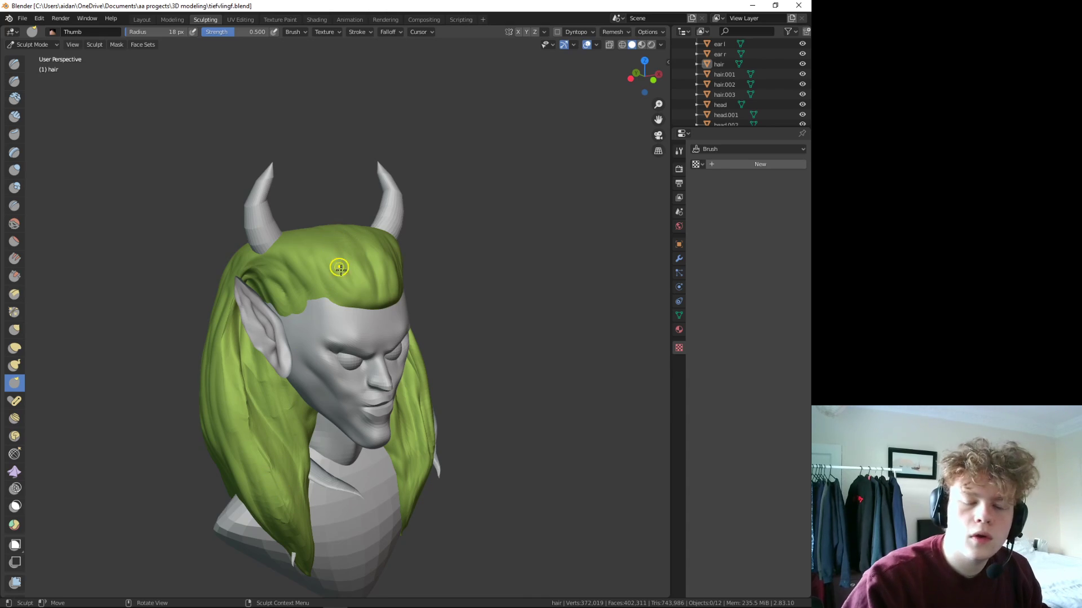
mouse_move(338, 255)
left_mouse_down()
mouse_move(281, 266)
mouse_move(321, 248)
left_mouse_up()
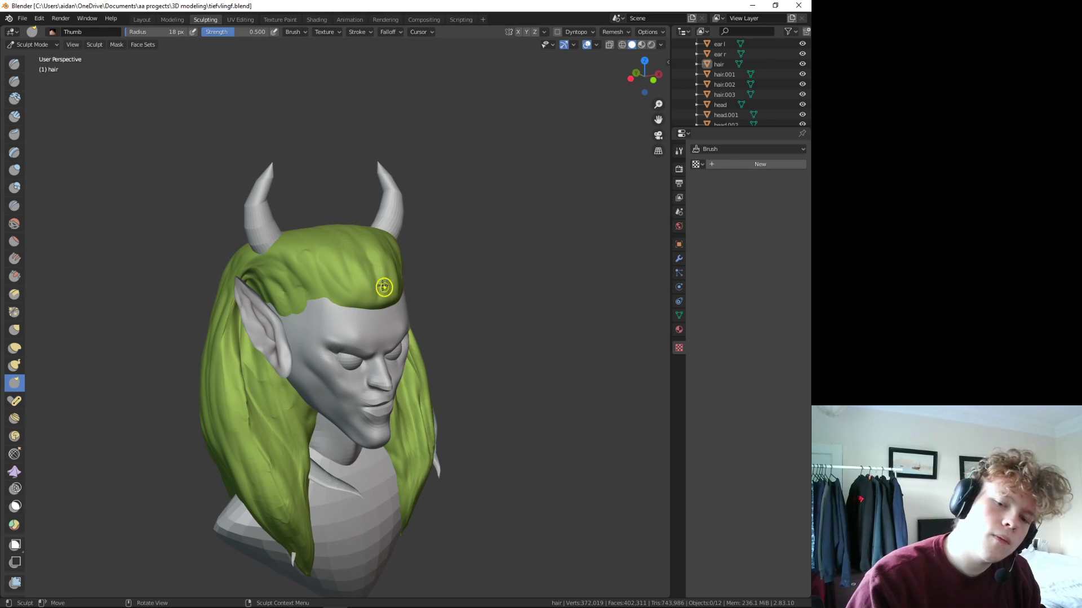
left_click_drag(384, 288, 333, 254)
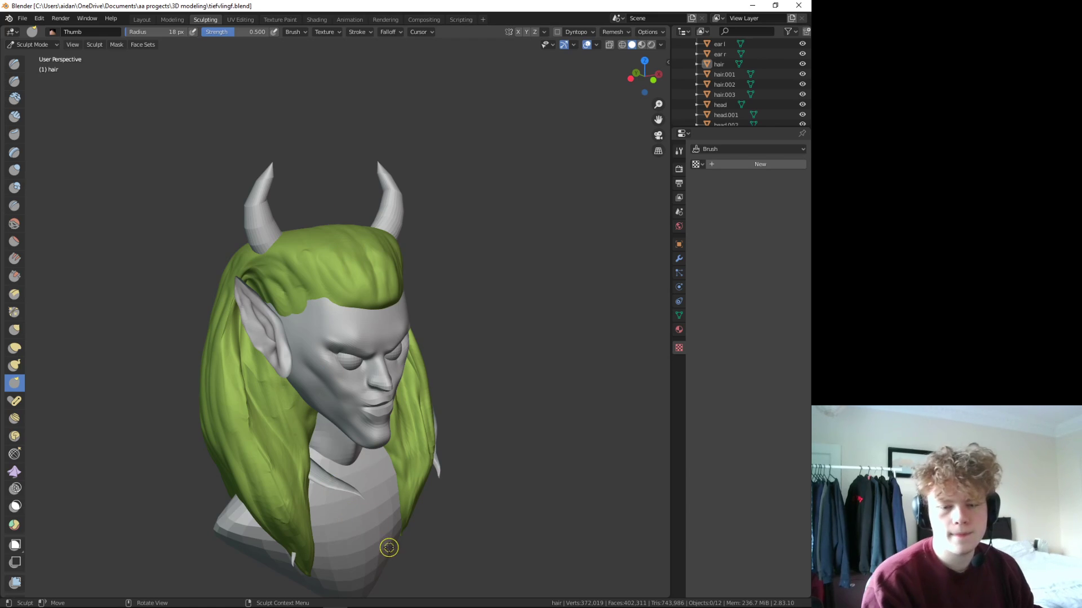
mouse_move(388, 548)
middle_mouse_down()
mouse_move(353, 526)
mouse_move(367, 517)
middle_mouse_up()
- Push the hair strands beside the face and near the right horn with Thumb
scroll(354, 521, "down", 2)
scroll(355, 521, "down", 2)
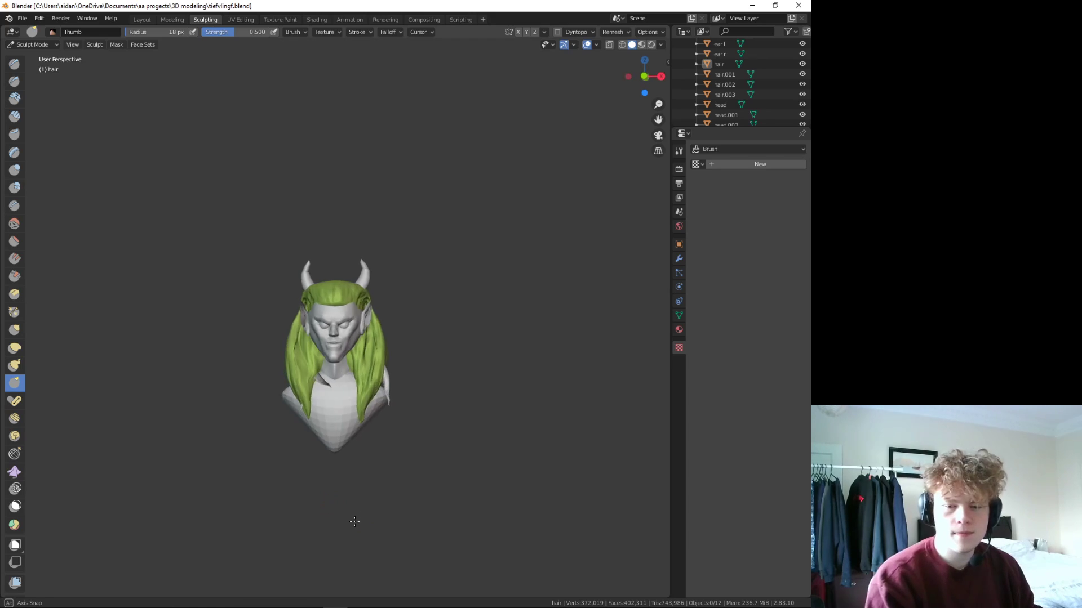
middle_click_drag(354, 521, 286, 390)
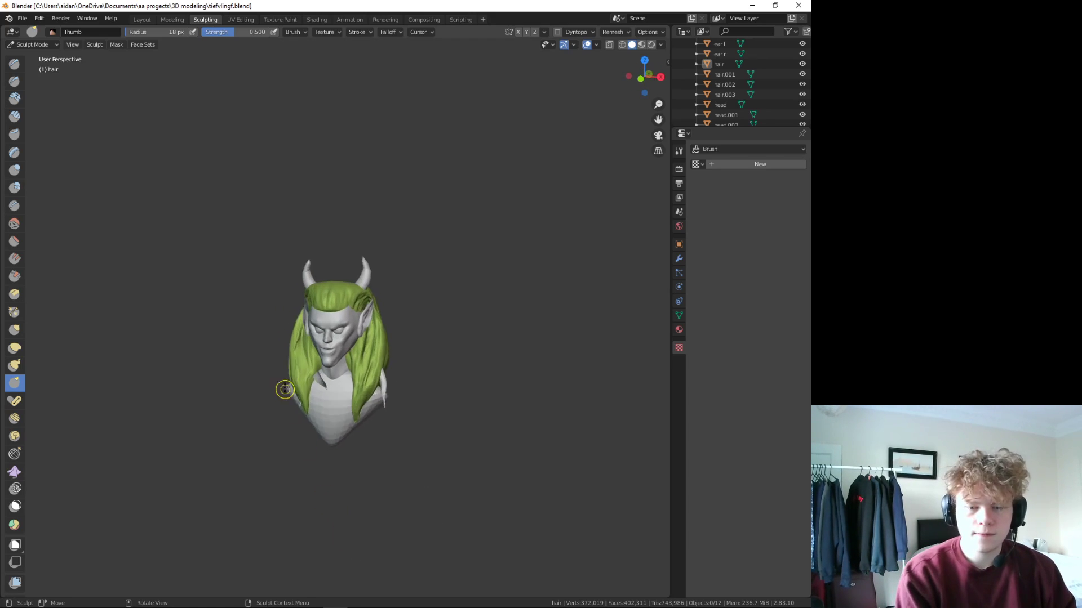
scroll(331, 483, "up", 4)
mouse_move(338, 483)
middle_mouse_down()
mouse_move(396, 485)
mouse_move(303, 489)
middle_mouse_up()
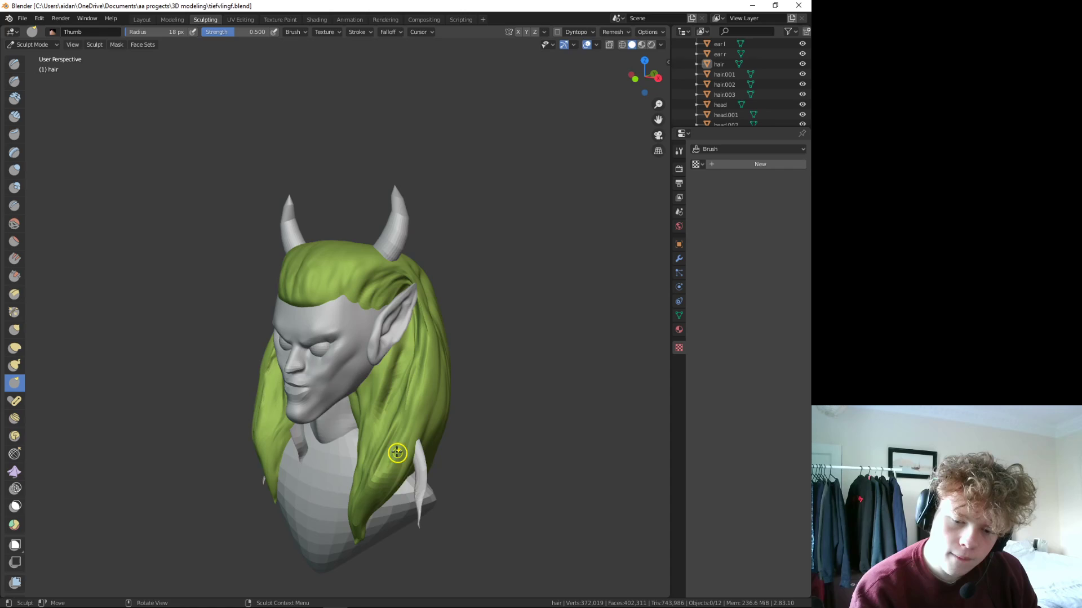
left_click_drag(393, 388, 365, 388)
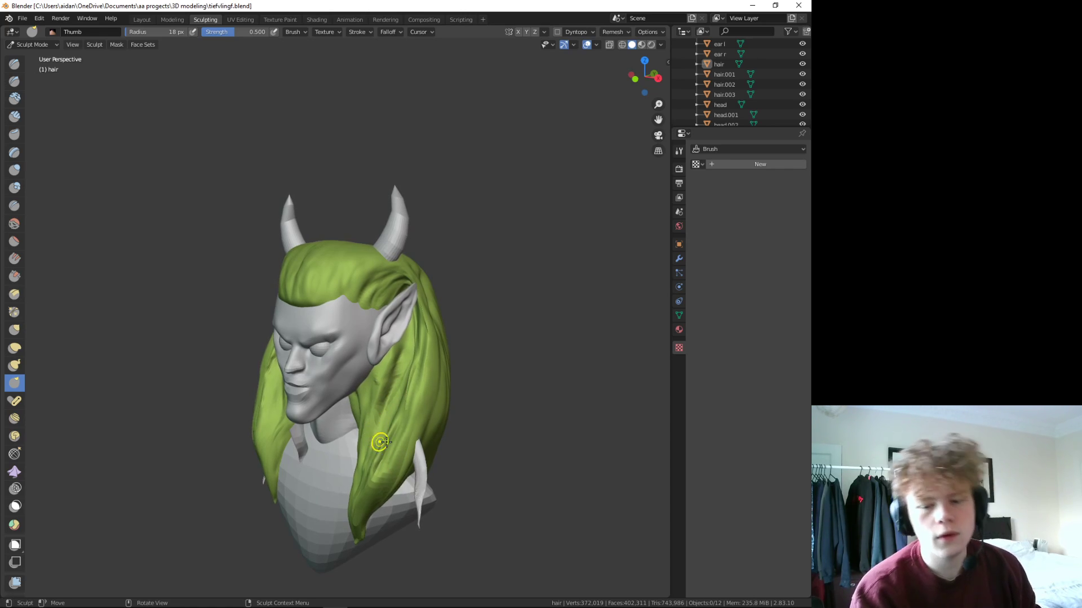
left_click_drag(430, 394, 423, 421)
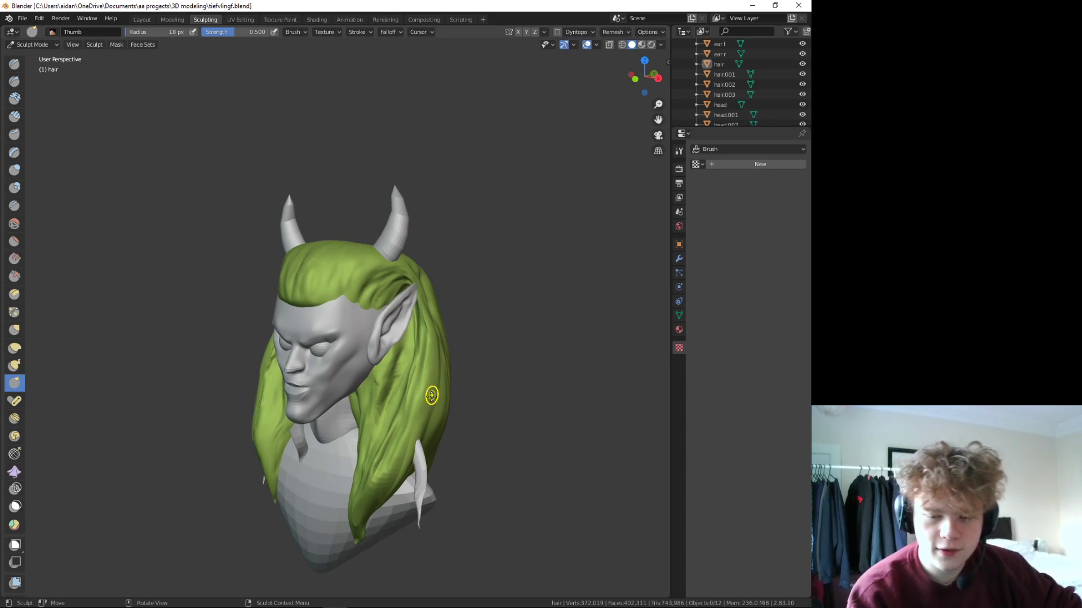
mouse_move(429, 272)
left_mouse_down()
mouse_move(392, 267)
mouse_move(336, 282)
left_mouse_up()
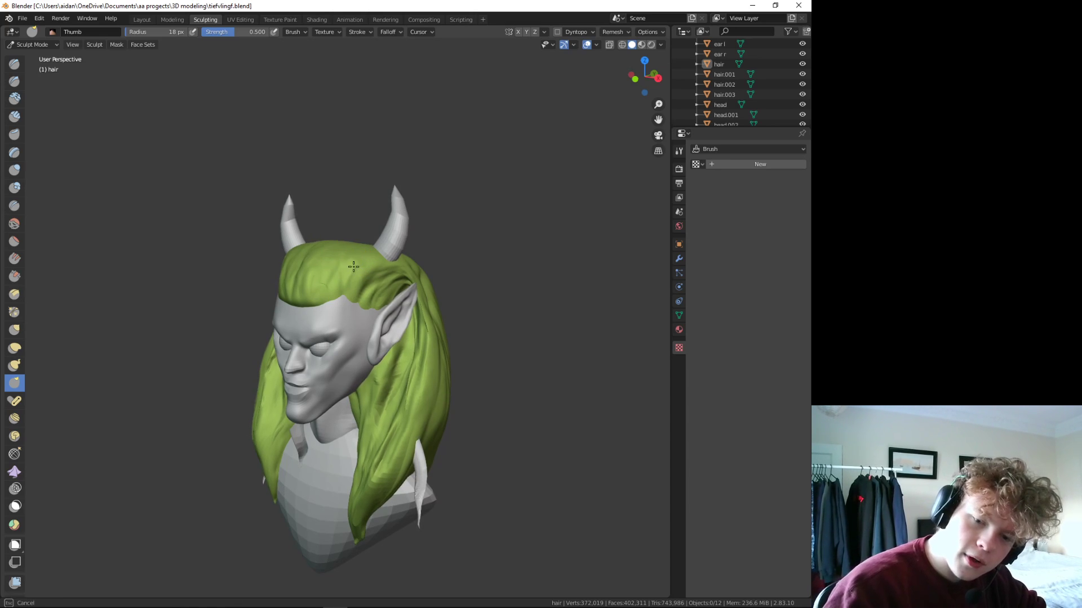
- Reshape the hair across the top and back of the head with Thumb
middle_click_drag(539, 252, 246, 379)
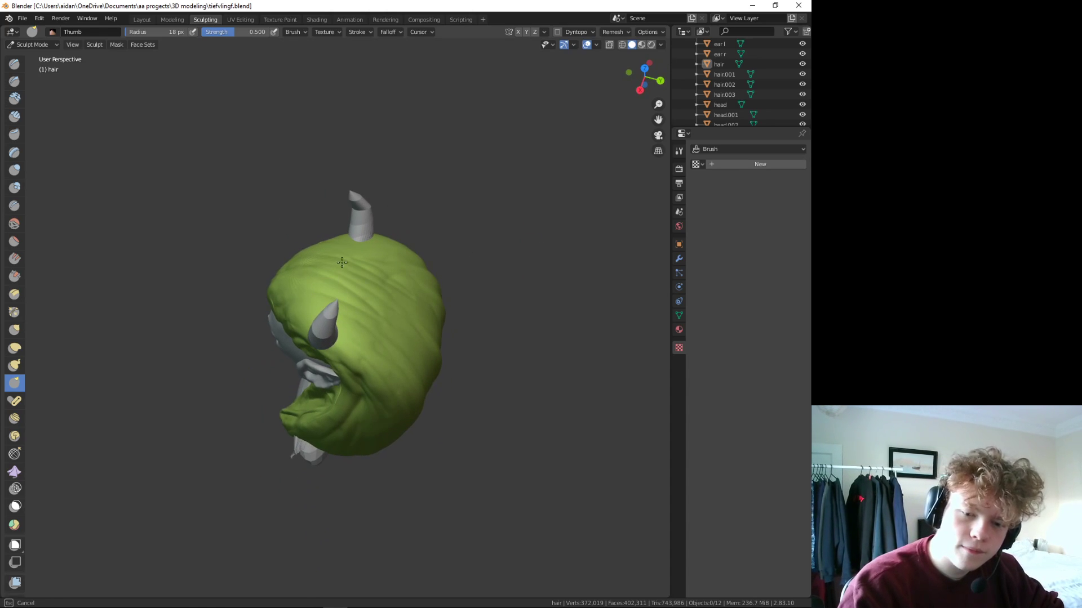
left_click_drag(342, 263, 375, 259)
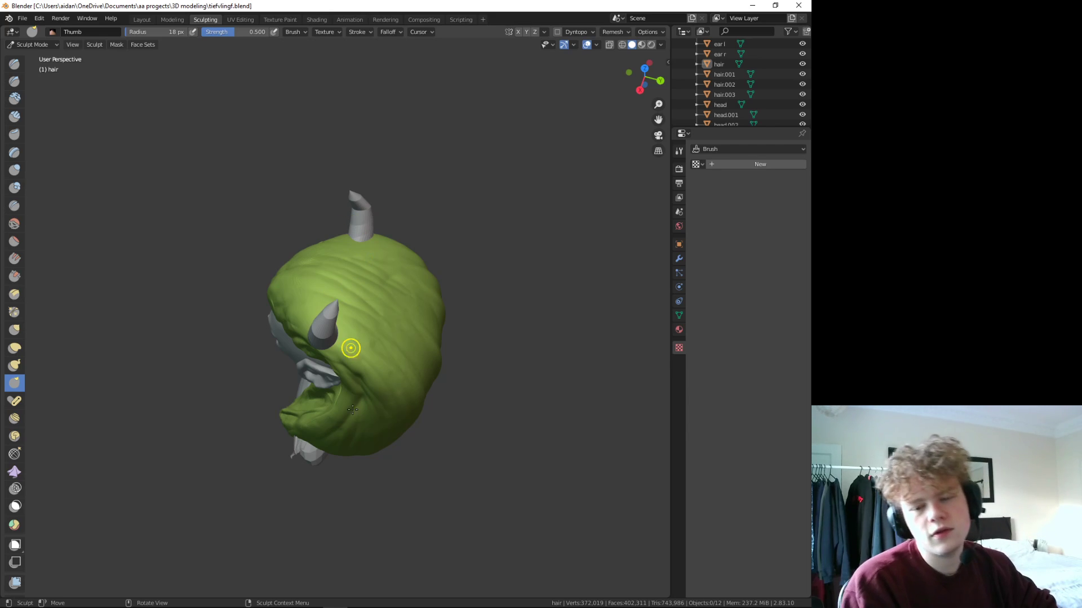
middle_click_drag(352, 347, 291, 407)
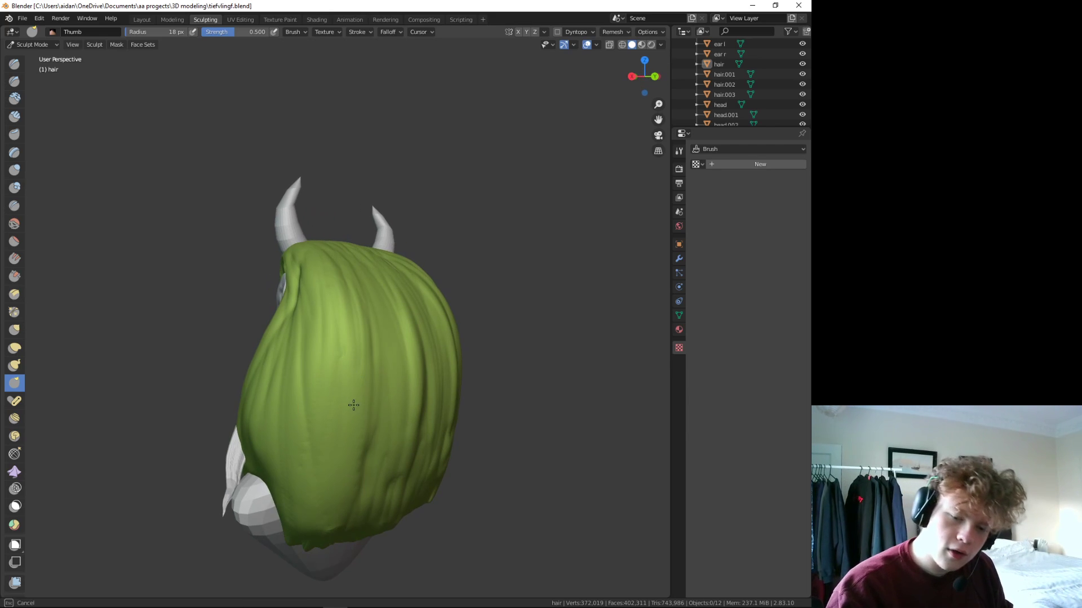
left_click_drag(345, 427, 315, 426)
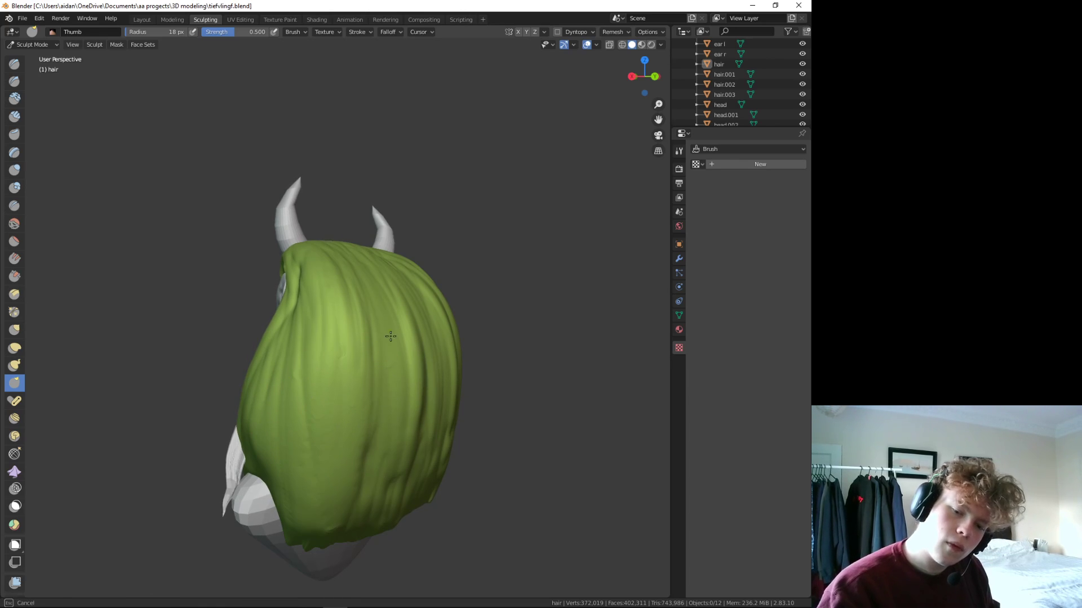
mouse_move(396, 412)
left_mouse_down()
mouse_move(417, 350)
mouse_move(376, 230)
mouse_move(408, 319)
left_mouse_up()
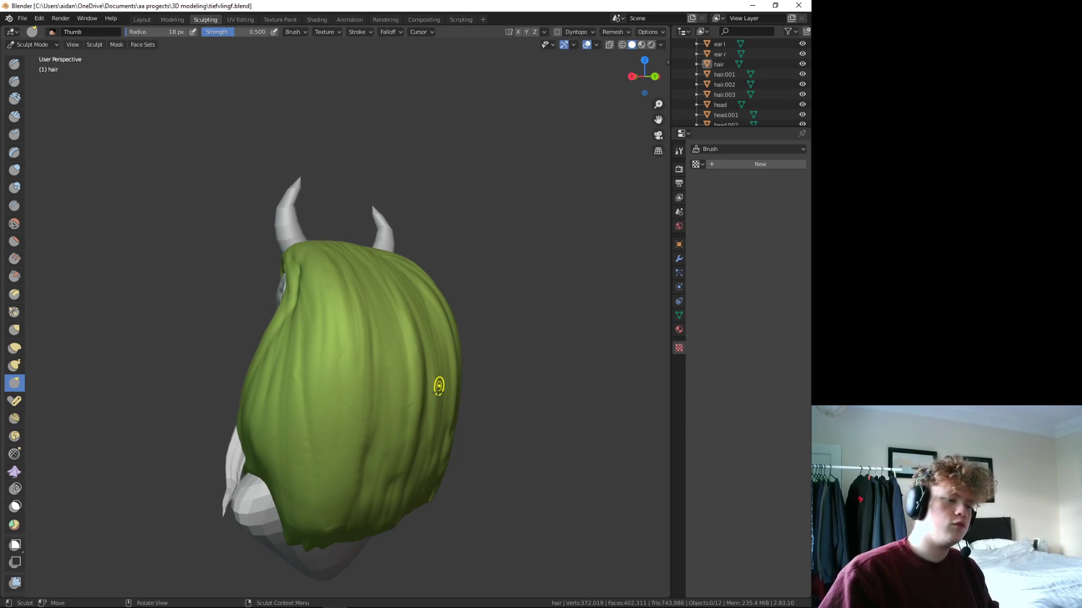
mouse_move(481, 428)
middle_mouse_down()
mouse_move(616, 529)
mouse_move(563, 507)
mouse_move(609, 502)
mouse_move(569, 490)
mouse_move(625, 504)
mouse_move(618, 514)
mouse_move(562, 481)
mouse_move(615, 492)
middle_mouse_up()
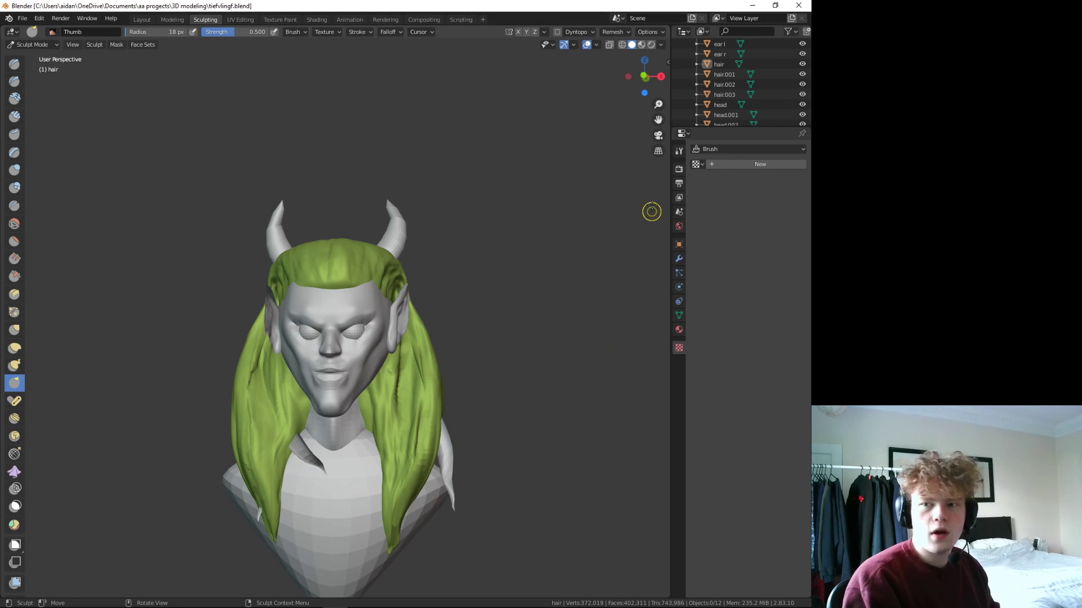
- Open the hair.001 strand mesh in Edit Mode from the Outliner
left_click(751, 74)
left_click(751, 85)
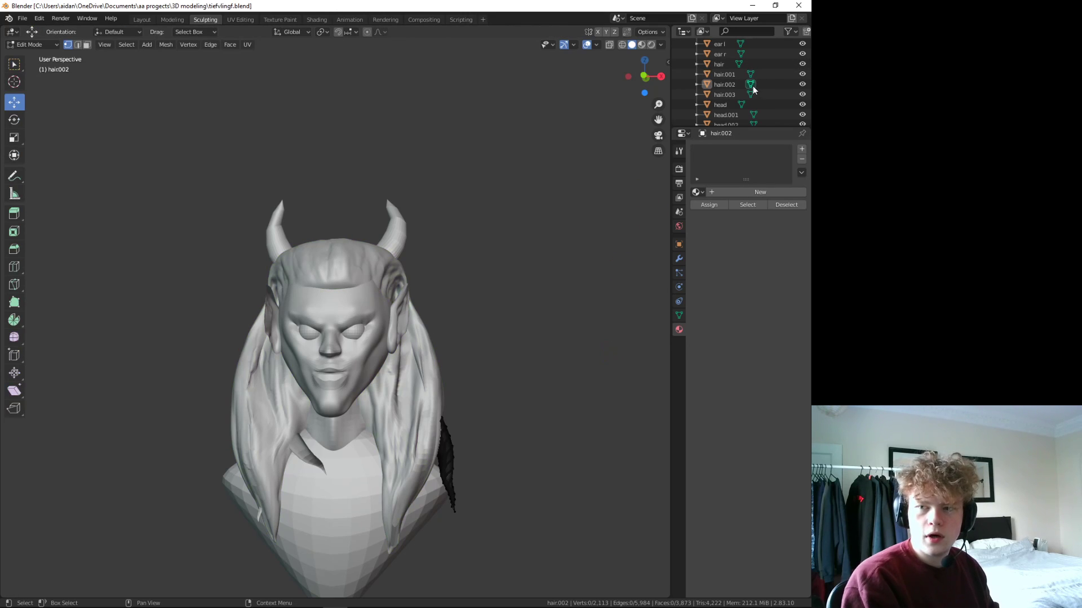
left_click(751, 95)
- Put hair.001, hair.002 and hair.003 into Edit Mode together
left_click(751, 75)
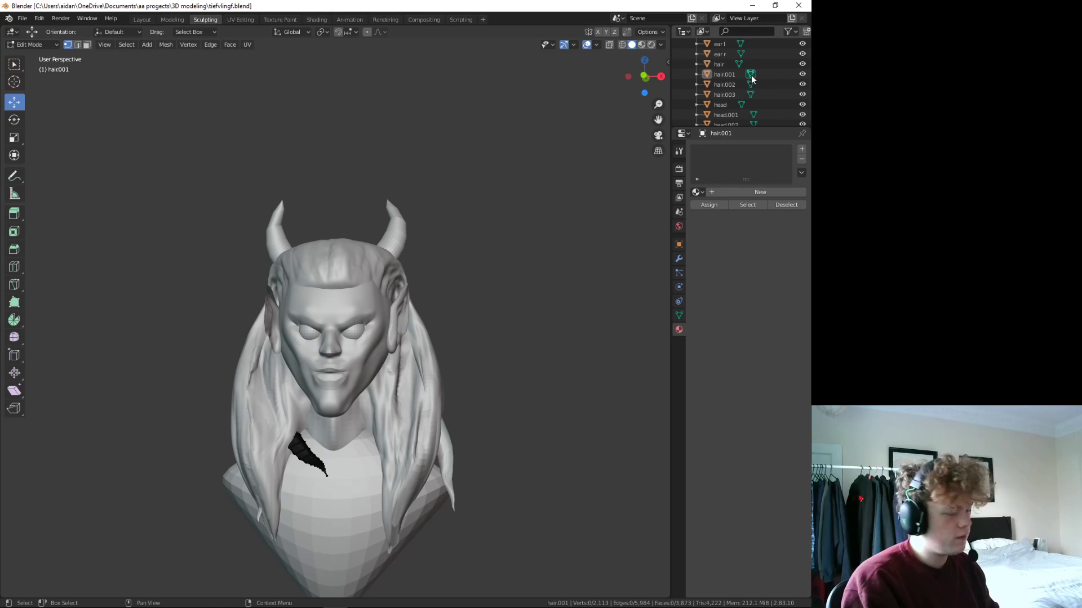
left_click(751, 84)
left_click(750, 94)
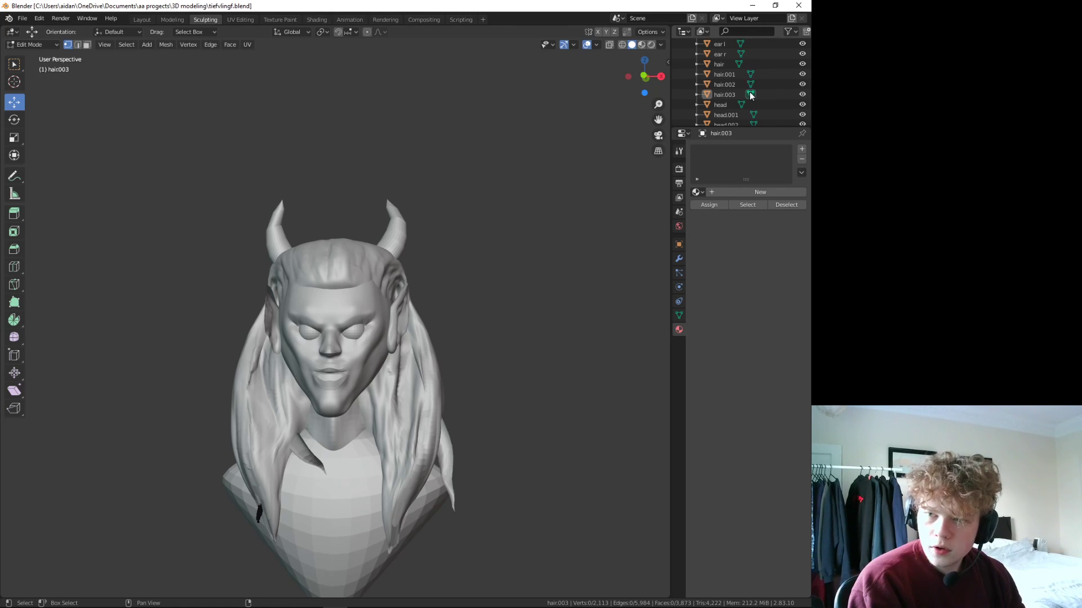
left_click(751, 84)
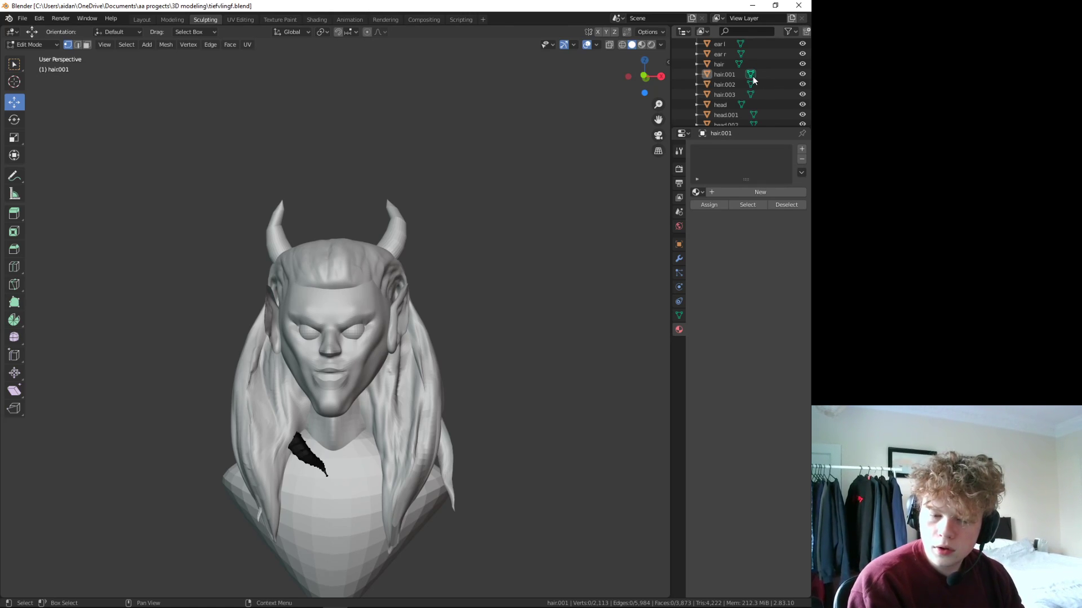
left_click(752, 74)
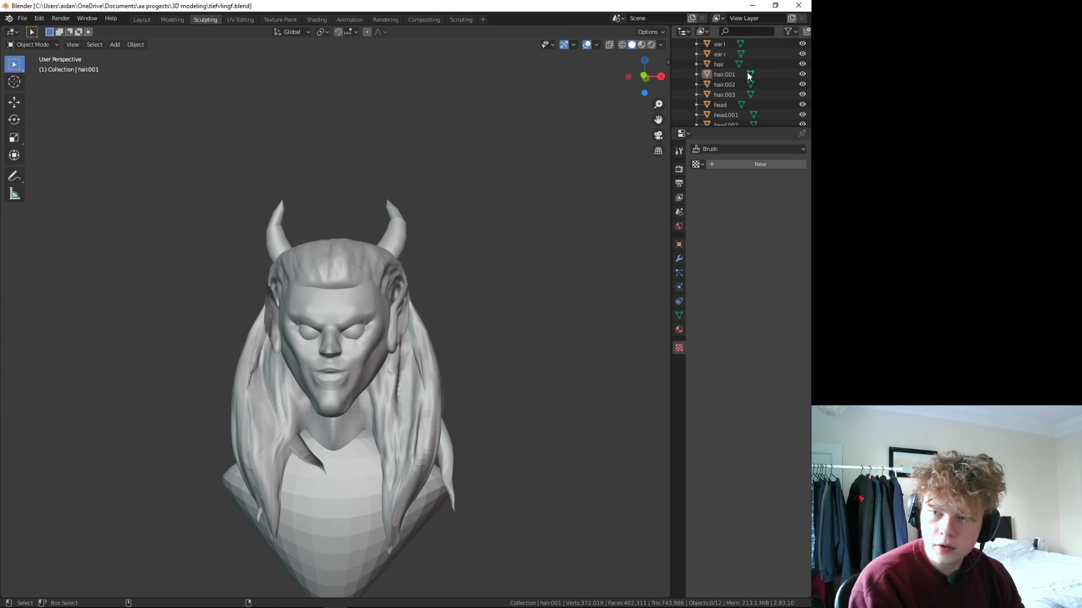
left_click(750, 74)
left_click(750, 95)
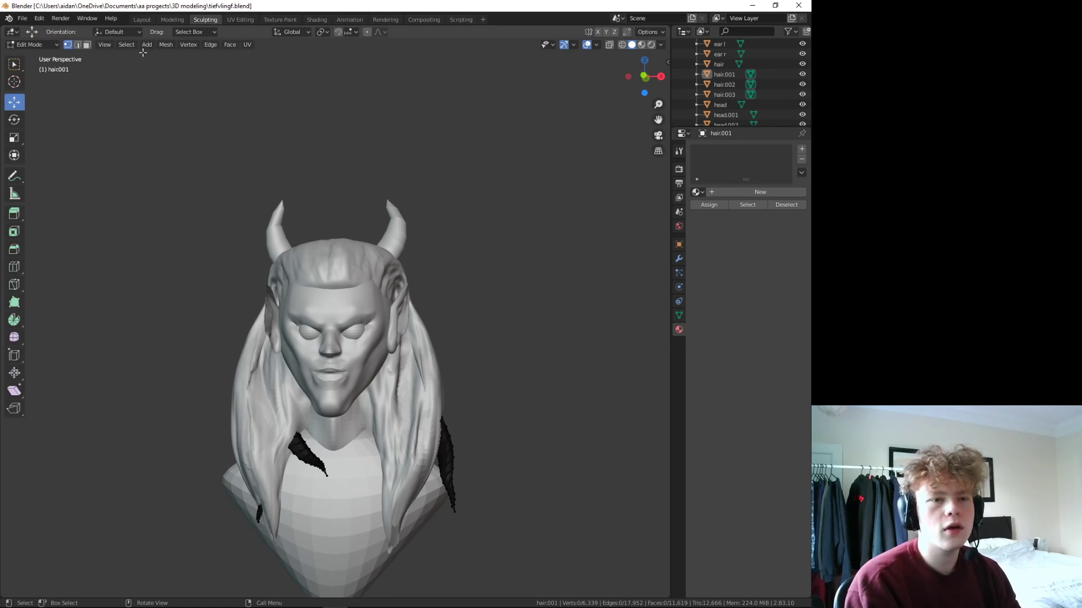
- Select all strand vertices in the Modeling workspace and Subdivide them
left_click(171, 19)
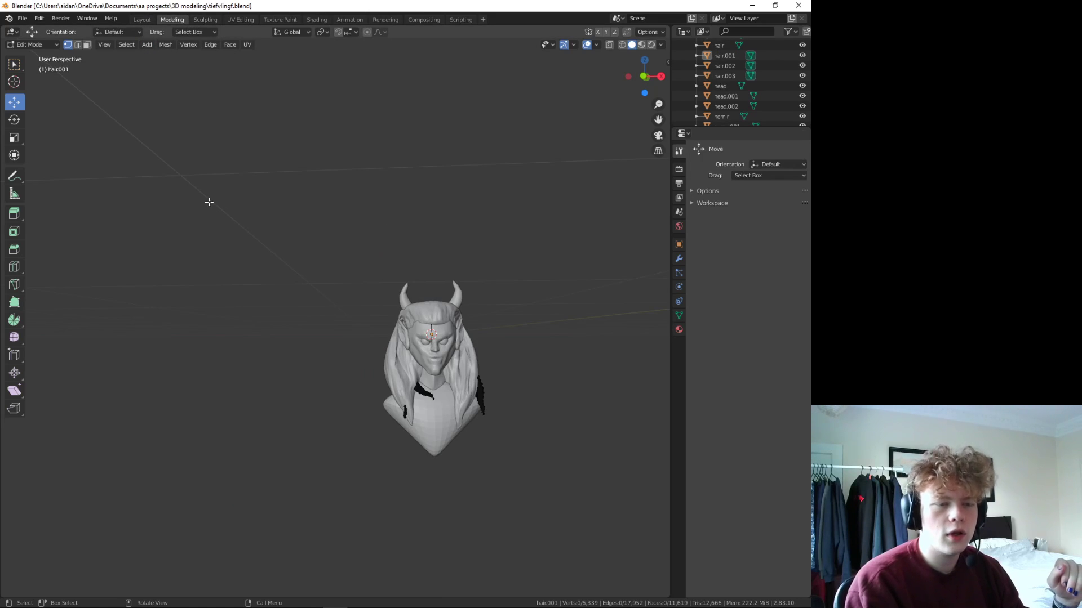
key("a")
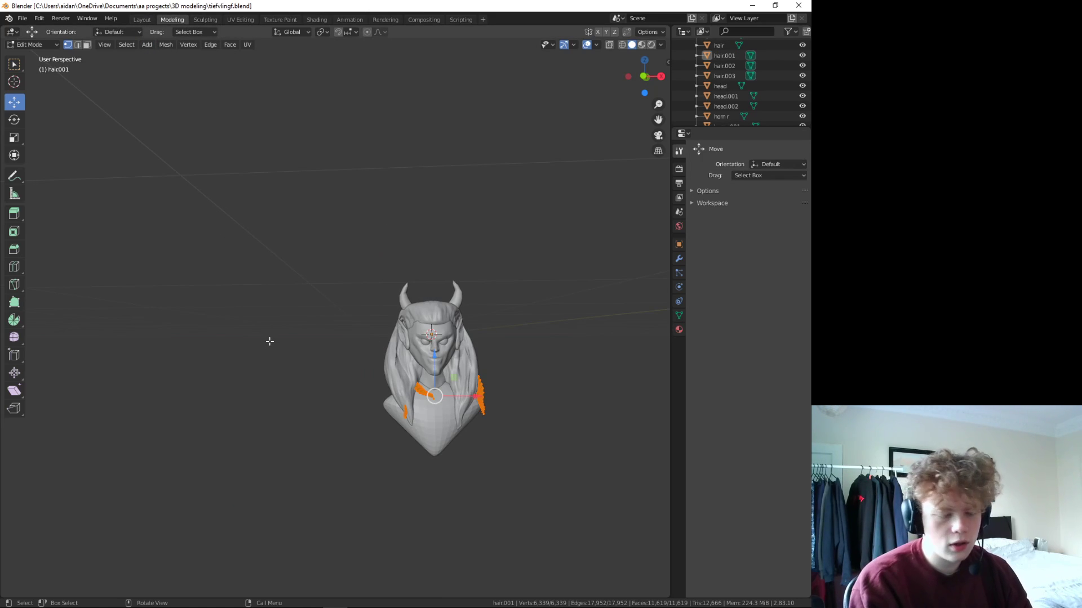
right_click(270, 341)
left_click(271, 341)
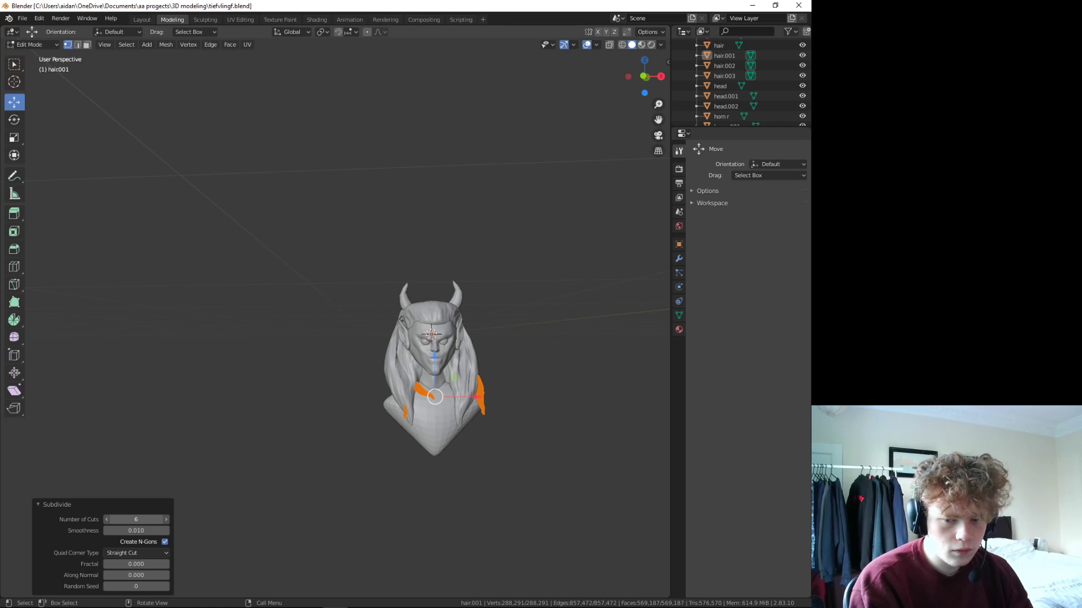
- Set the subdivision to 10 cuts with 0.100 smoothness, then return to Sculpting
left_click_drag(136, 519, 148, 520)
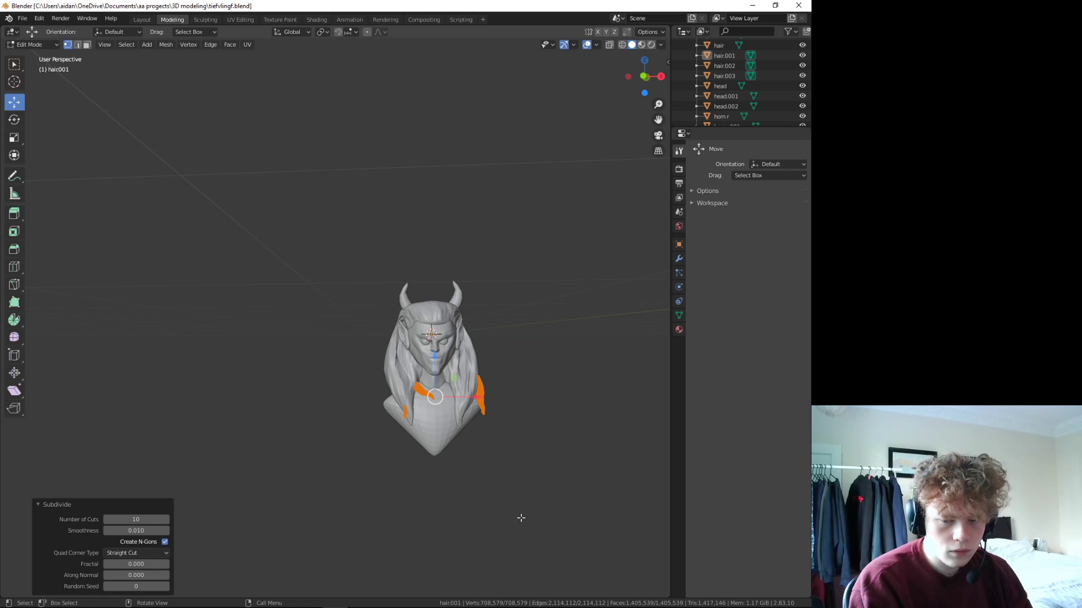
scroll(507, 513, "up", 2)
scroll(453, 516, "up", 3)
scroll(515, 530, "down", 5)
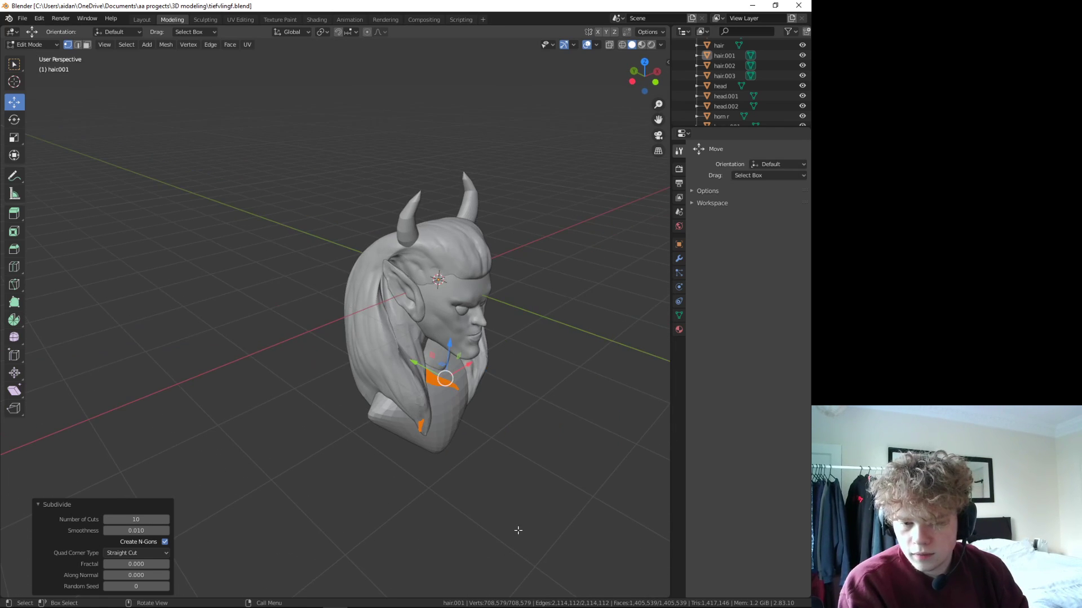
scroll(514, 529, "up", 4)
middle_click_drag(515, 530, 454, 457)
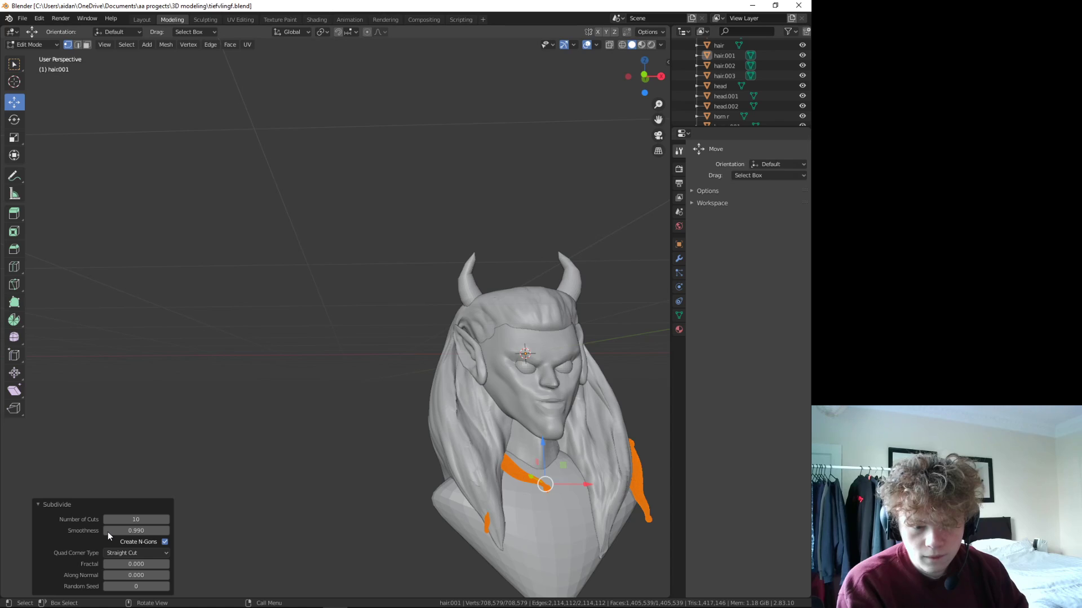
left_click(139, 530)
key("BackSpace")
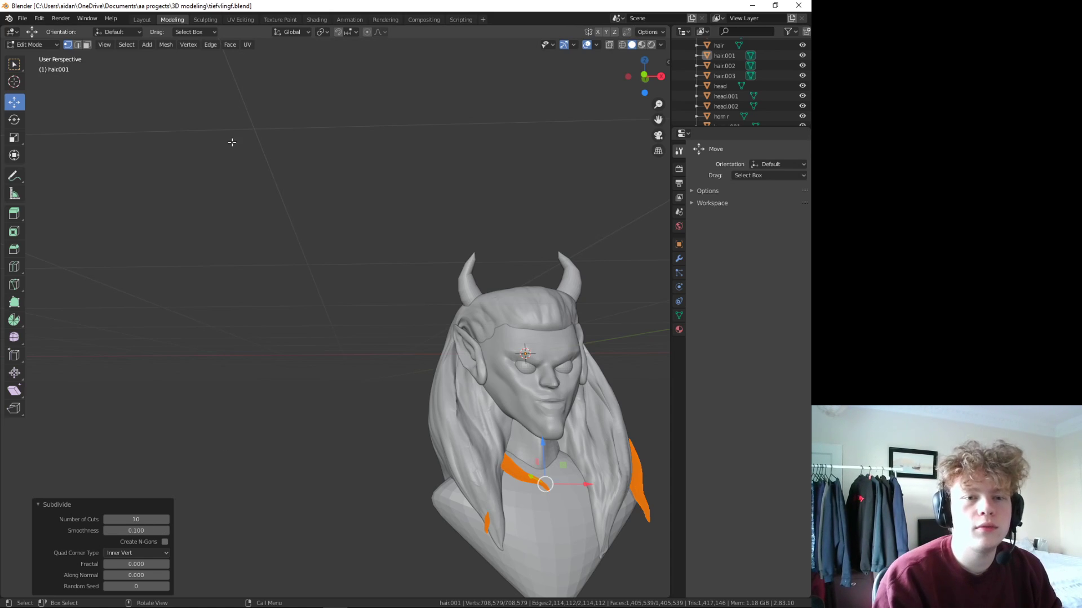
left_click(198, 21)
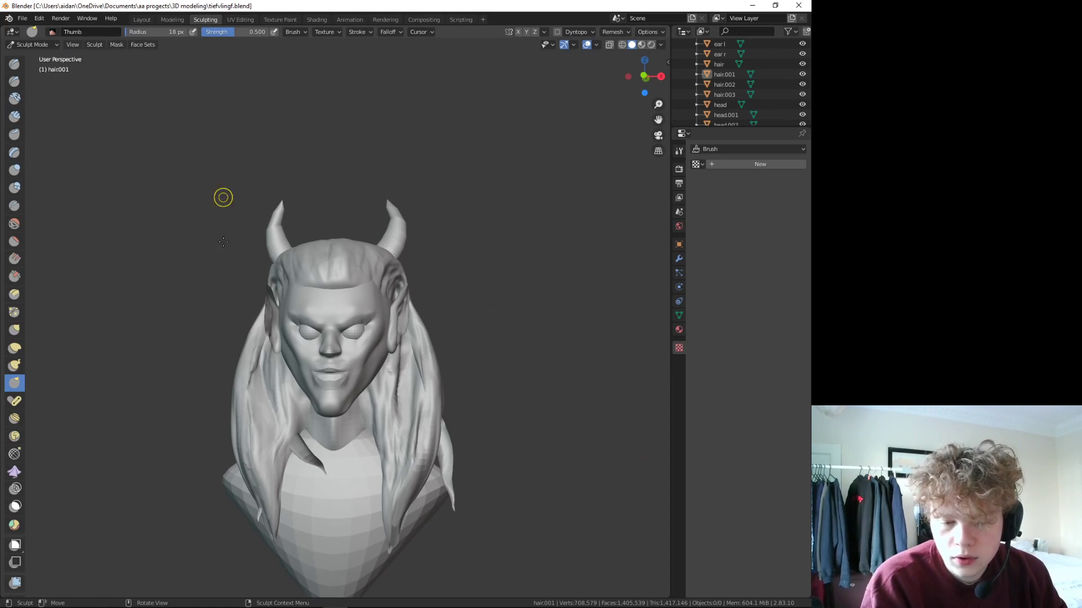
- Smooth the subdivided hair.001 strands and their tips beside the chest with the Smooth brush
scroll(236, 491, "up", 3)
scroll(239, 495, "down", 3)
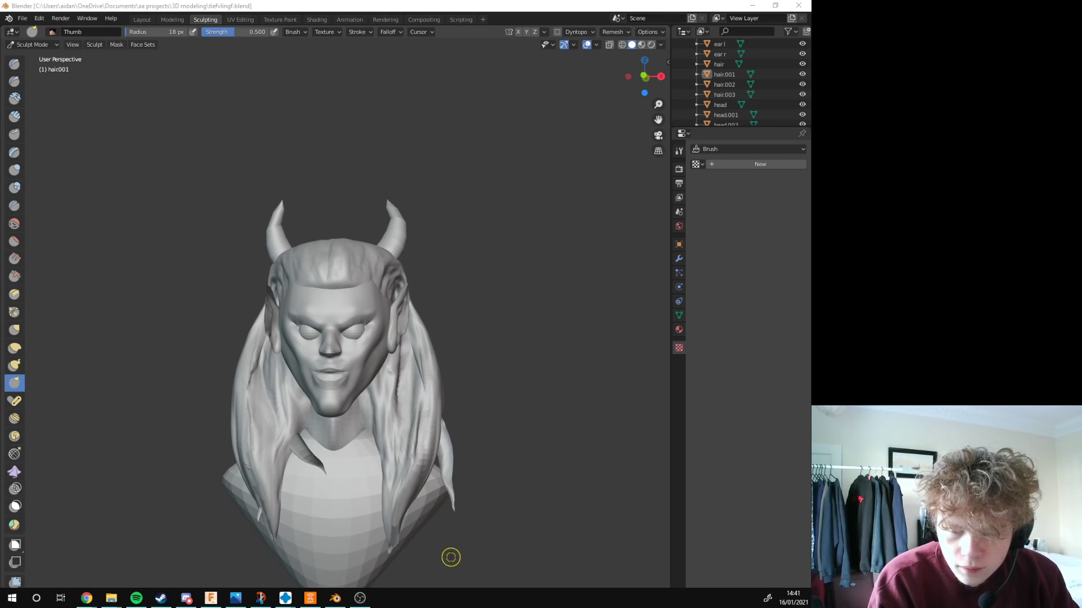
mouse_move(449, 558)
middle_mouse_down()
mouse_move(394, 538)
mouse_move(432, 507)
middle_mouse_up()
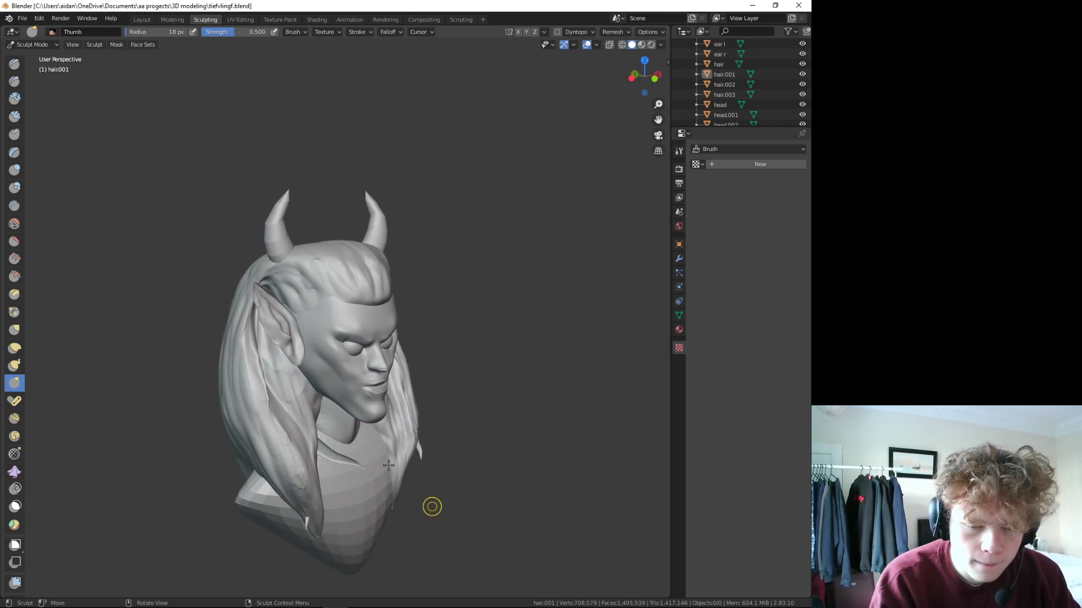
left_click(14, 223)
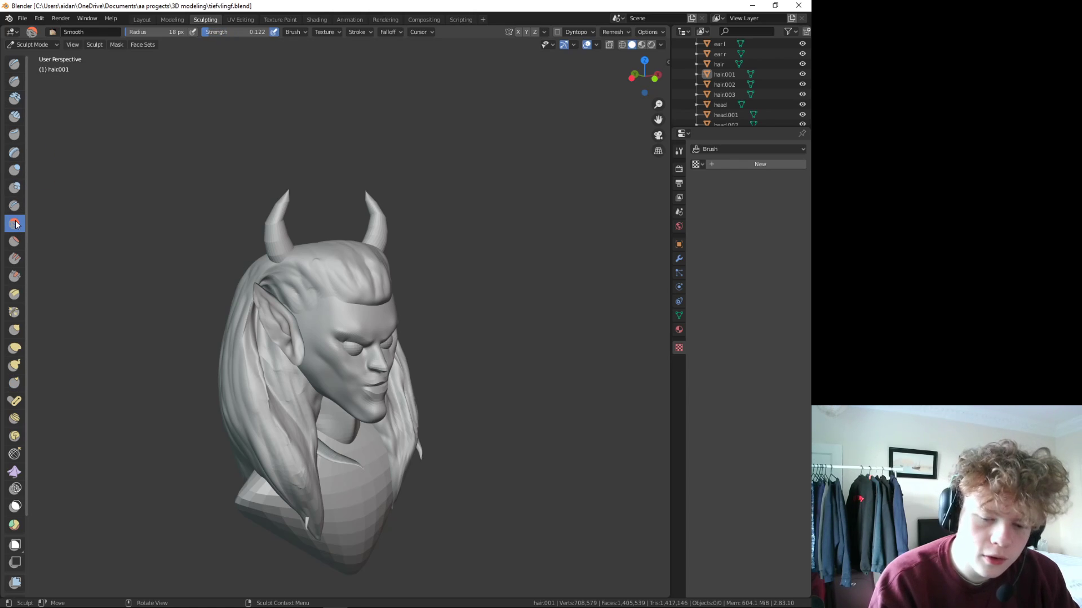
mouse_move(326, 448)
left_mouse_down()
mouse_move(340, 475)
mouse_move(313, 479)
left_mouse_up()
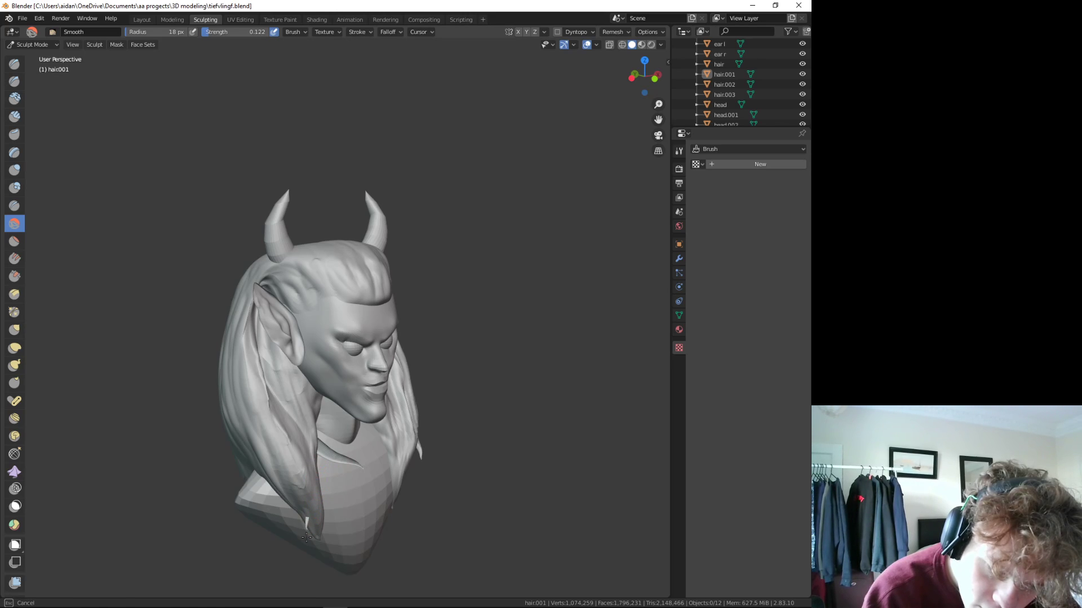
left_click_drag(286, 411, 285, 434)
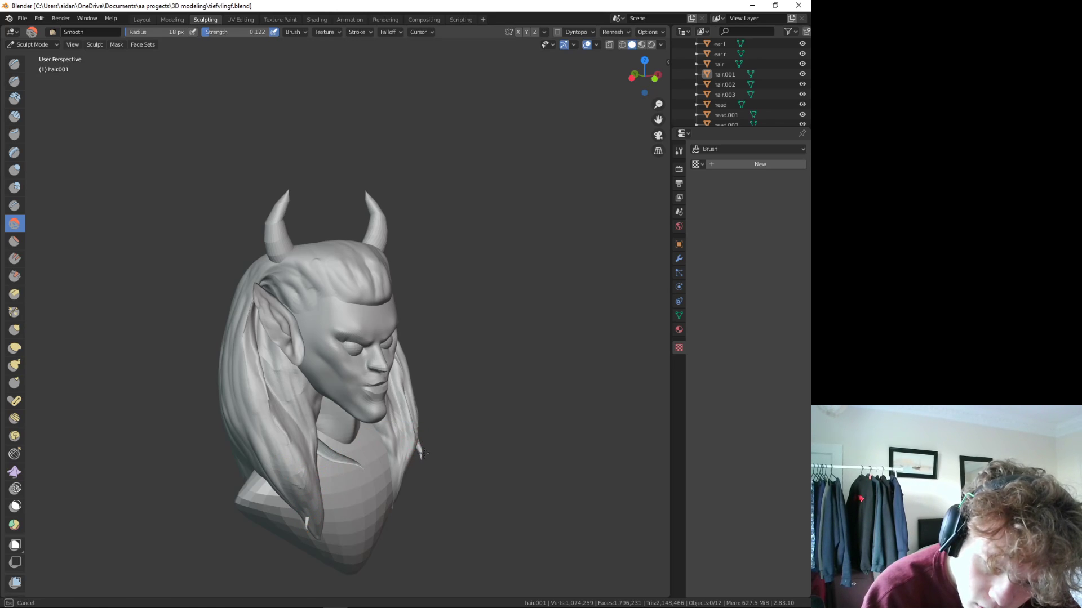
left_click_drag(423, 454, 417, 453)
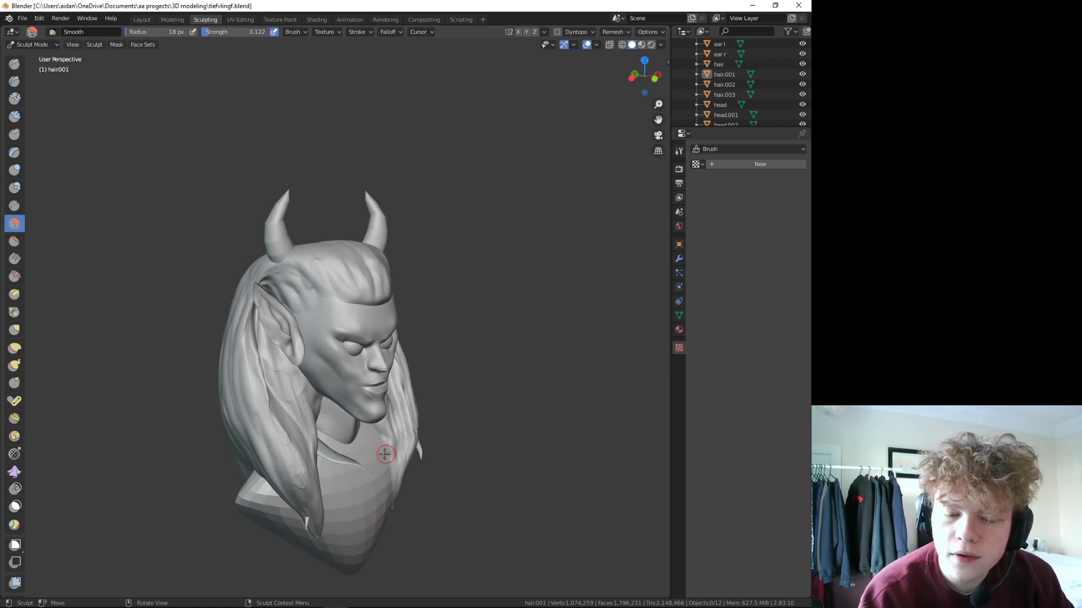
- Reopen hair.001, hair.002 and hair.003 in Edit Mode, then enter Sculpt Mode on hair.001
left_click(752, 77)
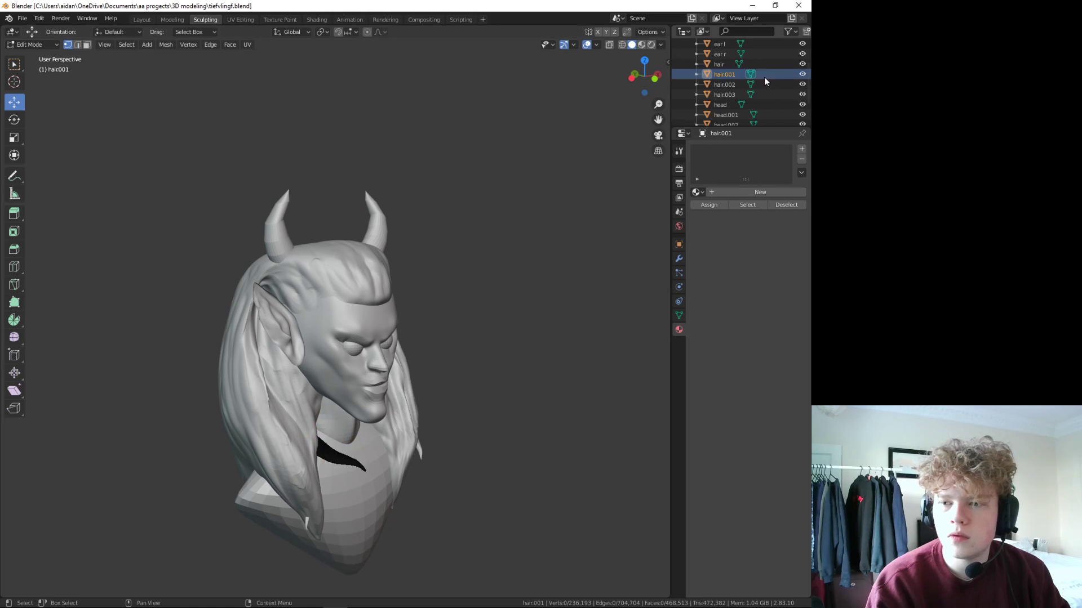
left_click(750, 80)
left_click(751, 76)
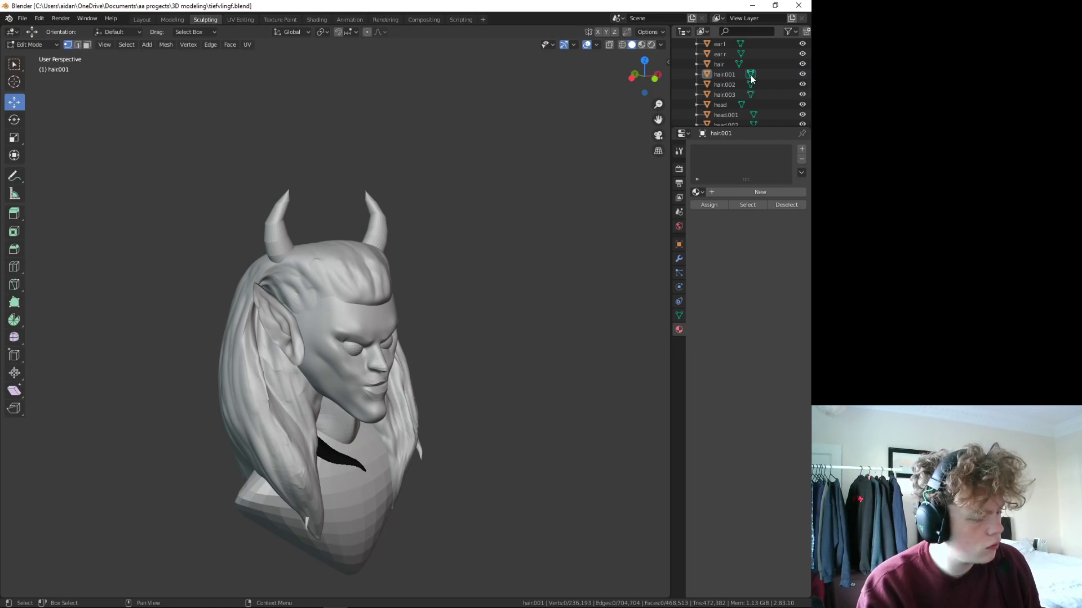
left_click(751, 94, "ctrl")
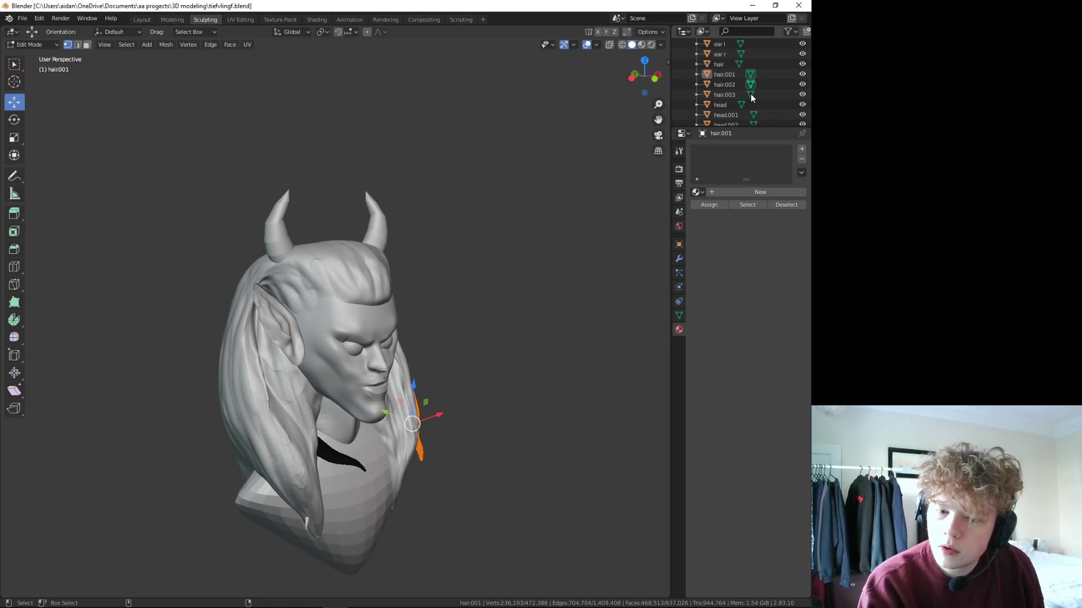
left_click(751, 84, "ctrl")
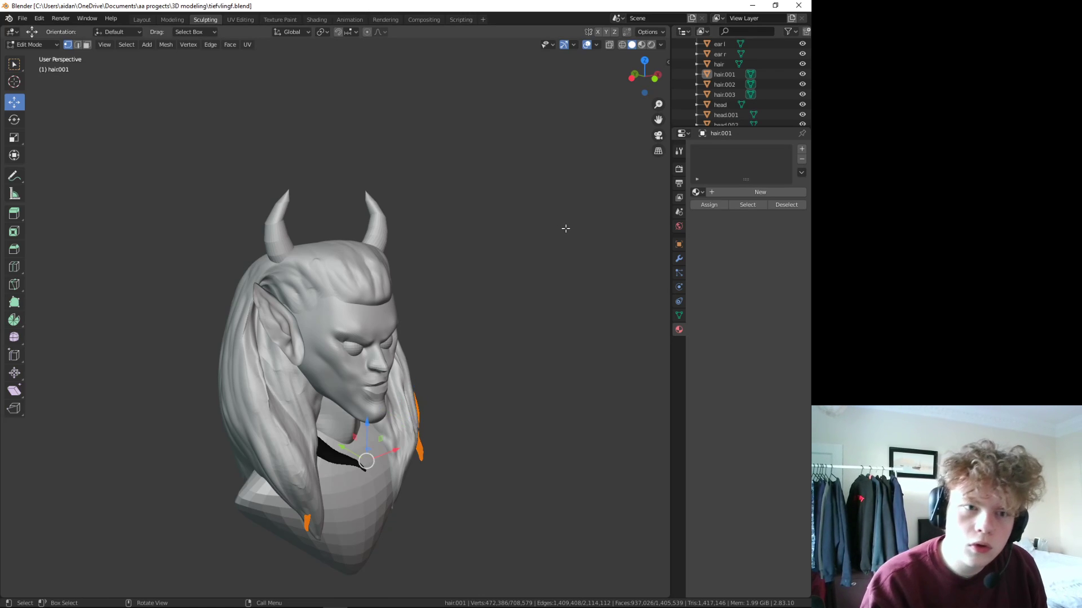
left_click(172, 19)
left_click(200, 20)
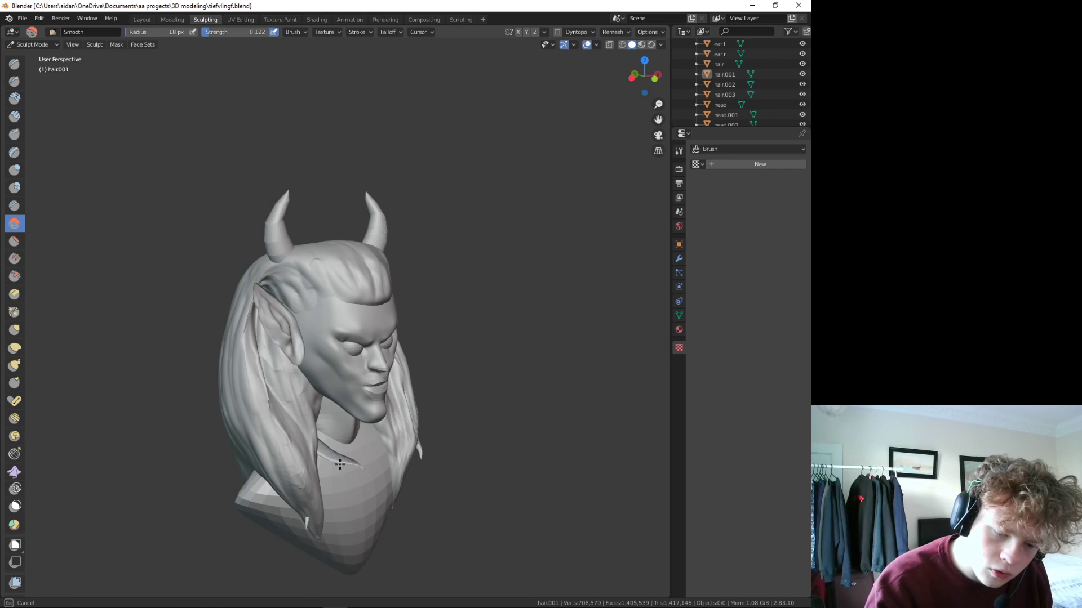
- Reshape the dark cloth flap below the neck with the Elastic Deform brush
left_click(14, 134)
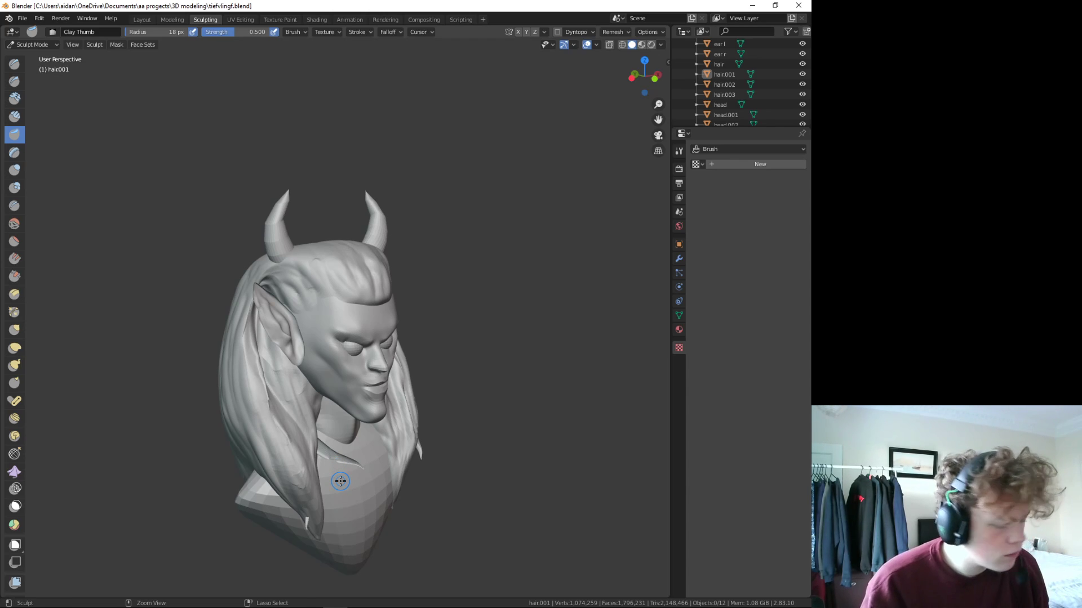
scroll(347, 484, "up", 3)
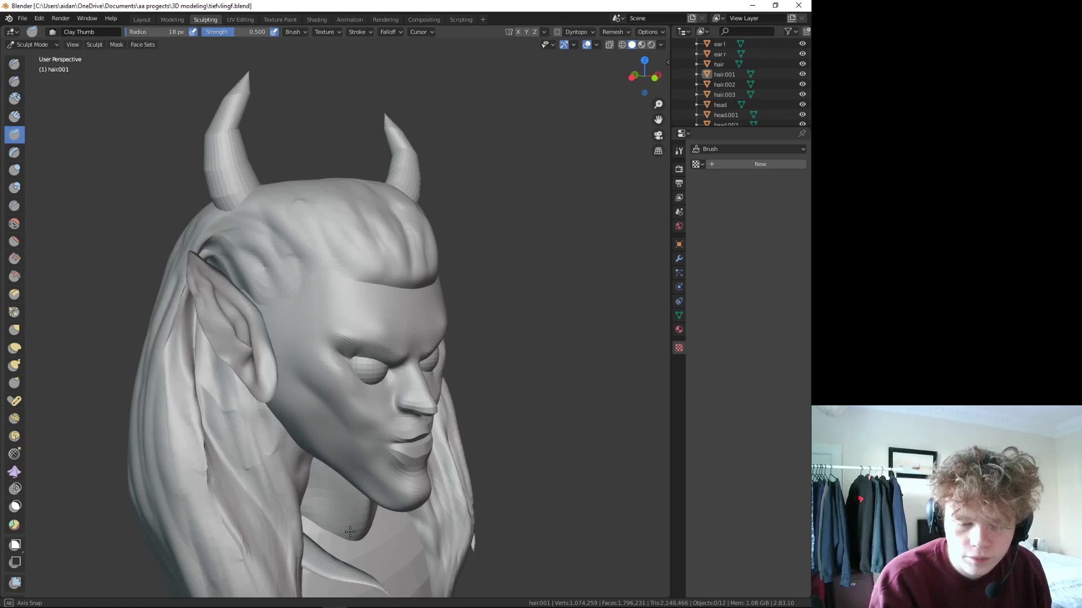
mouse_move(347, 483)
middle_mouse_down()
mouse_move(350, 434)
mouse_move(331, 443)
middle_mouse_up()
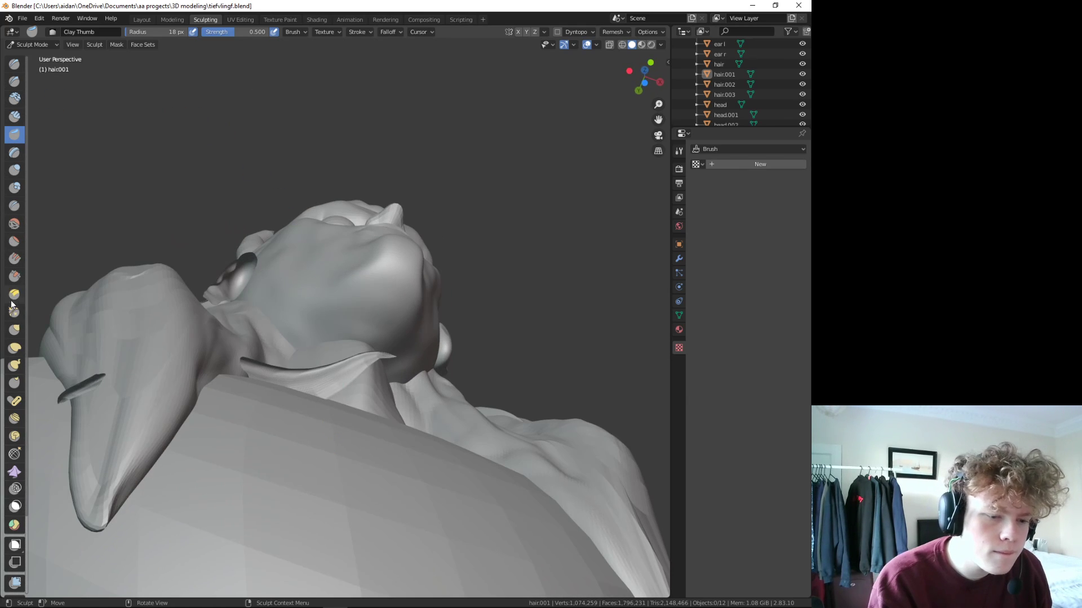
left_click(13, 349)
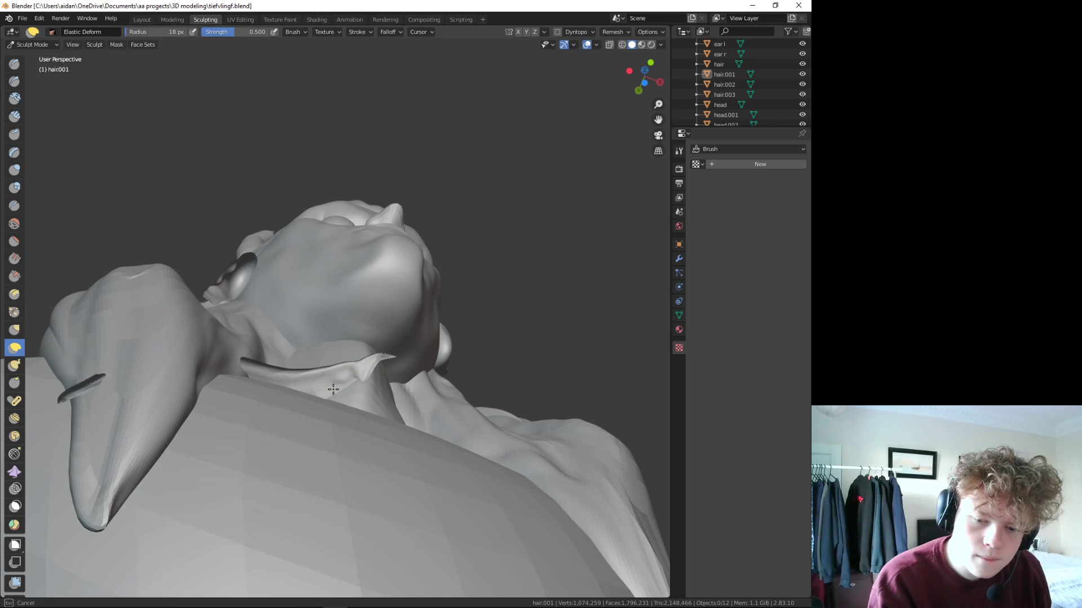
middle_click_drag(308, 394, 277, 524)
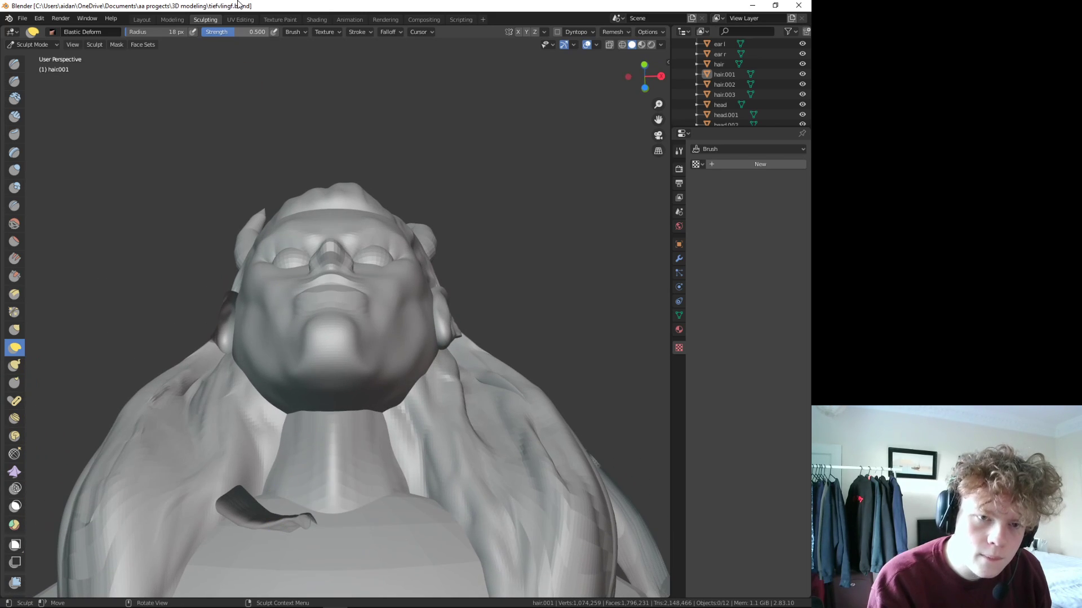
left_click(760, 164)
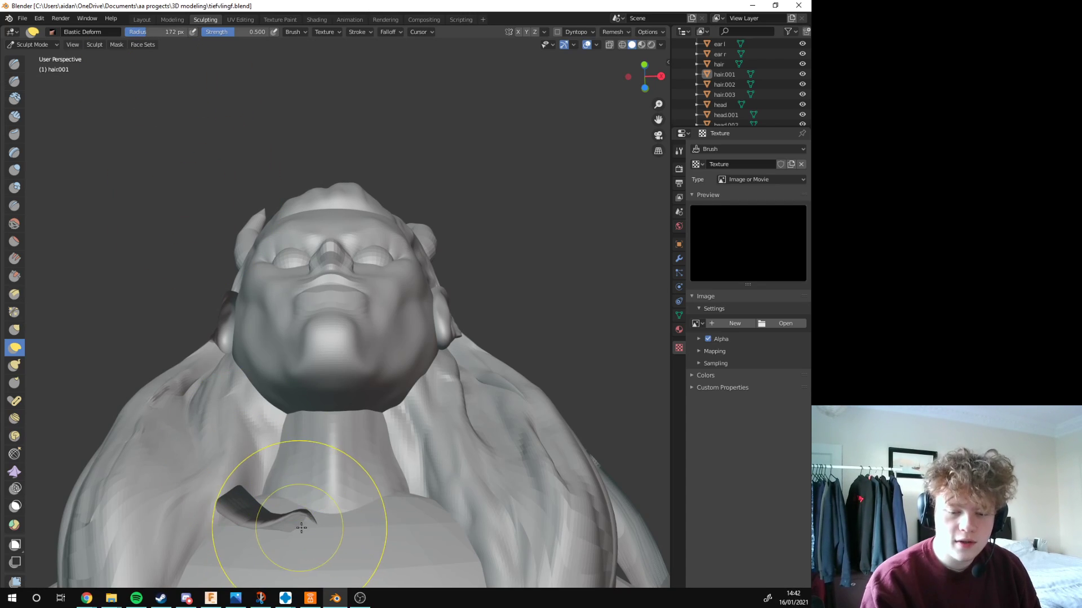
left_click_drag(295, 519, 296, 525)
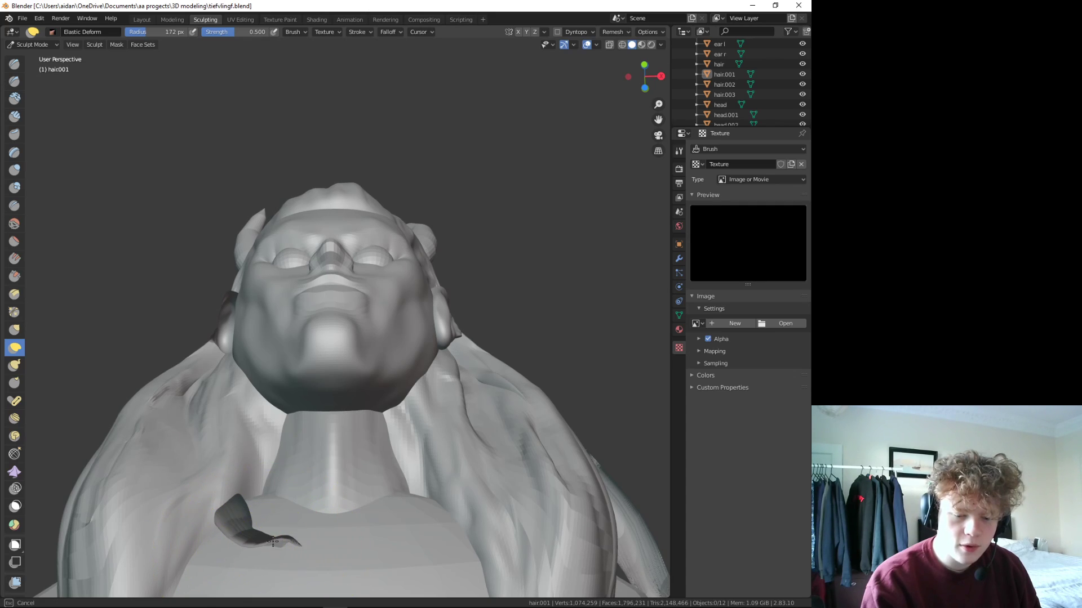
left_click_drag(288, 541, 286, 543)
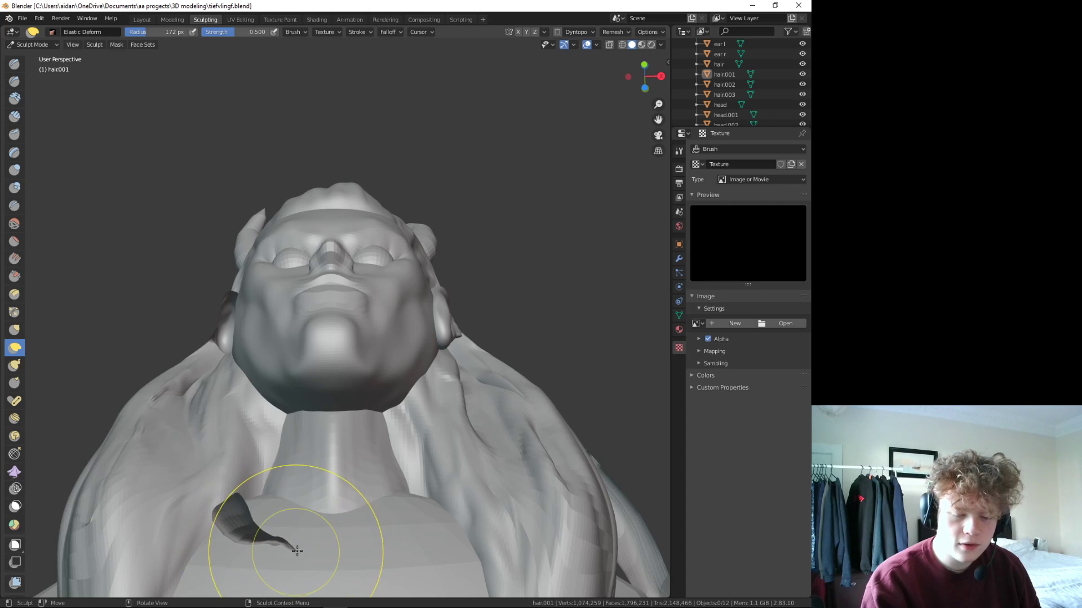
mouse_move(297, 551)
middle_mouse_down()
mouse_move(362, 556)
mouse_move(258, 559)
mouse_move(378, 463)
mouse_move(273, 440)
mouse_move(332, 506)
middle_mouse_up()
scroll(362, 555, "down", 3)
scroll(379, 463, "up", 2)
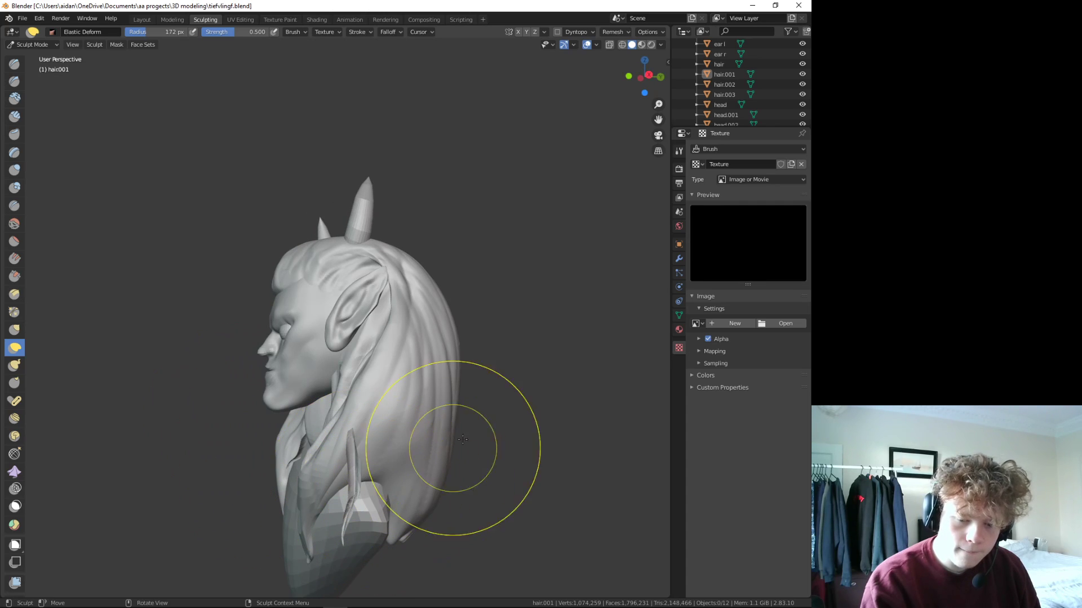
- Start sculpting hair.002, pulling its thin strand near the neck down and back up
left_click(708, 84)
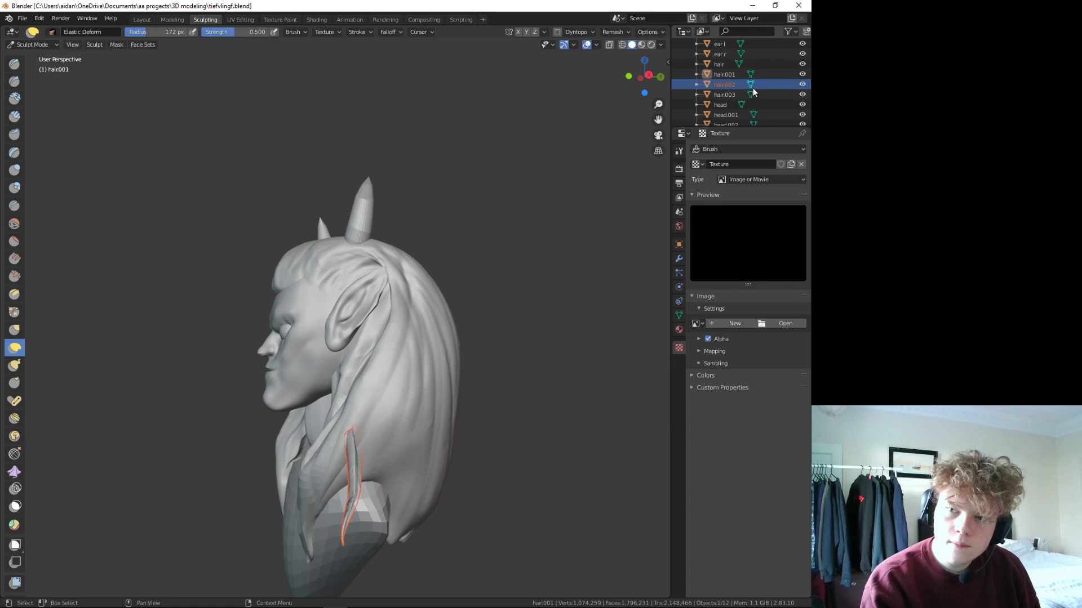
left_click(750, 85)
mouse_move(352, 492)
middle_mouse_down()
mouse_move(464, 491)
mouse_move(389, 428)
middle_mouse_up()
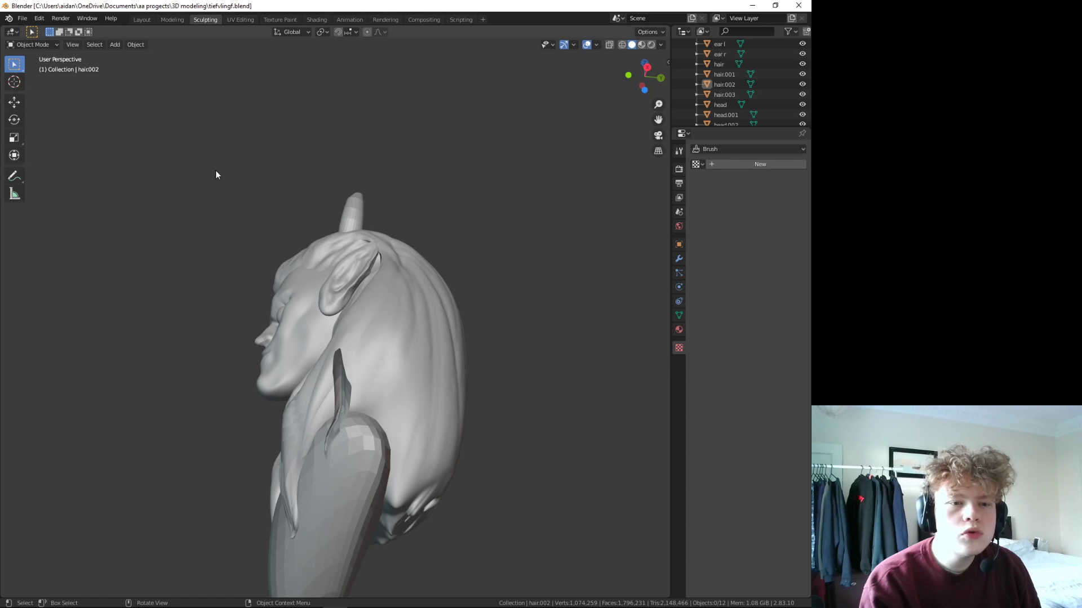
left_click(205, 19)
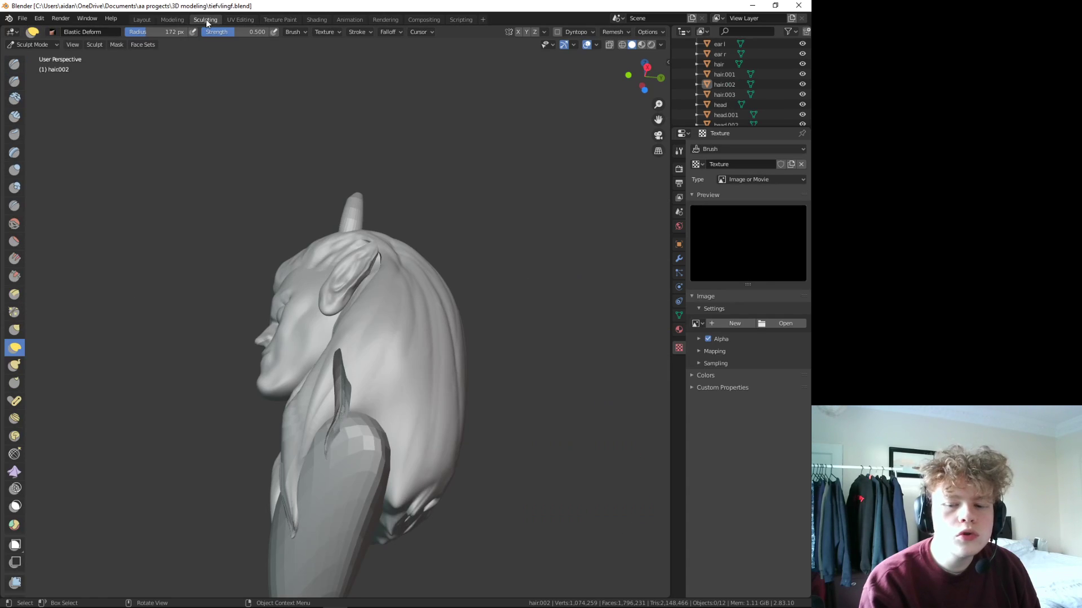
left_click_drag(341, 428, 352, 458)
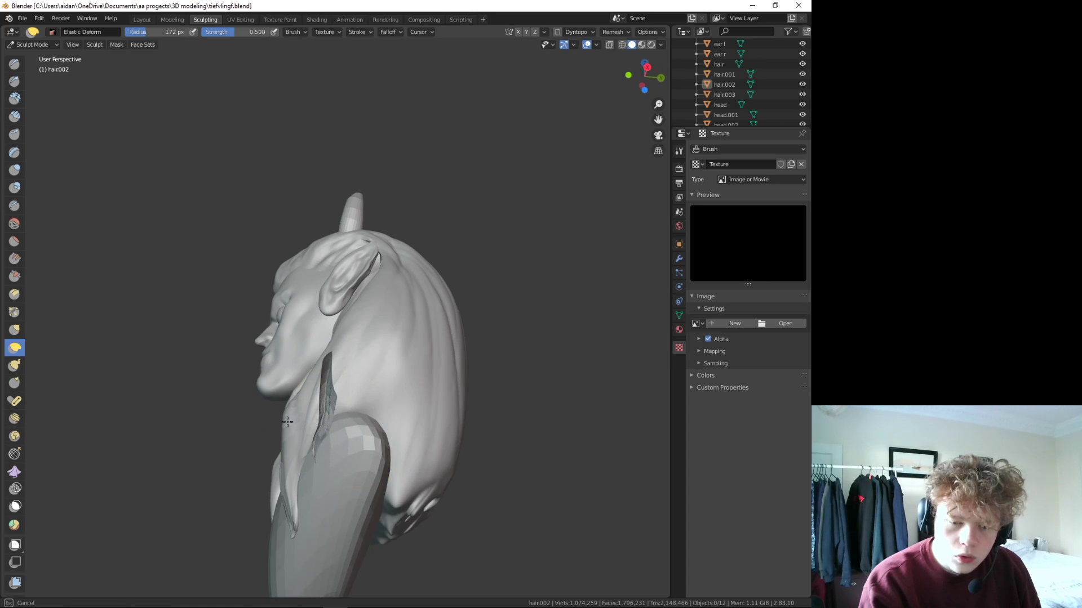
mouse_move(287, 422)
left_mouse_down()
mouse_move(326, 363)
mouse_move(423, 353)
mouse_move(467, 373)
left_mouse_up()
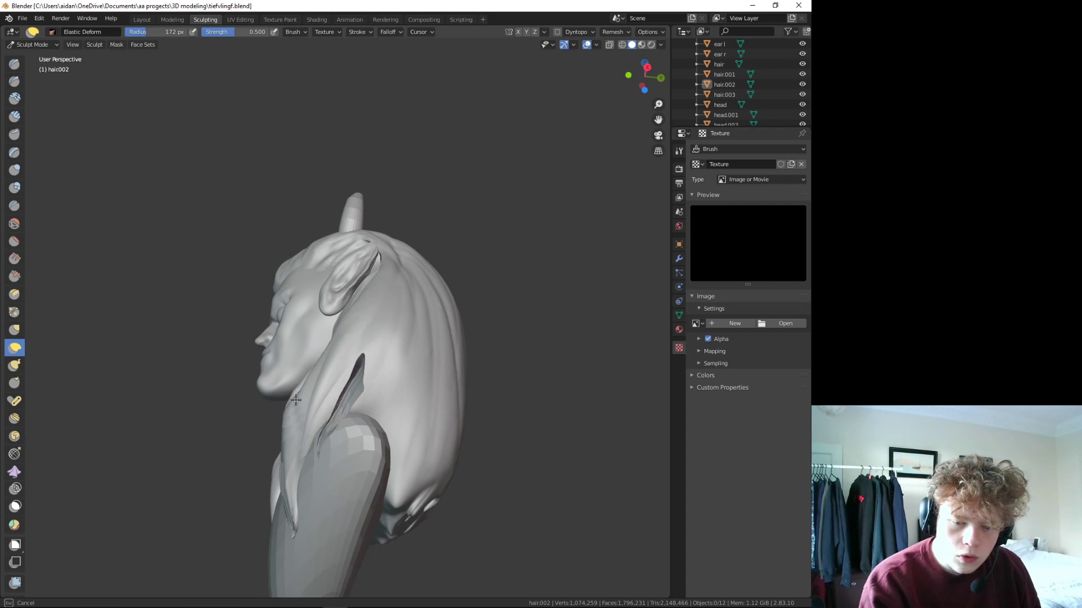
- Bend and stretch the strand's lower tip into a long downward curve
mouse_move(295, 447)
middle_mouse_down()
mouse_move(428, 482)
mouse_move(338, 510)
mouse_move(303, 481)
mouse_move(271, 522)
middle_mouse_up()
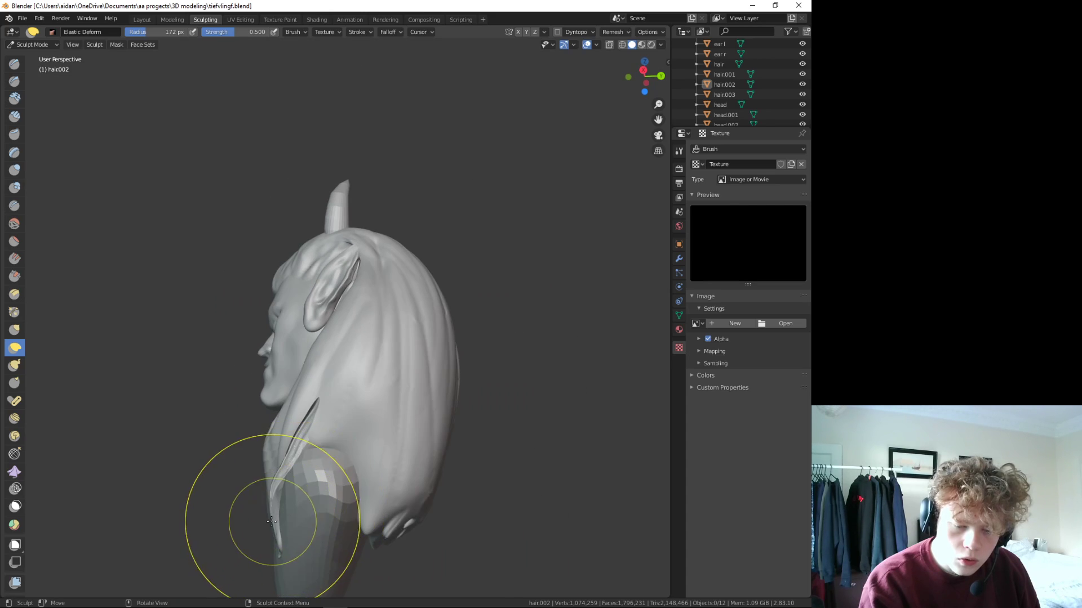
scroll(271, 521, "up", 2)
scroll(275, 507, "down", 2)
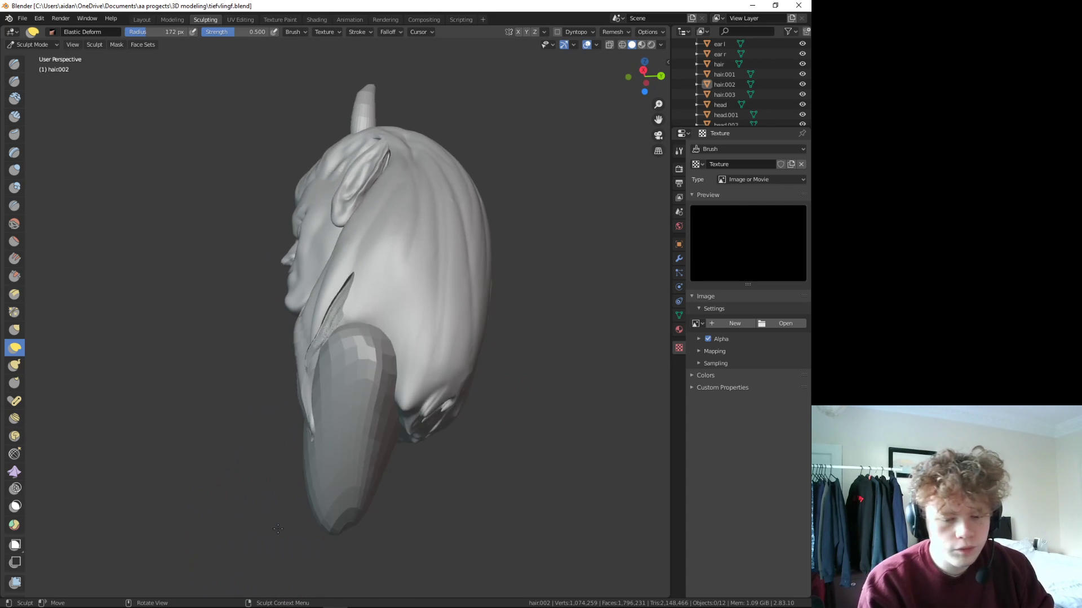
scroll(305, 310, "up", 5)
scroll(316, 316, "up", 2)
middle_click_drag(317, 315, 237, 265, "shift")
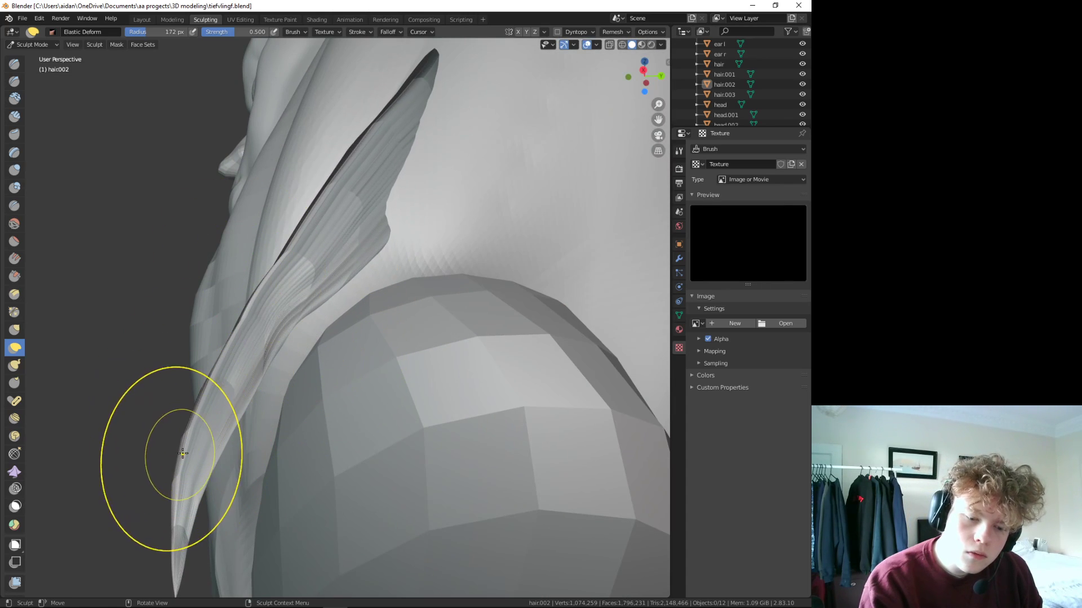
mouse_move(169, 449)
left_mouse_down()
mouse_move(207, 547)
mouse_move(194, 582)
mouse_move(306, 604)
left_mouse_up()
left_click_drag(262, 363, 253, 496)
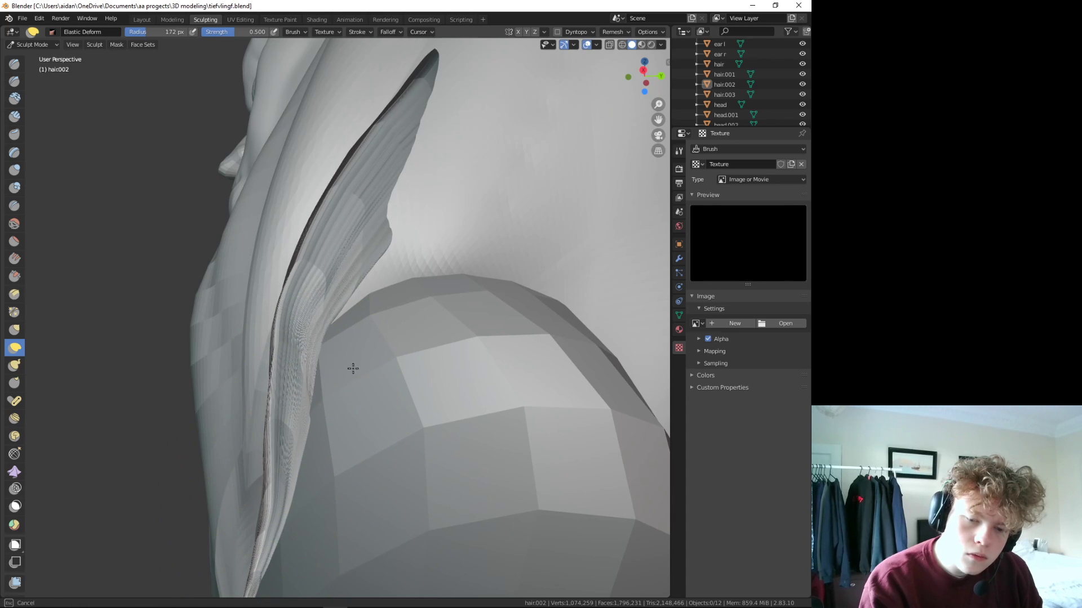
mouse_move(333, 314)
left_mouse_down()
mouse_move(314, 271)
mouse_move(315, 362)
left_mouse_up()
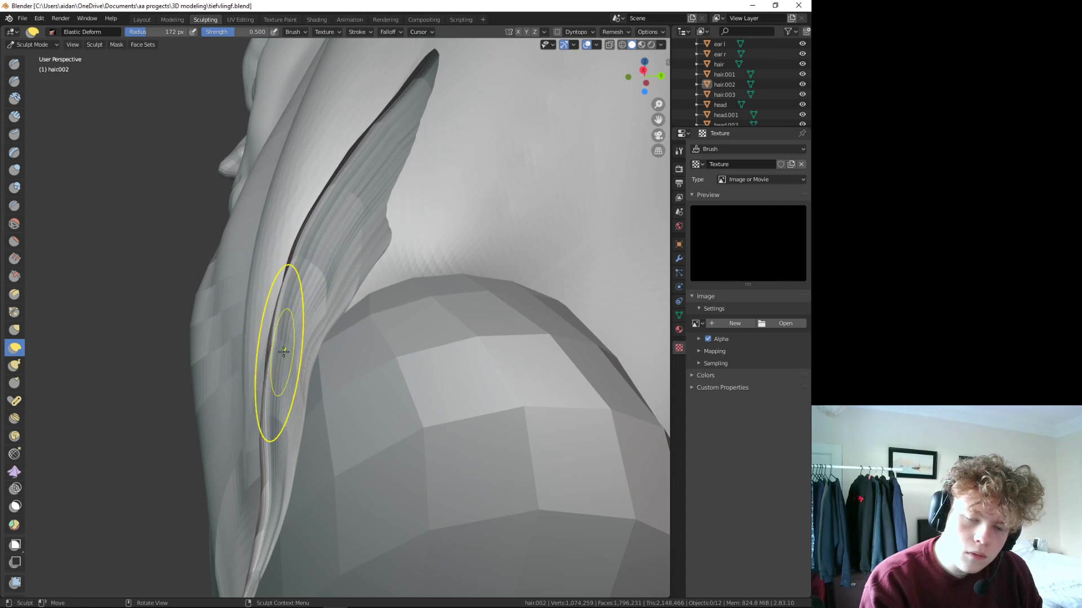
- Smooth the strand's shape and refine its tip, then view the whole bust
middle_click_drag(283, 352, 377, 362)
left_click_drag(374, 342, 358, 205)
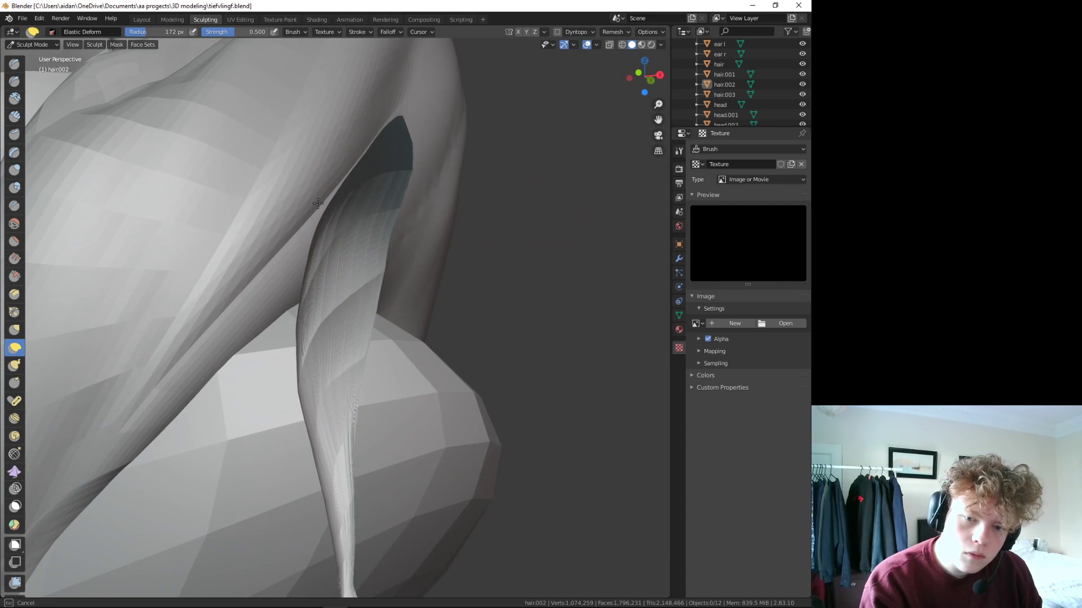
mouse_move(394, 211)
middle_mouse_down()
mouse_move(338, 265)
mouse_move(338, 459)
middle_mouse_up()
left_click_drag(338, 459, 343, 451)
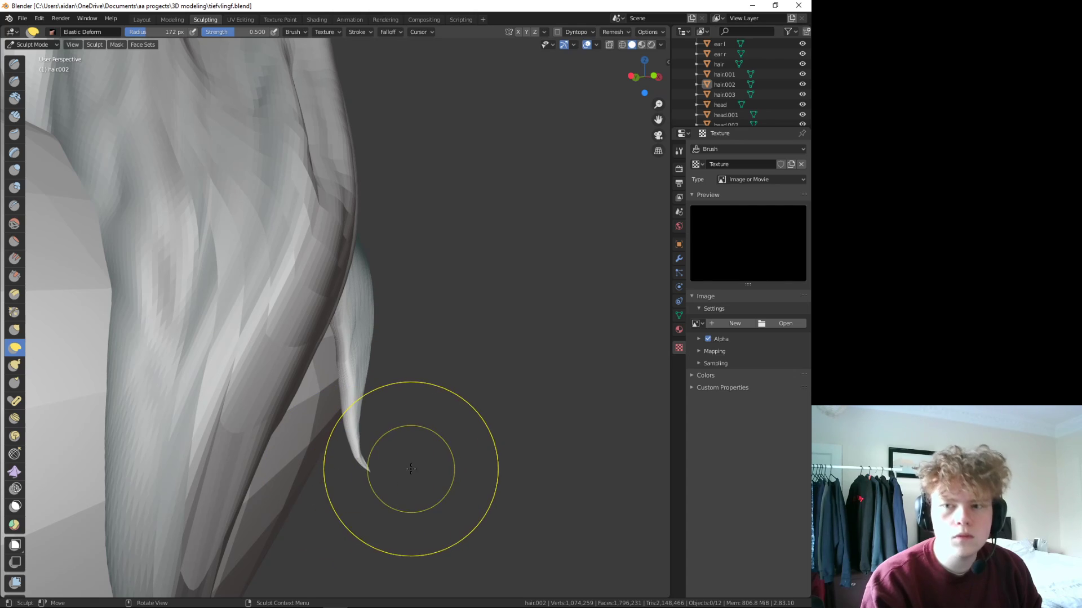
scroll(410, 466, "down", 5)
mouse_move(427, 458)
middle_mouse_down()
mouse_move(380, 462)
mouse_move(180, 379)
mouse_move(91, 394)
mouse_move(144, 462)
mouse_move(338, 306)
mouse_move(355, 267)
mouse_move(351, 237)
mouse_move(400, 268)
mouse_move(516, 201)
mouse_move(286, 309)
mouse_move(353, 268)
mouse_move(336, 268)
mouse_move(351, 233)
mouse_move(250, 276)
middle_mouse_up()
scroll(356, 266, "down", 3)
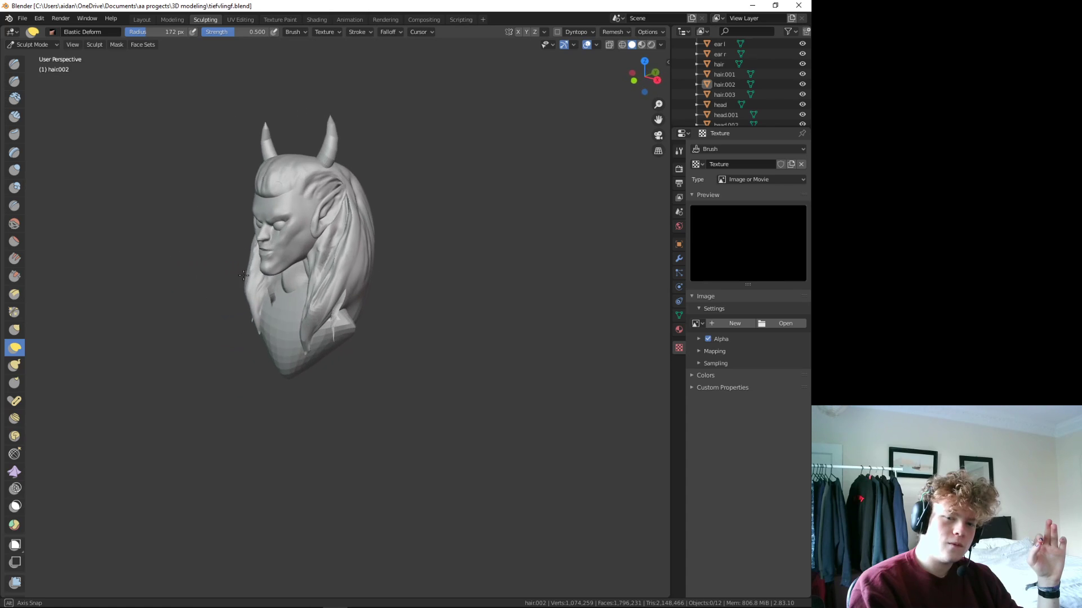
- Orbit to a left three-quarter view of the bust, then put hair.002 into Edit Mode in the Modeling workspace
middle_click_drag(250, 276, 261, 268)
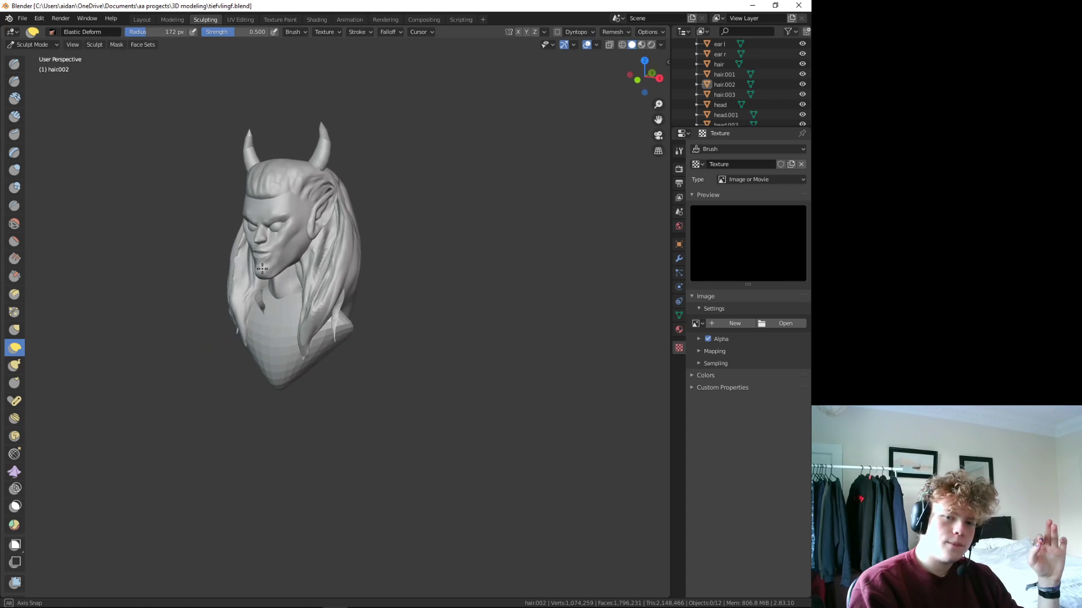
mouse_move(286, 341)
middle_mouse_down()
mouse_move(317, 288)
mouse_move(367, 324)
middle_mouse_up()
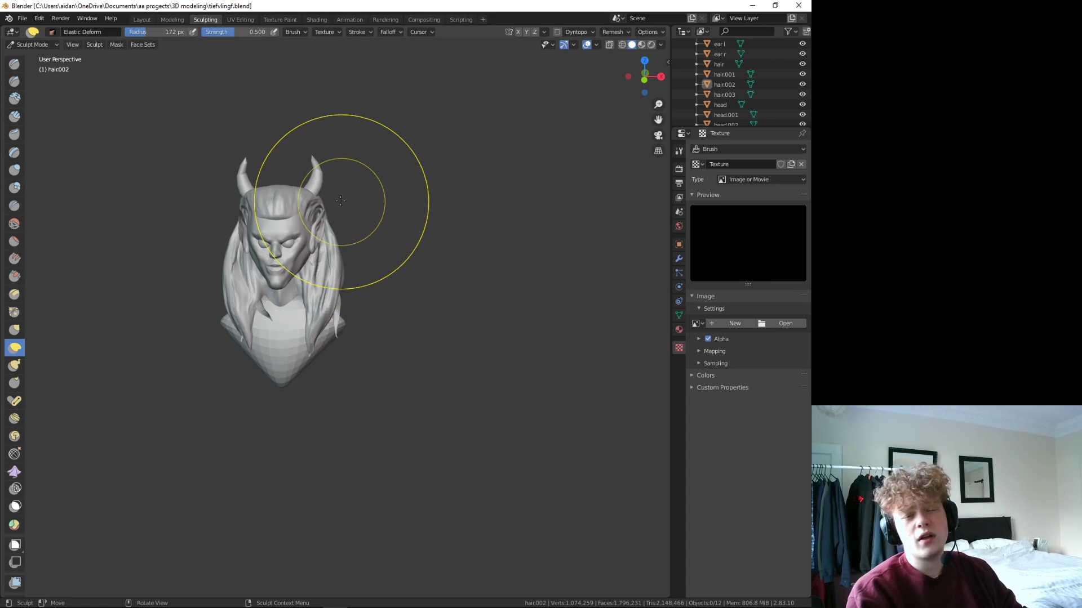
left_click(174, 20)
scroll(352, 285, "down", 2)
- Orbit to a frontal view of the head and make horn r the active Edit Mode mesh
middle_click_drag(352, 285, 426, 416)
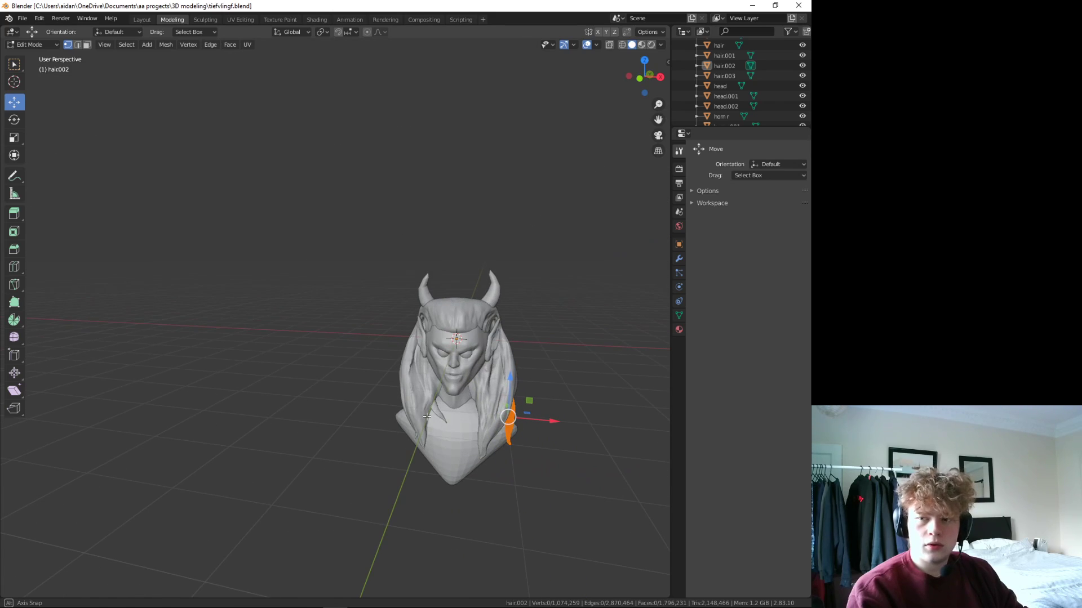
scroll(767, 101, "down", 2)
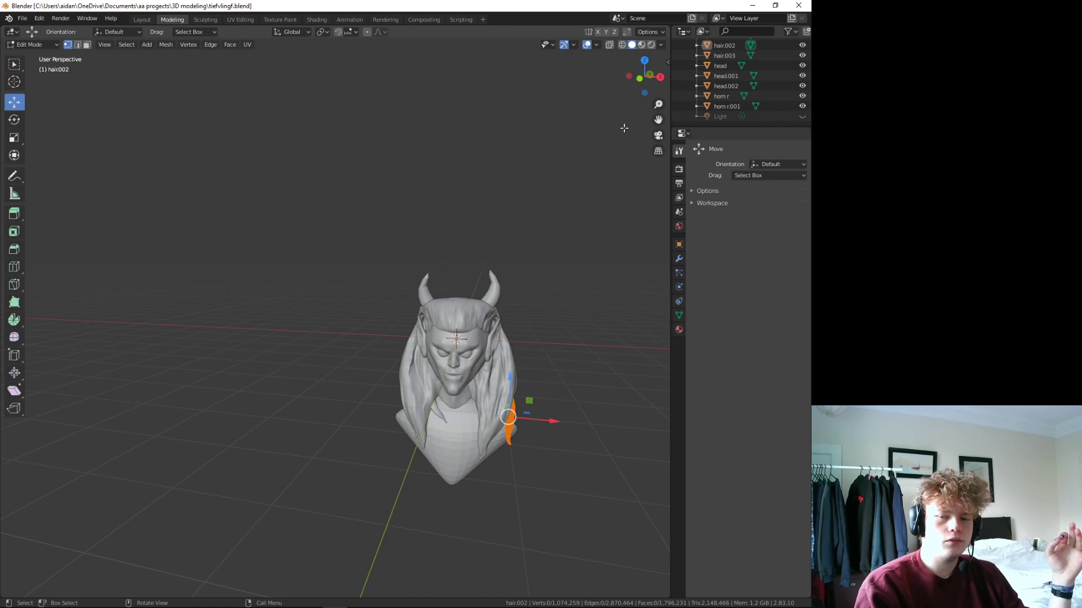
scroll(558, 361, "up", 2)
middle_click_drag(558, 362, 531, 410)
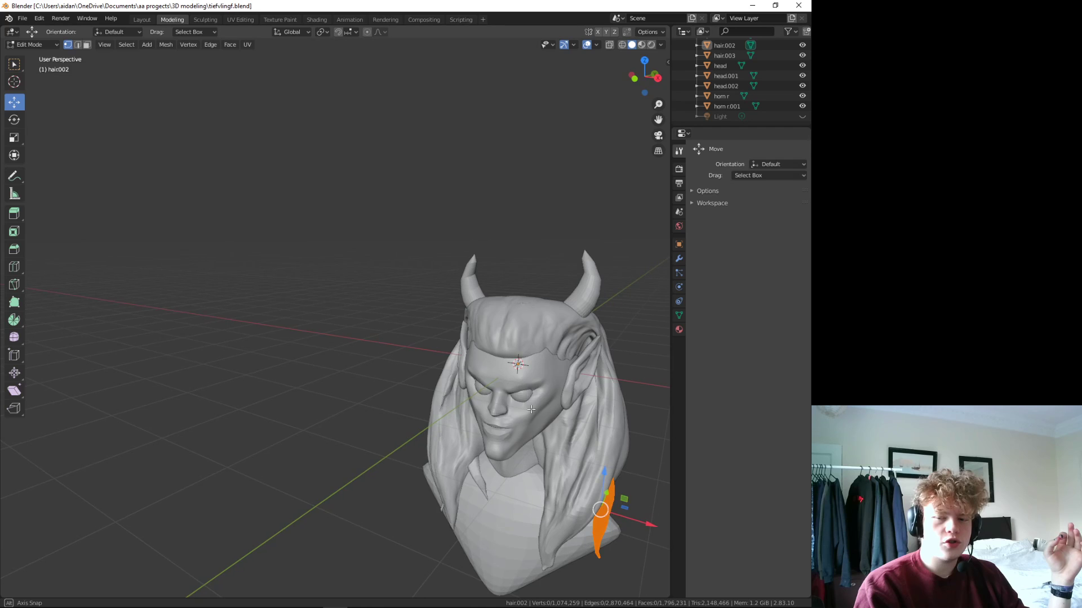
left_click_drag(654, 116, 545, 280)
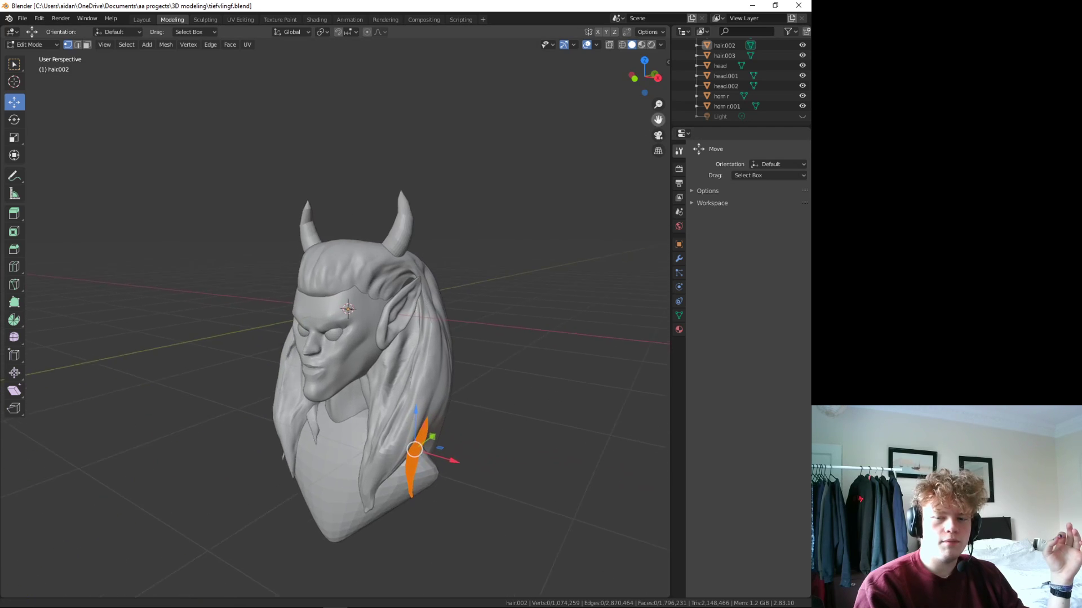
mouse_move(545, 280)
middle_mouse_down()
mouse_move(597, 347)
mouse_move(567, 345)
mouse_move(532, 299)
mouse_move(572, 342)
middle_mouse_up()
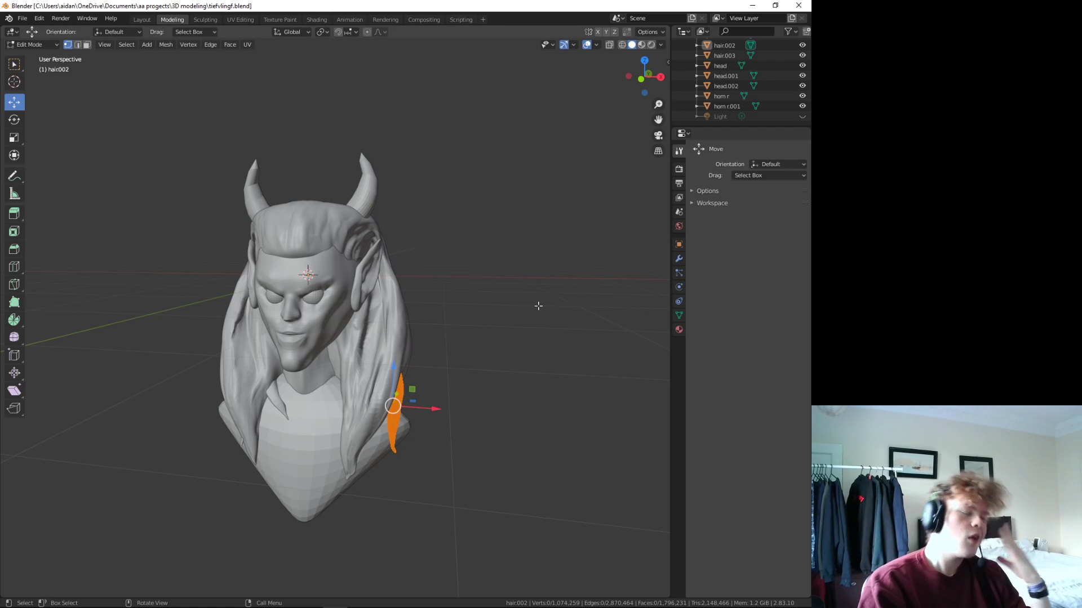
middle_click_drag(465, 234, 473, 265)
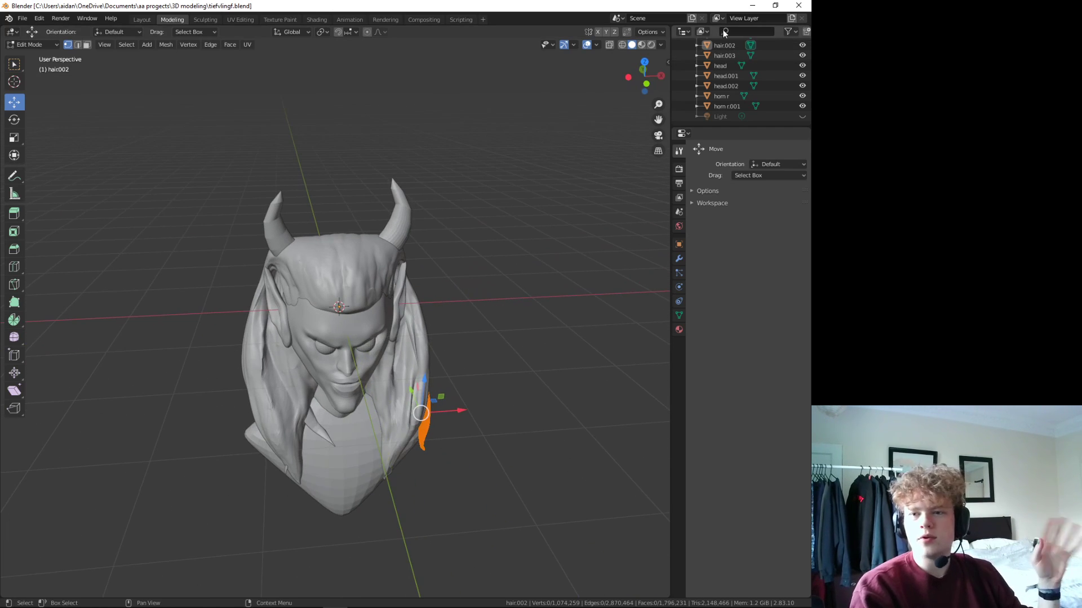
left_click(744, 95)
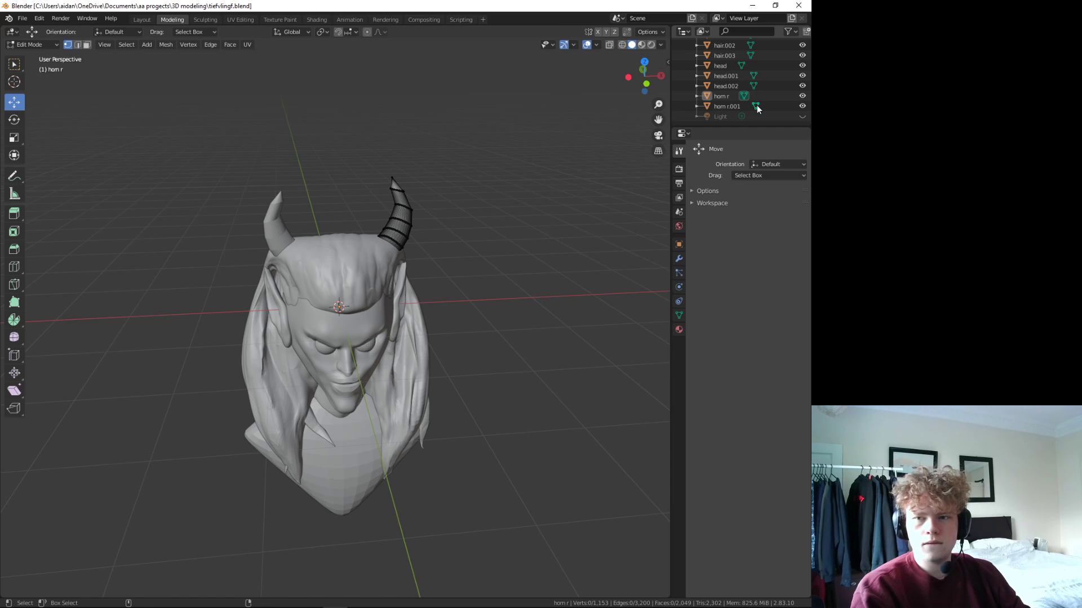
- Switch briefly to Sculpting and orbit around the horned head to inspect it
left_click(205, 19)
mouse_move(266, 78)
middle_mouse_down()
mouse_move(336, 202)
mouse_move(385, 127)
middle_mouse_up()
scroll(385, 127, "up", 5)
key("KP_Divide")
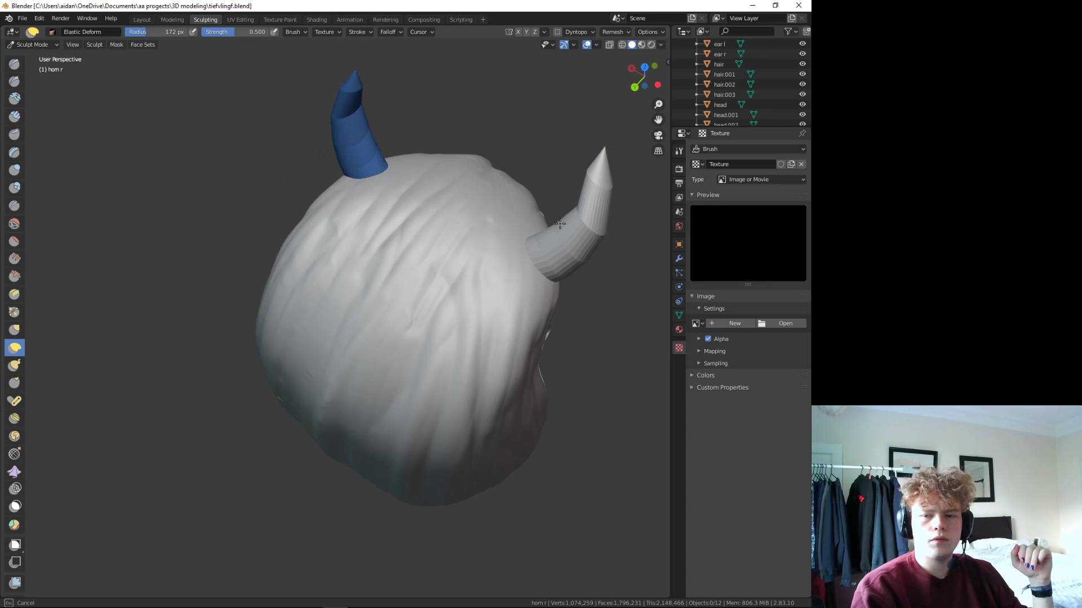
mouse_move(551, 174)
middle_mouse_down()
mouse_move(385, 133)
mouse_move(302, 48)
middle_mouse_up()
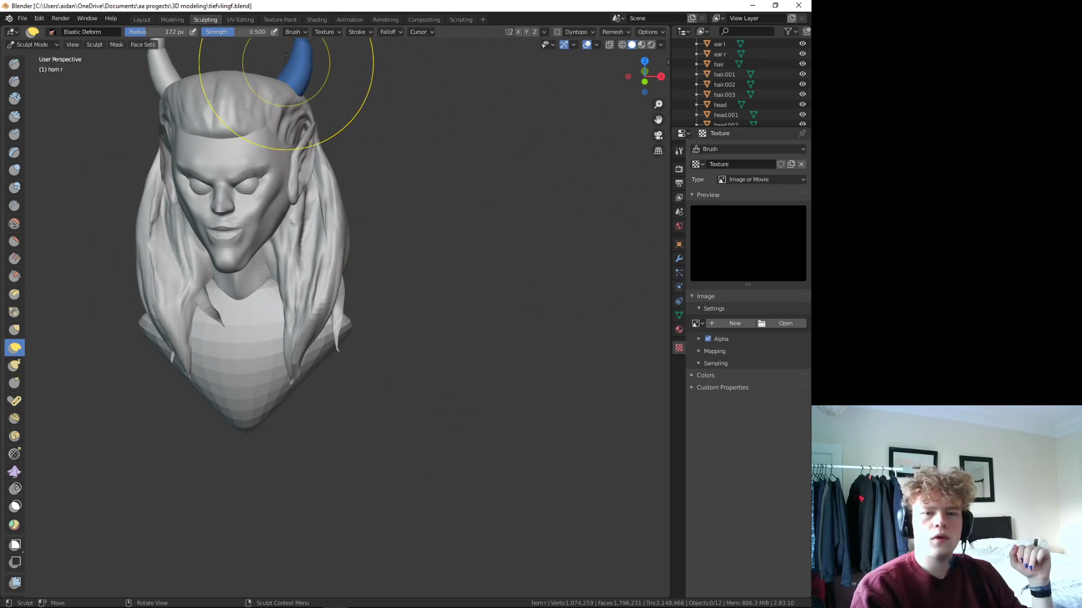
scroll(314, 84, "down", 4)
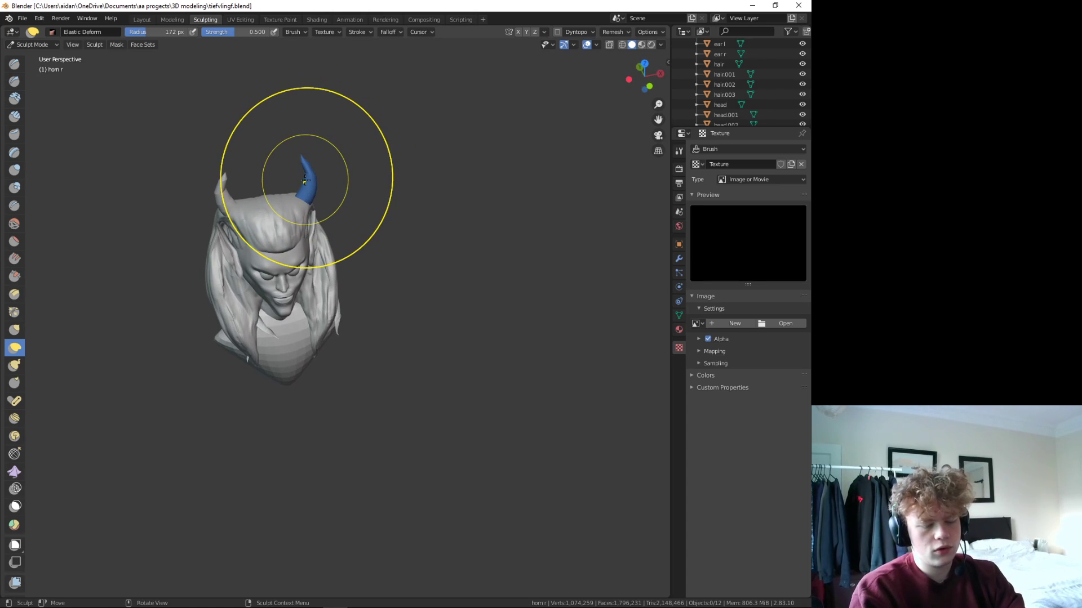
middle_click_drag(305, 180, 282, 75)
- Subdivide the whole horn r mesh with 10 cuts, deselect it, and return to sculpting
left_click(159, 22)
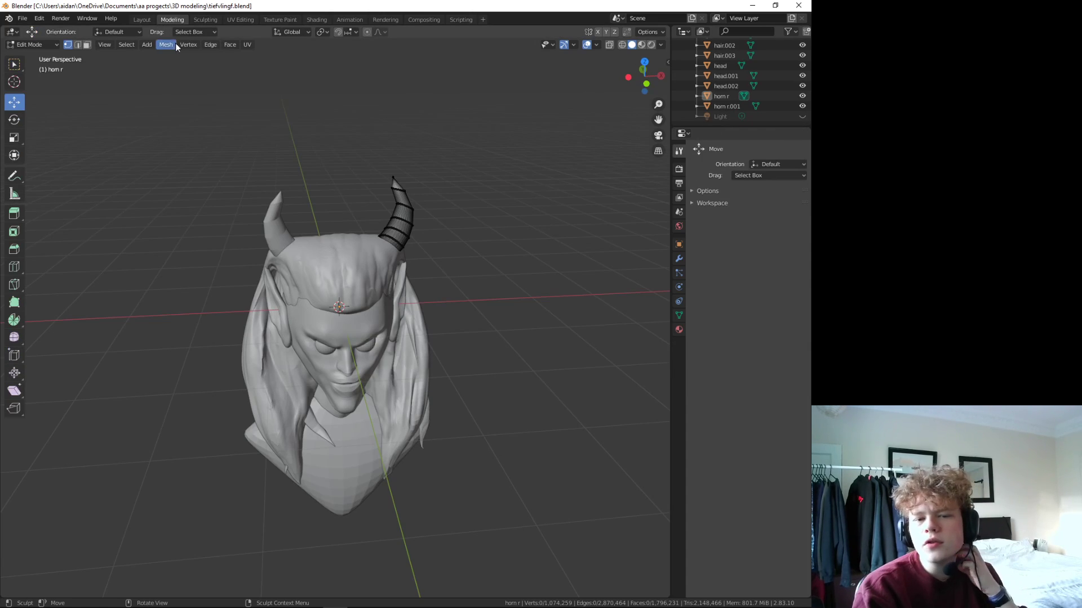
key("a")
right_click(363, 181)
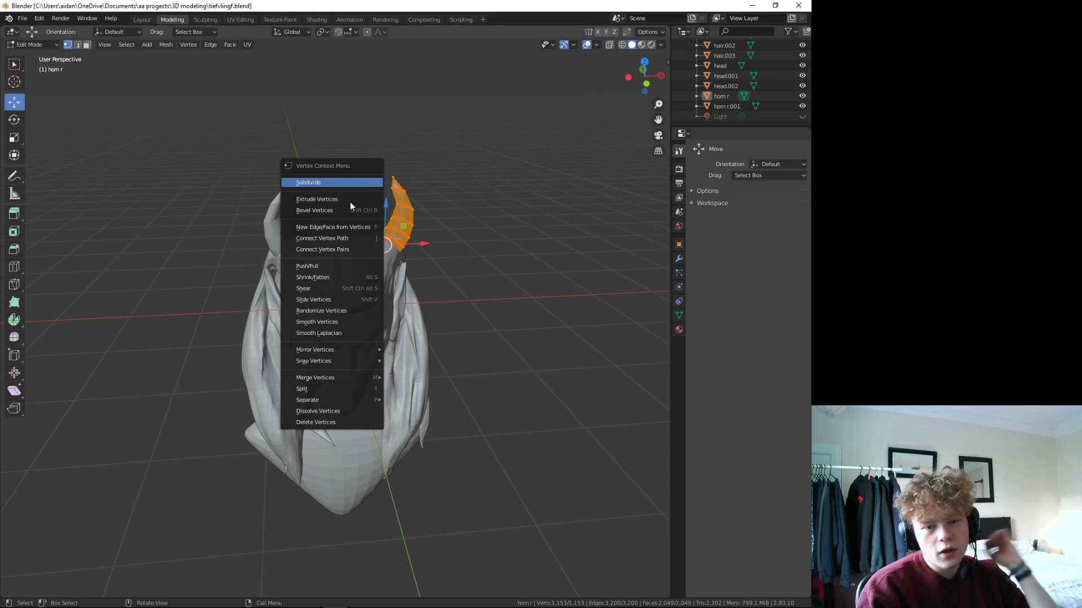
left_click(299, 182)
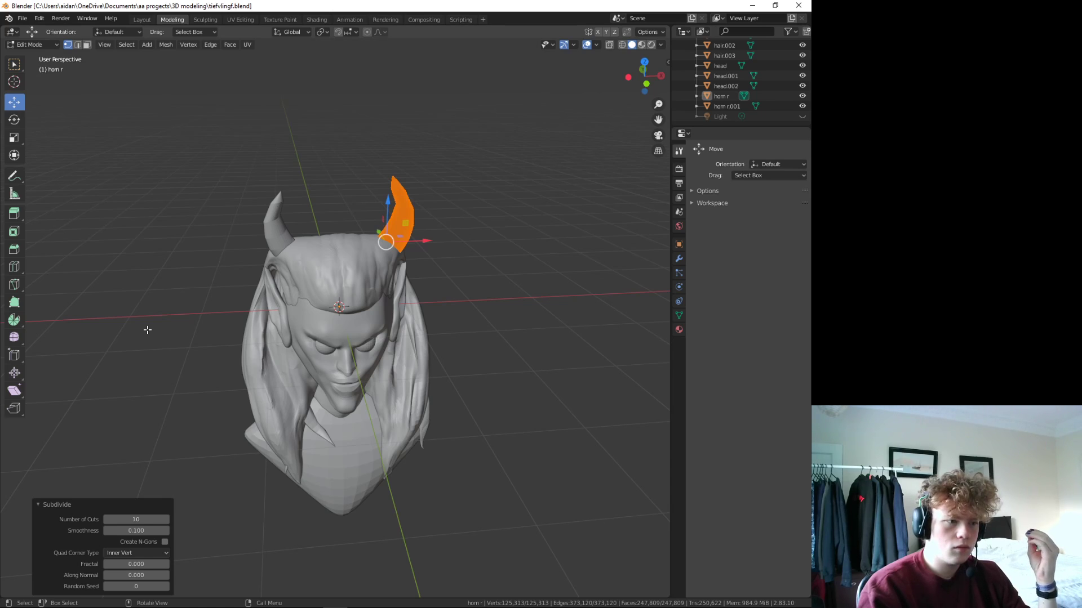
left_click(158, 357)
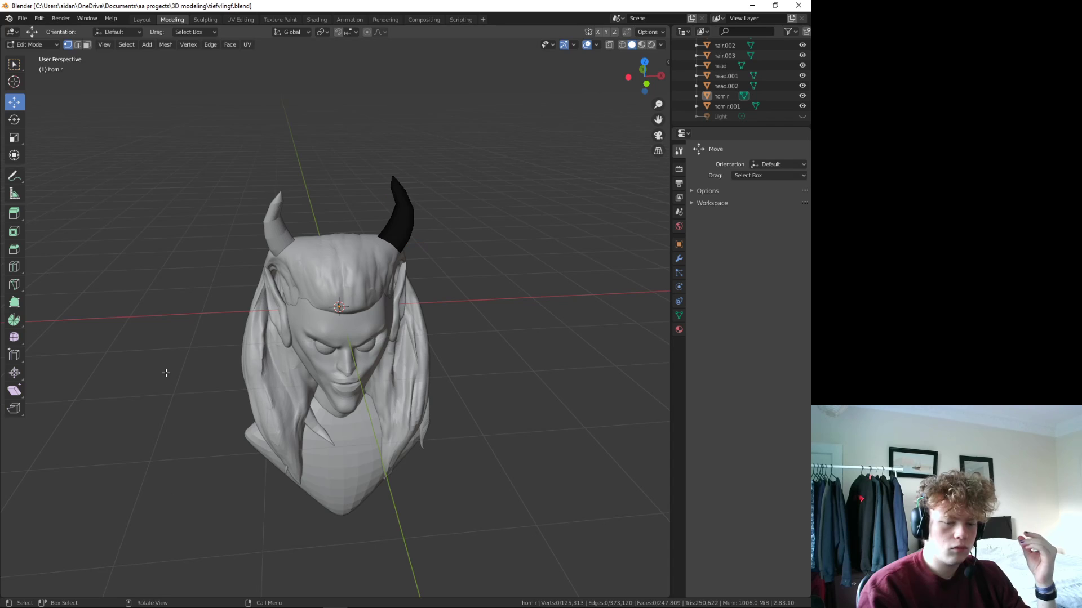
left_click(206, 20)
- Squash the right horn into a cone shape with Elastic Deform strokes
scroll(367, 237, "up", 4)
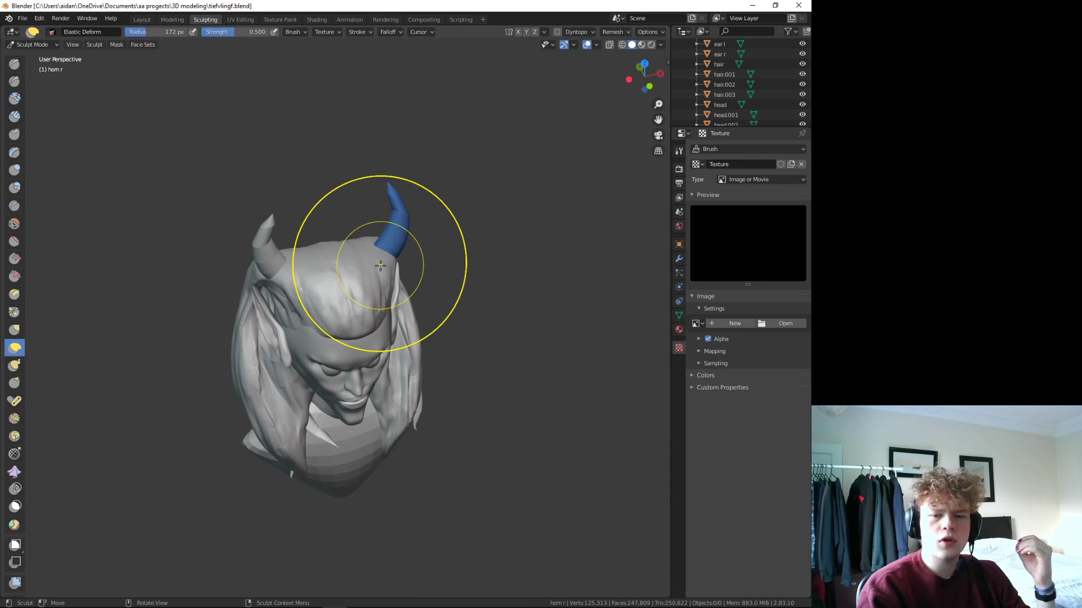
scroll(447, 217, "up", 3)
mouse_move(447, 217)
middle_mouse_down()
mouse_move(366, 251)
mouse_move(64, 210)
mouse_move(495, 291)
middle_mouse_up()
left_click_drag(458, 289, 445, 282)
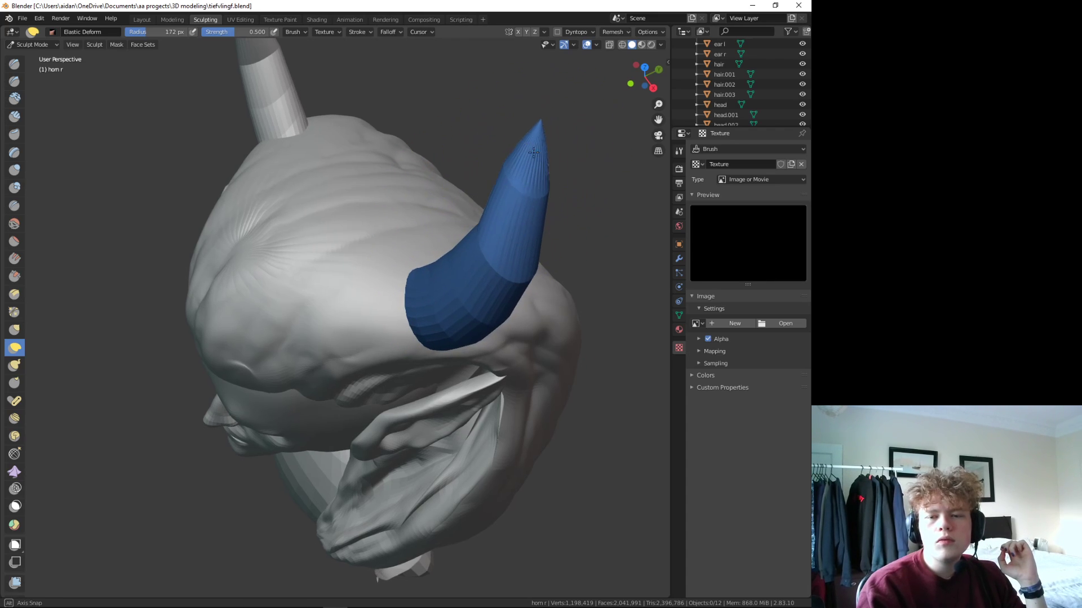
mouse_move(494, 208)
middle_mouse_down()
mouse_move(593, 171)
mouse_move(572, 150)
middle_mouse_up()
mouse_move(572, 150)
left_mouse_down()
mouse_move(511, 245)
mouse_move(469, 208)
left_mouse_up()
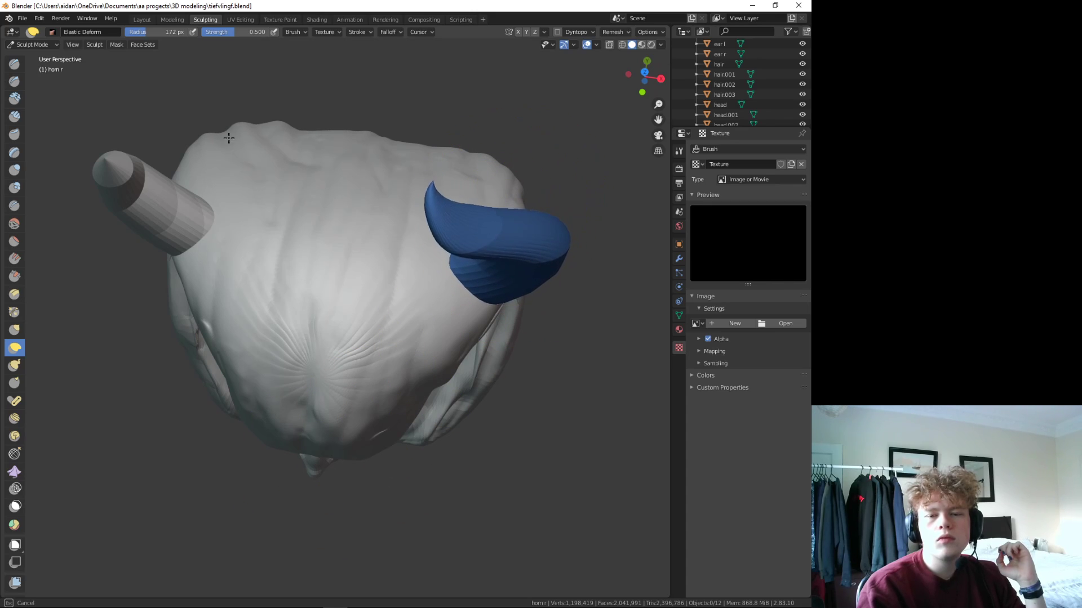
- Bend the right horn's tip into a sweeping curve, orbiting to check it from the side
middle_click_drag(259, 110, 345, 133)
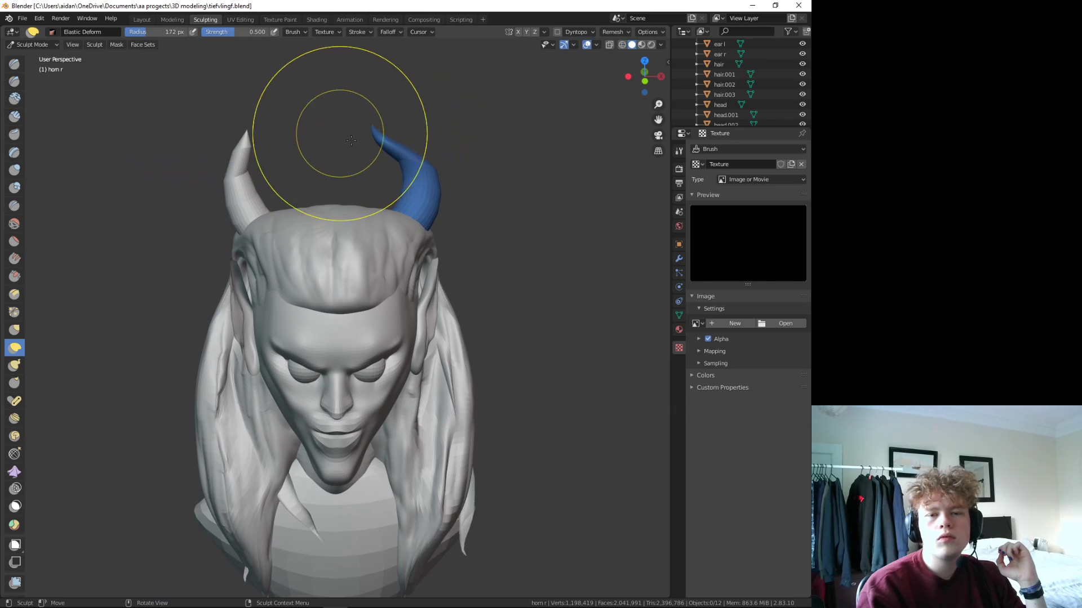
mouse_move(392, 149)
left_mouse_down()
mouse_move(425, 189)
mouse_move(409, 214)
mouse_move(442, 181)
mouse_move(431, 165)
left_mouse_up()
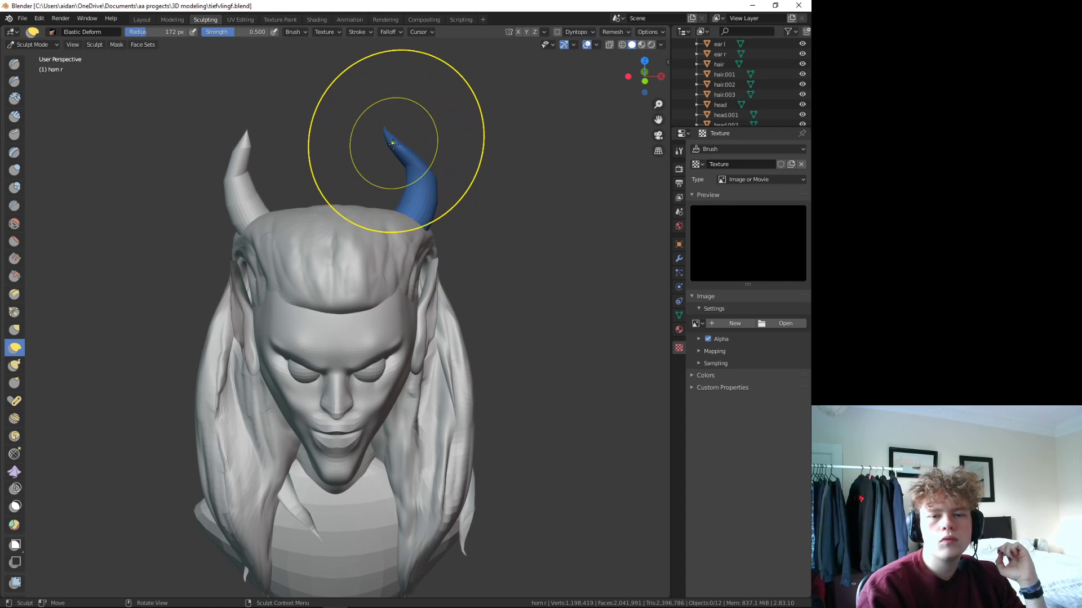
scroll(428, 206, "up", 3)
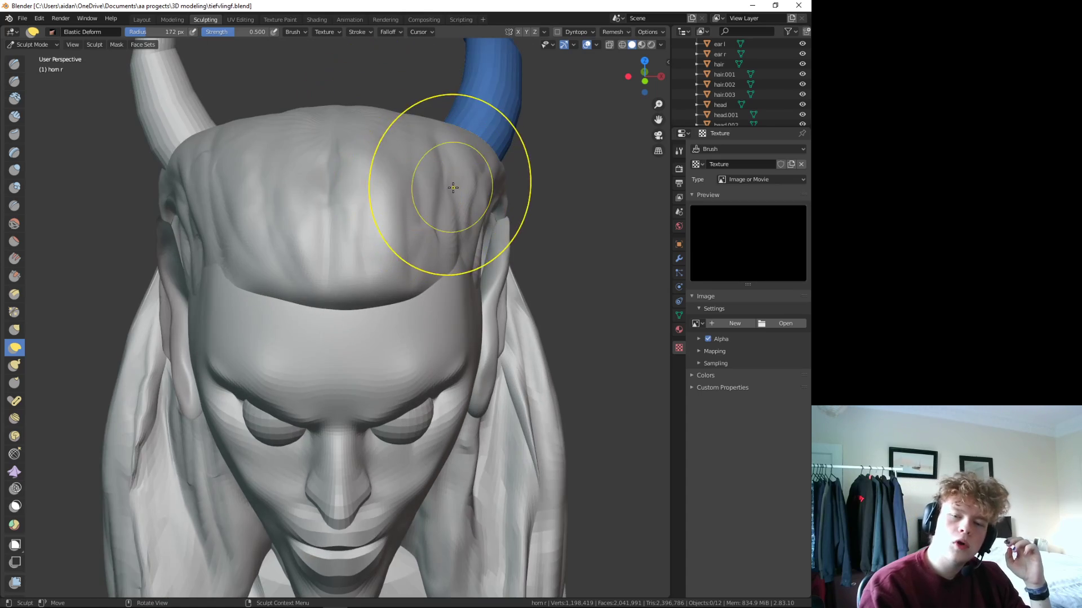
mouse_move(447, 181)
middle_mouse_down()
mouse_move(361, 213)
mouse_move(547, 222)
mouse_move(482, 212)
middle_mouse_up()
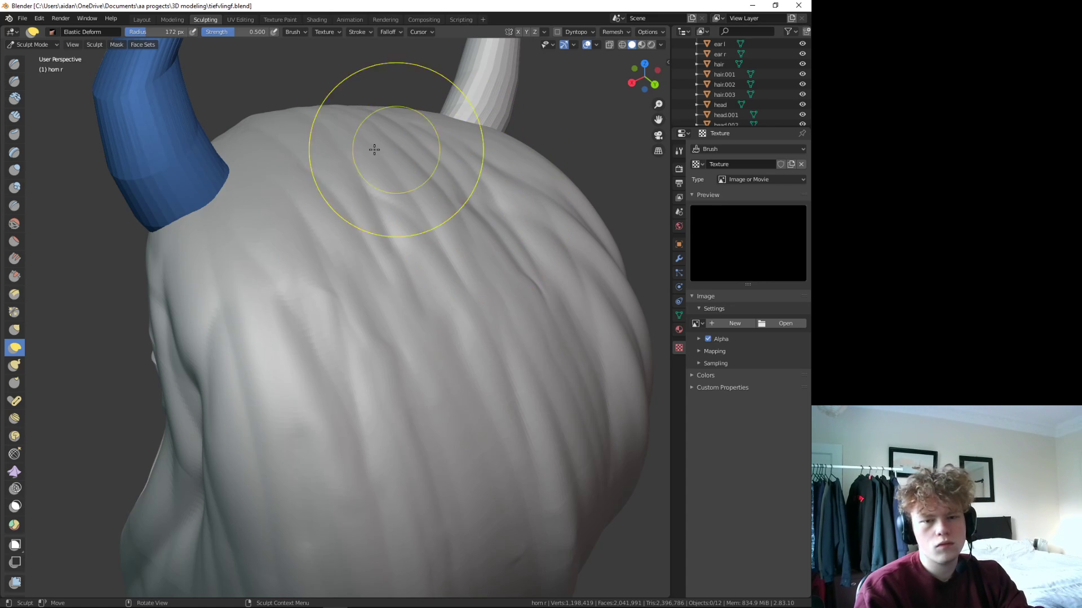
scroll(150, 120, "down", 3)
mouse_move(149, 120)
middle_mouse_down()
mouse_move(309, 174)
mouse_move(378, 241)
mouse_move(274, 215)
middle_mouse_up()
scroll(350, 205, "up", 4)
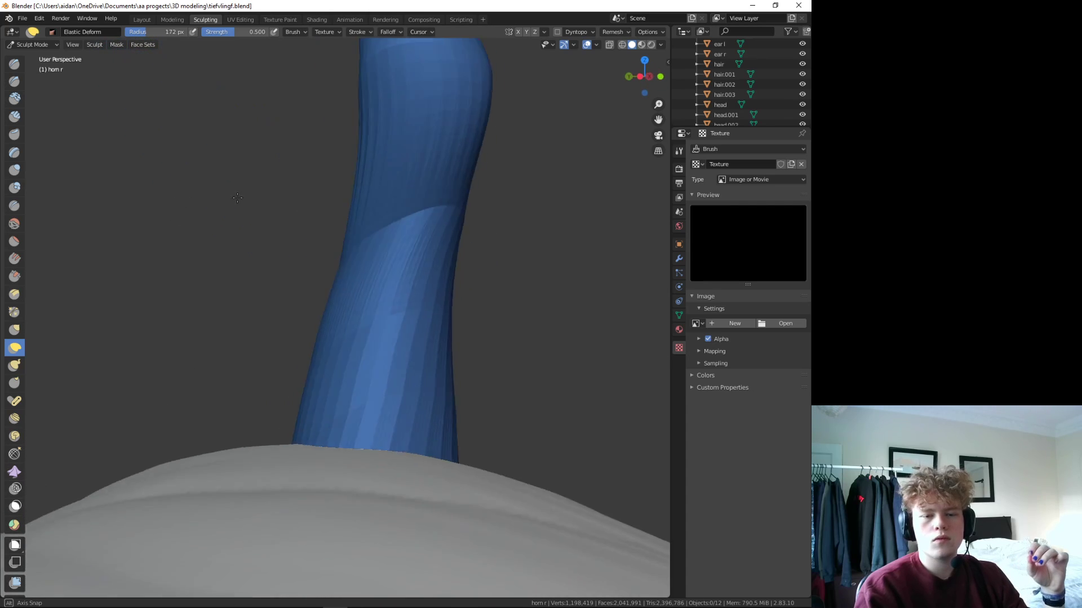
- Sculpt detail strokes along the horn's base and middle with the brush radius reduced to 117 px
left_click(14, 63)
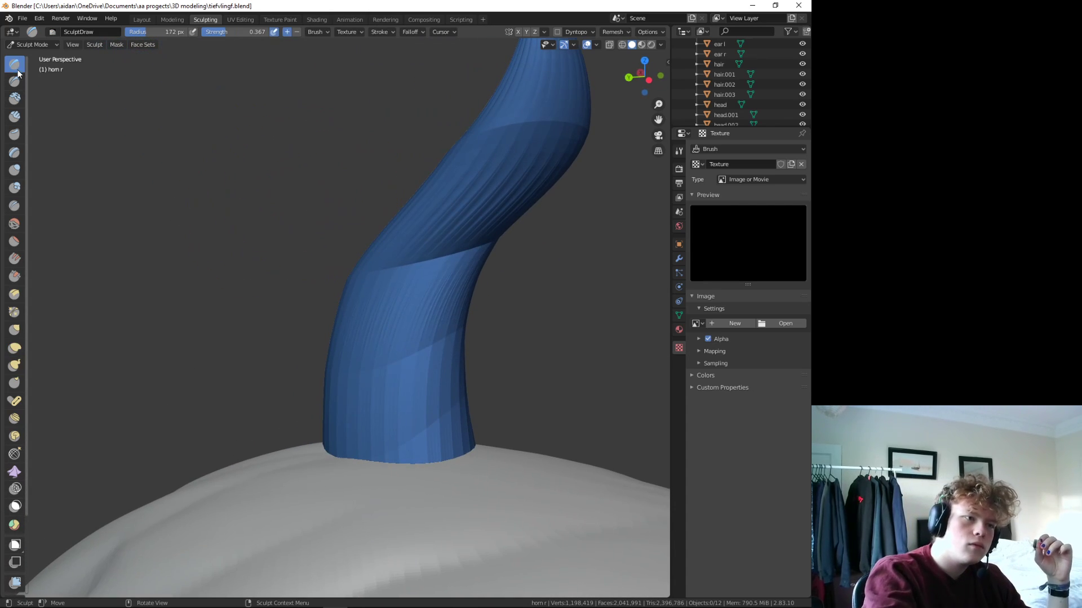
left_click_drag(375, 403, 377, 405)
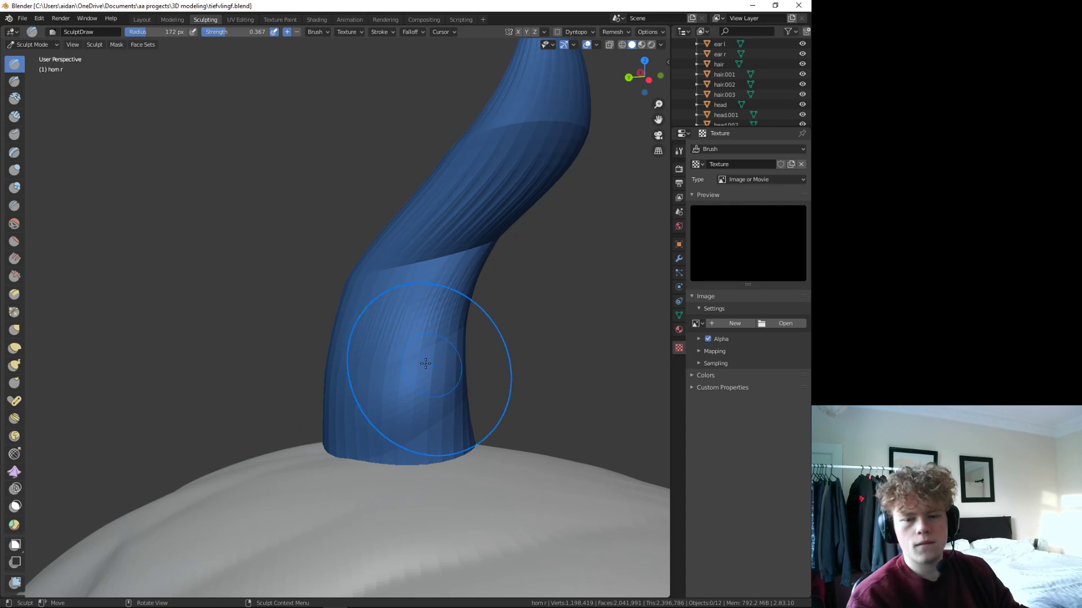
left_click_drag(423, 357, 428, 324)
left_click_drag(169, 32, 134, 38)
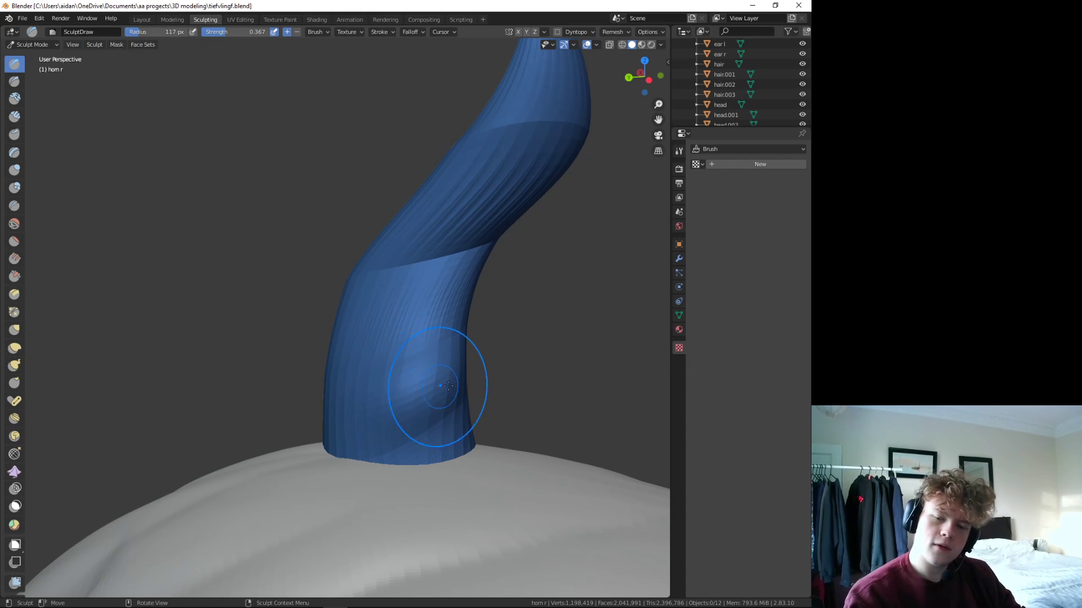
mouse_move(434, 387)
left_mouse_down()
mouse_move(423, 314)
mouse_move(430, 321)
left_mouse_up()
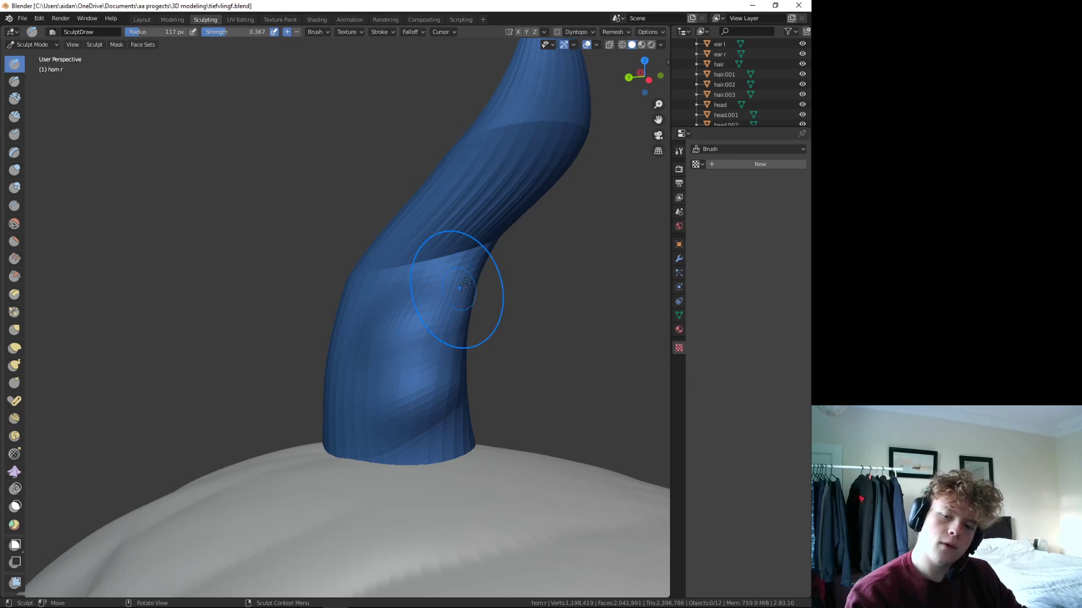
left_click_drag(447, 233, 473, 203)
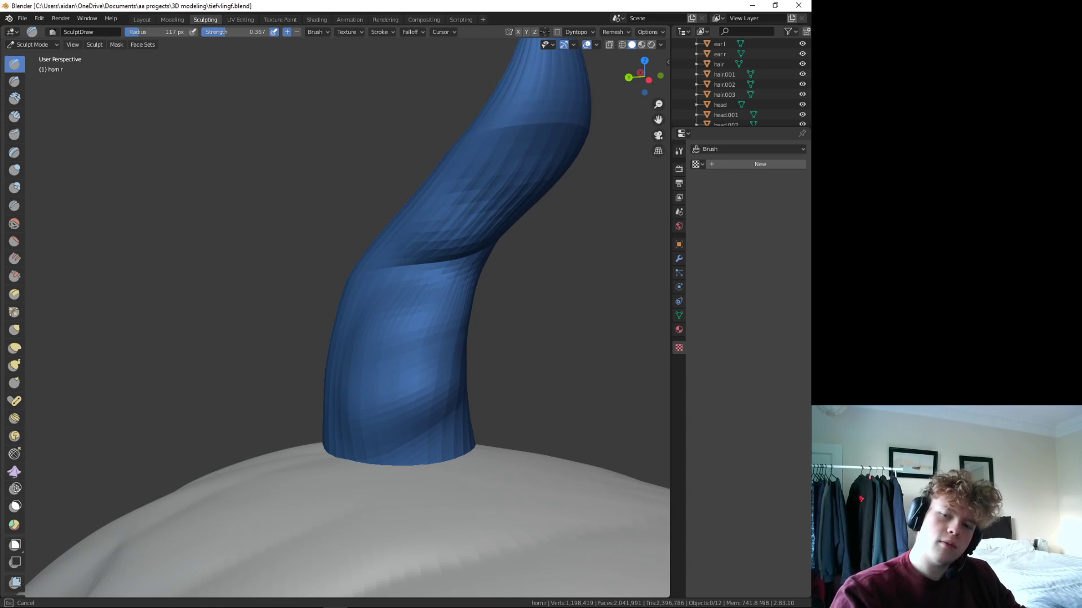
scroll(484, 290, "down", 5)
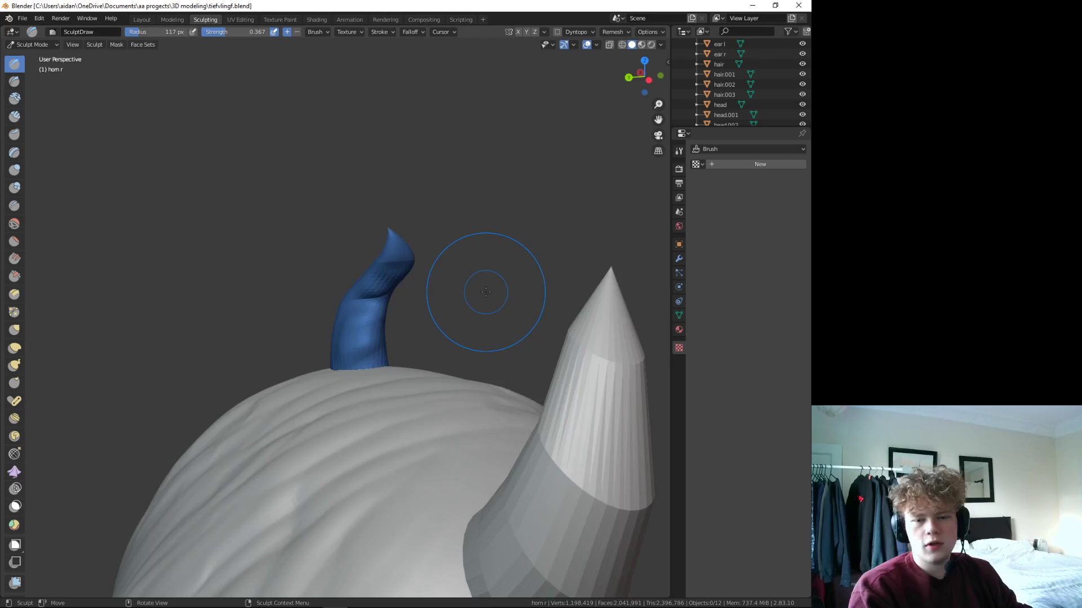
mouse_move(484, 291)
middle_mouse_down()
mouse_move(415, 280)
mouse_move(428, 253)
middle_mouse_up()
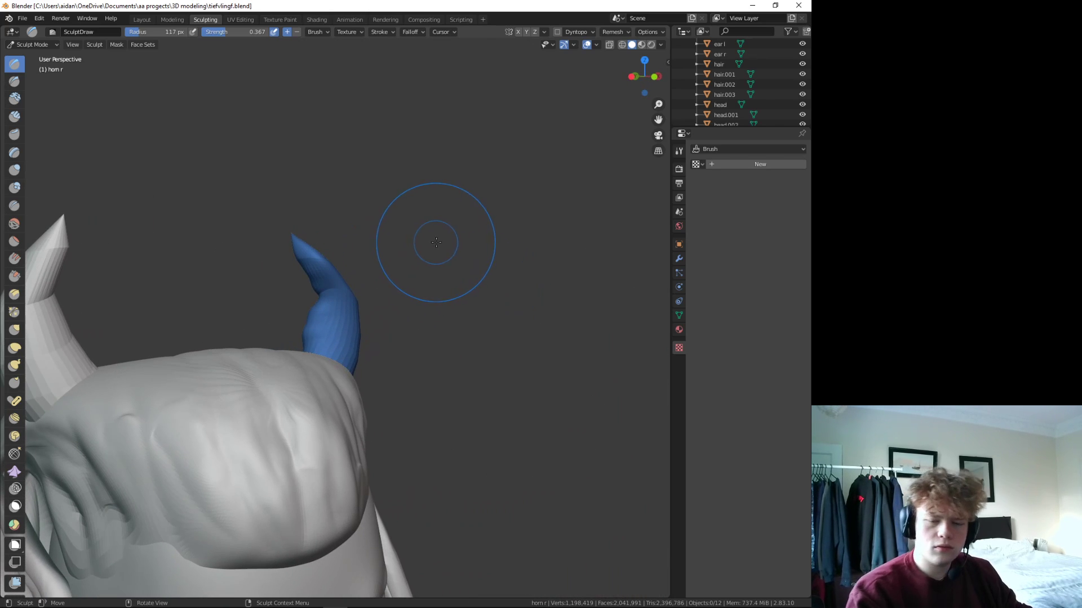
mouse_move(325, 295)
left_mouse_down()
mouse_move(320, 278)
mouse_move(313, 331)
mouse_move(315, 308)
left_mouse_up()
- Smooth the blue horn's surface with the Smooth brush
key("shift+s")
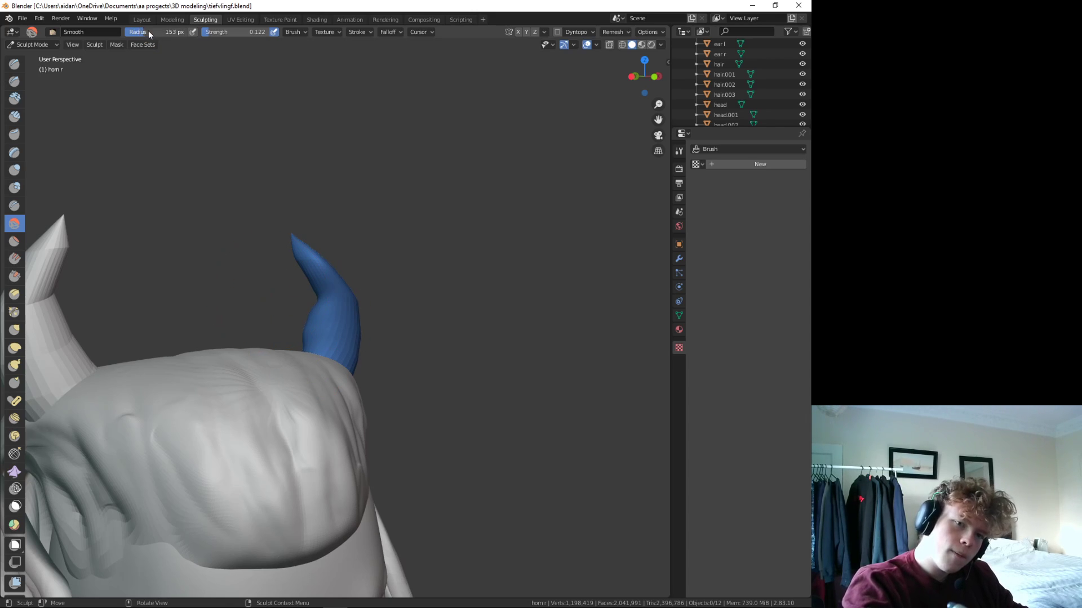
mouse_move(318, 304)
left_mouse_down()
mouse_move(307, 341)
mouse_move(285, 326)
left_mouse_up()
scroll(241, 309, "up", 3)
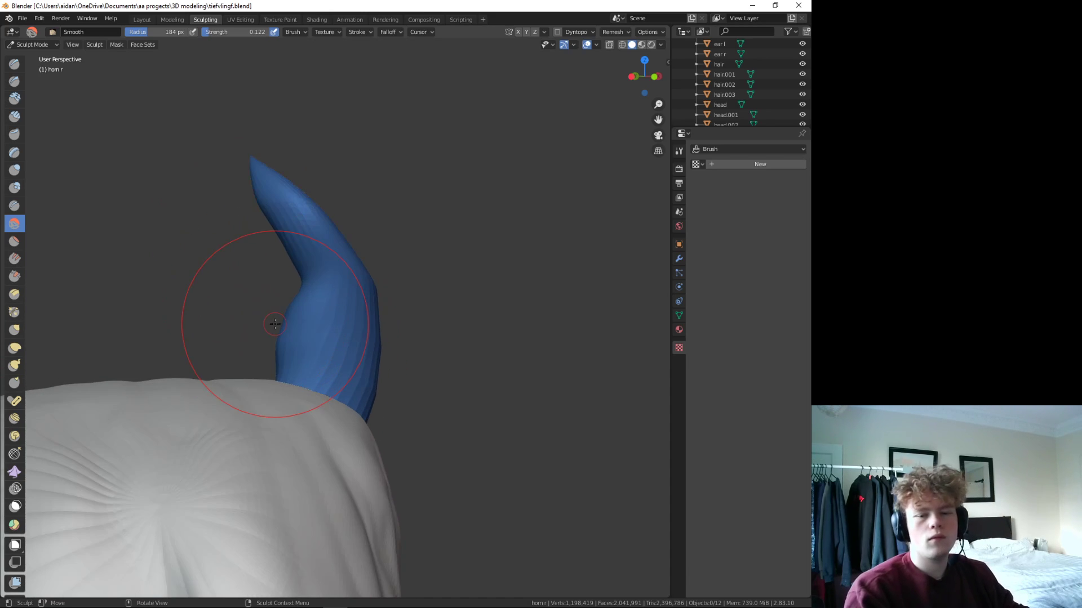
middle_click_drag(241, 309, 316, 350)
mouse_move(317, 349)
left_mouse_down()
mouse_move(302, 366)
mouse_move(324, 338)
left_mouse_up()
- Bulge out the horn's inner curve, then orbit around to check its overall shape
left_click(14, 64)
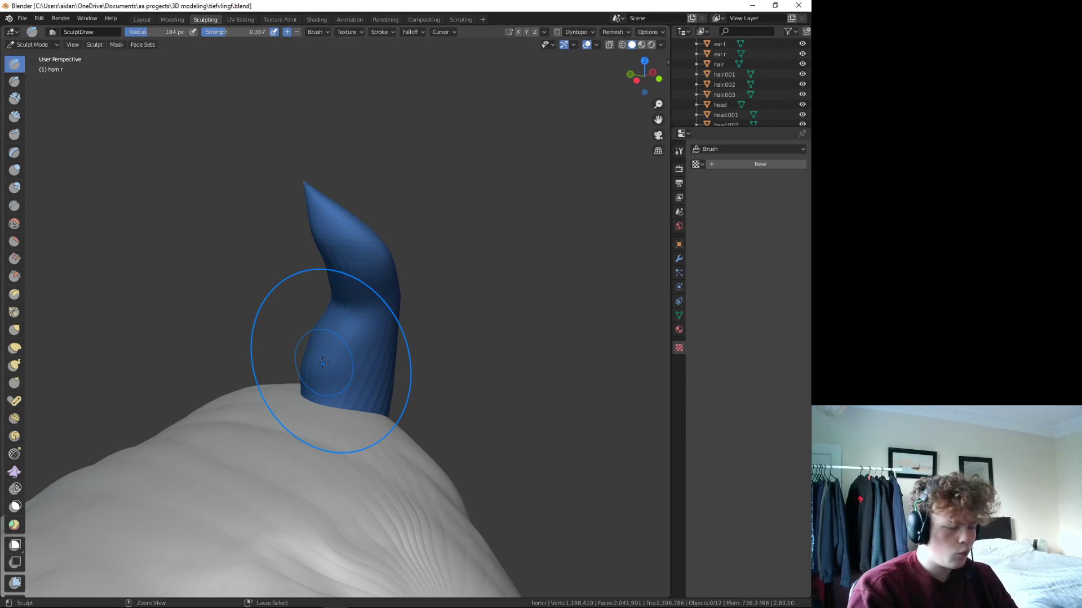
left_click_drag(329, 336, 338, 252)
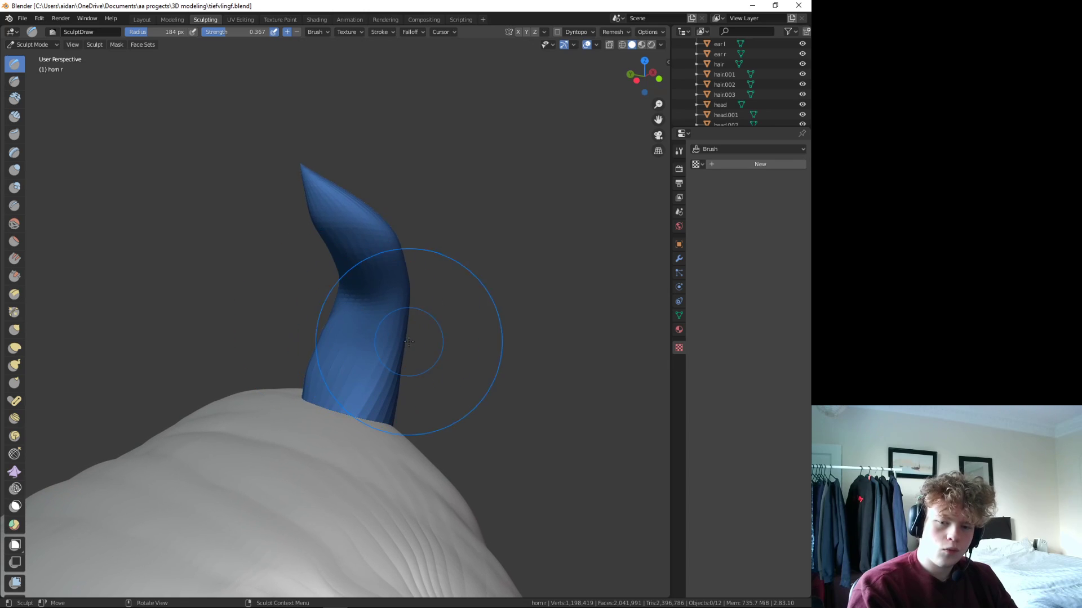
mouse_move(363, 332)
middle_mouse_down()
mouse_move(350, 334)
mouse_move(380, 323)
middle_mouse_up()
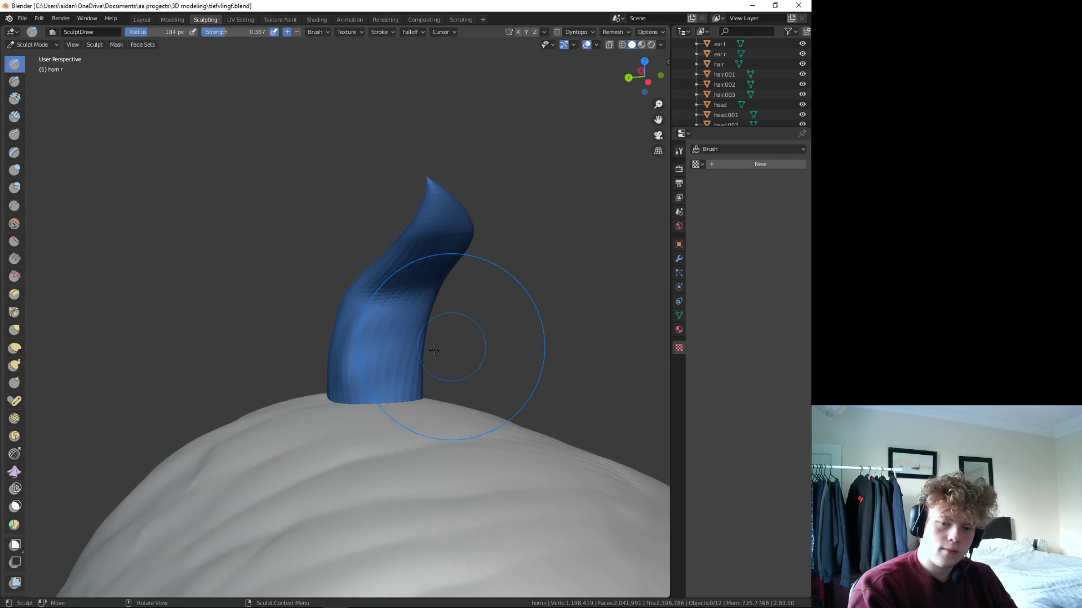
mouse_move(394, 345)
middle_mouse_down()
mouse_move(440, 349)
mouse_move(374, 363)
middle_mouse_up()
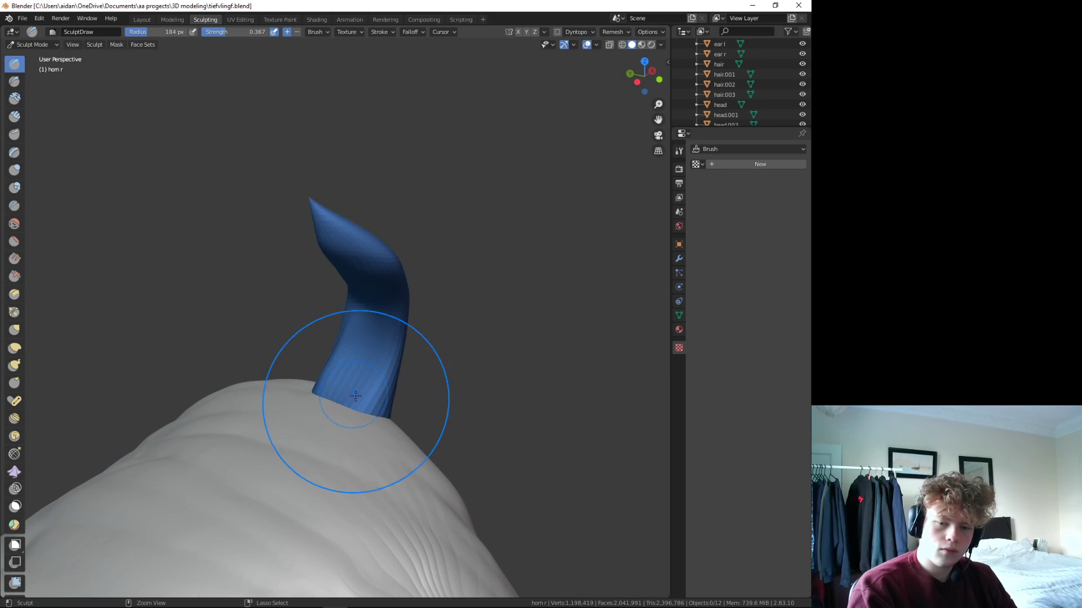
mouse_move(459, 313)
middle_mouse_down()
mouse_move(424, 303)
mouse_move(366, 338)
middle_mouse_up()
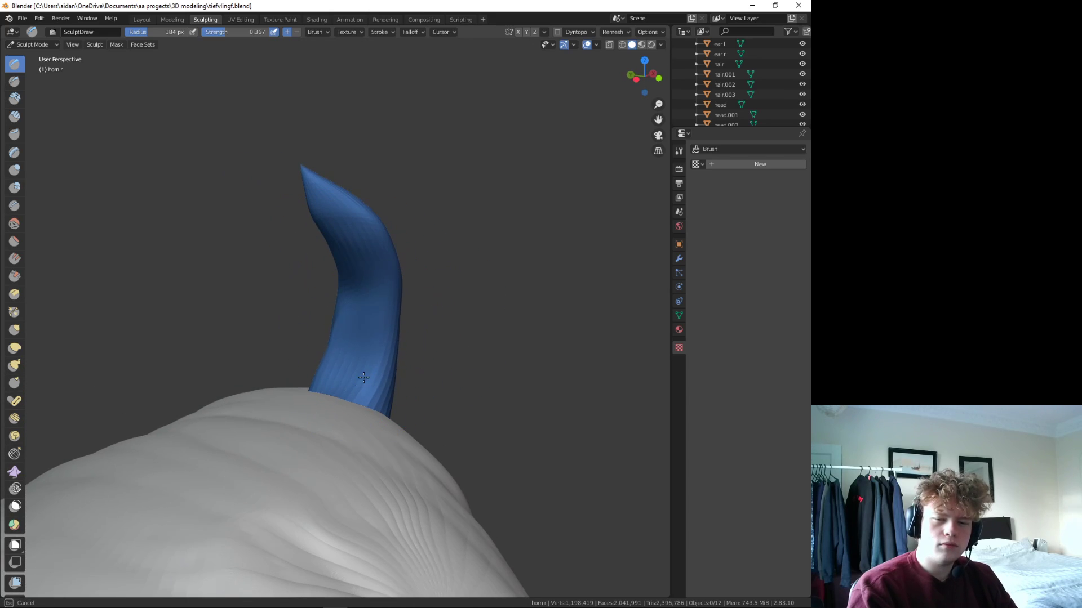
mouse_move(346, 377)
middle_mouse_down()
mouse_move(397, 345)
mouse_move(458, 353)
middle_mouse_up()
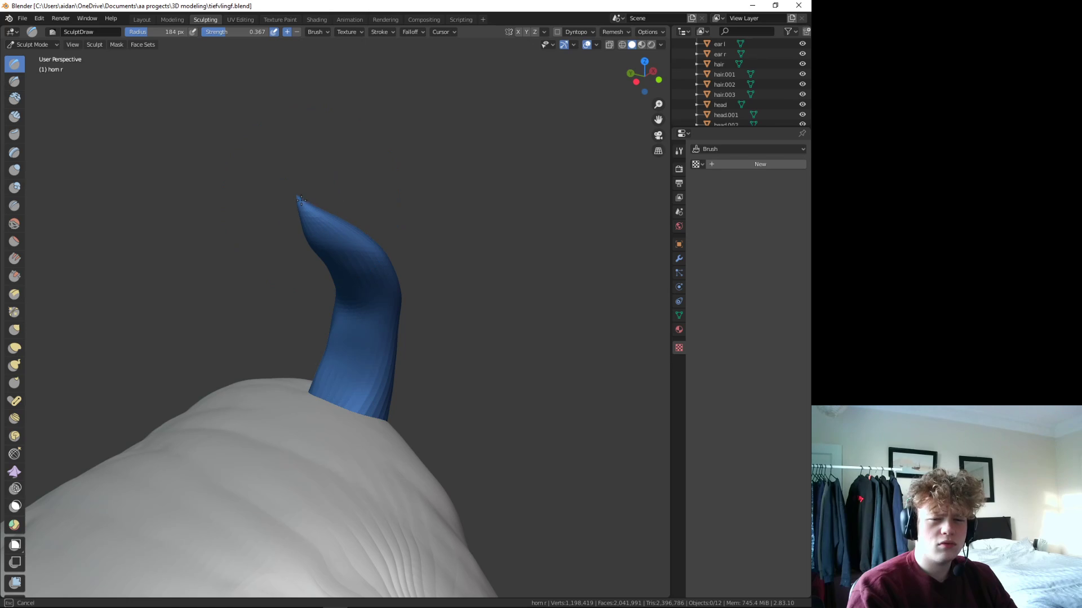
mouse_move(369, 272)
middle_mouse_down()
mouse_move(363, 288)
mouse_move(466, 285)
middle_mouse_up()
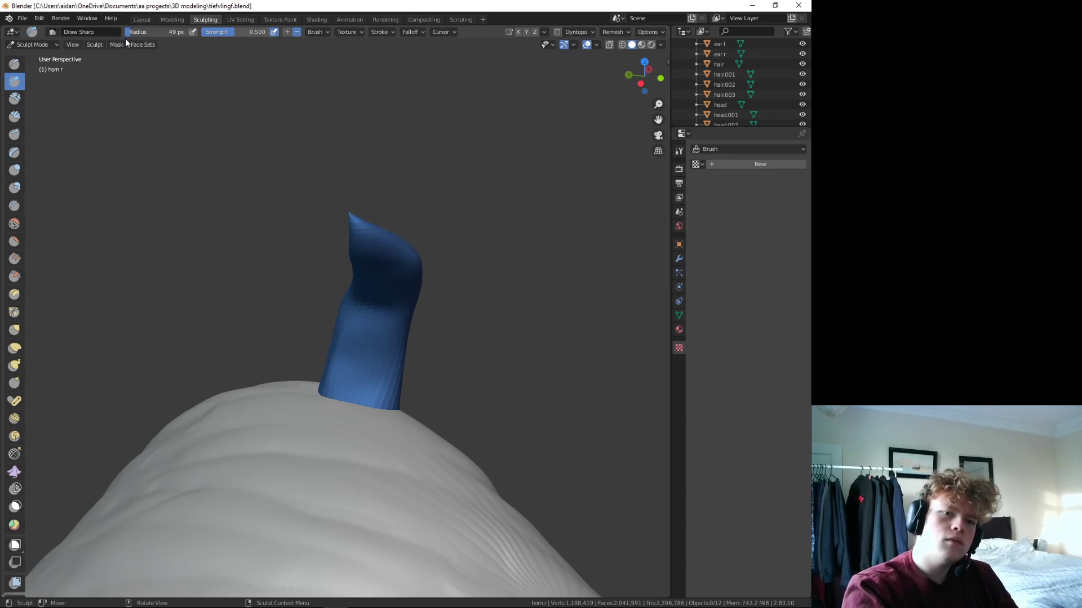
- Carve rows of sharp grooves from tip to base of the horn with a 53 px Draw Sharp brush
left_click_drag(127, 34, 90, 34)
left_click_drag(363, 303, 405, 293)
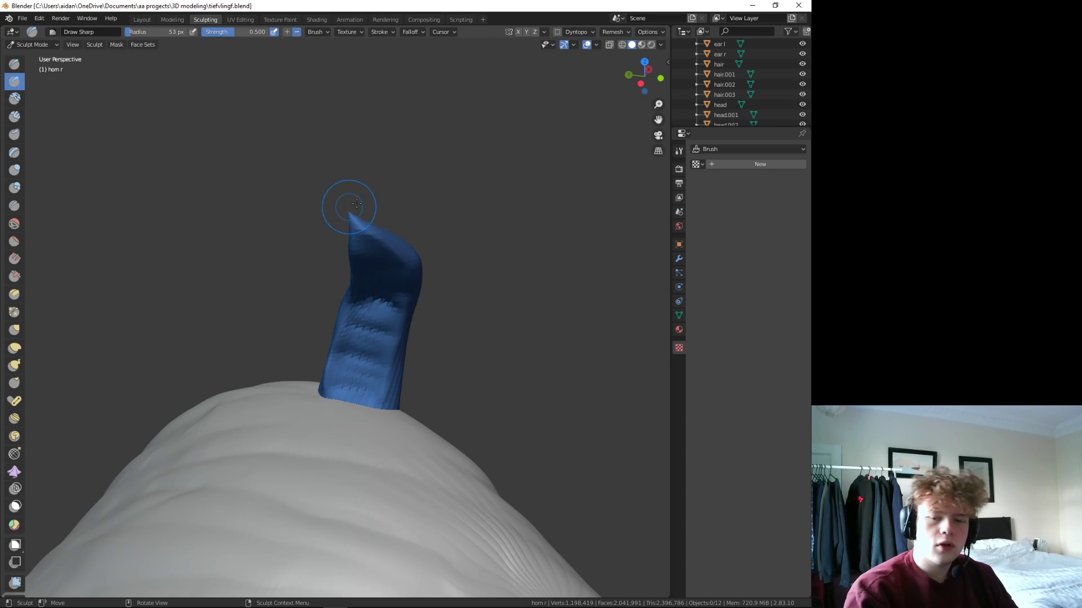
mouse_move(533, 289)
middle_mouse_down()
mouse_move(440, 279)
mouse_move(500, 249)
mouse_move(368, 236)
middle_mouse_up()
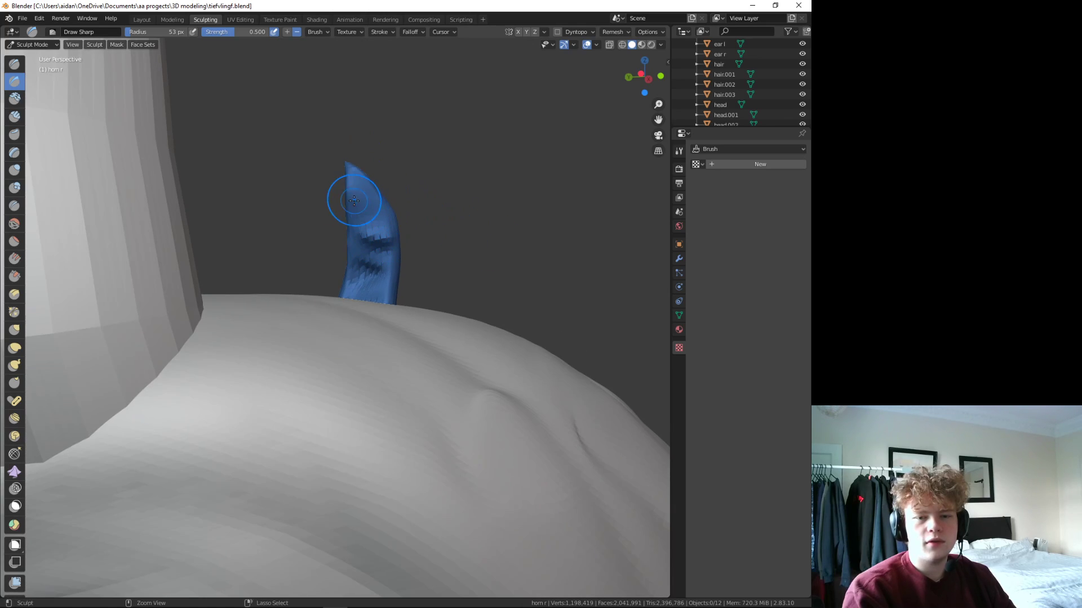
middle_click_drag(385, 216, 386, 224)
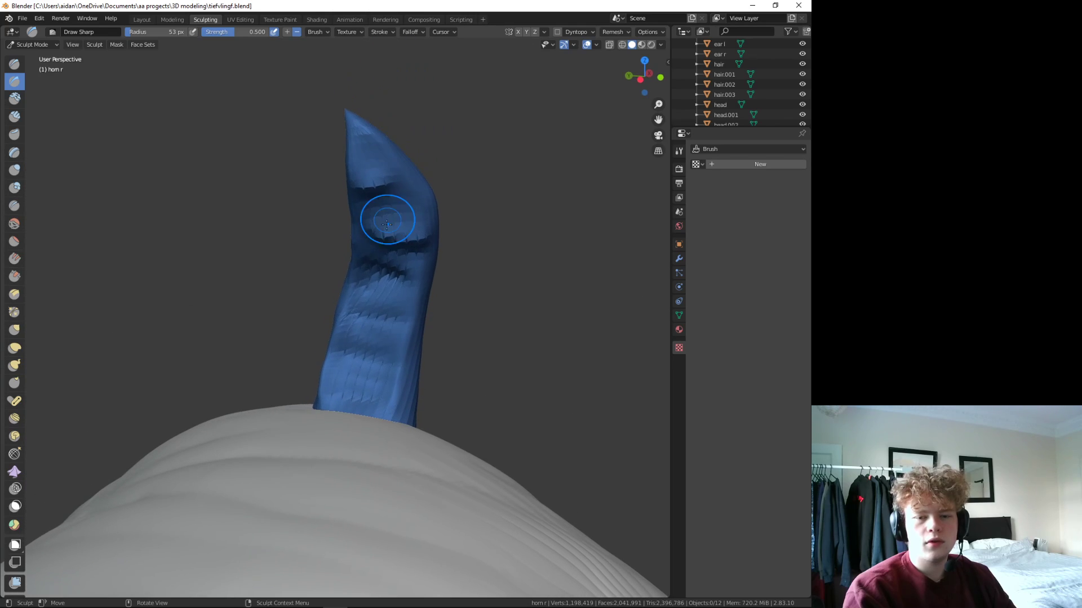
mouse_move(408, 232)
left_mouse_down()
mouse_move(374, 230)
mouse_move(415, 233)
left_mouse_up()
left_click_drag(370, 190, 369, 179)
mouse_move(359, 306)
left_mouse_down()
mouse_move(372, 347)
mouse_move(355, 388)
left_mouse_up()
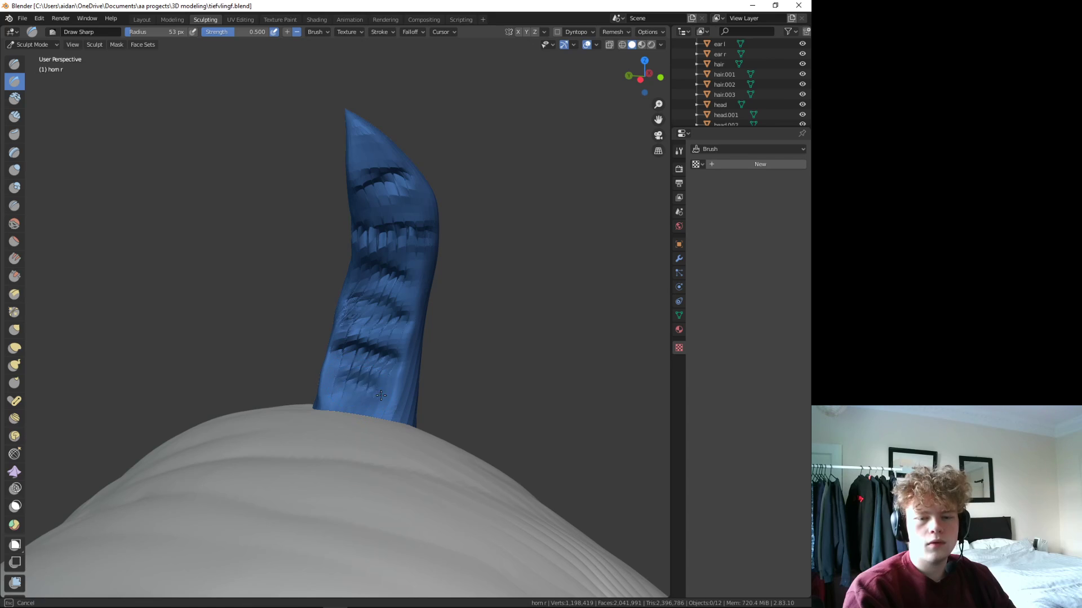
- Smooth down the horn's carved grooves, zoom out to check, then add a Draw stroke at its base
left_click(14, 224)
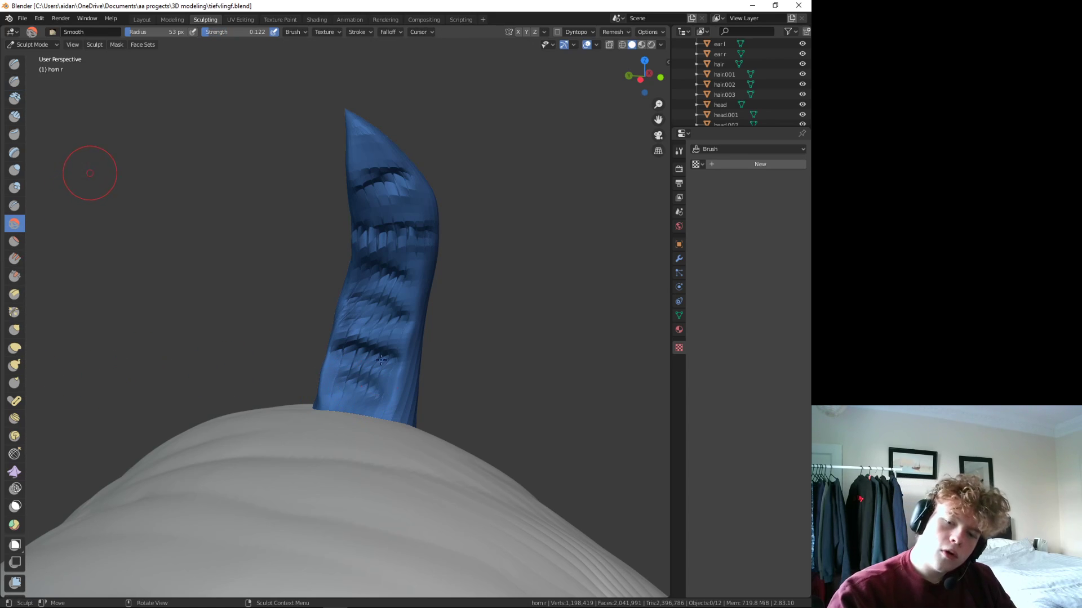
mouse_move(363, 308)
left_mouse_down()
mouse_move(341, 334)
mouse_move(388, 305)
left_mouse_up()
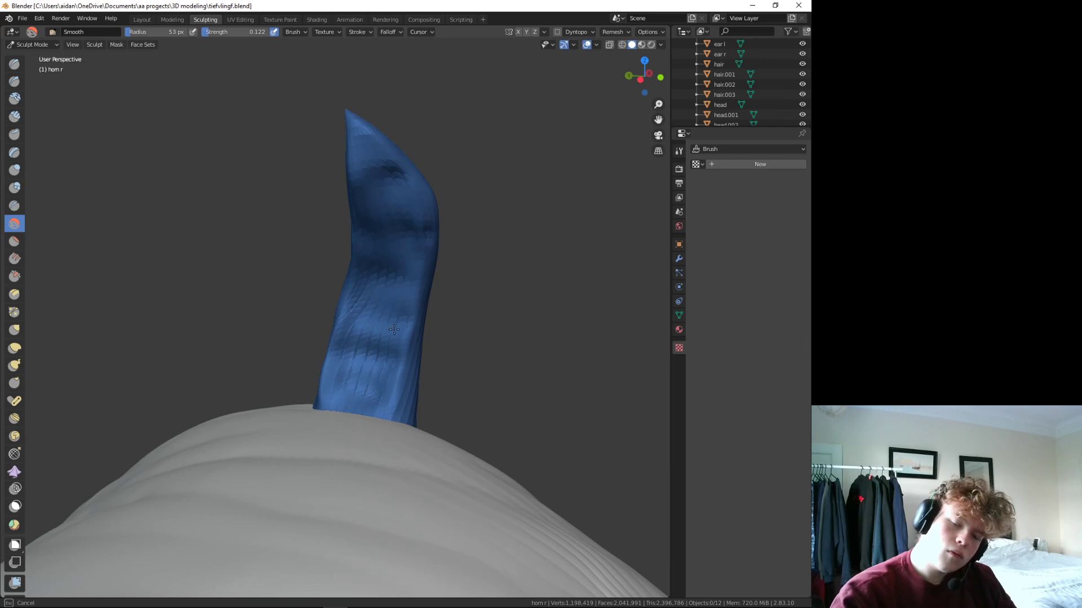
left_click_drag(406, 428, 387, 406)
scroll(523, 357, "down", 3)
mouse_move(523, 358)
middle_mouse_down()
mouse_move(580, 271)
mouse_move(546, 353)
mouse_move(410, 371)
middle_mouse_up()
scroll(546, 353, "down", 3)
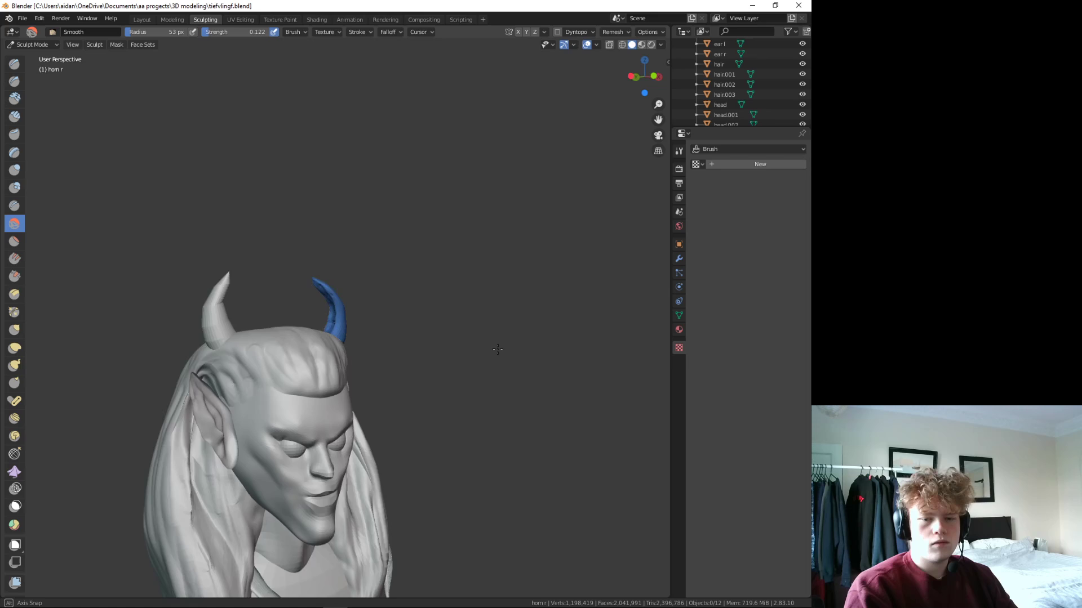
scroll(314, 338, "up", 3)
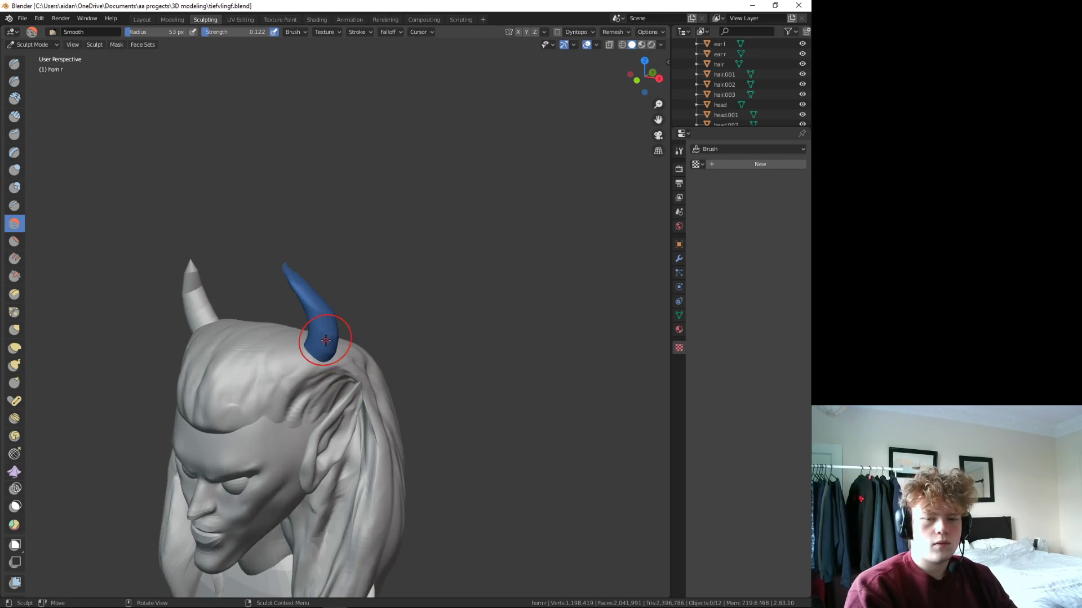
middle_click_drag(313, 338, 385, 348)
scroll(385, 349, "up", 2)
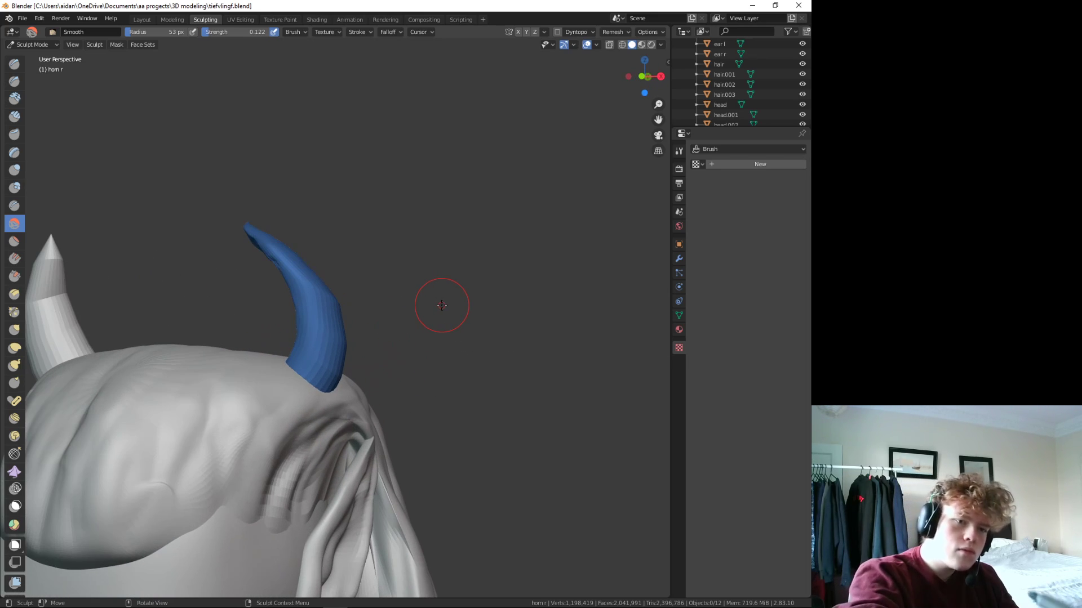
left_click(14, 63)
mouse_move(293, 360)
left_mouse_down()
mouse_move(317, 367)
mouse_move(325, 321)
mouse_move(336, 332)
left_mouse_up()
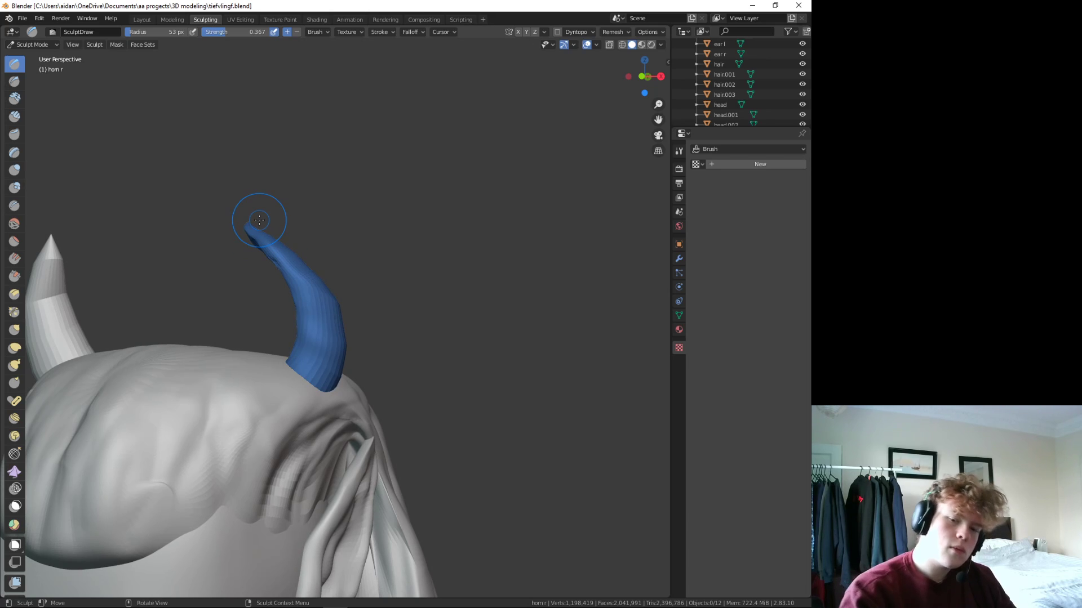
middle_click_drag(436, 440, 297, 422)
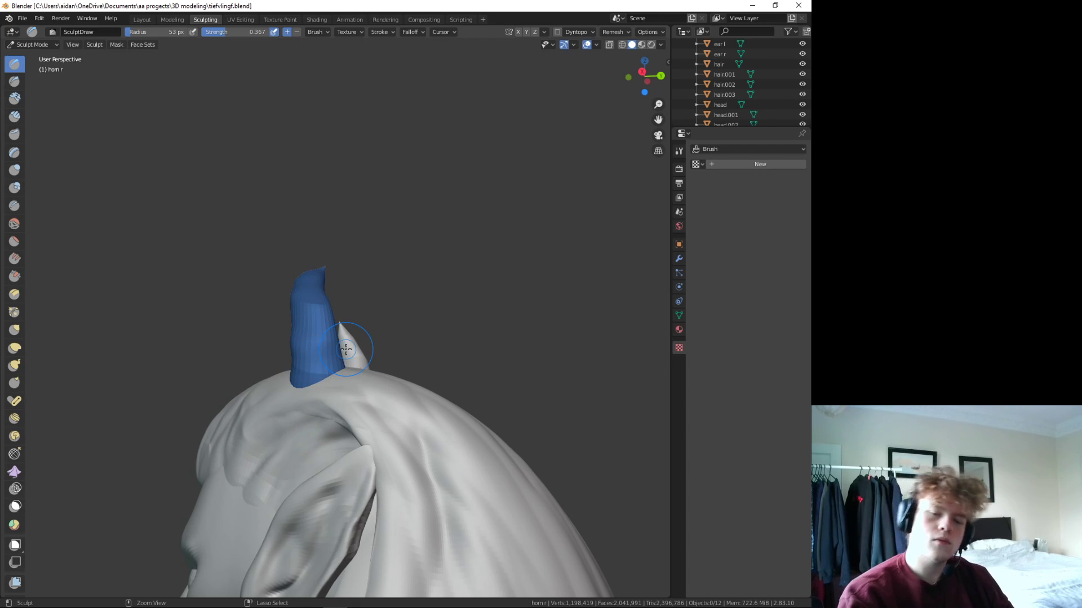
middle_click_drag(512, 277, 387, 290)
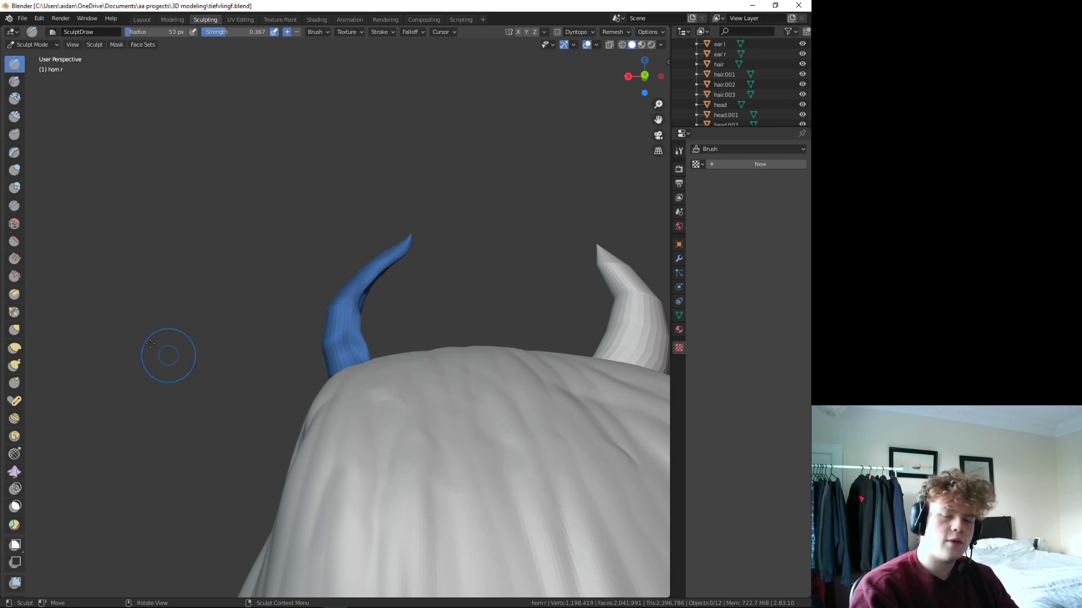
middle_click_drag(150, 344, 327, 383)
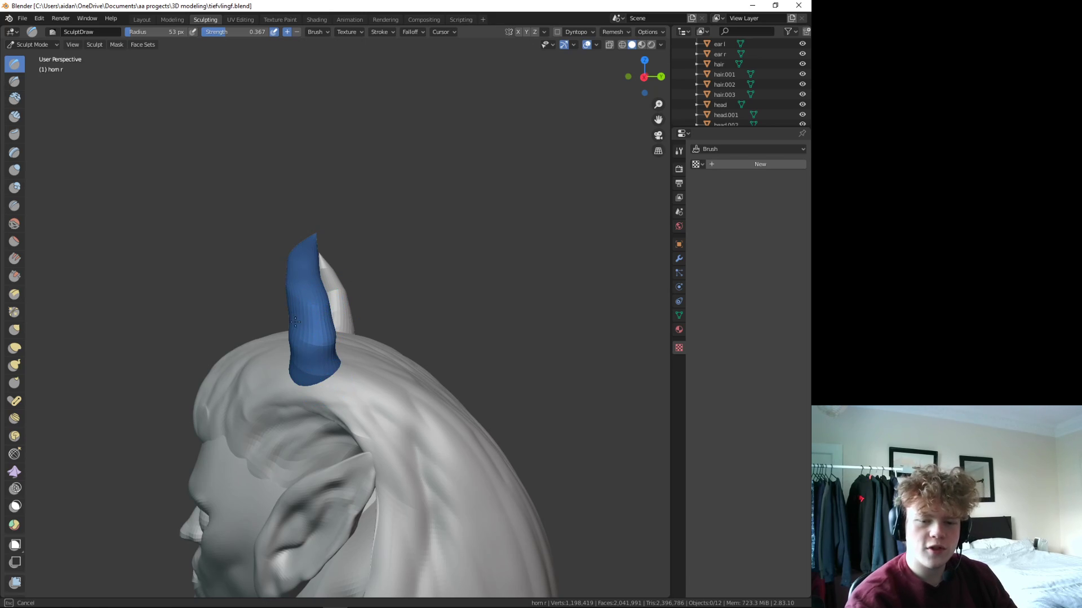
middle_click_drag(233, 323, 274, 280)
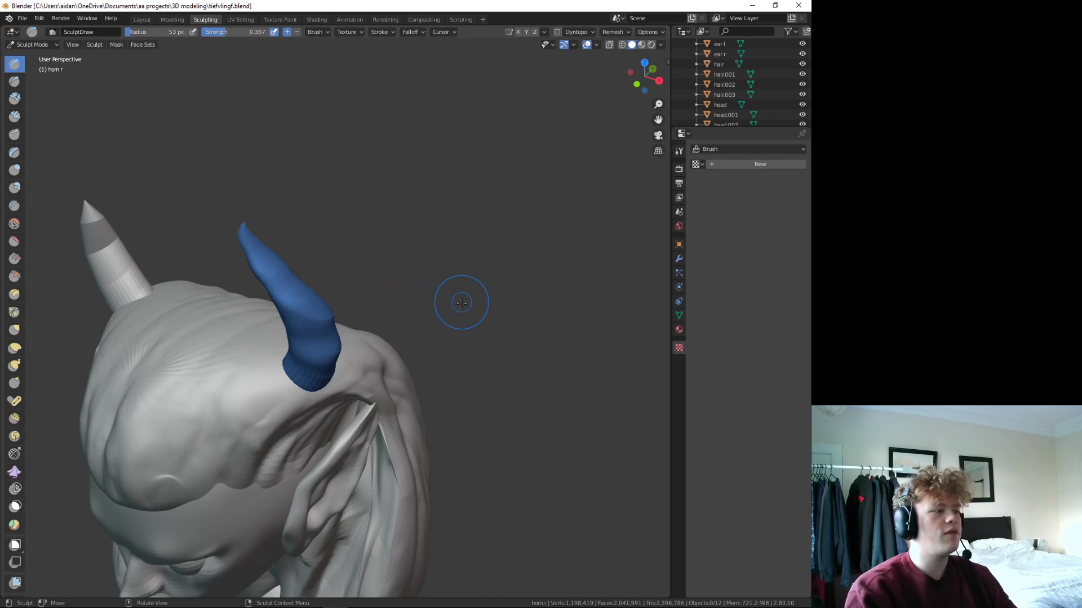
middle_click_drag(462, 303, 313, 303)
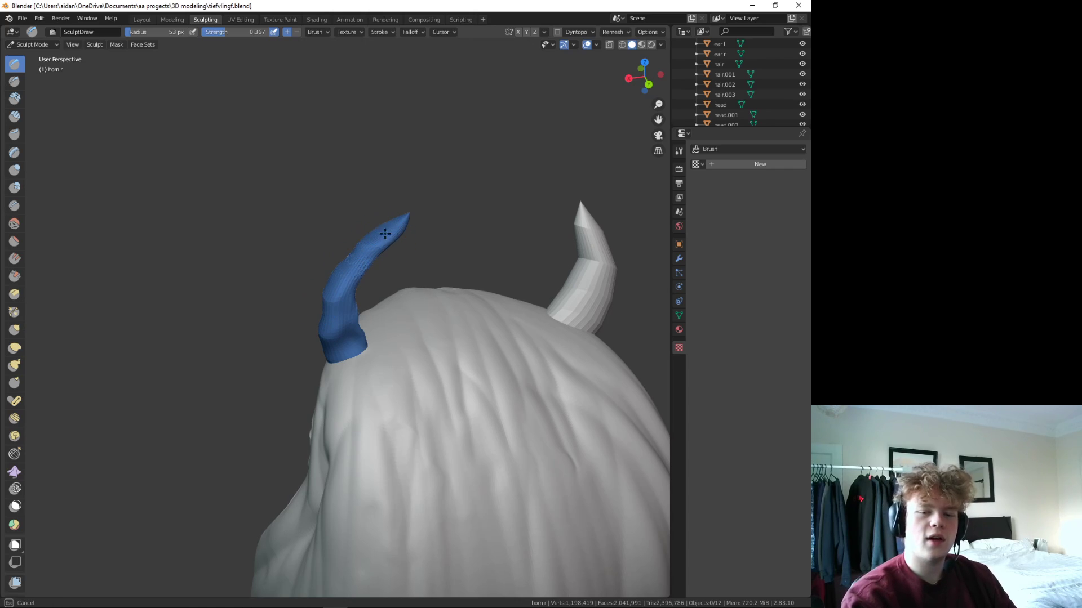
middle_click_drag(351, 324, 304, 331)
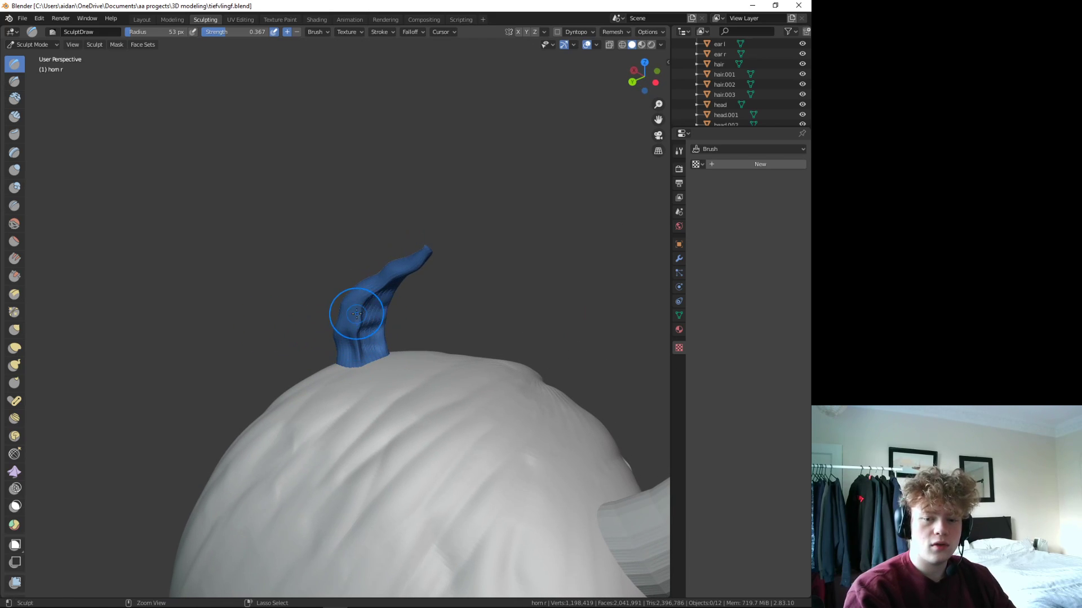
mouse_move(380, 282)
middle_mouse_down()
mouse_move(356, 418)
mouse_move(354, 394)
mouse_move(183, 311)
middle_mouse_up()
scroll(302, 277, "up", 3)
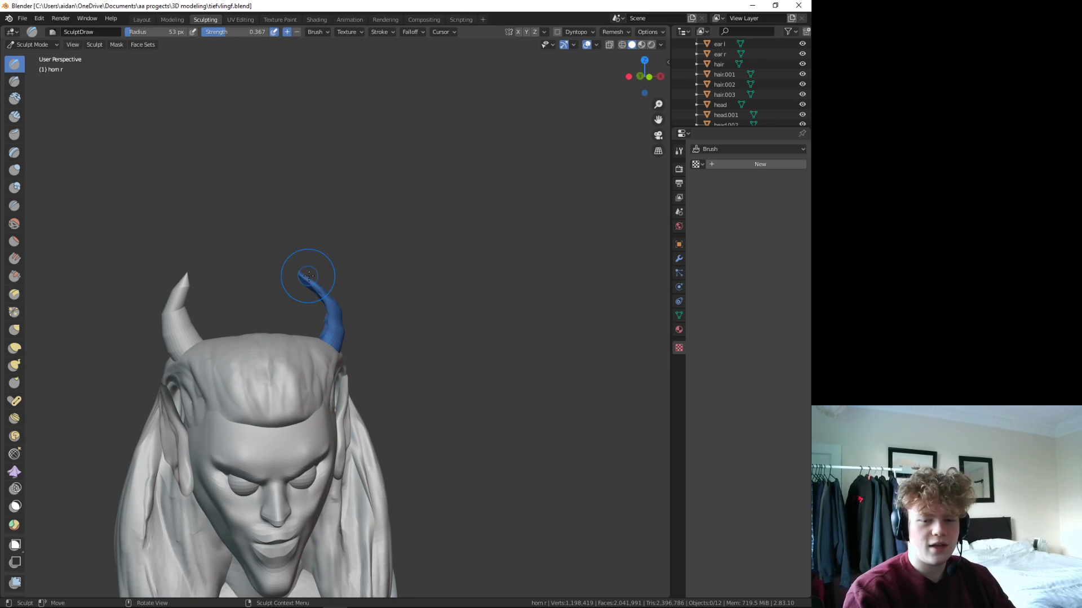
scroll(307, 290, "up", 3)
scroll(297, 273, "up", 3)
mouse_move(298, 274)
middle_mouse_down()
mouse_move(396, 440)
mouse_move(431, 453)
middle_mouse_up()
scroll(398, 443, "down", 3)
scroll(404, 449, "down", 3)
scroll(405, 450, "down", 2)
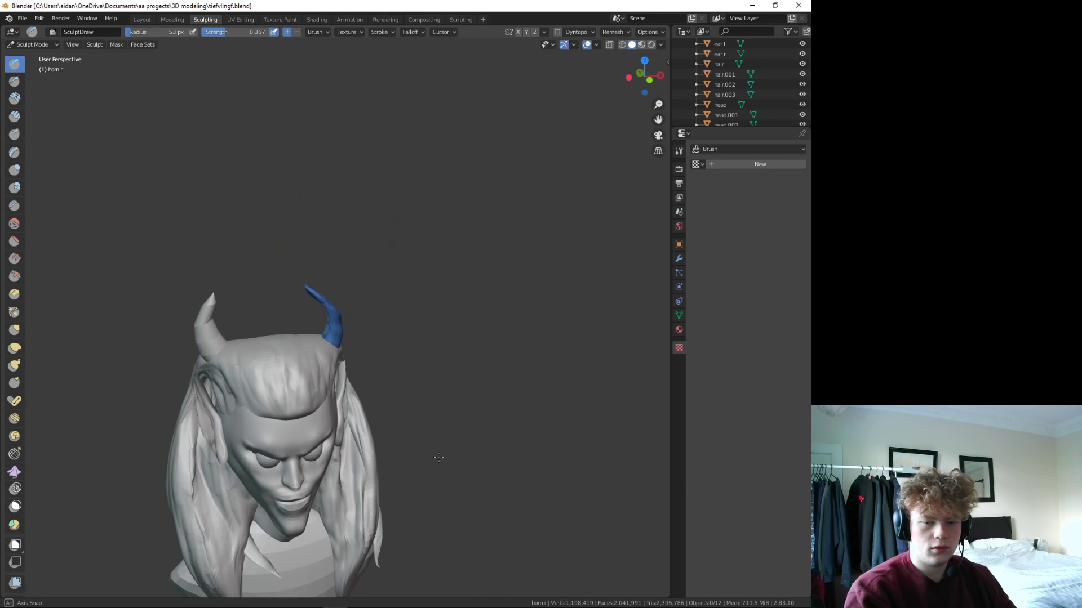
- Copy and paste horn r in the Outliner to create the duplicate horn r.002
left_click(175, 21)
scroll(592, 255, "up", 2)
scroll(592, 256, "up", 2)
scroll(547, 246, "down", 3)
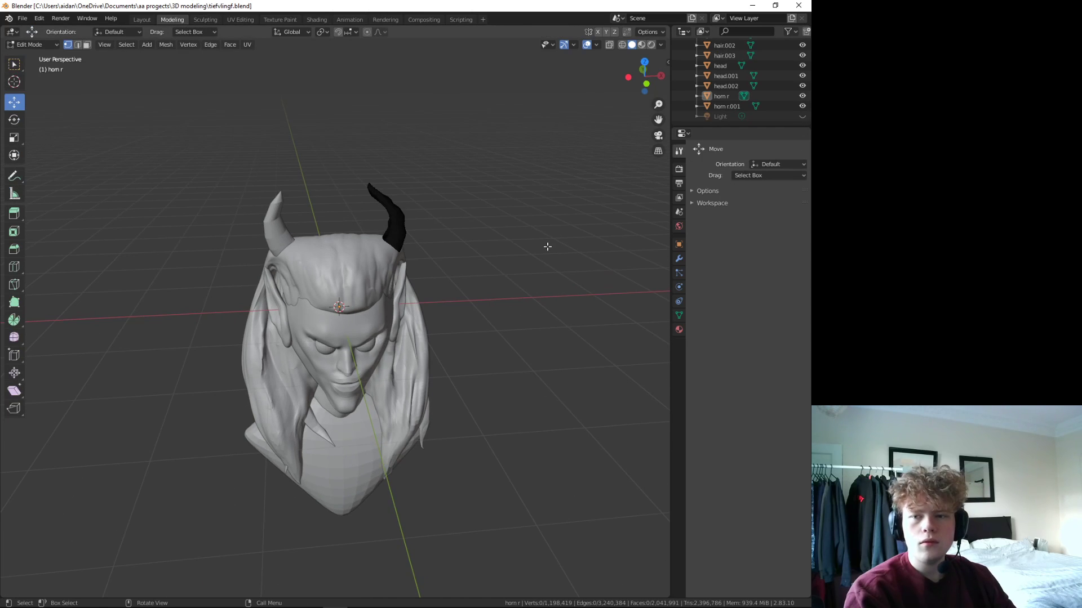
middle_click_drag(547, 246, 591, 163)
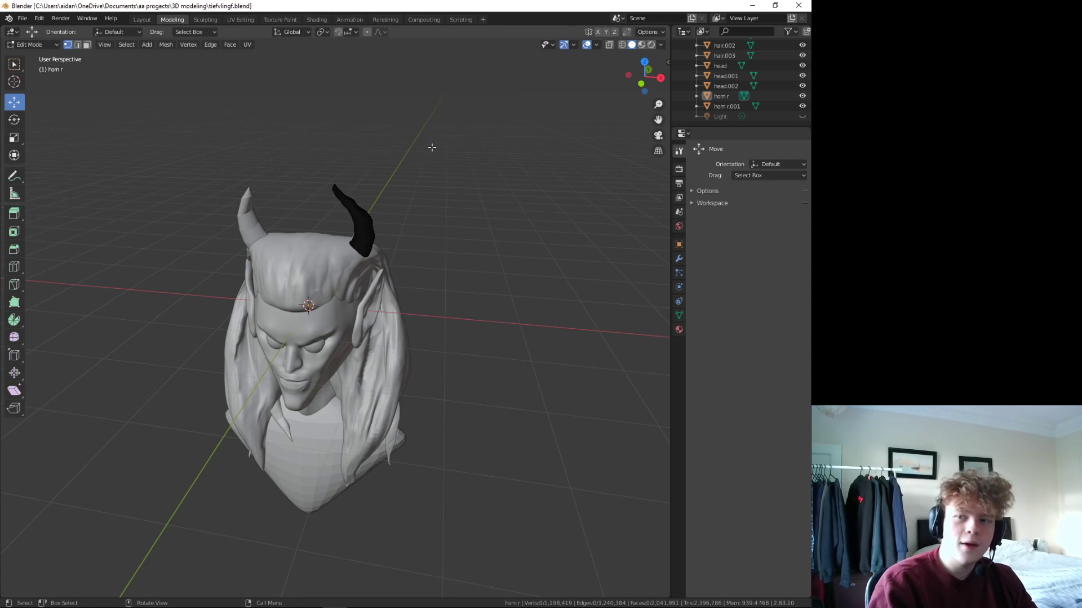
right_click(719, 96)
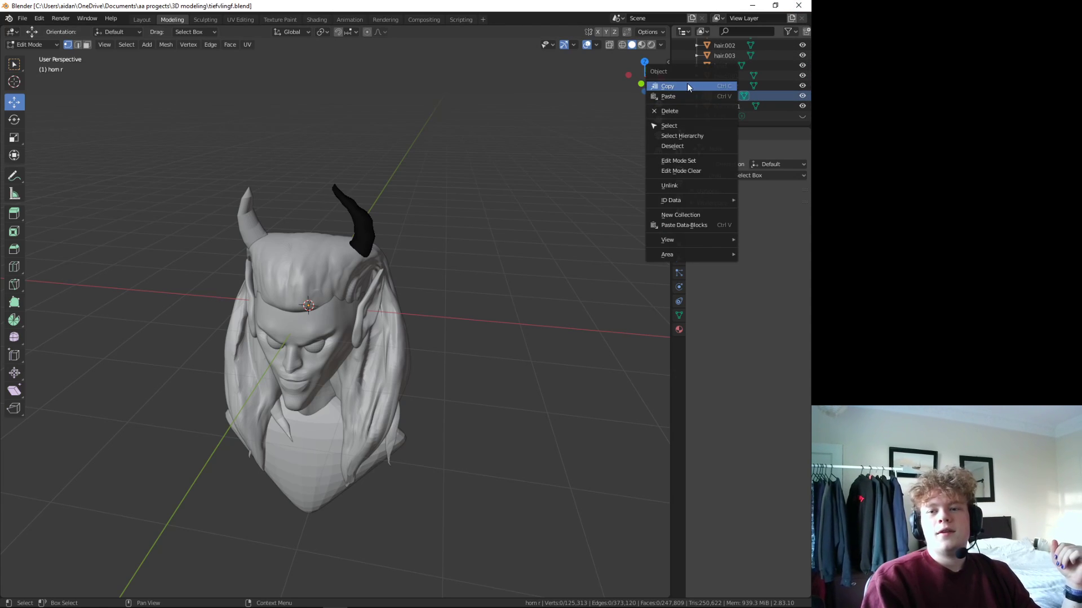
left_click(687, 86)
right_click(687, 86)
left_click(691, 96)
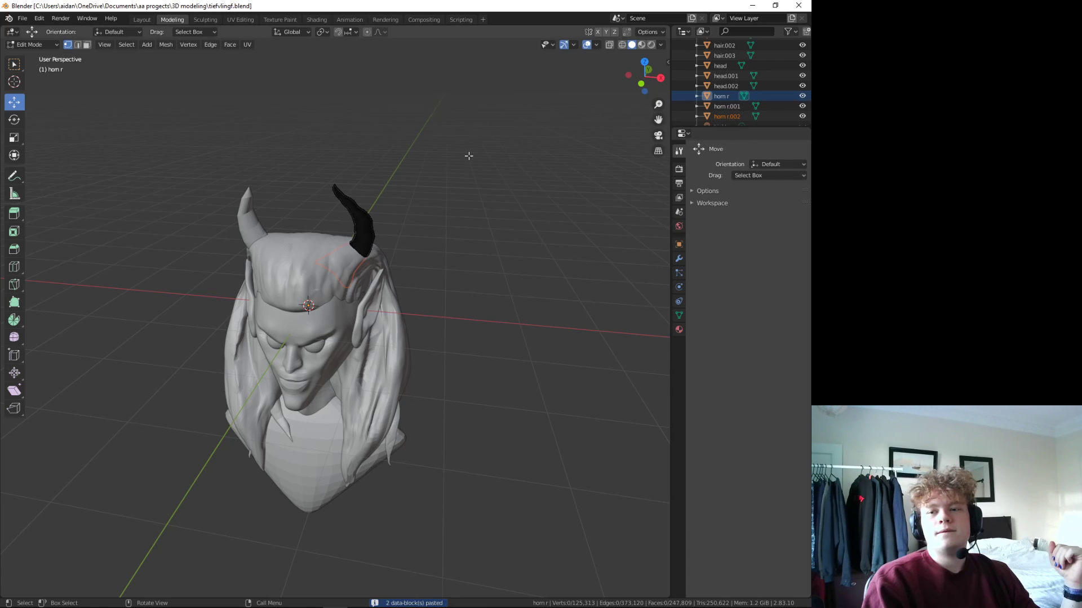
- Delete the old left horn r.001 and return to Object Mode with horn r.002 selected
right_click(737, 106)
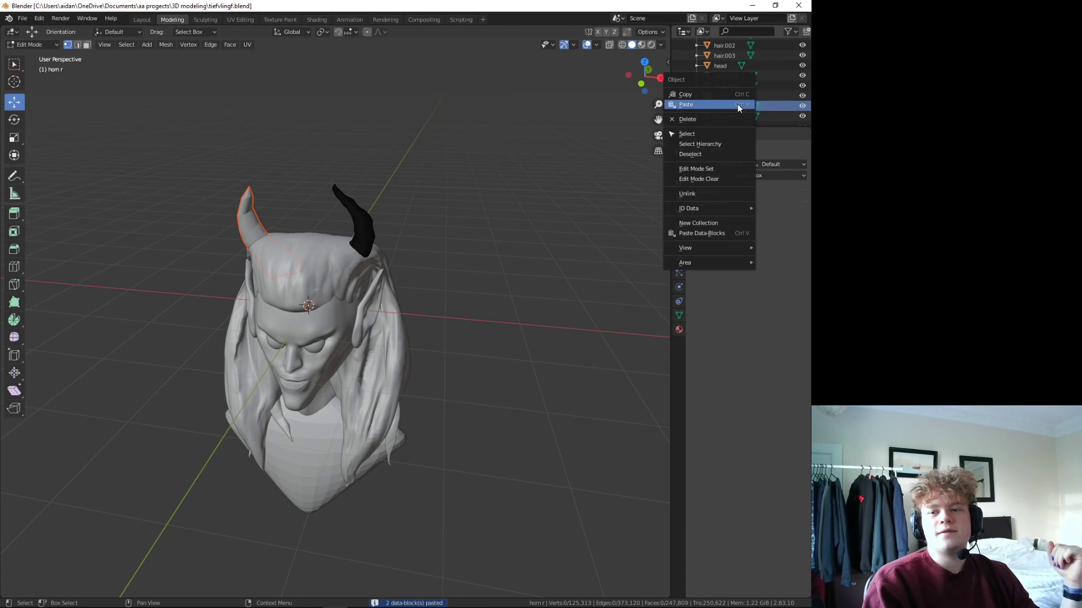
left_click(705, 118)
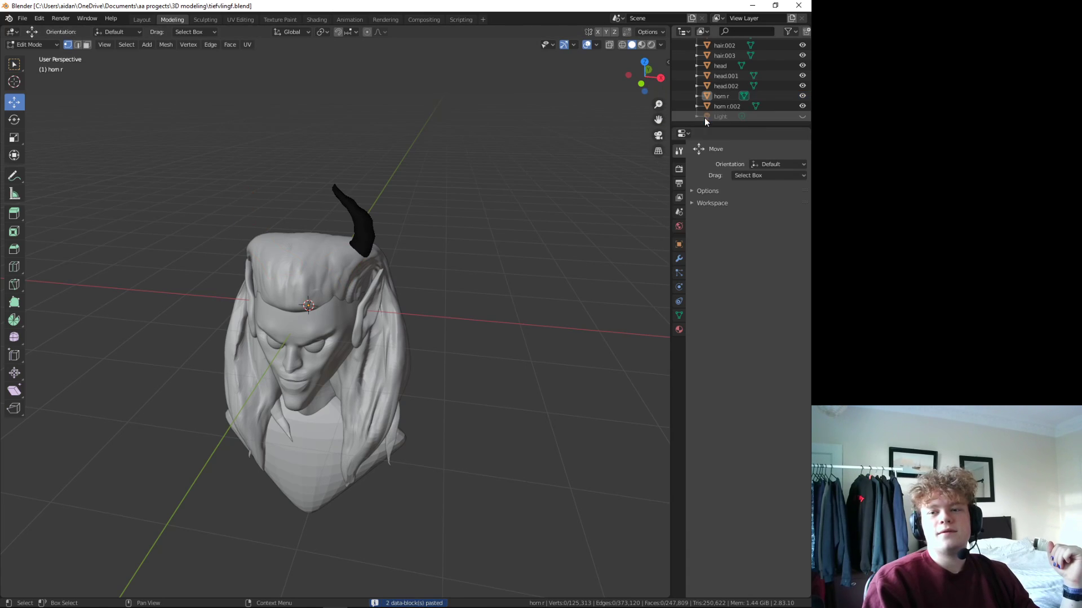
left_click(735, 106)
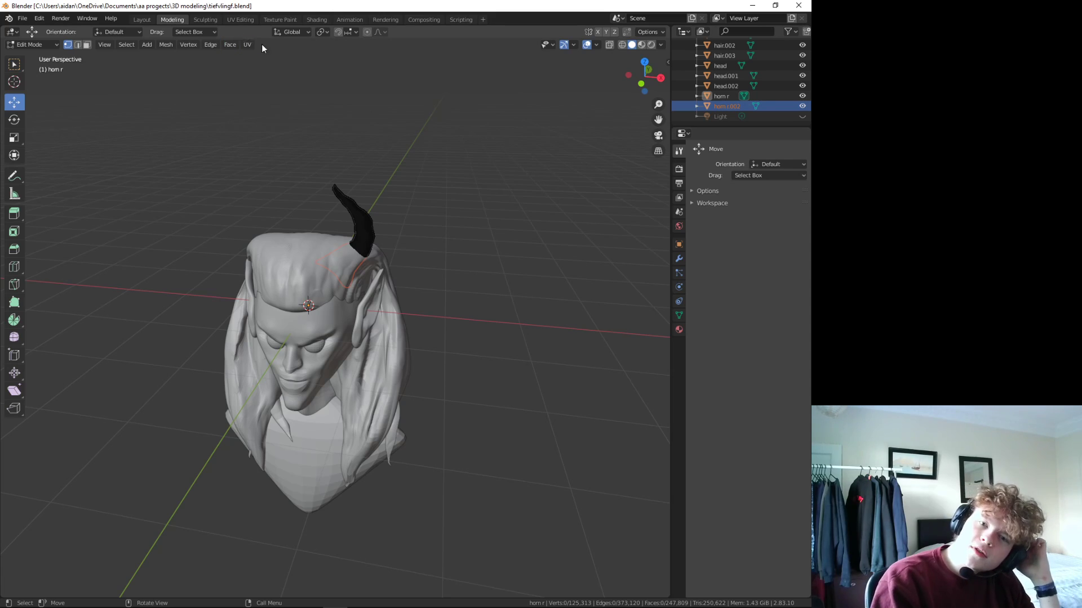
right_click(366, 237)
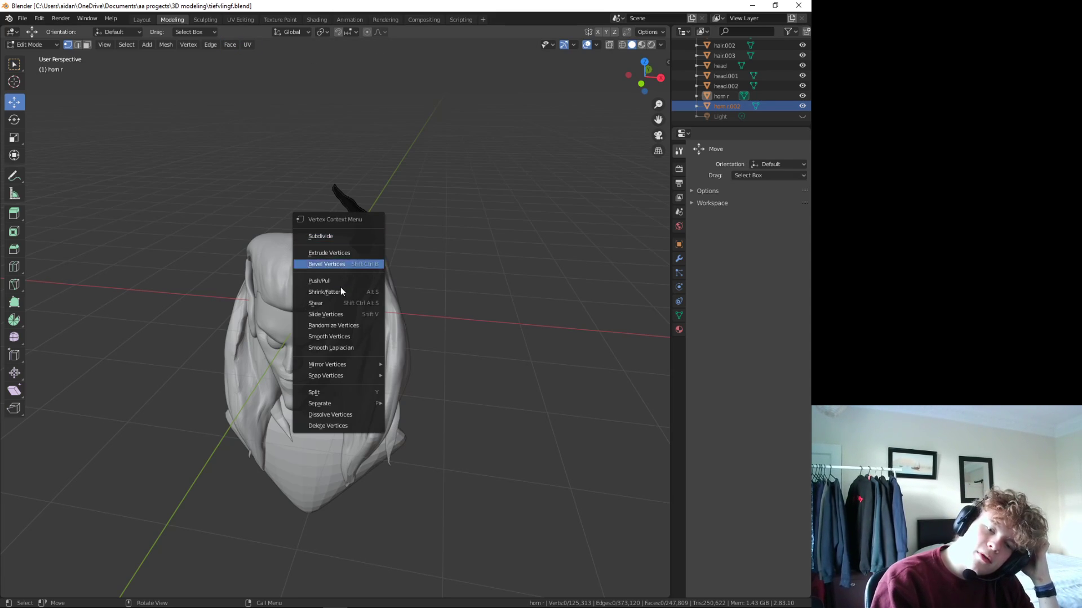
left_click(757, 107)
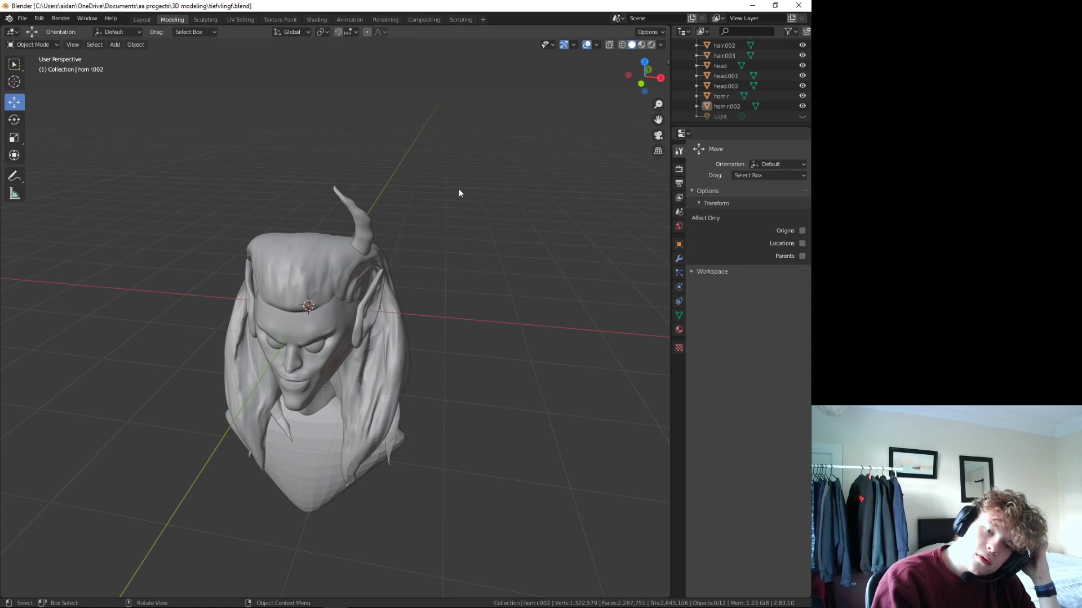
- Mirror horn r.002 across the global X axis, check the result, then select horn r
left_click(741, 107)
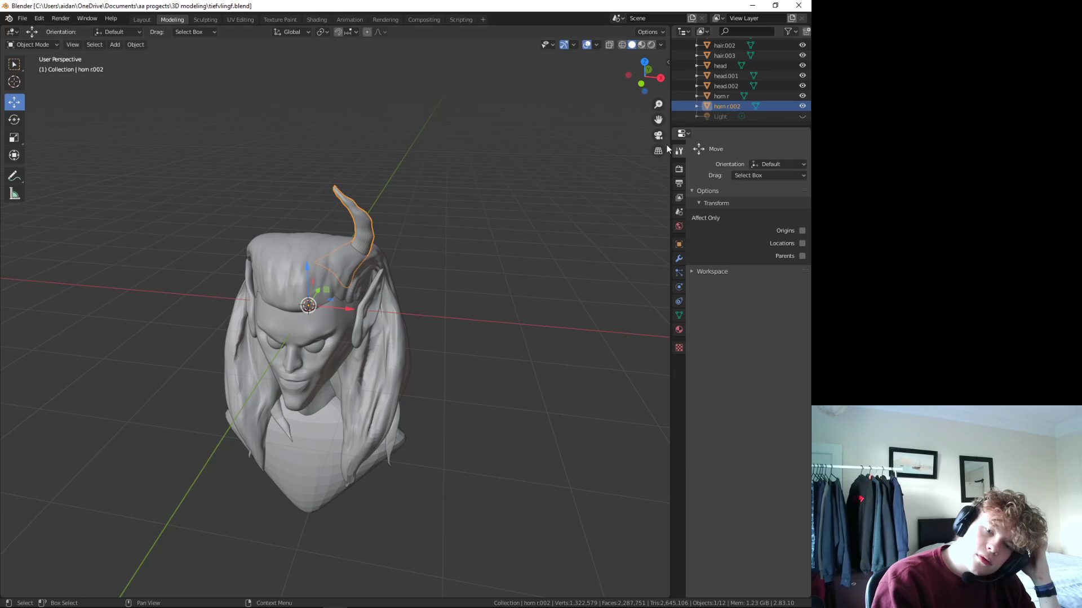
right_click(565, 188)
mouse_move(512, 156)
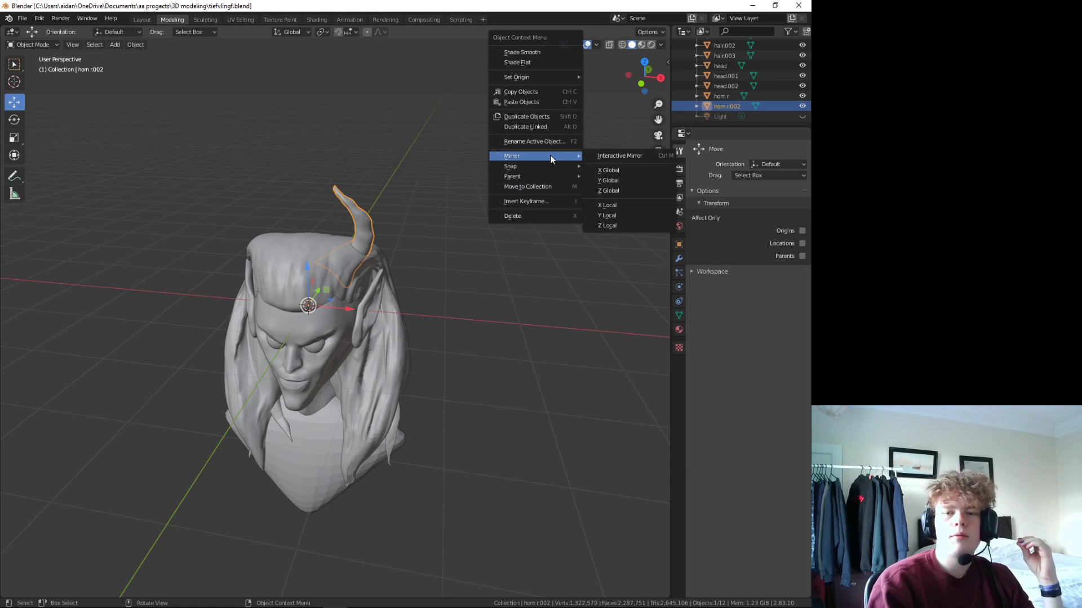
left_click(620, 172)
mouse_move(595, 187)
middle_mouse_down()
mouse_move(297, 256)
mouse_move(340, 260)
mouse_move(328, 253)
mouse_move(405, 275)
mouse_move(304, 270)
mouse_move(299, 248)
mouse_move(227, 268)
mouse_move(344, 255)
mouse_move(103, 286)
mouse_move(333, 300)
mouse_move(441, 285)
mouse_move(441, 220)
mouse_move(434, 258)
mouse_move(393, 243)
middle_mouse_up()
left_click(107, 287)
left_click(396, 247)
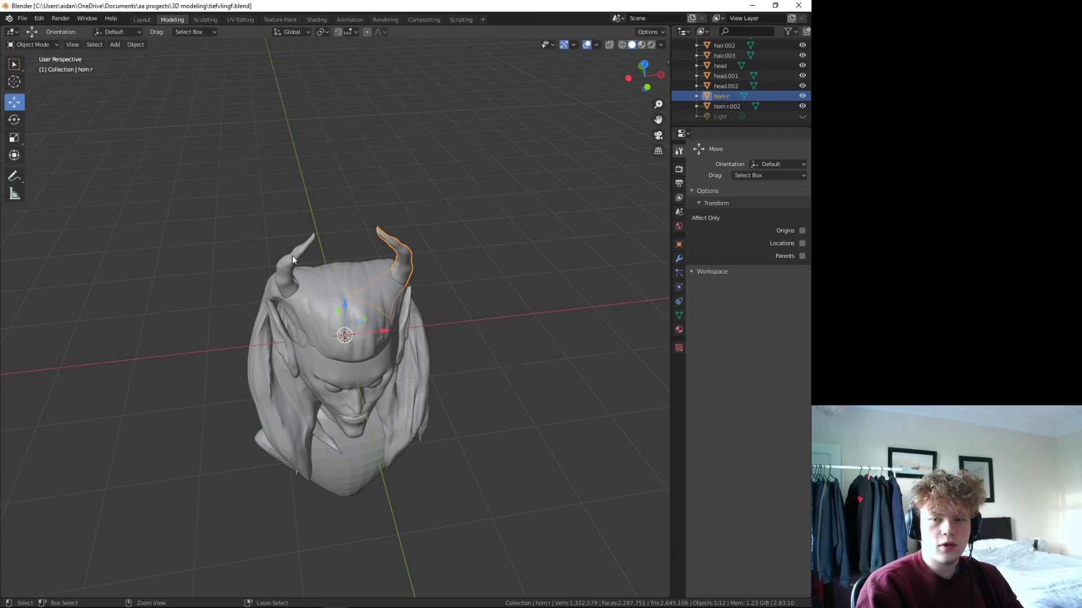
- Select both horns, raise them along Z, and undo a trial rotation
left_click(728, 103, "ctrl")
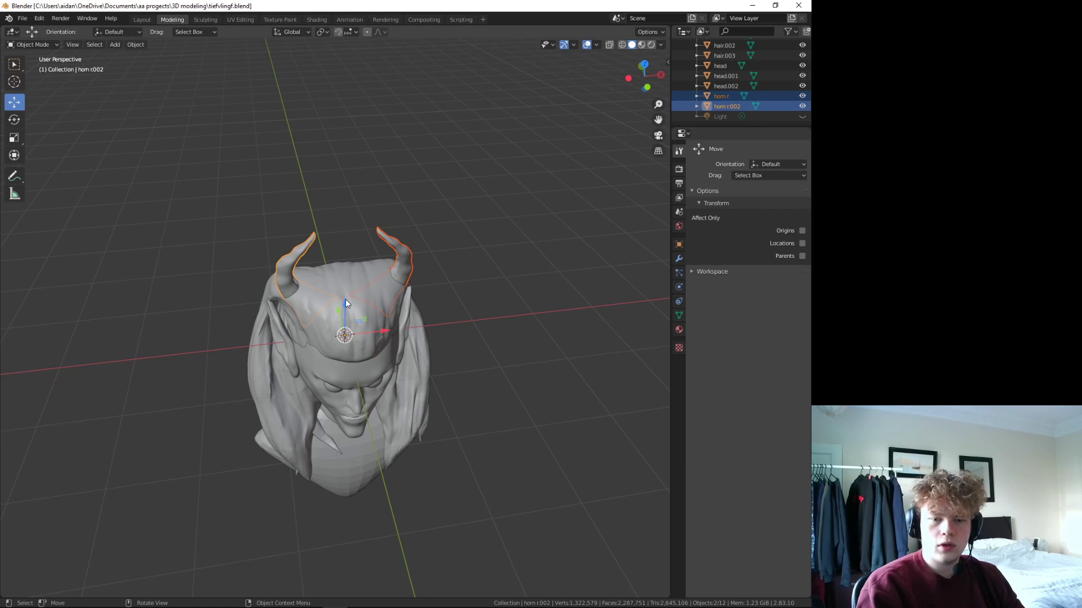
left_click_drag(346, 303, 344, 287)
mouse_move(344, 287)
middle_mouse_down()
mouse_move(501, 293)
mouse_move(401, 262)
middle_mouse_up()
left_click_drag(337, 234, 312, 231)
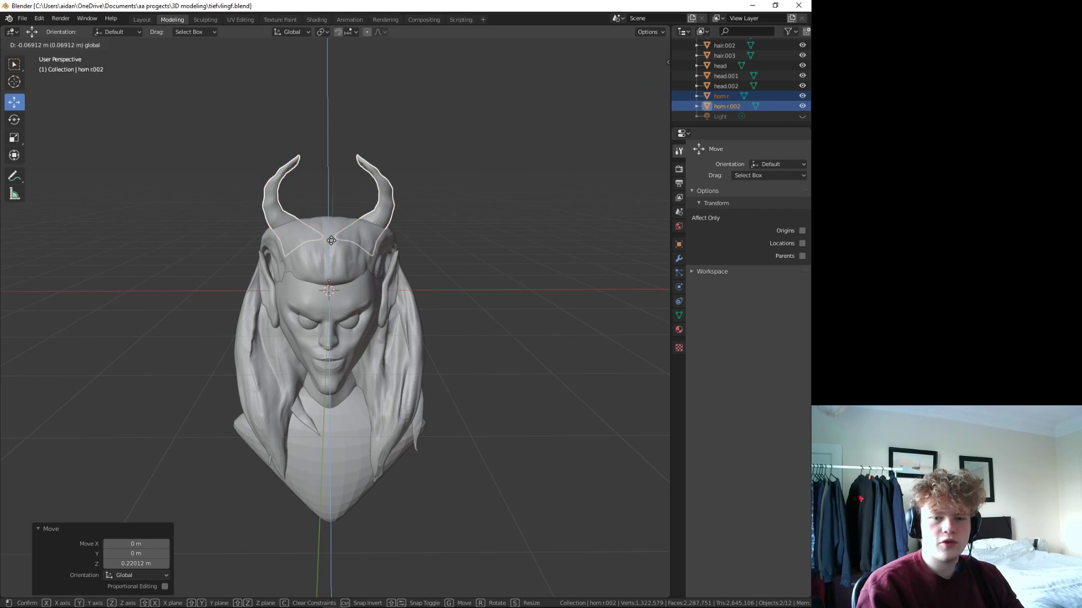
left_click(15, 120)
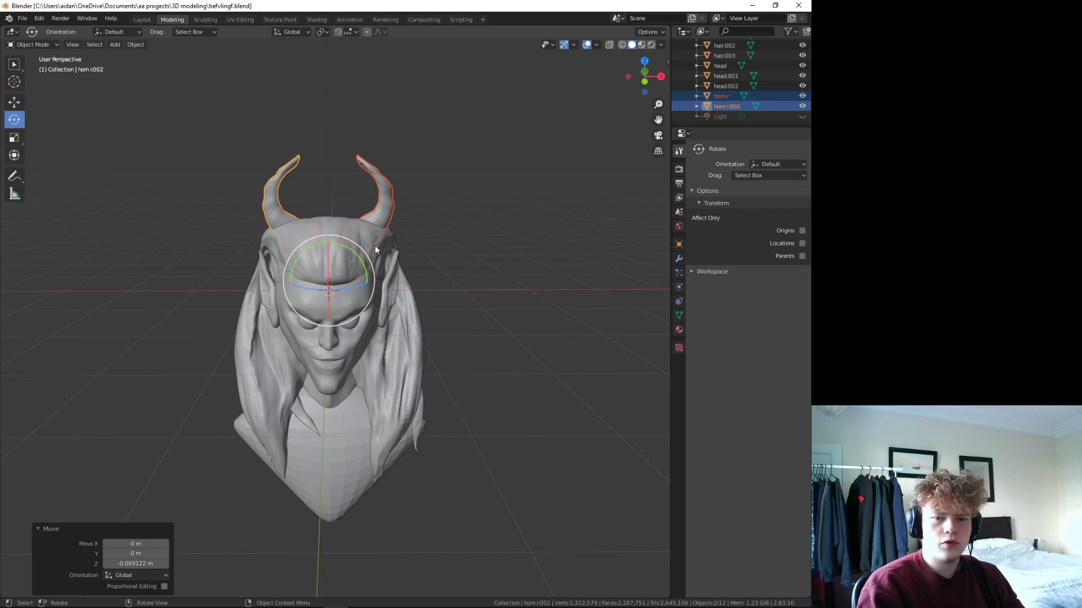
left_click_drag(353, 255, 356, 256)
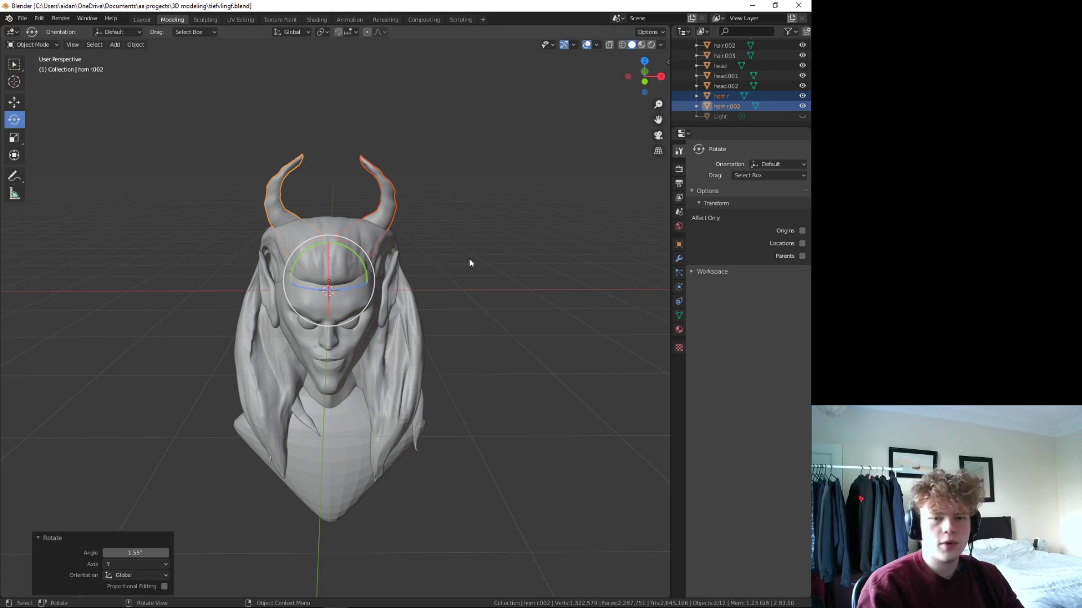
key("shift+r")
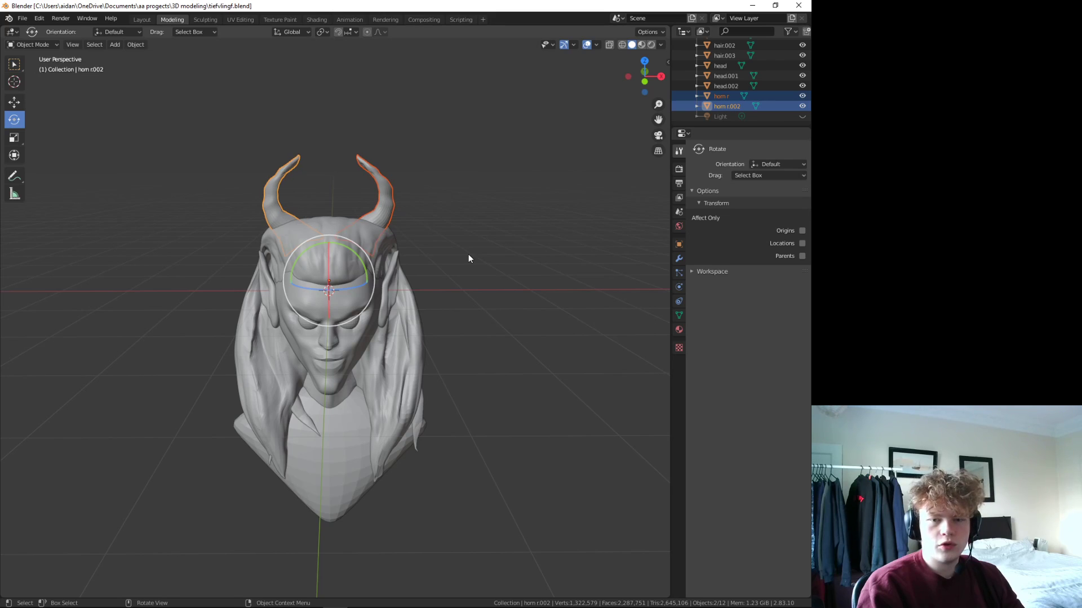
key("ctrl+z")
key("ctrl+z")
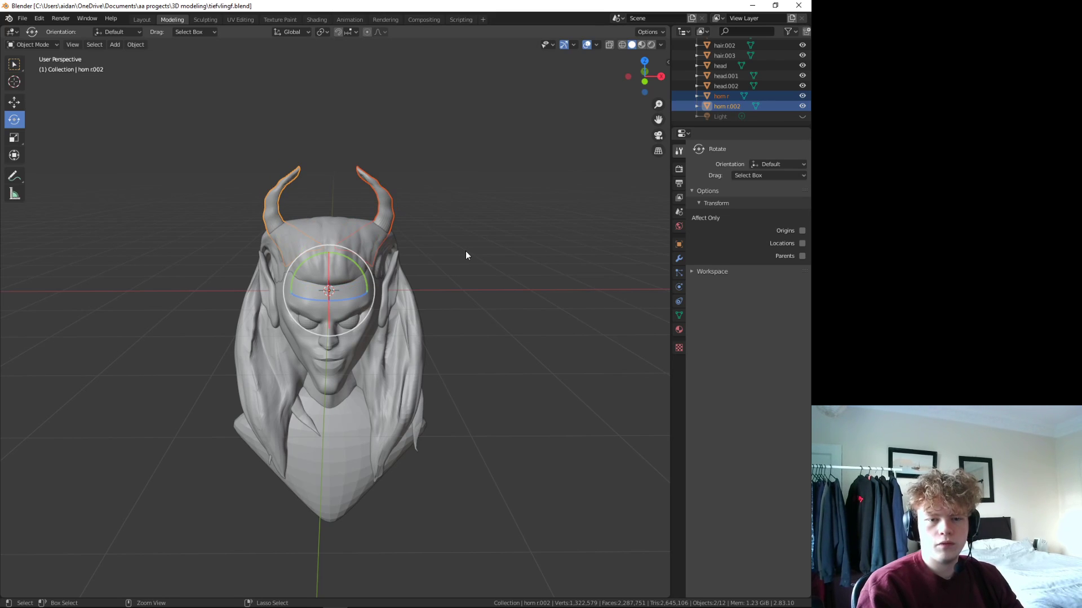
- Raise both horns further along Z to the 0.077793 m offset, then deselect them
left_click(14, 102)
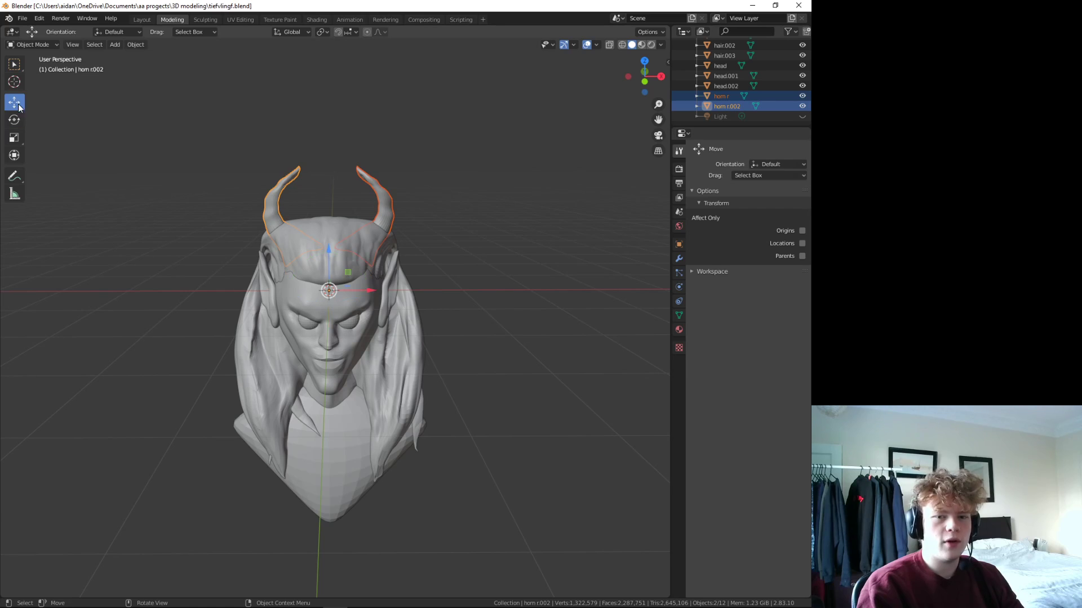
left_click_drag(325, 247, 334, 243)
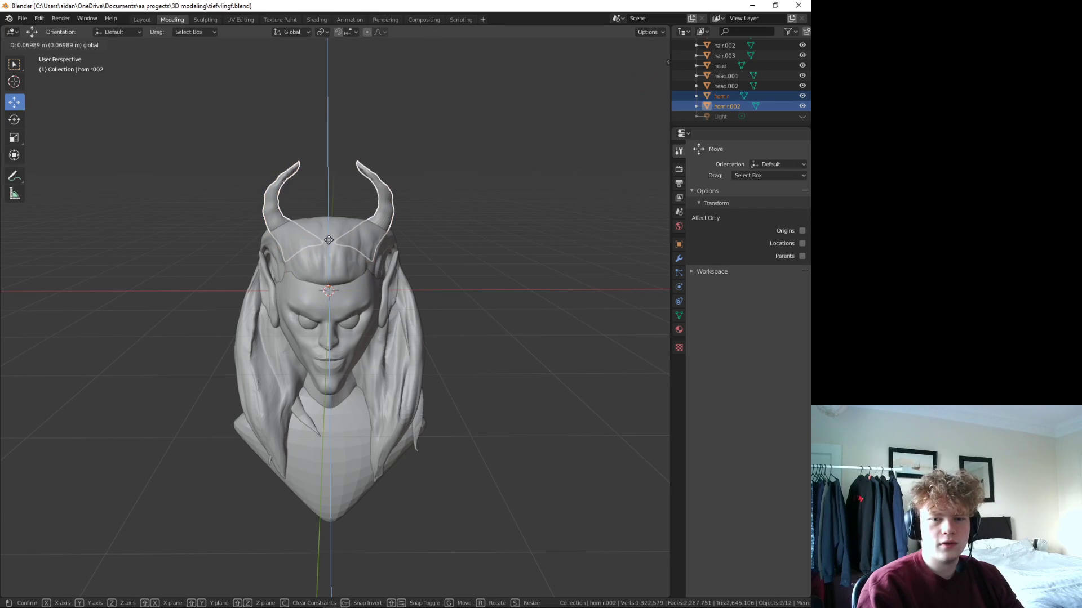
mouse_move(334, 243)
middle_mouse_down()
mouse_move(494, 269)
mouse_move(505, 280)
mouse_move(399, 292)
mouse_move(434, 305)
mouse_move(462, 258)
mouse_move(470, 325)
mouse_move(521, 416)
middle_mouse_up()
left_click(521, 417)
mouse_move(534, 372)
middle_mouse_down()
mouse_move(515, 397)
mouse_move(500, 362)
mouse_move(478, 366)
middle_mouse_up()
scroll(515, 397, "down", 3)
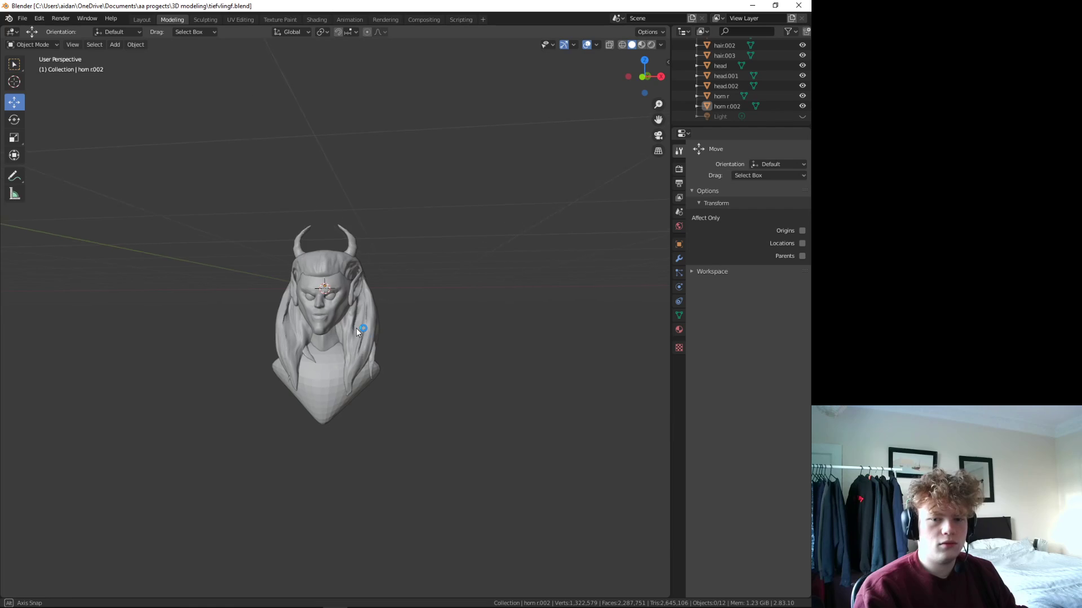
mouse_move(356, 328)
middle_mouse_down()
mouse_move(475, 373)
mouse_move(316, 421)
mouse_move(222, 429)
mouse_move(254, 406)
mouse_move(317, 478)
mouse_move(464, 448)
mouse_move(471, 387)
mouse_move(461, 370)
mouse_move(502, 346)
mouse_move(480, 348)
middle_mouse_up()
scroll(378, 337, "up", 4)
scroll(458, 361, "up", 3)
scroll(462, 352, "down", 2)
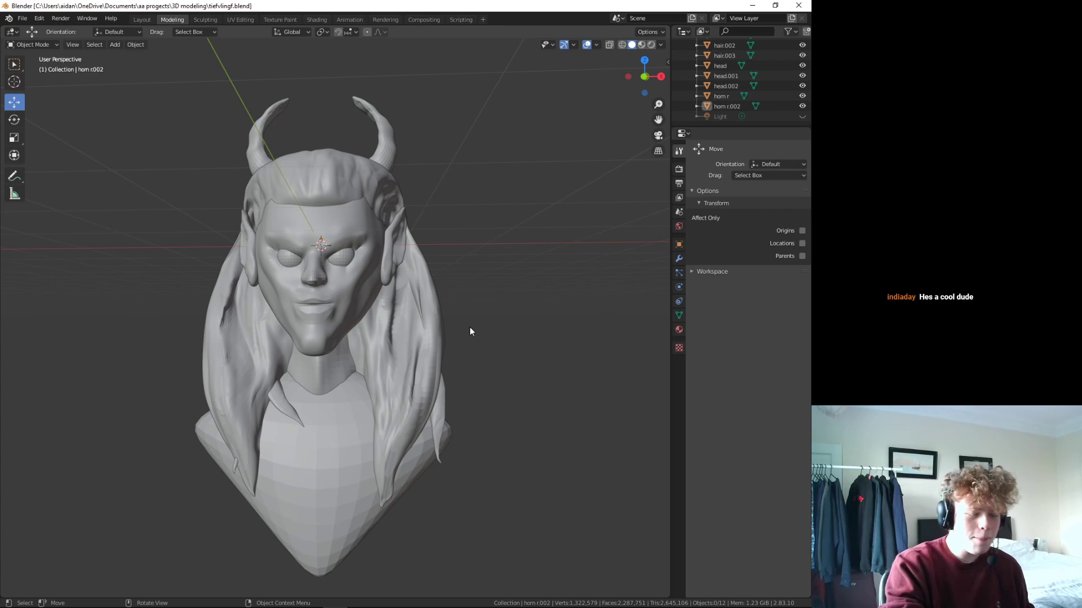
mouse_move(358, 339)
middle_mouse_down()
mouse_move(385, 387)
mouse_move(319, 393)
mouse_move(357, 384)
middle_mouse_up()
scroll(363, 422, "down", 3)
scroll(363, 421, "up", 8)
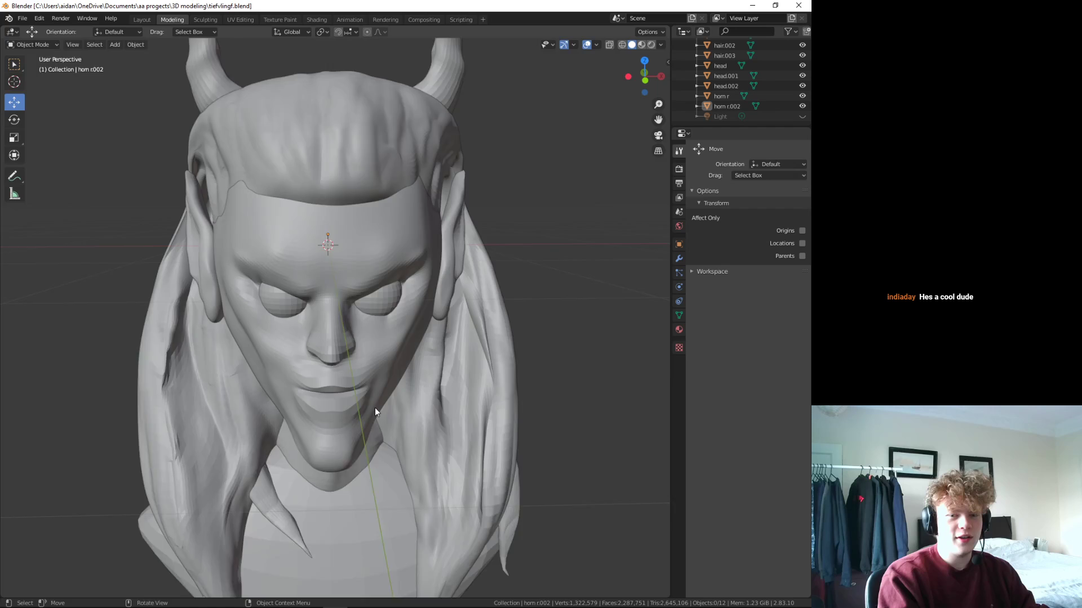
scroll(374, 407, "up", 5)
scroll(374, 417, "down", 4)
mouse_move(373, 417)
middle_mouse_down()
mouse_move(378, 404)
mouse_move(347, 414)
mouse_move(380, 415)
mouse_move(358, 423)
middle_mouse_up()
scroll(379, 415, "down", 3)
scroll(381, 421, "down", 3)
scroll(381, 434, "down", 3)
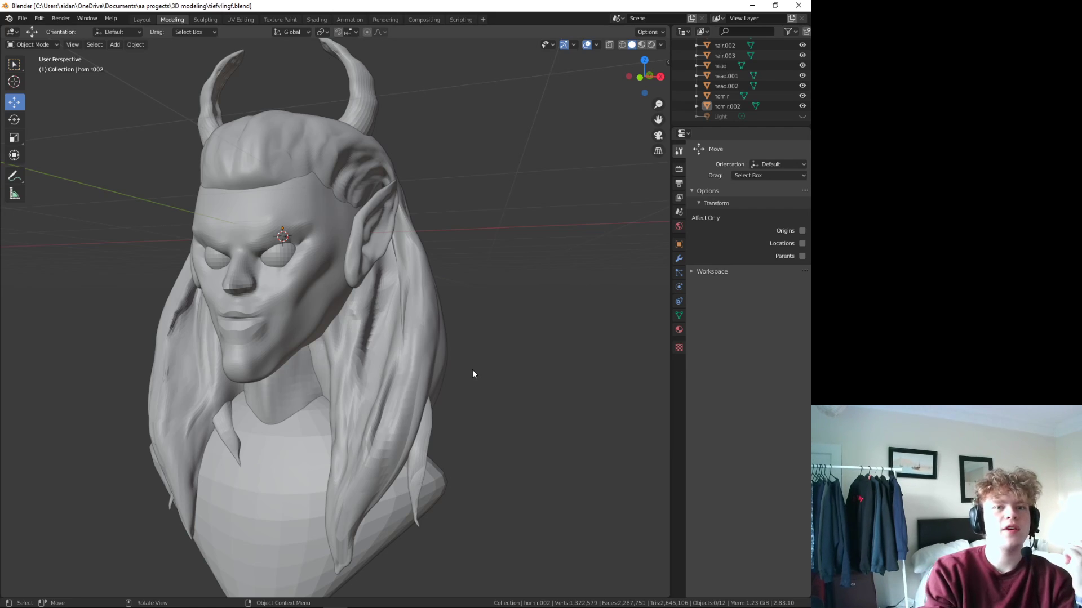
- Switch to the Texture Paint workspace and set the paint colour to white
left_click(290, 19)
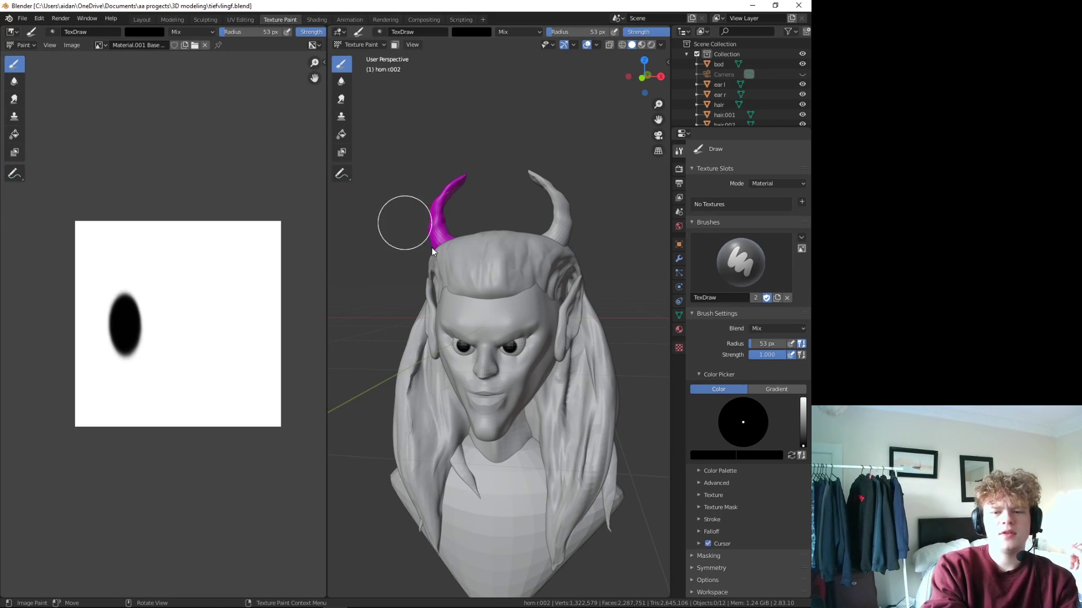
scroll(432, 248, "down", 3)
mouse_move(478, 309)
middle_mouse_down()
mouse_move(495, 350)
mouse_move(585, 447)
mouse_move(546, 435)
mouse_move(549, 461)
middle_mouse_up()
scroll(563, 451, "up", 4)
scroll(550, 461, "up", 2)
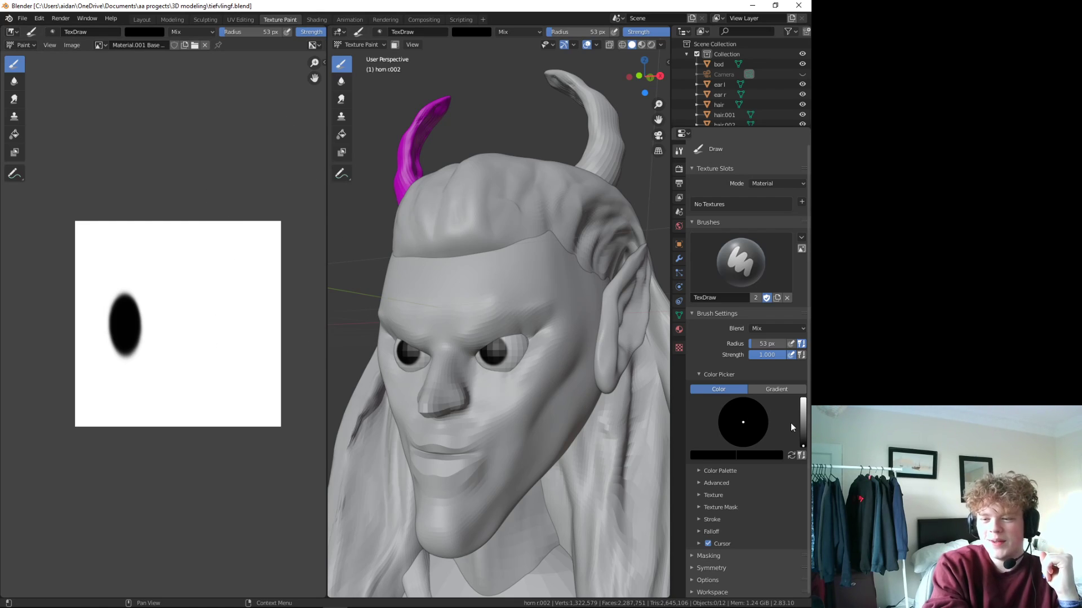
left_click_drag(802, 445, 802, 399)
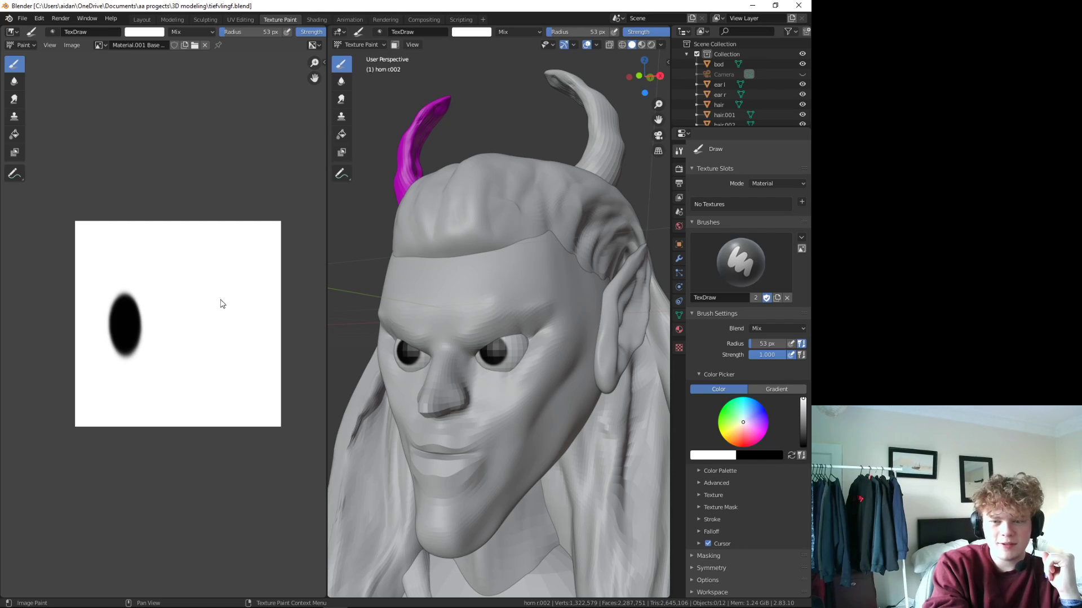
- Turn to a frontal view and put the head.002 eye mesh into Edit Mode
left_click(495, 374)
middle_click_drag(198, 314, 225, 313)
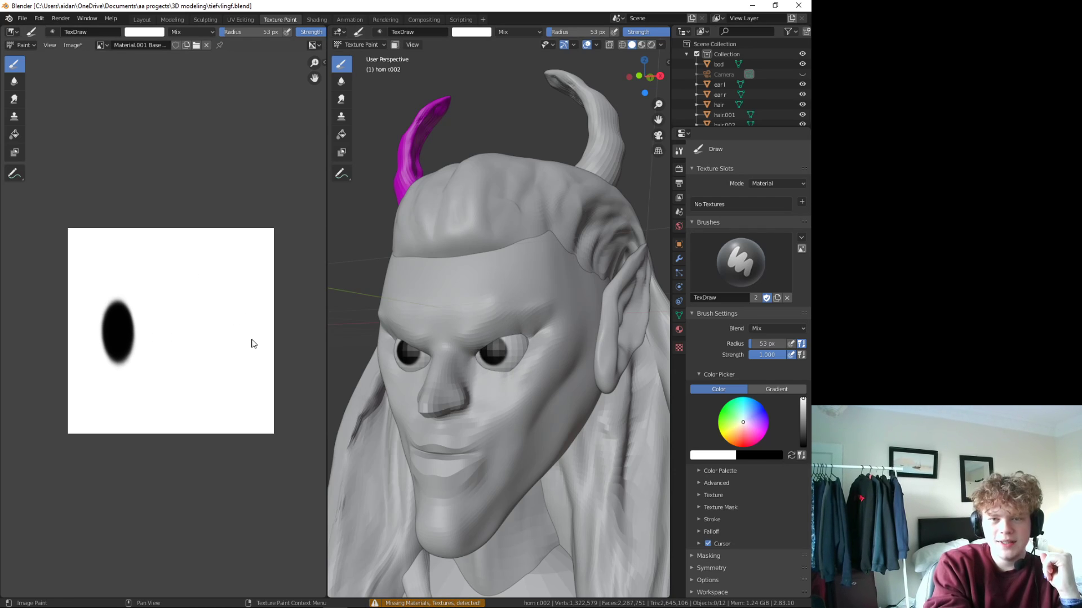
mouse_move(428, 333)
middle_mouse_down()
mouse_move(466, 316)
mouse_move(455, 319)
middle_mouse_up()
scroll(447, 318, "down", 4)
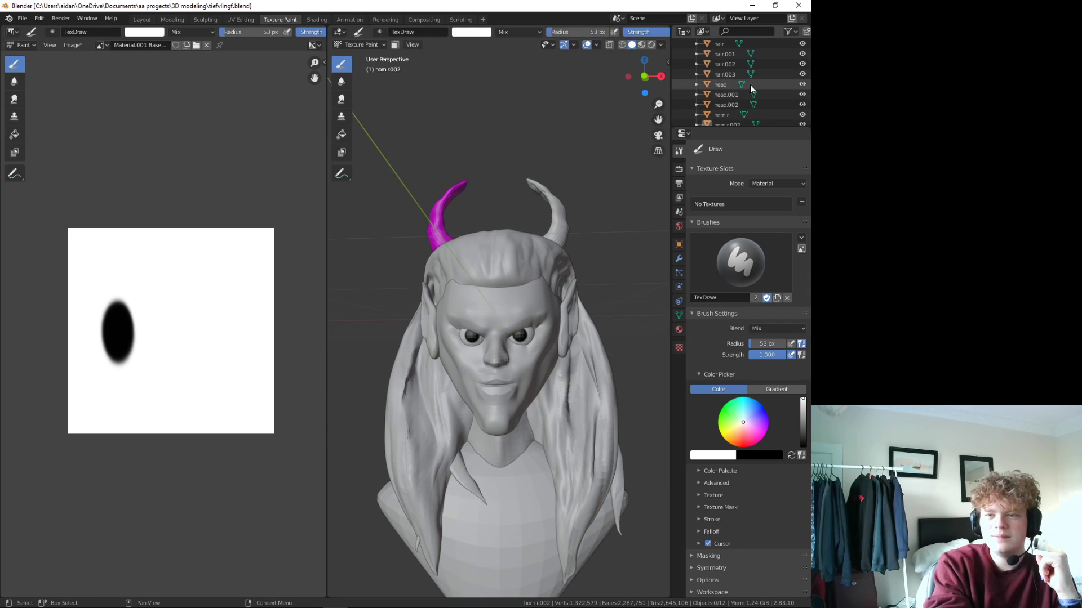
scroll(751, 97, "down", 2)
scroll(744, 97, "up", 2)
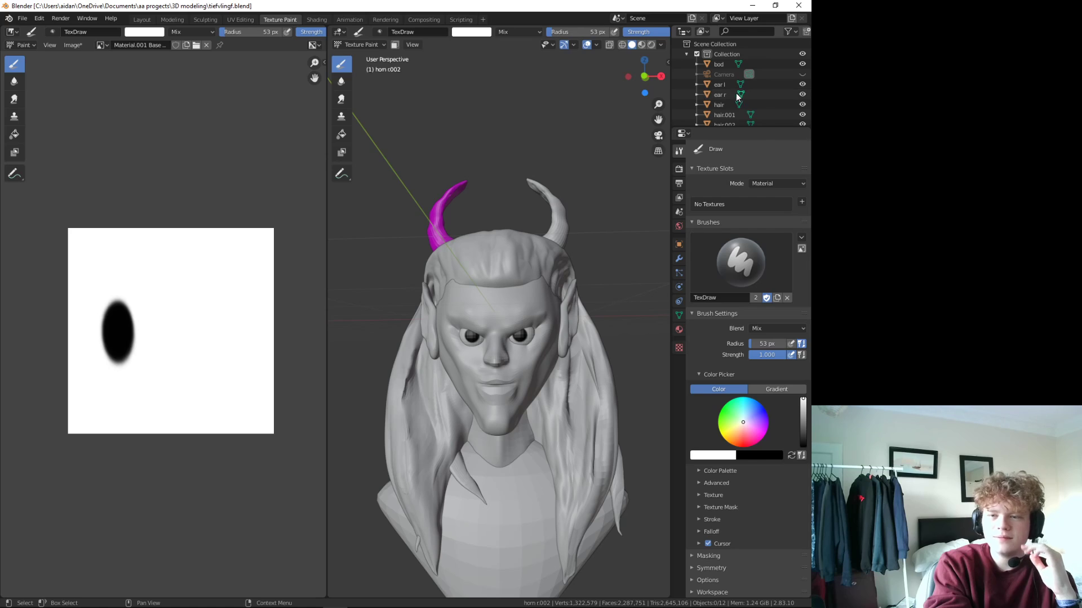
scroll(742, 92, "down", 3)
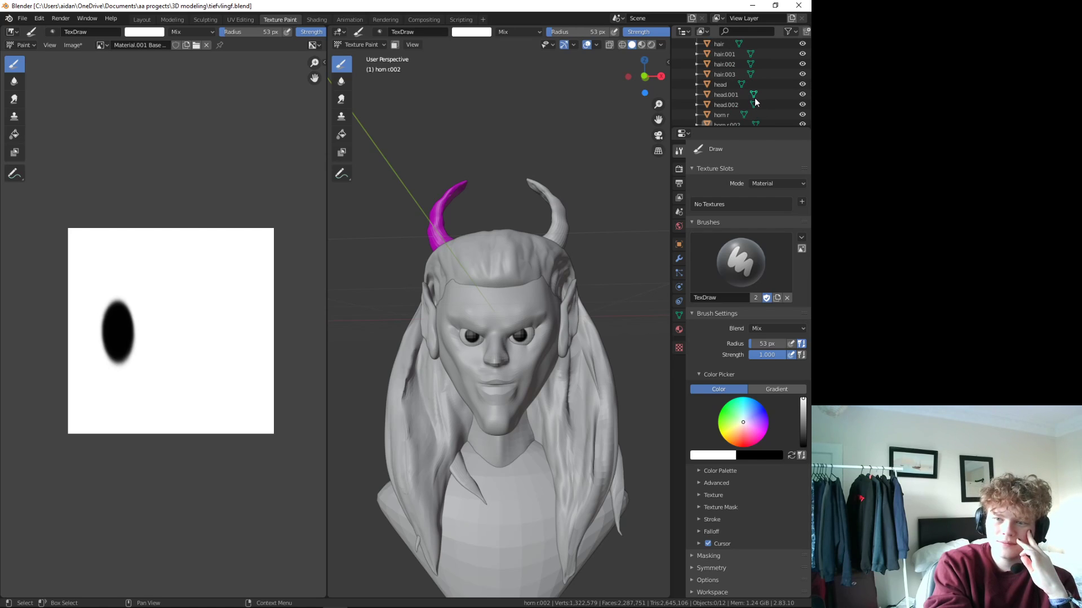
left_click(753, 95)
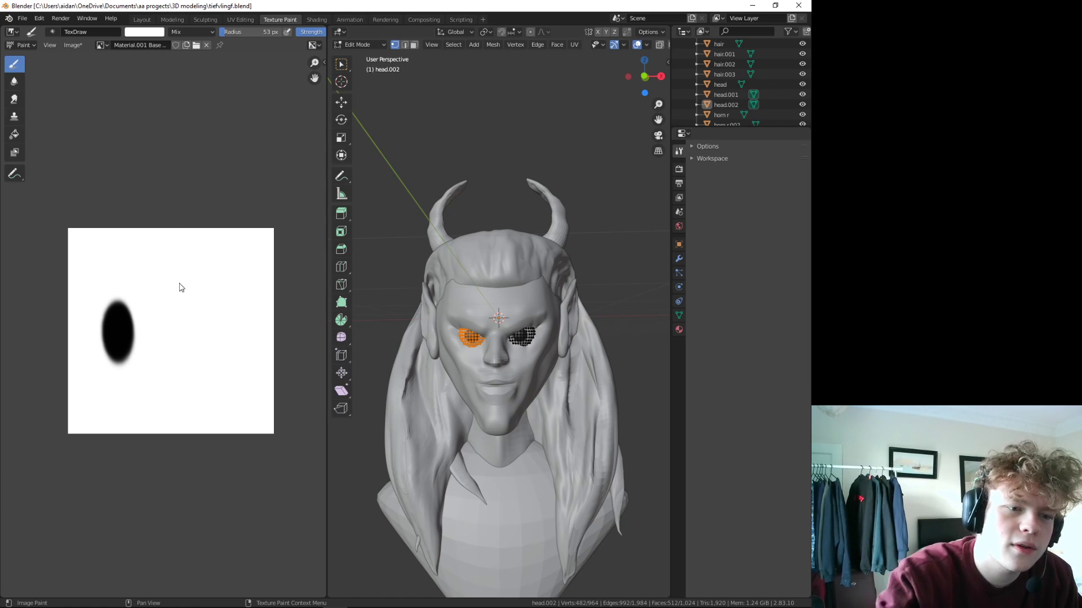
- Paint white over the old black ellipse and reselect the head.002 eye object for painting
mouse_move(175, 365)
left_mouse_down()
mouse_move(119, 327)
mouse_move(120, 303)
mouse_move(143, 332)
left_mouse_up()
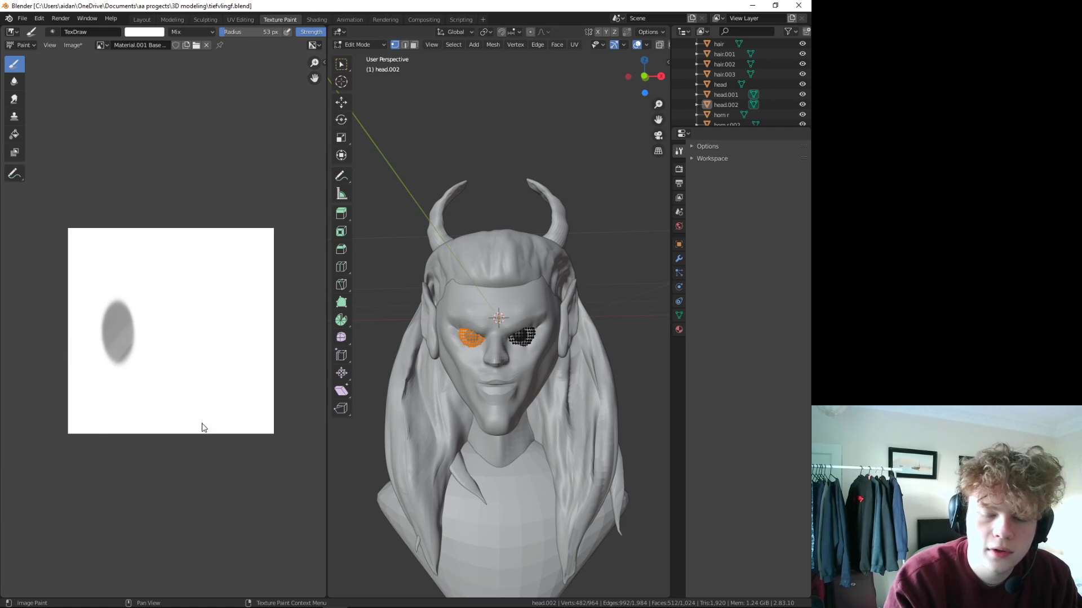
key("alt+a")
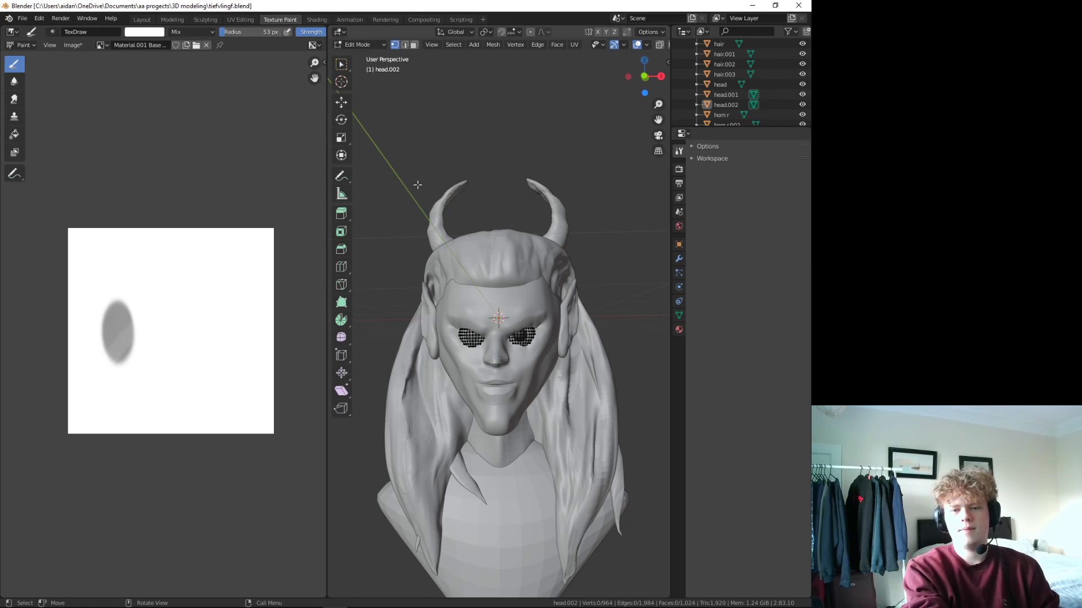
left_click(708, 104)
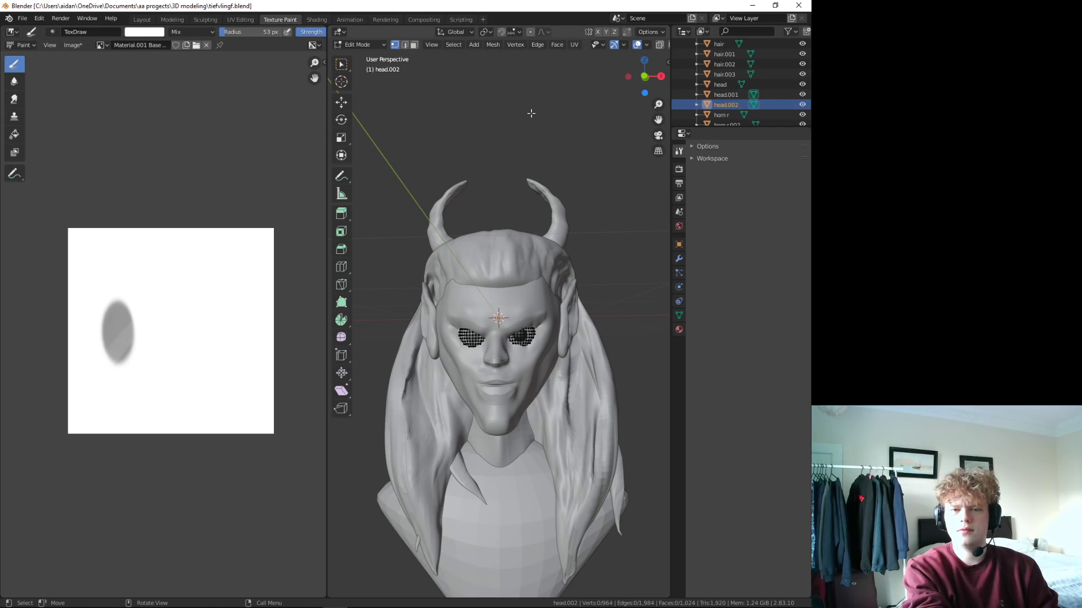
left_click(239, 19)
left_click(280, 19)
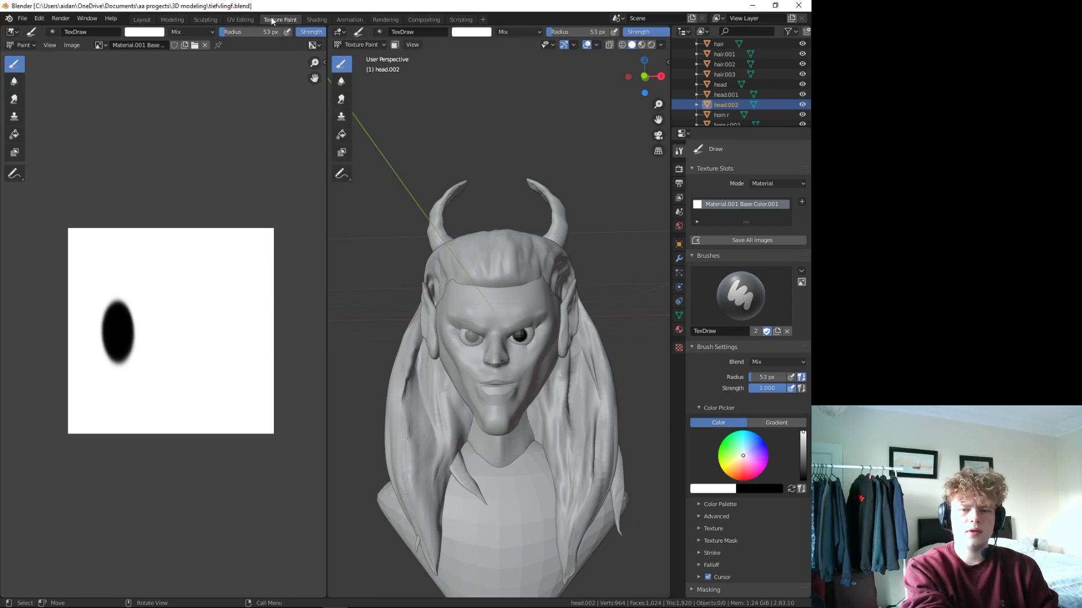
scroll(435, 293, "up", 2)
scroll(451, 326, "up", 2)
mouse_move(452, 326)
middle_mouse_down()
mouse_move(463, 304)
mouse_move(418, 337)
middle_mouse_up()
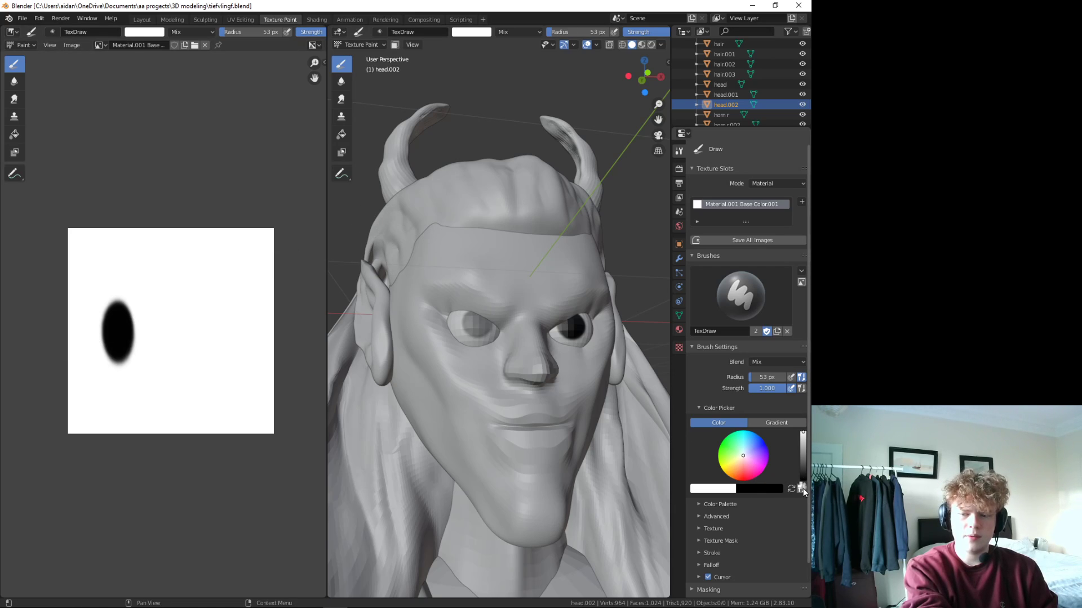
- Try a black stroke on the eye, then repaint the dark spot white
left_click_drag(801, 465, 802, 482)
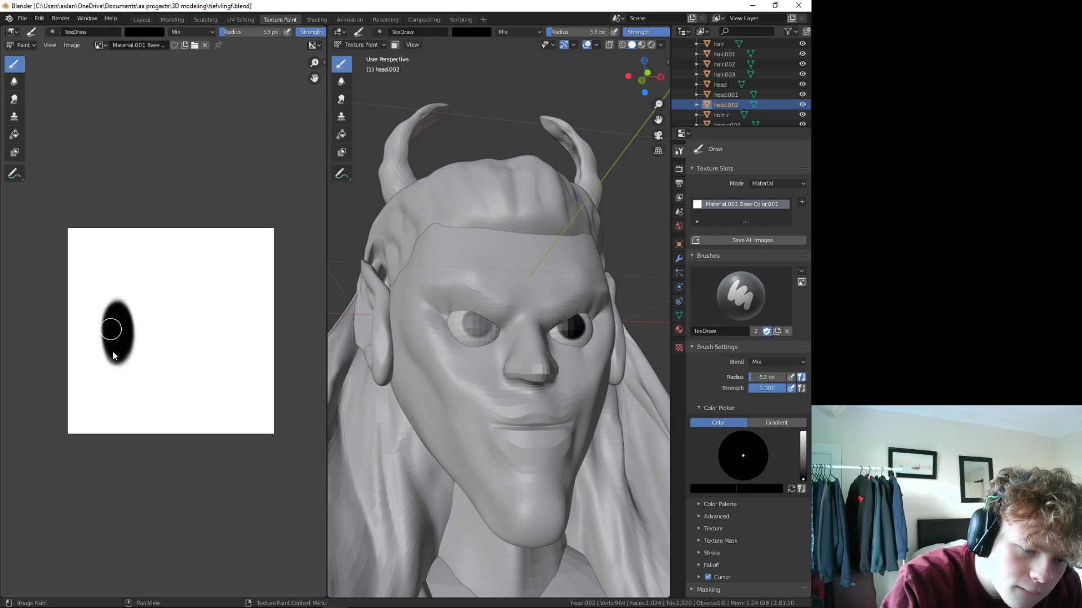
left_click_drag(112, 333, 110, 361)
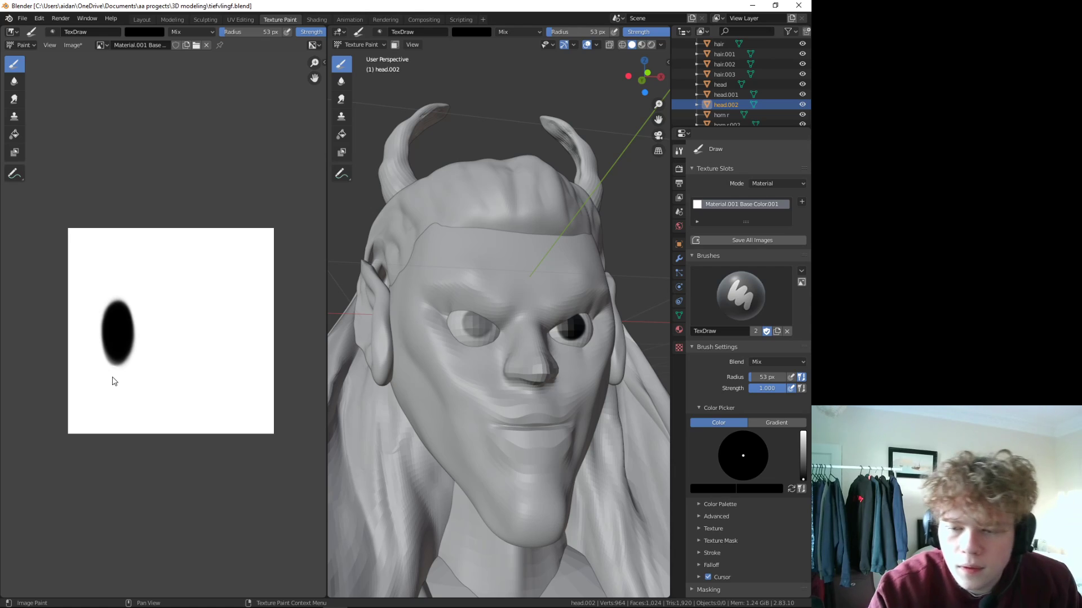
left_click(803, 457)
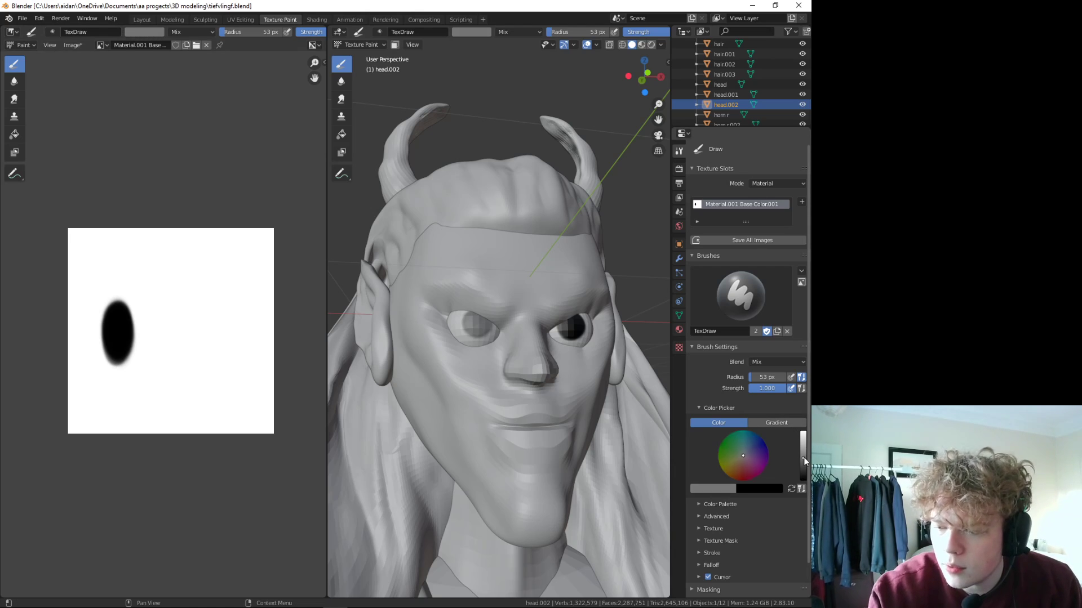
left_click_drag(803, 458, 803, 431)
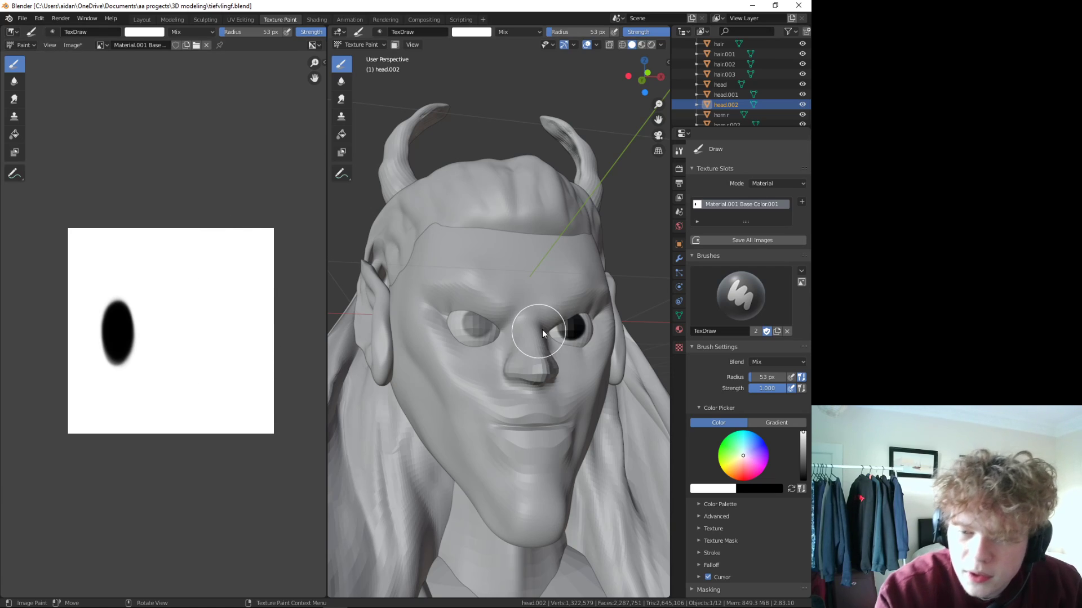
mouse_move(597, 305)
left_mouse_down()
mouse_move(573, 348)
mouse_move(562, 320)
left_mouse_up()
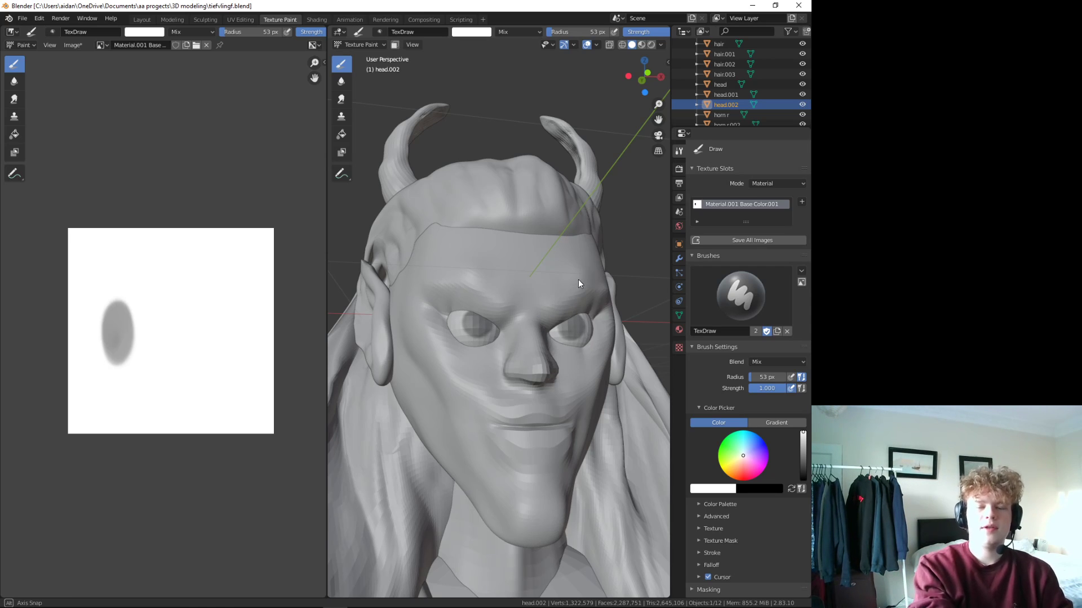
- Set the brush to black and paint the right eye's pupil
mouse_move(578, 279)
middle_mouse_down()
mouse_move(548, 296)
mouse_move(508, 378)
mouse_move(558, 369)
middle_mouse_up()
left_click_drag(804, 447, 803, 485)
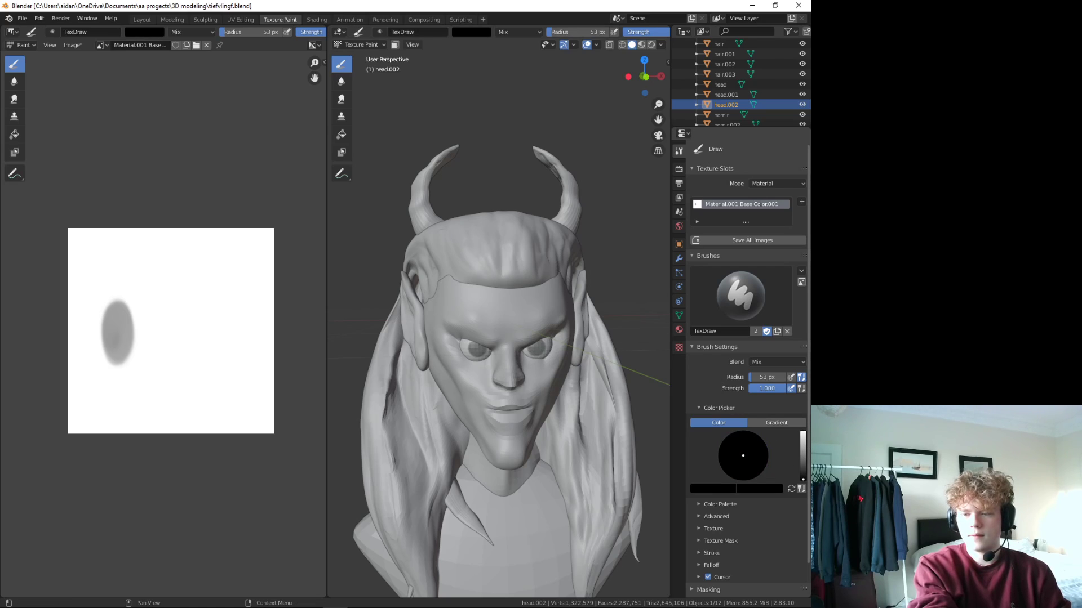
left_click(536, 351)
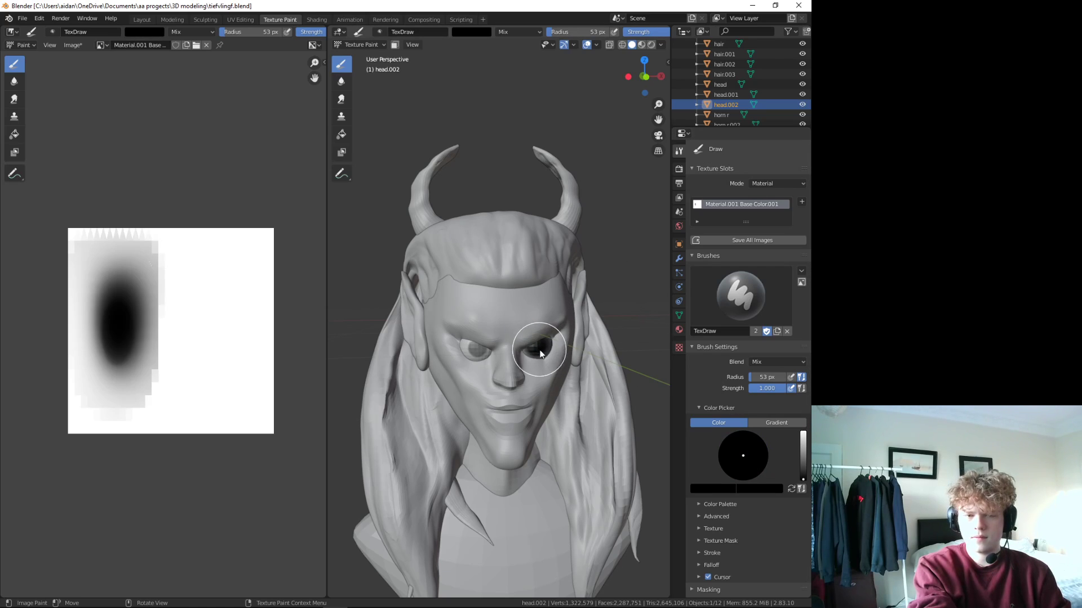
left_click(478, 353)
middle_click_drag(547, 389, 513, 347)
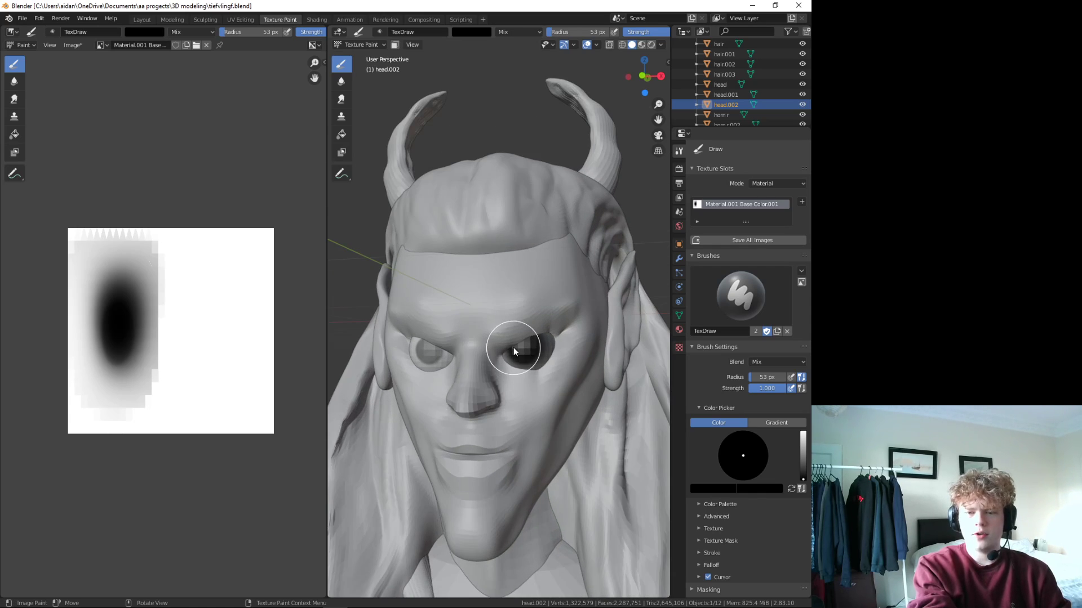
scroll(513, 349, "up", 3)
mouse_move(581, 425)
middle_mouse_down()
mouse_move(597, 417)
mouse_move(557, 432)
mouse_move(574, 424)
middle_mouse_up()
scroll(574, 424, "down", 3)
scroll(573, 425, "down", 3)
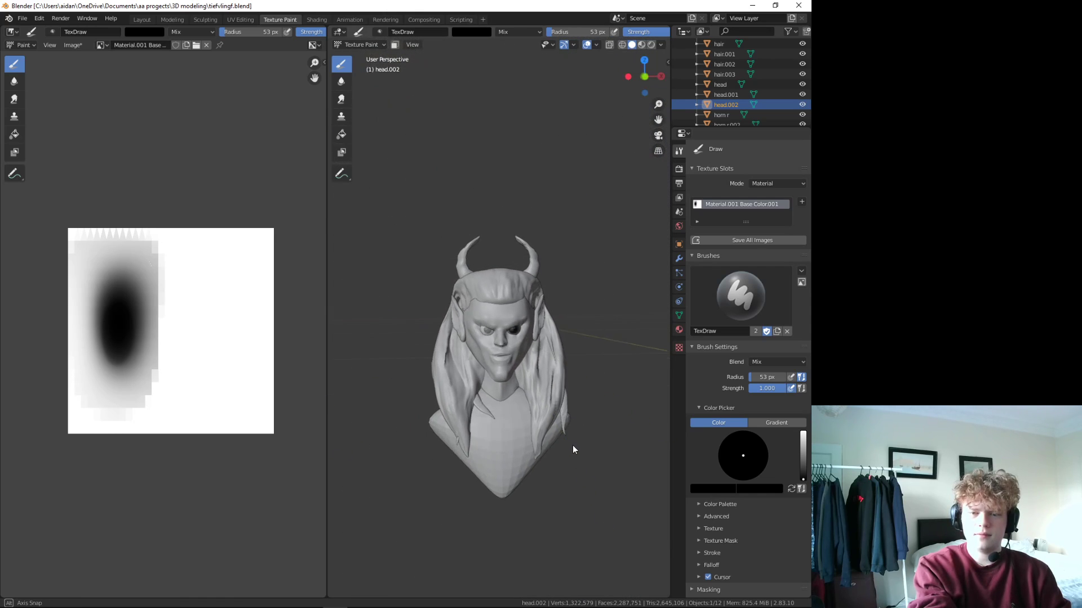
- Paint a trial bright-green slit pupil across the eye and its texture
scroll(507, 315, "up", 1)
scroll(549, 374, "up", 3)
scroll(536, 395, "up", 2)
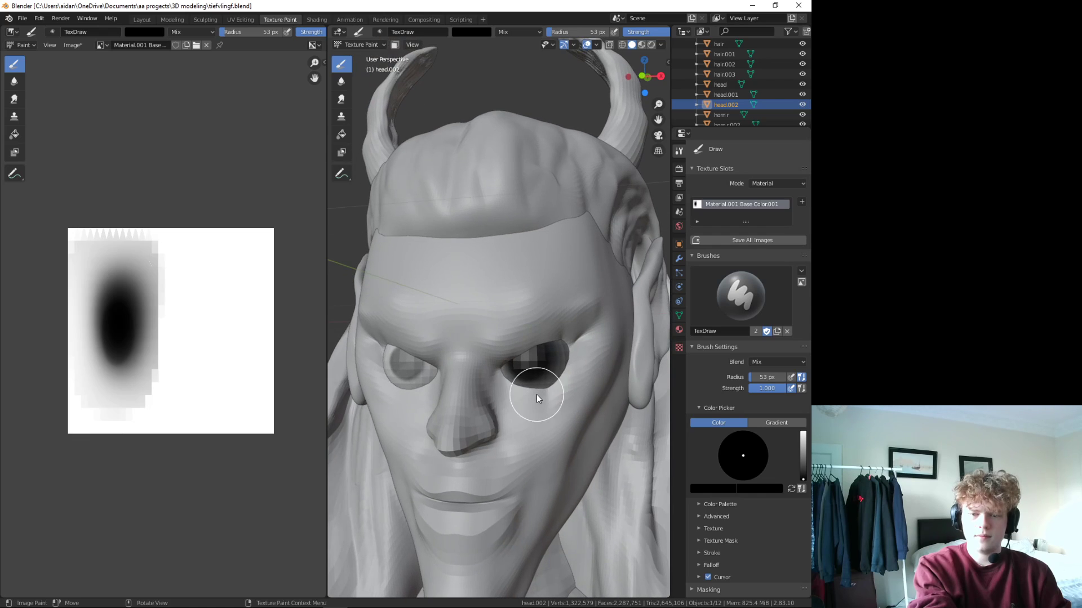
left_click(803, 440)
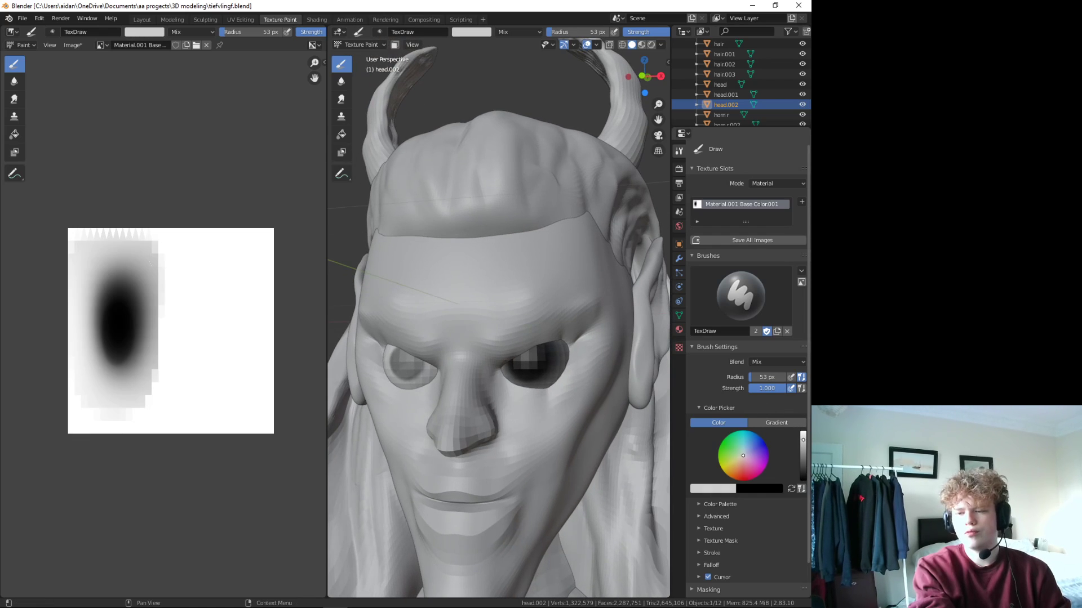
left_click_drag(802, 439, 802, 432)
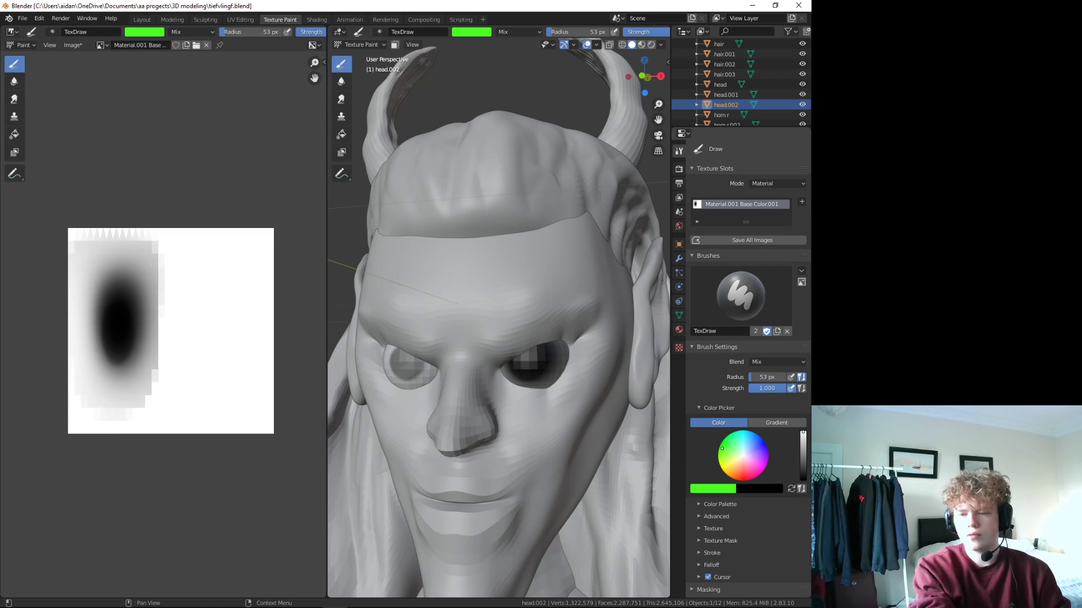
scroll(532, 369, "up", 5)
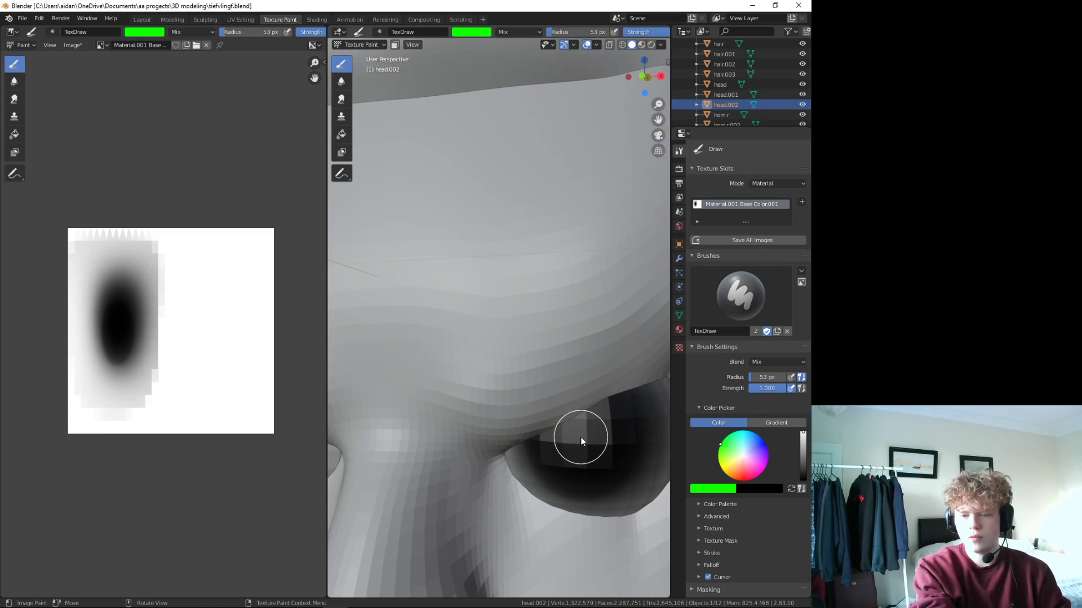
mouse_move(581, 458)
left_mouse_down()
mouse_move(580, 407)
mouse_move(585, 511)
left_mouse_up()
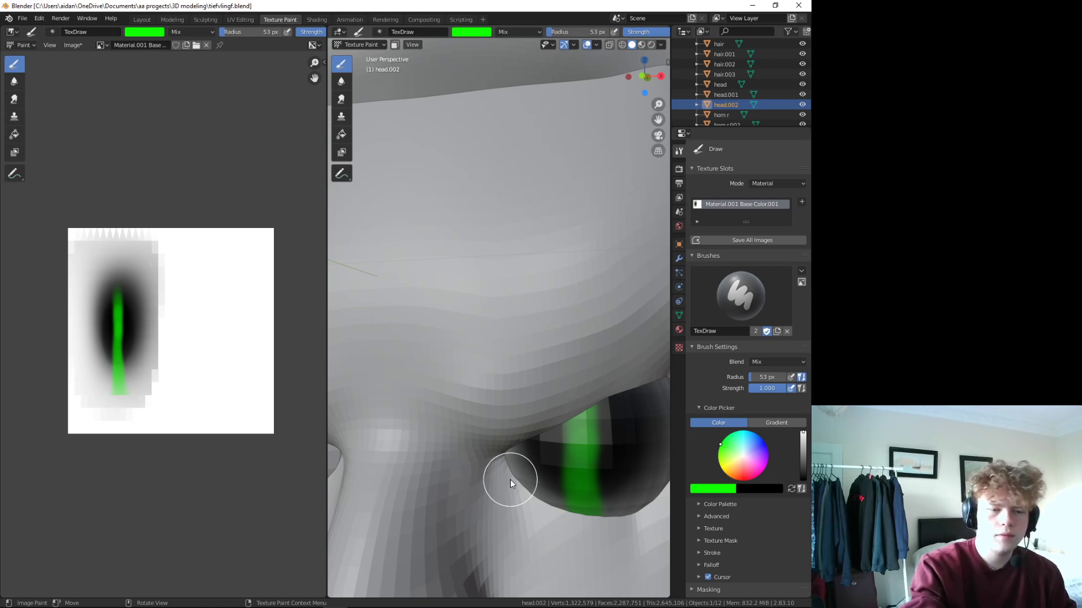
left_click_drag(108, 230, 120, 420)
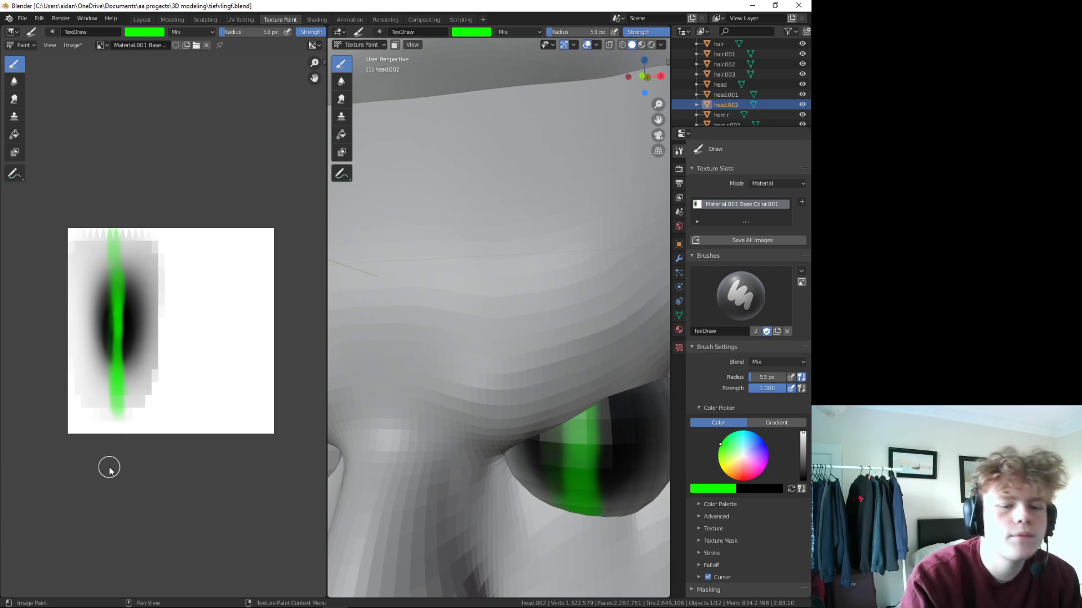
- Undo the green paint back to the black oval and enter Edit Mode
scroll(151, 441, "down", 4)
scroll(516, 468, "down", 5)
scroll(505, 465, "down", 2)
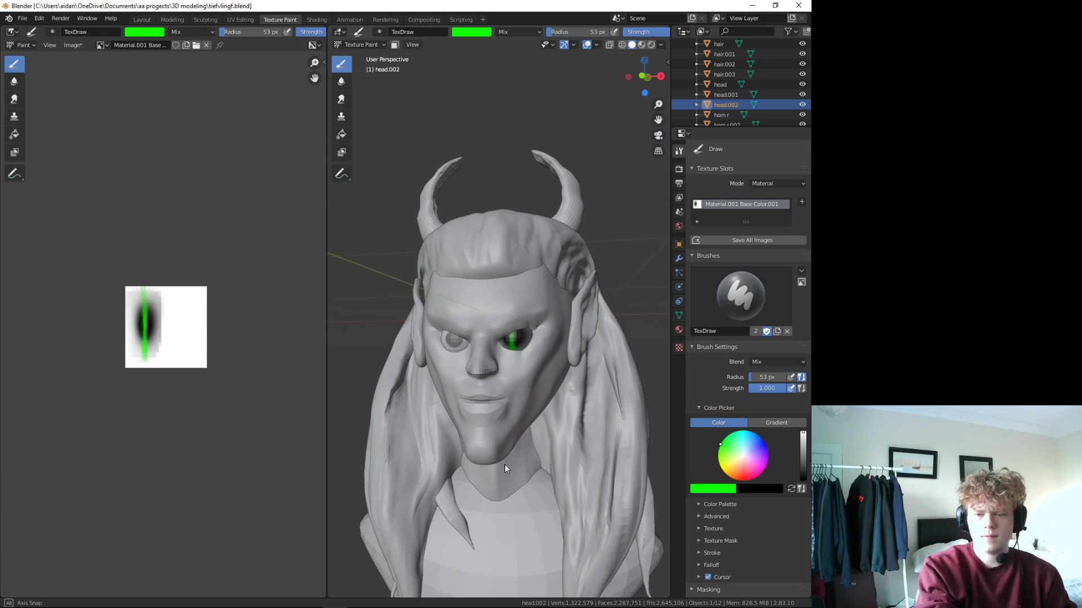
middle_click_drag(504, 464, 522, 458)
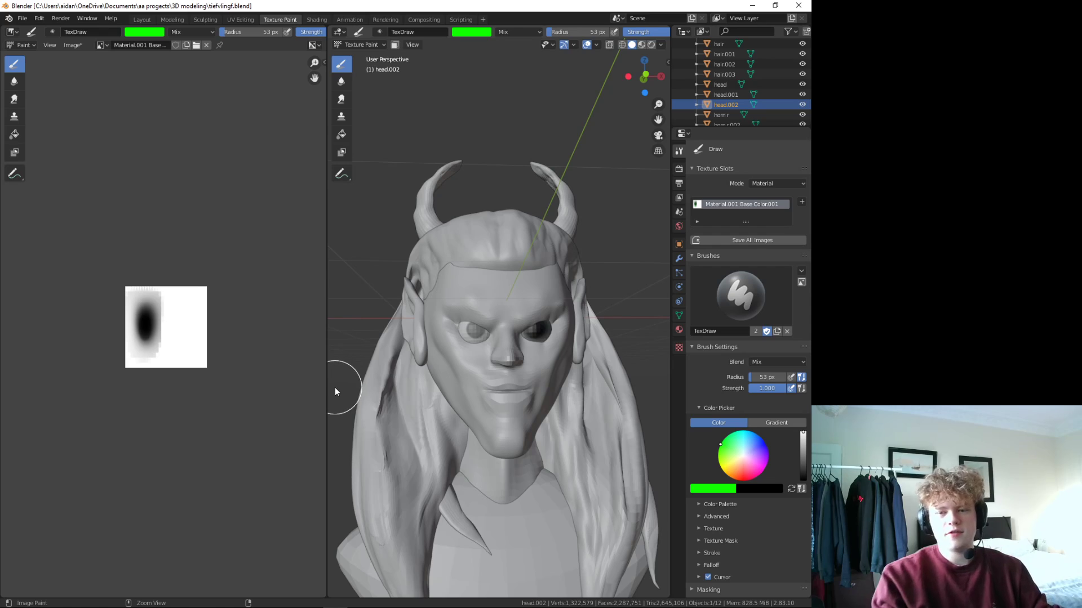
key("ctrl+z")
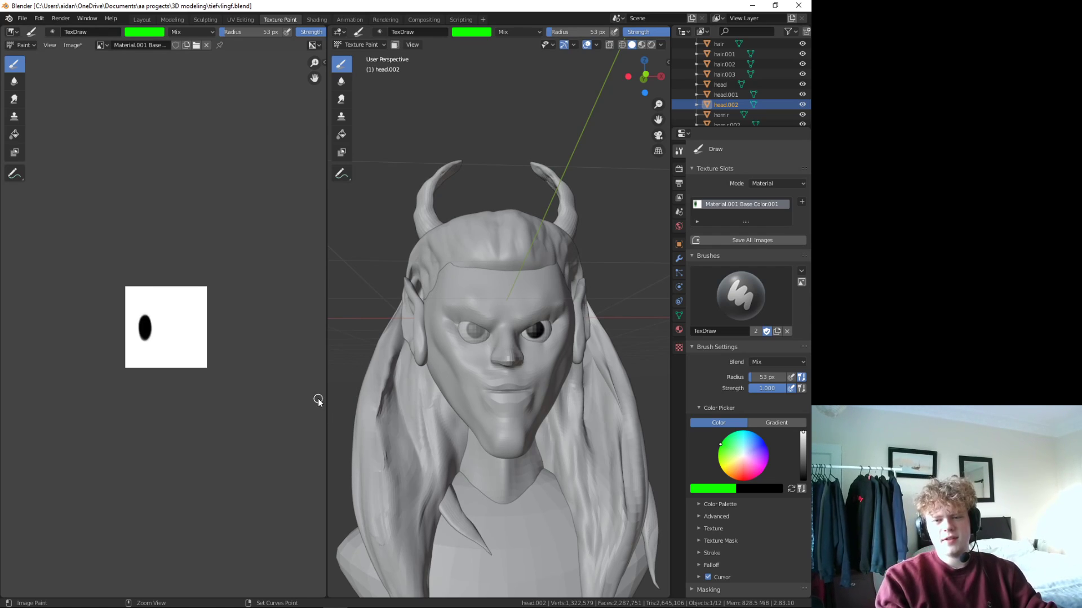
key("Tab")
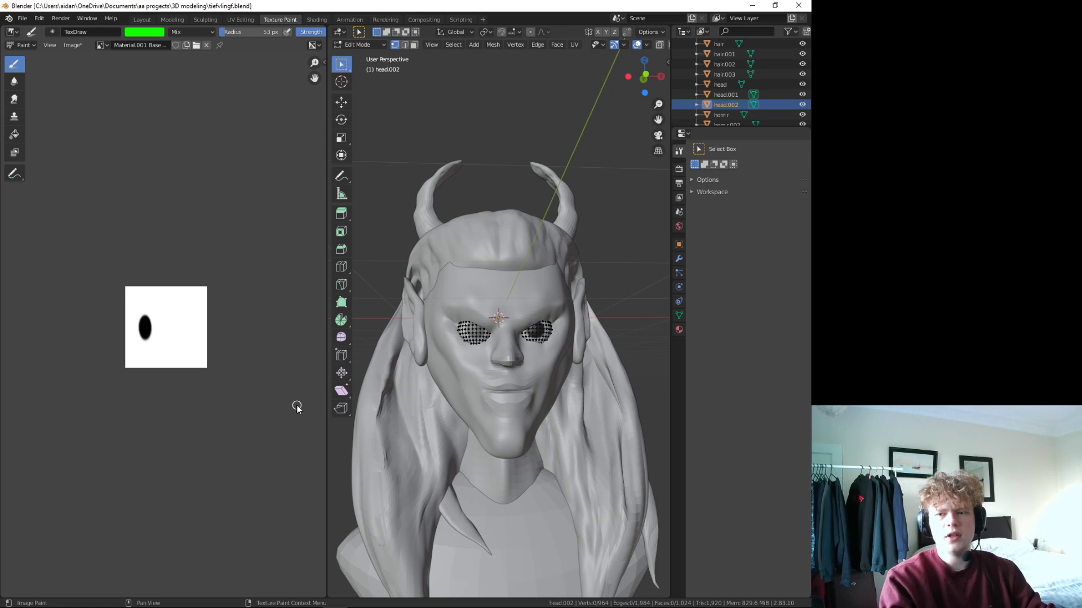
- Select head.001, return to Texture Paint, and paint its left eye black
left_click(753, 94)
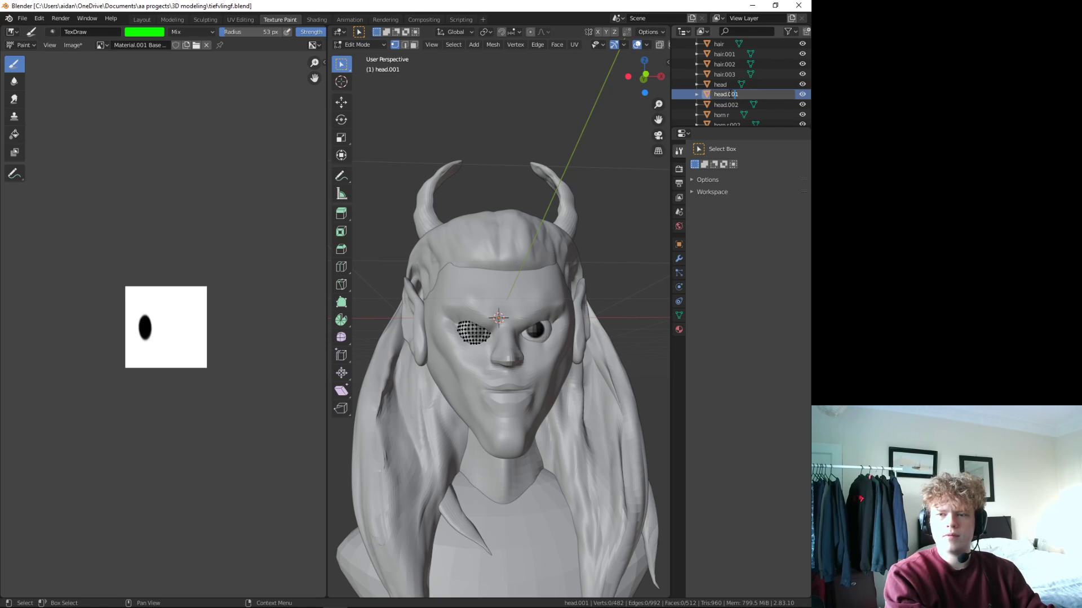
left_click(240, 19)
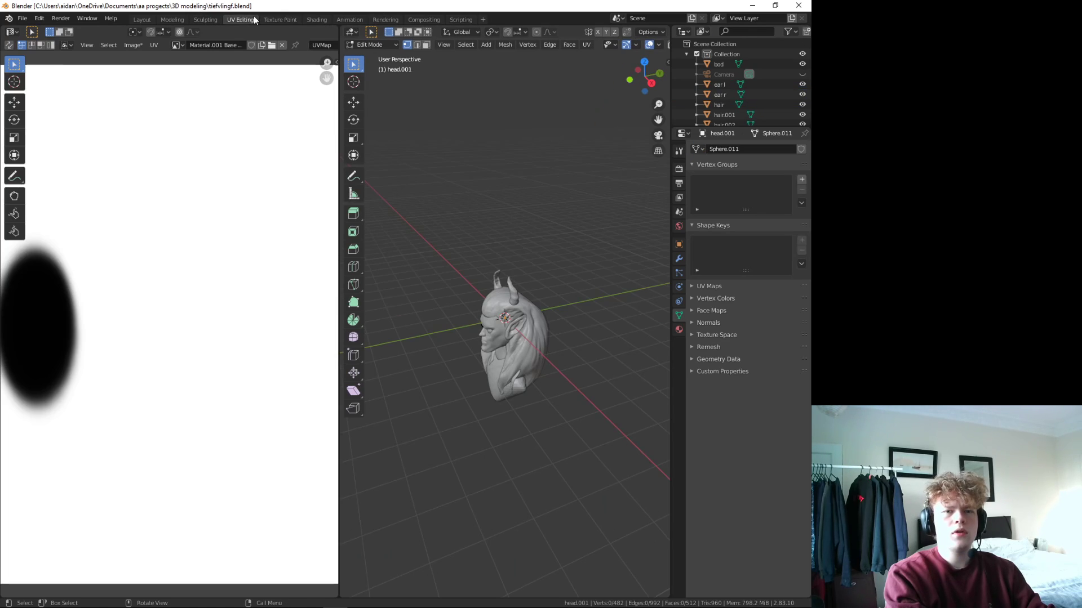
left_click(276, 20)
scroll(459, 346, "up", 2)
scroll(459, 344, "up", 2)
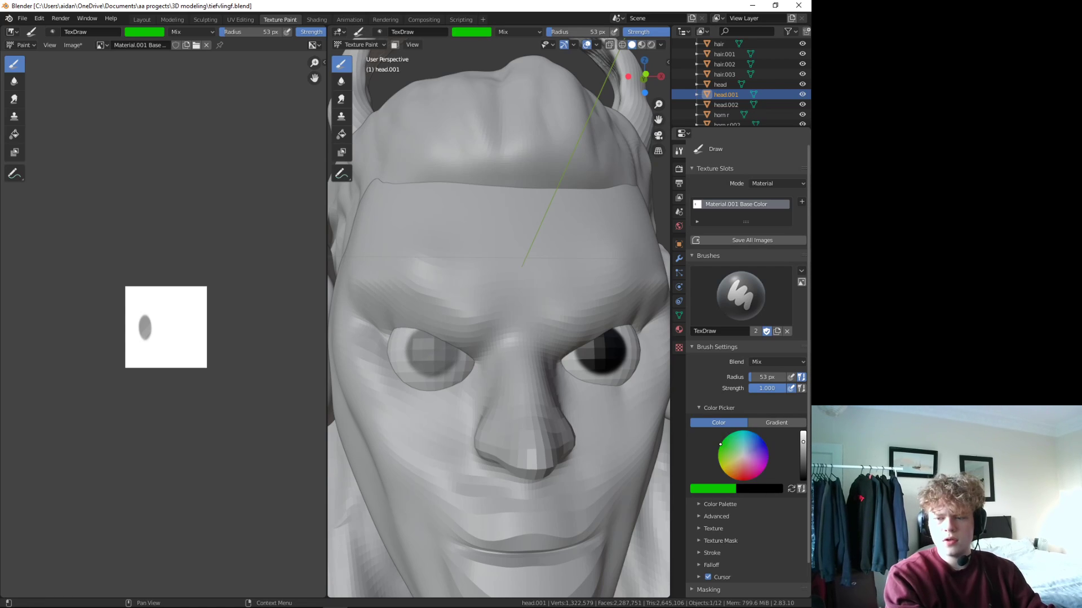
left_click_drag(803, 434, 803, 480)
left_click_drag(436, 352, 433, 350)
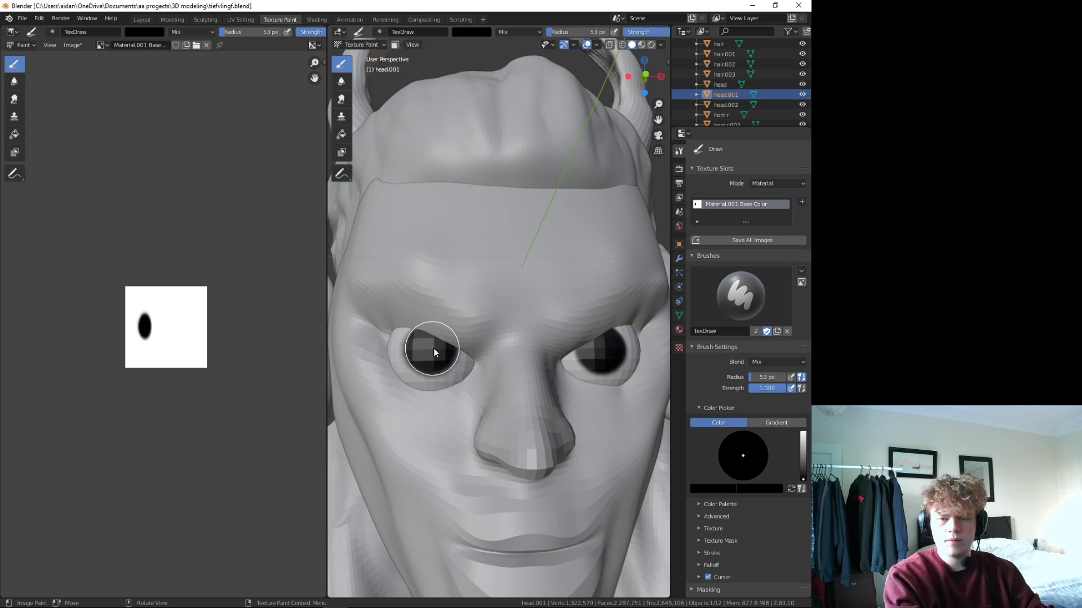
scroll(436, 349, "down", 5)
scroll(423, 355, "down", 2)
mouse_move(414, 361)
middle_mouse_down()
mouse_move(396, 378)
mouse_move(475, 367)
mouse_move(377, 381)
mouse_move(405, 351)
mouse_move(410, 361)
middle_mouse_up()
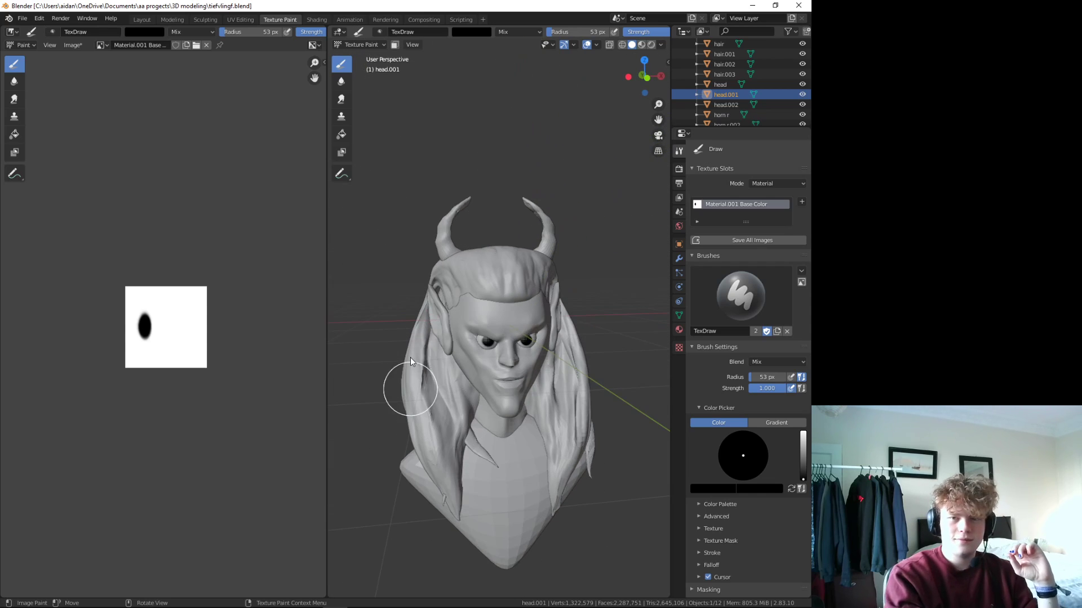
- Preview the bust close up in Shading, then check the Animation and Rendering workspaces
left_click(320, 21)
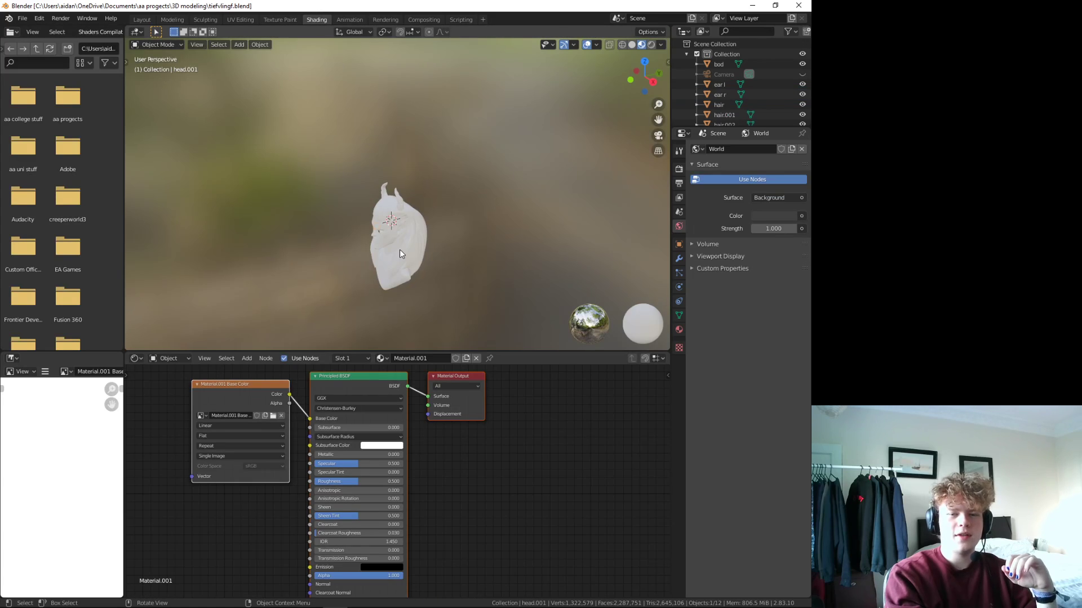
mouse_move(400, 248)
middle_mouse_down()
mouse_move(384, 240)
mouse_move(427, 285)
mouse_move(468, 249)
mouse_move(347, 243)
mouse_move(320, 261)
mouse_move(445, 309)
mouse_move(360, 169)
middle_mouse_up()
scroll(427, 285, "up", 3)
scroll(427, 285, "up", 3)
scroll(468, 249, "up", 2)
scroll(320, 260, "down", 5)
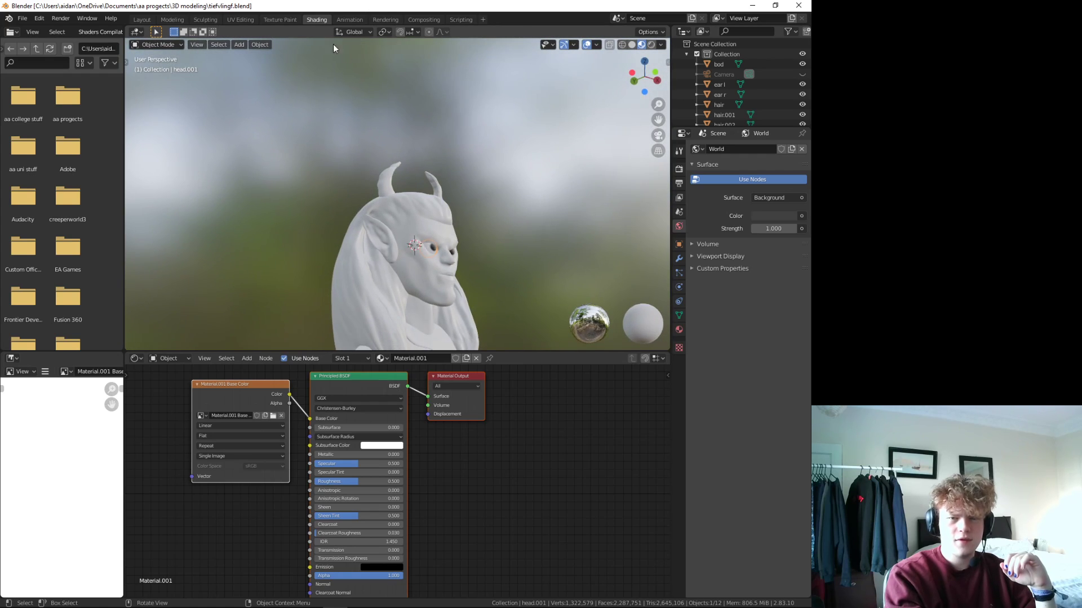
left_click(358, 22)
left_click(387, 20)
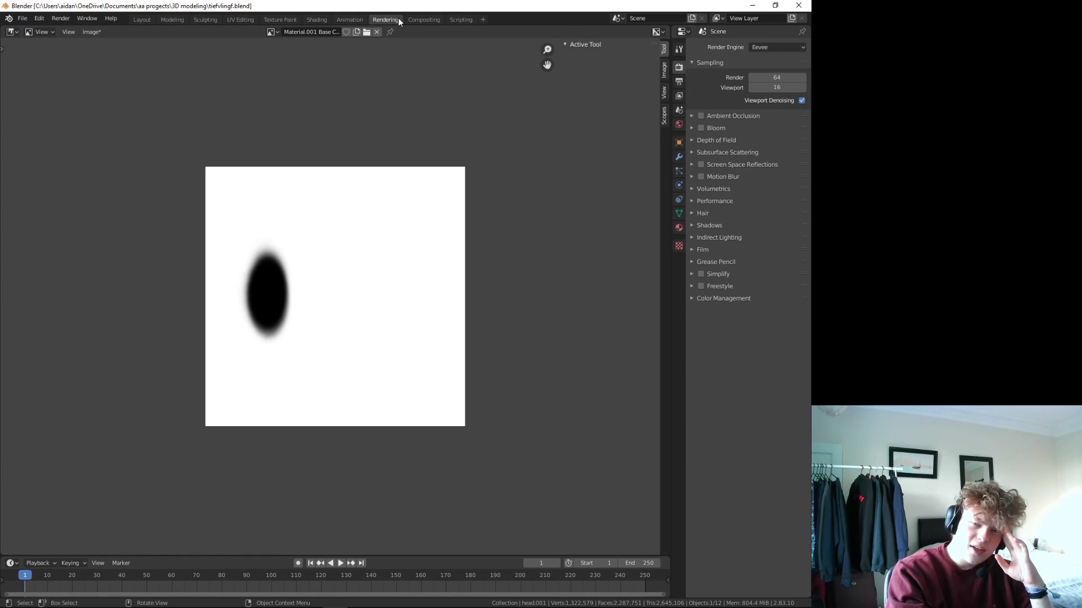
left_click(410, 17)
left_click(335, 17)
- Cycle through the workspaces to Modeling with the head facing front
left_click(299, 22)
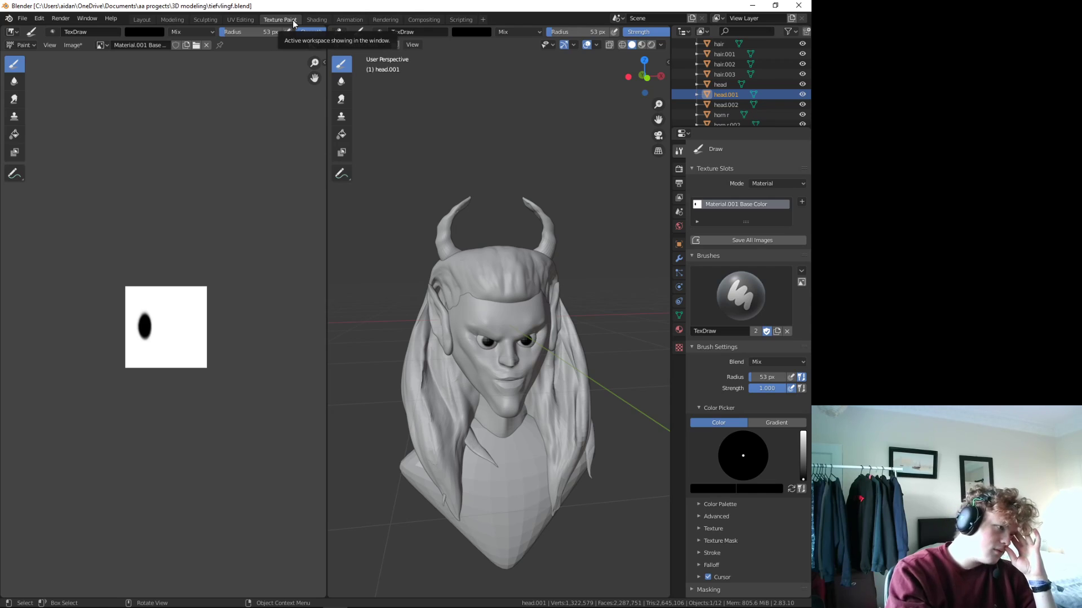
left_click(245, 21)
left_click(206, 20)
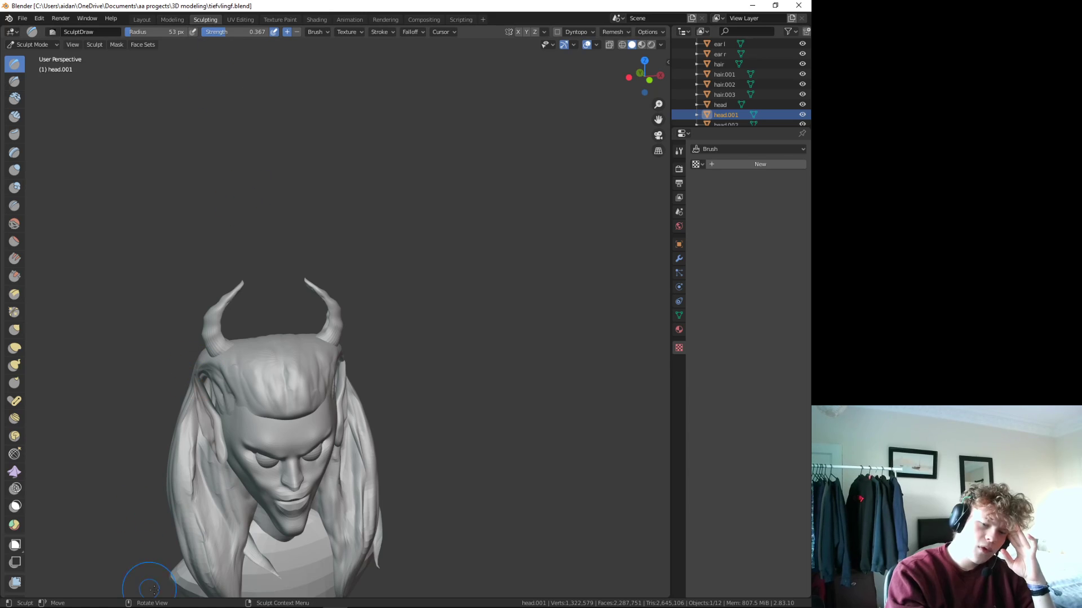
mouse_move(204, 515)
middle_mouse_down()
mouse_move(184, 500)
mouse_move(179, 529)
middle_mouse_up()
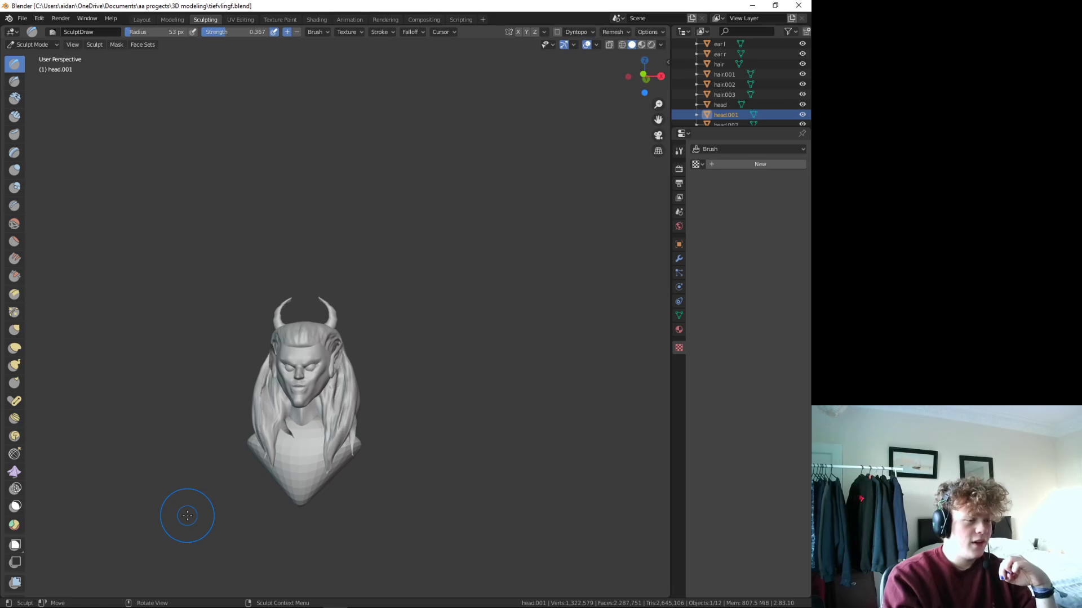
left_click(166, 19)
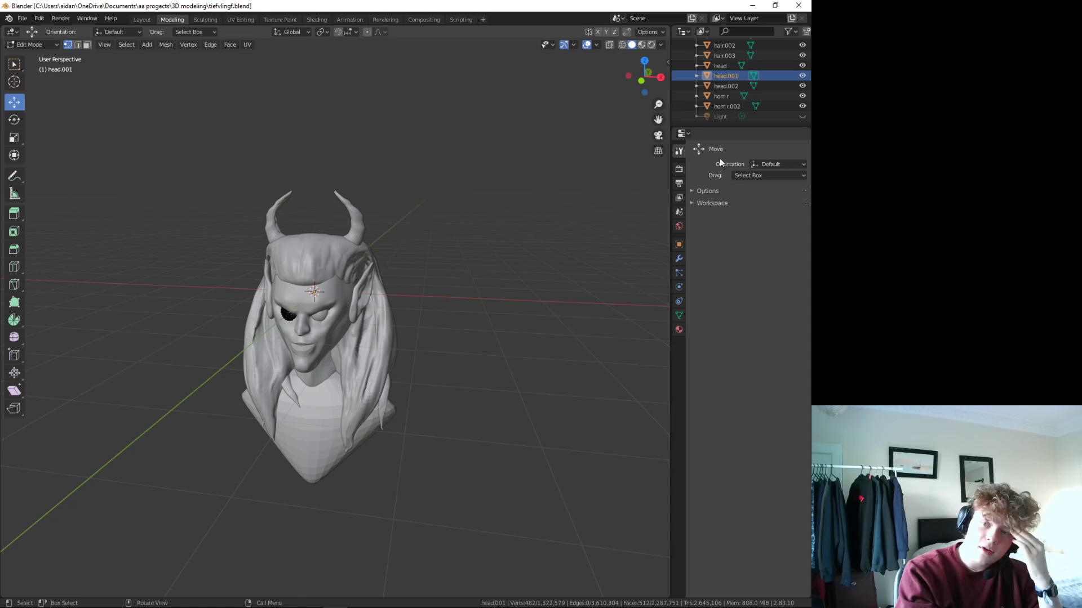
scroll(755, 89, "up", 2)
scroll(756, 85, "up", 2)
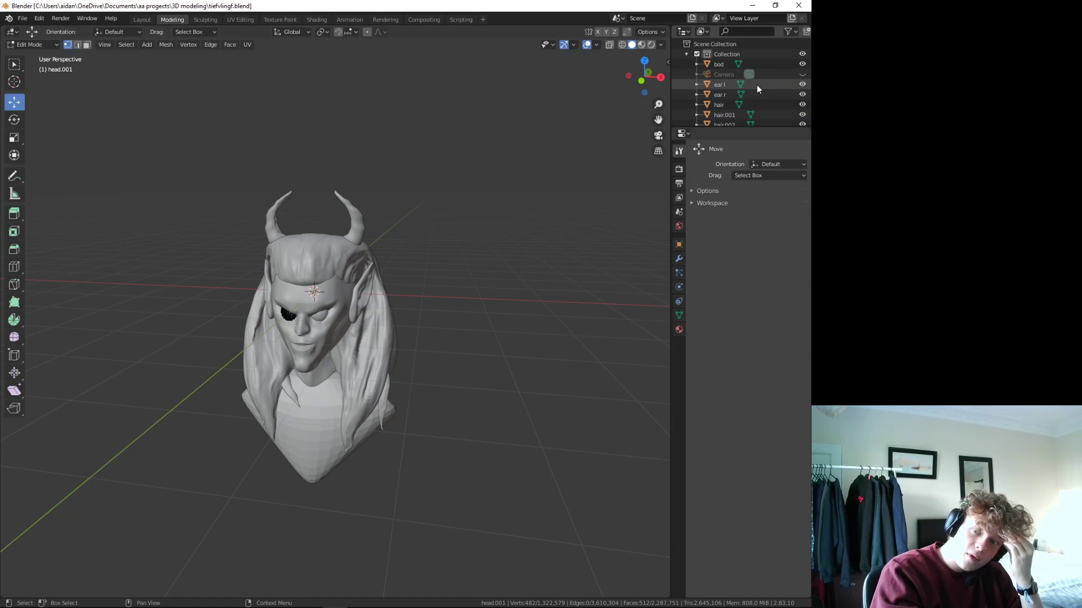
- Copy the bod object in the Outliner and paste it as bod.001
left_click(731, 65)
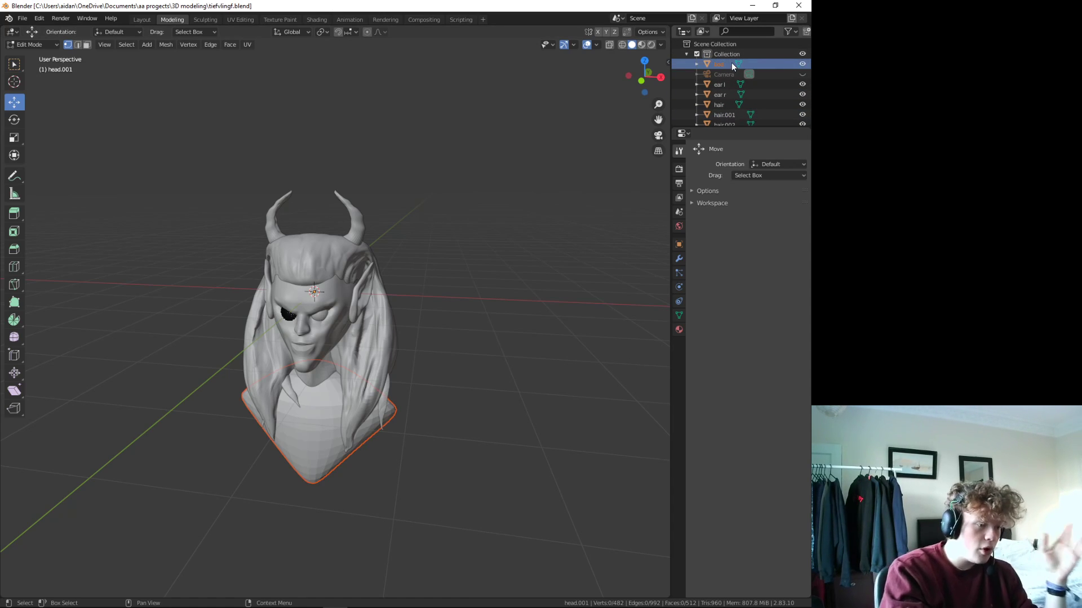
right_click(733, 62)
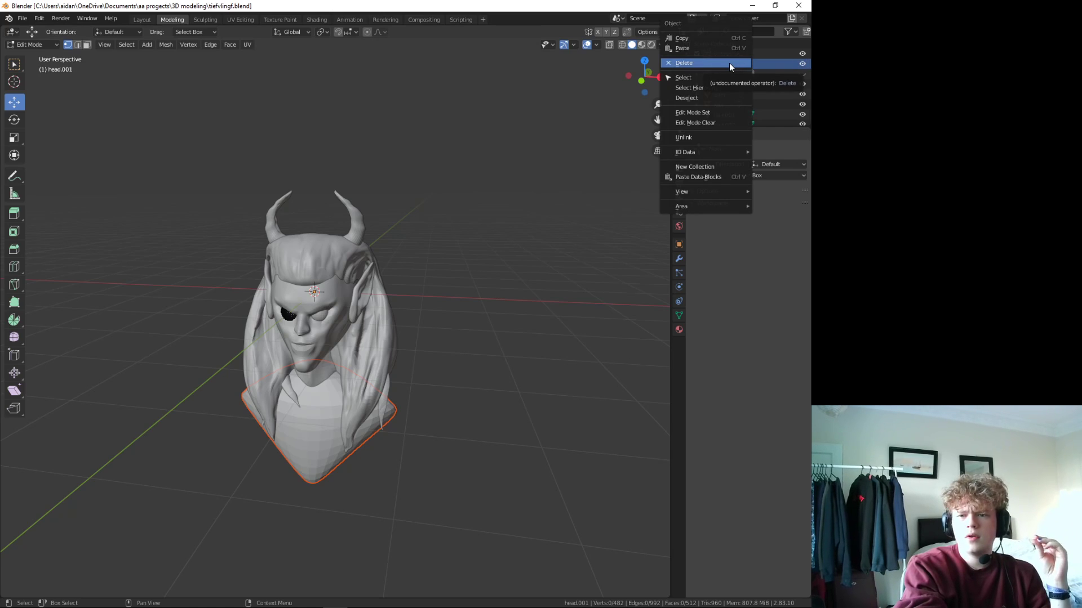
right_click(354, 416)
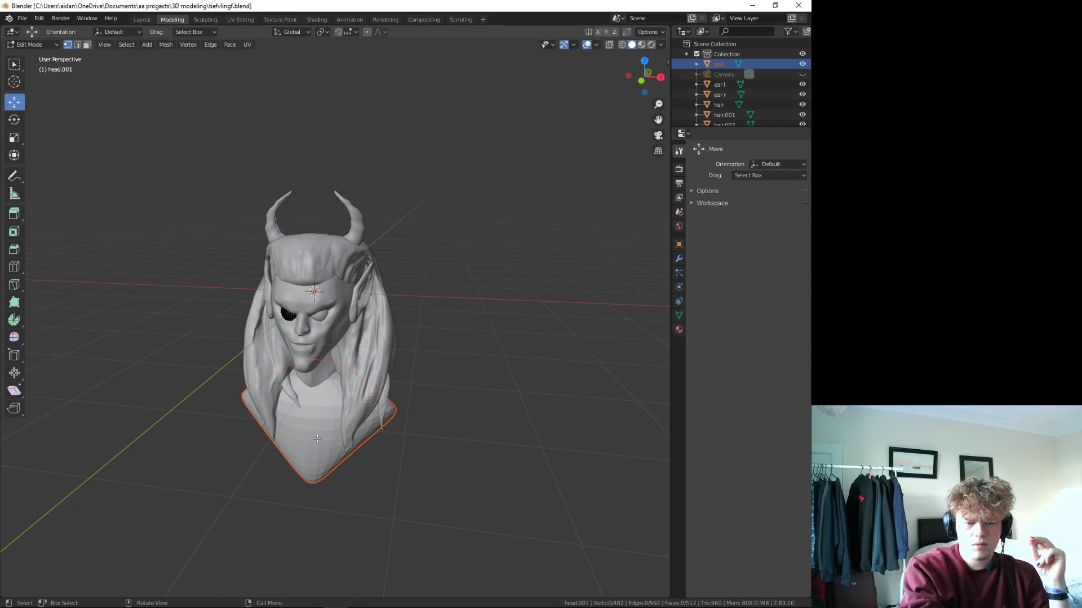
right_click(317, 439)
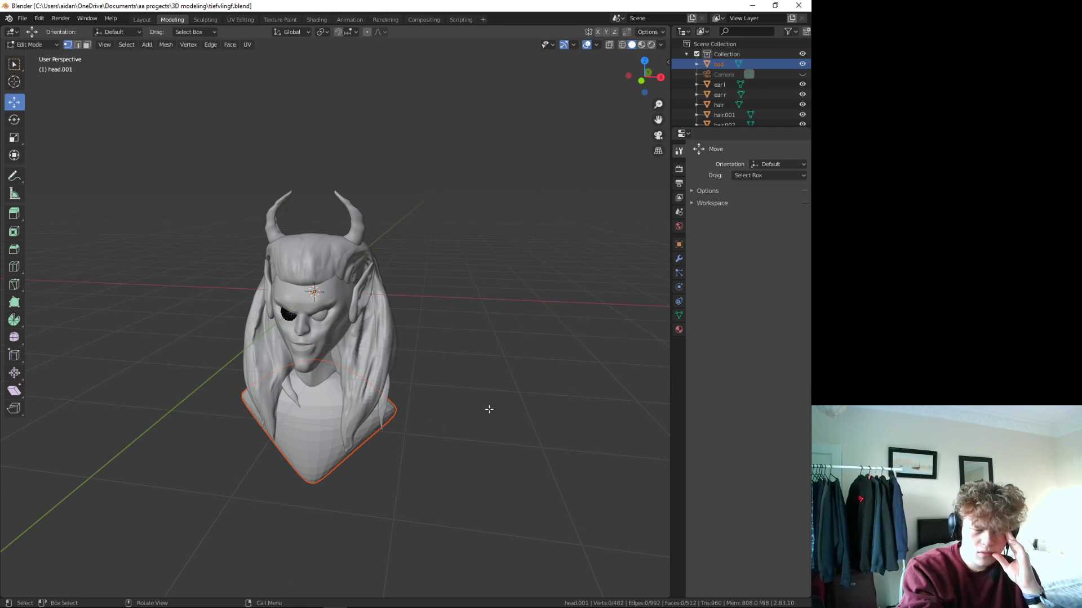
right_click(725, 62)
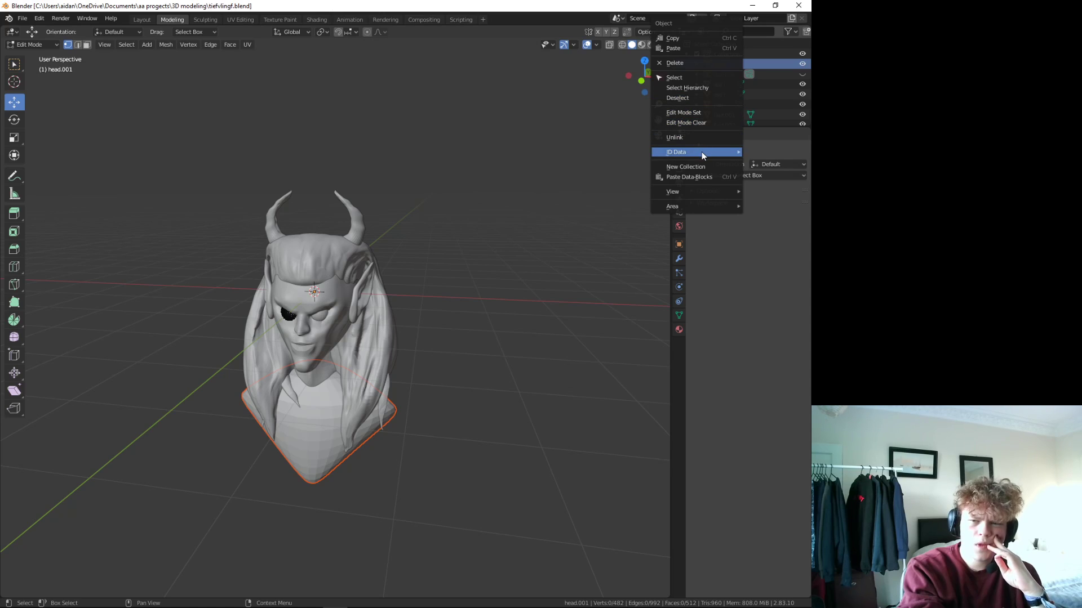
left_click(686, 38)
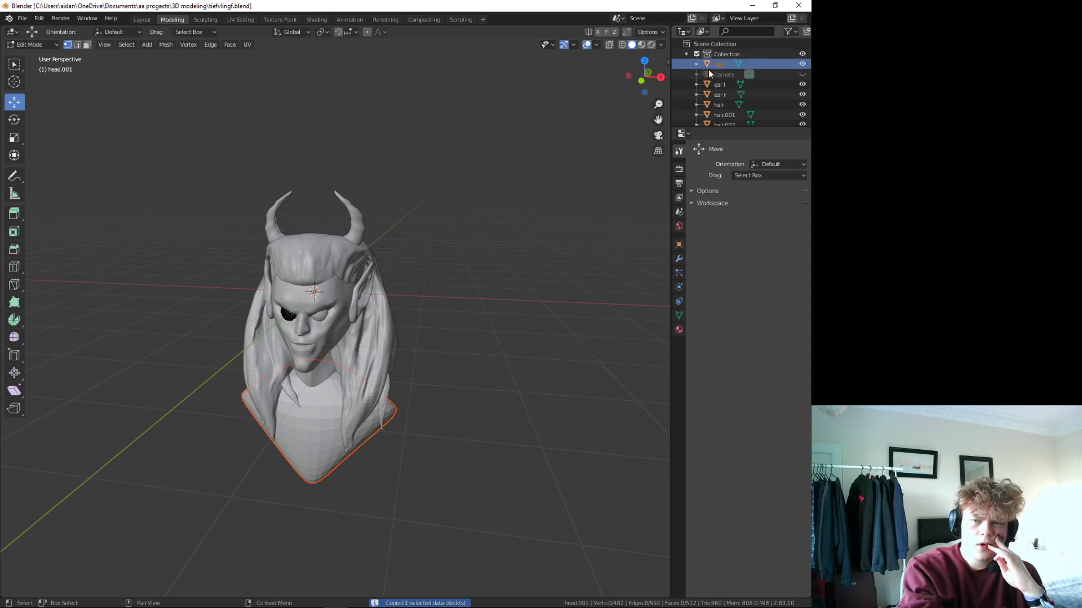
right_click(717, 66)
left_click(707, 75)
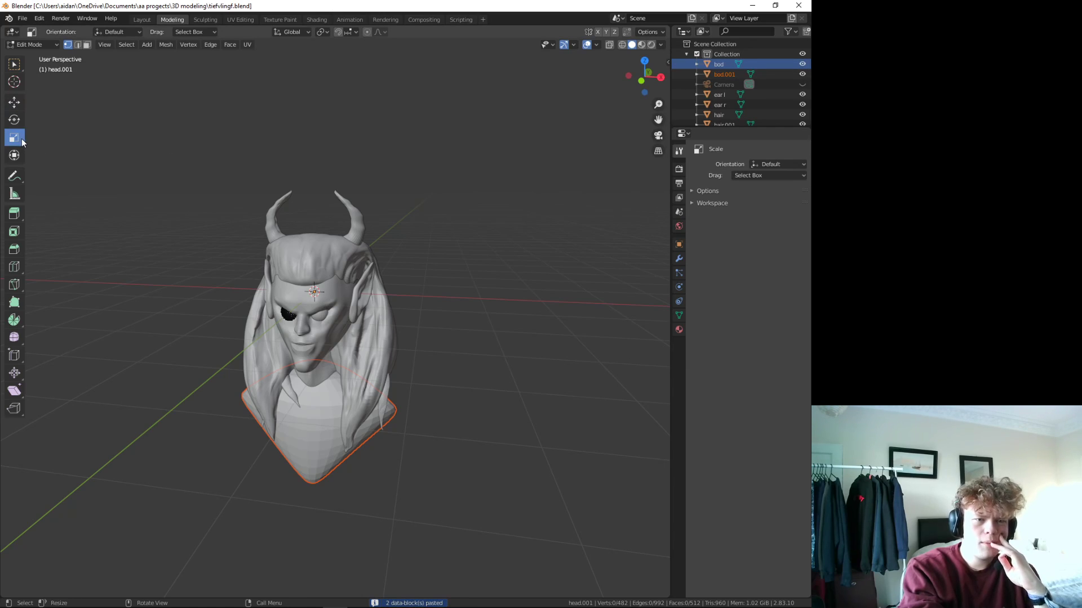
- Add a Solidify modifier to head.001, then delete it again
middle_click_drag(291, 344, 316, 338)
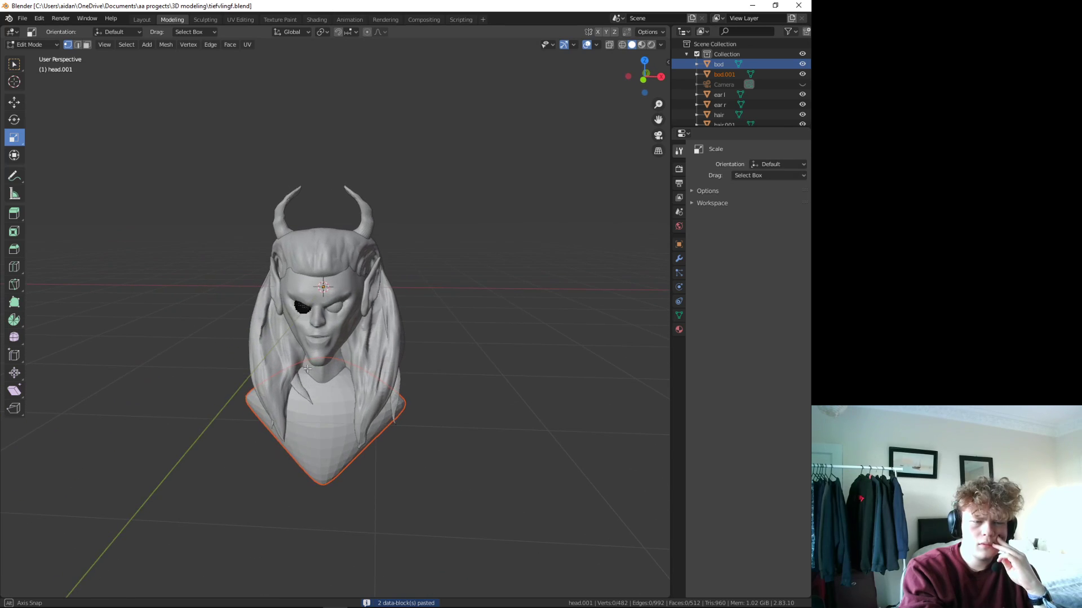
left_click(680, 210)
left_click(679, 151)
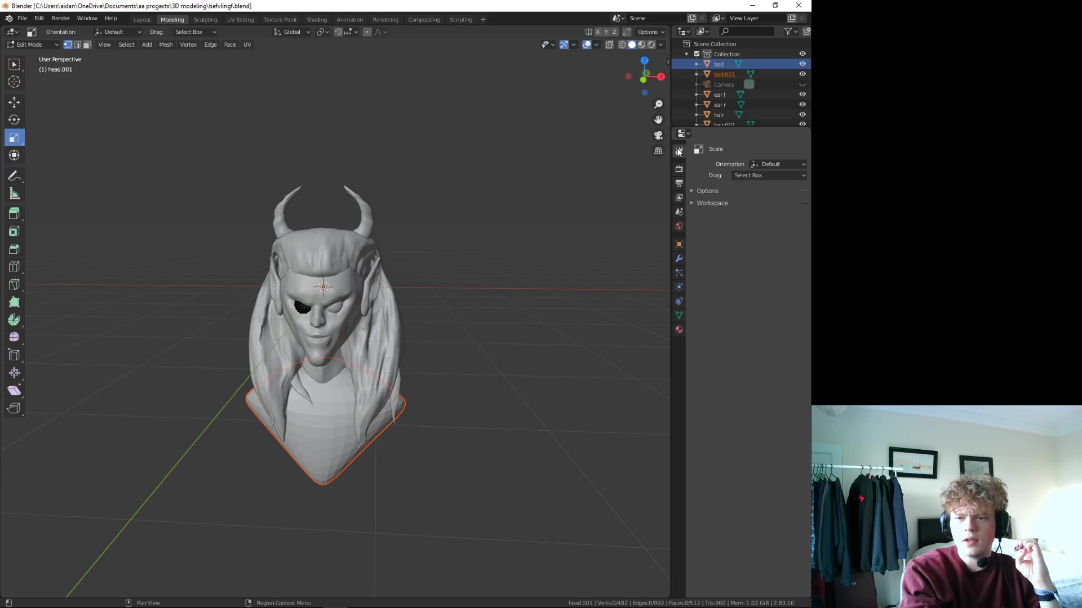
left_click(681, 169)
left_click(681, 199)
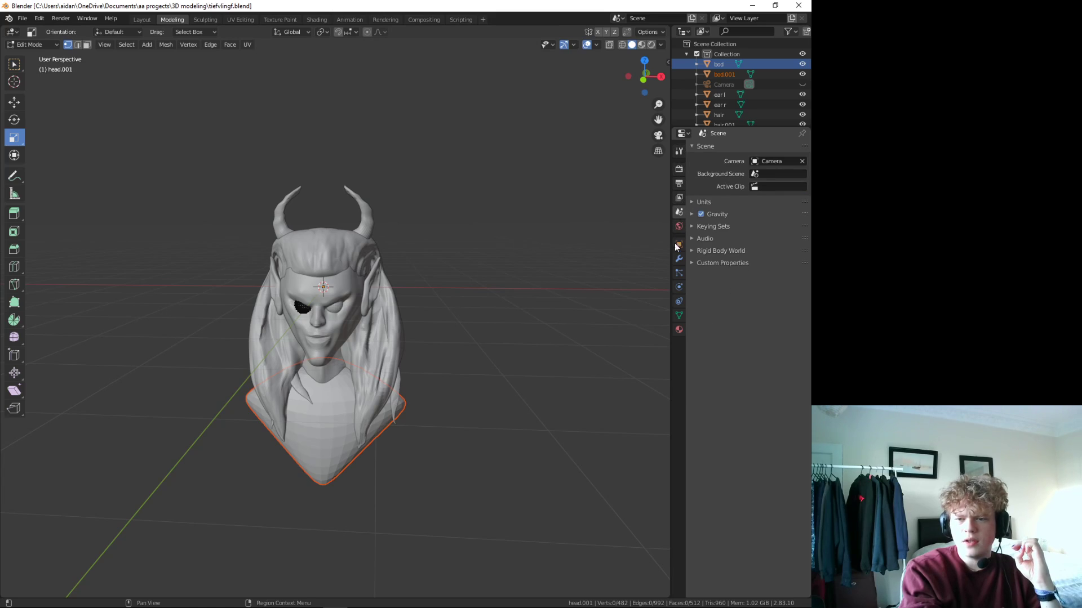
left_click(679, 257)
left_click(728, 151)
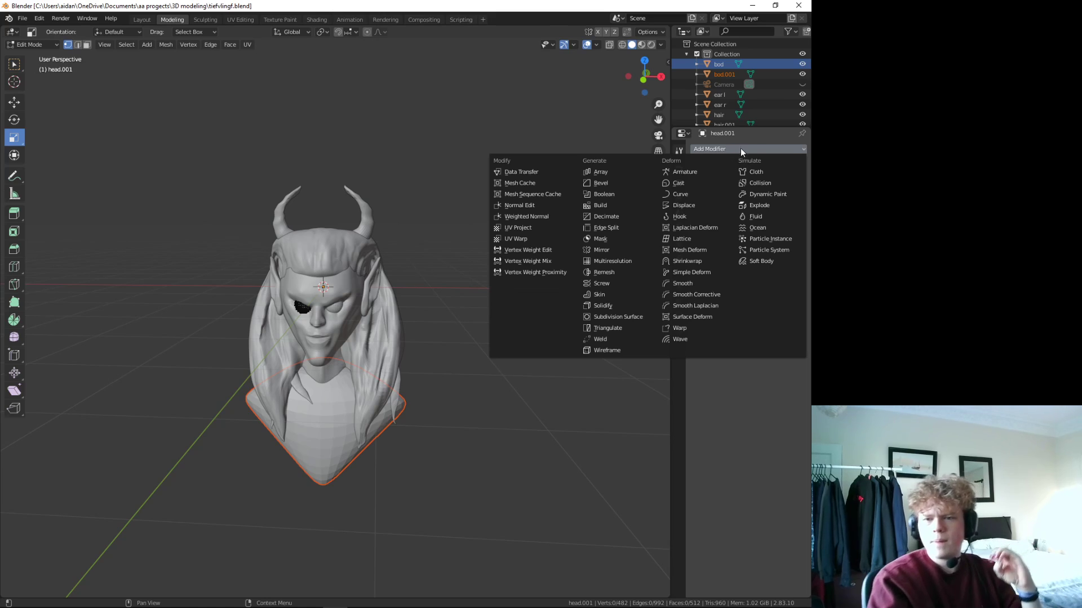
left_click(626, 306)
mouse_move(689, 398)
middle_mouse_down()
mouse_move(510, 416)
mouse_move(628, 370)
middle_mouse_up()
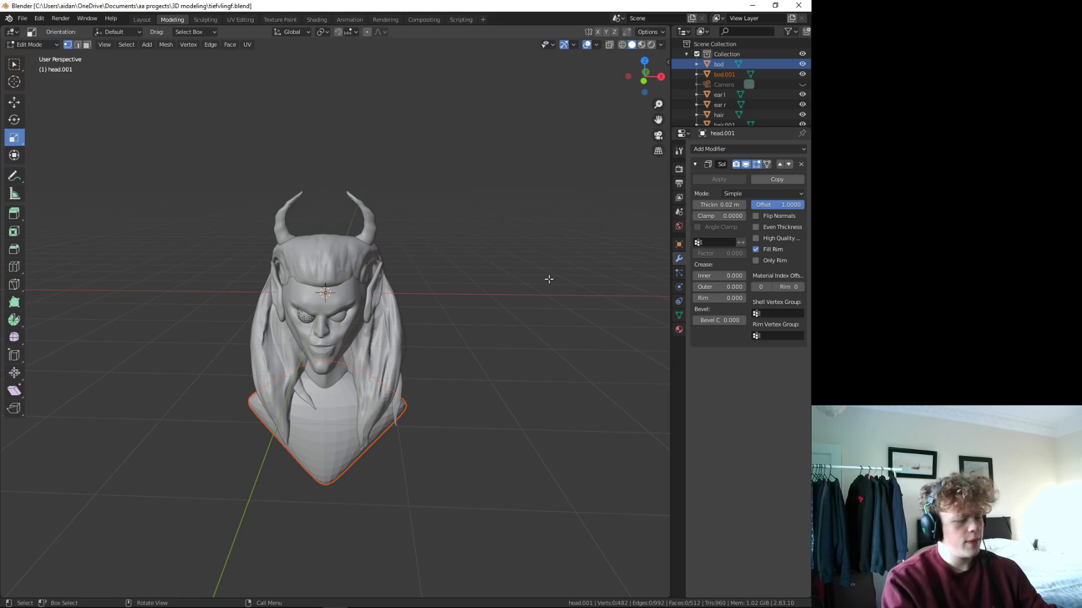
left_click(800, 164)
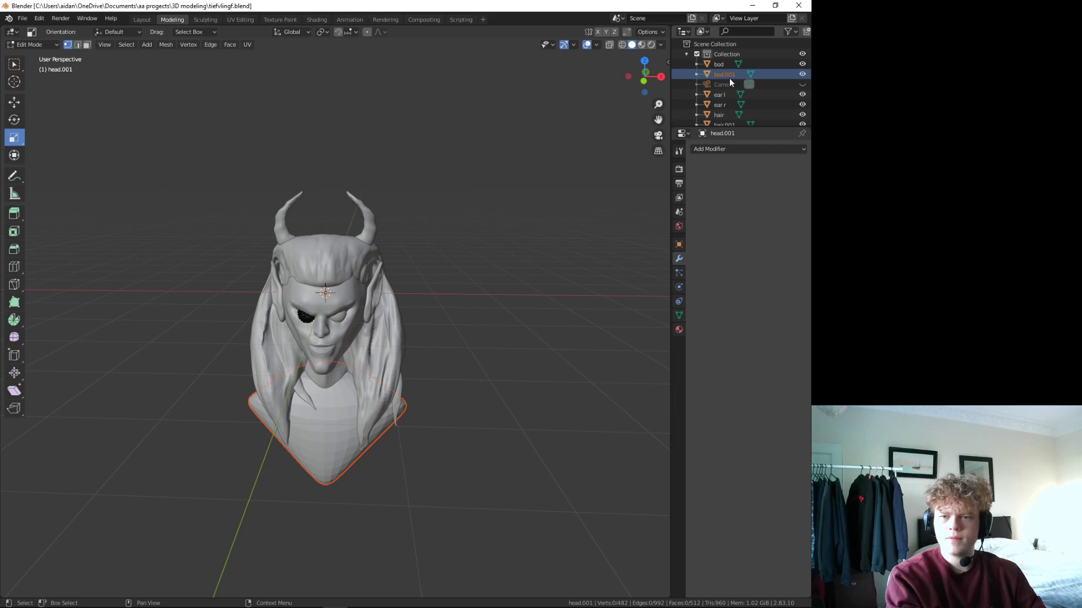
- Select bod.001 and add a Solidify modifier with 0.02 m thickness
left_click(750, 73)
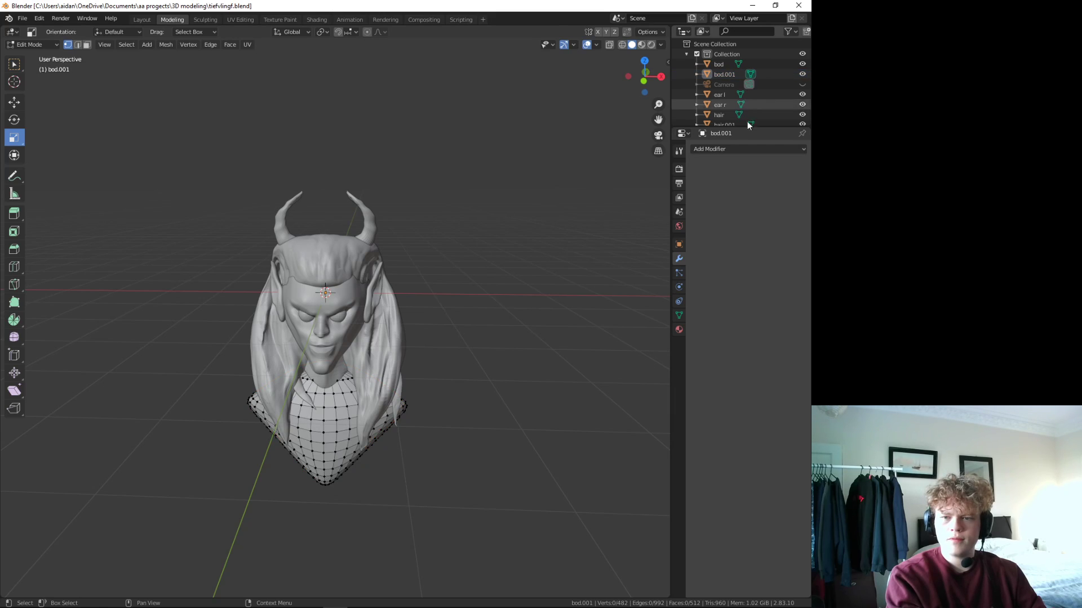
left_click(719, 148)
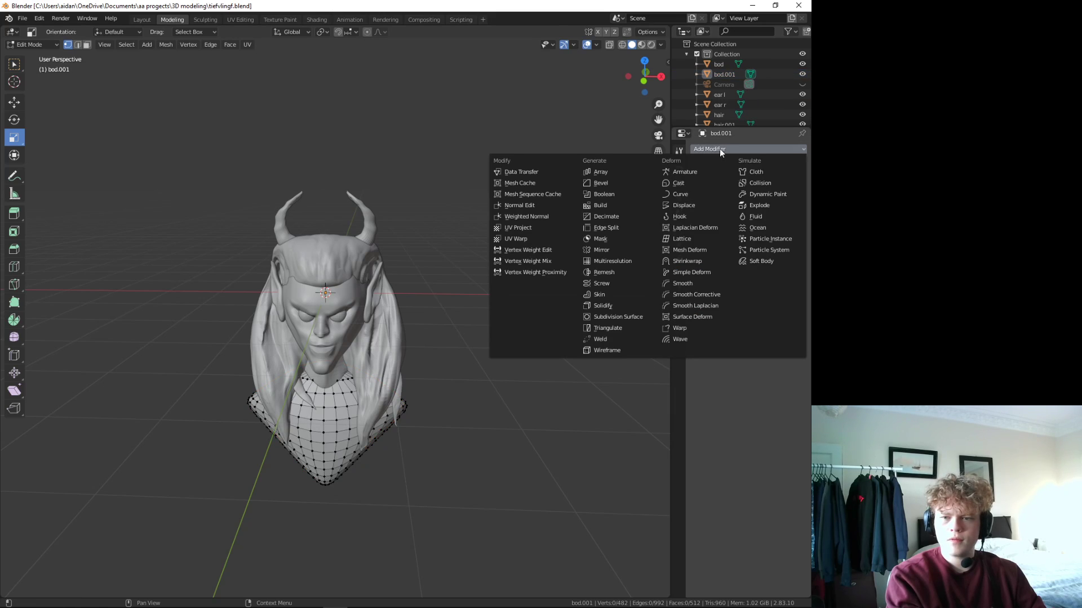
left_click(610, 307)
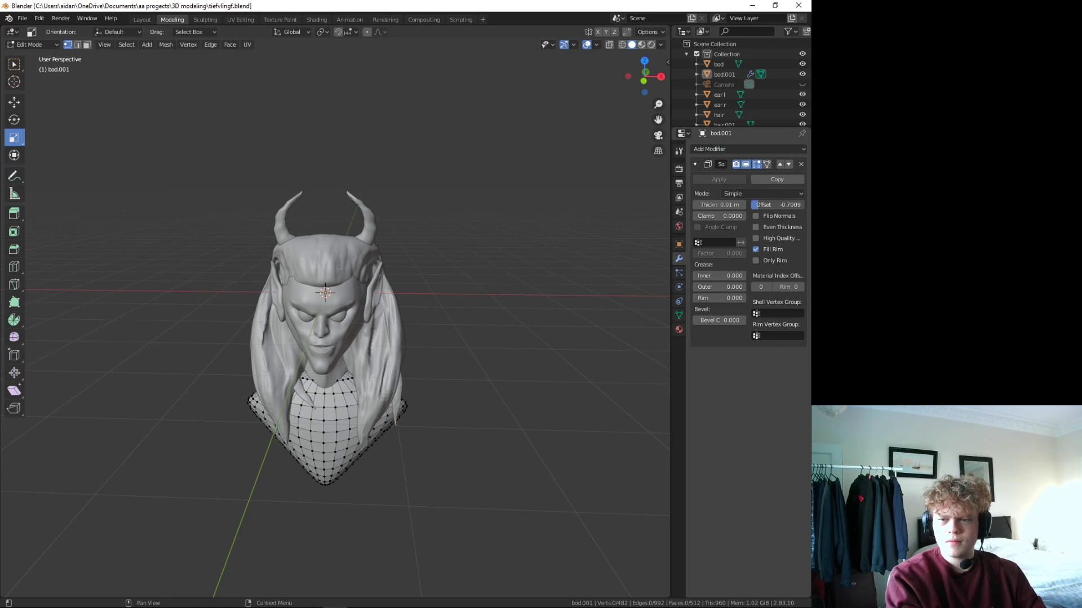
left_click_drag(709, 205, 726, 205)
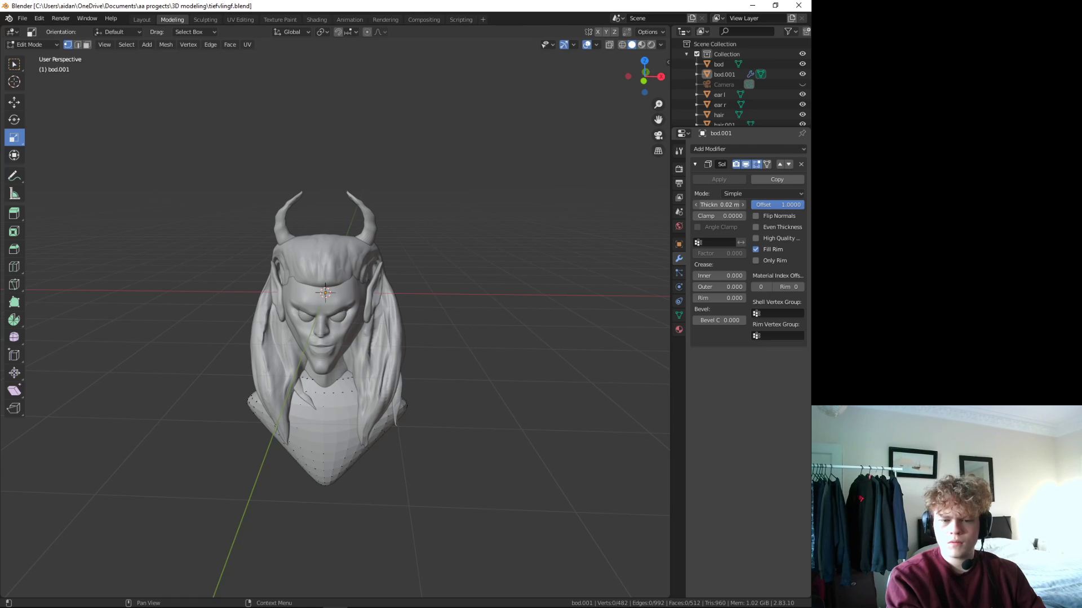
mouse_move(361, 394)
middle_mouse_down()
mouse_move(315, 405)
mouse_move(388, 407)
mouse_move(326, 449)
middle_mouse_up()
scroll(315, 405, "up", 4)
scroll(350, 428, "down", 3)
- Inspect the shell from below and the front, reselecting bod.001 and switching to the Move tool
left_click(328, 454)
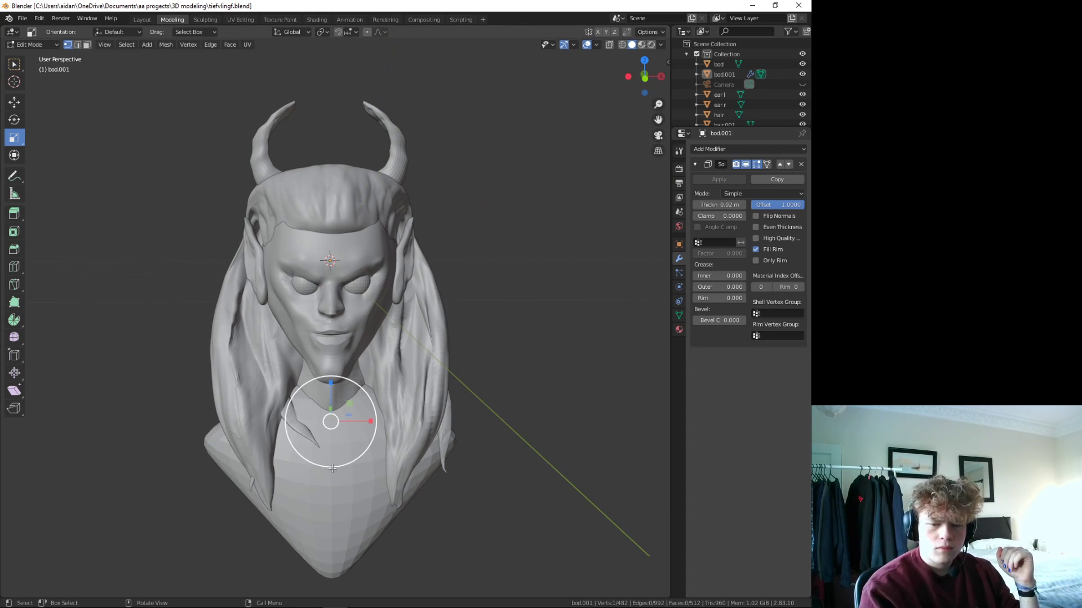
middle_click_drag(384, 489, 368, 323)
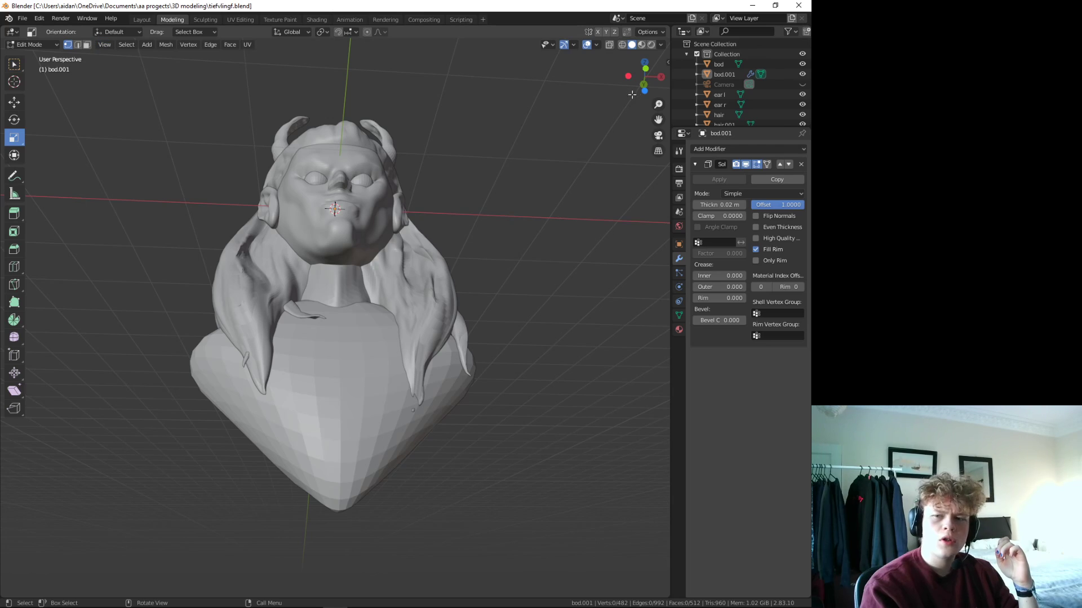
left_click(725, 76)
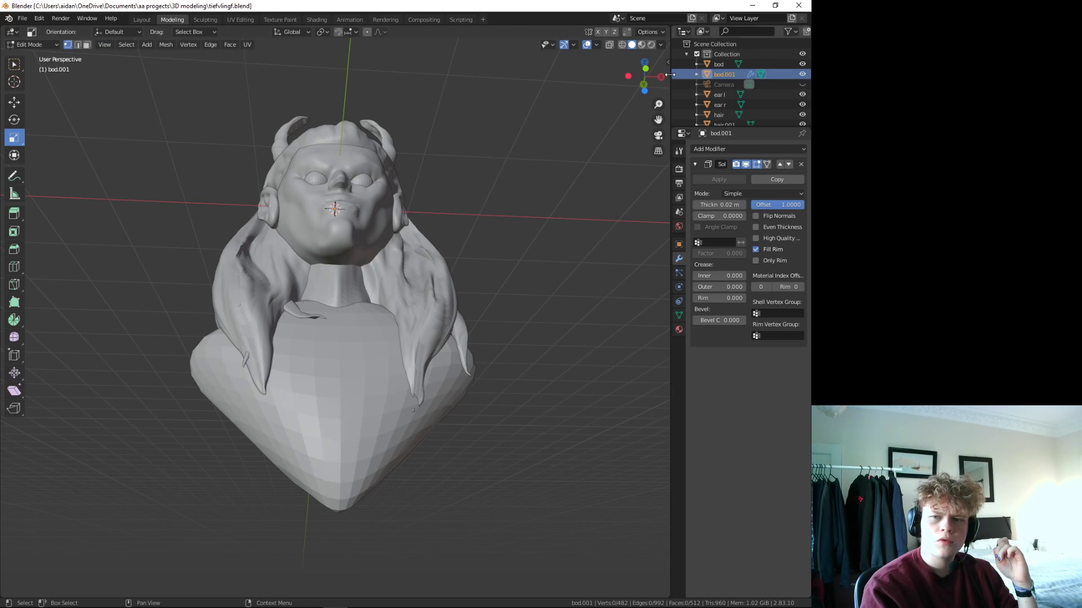
middle_click_drag(511, 231, 295, 487)
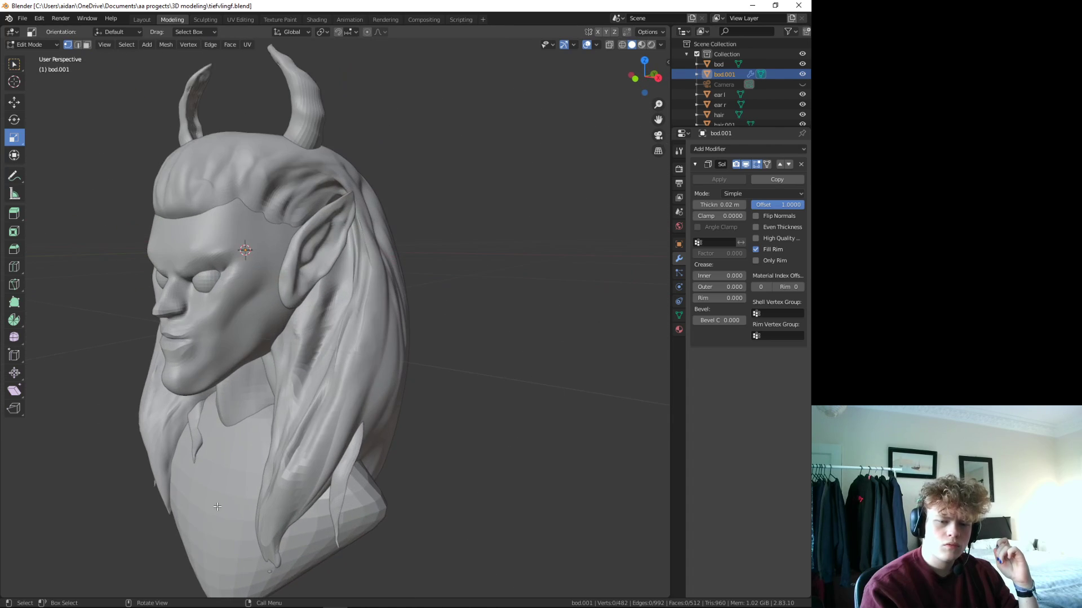
key("w")
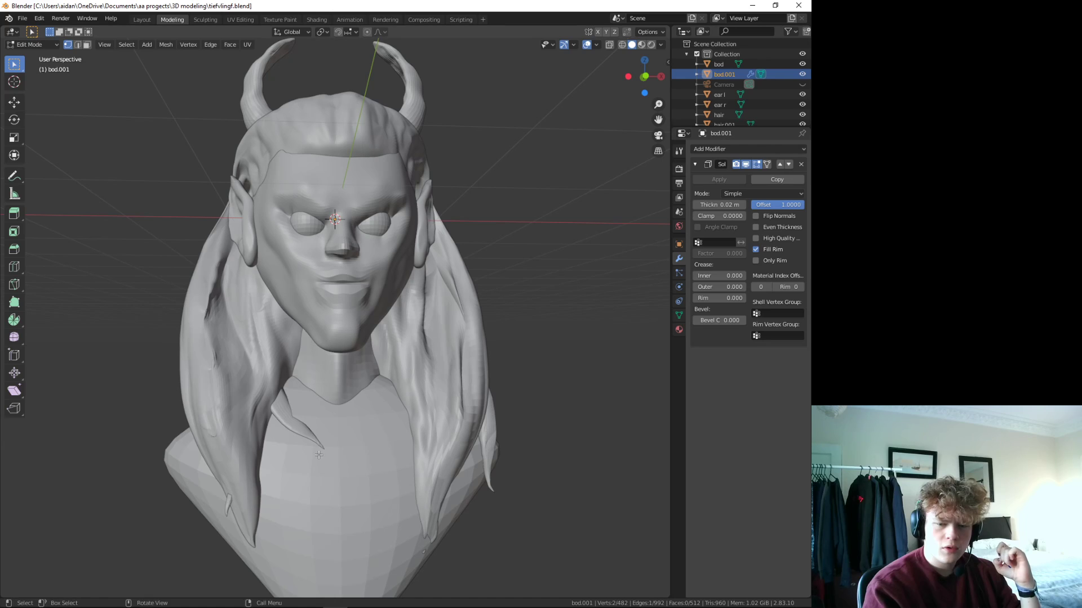
left_click(15, 104)
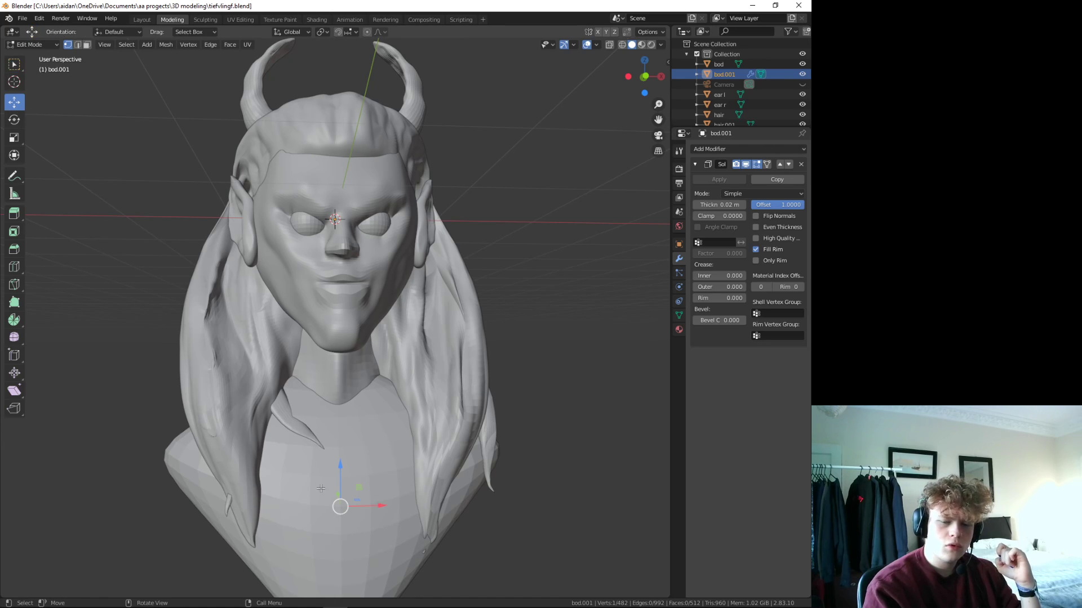
mouse_move(340, 451)
middle_mouse_down()
mouse_move(480, 478)
mouse_move(419, 492)
middle_mouse_up()
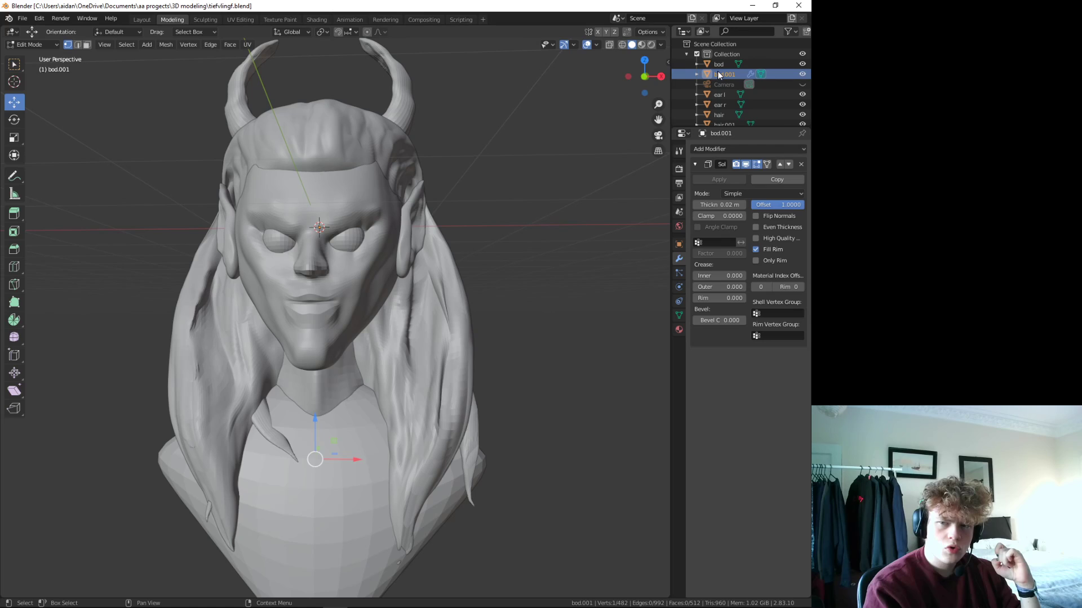
- Toggle bod.001's Edit Mode, browse the Properties tabs, and bring it into the Sculpting workspace
left_click(760, 74)
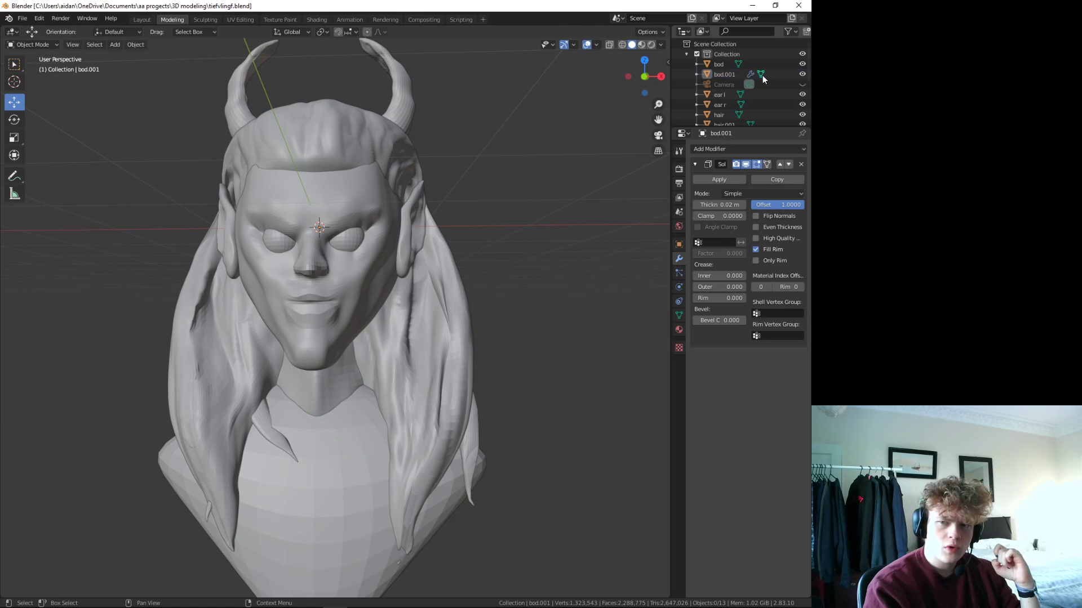
left_click(760, 75)
scroll(418, 454, "down", 3)
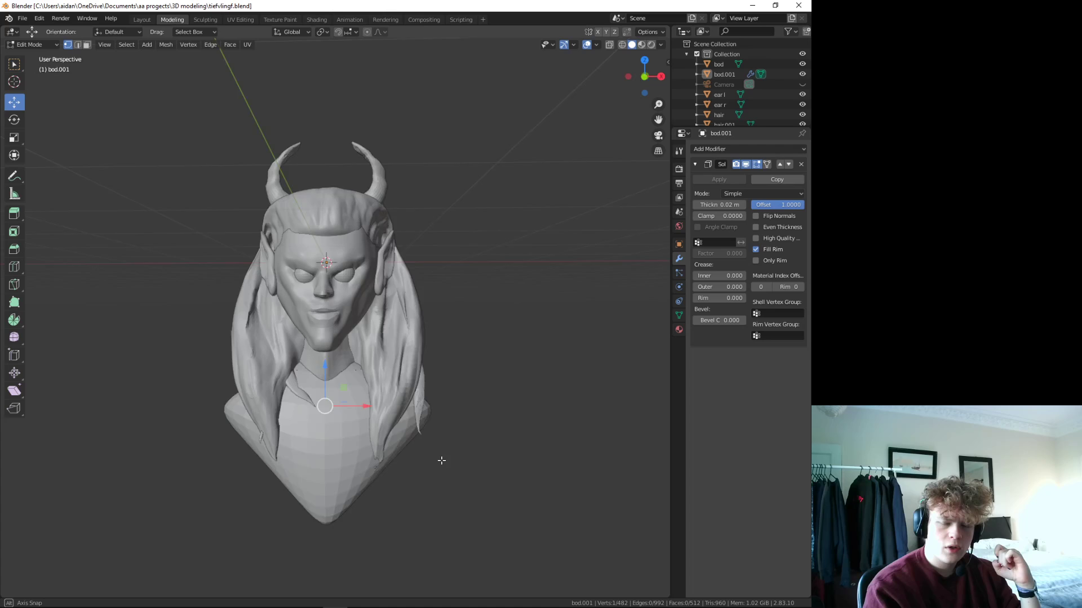
middle_click_drag(439, 458, 557, 208)
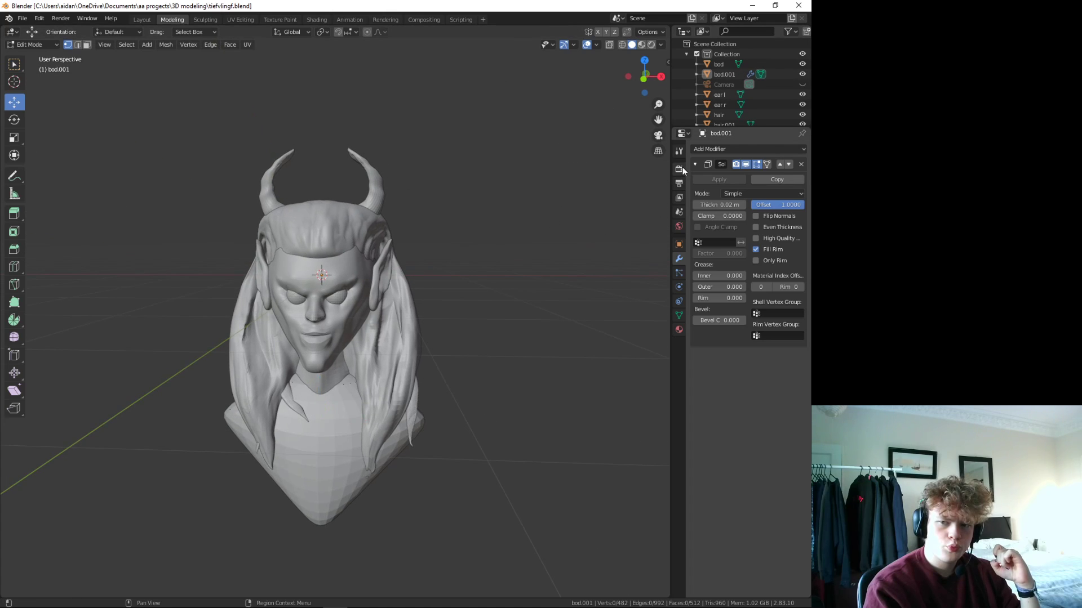
left_click(679, 151)
left_click(678, 169)
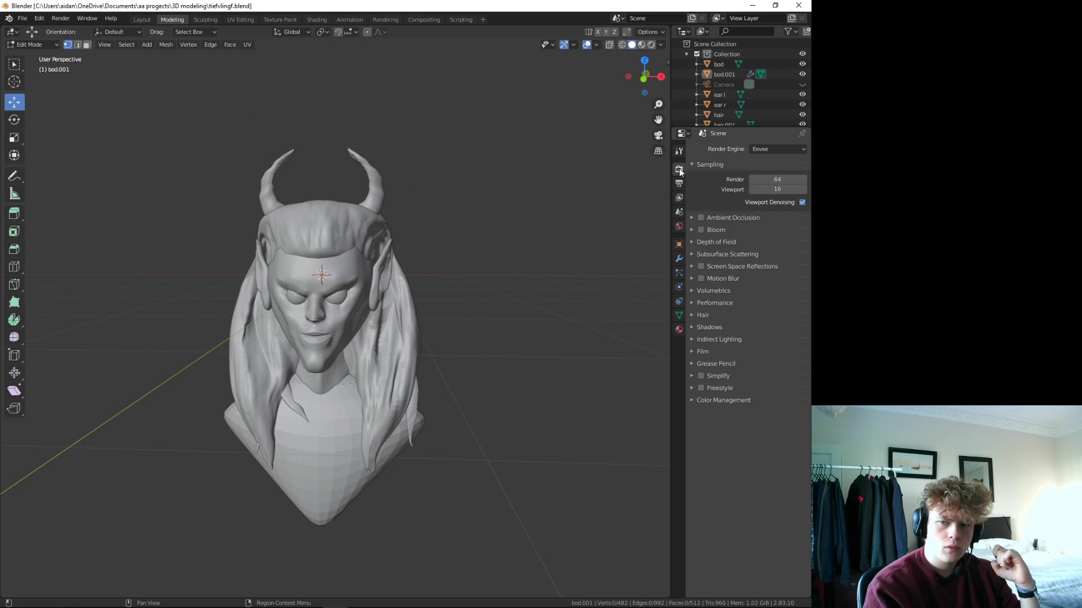
left_click(679, 198)
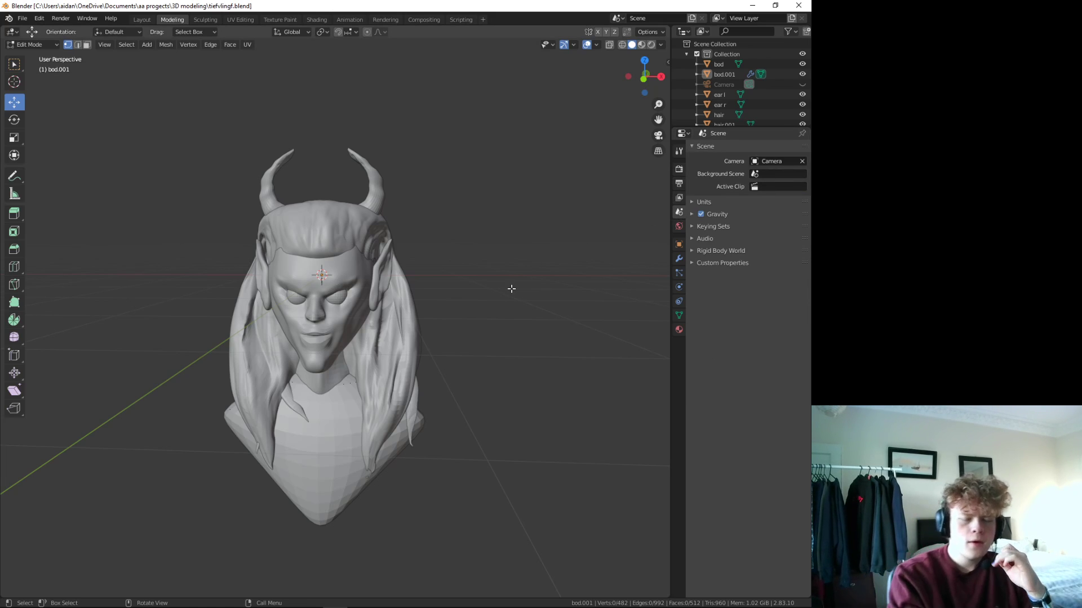
mouse_move(471, 392)
middle_mouse_down()
mouse_move(493, 427)
mouse_move(467, 422)
mouse_move(482, 410)
mouse_move(466, 422)
mouse_move(464, 409)
middle_mouse_up()
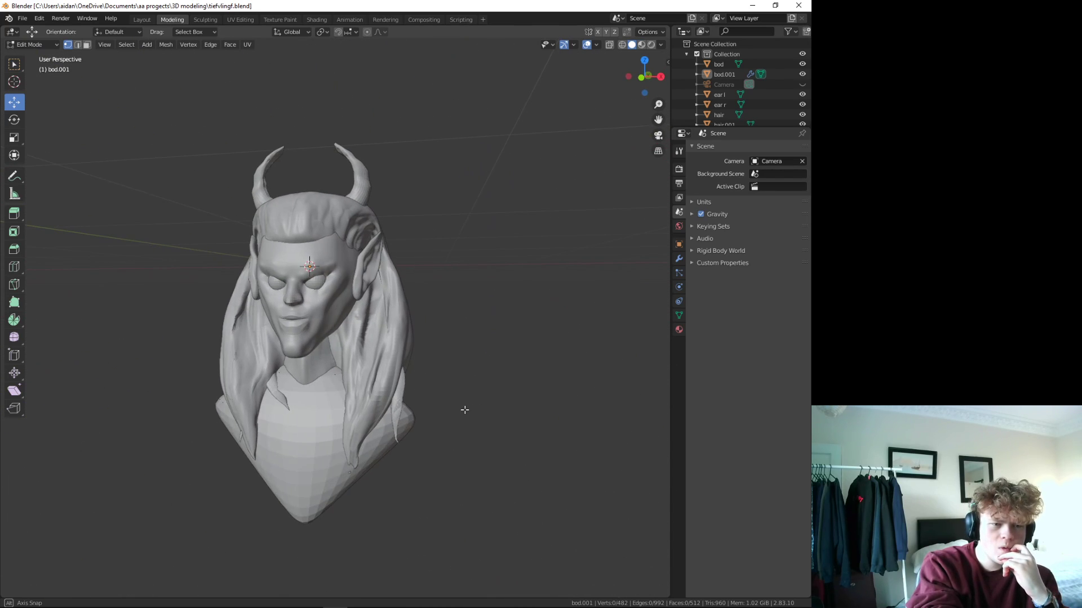
left_click(205, 20)
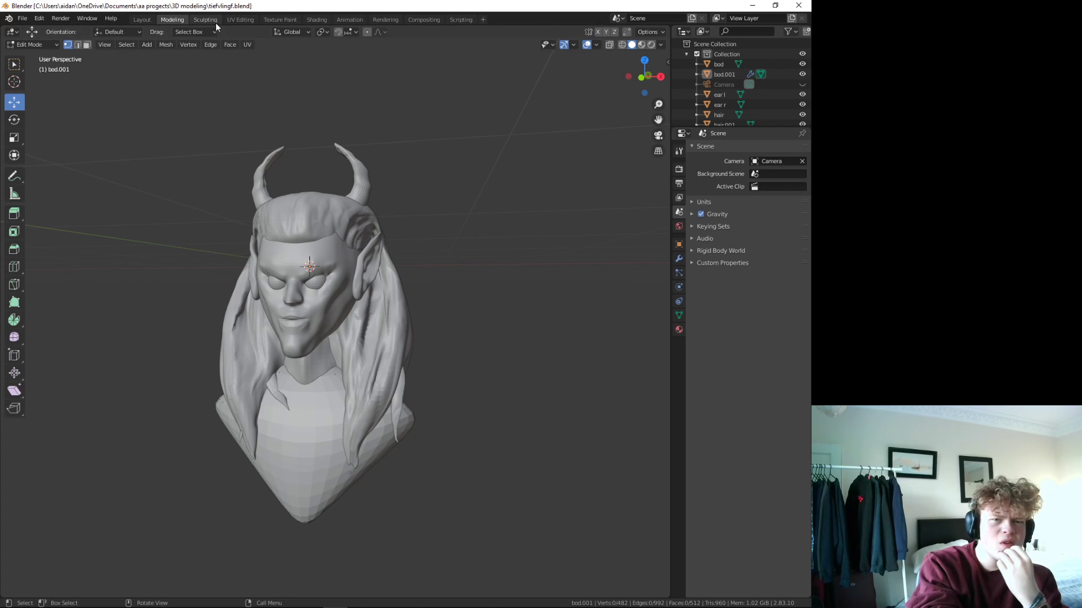
mouse_move(314, 502)
middle_mouse_down()
mouse_move(300, 502)
mouse_move(260, 550)
middle_mouse_up()
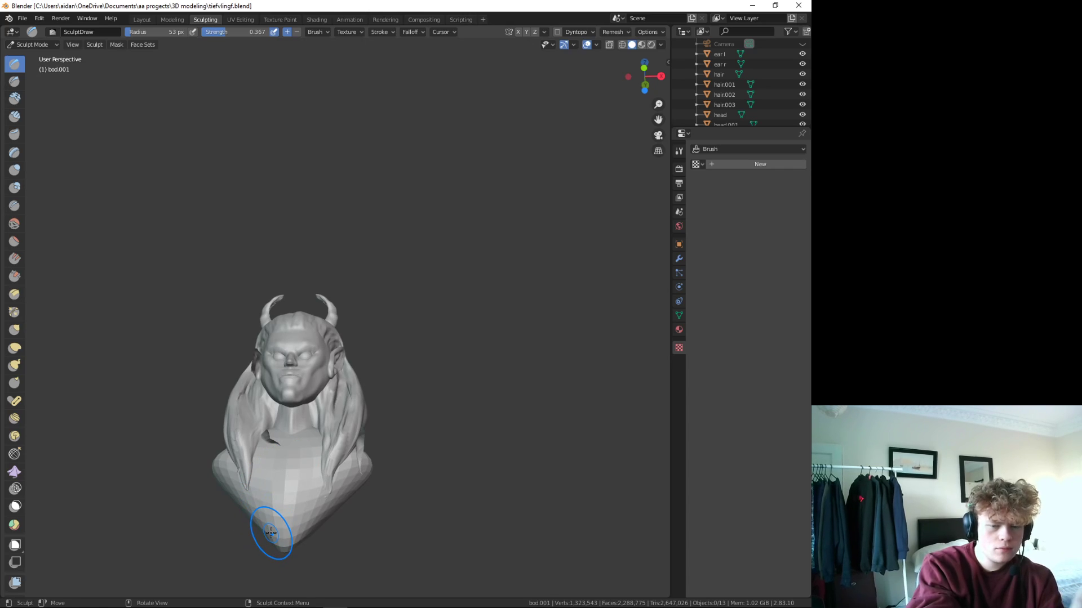
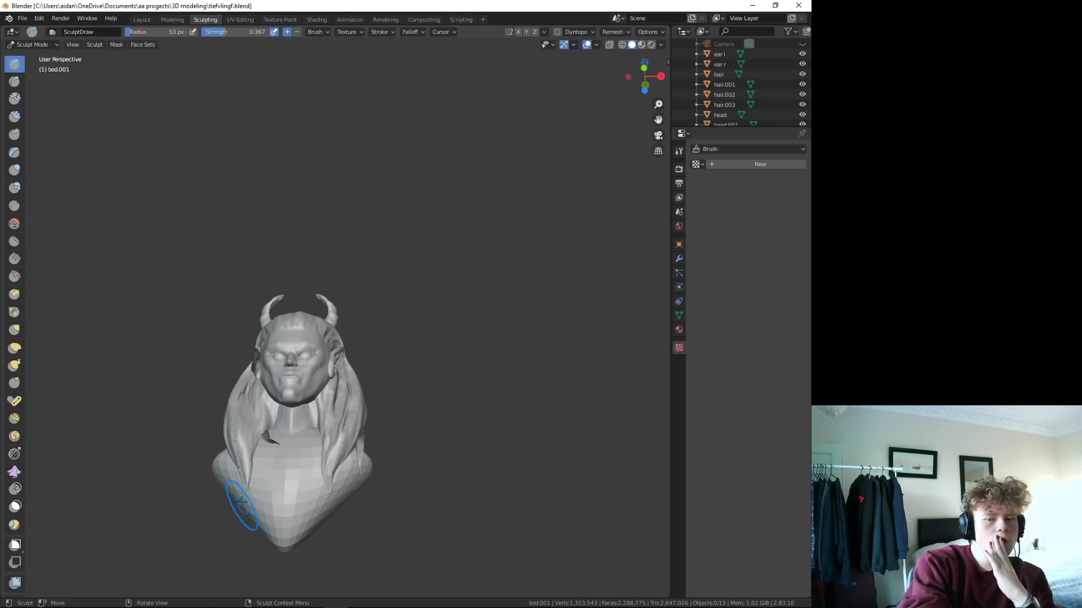
- Sculpt a Draw stroke on the front of the chest, checking the bust from several angles
middle_click_drag(241, 502, 275, 508)
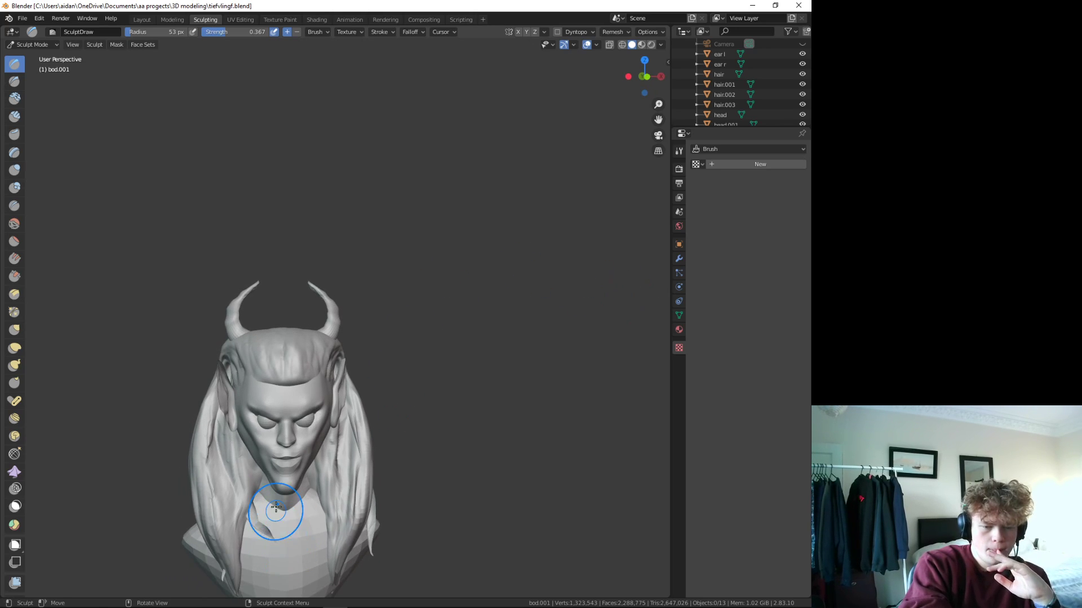
left_click_drag(275, 508, 270, 513)
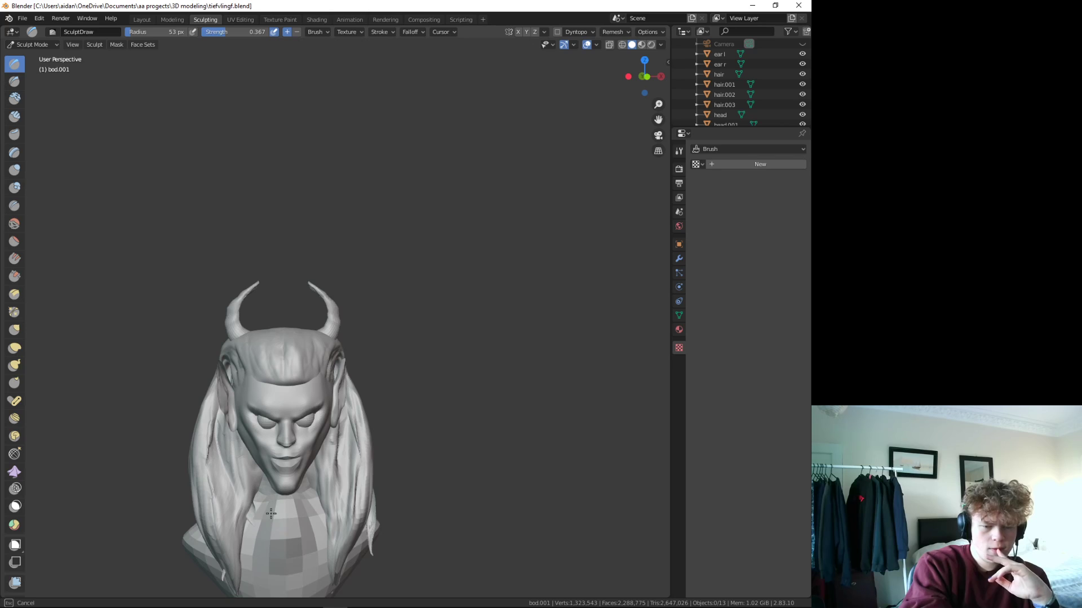
mouse_move(271, 514)
middle_mouse_down()
mouse_move(411, 459)
mouse_move(379, 443)
middle_mouse_up()
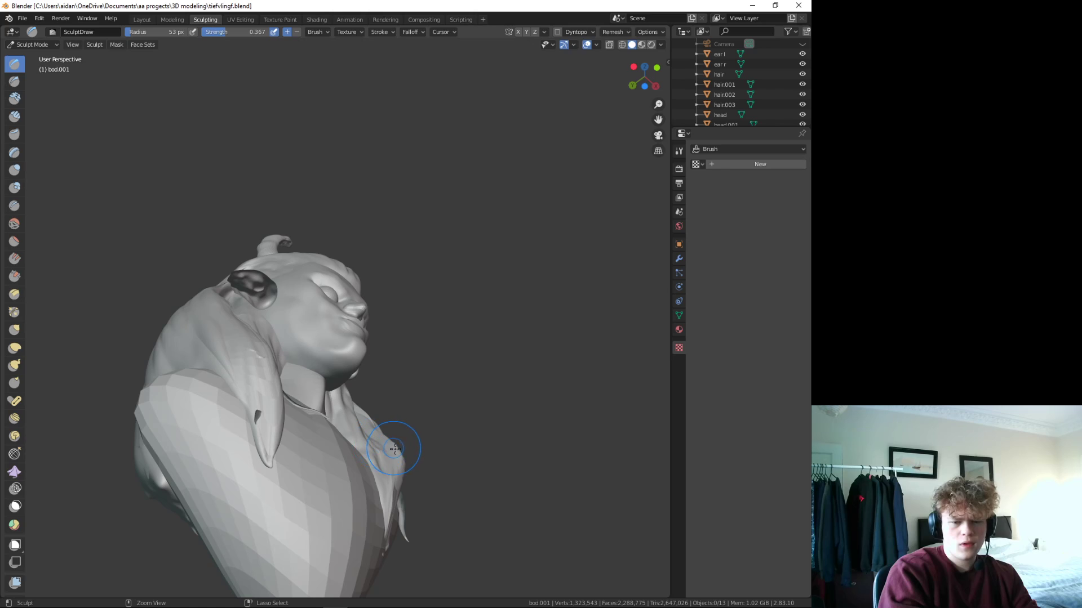
middle_click_drag(458, 432, 316, 476)
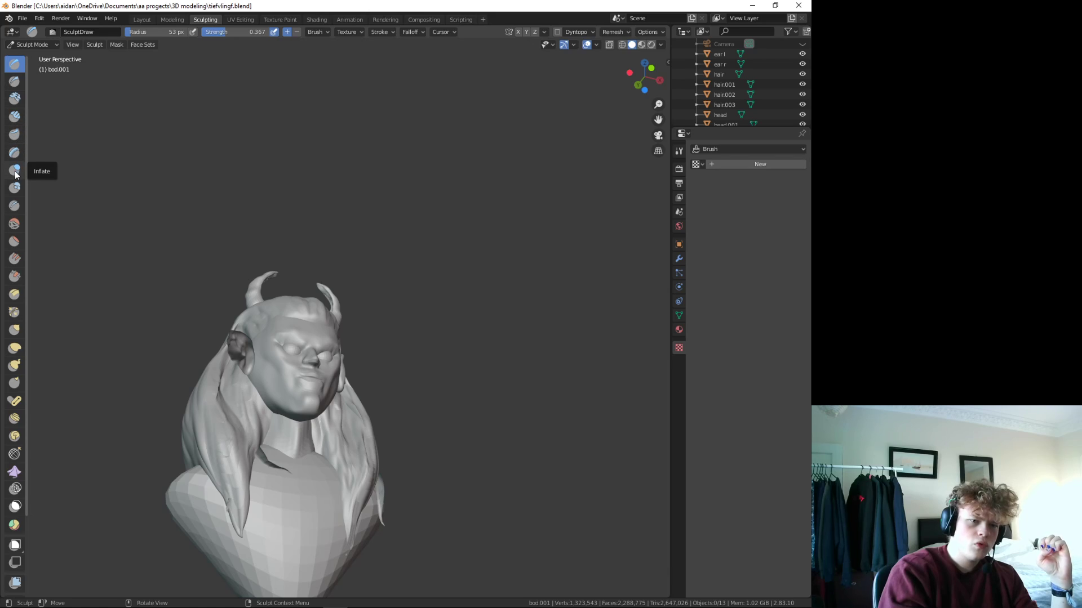
- With the Scrape/Peaks brush, flatten the chest down to its bottom edge and the neck
left_click(14, 276)
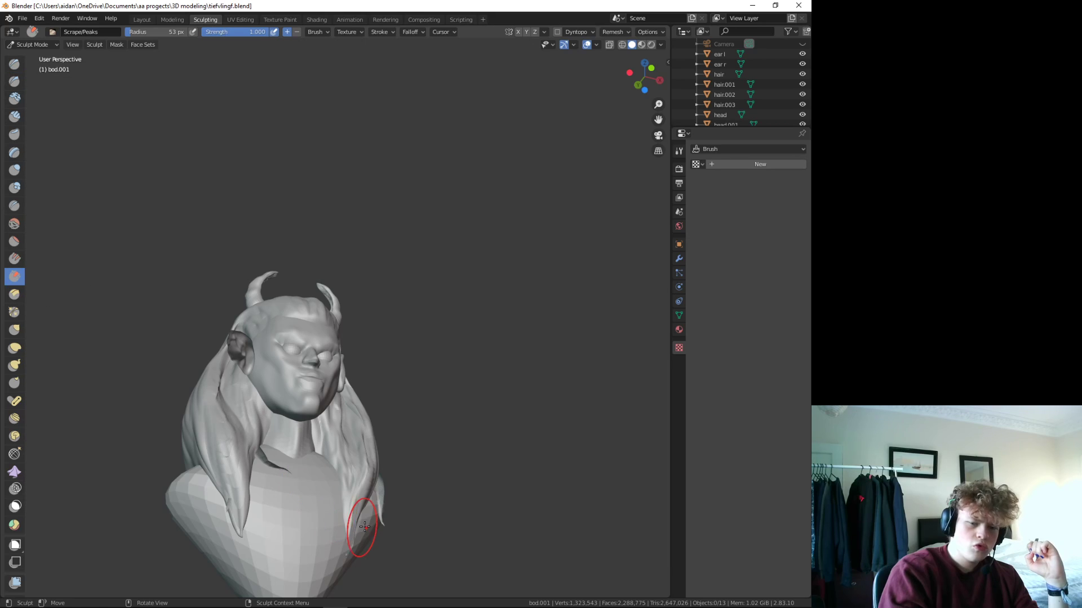
left_click_drag(290, 510, 290, 595)
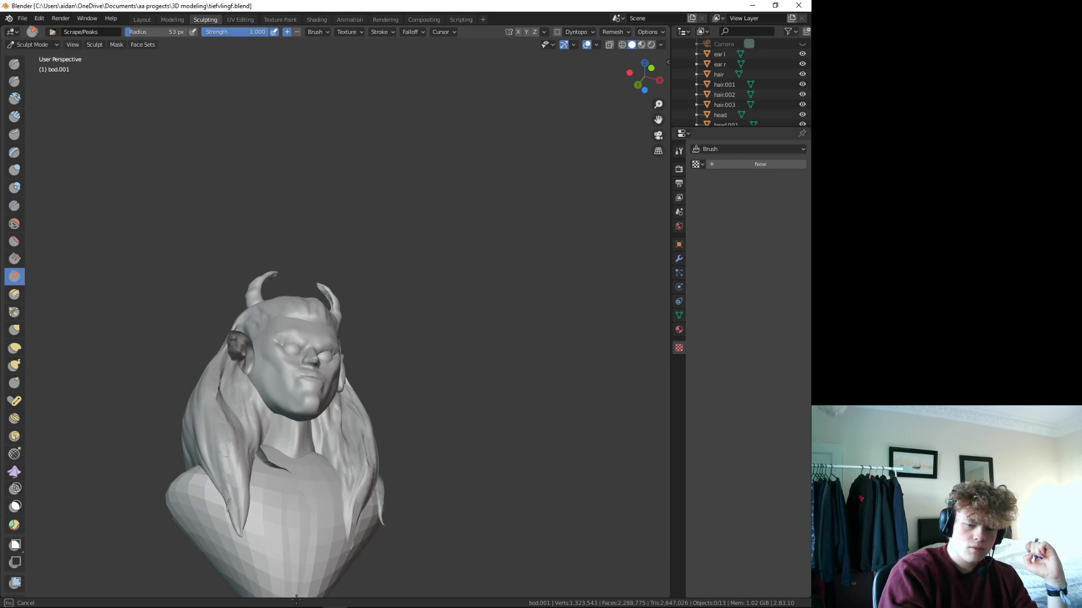
middle_click_drag(298, 571, 231, 499)
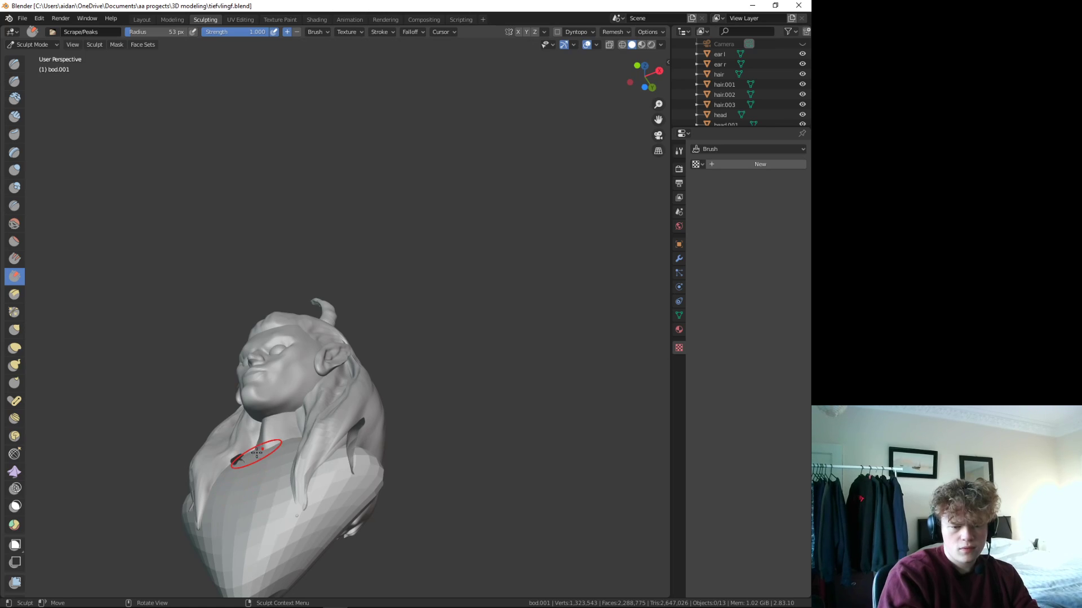
middle_click_drag(267, 452, 305, 478)
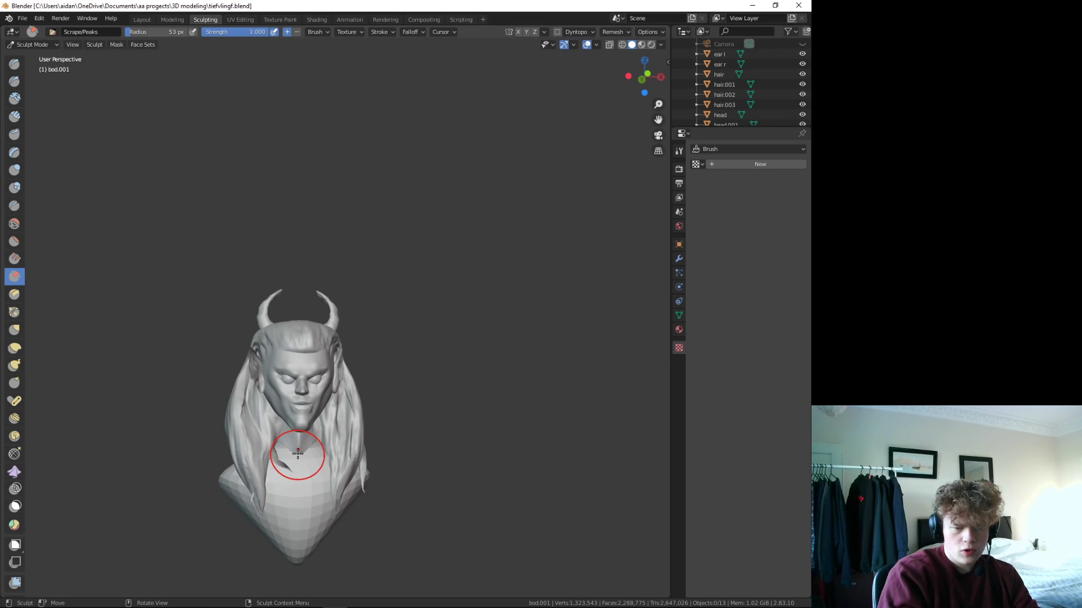
left_click_drag(298, 454, 296, 591)
- Scrape the lower chest flatter, checking the underside and undoing the last stroke
middle_click_drag(295, 573, 260, 486)
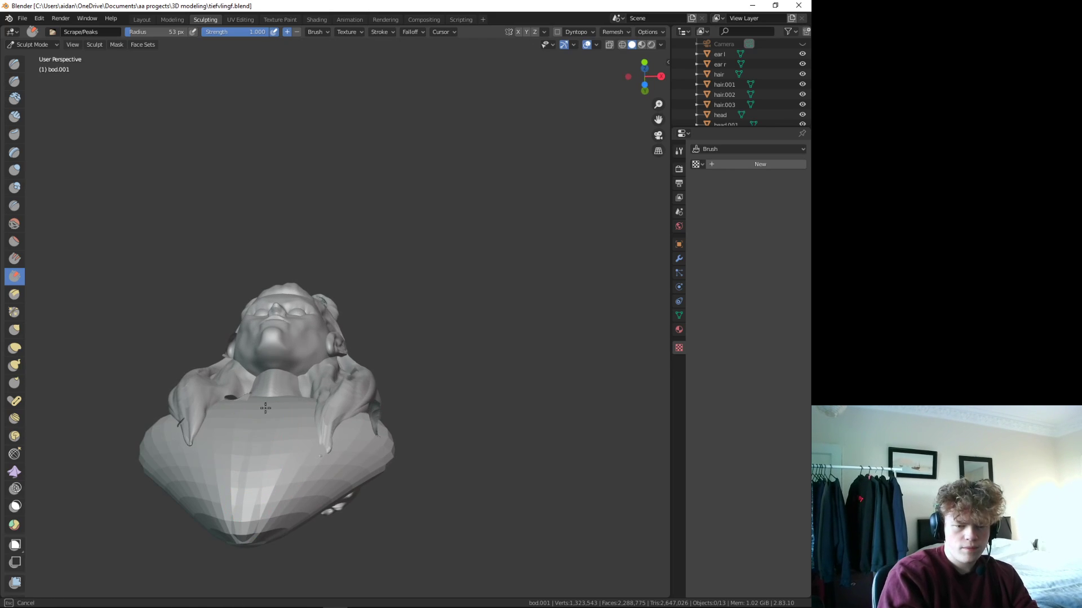
middle_click_drag(270, 398, 277, 427)
left_click_drag(267, 516, 273, 533)
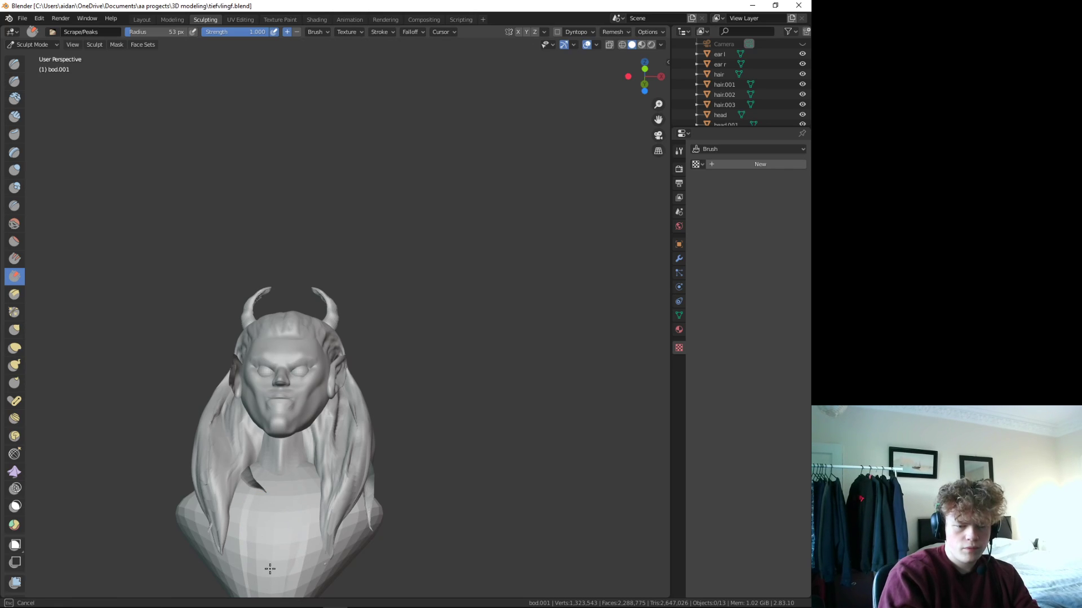
mouse_move(286, 543)
middle_mouse_down()
mouse_move(283, 455)
mouse_move(288, 521)
mouse_move(259, 526)
mouse_move(229, 563)
mouse_move(270, 550)
mouse_move(265, 538)
mouse_move(364, 508)
middle_mouse_up()
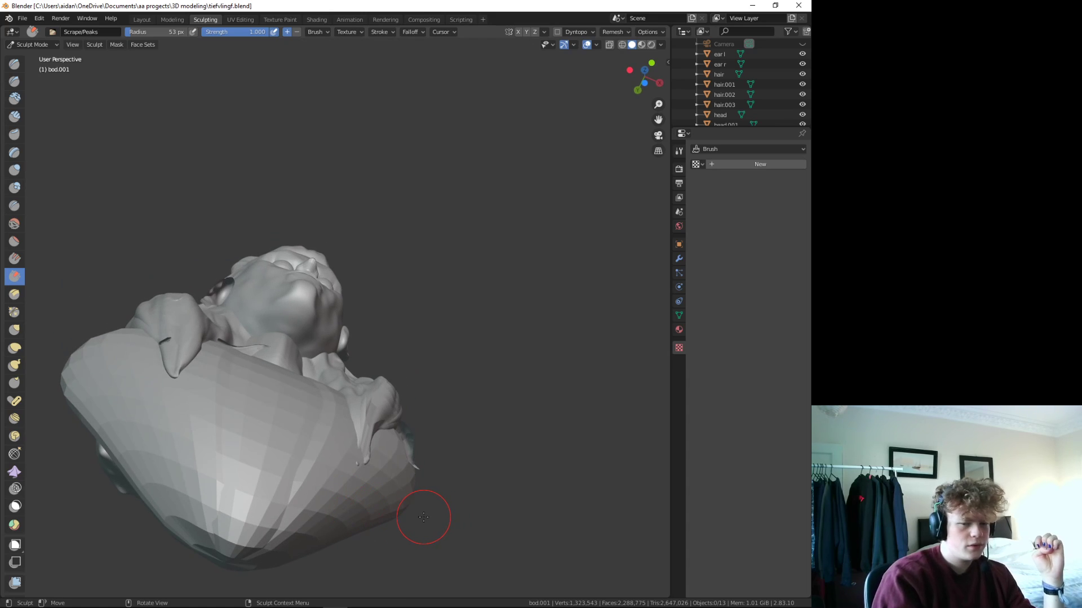
key("ctrl+z")
key("ctrl+z")
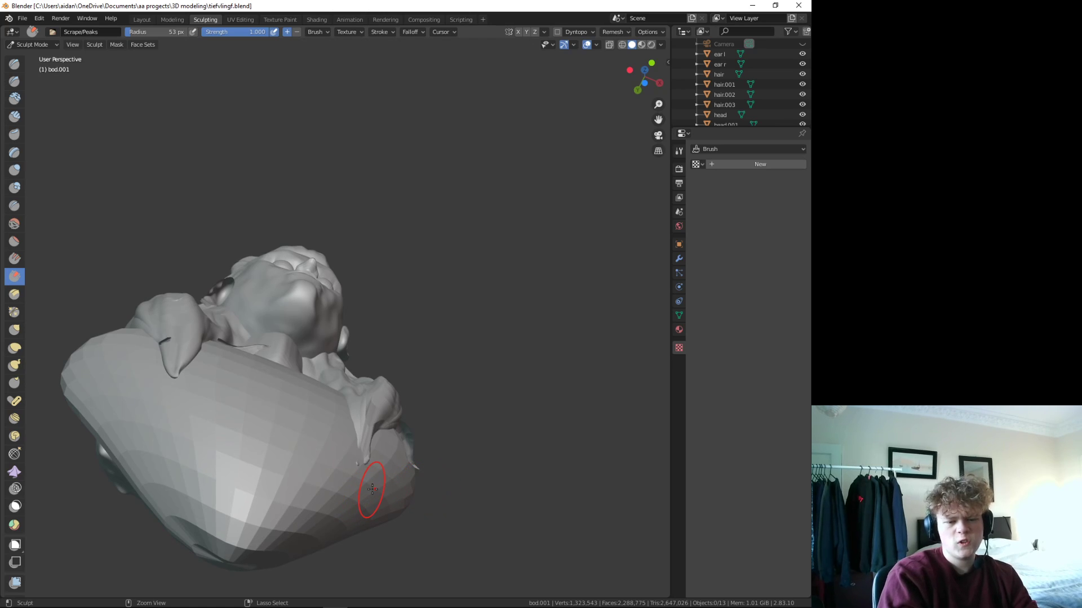
middle_click_drag(370, 492, 366, 508)
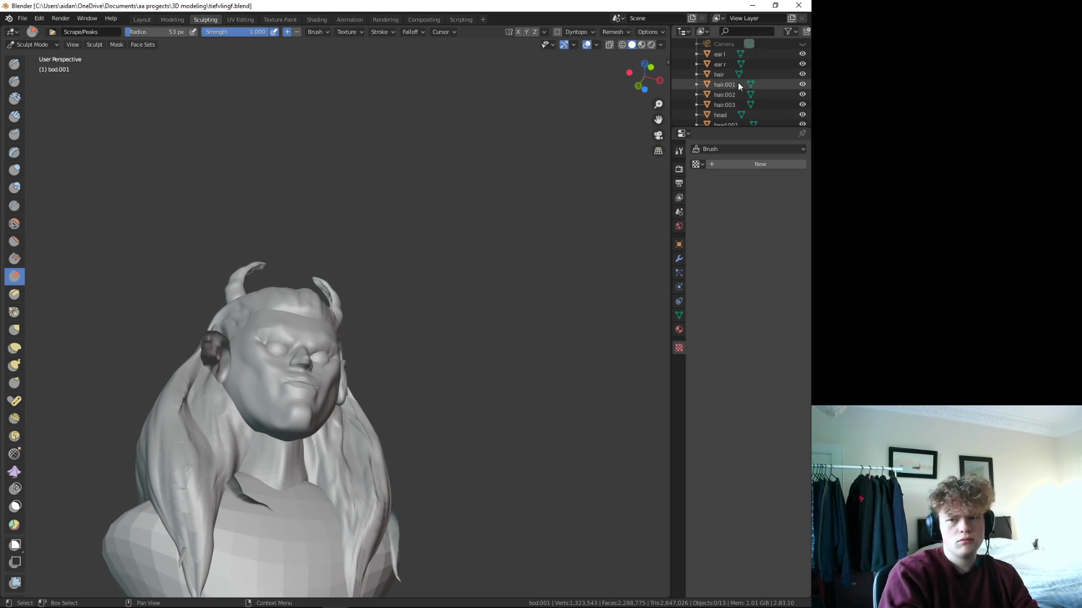
- Delete the sculpted bod.001 chest piece from the Outliner
scroll(736, 87, "up", 3)
right_click(725, 69)
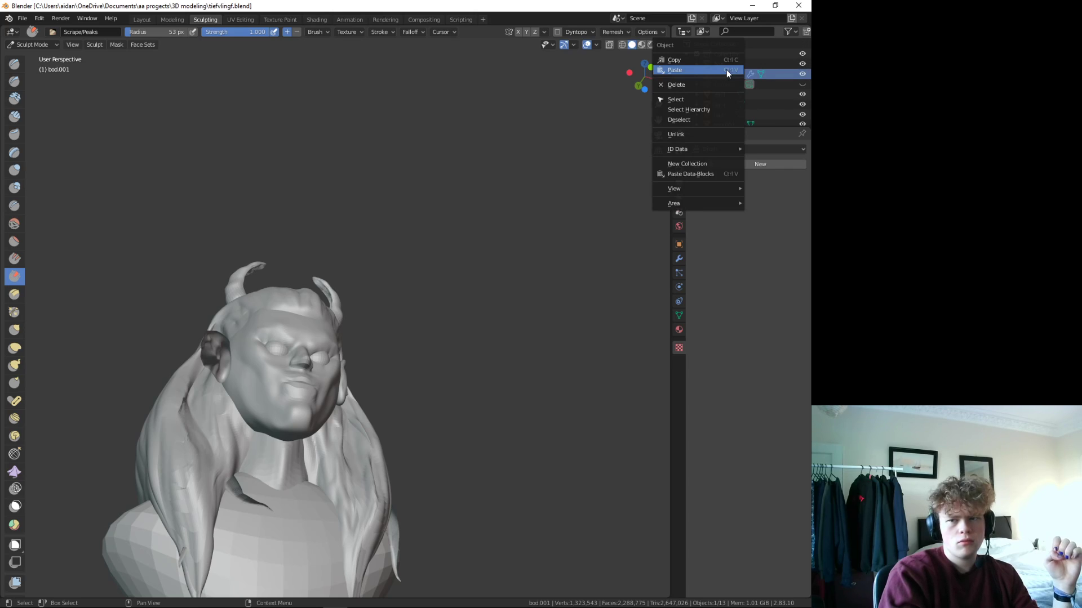
left_click(703, 83)
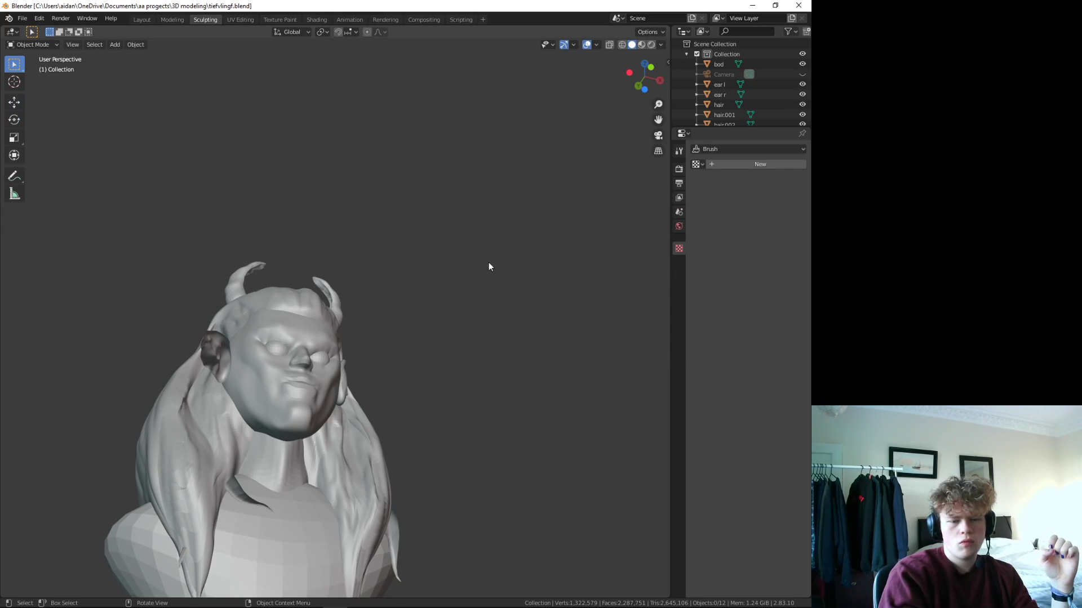
middle_click_drag(488, 266, 456, 405)
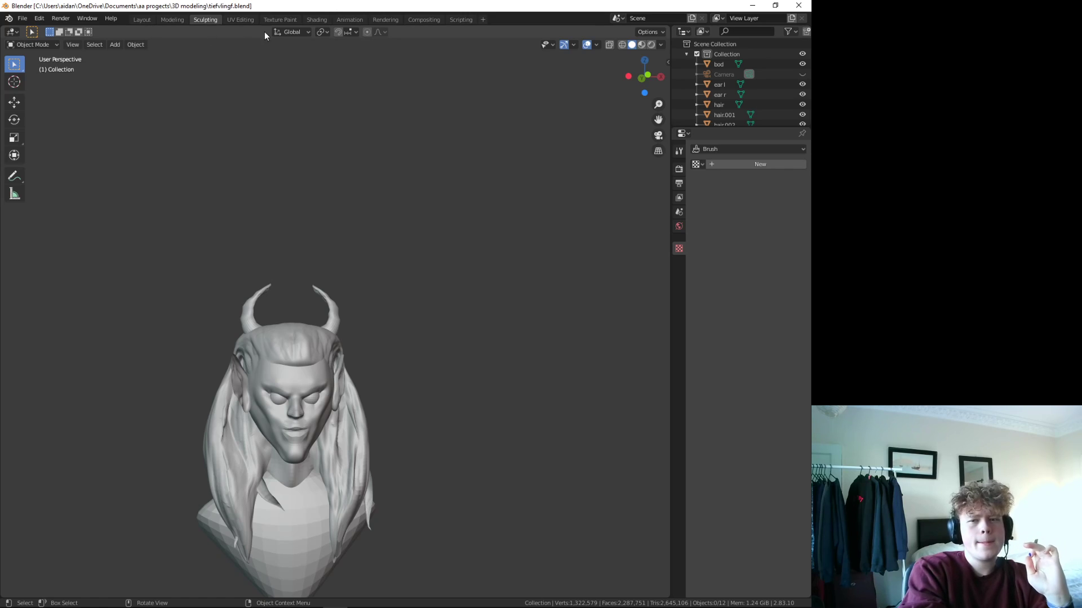
- Paste a fresh copy of the chest piece, make bod.001 active, and enter the Modeling workspace
right_click(728, 68)
left_click(706, 57)
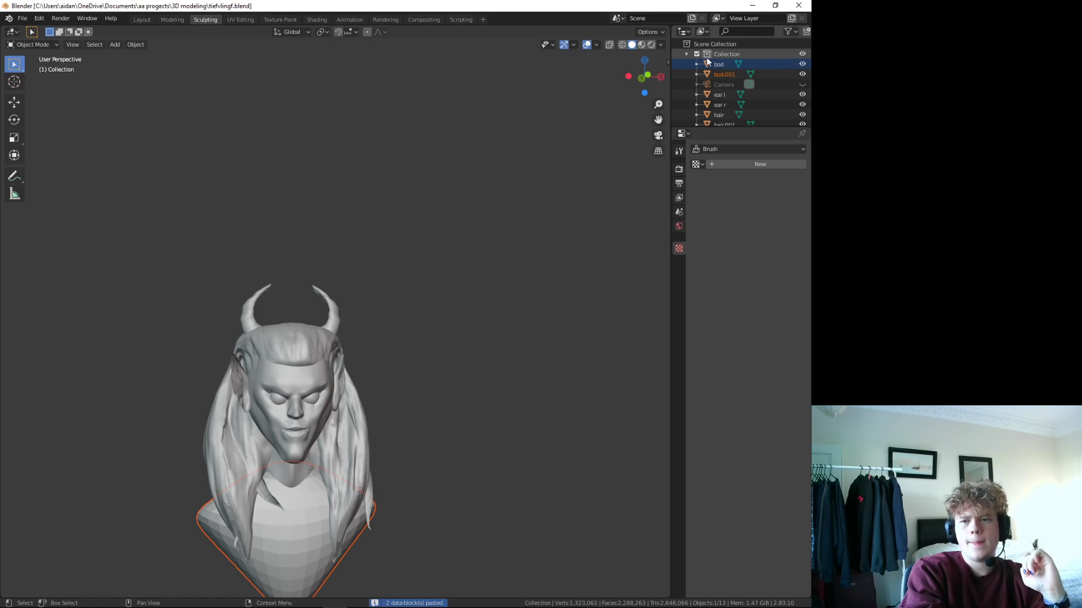
left_click(711, 74)
left_click(179, 21)
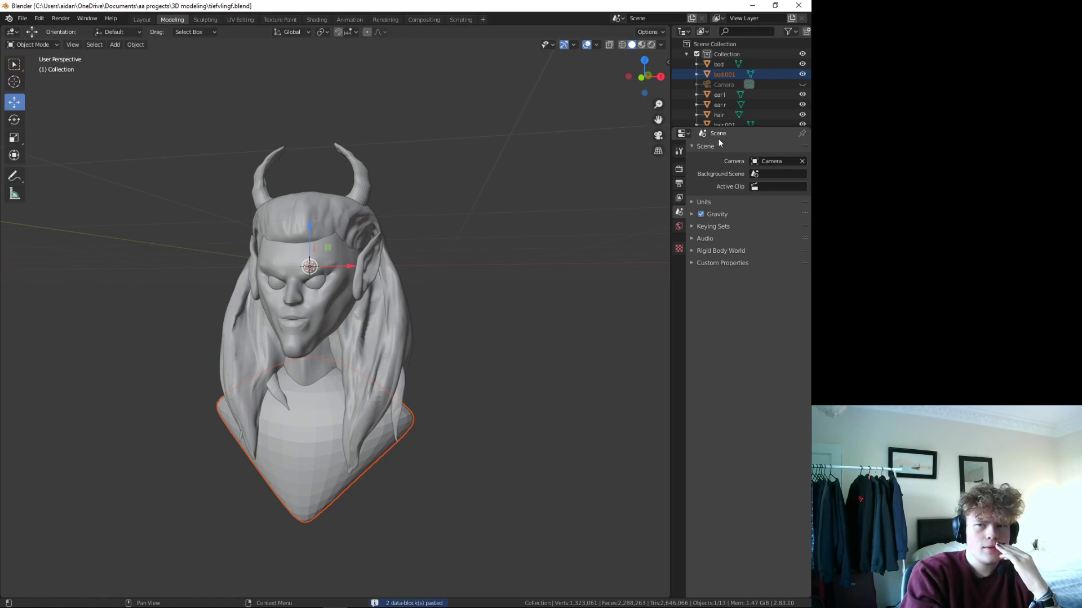
- In Edit Mode, dissolve the unwanted chest-piece vertices, then select the whole 465-vertex mesh
left_click(751, 75)
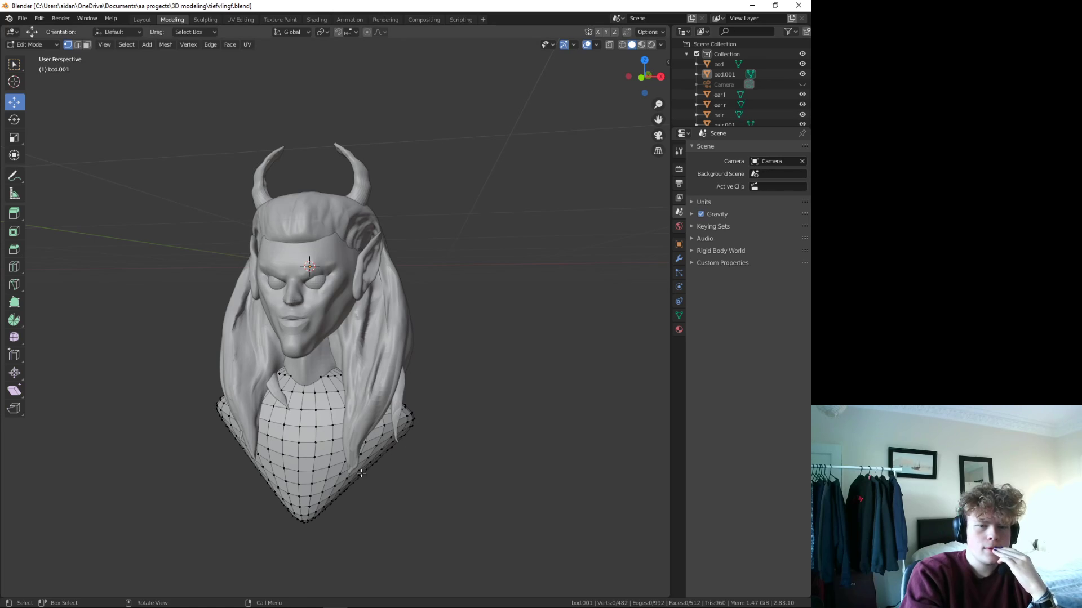
left_click(301, 409)
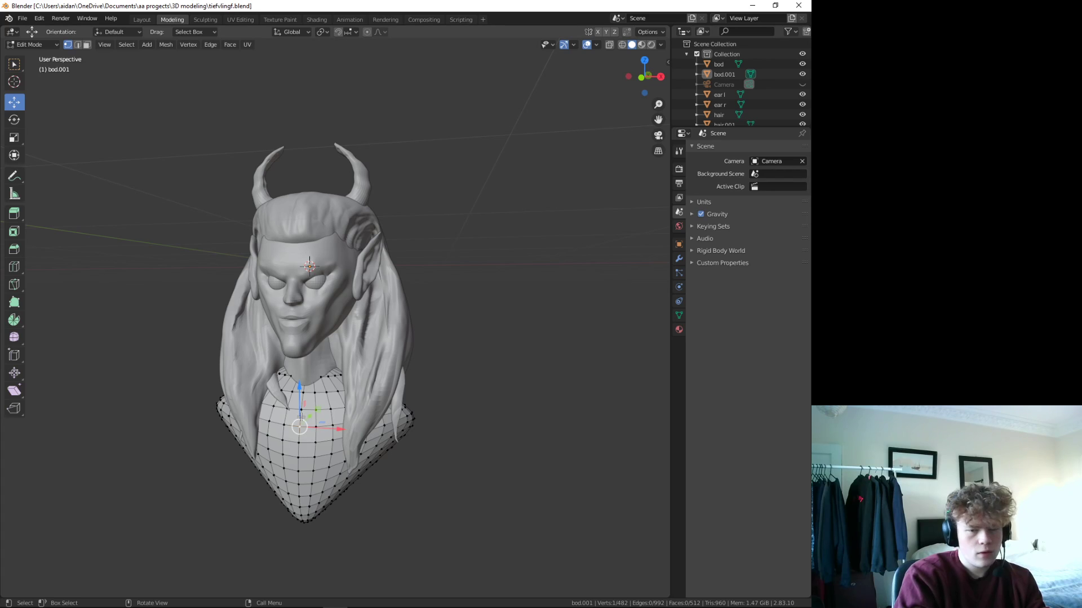
mouse_move(309, 443)
middle_mouse_down()
mouse_move(273, 378)
mouse_move(433, 412)
mouse_move(376, 378)
mouse_move(296, 445)
middle_mouse_up()
right_click(269, 441)
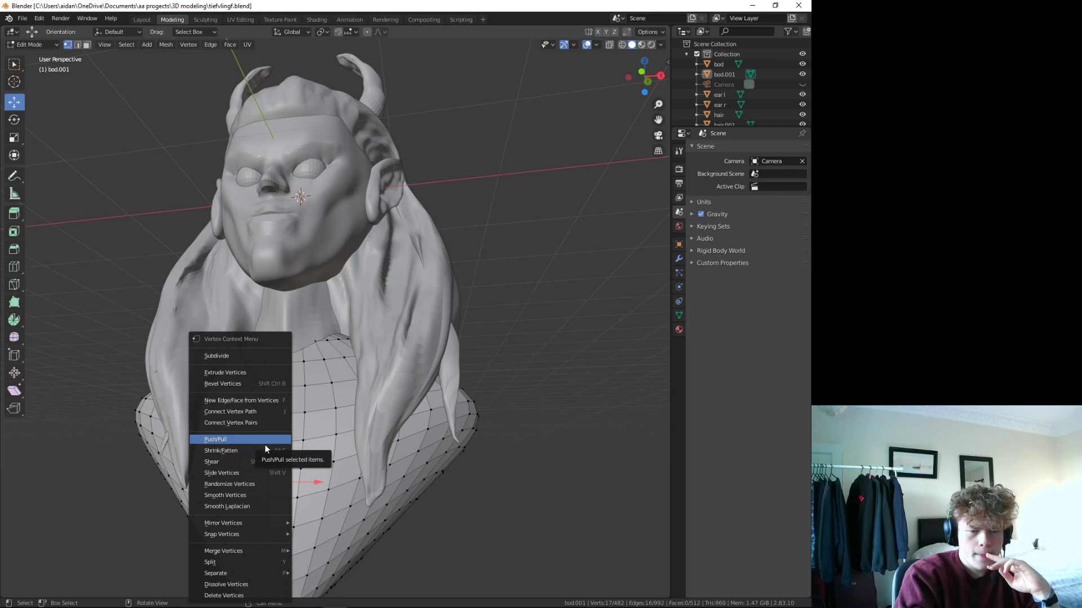
mouse_move(216, 573)
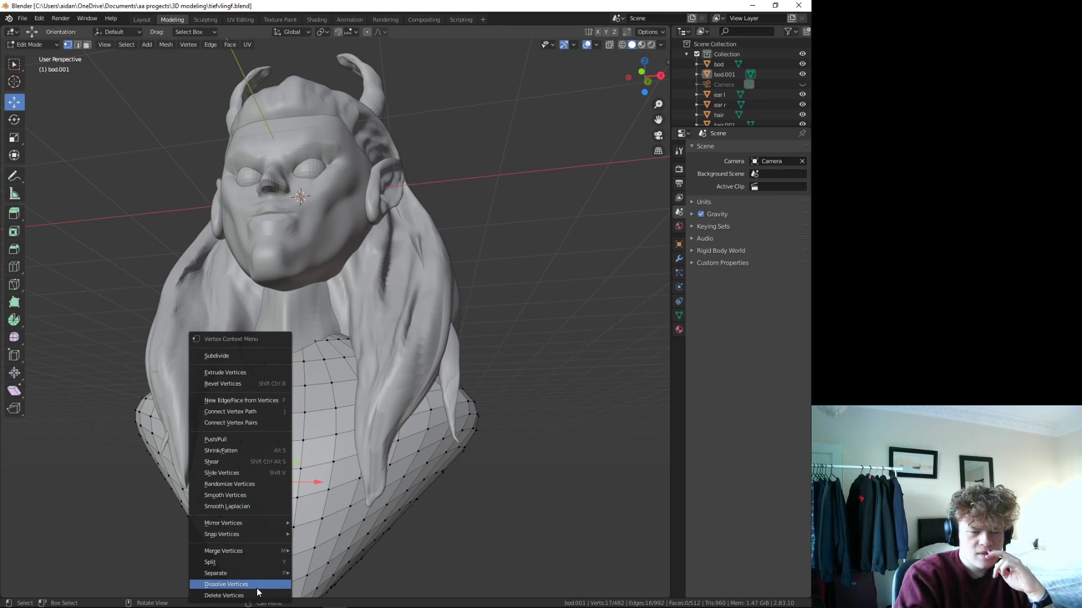
left_click(257, 585)
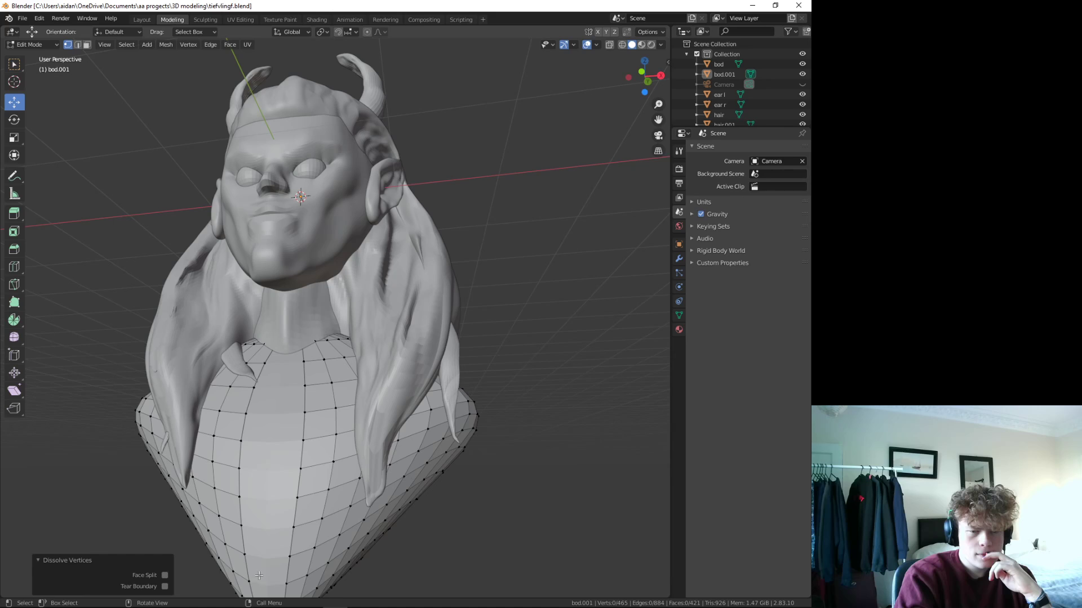
middle_click_drag(258, 575, 323, 538)
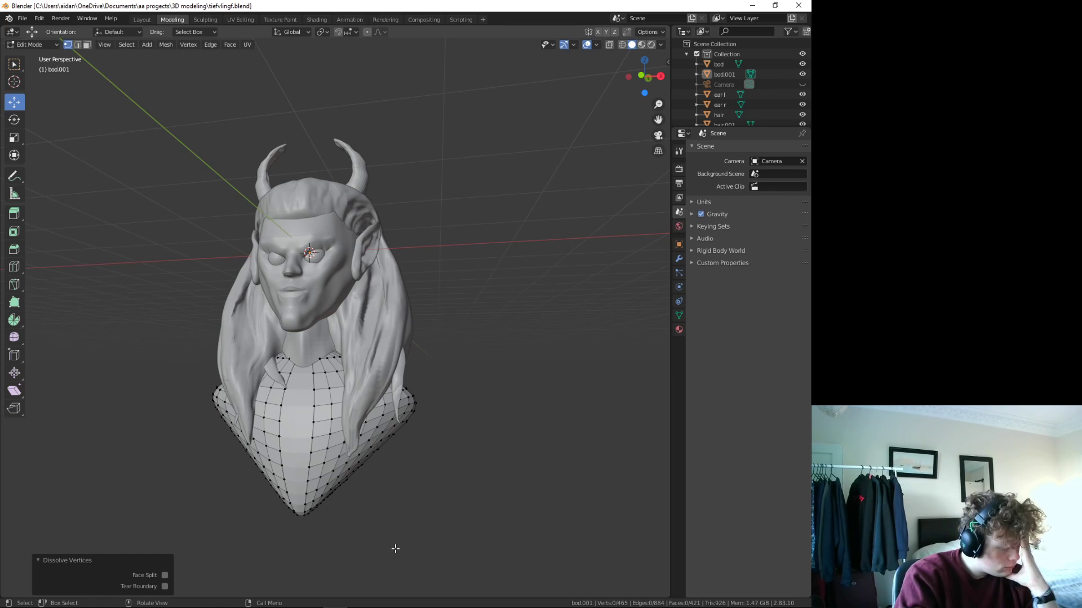
key("a")
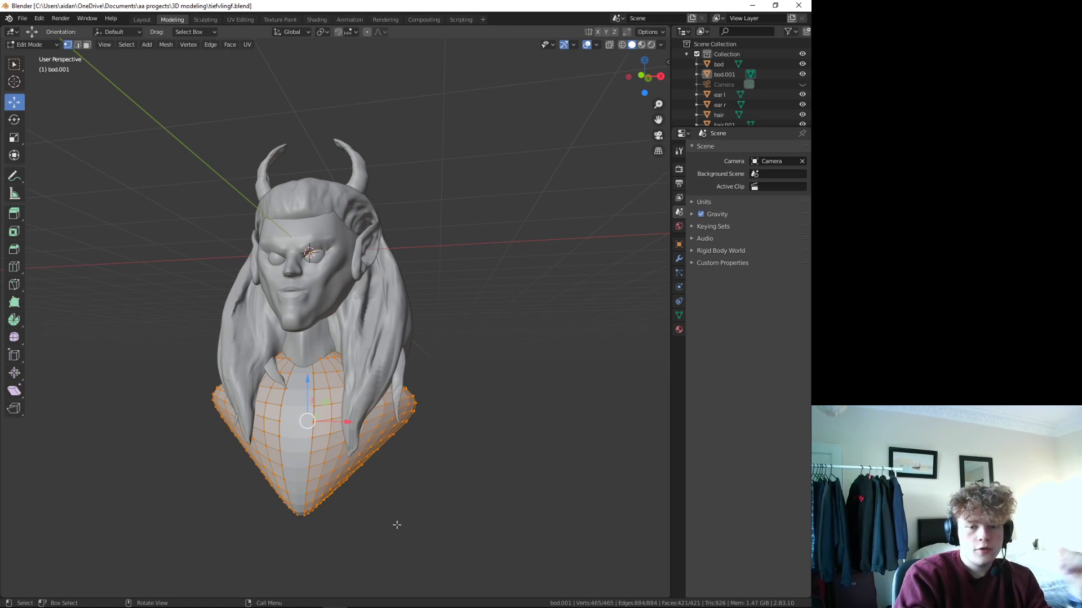
mouse_move(396, 524)
middle_mouse_down()
mouse_move(422, 500)
mouse_move(428, 535)
mouse_move(427, 510)
mouse_move(405, 535)
middle_mouse_up()
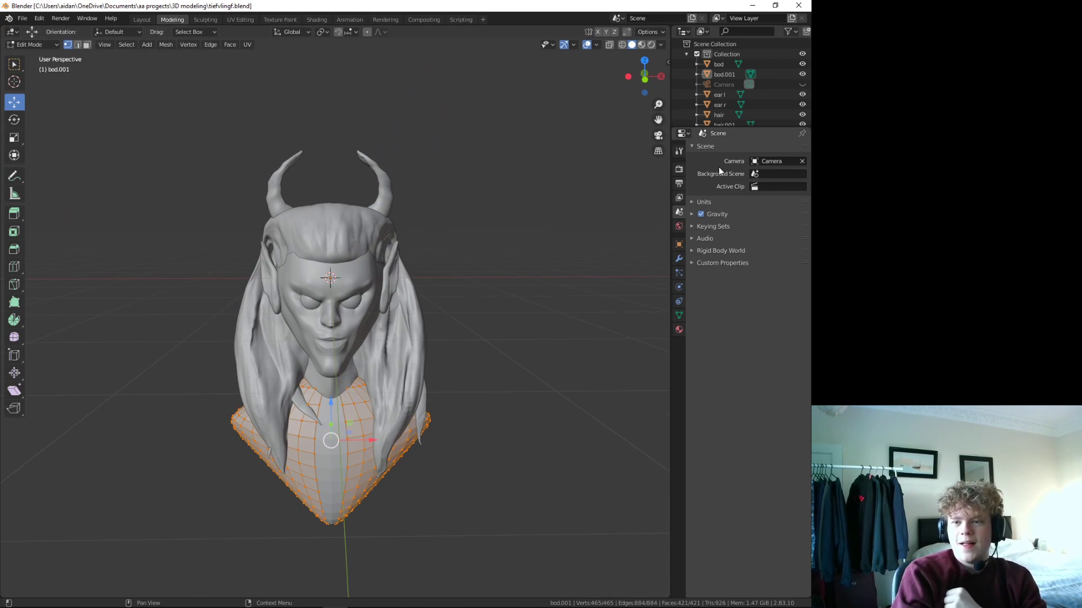
- Add a Solidify modifier to the bod.001 chest piece
left_click(679, 259)
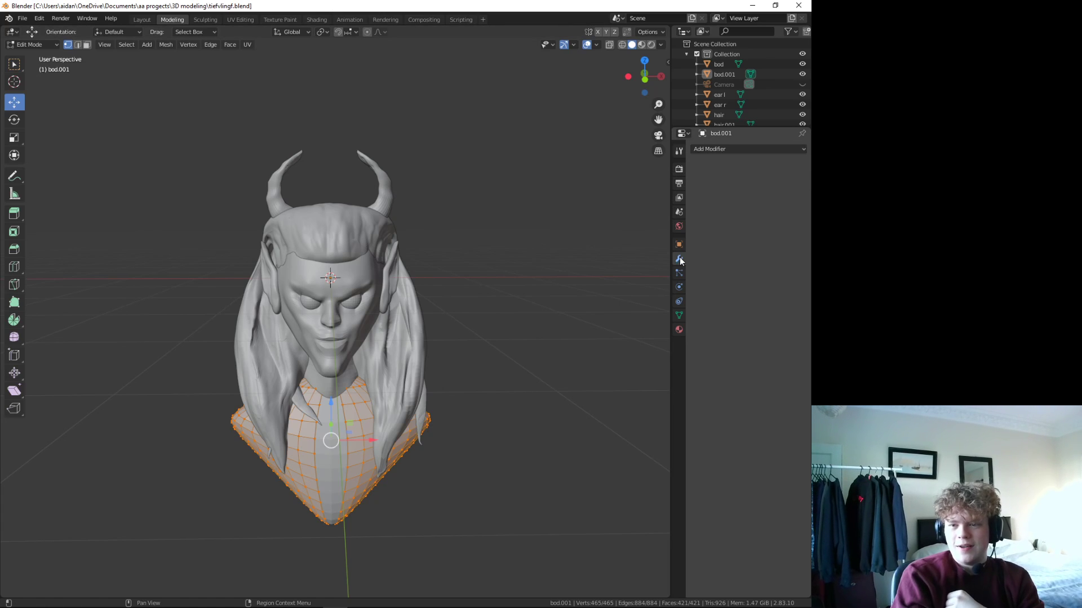
left_click(720, 153)
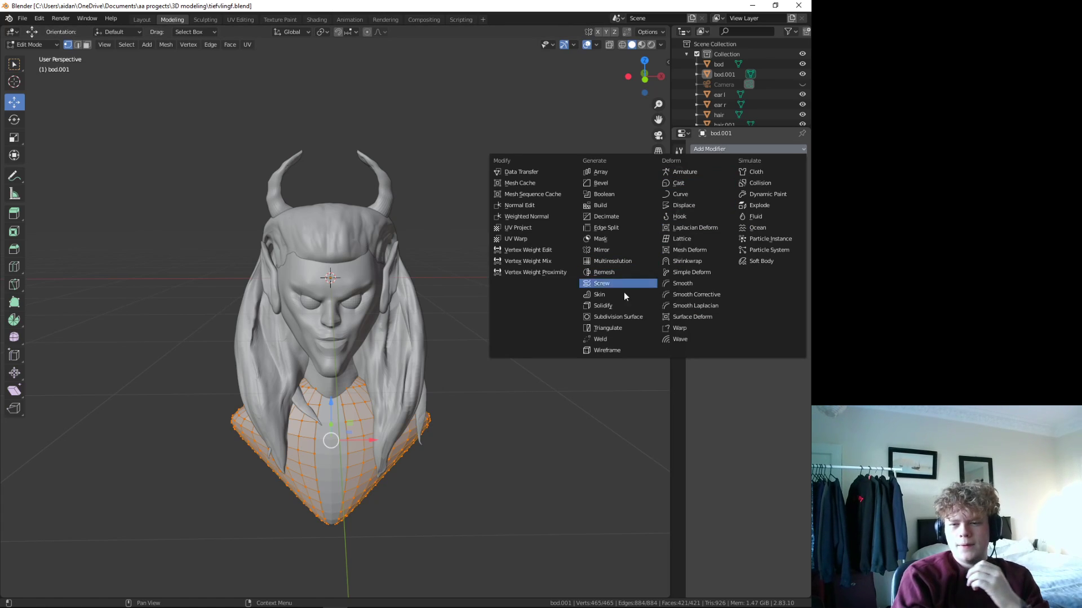
left_click(609, 304)
mouse_move(601, 324)
middle_mouse_down()
mouse_move(575, 355)
mouse_move(454, 389)
mouse_move(426, 313)
mouse_move(245, 366)
mouse_move(262, 371)
middle_mouse_up()
scroll(246, 367, "up", 8)
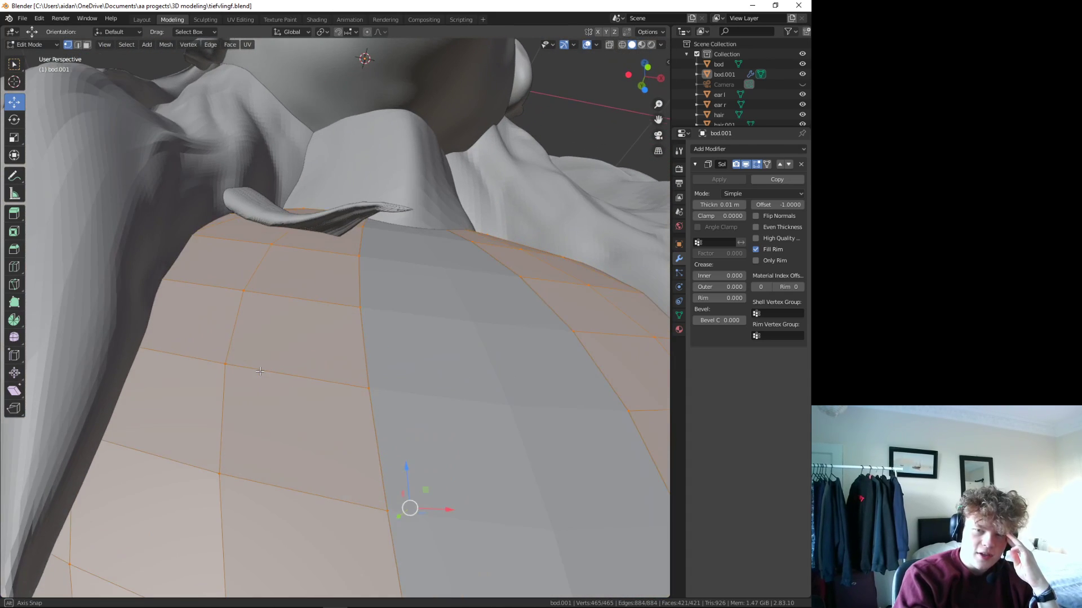
- Set the Solidify offset to 1 and the thickness to 0.02 m
left_click_drag(785, 210, 805, 209)
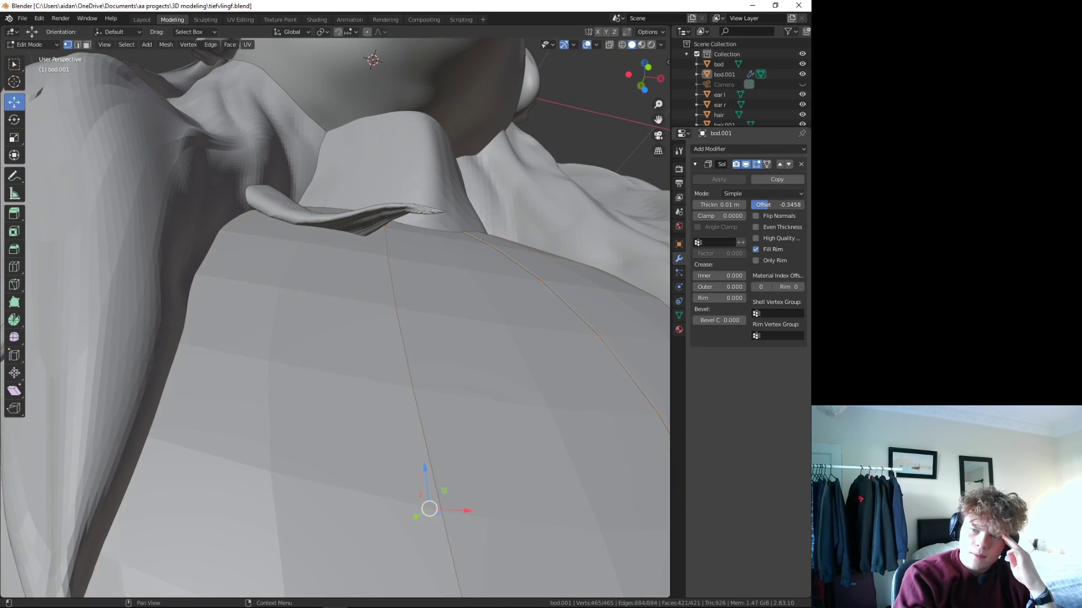
middle_click_drag(462, 292, 482, 280)
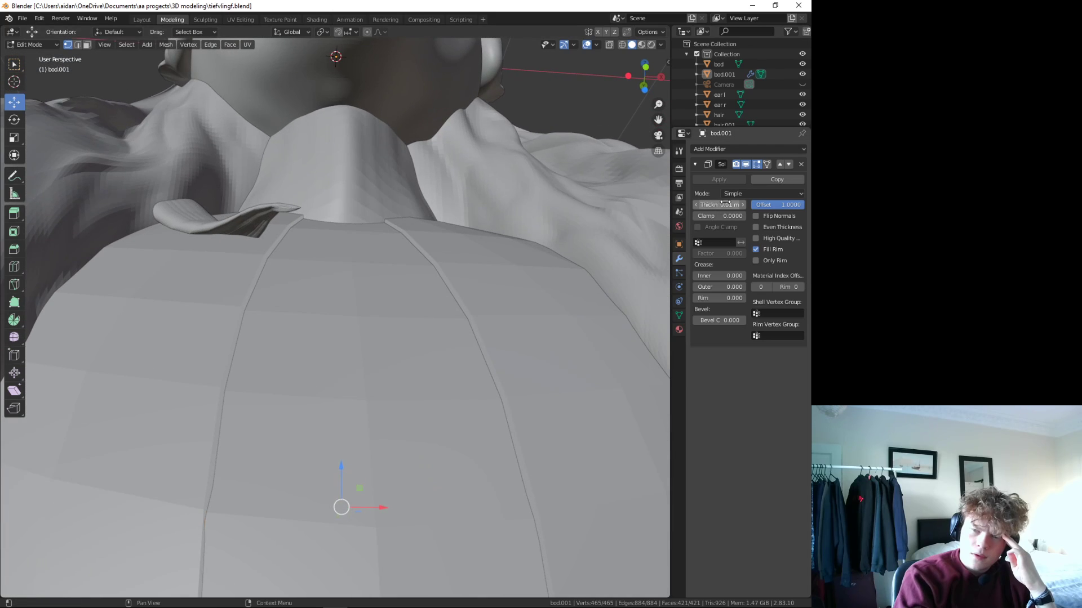
mouse_move(720, 205)
left_mouse_down()
mouse_move(733, 204)
mouse_move(711, 204)
left_mouse_up()
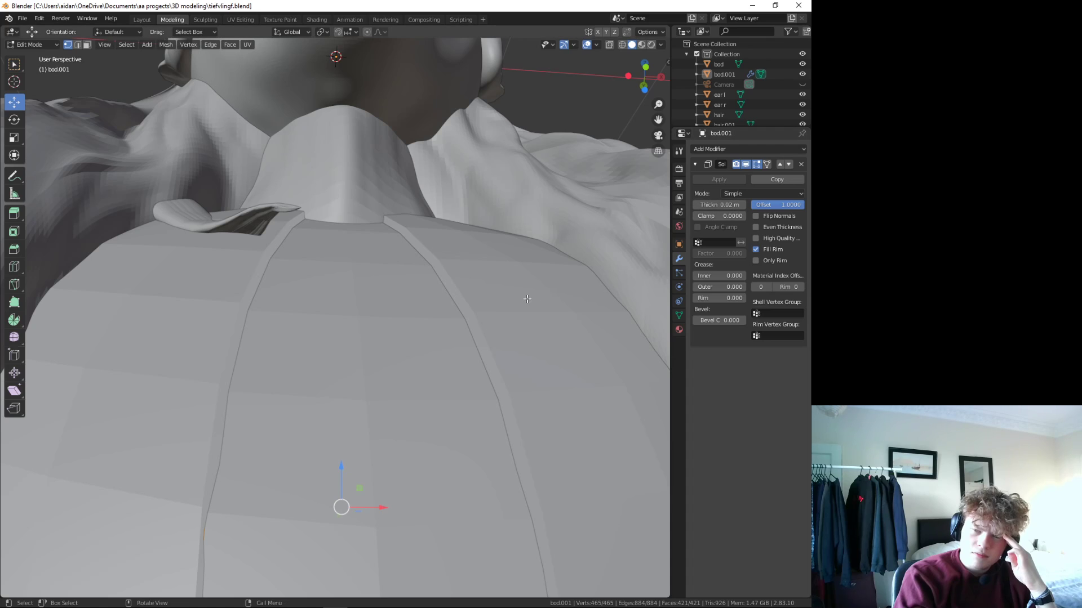
scroll(449, 399, "down", 3)
scroll(449, 399, "down", 3)
scroll(449, 399, "down", 2)
- Orbit around the solidified shirt to inspect it from below and the front
middle_click_drag(449, 399, 451, 417)
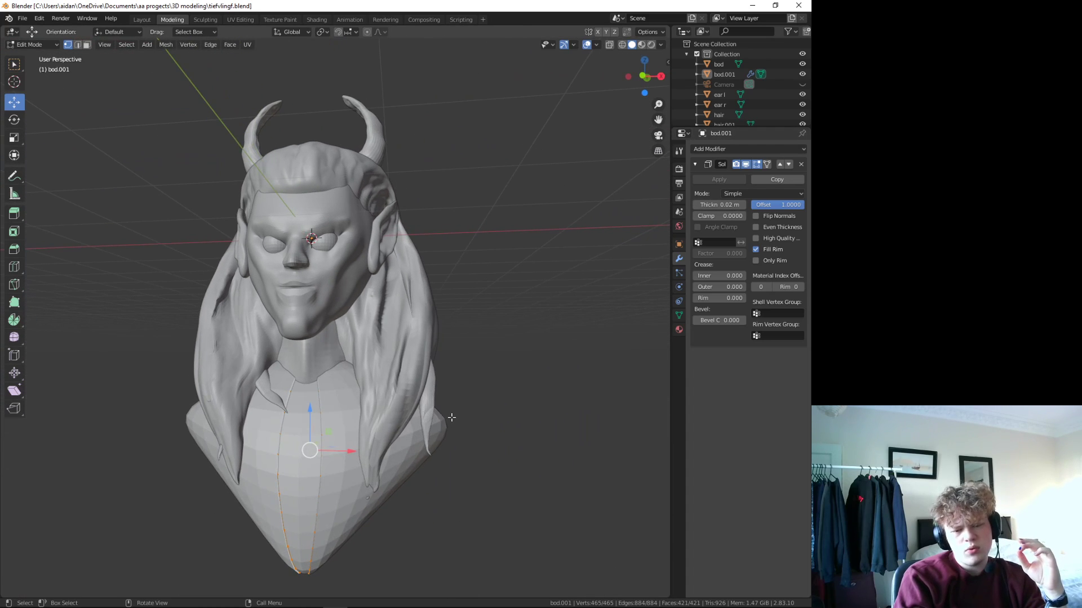
middle_click_drag(479, 488, 526, 430)
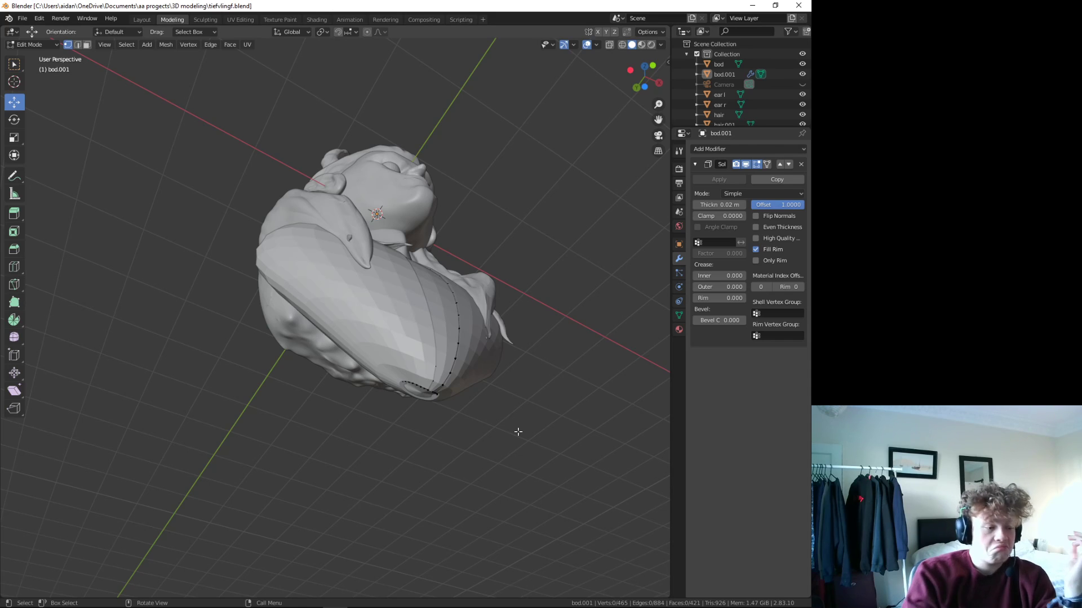
middle_click_drag(517, 431, 365, 404)
scroll(365, 404, "up", 2)
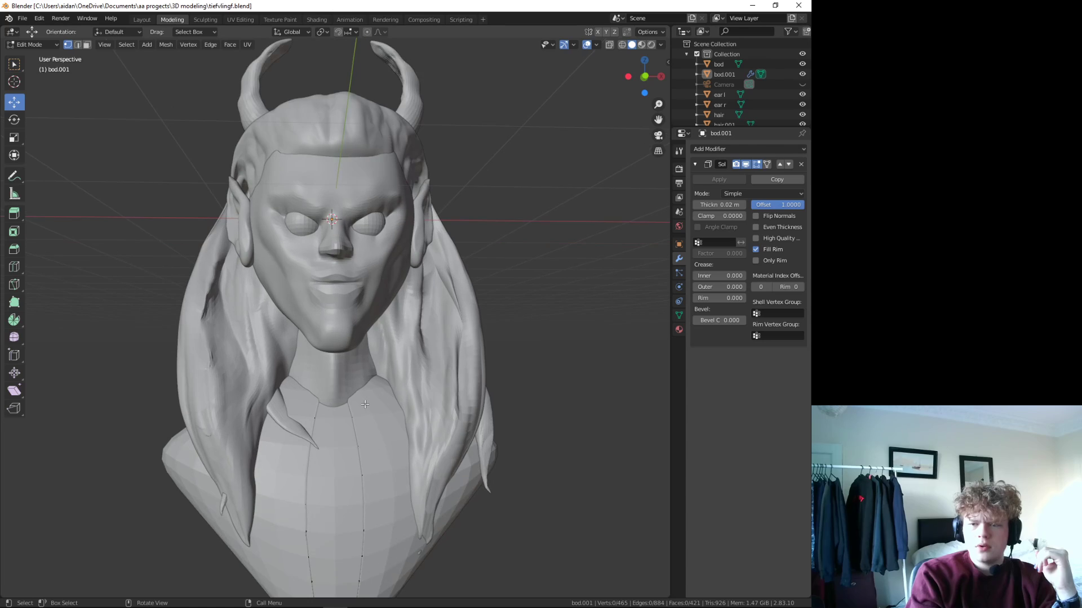
scroll(365, 404, "up", 2)
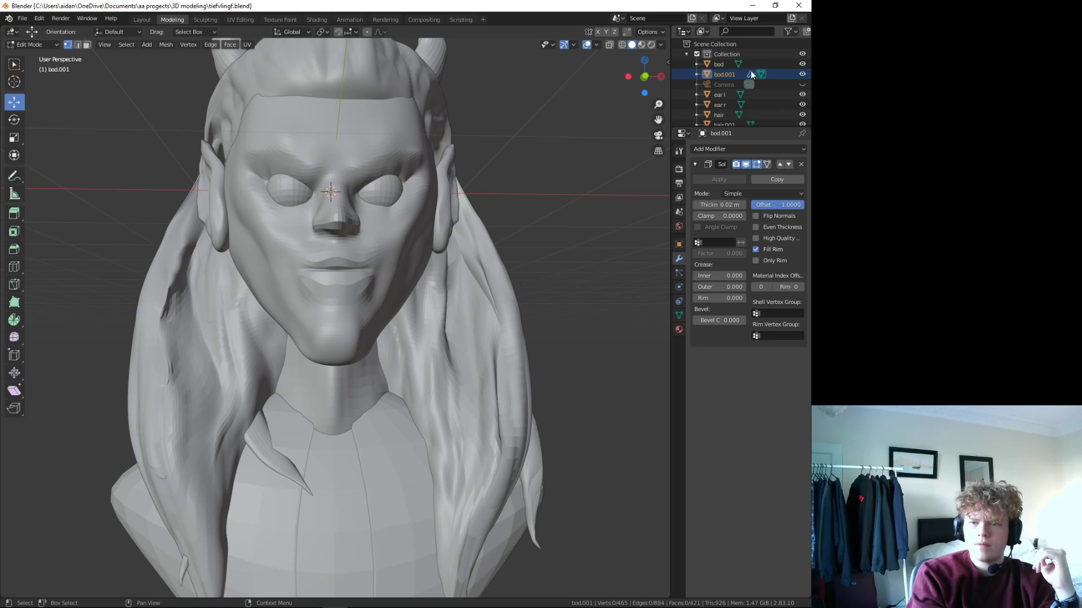
right_click(751, 72)
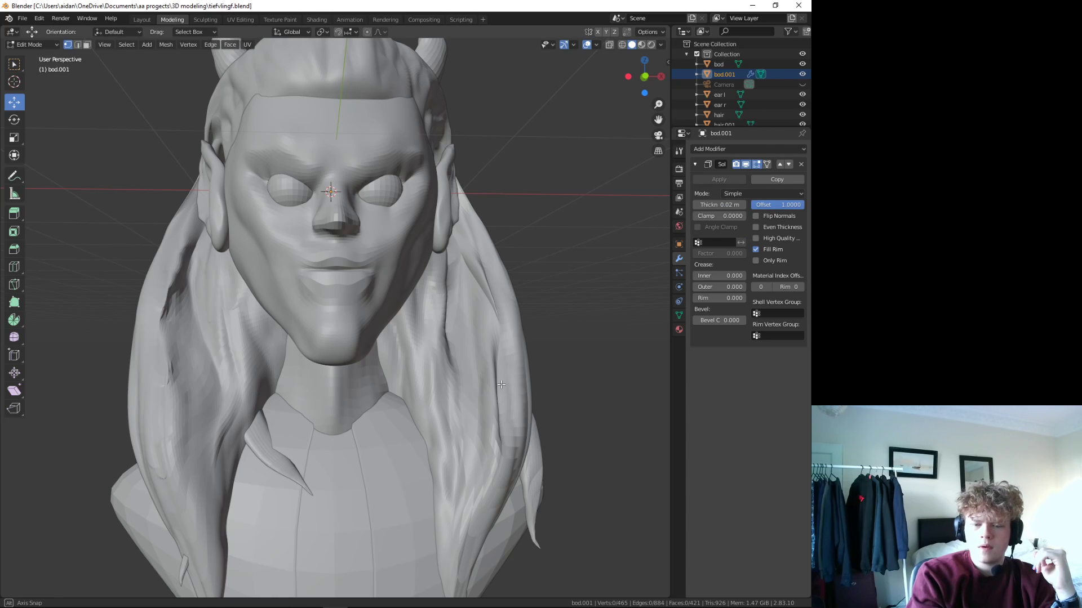
middle_click_drag(501, 384, 519, 334)
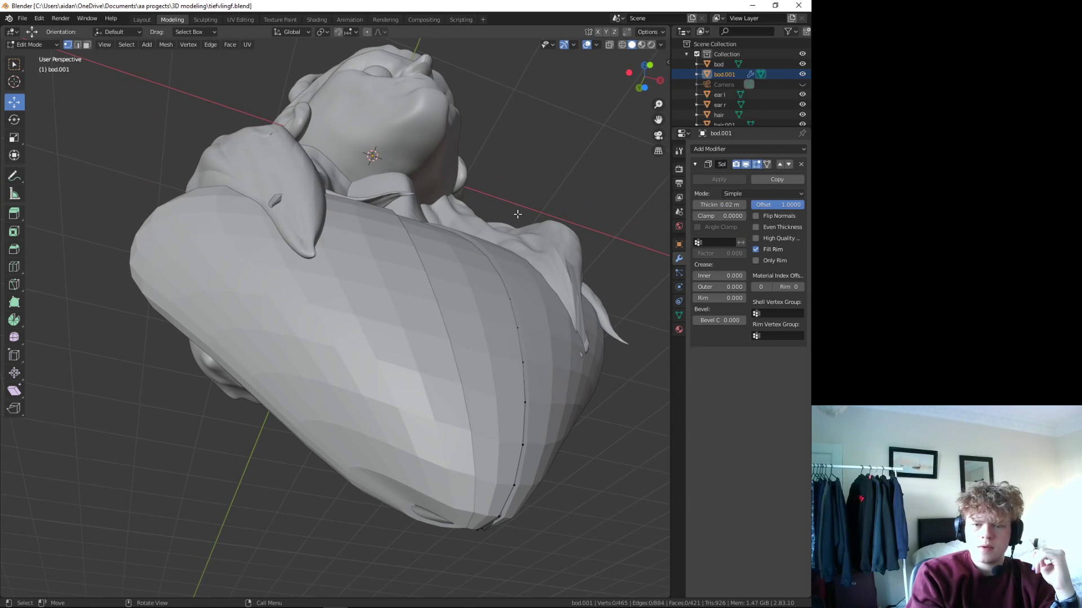
- Box-select a collar face, try moving it along Y, cancel, and return to Sculpting
left_click(14, 63)
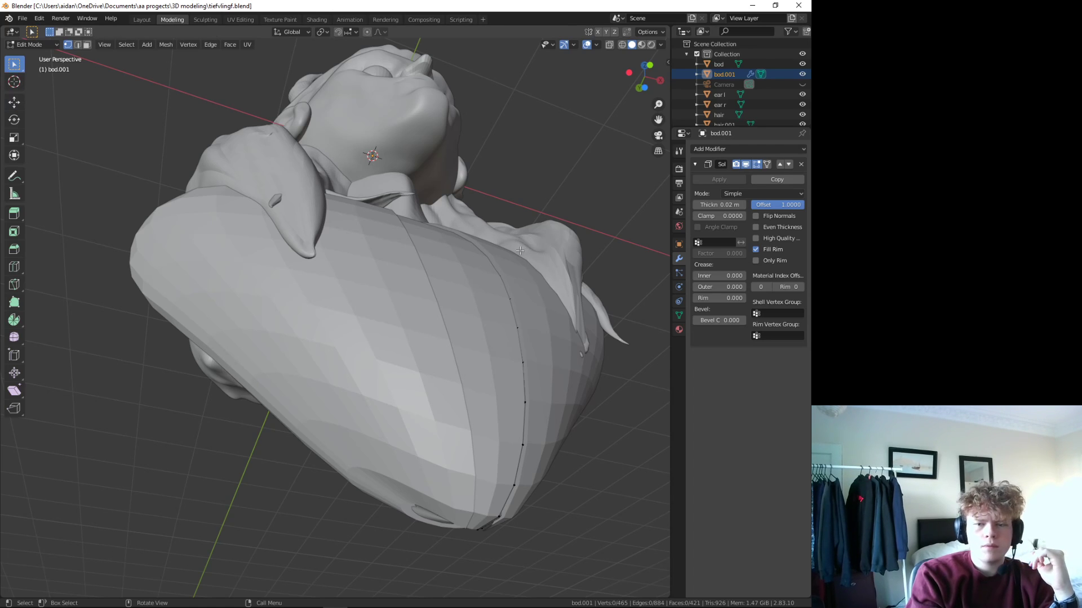
mouse_move(520, 251)
middle_mouse_down()
mouse_move(402, 345)
mouse_move(476, 347)
middle_mouse_up()
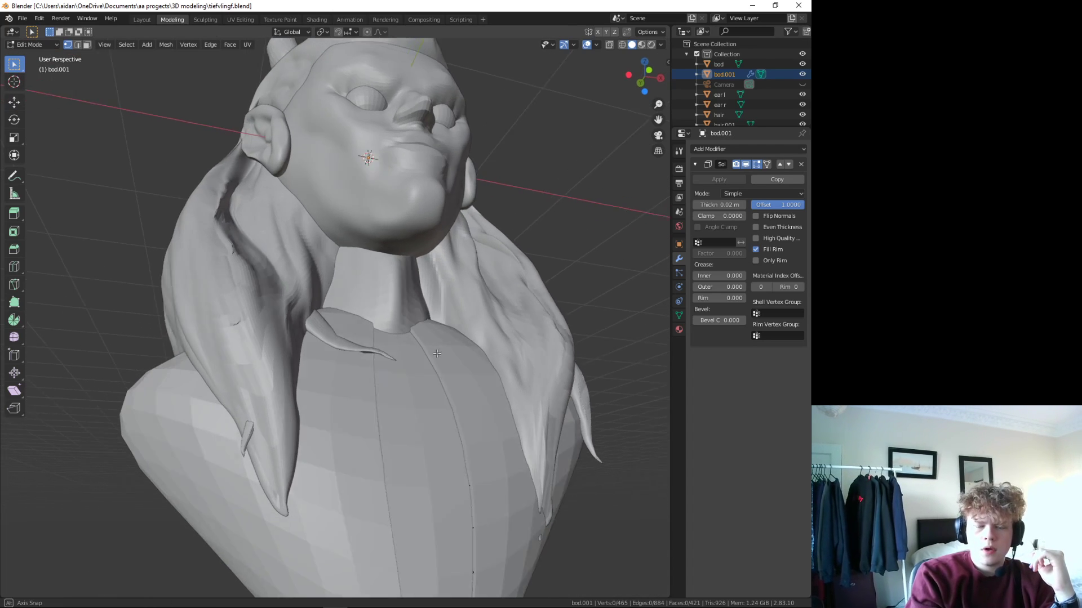
left_click_drag(476, 347, 492, 366)
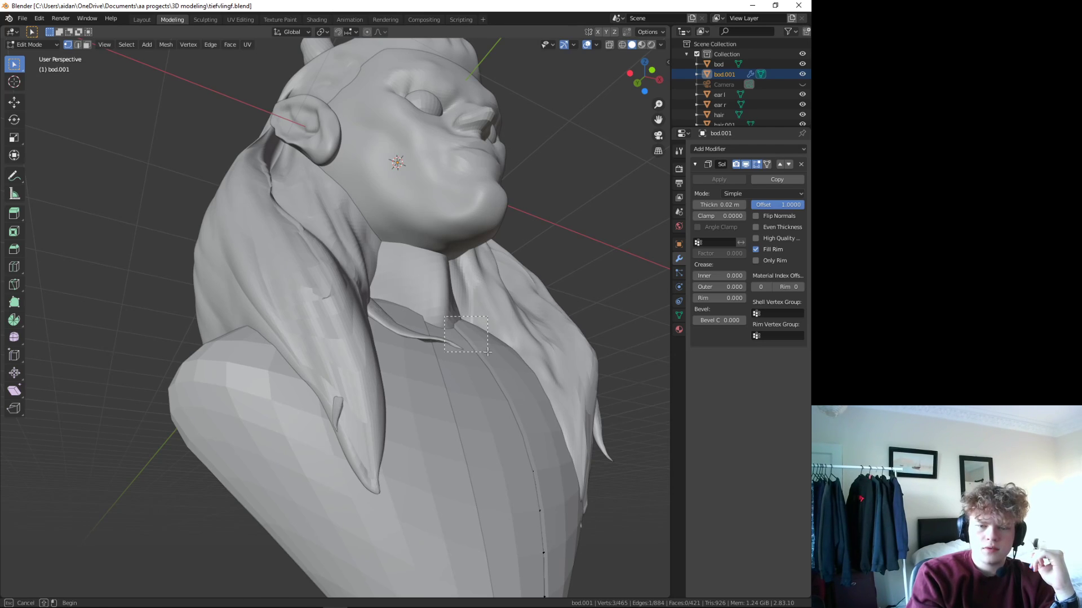
key("g")
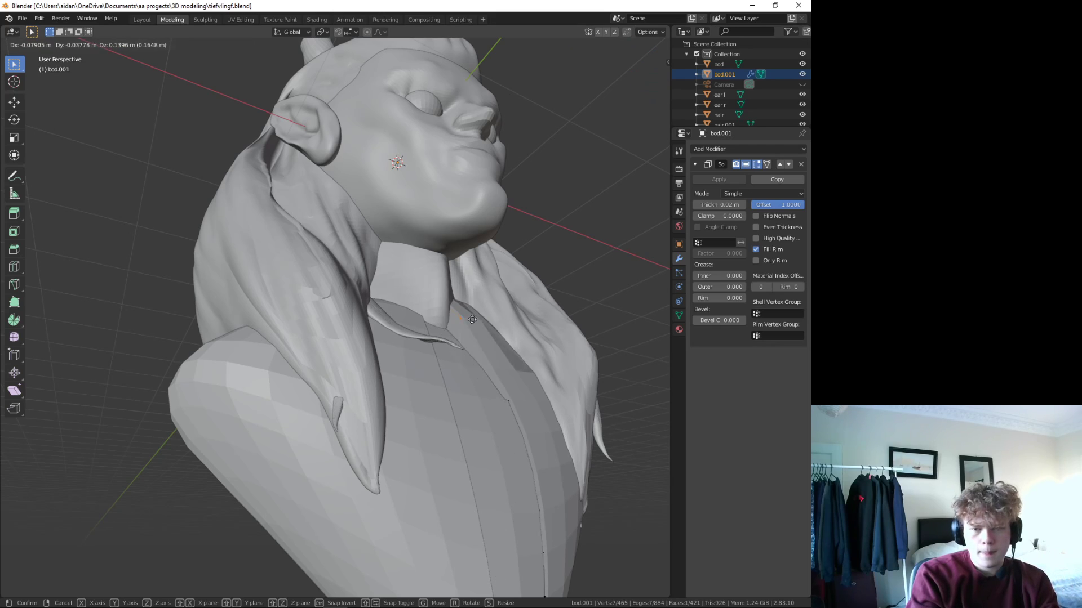
key("y")
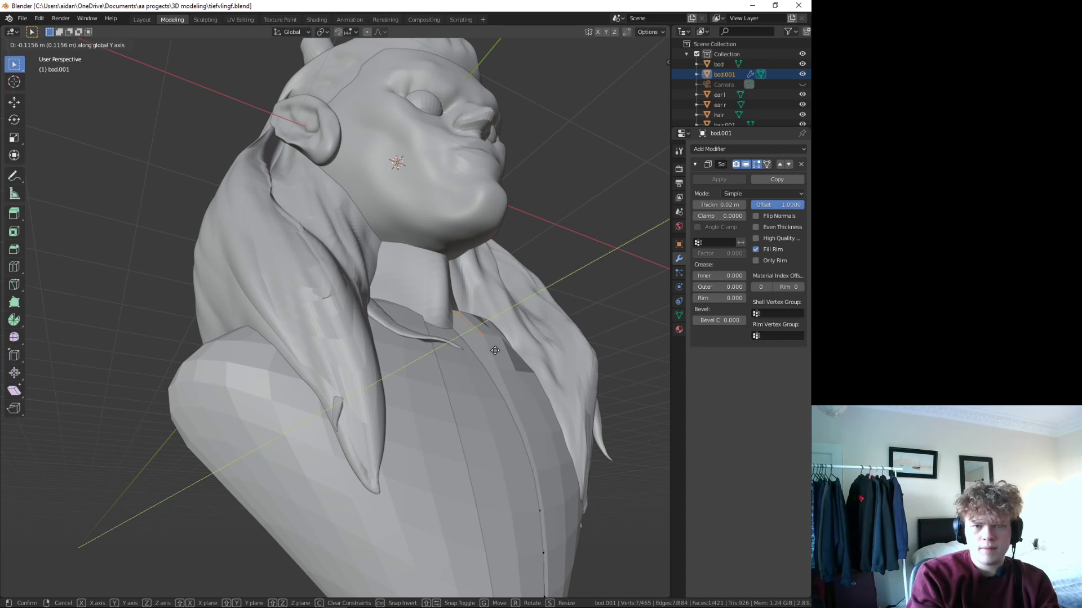
key("Escape")
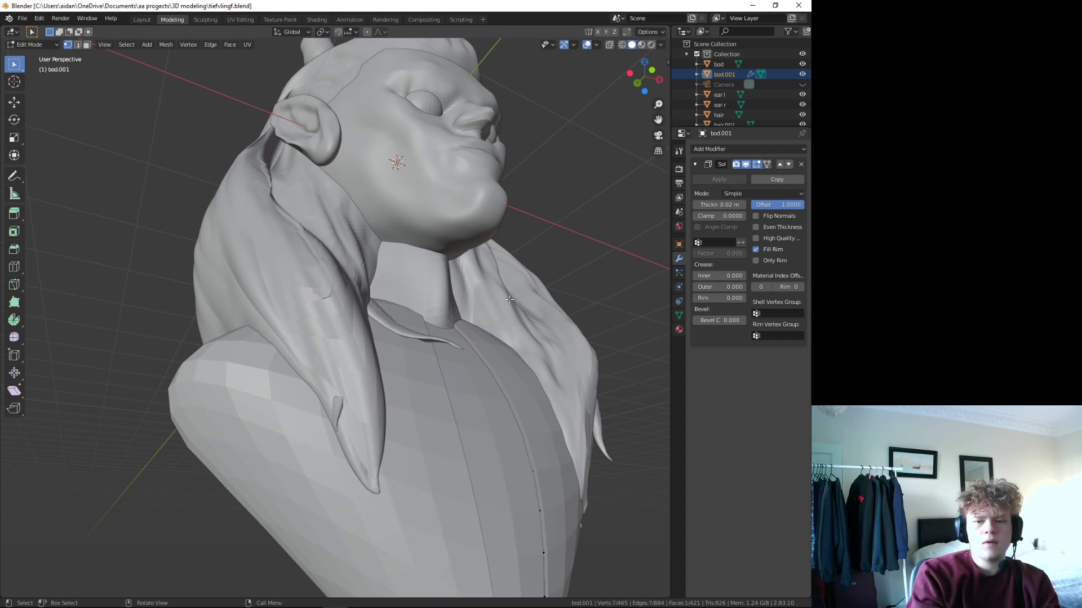
mouse_move(509, 299)
middle_mouse_down()
mouse_move(416, 396)
mouse_move(388, 407)
mouse_move(403, 422)
middle_mouse_up()
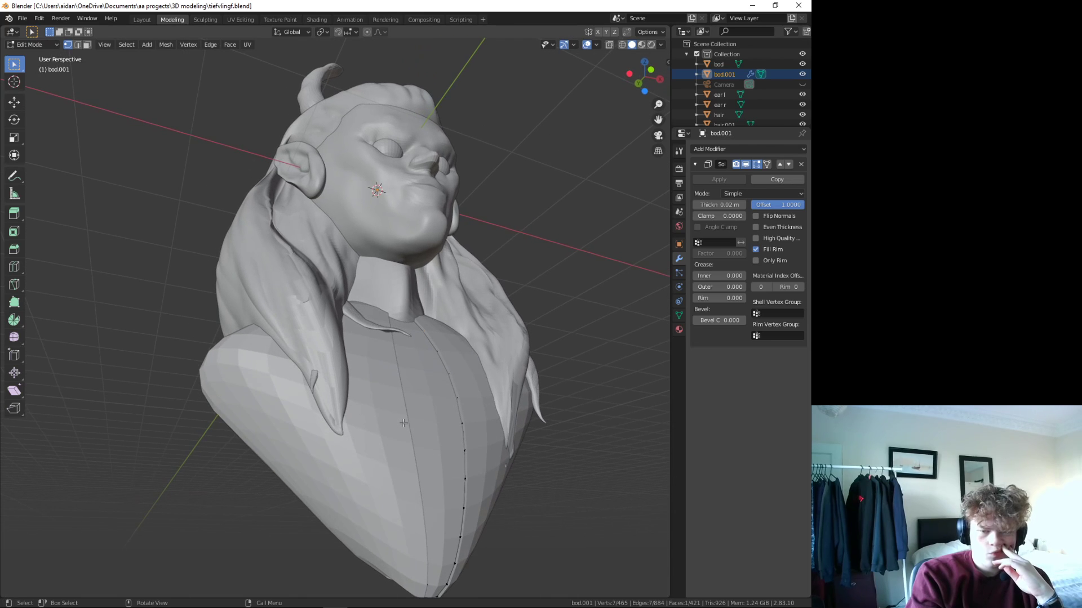
middle_click_drag(403, 422, 407, 428)
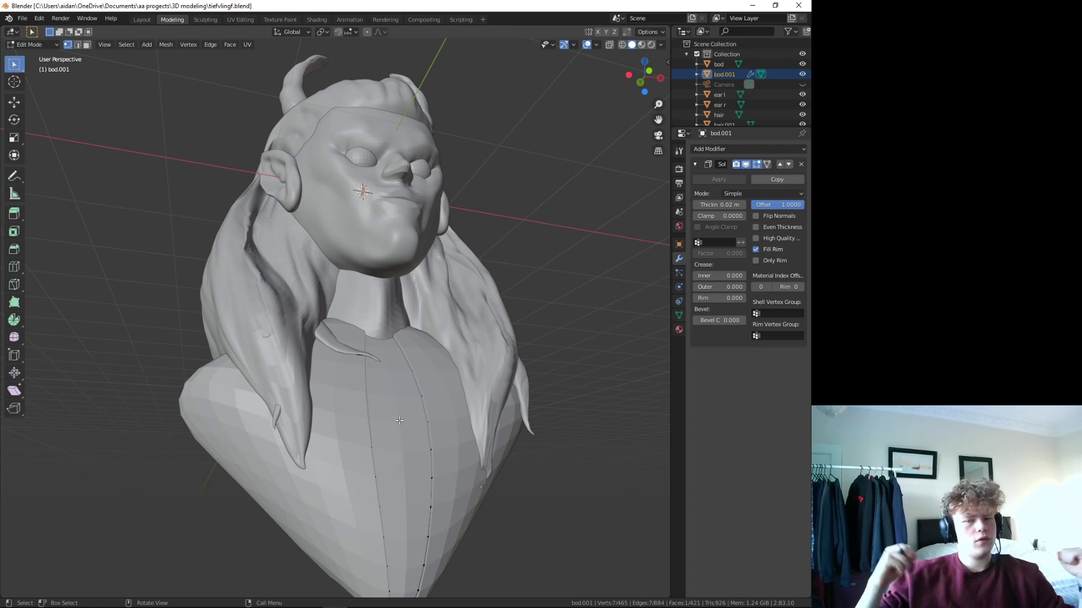
left_click(203, 20)
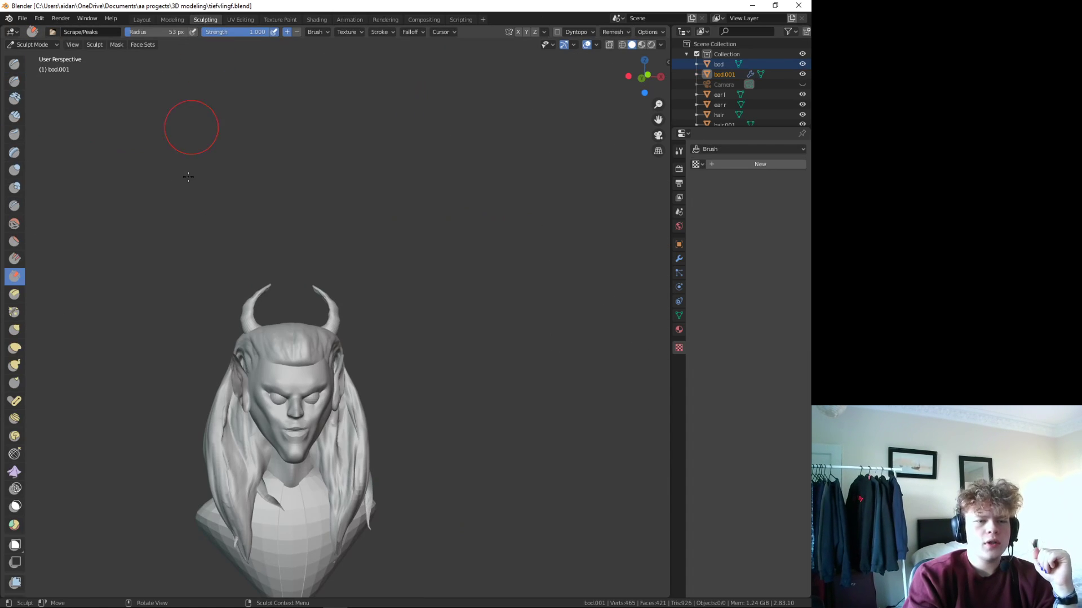
- Orbit around the bust and select the Elastic Deform brush at 0.500 strength
scroll(315, 383, "up", 3)
middle_click_drag(316, 349, 315, 383)
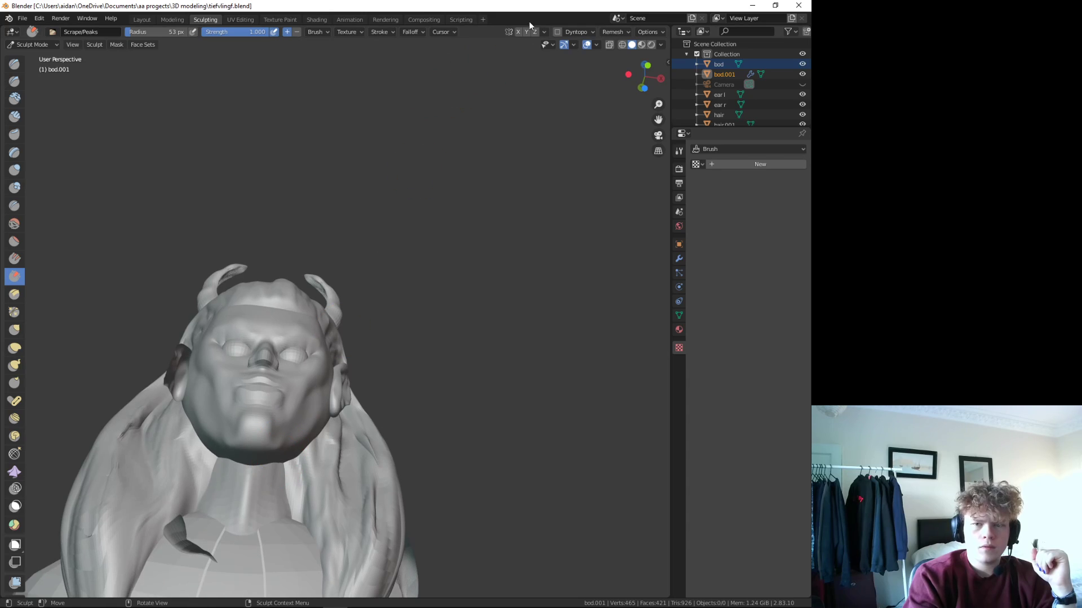
scroll(270, 498, "down", 4)
mouse_move(270, 498)
middle_mouse_down()
mouse_move(272, 529)
mouse_move(315, 490)
mouse_move(140, 314)
middle_mouse_up()
scroll(277, 495, "up", 2)
scroll(278, 519, "down", 2)
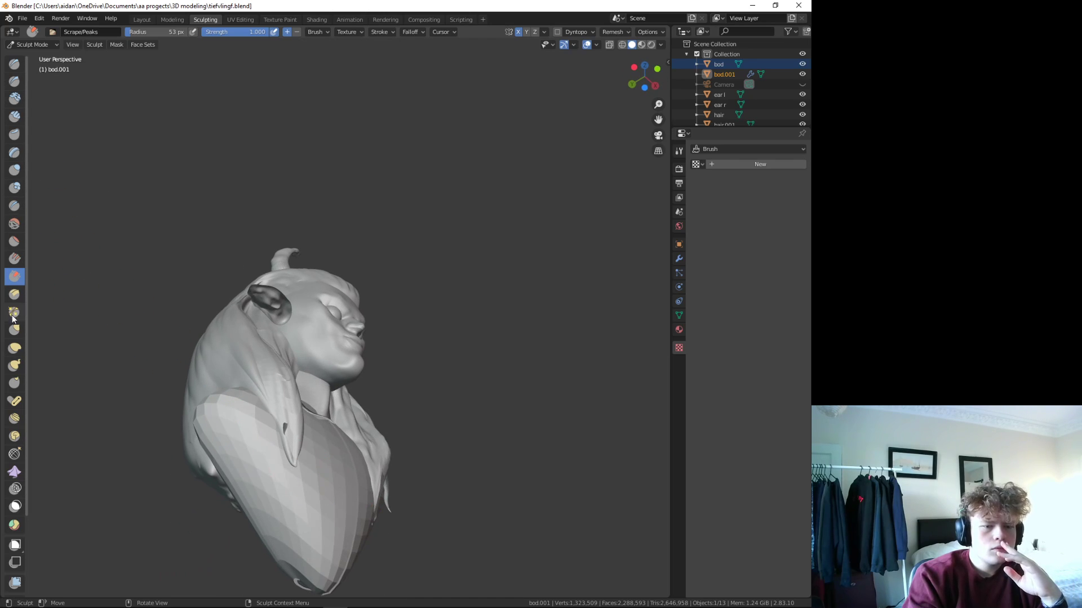
left_click(15, 348)
mouse_move(253, 411)
middle_mouse_down()
mouse_move(217, 434)
mouse_move(274, 495)
mouse_move(324, 398)
mouse_move(338, 300)
middle_mouse_up()
- Briefly put the shirt into Edit Mode, then return to the Sculpting workspace
scroll(338, 300, "up", 3)
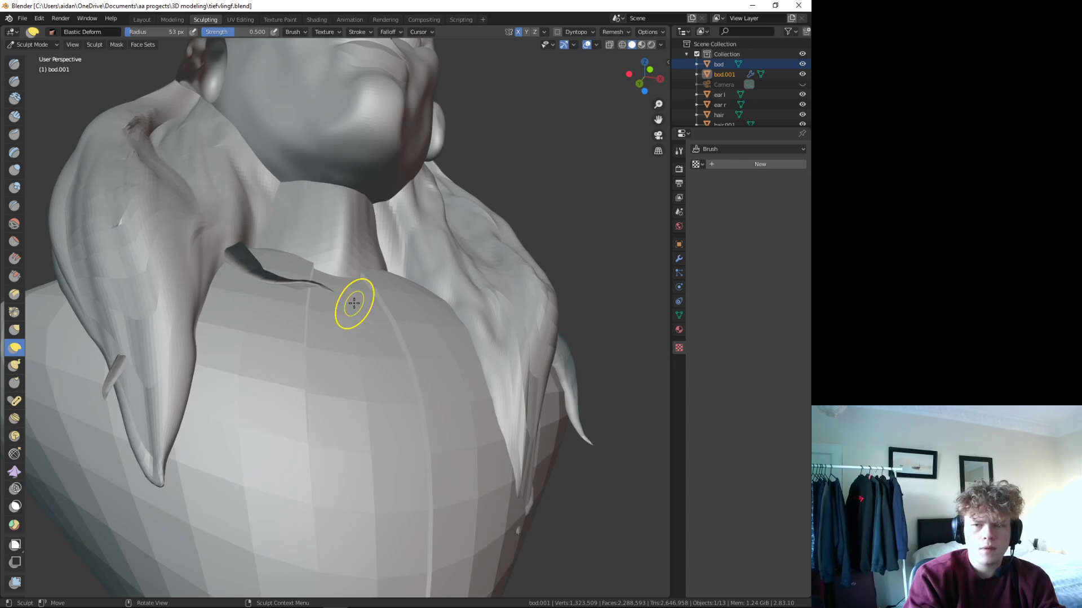
scroll(355, 299, "up", 2)
scroll(355, 321, "up", 2)
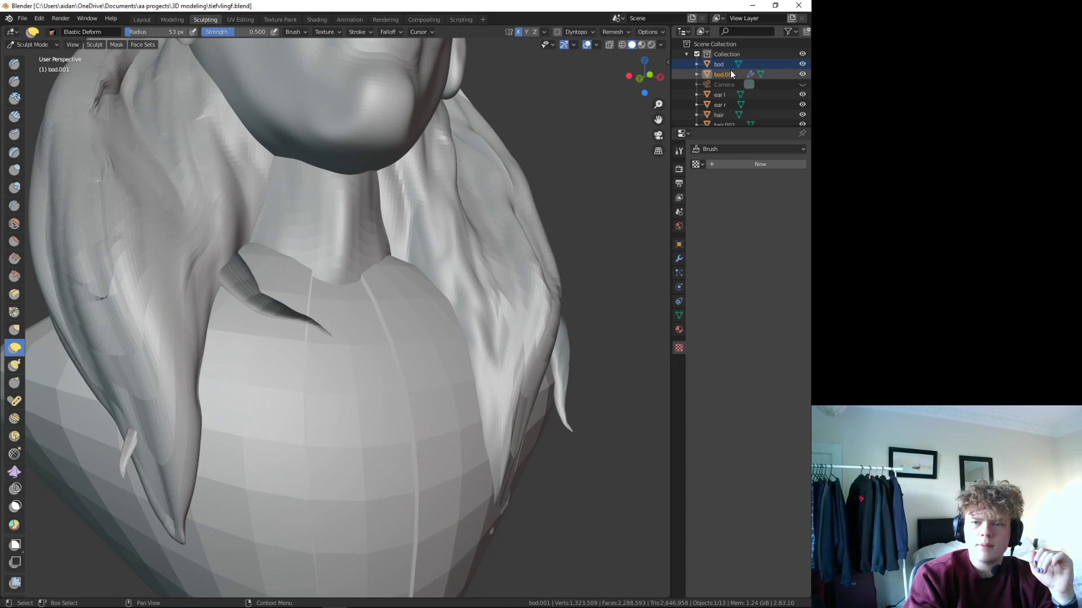
left_click(760, 73)
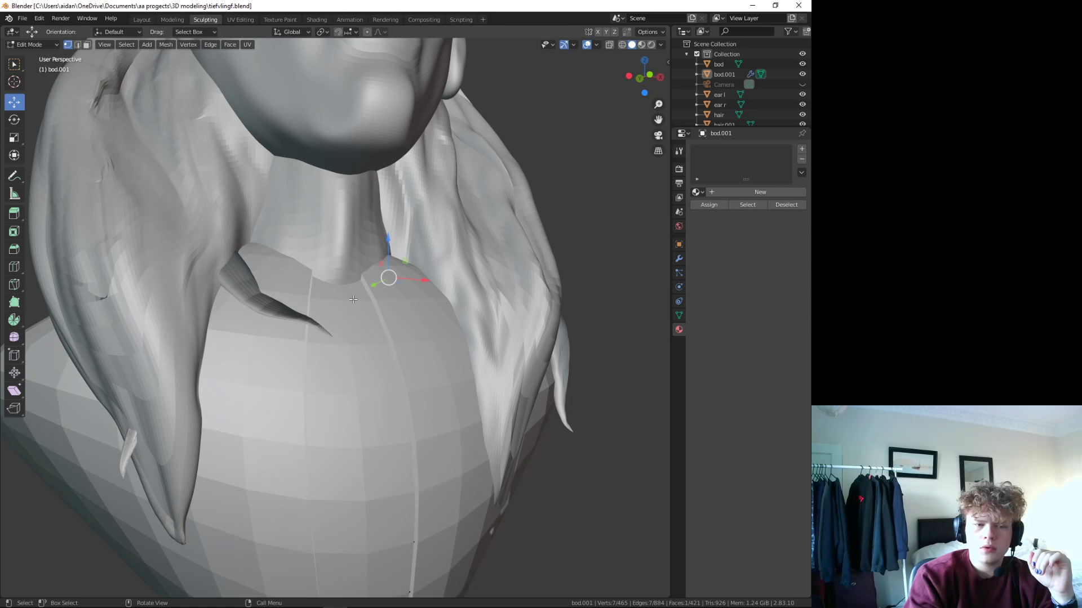
left_click(171, 19)
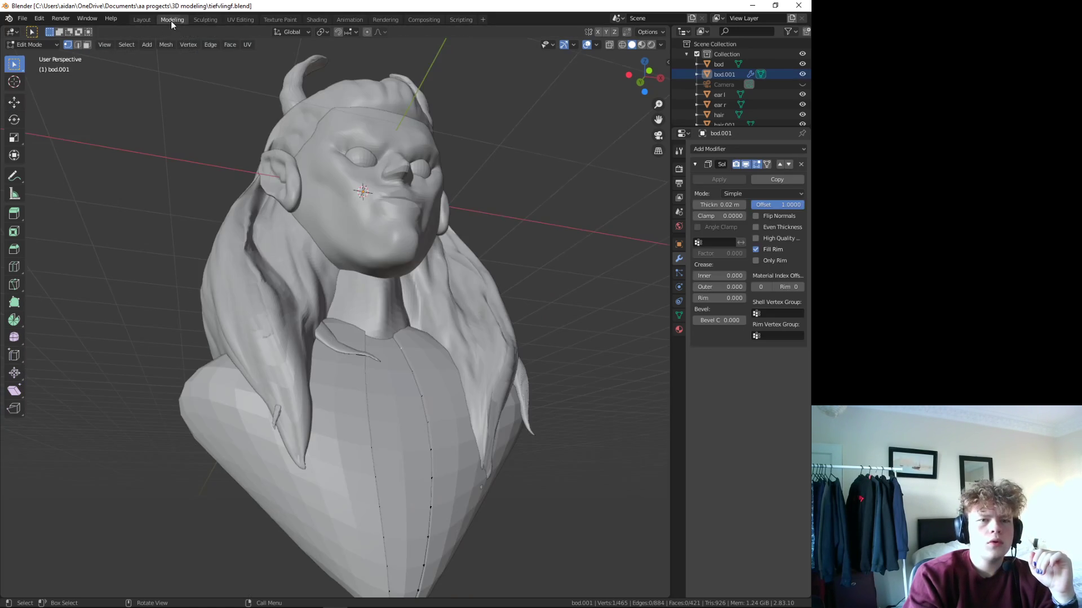
left_click(206, 19)
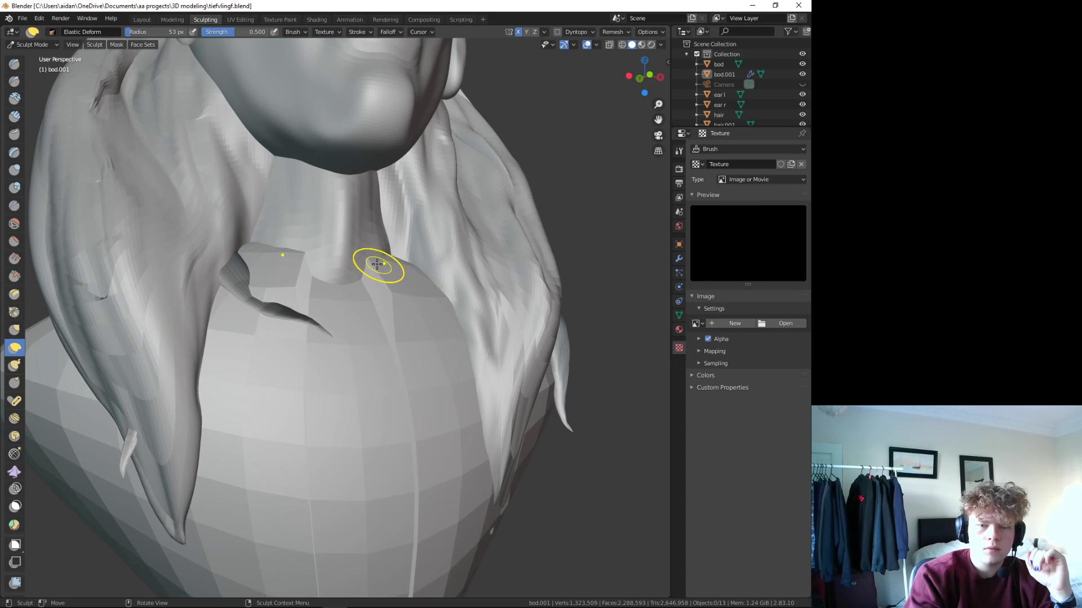
- Pull the collar slit and the mesh around the neck with Elastic Deform strokes
mouse_move(379, 266)
left_mouse_down()
mouse_move(408, 251)
mouse_move(362, 273)
mouse_move(386, 272)
left_mouse_up()
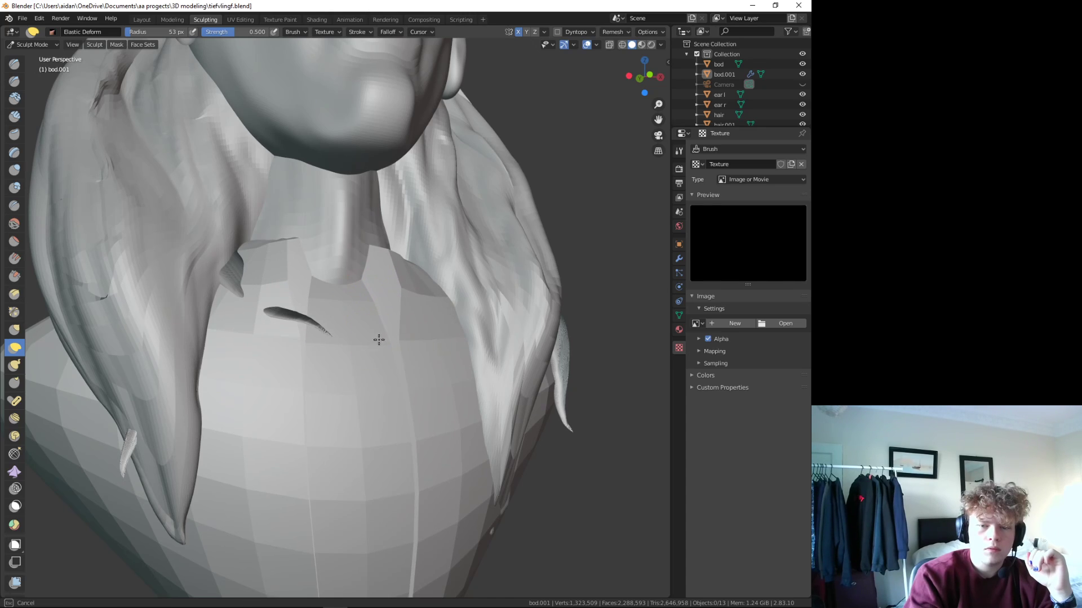
left_click_drag(378, 339, 381, 345)
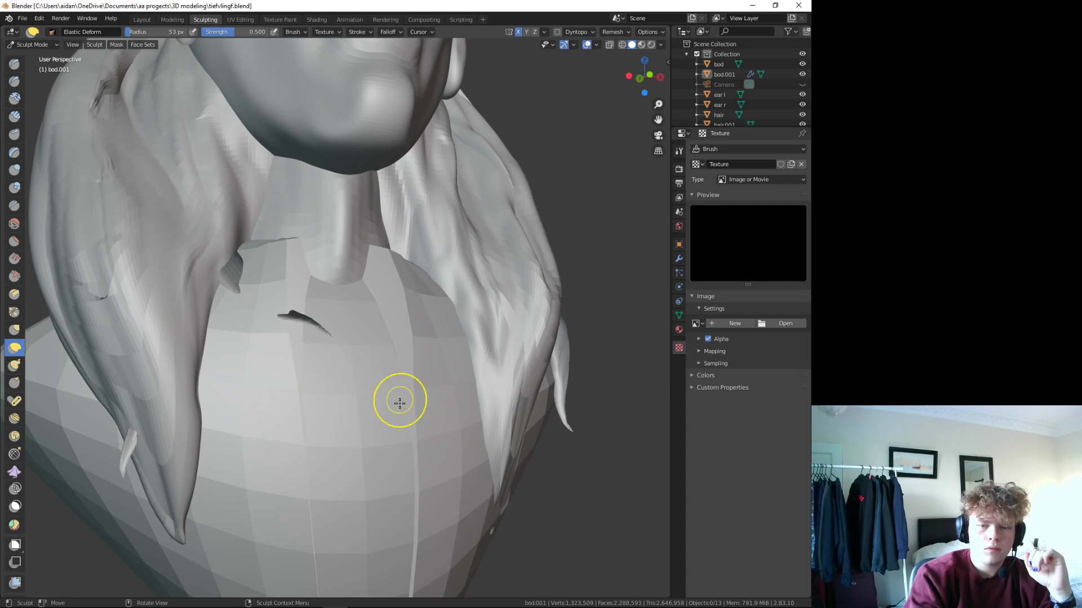
mouse_move(362, 360)
middle_mouse_down()
mouse_move(336, 342)
mouse_move(319, 411)
middle_mouse_up()
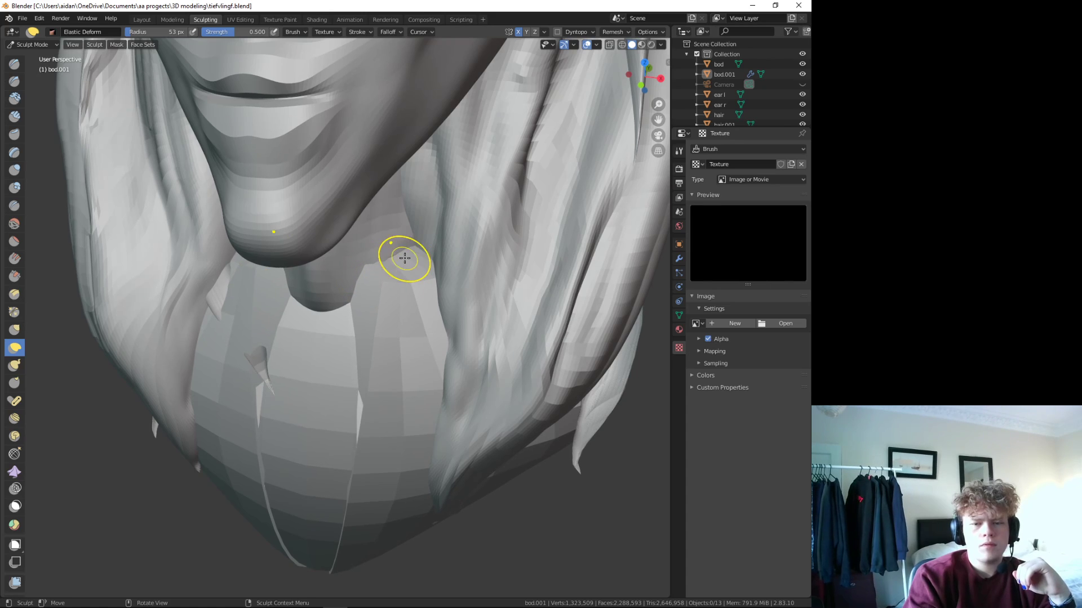
left_click_drag(428, 248, 429, 226)
middle_click_drag(379, 287, 391, 269)
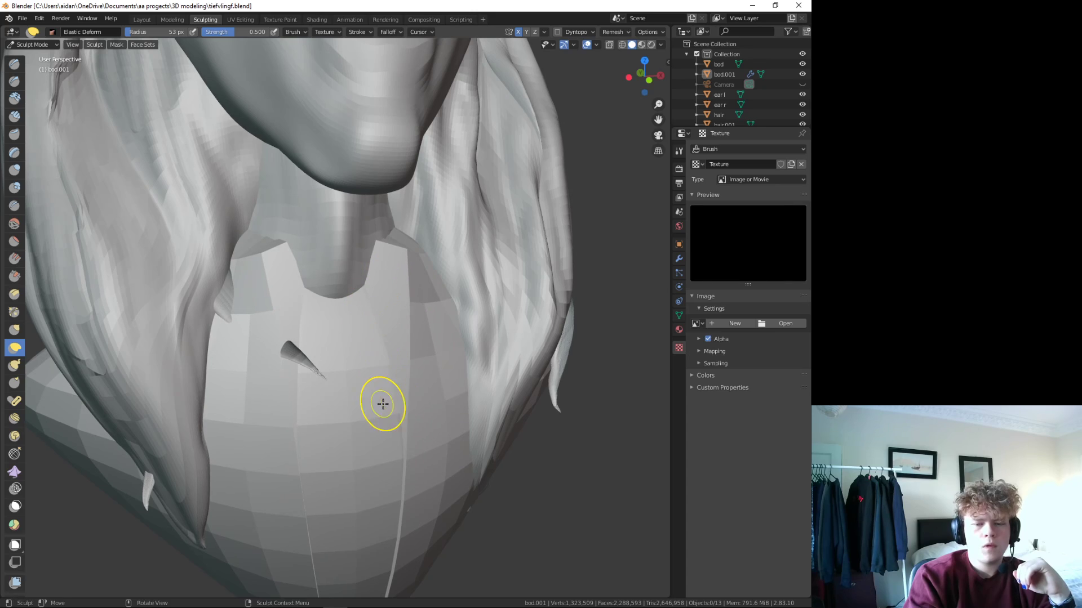
left_click(14, 64)
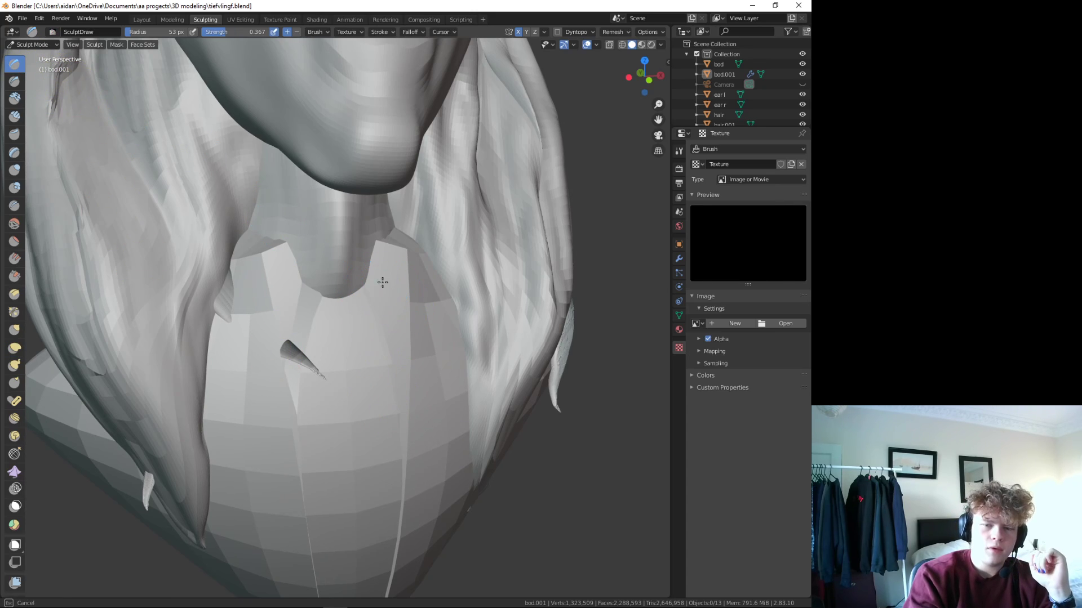
right_click(371, 283)
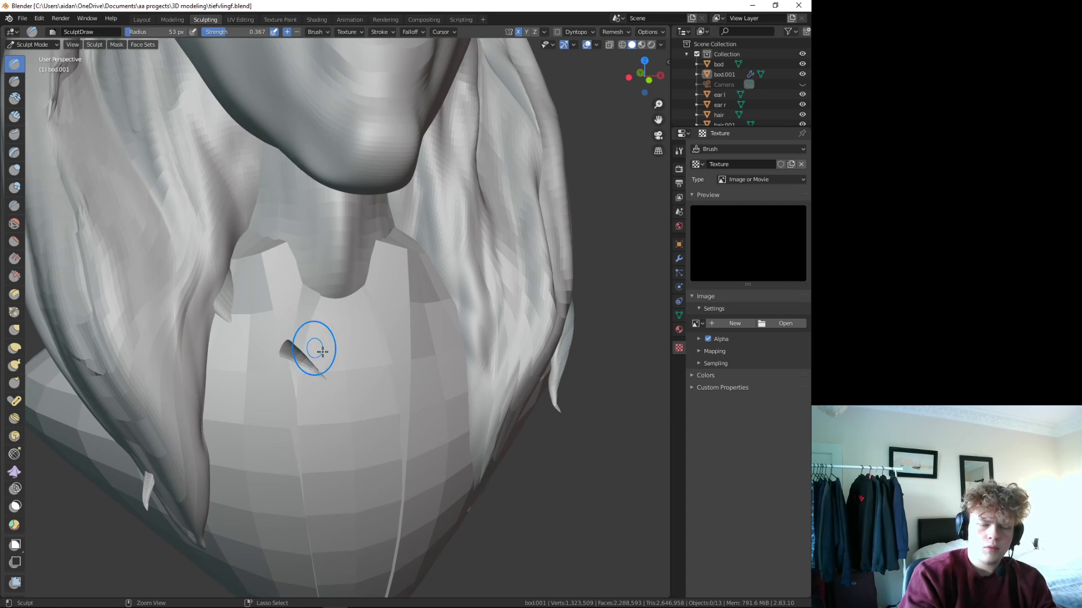
middle_click_drag(323, 351, 293, 304, "ctrl")
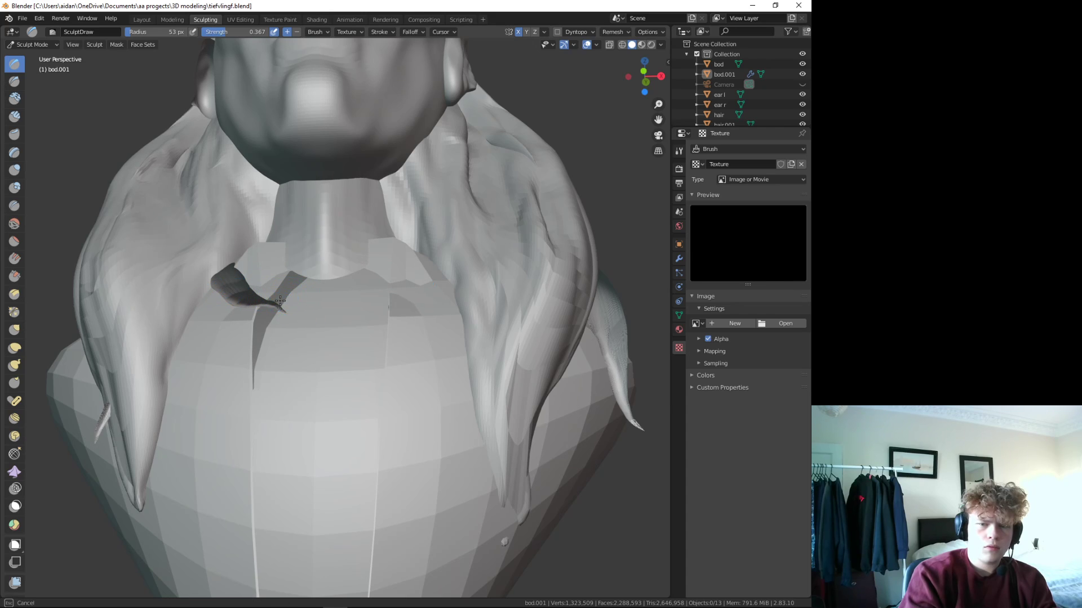
mouse_move(280, 301)
middle_mouse_down()
mouse_move(322, 340)
mouse_move(365, 355)
middle_mouse_up()
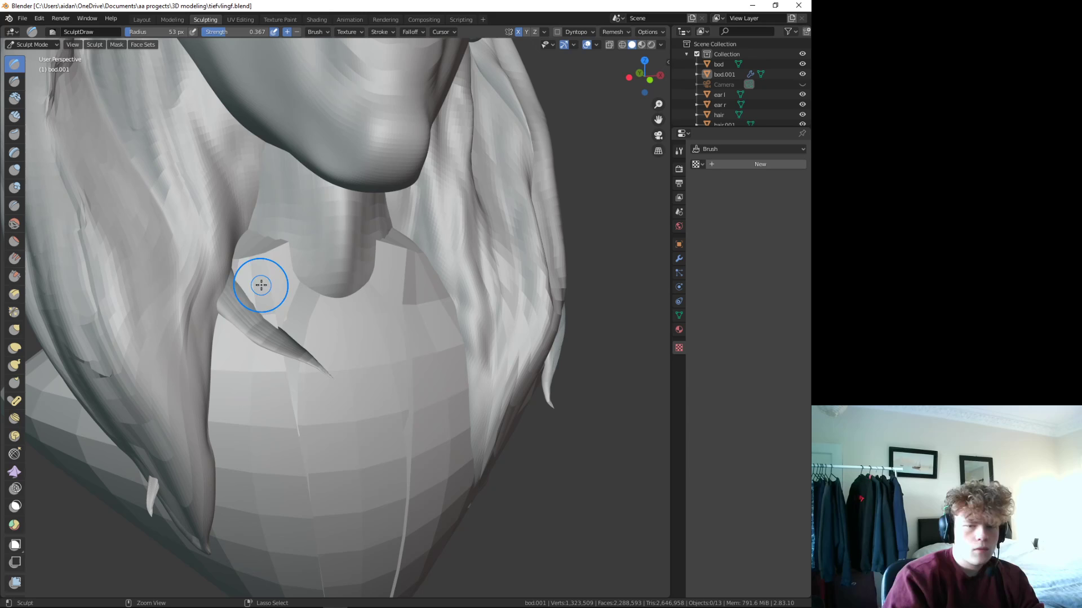
mouse_move(279, 271)
middle_mouse_down()
mouse_move(338, 321)
mouse_move(291, 297)
mouse_move(333, 350)
mouse_move(362, 306)
mouse_move(346, 273)
mouse_move(331, 349)
mouse_move(333, 321)
mouse_move(294, 394)
middle_mouse_up()
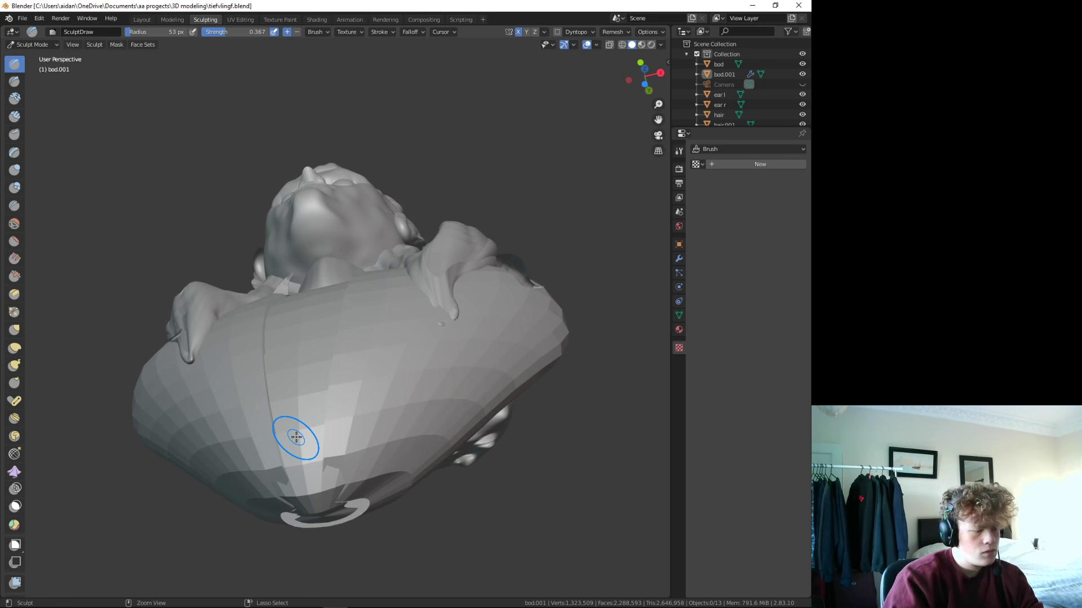
mouse_move(297, 435)
middle_mouse_down()
mouse_move(297, 449)
mouse_move(230, 393)
middle_mouse_up()
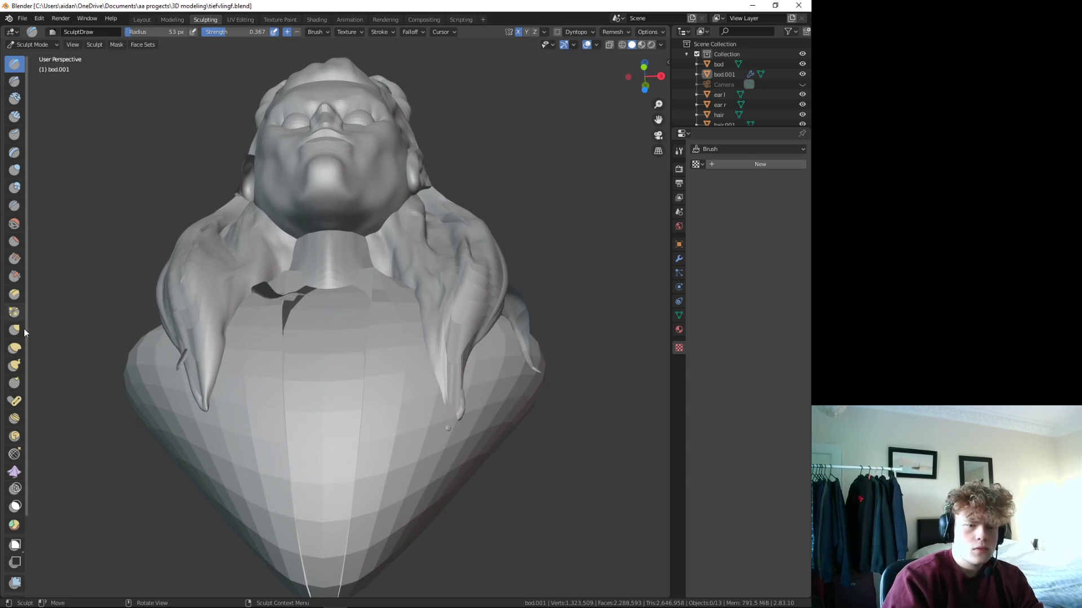
- Stretch the lower chest downward with Elastic Deform, adding creases and bending the strand
left_click(15, 347)
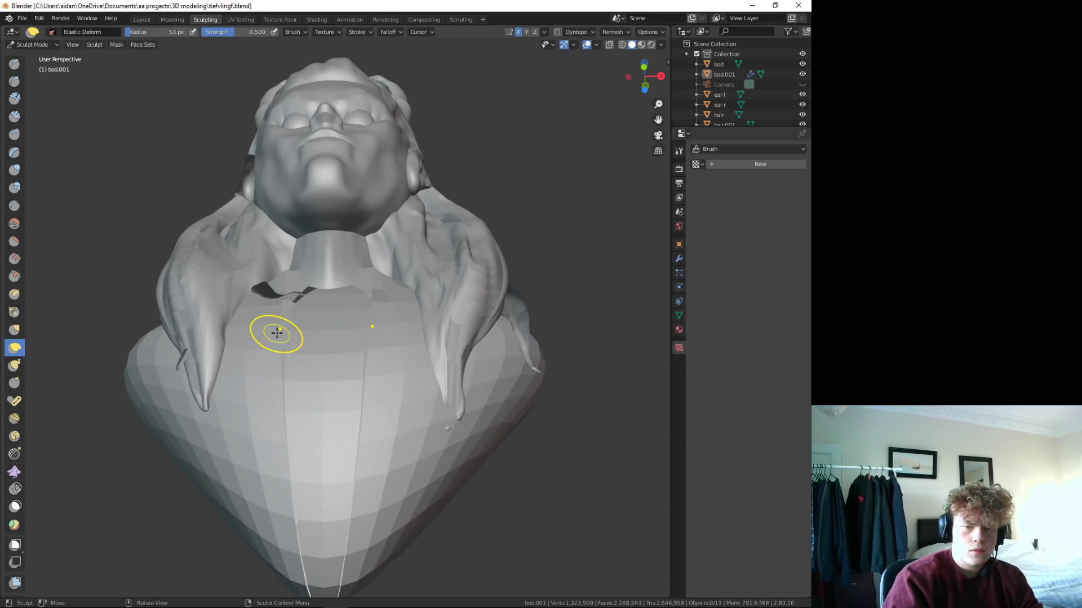
left_click_drag(257, 405, 274, 495)
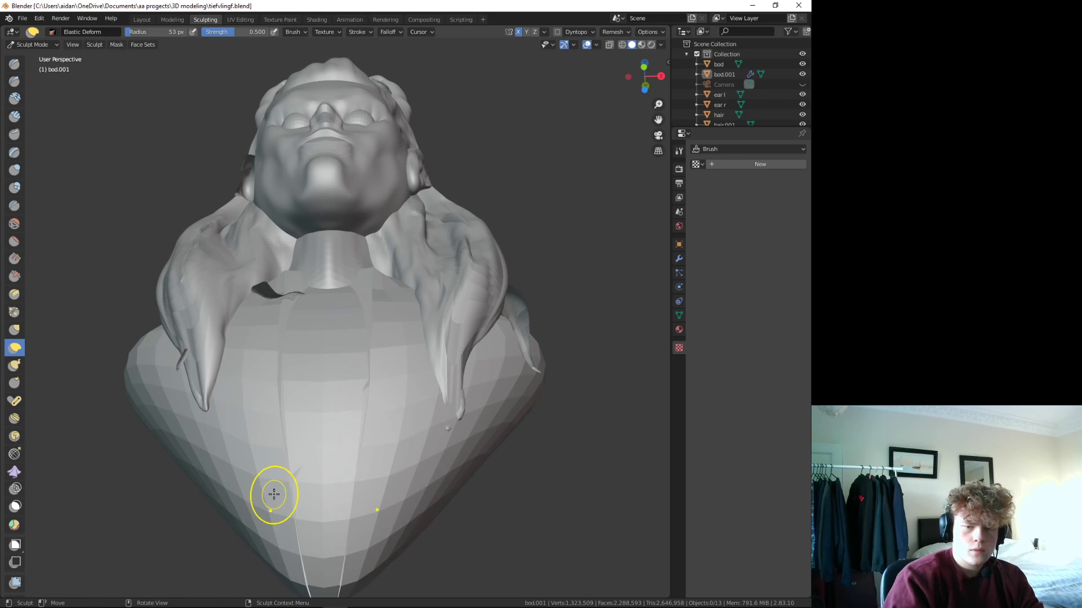
left_click_drag(289, 538, 283, 585)
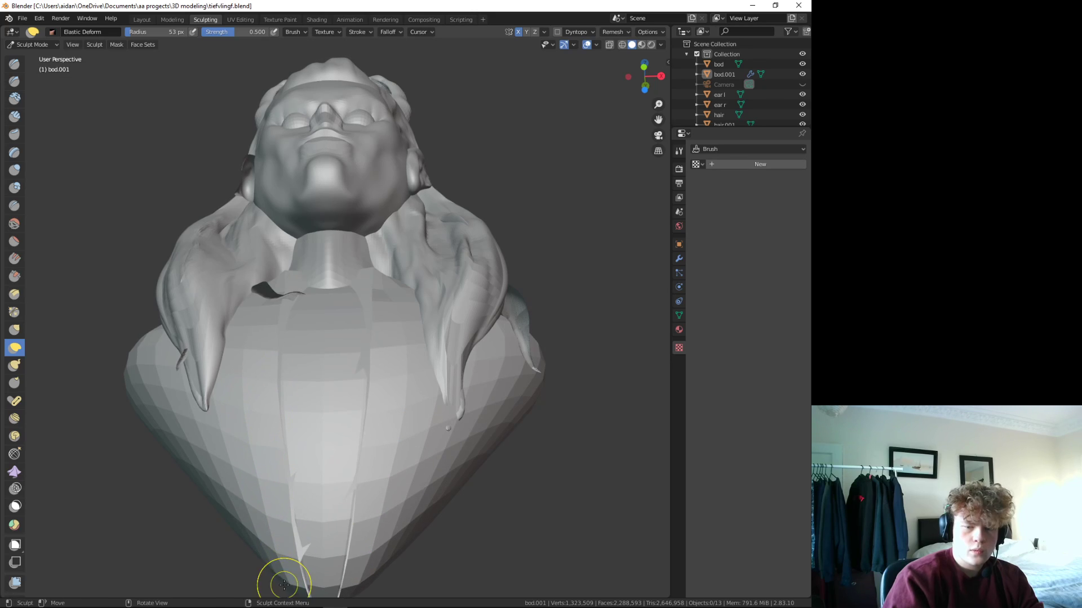
middle_click_drag(295, 549, 284, 478)
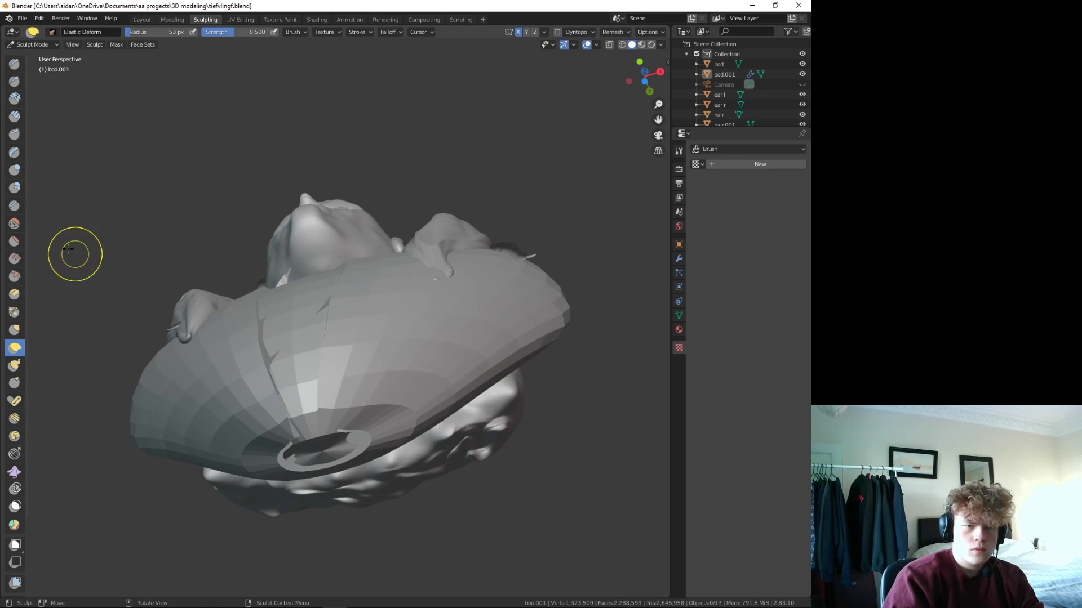
- Switch to the Draw brush, level to a front view, and undo two recent chest edits
left_click(14, 64)
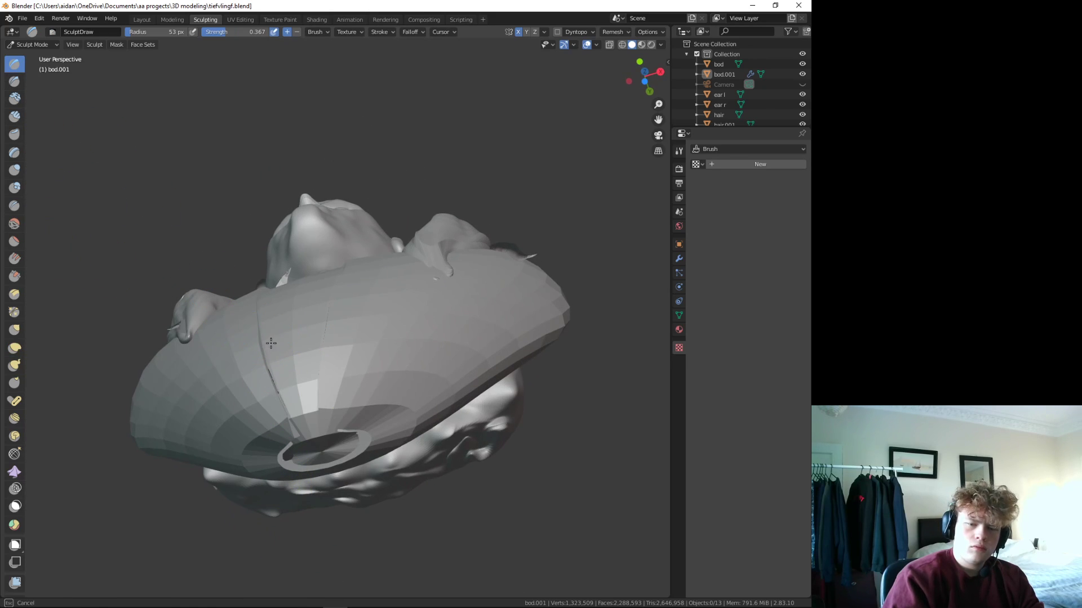
mouse_move(273, 361)
middle_mouse_down()
mouse_move(296, 367)
mouse_move(302, 438)
mouse_move(341, 430)
mouse_move(344, 372)
mouse_move(367, 387)
mouse_move(264, 405)
mouse_move(357, 394)
mouse_move(405, 360)
mouse_move(316, 441)
middle_mouse_up()
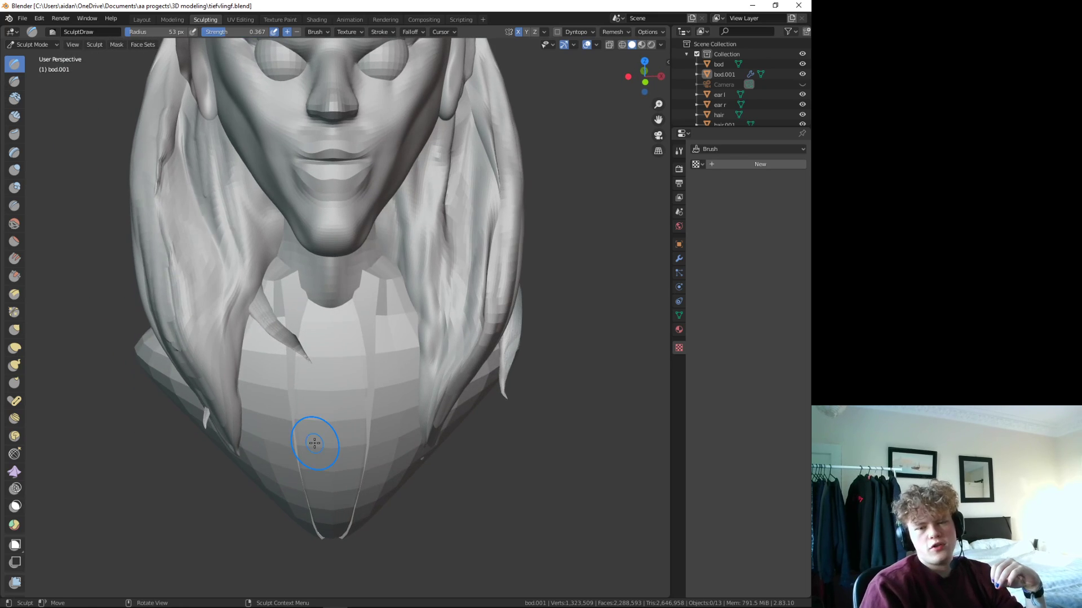
mouse_move(365, 394)
middle_mouse_down()
mouse_move(350, 374)
mouse_move(363, 379)
middle_mouse_up()
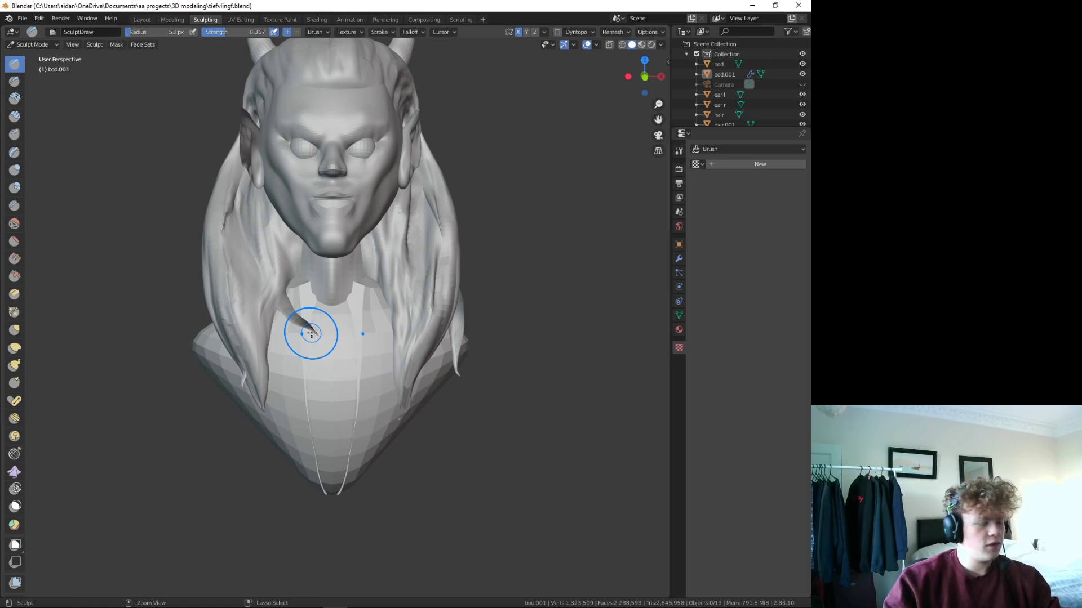
key("ctrl+z")
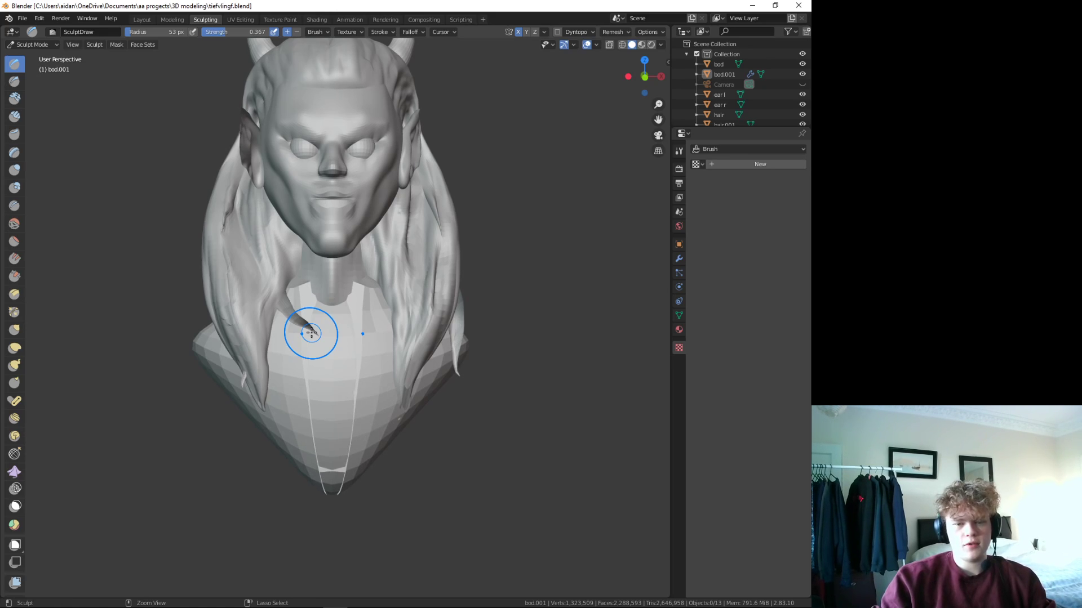
key("ctrl+z")
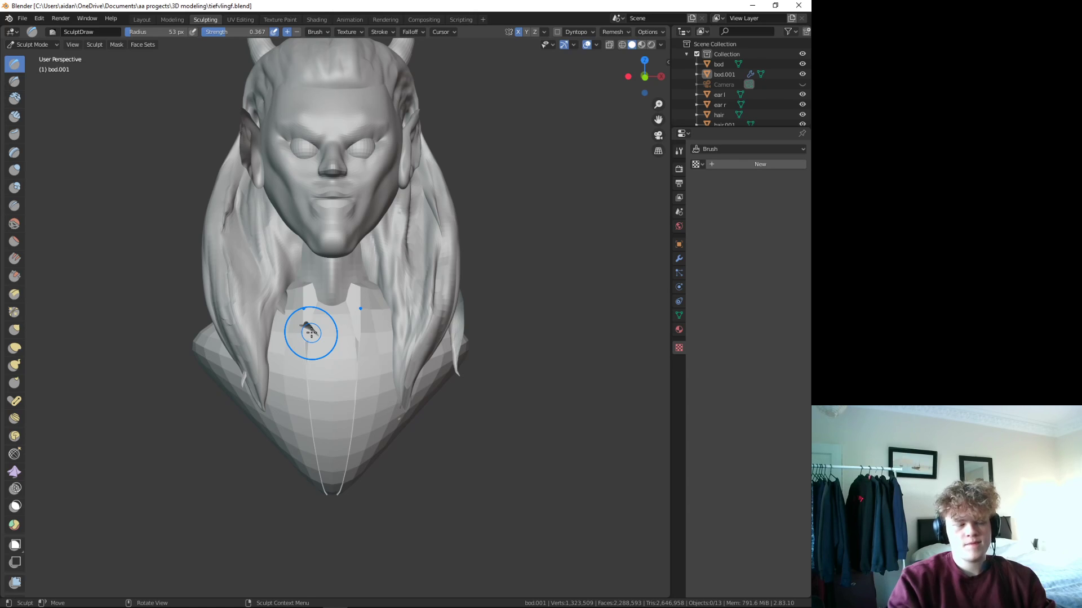
scroll(317, 324, "up", 3)
scroll(317, 325, "up", 2)
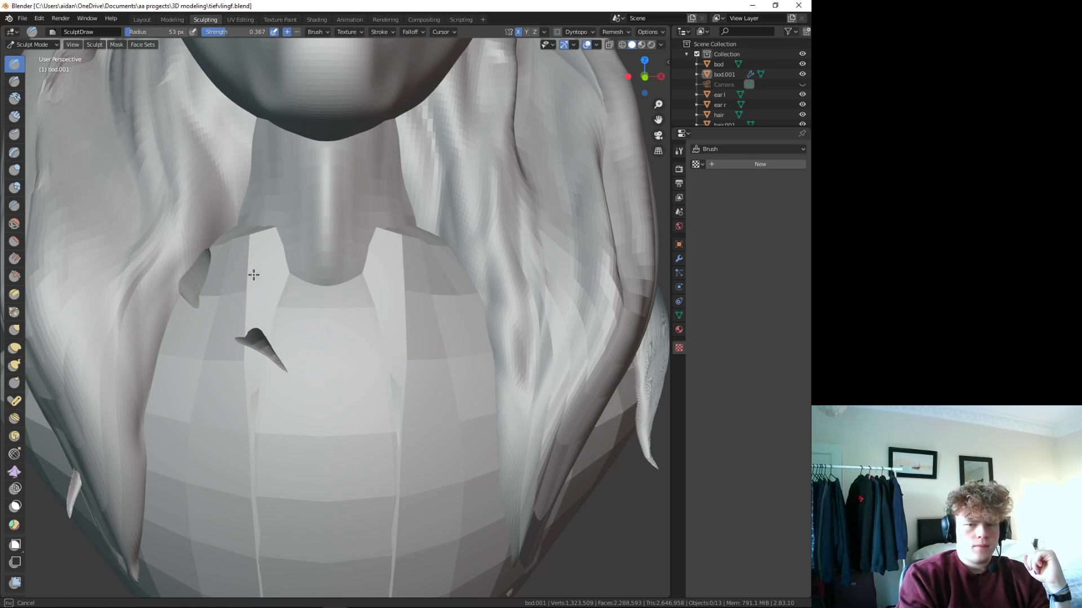
- Deform the collar on both sides of the neck with Elastic Deform
left_click(15, 347)
mouse_move(242, 242)
left_mouse_down()
mouse_move(280, 309)
mouse_move(268, 294)
mouse_move(293, 277)
mouse_move(266, 254)
mouse_move(317, 307)
mouse_move(285, 350)
mouse_move(285, 330)
mouse_move(314, 314)
mouse_move(271, 307)
left_mouse_up()
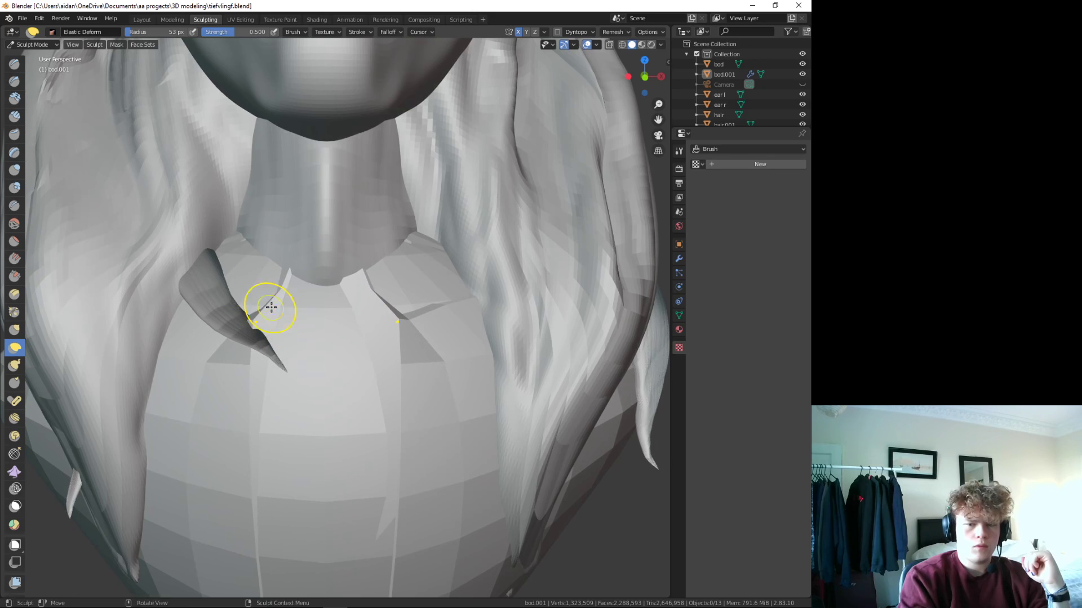
scroll(271, 302, "down", 5)
mouse_move(290, 326)
middle_mouse_down()
mouse_move(316, 294)
mouse_move(319, 304)
middle_mouse_up()
- With the Draw brush, stroke across the chest and deepen the lower-chest strands
key("x")
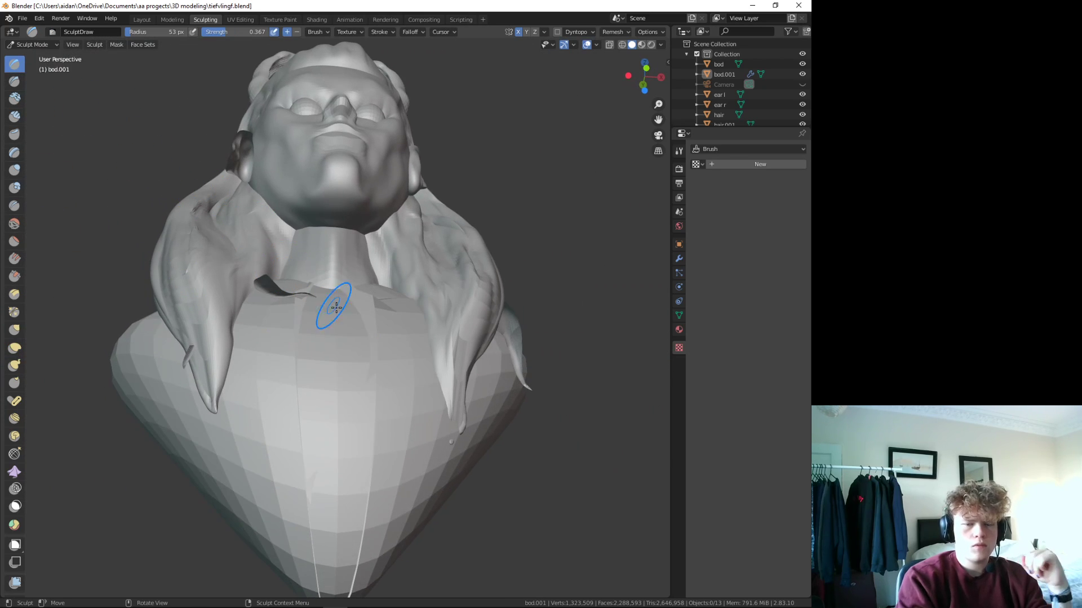
scroll(329, 351, "down", 1)
scroll(333, 344, "down", 2)
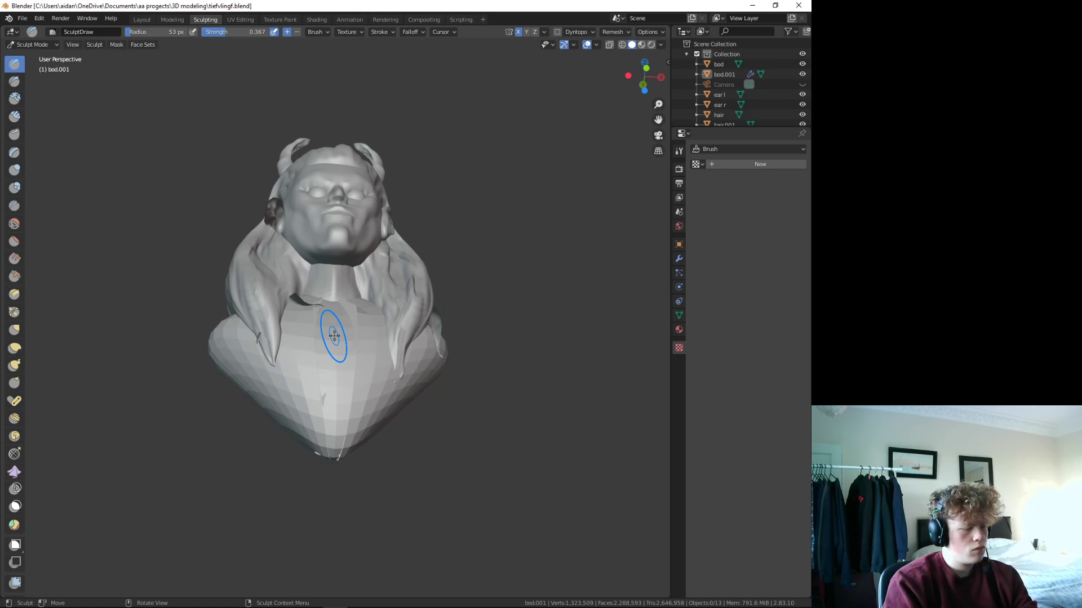
left_click_drag(334, 336, 339, 346)
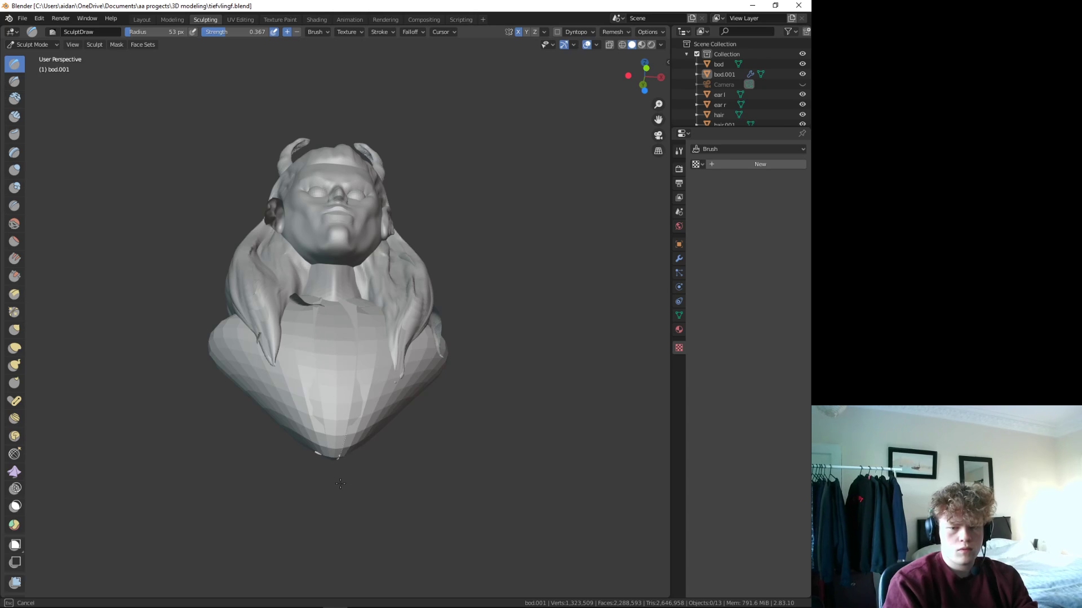
middle_click_drag(341, 483, 314, 471)
scroll(310, 462, "up", 2)
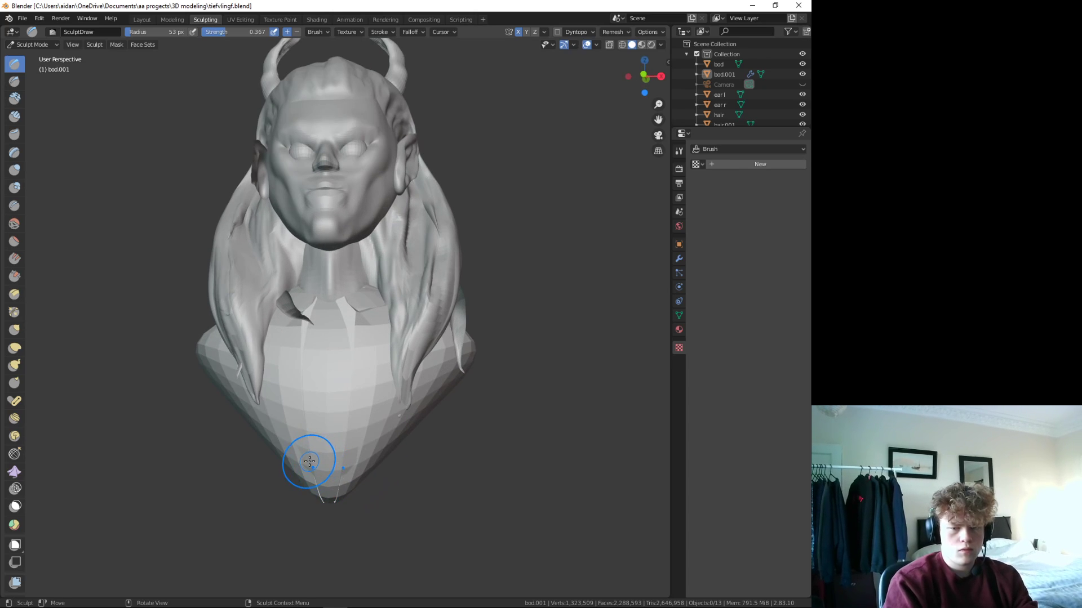
mouse_move(309, 461)
left_mouse_down()
mouse_move(292, 434)
mouse_move(303, 464)
left_mouse_up()
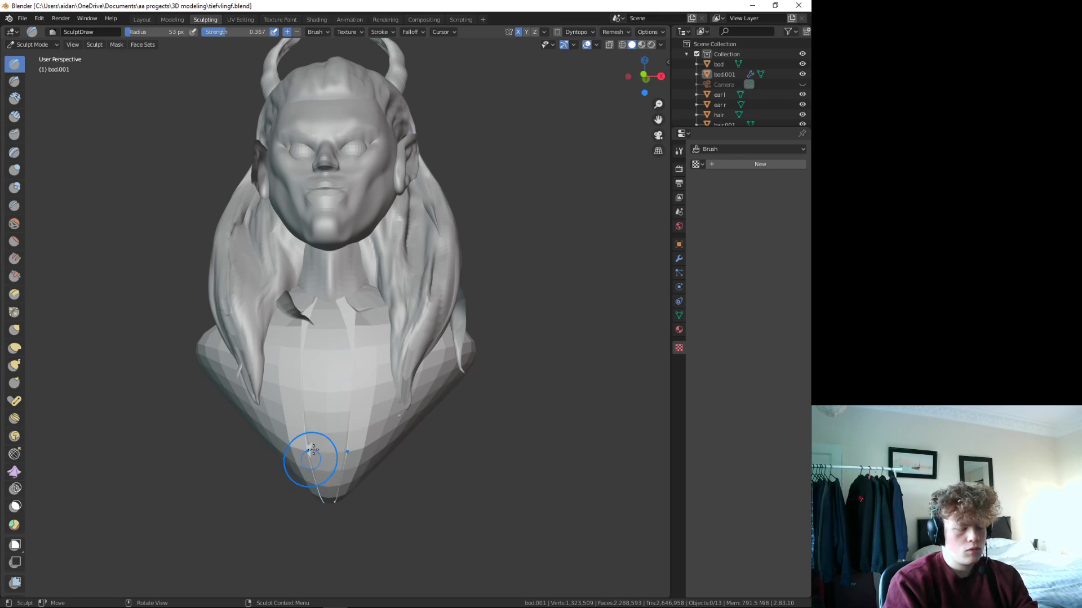
scroll(323, 386, "up", 2)
scroll(327, 353, "up", 2)
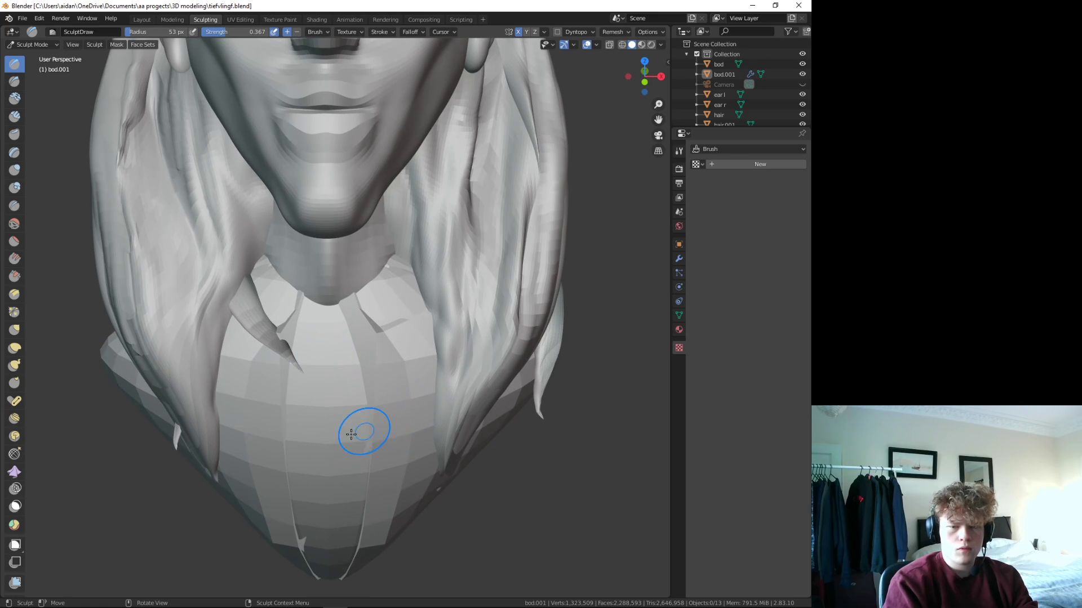
- Reshape the collar around the neck, then view the whole horned bust from the front
mouse_move(351, 434)
middle_mouse_down()
mouse_move(326, 382)
mouse_move(273, 359)
middle_mouse_up()
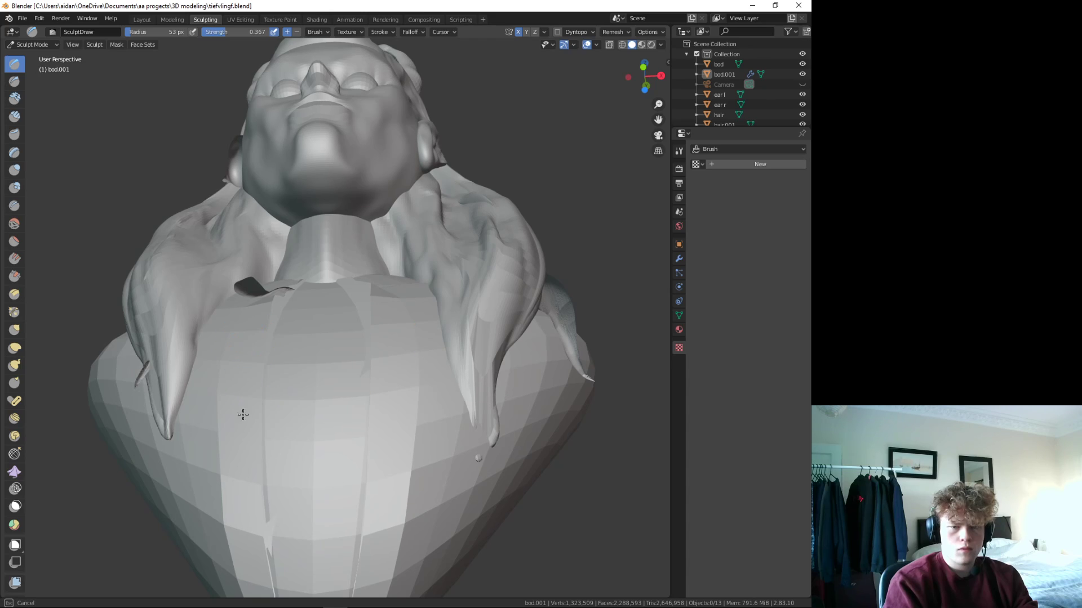
mouse_move(225, 323)
middle_mouse_down()
mouse_move(270, 391)
mouse_move(212, 415)
middle_mouse_up()
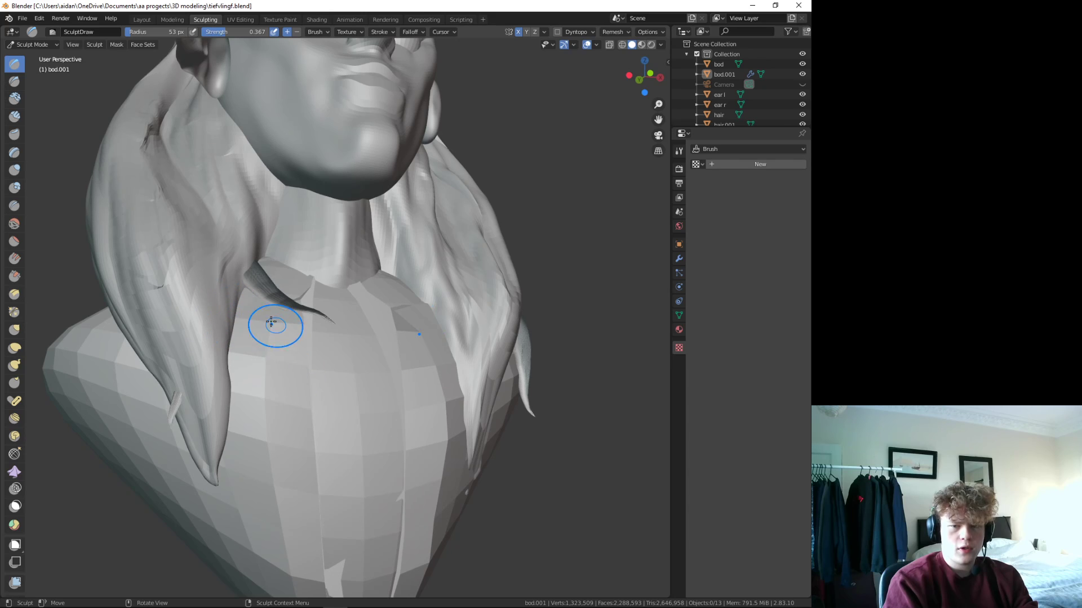
mouse_move(275, 319)
middle_mouse_down()
mouse_move(290, 387)
mouse_move(271, 402)
middle_mouse_up()
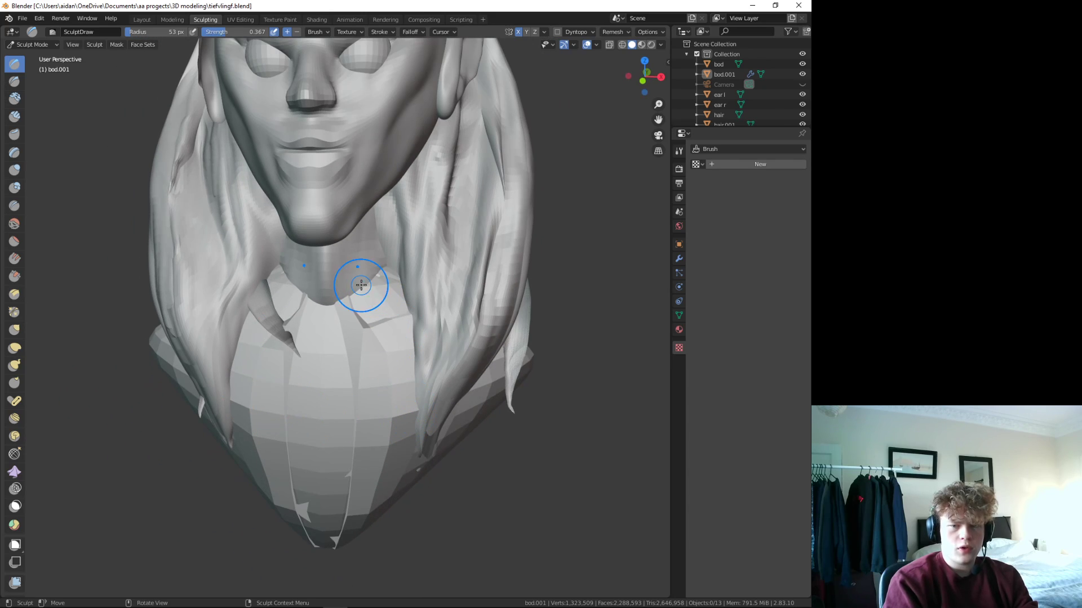
mouse_move(357, 285)
left_mouse_down()
mouse_move(393, 295)
mouse_move(374, 311)
left_mouse_up()
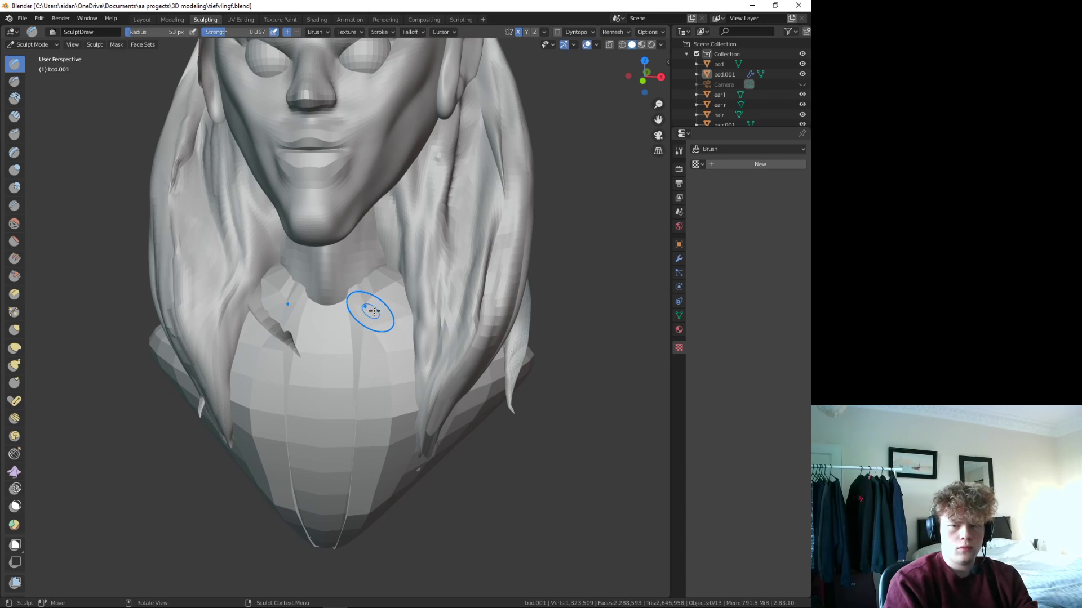
middle_click_drag(393, 300, 393, 360)
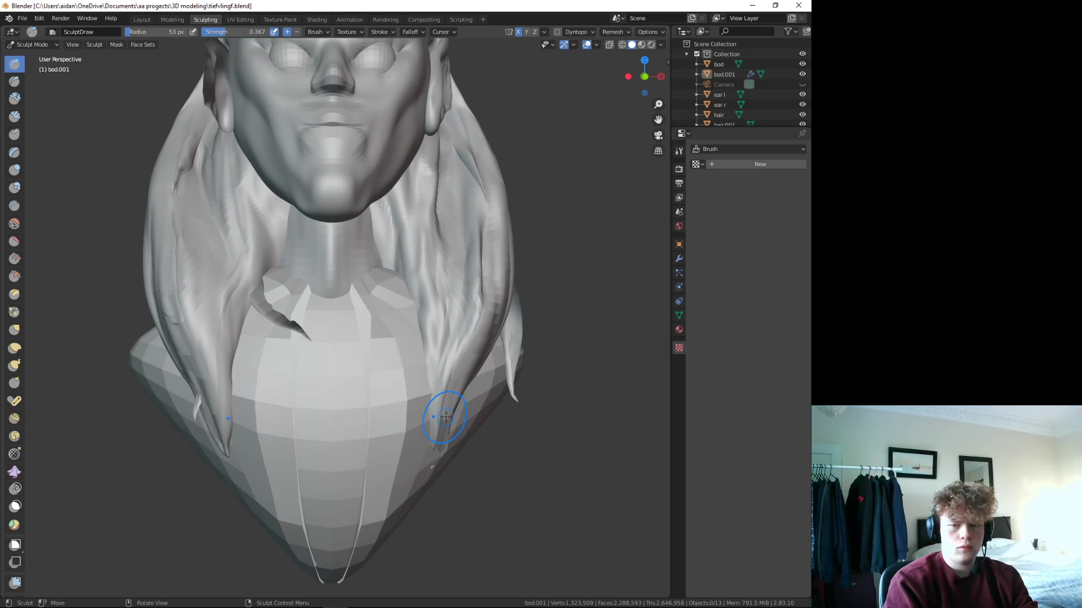
mouse_move(446, 416)
middle_mouse_down()
mouse_move(352, 410)
mouse_move(408, 476)
mouse_move(370, 532)
middle_mouse_up()
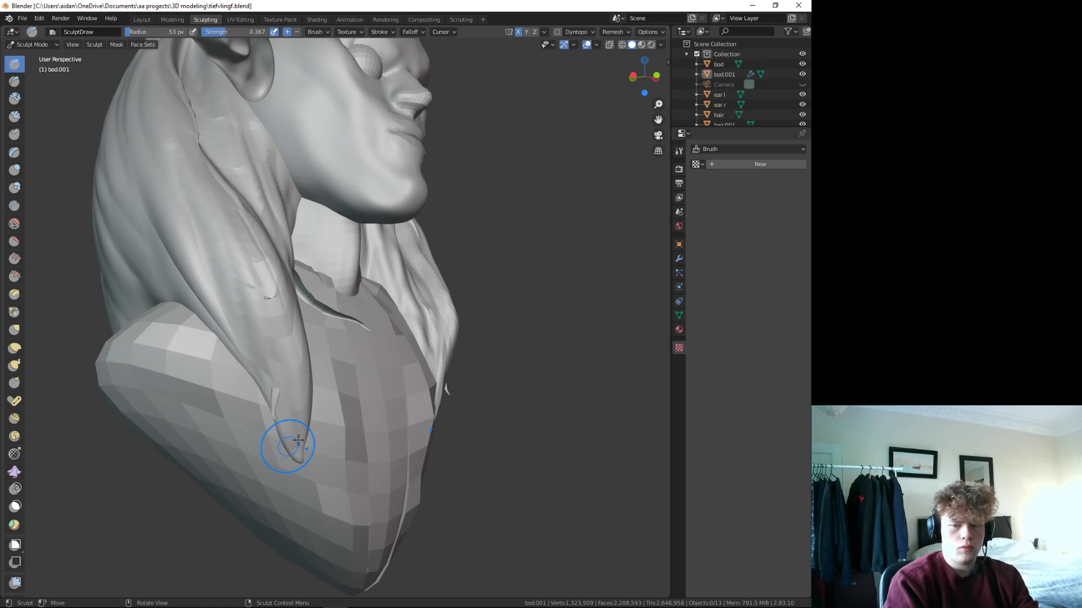
mouse_move(298, 440)
middle_mouse_down()
mouse_move(258, 356)
mouse_move(222, 365)
middle_mouse_up()
middle_click_drag(264, 396, 219, 367)
scroll(224, 357, "down", 4)
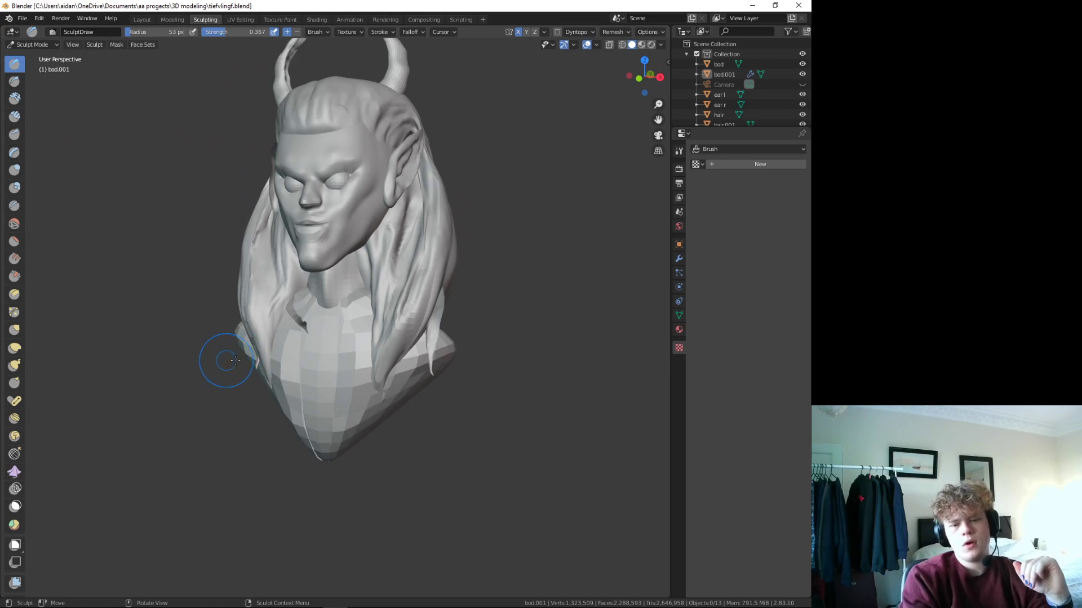
- Enter Edit Mode on bod.001, select its whole mesh and apply Subdivide
left_click(171, 19)
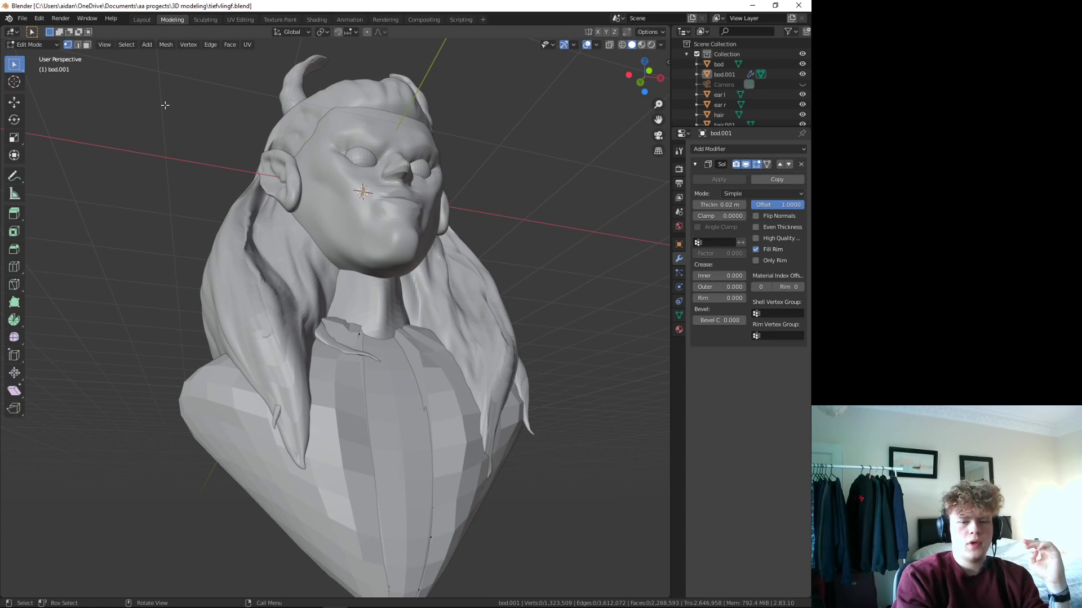
middle_click_drag(171, 108, 84, 394)
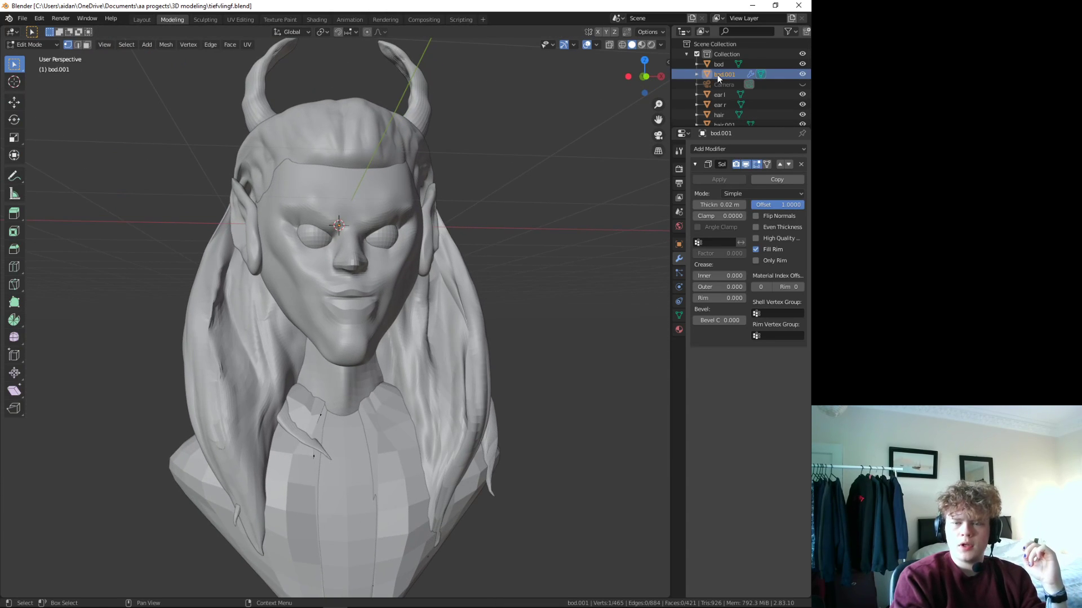
left_click(718, 74)
key("a")
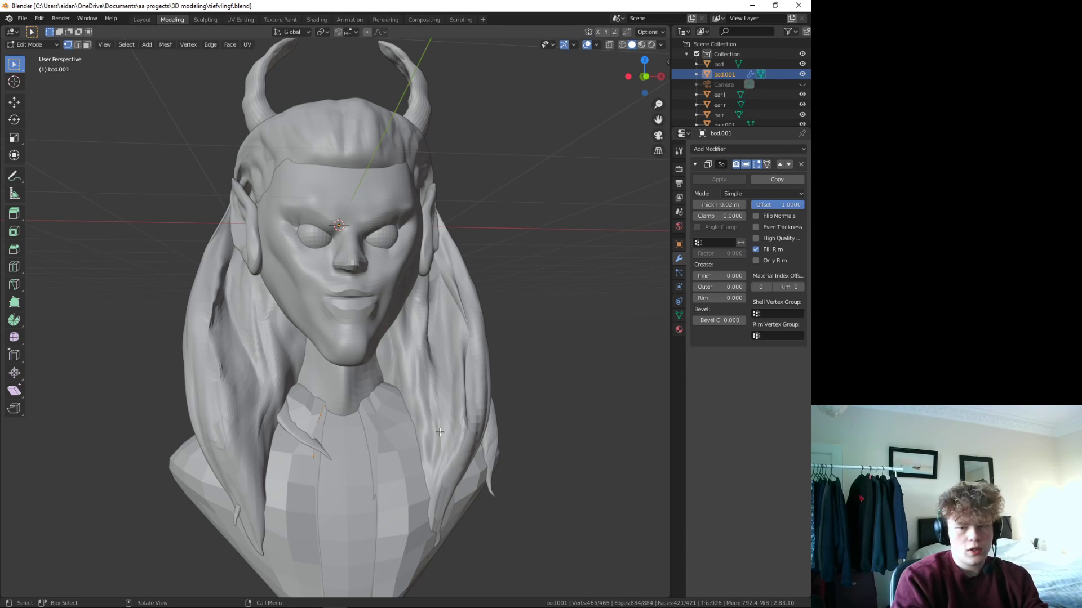
right_click(398, 489)
left_click(348, 262)
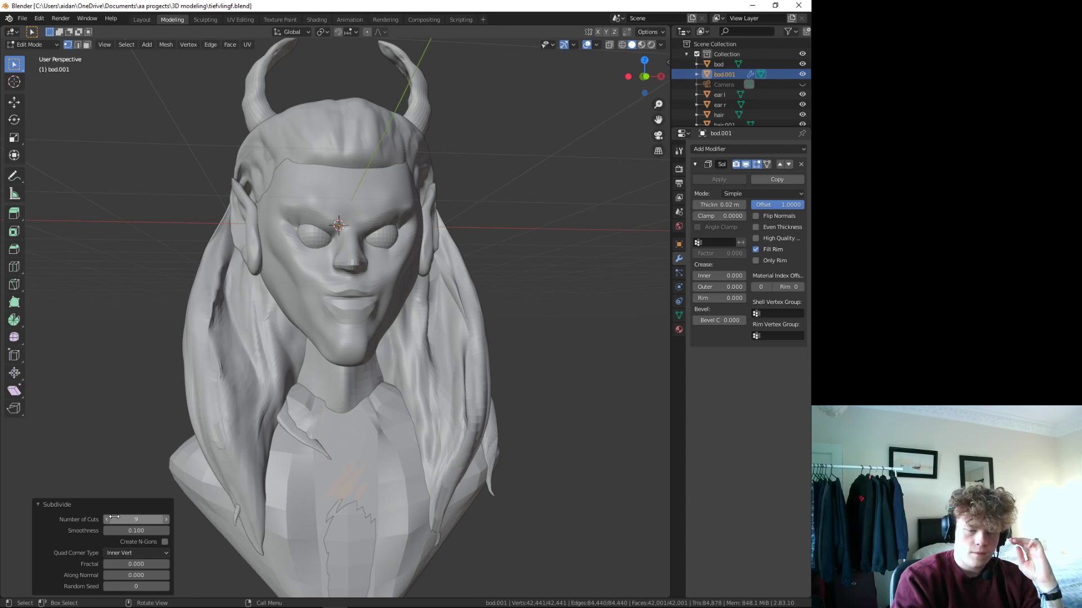
- Set the subdivision's Number of Cuts to 20 and inspect the denser mesh
left_click_drag(135, 519, 164, 519)
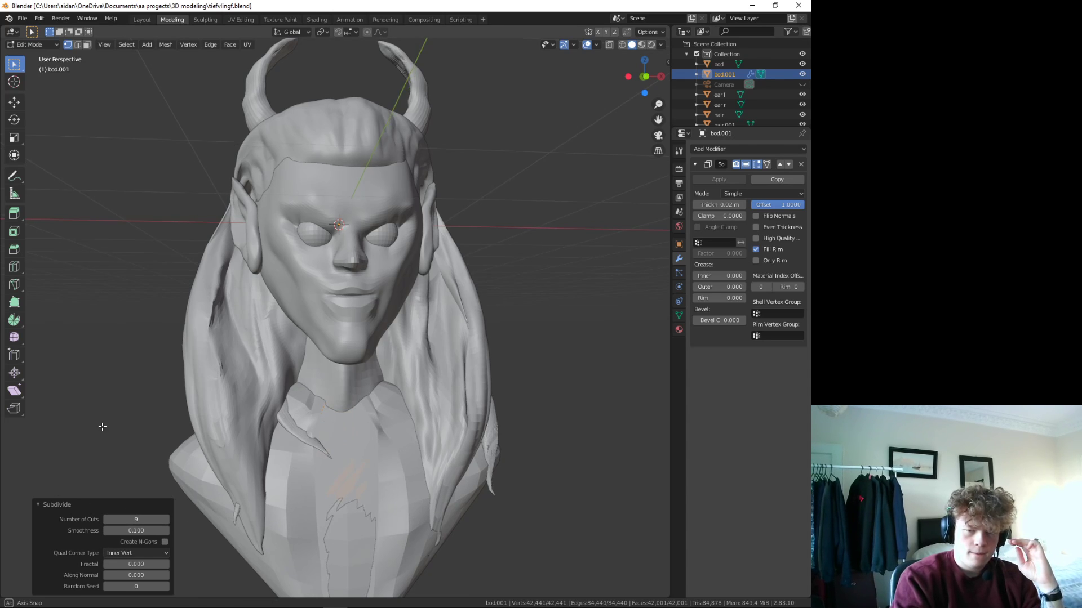
mouse_move(101, 427)
middle_mouse_down()
mouse_move(89, 394)
mouse_move(93, 409)
middle_mouse_up()
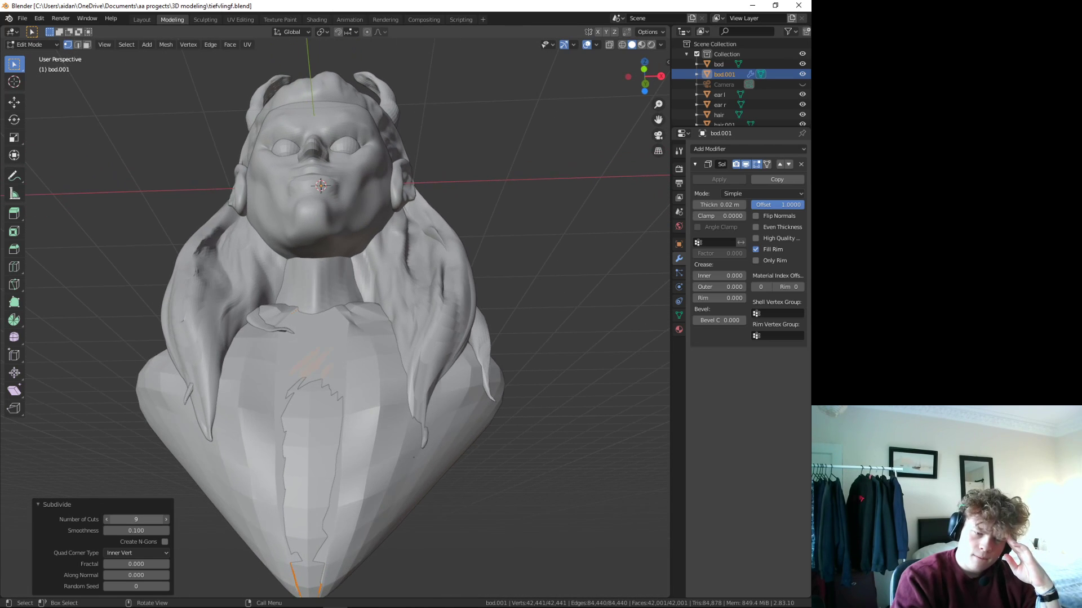
left_click_drag(163, 519, 169, 530)
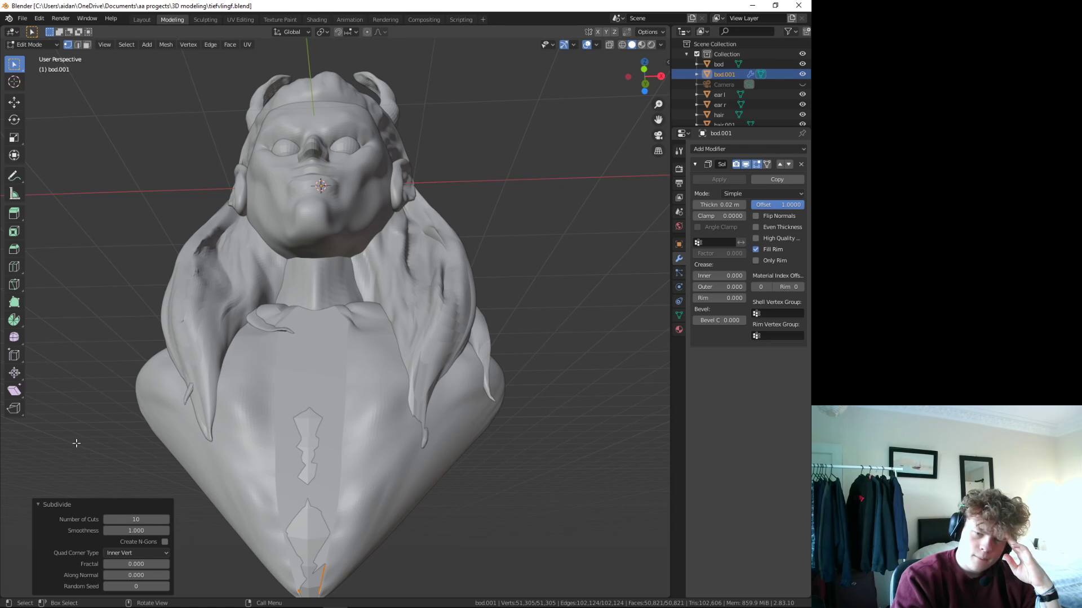
mouse_move(77, 444)
middle_mouse_down()
mouse_move(92, 464)
mouse_move(84, 468)
middle_mouse_up()
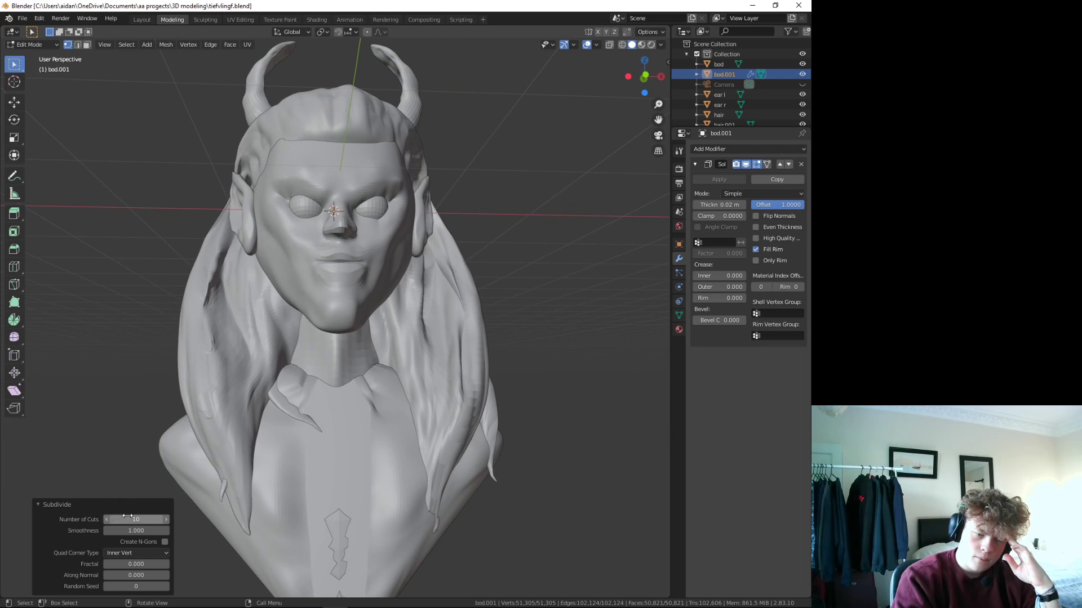
type("20")
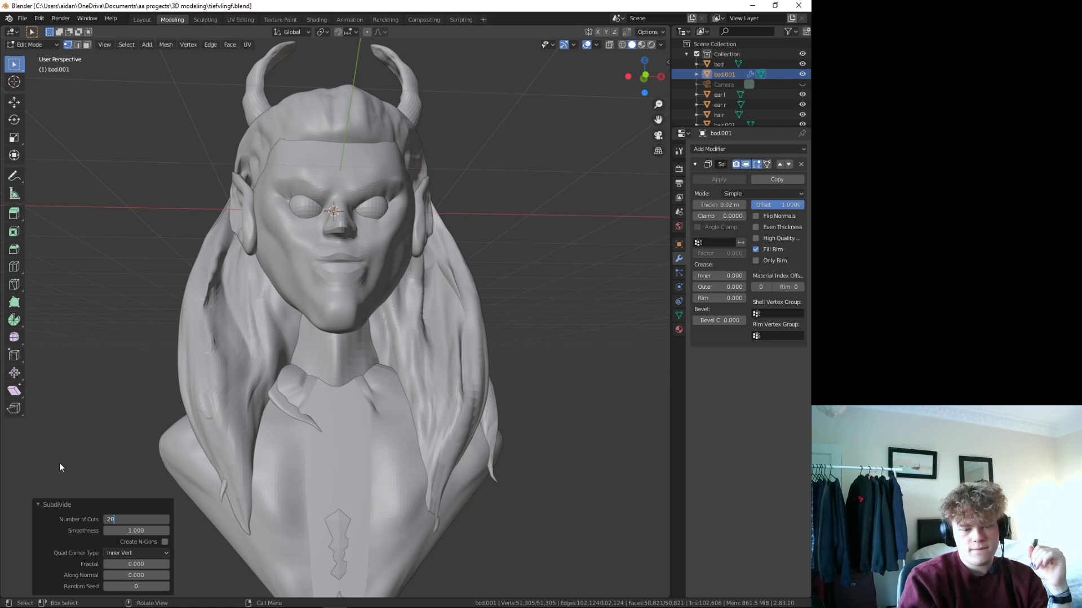
key("Return")
middle_click_drag(64, 463, 81, 398)
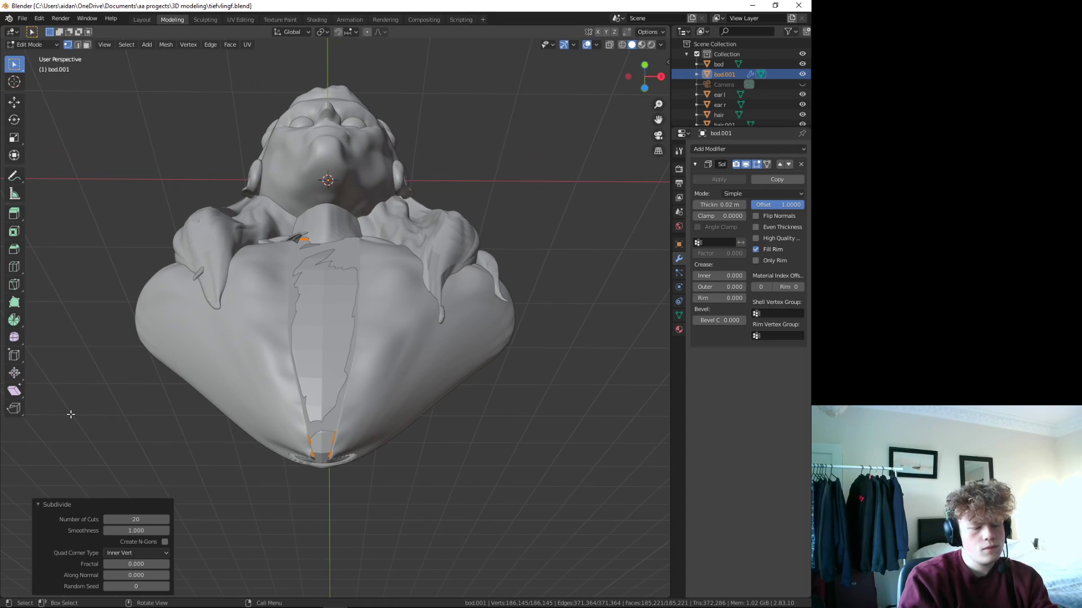
mouse_move(100, 400)
middle_mouse_down()
mouse_move(90, 444)
mouse_move(195, 471)
middle_mouse_up()
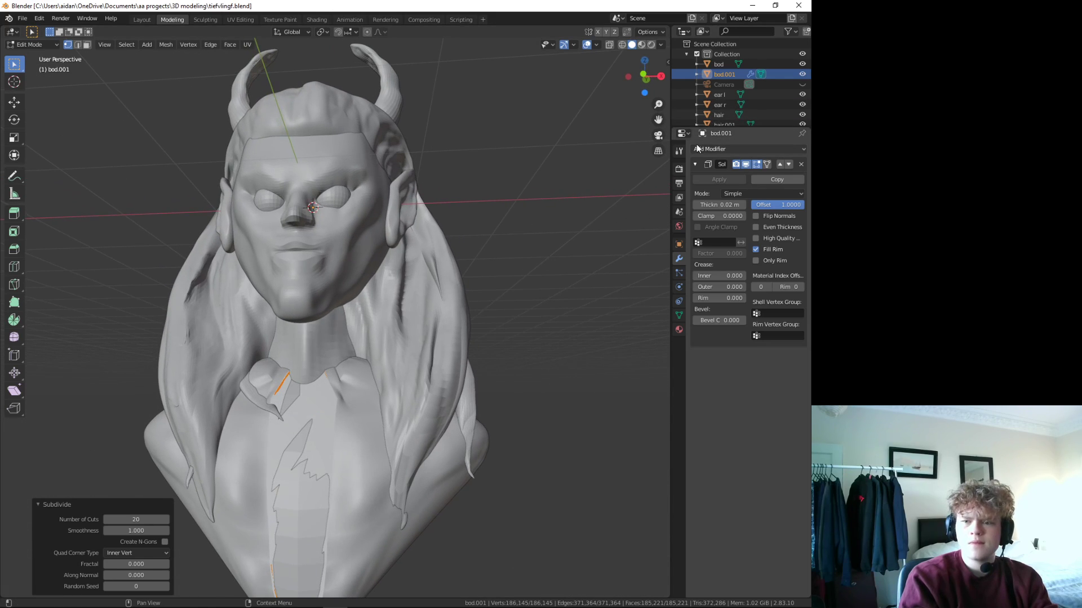
left_click(722, 63)
middle_click_drag(483, 352, 501, 336)
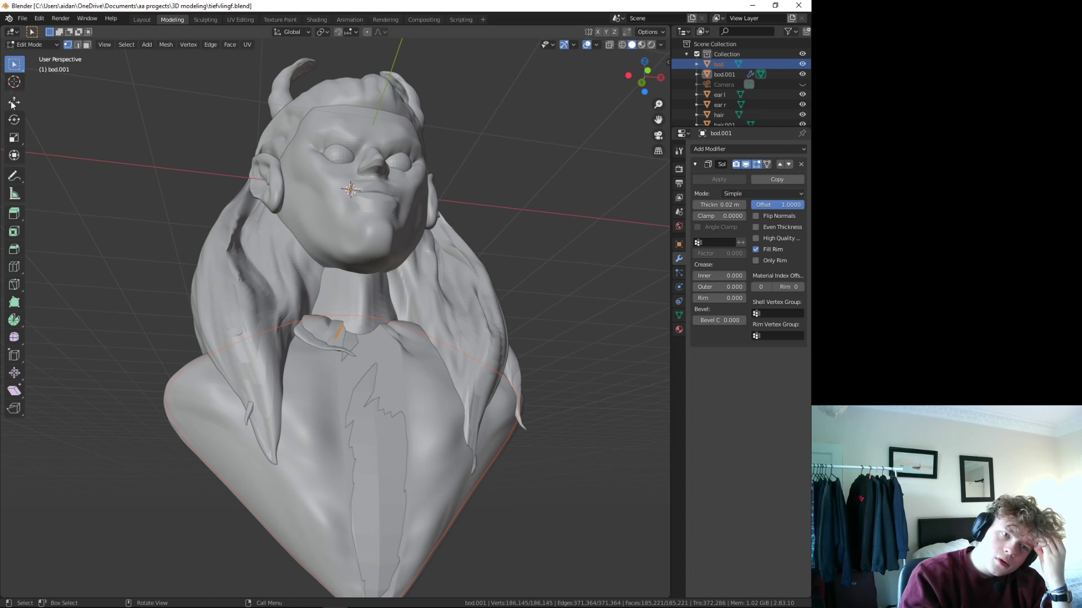
- Scale the selected bod.001 mesh up to 1.121 with the Scale tool
left_click(15, 134)
middle_click_drag(162, 231, 176, 299)
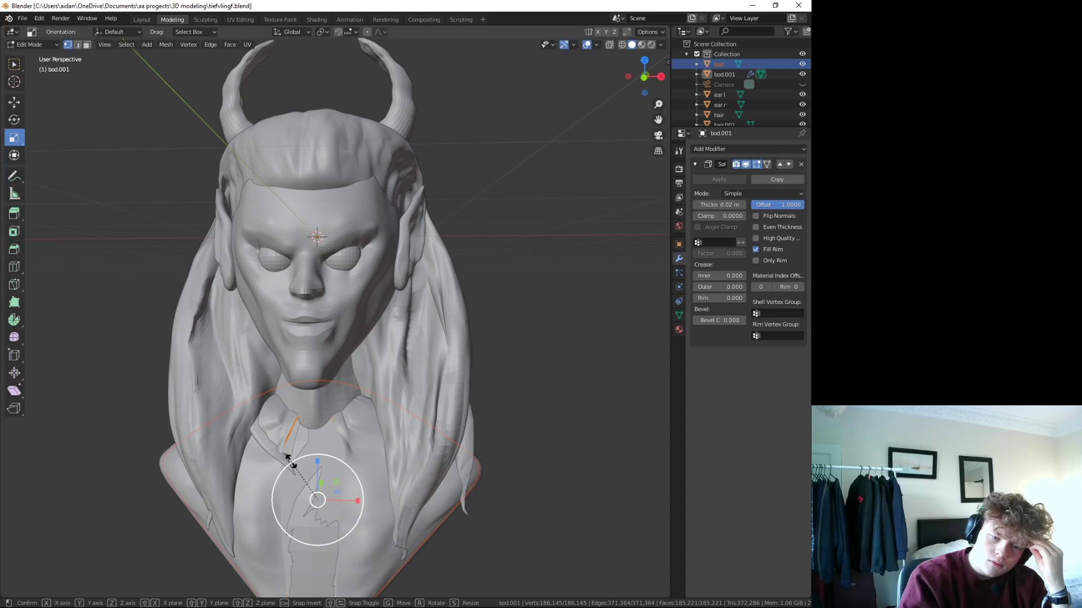
left_click_drag(291, 462, 282, 453)
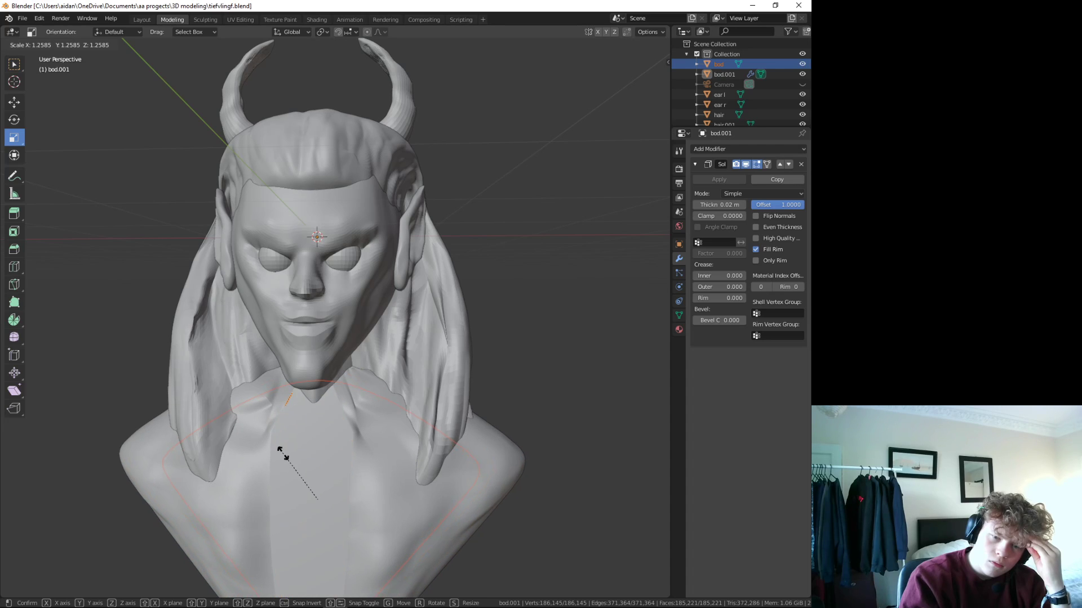
left_click_drag(282, 452, 286, 457)
left_click(286, 458)
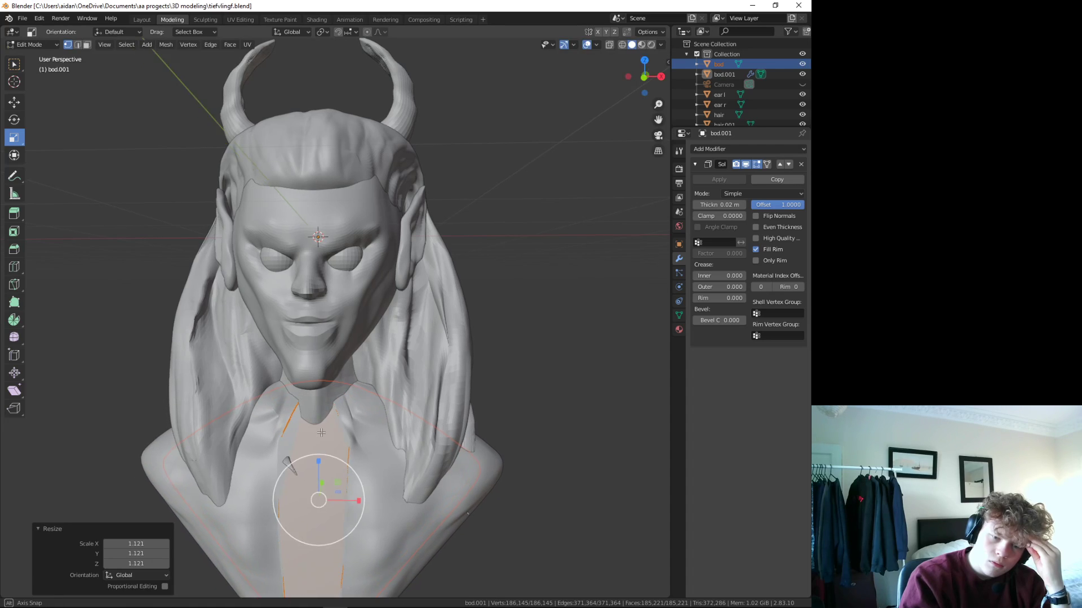
middle_click_drag(286, 457, 291, 402)
- Adjust the chest vertex selection, then switch editing over to the bod mesh
left_click(204, 461)
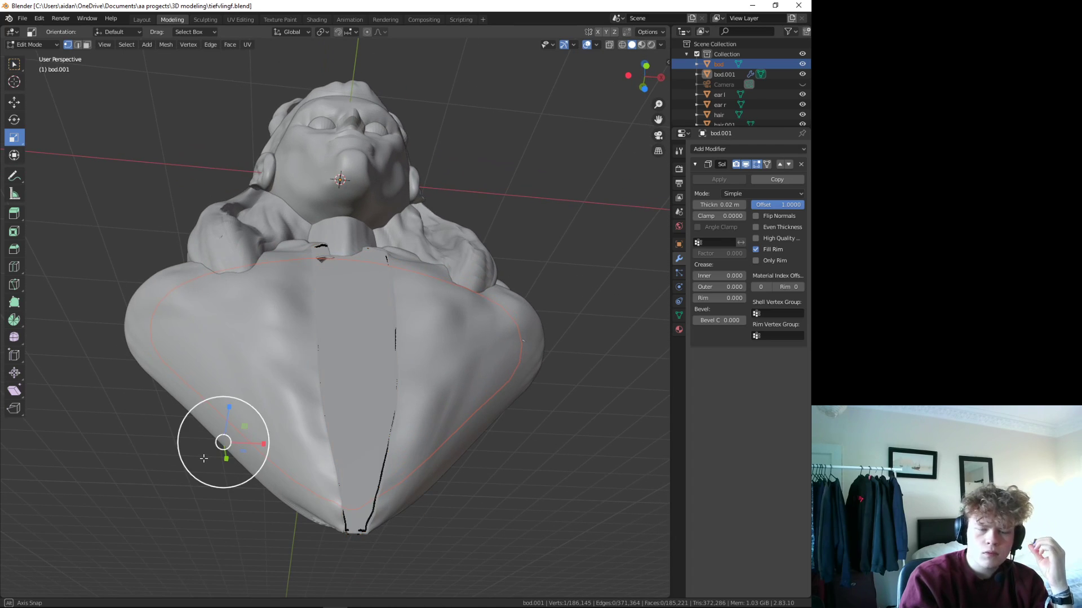
mouse_move(205, 461)
middle_mouse_down()
mouse_move(197, 445)
mouse_move(195, 471)
middle_mouse_up()
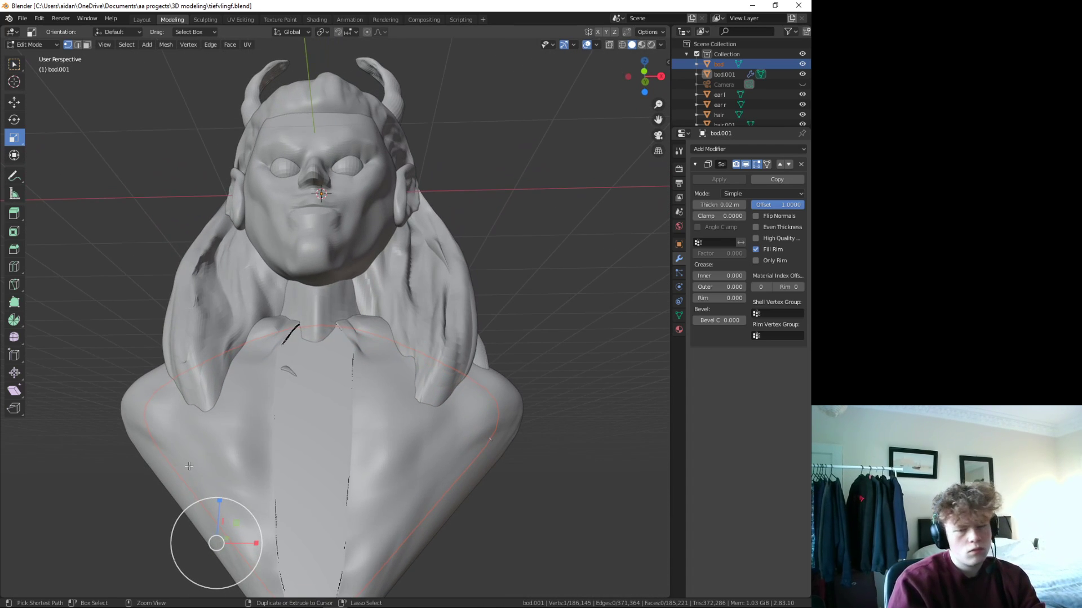
key("a")
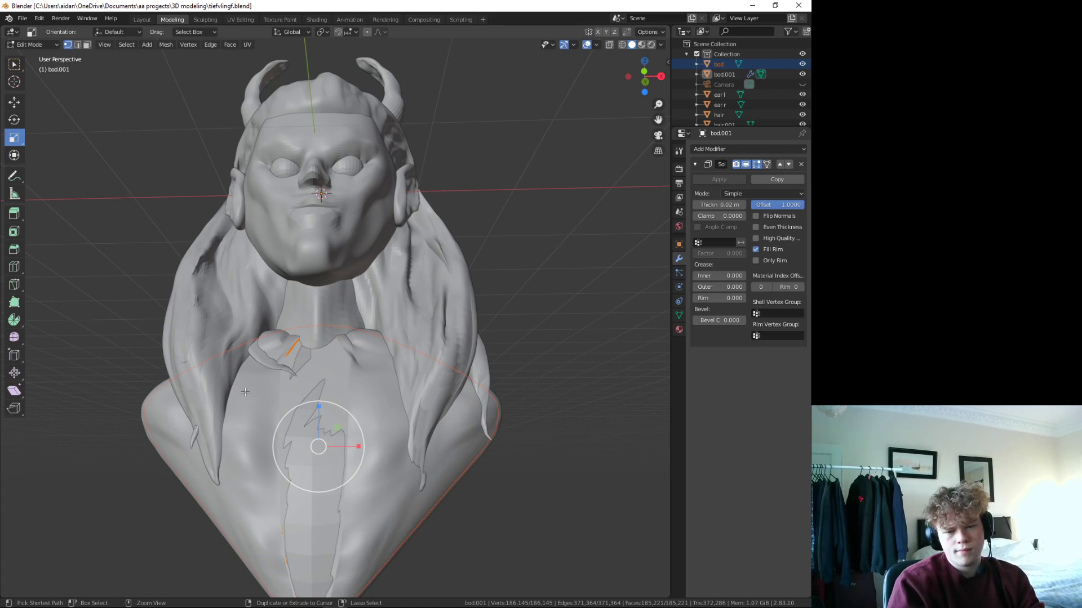
right_click(101, 469)
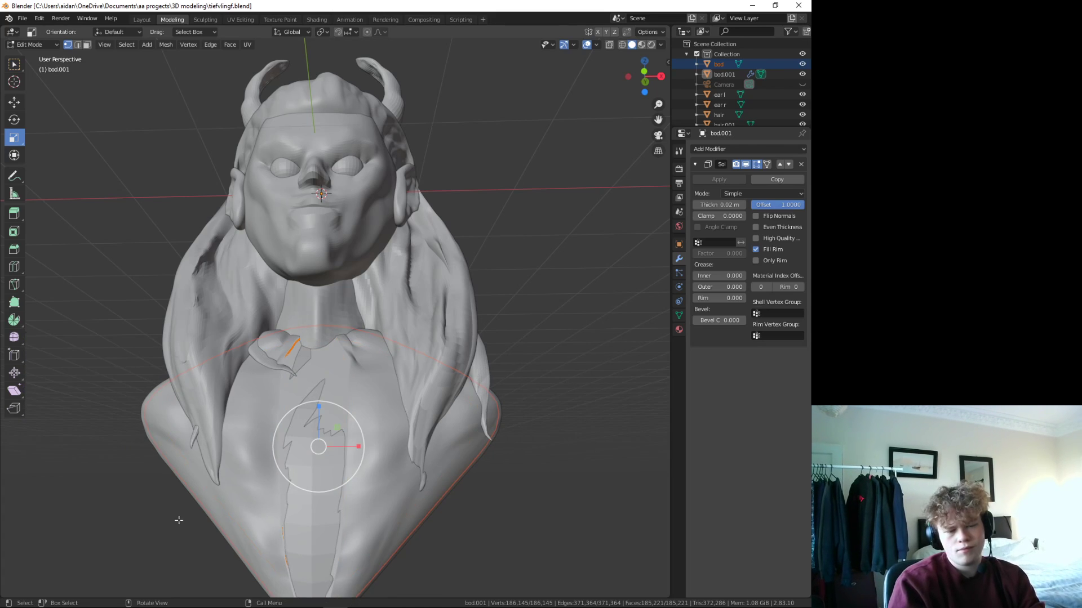
left_click(179, 521)
right_click(157, 518)
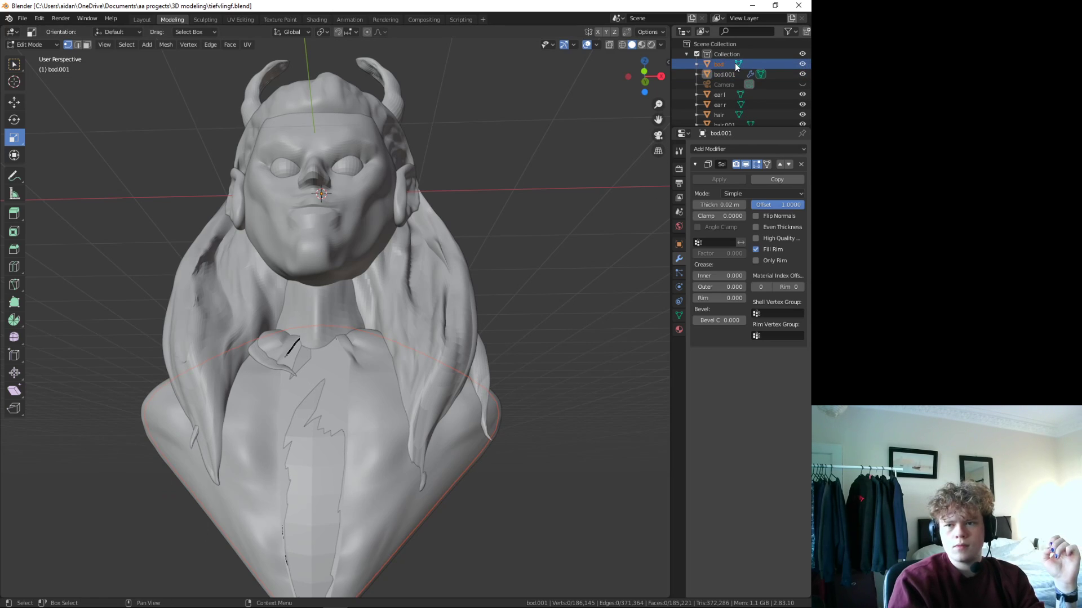
left_click(736, 64)
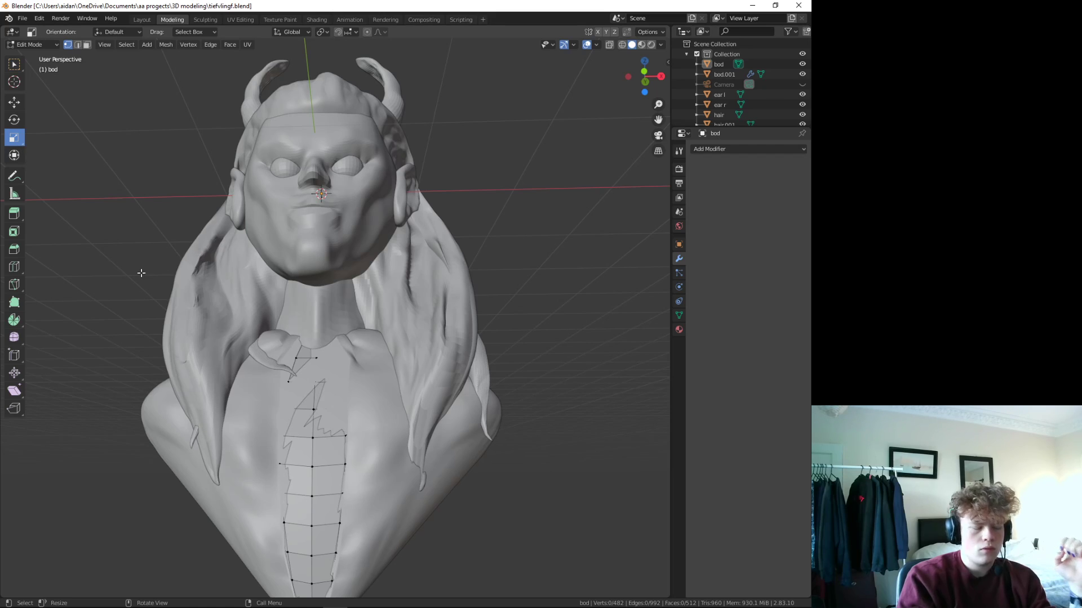
- Select all of bod, scale it down to 0.887, and return to the Sculpting workspace
key("a")
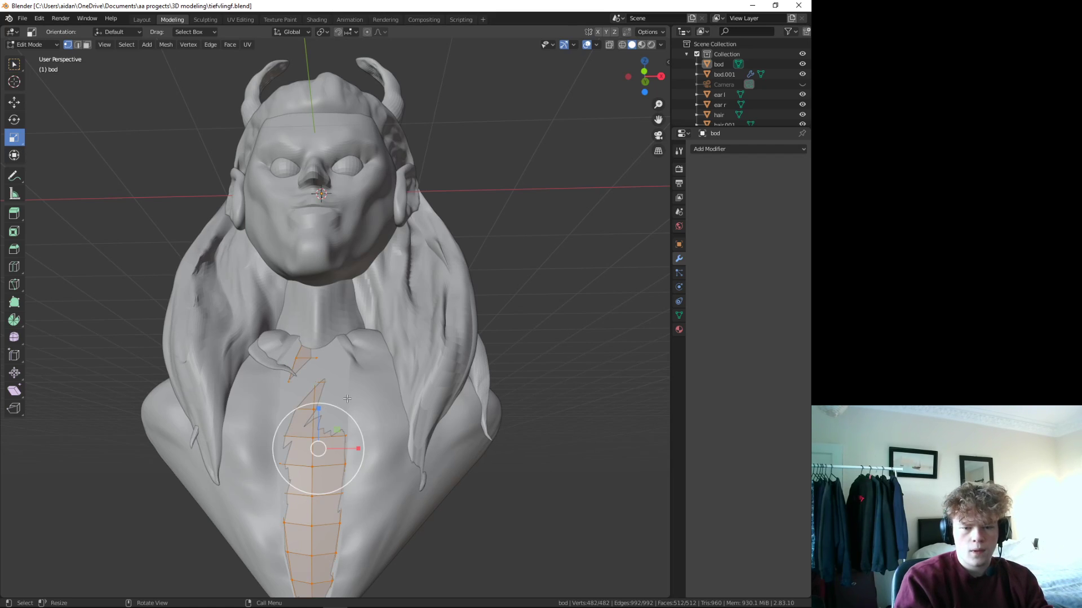
mouse_move(339, 408)
left_mouse_down()
mouse_move(322, 395)
mouse_move(331, 405)
left_mouse_up()
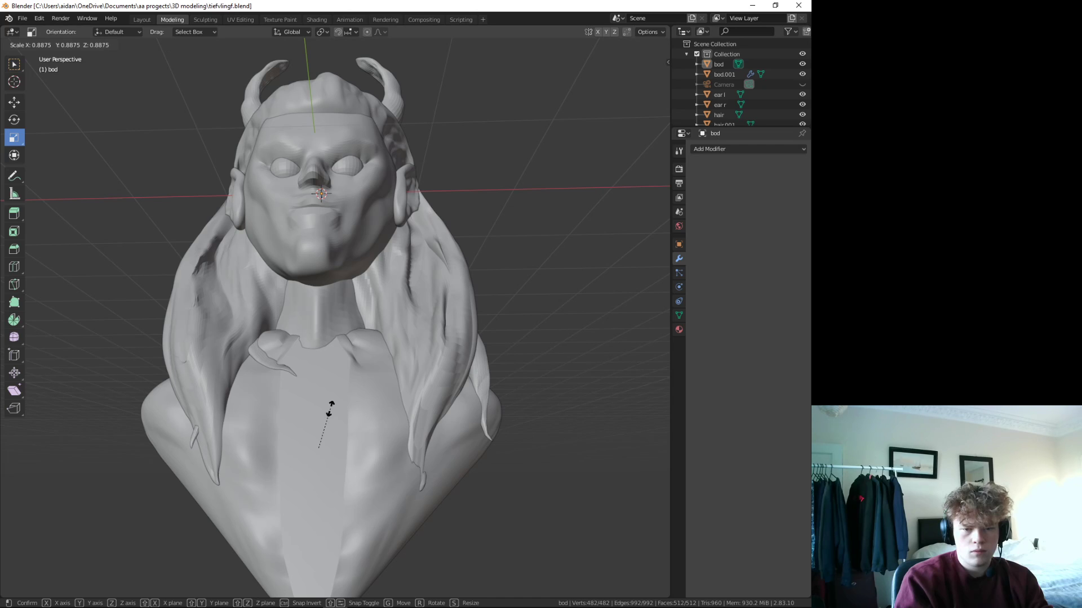
left_click(330, 410)
mouse_move(330, 409)
middle_mouse_down()
mouse_move(454, 391)
mouse_move(481, 368)
mouse_move(432, 461)
mouse_move(476, 446)
mouse_move(490, 457)
mouse_move(465, 468)
mouse_move(452, 415)
middle_mouse_up()
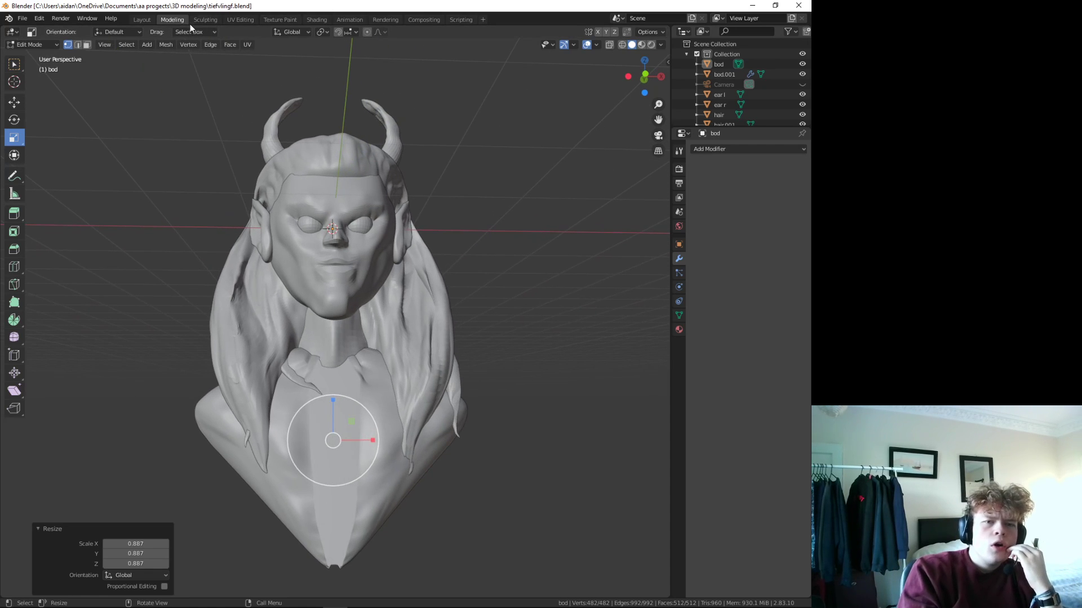
left_click(205, 19)
middle_click_drag(314, 328, 323, 366)
- Zoom in on the chest, then delete the bod object from the Outliner
scroll(328, 425, "up", 3)
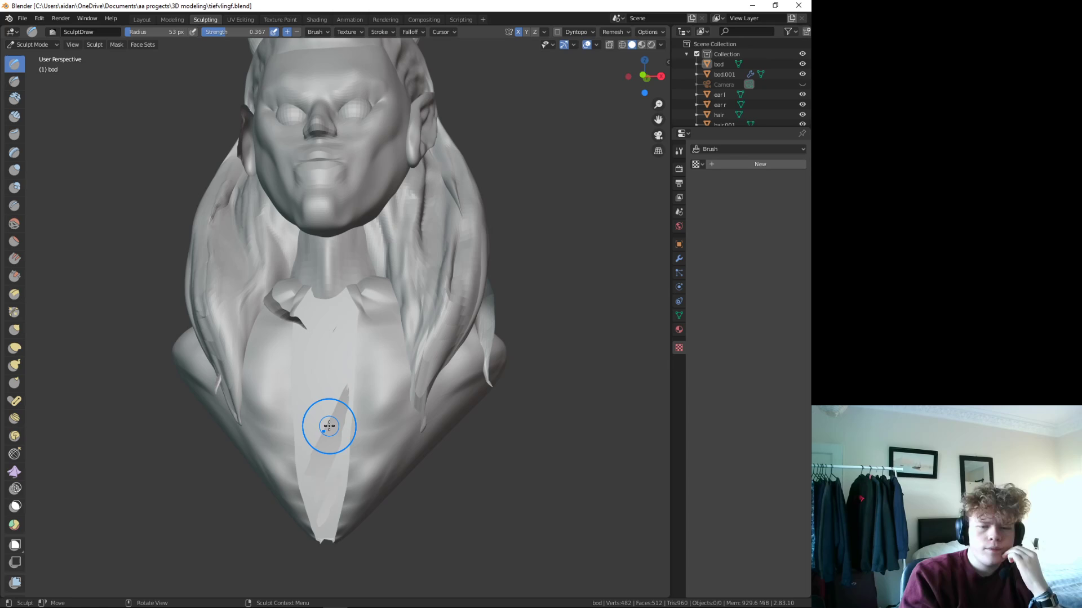
mouse_move(328, 426)
middle_mouse_down()
mouse_move(350, 359)
mouse_move(341, 439)
middle_mouse_up()
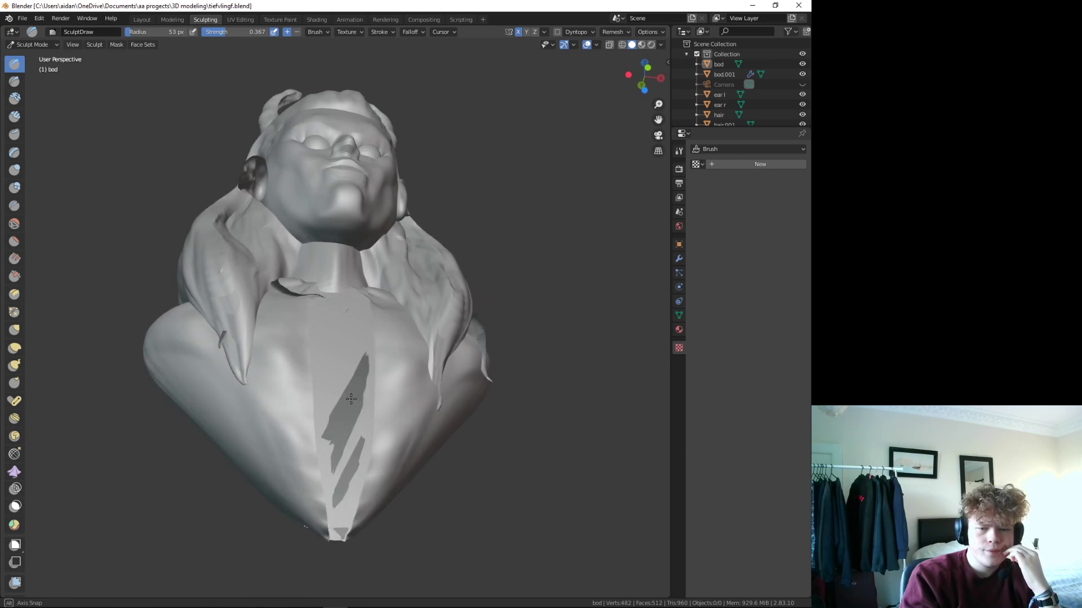
scroll(340, 447, "up", 2)
left_click(716, 68)
right_click(716, 67)
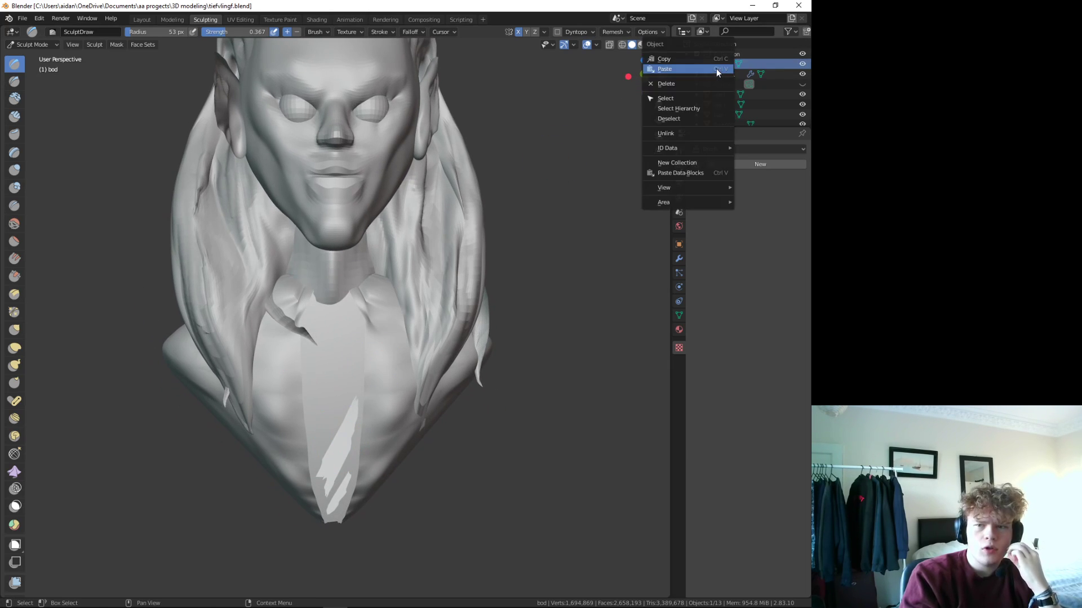
left_click(682, 84)
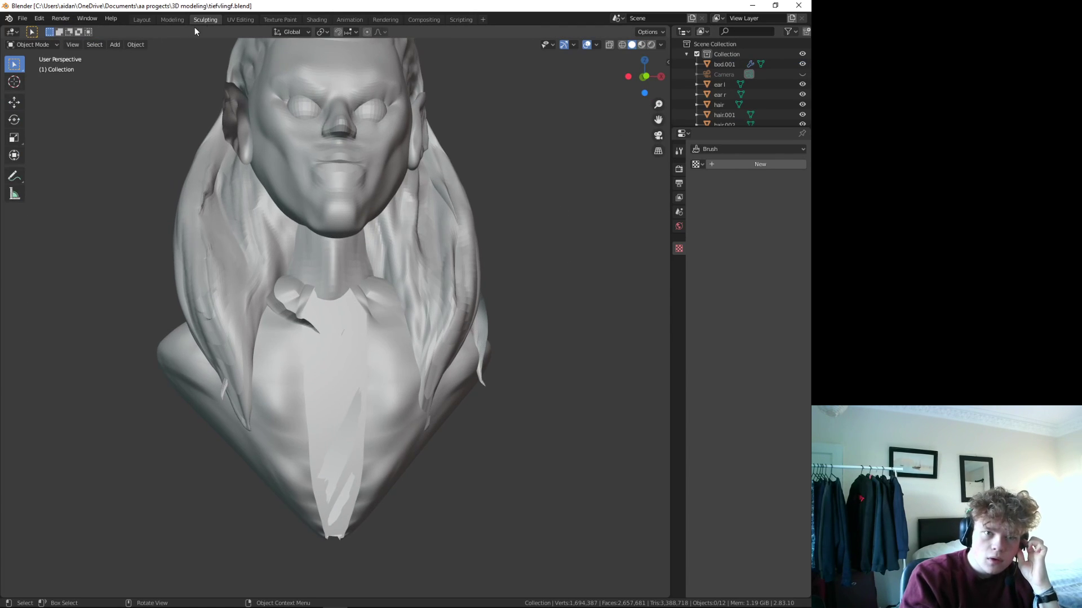
- Make bod.001 the active edited object, toggling between Modeling and Sculpting workspaces
left_click(171, 20)
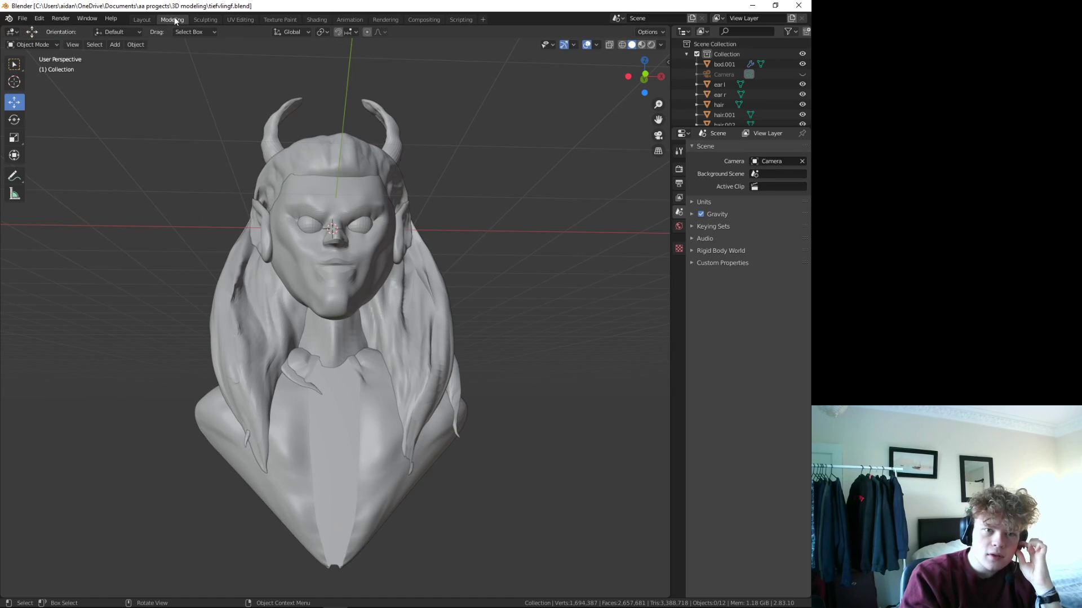
left_click(205, 20)
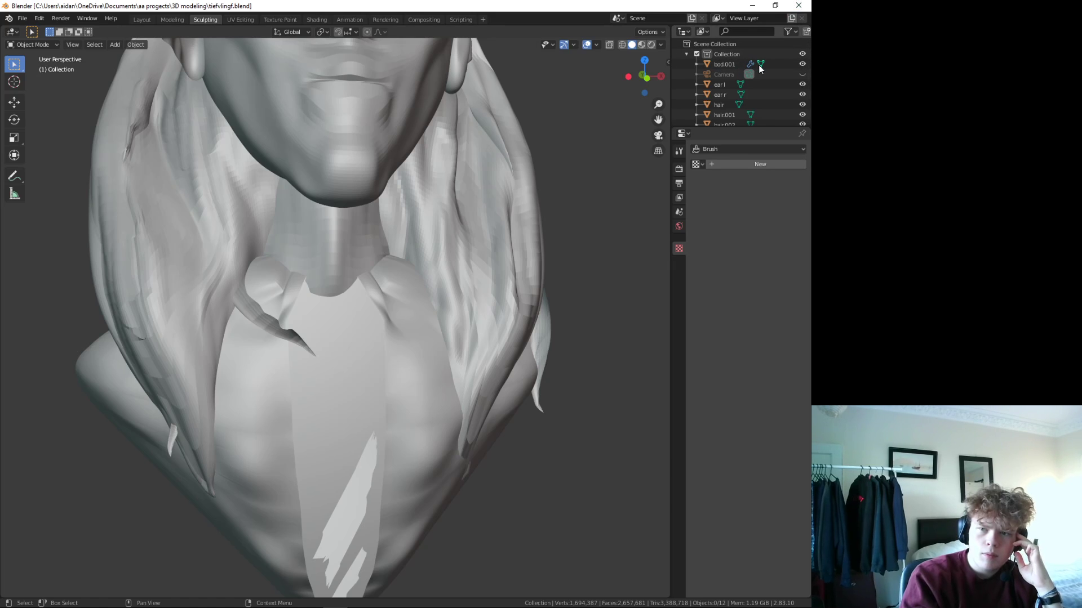
left_click(759, 66)
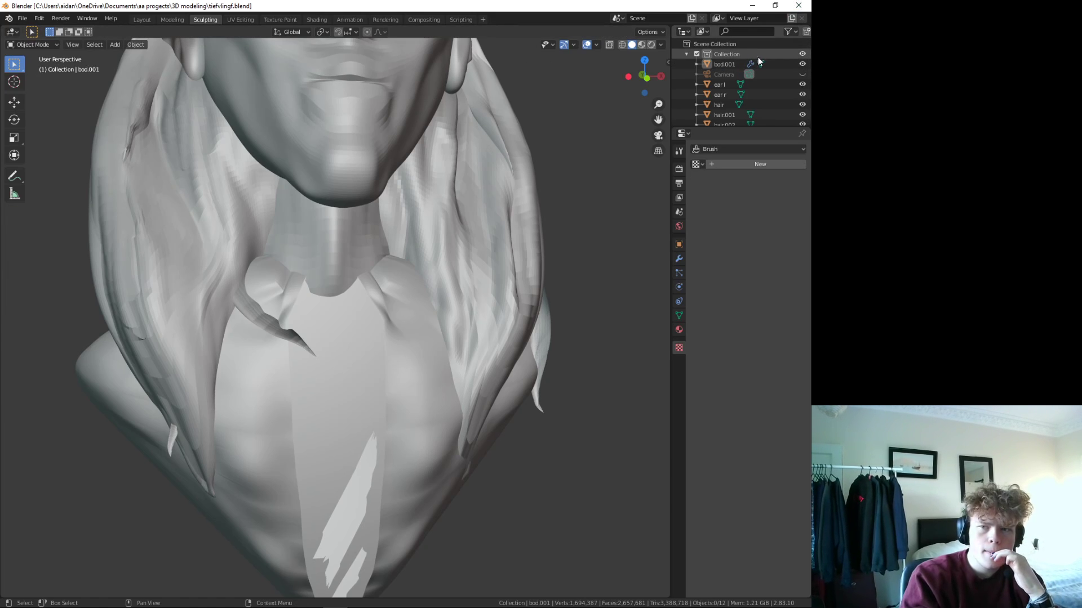
left_click(760, 64)
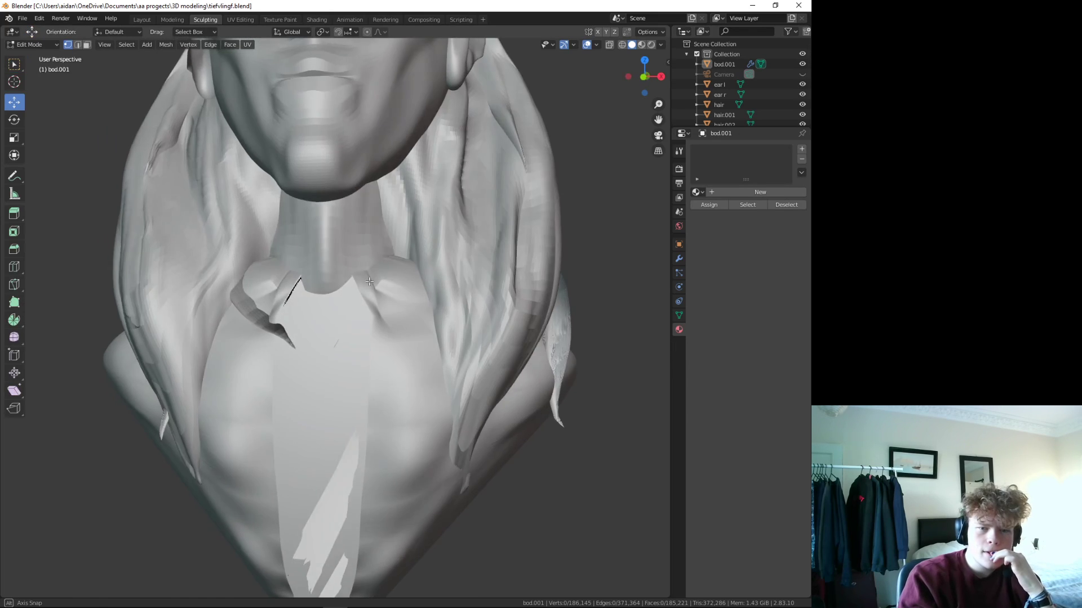
middle_click_drag(387, 151, 338, 253)
left_click(179, 22)
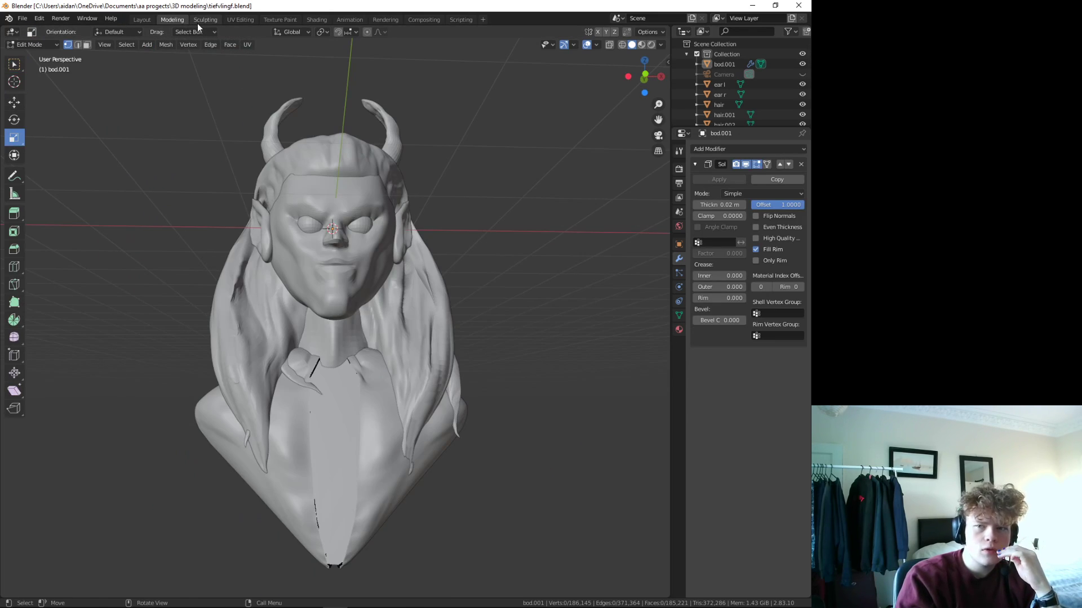
left_click(199, 20)
mouse_move(315, 265)
middle_mouse_down()
mouse_move(366, 355)
mouse_move(289, 340)
middle_mouse_up()
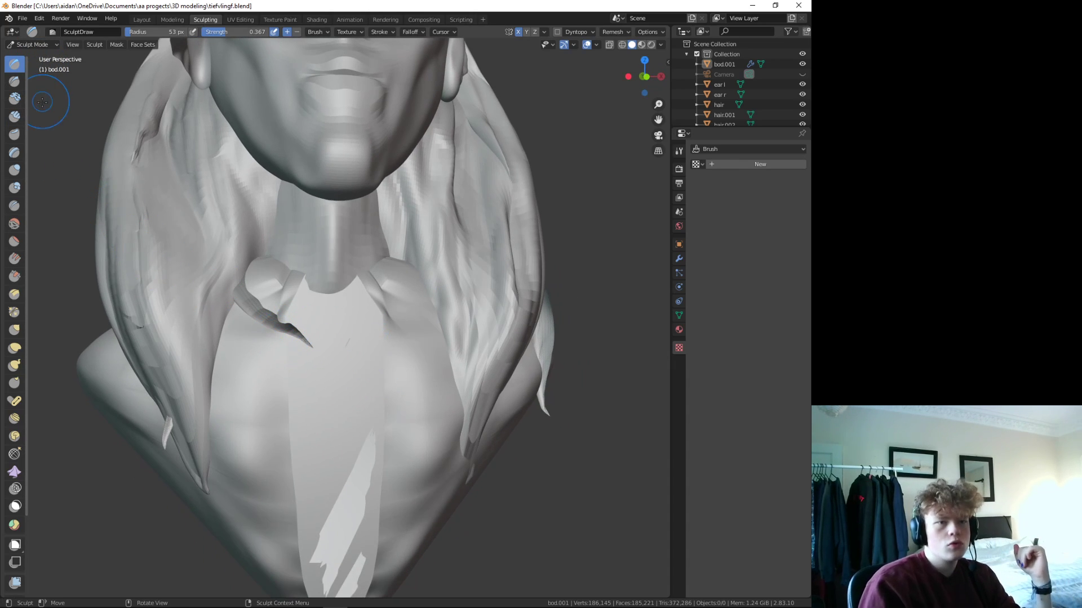
- Pick the Draw Sharp brush (radius 53 px, strength 0.500) and inspect the neck opening
left_click(17, 81)
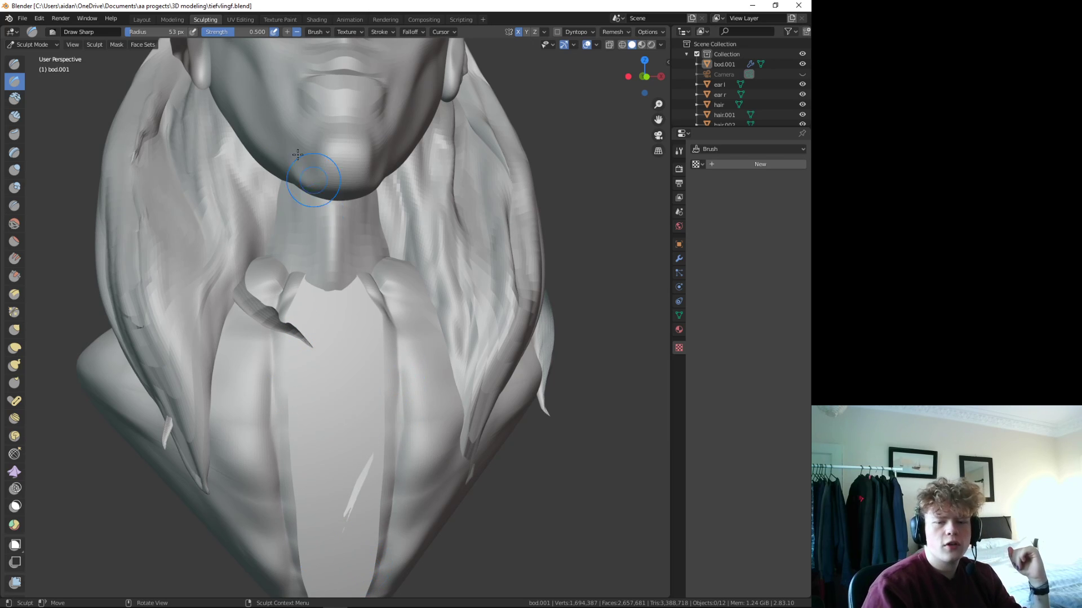
middle_click_drag(316, 367, 346, 260)
scroll(308, 225, "up", 5)
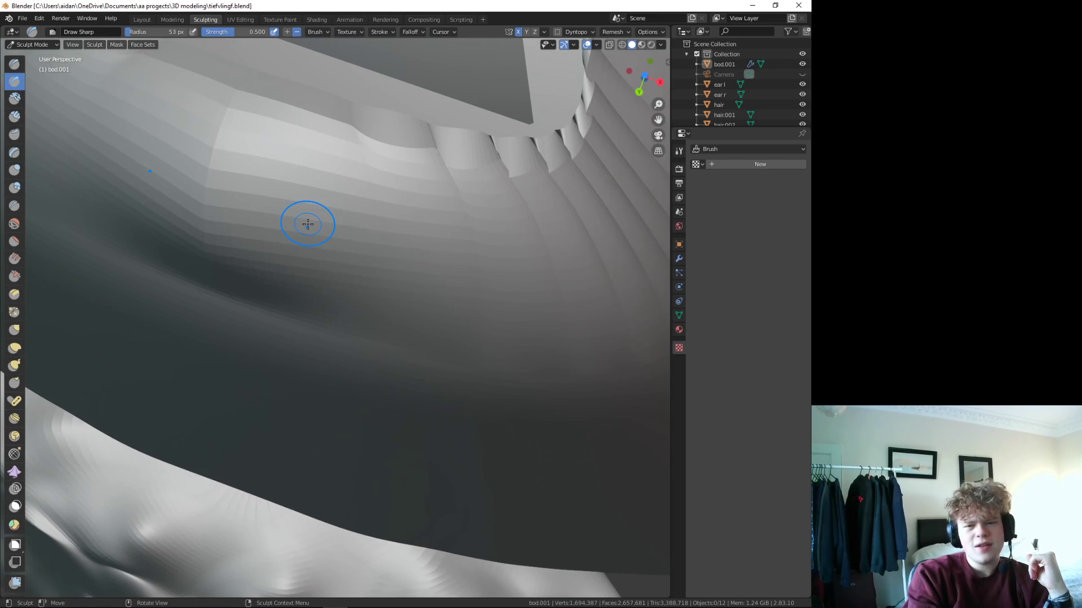
scroll(310, 222, "up", 3)
scroll(309, 241, "up", 3)
scroll(325, 338, "down", 6)
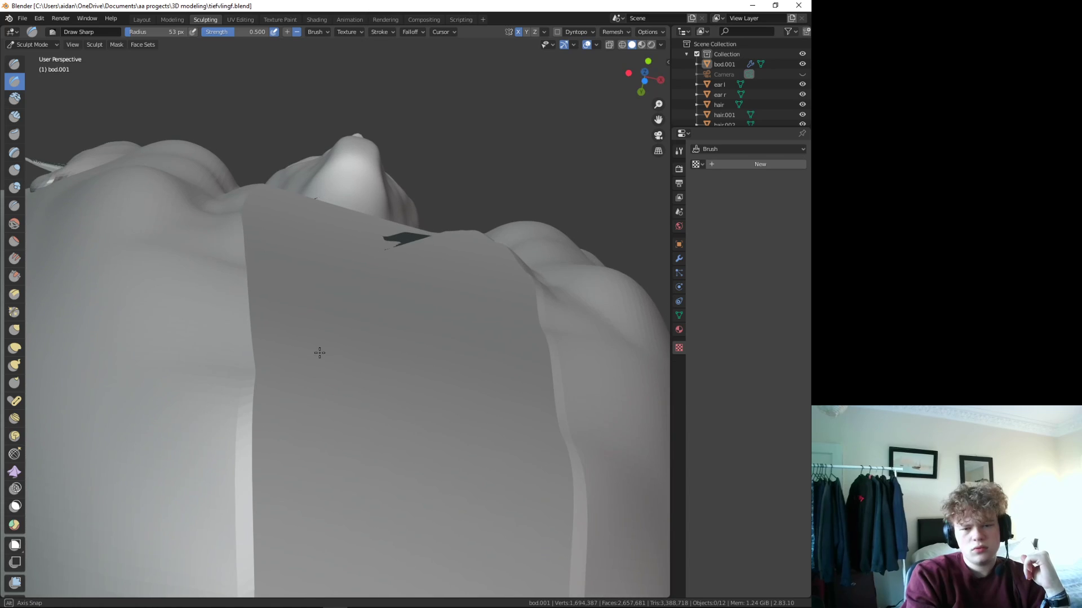
mouse_move(319, 345)
middle_mouse_down()
mouse_move(350, 354)
mouse_move(341, 430)
mouse_move(372, 500)
mouse_move(350, 502)
middle_mouse_up()
scroll(340, 430, "down", 3)
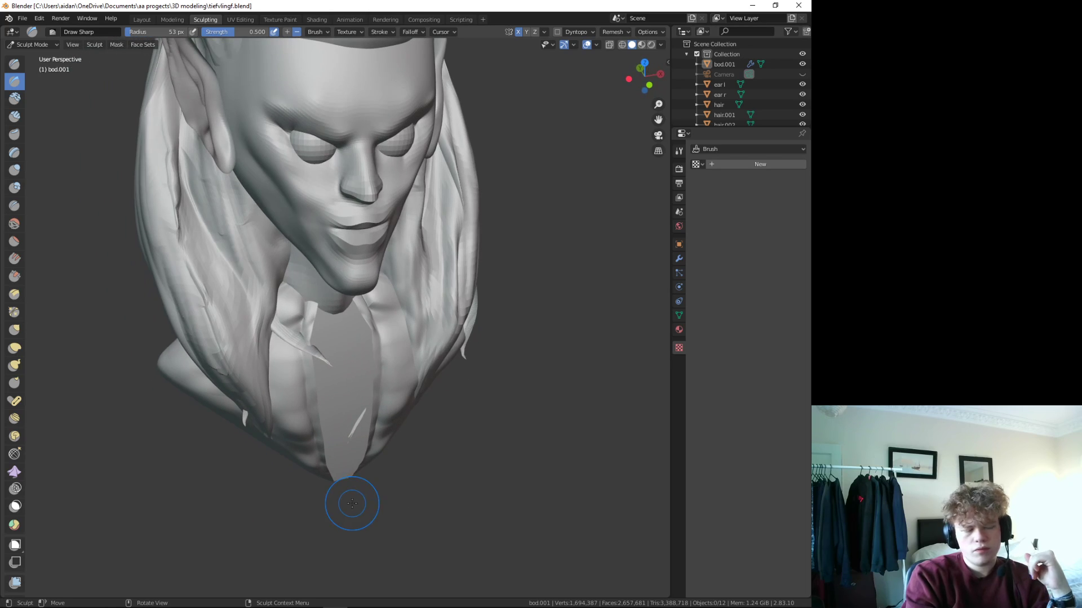
- Remove the Solidify modifier from bod.001 in the Modeling workspace
left_click(172, 19)
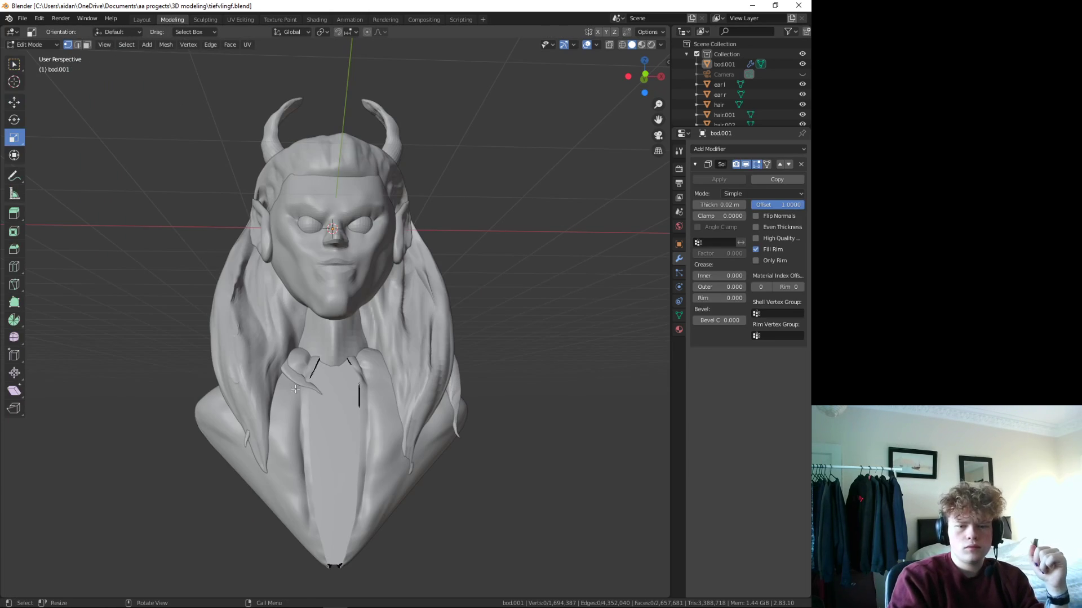
middle_click_drag(359, 435, 364, 376)
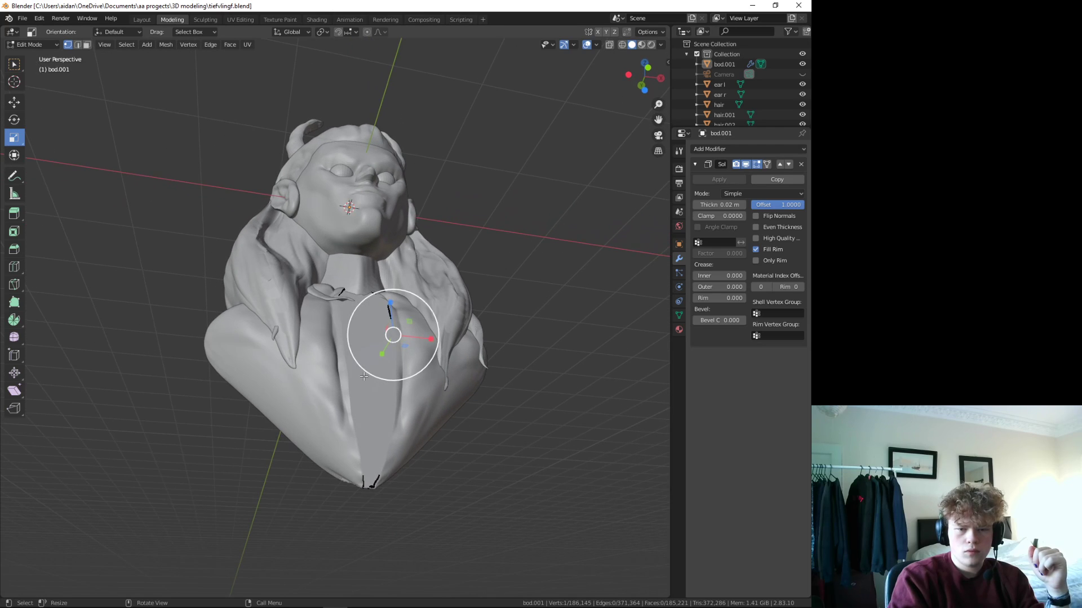
middle_click_drag(422, 478, 381, 391)
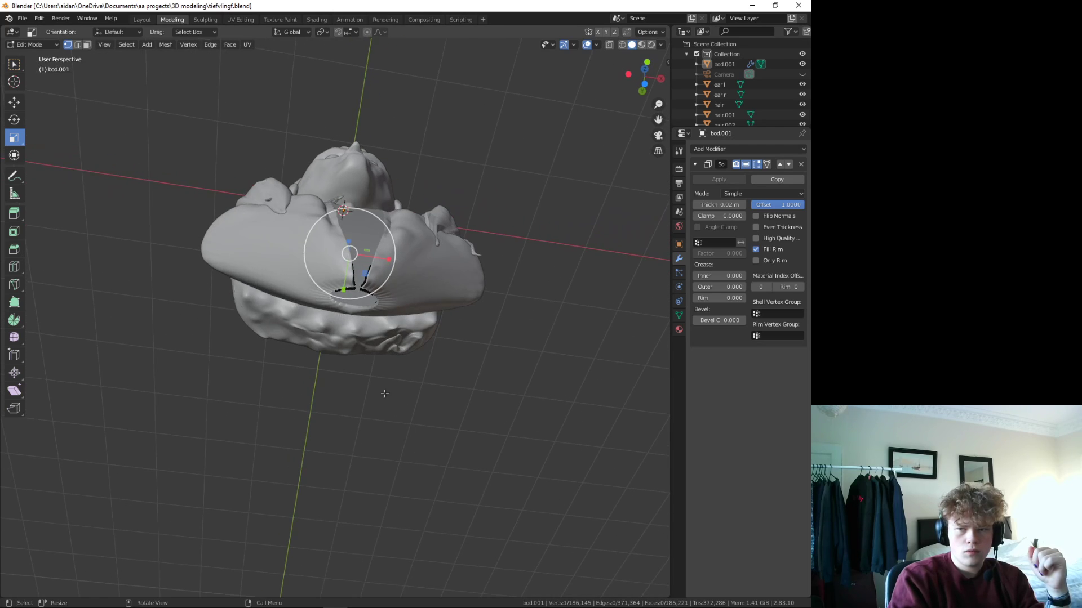
left_click(801, 164)
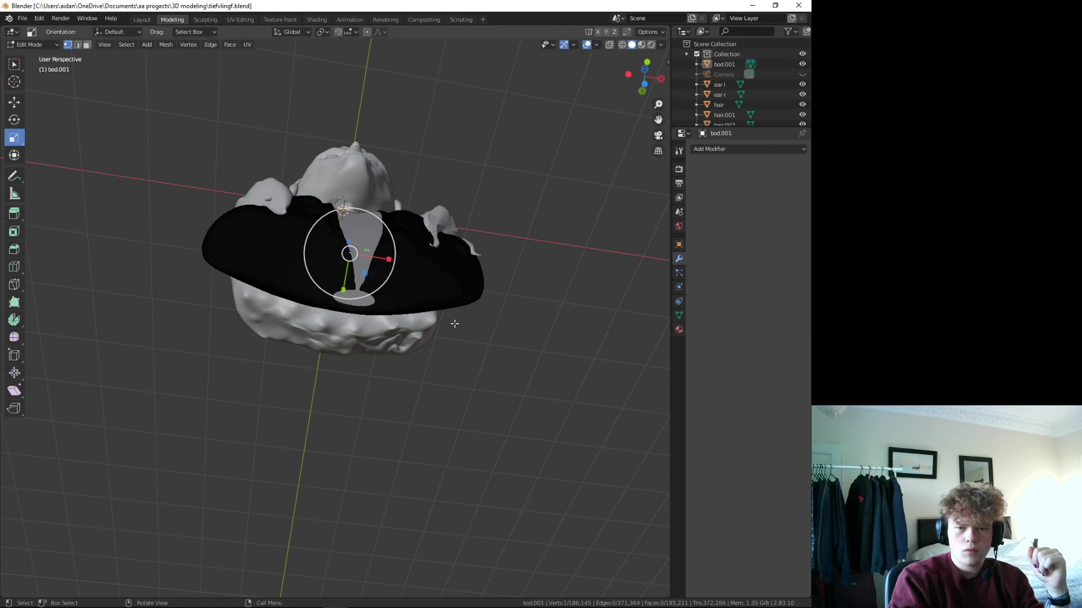
mouse_move(360, 293)
middle_mouse_down()
mouse_move(349, 449)
mouse_move(361, 315)
mouse_move(376, 419)
mouse_move(346, 460)
mouse_move(338, 514)
mouse_move(350, 431)
middle_mouse_up()
scroll(350, 449, "up", 3)
scroll(349, 449, "down", 3)
scroll(374, 395, "up", 4)
scroll(376, 419, "down", 3)
scroll(368, 431, "down", 8)
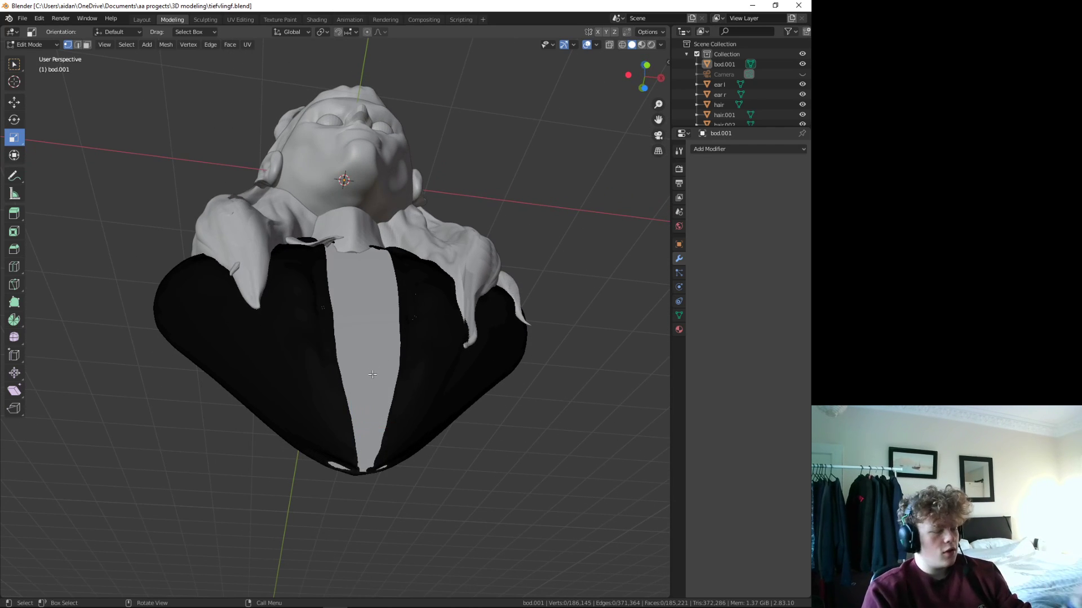
- Select the edge loop along the shirt's front opening and Split it from the mesh
middle_click_drag(360, 345, 330, 403)
scroll(321, 417, "up", 3)
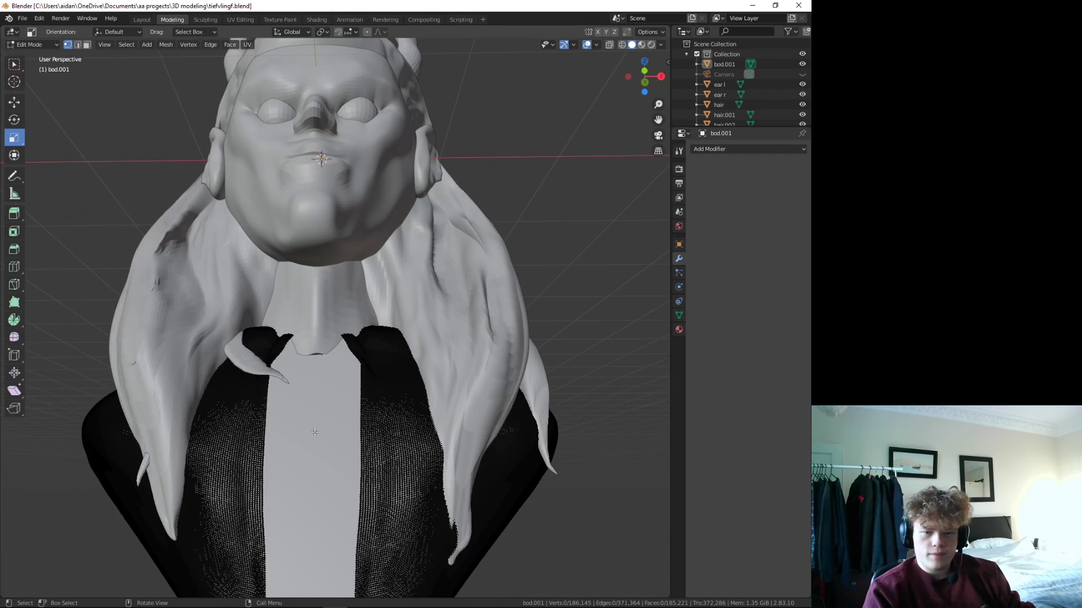
scroll(314, 432, "up", 3)
scroll(314, 432, "up", 2)
scroll(316, 429, "up", 2)
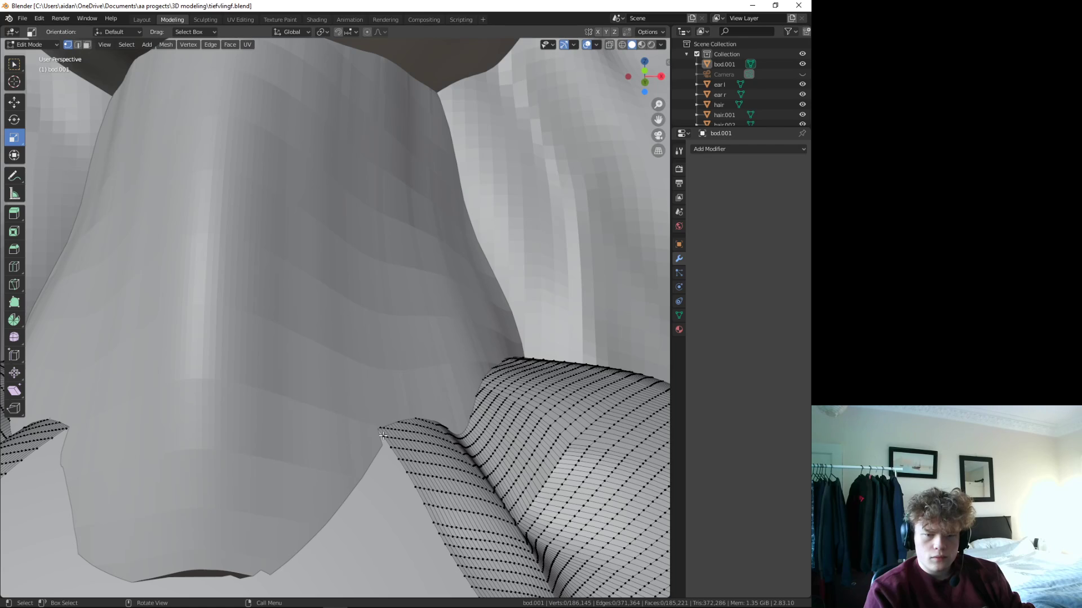
scroll(383, 437, "down", 3)
scroll(382, 436, "down", 3)
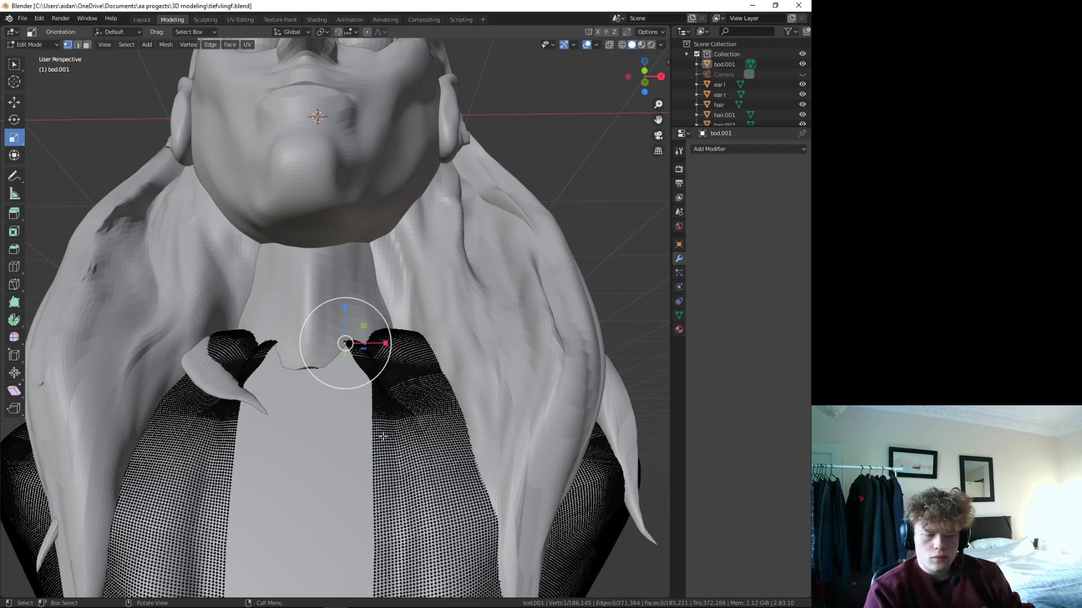
scroll(382, 436, "up", 3)
scroll(374, 445, "up", 3)
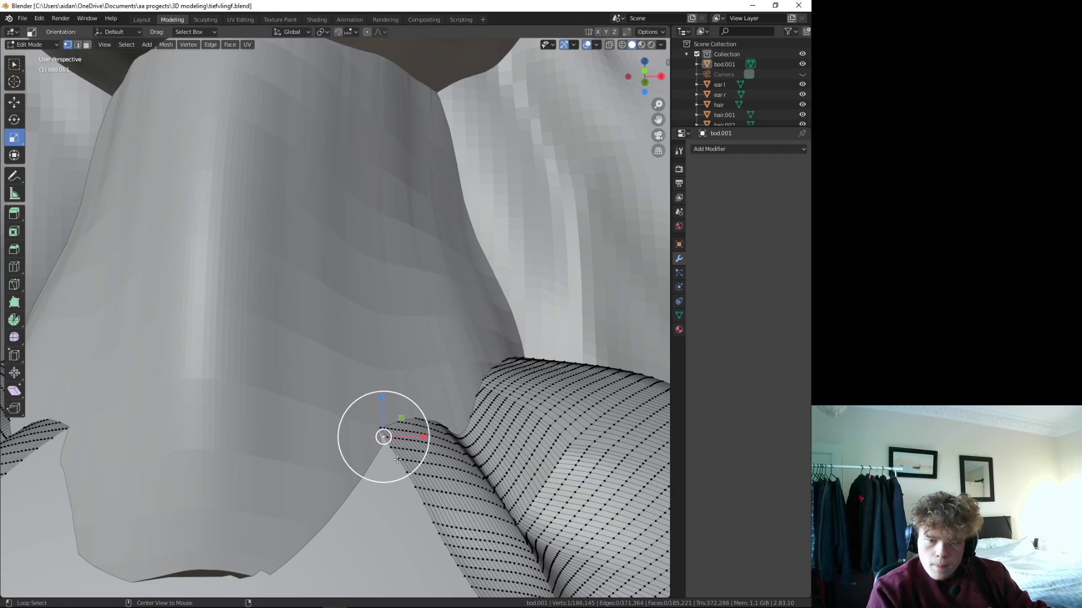
left_click(398, 459, "alt")
right_click(397, 460)
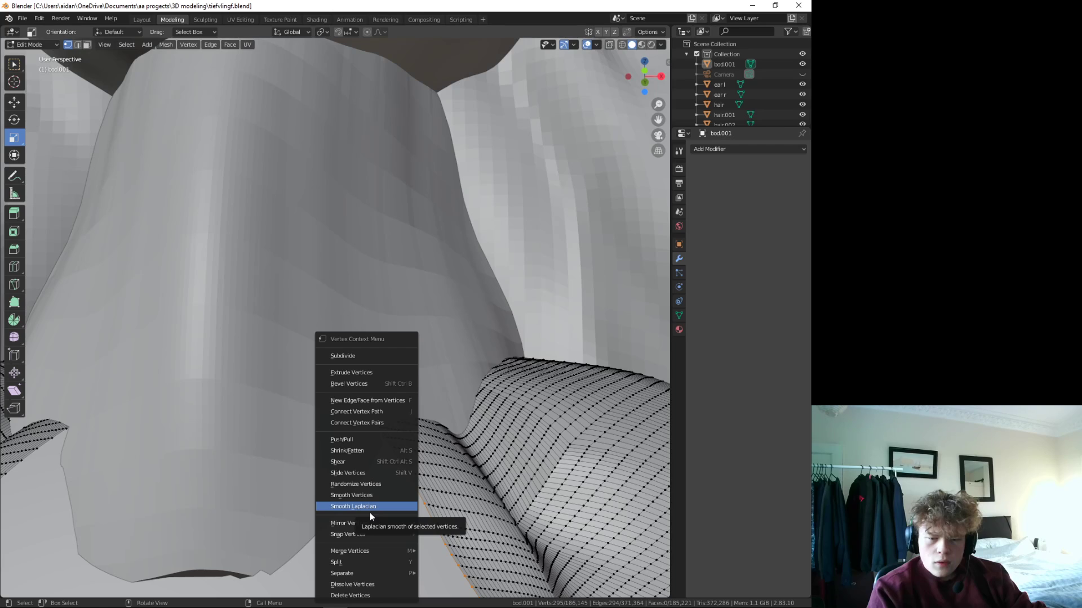
left_click(373, 561)
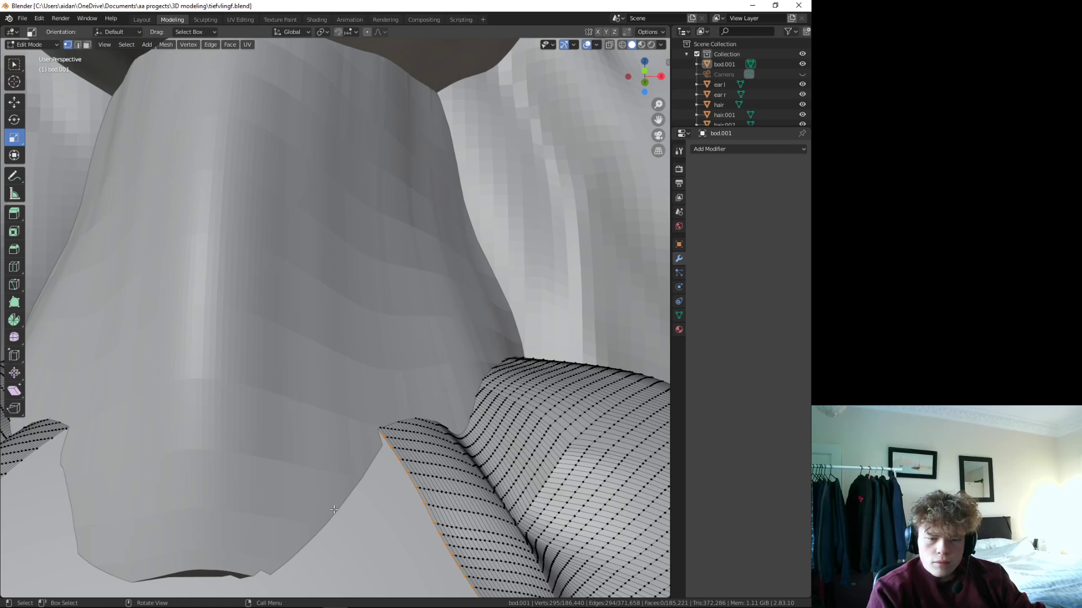
- Zoom out and reopen the vertex context menu on the split loop
scroll(334, 510, "down", 5)
scroll(334, 510, "down", 5)
scroll(334, 510, "down", 3)
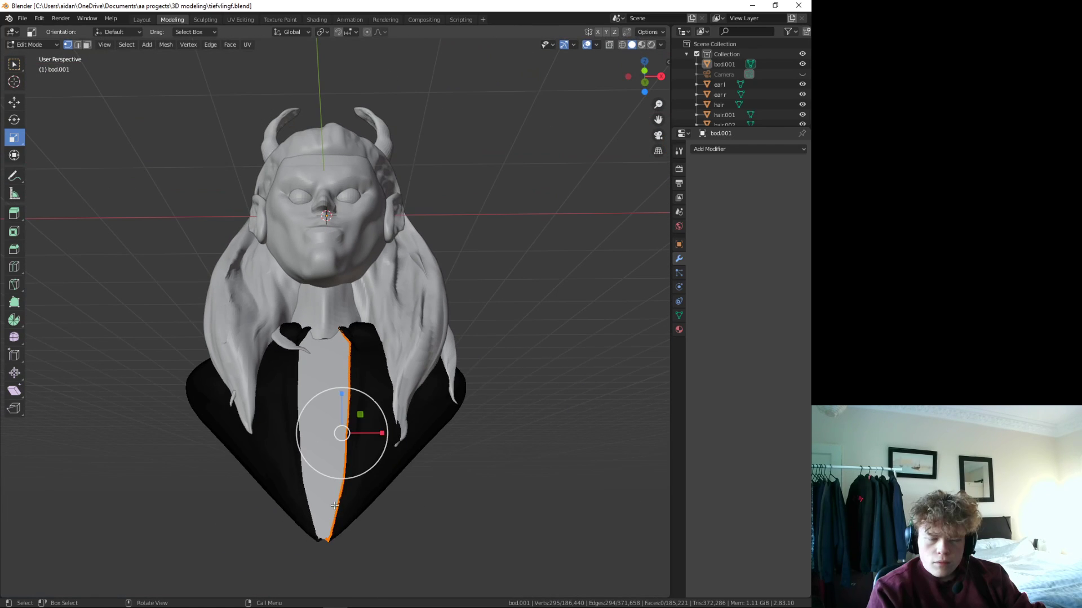
scroll(334, 506, "up", 10)
right_click(342, 499)
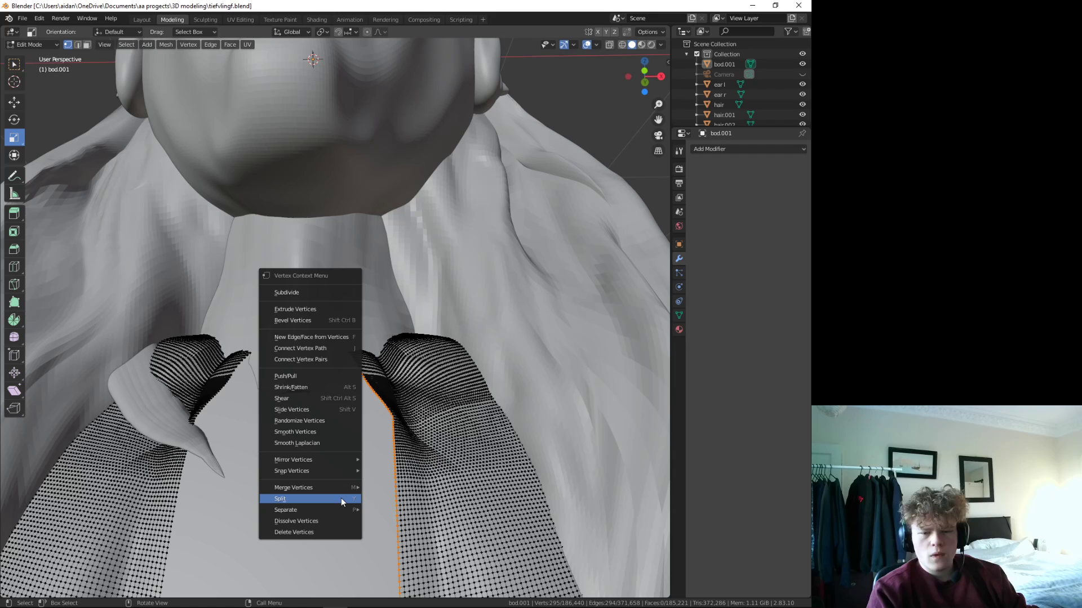
left_click(340, 498)
right_click(340, 498)
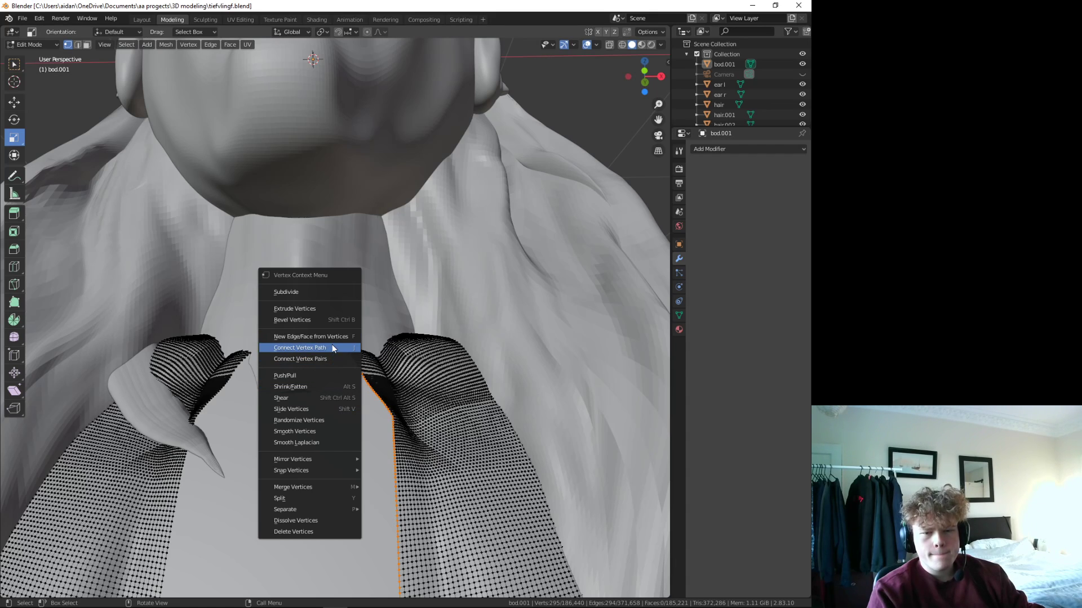
left_click(316, 397)
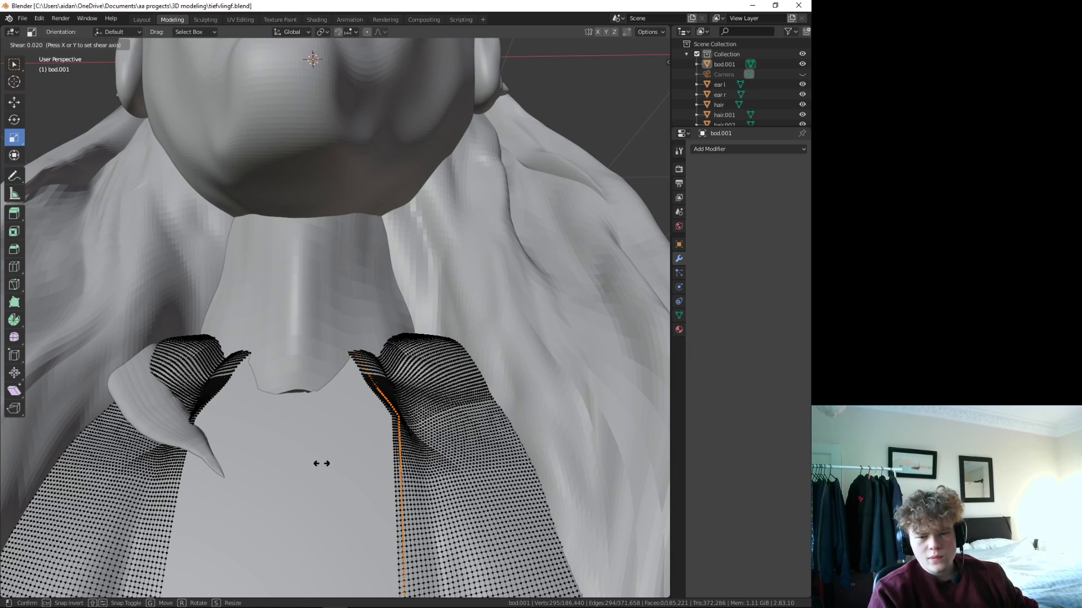
left_click(259, 454)
middle_click_drag(310, 481, 316, 448)
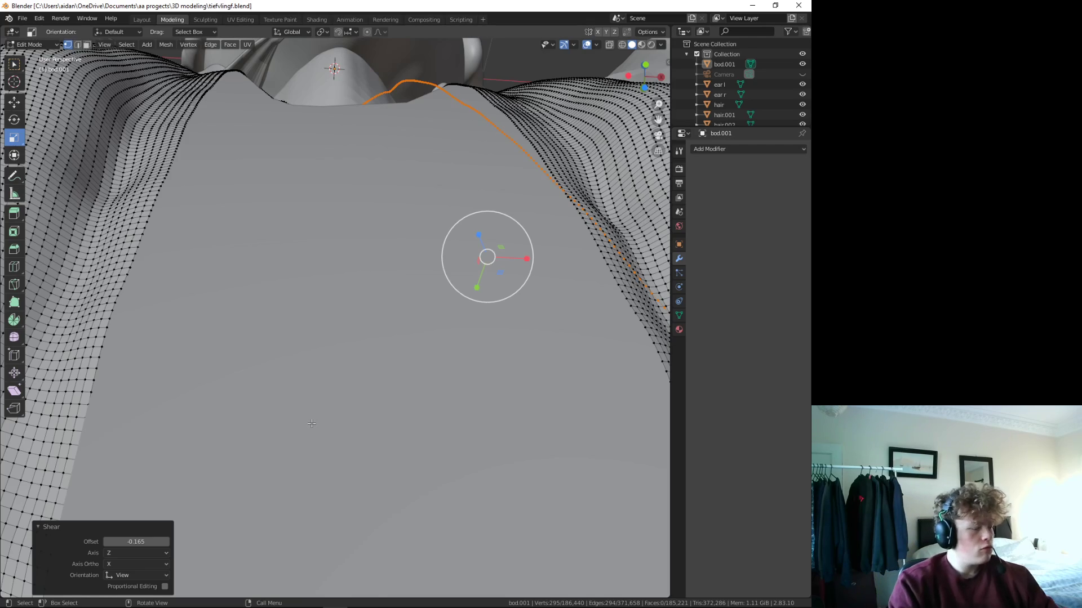
key("ctrl+z")
mouse_move(344, 396)
middle_mouse_down()
mouse_move(394, 369)
mouse_move(316, 421)
middle_mouse_up()
scroll(396, 369, "down", 5)
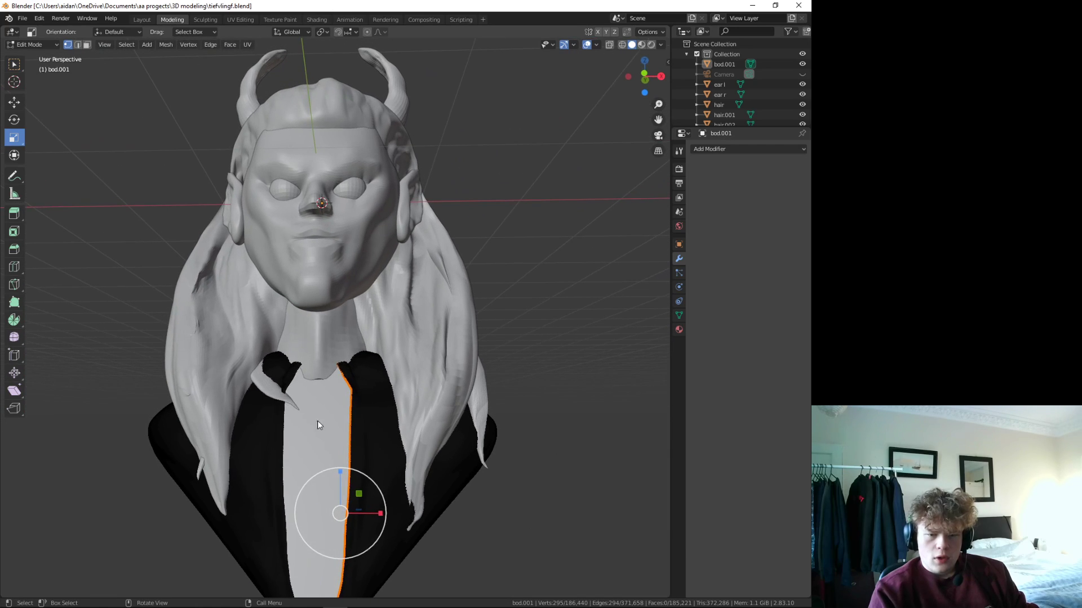
- Dismiss the vertex context menu and open the Delete menu for the shirt-front loop
right_click(317, 421)
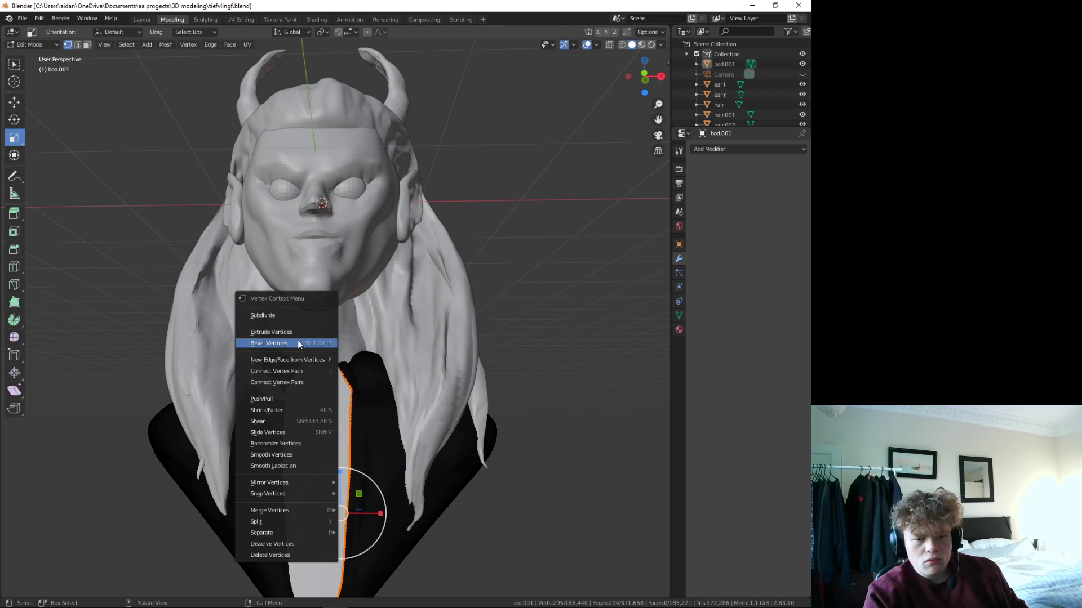
key("x")
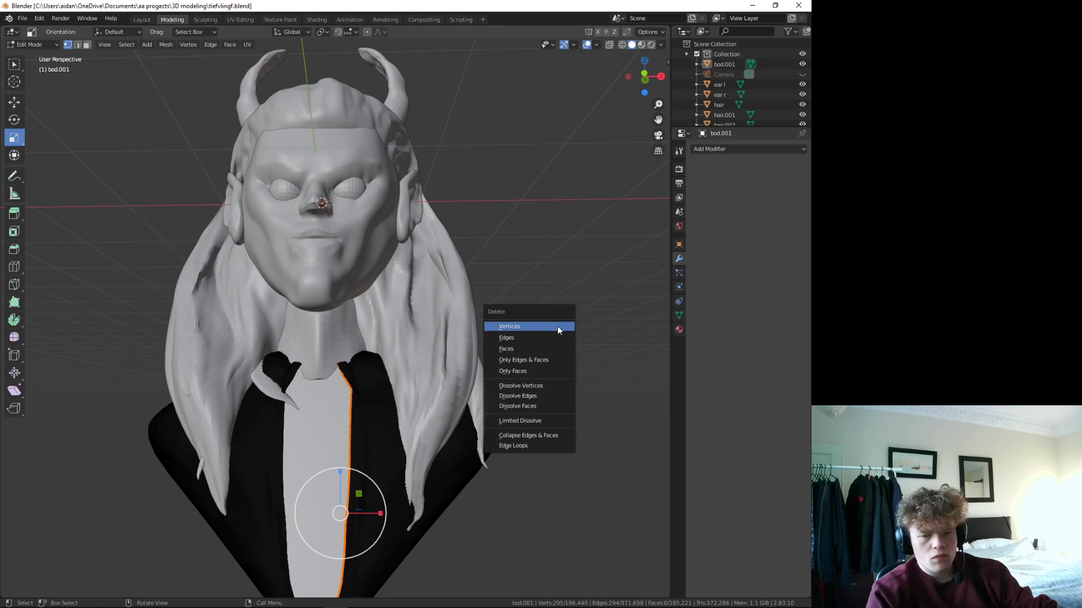
left_click(537, 338)
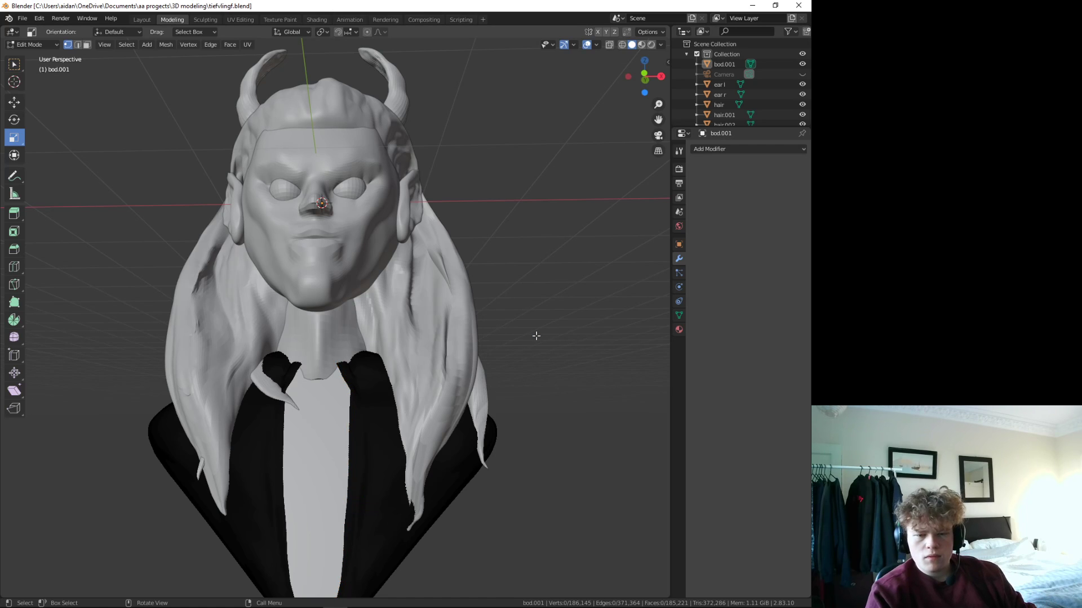
middle_click_drag(372, 501, 368, 453)
scroll(394, 394, "up", 5)
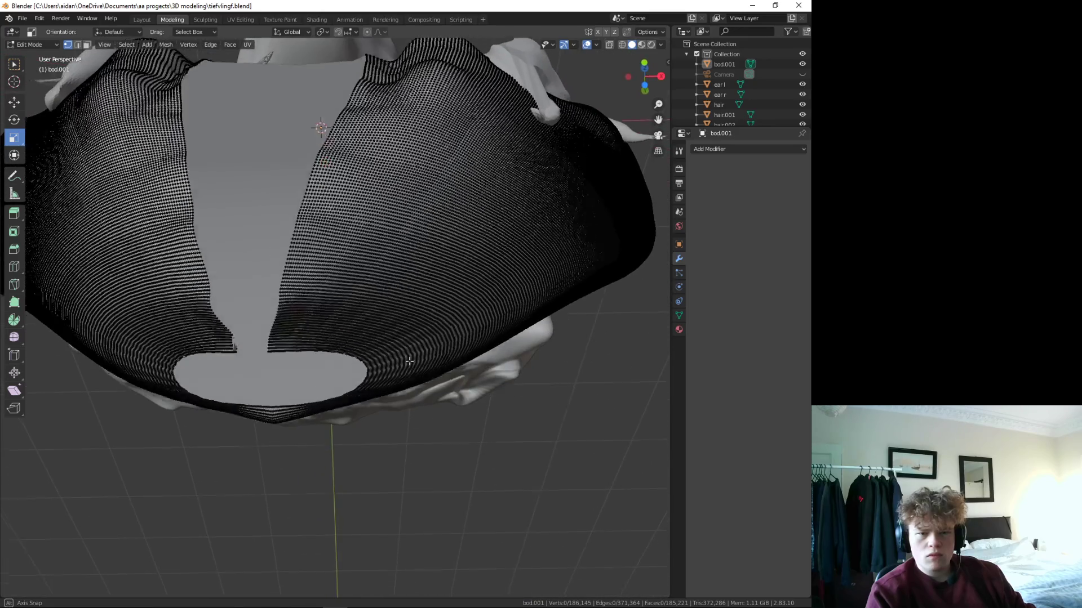
middle_click_drag(409, 361, 274, 368)
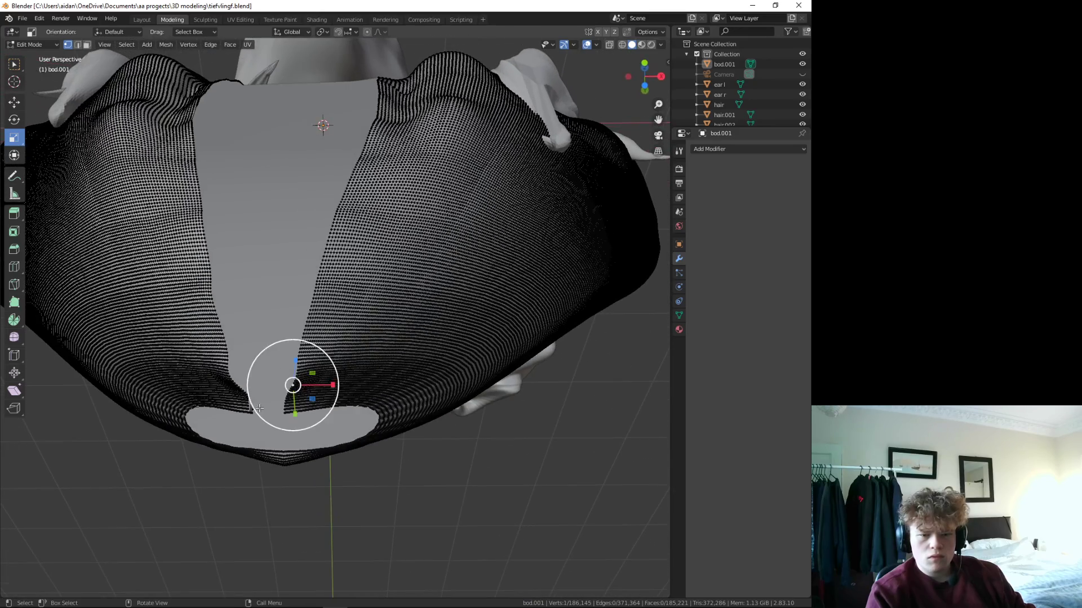
middle_click_drag(259, 407, 405, 296)
left_click(405, 297)
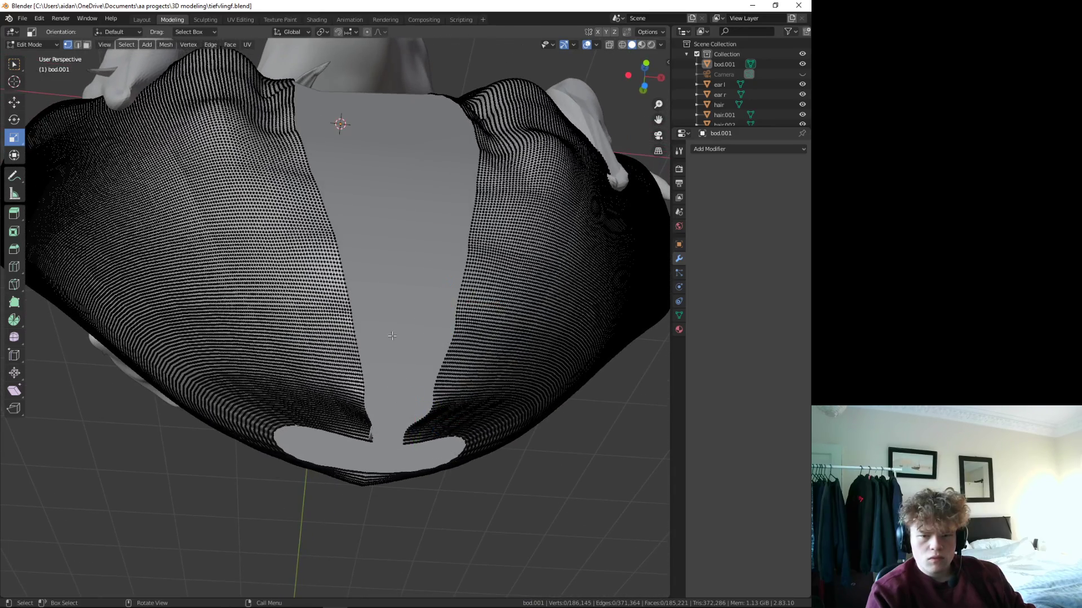
scroll(392, 336, "up", 3)
scroll(399, 357, "down", 5)
mouse_move(399, 357)
middle_mouse_down()
mouse_move(140, 406)
mouse_move(254, 401)
mouse_move(375, 340)
middle_mouse_up()
scroll(140, 406, "up", 8)
scroll(139, 407, "down", 5)
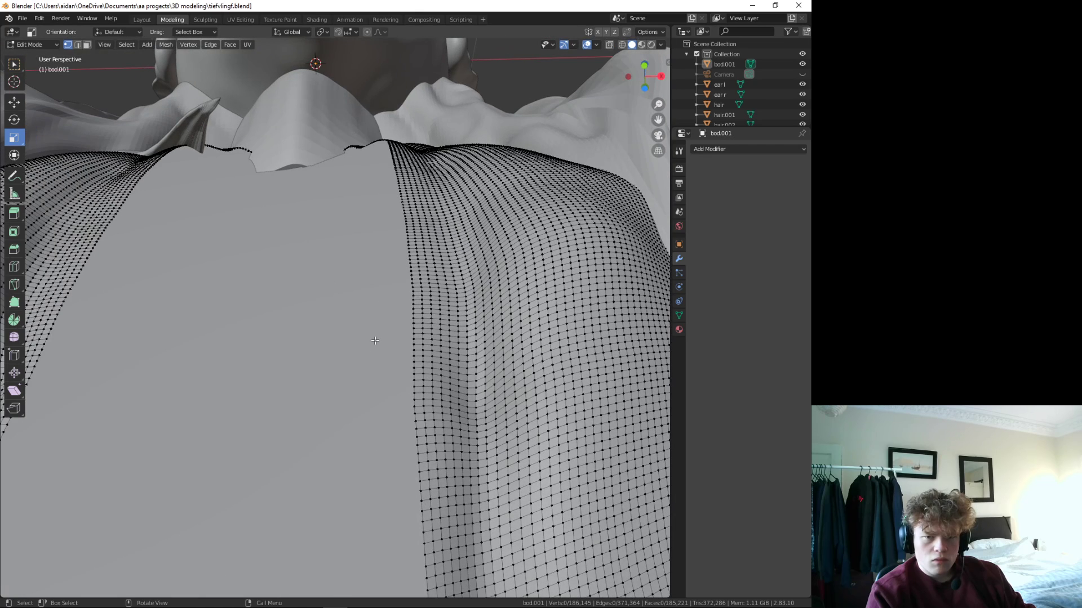
right_click(411, 308)
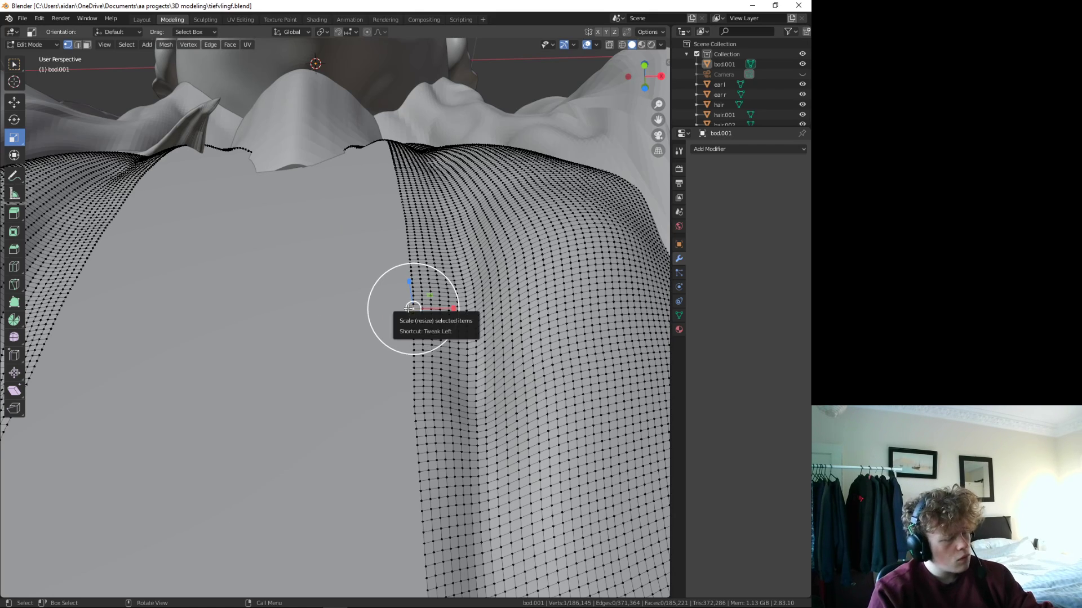
key("x")
left_click(407, 309)
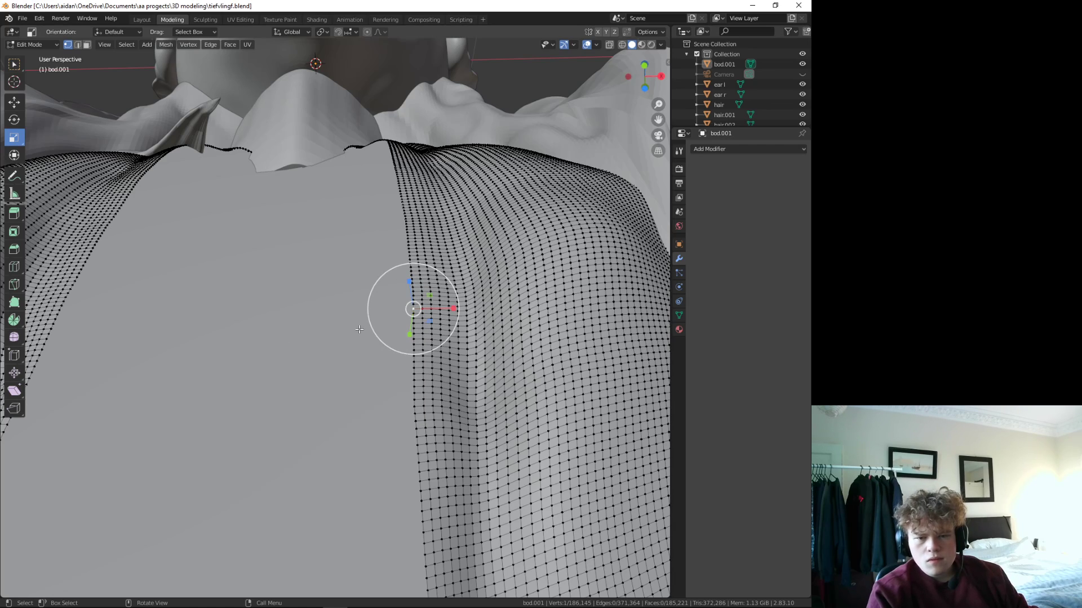
left_click_drag(411, 310, 413, 326)
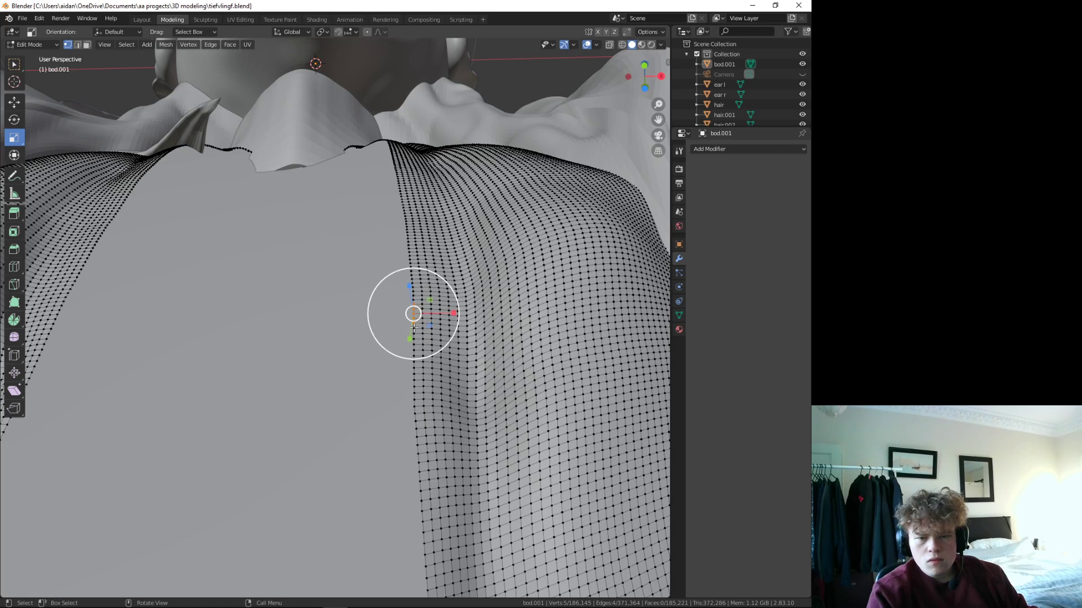
key("alt+a")
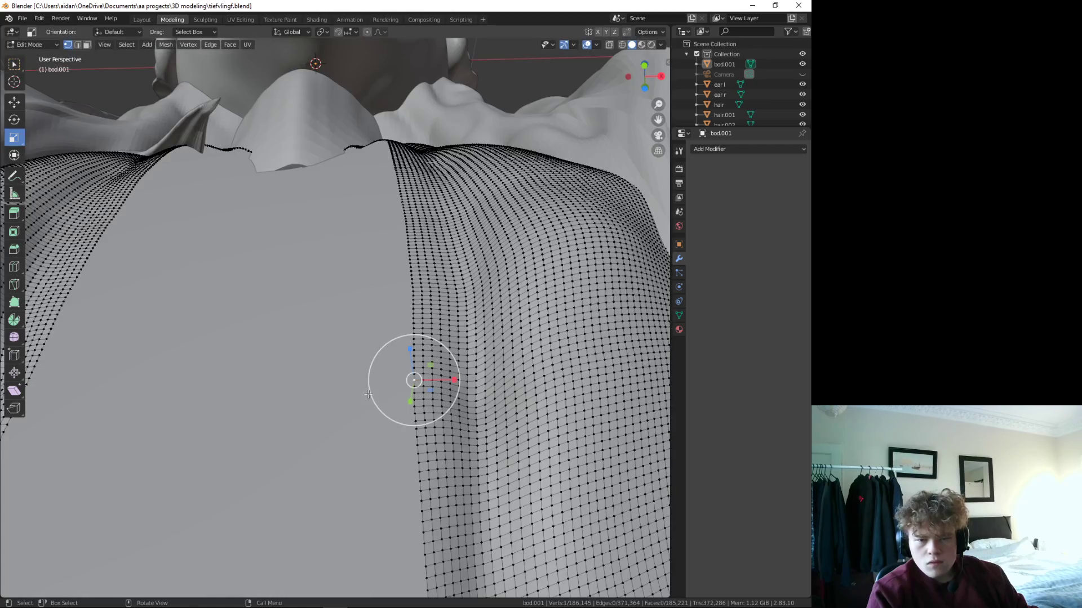
mouse_move(431, 377)
middle_mouse_down()
mouse_move(346, 322)
mouse_move(165, 245)
middle_mouse_up()
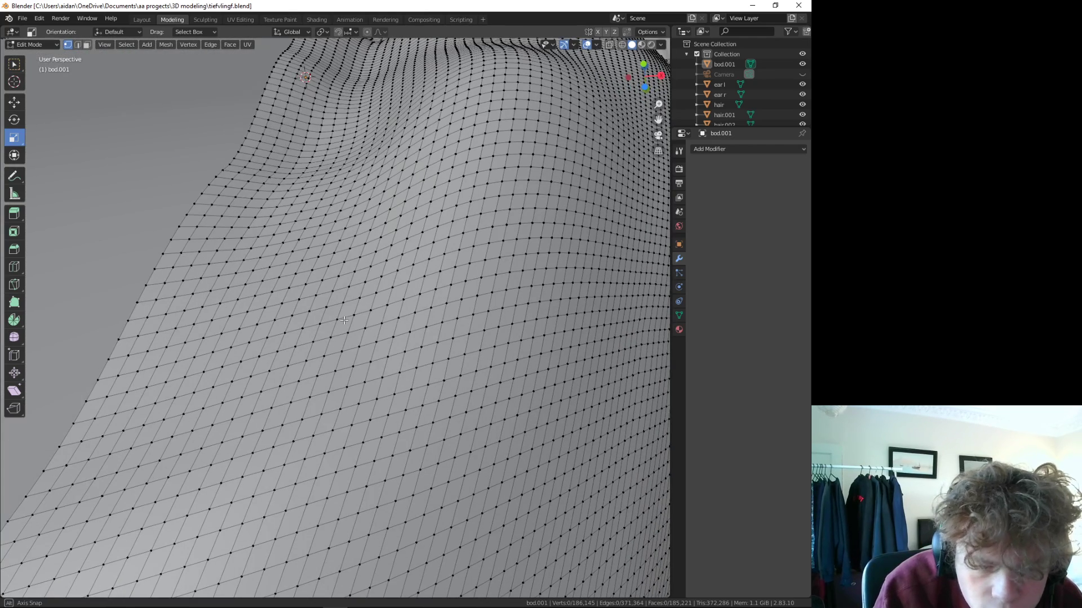
left_click(163, 250)
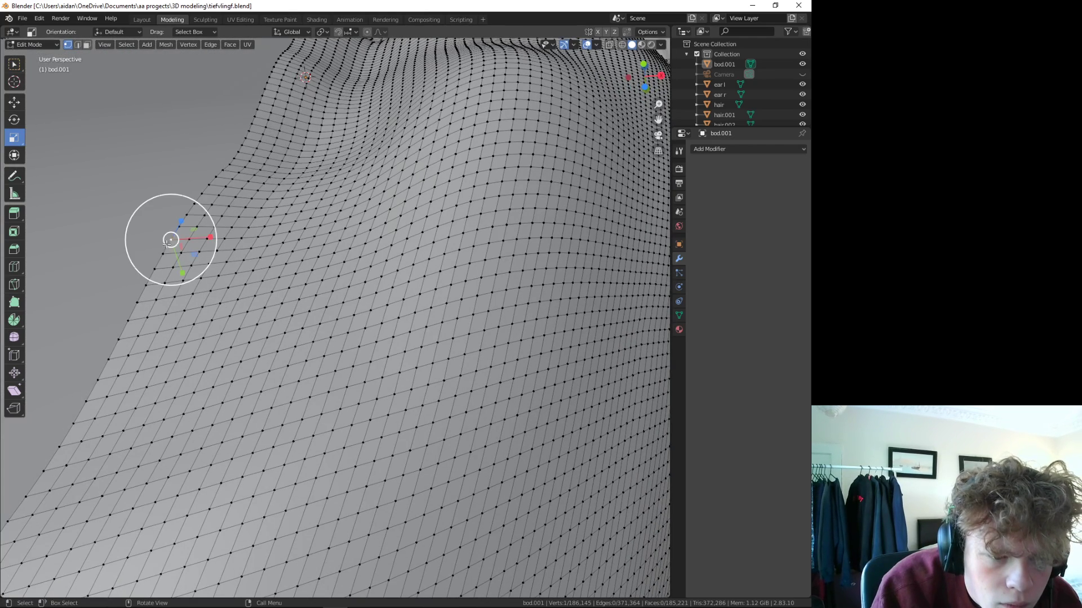
left_click(160, 240)
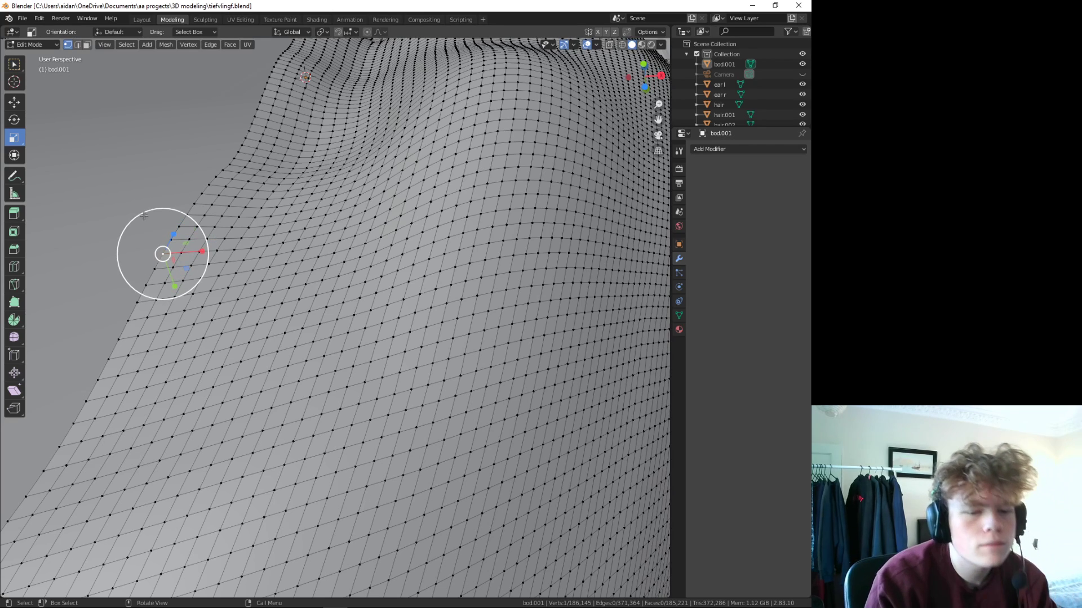
left_click(133, 203)
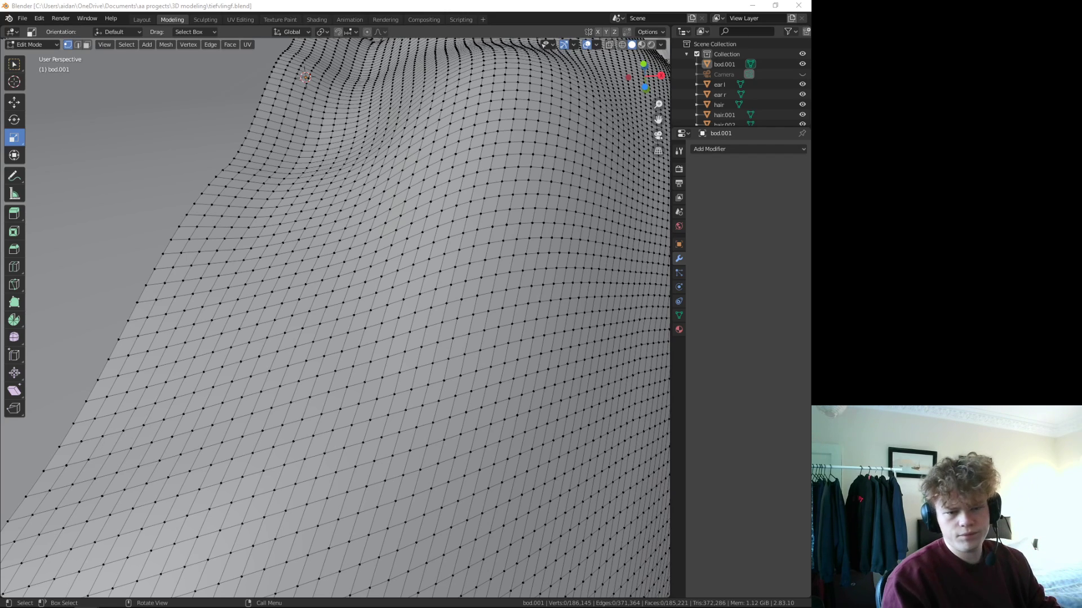
key("Home")
mouse_move(242, 169)
middle_mouse_down()
mouse_move(242, 280)
mouse_move(338, 377)
middle_mouse_up()
scroll(242, 280, "up", 3)
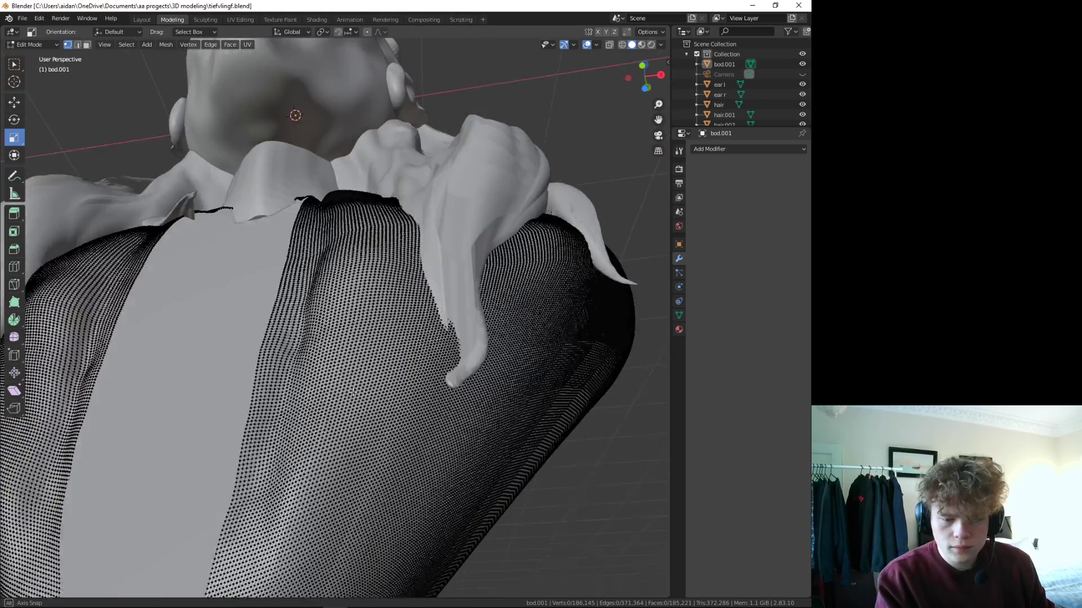
- Select the shirt-front seam edge loop, then back out of the Separate menu
left_click(337, 377)
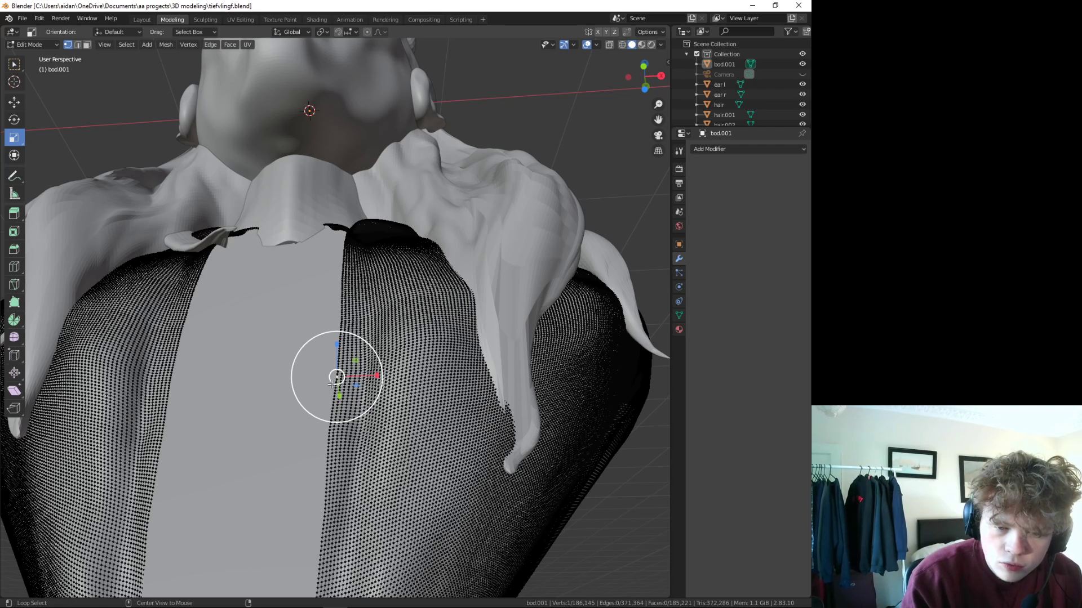
left_click(338, 359, "alt")
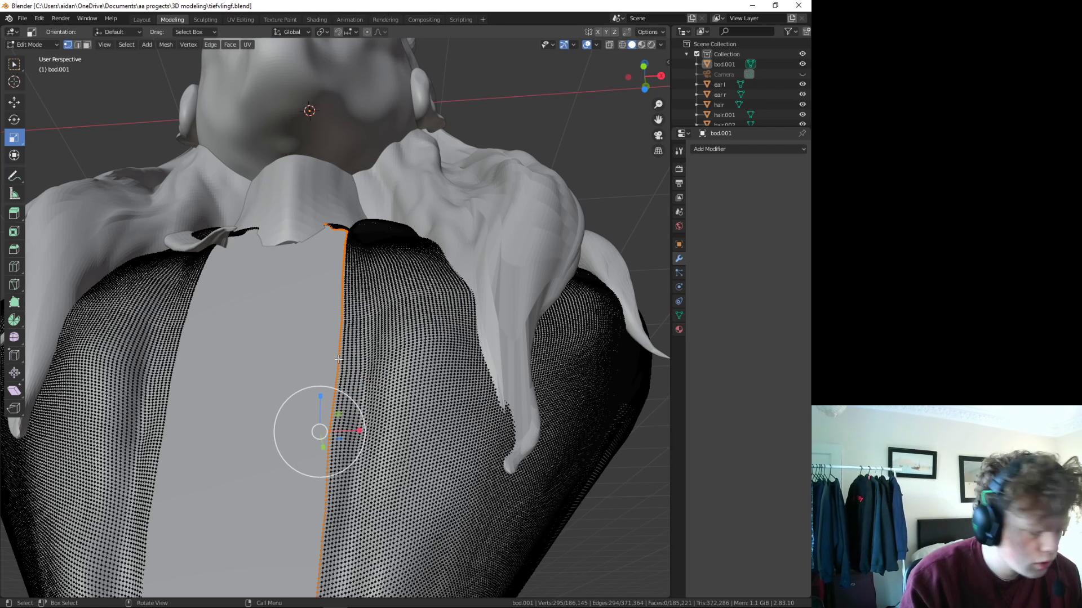
key("p")
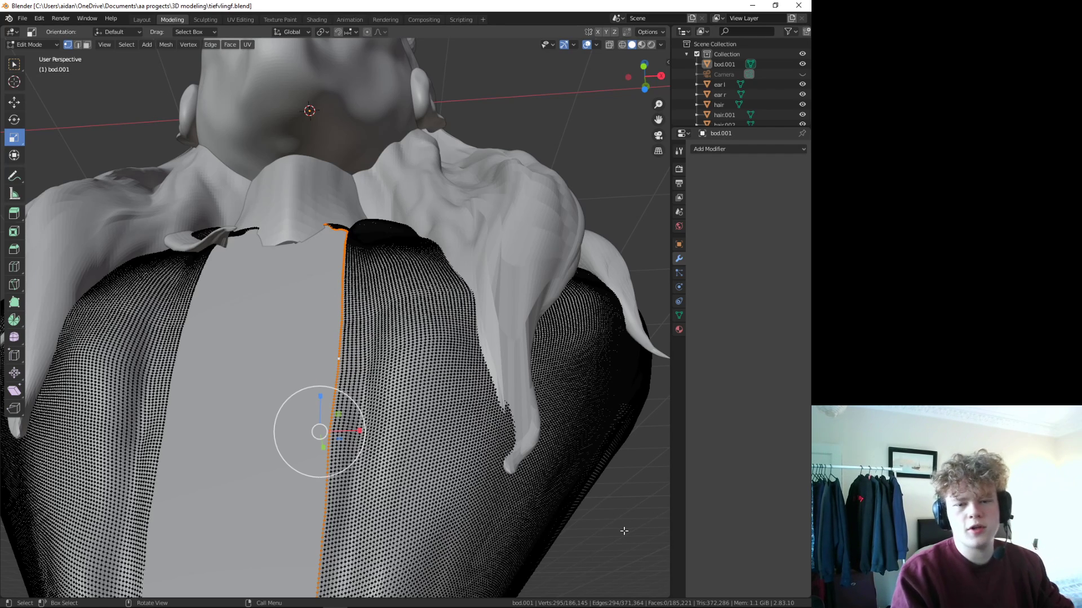
left_click(312, 578)
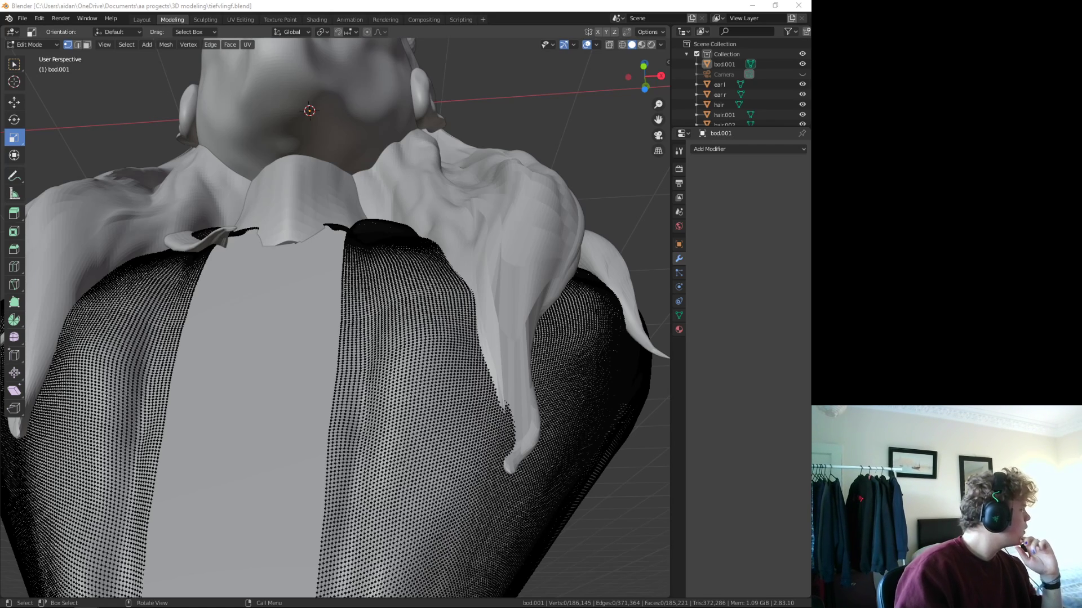
- Reselect the seam loop and extrude it, cancelling the transform so the new loop stays put
left_click(336, 388)
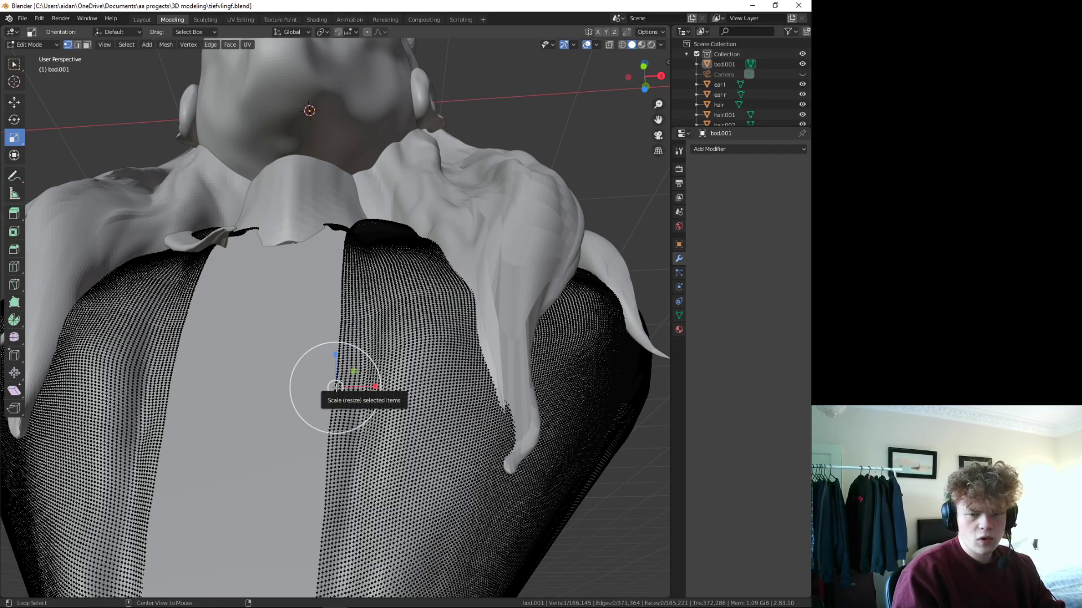
left_click(335, 399, "alt")
right_click(334, 404)
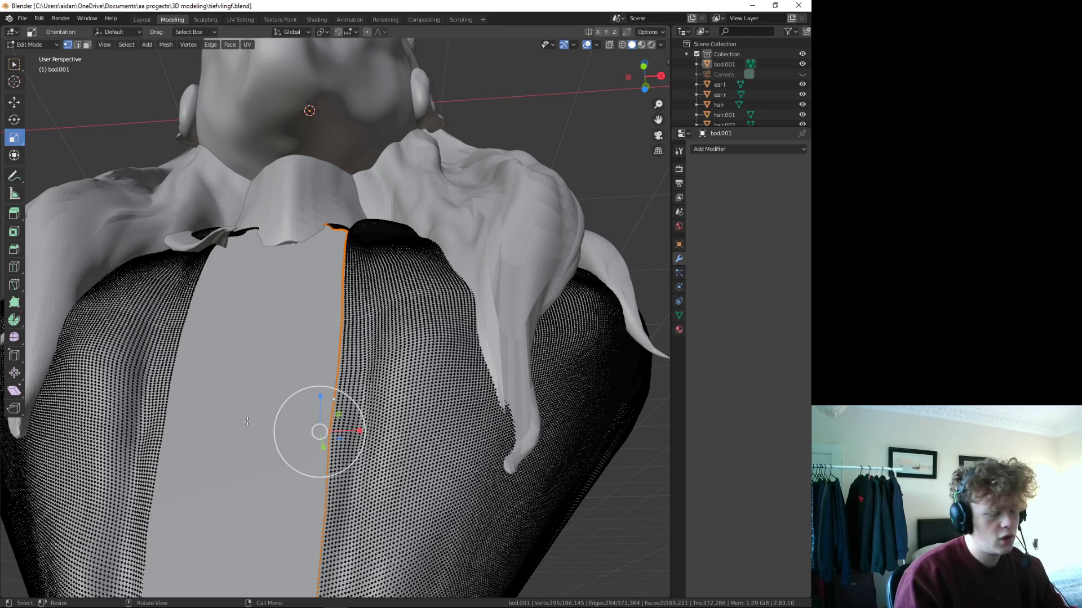
key("s")
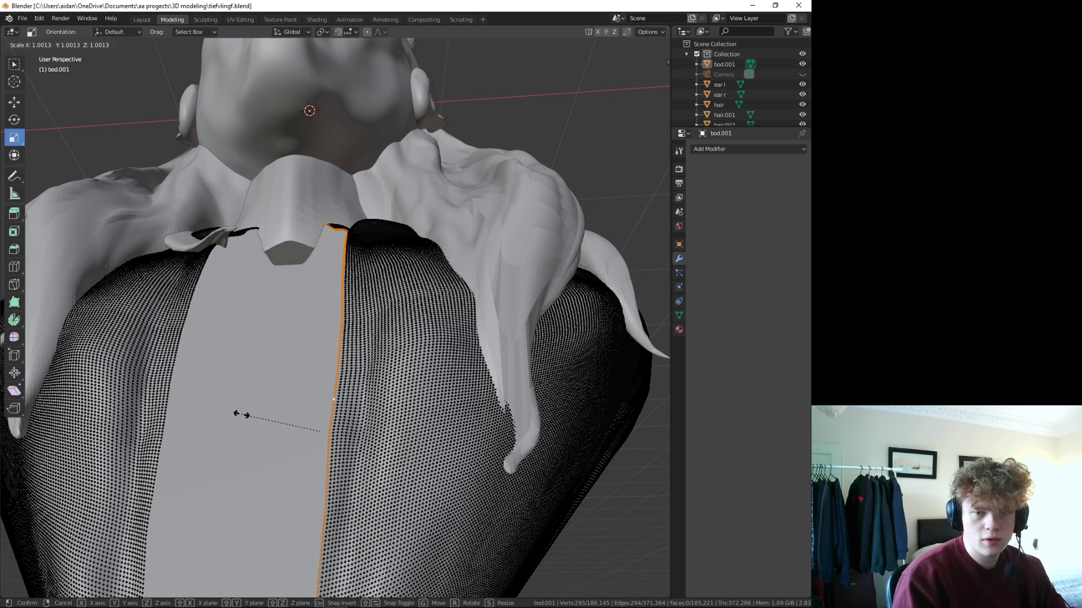
left_click(242, 416)
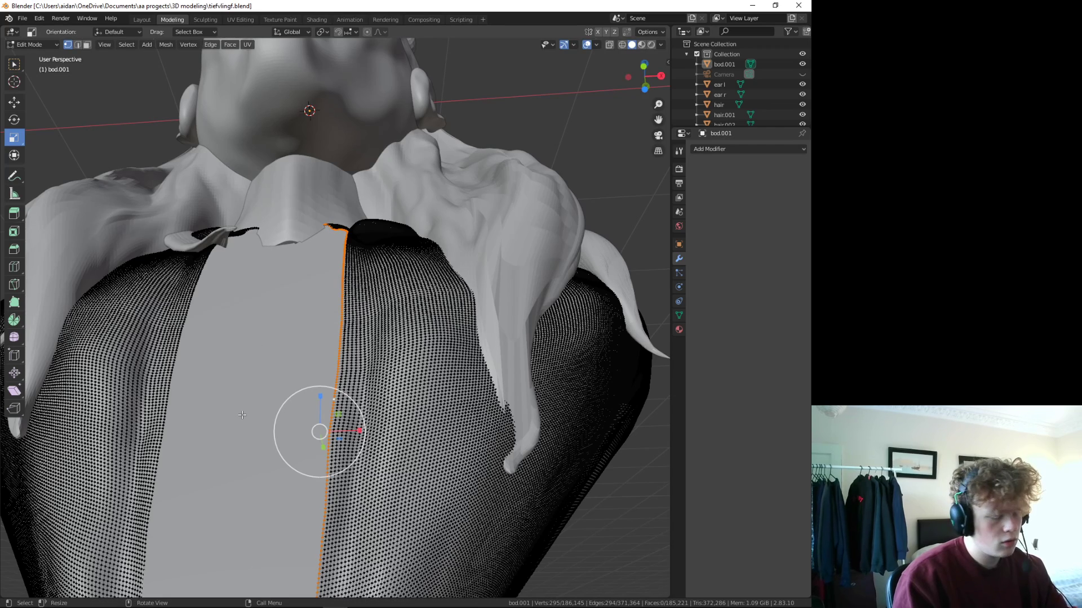
key("q")
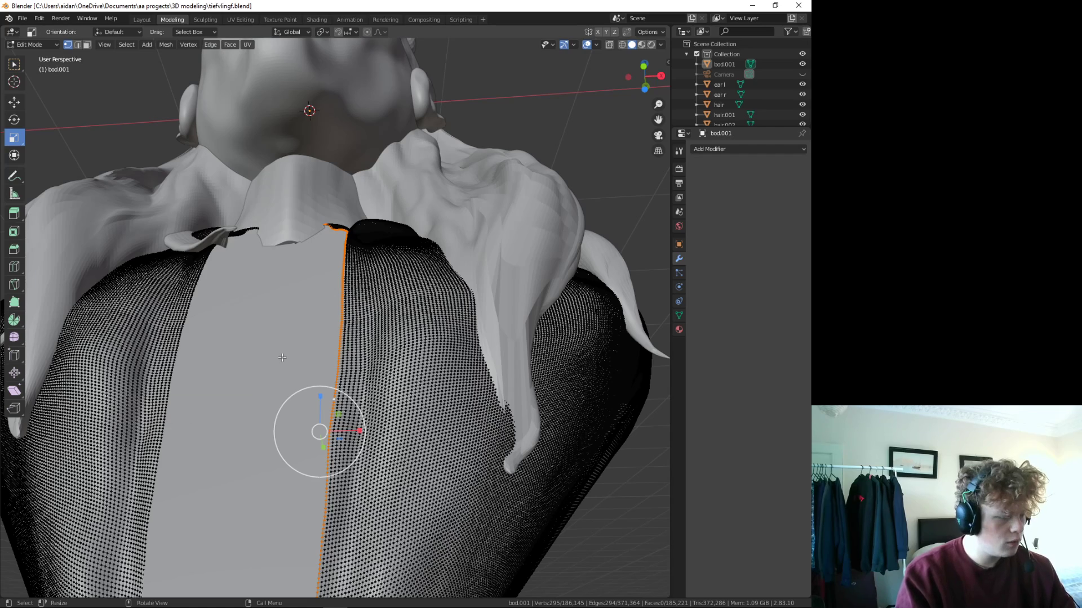
key("r")
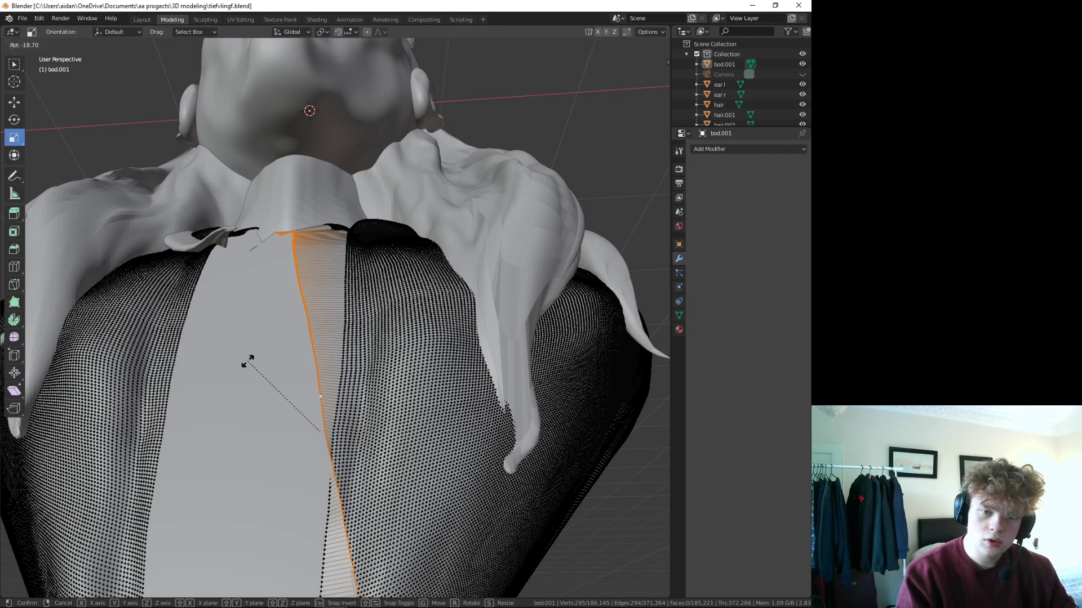
key("Escape")
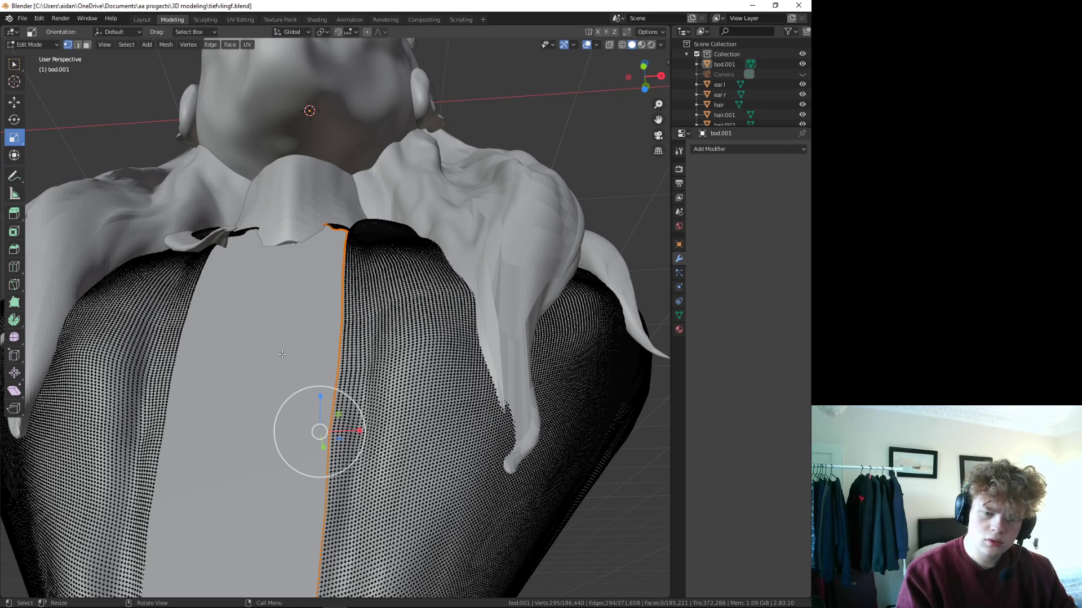
key("u")
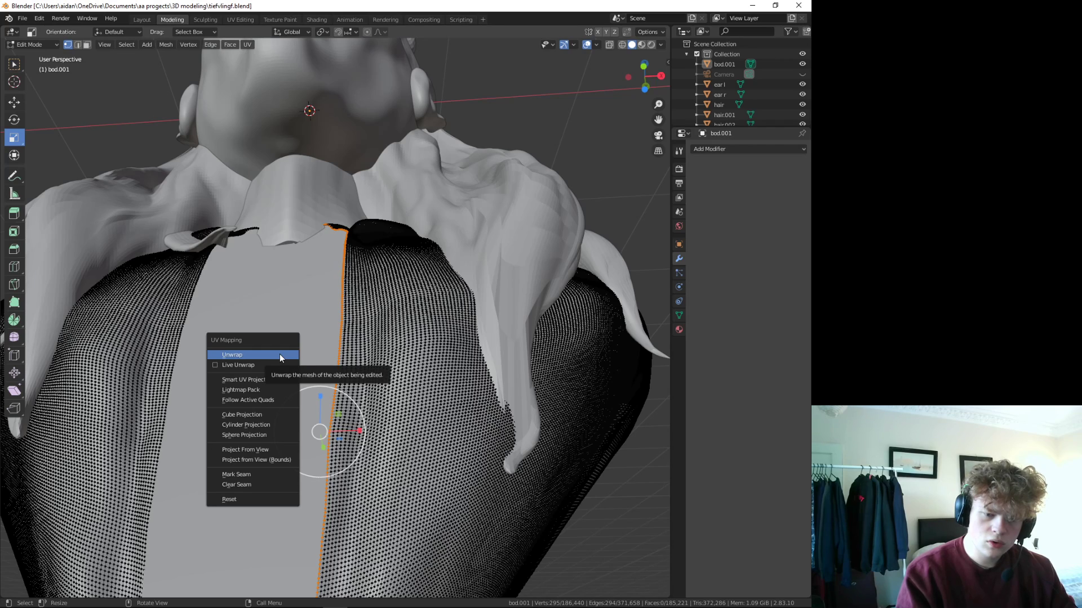
- Clear the seam marked on the selected loop via the UV mapping menu
key("Escape")
right_click(288, 357)
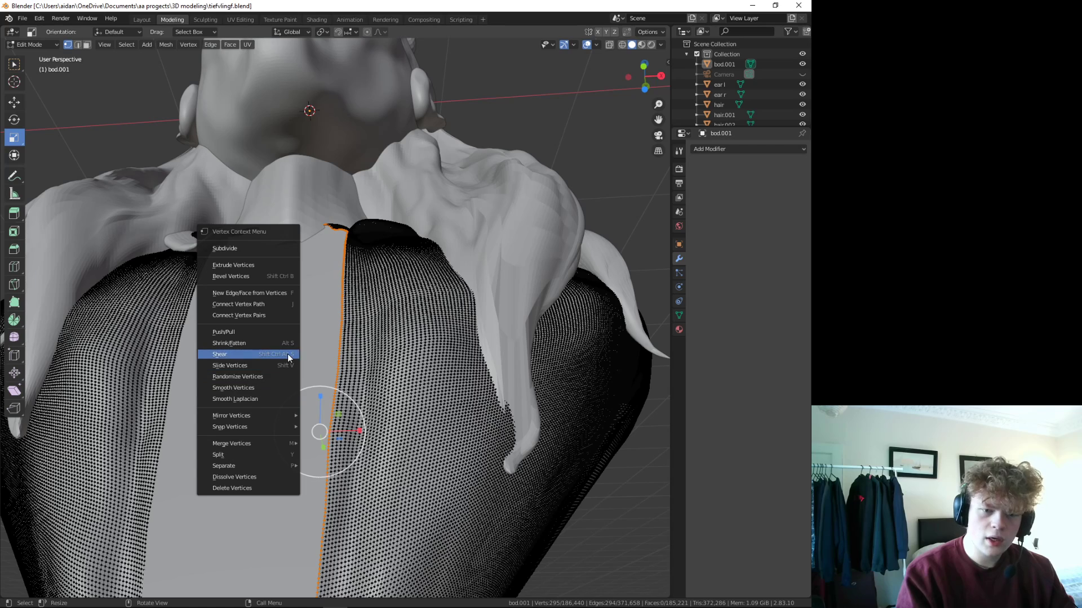
key("Escape")
key("u")
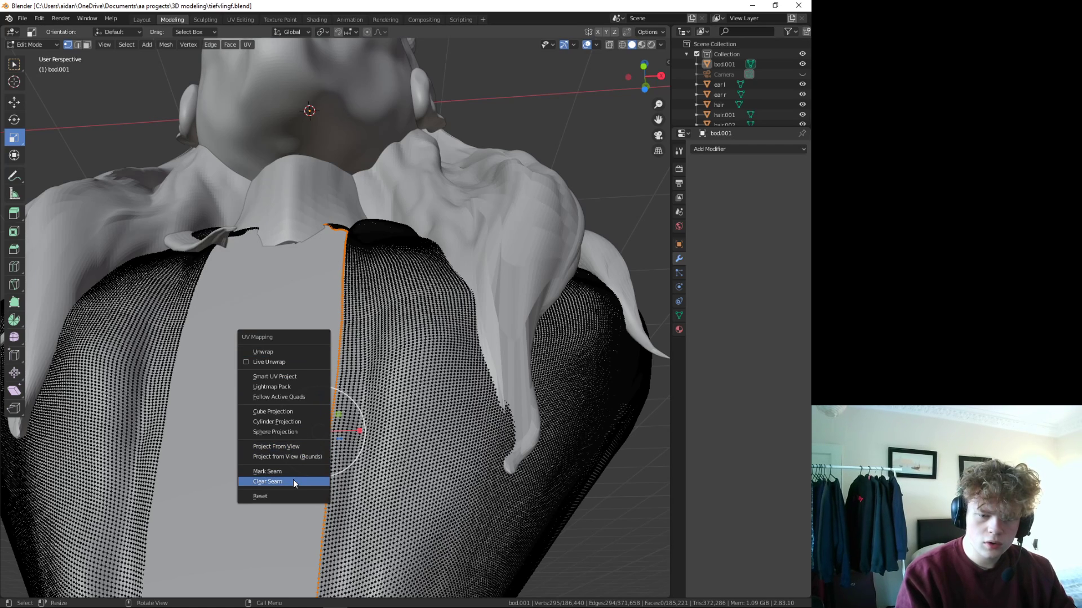
left_click(293, 481)
key("u")
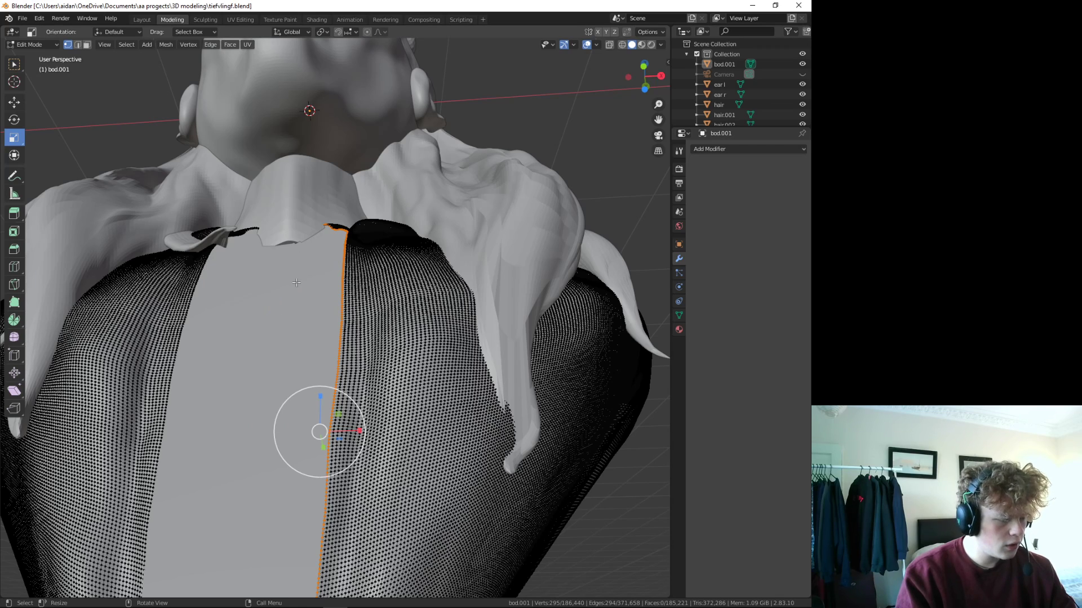
- Cancel an inset, separate the selected edges by Selection, then reselect the front-panel loop
key("i")
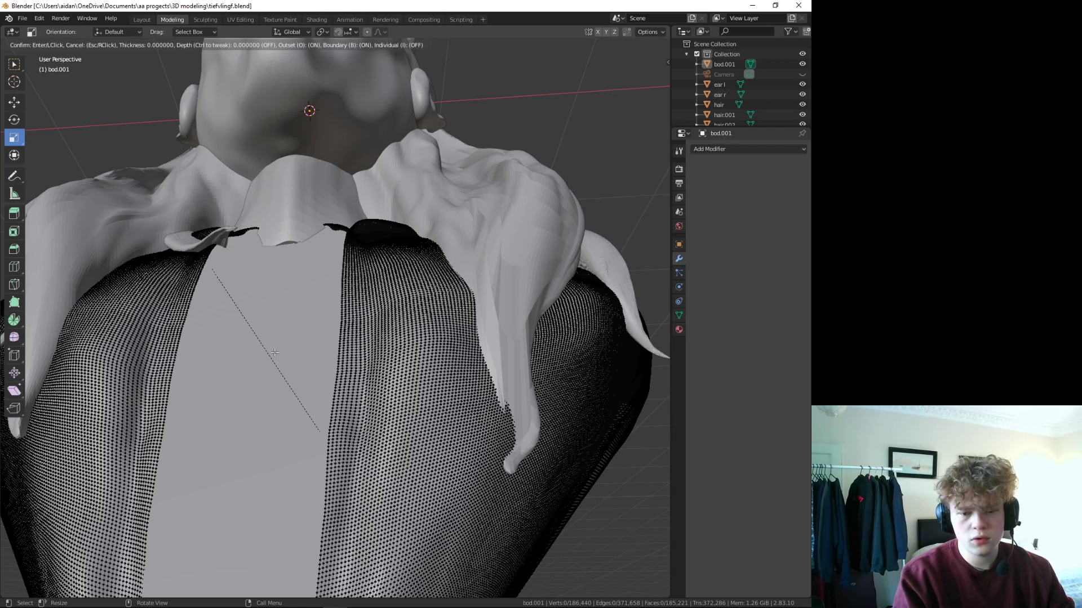
key("Escape")
key("p")
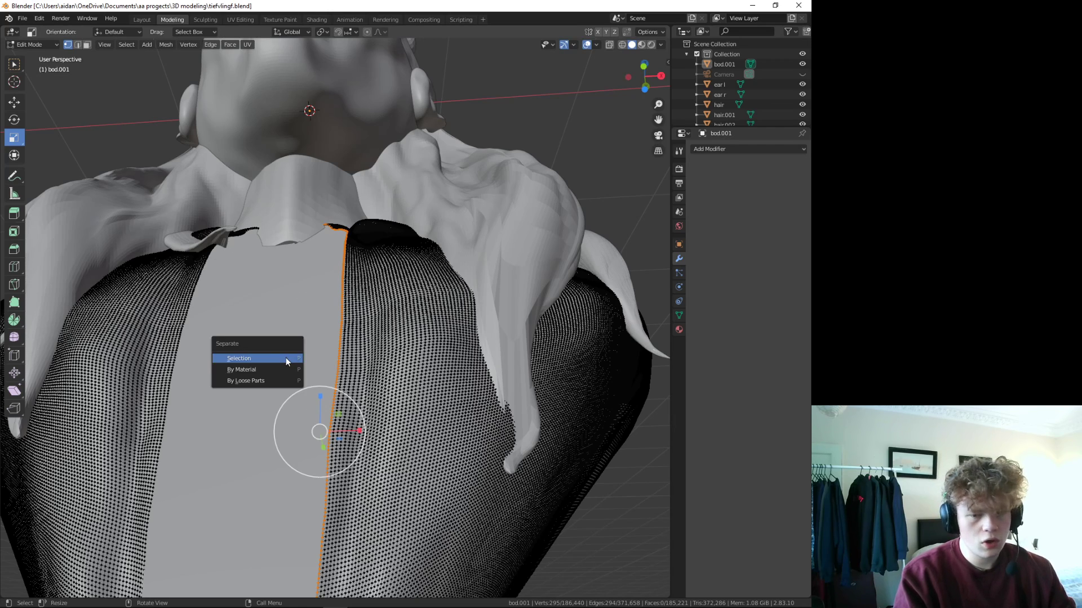
left_click(286, 357)
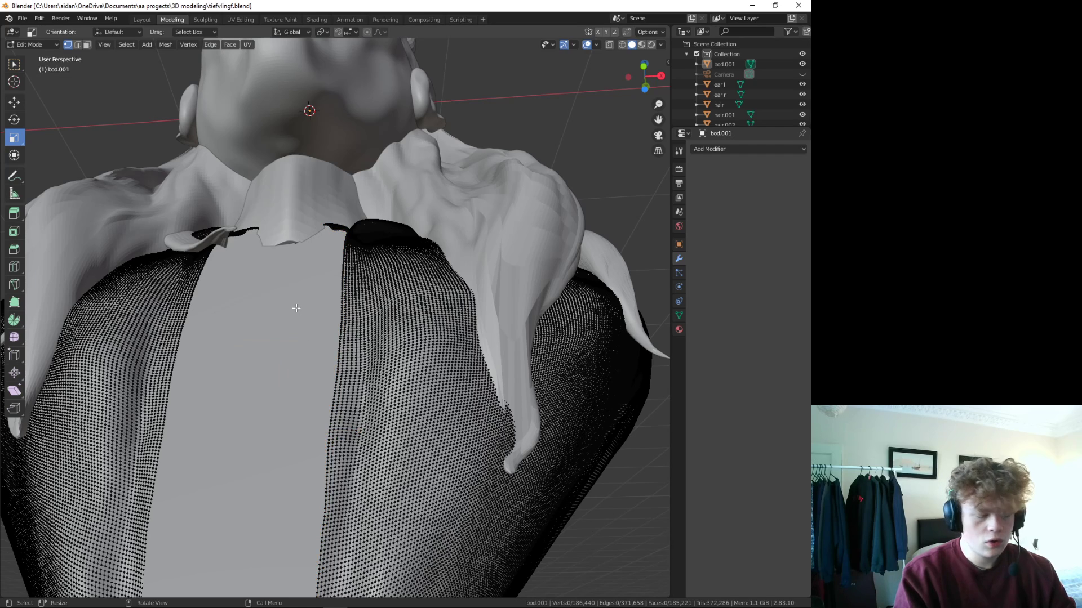
left_click(331, 361, "alt")
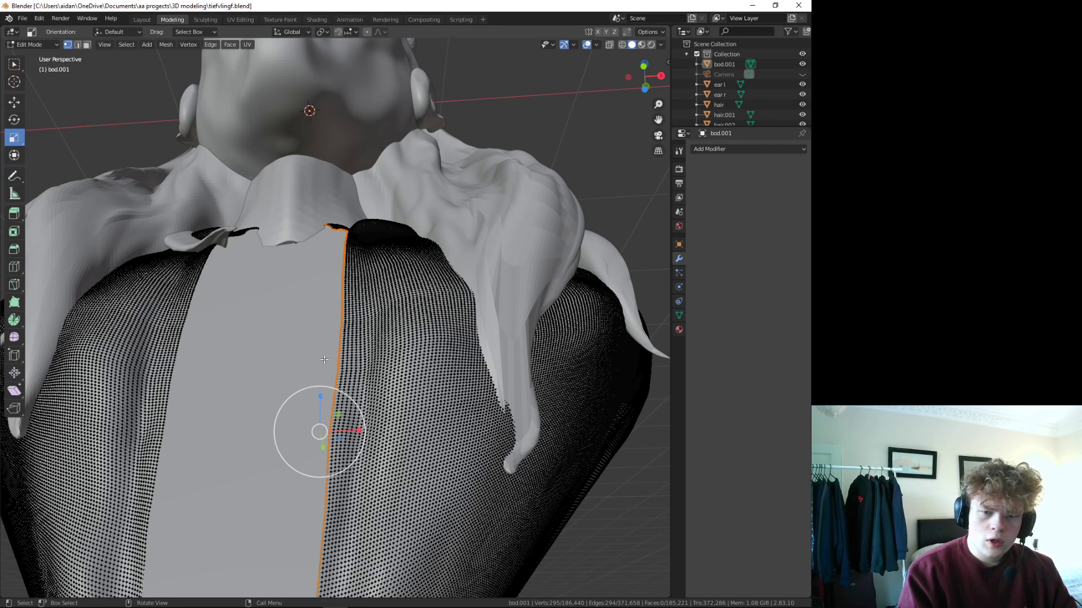
- Select all, open the vertex menu, then deselect and test-select a chest vertex
key("a")
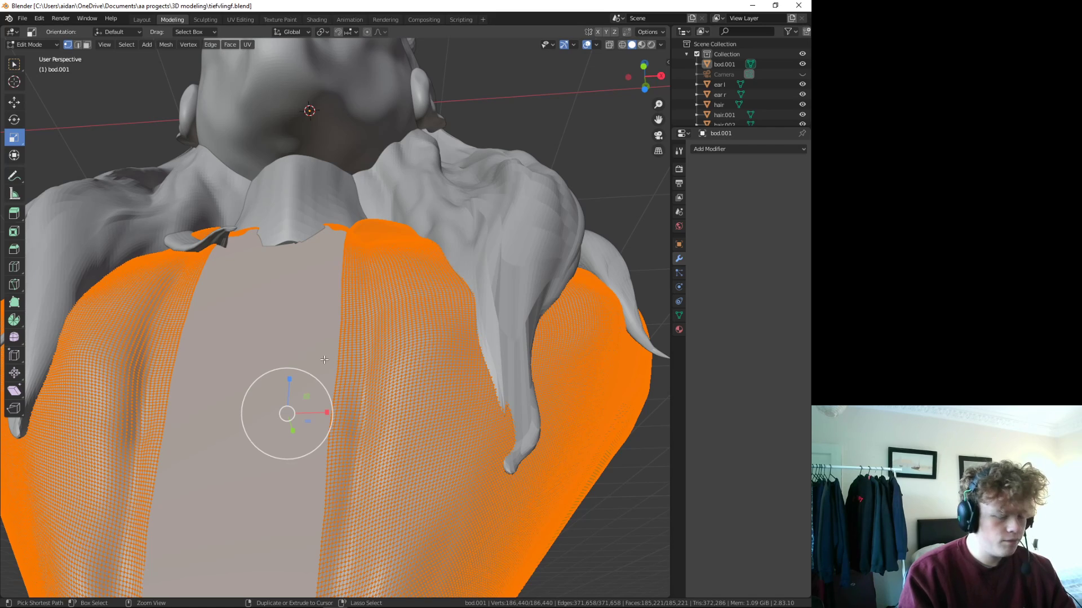
right_click(325, 361)
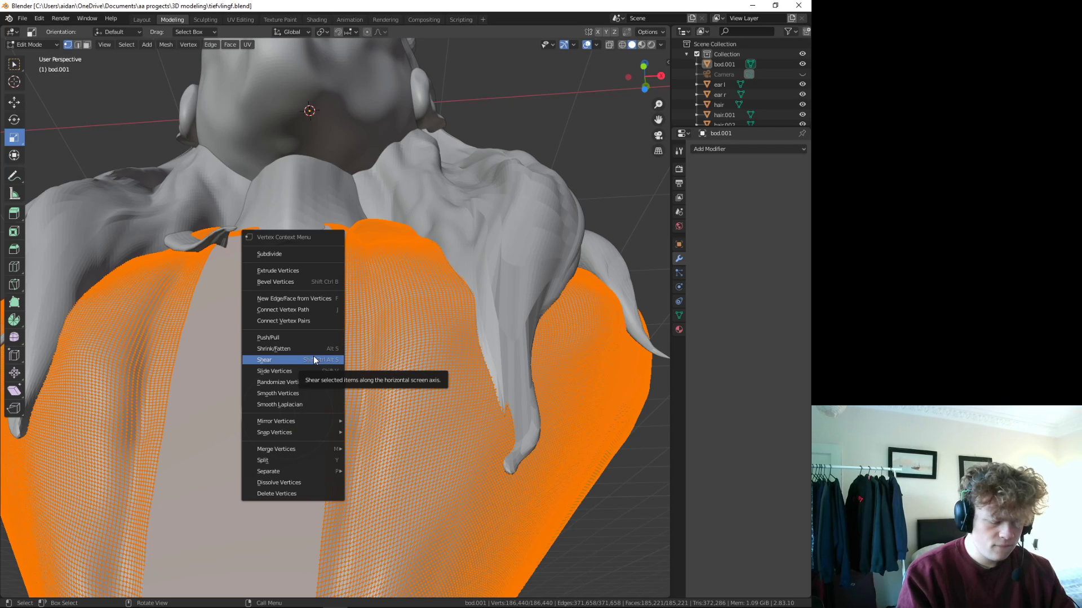
left_click(629, 524)
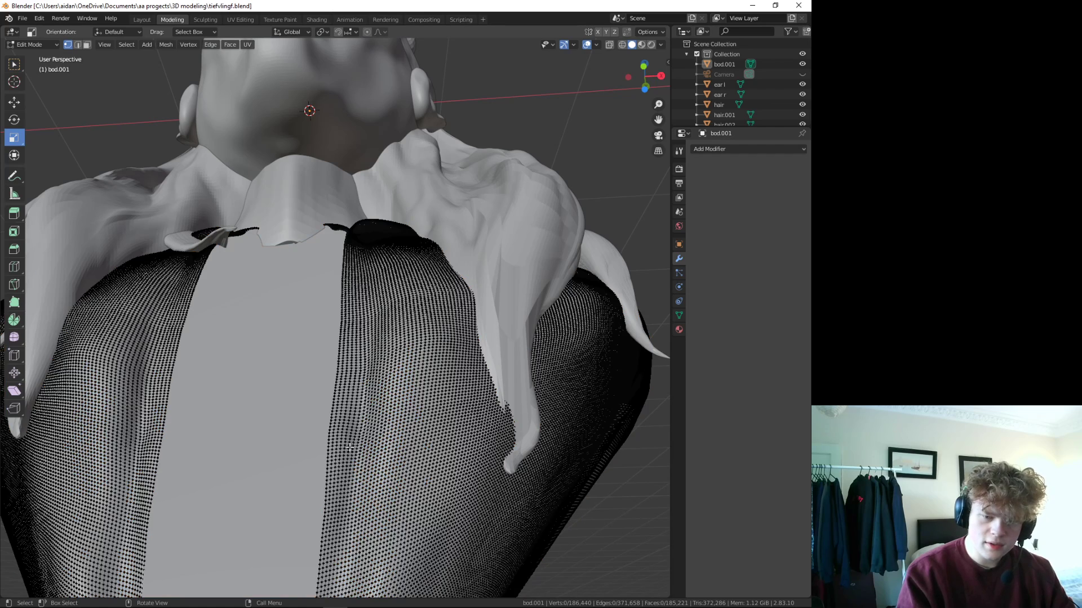
left_click(327, 437)
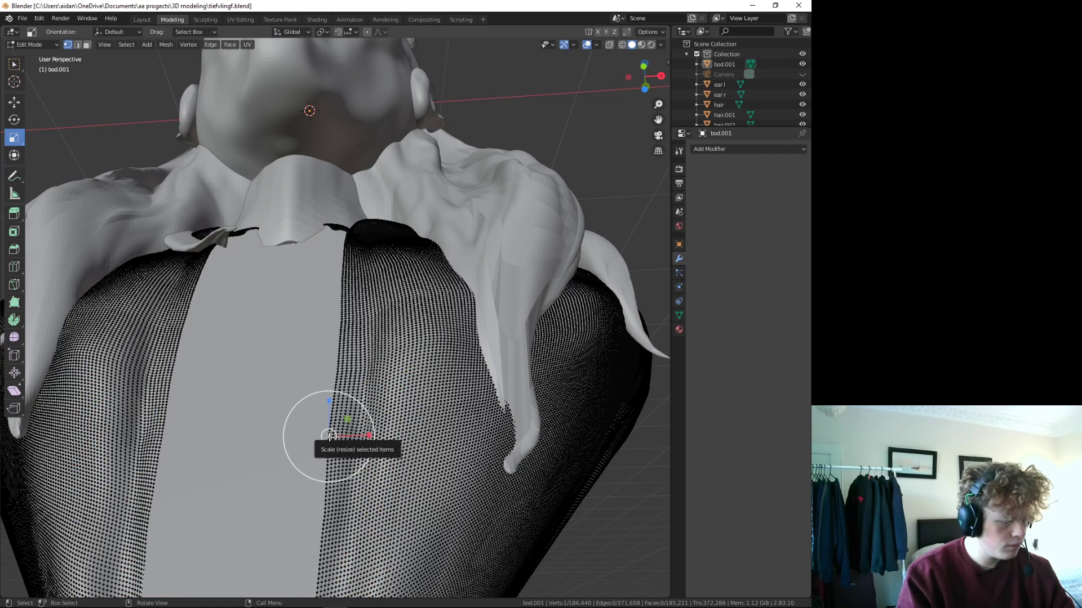
left_click(587, 151)
- Zoom out to the full bust, select all and merge by distance, removing 295 vertices
scroll(587, 152, "down", 5)
scroll(588, 152, "down", 3)
middle_click_drag(587, 152, 291, 369)
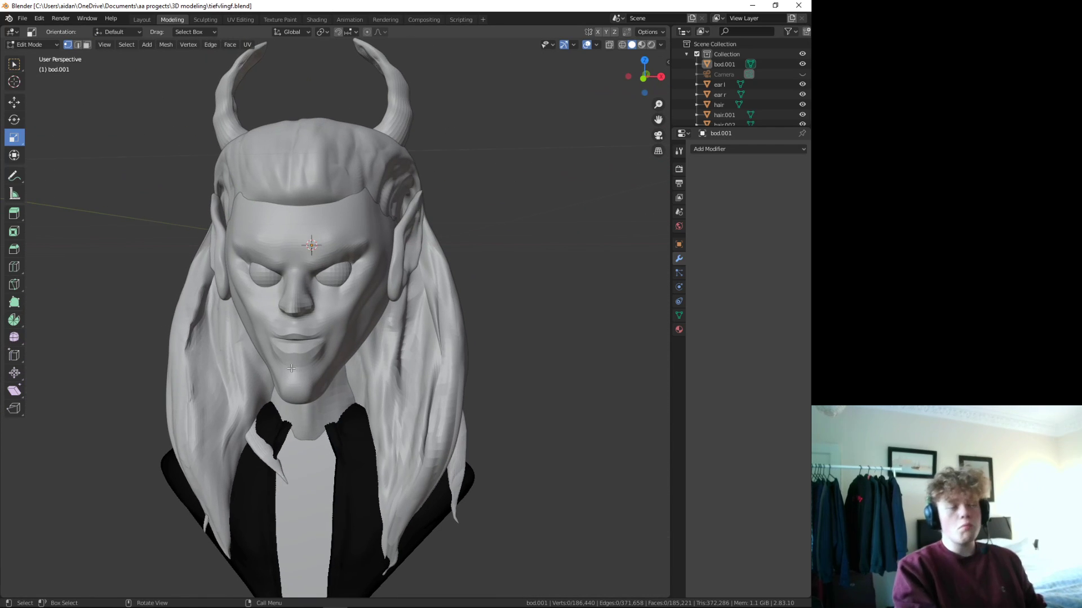
scroll(291, 368, "down", 3)
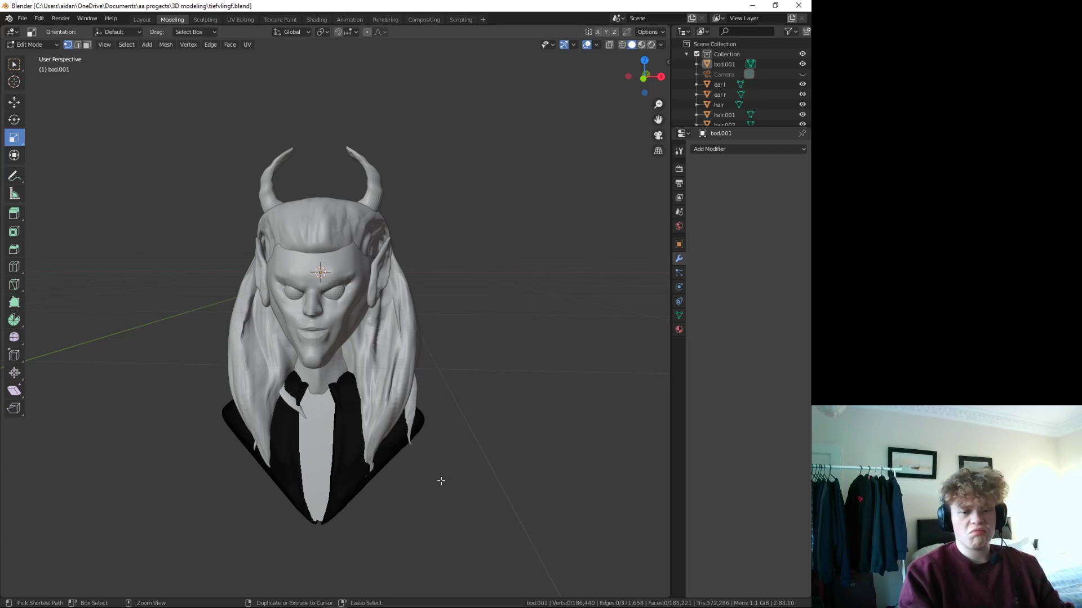
key("a")
key("alt+m")
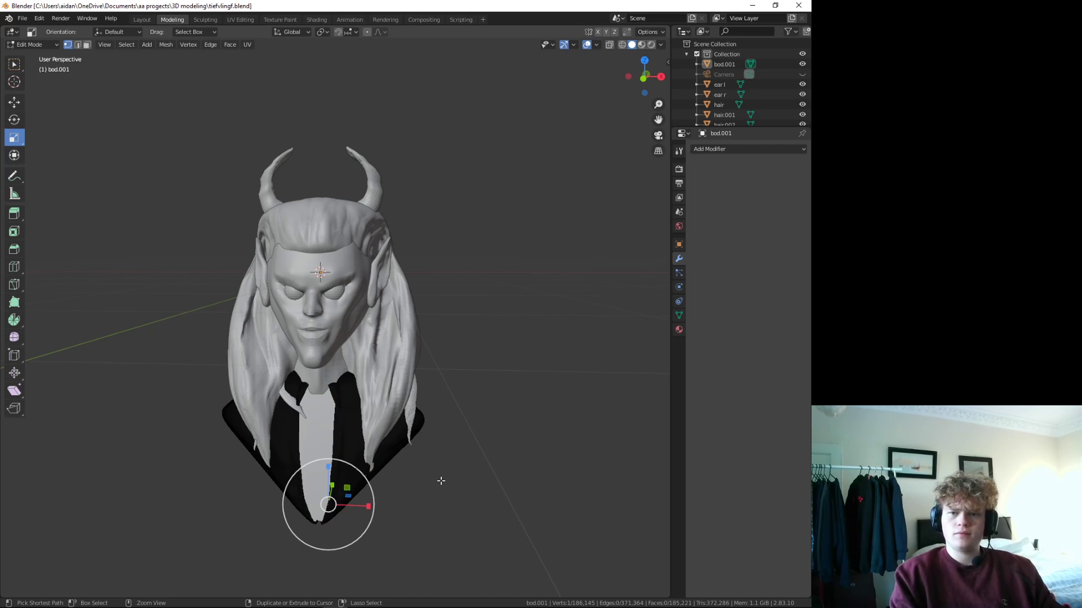
- Deselect the leftover vertex and paste the saved bod body into the Outliner
key("alt+a")
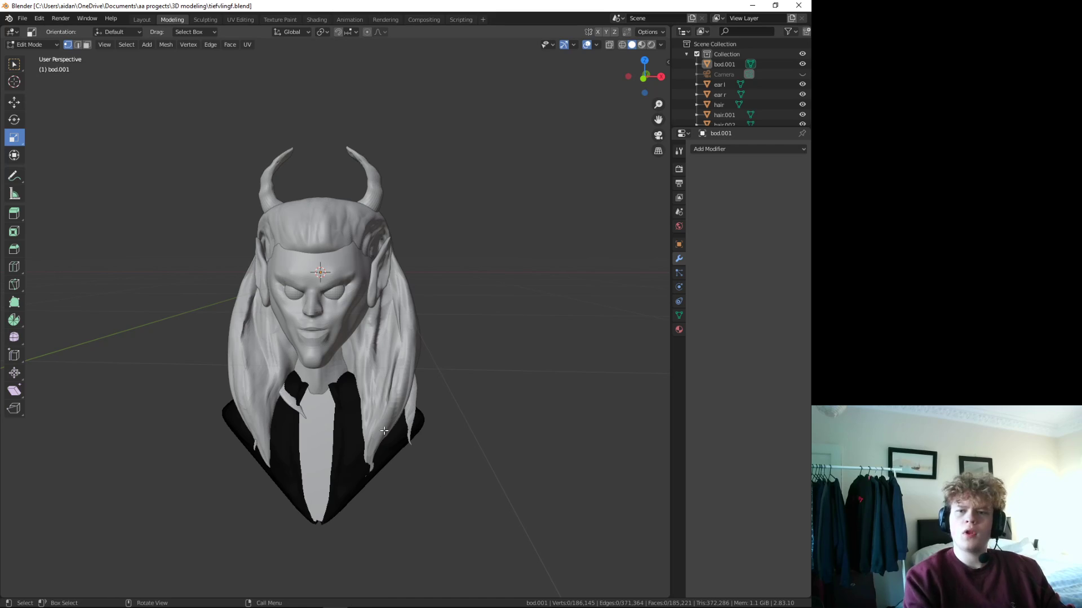
right_click(697, 85)
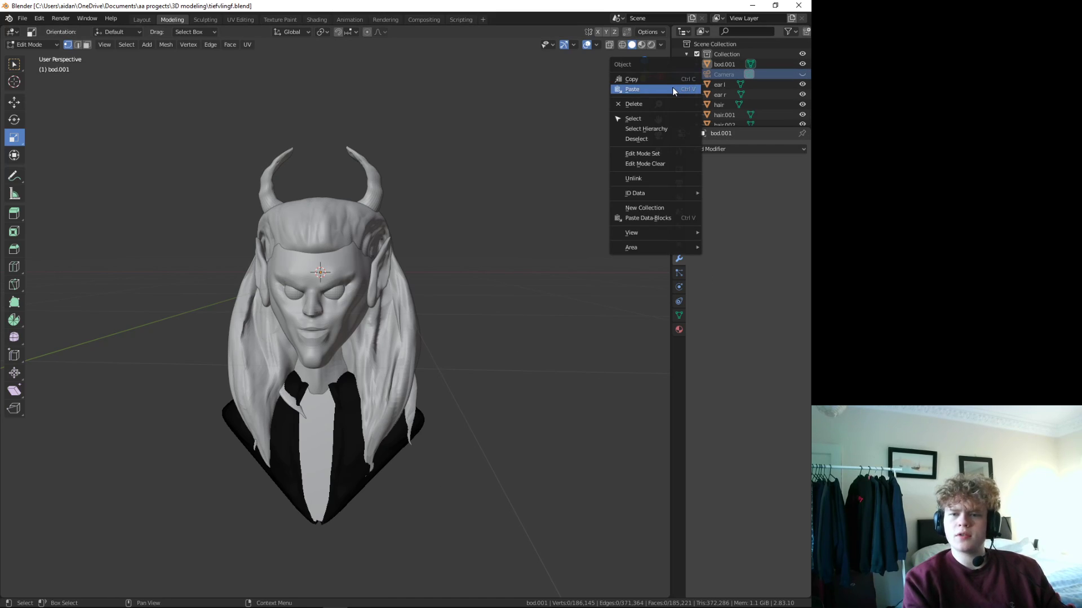
left_click(672, 87)
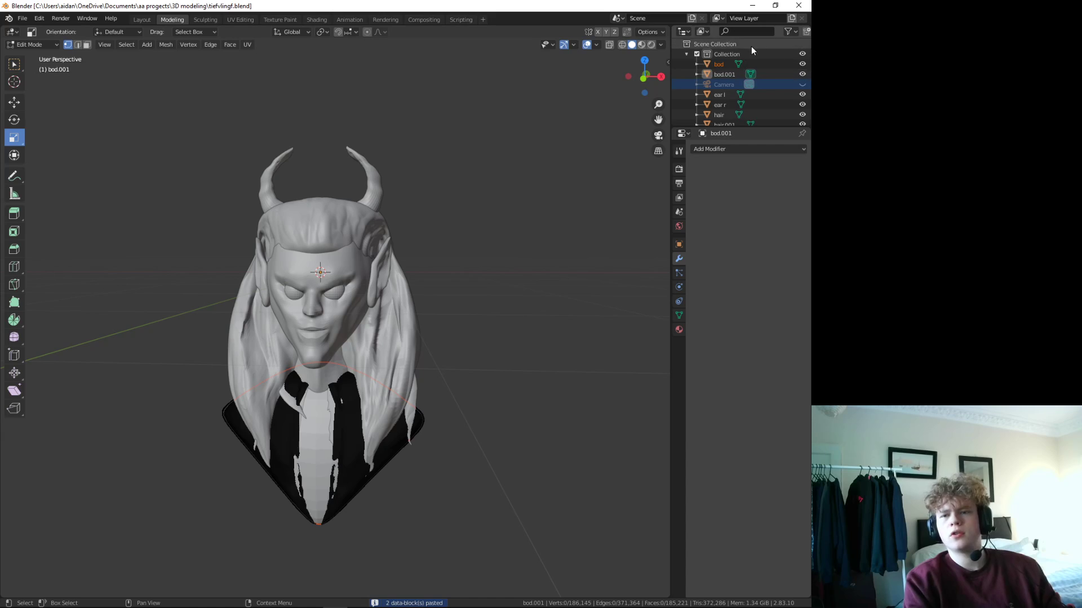
left_click(720, 64)
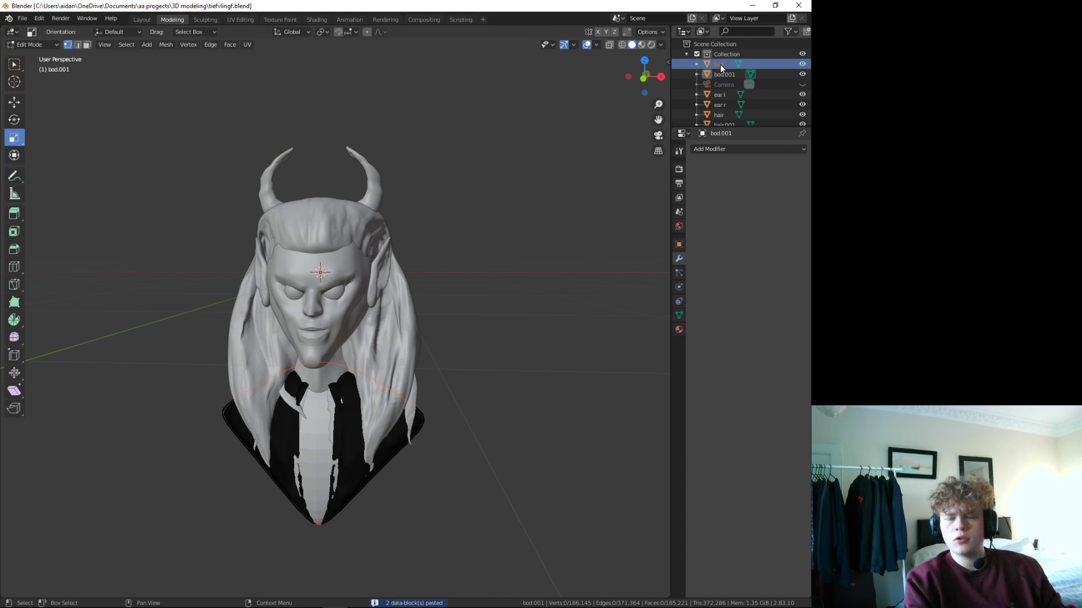
- Copy and then delete bod.001, leaving the pasted bod selected
right_click(725, 70)
left_click(698, 63)
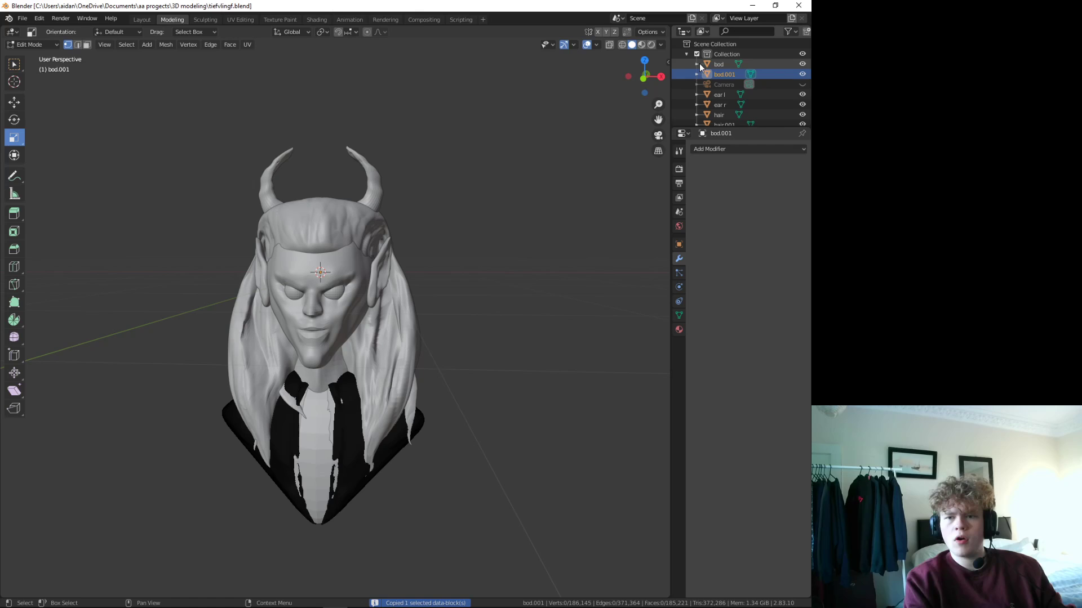
right_click(714, 74)
left_click(700, 100)
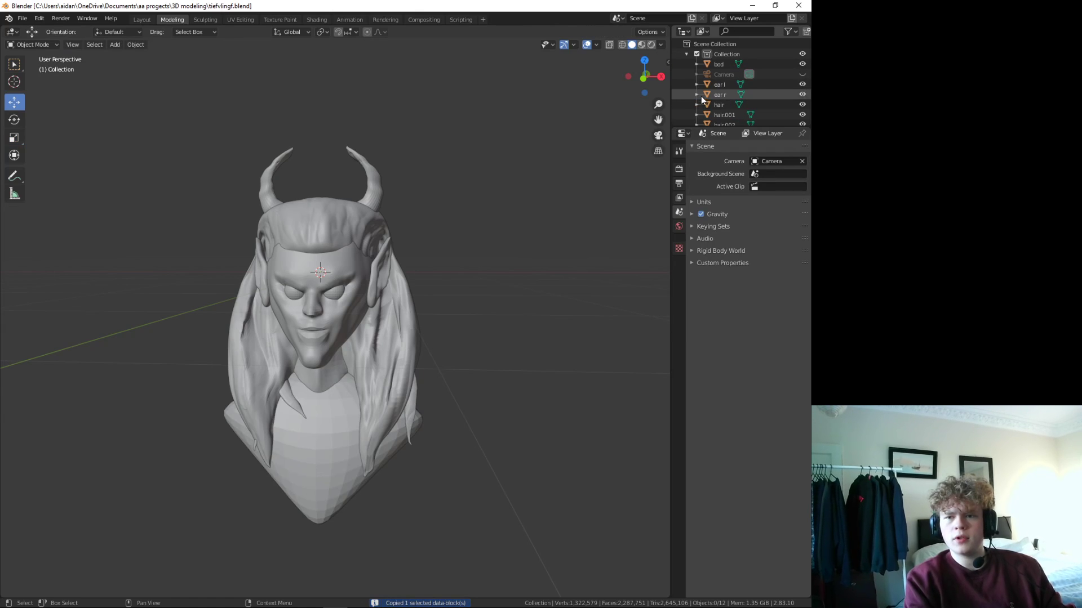
right_click(716, 64)
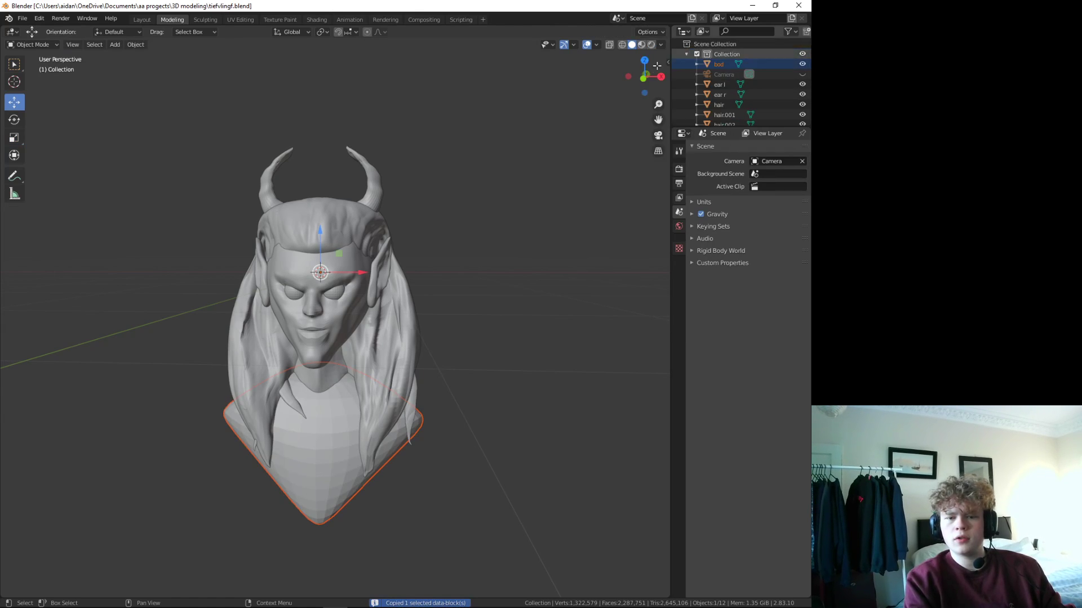
- Orbit to a near-frontal view, deselect the body, and open the Add > Mesh primitives list
left_click(642, 78)
left_click_drag(644, 76, 647, 72)
scroll(331, 447, "up", 4)
mouse_move(330, 447)
middle_mouse_down()
mouse_move(478, 391)
mouse_move(454, 458)
middle_mouse_up()
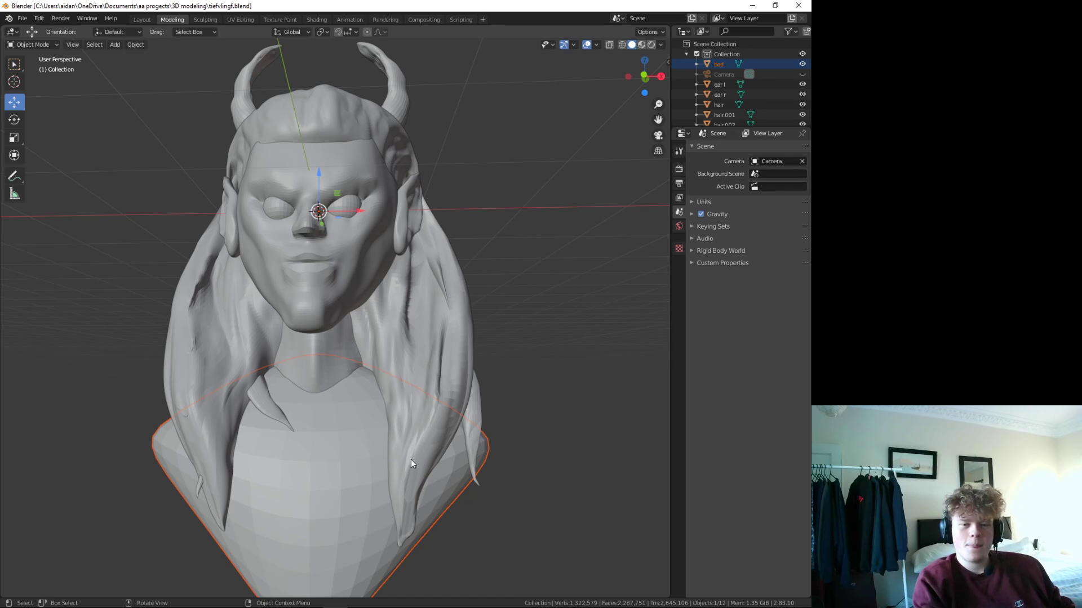
mouse_move(411, 459)
middle_mouse_down()
mouse_move(418, 485)
mouse_move(434, 477)
mouse_move(399, 539)
mouse_move(370, 523)
mouse_move(398, 458)
mouse_move(347, 528)
mouse_move(351, 512)
mouse_move(332, 488)
middle_mouse_up()
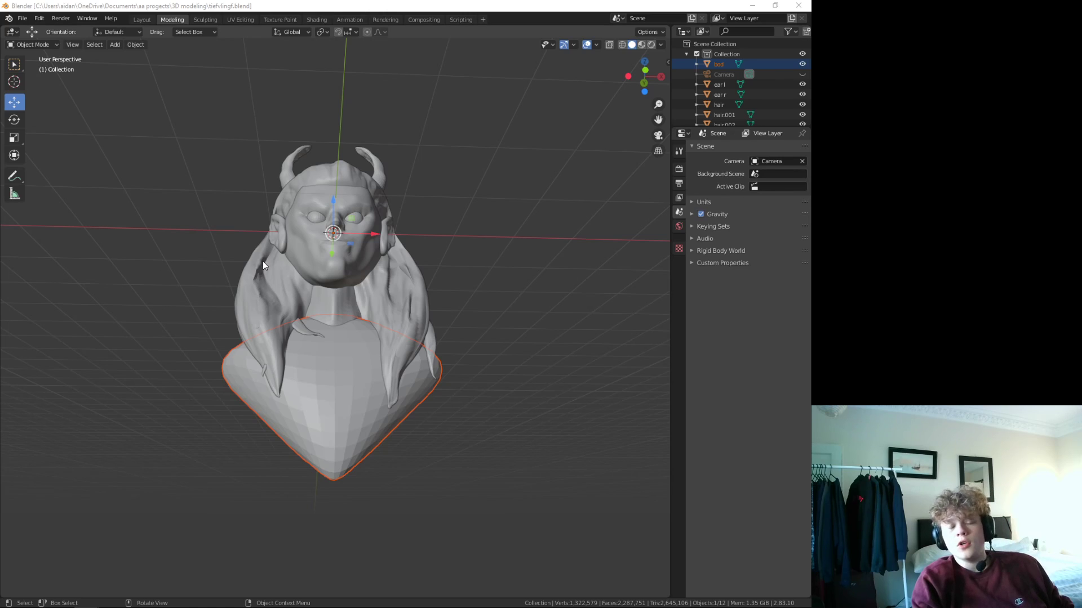
middle_click_drag(263, 261, 185, 328)
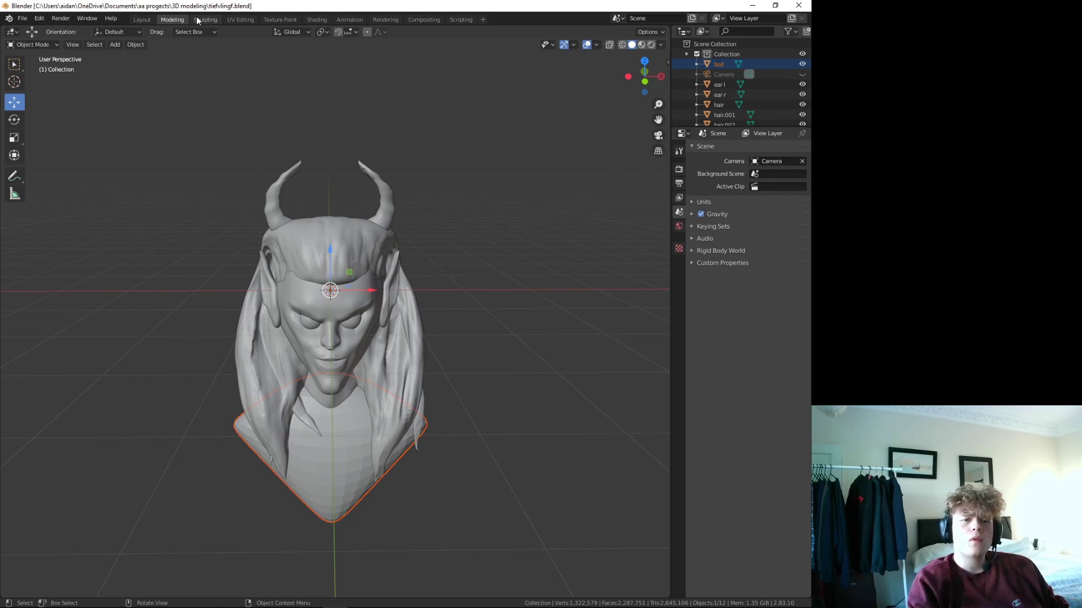
left_click(77, 112)
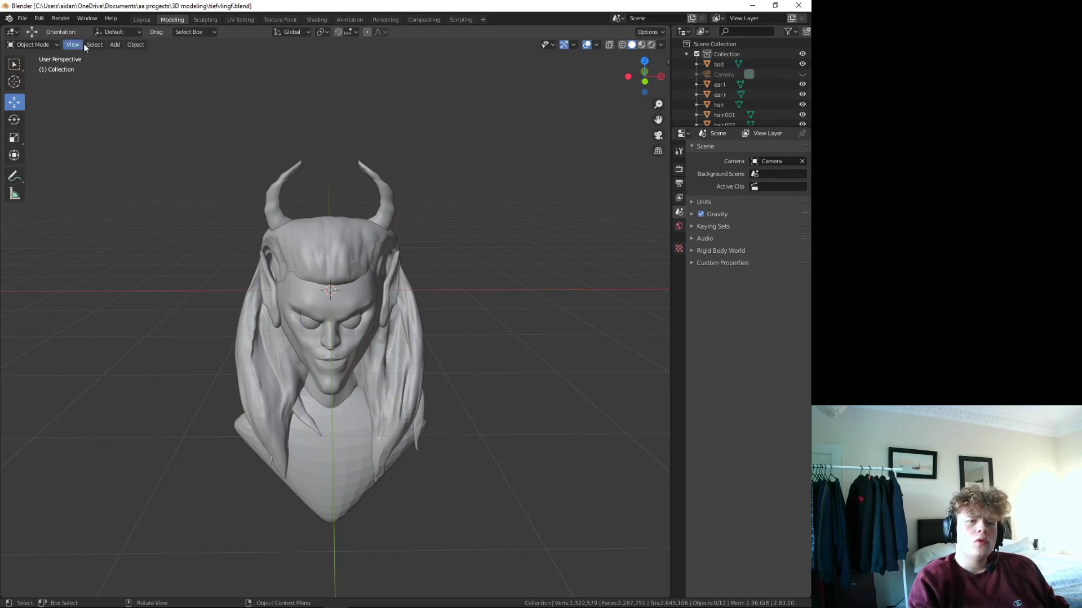
left_click(122, 45)
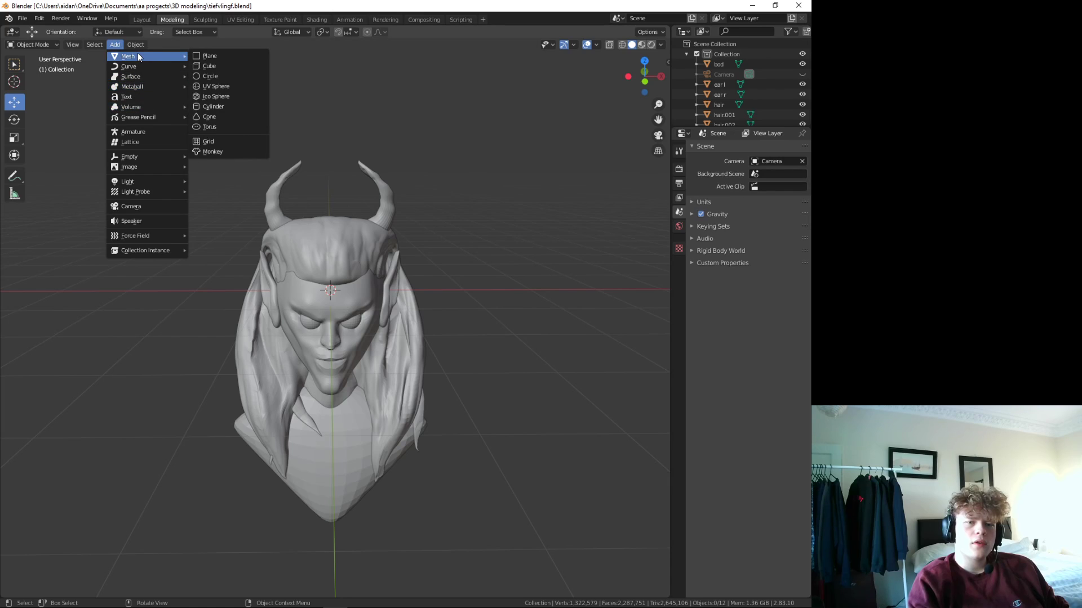
mouse_move(135, 55)
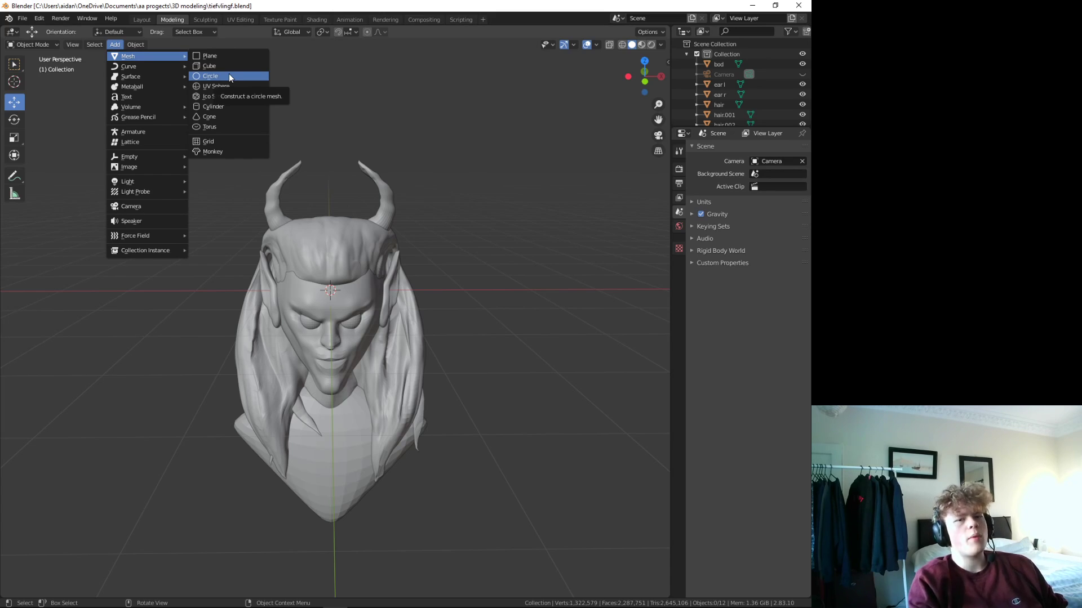
- Add a cube and move it down toward the chest
left_click(215, 65)
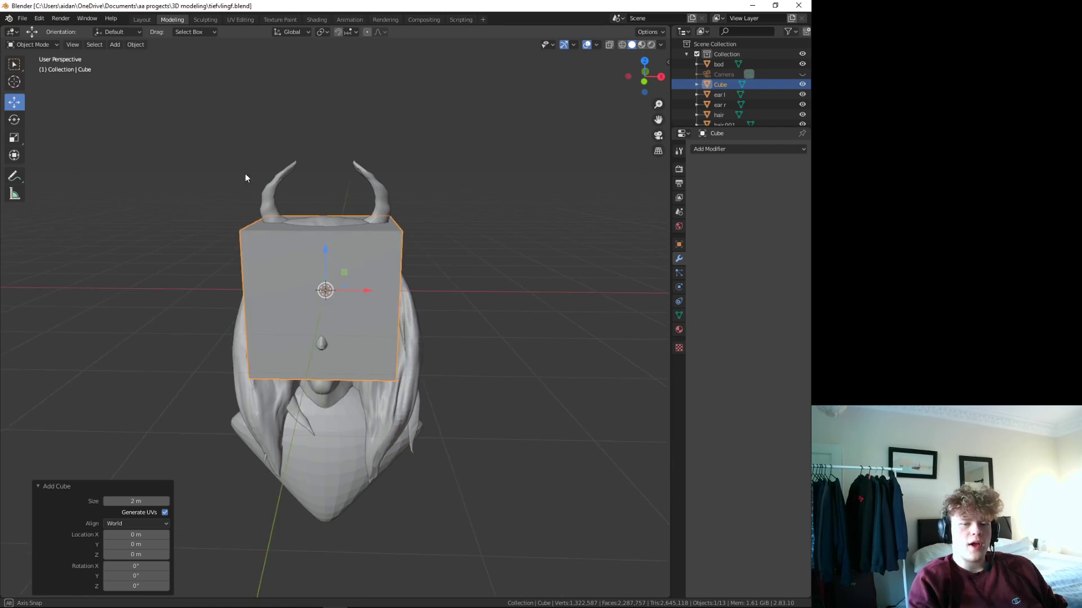
middle_click_drag(245, 173, 389, 233)
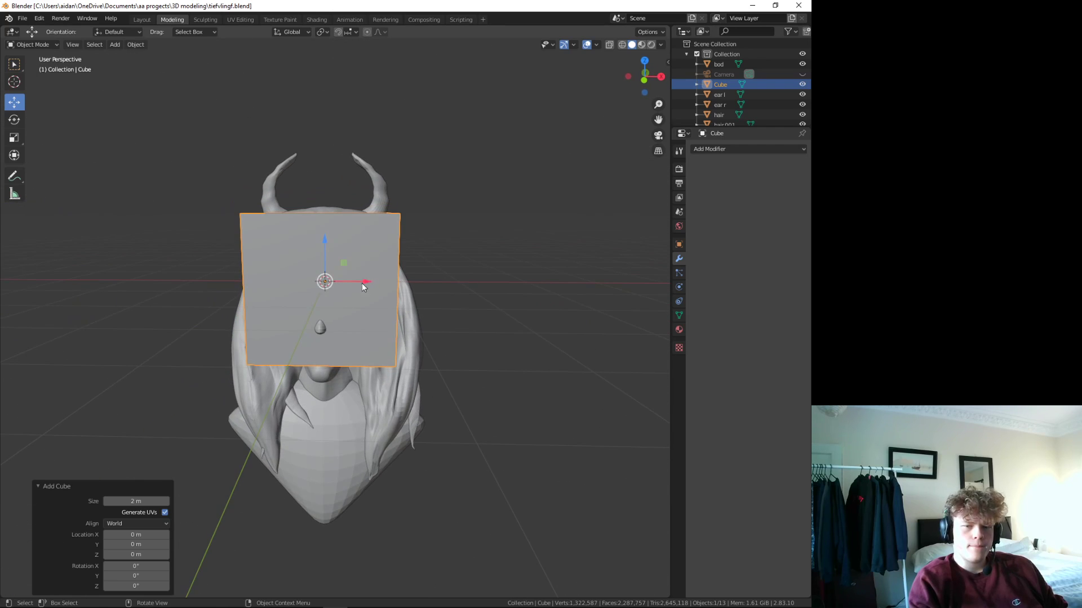
left_click_drag(321, 239, 342, 397)
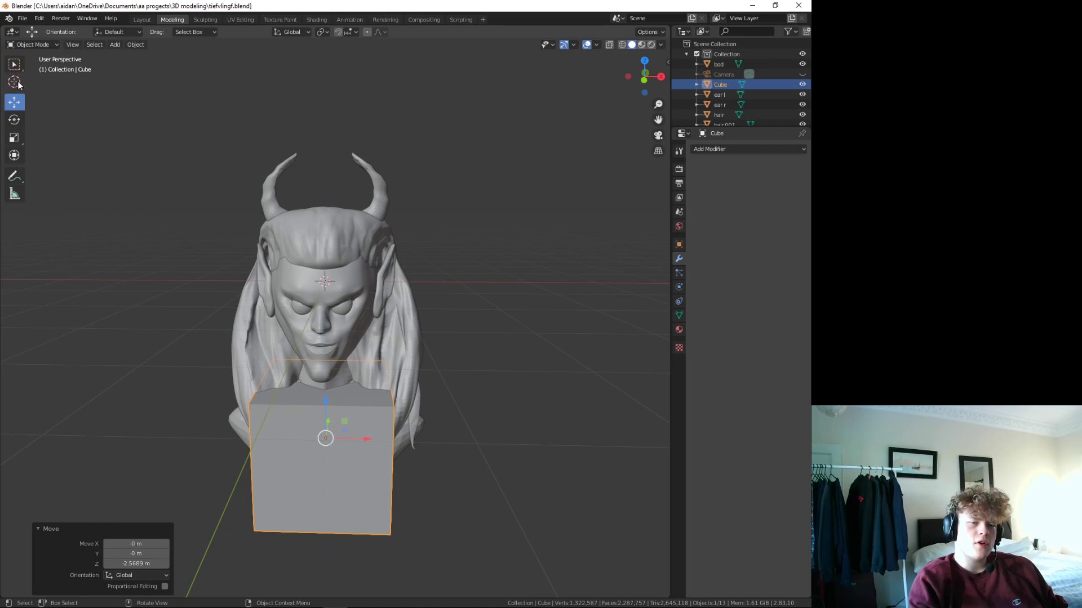
- Scale the cube into a thin slab about 0.098 wide in X
left_click(14, 141)
middle_click_drag(296, 289, 428, 285)
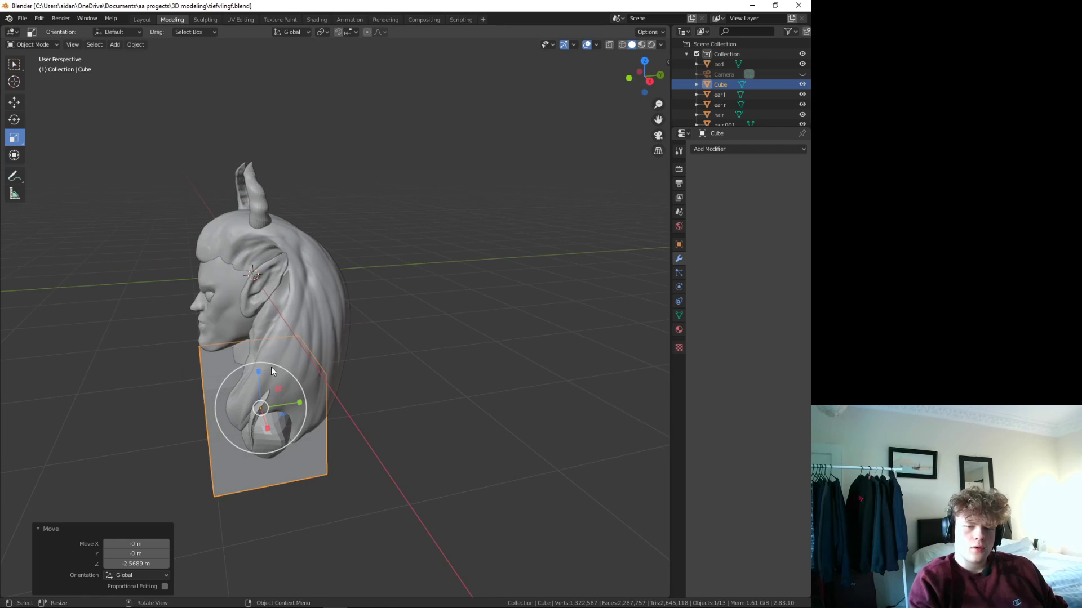
mouse_move(310, 409)
left_mouse_down()
mouse_move(274, 409)
mouse_move(303, 389)
mouse_move(265, 409)
left_mouse_up()
middle_click_drag(265, 409, 297, 436)
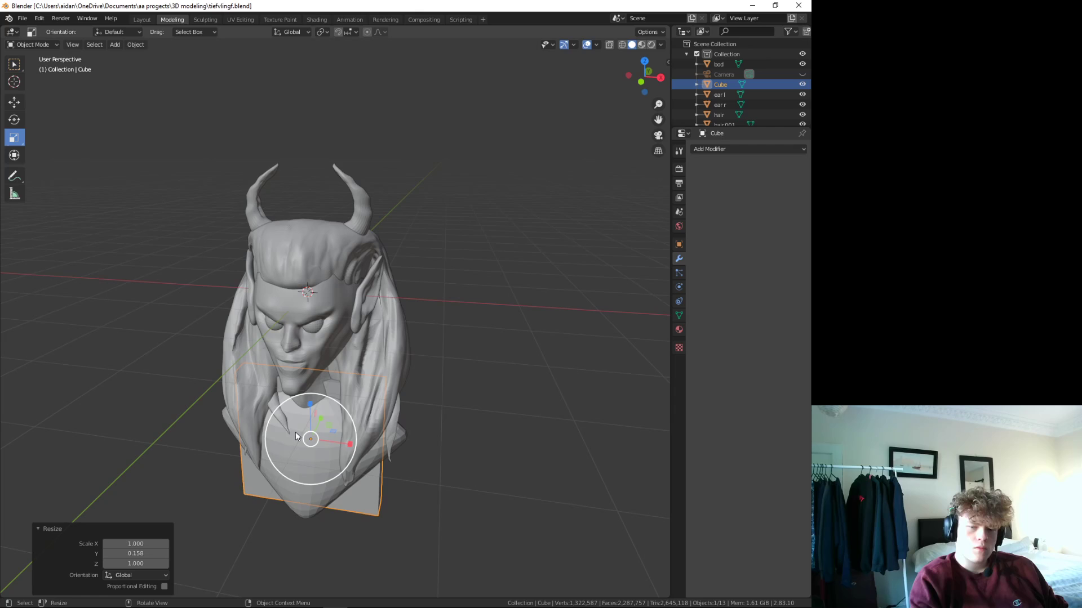
left_click_drag(347, 443, 314, 441)
middle_click_drag(370, 466, 273, 415)
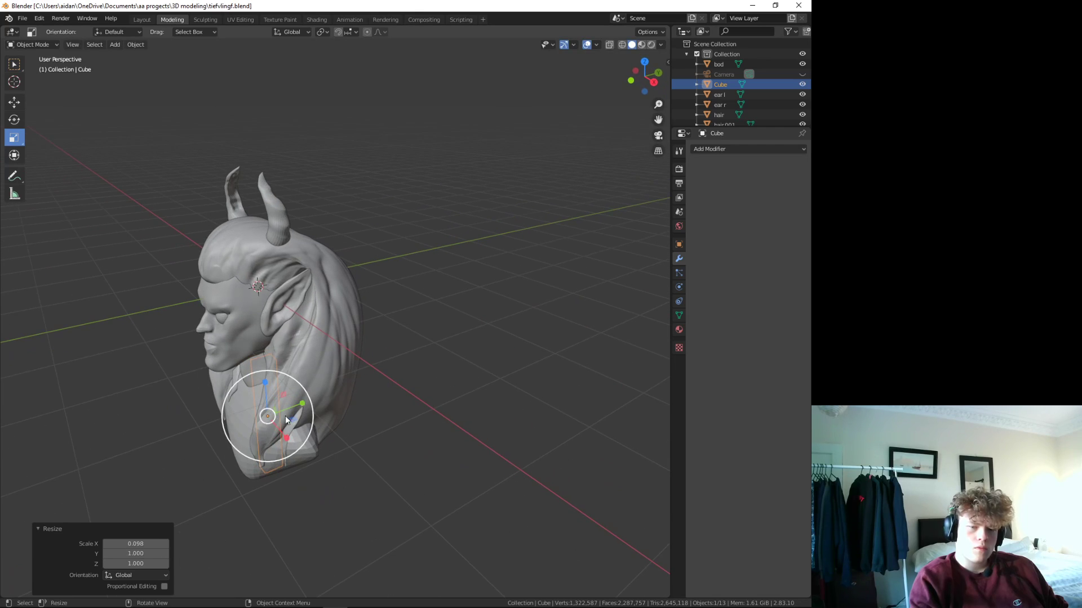
- Move the strip -1.2476 m along Y, beside the bust's lower left chest
left_click(14, 102)
left_click_drag(300, 396, 229, 421)
middle_click_drag(229, 422, 303, 423)
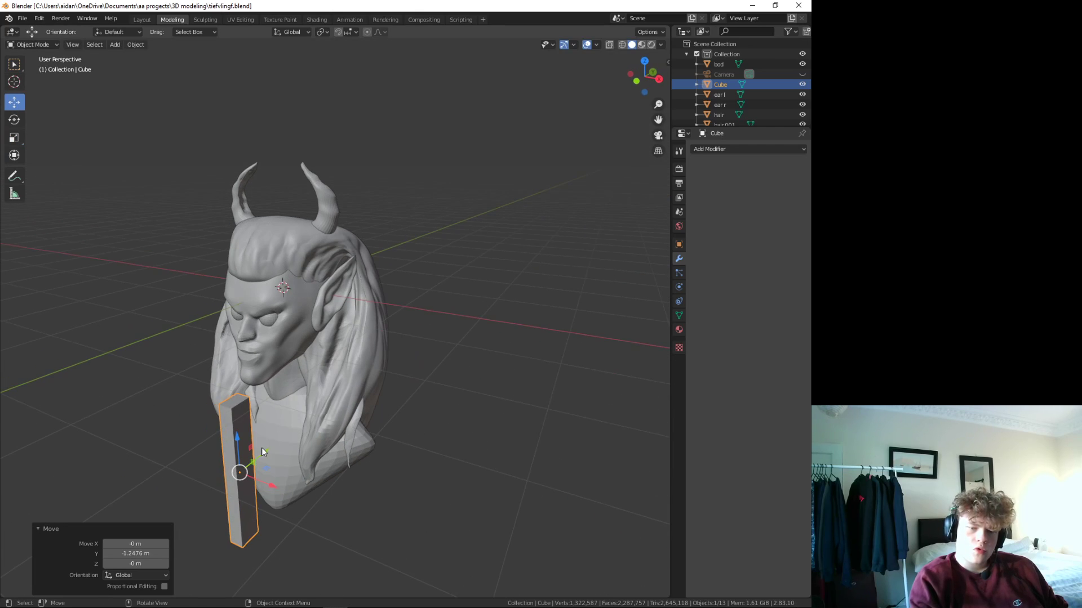
- Scale the cube thinner, to 0.426 along Y
left_click(20, 138)
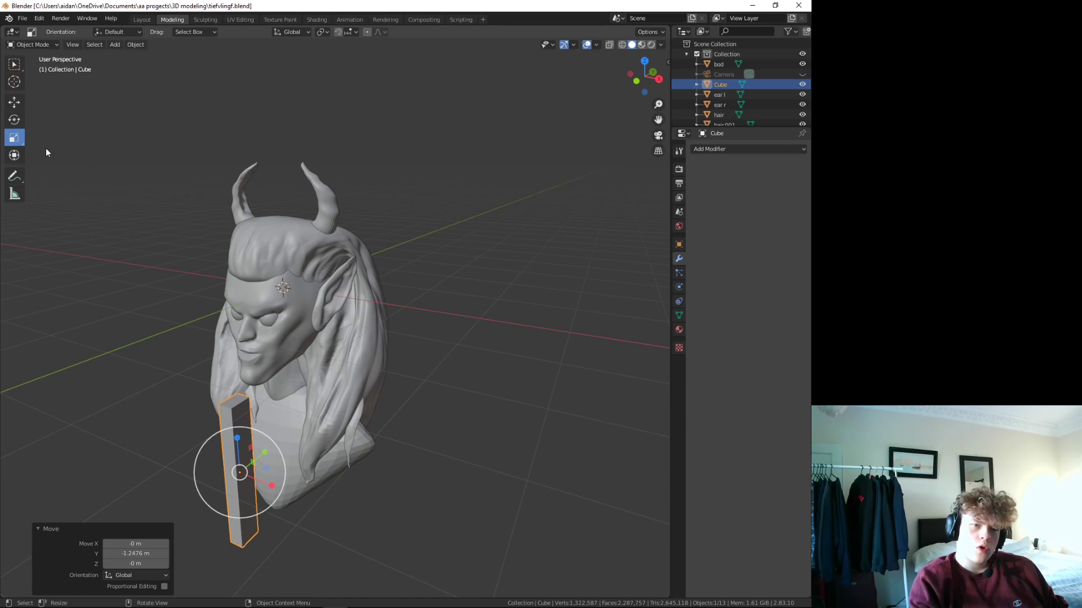
middle_click_drag(331, 530, 221, 461)
key("s")
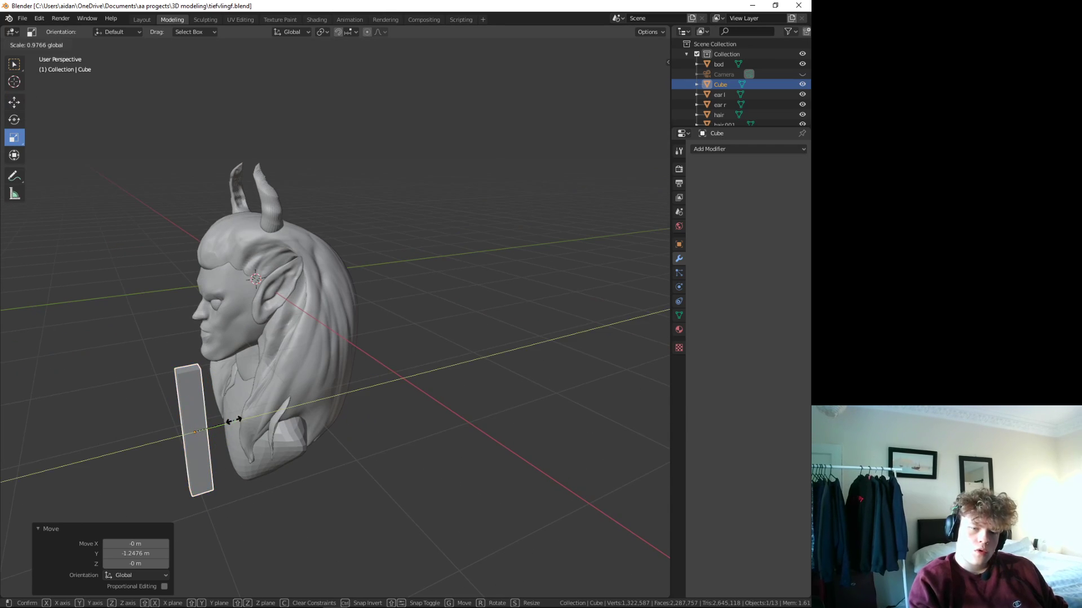
left_click(265, 469)
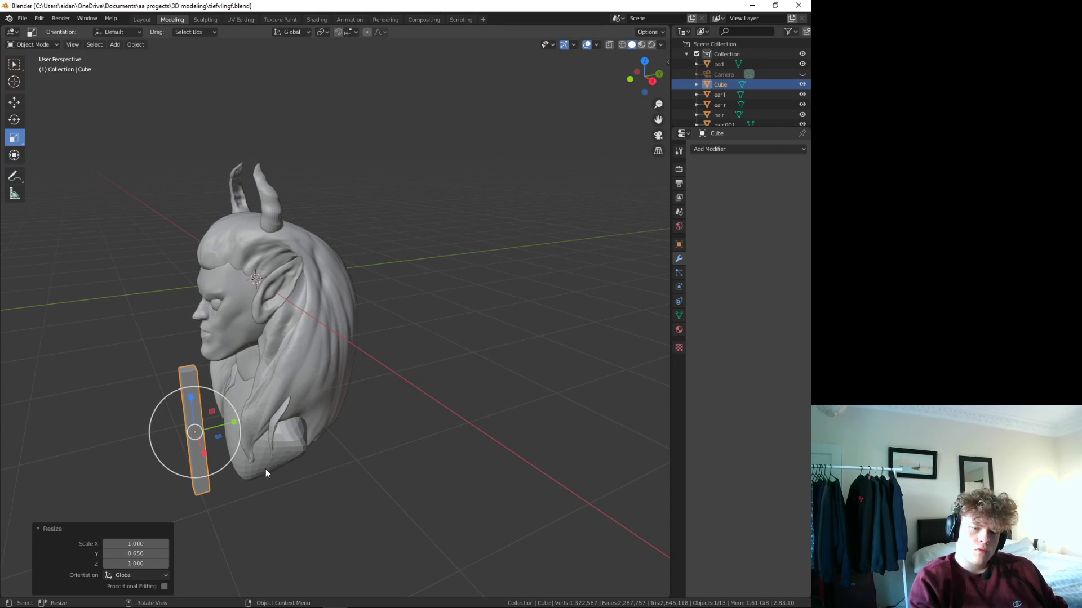
mouse_move(265, 468)
middle_mouse_down()
mouse_move(336, 463)
mouse_move(268, 478)
mouse_move(224, 428)
middle_mouse_up()
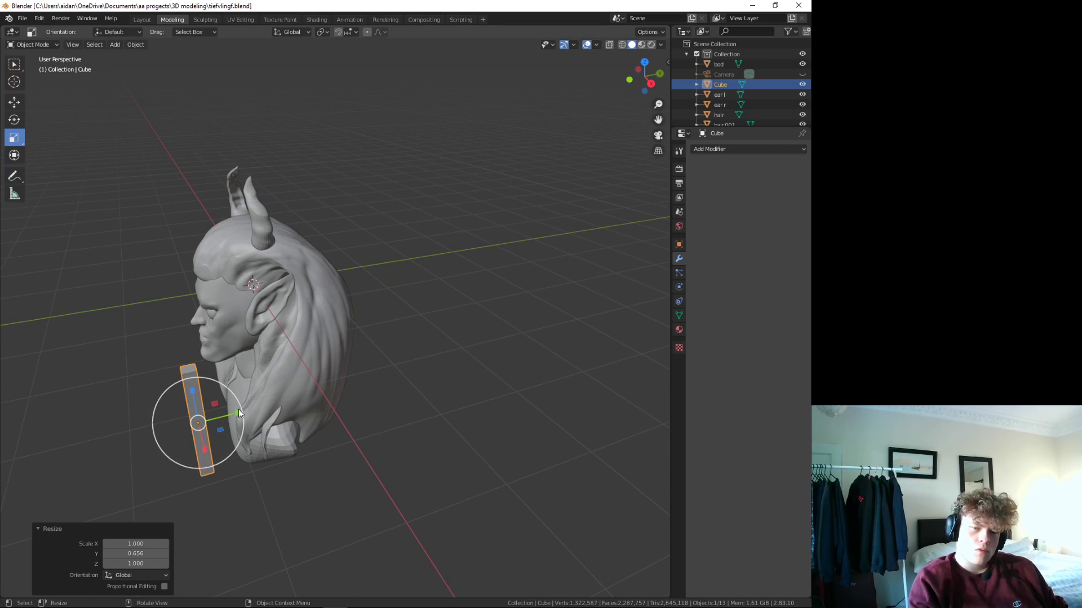
left_click_drag(238, 409, 215, 415)
left_click(214, 427)
mouse_move(215, 426)
middle_mouse_down()
mouse_move(313, 478)
mouse_move(360, 450)
middle_mouse_up()
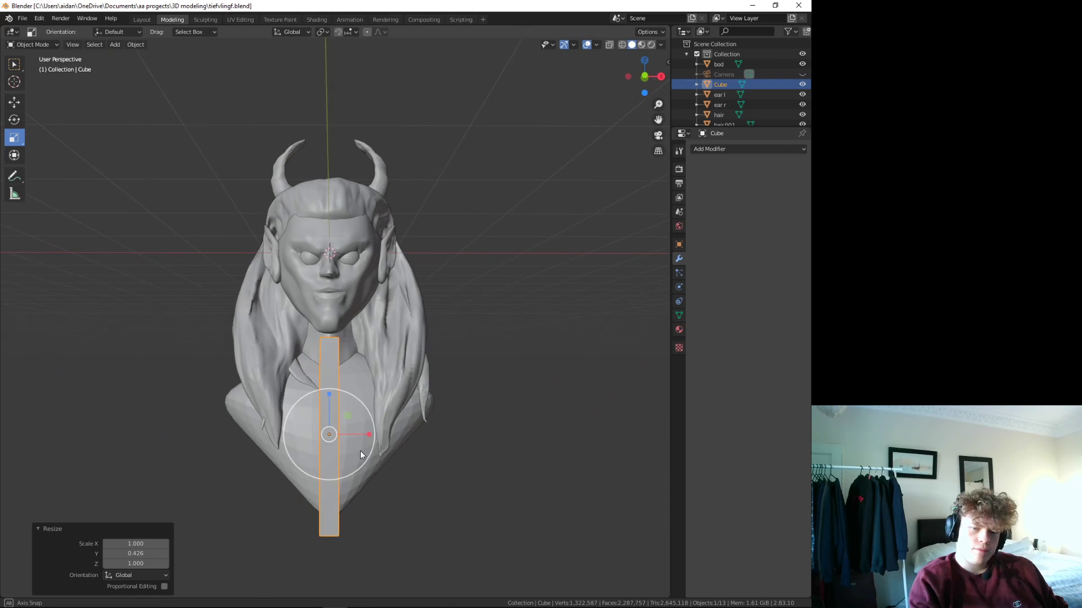
- Rotate the strap about 29 degrees so it runs diagonally
left_click(16, 120)
middle_click_drag(439, 420, 245, 444)
left_click_drag(242, 428, 254, 446)
mouse_move(363, 485)
middle_mouse_down()
mouse_move(431, 481)
mouse_move(357, 512)
mouse_move(332, 501)
middle_mouse_up()
- Move the strap toward the bust onto the chest
left_click(14, 103)
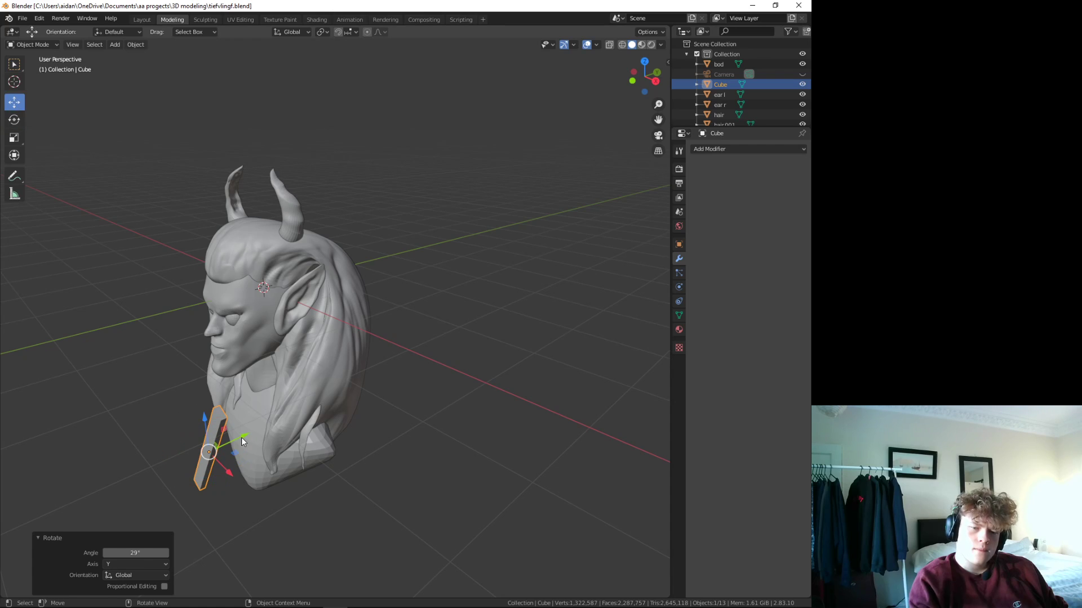
left_click_drag(241, 438, 276, 409)
mouse_move(301, 440)
middle_mouse_down()
mouse_move(426, 461)
mouse_move(346, 435)
mouse_move(350, 483)
mouse_move(274, 401)
middle_mouse_up()
key("g")
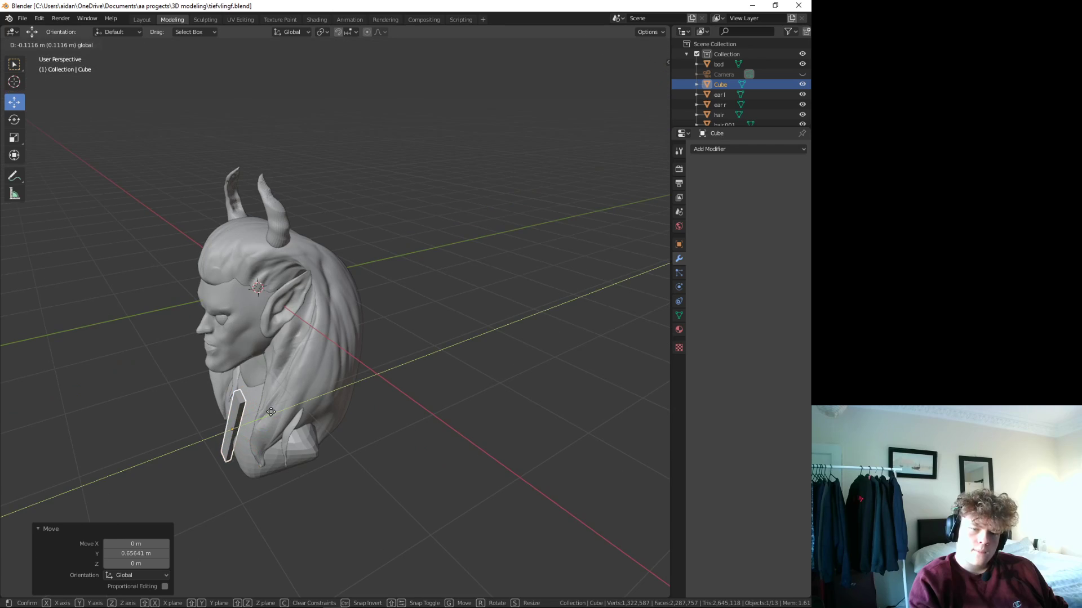
middle_click_drag(303, 438, 417, 456)
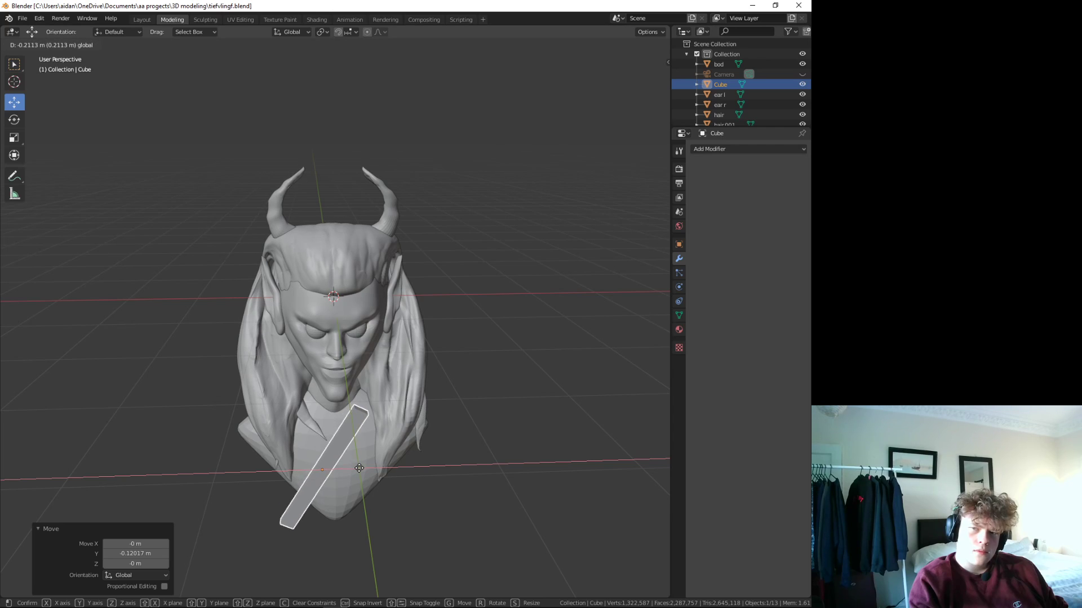
left_click(363, 468)
middle_click_drag(363, 468, 276, 447)
key("g")
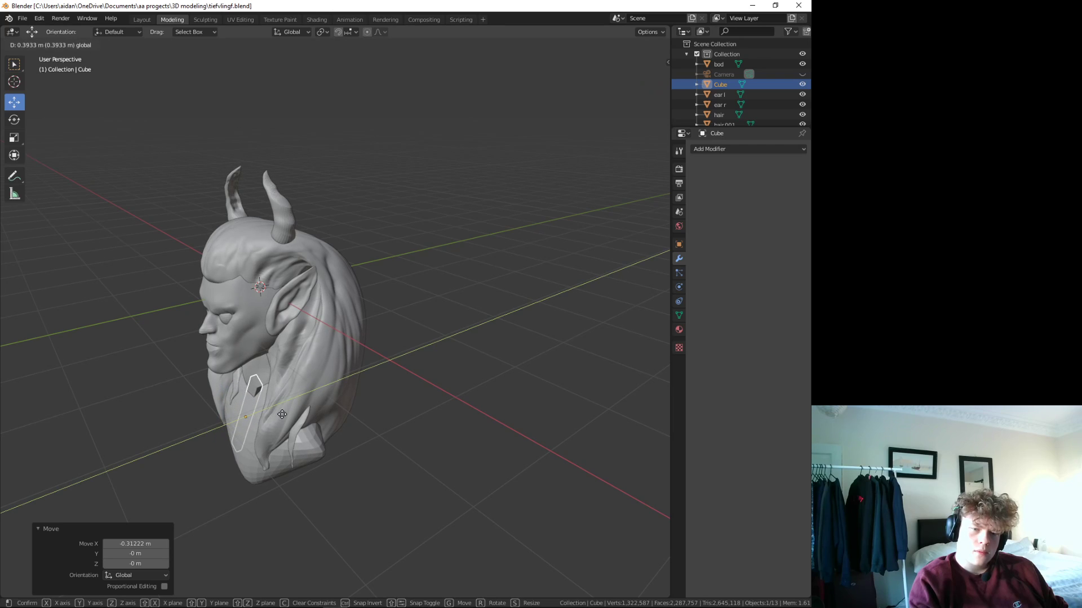
left_click(278, 414)
middle_click_drag(281, 420, 384, 459)
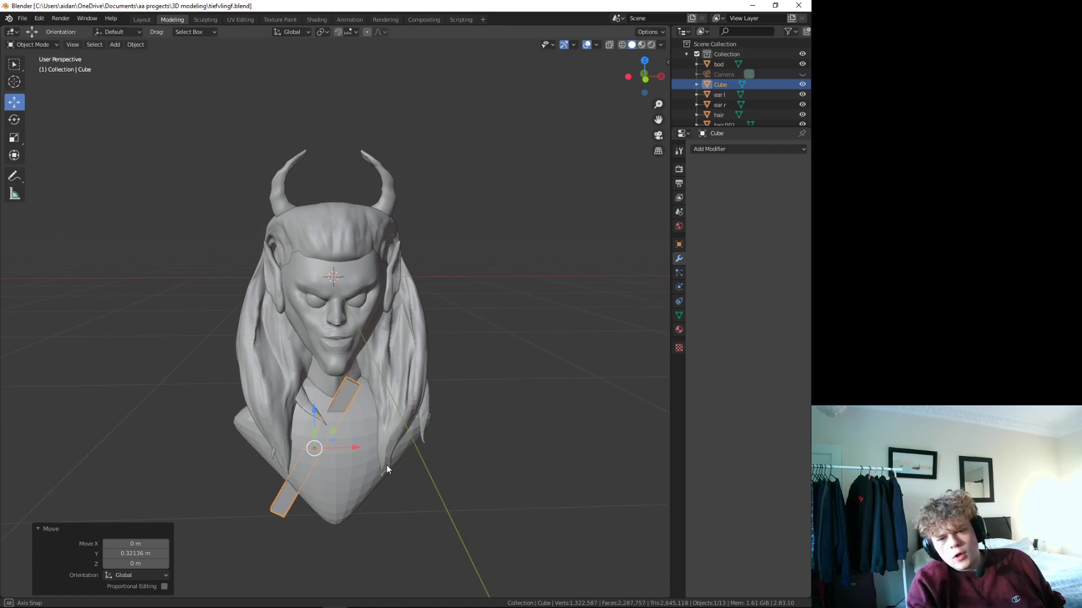
- Shift the strap sideways along X, then raise it with a Shift+Y-constrained move
key("g")
key("x")
left_click(386, 452)
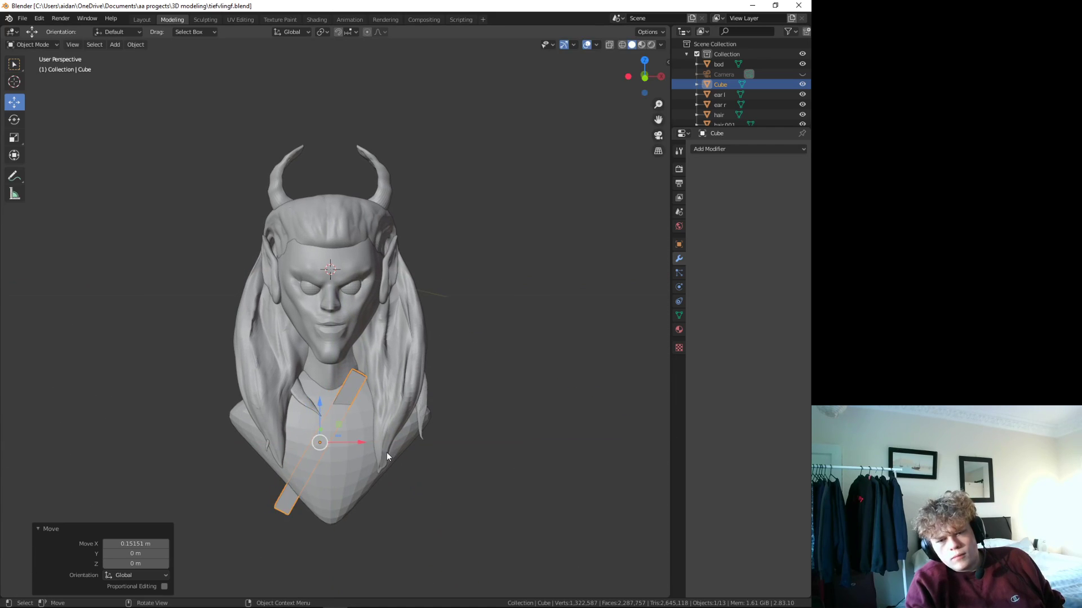
middle_click_drag(387, 452, 380, 455)
key("g")
key("shift+y")
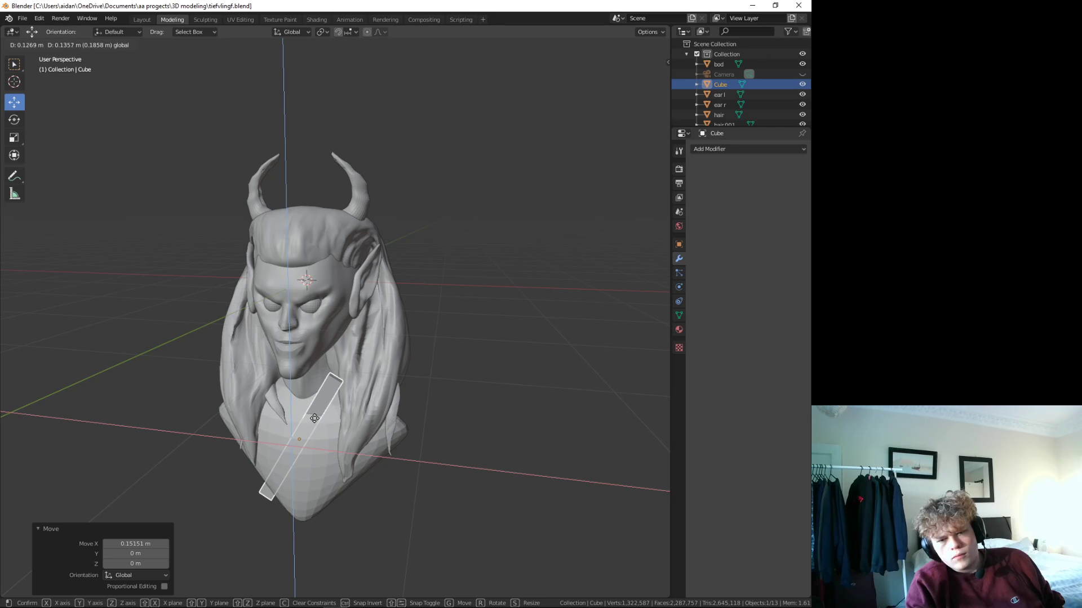
left_click(314, 411)
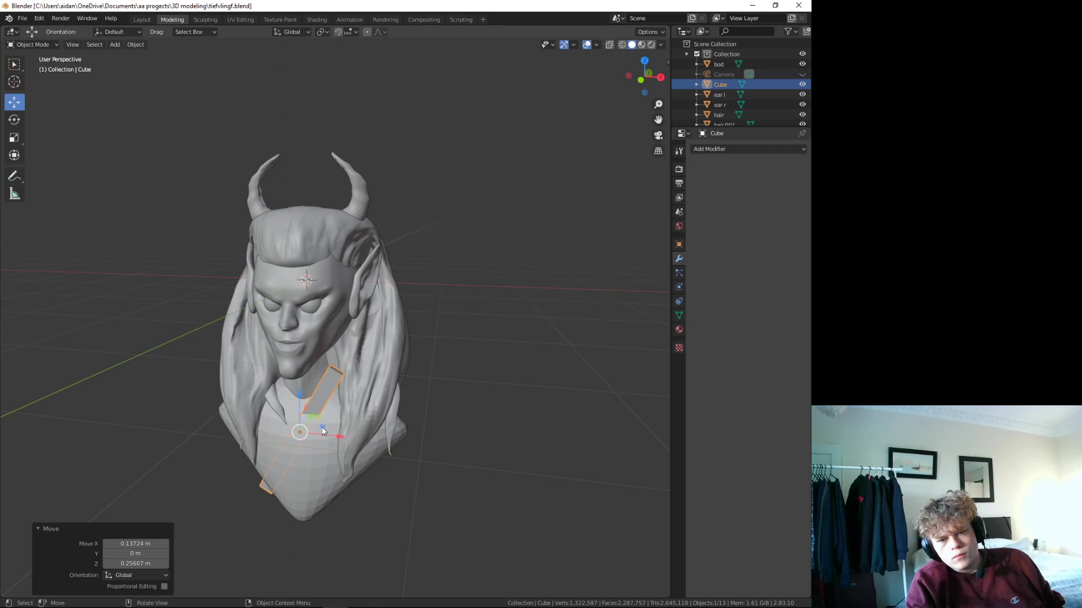
- Push the strap into the chest surface, ending -0.39773 m along Y, then reselect it
middle_click_drag(323, 434, 276, 399)
left_click_drag(285, 403, 304, 397)
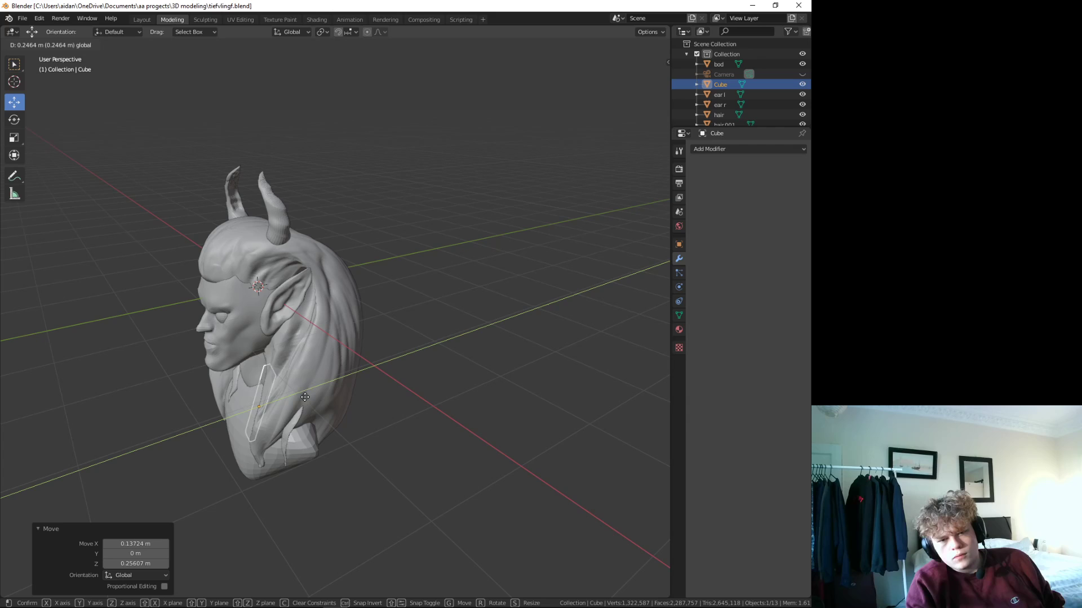
mouse_move(305, 397)
middle_mouse_down()
mouse_move(403, 427)
mouse_move(328, 411)
middle_mouse_up()
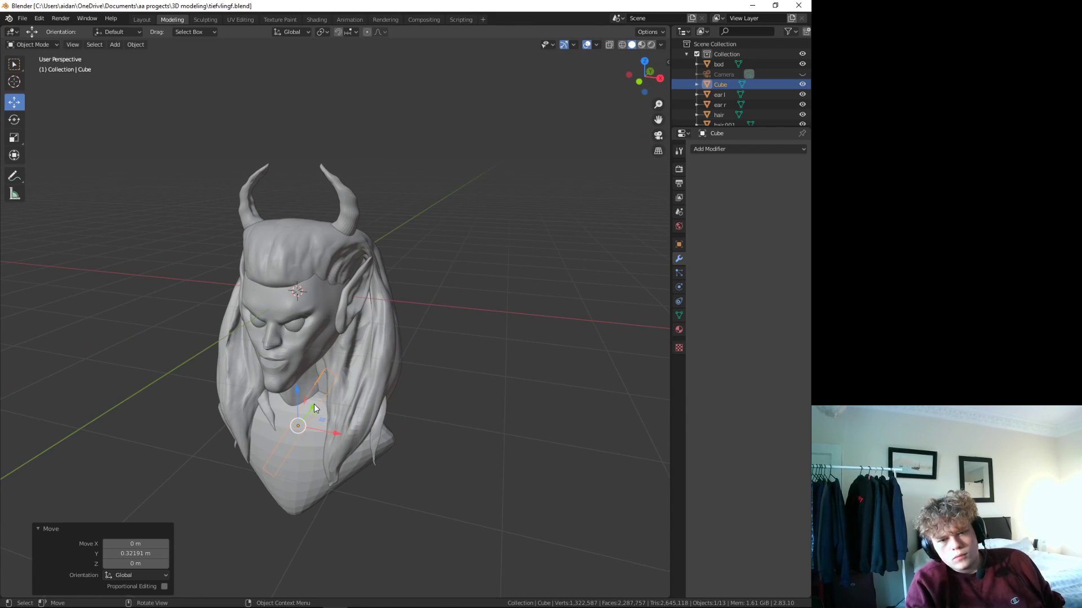
left_click_drag(314, 404, 301, 417)
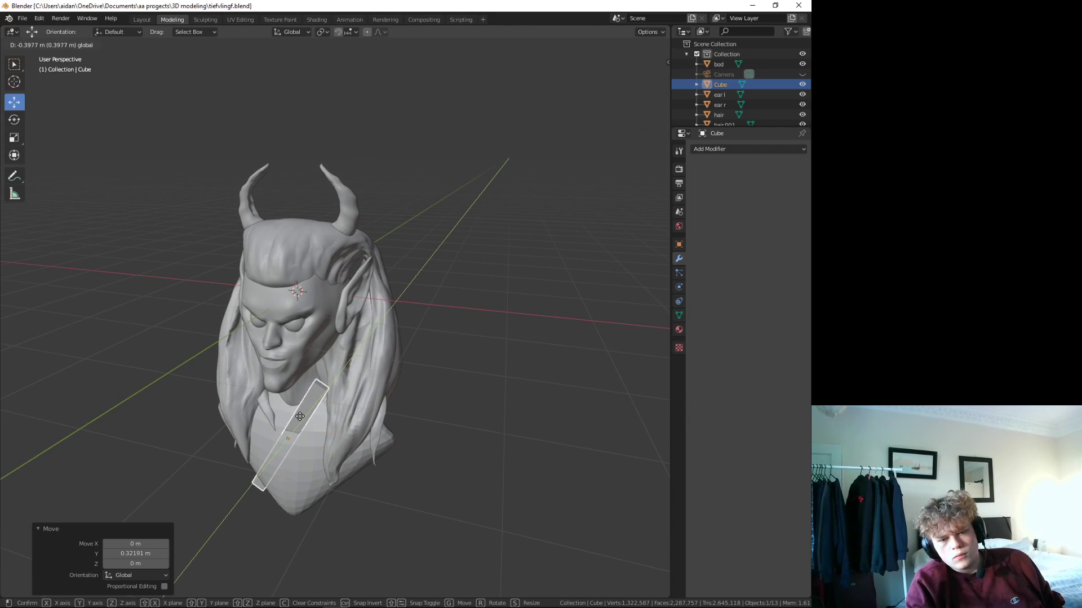
left_click(300, 417)
middle_click_drag(415, 485, 447, 452)
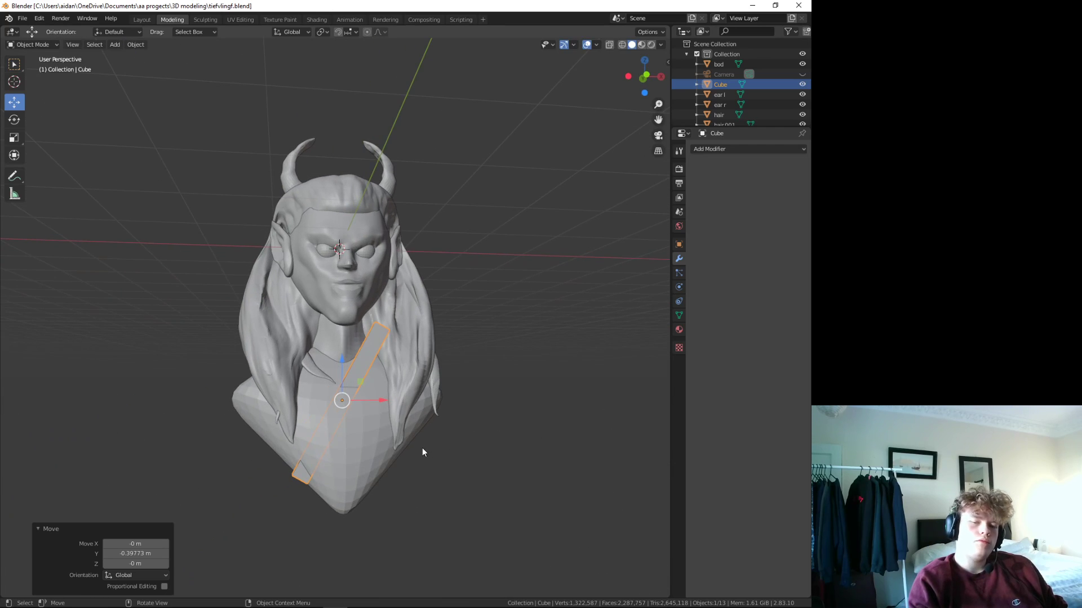
middle_click_drag(315, 353, 412, 469)
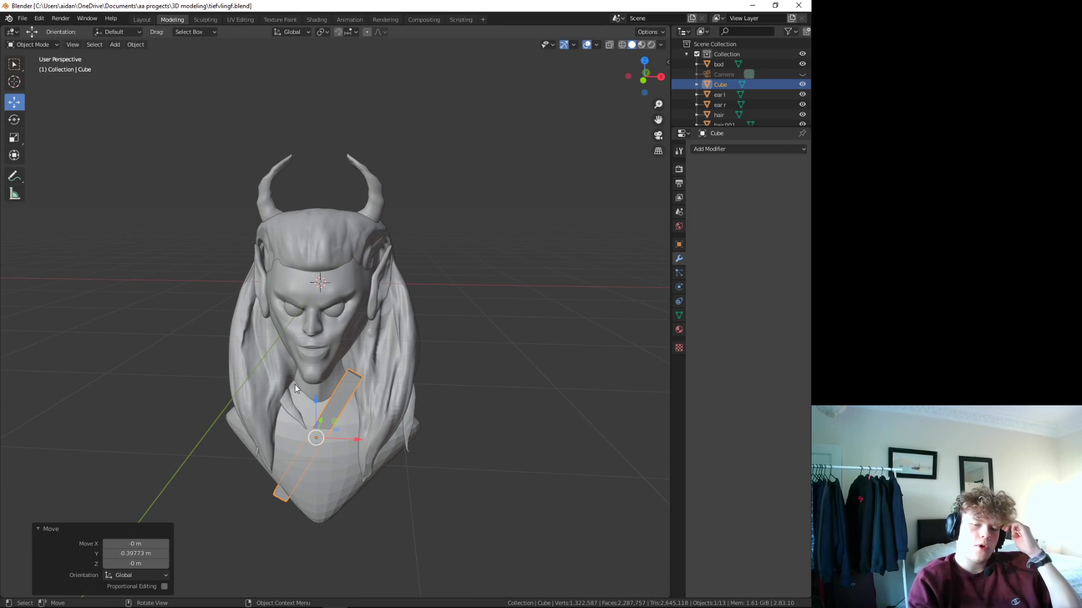
left_click(116, 490)
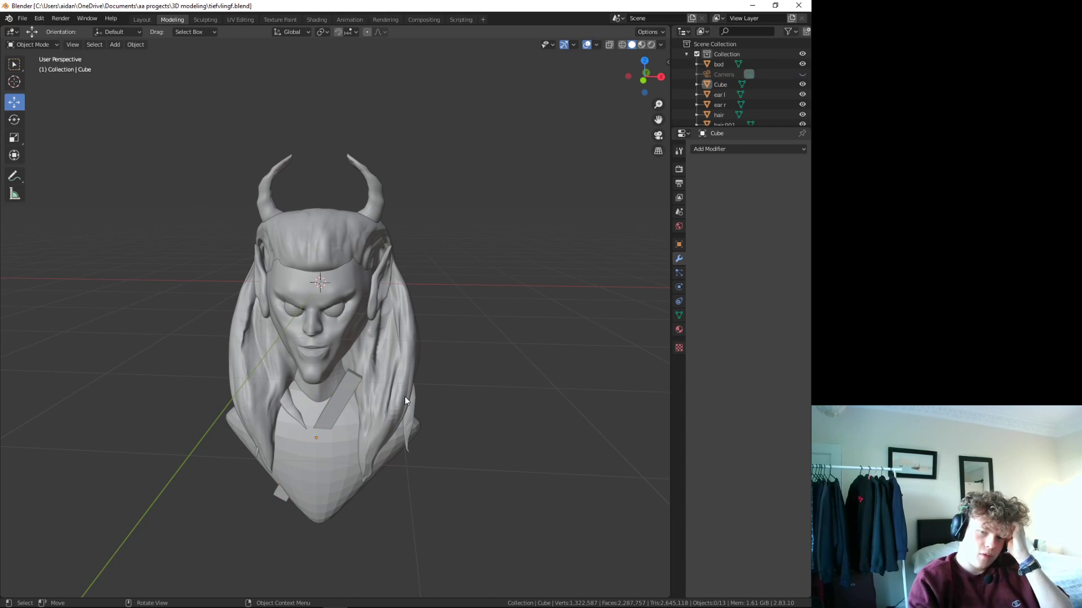
left_click(340, 388)
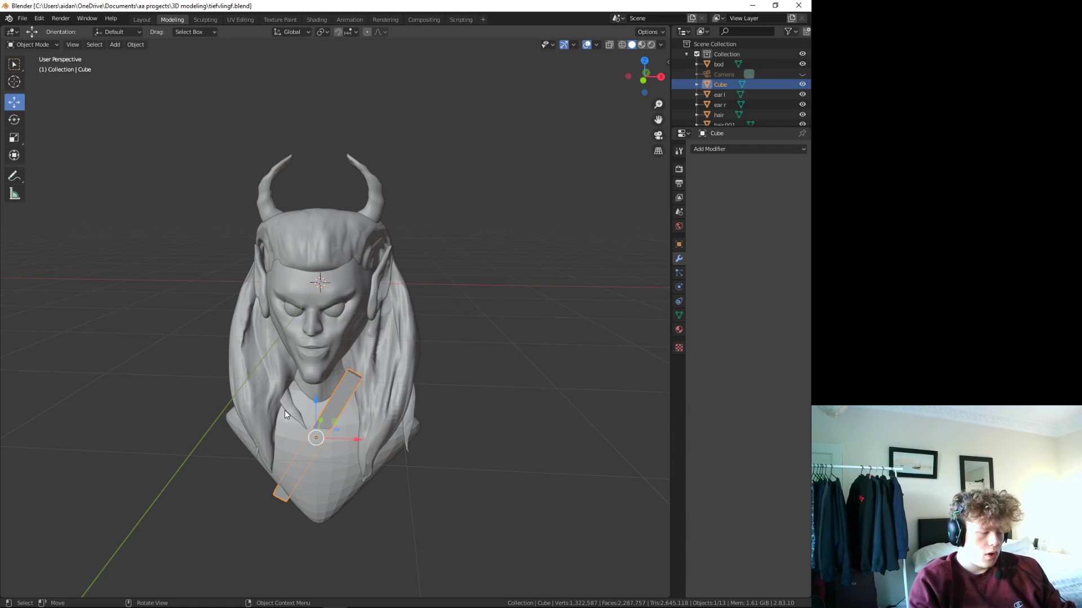
- Switch the strap into Edit Mode
right_click(347, 388)
mouse_move(296, 388)
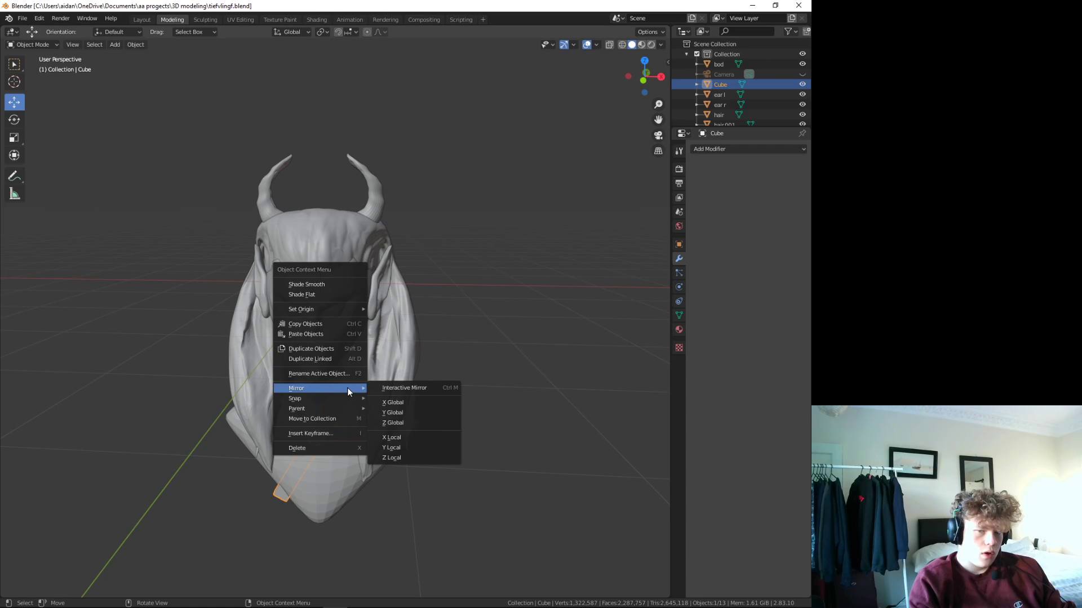
left_click(99, 98)
left_click(34, 44)
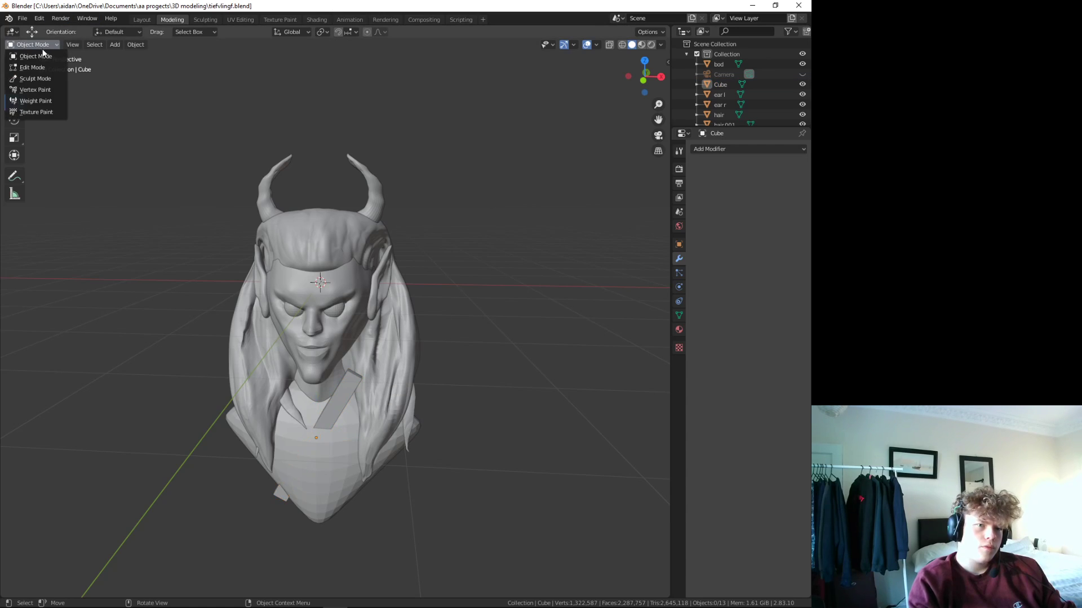
left_click(43, 72)
- Subdivide the strap mesh with 10 cuts at 0.370 smoothness, giving 728 vertices
right_click(348, 401)
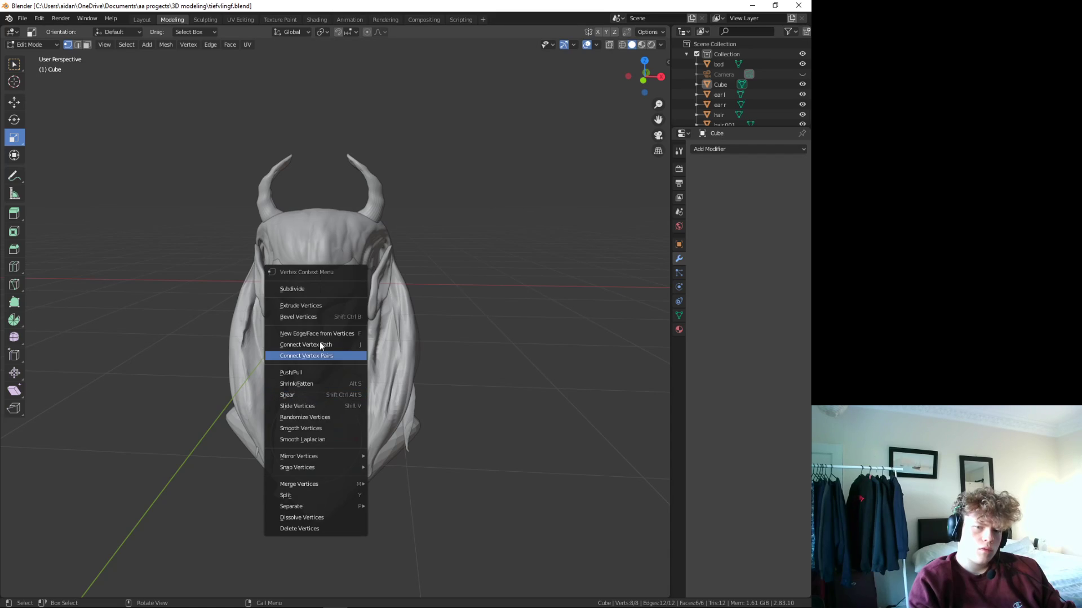
left_click(315, 290)
mouse_move(137, 518)
left_mouse_down()
mouse_move(160, 518)
mouse_move(73, 532)
mouse_move(155, 531)
left_mouse_up()
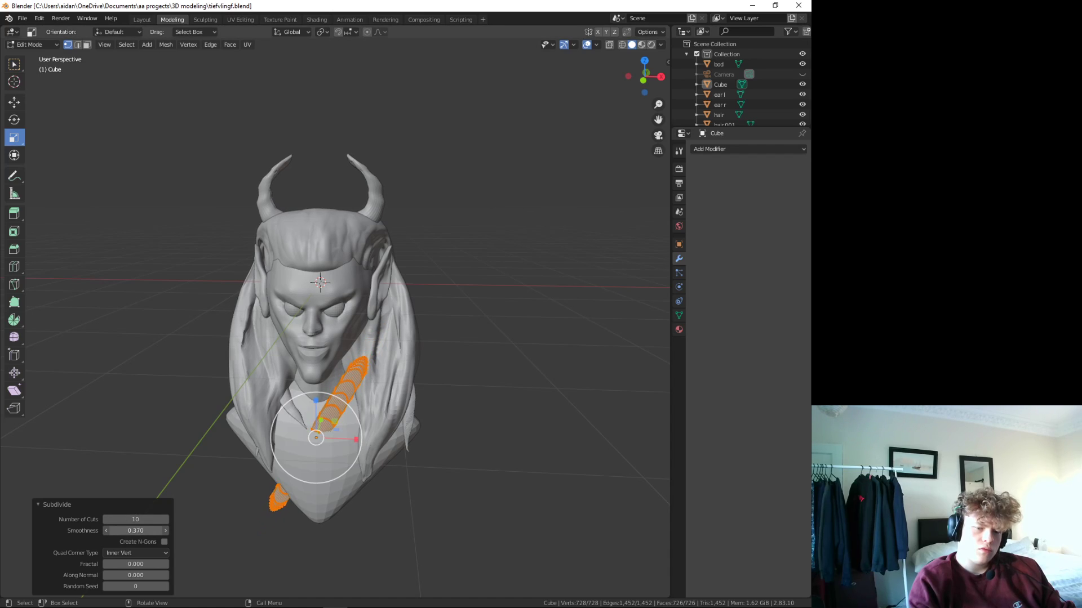
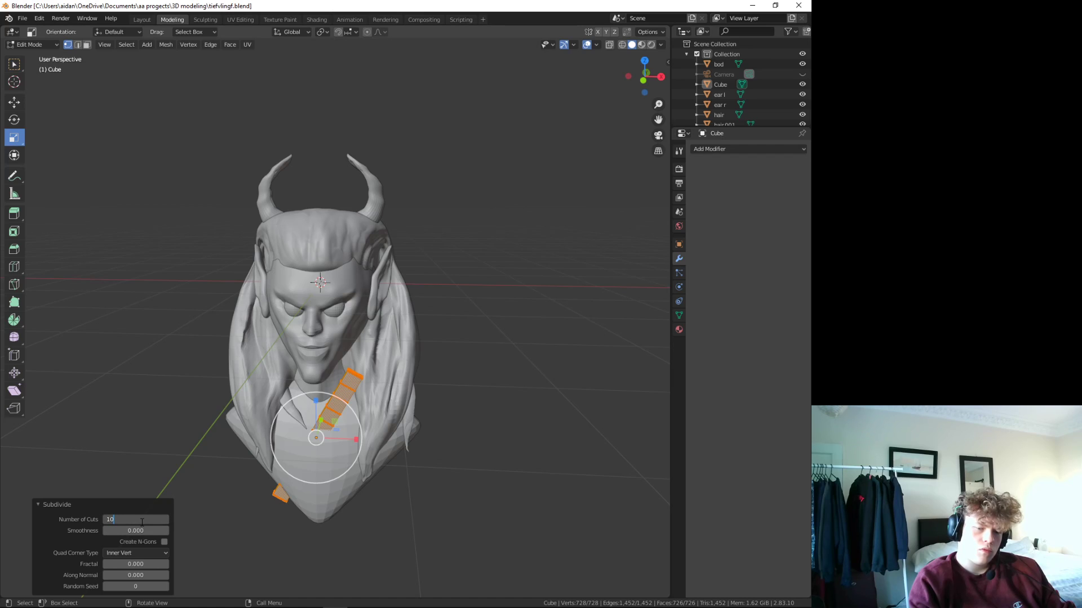
- Set the strap subdivision to 20 cuts and deselect the geometry
key("BackSpace")
key("BackSpace")
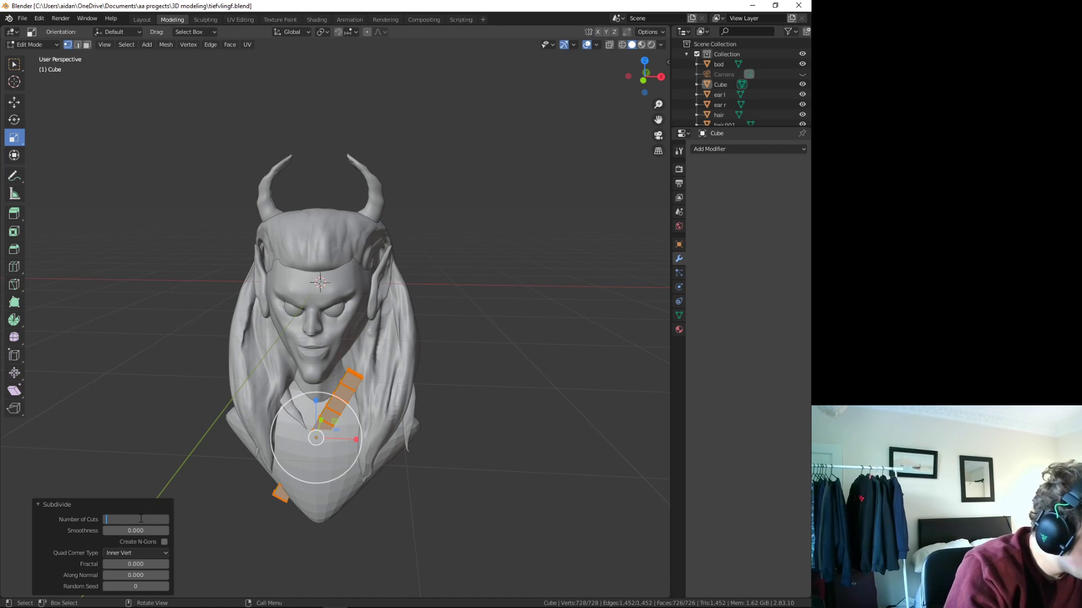
type("20")
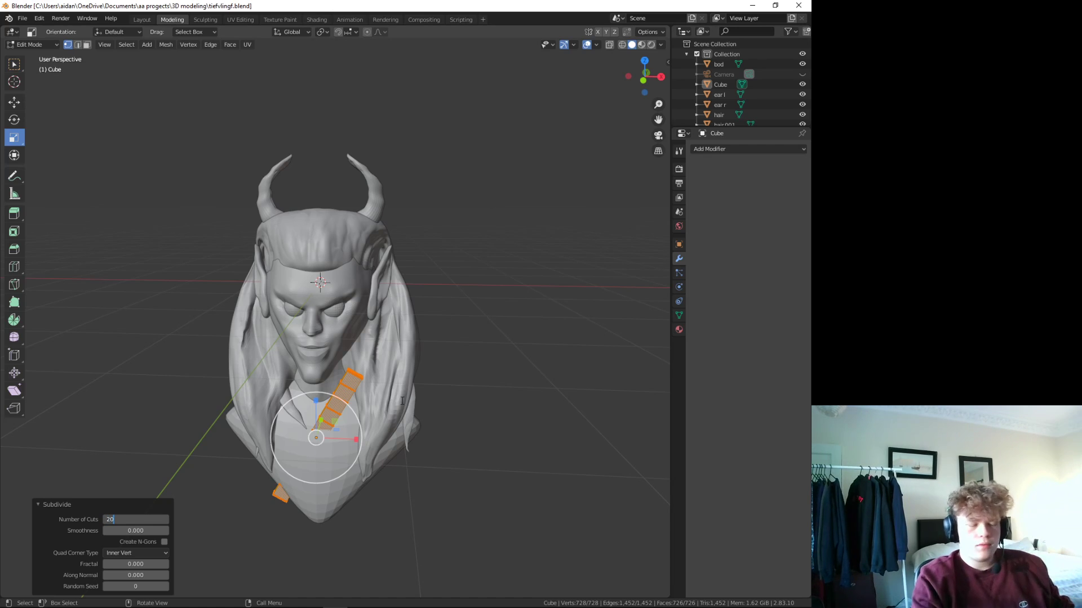
key("Return")
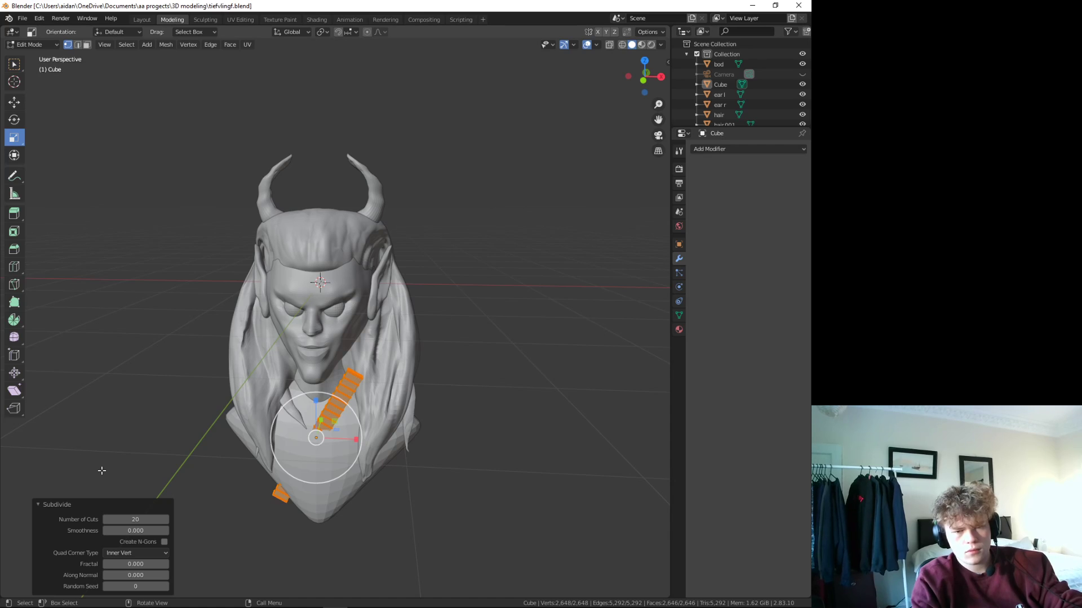
left_click(98, 457)
- In Sculpting, bend the strap's lower end against the chest with Elastic Deform
middle_click_drag(97, 455, 112, 467)
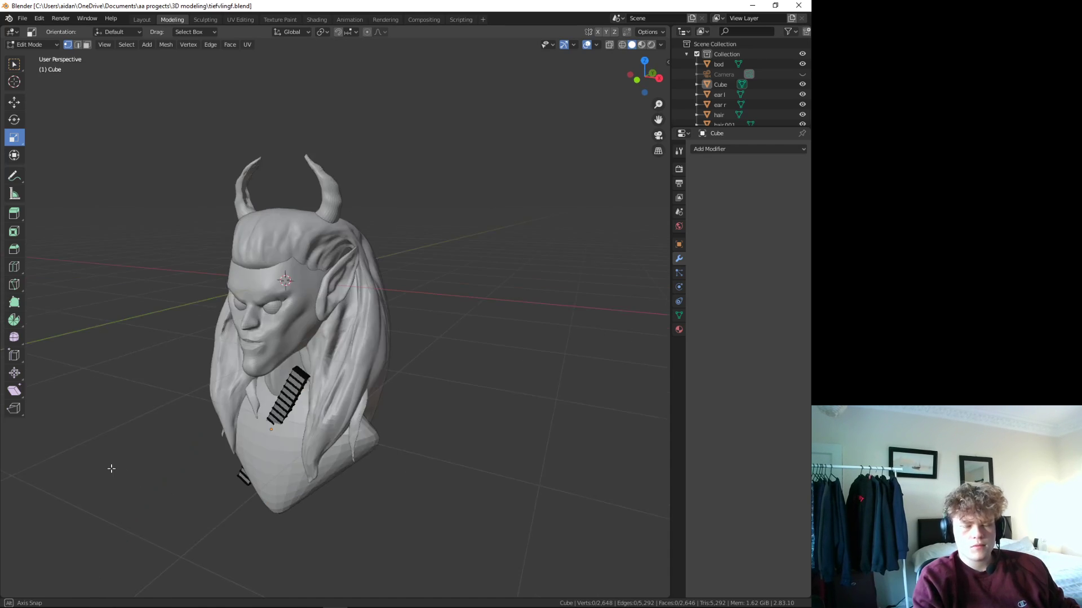
left_click(205, 19)
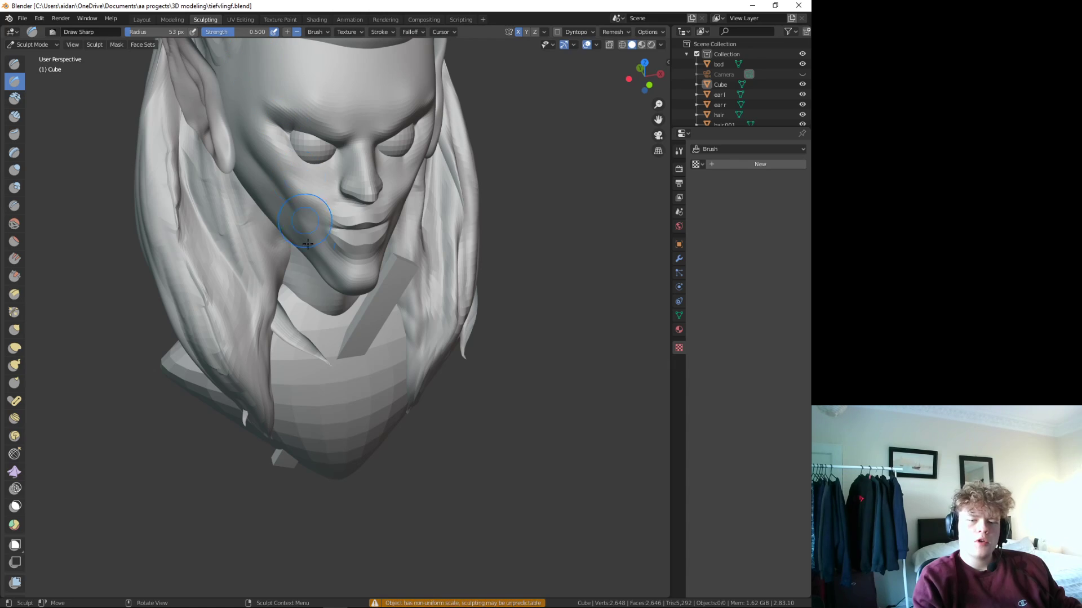
middle_click_drag(322, 343, 293, 327)
left_click(15, 347)
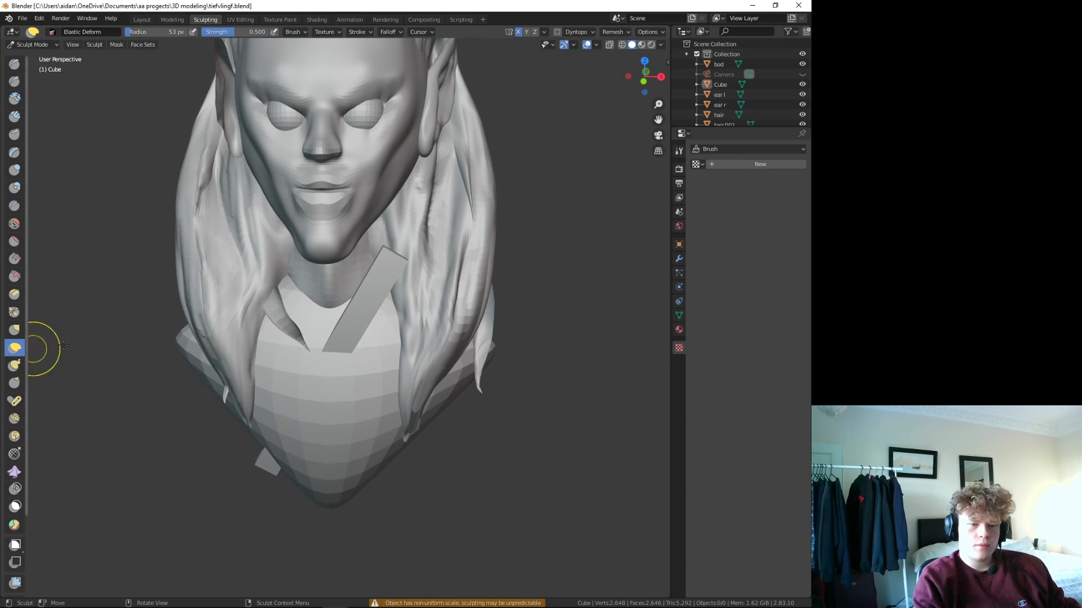
left_click_drag(359, 327, 356, 330)
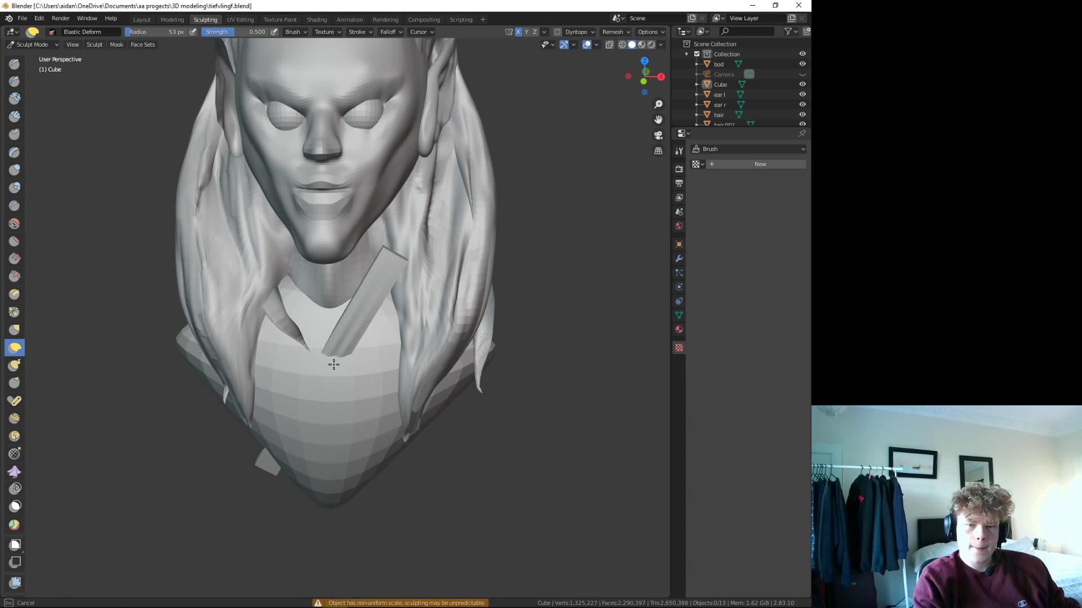
- Select all strap geometry in Edit Mode, then back in Object Mode select the strap
key("Tab")
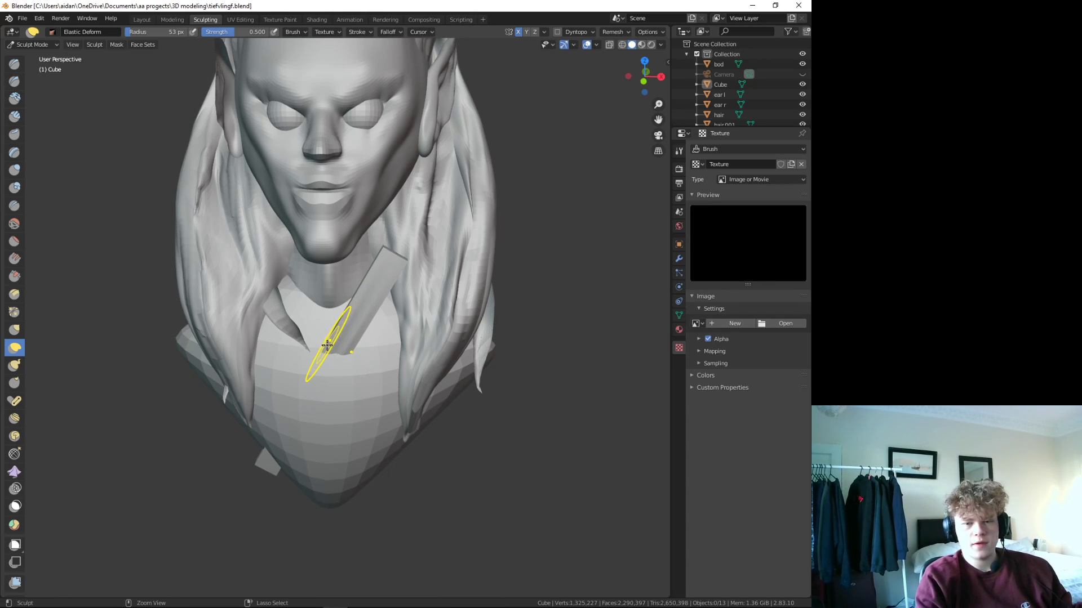
key("a")
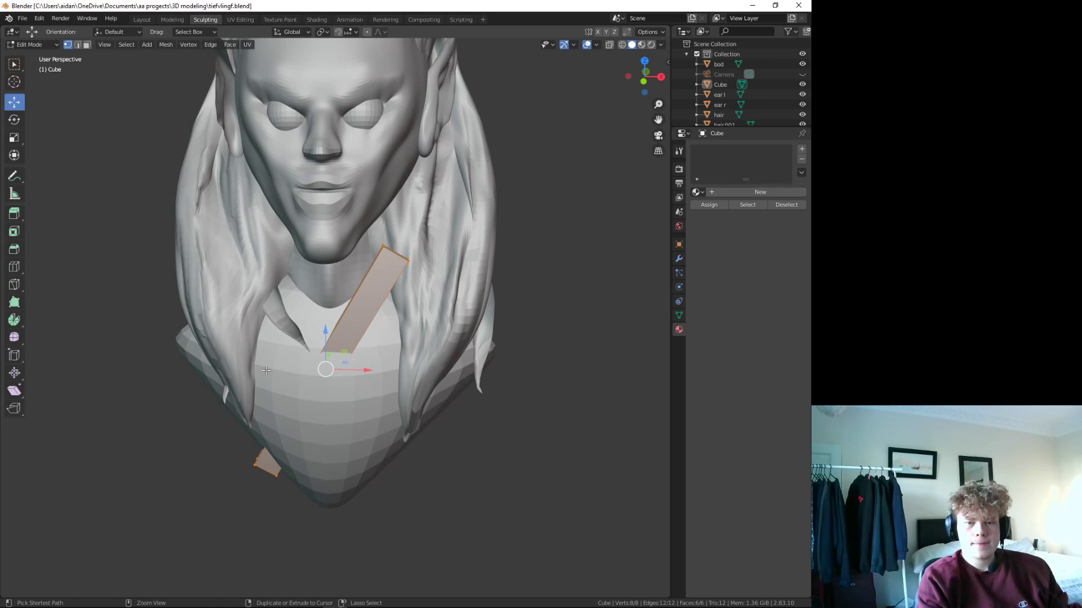
key("Tab")
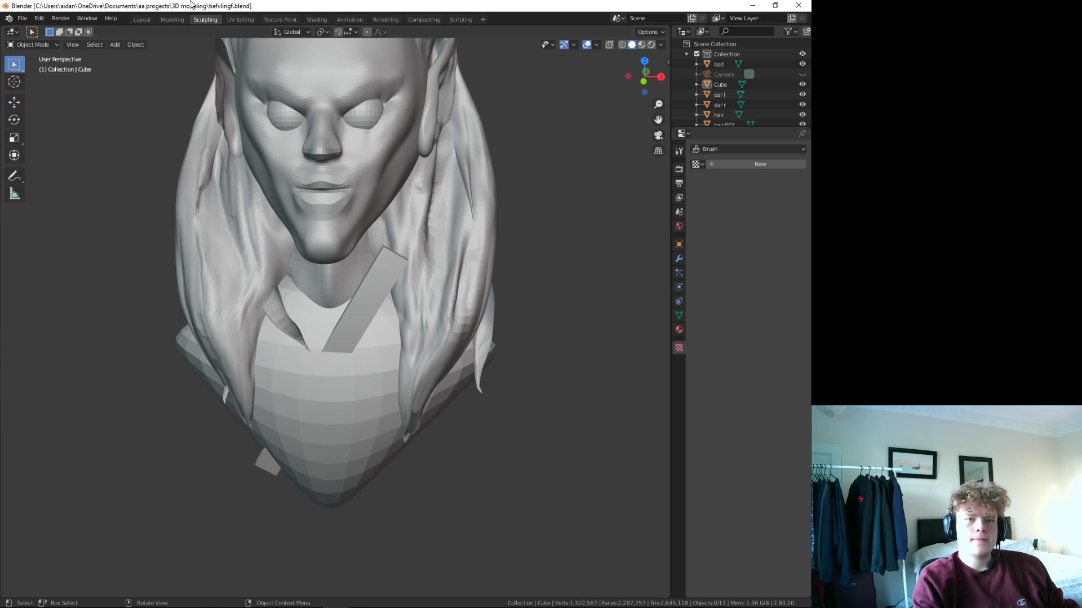
left_click(365, 319)
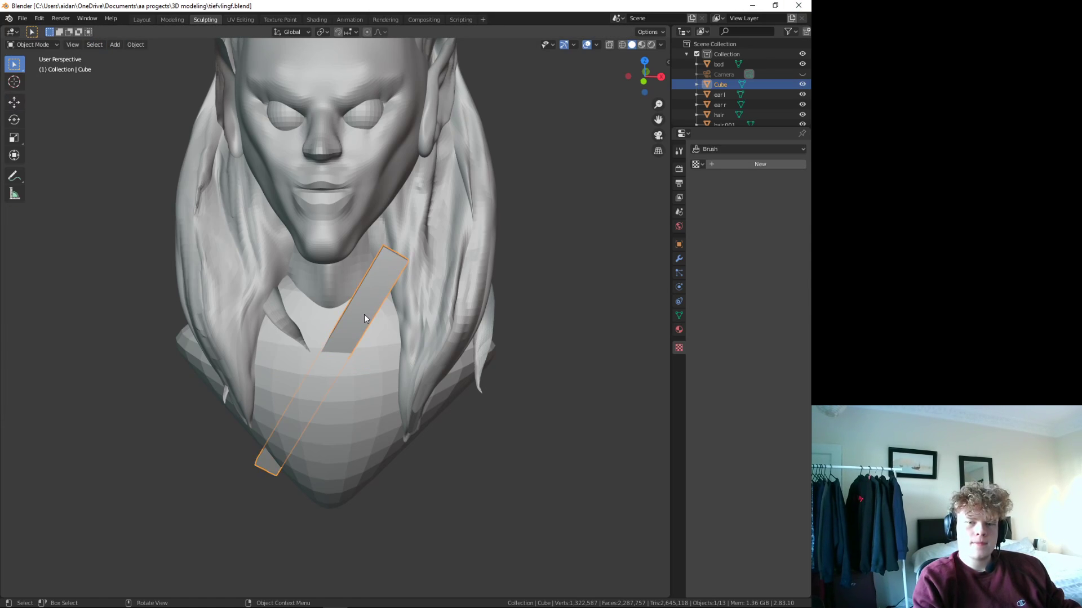
- Subdivide the strap mesh with 4 cuts in Modeling, deselect it, and return to Sculpting
right_click(363, 316)
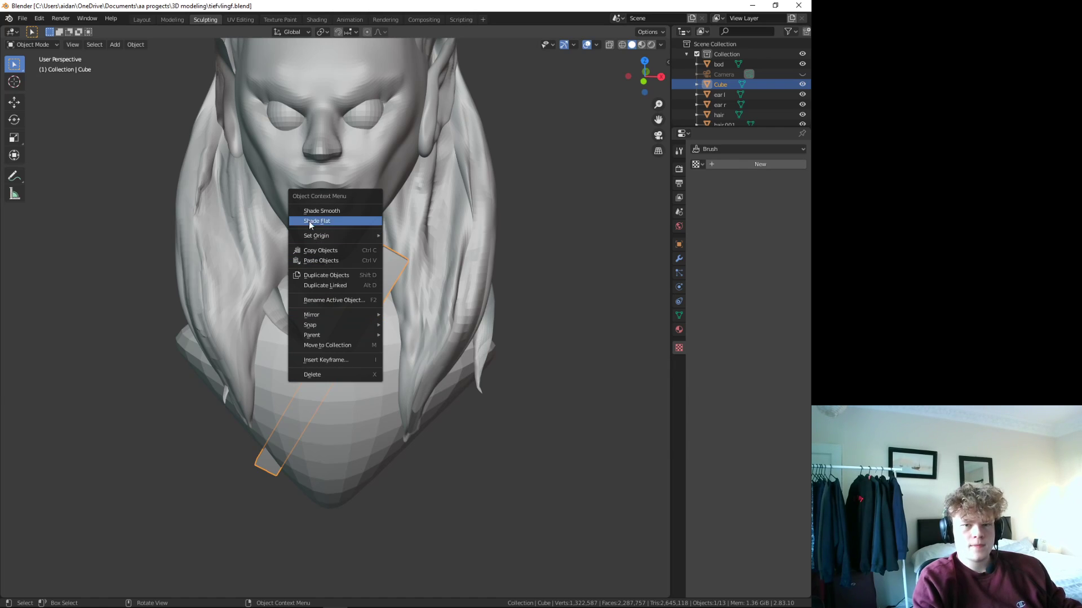
left_click(171, 19)
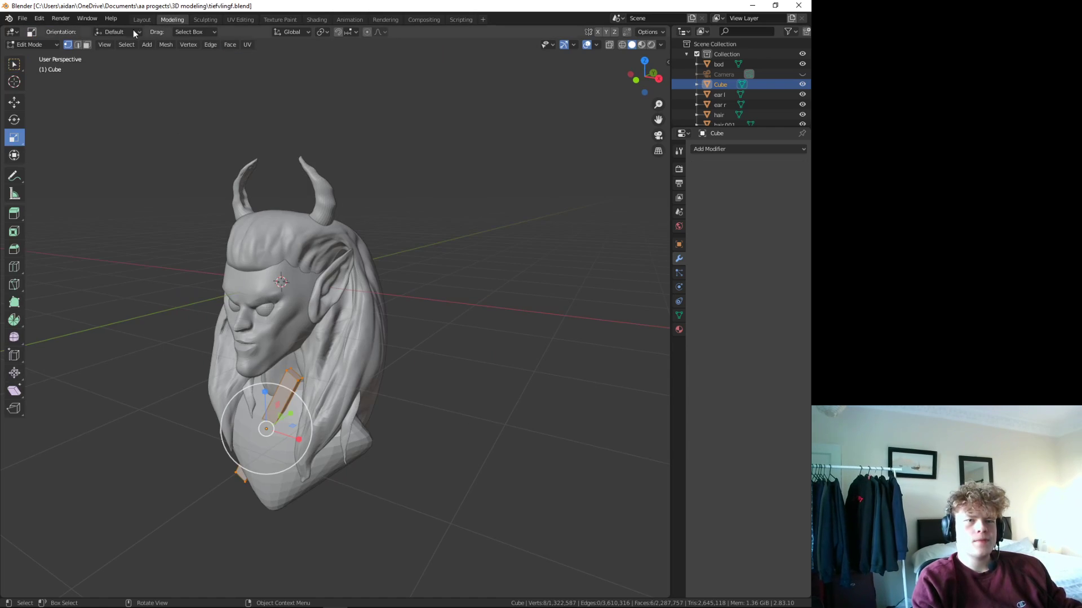
right_click(264, 355)
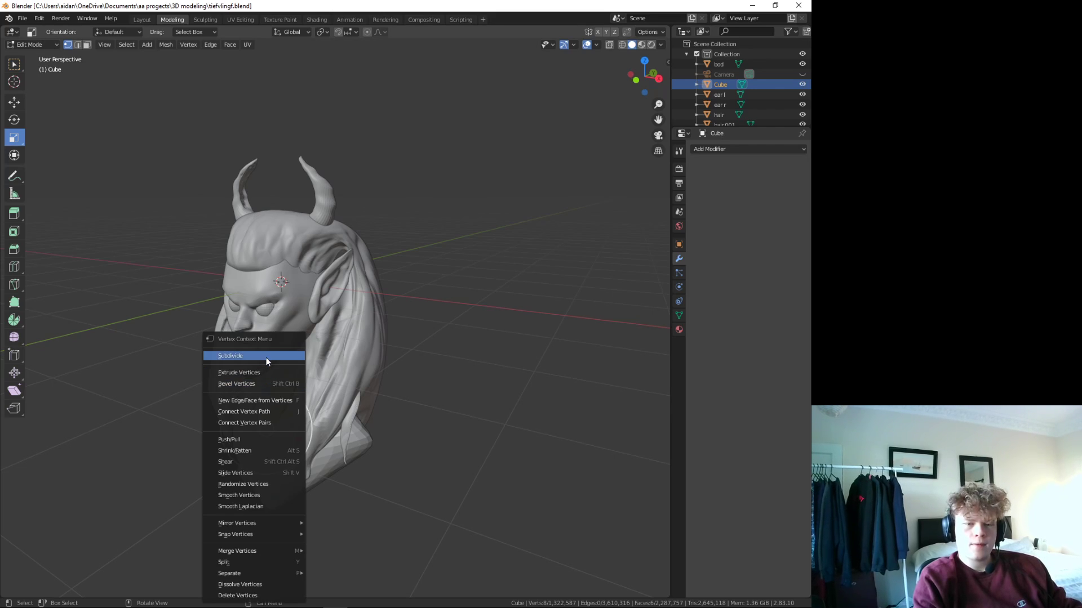
left_click(265, 357)
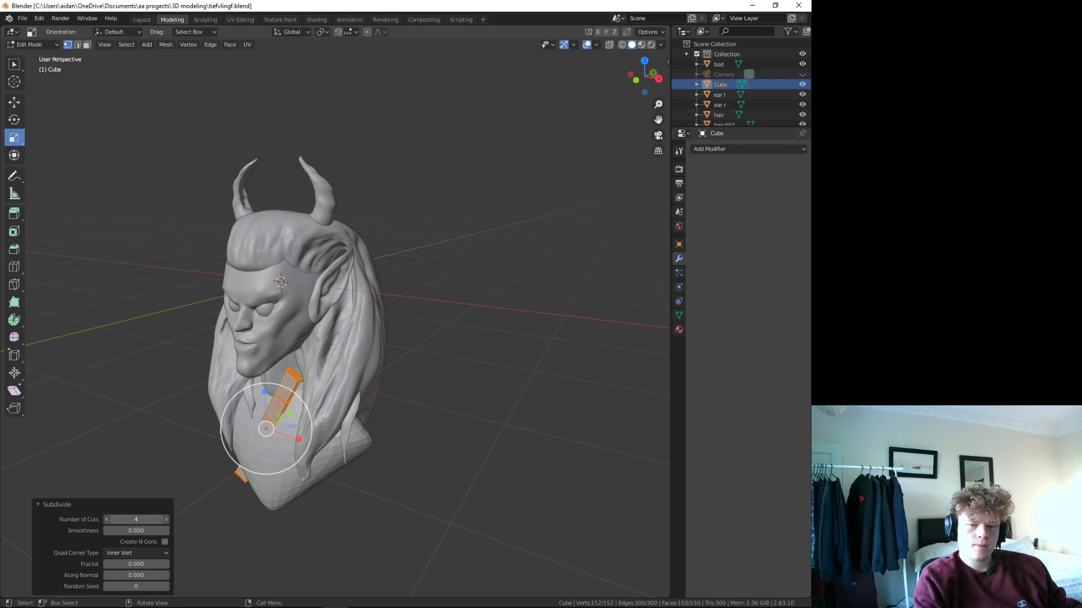
left_click(116, 440)
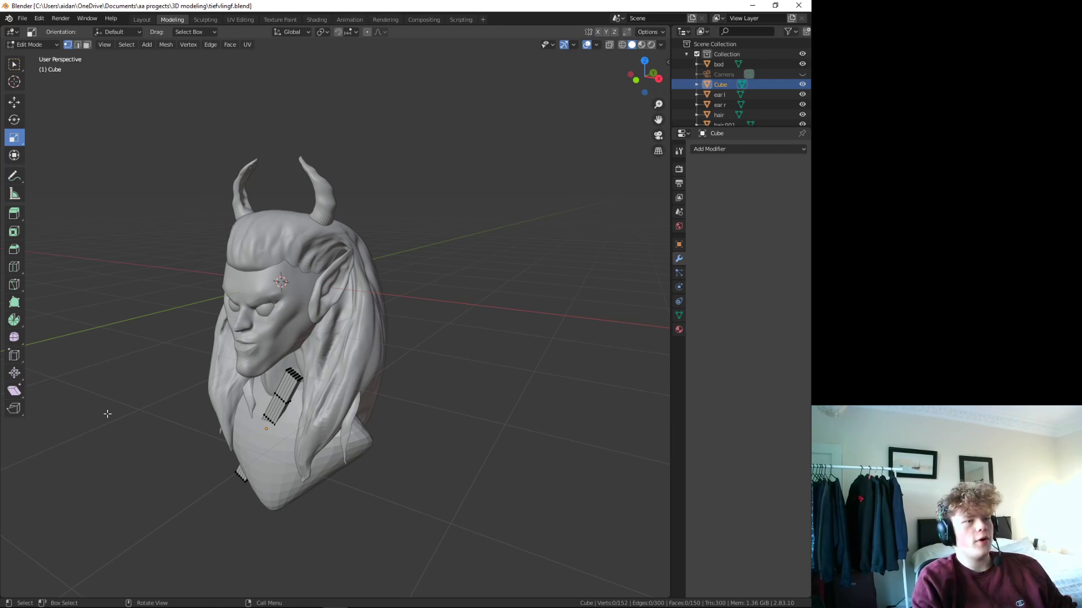
left_click(205, 19)
- Stretch and reshape the chest strap with Elastic Deform from front and side
middle_click_drag(307, 326, 271, 270)
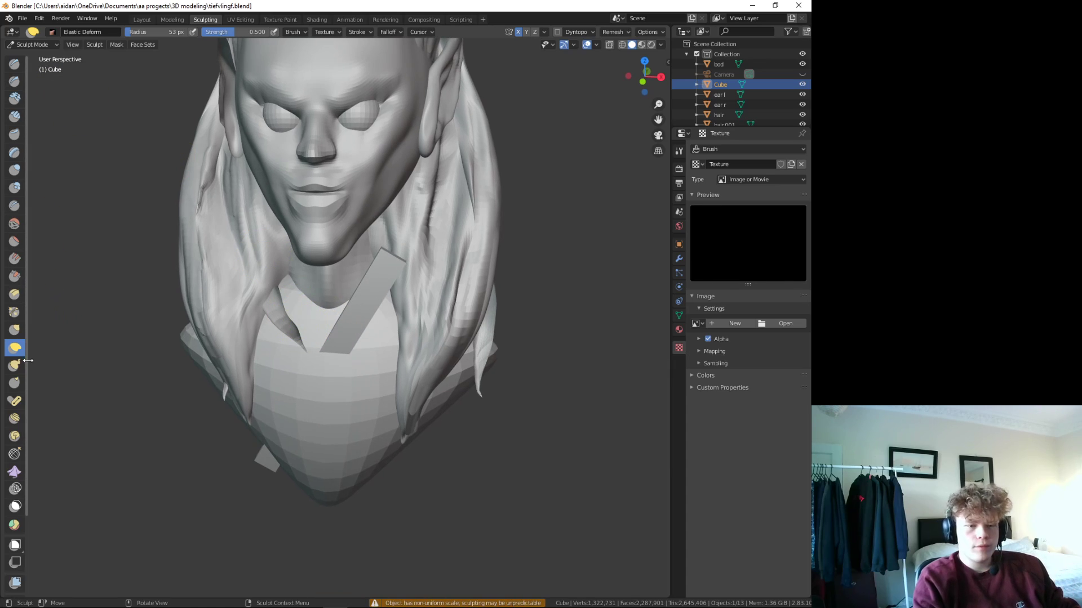
left_click_drag(335, 315, 351, 344)
left_click_drag(311, 377, 313, 394)
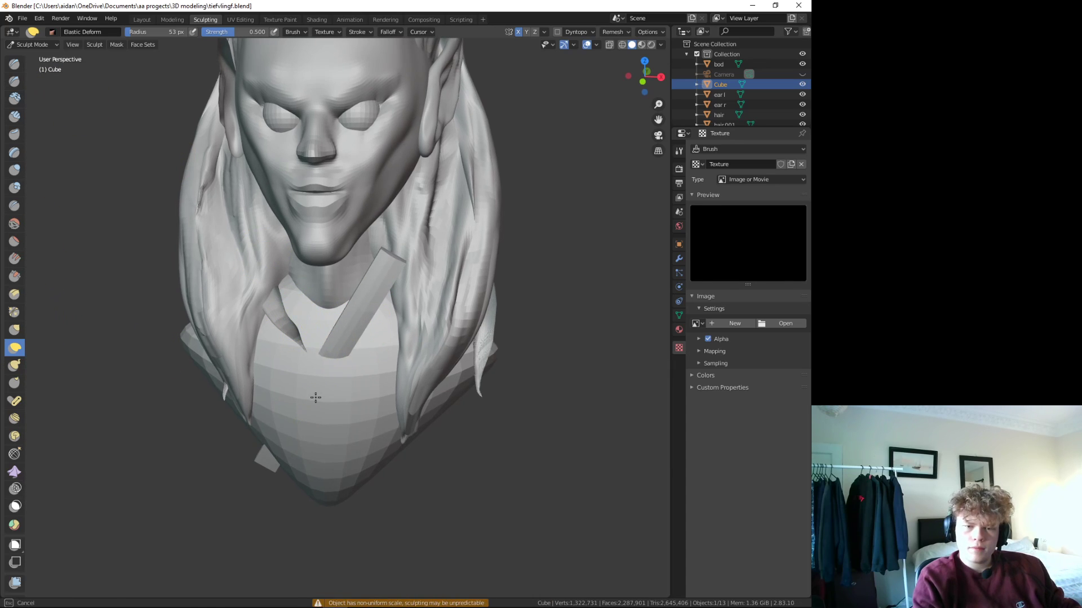
middle_click_drag(304, 426, 302, 352)
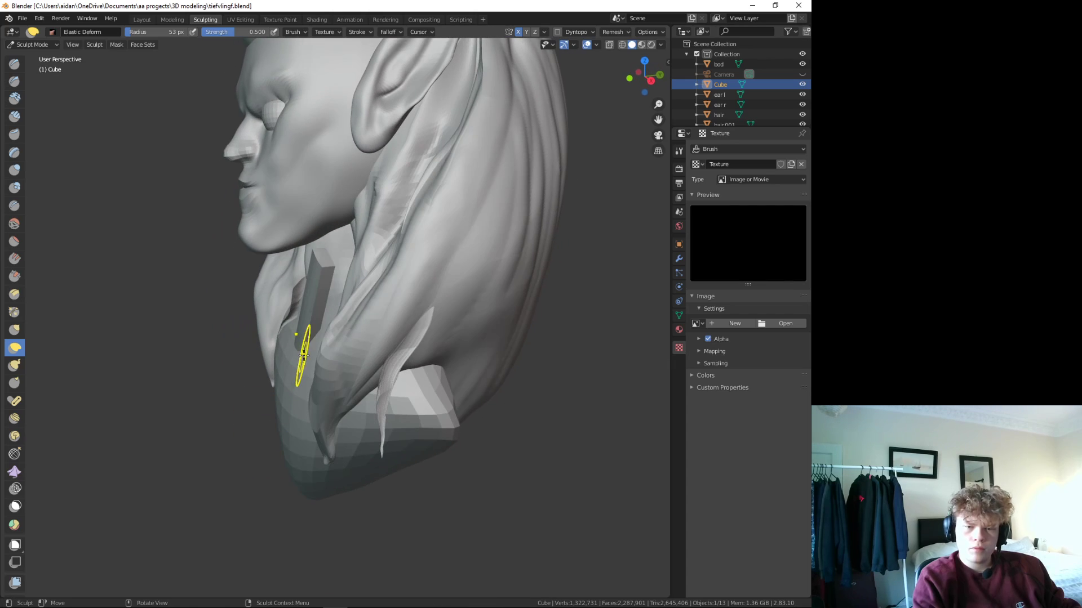
left_click_drag(304, 360, 311, 349)
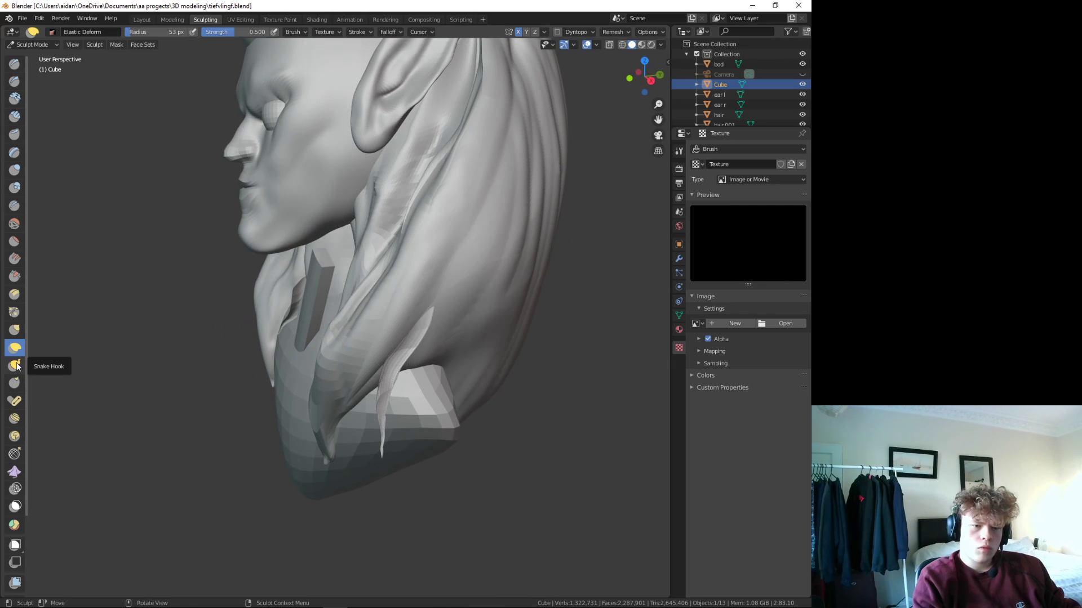
- Pull the strap closer to the chest with the Grab brush and hide the 'bod' mesh
left_click(14, 329)
left_click_drag(318, 337, 265, 333)
middle_click_drag(281, 344, 335, 314)
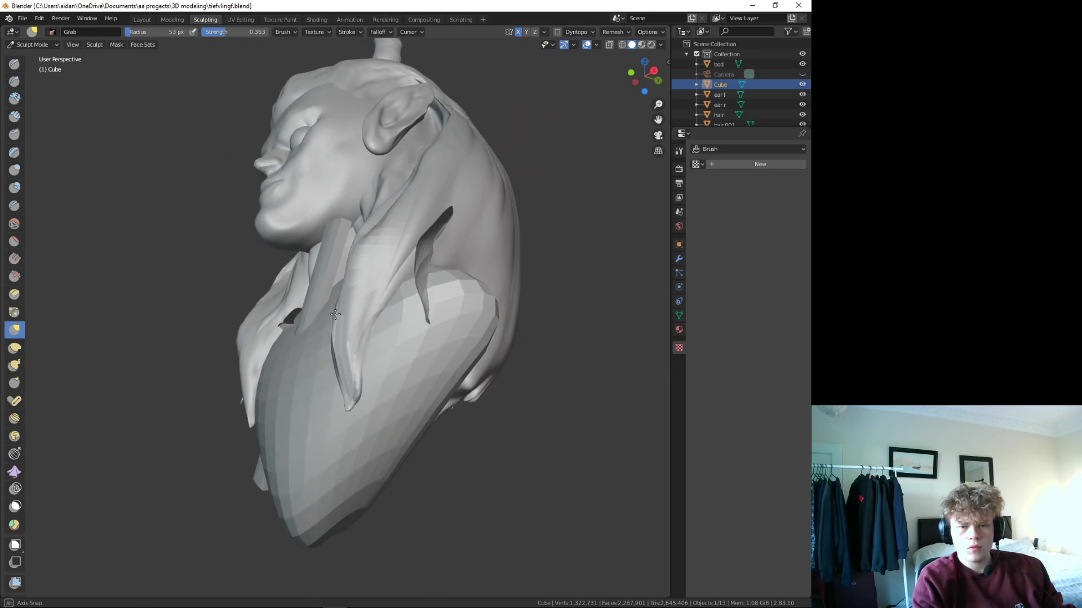
scroll(335, 314, "up", 3)
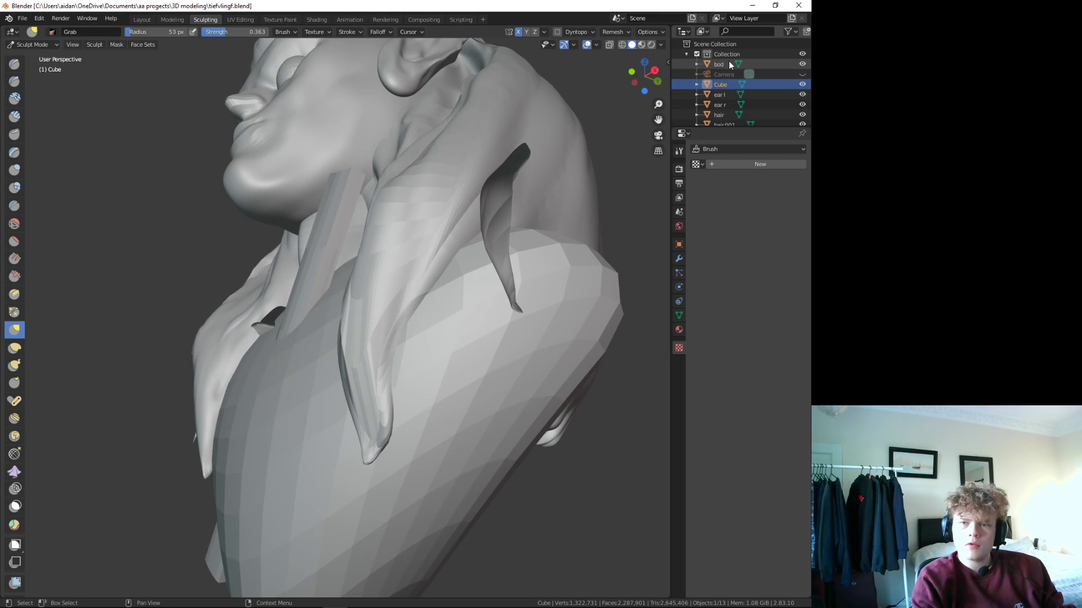
left_click(803, 64)
middle_click_drag(439, 336, 203, 356)
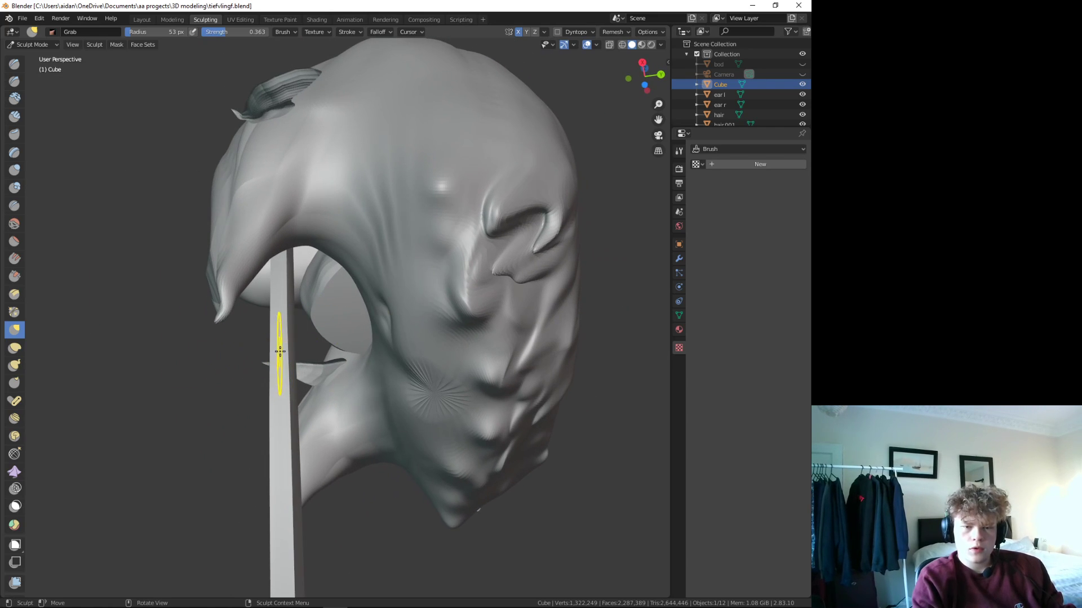
- Reshape the long strap near the shoulder with the Elastic Deform brush
left_click(15, 348)
left_click_drag(290, 355, 263, 359)
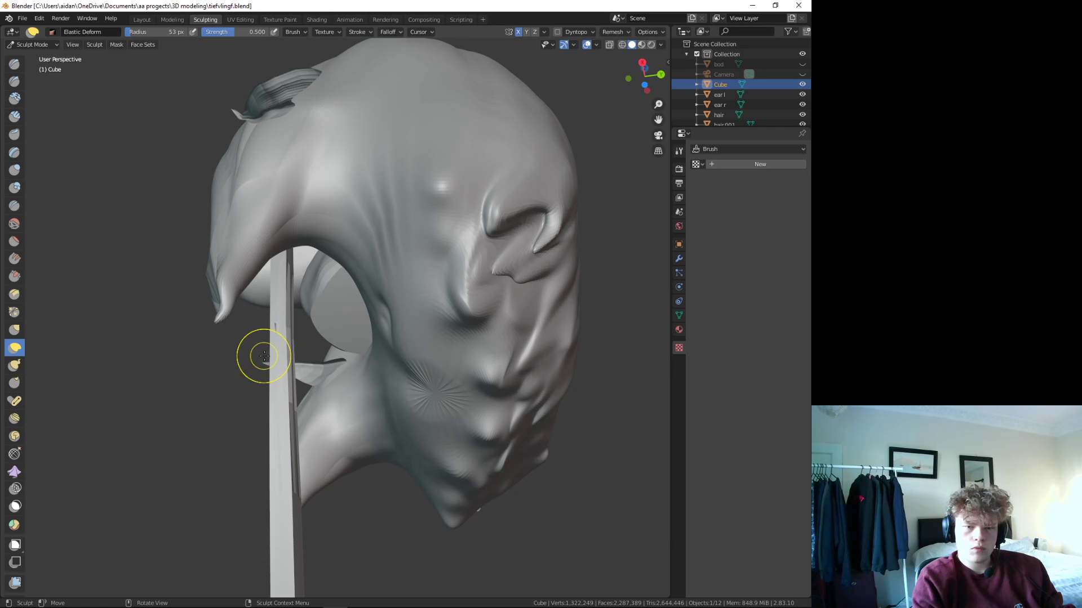
middle_click_drag(264, 356, 338, 414)
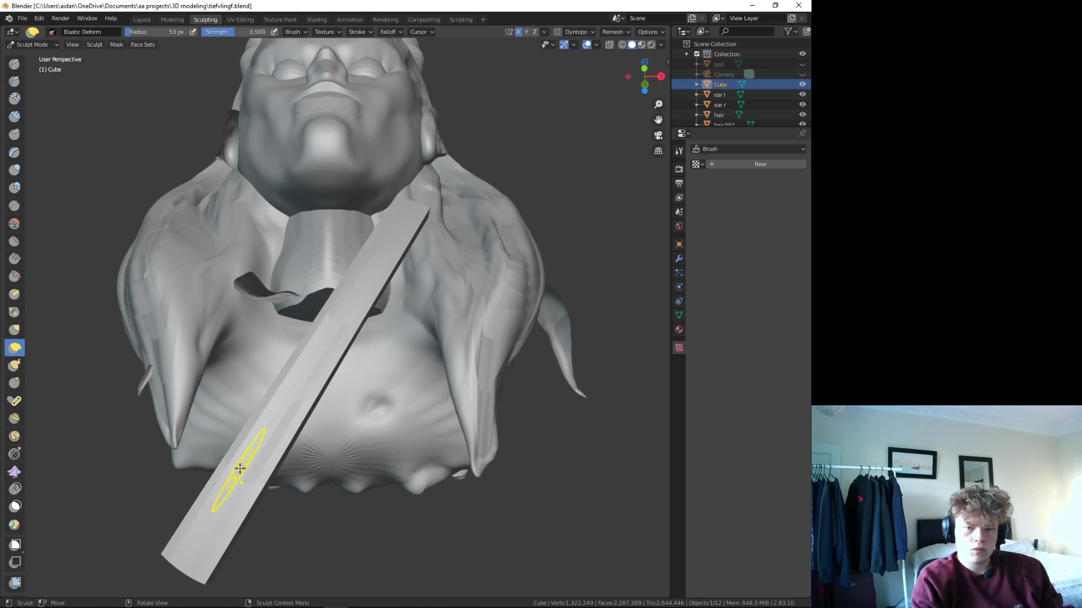
middle_click_drag(309, 482, 86, 443)
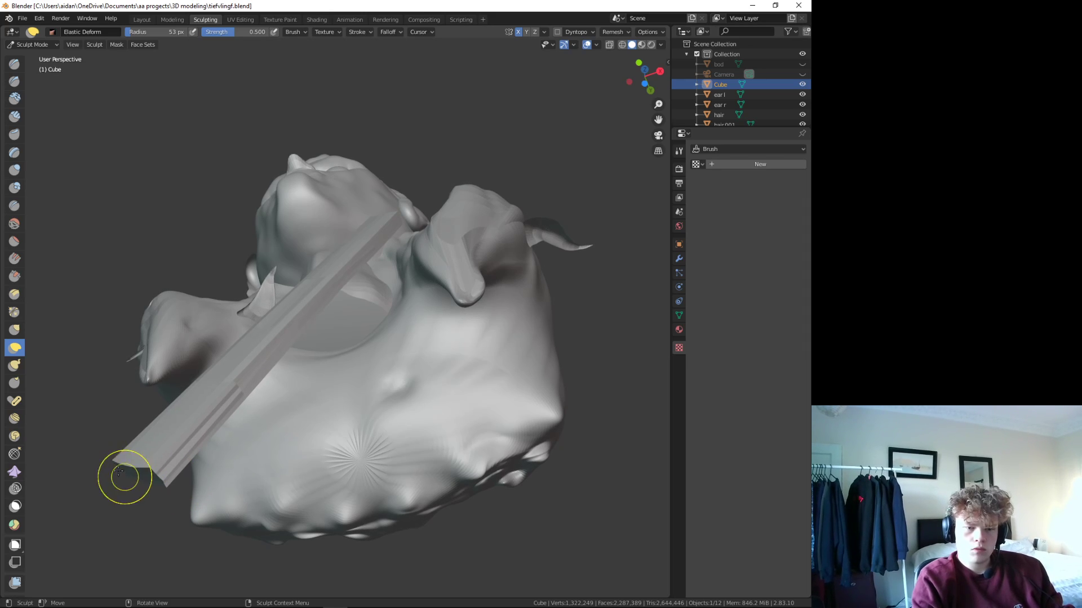
mouse_move(125, 476)
middle_mouse_down()
mouse_move(158, 442)
mouse_move(160, 227)
middle_mouse_up()
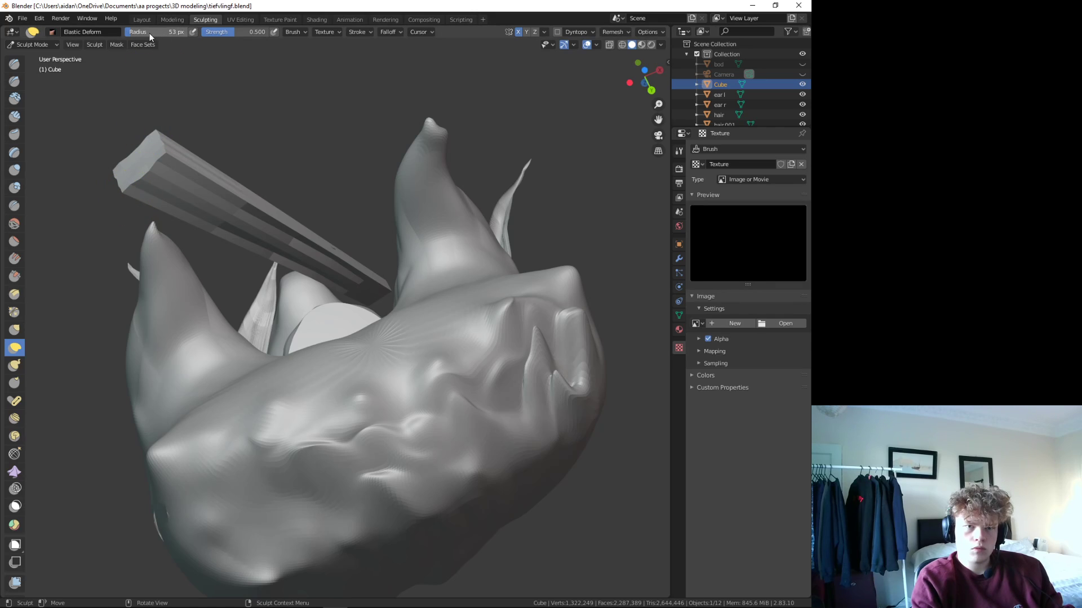
left_click_drag(157, 180, 222, 303)
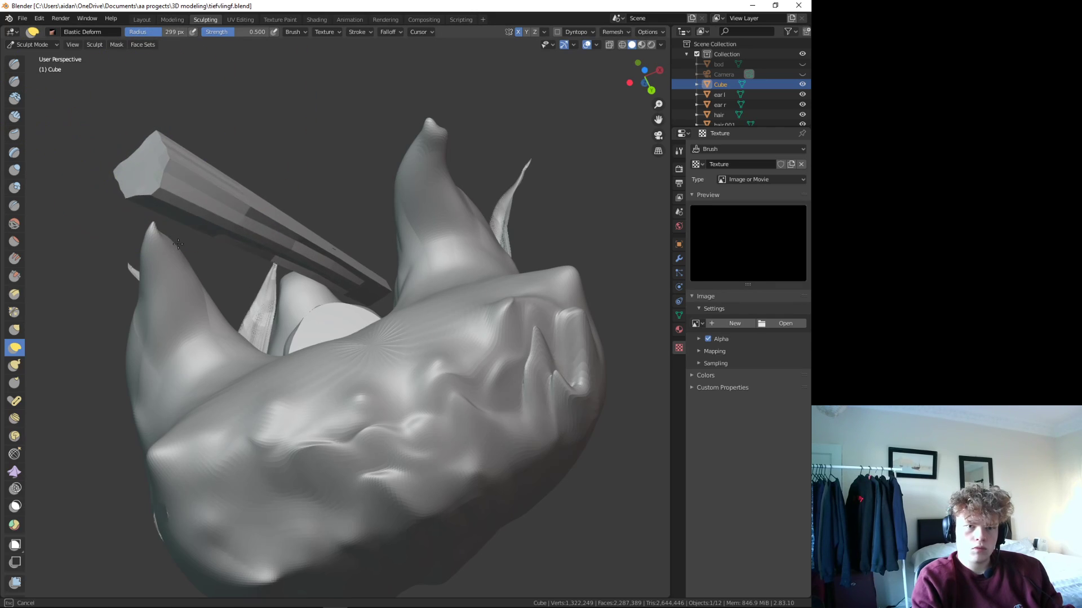
middle_click_drag(222, 379, 168, 406)
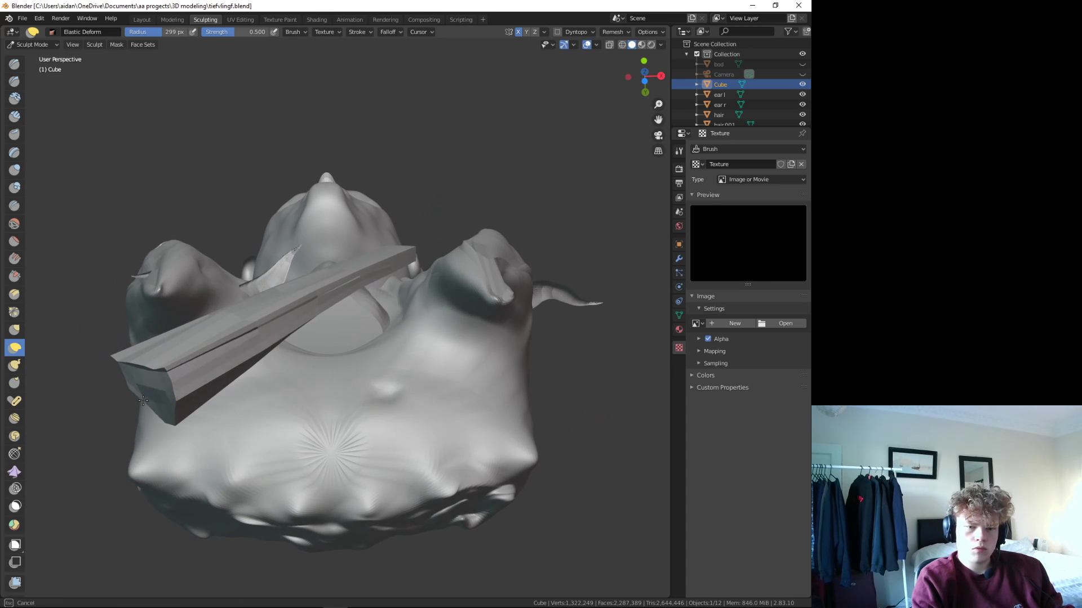
- Bend the strap's end and upper end where it meets the neck and body
left_click_drag(143, 401, 203, 400)
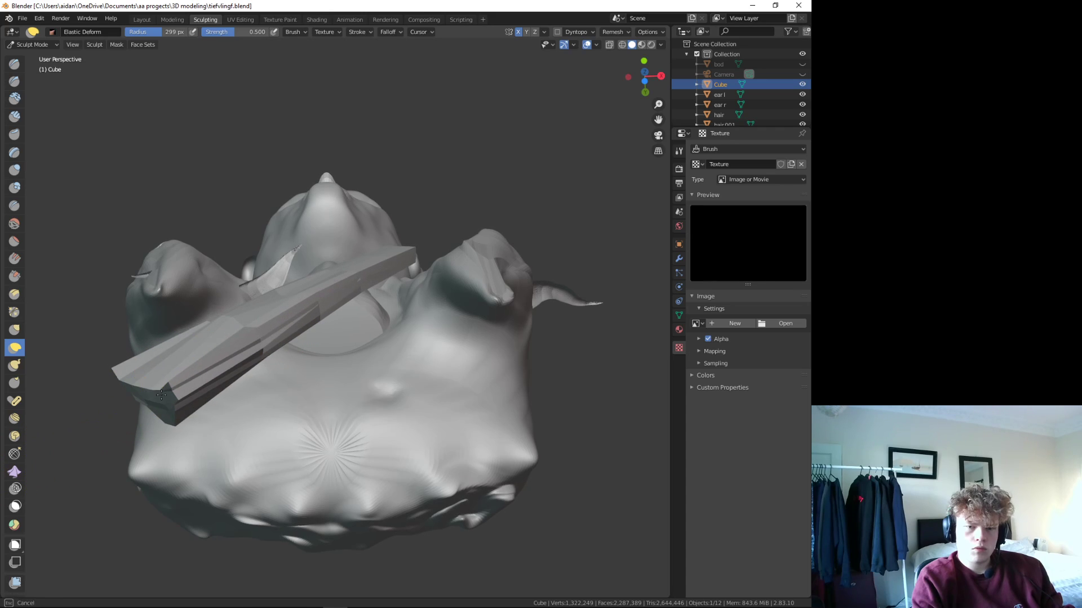
middle_click_drag(235, 427, 276, 374)
left_click_drag(276, 375, 320, 377)
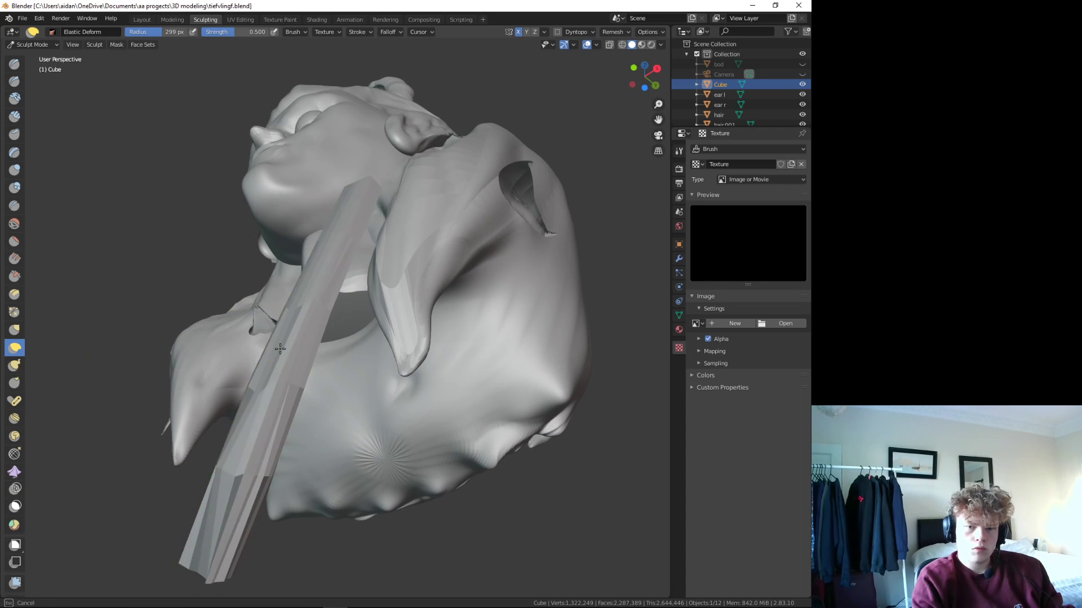
middle_click_drag(319, 376, 300, 379)
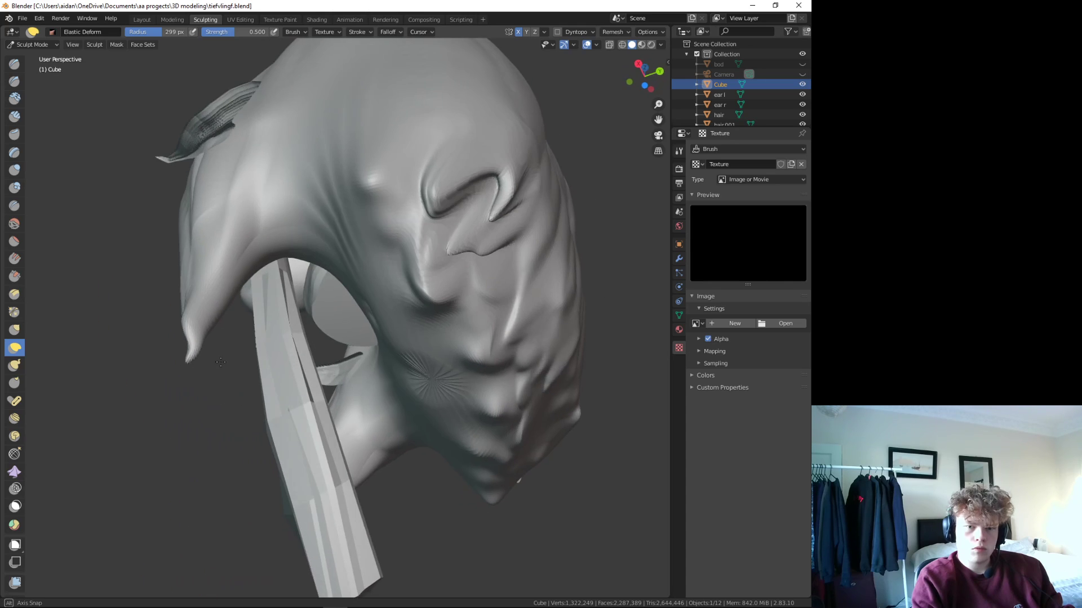
left_click_drag(299, 379, 332, 536)
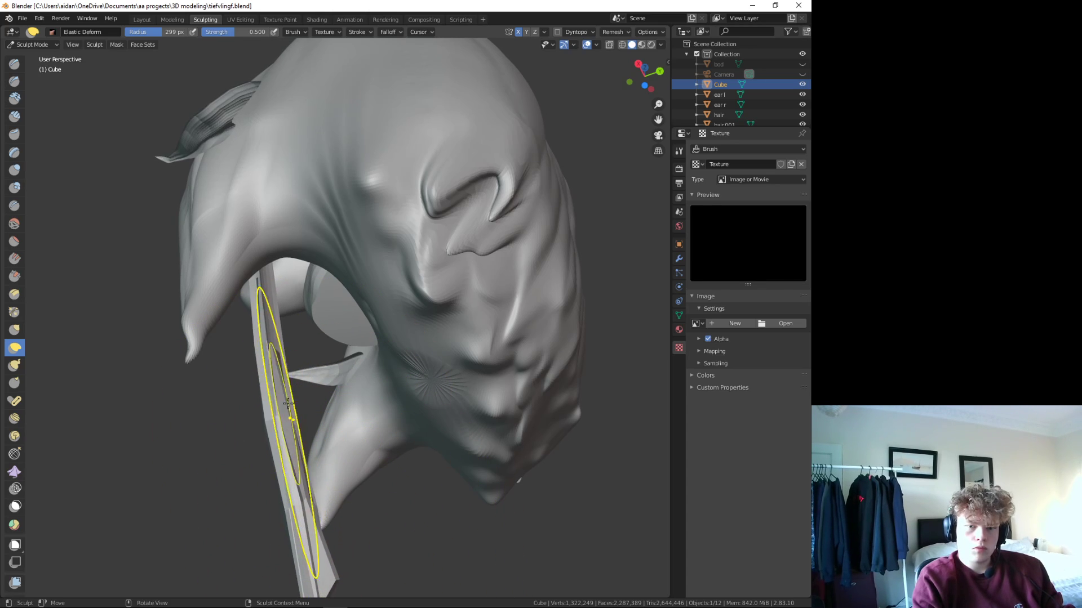
middle_click_drag(289, 402, 355, 421)
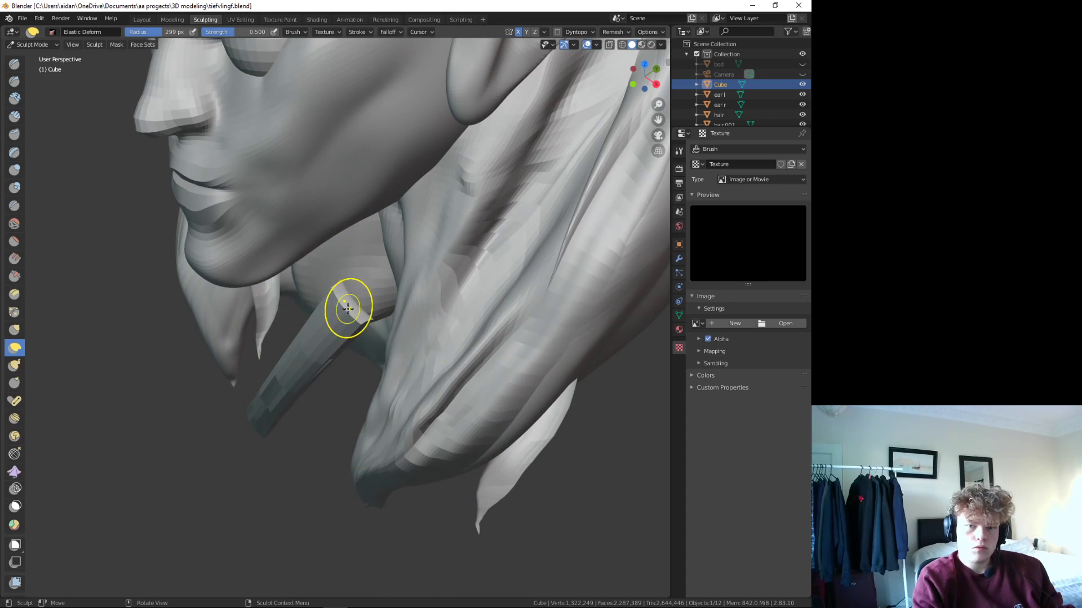
mouse_move(350, 302)
left_mouse_down()
mouse_move(364, 299)
mouse_move(376, 324)
left_mouse_up()
middle_click_drag(376, 324, 463, 83)
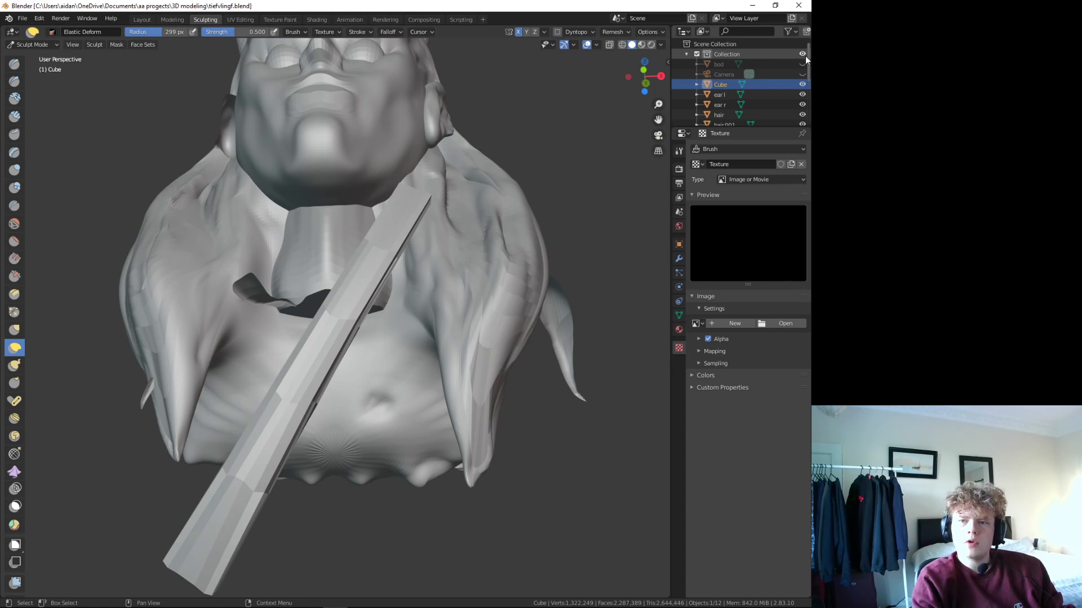
- Toggle the torso's visibility while reshaping the strap below the head
left_click(803, 64)
mouse_move(394, 315)
middle_mouse_down()
mouse_move(268, 375)
mouse_move(320, 357)
mouse_move(273, 382)
mouse_move(304, 343)
middle_mouse_up()
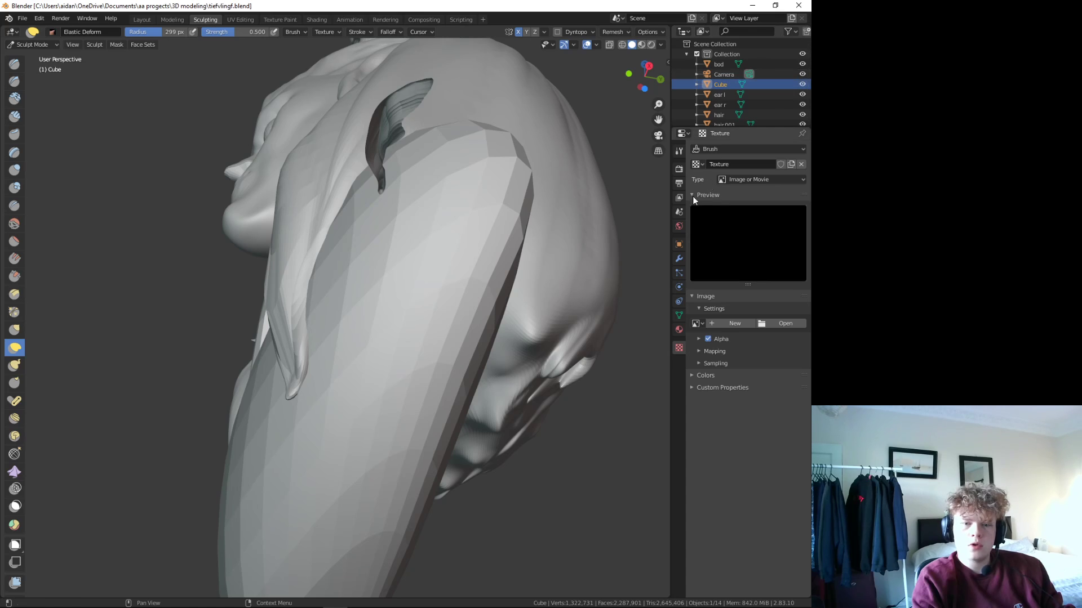
left_click(802, 74)
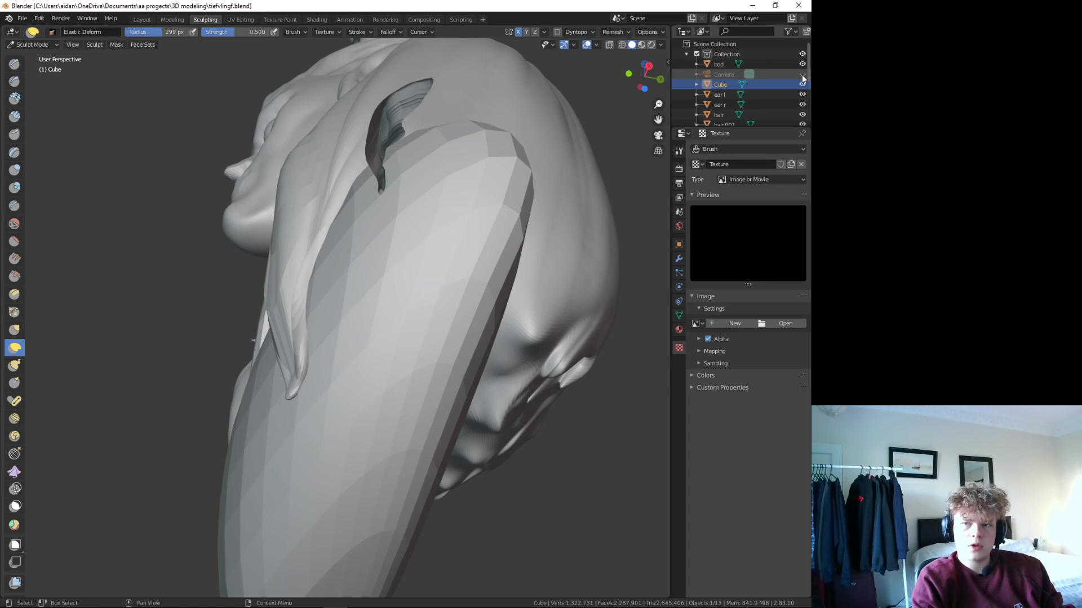
mouse_move(399, 338)
middle_mouse_down()
mouse_move(362, 391)
mouse_move(315, 417)
middle_mouse_up()
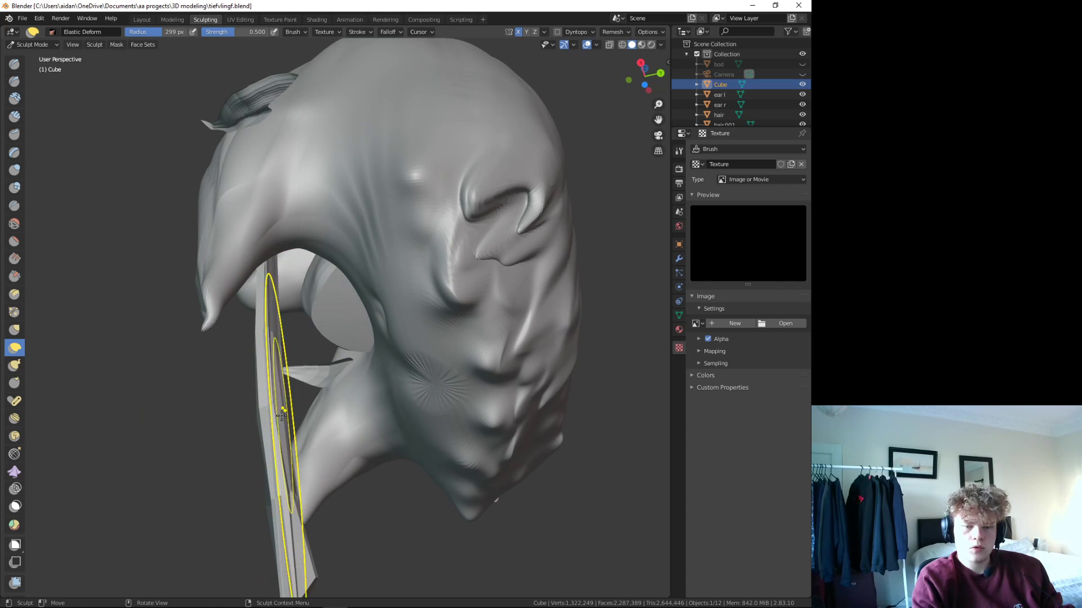
mouse_move(268, 475)
left_mouse_down()
mouse_move(314, 583)
mouse_move(304, 579)
left_mouse_up()
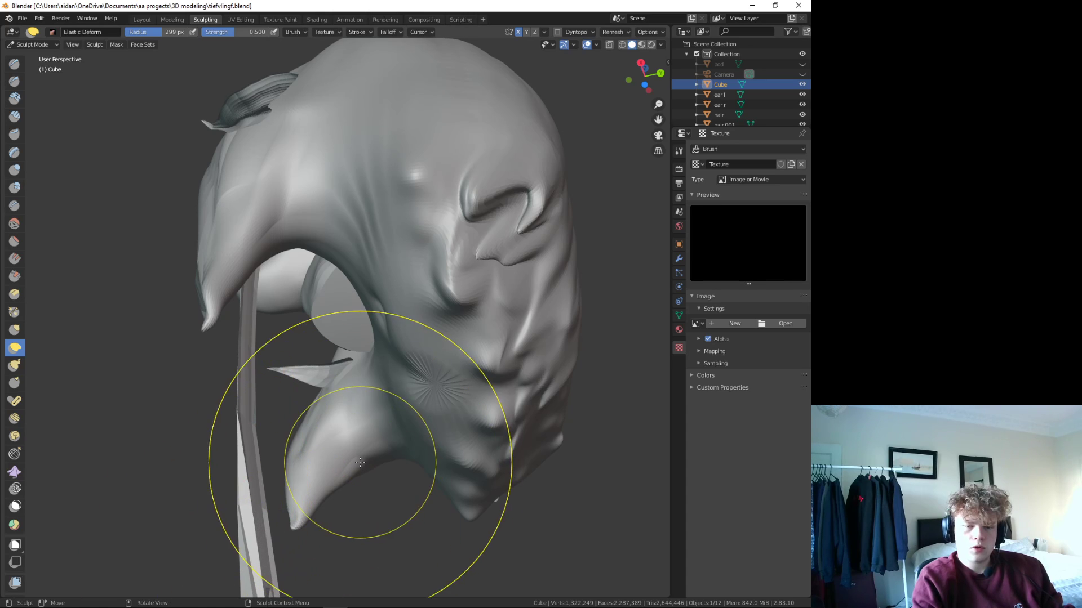
middle_click_drag(362, 459, 753, 137)
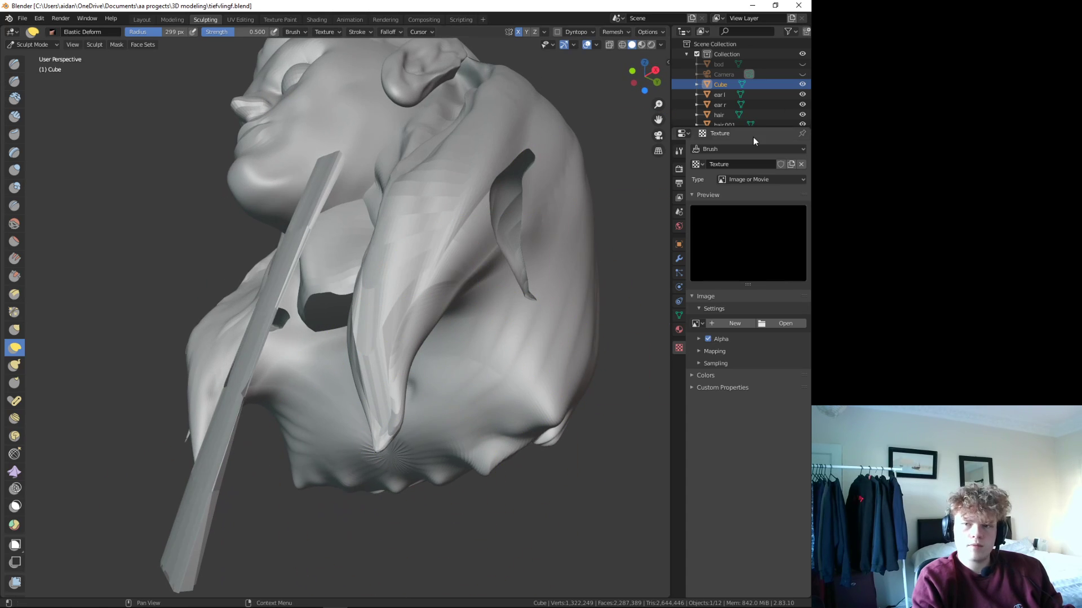
left_click(802, 64)
middle_click_drag(374, 338, 363, 314)
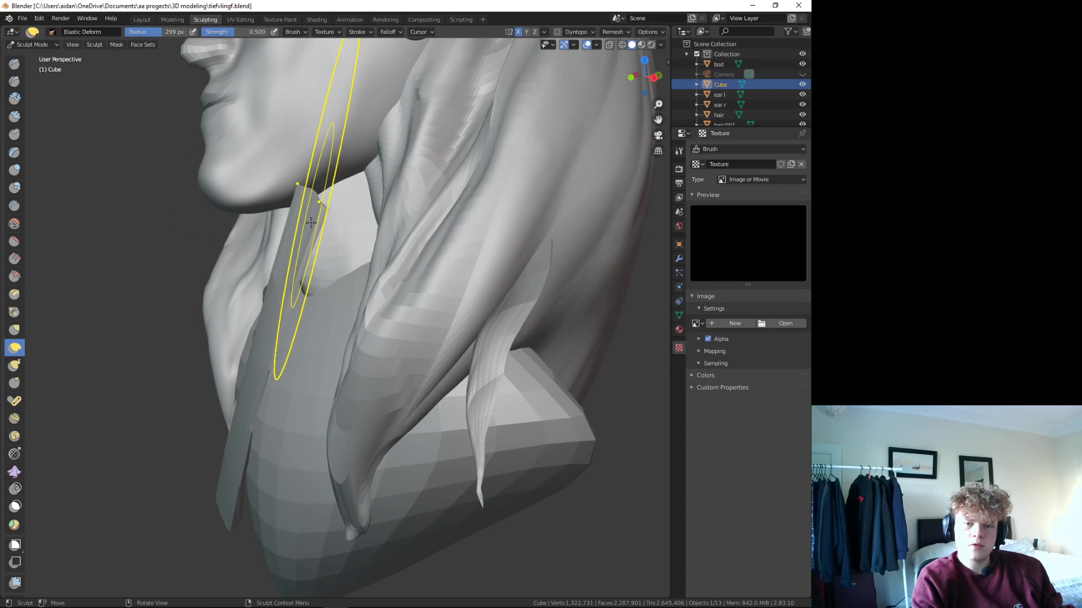
- Widen the strap's top, narrow its length, and pull it up onto the neck
left_click_drag(311, 223, 334, 226)
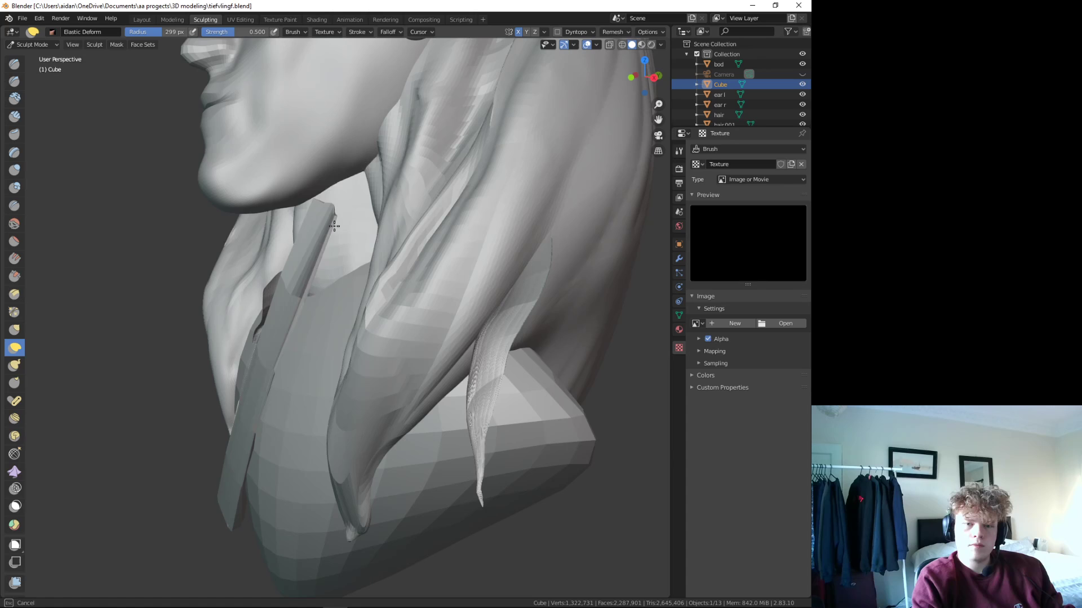
left_click_drag(389, 249, 372, 246)
mouse_move(283, 306)
left_mouse_down()
mouse_move(266, 325)
mouse_move(323, 309)
left_mouse_up()
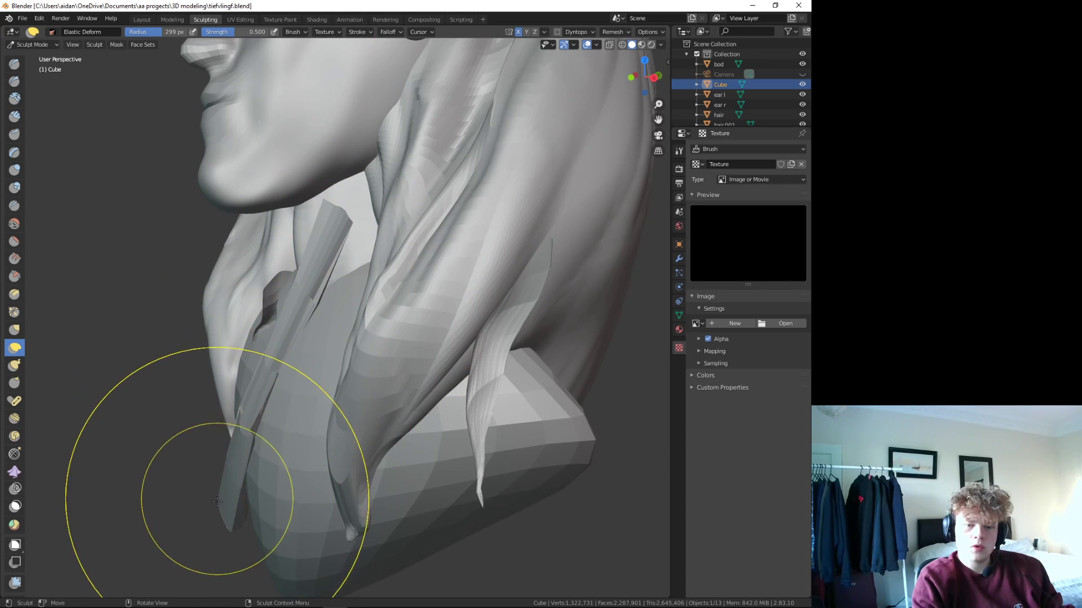
middle_click_drag(241, 532, 354, 454)
scroll(338, 467, "down", 3)
scroll(314, 395, "down", 1)
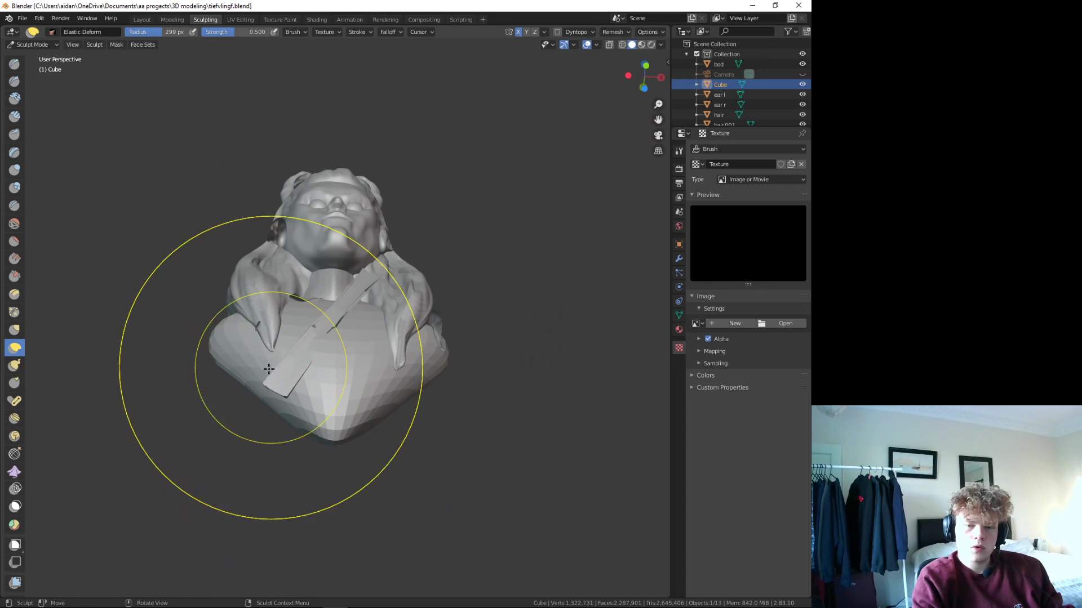
left_click_drag(280, 402, 296, 306)
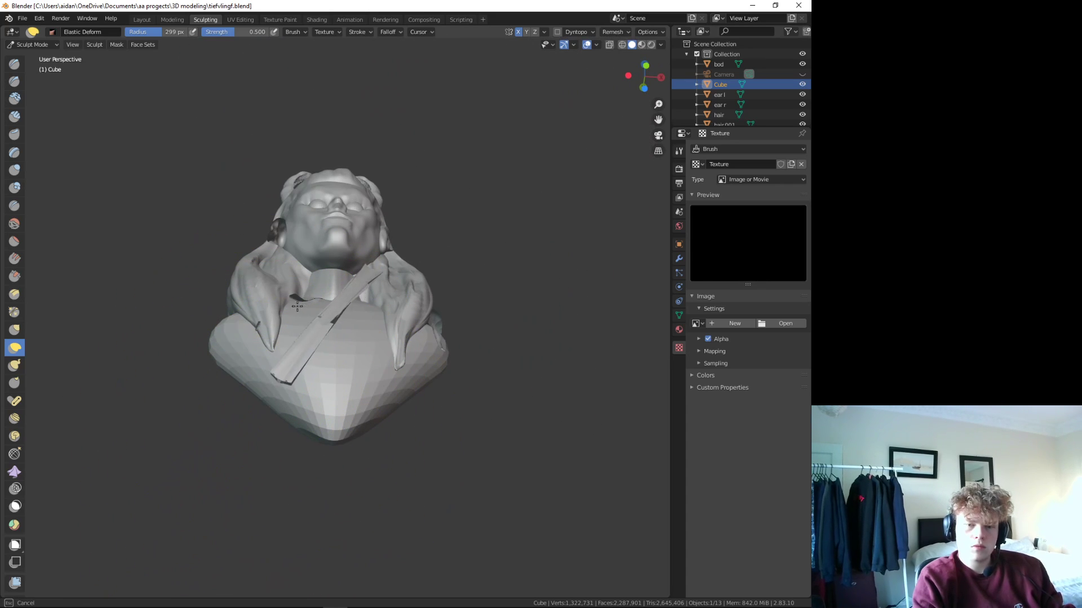
- Reshape the strap's upper end so it tucks under the hair
middle_click_drag(285, 342, 333, 381)
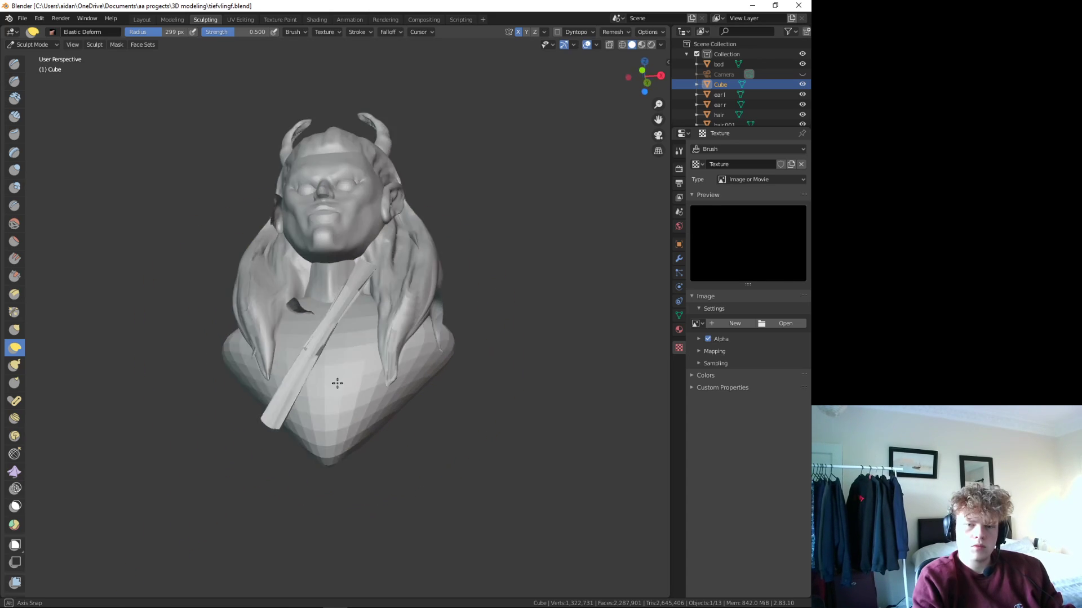
scroll(319, 309, "up", 3)
scroll(355, 279, "up", 3)
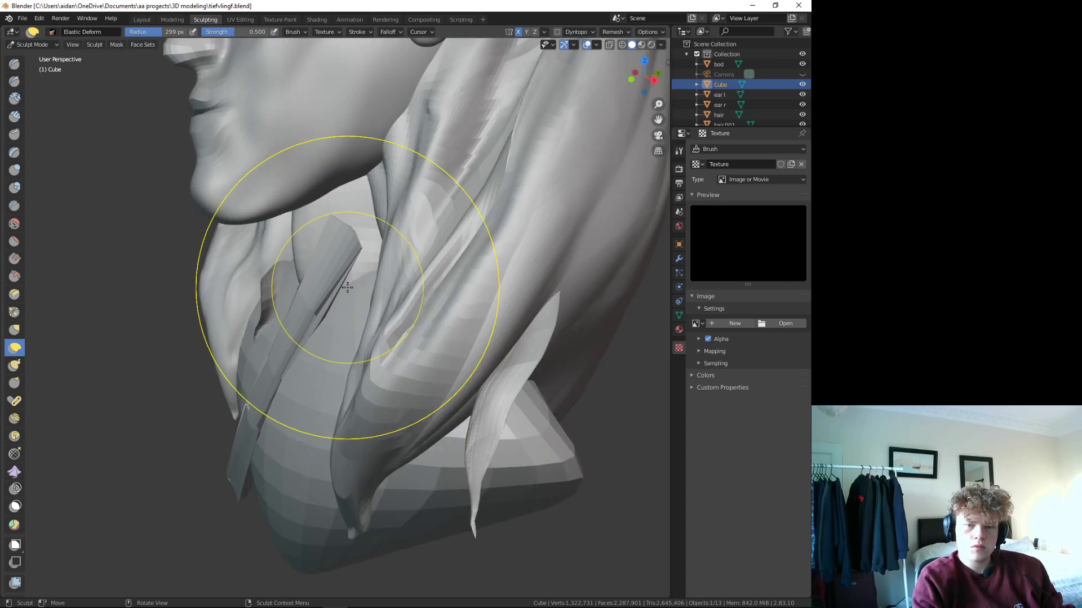
scroll(361, 280, "up", 2)
middle_click_drag(361, 280, 337, 318)
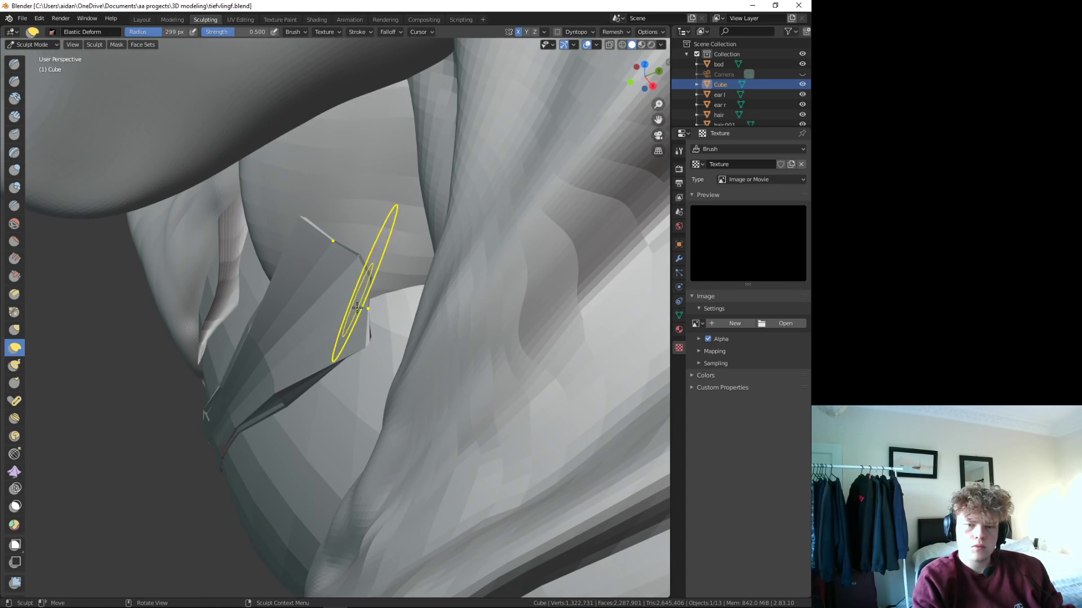
left_click_drag(357, 308, 404, 356)
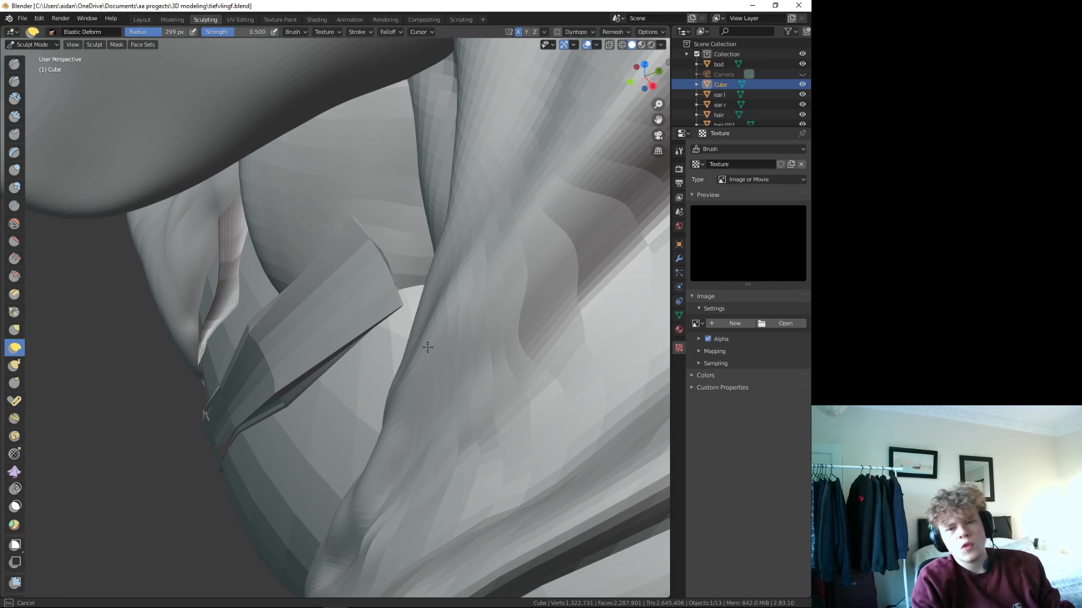
mouse_move(387, 278)
middle_mouse_down()
mouse_move(407, 291)
mouse_move(374, 205)
middle_mouse_up()
left_click_drag(374, 205, 438, 289)
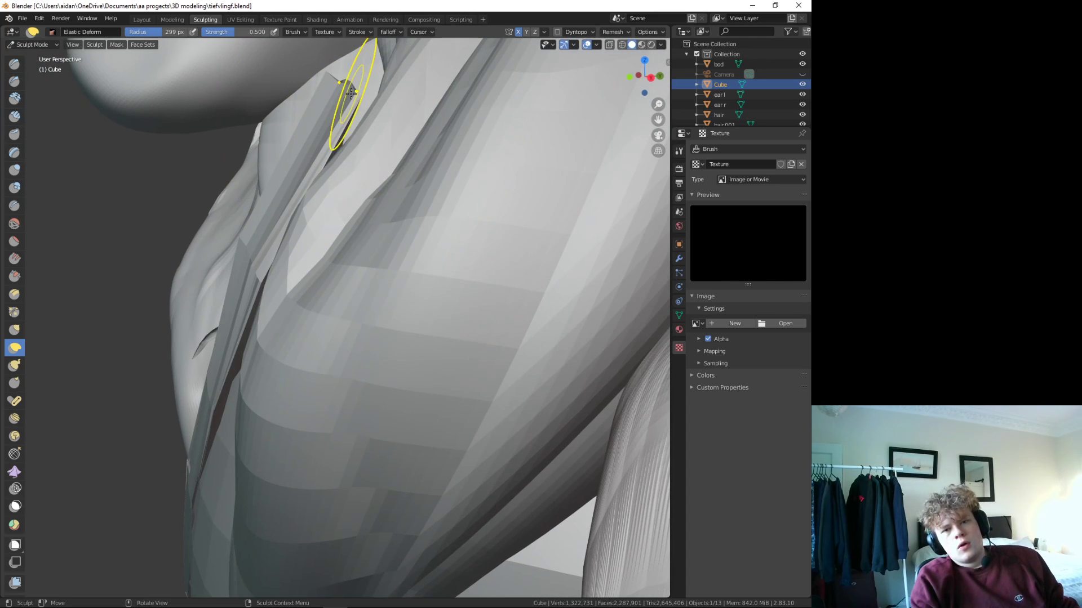
- Pull the strap tip down near the neck and stretch its end up and right
mouse_move(438, 289)
middle_mouse_down()
mouse_move(391, 260)
mouse_move(459, 193)
middle_mouse_up()
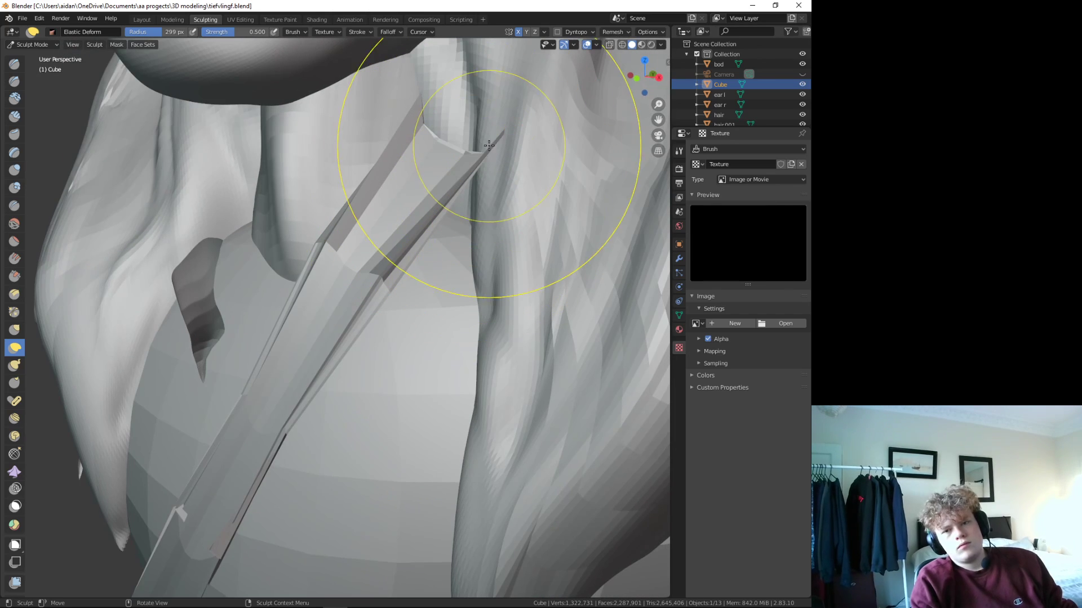
left_click_drag(502, 147, 453, 298)
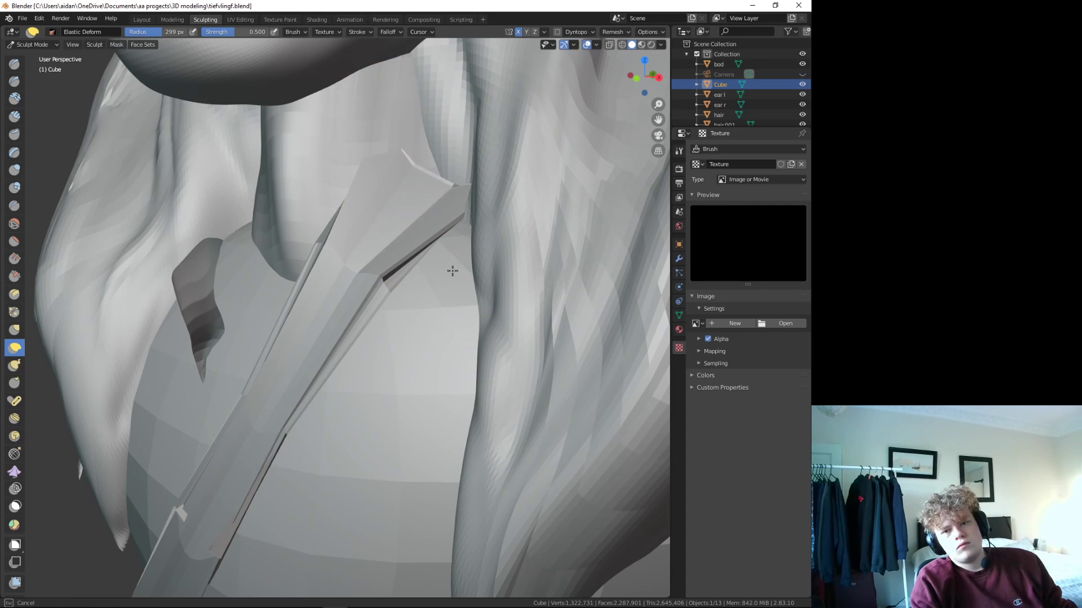
left_click_drag(469, 187, 422, 345)
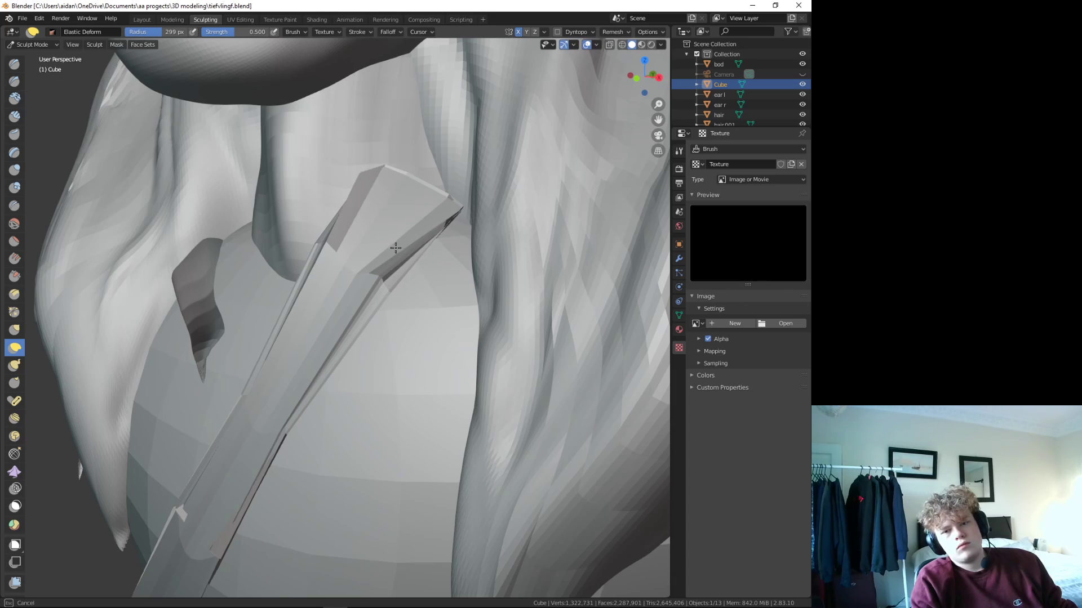
mouse_move(450, 282)
middle_mouse_down()
mouse_move(331, 313)
mouse_move(403, 391)
mouse_move(424, 344)
mouse_move(357, 306)
middle_mouse_up()
left_click_drag(458, 306, 671, 287)
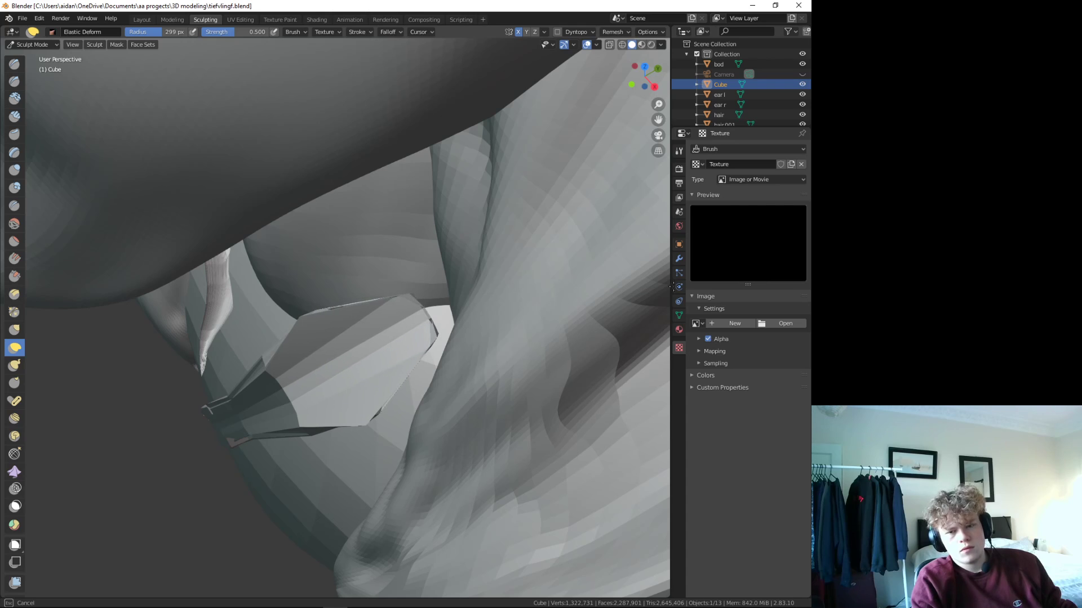
mouse_move(521, 355)
middle_mouse_down()
mouse_move(526, 326)
mouse_move(462, 172)
middle_mouse_up()
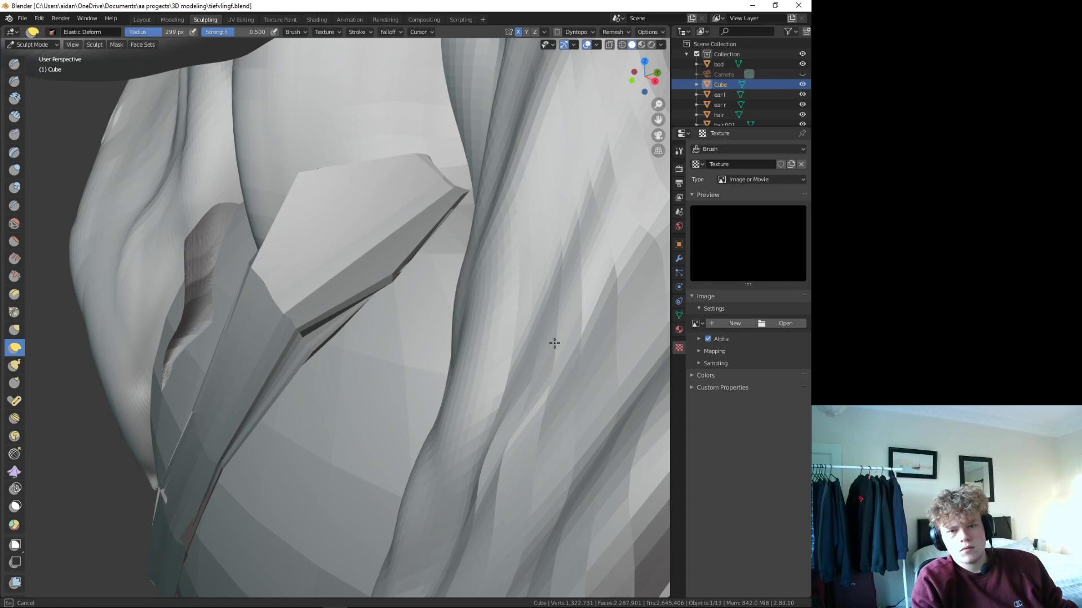
- Refine the strap end's edges, corner and notch
mouse_move(361, 336)
left_mouse_down()
mouse_move(329, 358)
mouse_move(387, 355)
mouse_move(360, 340)
mouse_move(327, 276)
left_mouse_up()
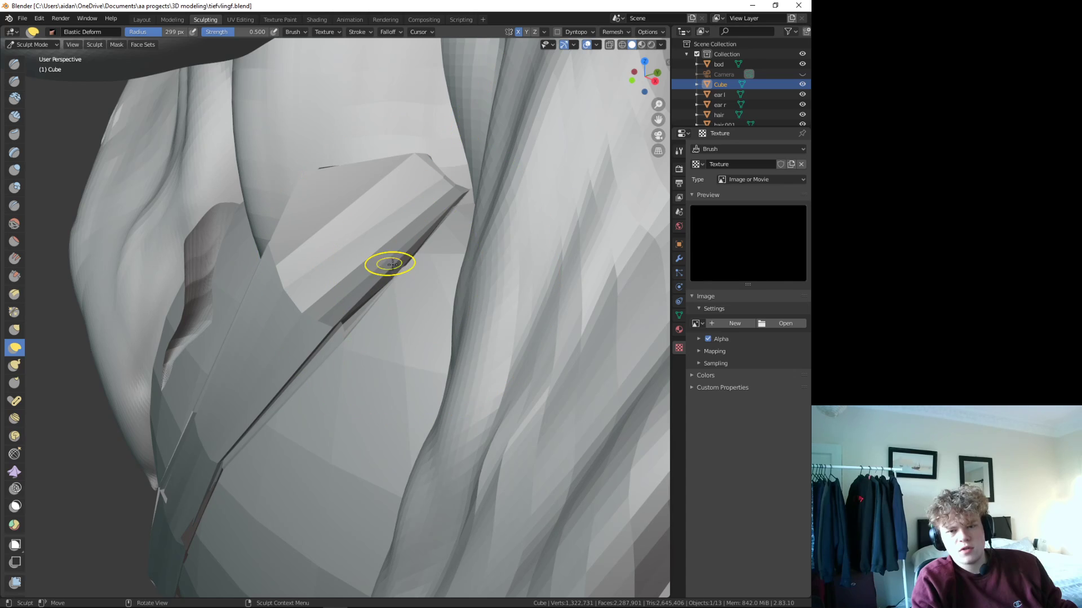
mouse_move(390, 263)
left_mouse_down()
mouse_move(432, 295)
mouse_move(453, 347)
mouse_move(440, 343)
left_mouse_up()
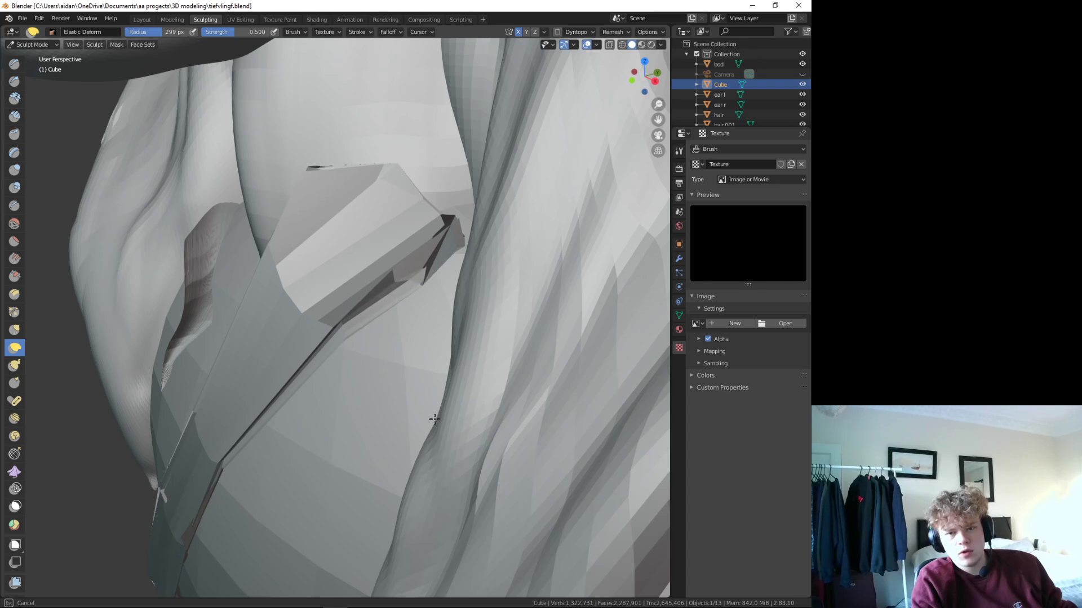
mouse_move(434, 419)
left_mouse_down()
mouse_move(474, 239)
mouse_move(445, 321)
mouse_move(490, 357)
mouse_move(616, 265)
mouse_move(759, 227)
left_mouse_up()
middle_click_drag(759, 226, 459, 246)
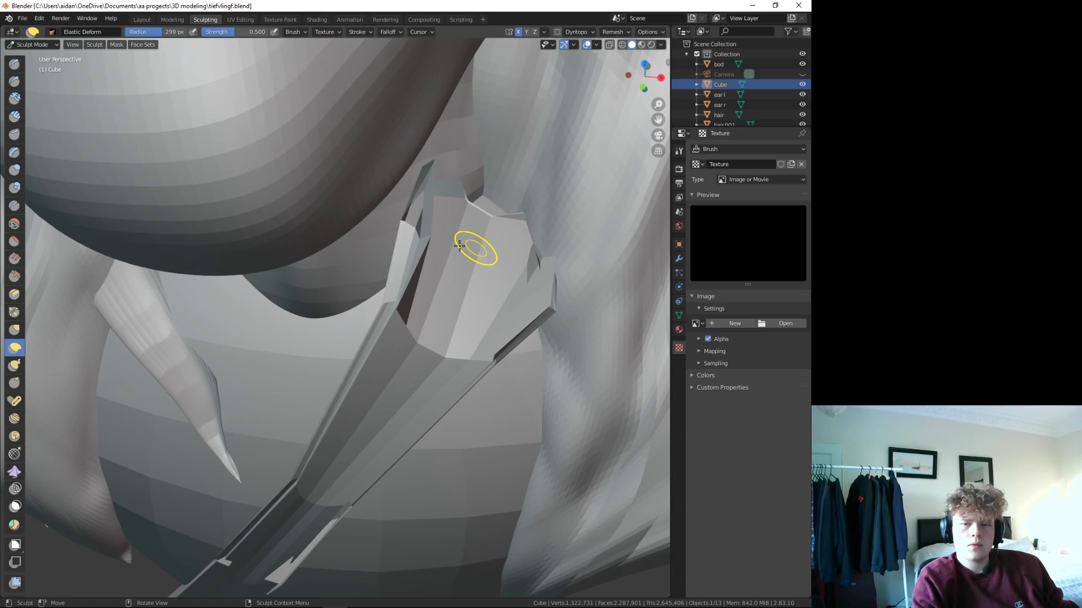
mouse_move(471, 234)
left_mouse_down()
mouse_move(436, 206)
mouse_move(442, 178)
left_mouse_up()
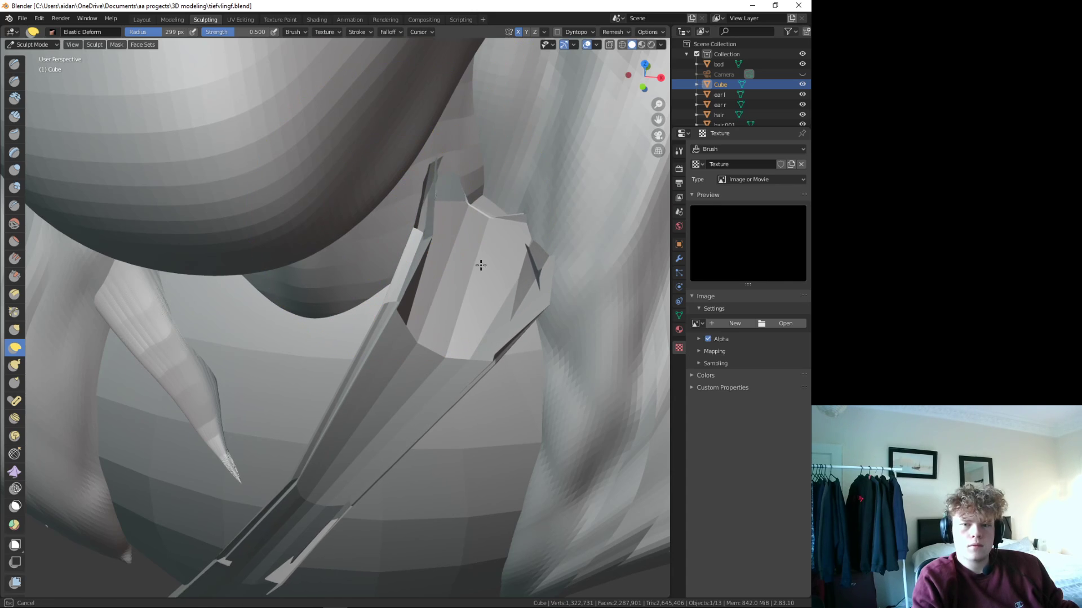
left_click_drag(480, 265, 603, 241)
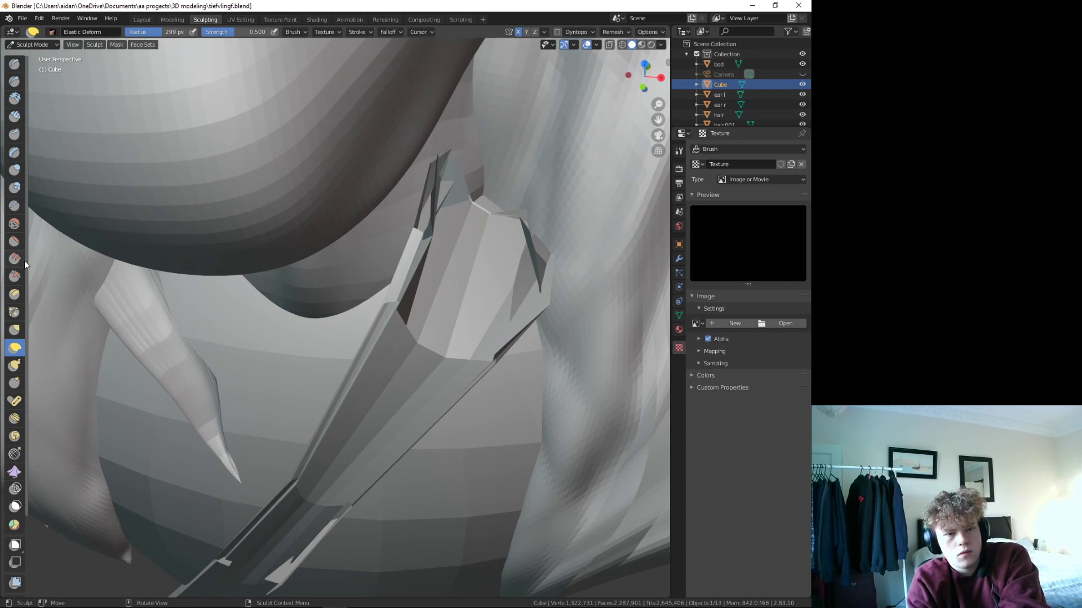
- Flatten the chest strap along its length with the Flatten/Contrast brush
left_click(19, 242)
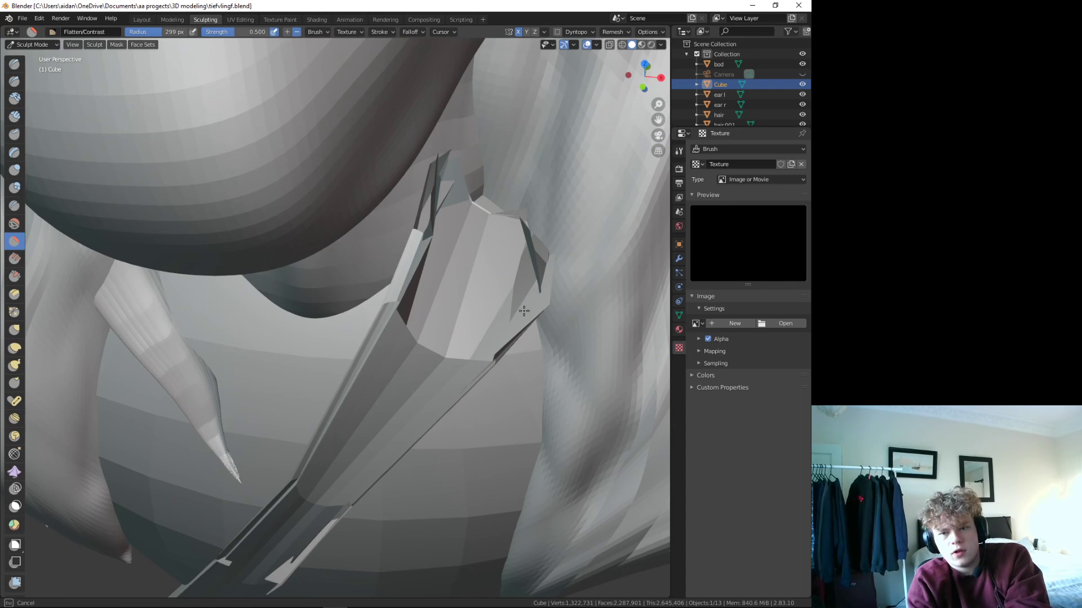
middle_click_drag(492, 281, 389, 289, "ctrl")
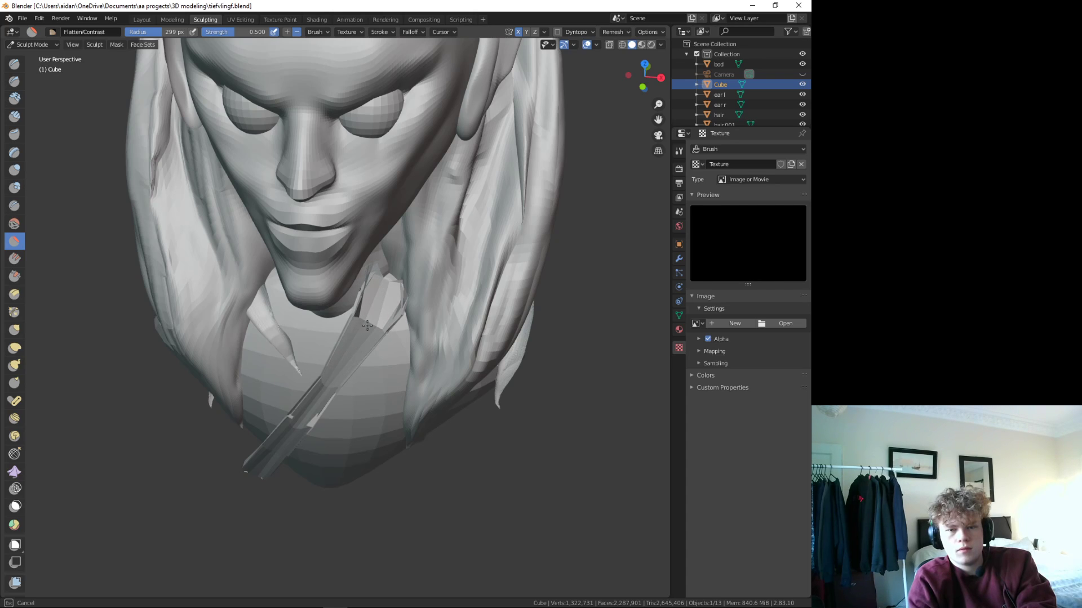
middle_click_drag(317, 451, 291, 505)
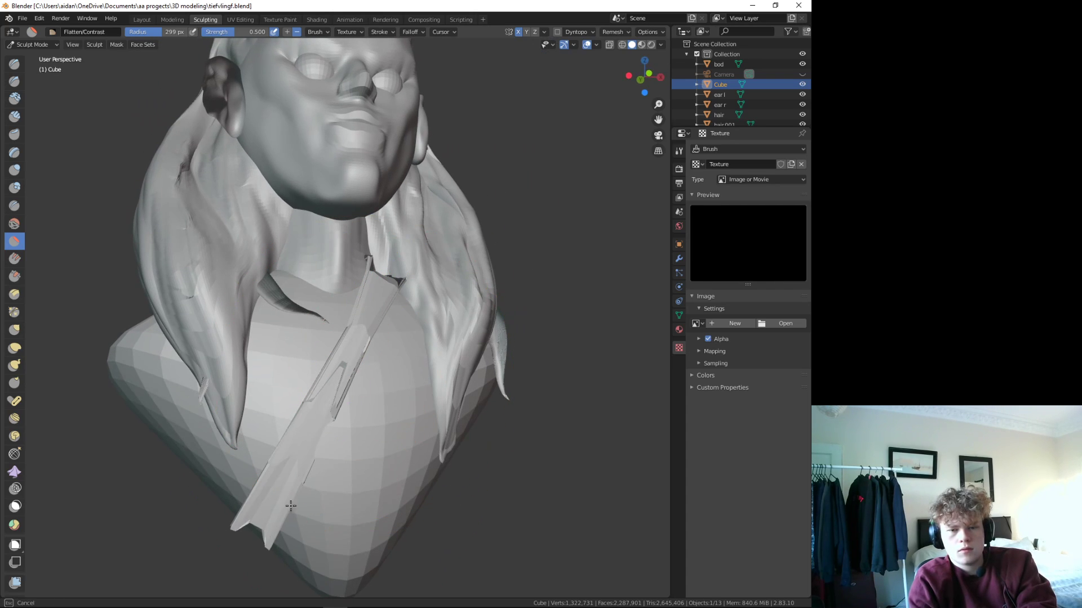
left_click_drag(358, 362, 283, 469)
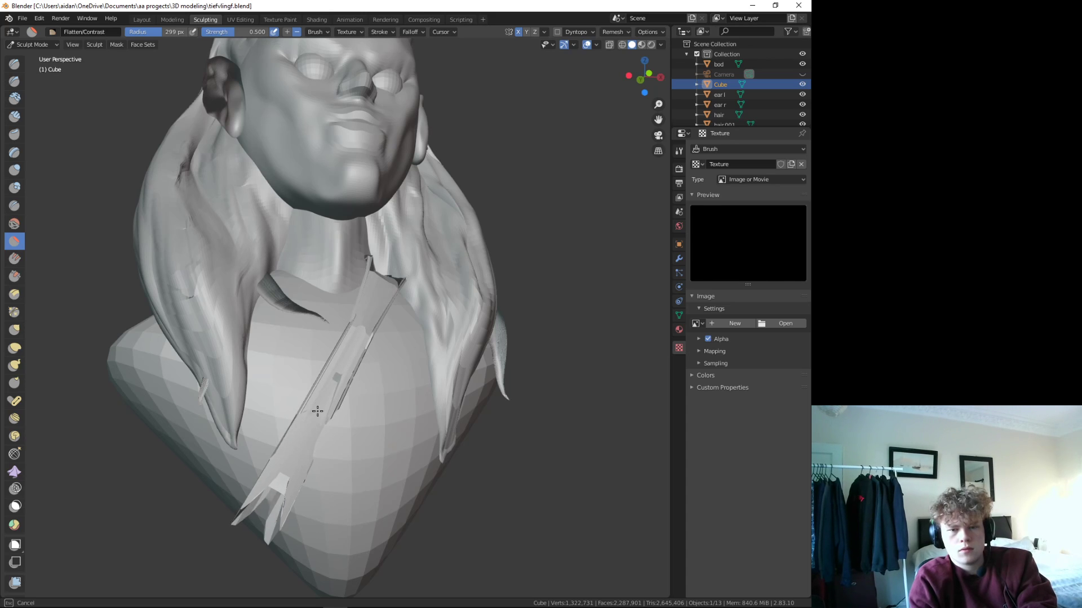
middle_click_drag(382, 271, 405, 375)
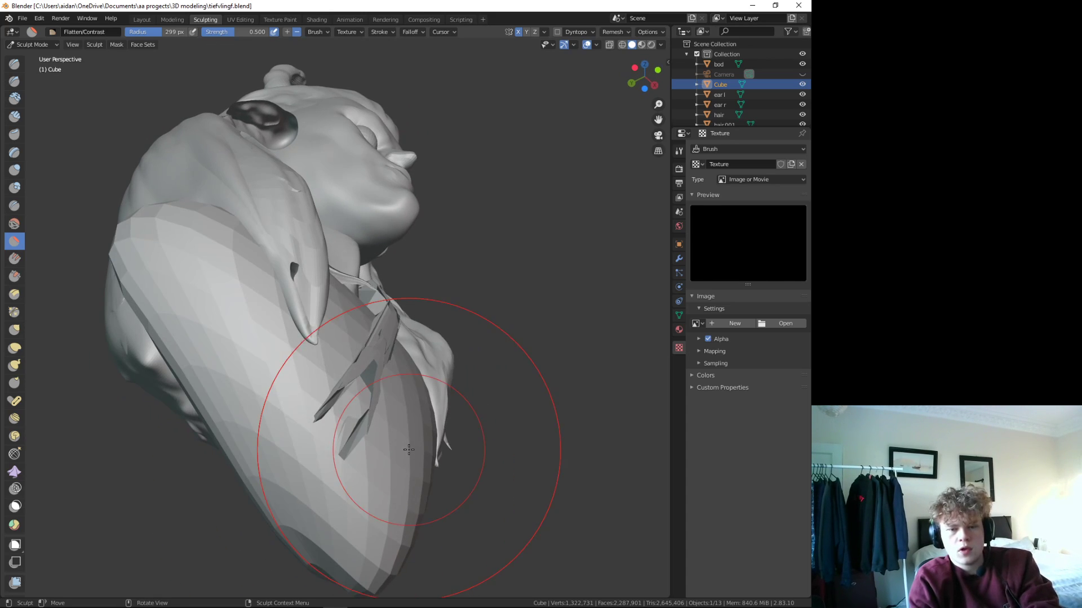
- Undo the jagged flattening and restroke the strap flat against the chest
key("ctrl+z")
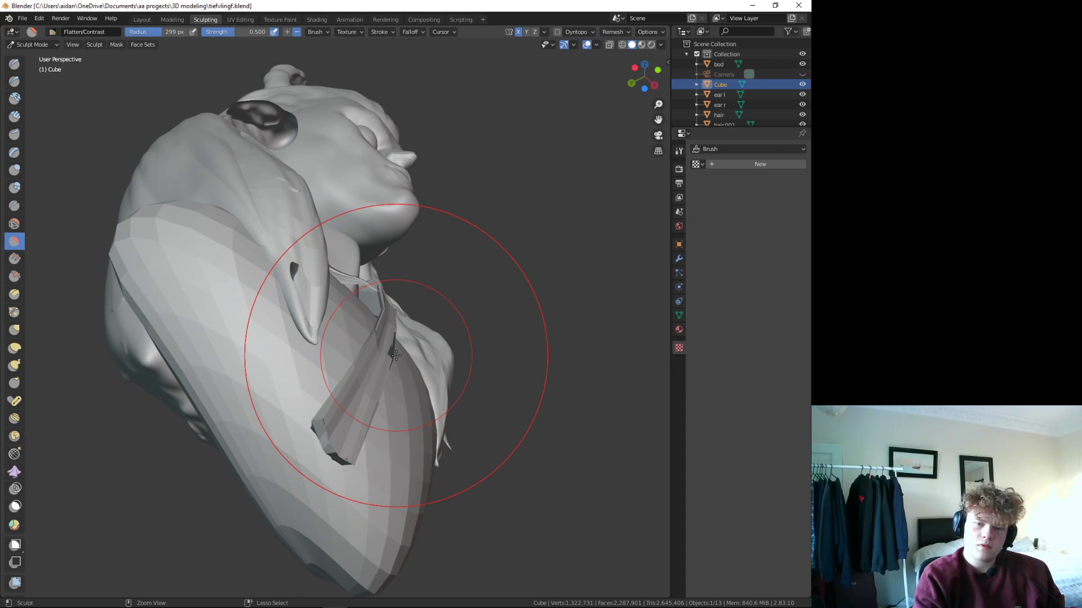
middle_click_drag(447, 360, 364, 448)
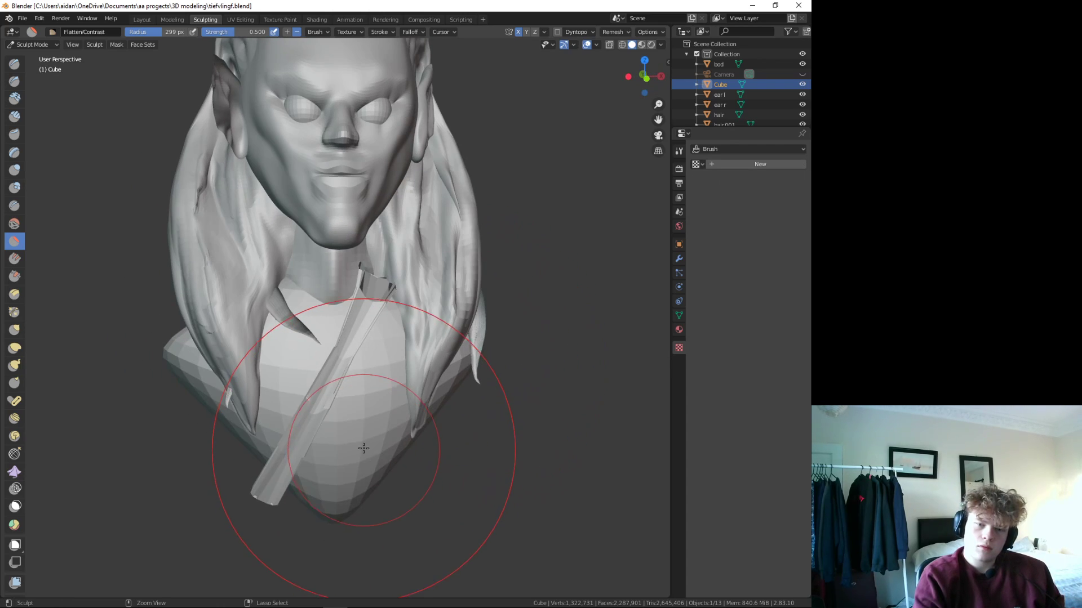
left_click_drag(361, 394, 361, 376)
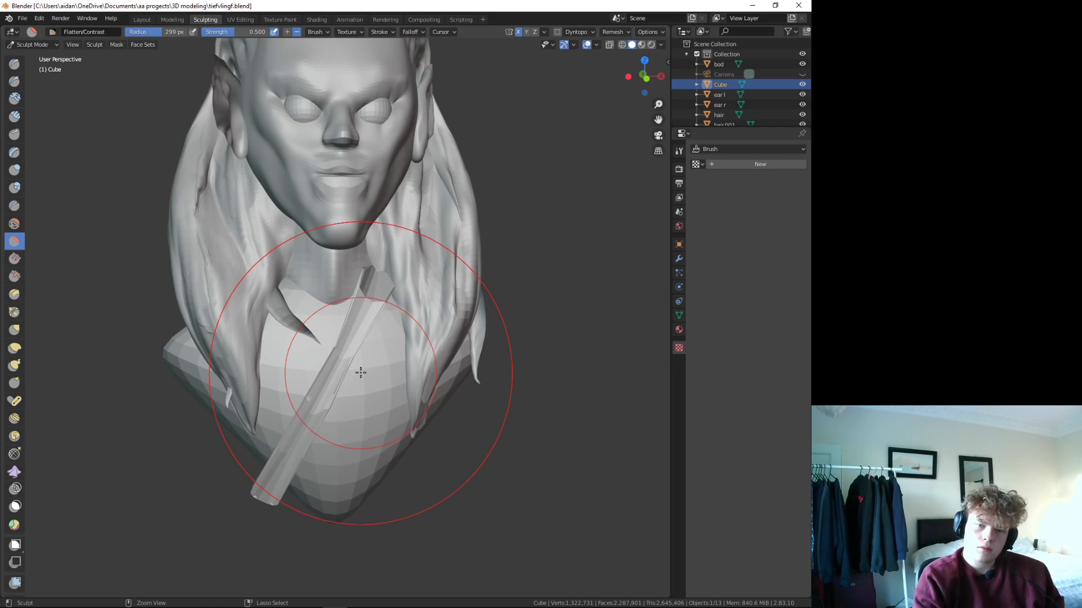
mouse_move(358, 369)
middle_mouse_down()
mouse_move(350, 314)
mouse_move(410, 241)
middle_mouse_up()
scroll(366, 319, "up", 5)
scroll(365, 319, "down", 3)
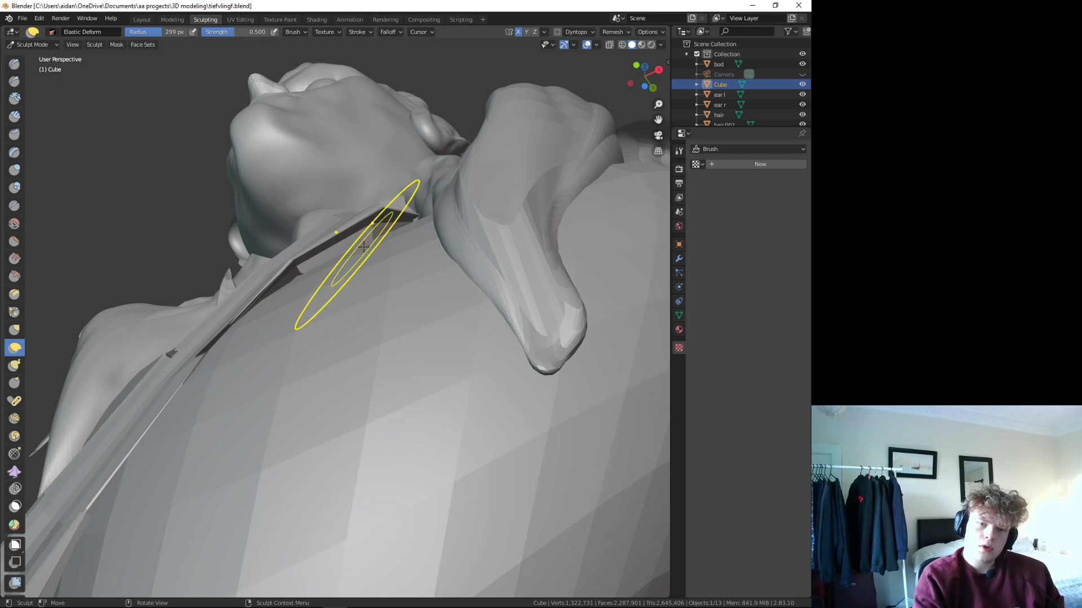
- Reshape the strap where it meets the shoulder and near the arm
mouse_move(473, 394)
middle_mouse_down()
mouse_move(430, 391)
mouse_move(422, 338)
middle_mouse_up()
mouse_move(348, 248)
left_mouse_down()
mouse_move(278, 285)
mouse_move(339, 303)
left_mouse_up()
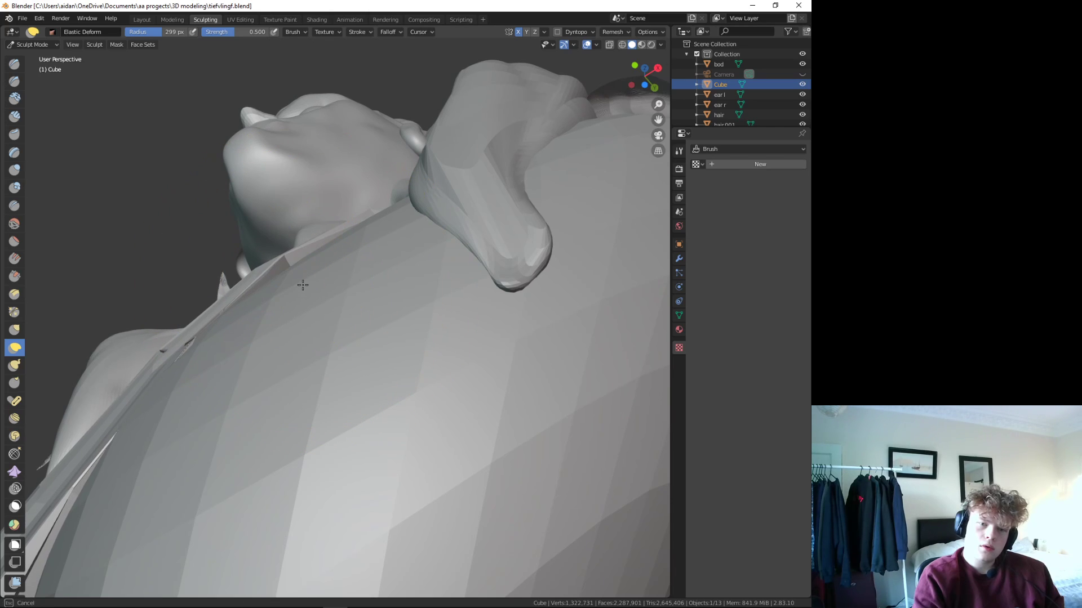
mouse_move(323, 338)
middle_mouse_down()
mouse_move(362, 331)
mouse_move(309, 347)
mouse_move(254, 229)
middle_mouse_up()
middle_click_drag(260, 309, 374, 361)
left_click_drag(374, 362, 364, 457)
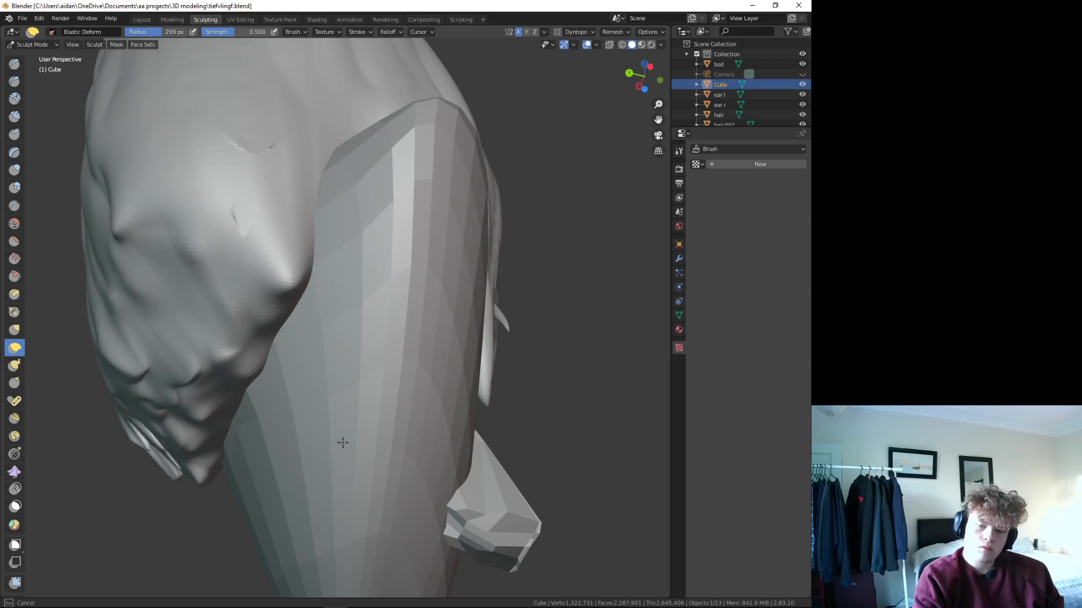
- Pull the strap end by the arm into shape and stretch the shoulder part toward the collar
middle_click_drag(464, 448, 442, 527)
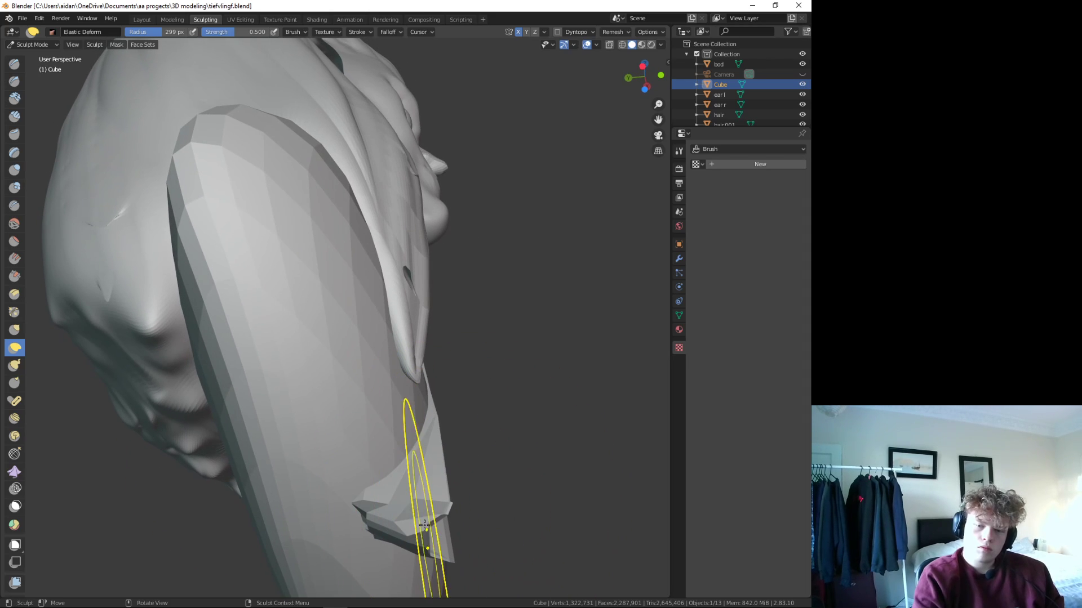
mouse_move(425, 525)
left_mouse_down()
mouse_move(439, 496)
mouse_move(404, 486)
left_mouse_up()
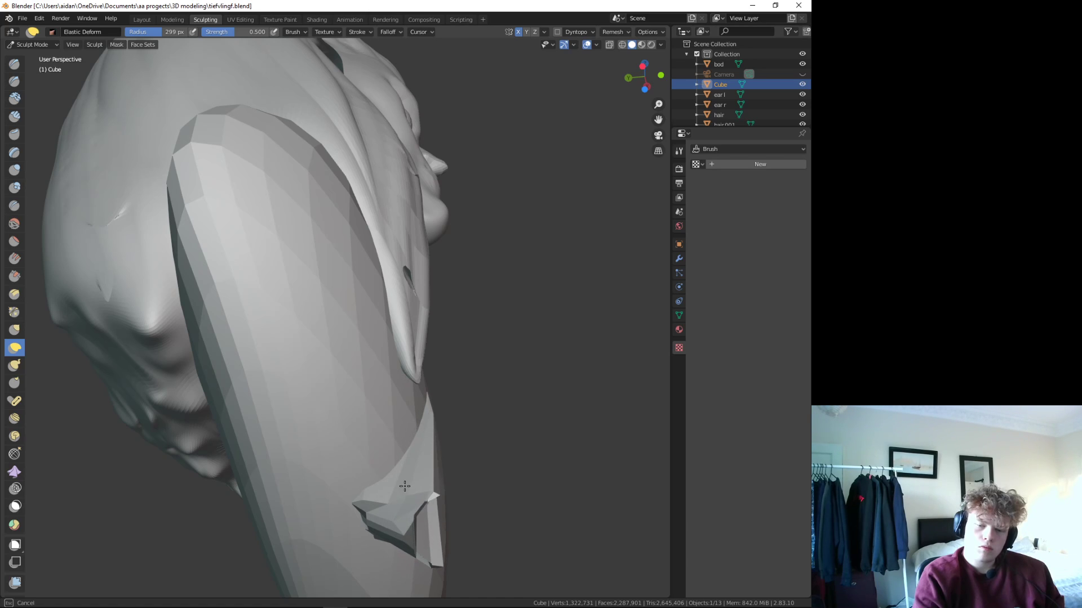
mouse_move(405, 486)
middle_mouse_down()
mouse_move(345, 471)
mouse_move(251, 483)
middle_mouse_up()
scroll(345, 471, "down", 3)
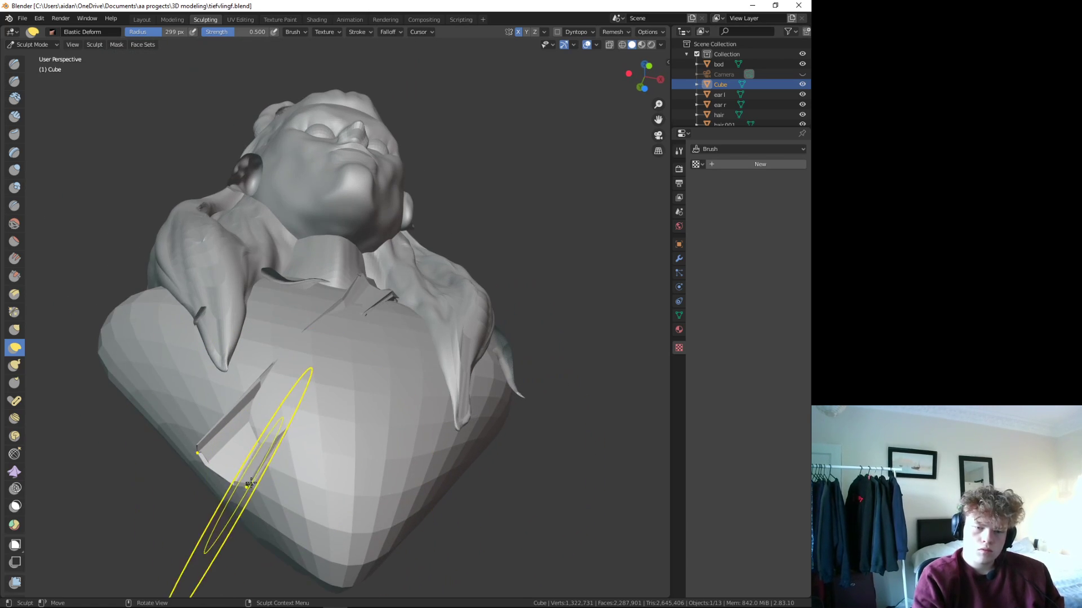
mouse_move(243, 448)
left_mouse_down()
mouse_move(327, 337)
mouse_move(277, 428)
left_mouse_up()
- Reshape the strap corner over the shoulder, viewed from above
middle_click_drag(276, 428, 314, 411)
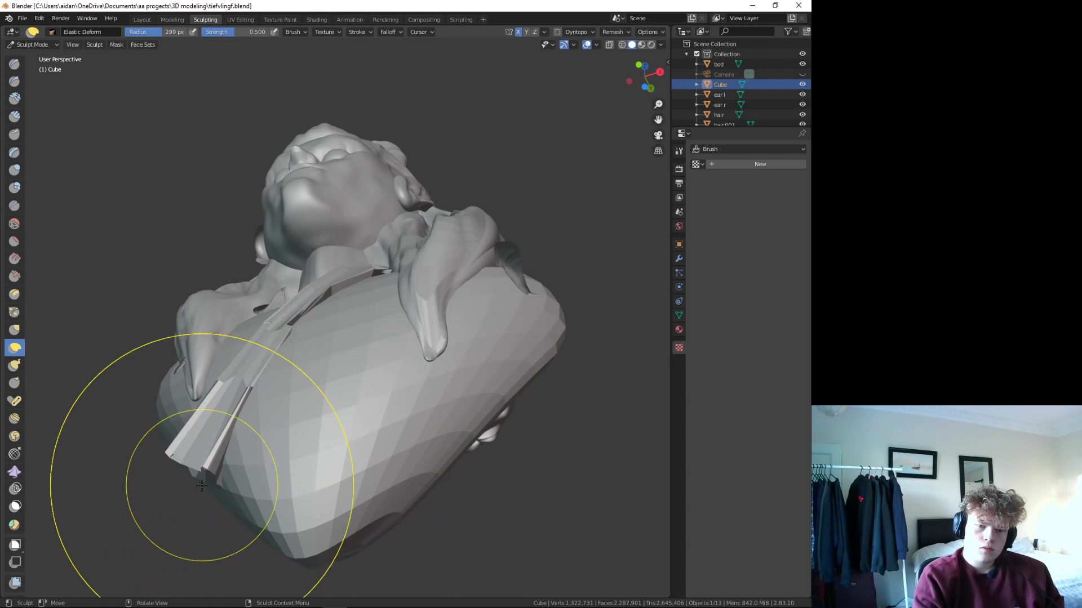
middle_click_drag(202, 485, 307, 394)
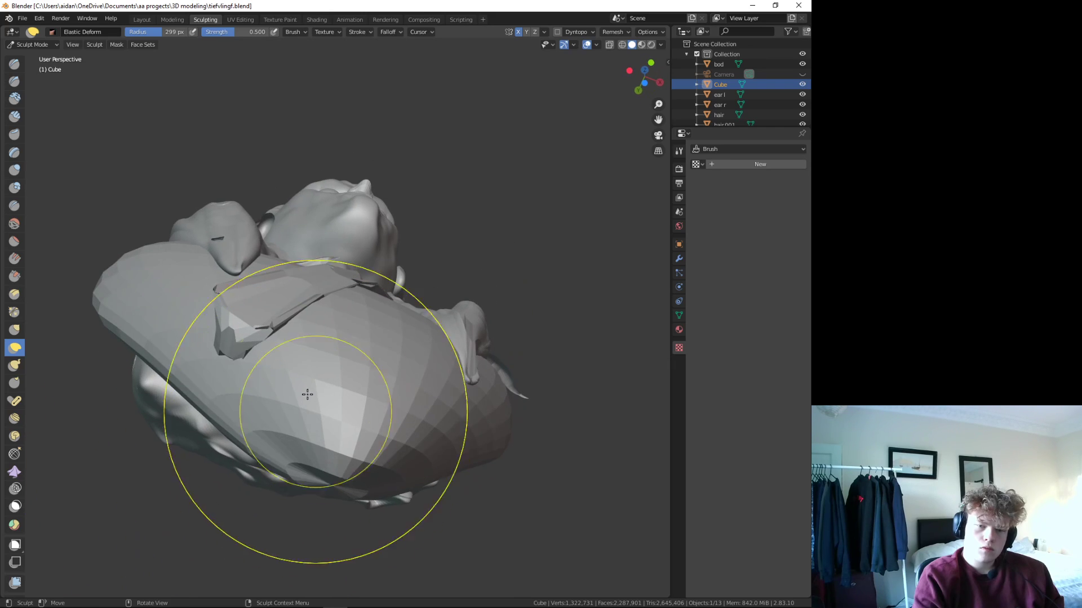
left_click_drag(238, 322, 240, 330)
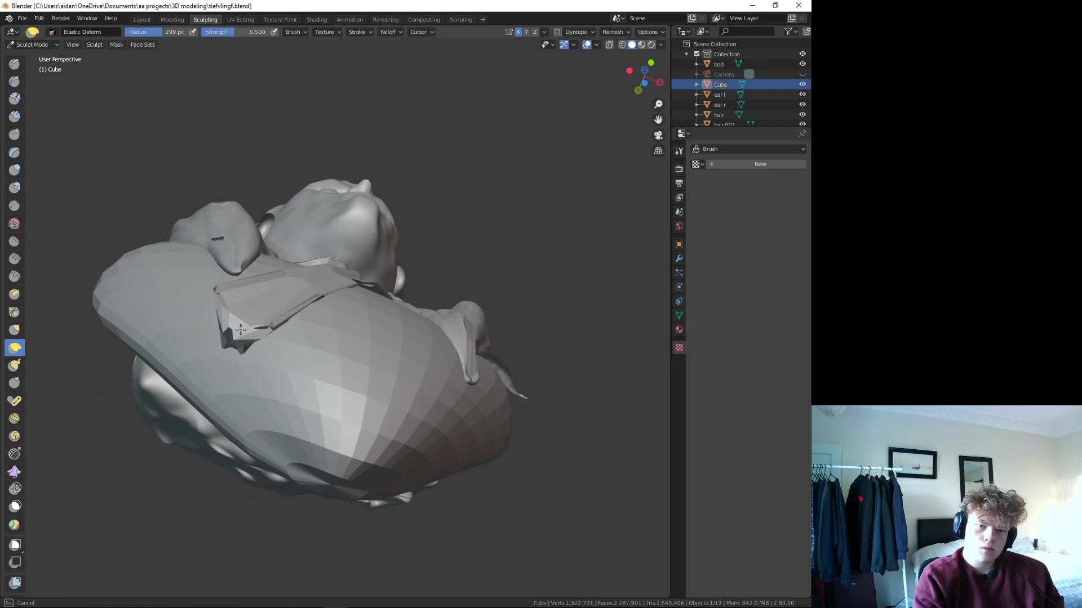
left_click_drag(278, 278, 284, 278)
middle_click_drag(285, 278, 398, 447)
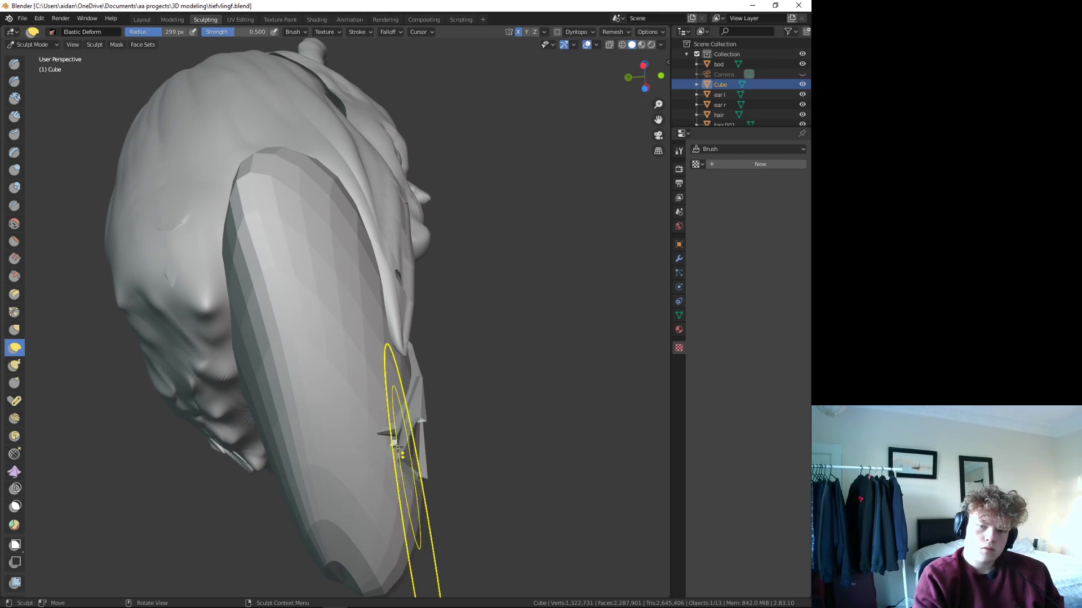
- Stretch the strap spikes at the bust's side and chest up and to the right
left_click_drag(385, 434, 379, 433)
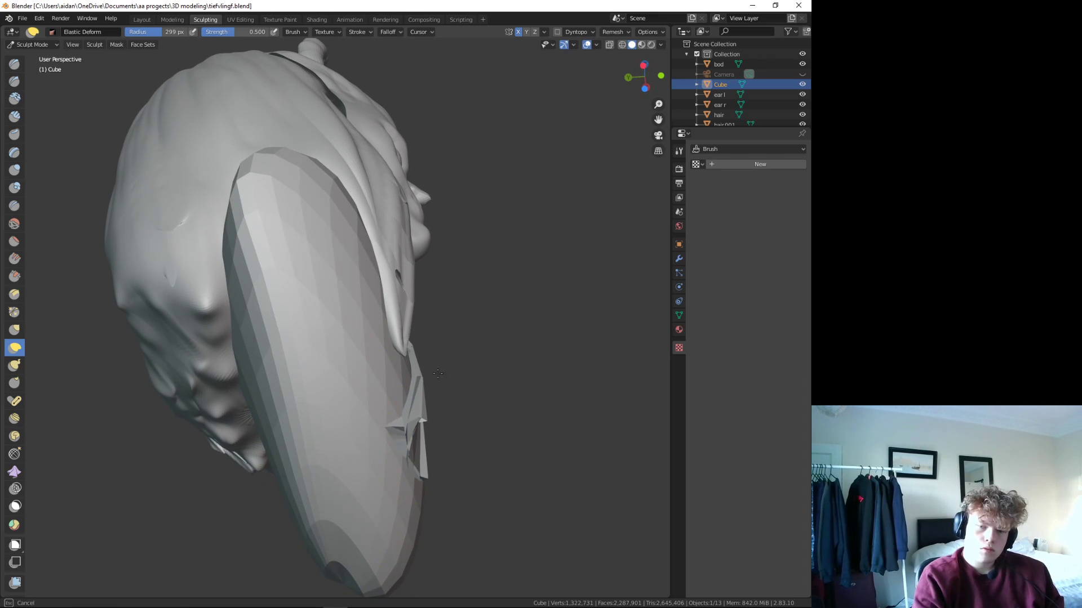
left_click_drag(438, 373, 544, 295)
mouse_move(370, 291)
left_mouse_down()
mouse_move(386, 459)
mouse_move(367, 446)
left_mouse_up()
left_click_drag(397, 407, 398, 434)
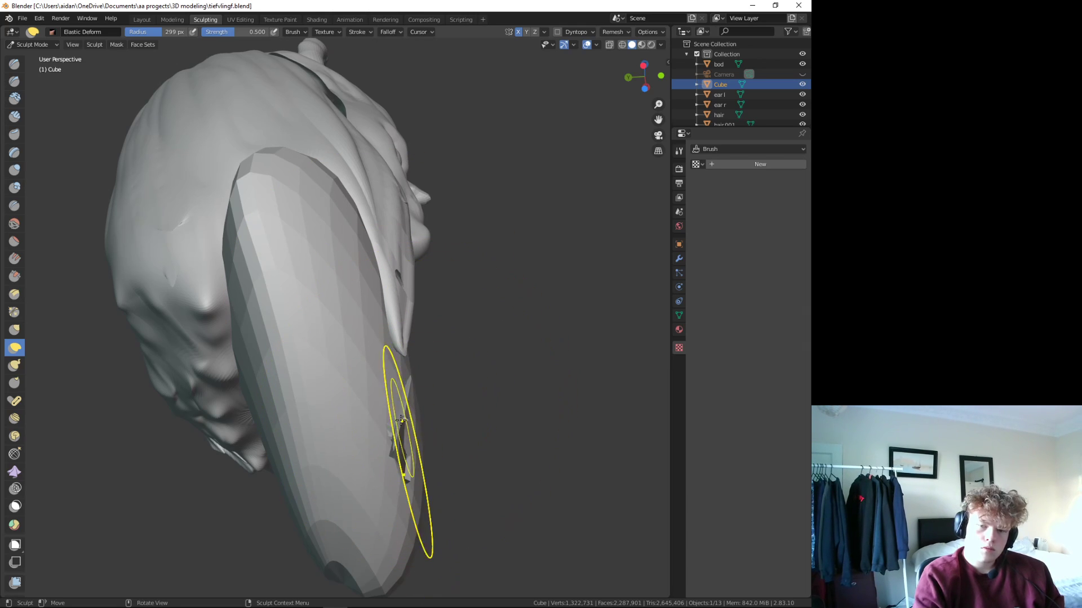
middle_click_drag(410, 457, 325, 460)
mouse_move(325, 459)
left_mouse_down()
mouse_move(410, 346)
mouse_move(374, 391)
left_mouse_up()
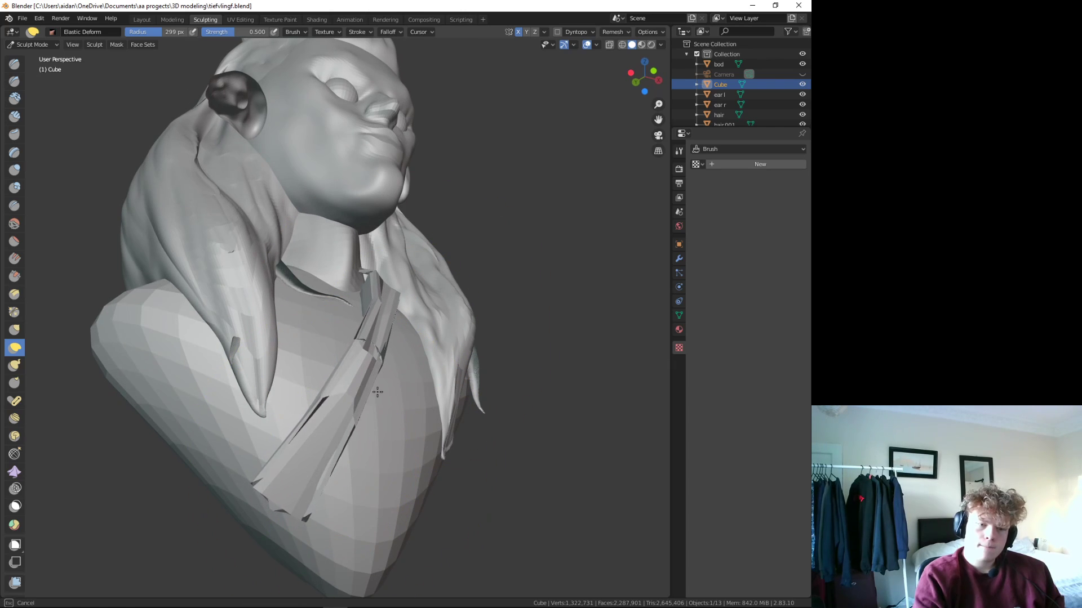
- Smooth out the lower spike on the chest
left_click(14, 223)
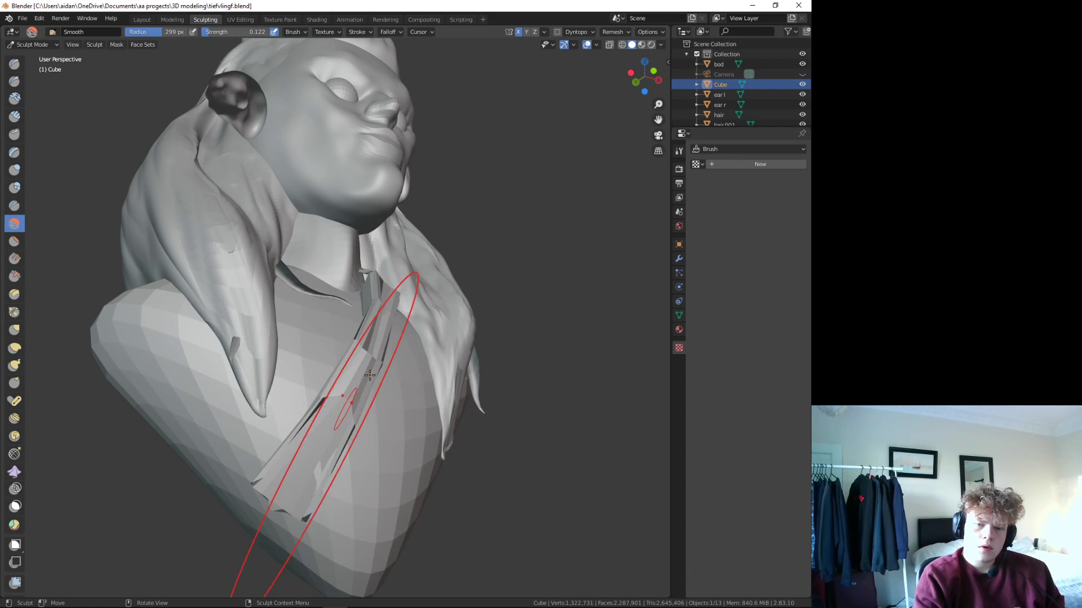
middle_click_drag(409, 291, 368, 316)
left_click_drag(329, 433, 379, 308)
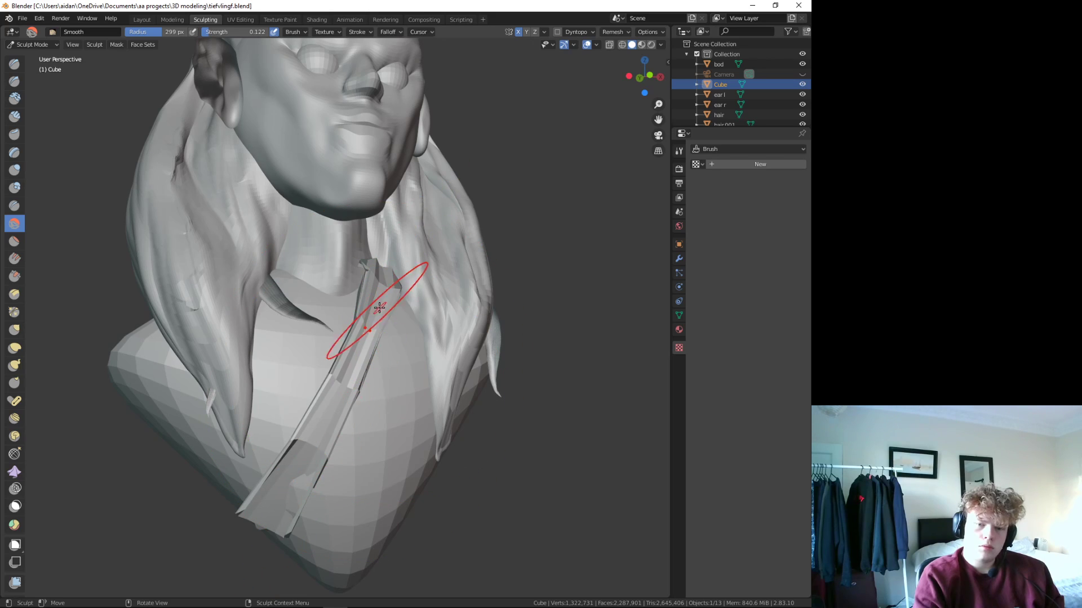
middle_click_drag(373, 435, 138, 264)
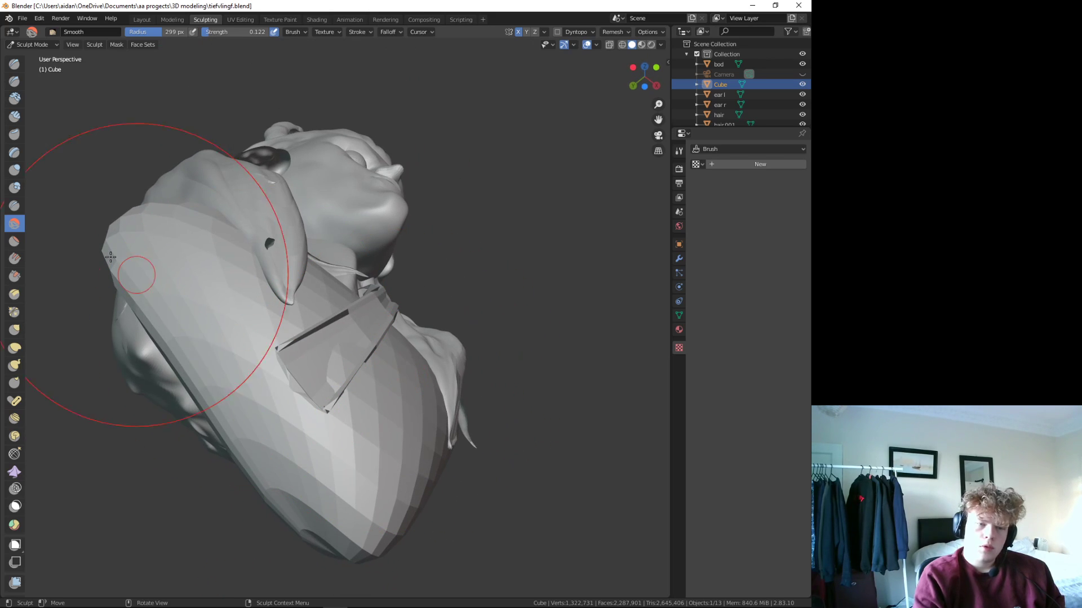
- Reshape the chest plate with Elastic Deform and Grab it up toward the hair strand
left_click(14, 348)
left_click_drag(341, 352, 384, 336)
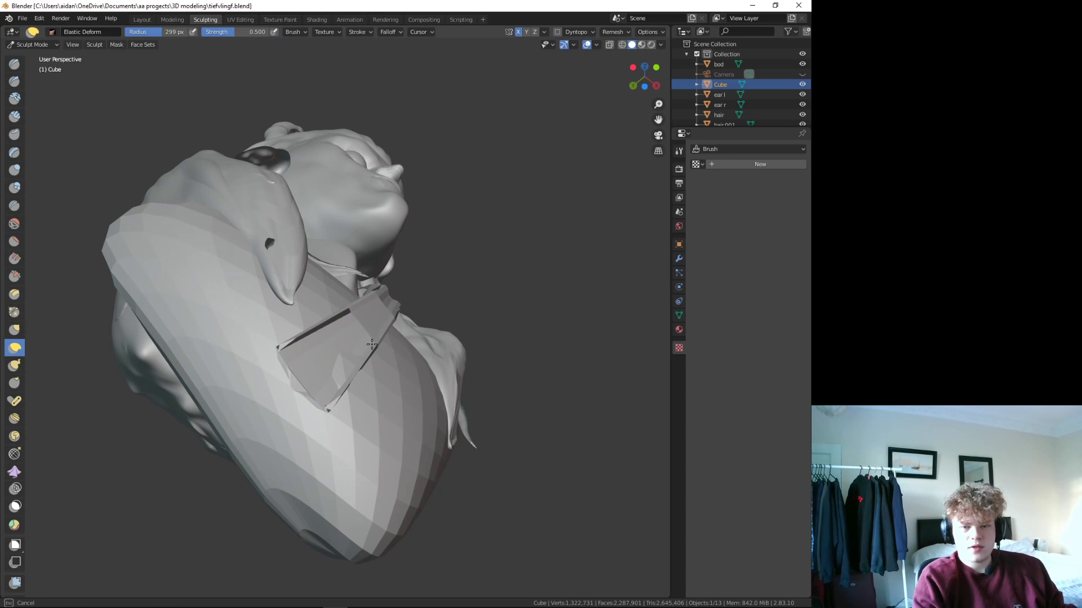
left_click(14, 329)
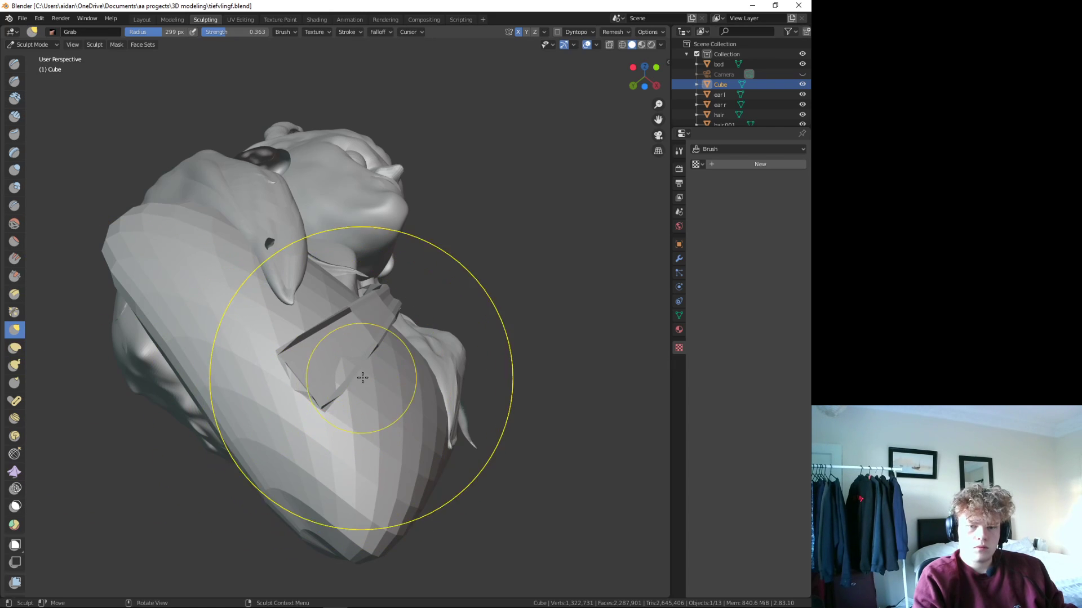
middle_click_drag(357, 376, 316, 236)
left_click_drag(319, 388, 361, 332)
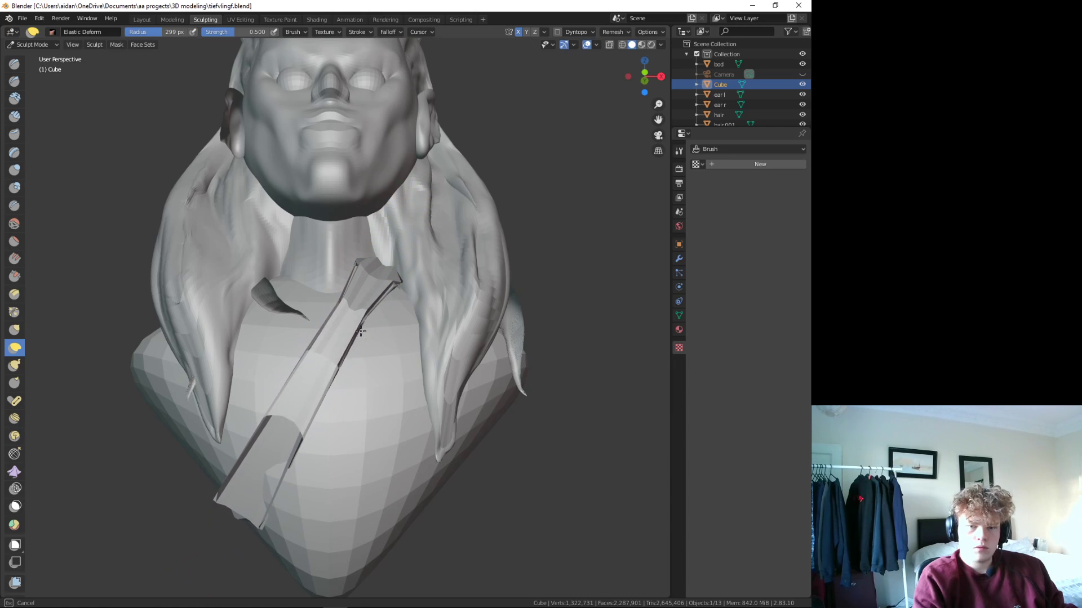
middle_click_drag(323, 316, 298, 316)
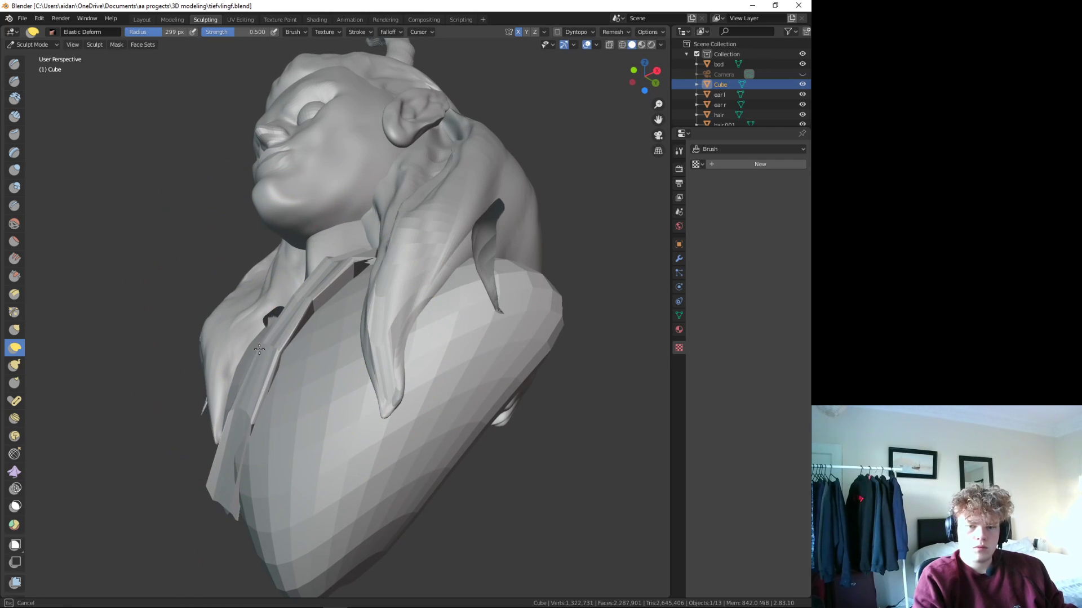
left_click_drag(311, 342, 360, 292)
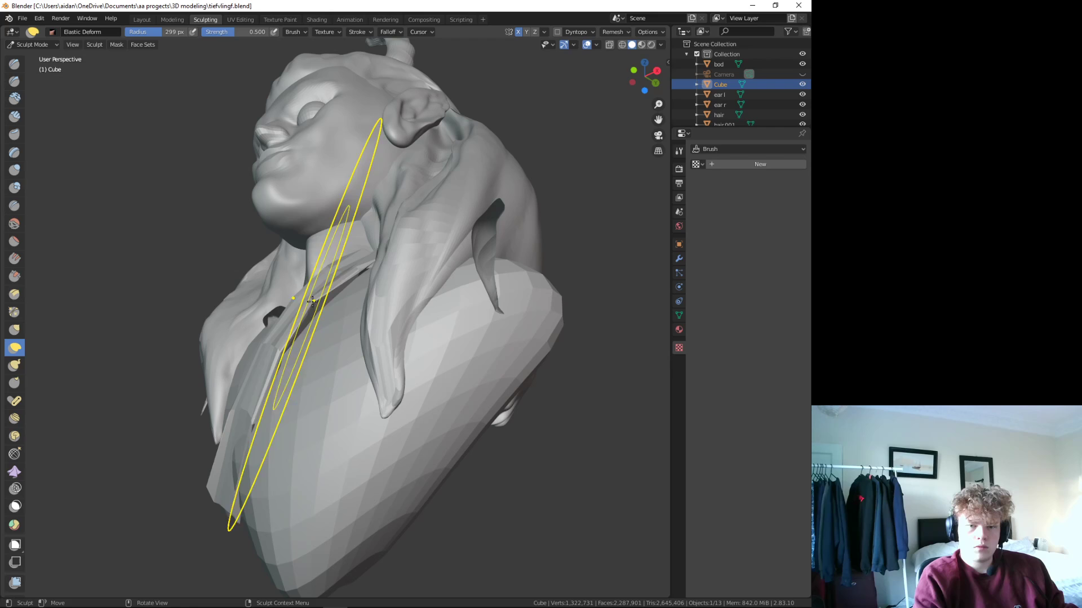
- Reshape the strap's lower end and adjust its edges
mouse_move(363, 269)
middle_mouse_down()
mouse_move(415, 411)
mouse_move(324, 442)
middle_mouse_up()
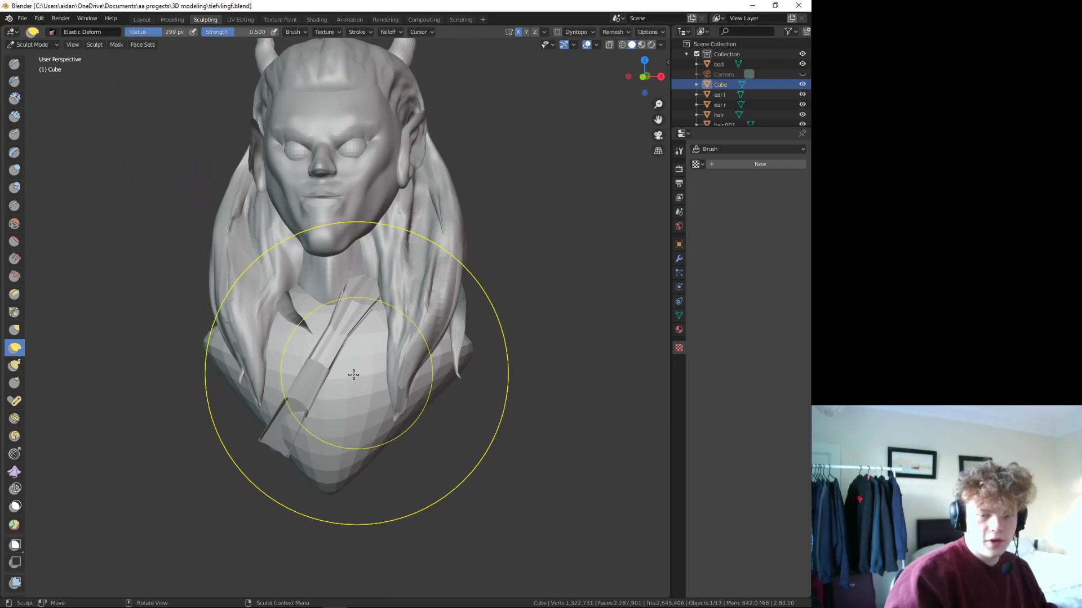
left_click_drag(288, 437, 353, 342)
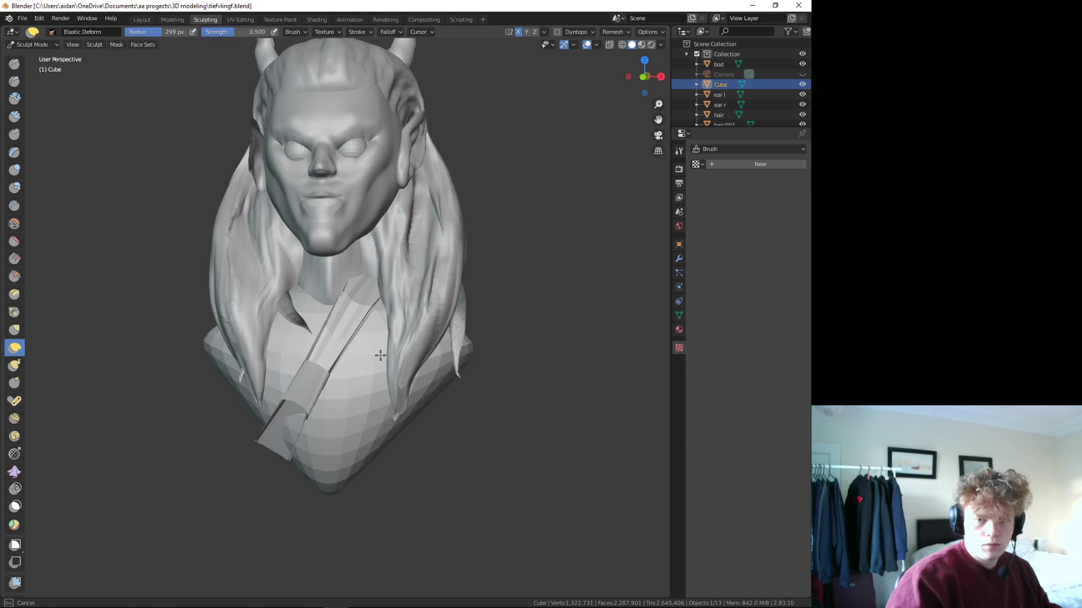
left_click_drag(380, 355, 343, 367)
mouse_move(376, 318)
left_mouse_down()
mouse_move(394, 290)
mouse_move(364, 293)
left_mouse_up()
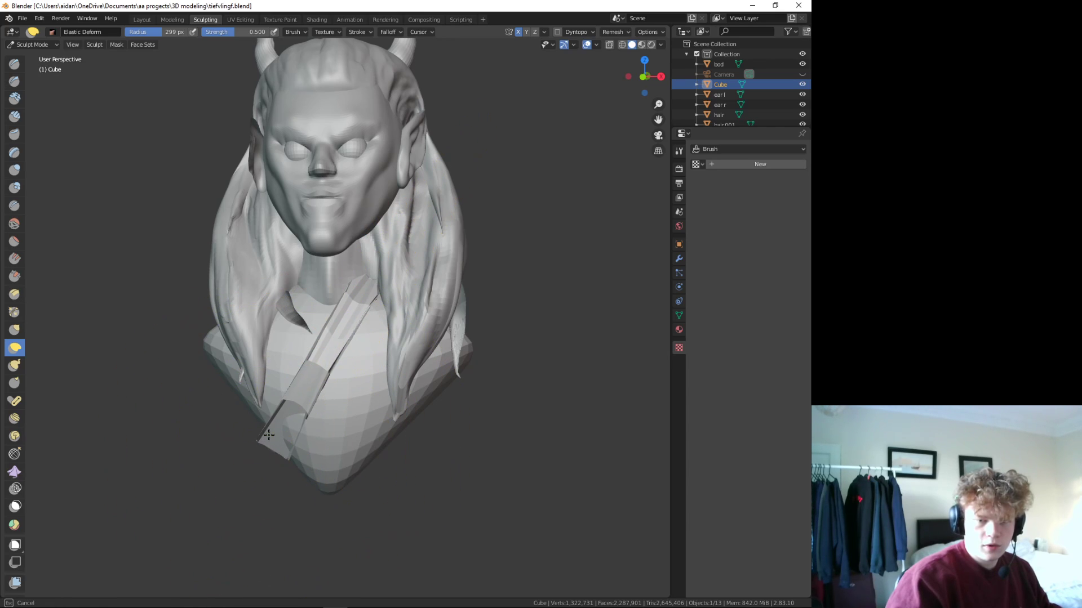
left_click_drag(271, 436, 282, 440)
middle_click_drag(282, 439, 311, 331)
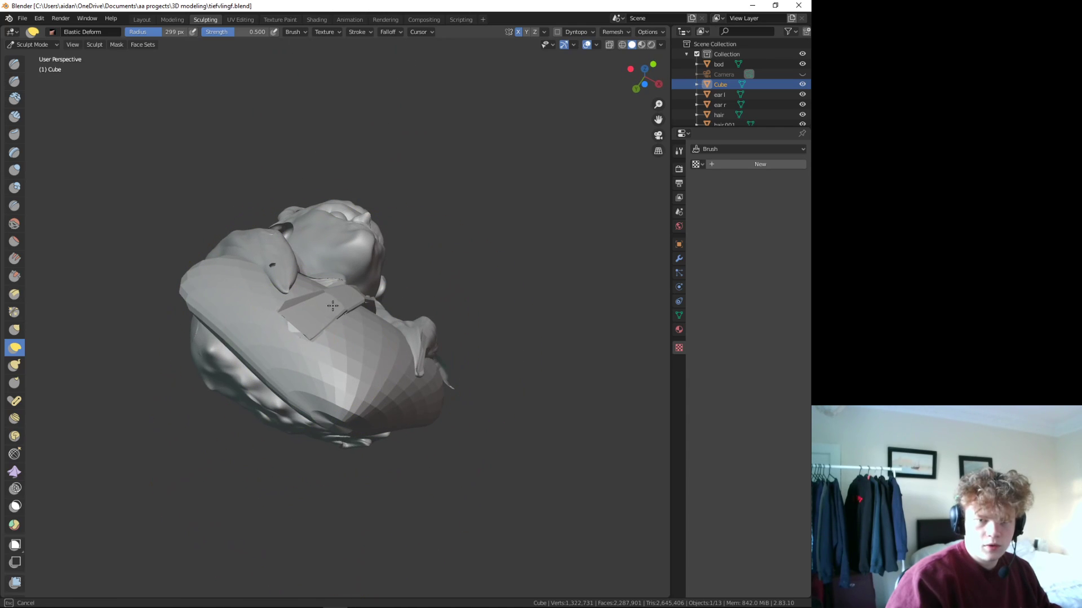
- Press the strap's end flap against the chest, viewed from below
left_click_drag(332, 294, 266, 321)
middle_click_drag(265, 321, 279, 423)
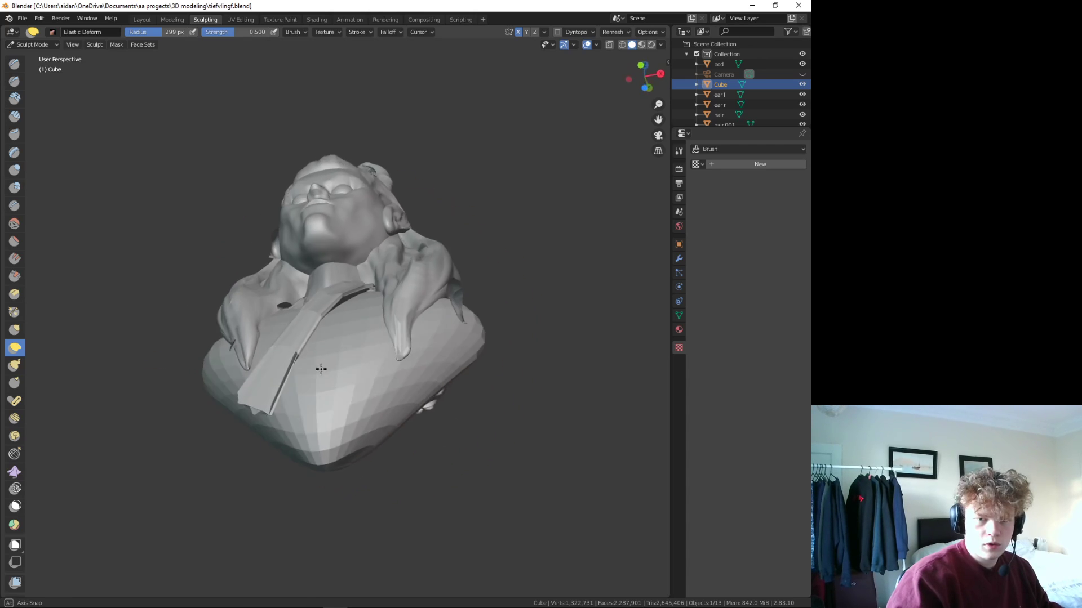
scroll(290, 417, "up", 3)
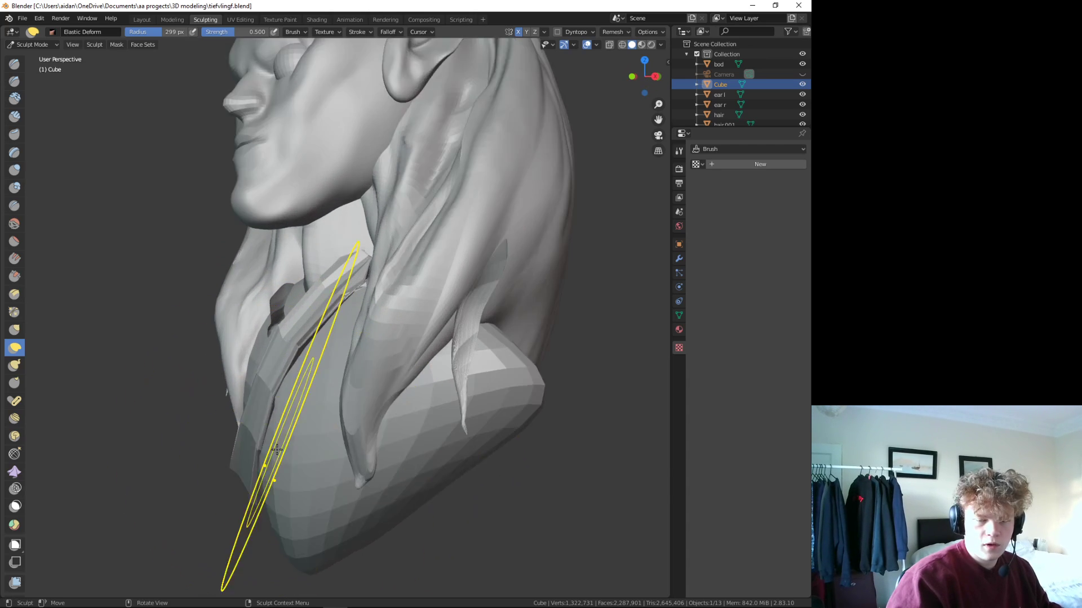
scroll(302, 437, "up", 3)
middle_click_drag(301, 438, 169, 229)
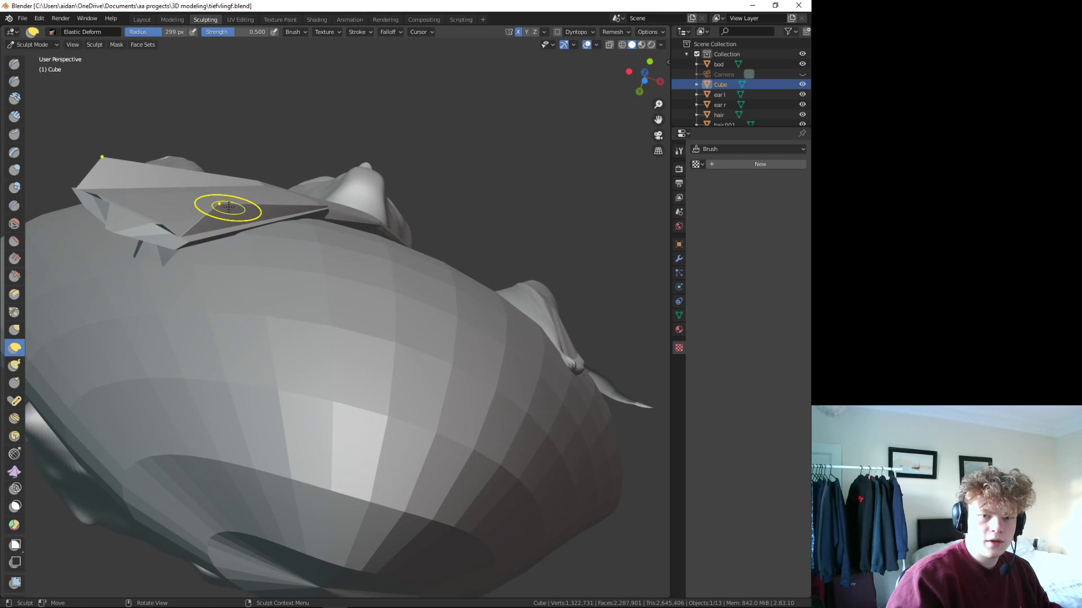
mouse_move(230, 212)
left_mouse_down()
mouse_move(162, 321)
mouse_move(230, 295)
left_mouse_up()
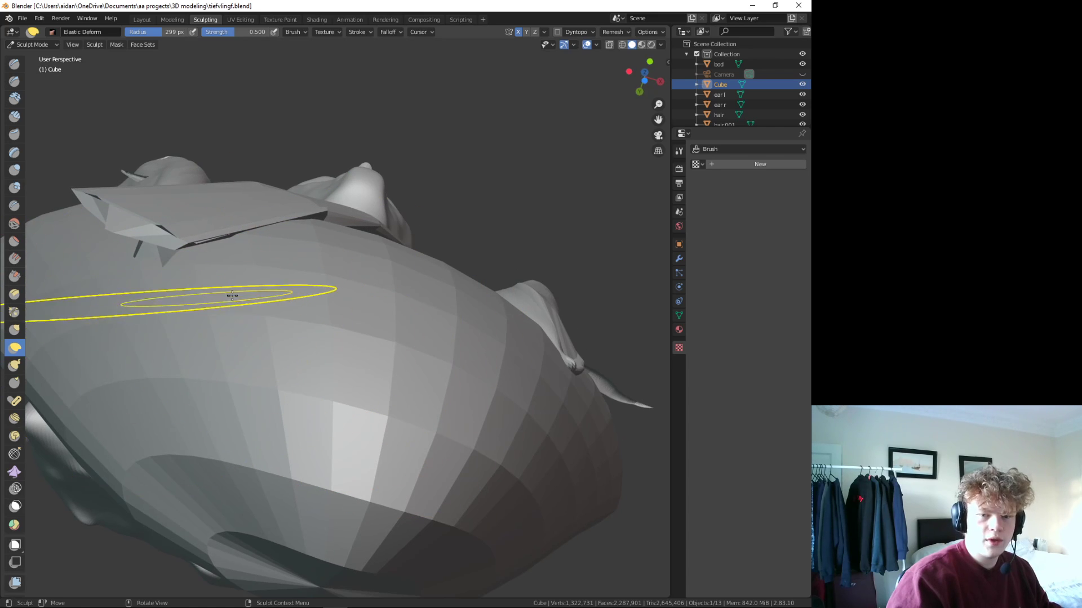
middle_click_drag(229, 294, 203, 270)
scroll(203, 271, "down", 3)
mouse_move(242, 338)
middle_mouse_down()
mouse_move(294, 339)
mouse_move(242, 389)
middle_mouse_up()
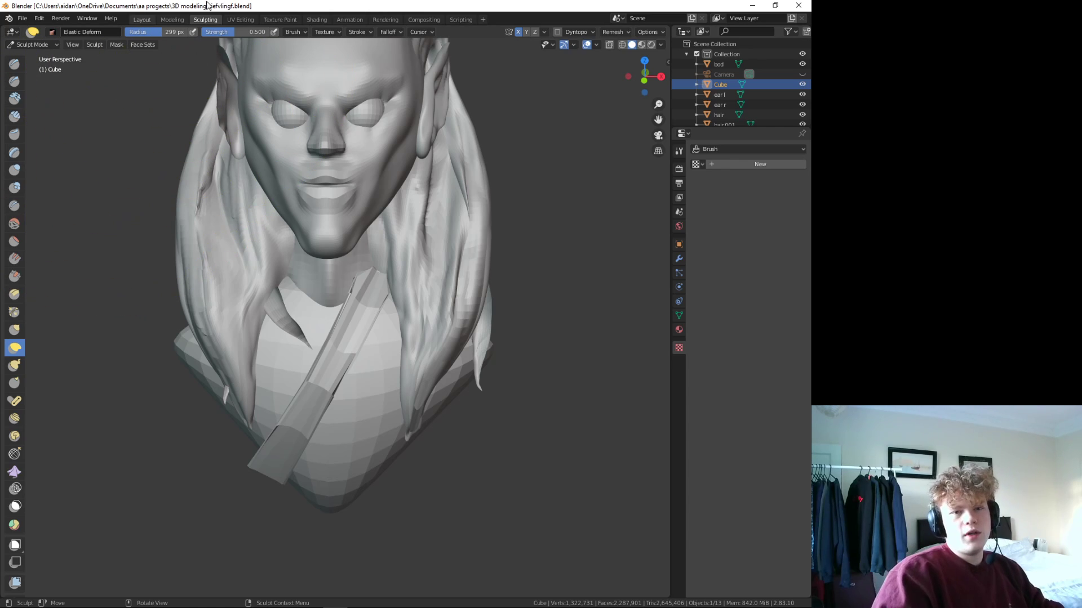
- In the Modeling workspace, subdivide the selected part of the strap
left_click(173, 20)
middle_click_drag(164, 273, 186, 258)
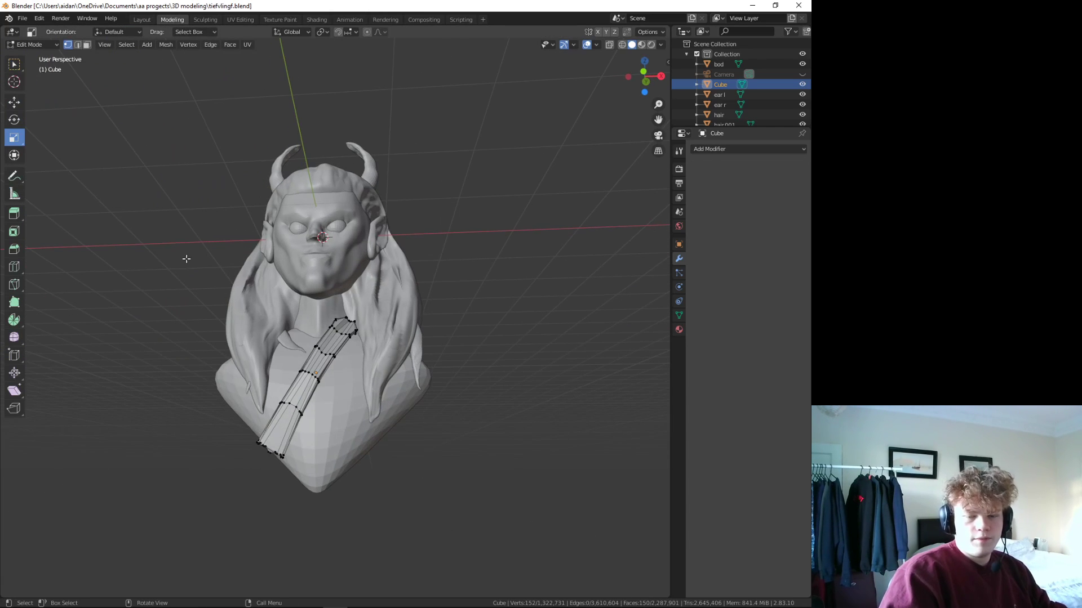
right_click(284, 412)
left_click(278, 403)
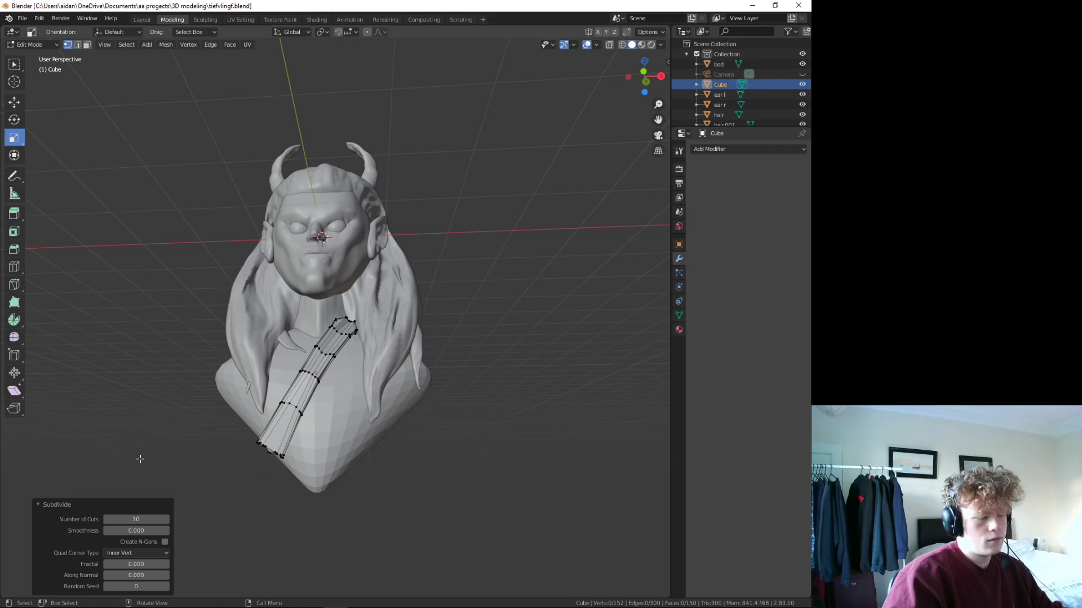
- Subdivide the whole strap with 10 cuts and inspect the resulting geometry
key("a")
right_click(146, 468)
left_click(119, 356)
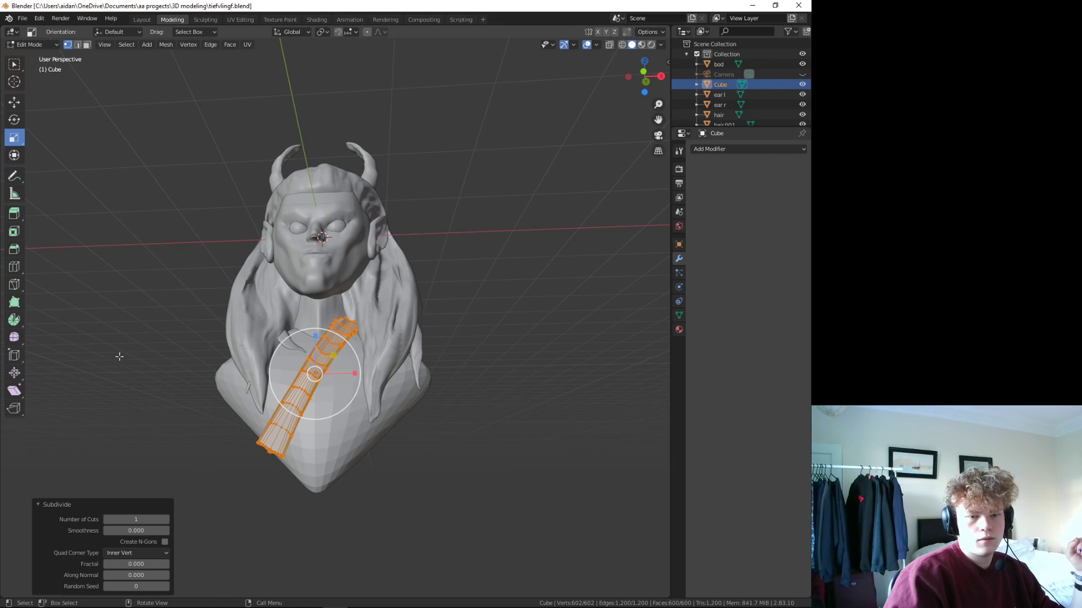
left_click_drag(135, 519, 163, 519)
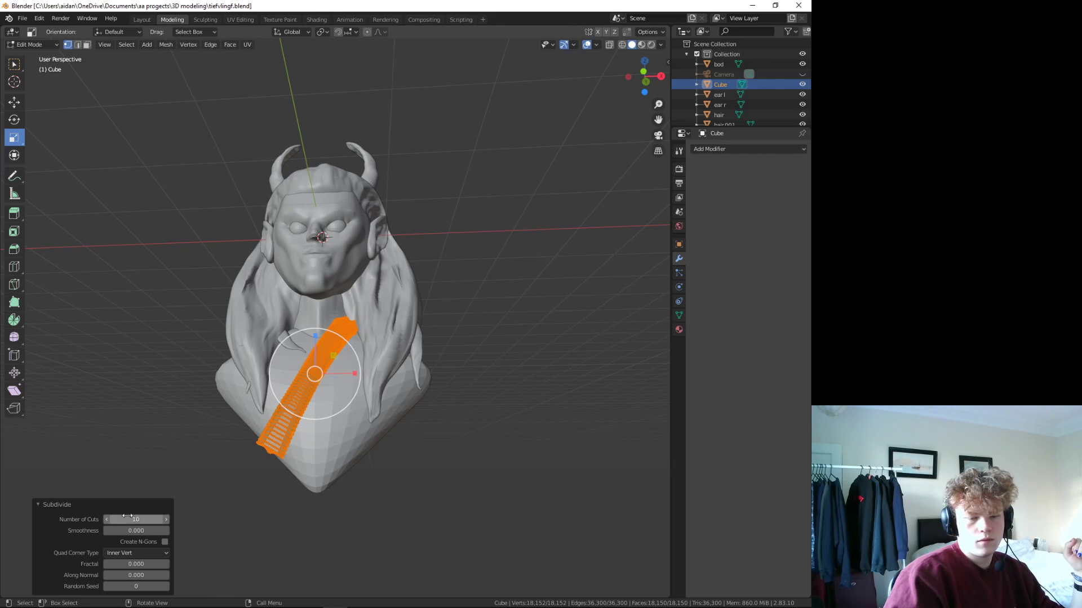
left_click(115, 475)
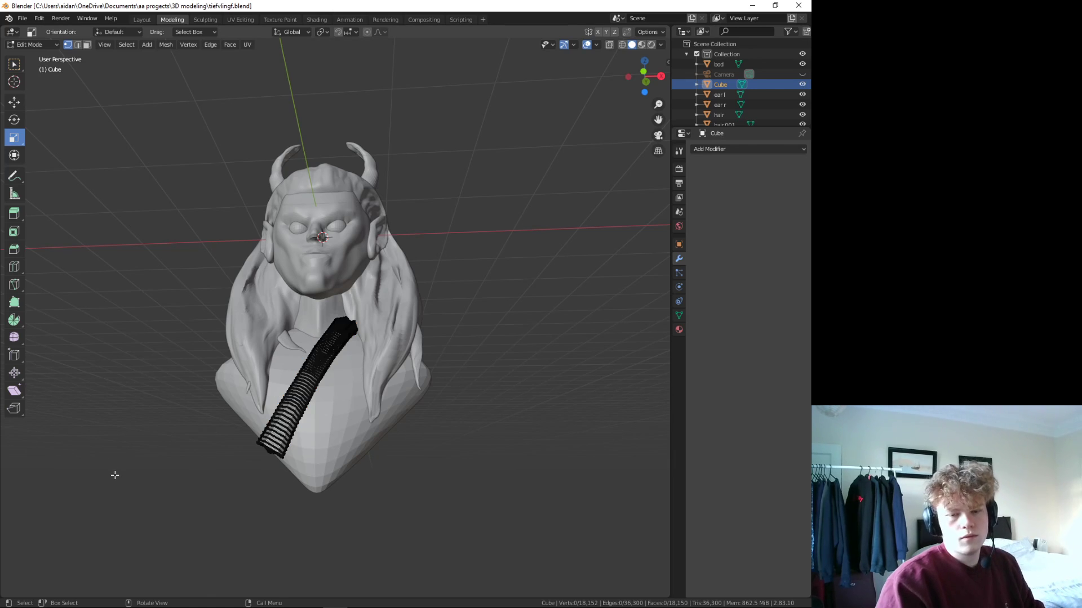
mouse_move(115, 475)
middle_mouse_down()
mouse_move(143, 452)
mouse_move(164, 469)
mouse_move(157, 449)
mouse_move(137, 455)
middle_mouse_up()
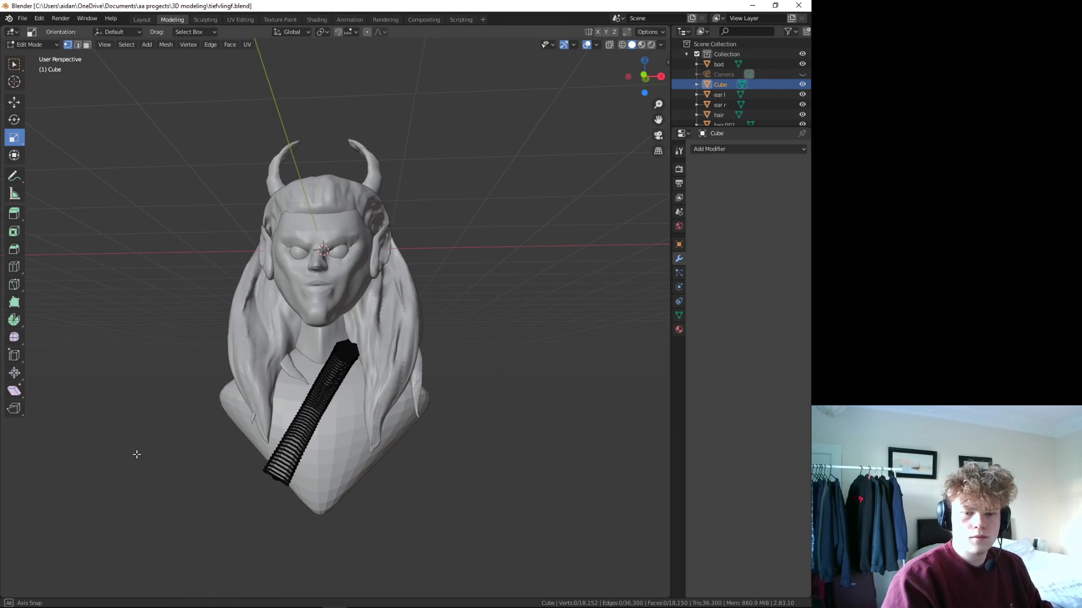
- Undo the subdivision and redo it on the plain strap with smoothness 1.000
key("ctrl+z")
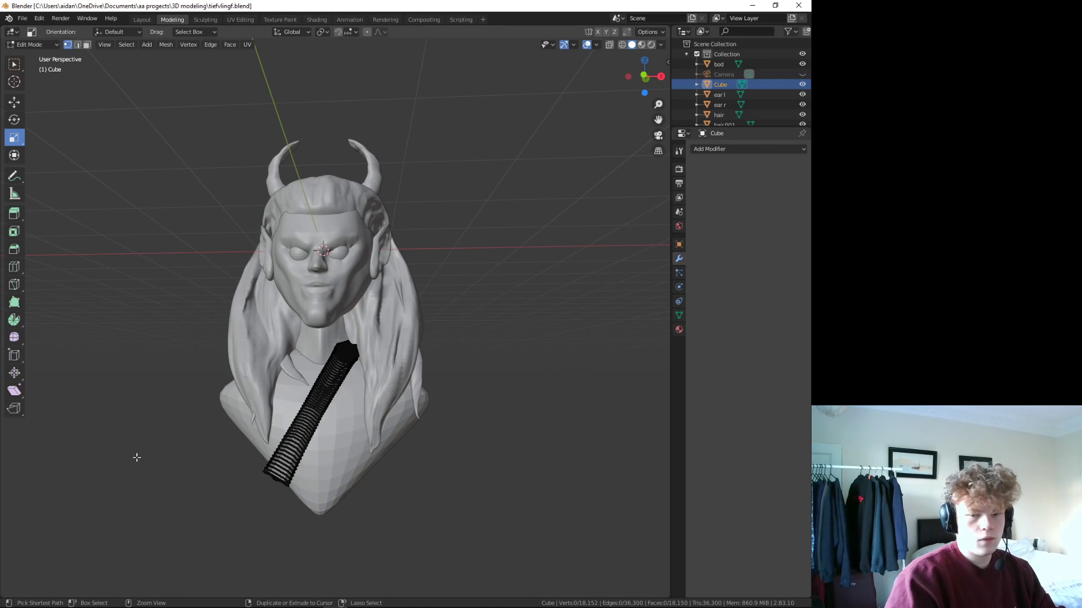
key("ctrl+z")
key("ctrl+z")
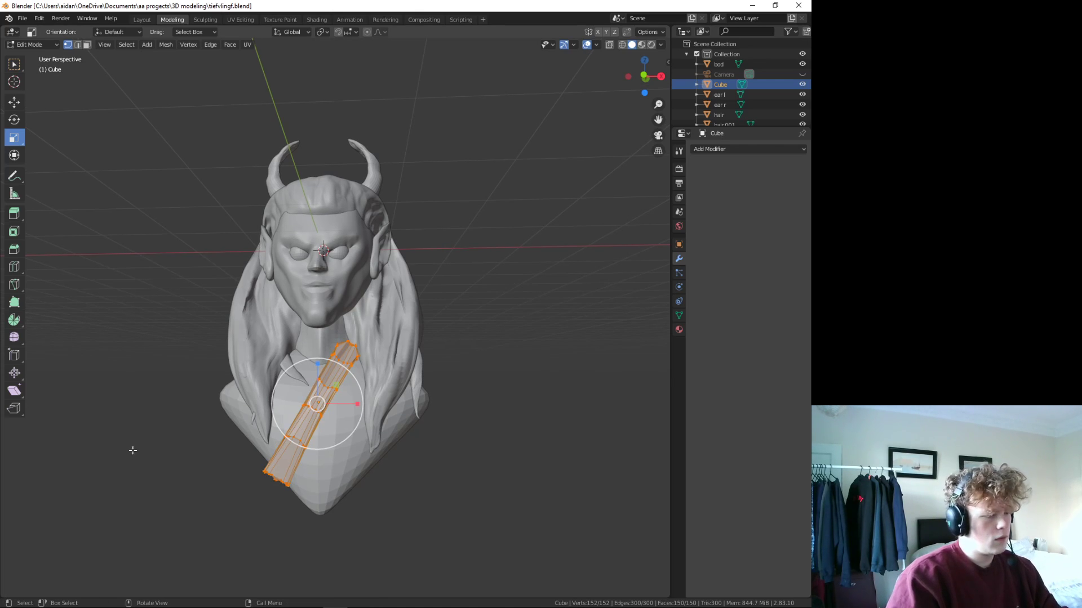
right_click(82, 484)
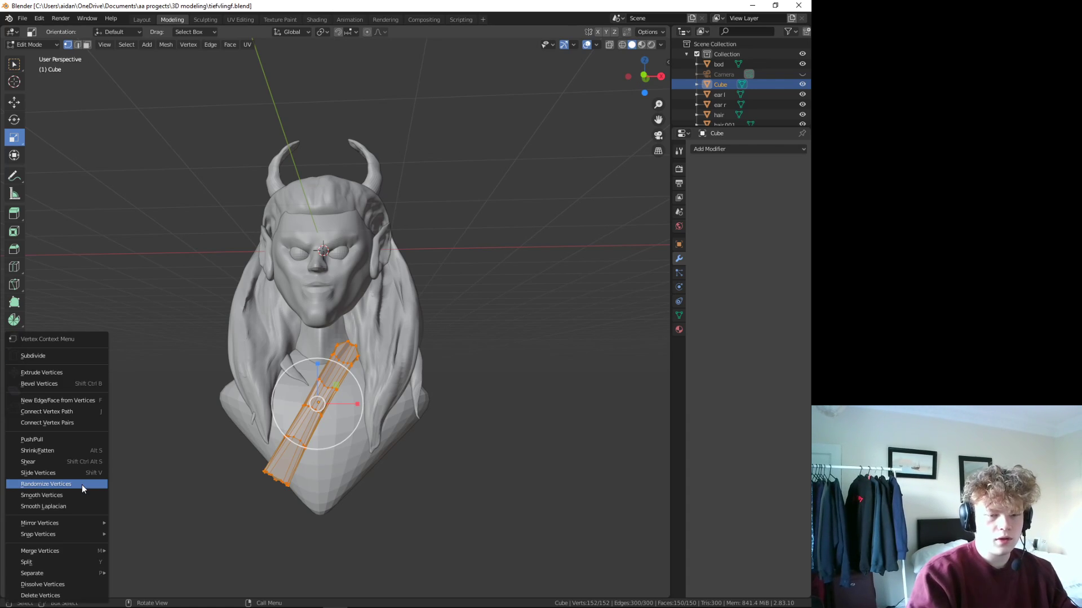
left_click(68, 357)
left_click_drag(136, 530, 163, 530)
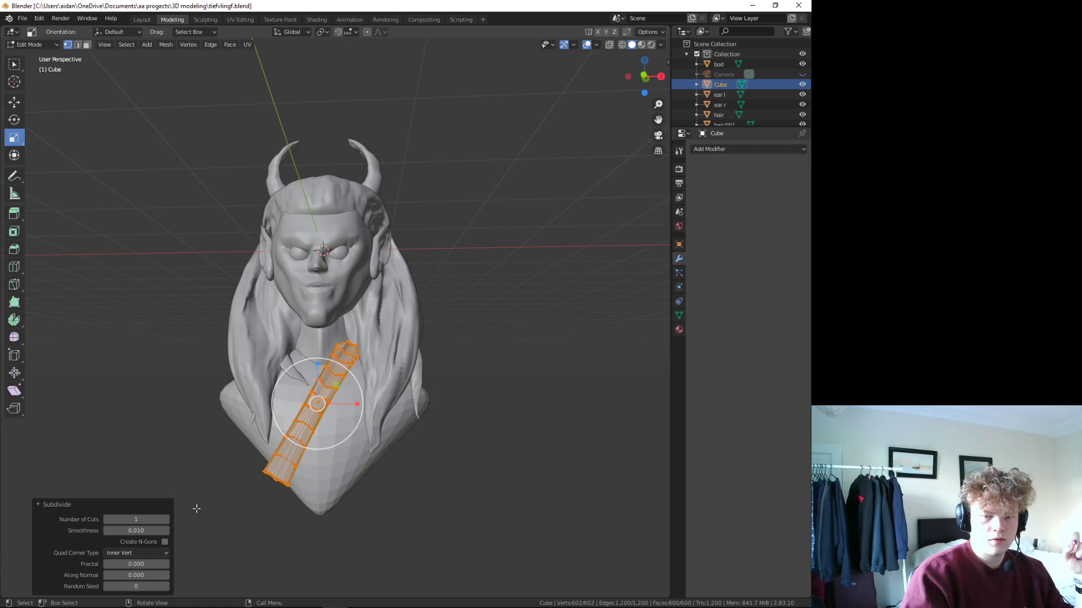
- Finalize the subdivision at 10 cuts and smoothness 1.000, then resume sculpting the chest
middle_click_drag(196, 508, 136, 516)
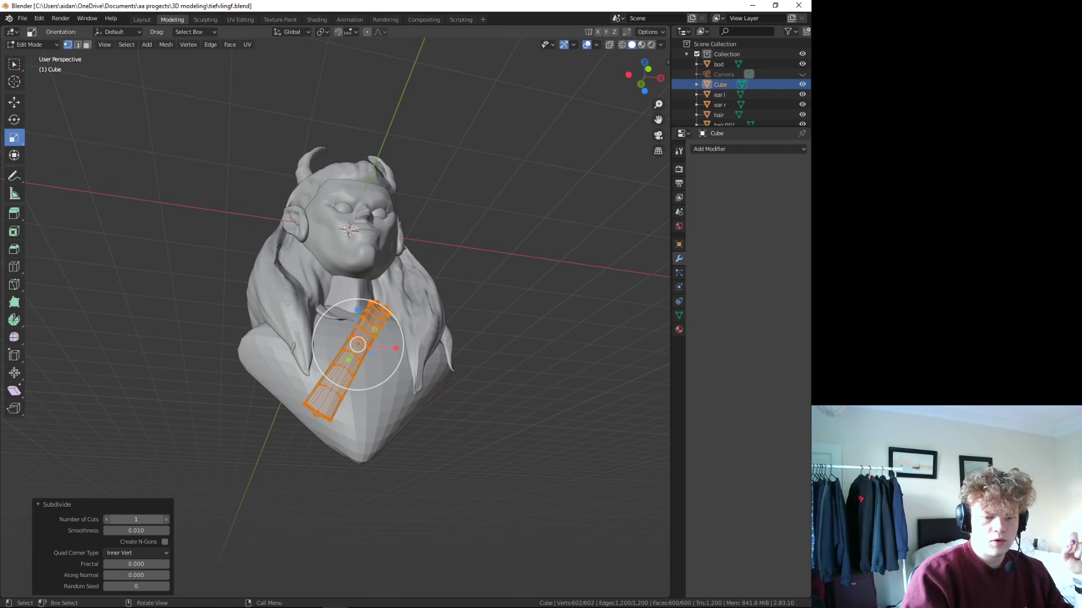
left_click_drag(135, 519, 157, 519)
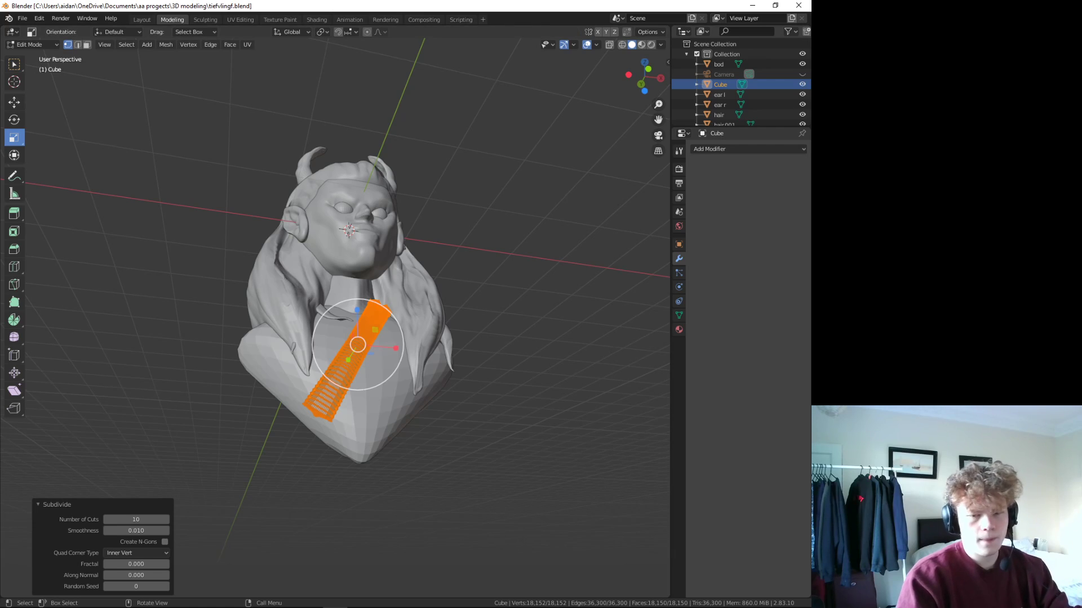
left_click_drag(136, 531, 163, 530)
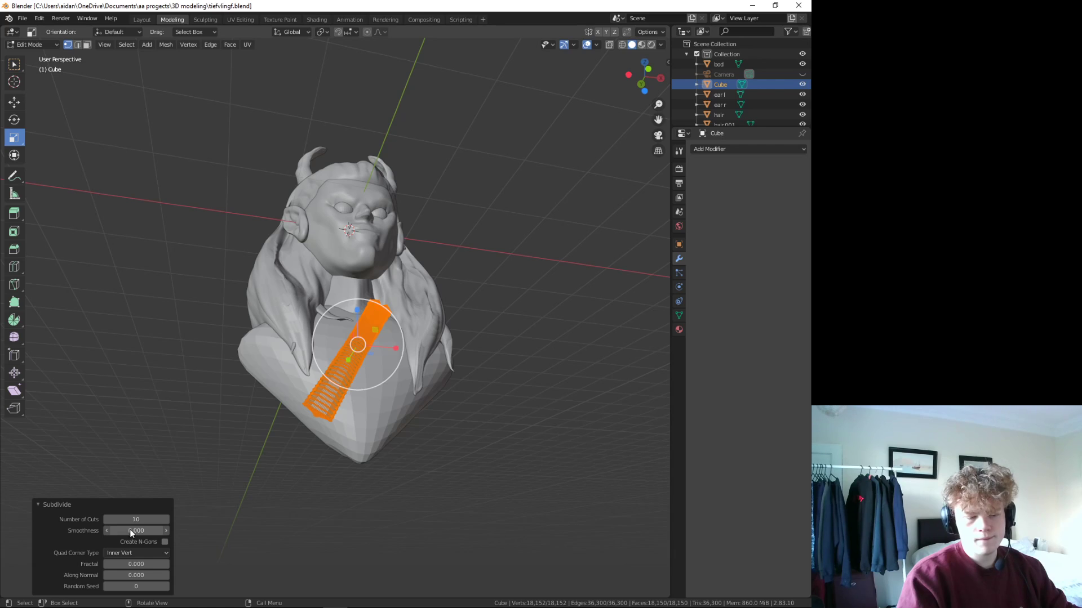
left_click(113, 423)
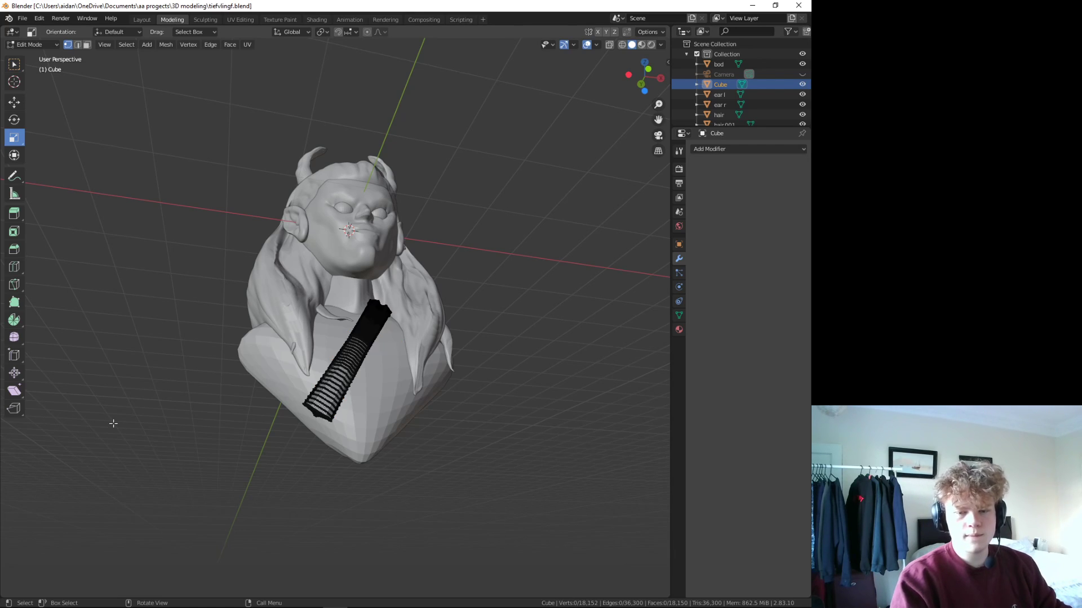
mouse_move(113, 423)
middle_mouse_down()
mouse_move(113, 454)
mouse_move(145, 265)
middle_mouse_up()
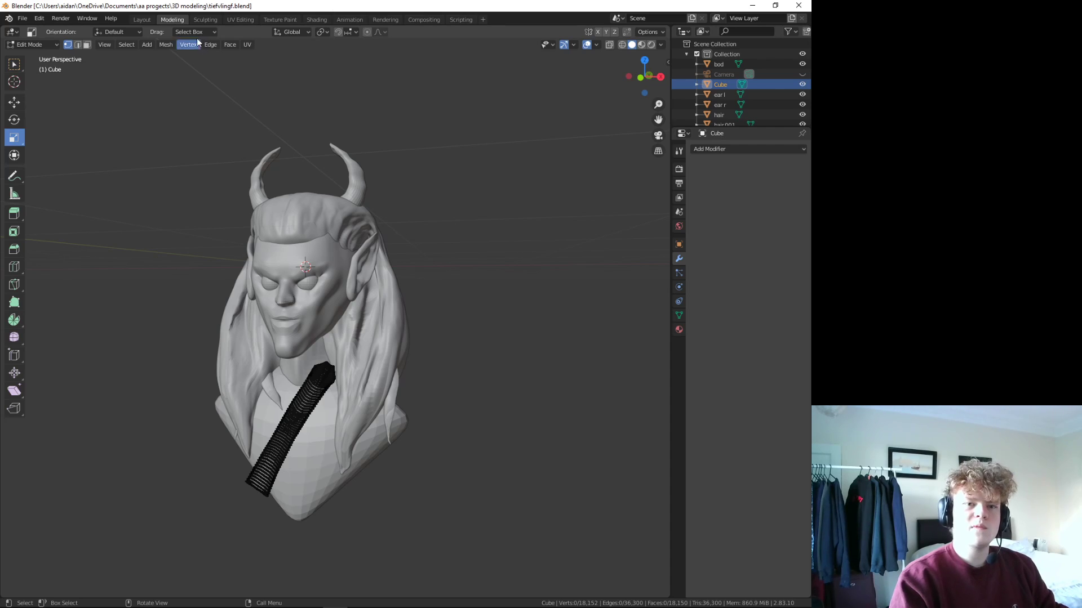
left_click(205, 19)
middle_click_drag(362, 350, 356, 326)
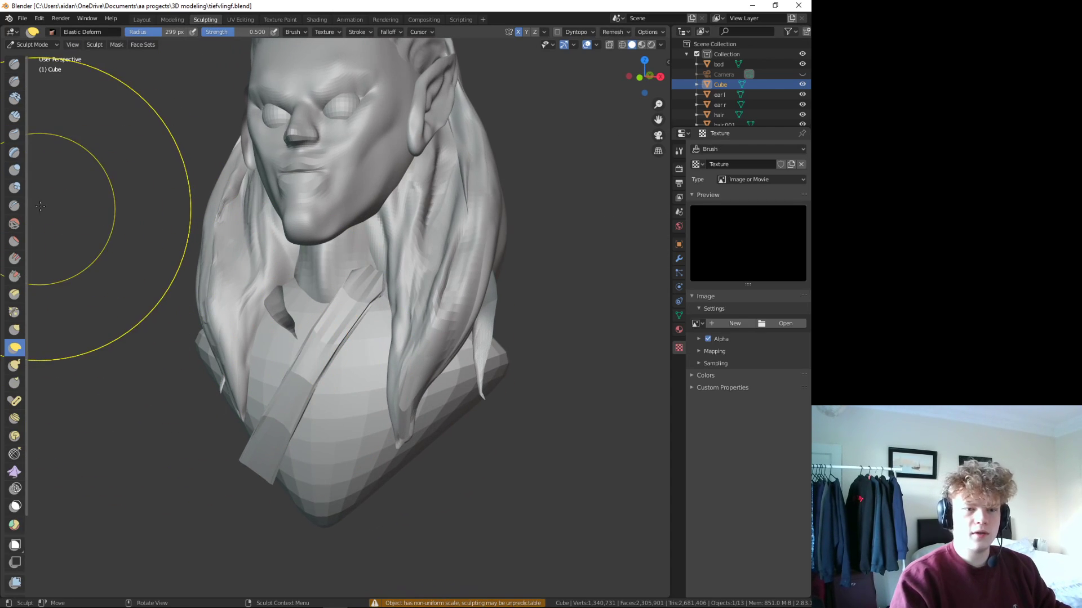
- Raise a ridge along the strap with the Draw brush, then shrink the brush radius
left_click(14, 64)
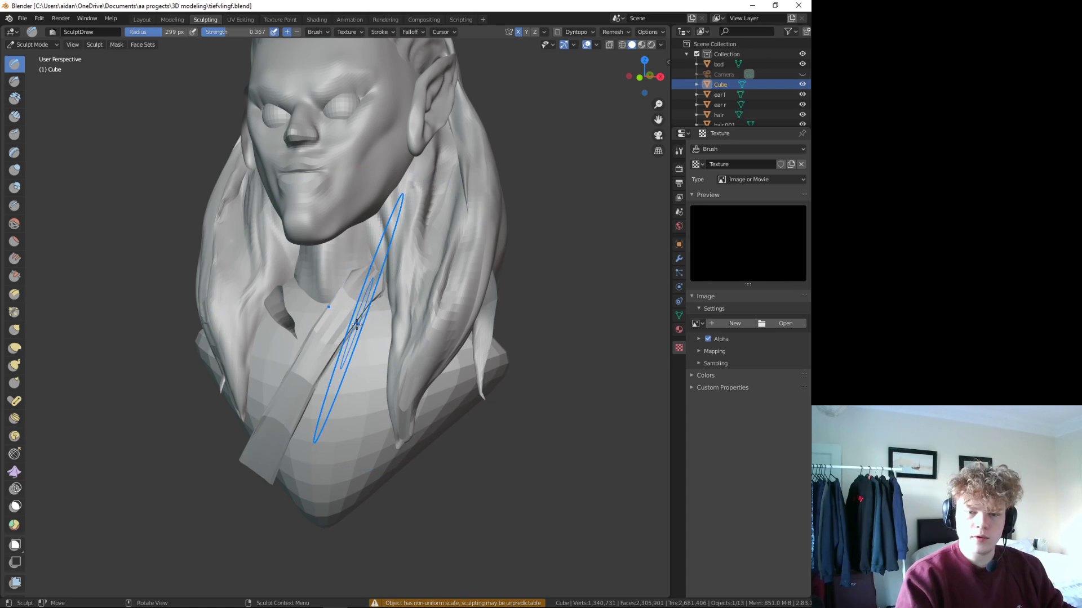
mouse_move(348, 317)
left_mouse_down()
mouse_move(320, 356)
mouse_move(372, 266)
mouse_move(265, 436)
left_mouse_up()
middle_click_drag(264, 437, 349, 338)
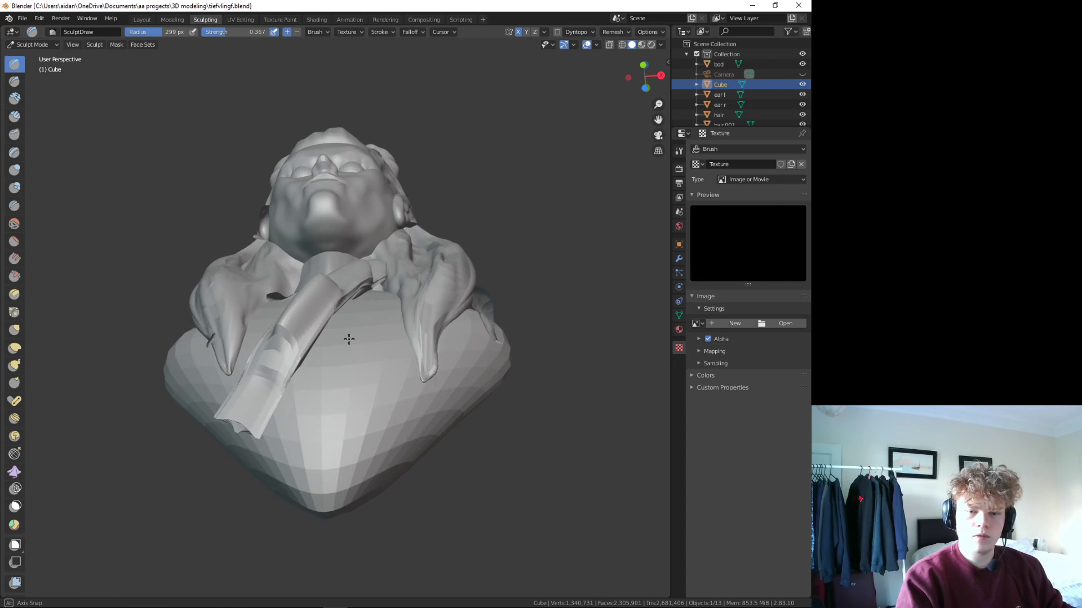
key("ctrl+z")
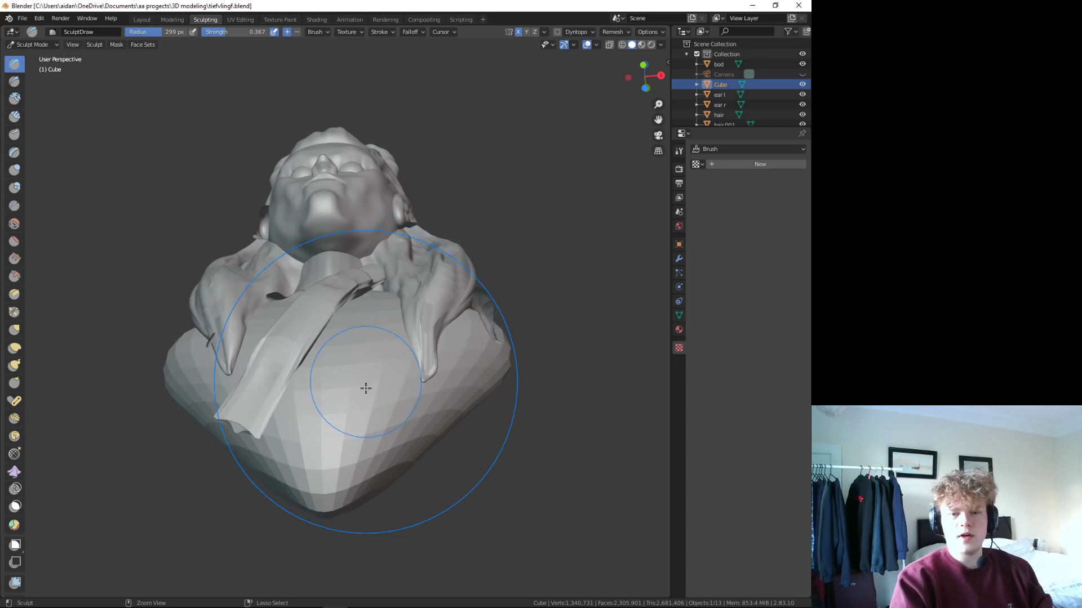
mouse_move(357, 357)
middle_mouse_down()
mouse_move(357, 338)
mouse_move(322, 373)
middle_mouse_up()
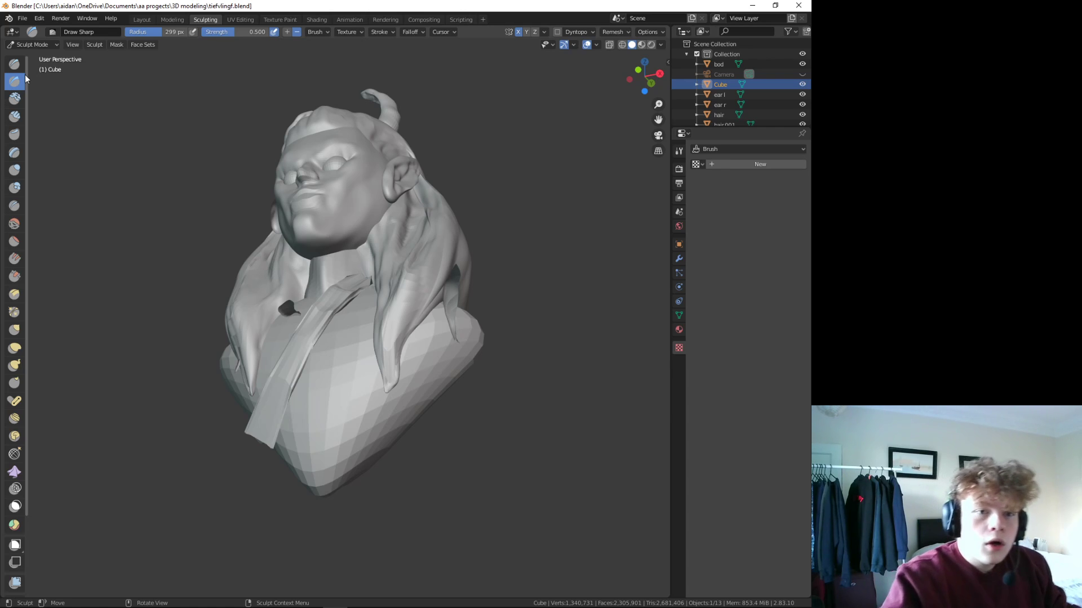
left_click_drag(155, 32, 126, 40)
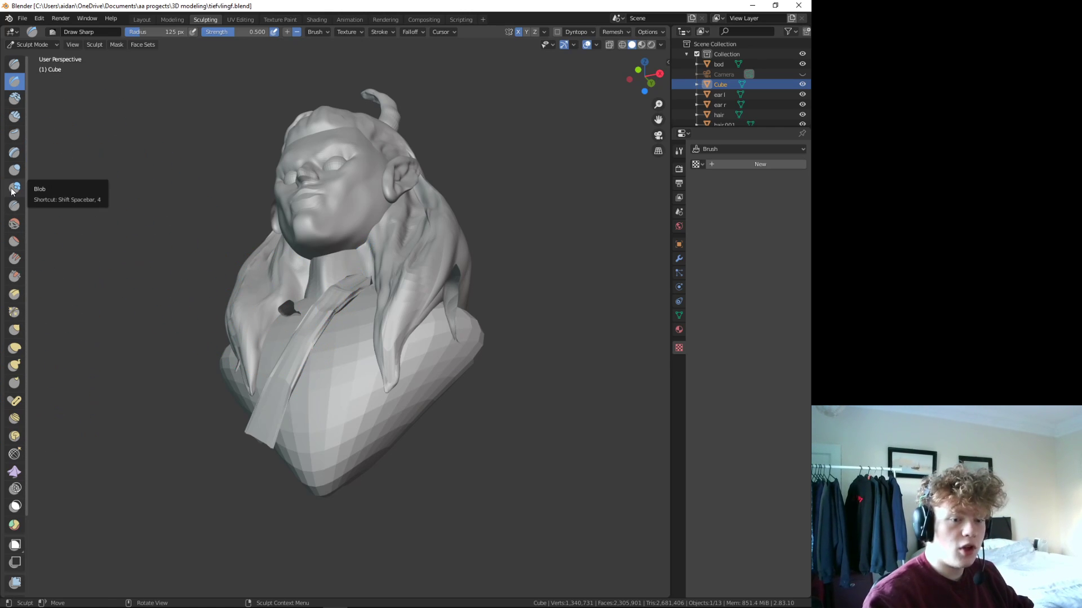
- Smooth the strap with a slightly weaker Smooth brush, checking it from several angles
left_click(14, 224)
left_click_drag(366, 245, 285, 445)
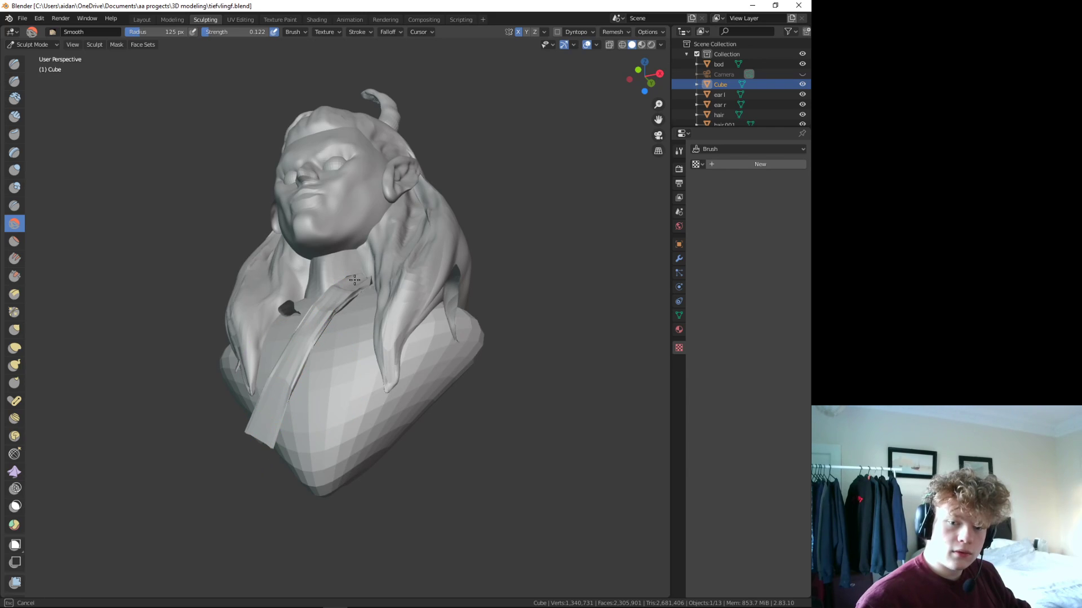
mouse_move(374, 326)
middle_mouse_down()
mouse_move(400, 372)
mouse_move(357, 326)
mouse_move(361, 314)
middle_mouse_up()
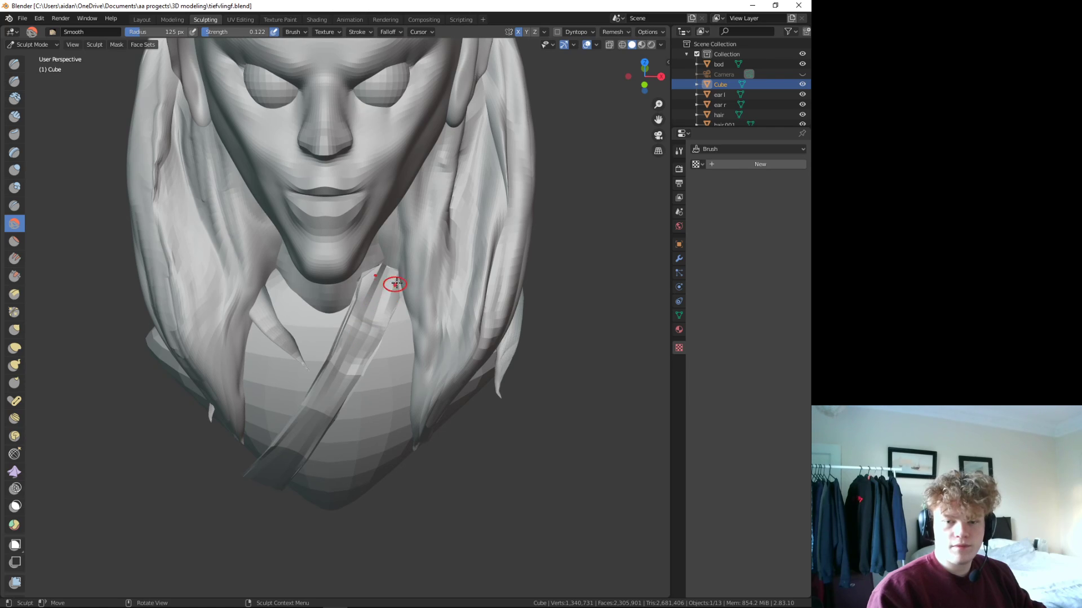
middle_click_drag(381, 374, 454, 346)
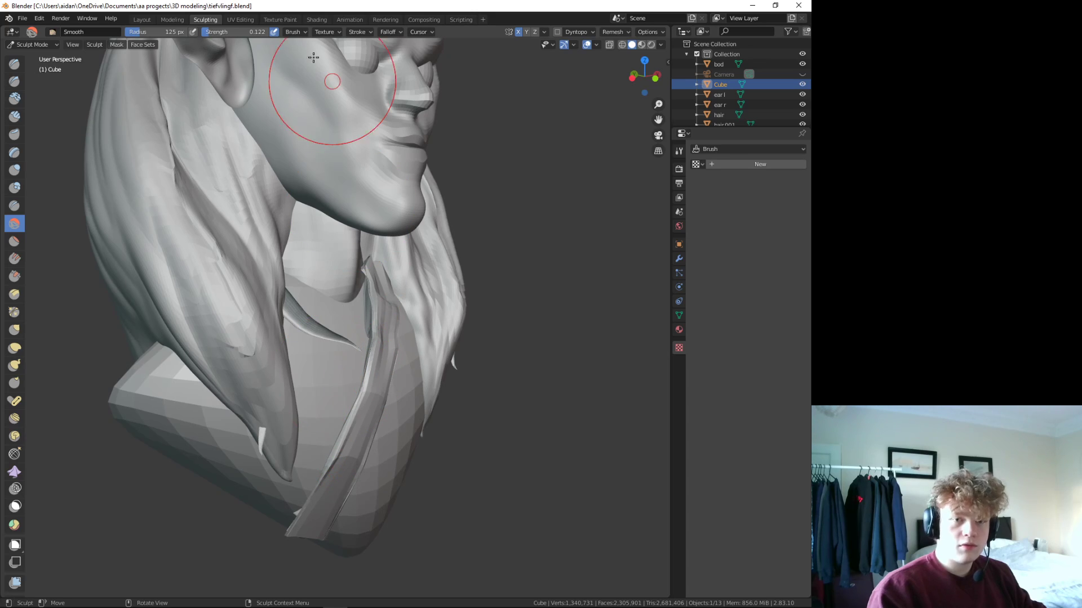
key("shift+f")
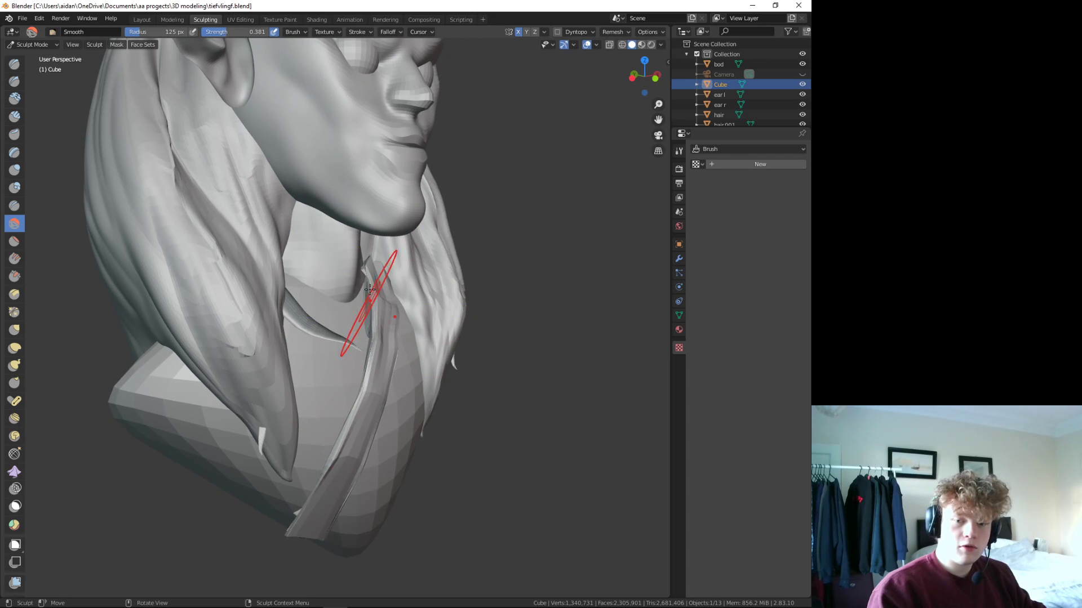
left_click(370, 290)
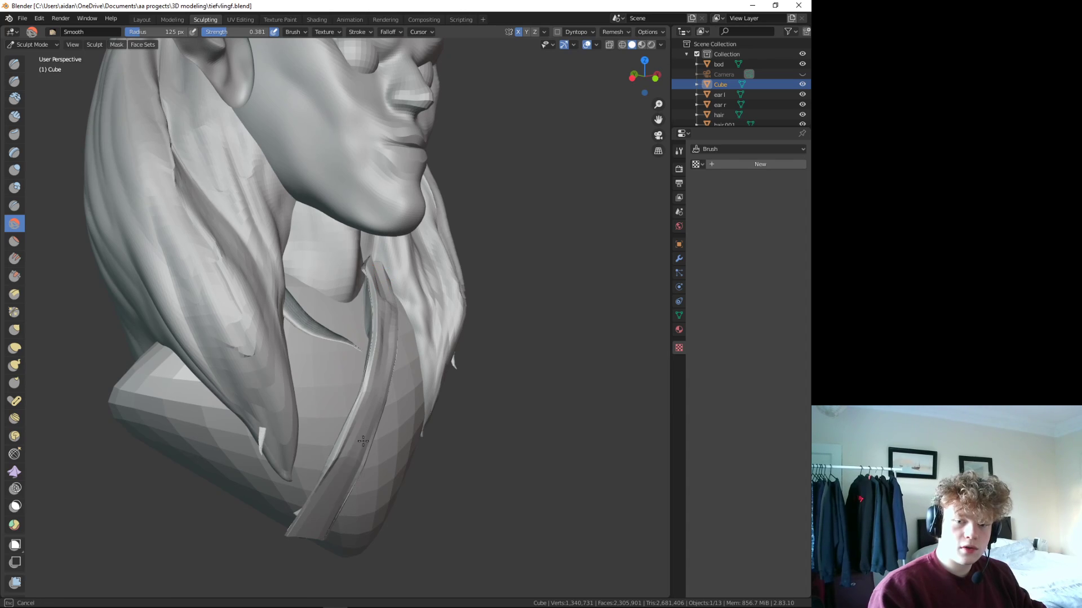
middle_click_drag(362, 507, 413, 388)
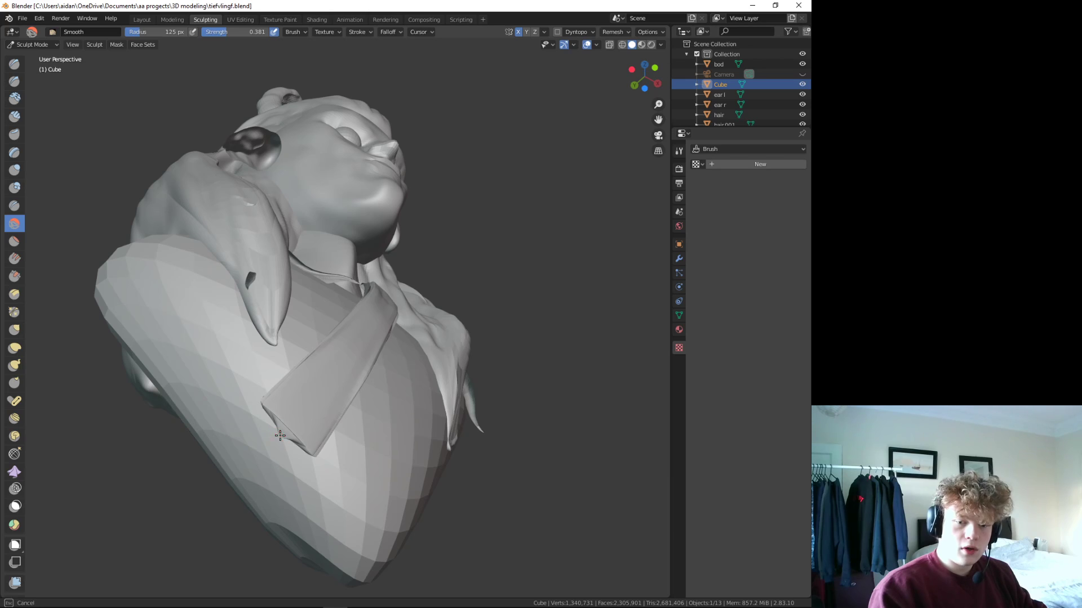
middle_click_drag(307, 441, 315, 358)
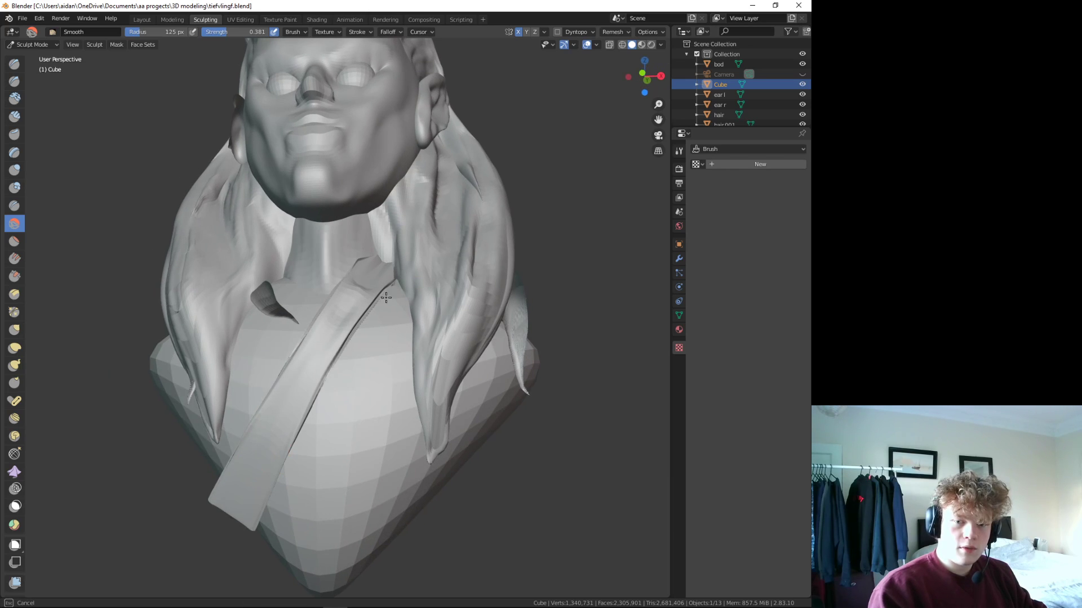
middle_click_drag(363, 282, 363, 338)
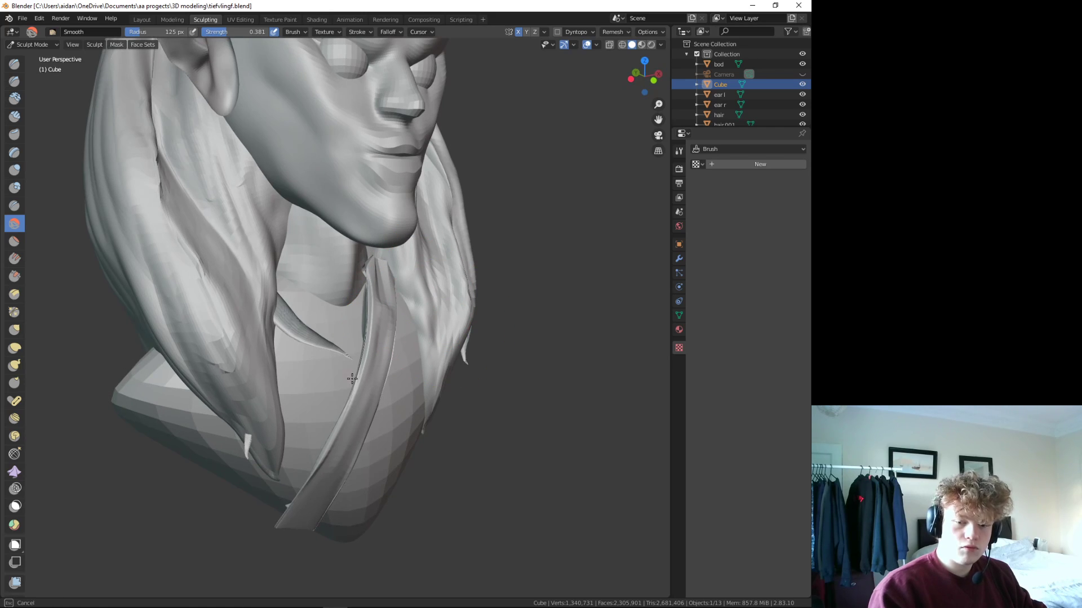
mouse_move(276, 513)
middle_mouse_down()
mouse_move(396, 343)
mouse_move(326, 241)
middle_mouse_up()
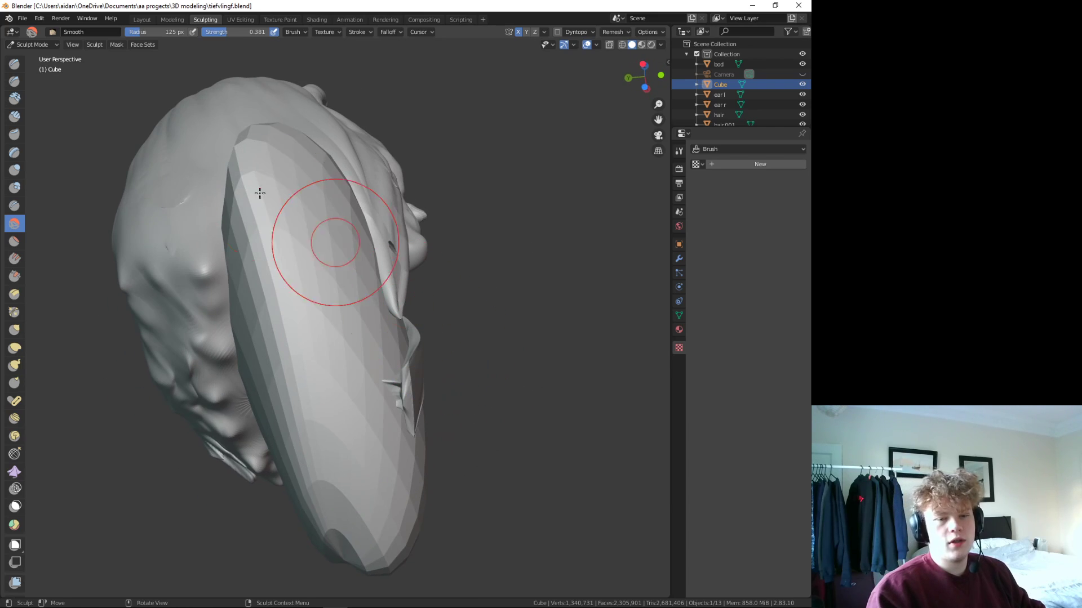
- Pull the strap end into a flap with Elastic Deform, stretching it near the neck
left_click(15, 345)
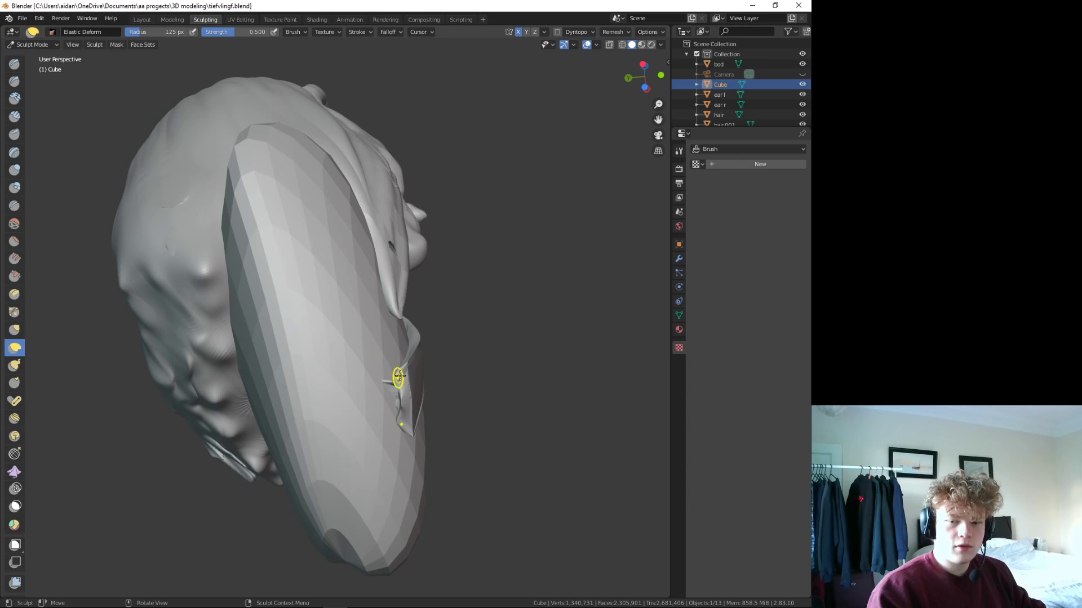
mouse_move(403, 367)
left_mouse_down()
mouse_move(370, 382)
mouse_move(386, 382)
left_mouse_up()
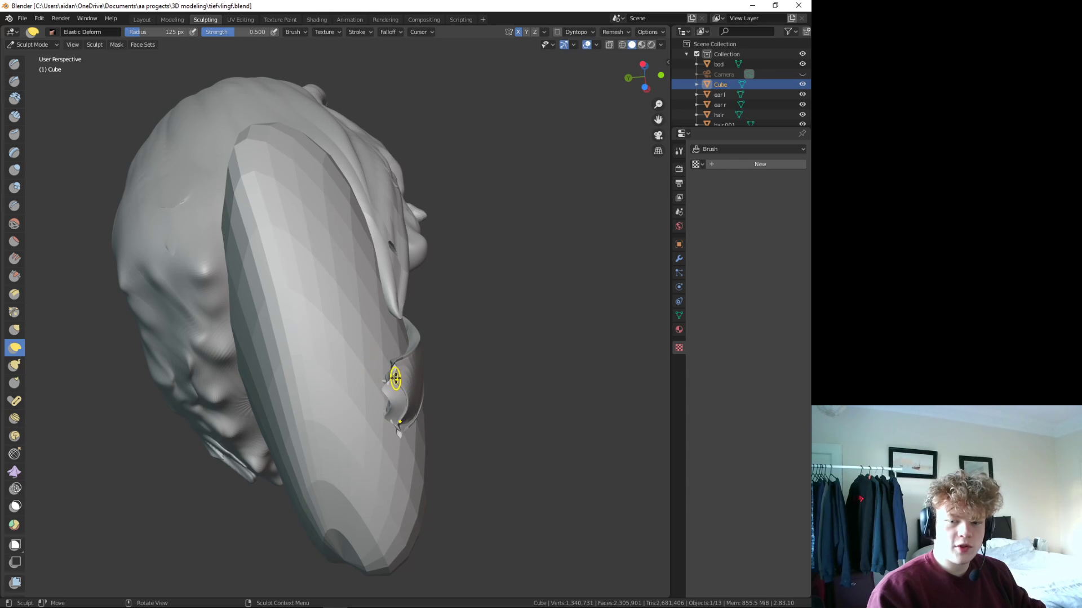
middle_click_drag(376, 378, 418, 462)
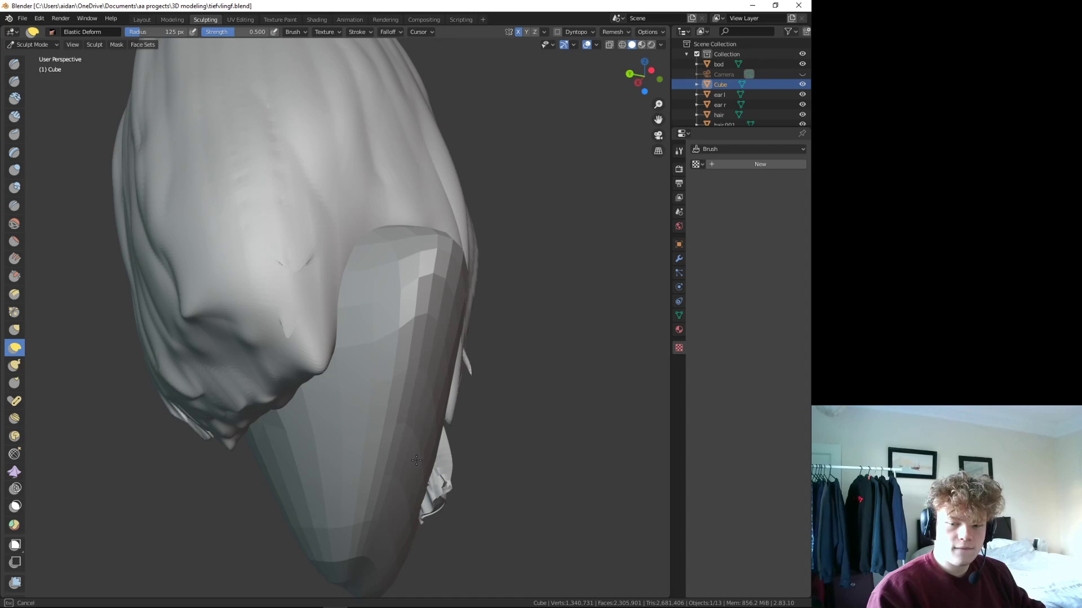
left_click_drag(418, 462, 433, 467)
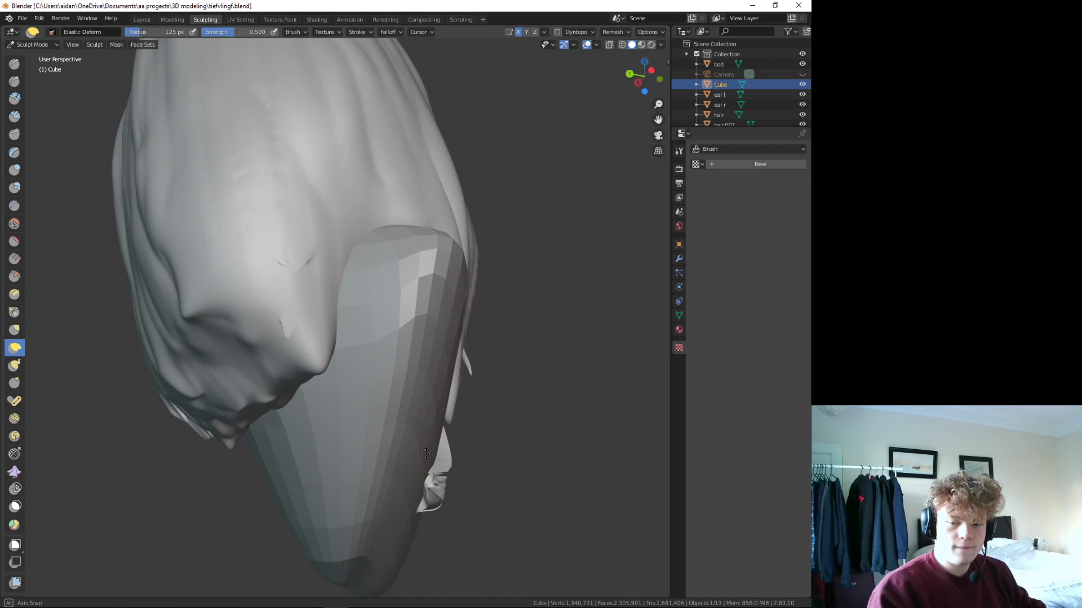
mouse_move(425, 454)
middle_mouse_down()
mouse_move(338, 493)
mouse_move(338, 292)
middle_mouse_up()
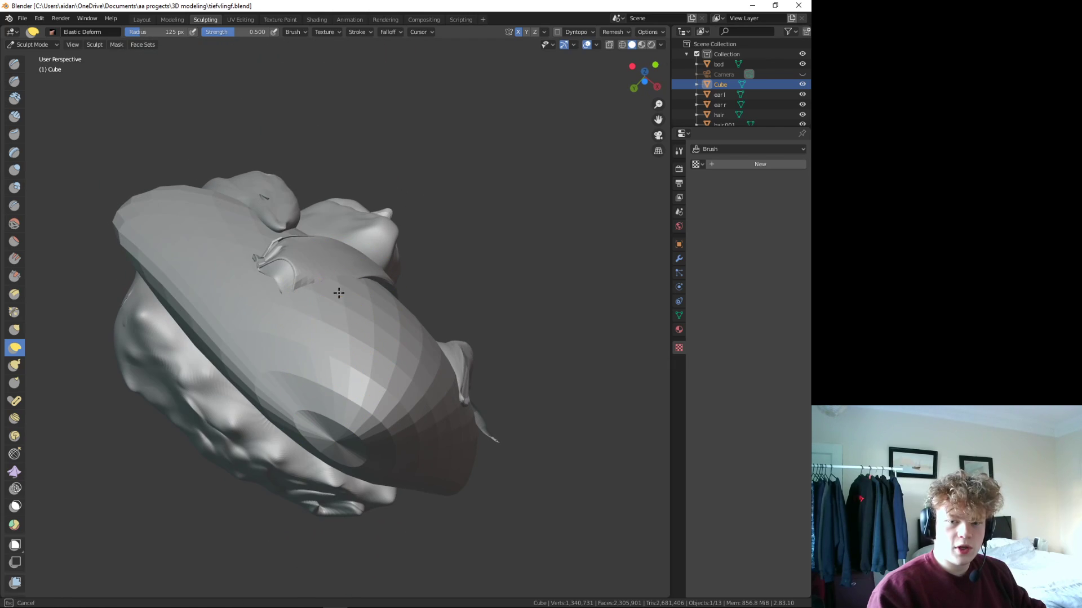
left_click_drag(343, 258, 347, 283)
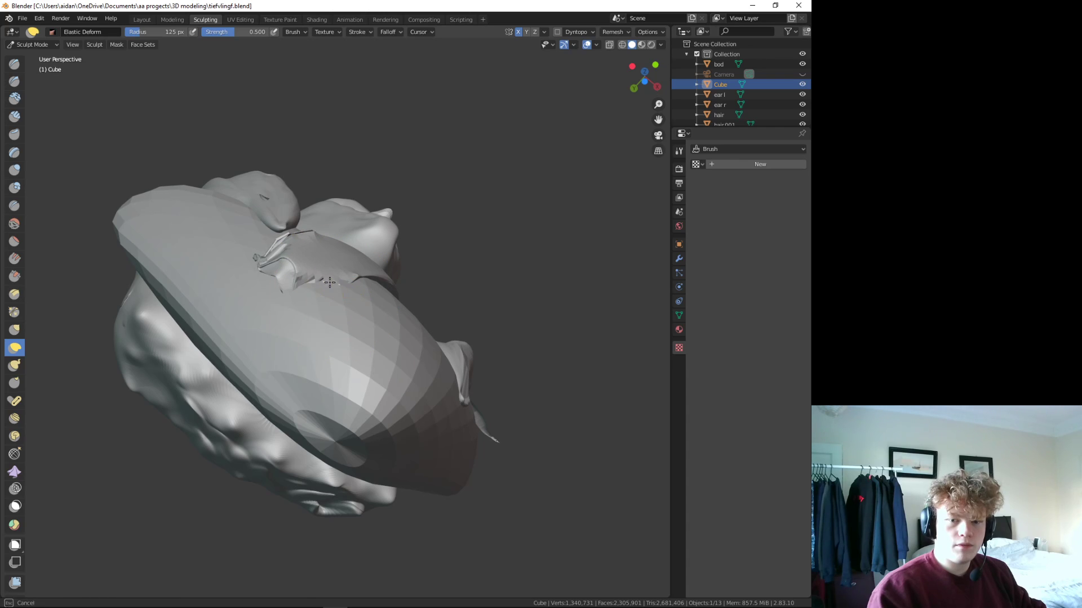
middle_click_drag(329, 283, 317, 427)
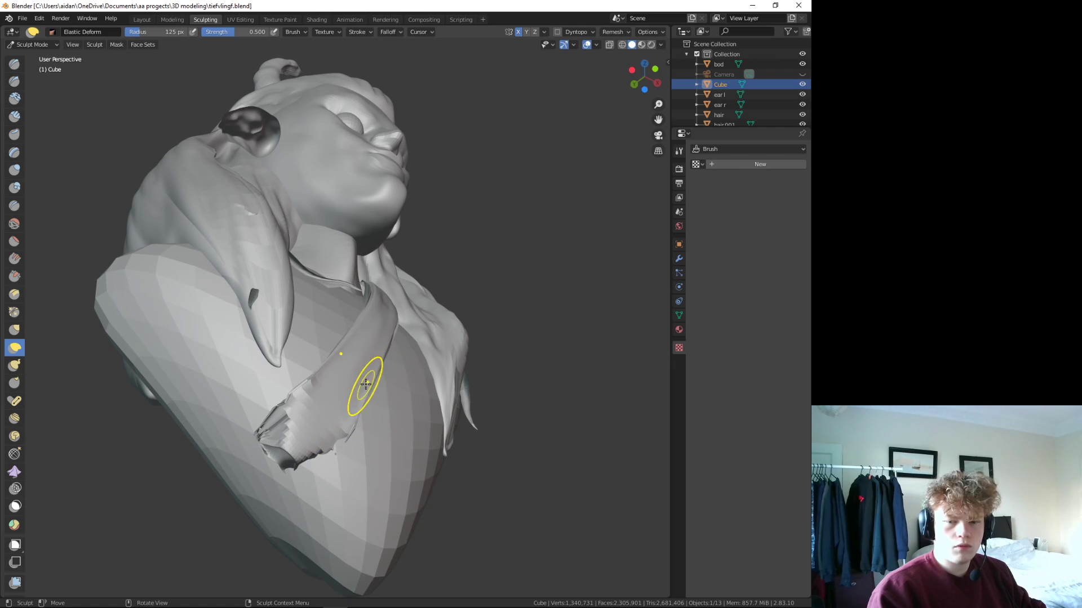
middle_click_drag(362, 386, 347, 367)
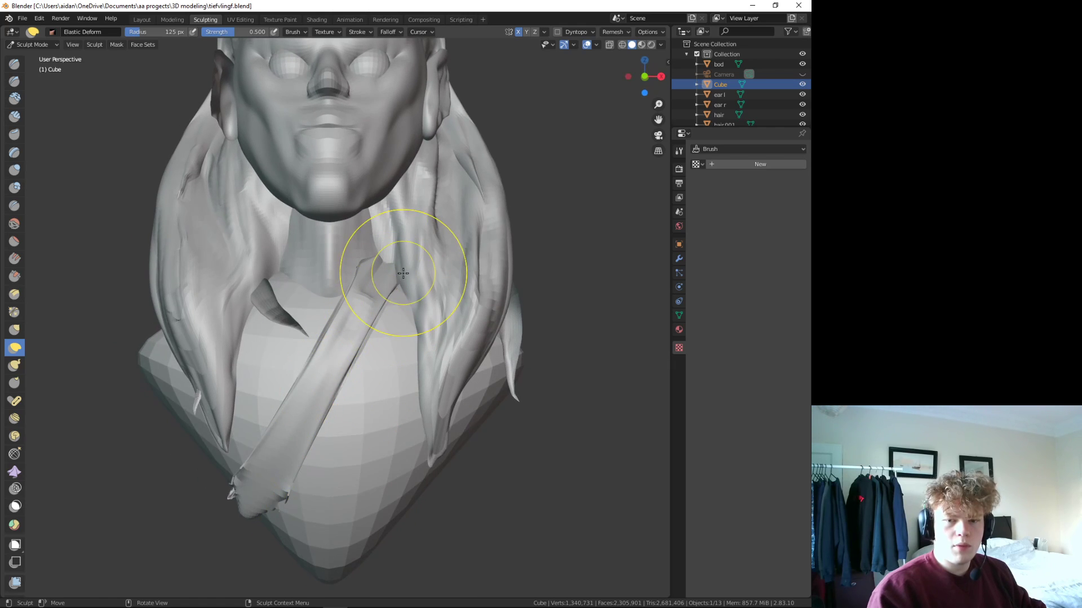
left_click_drag(353, 330, 377, 279)
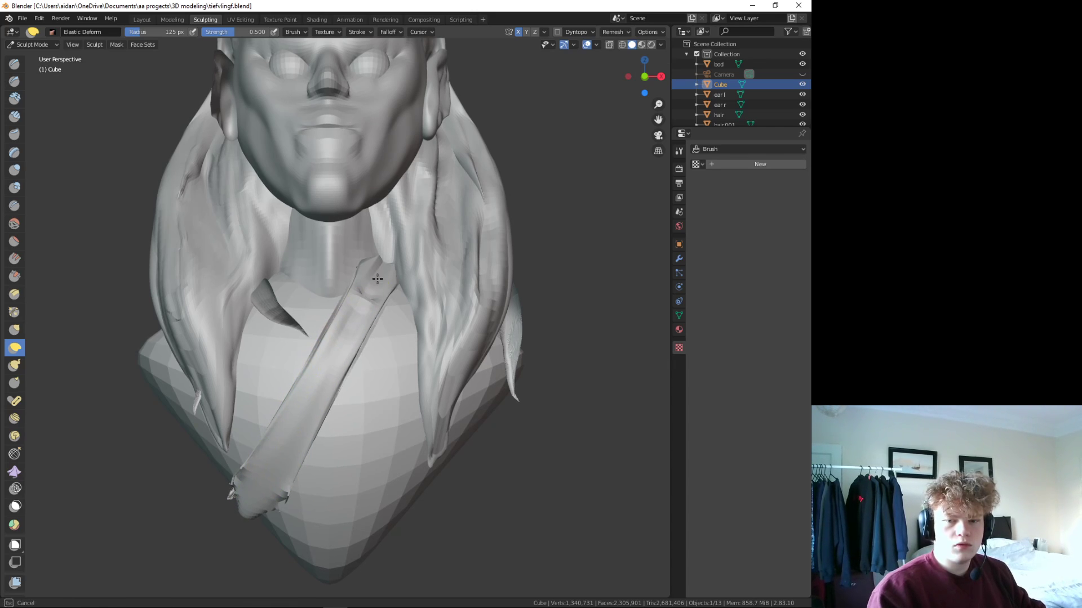
middle_click_drag(383, 268, 298, 308)
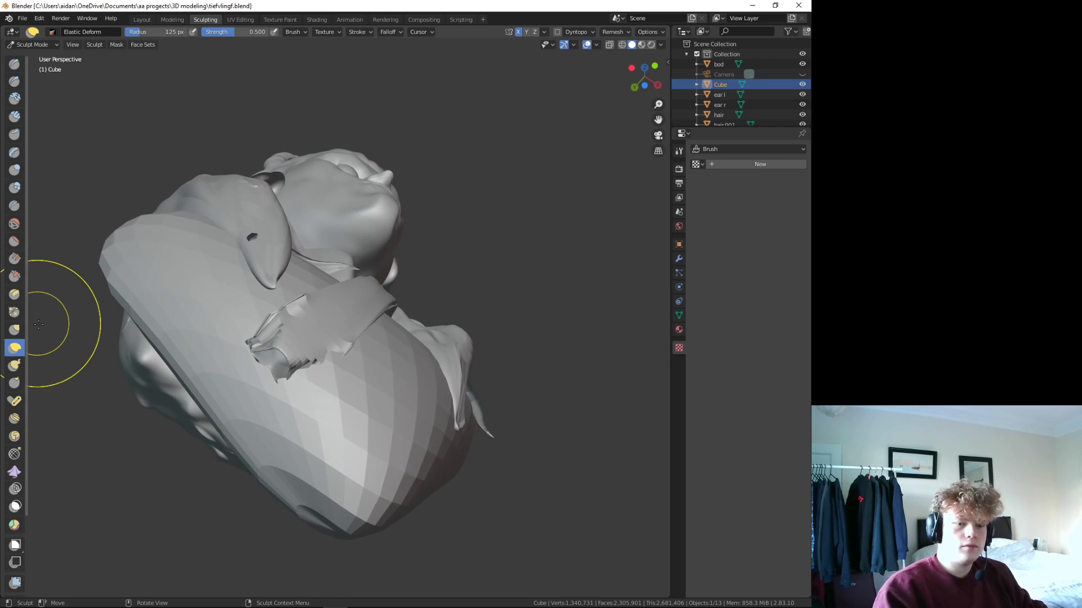
- Smooth the flap's jagged edge, then pull the flap toward the left with Elastic Deform
left_click(14, 227)
left_click_drag(285, 411, 318, 367)
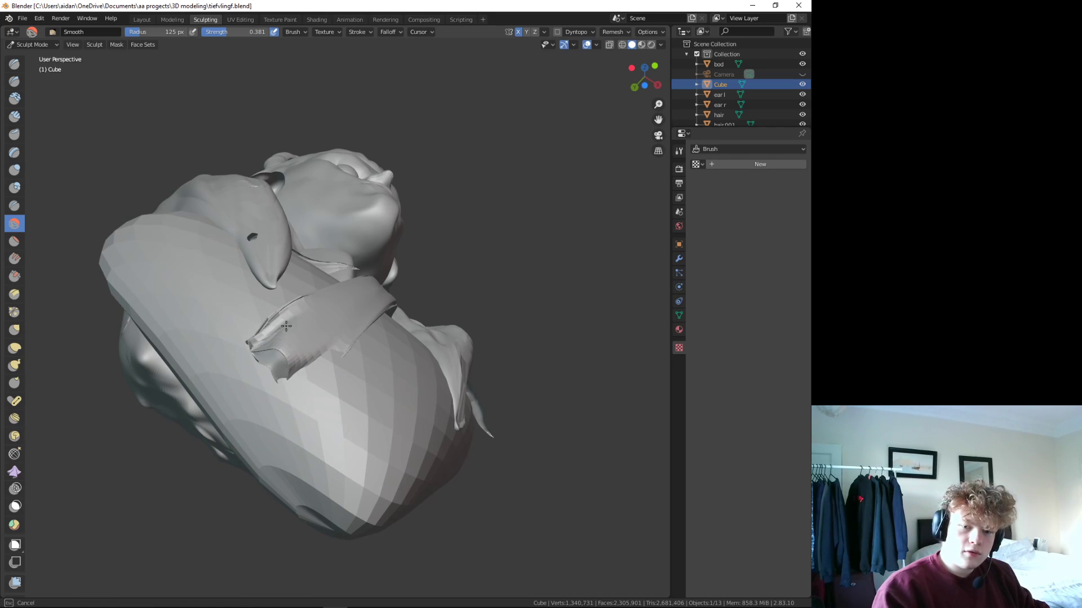
left_click_drag(300, 388, 303, 401)
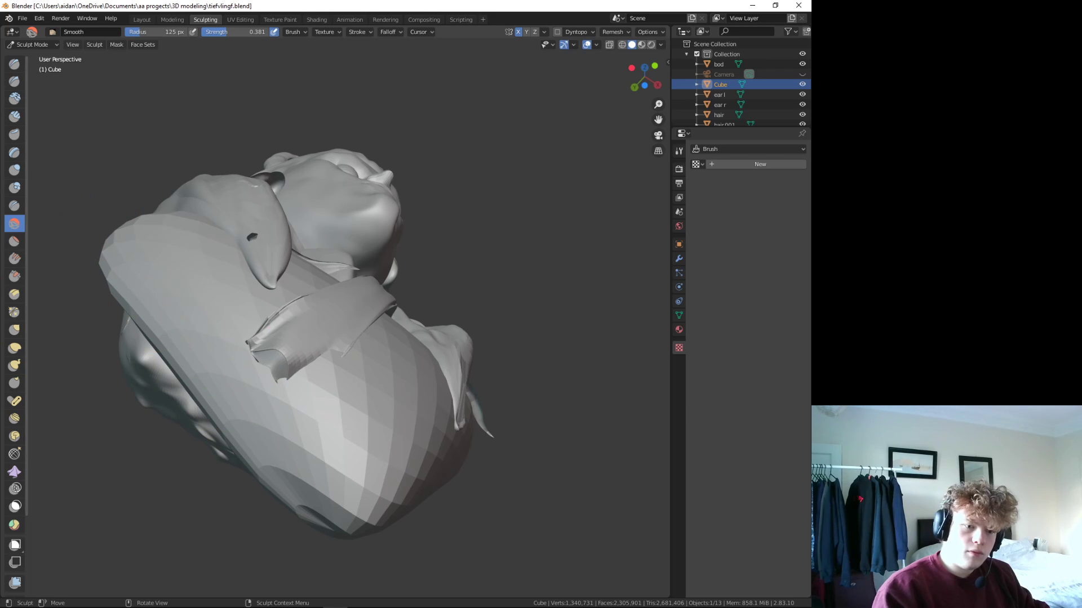
left_click(15, 347)
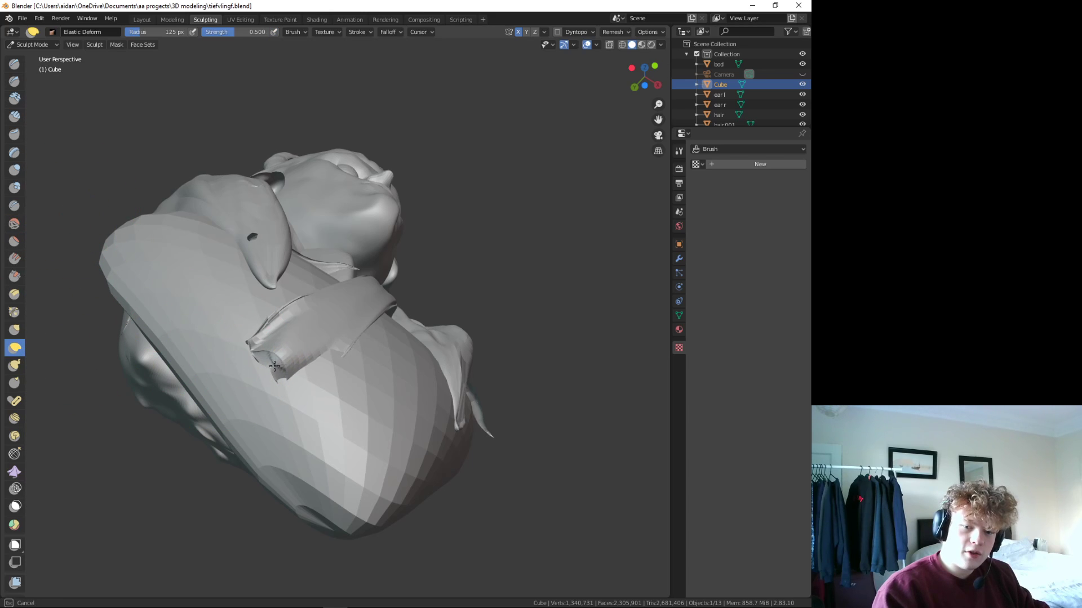
middle_click_drag(288, 364, 379, 381)
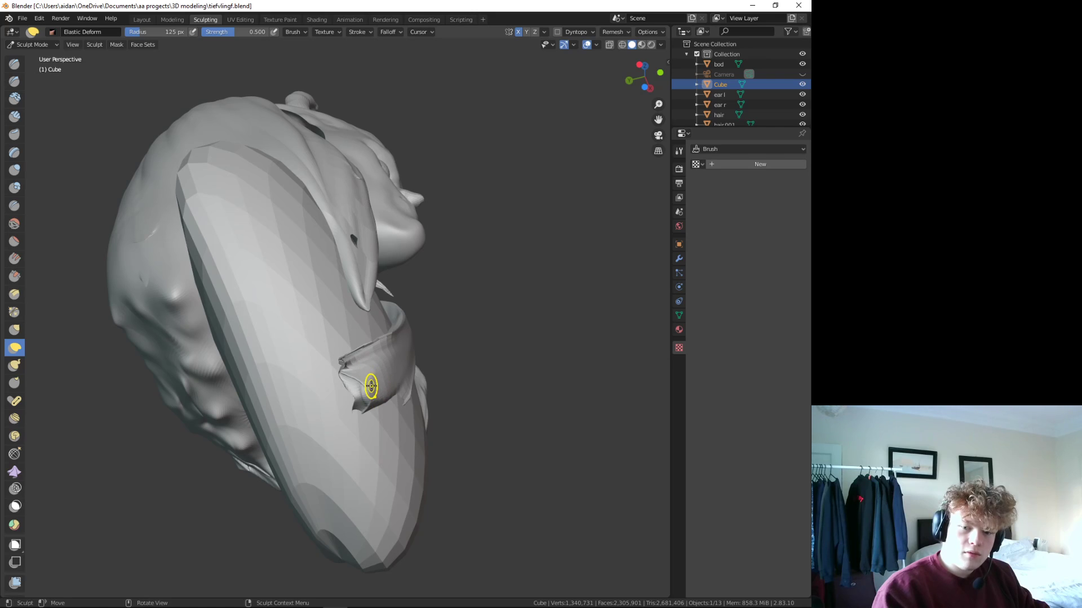
mouse_move(347, 370)
left_mouse_down()
mouse_move(338, 370)
mouse_move(363, 358)
left_mouse_up()
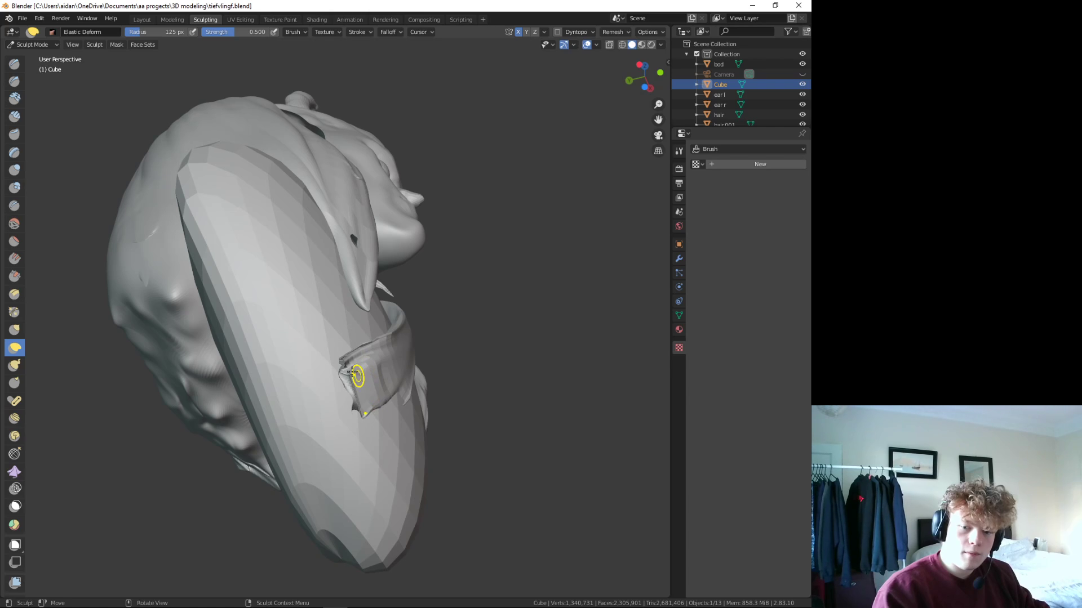
- Reshape the tip of the strap end as seen from below and the front
middle_click_drag(354, 372, 344, 286)
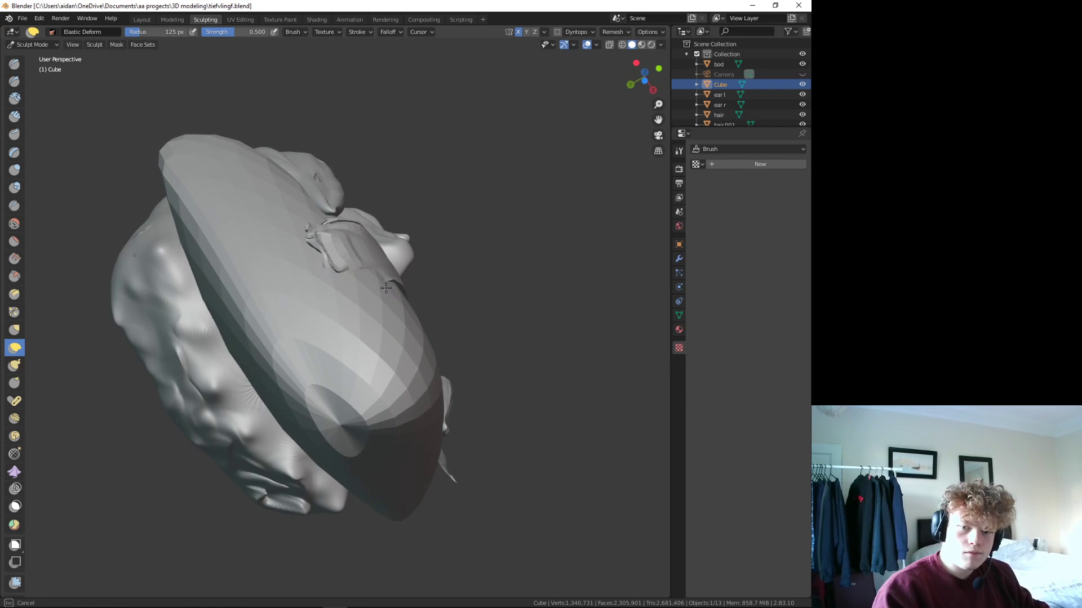
mouse_move(369, 340)
middle_mouse_down()
mouse_move(379, 321)
mouse_move(447, 410)
middle_mouse_up()
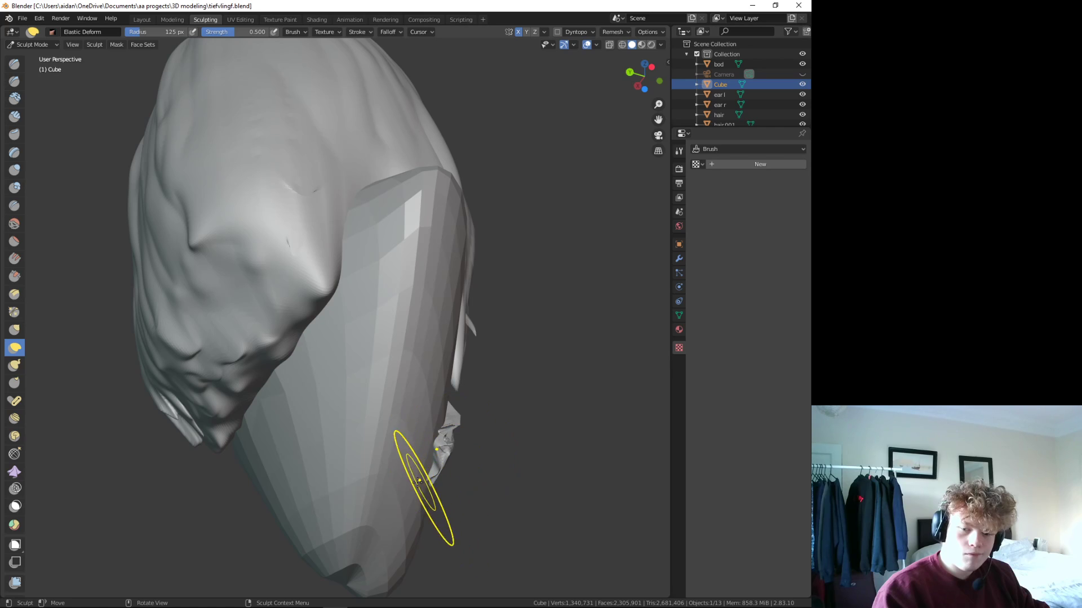
left_click_drag(423, 483, 426, 490)
mouse_move(422, 495)
middle_mouse_down()
mouse_move(328, 490)
mouse_move(277, 521)
mouse_move(257, 503)
middle_mouse_up()
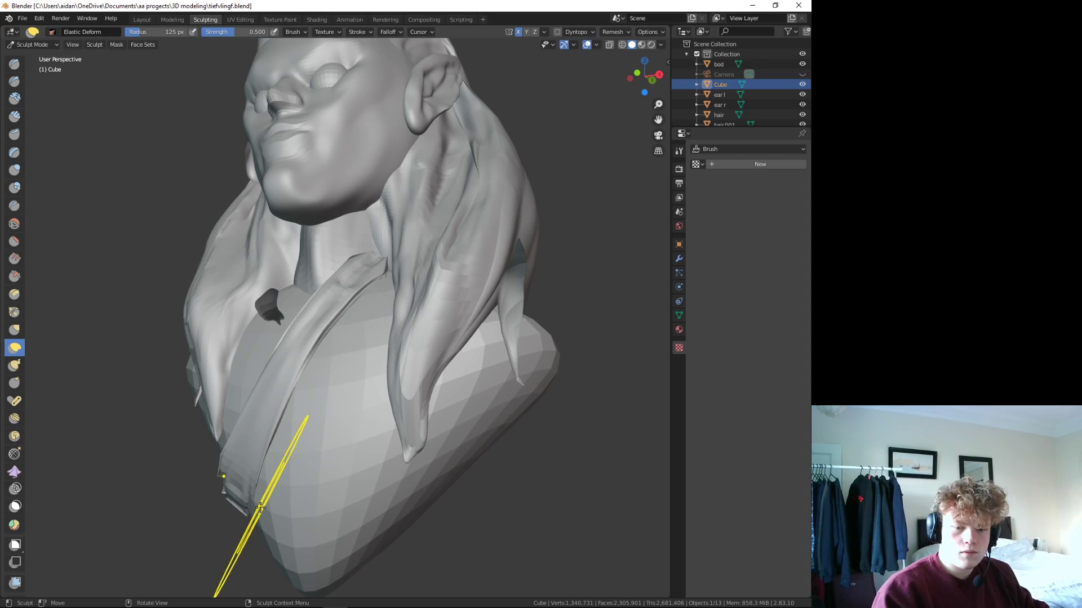
left_click_drag(249, 511, 252, 508)
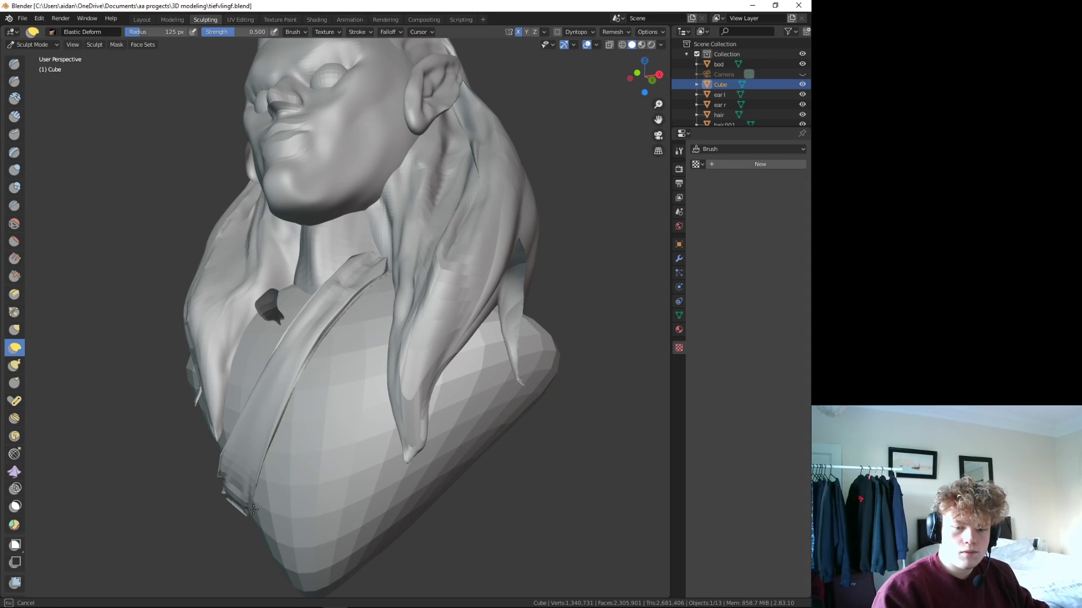
- Turn off X-axis symmetry and deform the folded strap end, smoothing its rough surface
left_click(518, 32)
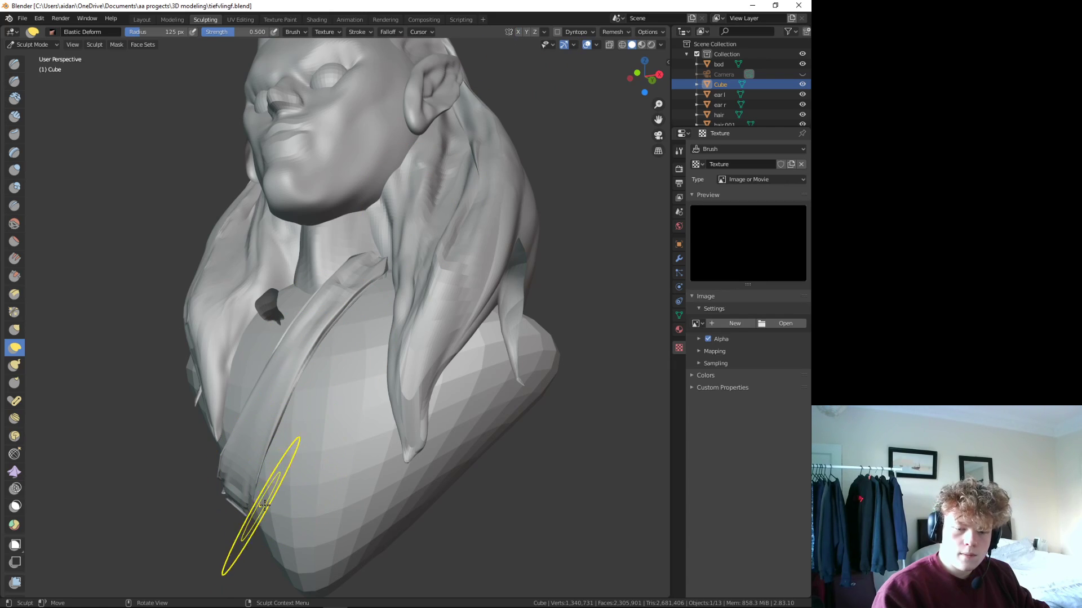
middle_click_drag(265, 505, 277, 357)
left_click_drag(278, 357, 255, 351)
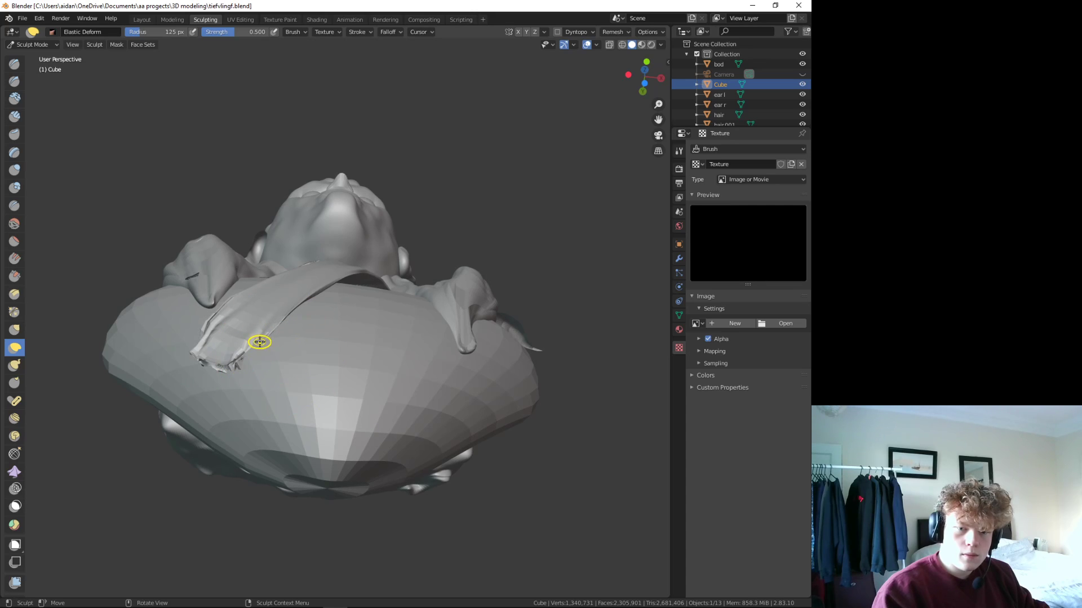
mouse_move(249, 350)
left_mouse_down()
mouse_move(251, 362)
mouse_move(251, 346)
left_mouse_up()
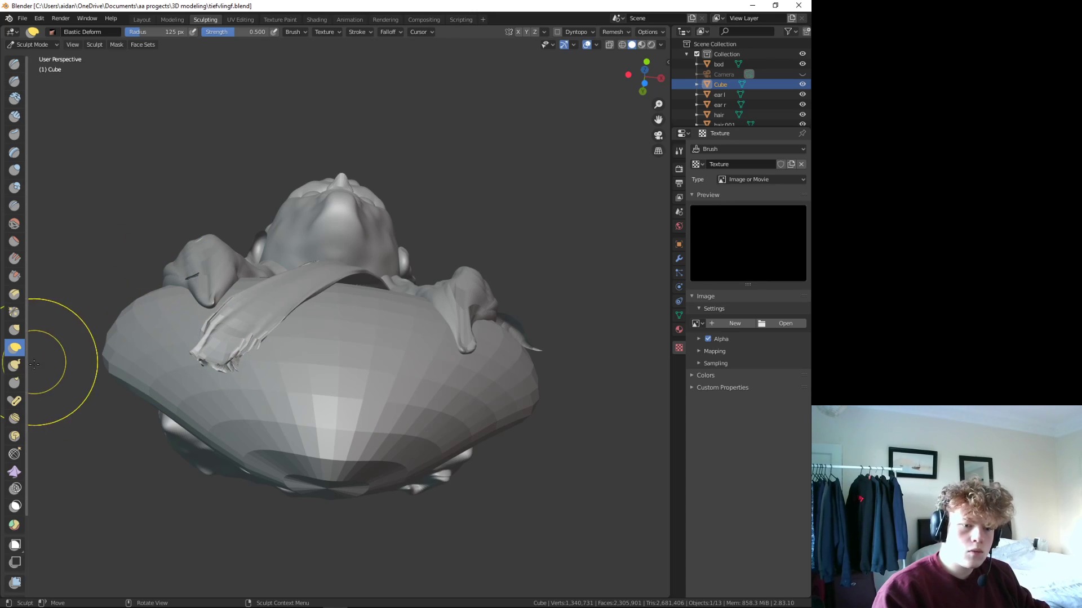
left_click_drag(225, 361, 241, 363)
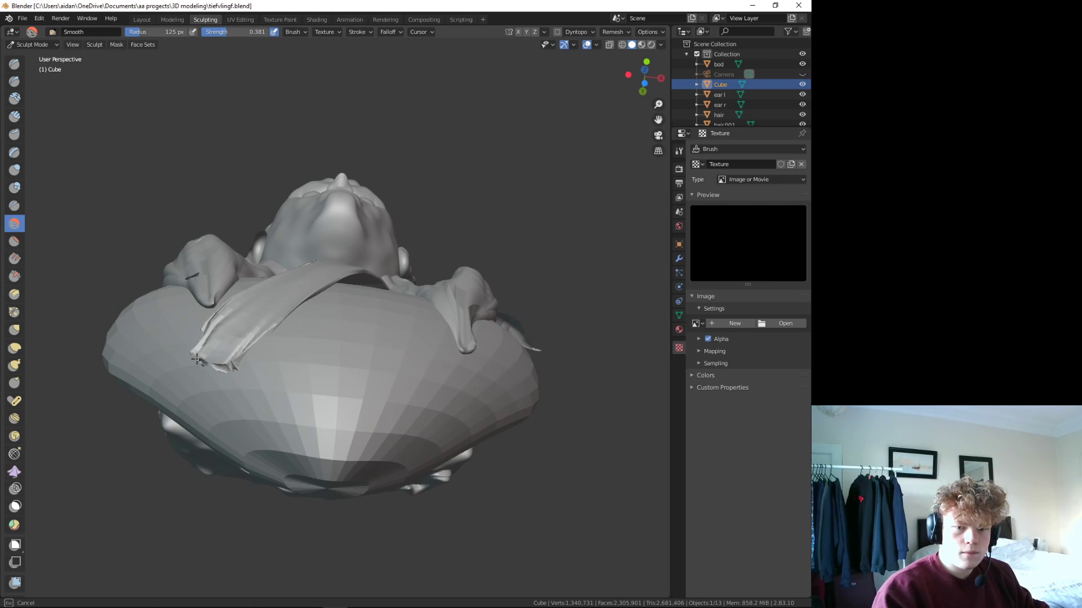
- Zoom in on the strap below the chin and pick the Draw brush
middle_click_drag(197, 359, 263, 404)
mouse_move(373, 301)
middle_mouse_down()
mouse_move(360, 326)
mouse_move(329, 335)
middle_mouse_up()
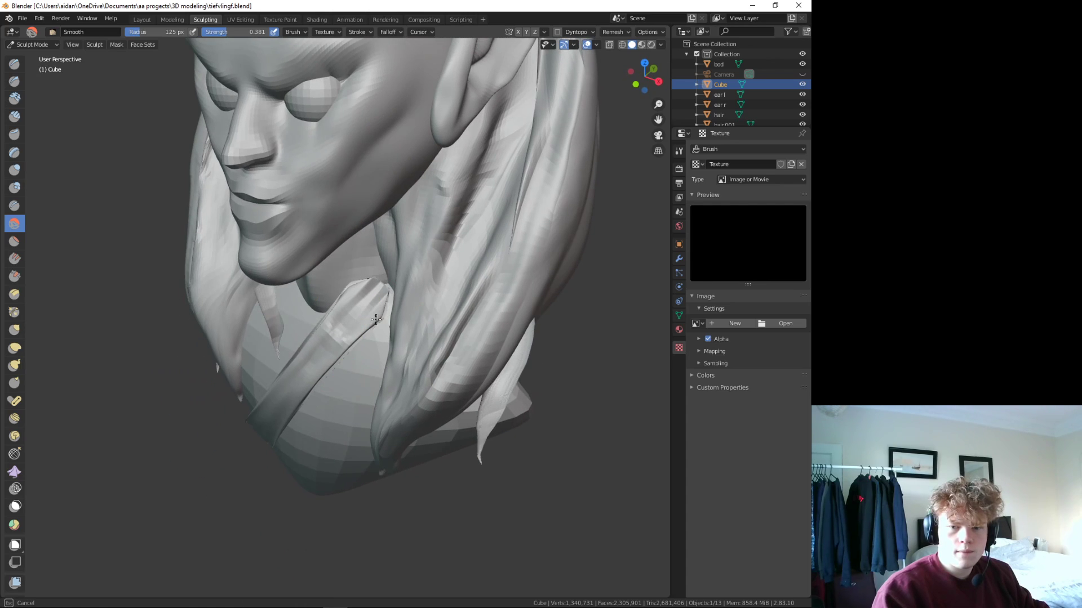
scroll(376, 319, "up", 4)
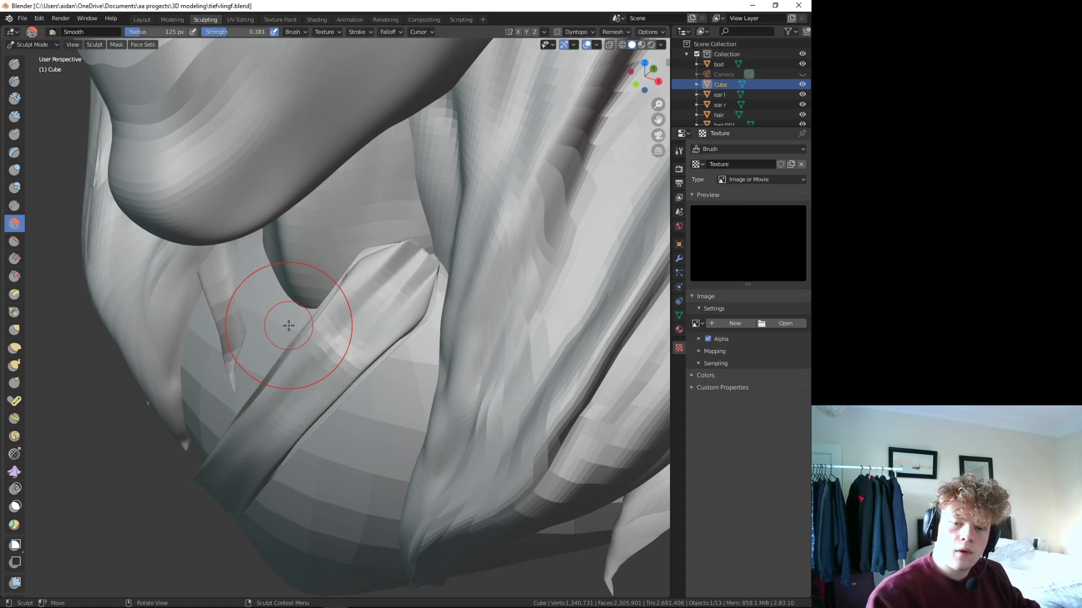
middle_click_drag(383, 309, 386, 308)
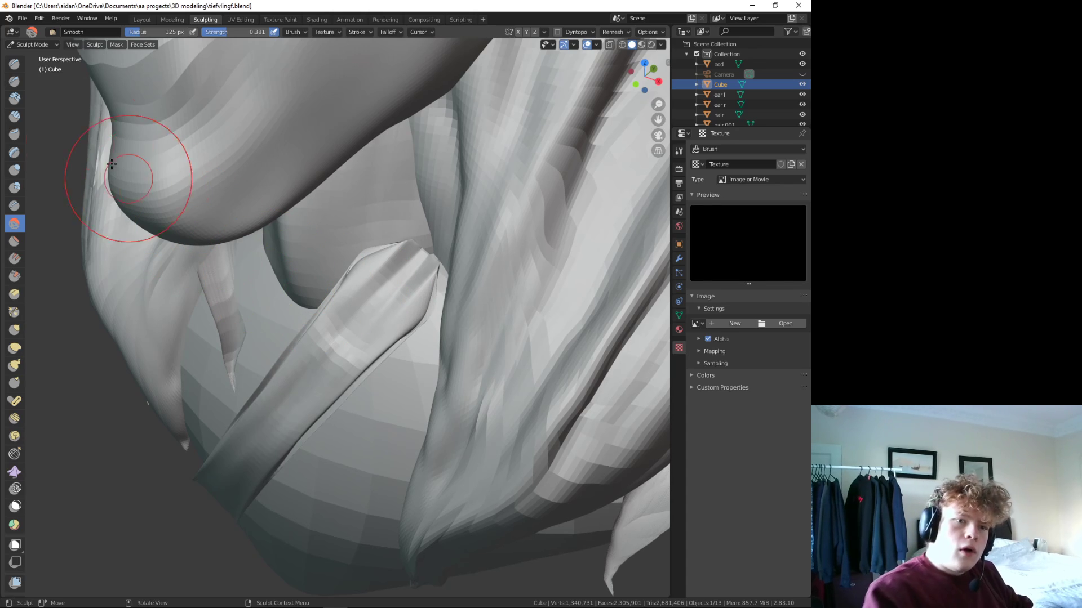
left_click(14, 64)
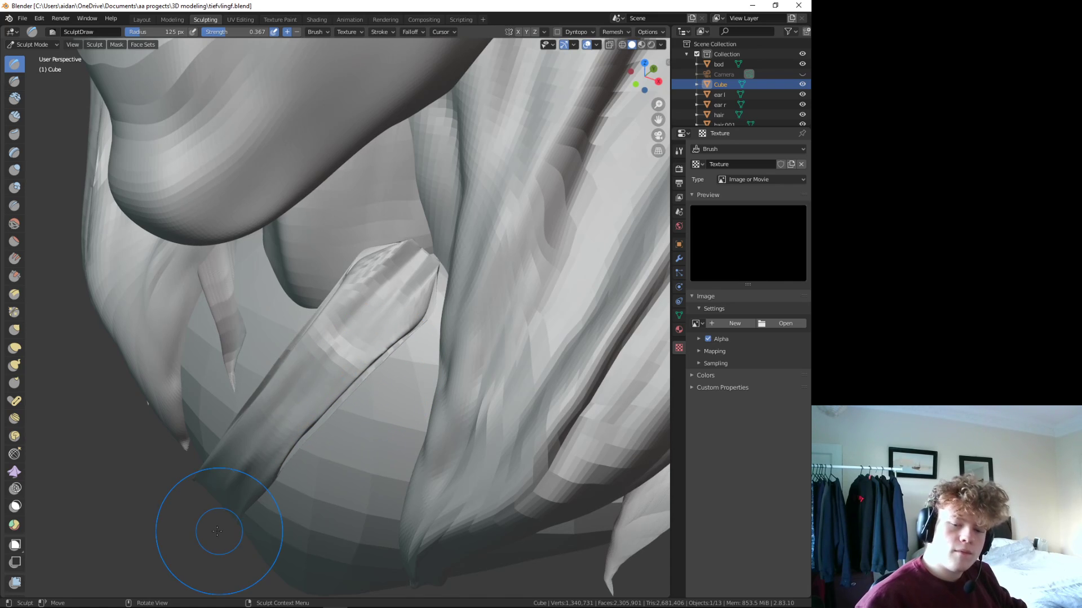
- Draw raised strokes along the strap's surface, lower edge and left edge near the chest
middle_click_drag(142, 558, 377, 414)
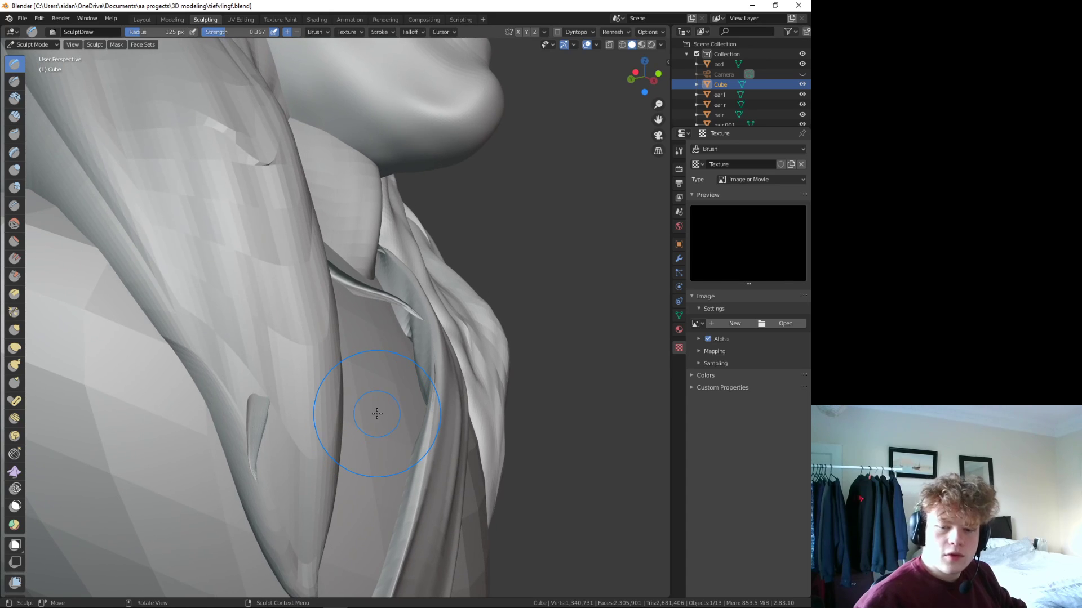
left_click_drag(429, 387, 409, 475)
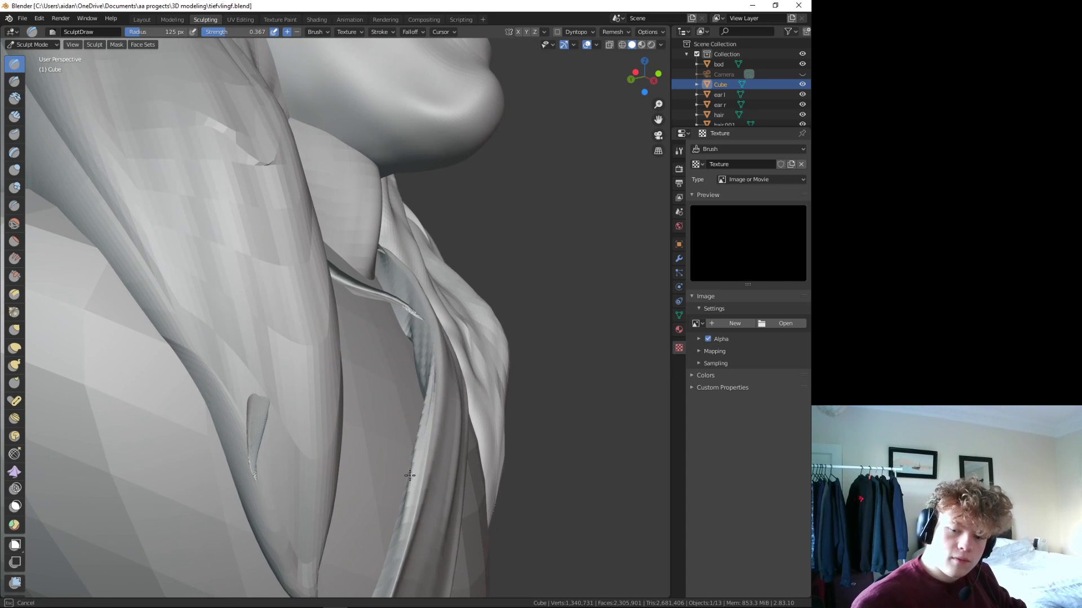
middle_click_drag(423, 540, 456, 495)
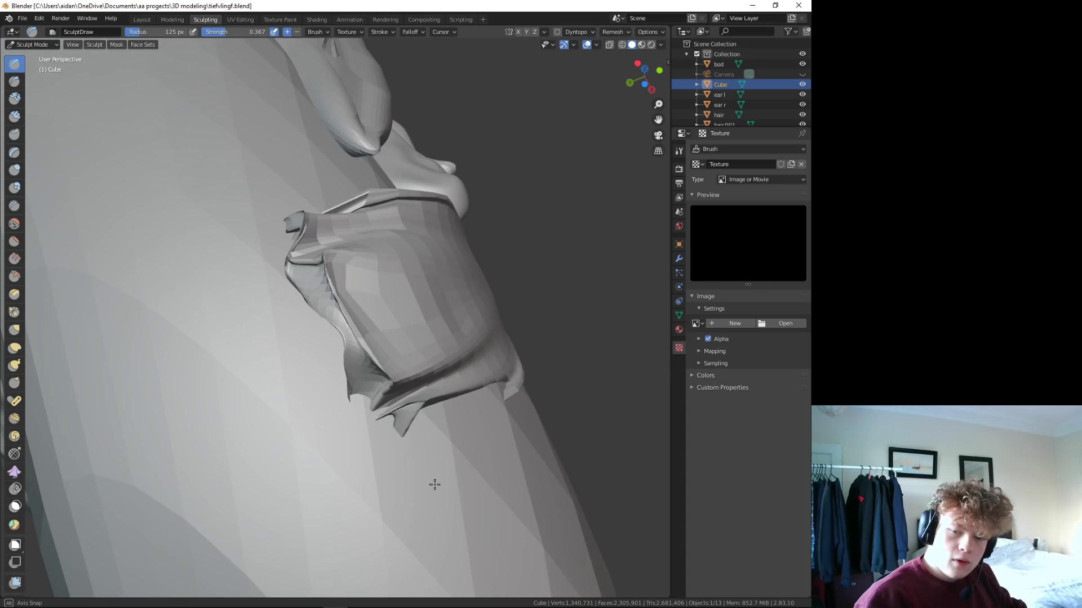
left_click_drag(482, 456, 448, 555)
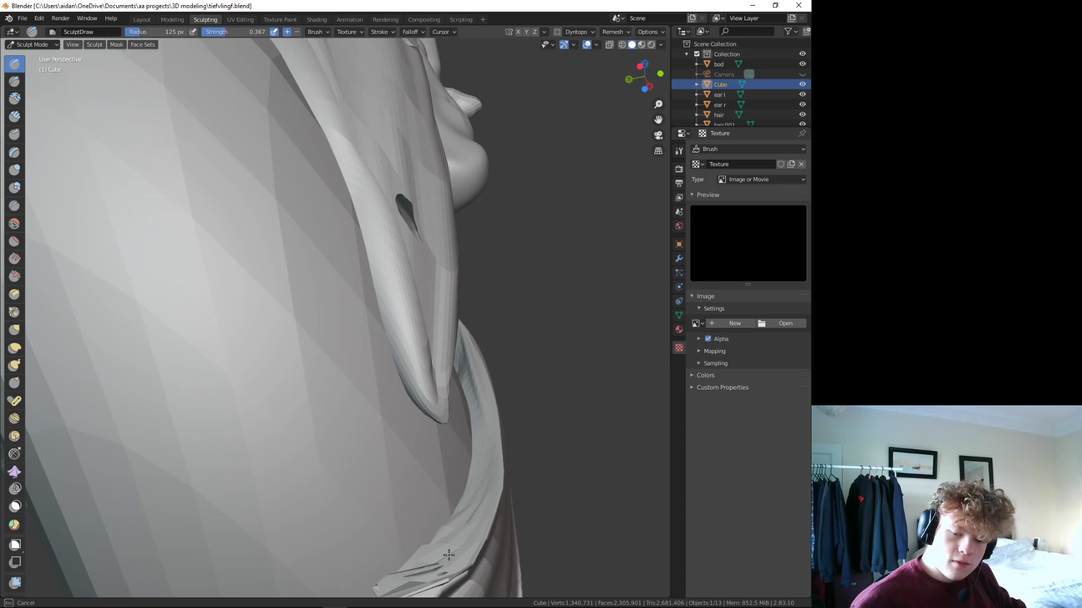
left_click_drag(458, 595, 389, 597)
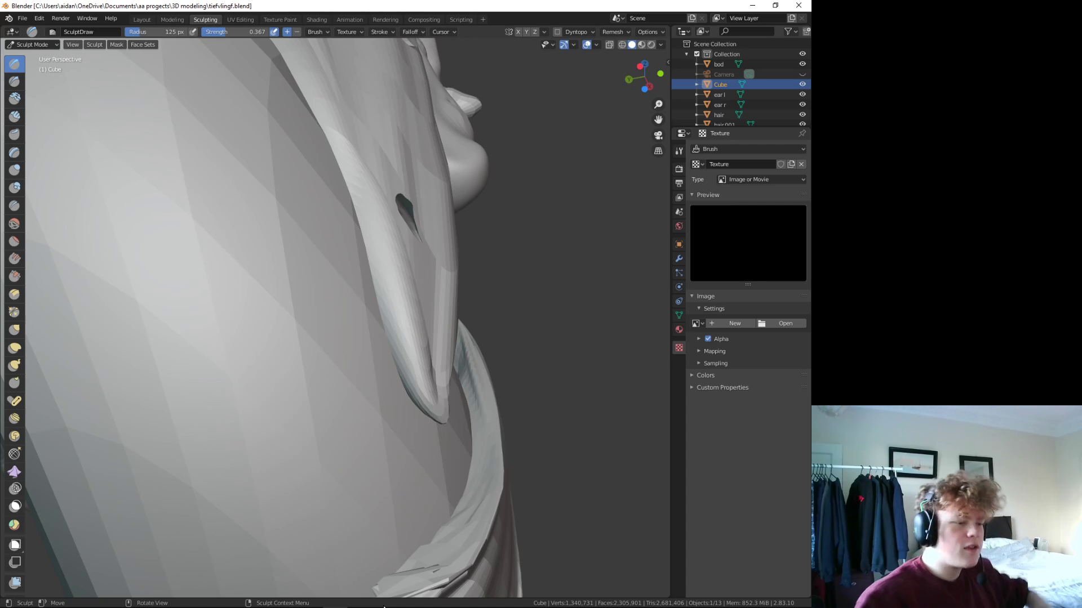
mouse_move(386, 210)
middle_mouse_down()
mouse_move(367, 258)
mouse_move(352, 216)
middle_mouse_up()
left_click_drag(353, 217, 277, 238)
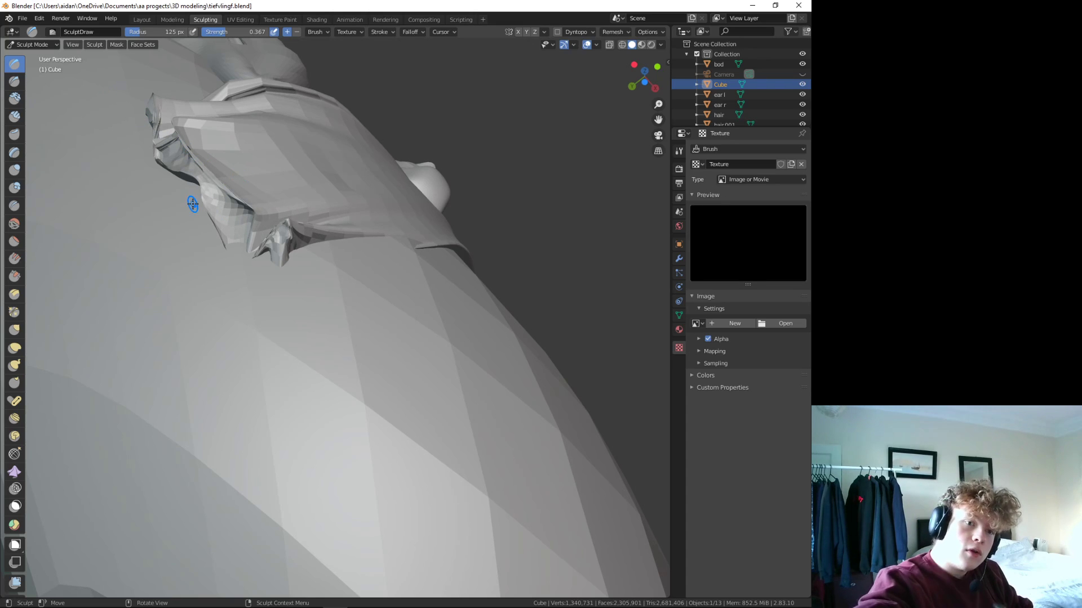
left_click_drag(211, 158, 171, 145)
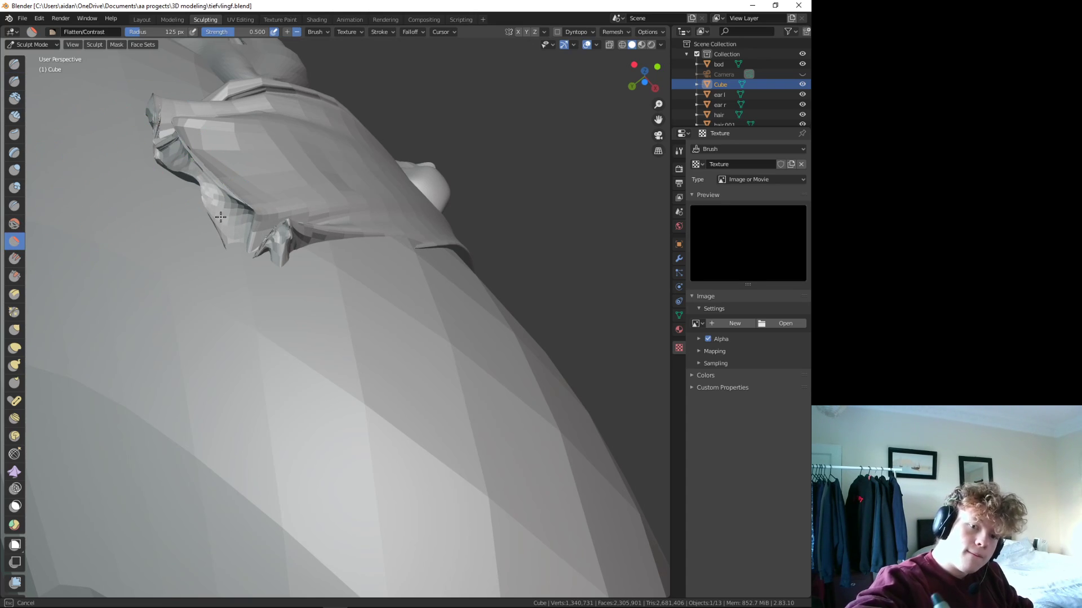
- Enlarge the Flatten/Contrast brush to 212 px and flatten the strap toward the shoulder
mouse_move(221, 217)
left_mouse_down()
mouse_move(203, 188)
mouse_move(229, 188)
left_mouse_up()
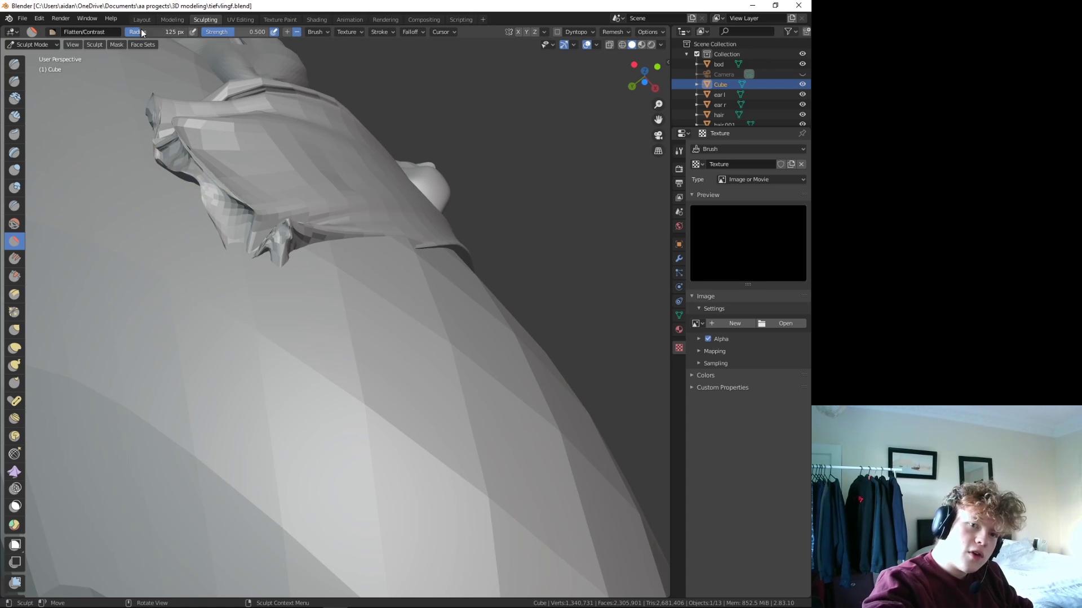
left_click_drag(142, 32, 157, 34)
left_click_drag(174, 163, 183, 170)
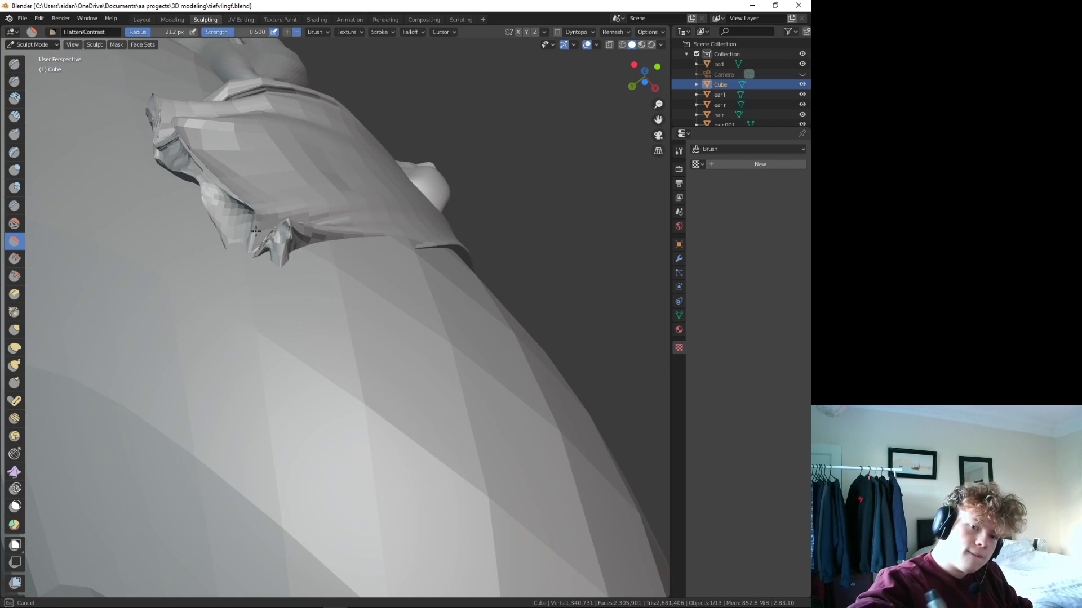
left_click_drag(256, 231, 247, 182)
left_click_drag(352, 158, 418, 241)
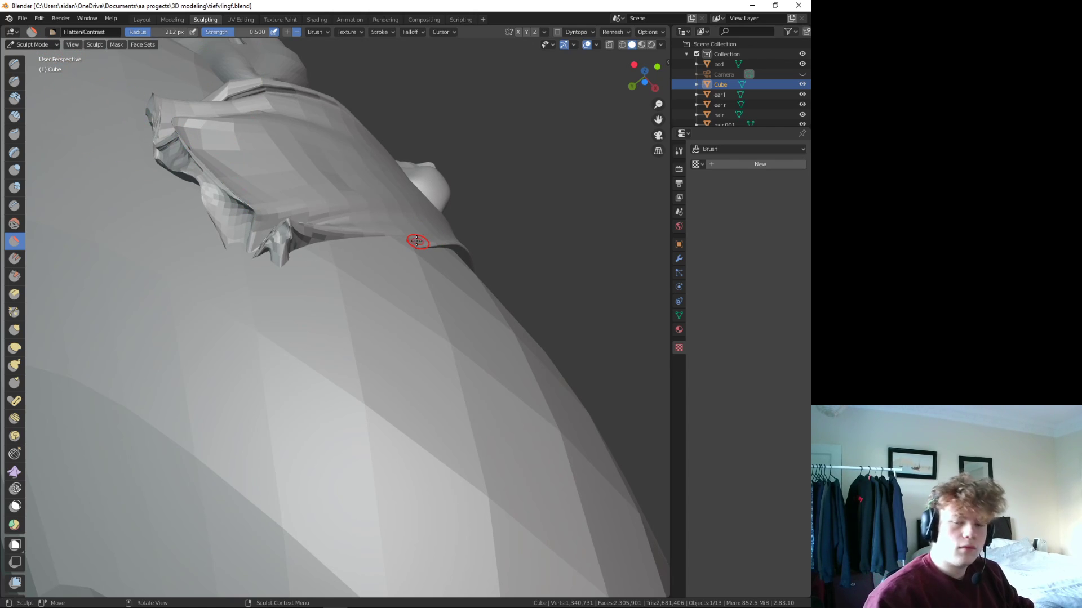
- Flatten the strap's lower end and check it from the side and front
scroll(417, 241, "down", 5)
middle_click_drag(349, 282, 362, 386)
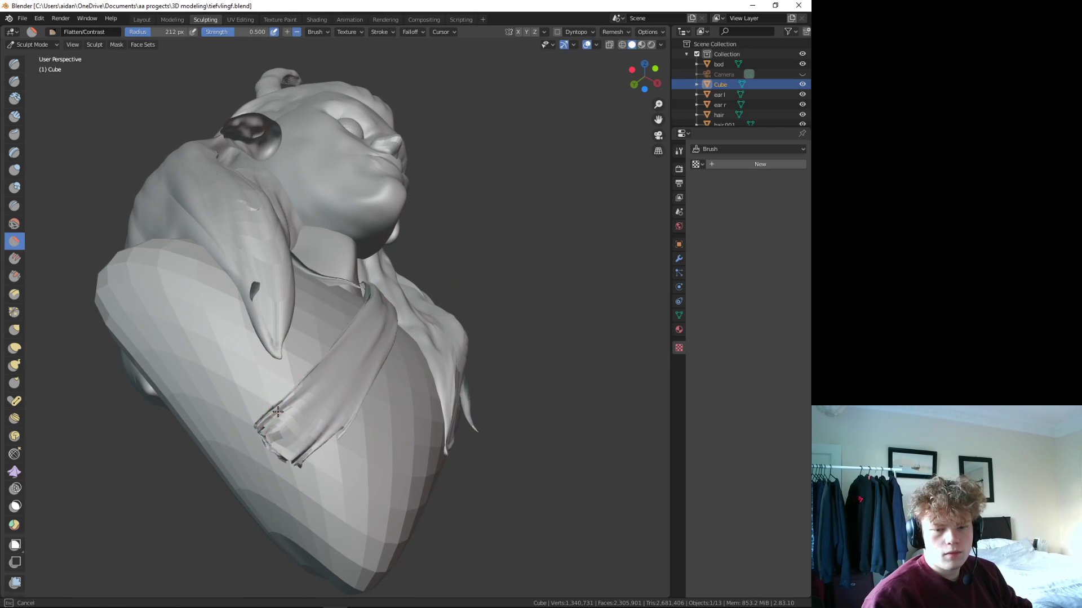
left_click_drag(260, 422, 262, 442)
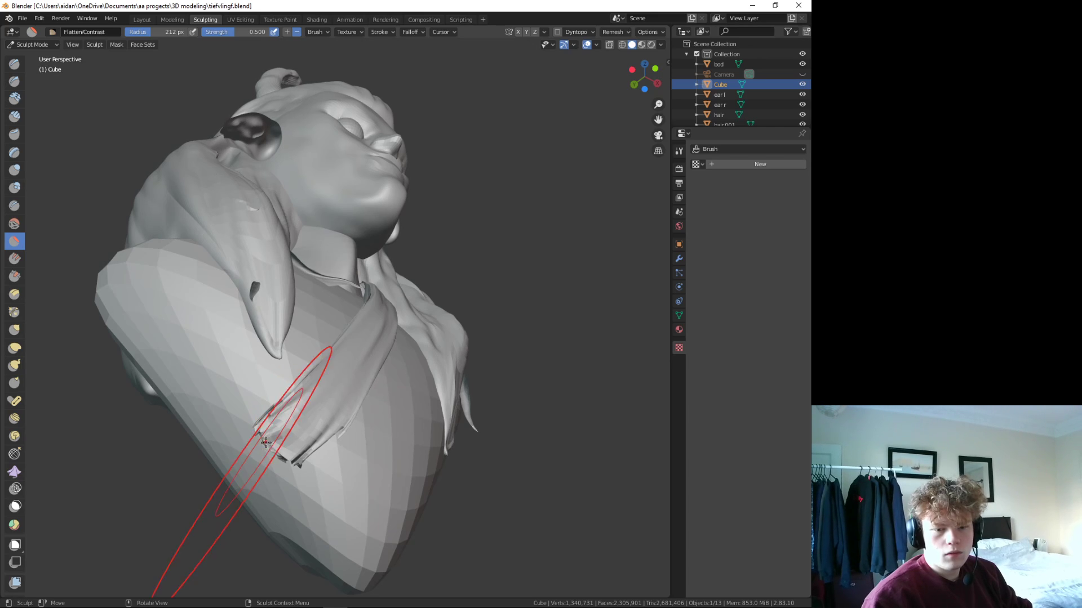
middle_click_drag(261, 442, 409, 426)
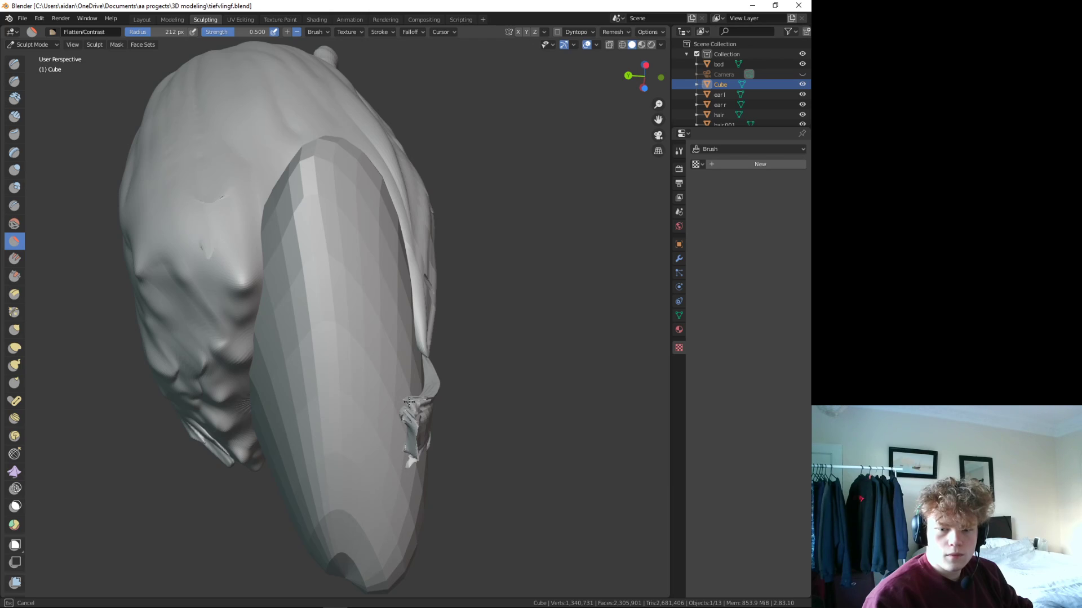
middle_click_drag(407, 427, 67, 215)
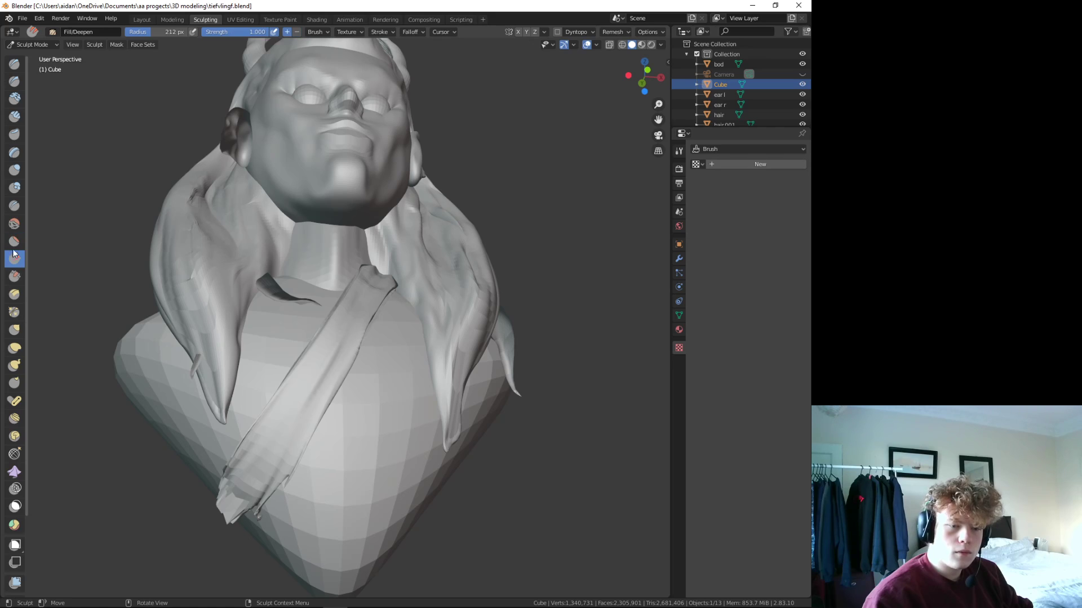
left_click(15, 223)
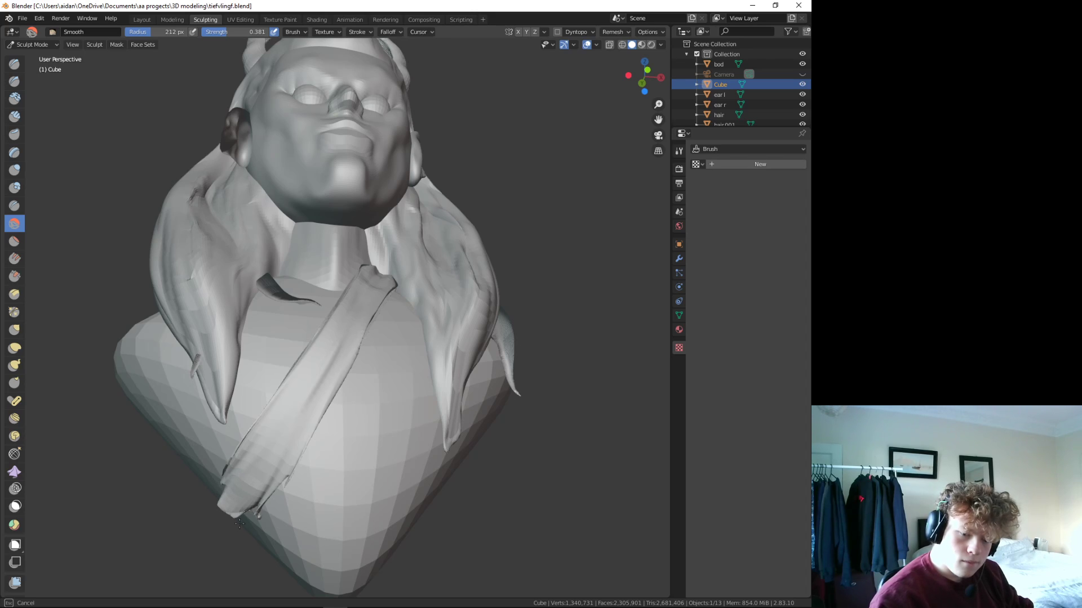
- Smooth the strap's lower end, then pull it into shape from below with Elastic Deform
left_click_drag(240, 524, 226, 438)
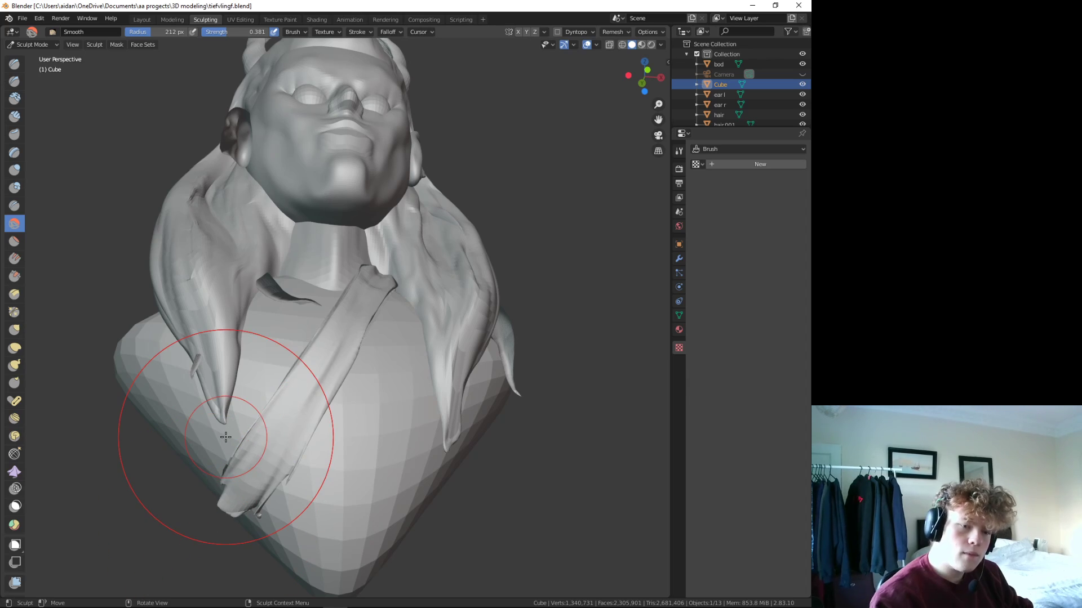
left_click(15, 348)
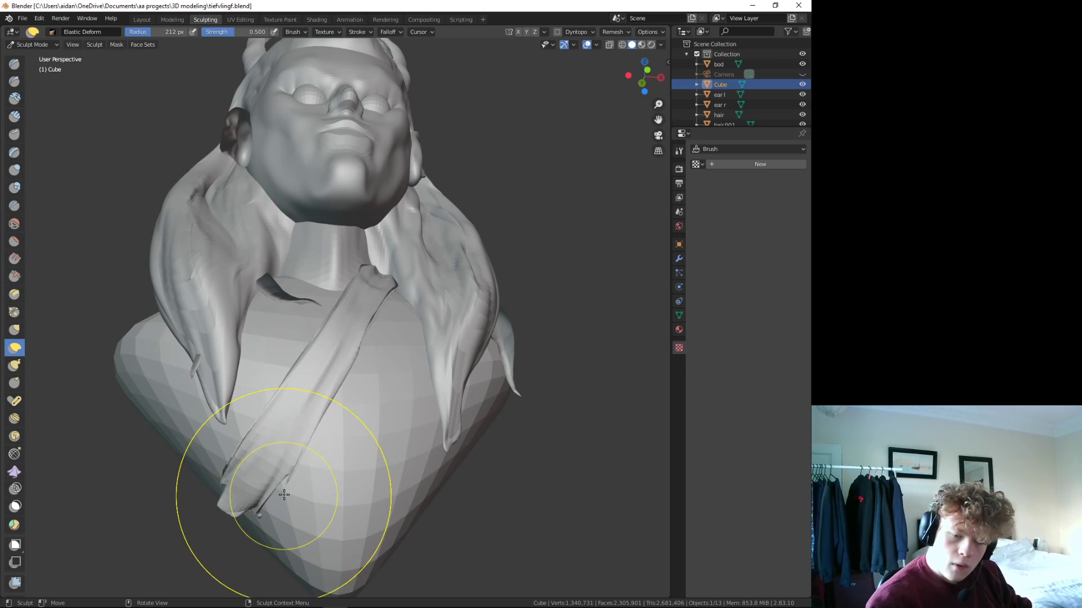
left_click_drag(284, 495, 261, 482)
middle_click_drag(260, 483, 262, 397)
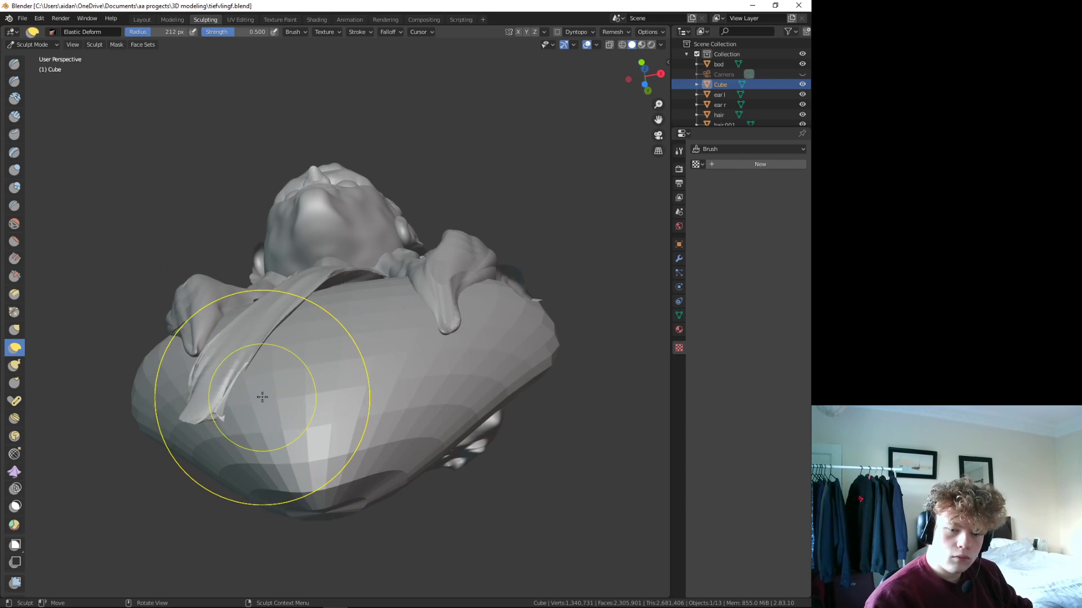
mouse_move(262, 397)
left_mouse_down()
mouse_move(243, 389)
mouse_move(220, 403)
left_mouse_up()
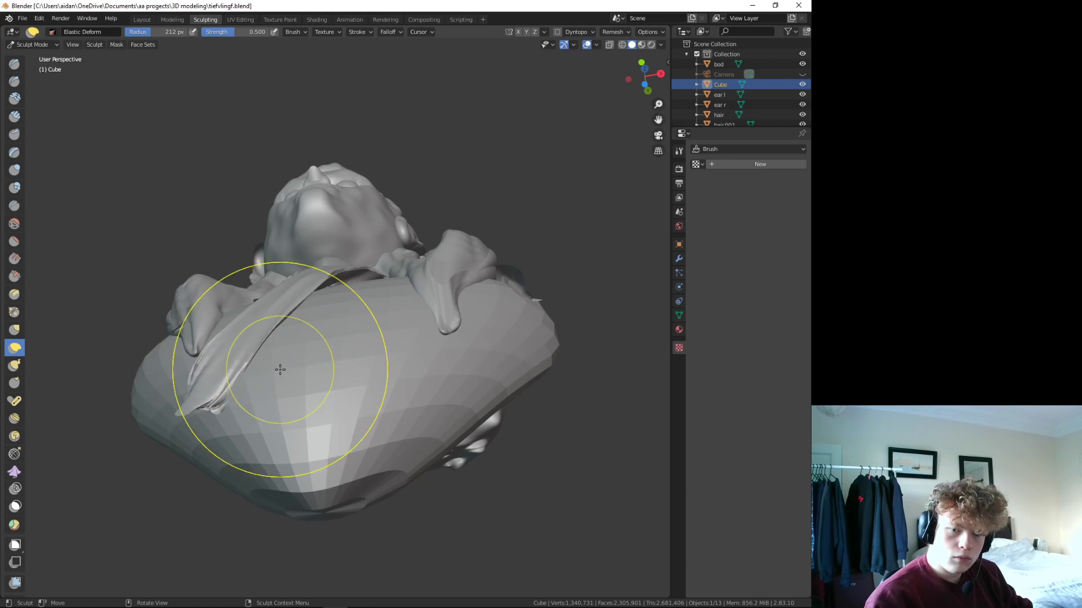
- Press the strap edge against the bust's side with Elastic Deform from several angles
middle_click_drag(282, 362, 230, 399)
mouse_move(232, 458)
left_mouse_down()
mouse_move(226, 436)
mouse_move(186, 507)
left_mouse_up()
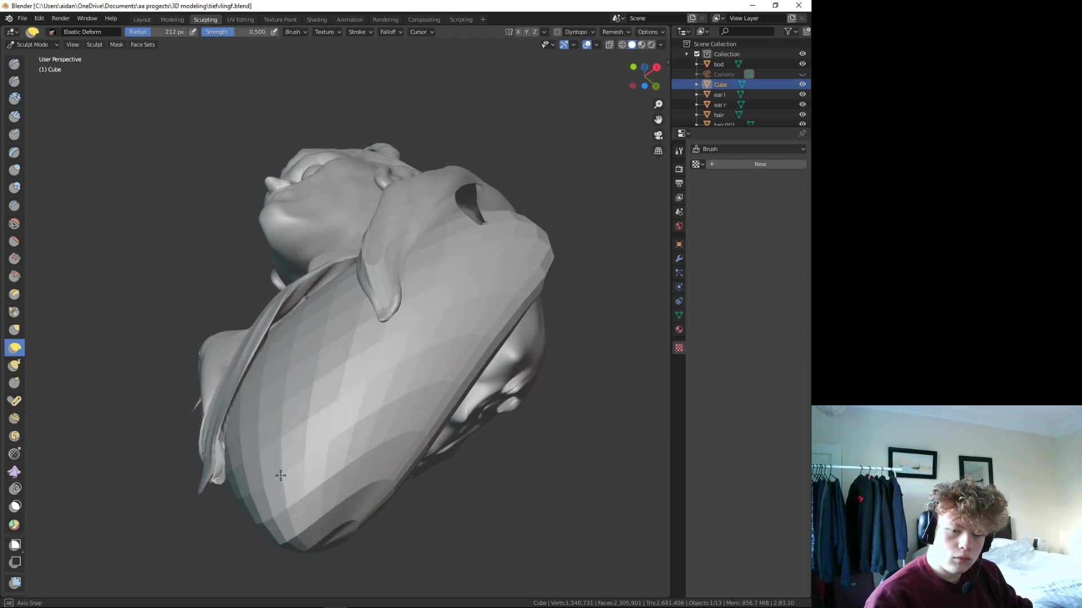
mouse_move(185, 507)
middle_mouse_down()
mouse_move(326, 484)
mouse_move(357, 441)
middle_mouse_up()
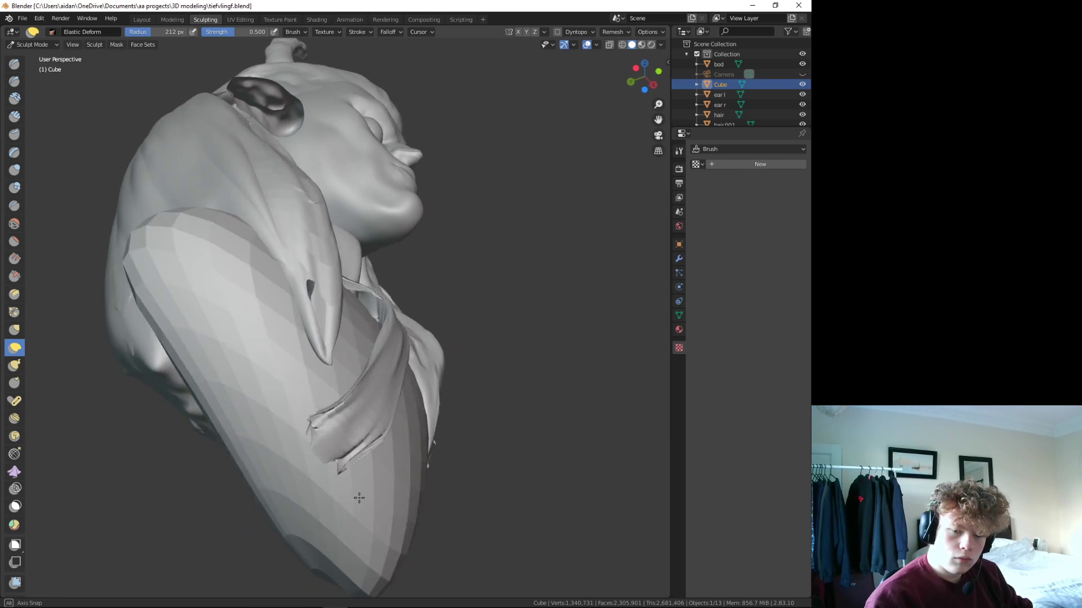
mouse_move(357, 442)
left_mouse_down()
mouse_move(313, 417)
mouse_move(354, 451)
left_mouse_up()
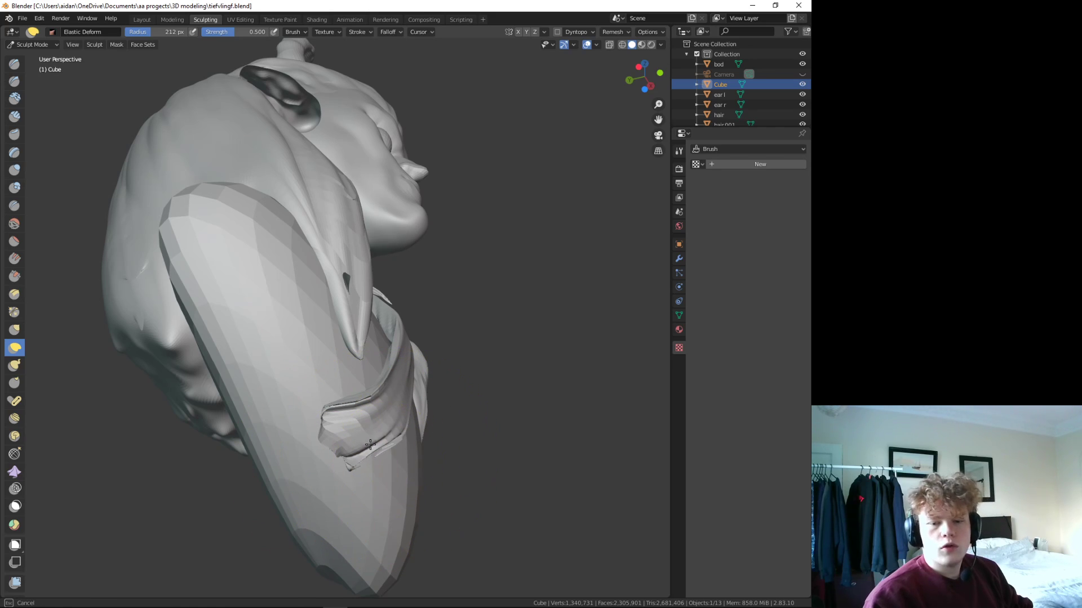
mouse_move(354, 453)
middle_mouse_down()
mouse_move(301, 437)
mouse_move(209, 330)
middle_mouse_up()
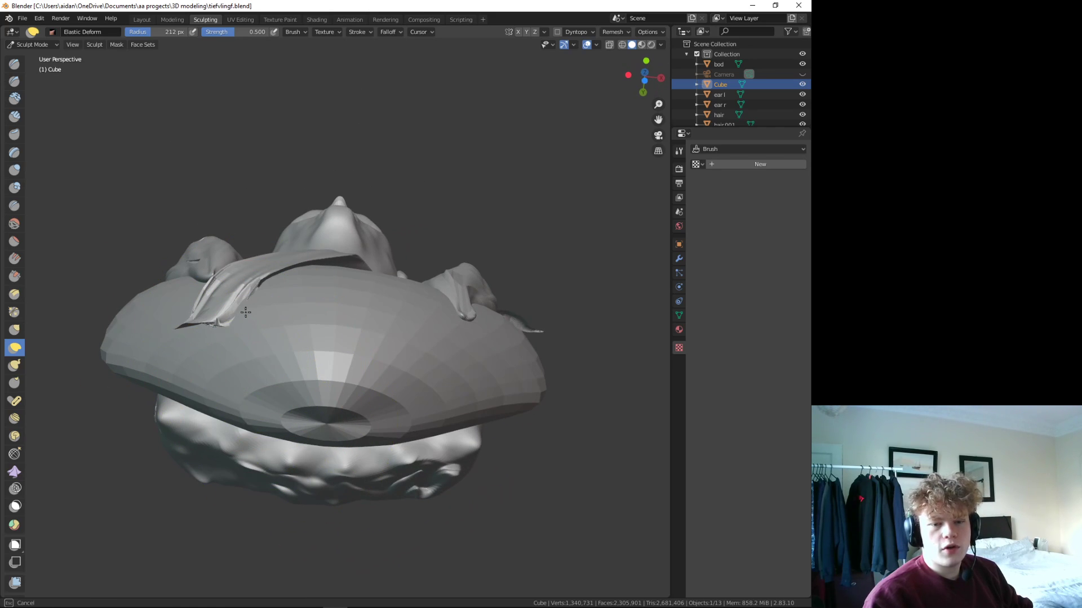
left_click_drag(250, 301, 250, 300)
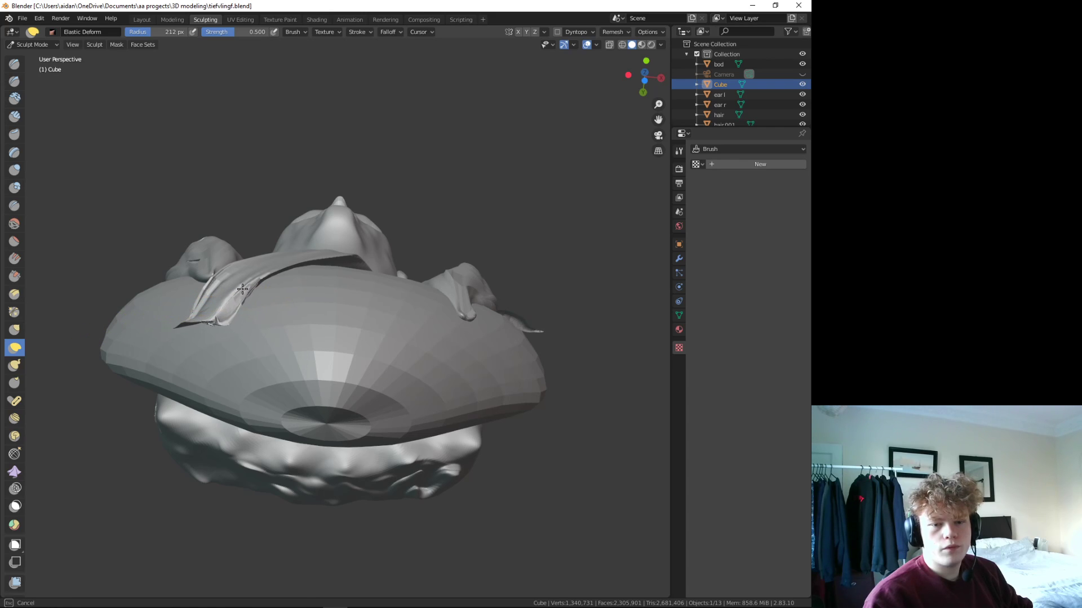
middle_click_drag(232, 314, 261, 375)
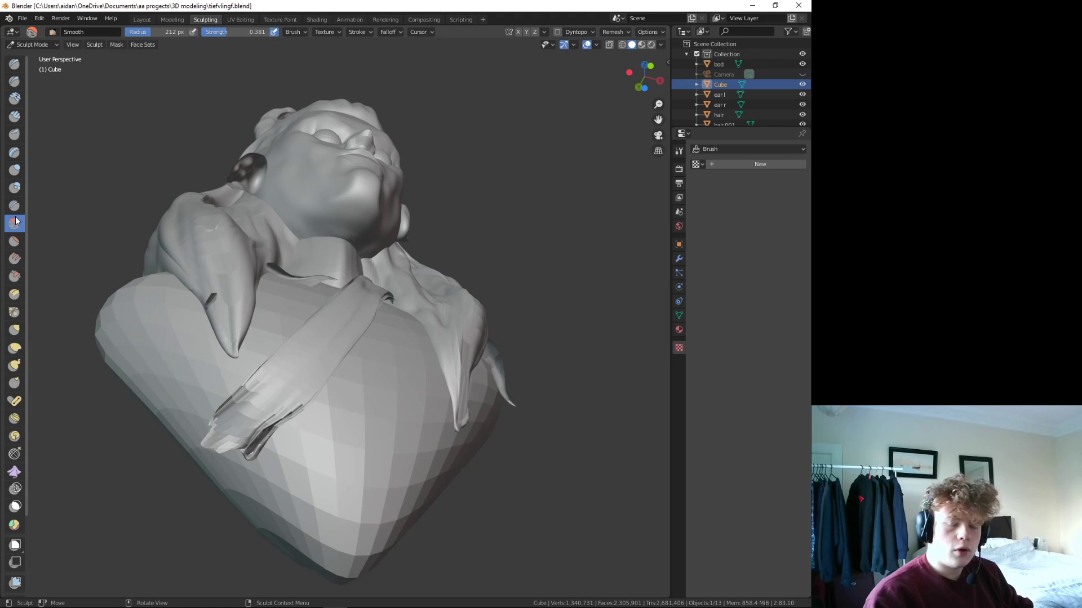
- Smooth along the strap to its tip near the arm, then zoom in on the neck
left_click_drag(253, 427, 249, 451)
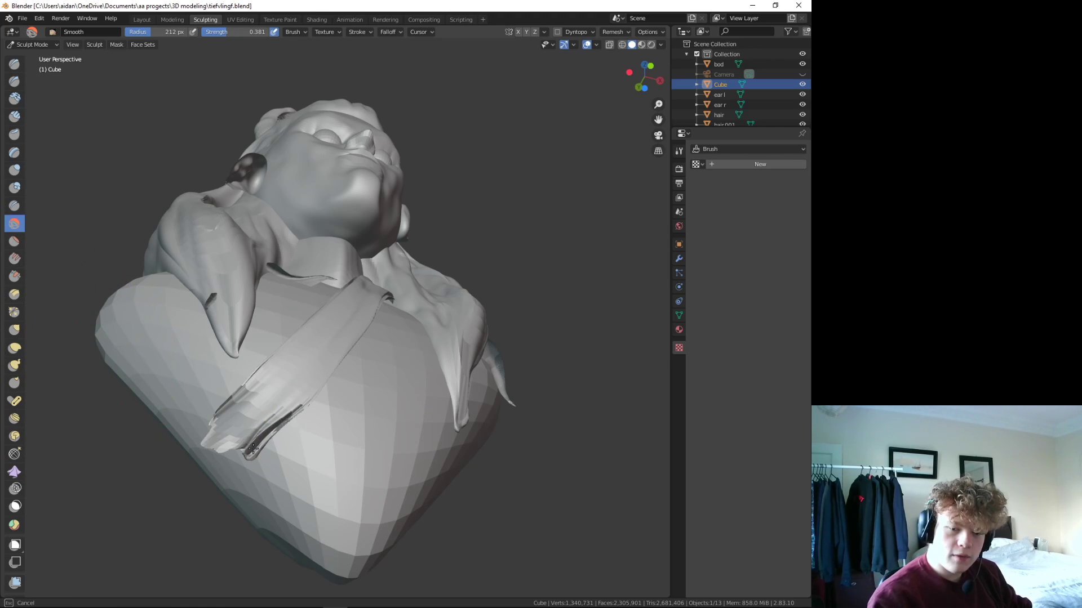
left_click_drag(300, 408, 224, 417)
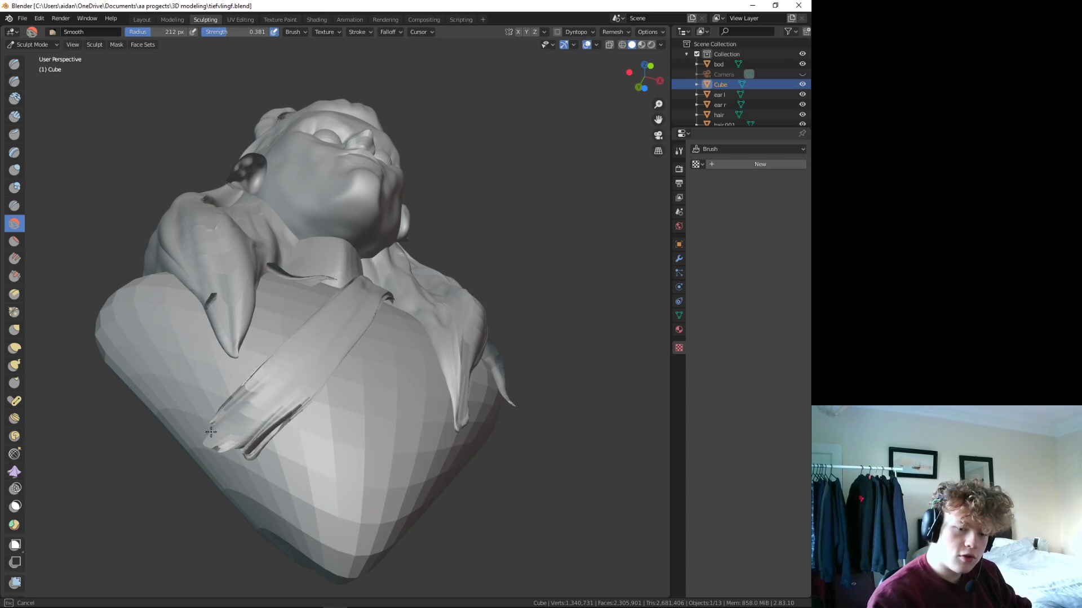
left_click_drag(213, 439, 217, 447)
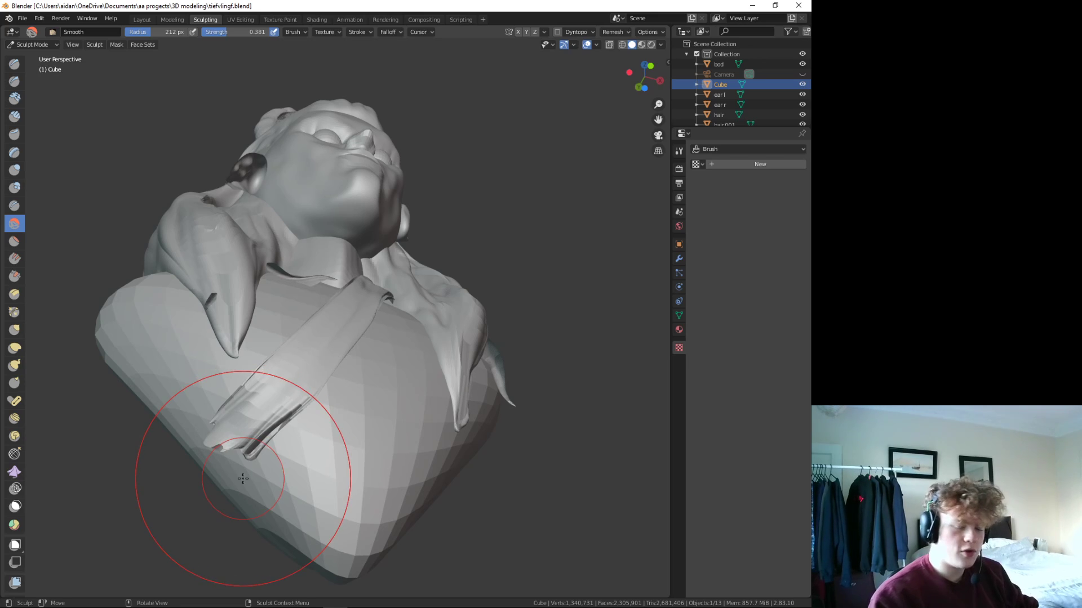
middle_click_drag(205, 498, 290, 483)
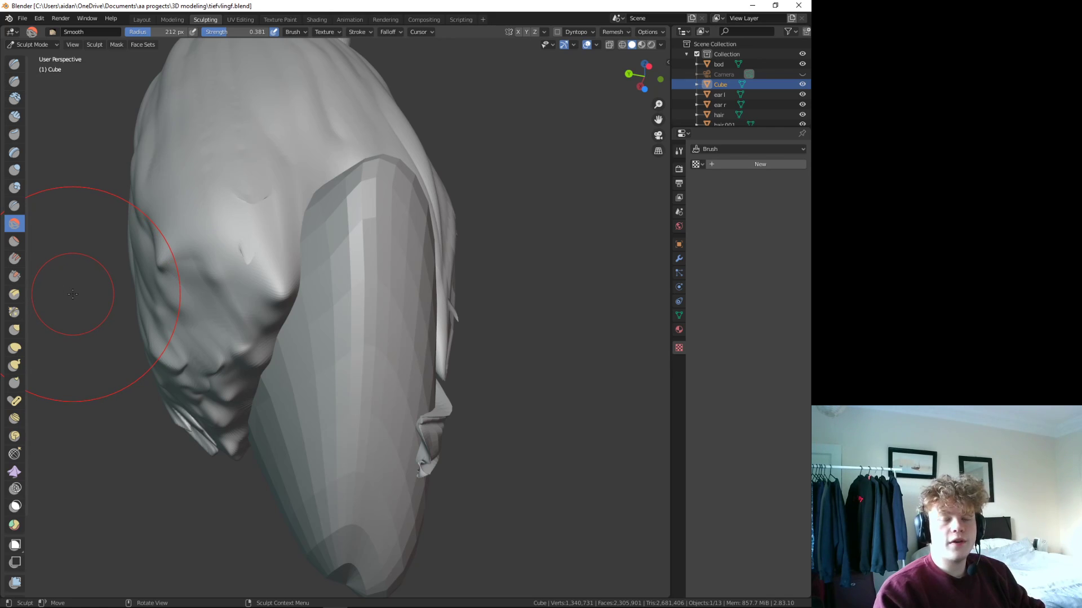
middle_click_drag(73, 293, 23, 451)
mouse_move(412, 314)
middle_mouse_down()
mouse_move(439, 337)
mouse_move(376, 333)
mouse_move(369, 314)
mouse_move(338, 304)
middle_mouse_up()
scroll(398, 330, "up", 3)
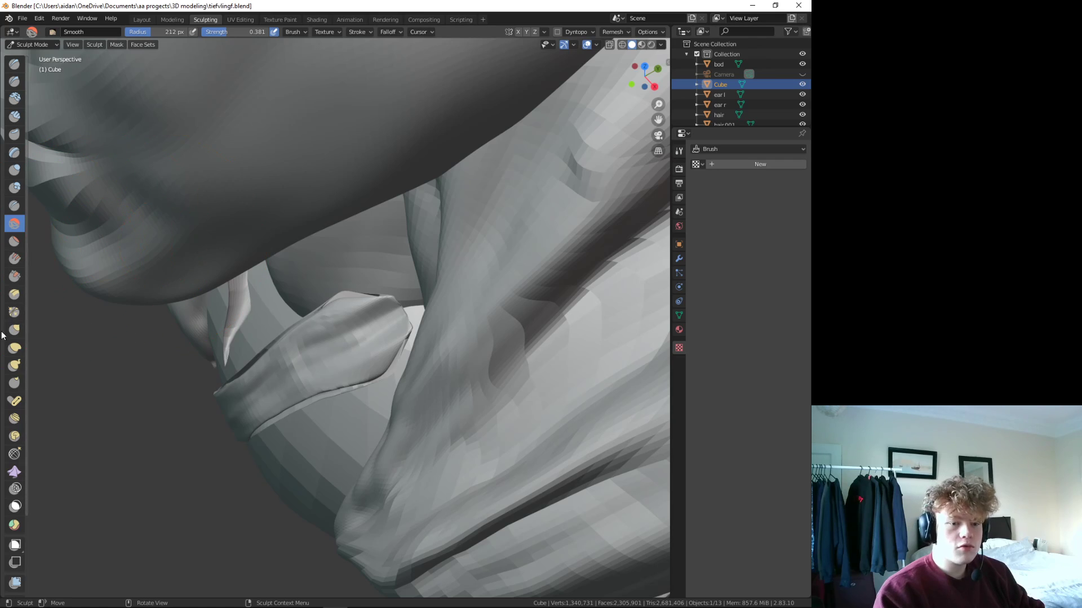
left_click(11, 348)
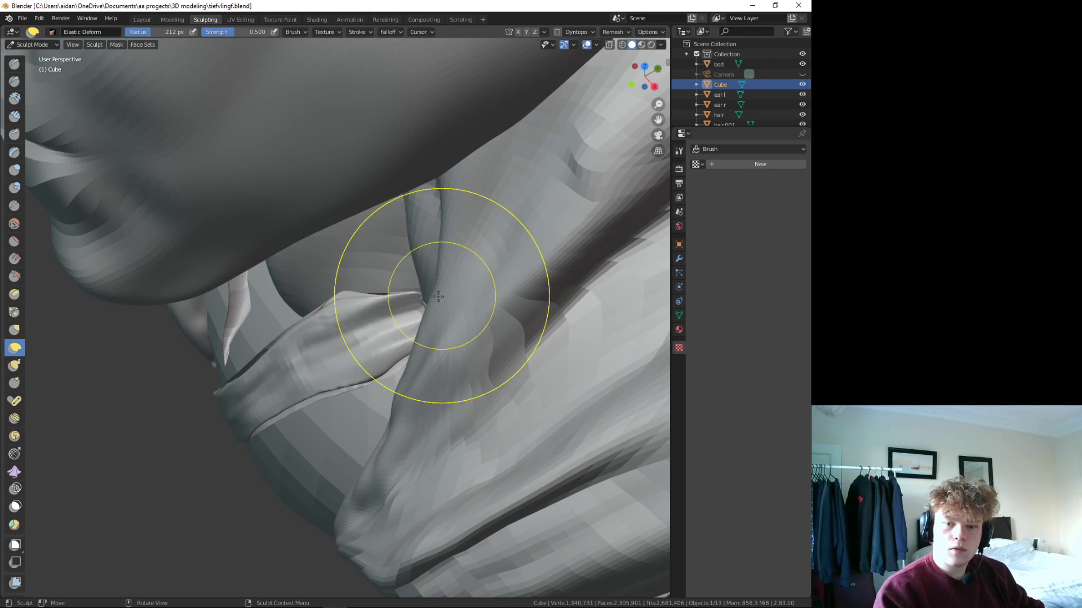
- Orbit around the neck and drag the collar flap's left edge with Elastic Deform
mouse_move(474, 308)
middle_mouse_down()
mouse_move(533, 281)
mouse_move(495, 265)
middle_mouse_up()
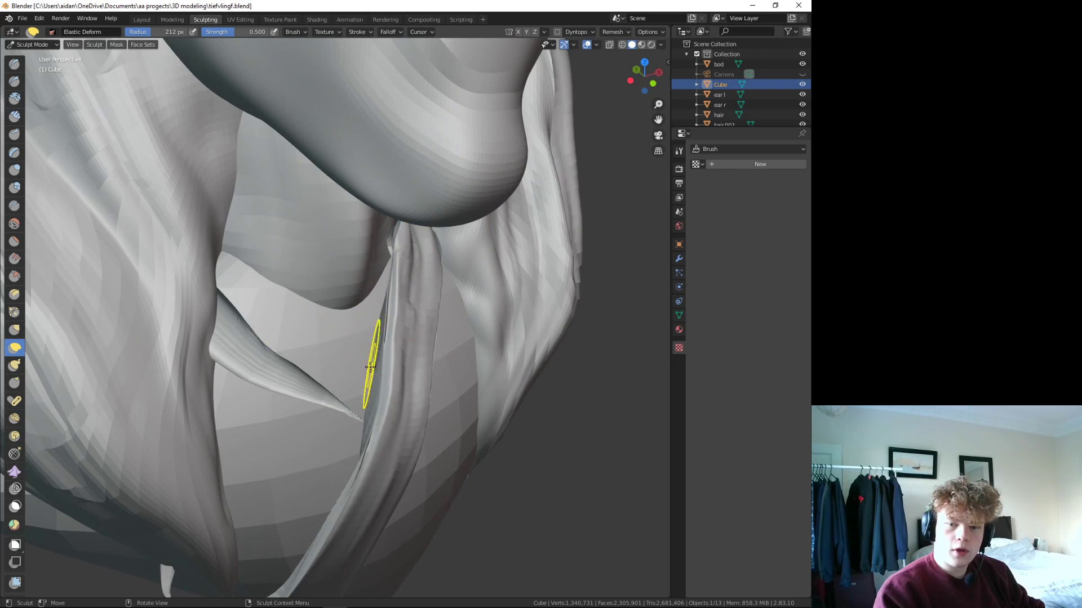
mouse_move(374, 362)
middle_mouse_down()
mouse_move(451, 390)
mouse_move(431, 375)
middle_mouse_up()
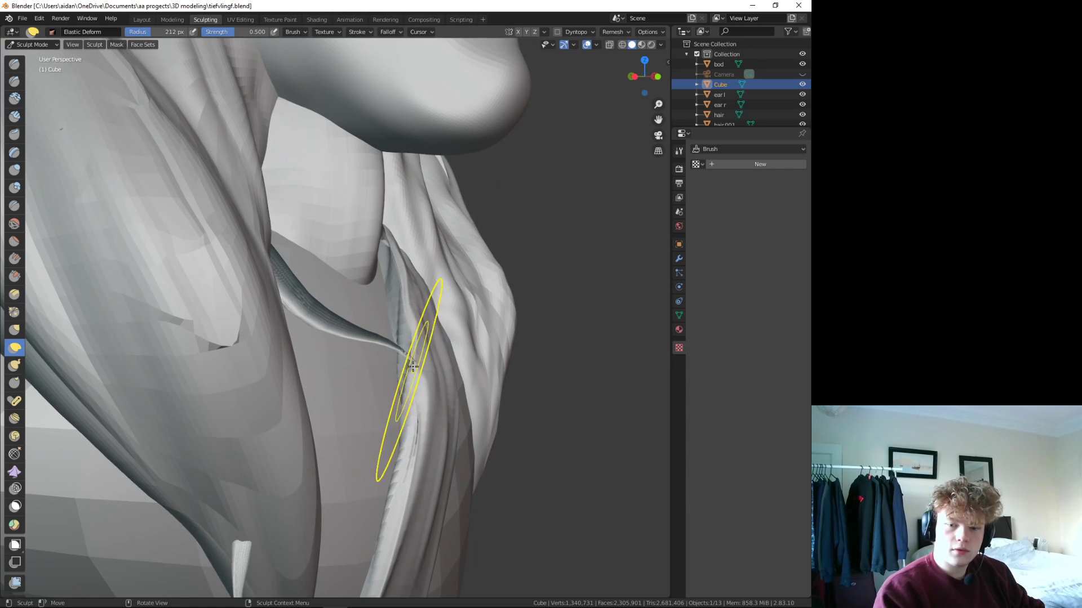
middle_click_drag(422, 375, 422, 359)
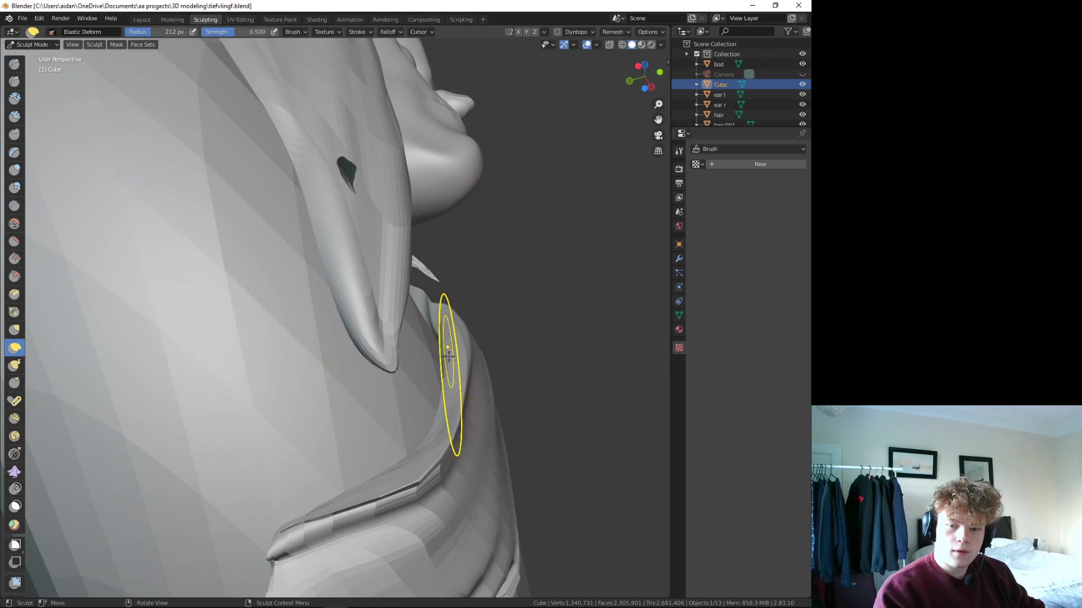
mouse_move(435, 434)
middle_mouse_down()
mouse_move(507, 443)
mouse_move(507, 398)
middle_mouse_up()
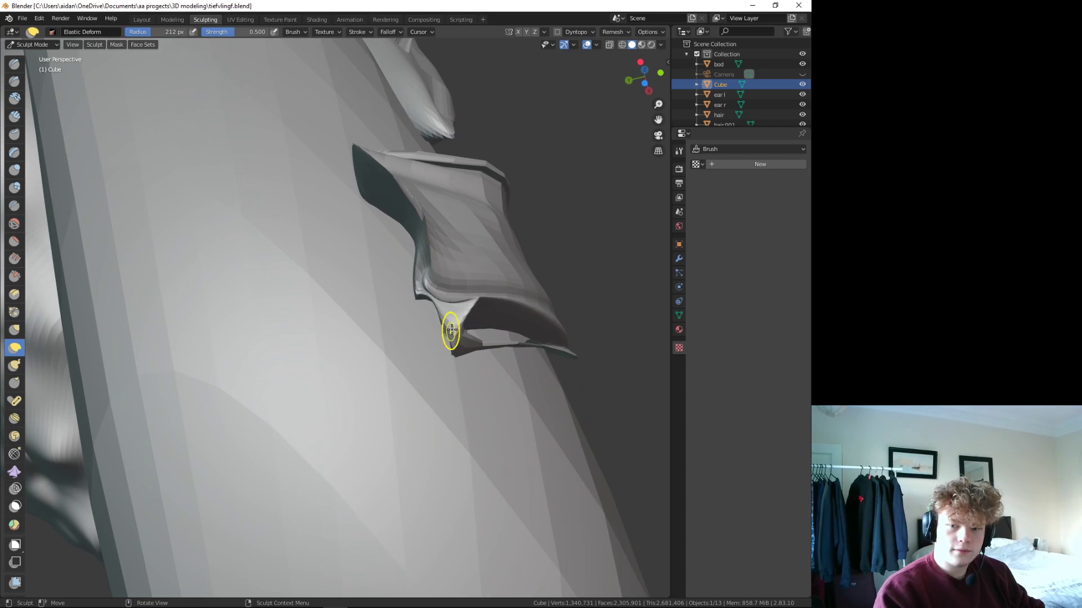
left_click_drag(436, 309, 427, 290)
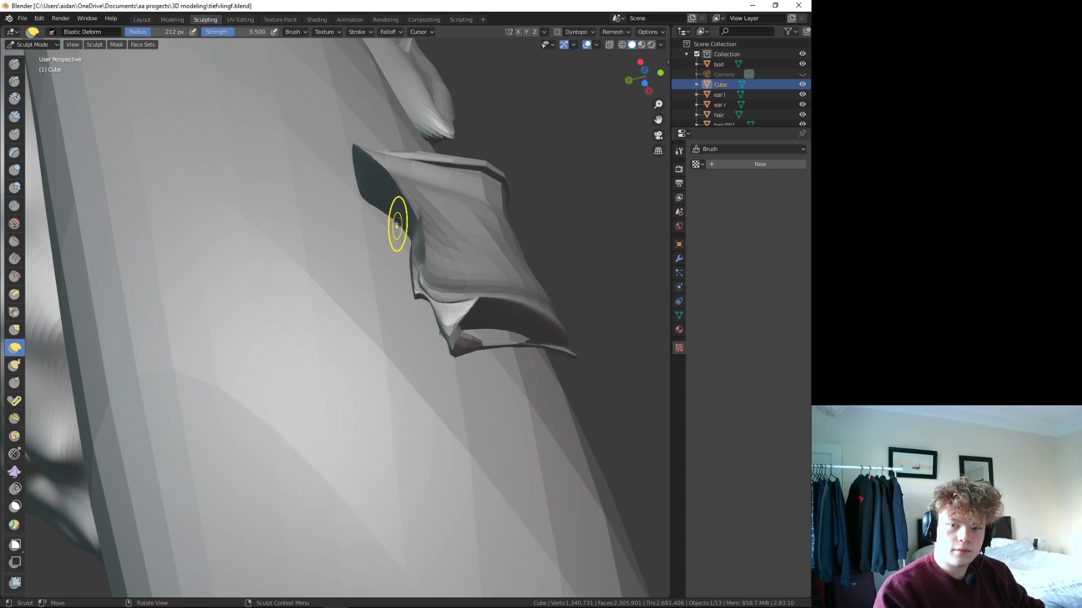
mouse_move(374, 265)
middle_mouse_down()
mouse_move(321, 331)
mouse_move(362, 382)
middle_mouse_up()
scroll(322, 331, "down", 5)
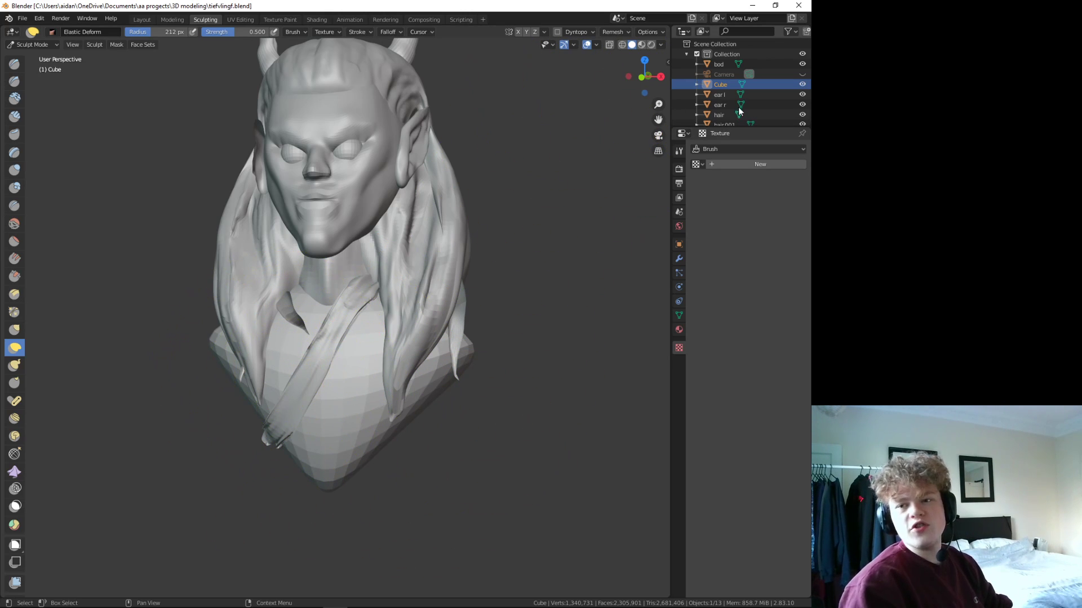
- Copy and paste Cube in the outliner to create Cube.001, then return to the Layout workspace
right_click(710, 88)
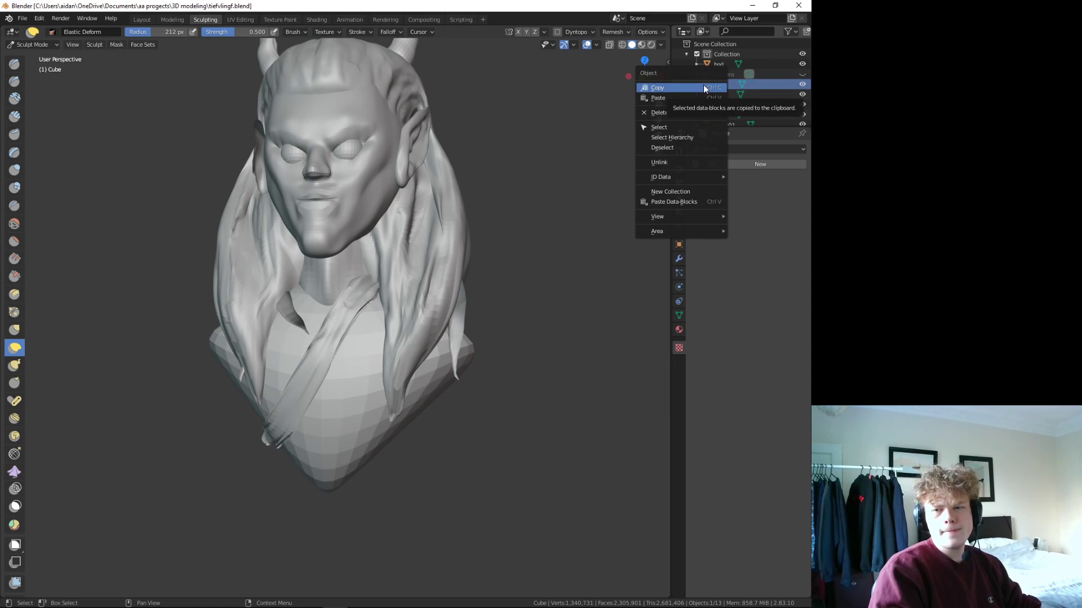
left_click(703, 87)
right_click(716, 87)
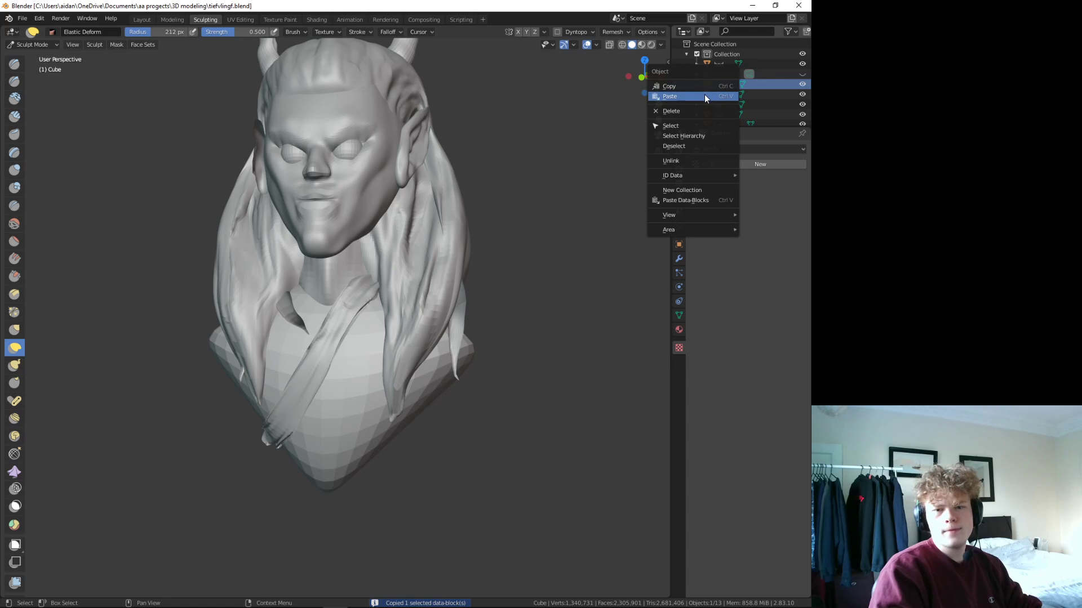
left_click(704, 95)
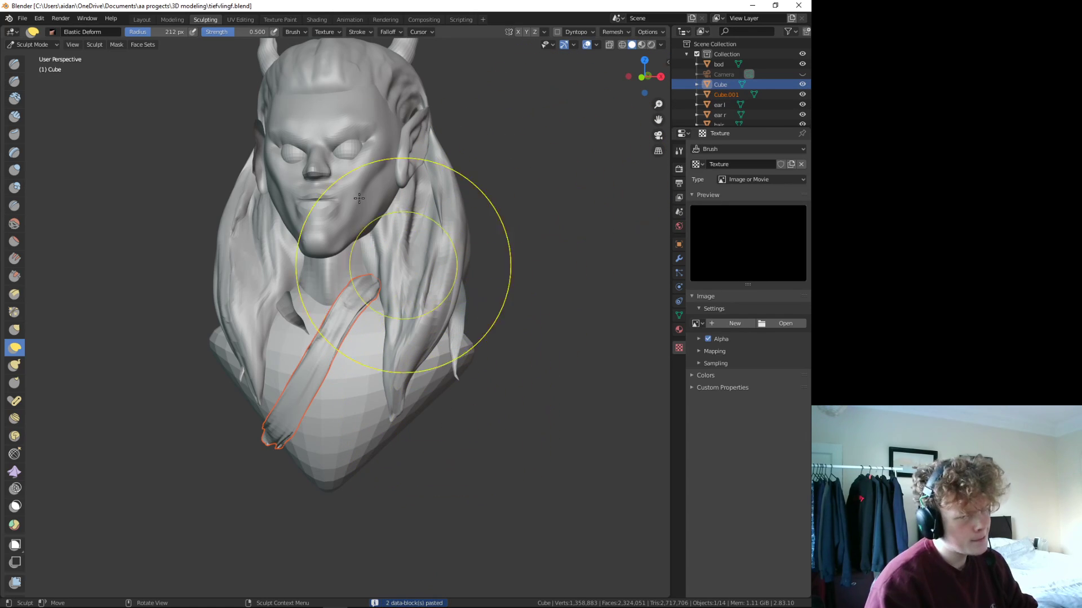
left_click(142, 19)
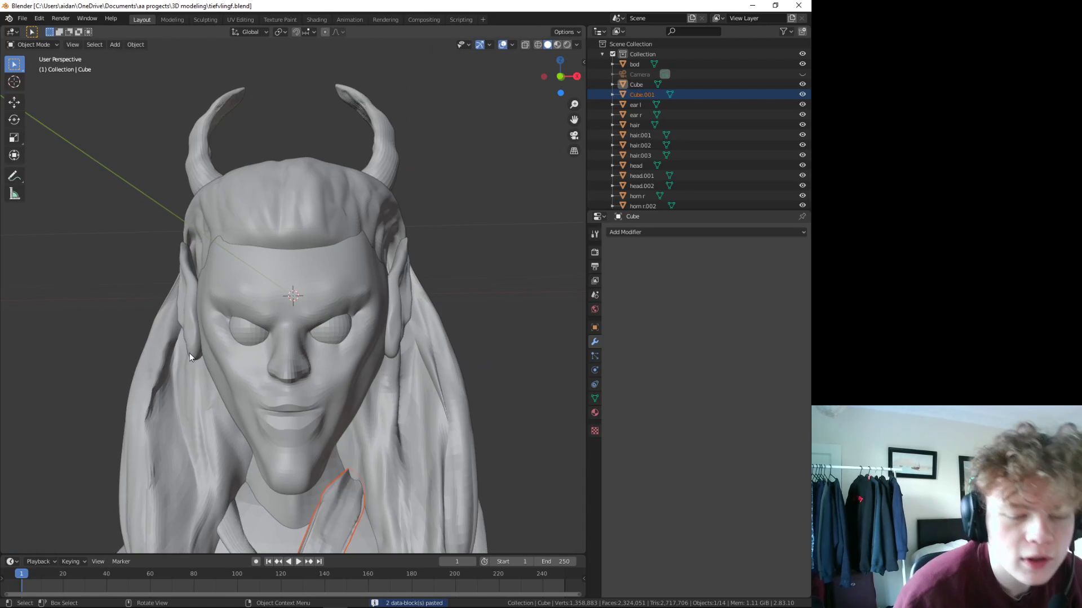
- Enter Edit Mode on Cube.001, shift the strap left and turn it more upright
scroll(189, 352, "down", 4)
middle_click_drag(193, 338, 186, 356)
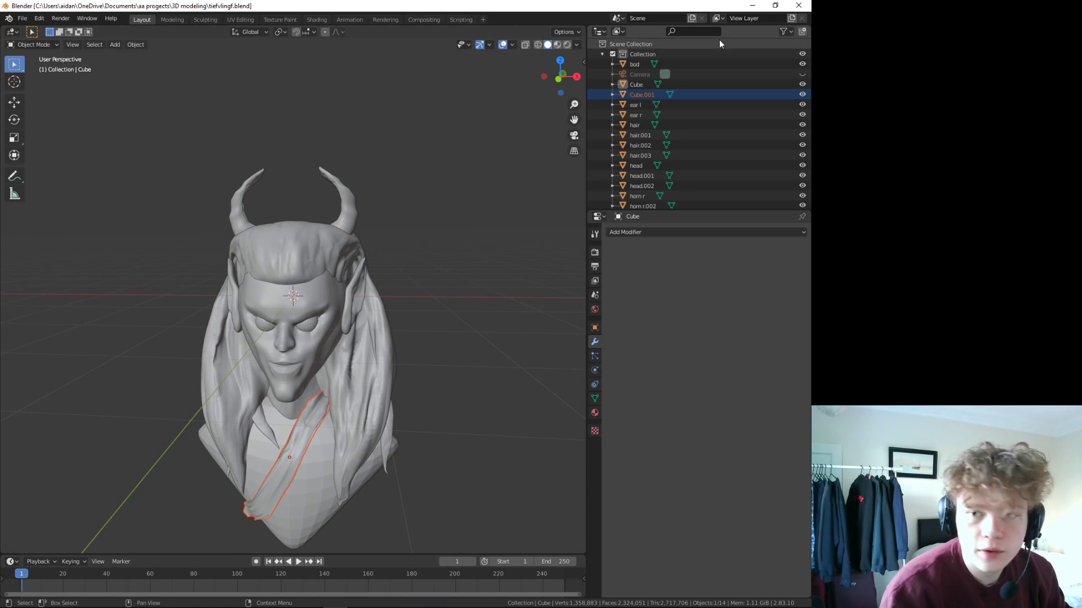
left_click(670, 94)
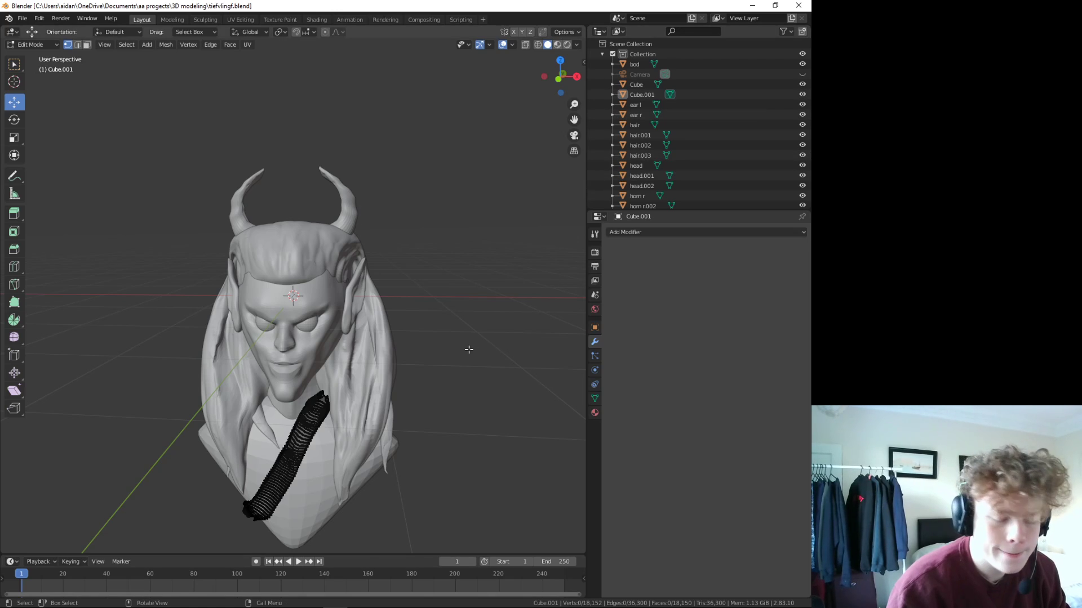
middle_click_drag(467, 351, 454, 372)
key("a")
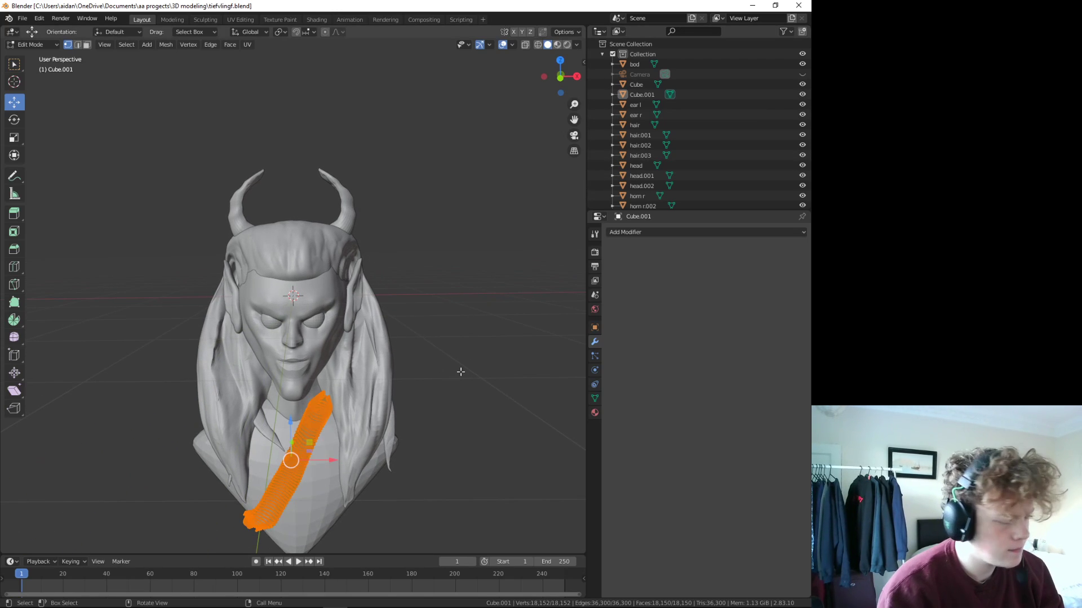
left_click_drag(327, 465, 295, 460)
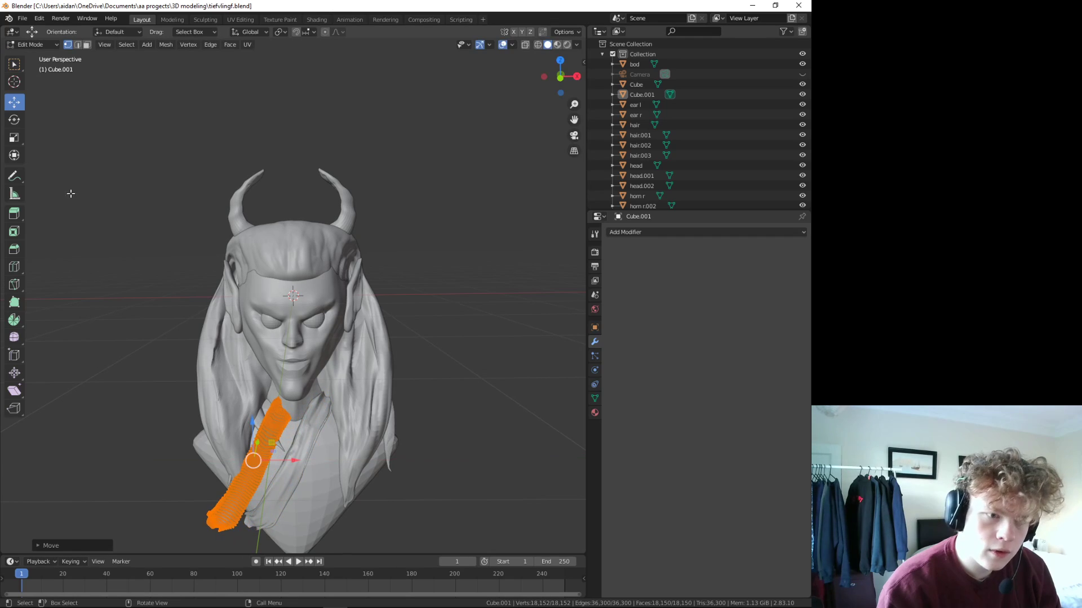
left_click(15, 123)
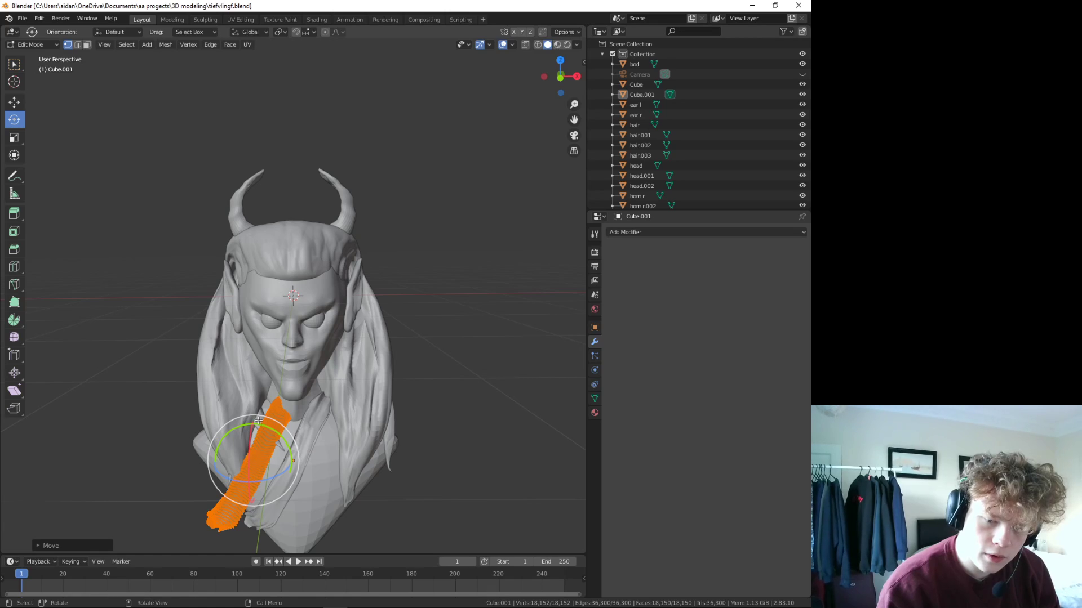
left_click_drag(279, 431, 264, 488)
left_click(264, 488)
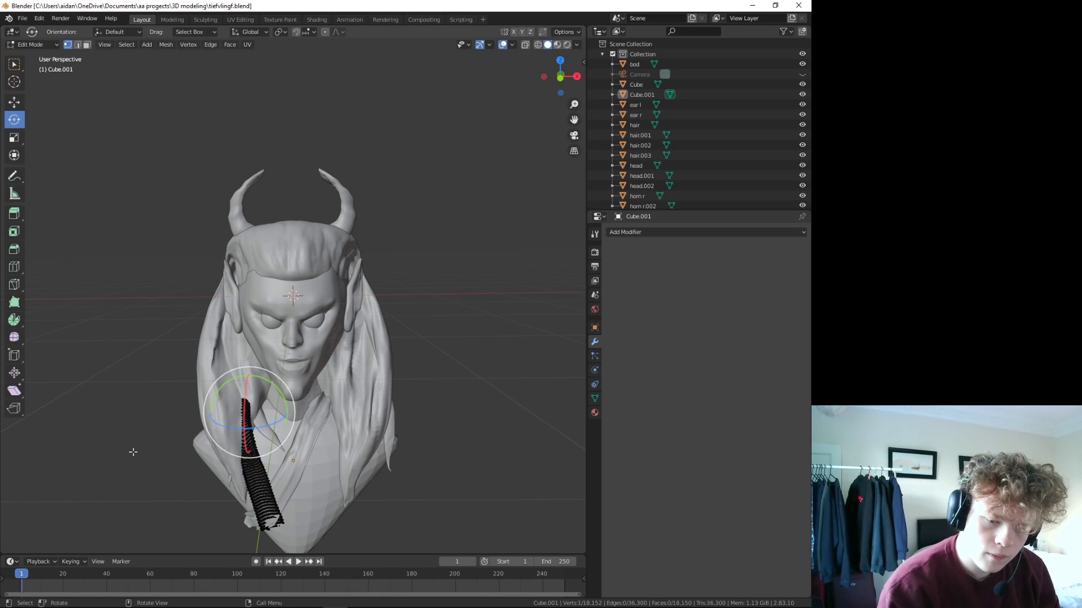
- Reselect the whole strap, rotate it around Y and raise it toward the neck
left_click_drag(164, 361, 342, 543)
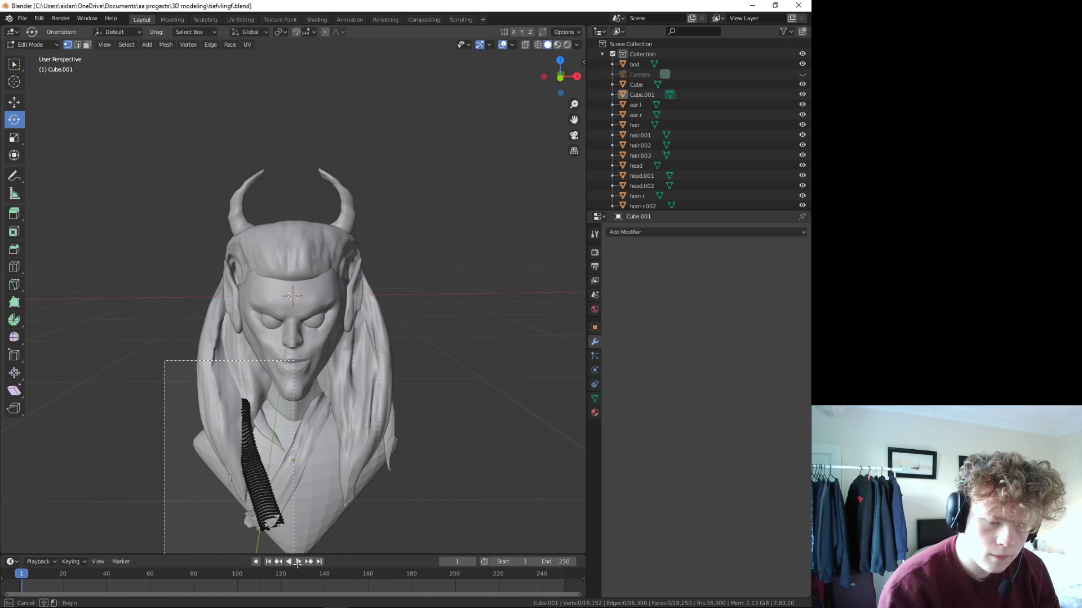
key("a")
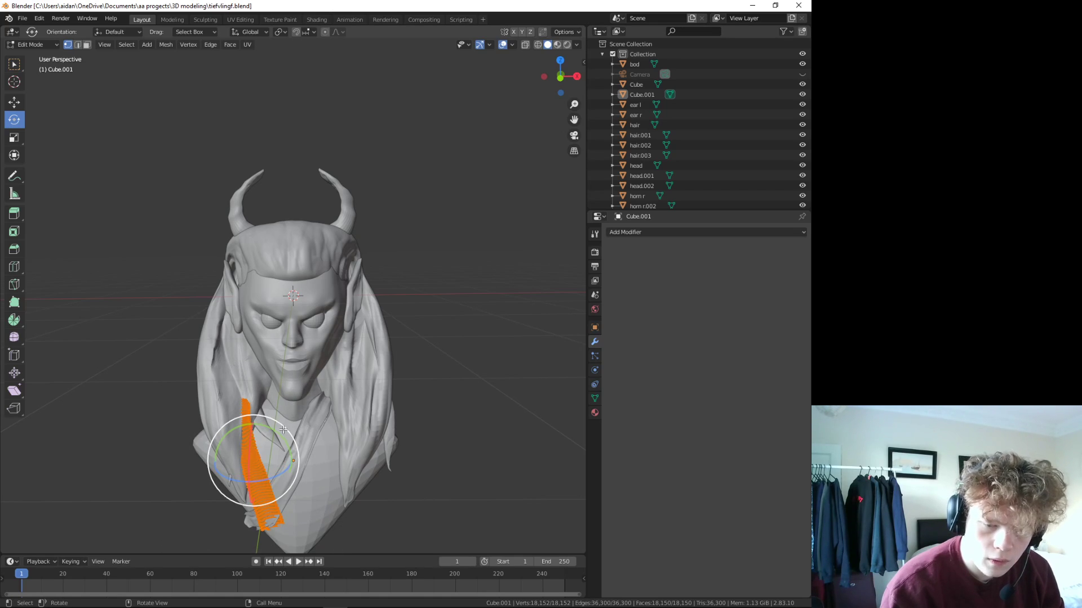
mouse_move(276, 433)
left_mouse_down()
mouse_move(266, 429)
mouse_move(269, 477)
left_mouse_up()
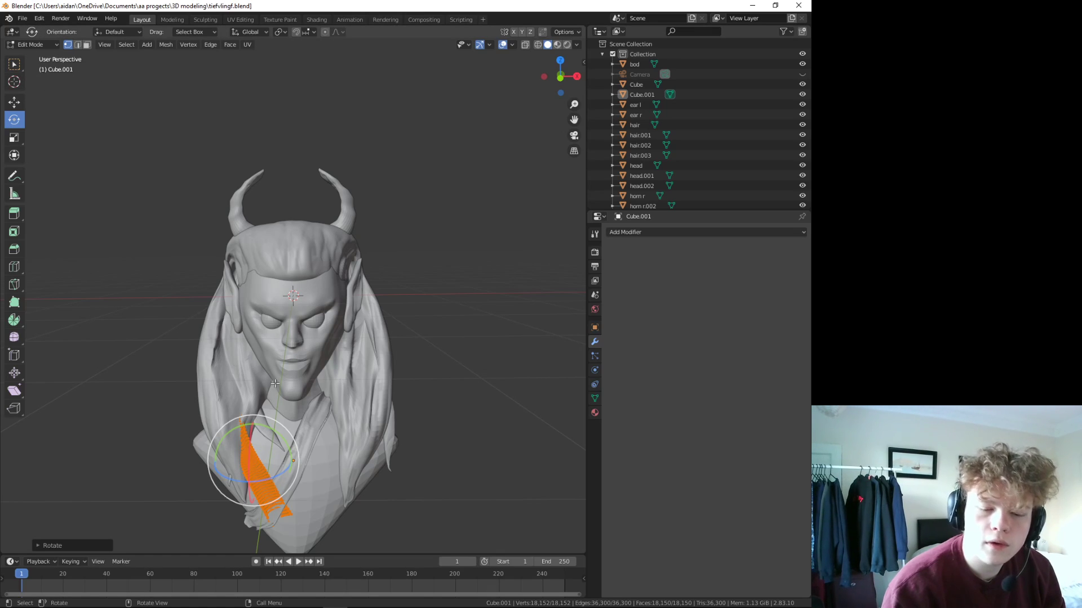
left_click(15, 103)
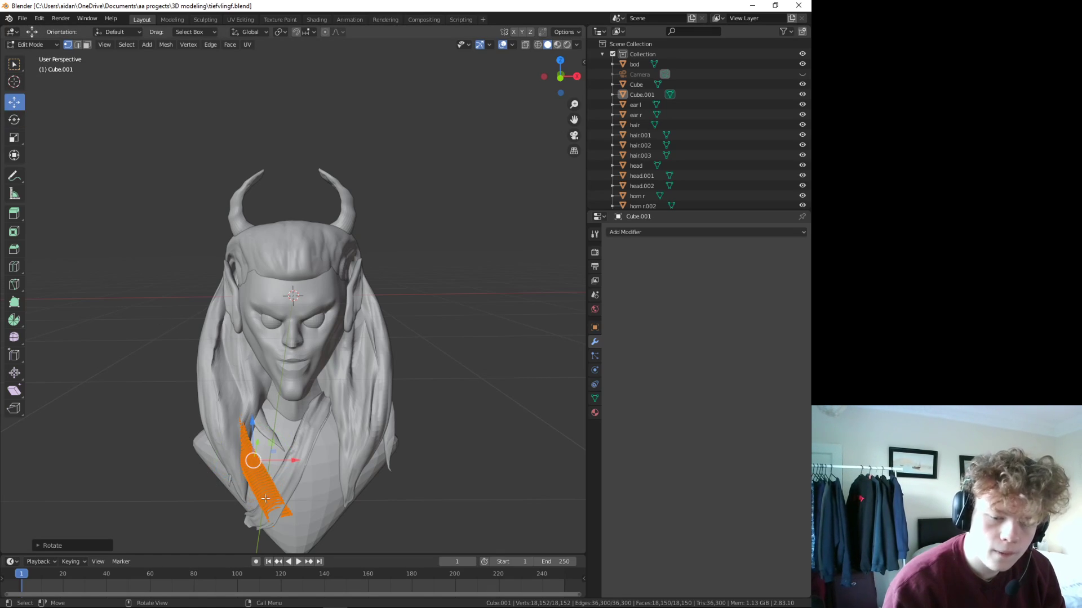
left_click_drag(257, 418, 257, 345)
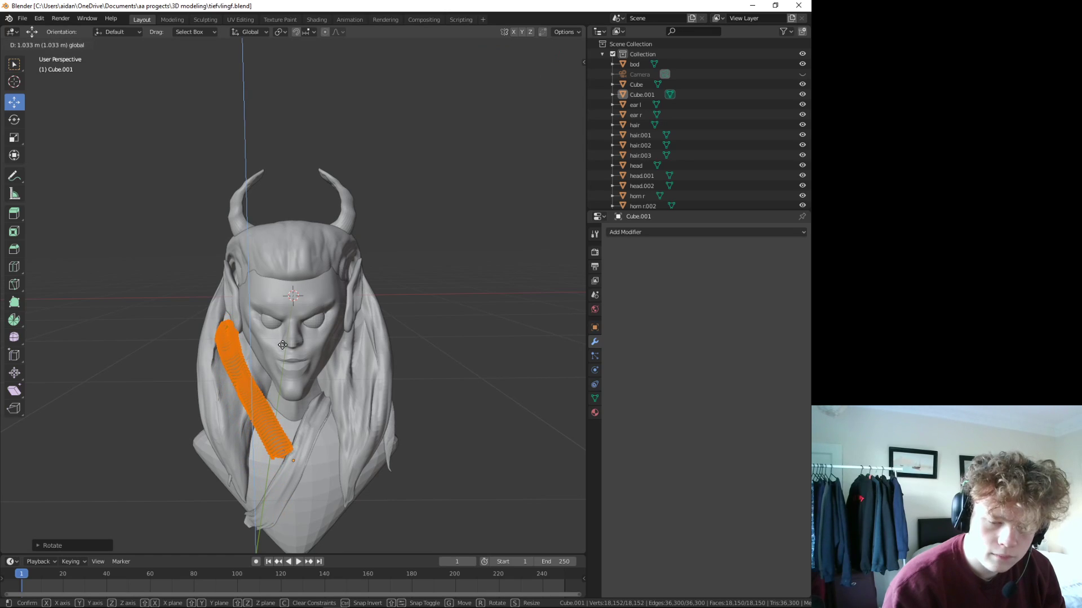
- Slide the strap along X and lower it along the neck
mouse_move(257, 345)
middle_mouse_down()
mouse_move(343, 405)
mouse_move(264, 383)
middle_mouse_up()
key("g")
key("x")
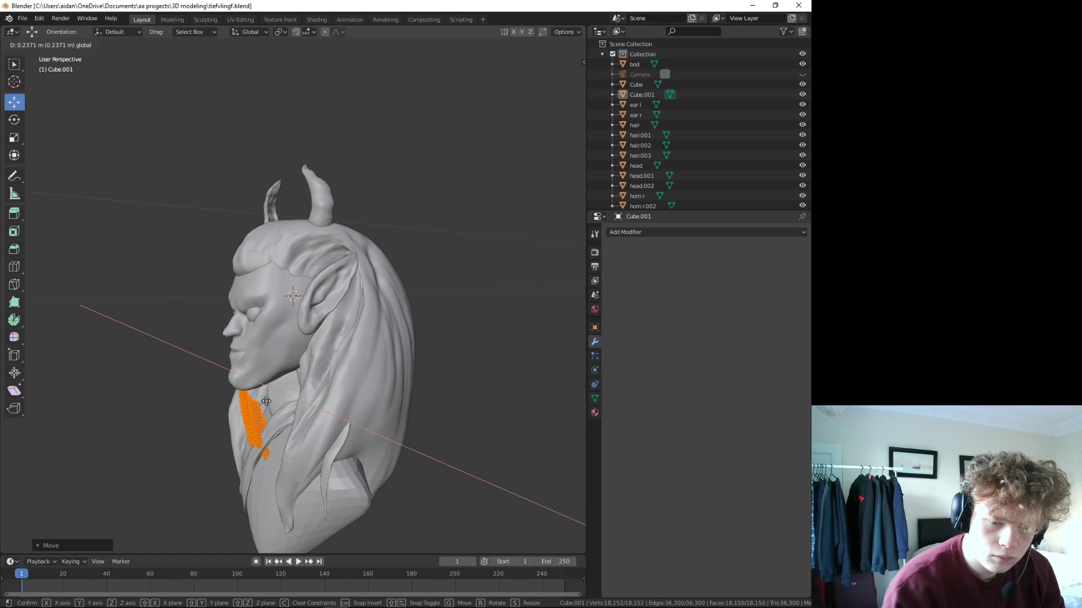
left_click(266, 401)
middle_click_drag(287, 375, 381, 463)
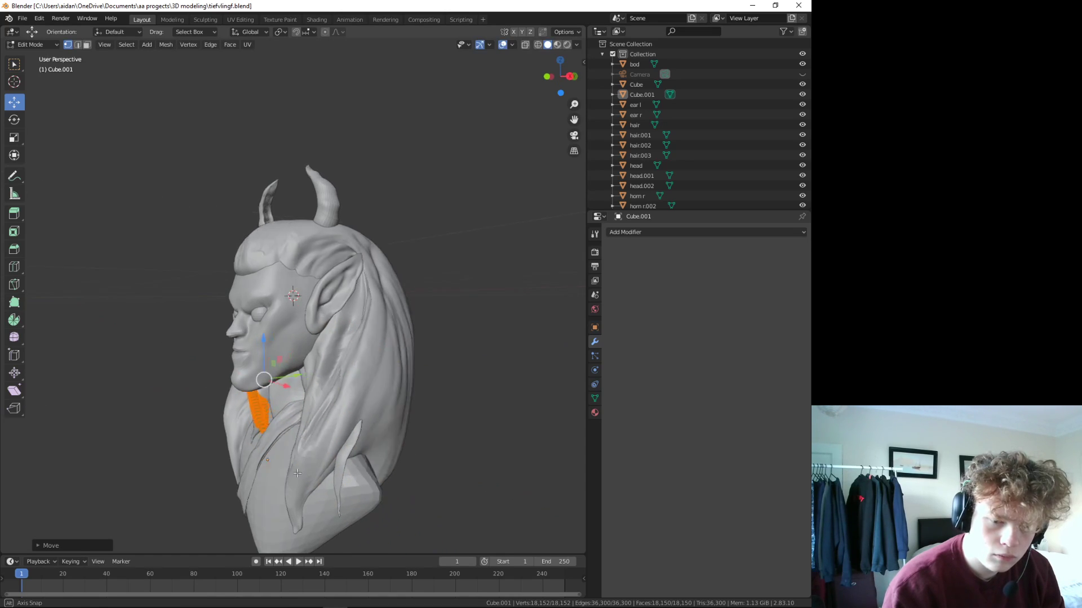
key("g")
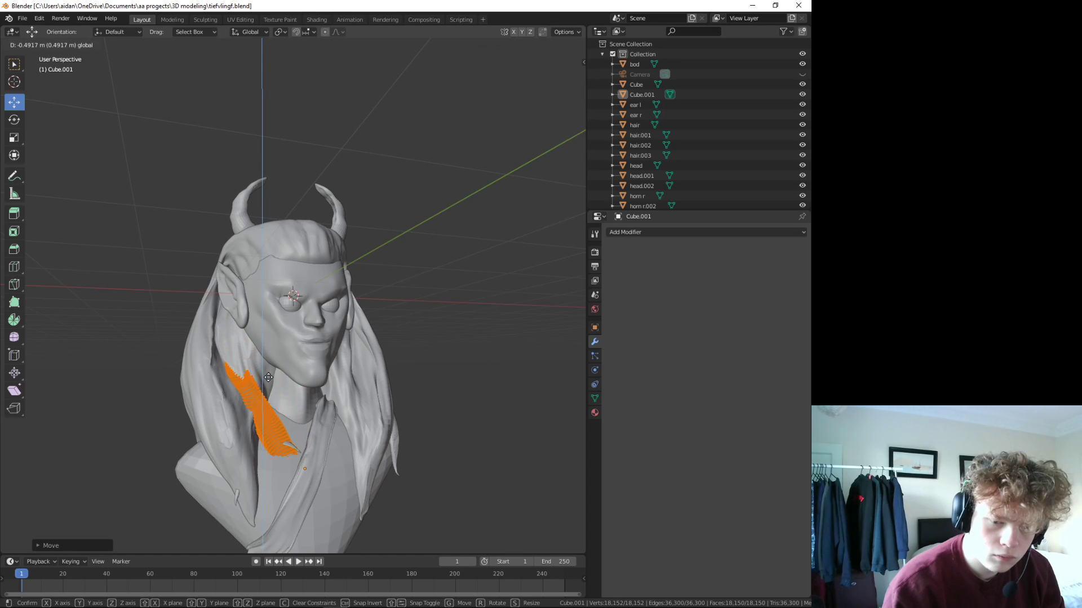
left_click(269, 394)
mouse_move(269, 394)
middle_mouse_down()
mouse_move(282, 416)
mouse_move(315, 404)
mouse_move(275, 351)
middle_mouse_up()
- Shift the strap slightly along X and tilt it a little
key("g")
key("x")
left_click(321, 420)
left_click(14, 119)
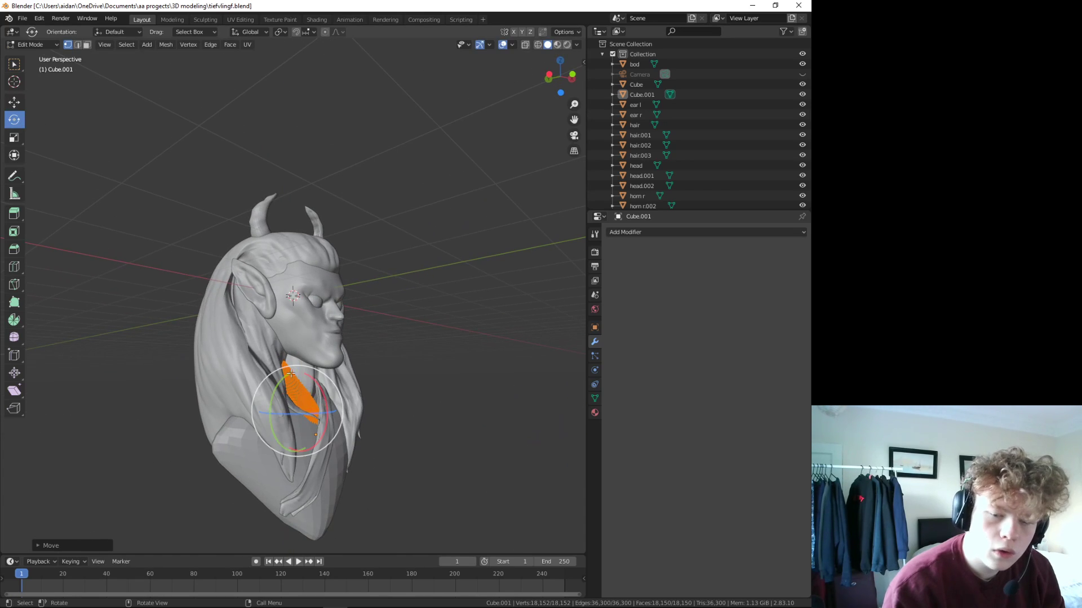
left_click_drag(319, 392, 367, 421)
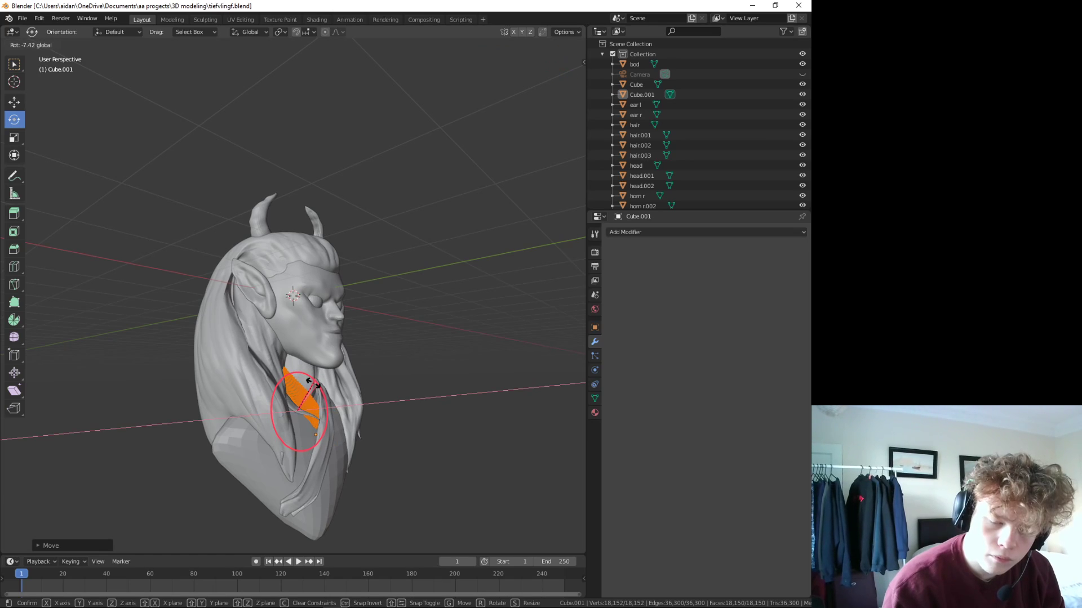
middle_click_drag(368, 421, 316, 416)
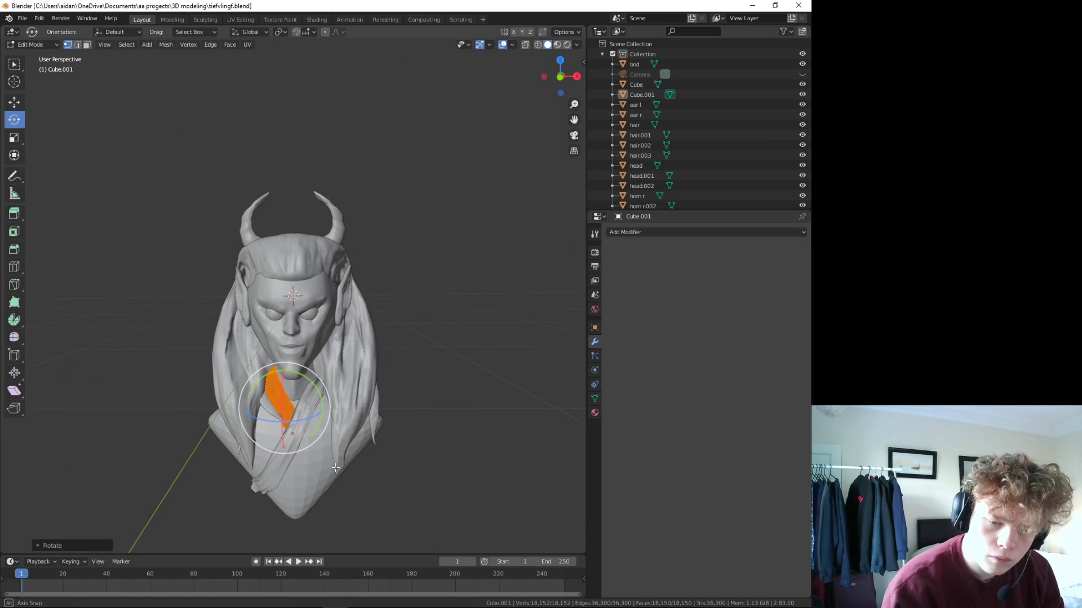
- Narrow the strap along X and shrink it uniformly to about 0.5667
left_click(14, 102)
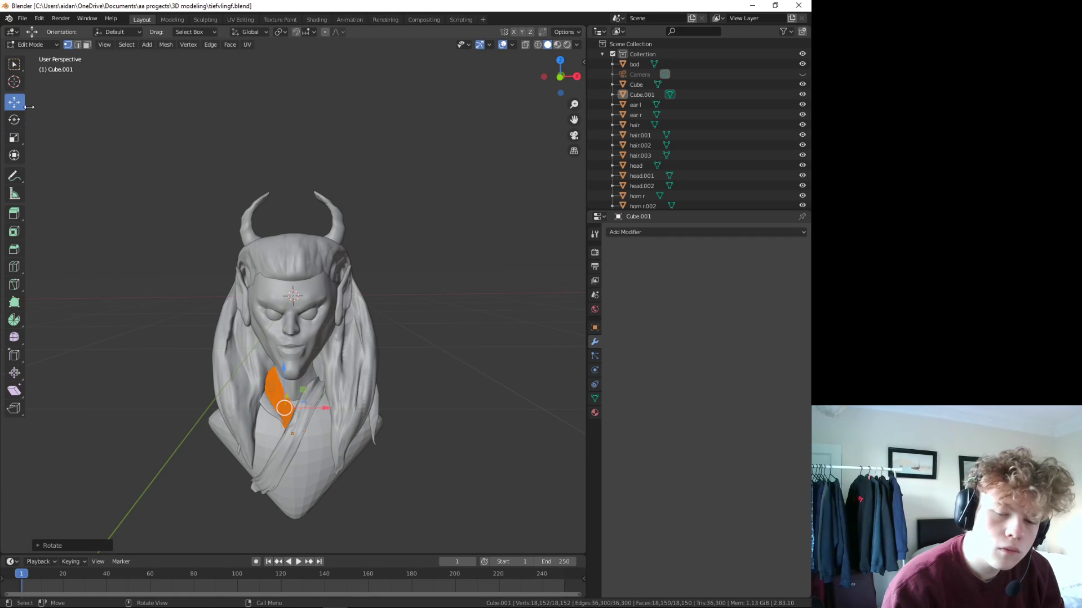
left_click(19, 139)
left_click_drag(322, 407, 310, 411)
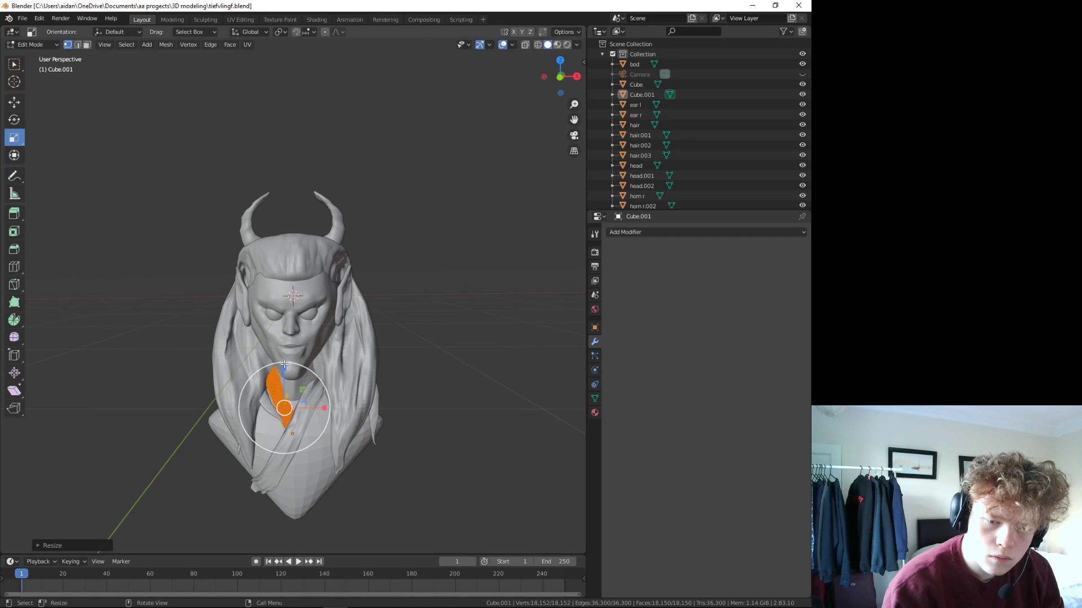
mouse_move(285, 365)
left_mouse_down()
mouse_move(282, 379)
mouse_move(306, 385)
left_mouse_up()
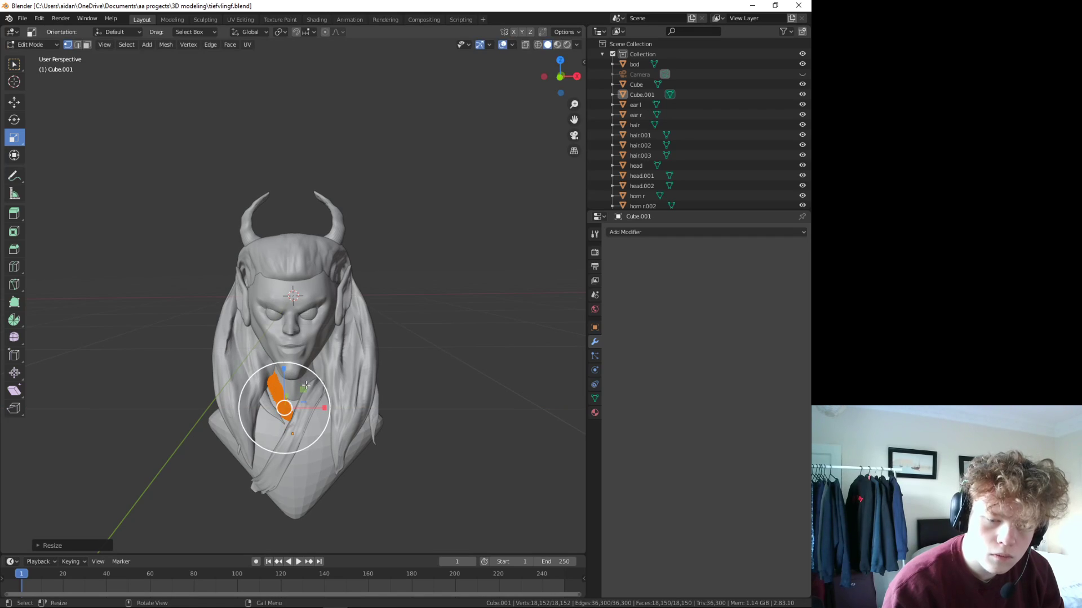
- Move the strap piece off the chest so it floats beside the head
left_click(15, 102)
middle_click_drag(242, 372, 311, 387)
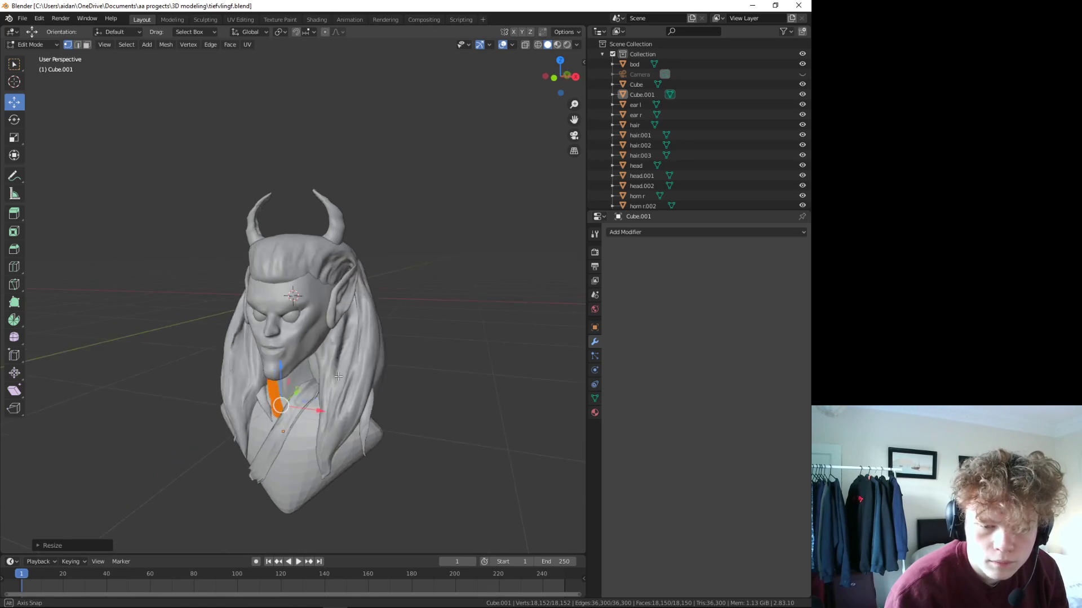
left_click(313, 388)
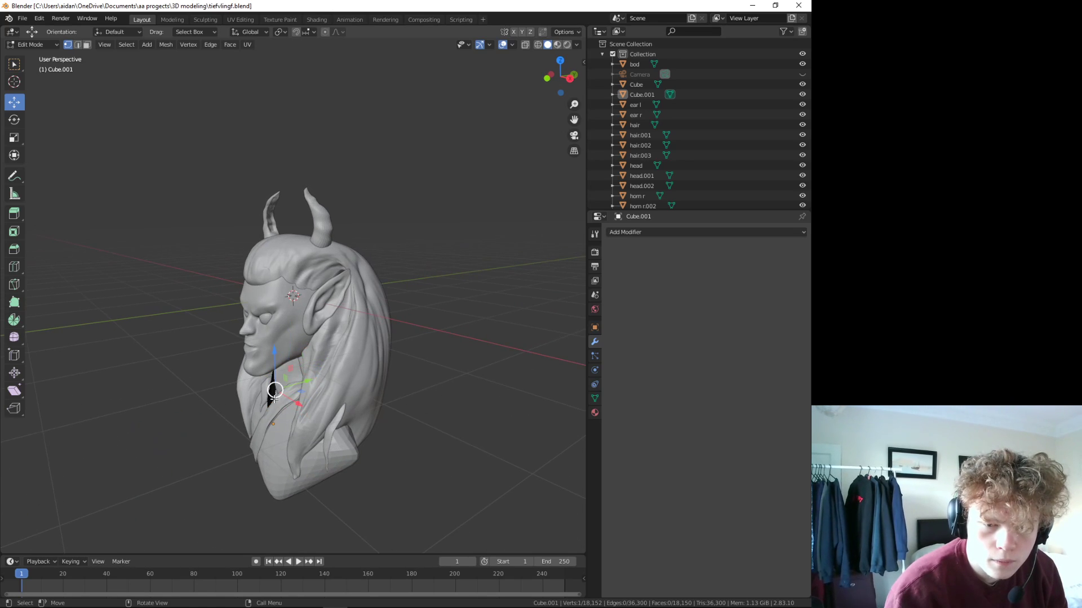
left_click(223, 295)
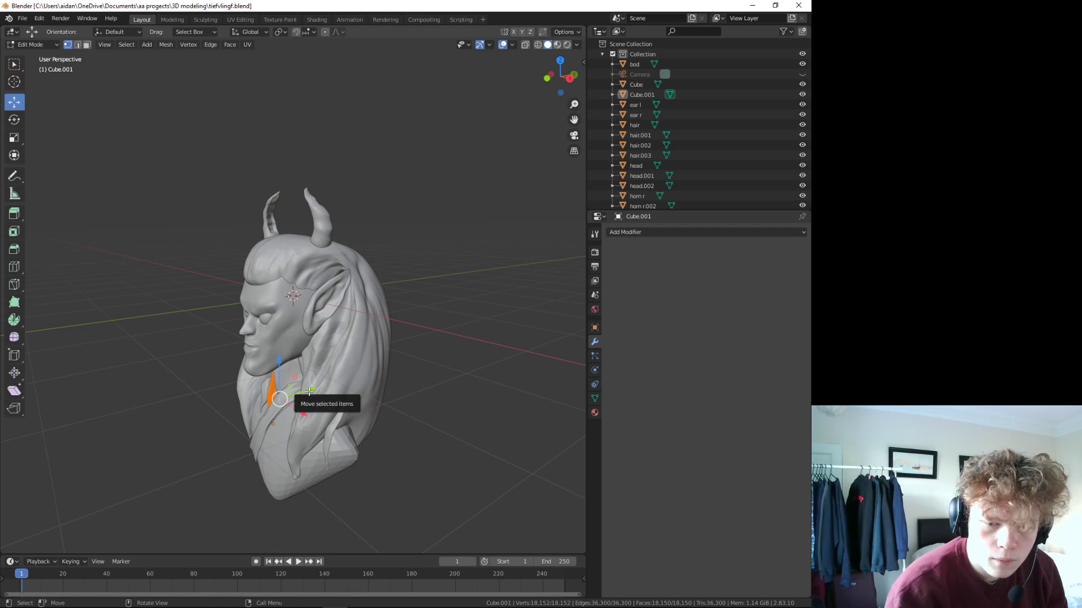
left_click_drag(300, 390, 204, 446)
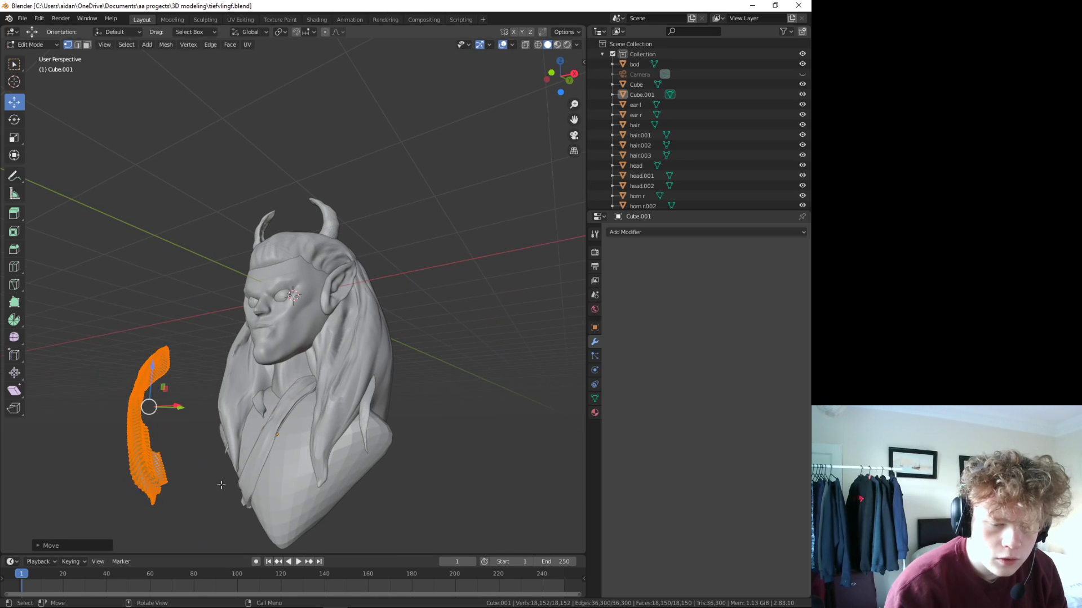
left_click(204, 446)
mouse_move(204, 447)
middle_mouse_down()
mouse_move(199, 489)
mouse_move(386, 437)
middle_mouse_up()
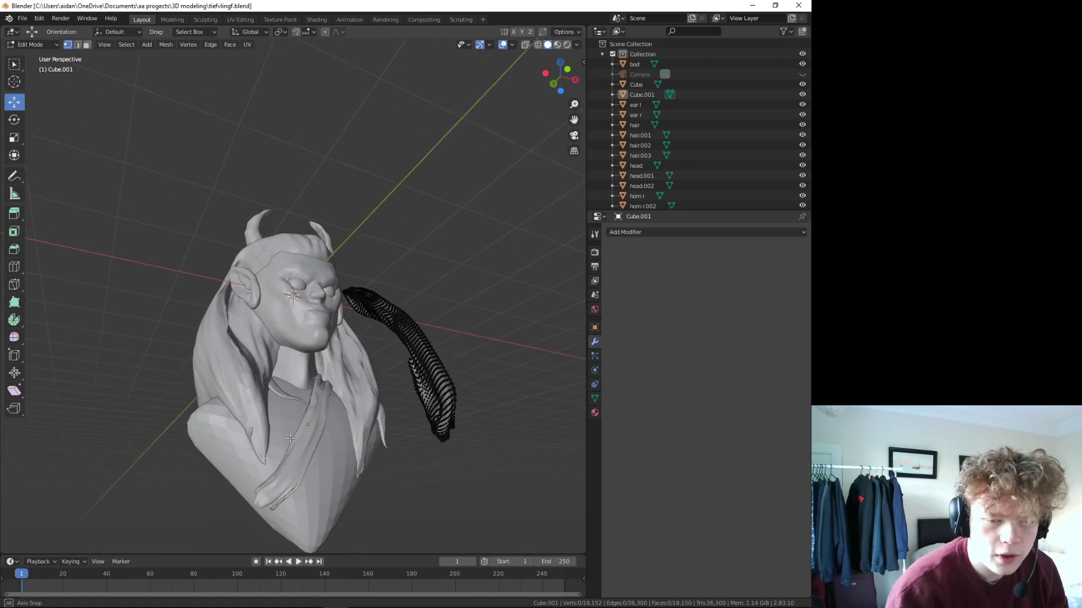
- In Sculpt Mode, stroke the detached Cube.001 band with the Smooth brush at 0.381 strength
left_click(204, 20)
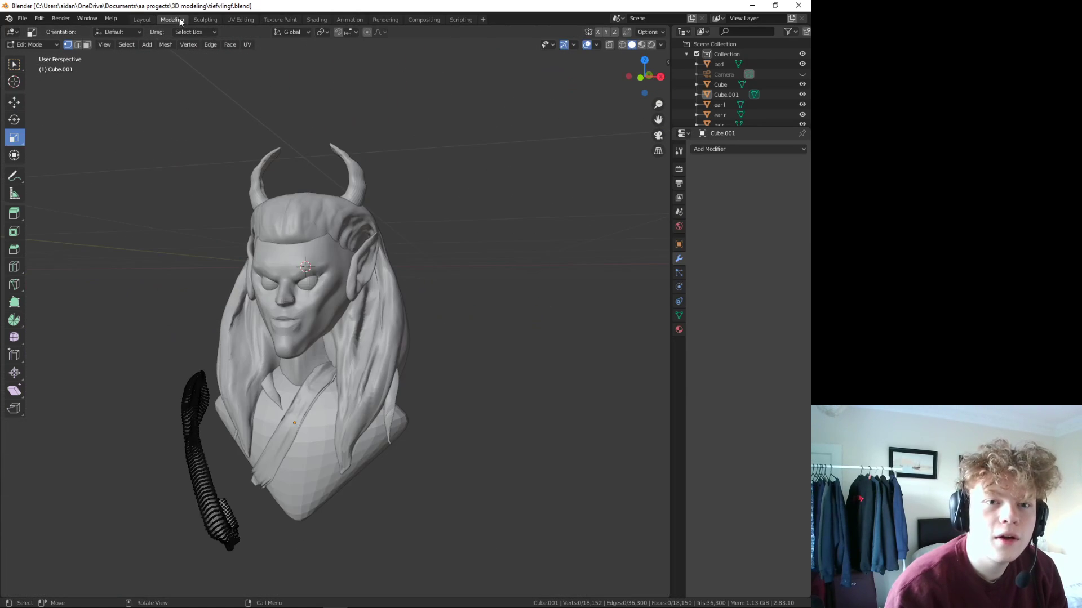
middle_click_drag(254, 260, 158, 256)
mouse_move(159, 257)
left_mouse_down()
mouse_move(107, 258)
mouse_move(97, 229)
left_mouse_up()
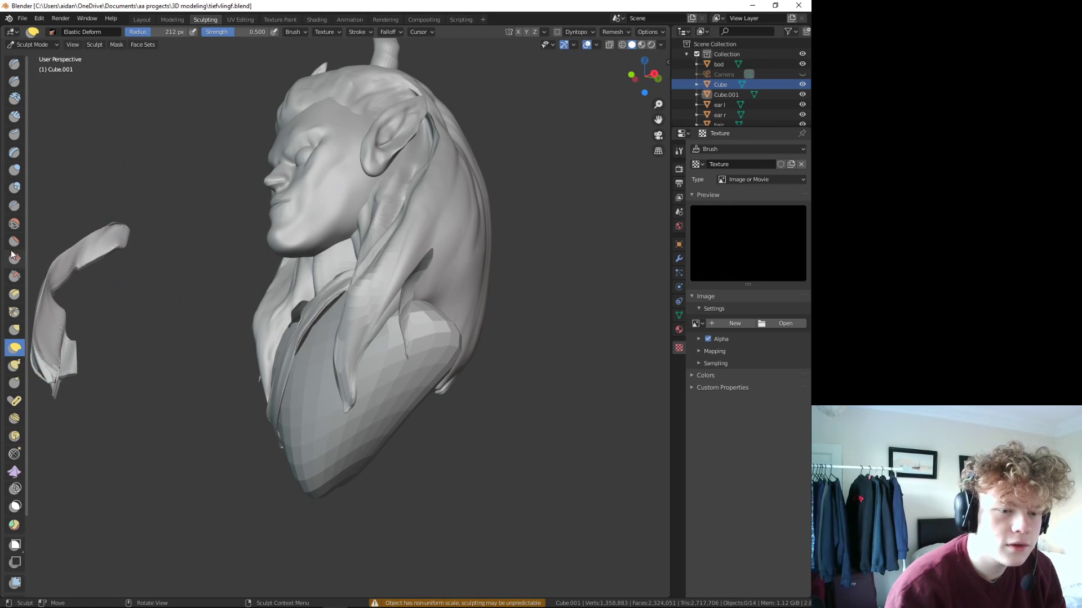
left_click(14, 223)
mouse_move(66, 341)
left_mouse_down()
mouse_move(59, 289)
mouse_move(47, 296)
left_mouse_up()
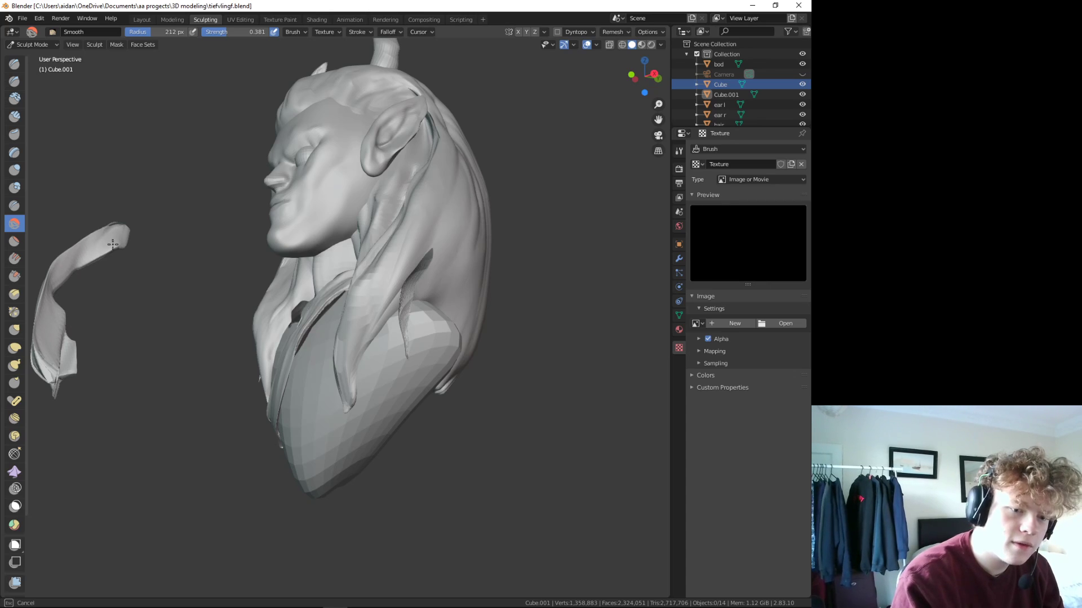
left_click_drag(102, 243, 110, 245)
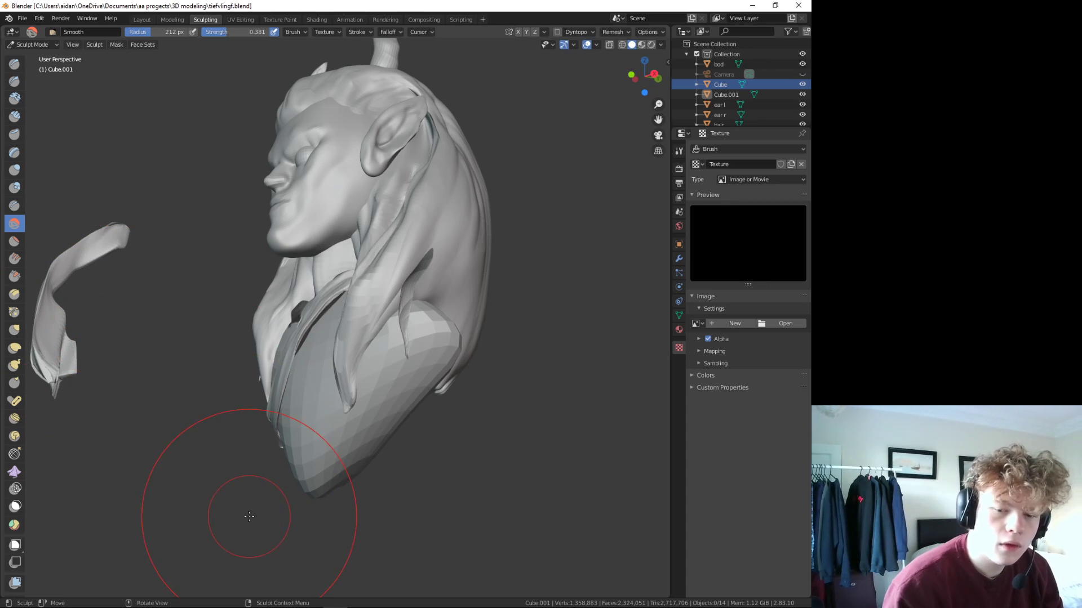
mouse_move(91, 332)
middle_mouse_down()
mouse_move(368, 470)
mouse_move(440, 390)
mouse_move(226, 241)
mouse_move(156, 389)
mouse_move(355, 271)
mouse_move(241, 235)
middle_mouse_up()
scroll(437, 356, "up", 4)
scroll(438, 357, "up", 2)
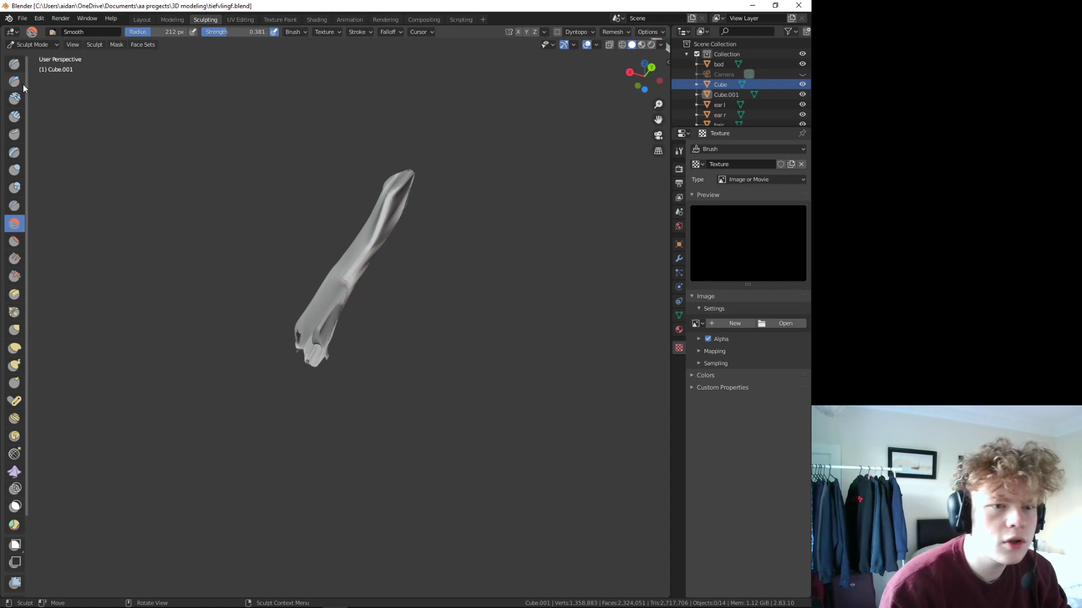
- Flatten and scrape the band's surface, including its upper tip
left_click(14, 241)
left_click_drag(352, 238, 382, 230)
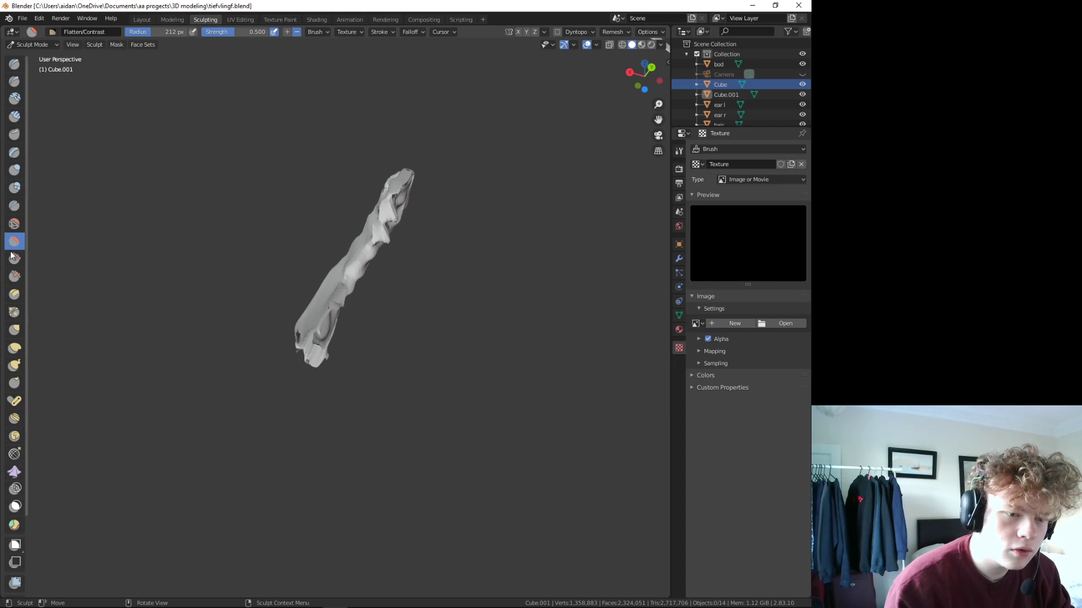
left_click(14, 276)
left_click_drag(377, 313, 333, 311)
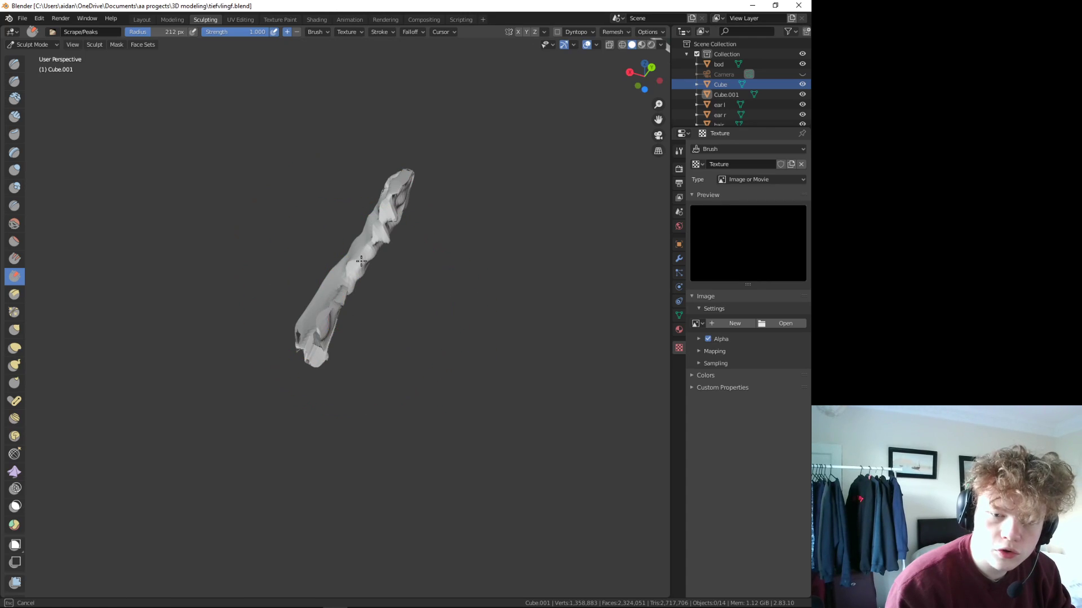
left_click_drag(361, 261, 349, 291)
left_click_drag(393, 202, 392, 187)
- Try the Smooth and Draw Sharp brushes around the band, undoing the last change
left_click(14, 224)
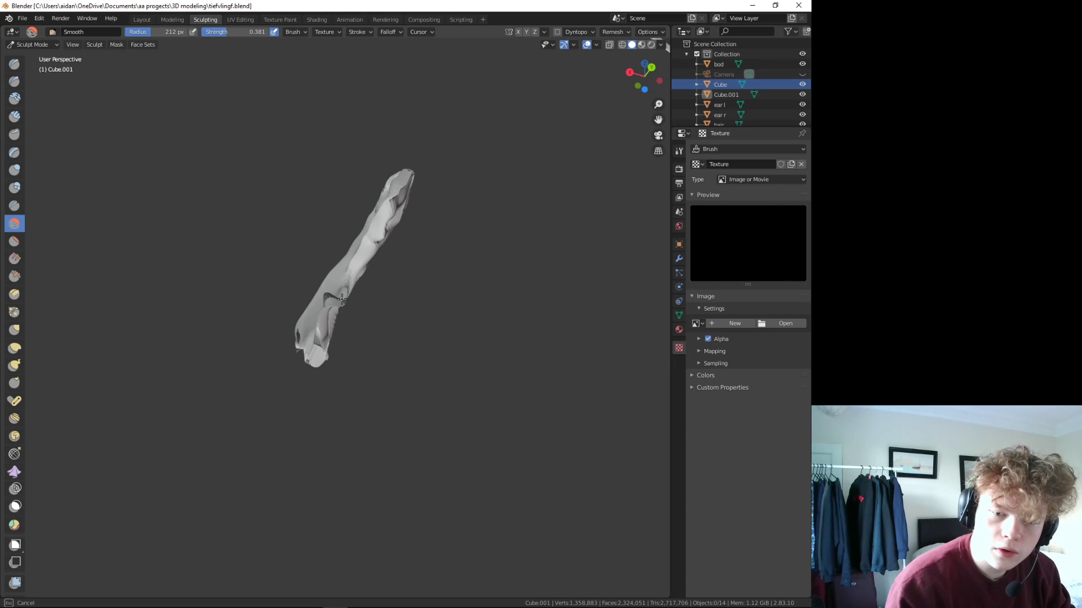
middle_click_drag(350, 276, 333, 285)
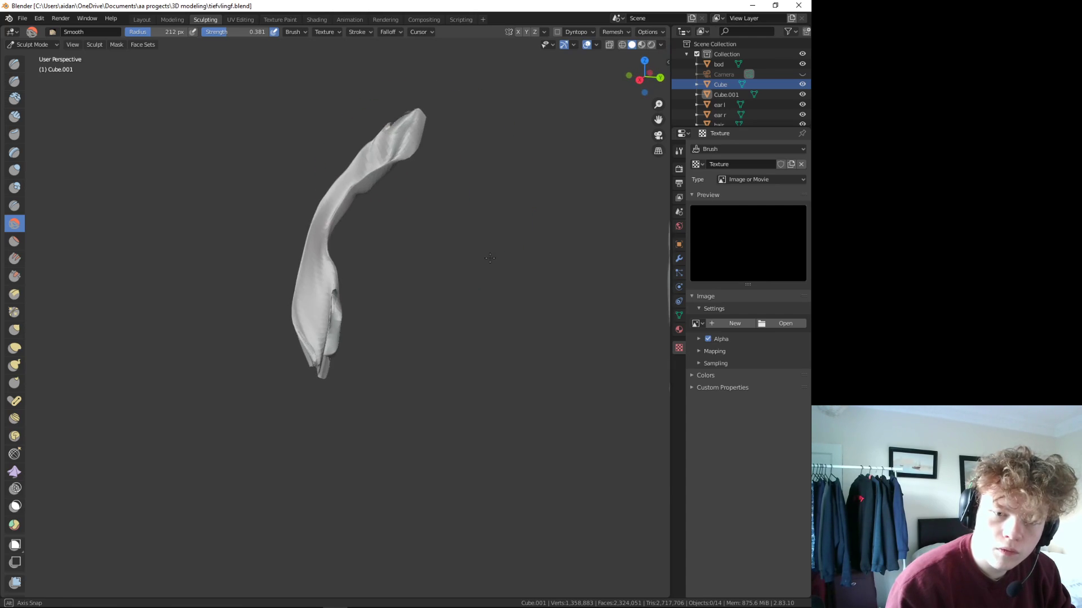
left_click(14, 81)
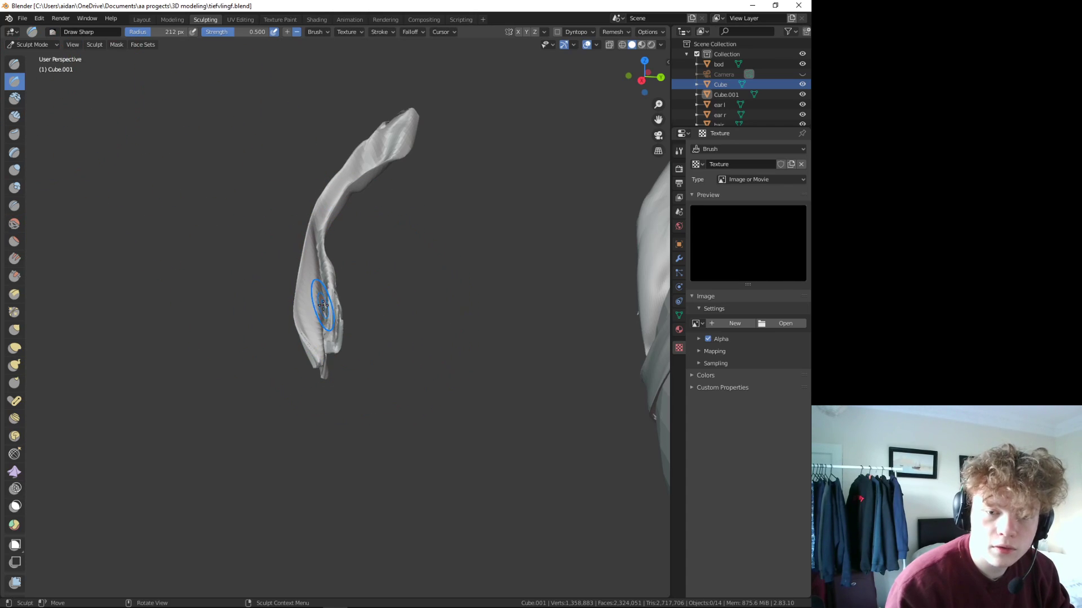
mouse_move(327, 367)
middle_mouse_down()
mouse_move(340, 287)
mouse_move(369, 232)
middle_mouse_up()
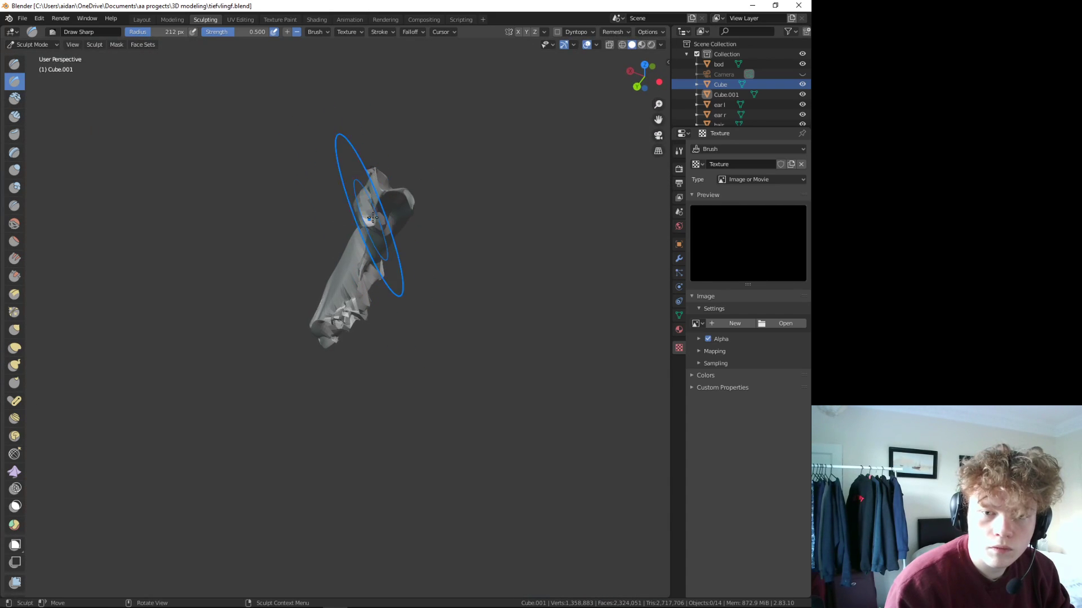
mouse_move(369, 232)
middle_mouse_down()
mouse_move(387, 286)
mouse_move(231, 222)
middle_mouse_up()
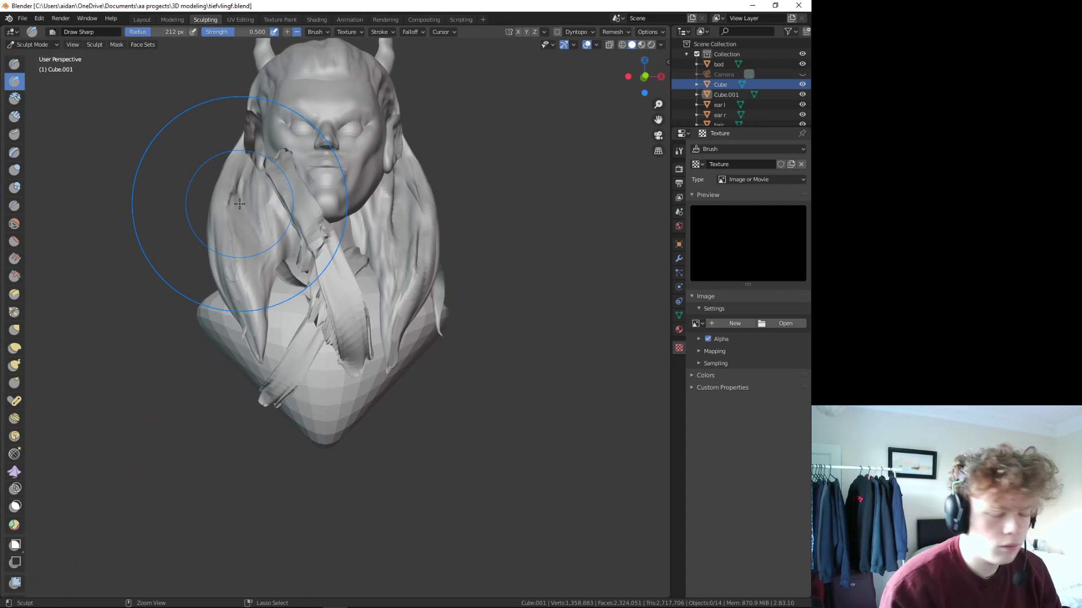
key("ctrl+z")
- Smooth the band in local view, then restore the full bust and smooth it further
key("h")
middle_click_drag(325, 253, 169, 75)
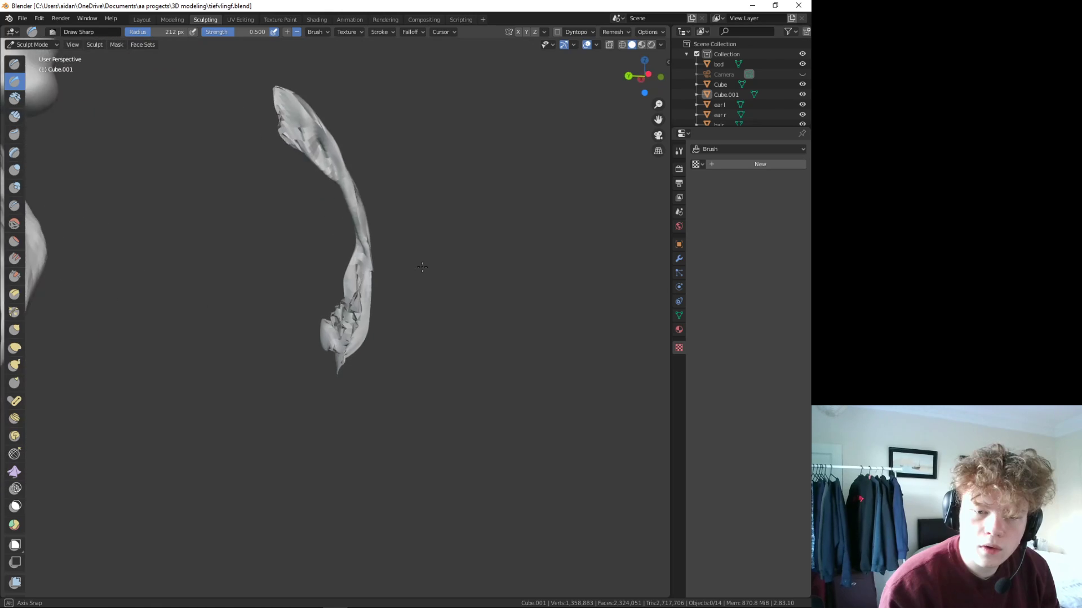
left_click(14, 223)
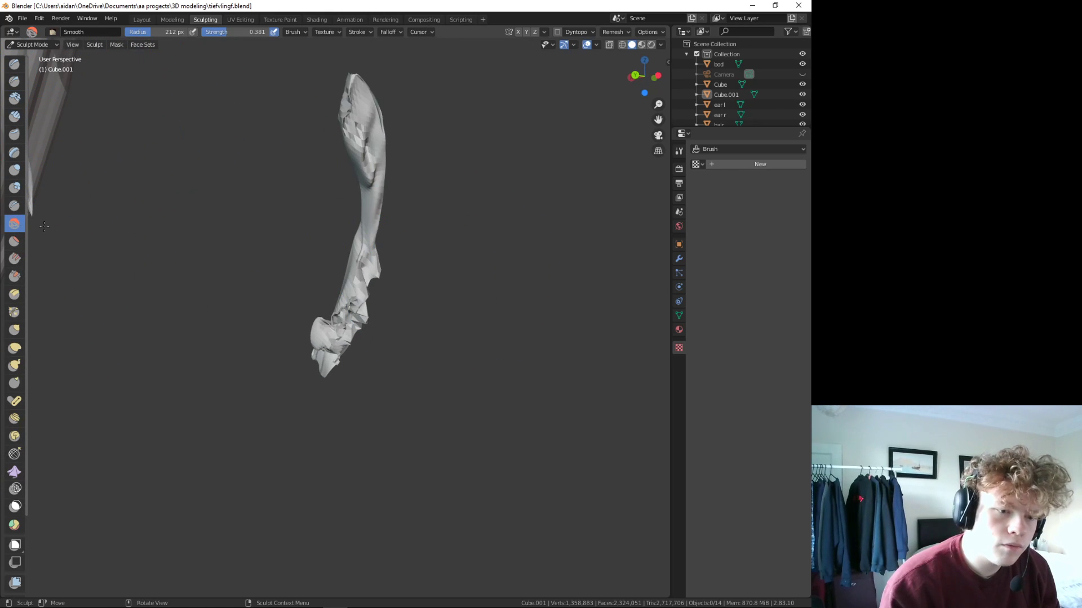
left_click_drag(361, 329, 349, 303)
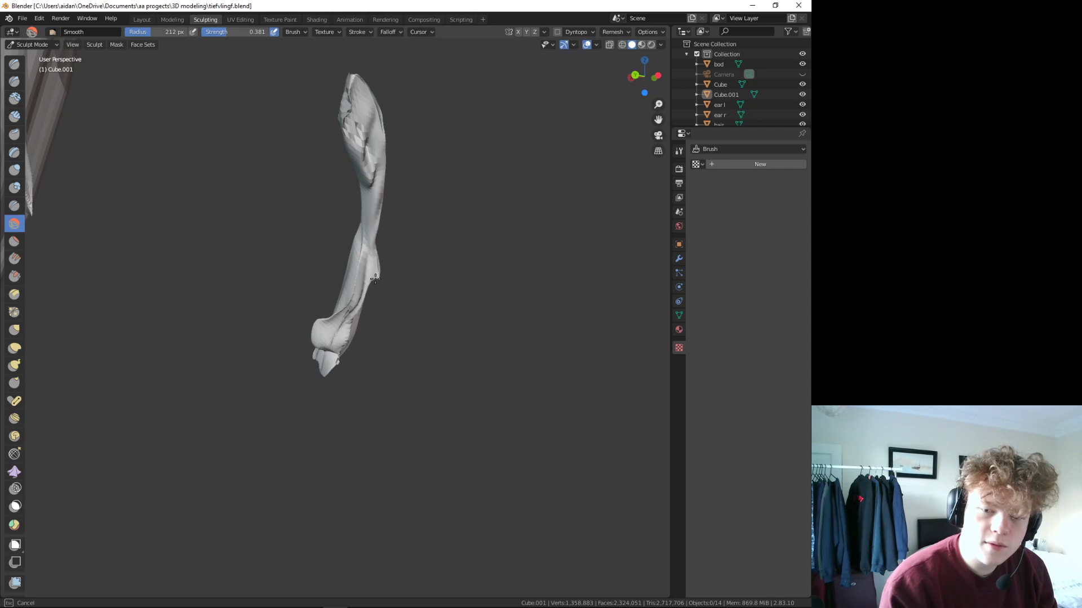
middle_click_drag(377, 243, 367, 226)
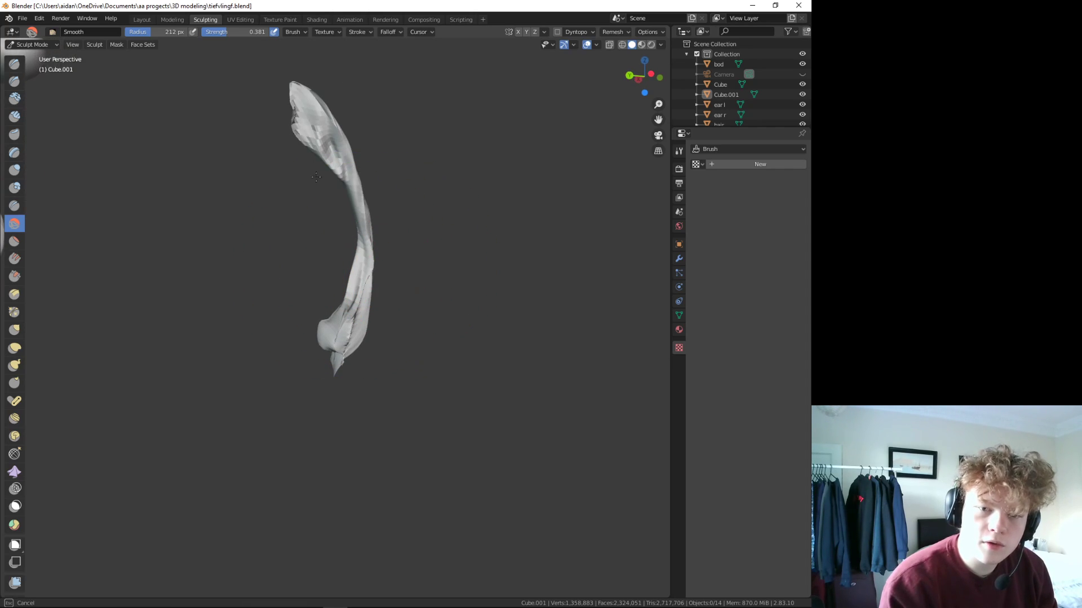
mouse_move(344, 184)
middle_mouse_down()
mouse_move(423, 162)
mouse_move(444, 108)
middle_mouse_up()
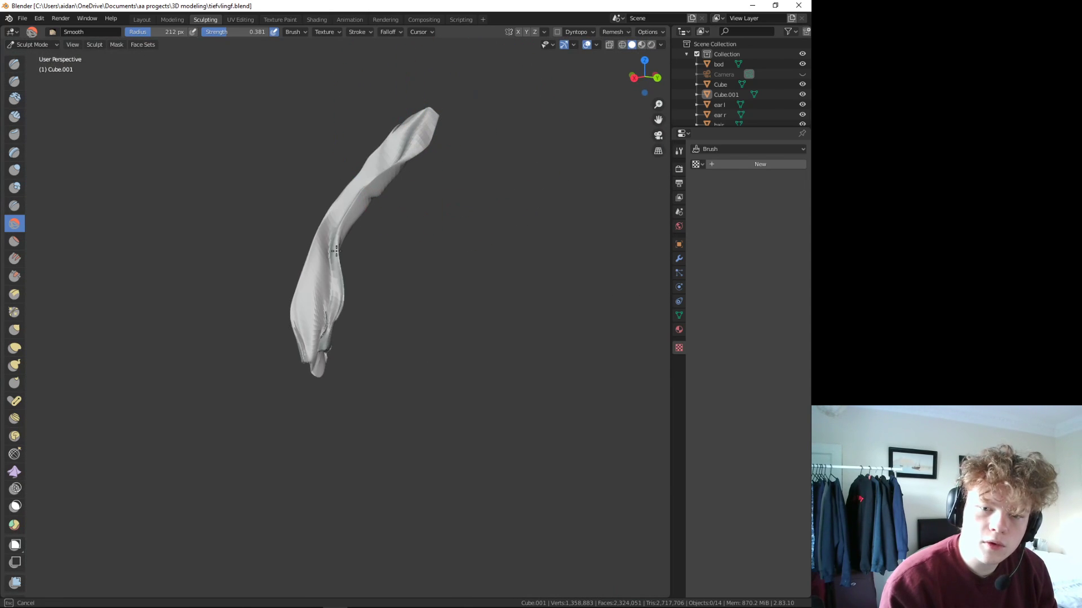
key("KP_Divide")
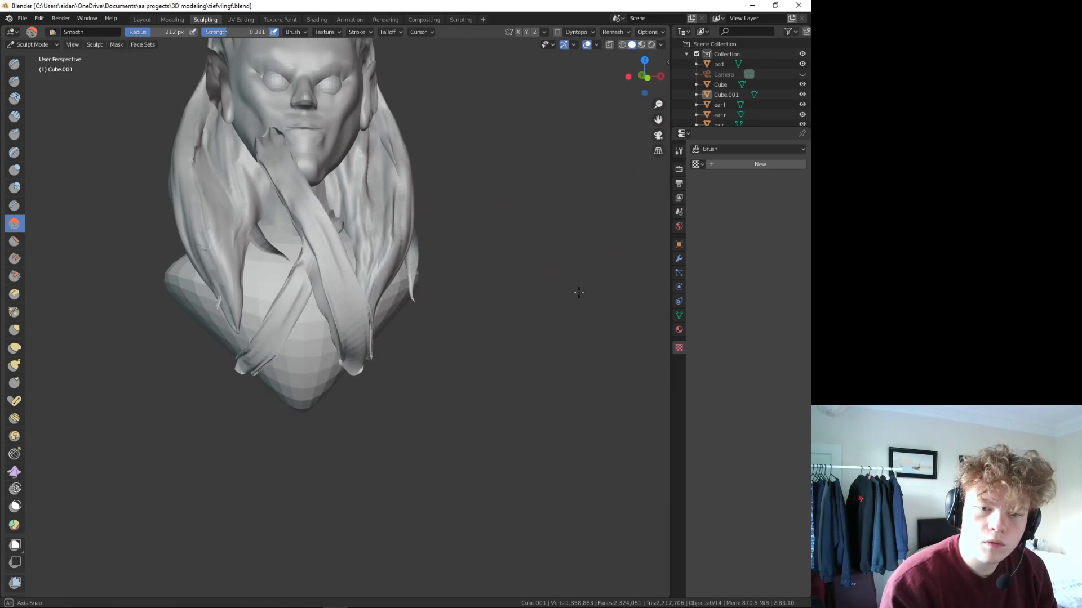
left_click_drag(338, 258, 304, 270)
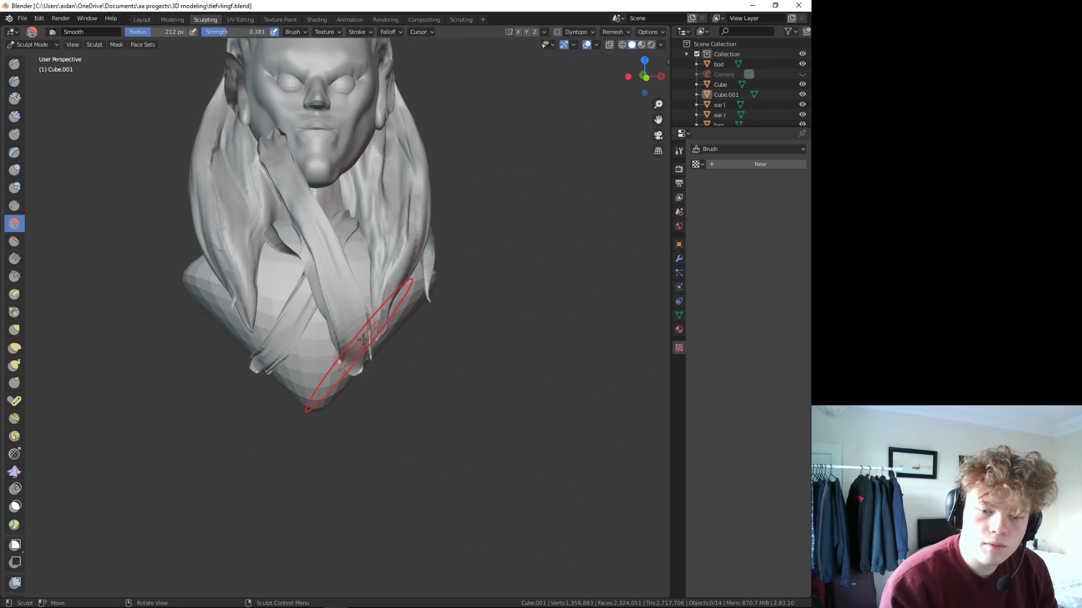
middle_click_drag(371, 358, 186, 135)
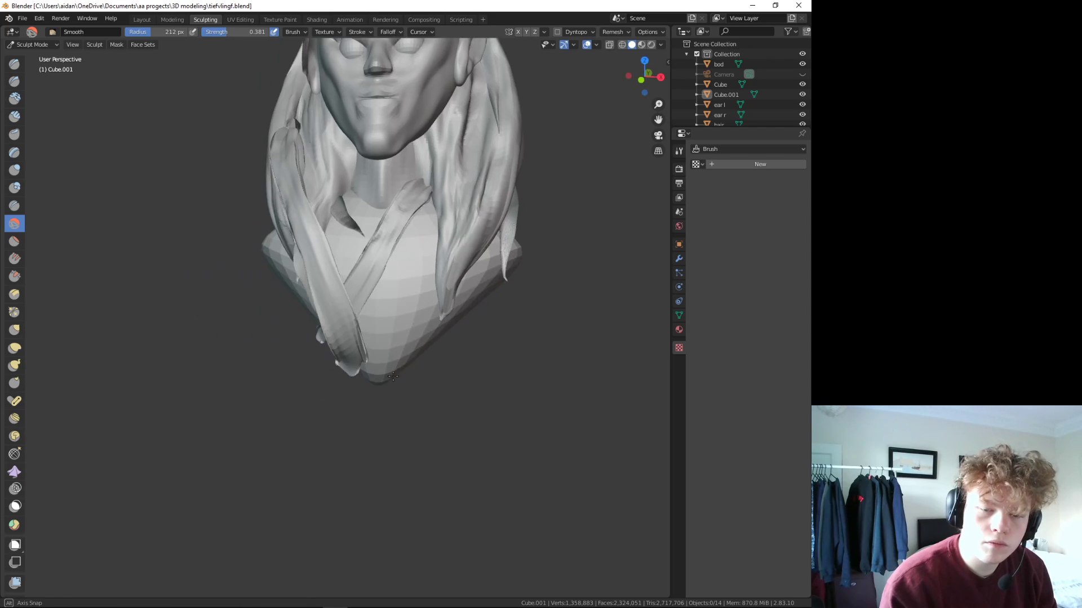
- In Edit Mode, move the whole band along Y back onto the chest
left_click(171, 19)
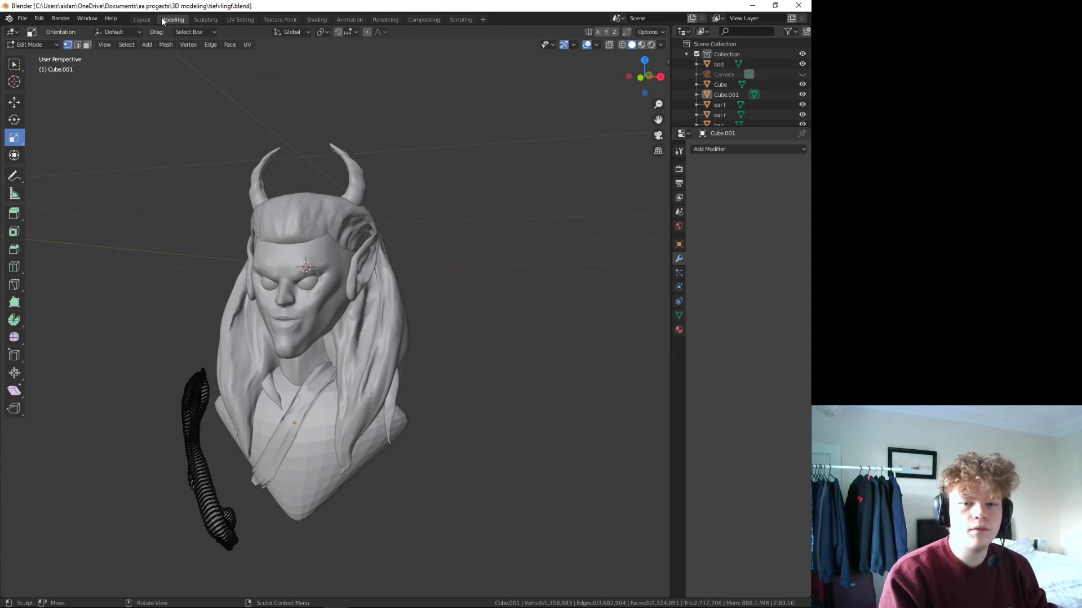
middle_click_drag(292, 237, 326, 227)
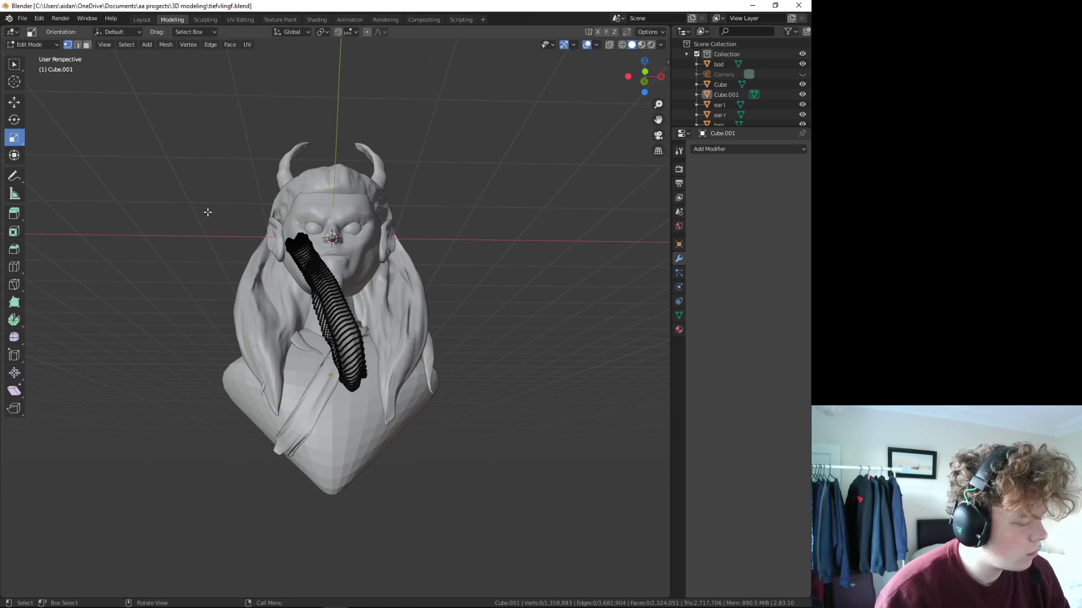
key("a")
key("g")
key("x")
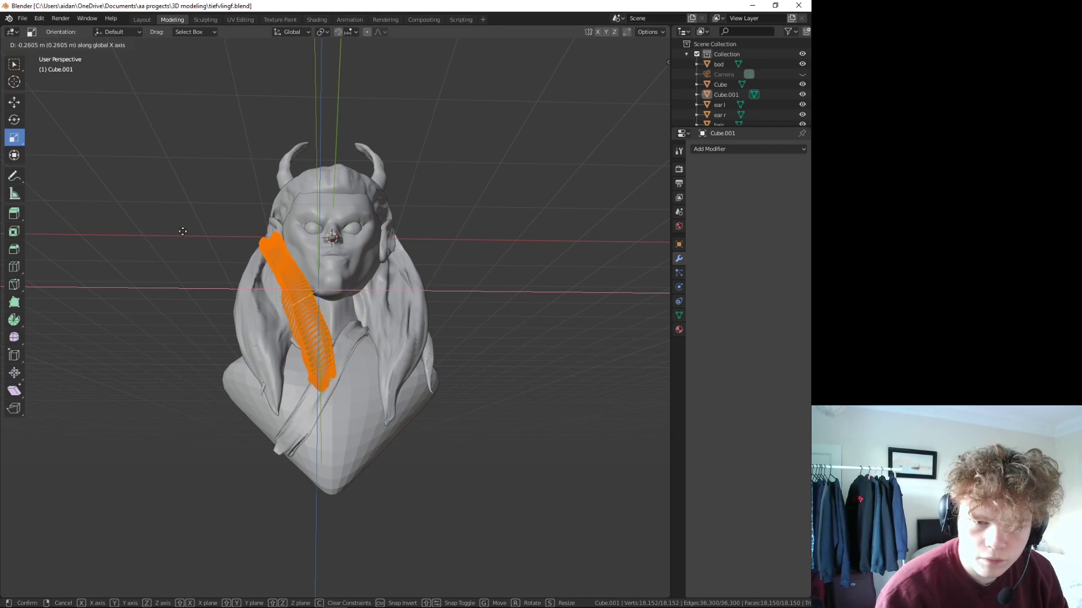
key("y")
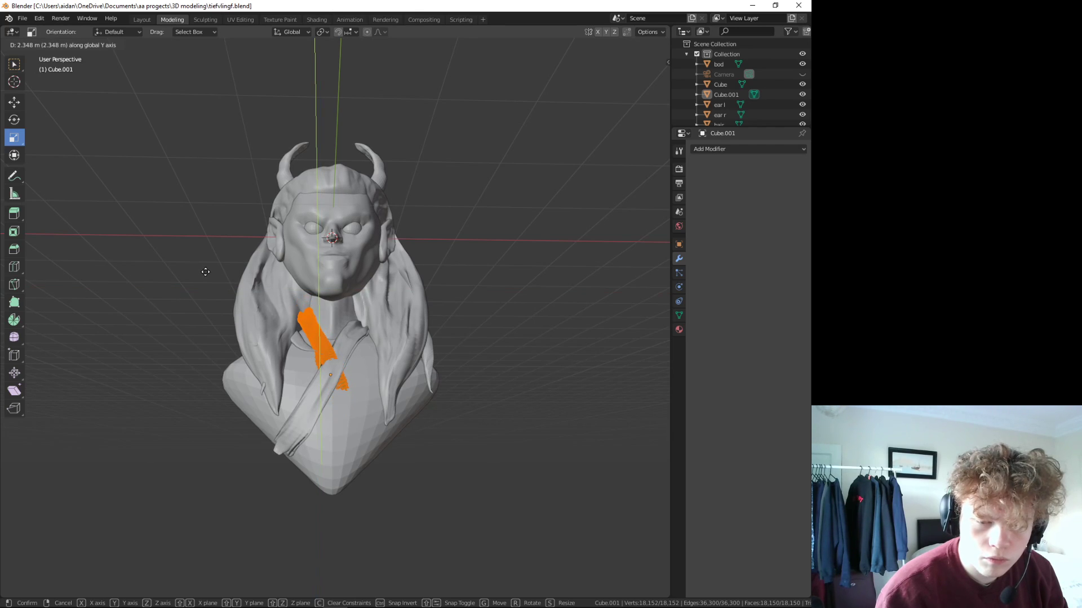
left_click(206, 273)
middle_click_drag(205, 273, 211, 338)
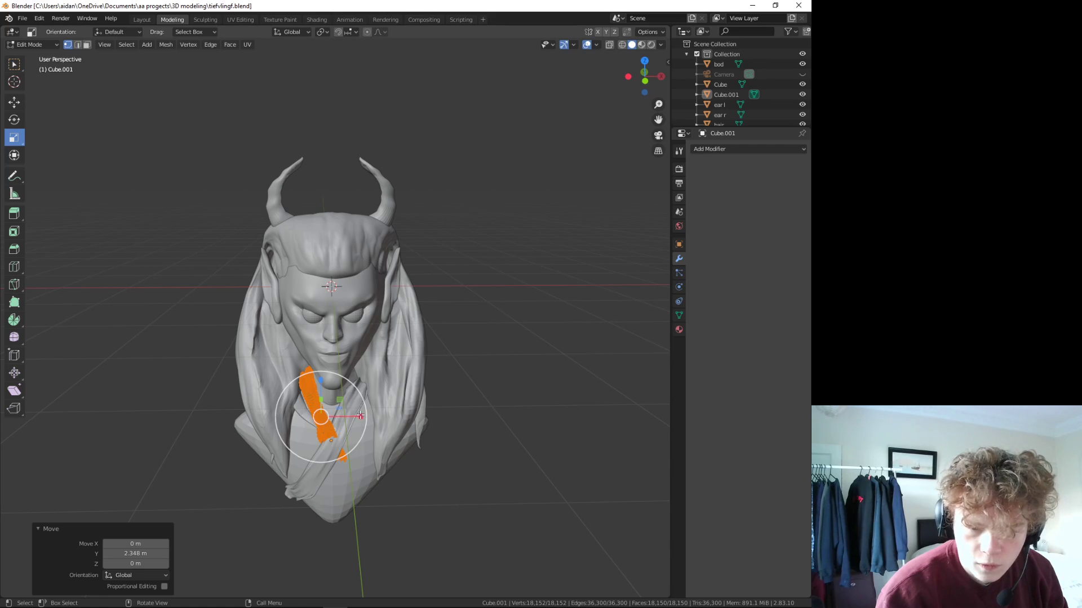
- Rescale the band, then shift it left and up toward the neck and along Y
key("s")
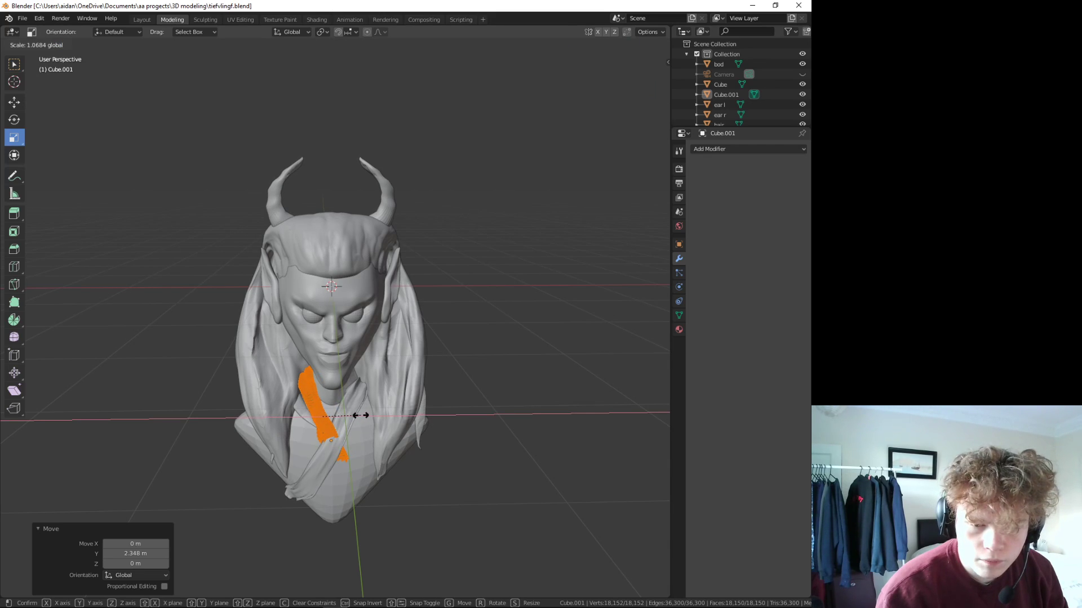
left_click(361, 415)
left_click(16, 102)
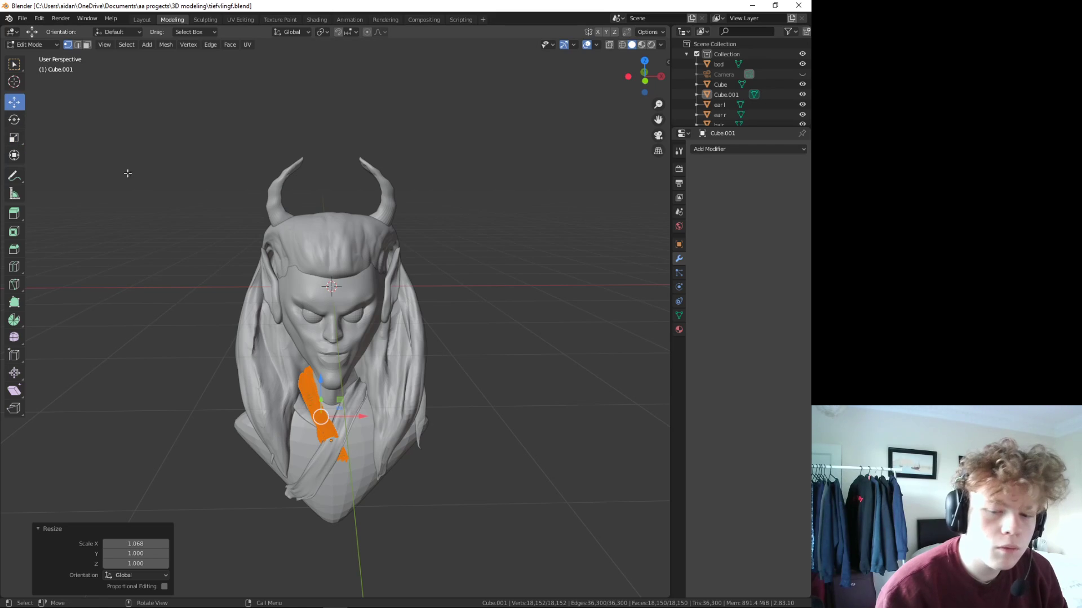
left_click_drag(352, 416, 345, 435)
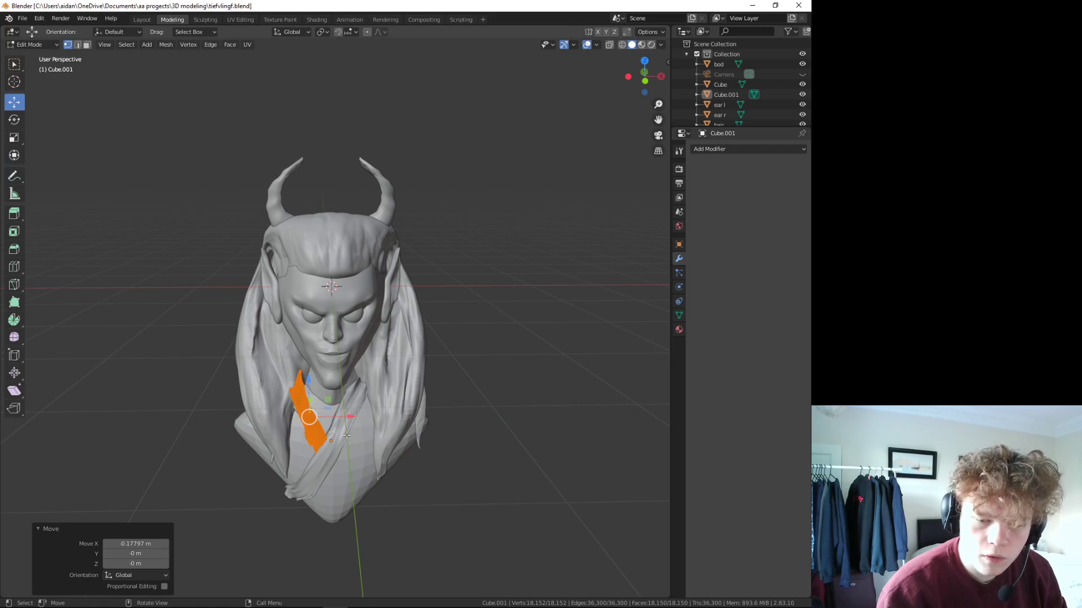
left_click_drag(309, 383, 319, 397)
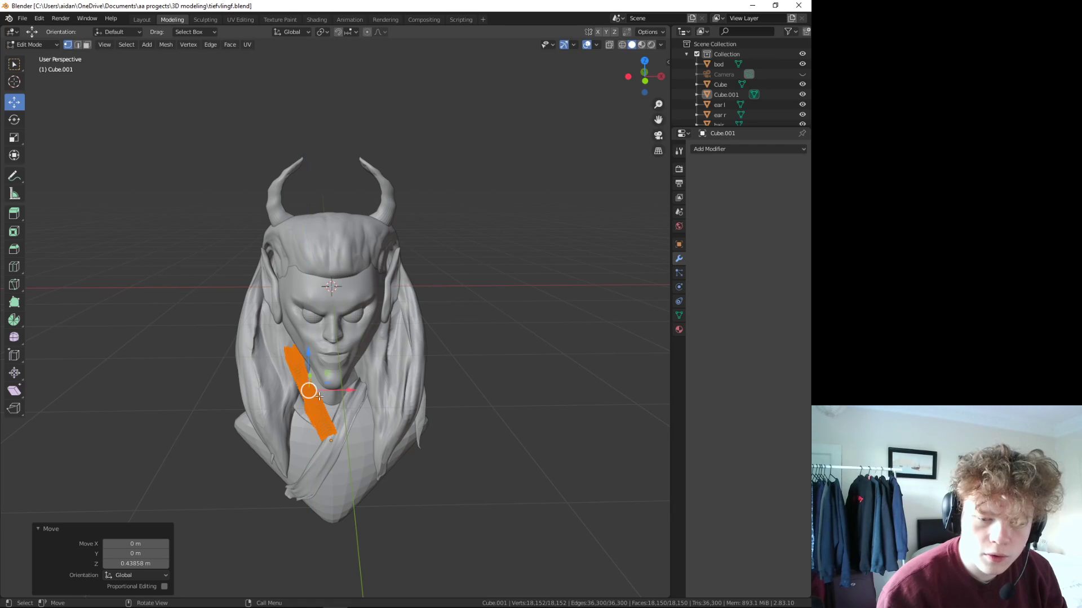
mouse_move(419, 397)
middle_mouse_down()
mouse_move(291, 356)
mouse_move(56, 150)
middle_mouse_up()
key("g")
key("y")
left_click(291, 356)
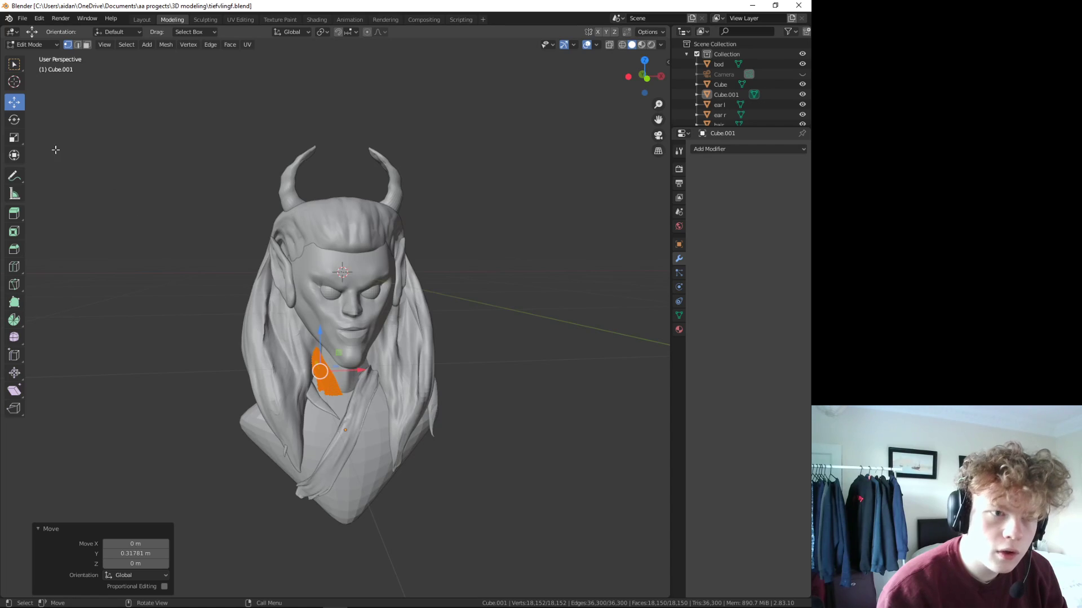
- Tilt the band about -20.8° around X and fine-tune its angle freely
left_click(16, 119)
middle_click_drag(316, 360, 262, 323)
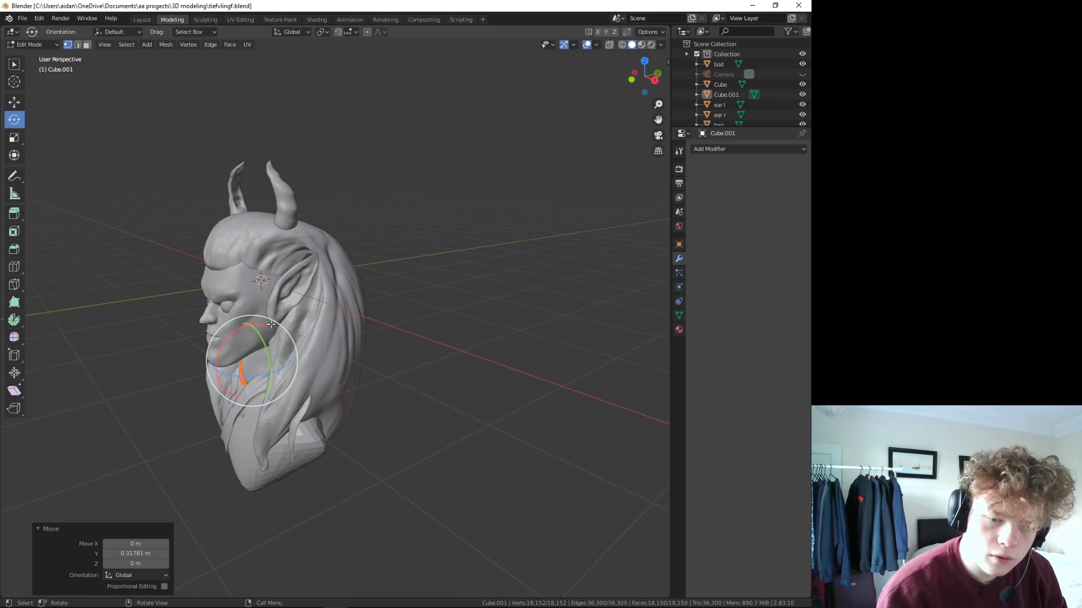
left_click_drag(262, 323, 276, 332)
middle_click_drag(276, 333, 460, 374)
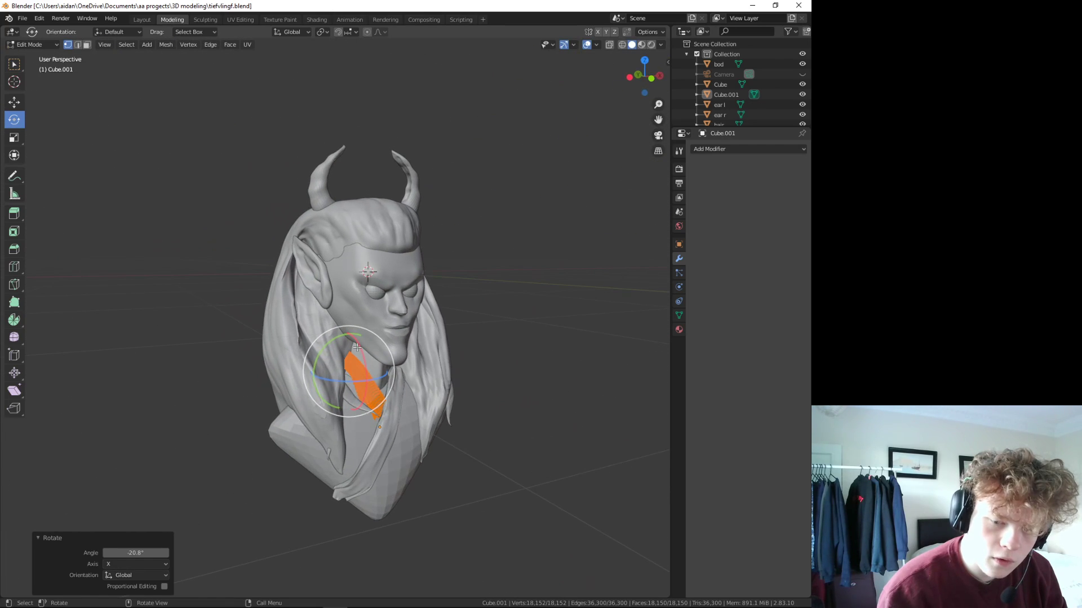
left_click_drag(357, 349, 361, 330)
middle_click_drag(361, 329, 352, 401)
- Push the band along Y, nudge it along X, and deselect it
left_click(15, 102)
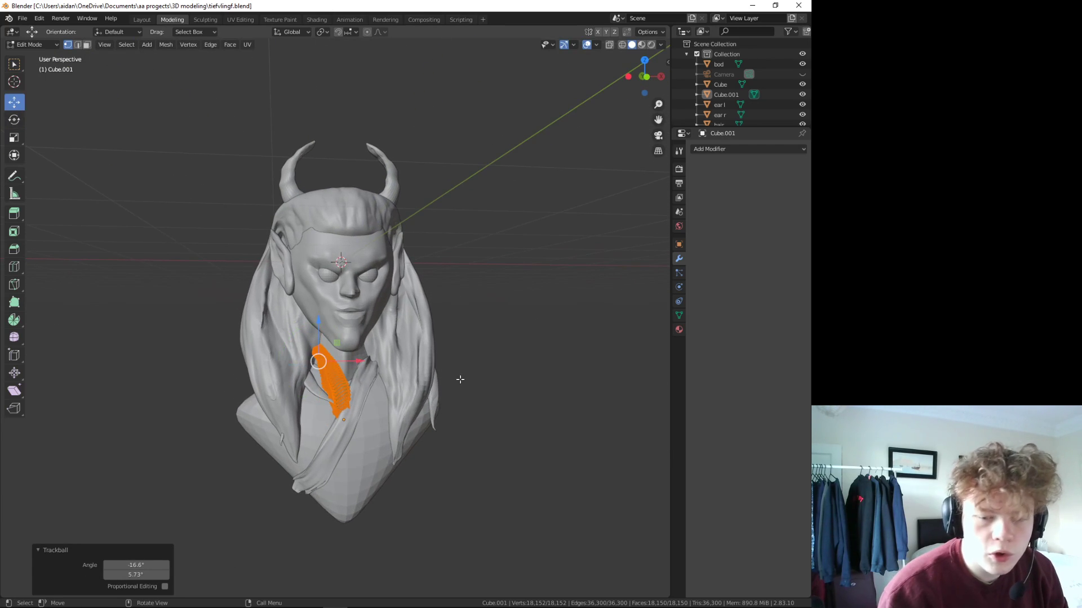
middle_click_drag(458, 379, 362, 389)
key("g")
left_click(296, 350)
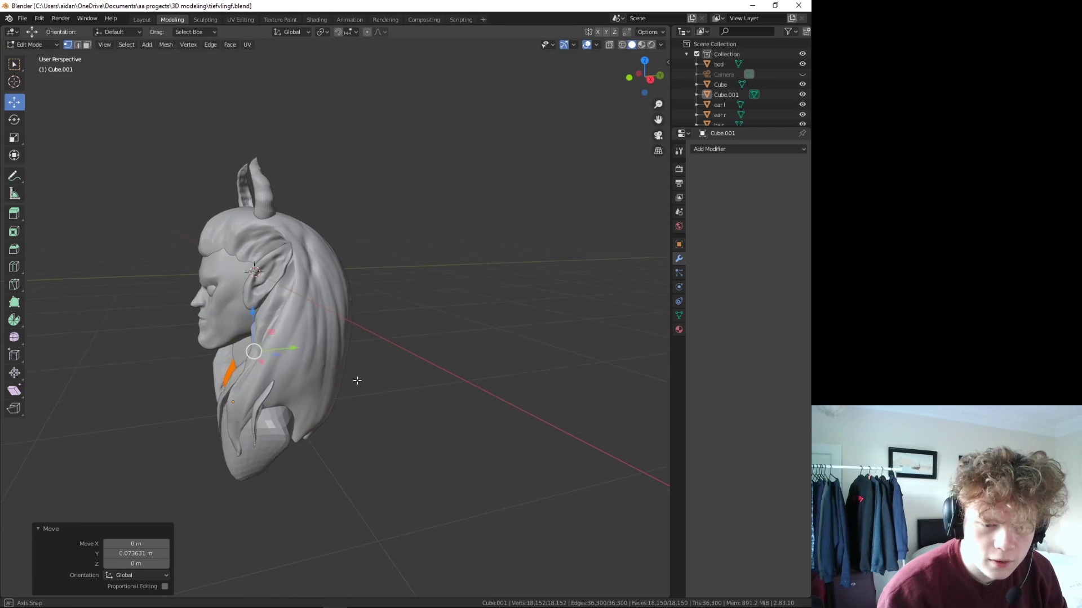
middle_click_drag(296, 350, 497, 434)
key("g")
key("x")
left_click(337, 370)
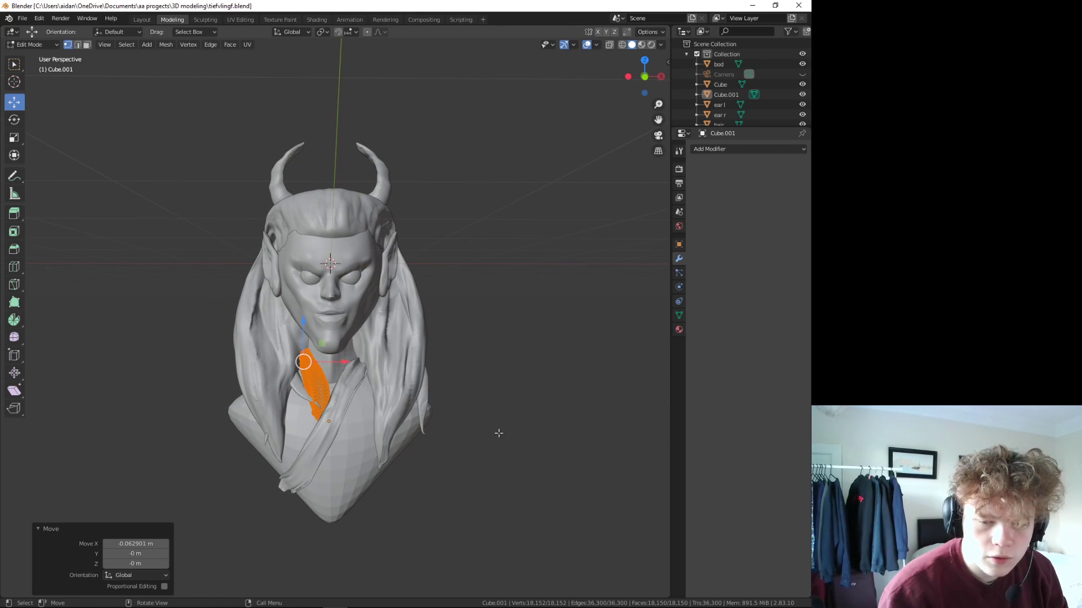
left_click(499, 431)
scroll(303, 391, "up", 4)
- Rotate the whole strap -14.8° around Y and shift it slightly
scroll(363, 416, "down", 4)
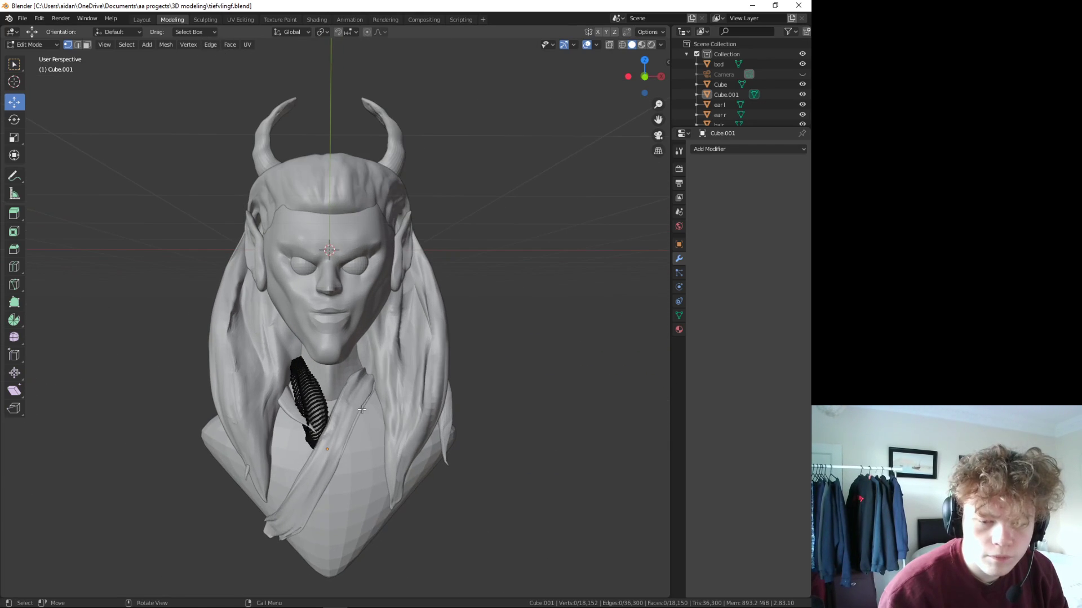
scroll(361, 409, "up", 3)
key("a")
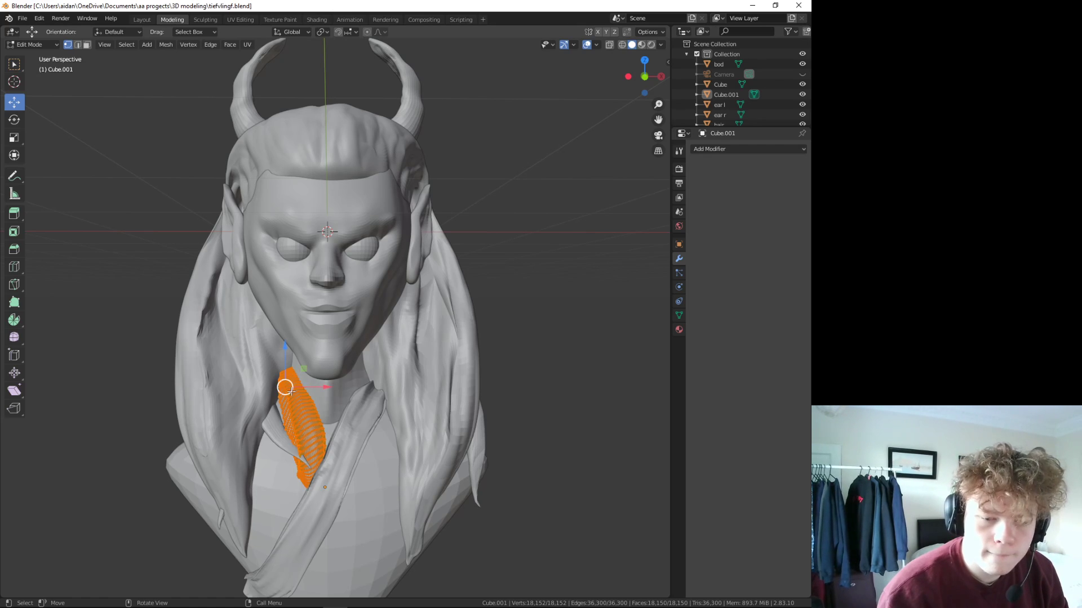
left_click(21, 119)
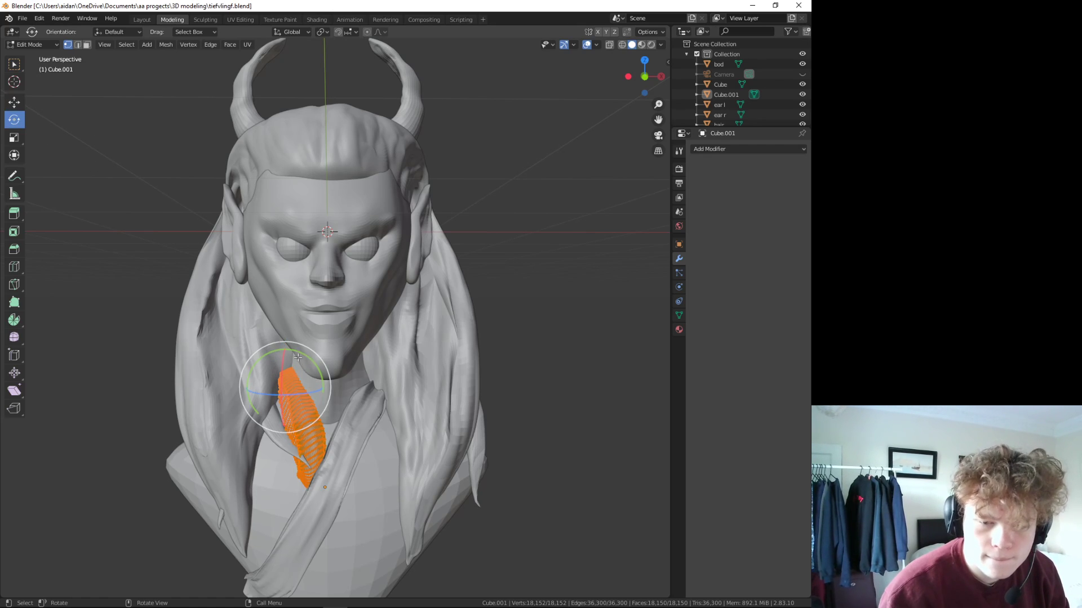
left_click_drag(297, 357, 328, 355)
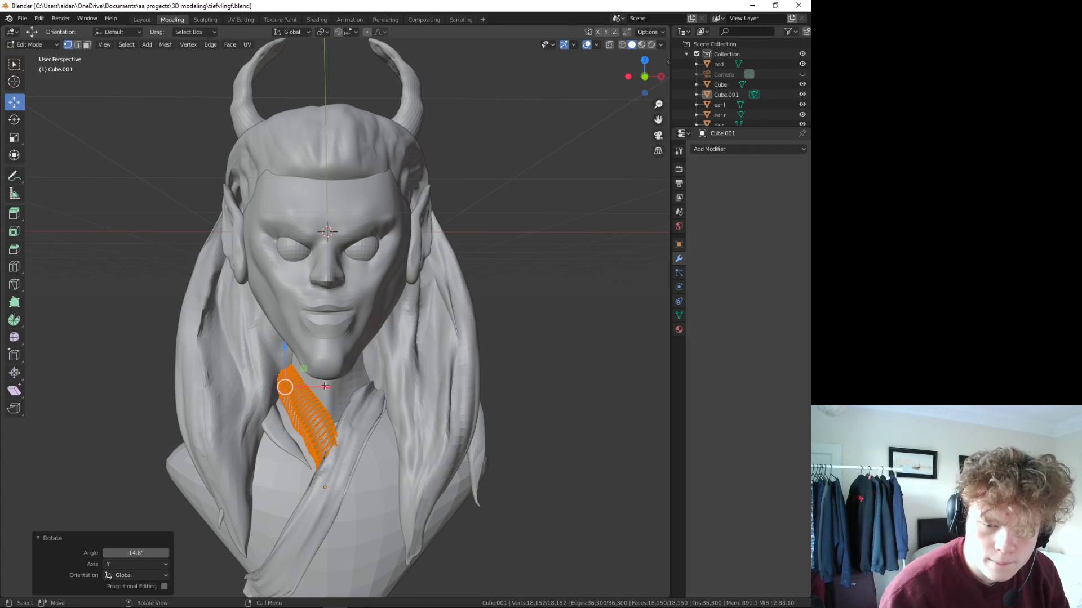
key("g")
key("x")
left_click(298, 367)
- Lower the strap -0.165 m along Z onto the chest, nudge it along X, deselect
key("g")
key("z")
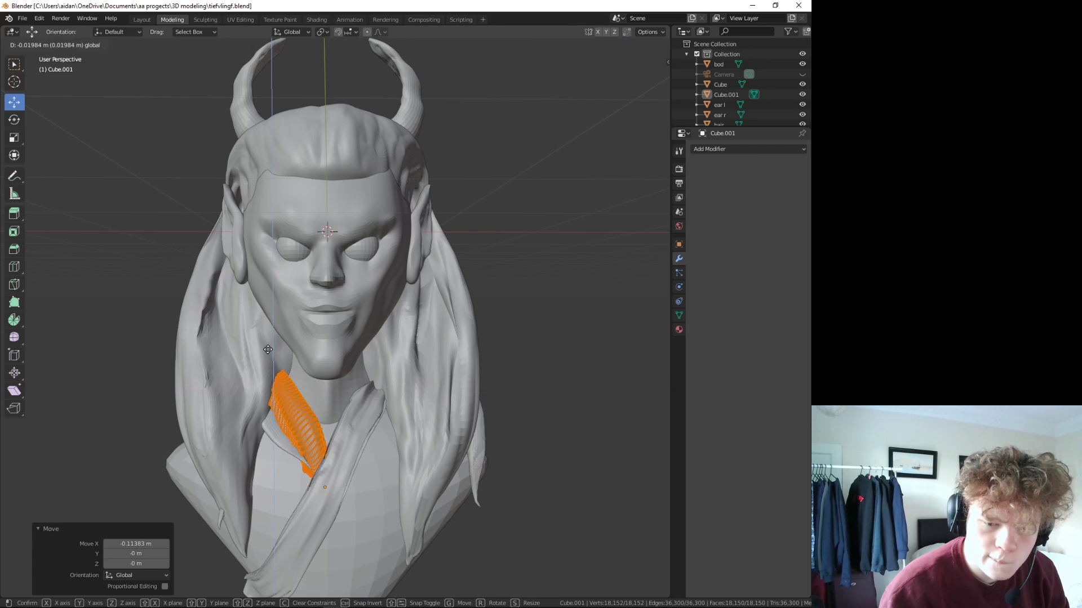
left_click(327, 391)
key("g")
key("x")
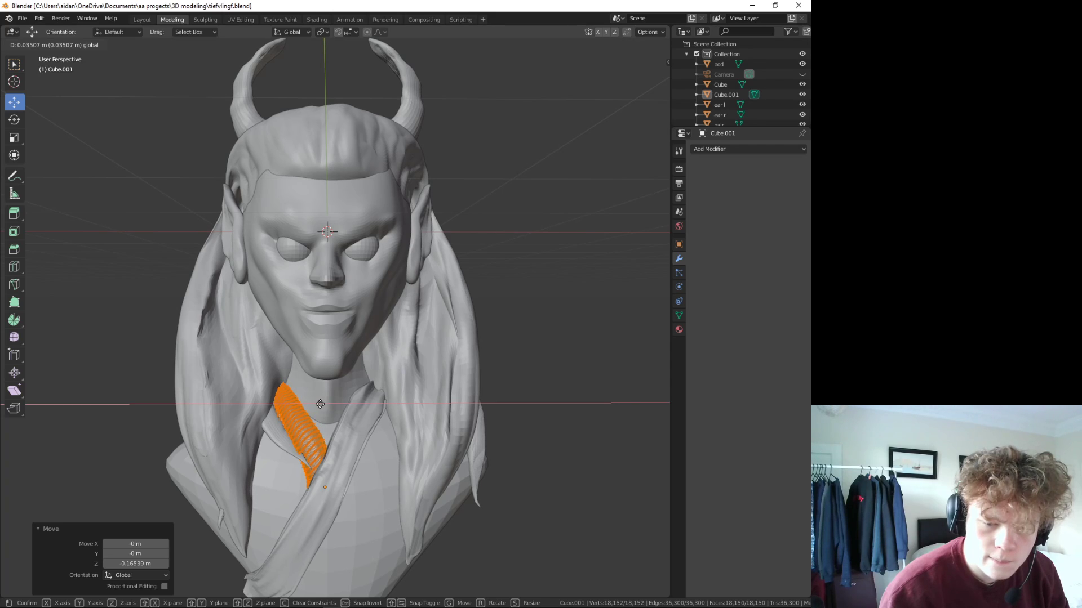
left_click(317, 405)
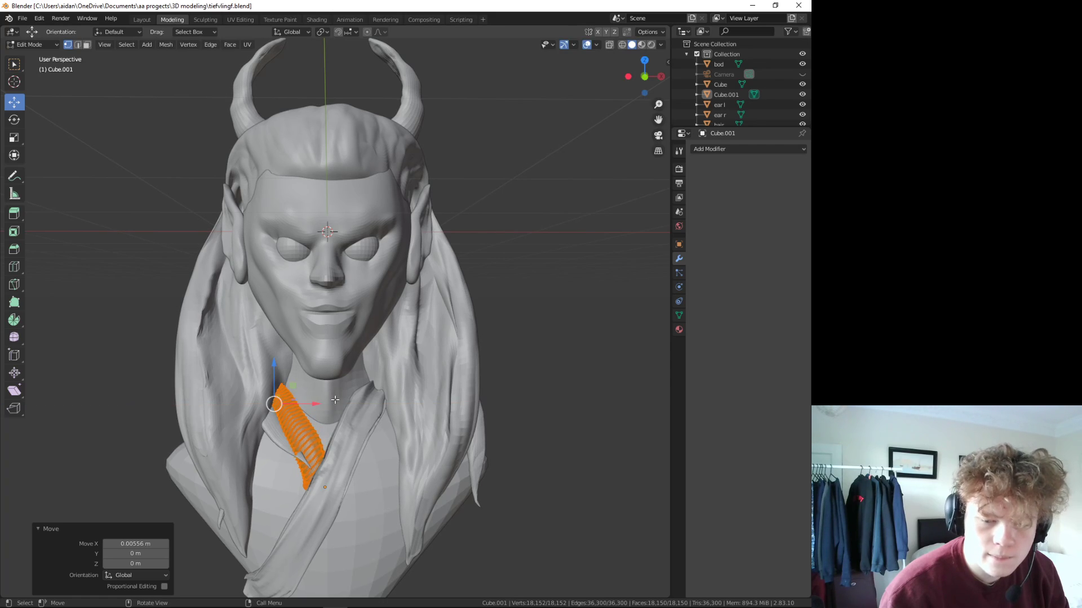
left_click(601, 361)
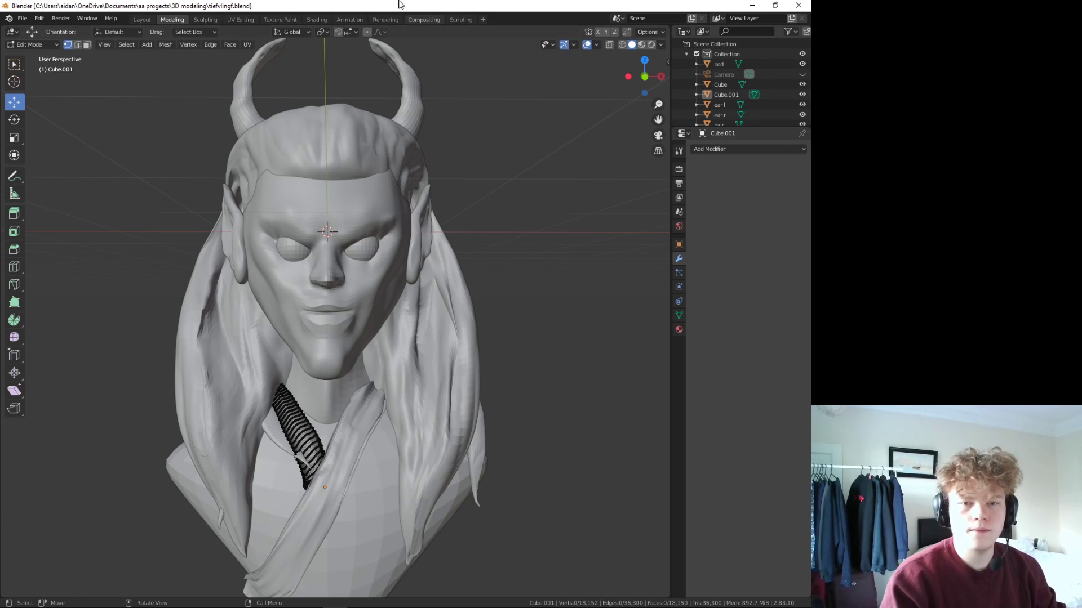
- In Sculpt Mode, build up the collar surface near the neck with the Draw brush
left_click(210, 20)
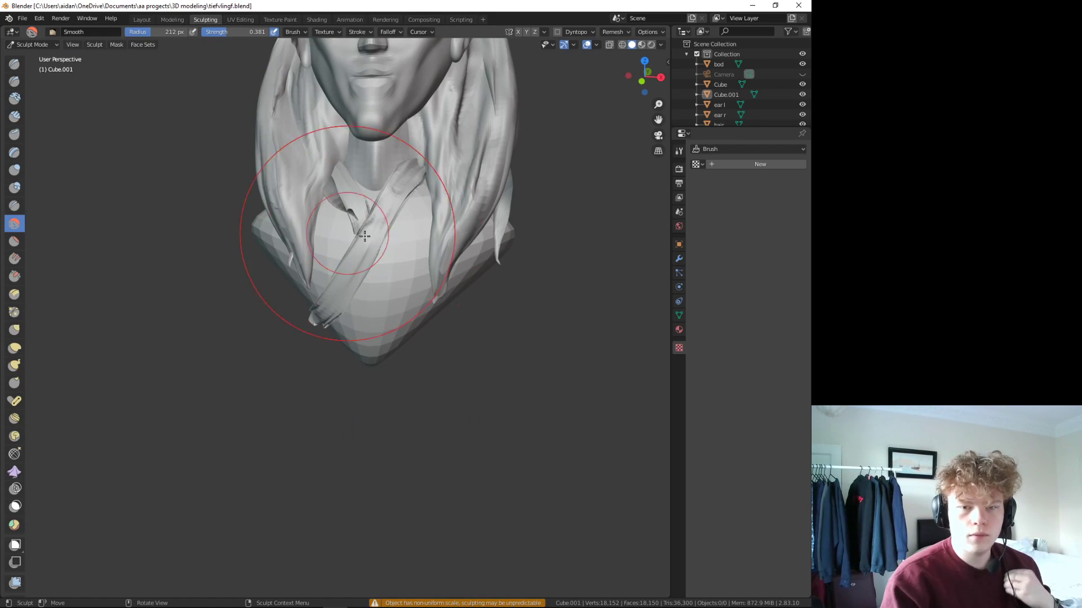
middle_click_drag(338, 181, 545, 113, "shift")
left_click_drag(658, 119, 671, 282)
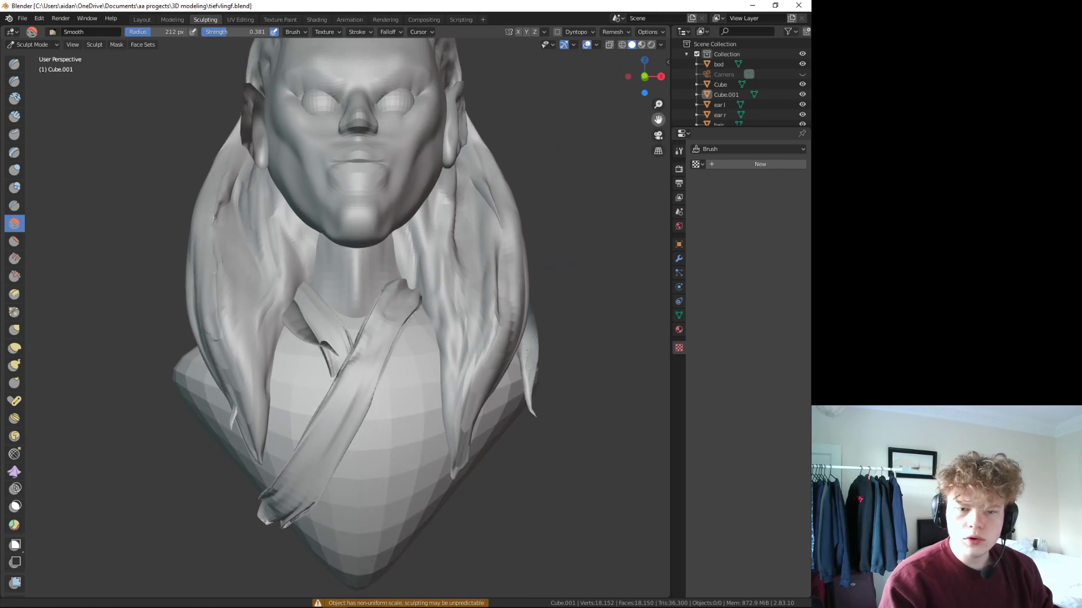
scroll(321, 381, "up", 1)
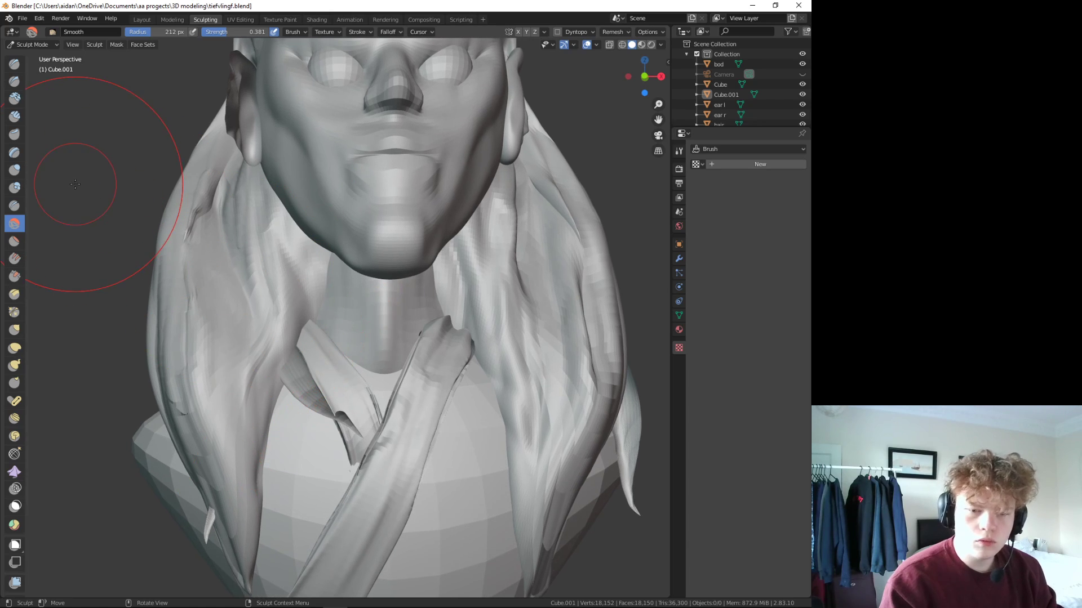
left_click(14, 63)
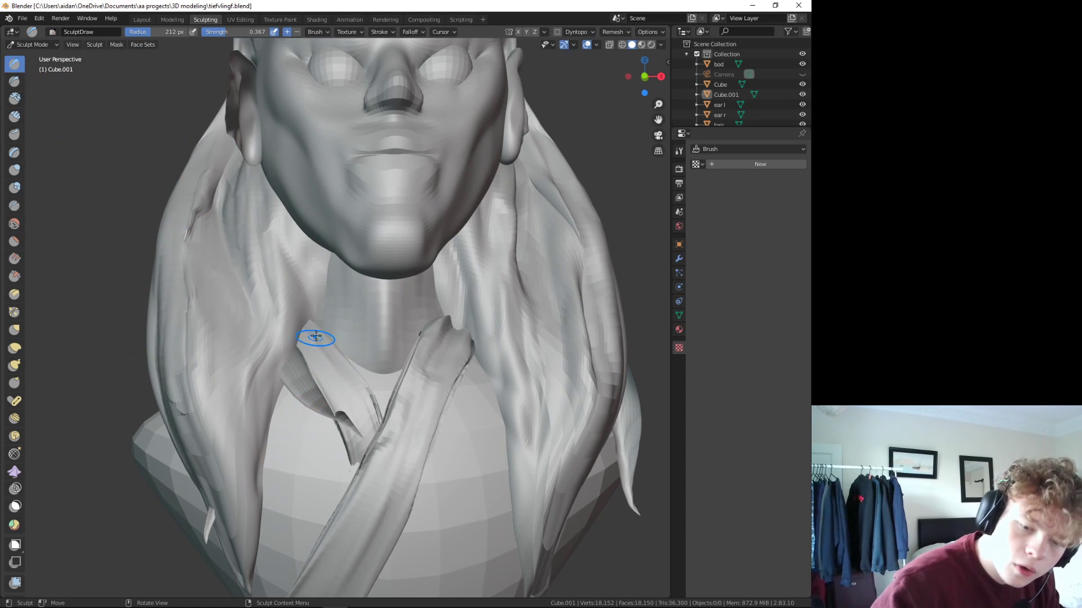
left_click_drag(307, 330, 330, 366)
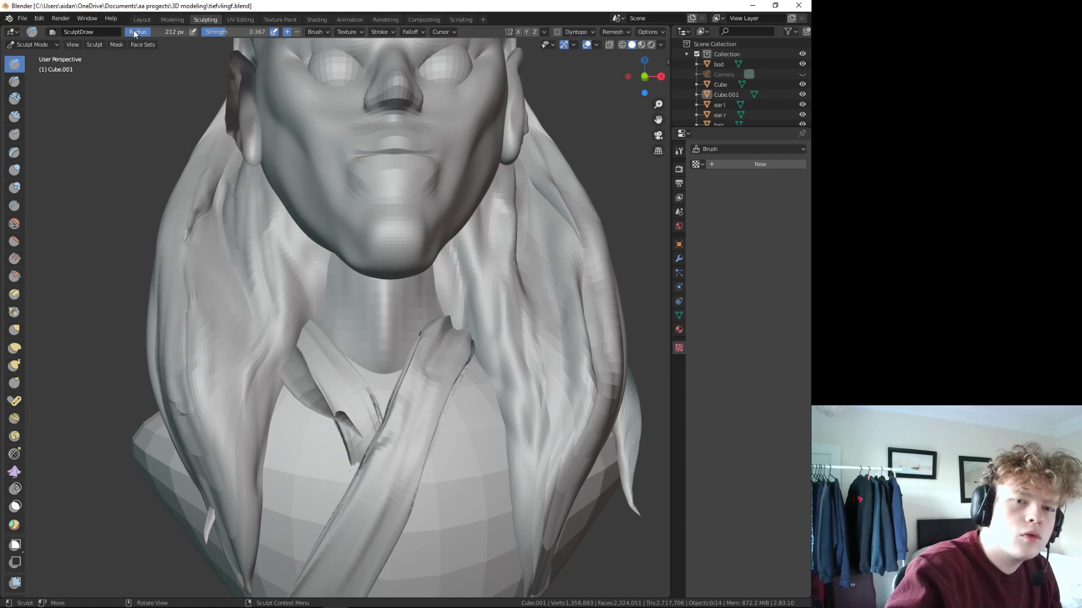
- Carve sharp creases along the collar flap with Draw Sharp at 85 px
left_click(14, 81)
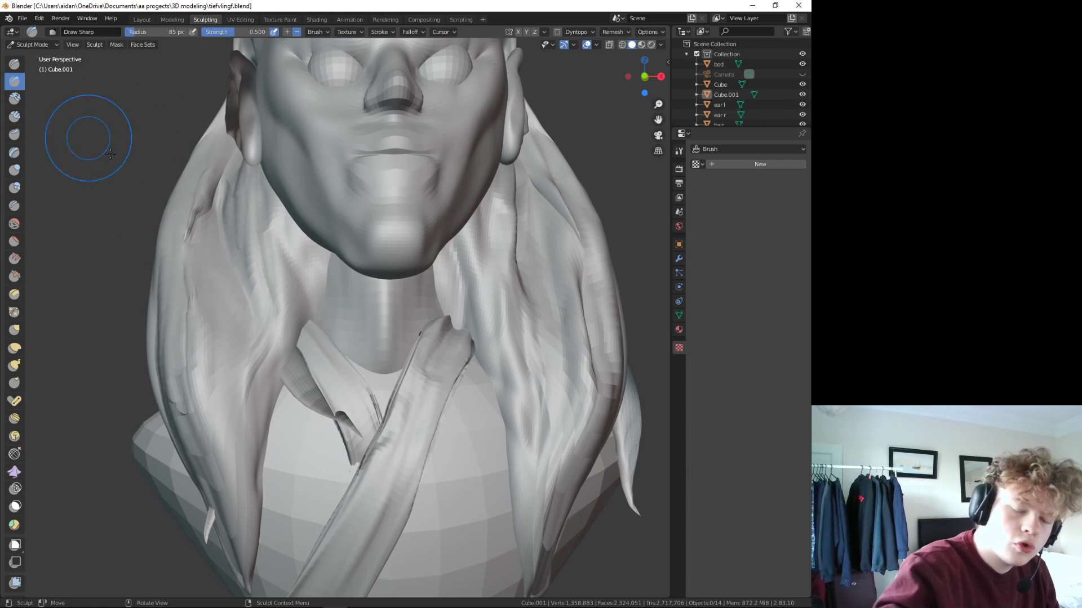
left_click_drag(111, 153, 305, 333)
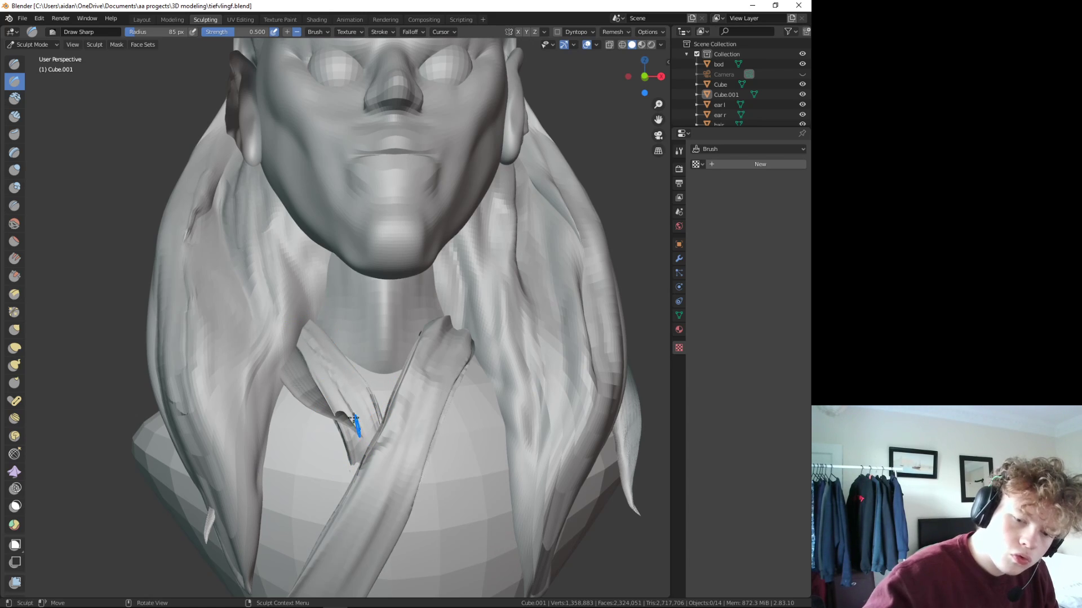
left_click_drag(358, 417, 363, 456)
mouse_move(254, 285)
middle_mouse_down()
mouse_move(302, 374)
mouse_move(234, 301)
middle_mouse_up()
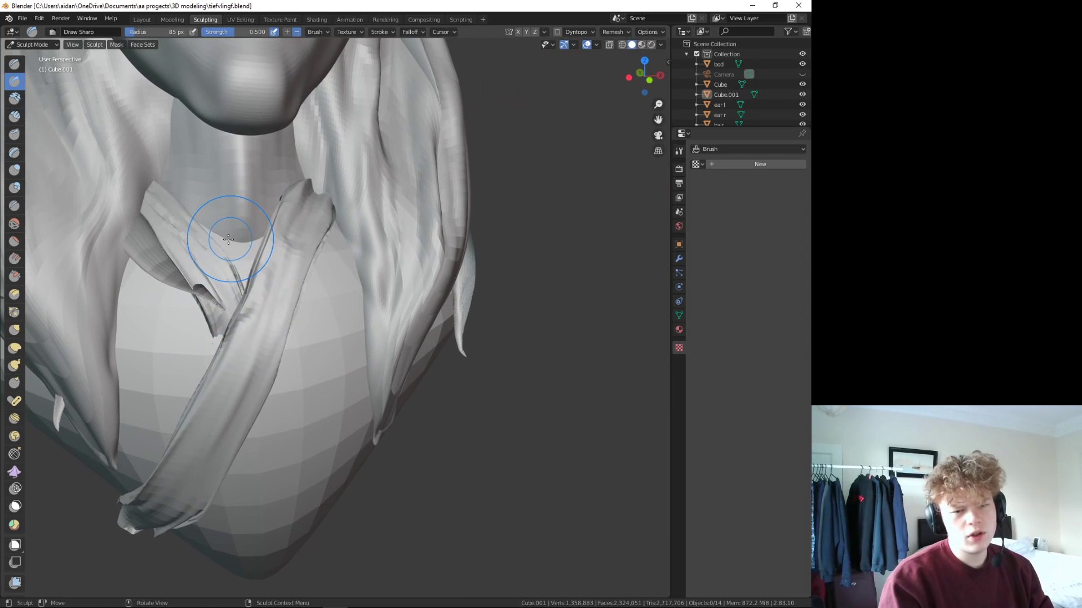
scroll(229, 239, "down", 3)
scroll(228, 239, "down", 2)
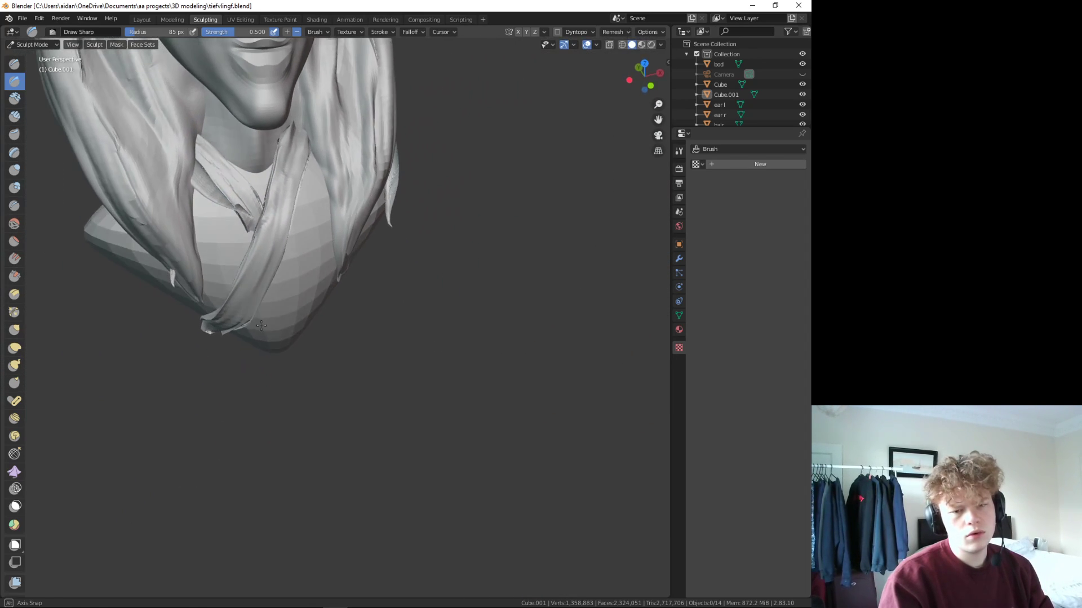
mouse_move(228, 240)
middle_mouse_down()
mouse_move(210, 286)
mouse_move(514, 206)
middle_mouse_up()
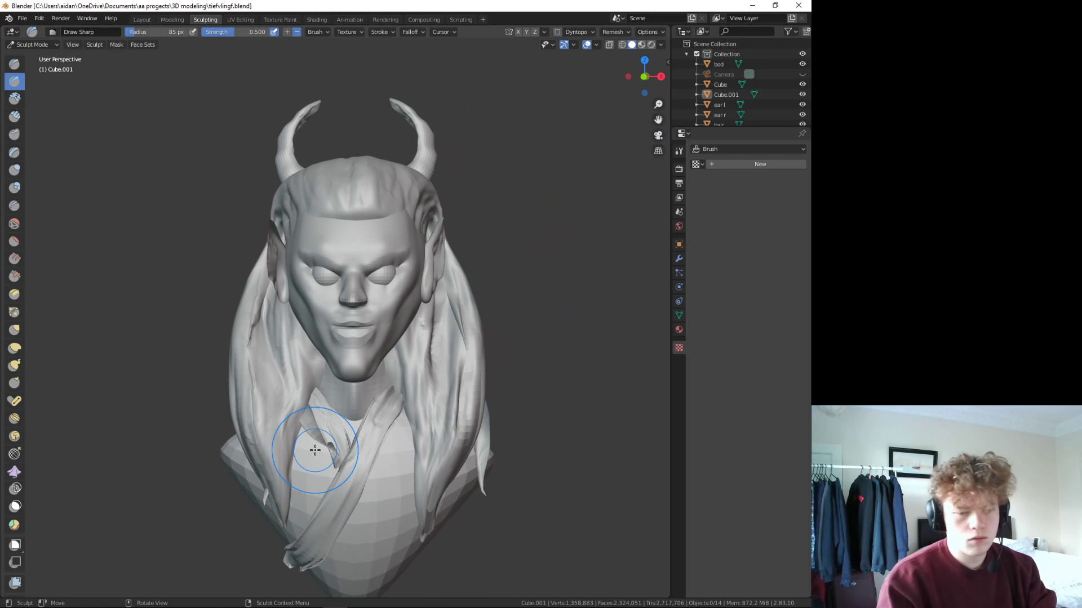
scroll(315, 449, "up", 4)
scroll(357, 346, "up", 2)
scroll(346, 323, "up", 2)
- Cut a sharp crease along the collar flap's fold with Draw Sharp
scroll(338, 300, "up", 3)
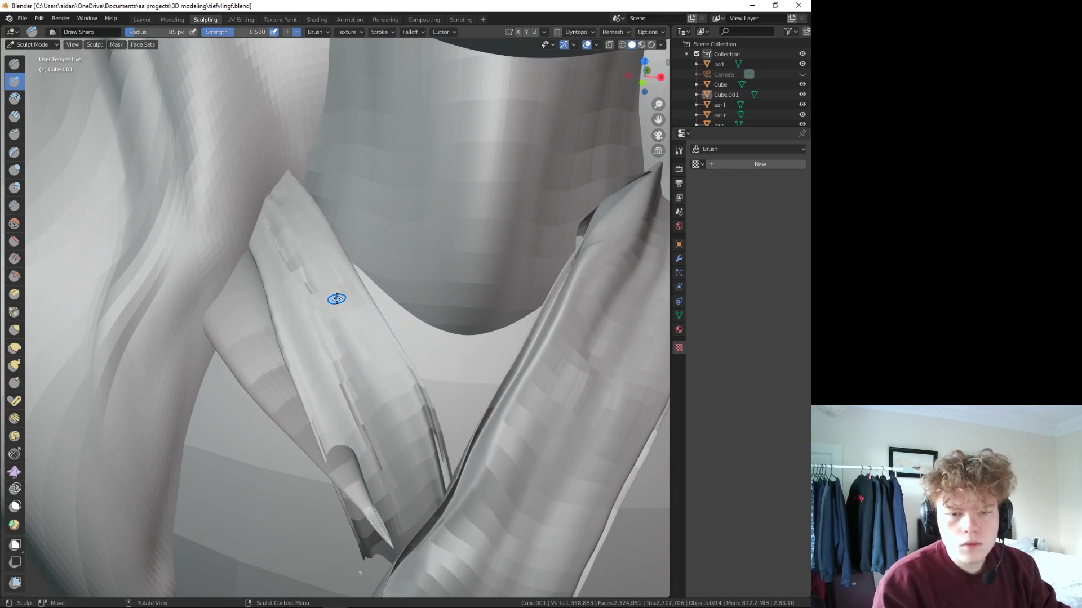
left_click_drag(337, 299, 359, 400)
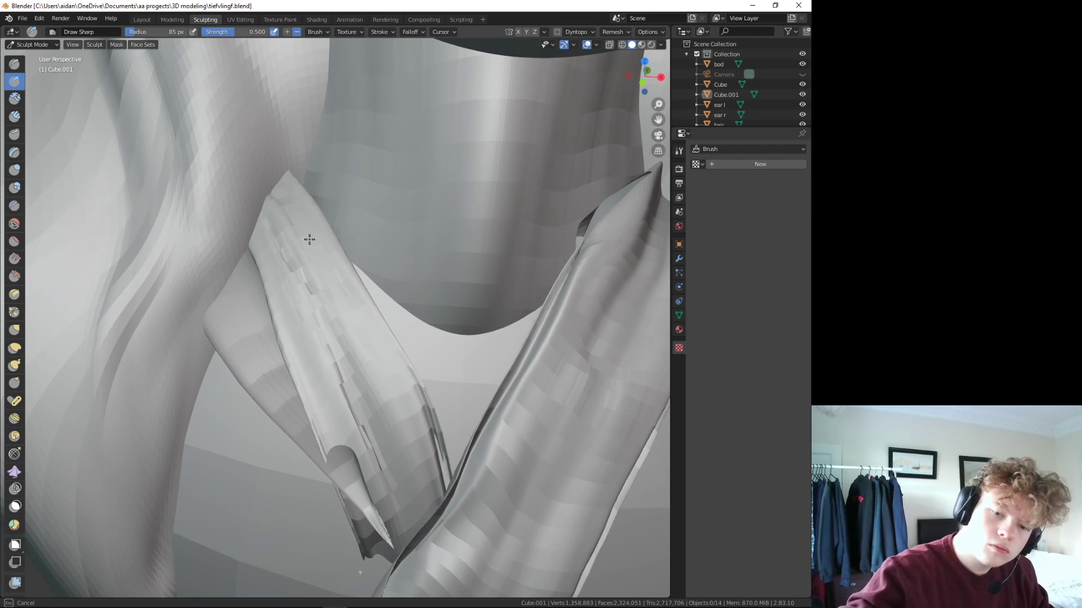
left_click_drag(309, 240, 274, 193)
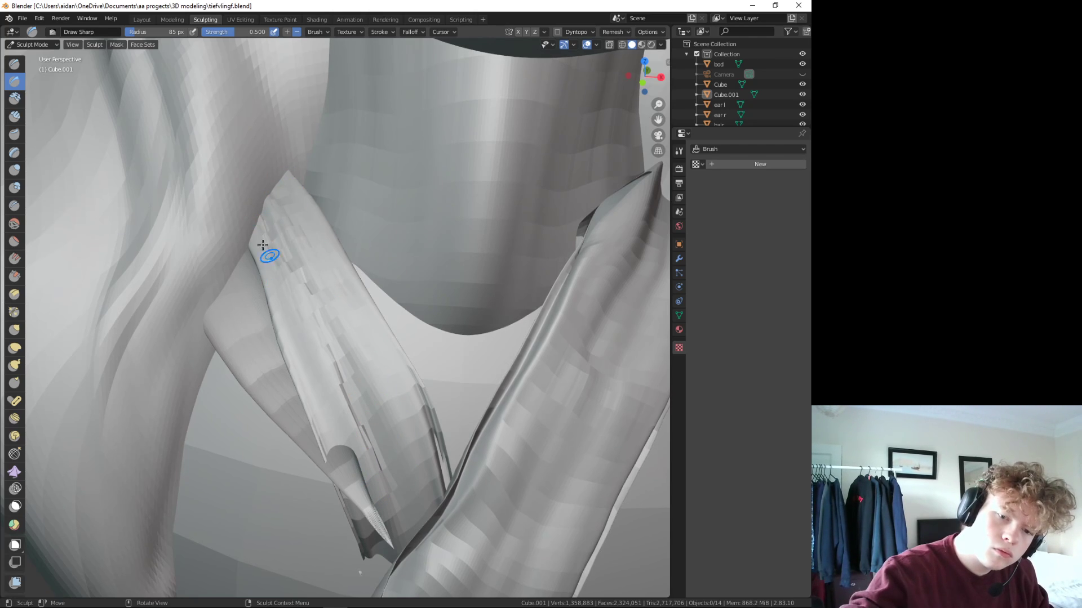
- Smooth the crease tip, flap edge, flap length and neighbouring strap with a 168 px Smooth brush
left_click(14, 63)
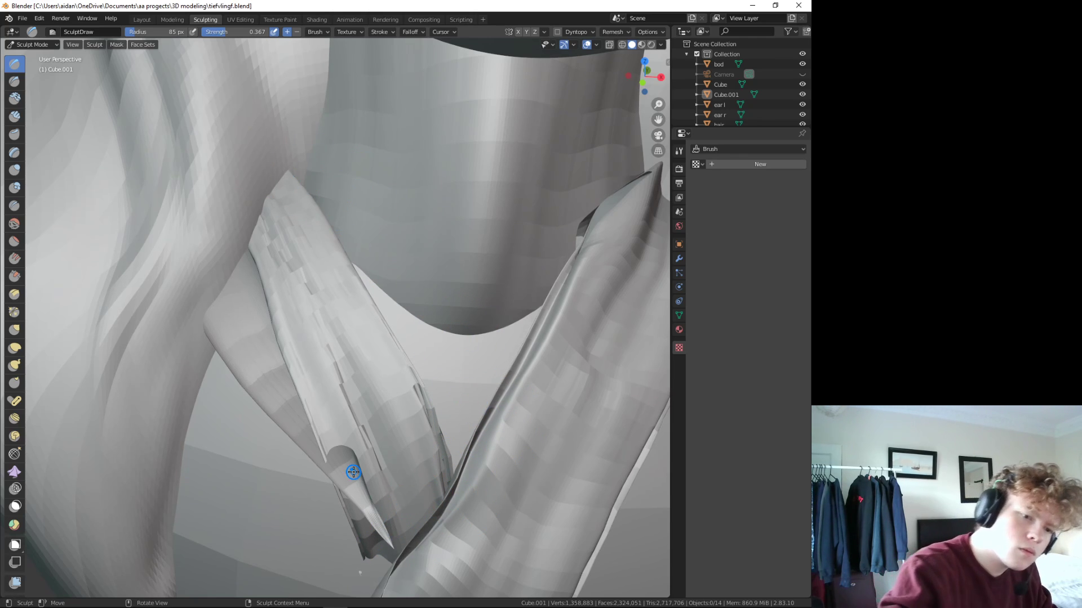
key("shift+s")
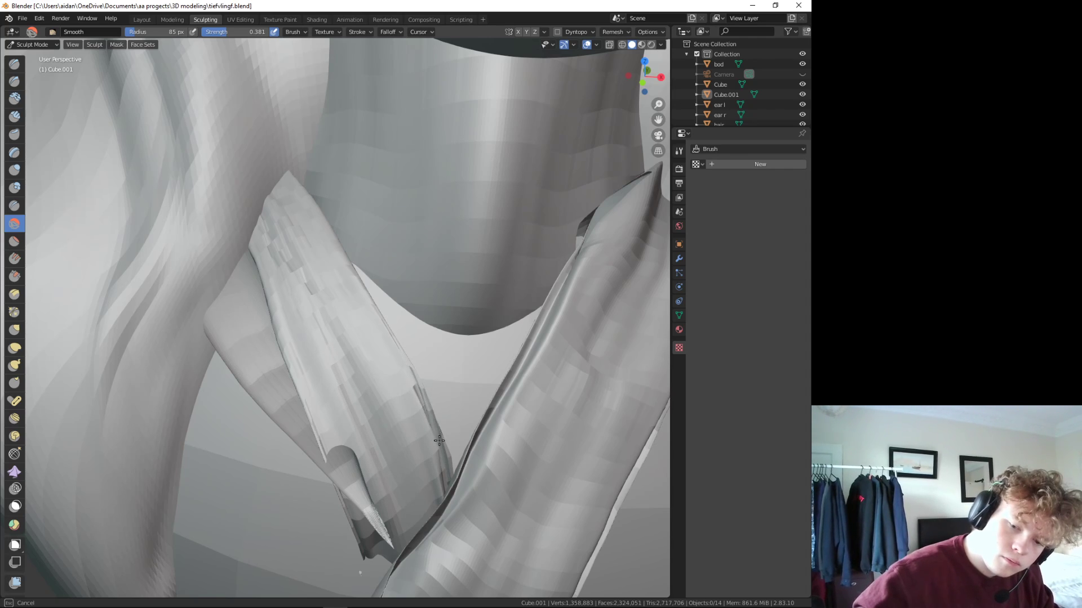
left_click_drag(439, 441, 414, 394)
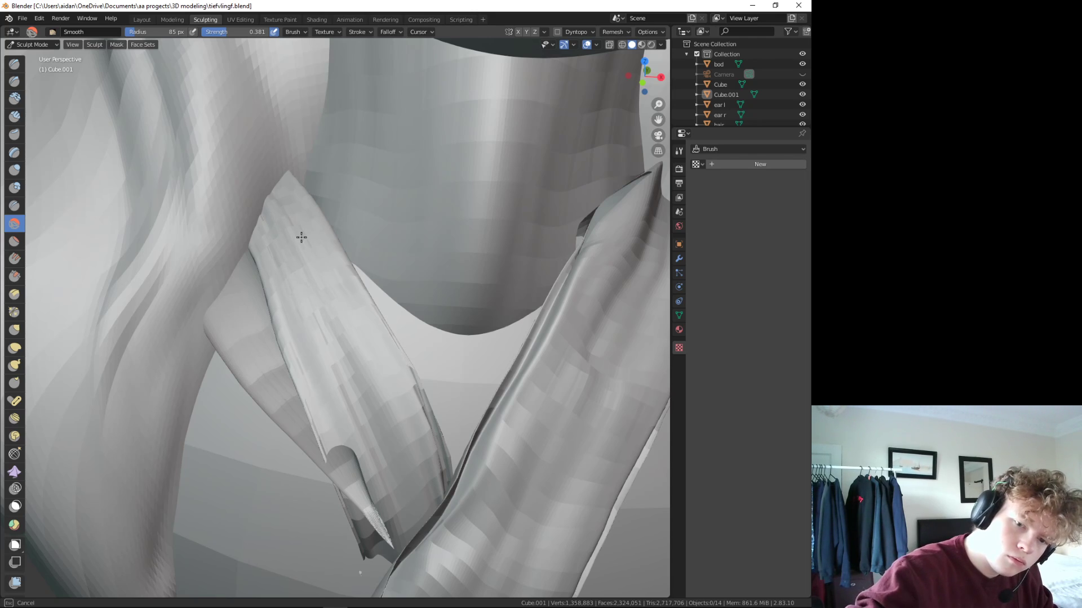
left_click_drag(318, 321, 356, 396)
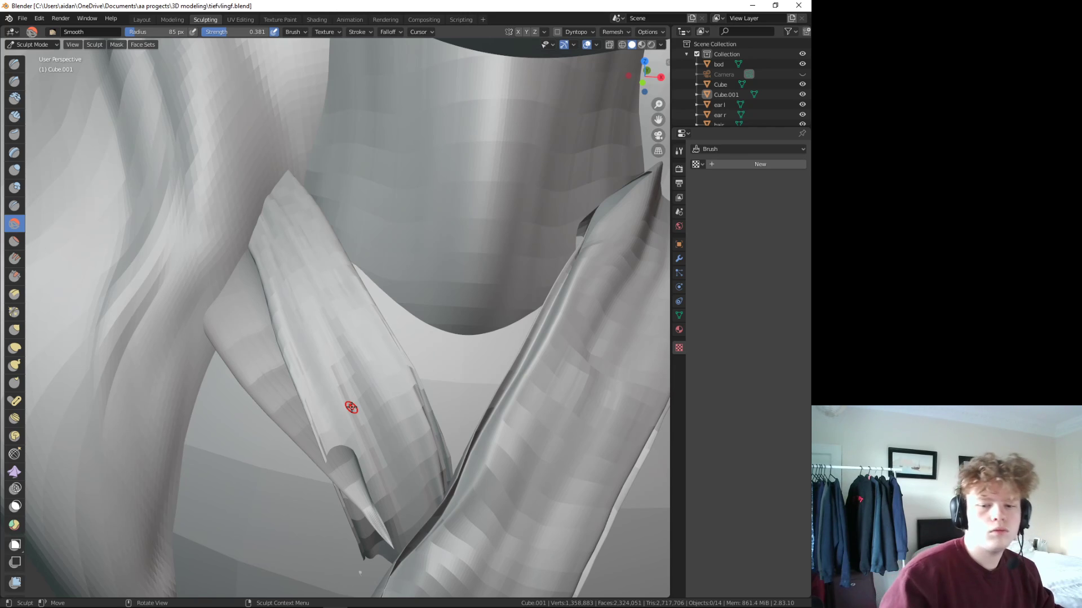
left_click_drag(152, 32, 165, 31)
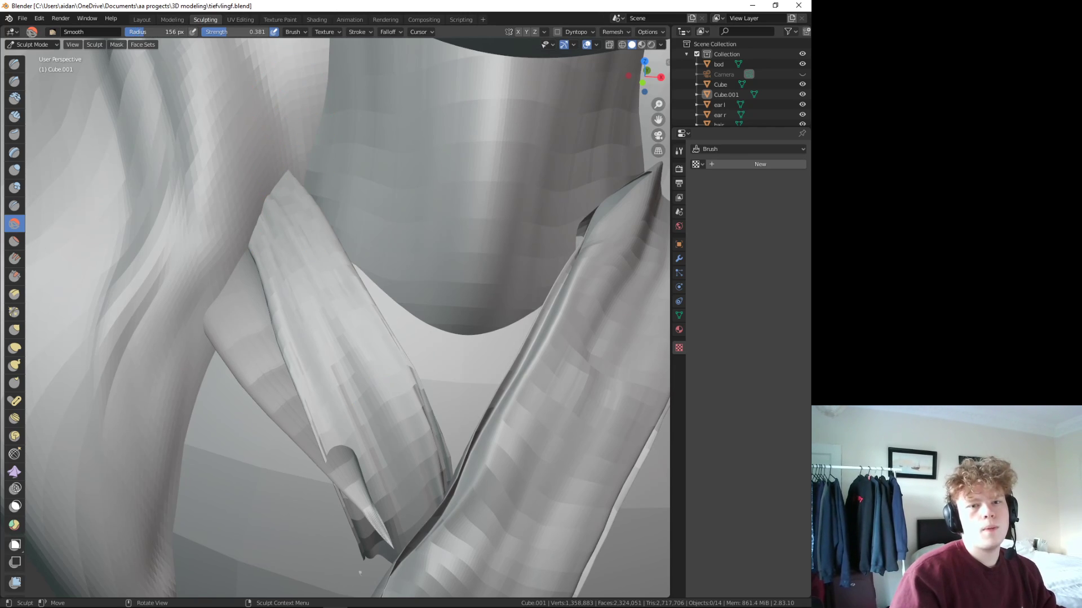
left_click_drag(337, 379, 362, 396)
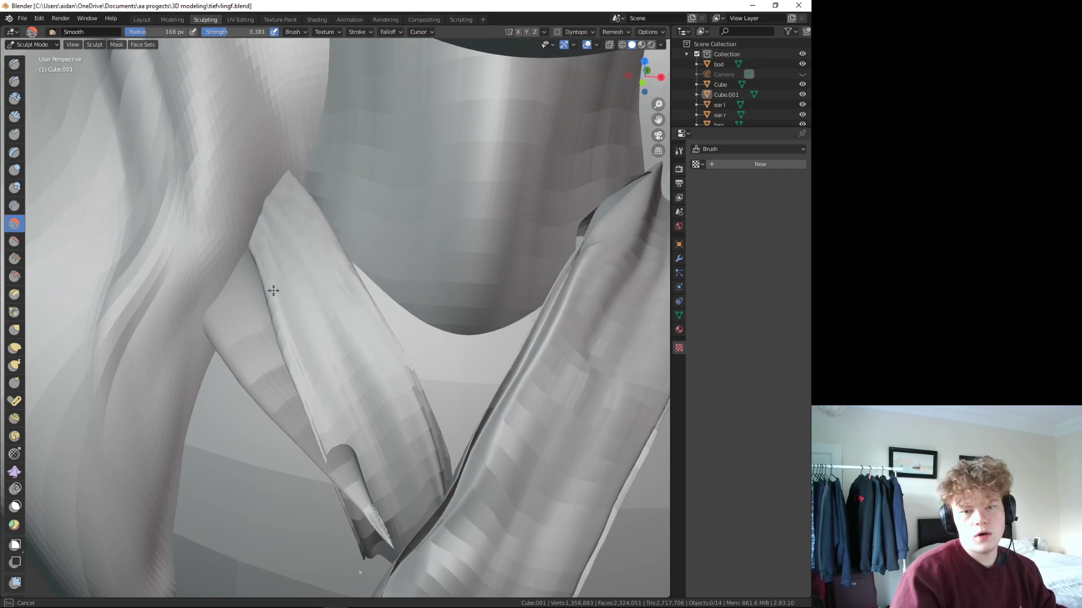
mouse_move(273, 291)
left_mouse_down()
mouse_move(543, 338)
mouse_move(559, 444)
left_mouse_up()
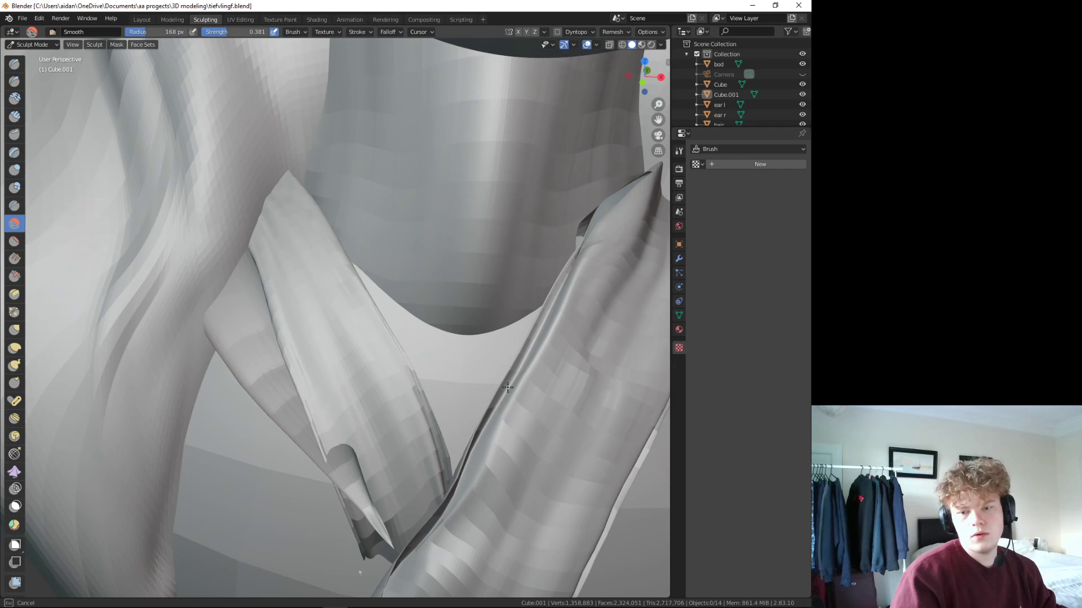
mouse_move(441, 475)
middle_mouse_down()
mouse_move(507, 397)
mouse_move(201, 304)
middle_mouse_up()
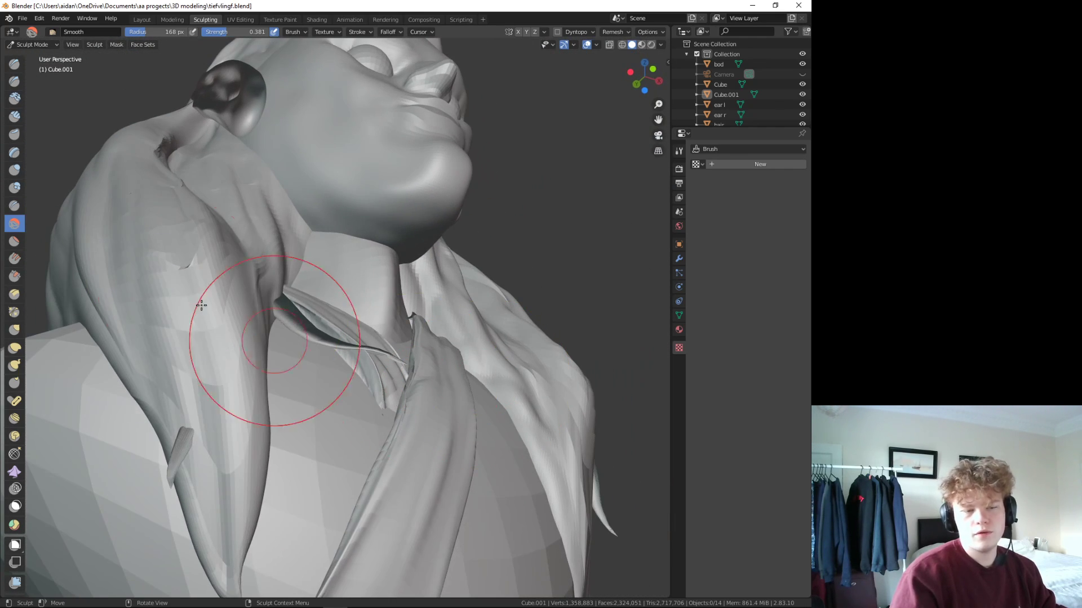
- Pull the collar flap into shape with Elastic Deform, then inspect the bust from front and side
left_click(14, 347)
left_click_drag(387, 414, 398, 423)
mouse_move(400, 441)
middle_mouse_down()
mouse_move(383, 486)
mouse_move(357, 451)
middle_mouse_up()
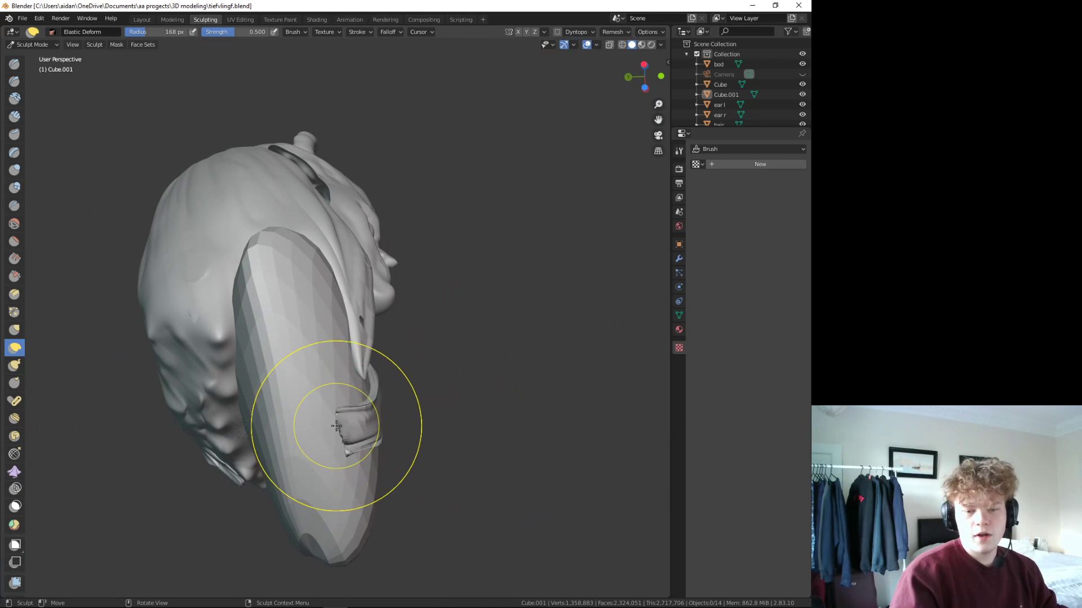
mouse_move(338, 426)
middle_mouse_down()
mouse_move(407, 468)
mouse_move(350, 517)
mouse_move(436, 469)
middle_mouse_up()
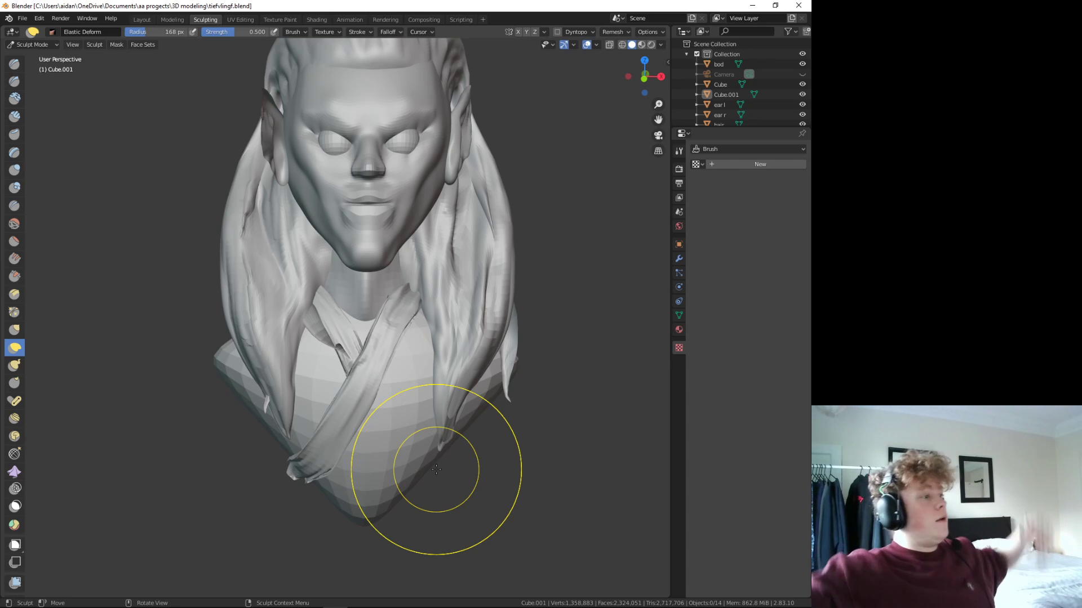
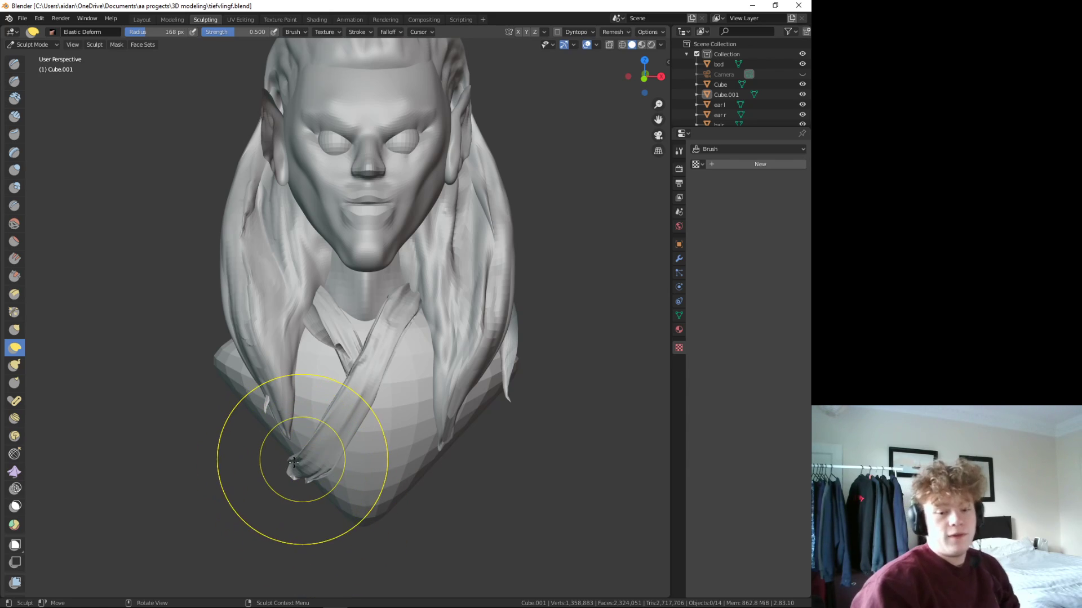
- Make the Cube body the active object and return it to Sculpt Mode
middle_click_drag(299, 453, 331, 408)
left_click(760, 164)
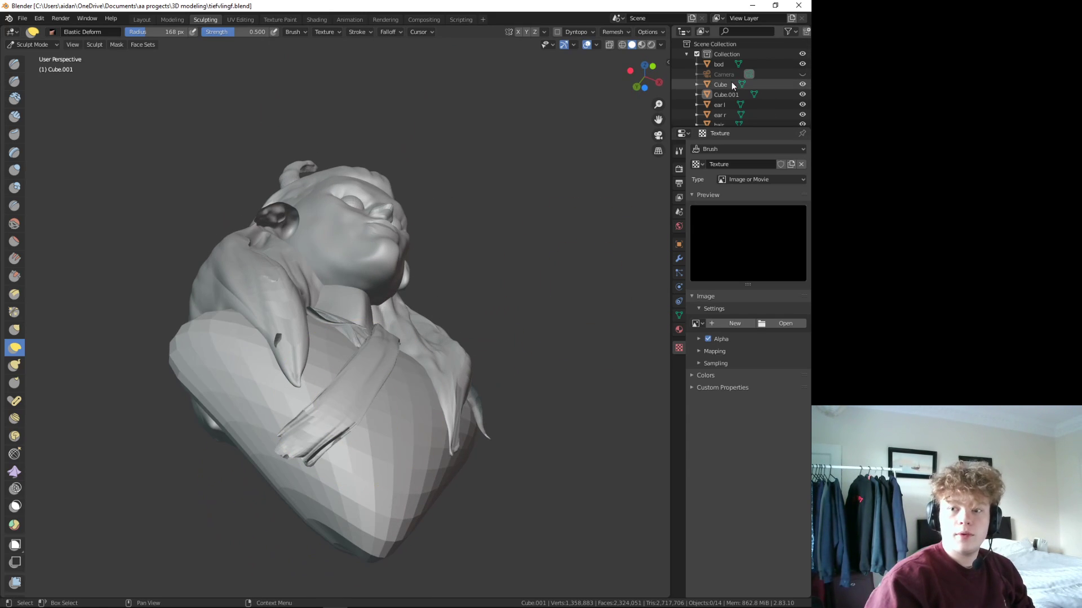
left_click(743, 85)
left_click(744, 84)
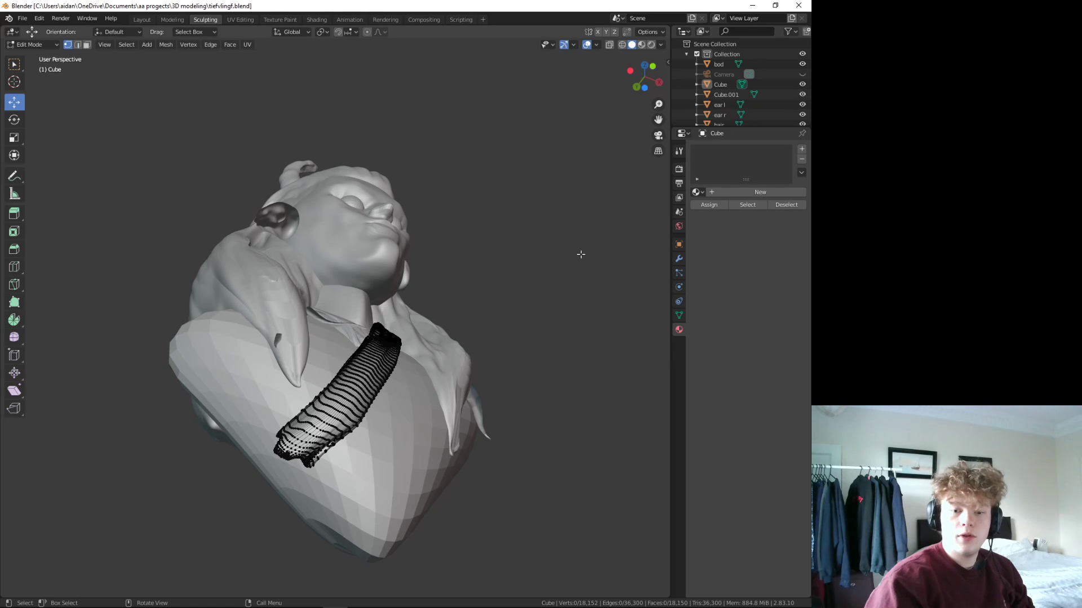
scroll(339, 401, "up", 3)
left_click(30, 35)
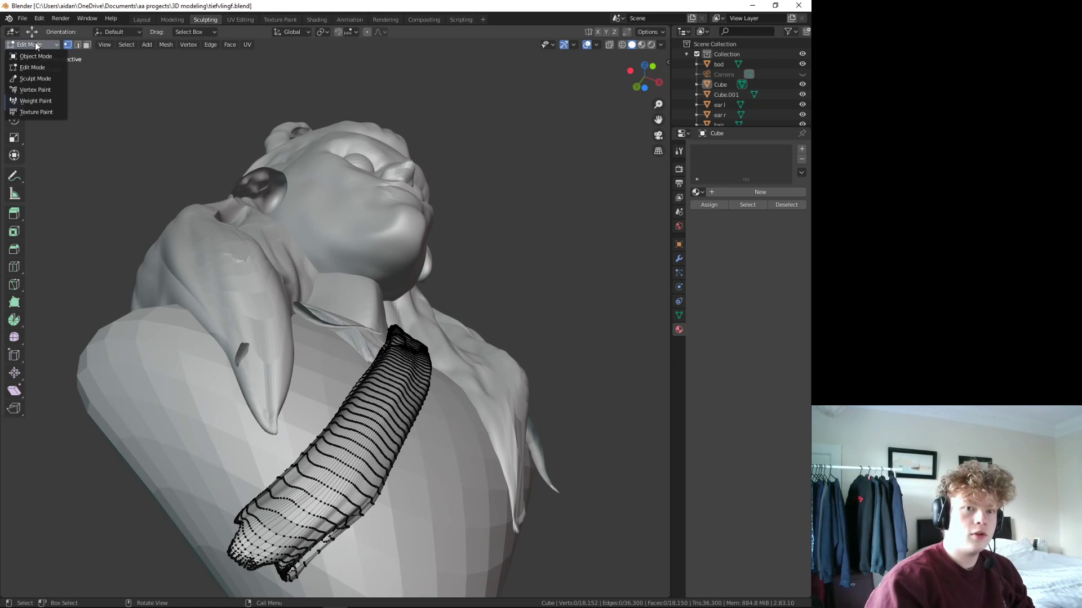
left_click(207, 21)
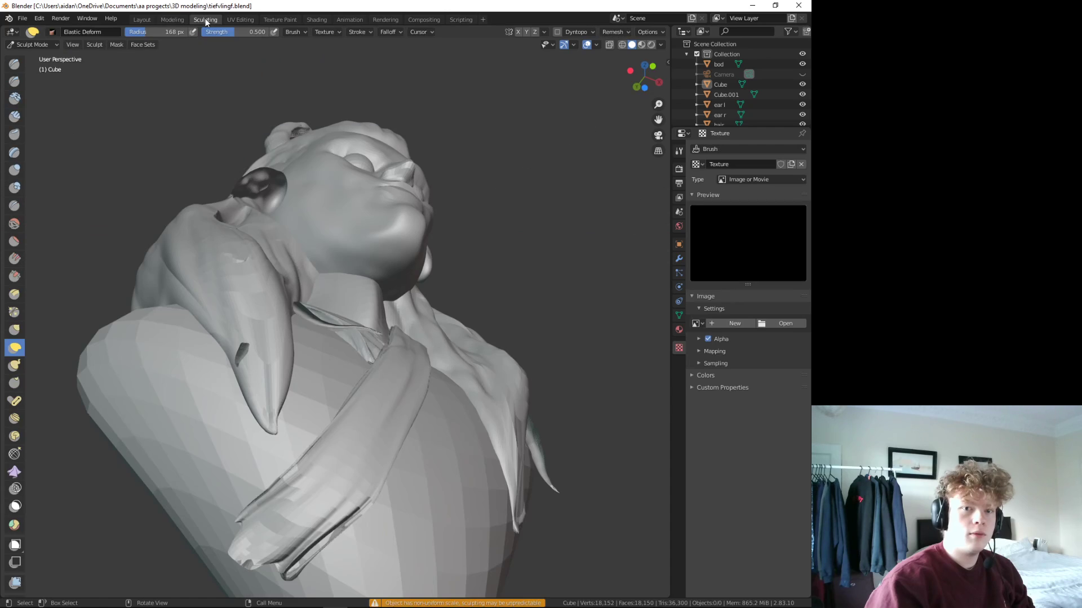
- Pull the scarf fragment and flap at the torso edge with Elastic Deform
mouse_move(242, 157)
middle_mouse_down()
mouse_move(246, 140)
mouse_move(193, 235)
mouse_move(258, 234)
mouse_move(435, 387)
middle_mouse_up()
left_click_drag(433, 441, 405, 437)
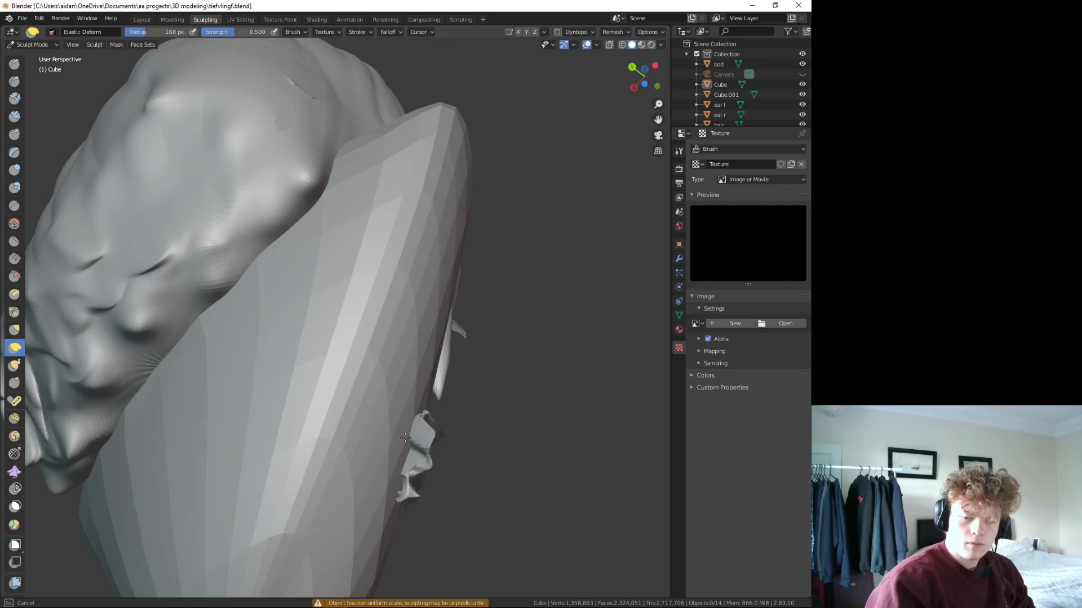
left_click_drag(310, 384, 294, 357)
middle_click_drag(295, 357, 357, 423)
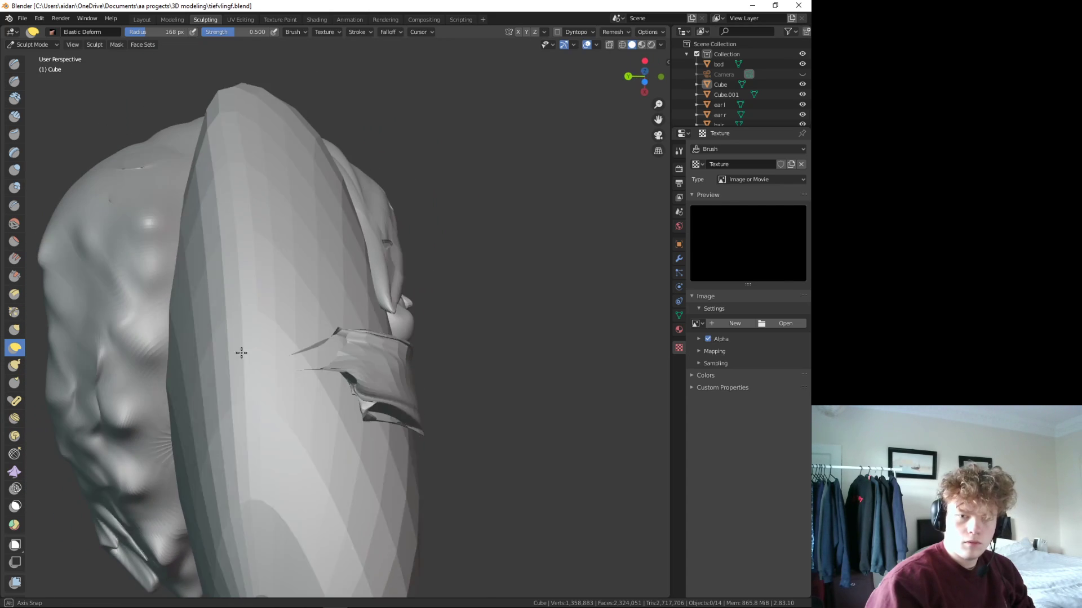
mouse_move(291, 443)
left_mouse_down()
mouse_move(288, 407)
mouse_move(351, 423)
mouse_move(345, 449)
left_mouse_up()
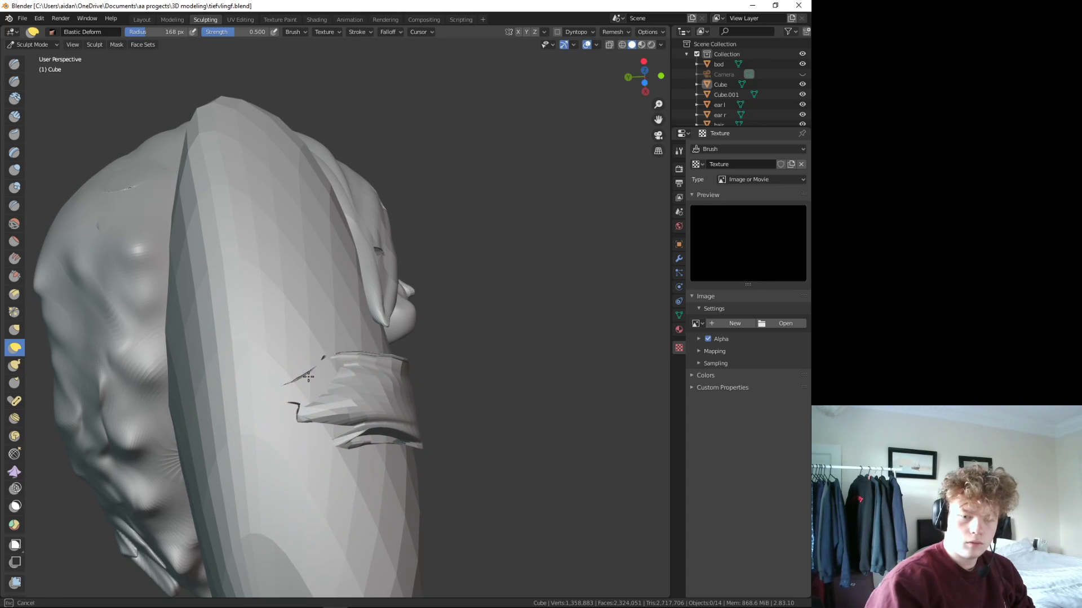
mouse_move(294, 425)
middle_mouse_down()
mouse_move(198, 467)
mouse_move(112, 236)
middle_mouse_up()
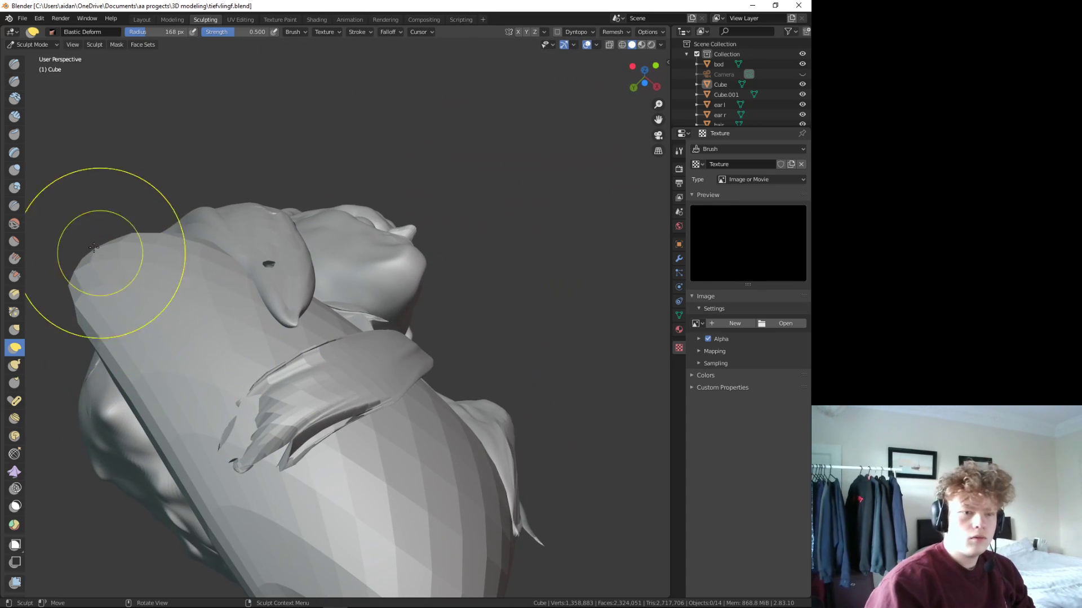
- Smooth the scarf flap on the chest, enlarging the Smooth brush to 295 px
left_click(14, 224)
mouse_move(326, 475)
left_mouse_down()
mouse_move(293, 426)
mouse_move(262, 411)
left_mouse_up()
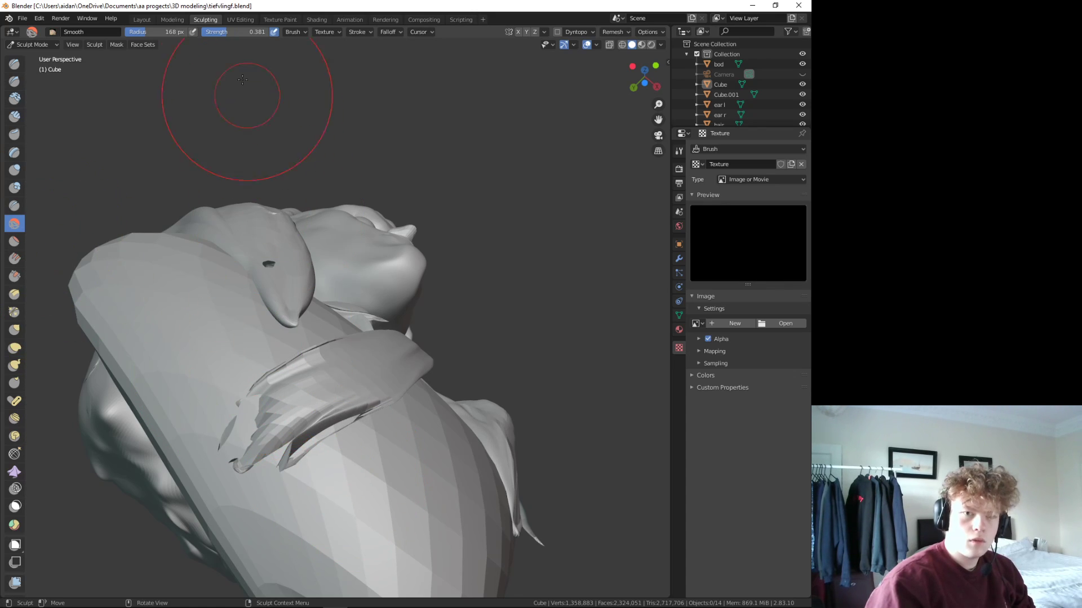
left_click_drag(151, 31, 186, 31)
left_click_drag(345, 431, 293, 389)
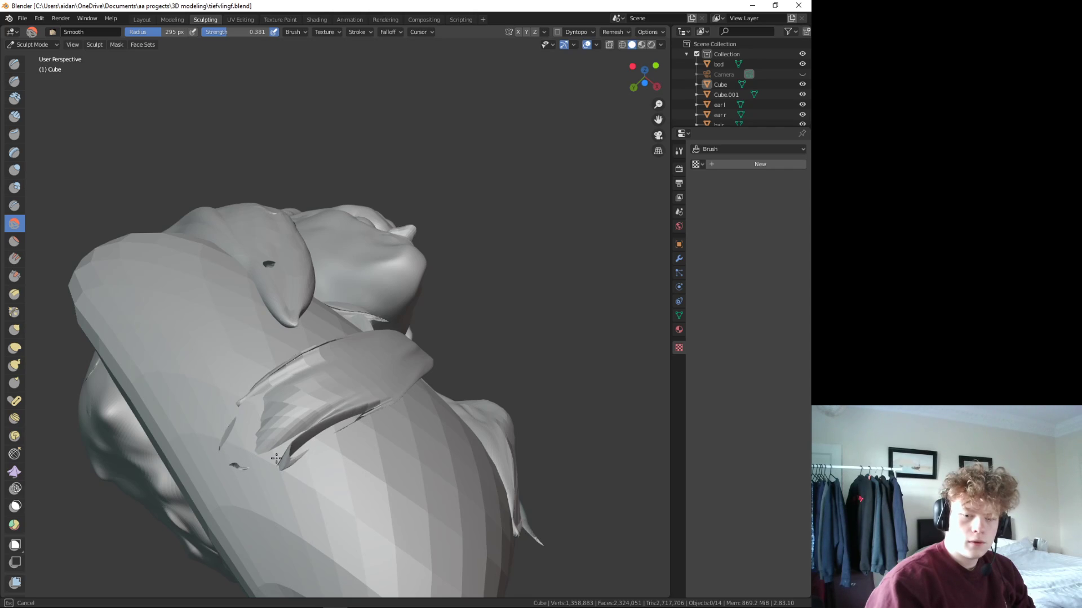
- Build up and reshape the scarf flap edge with the Draw brush
left_click(14, 64)
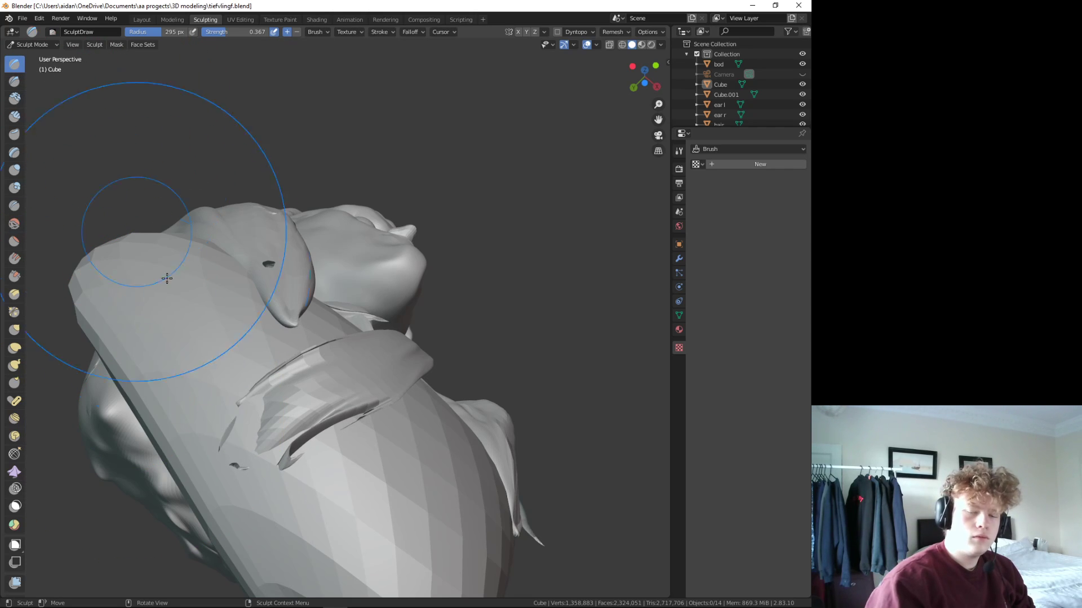
mouse_move(294, 432)
left_mouse_down()
mouse_move(305, 451)
mouse_move(293, 428)
mouse_move(220, 435)
mouse_move(202, 469)
left_mouse_up()
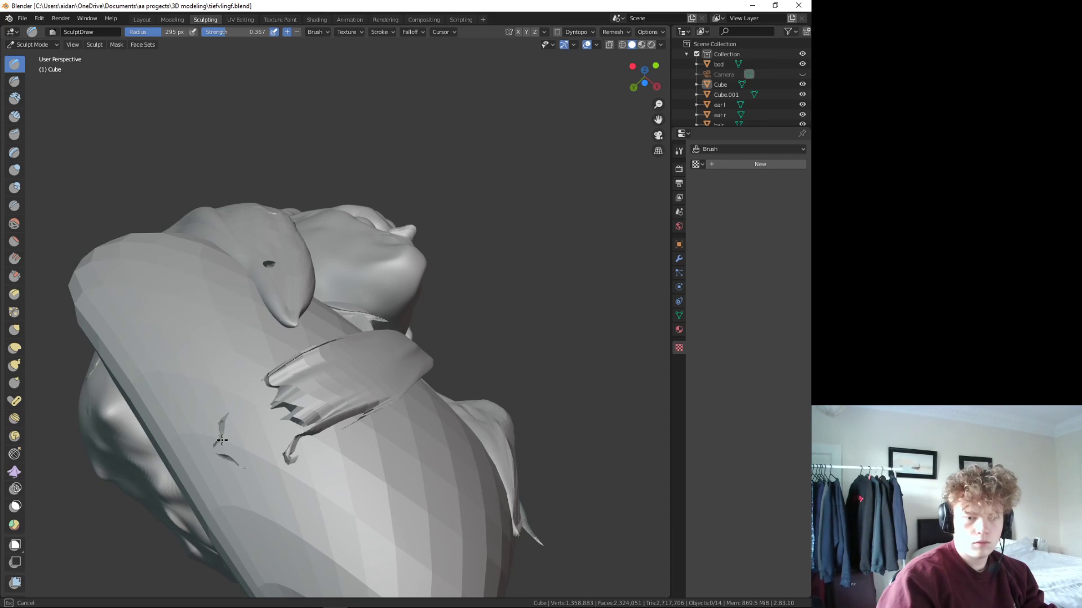
left_click_drag(319, 436, 322, 427)
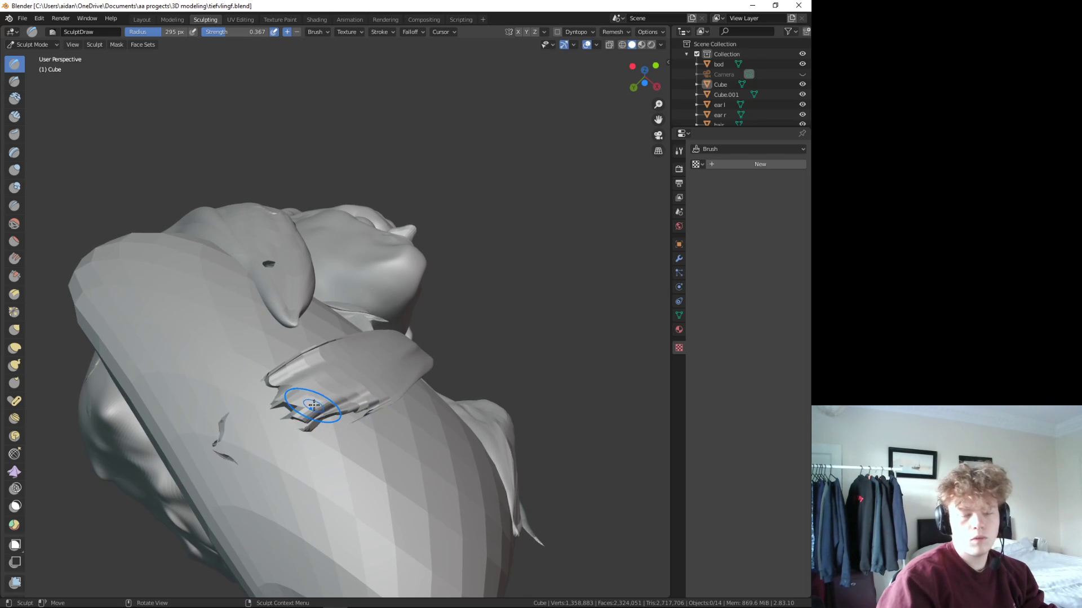
mouse_move(313, 400)
middle_mouse_down()
mouse_move(281, 422)
mouse_move(324, 419)
middle_mouse_up()
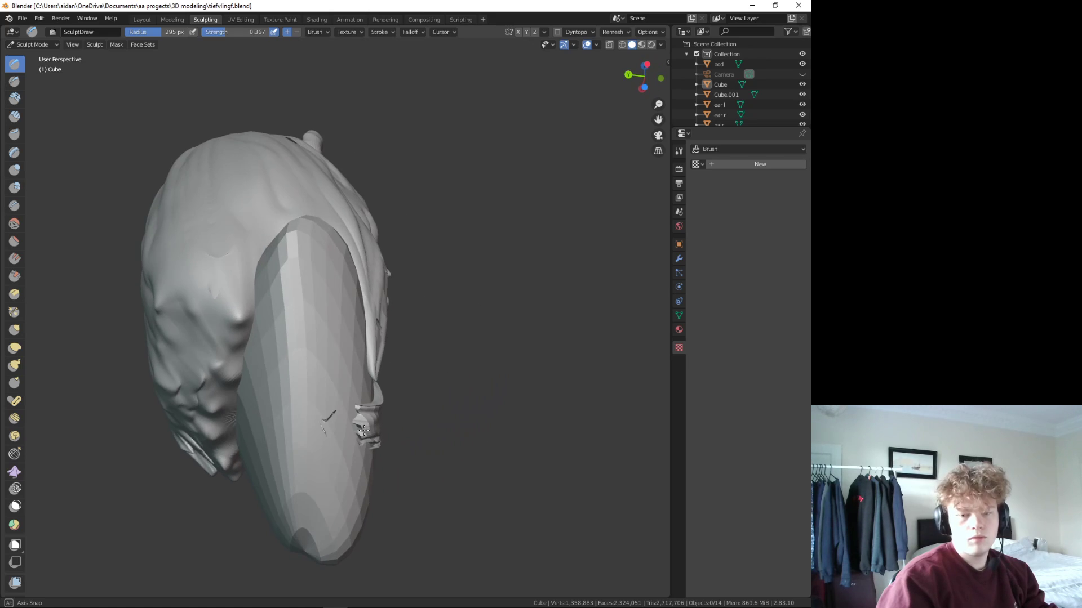
- Pull in the scarf fragment on the torso side with Elastic Deform
left_click(15, 347)
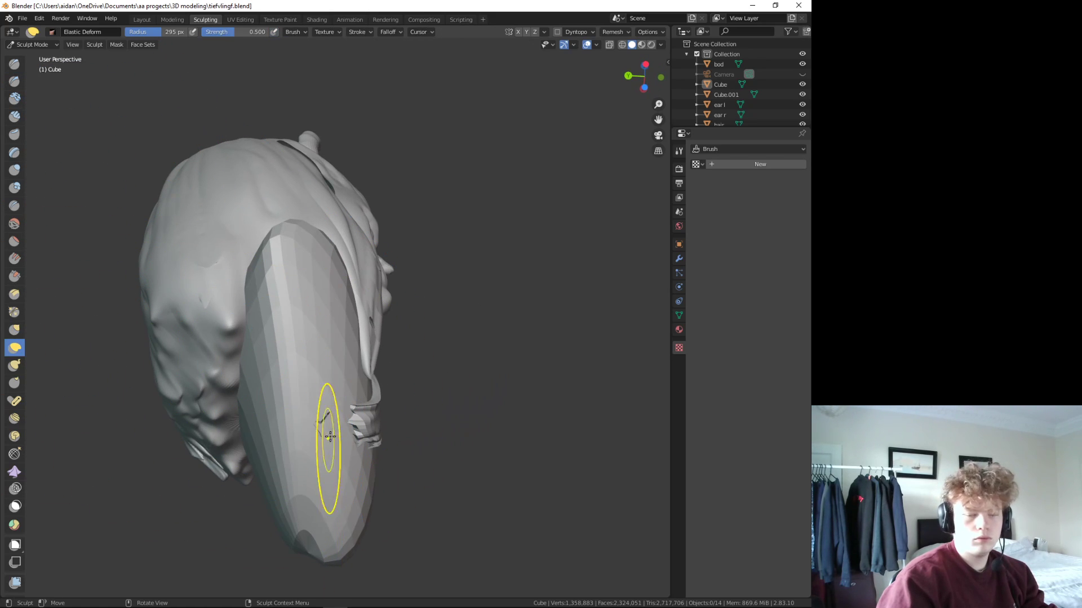
left_click_drag(348, 435, 347, 448)
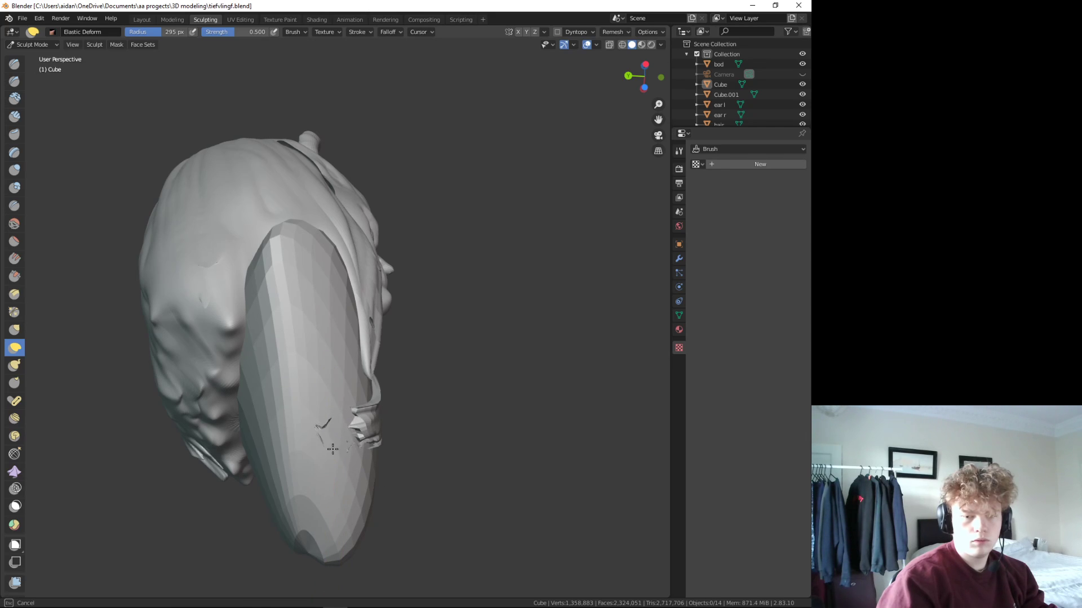
left_click_drag(389, 451, 391, 448)
middle_click_drag(393, 418, 150, 447)
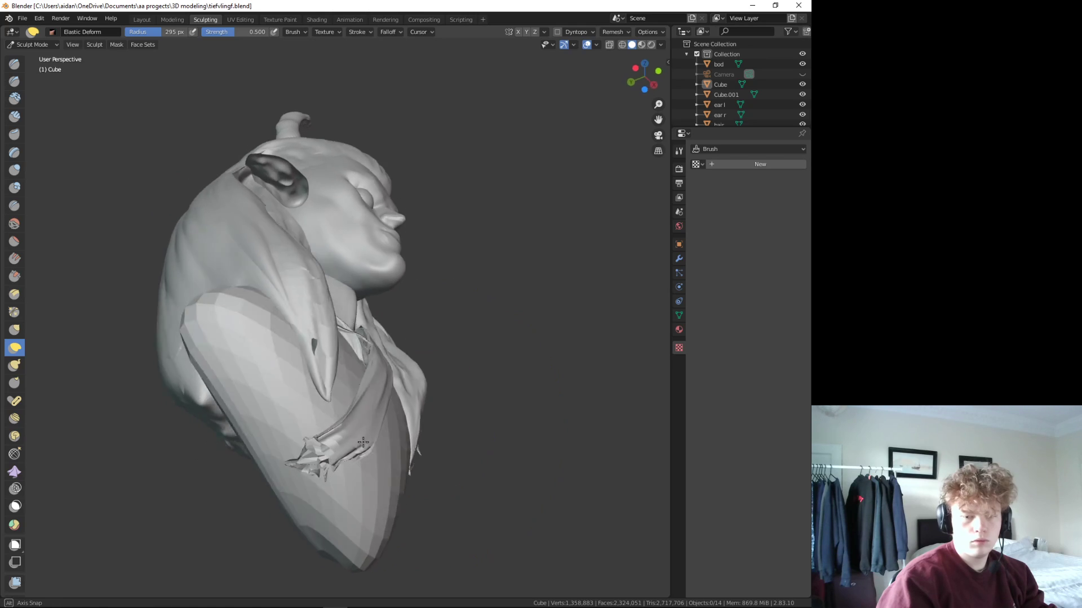
- Smooth the scarf tip on the chest and along the lapel
left_click(14, 224)
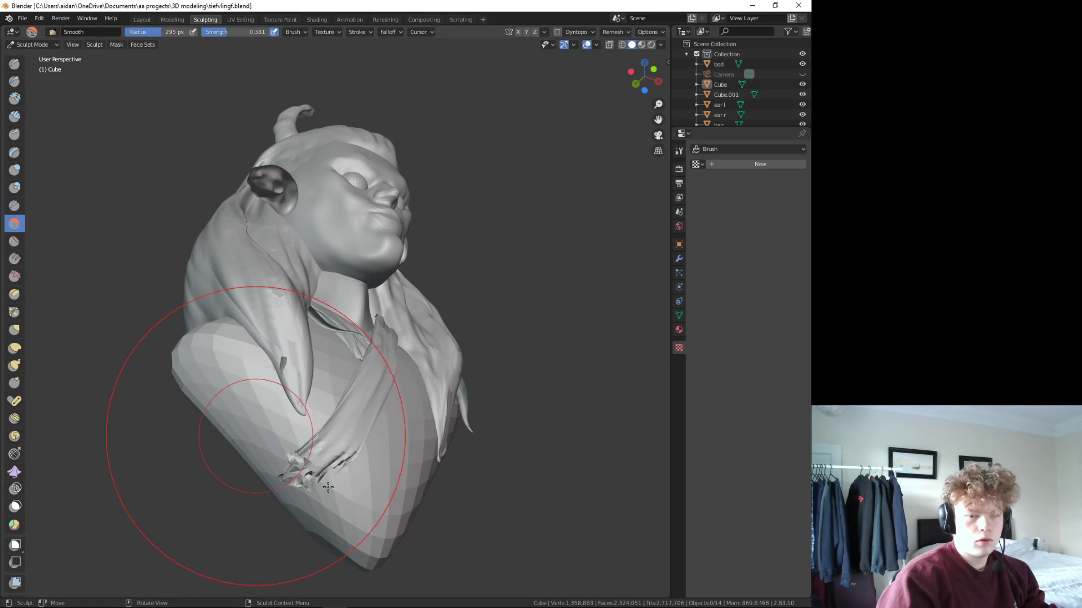
left_click_drag(293, 465, 299, 470)
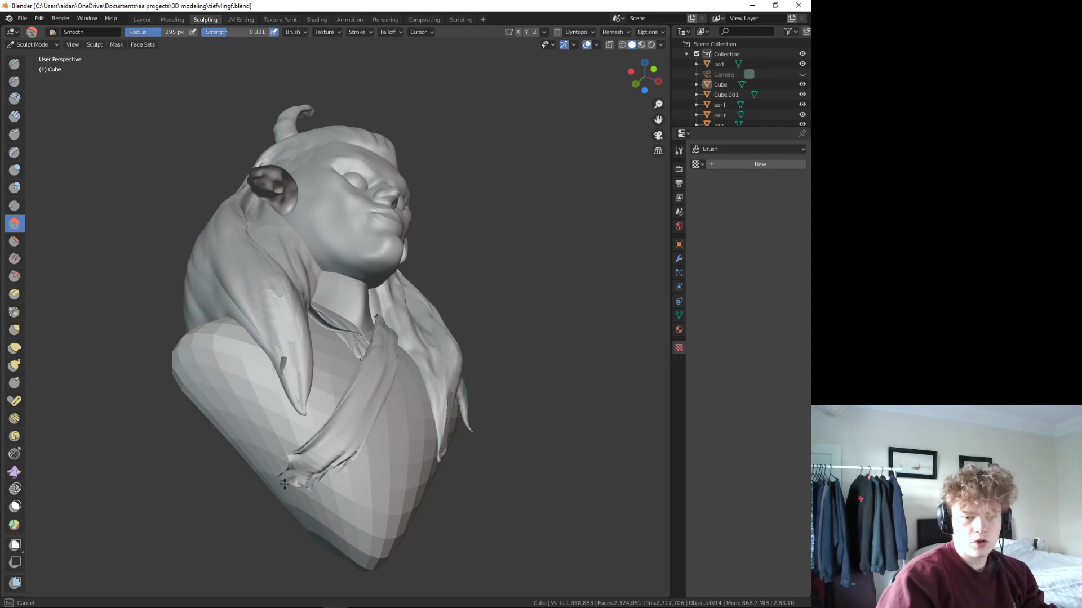
mouse_move(363, 440)
left_mouse_down()
mouse_move(274, 483)
mouse_move(304, 486)
left_mouse_up()
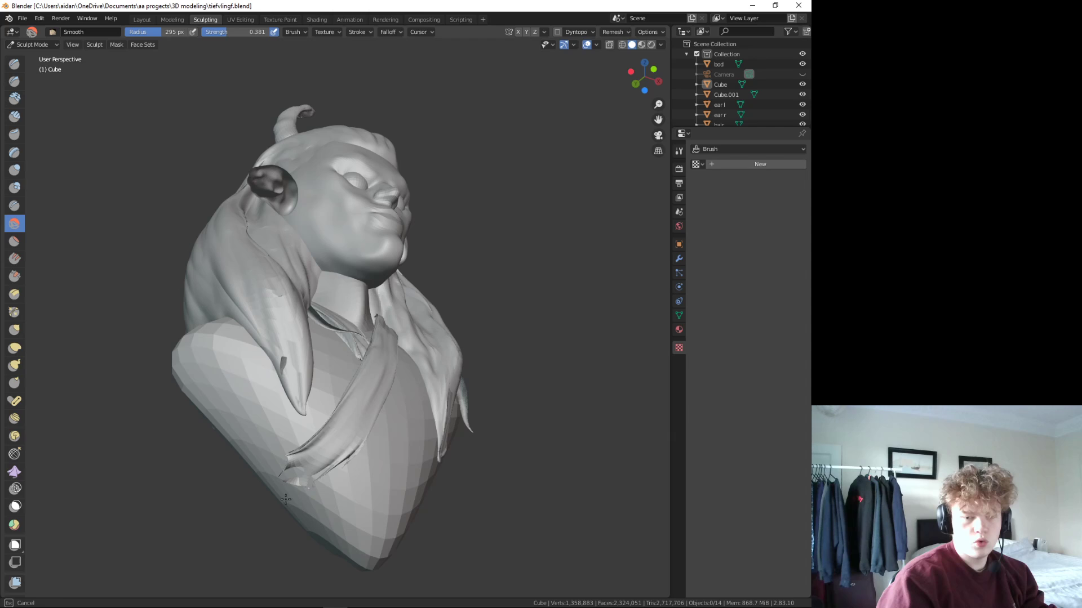
mouse_move(304, 445)
middle_mouse_down()
mouse_move(418, 454)
mouse_move(339, 423)
mouse_move(373, 430)
middle_mouse_up()
scroll(340, 422, "up", 4)
scroll(350, 446, "up", 4)
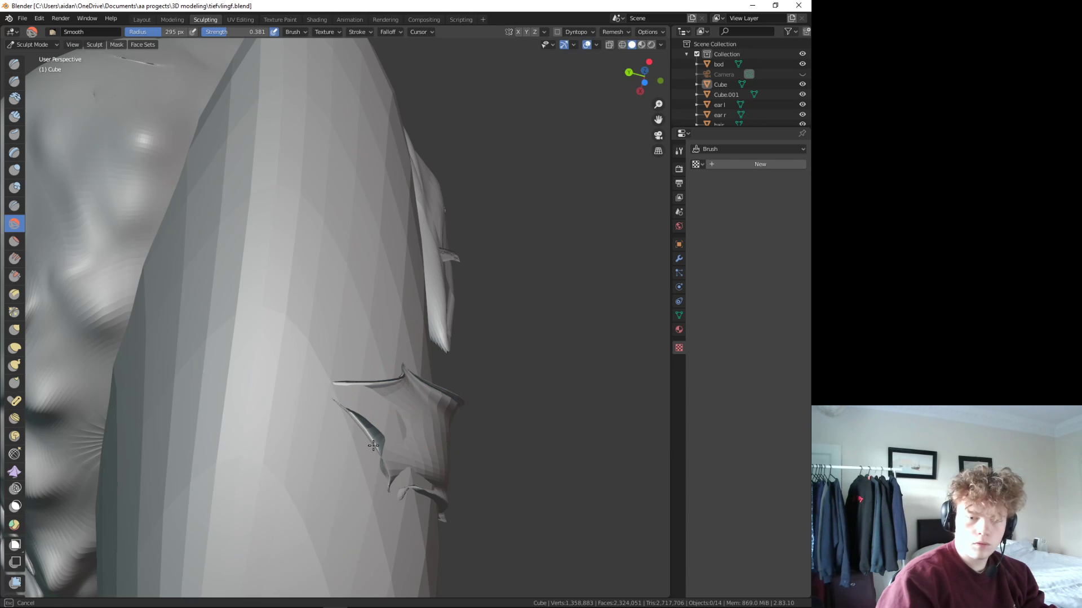
middle_click_drag(397, 521, 398, 518)
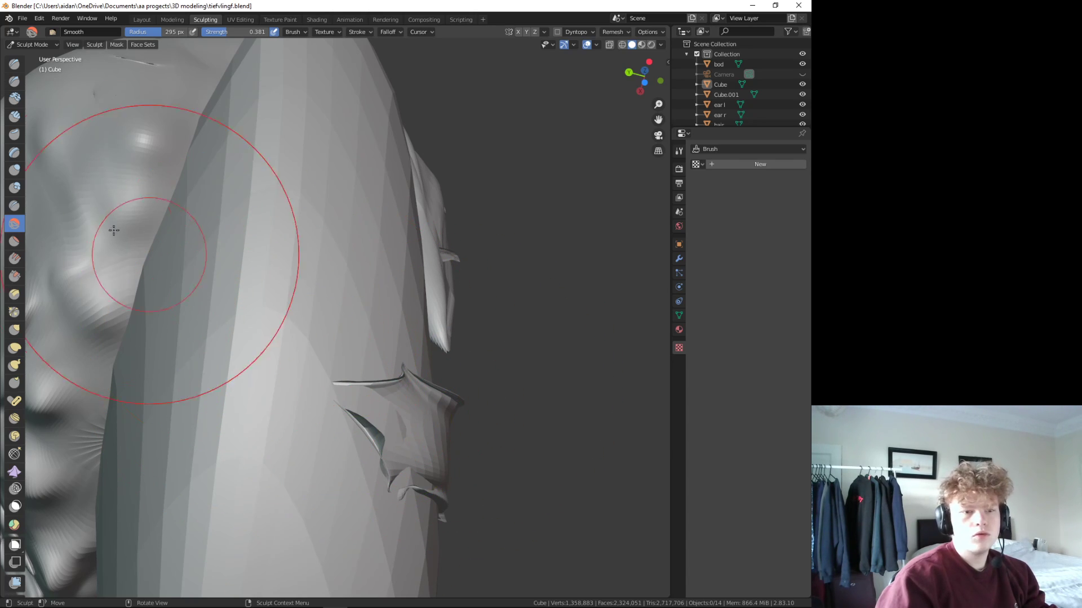
- Build up the jagged scarf fin with Draw, then raise it with the Layer brush
left_click(15, 64)
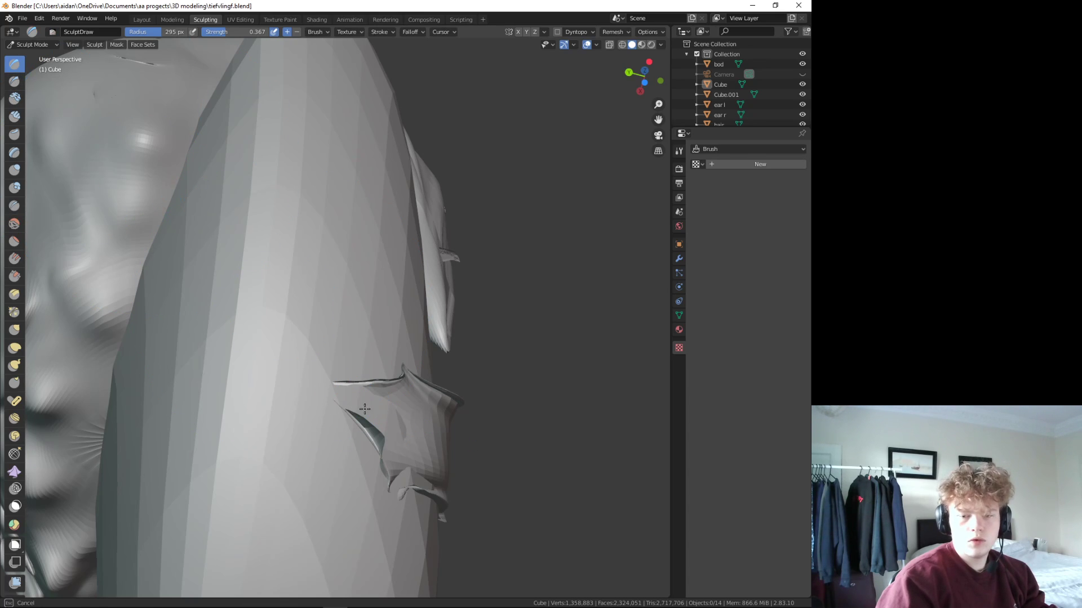
left_click_drag(360, 383, 408, 366)
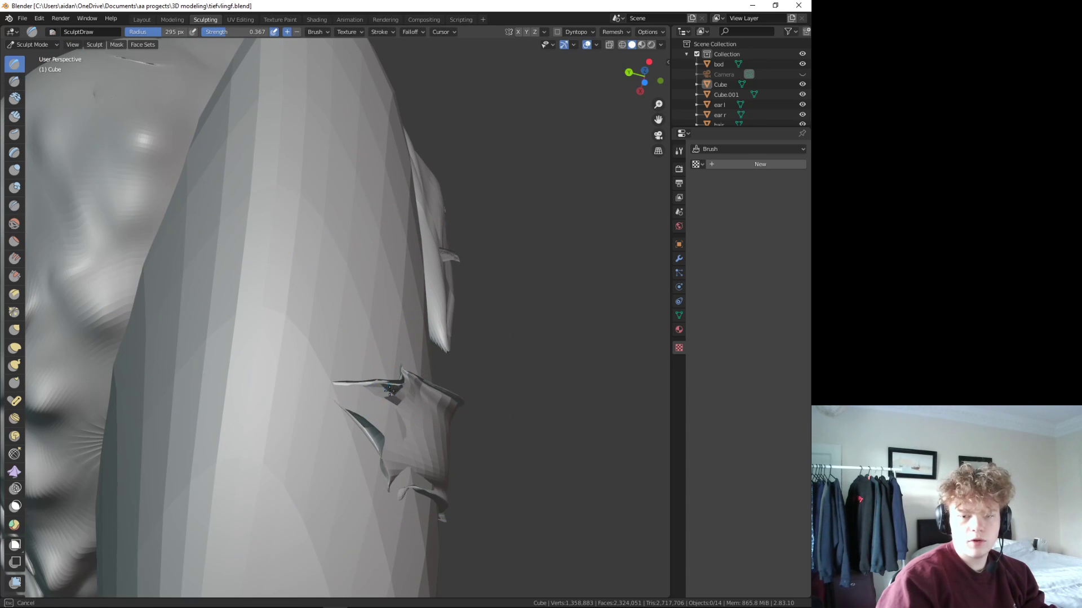
left_click(14, 152)
left_click_drag(355, 372, 381, 433)
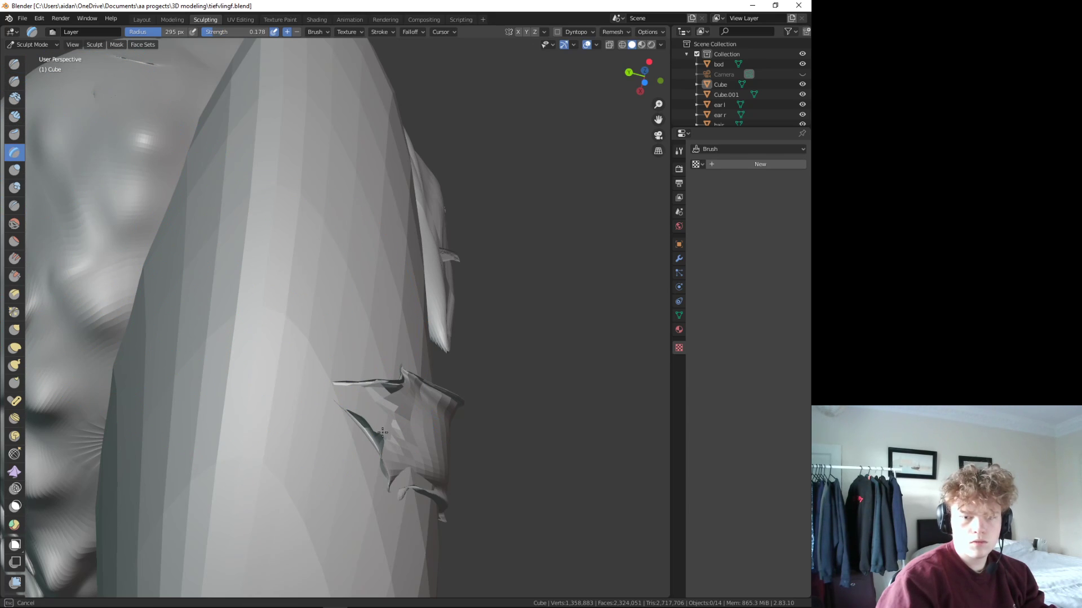
- Reshape the torn collar edge and the scarf tip with Layer strokes
middle_click_drag(359, 421, 266, 461)
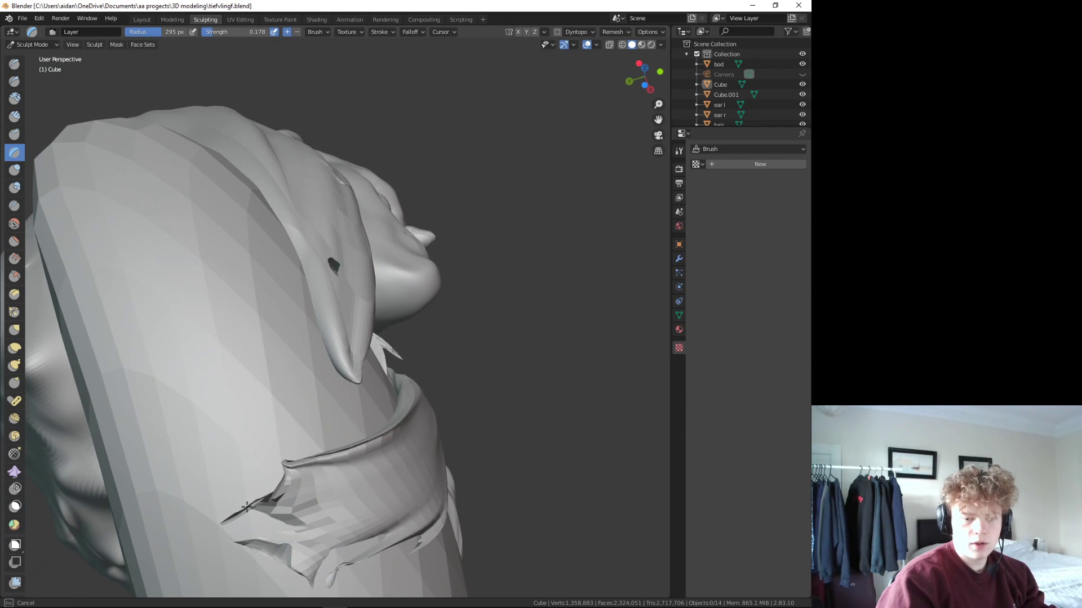
left_click_drag(317, 465, 259, 532)
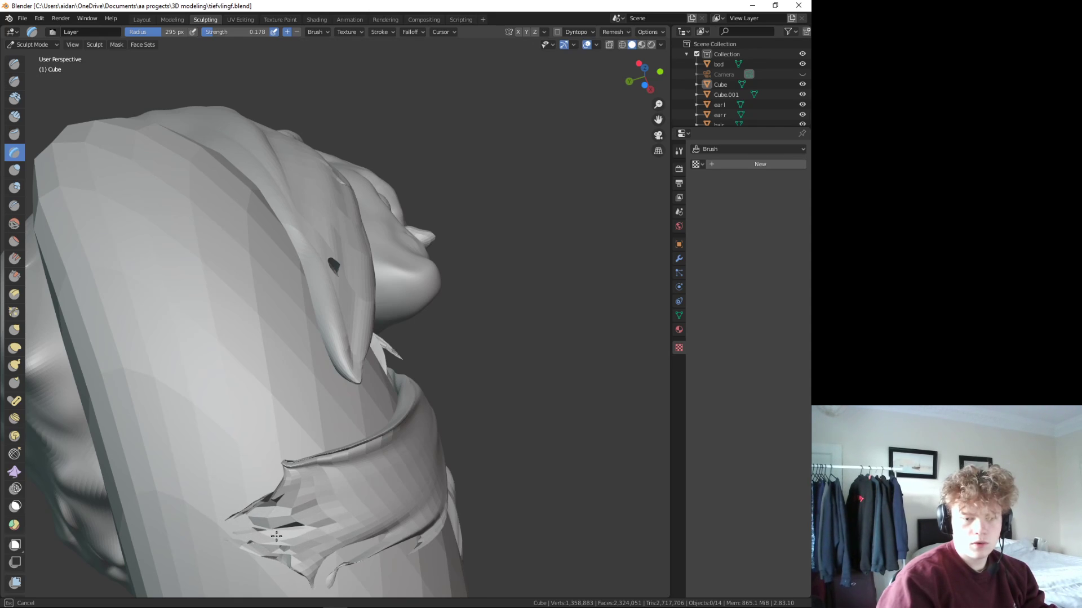
left_click_drag(318, 527, 292, 570)
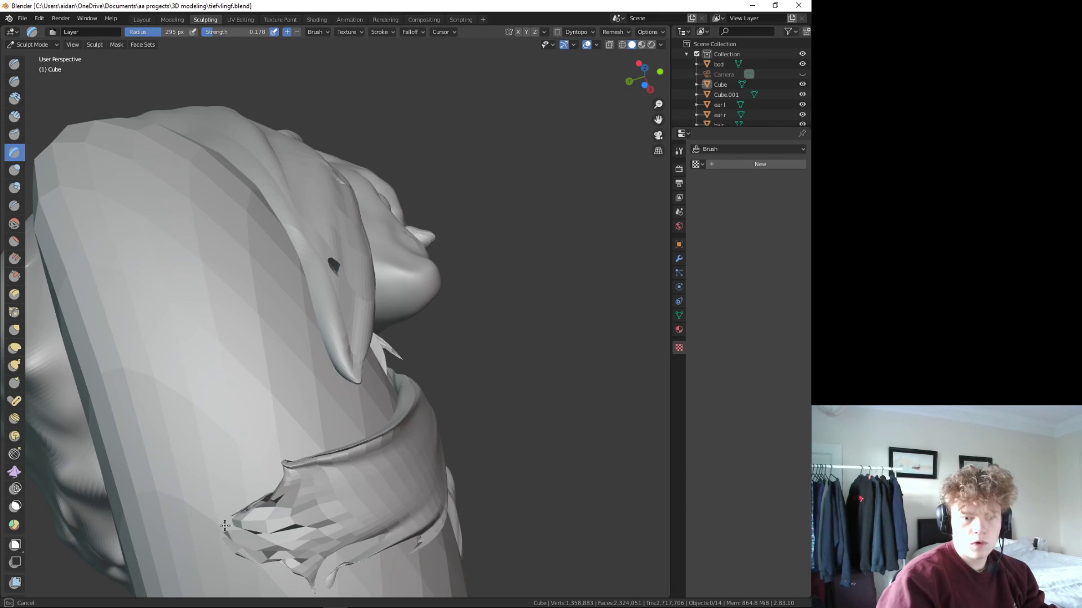
middle_click_drag(324, 484, 360, 473)
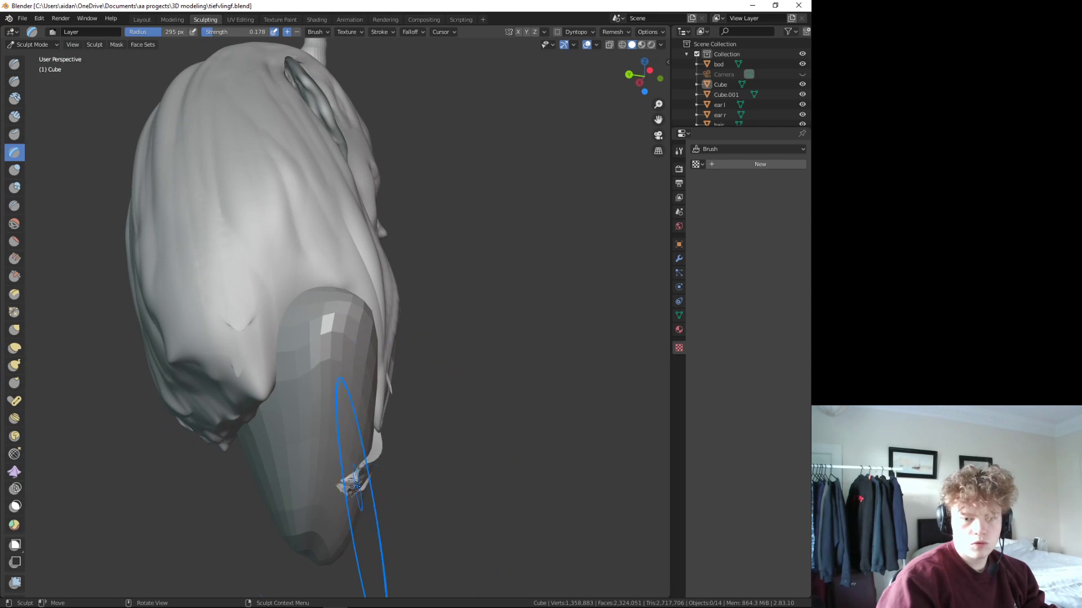
scroll(360, 498, "up", 1)
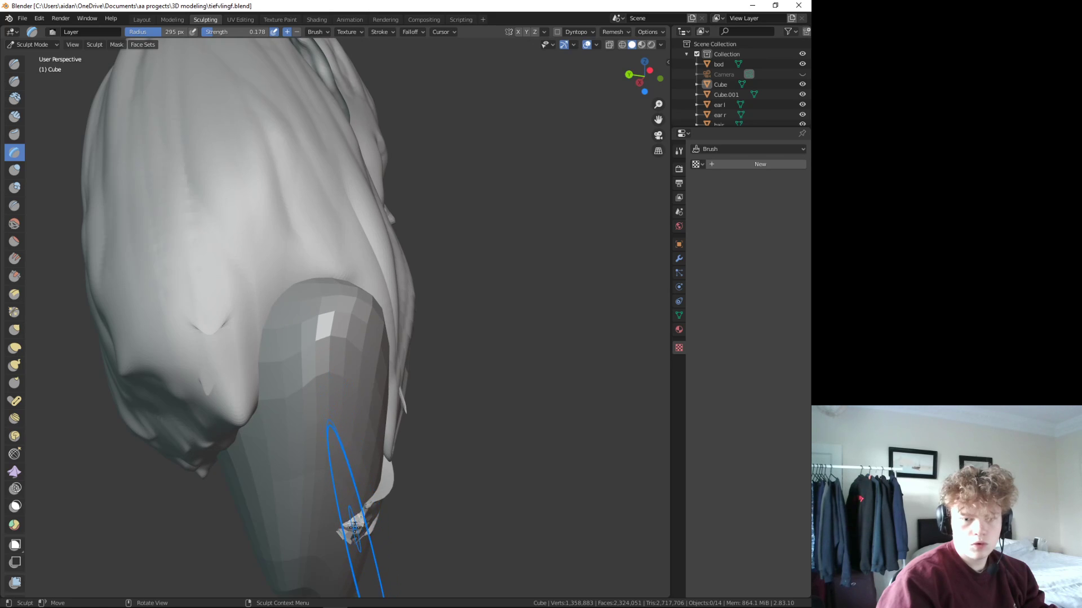
middle_click_drag(355, 527, 281, 518)
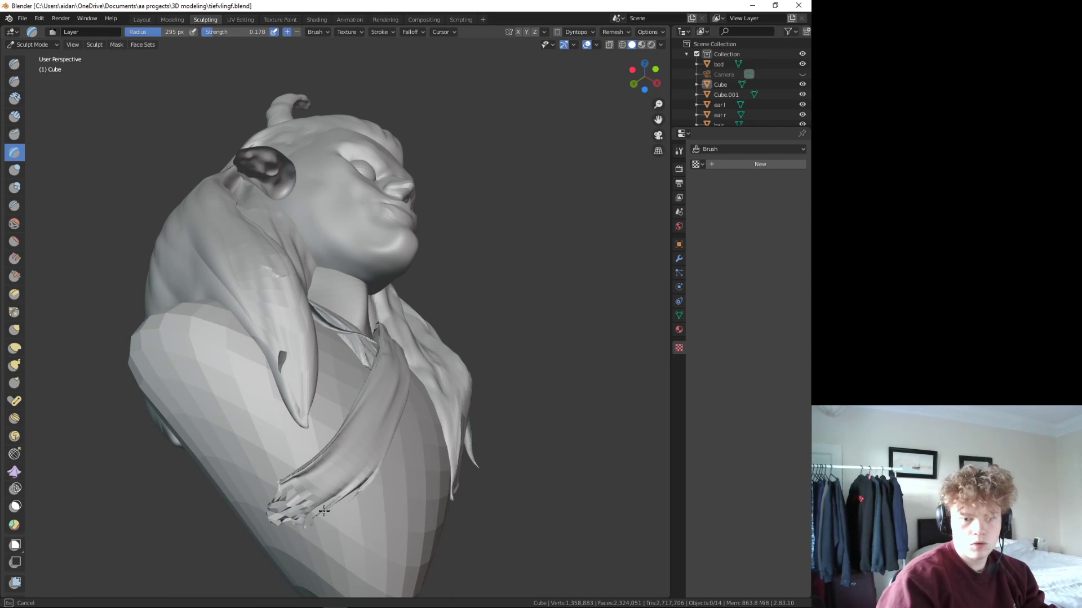
left_click_drag(324, 511, 282, 490)
- Smooth the scarf tip with the Smooth brush and view the bust from the front
left_click(19, 225)
left_click_drag(298, 479, 267, 502)
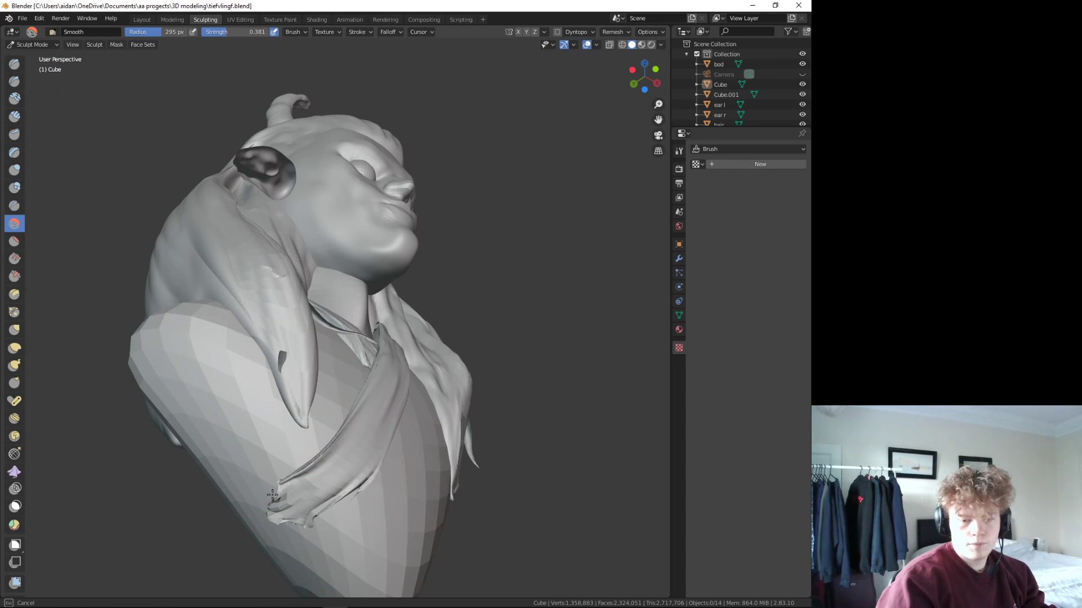
left_click_drag(316, 530, 379, 500)
mouse_move(379, 500)
middle_mouse_down()
mouse_move(352, 453)
mouse_move(379, 415)
middle_mouse_up()
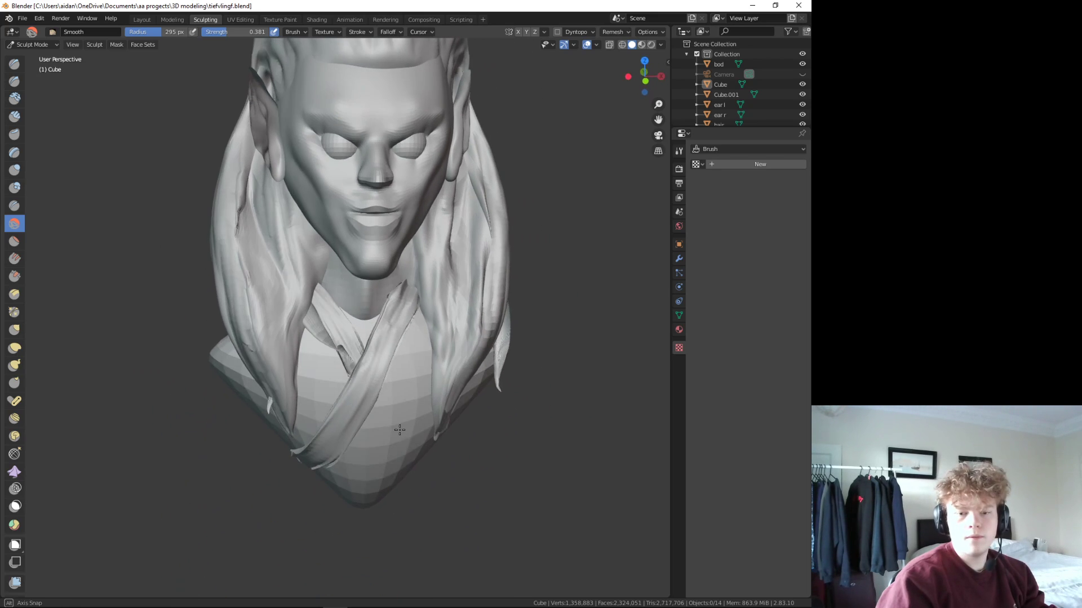
- Make hair.001 the active object and edit it in the Modeling workspace
scroll(728, 92, "down", 2)
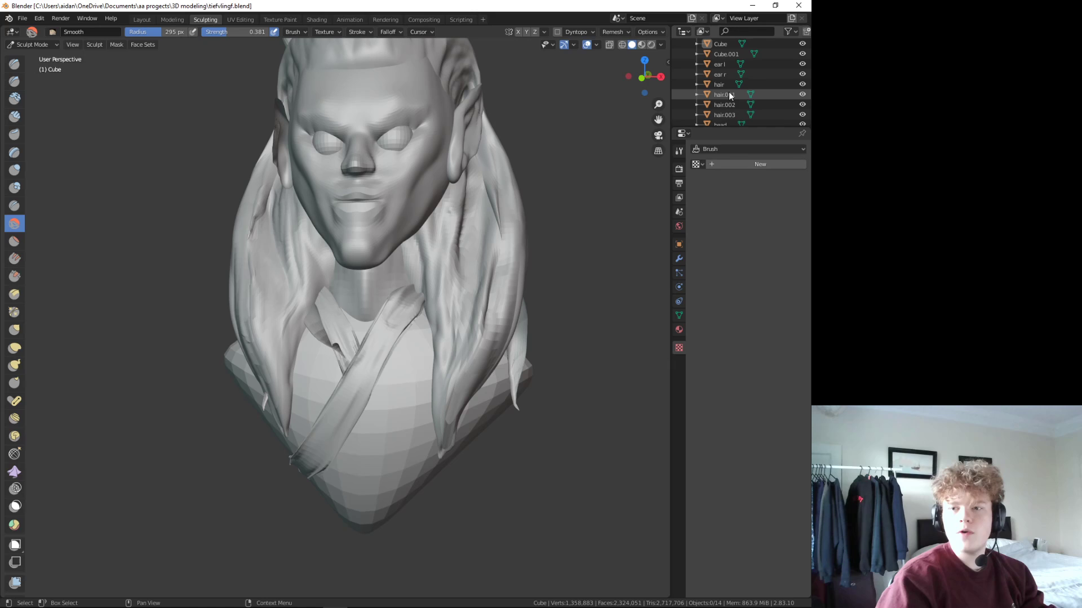
left_click(751, 97)
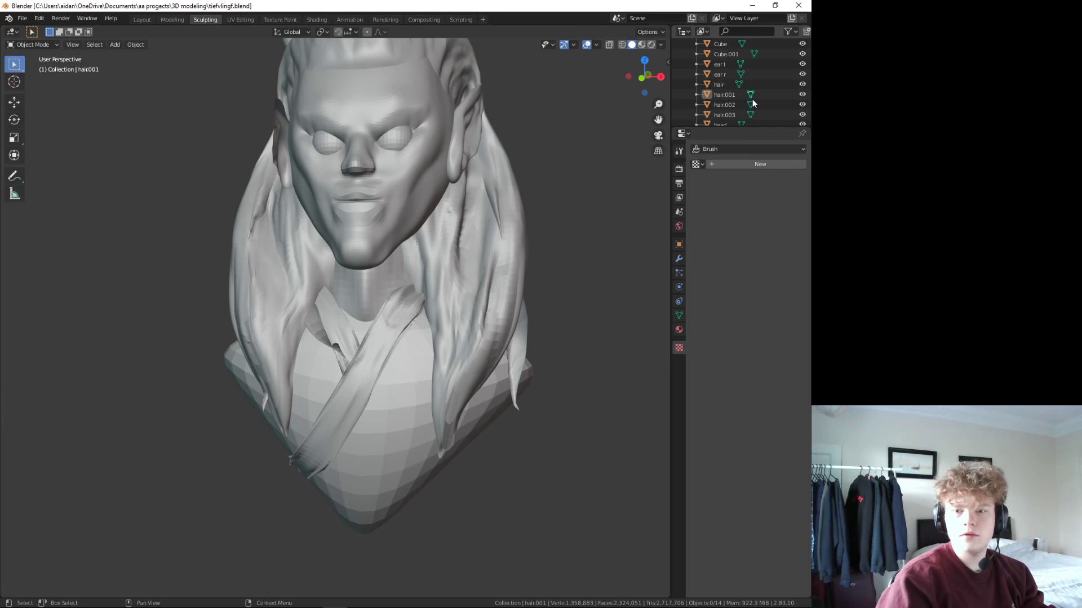
left_click(751, 96)
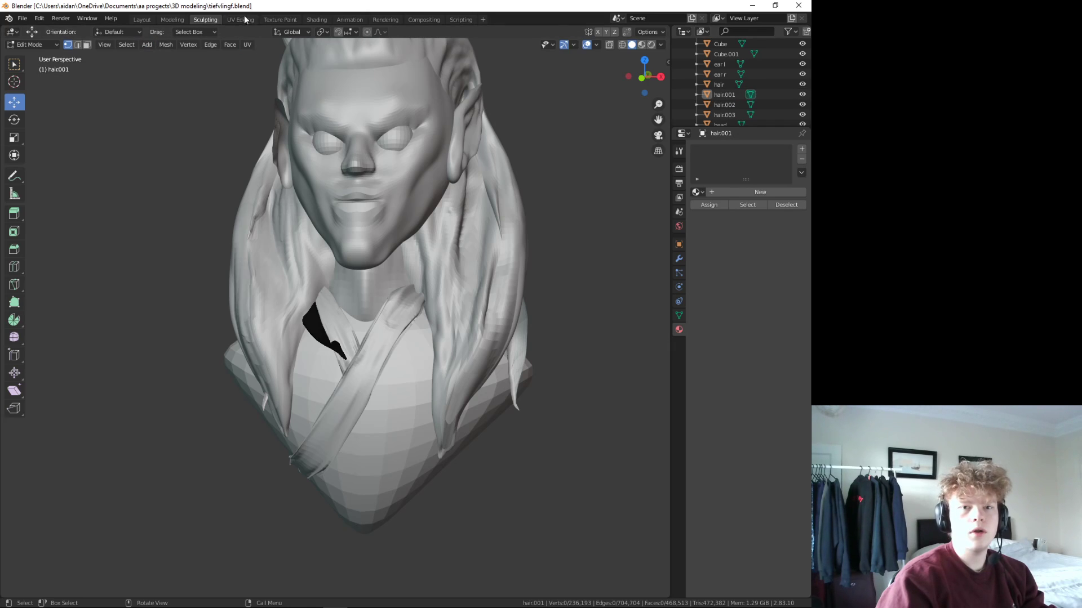
left_click(171, 20)
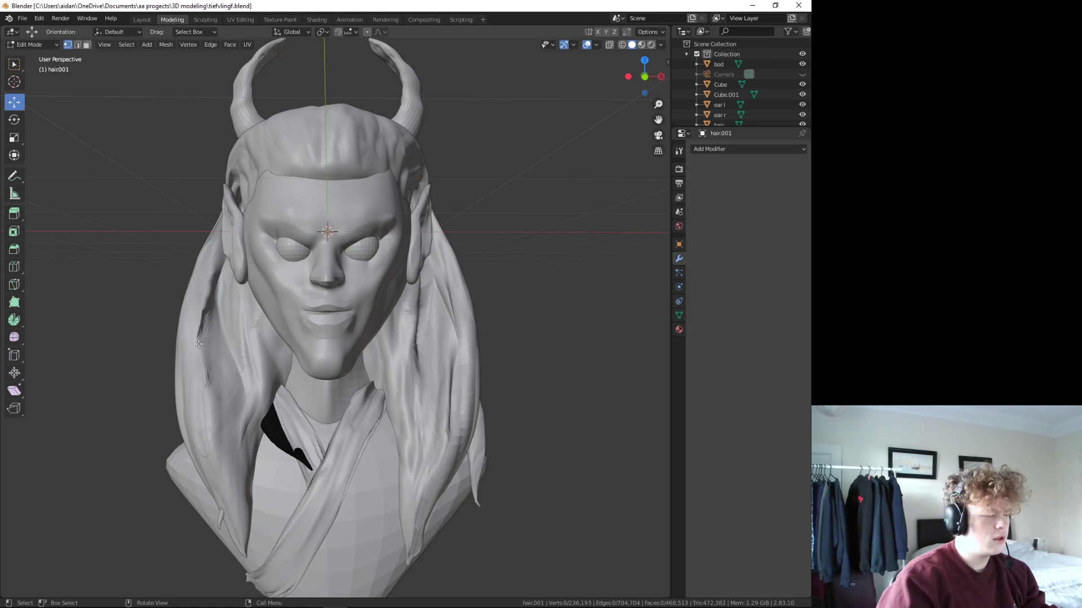
- Select all of hair.001 and move it slightly down and -0.14782 m along X
key("a")
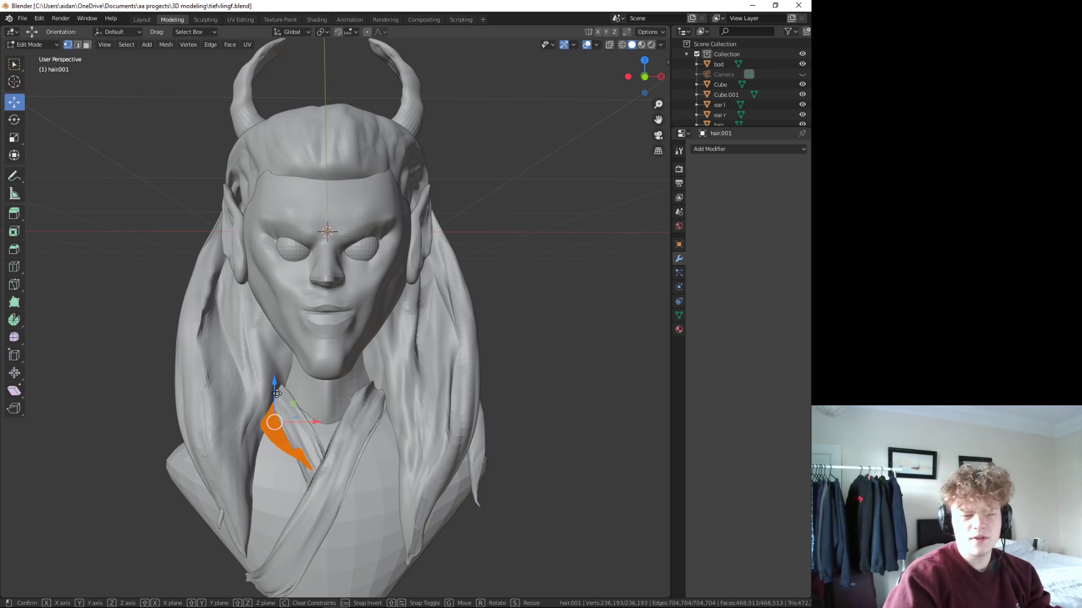
left_click_drag(277, 382, 276, 391)
left_click_drag(315, 432, 306, 432)
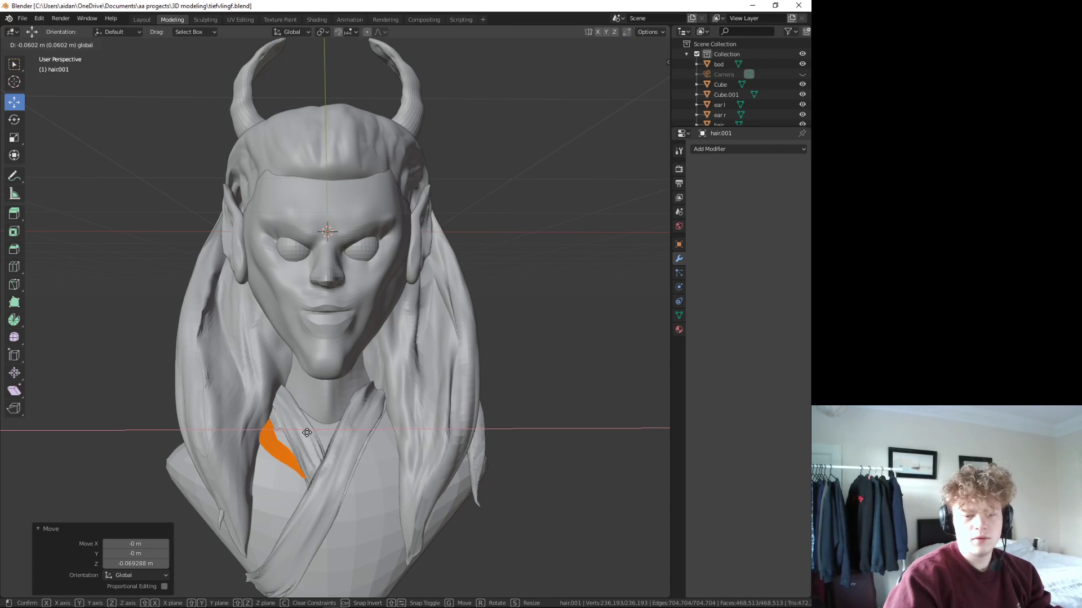
left_click(296, 432)
mouse_move(296, 432)
middle_mouse_down()
mouse_move(356, 461)
mouse_move(180, 316)
mouse_move(156, 337)
middle_mouse_up()
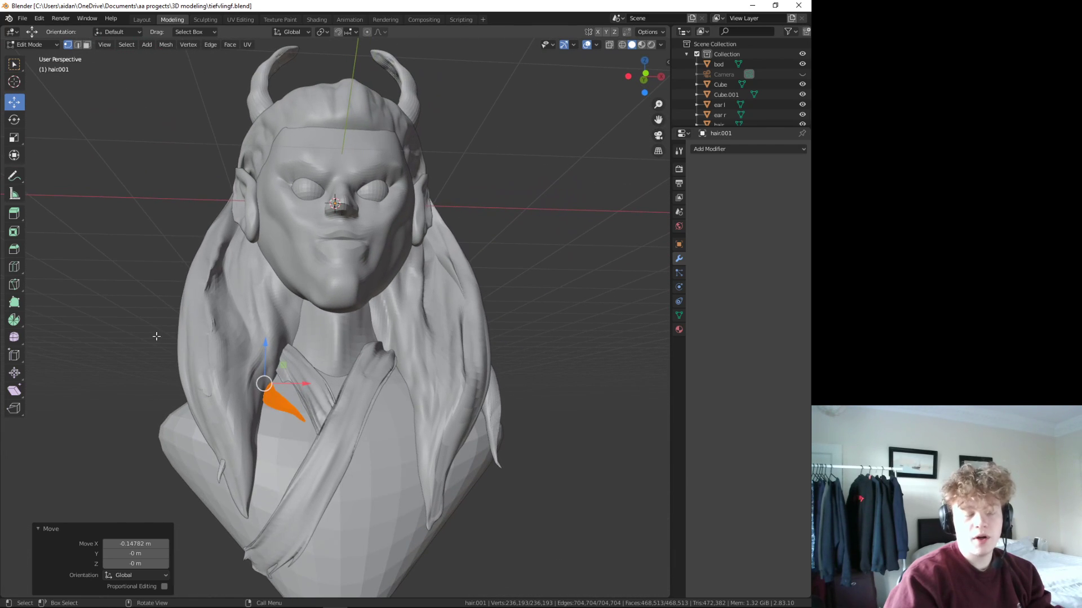
left_click(122, 326)
mouse_move(204, 222)
middle_mouse_down()
mouse_move(186, 239)
mouse_move(208, 314)
middle_mouse_up()
scroll(185, 239, "down", 2)
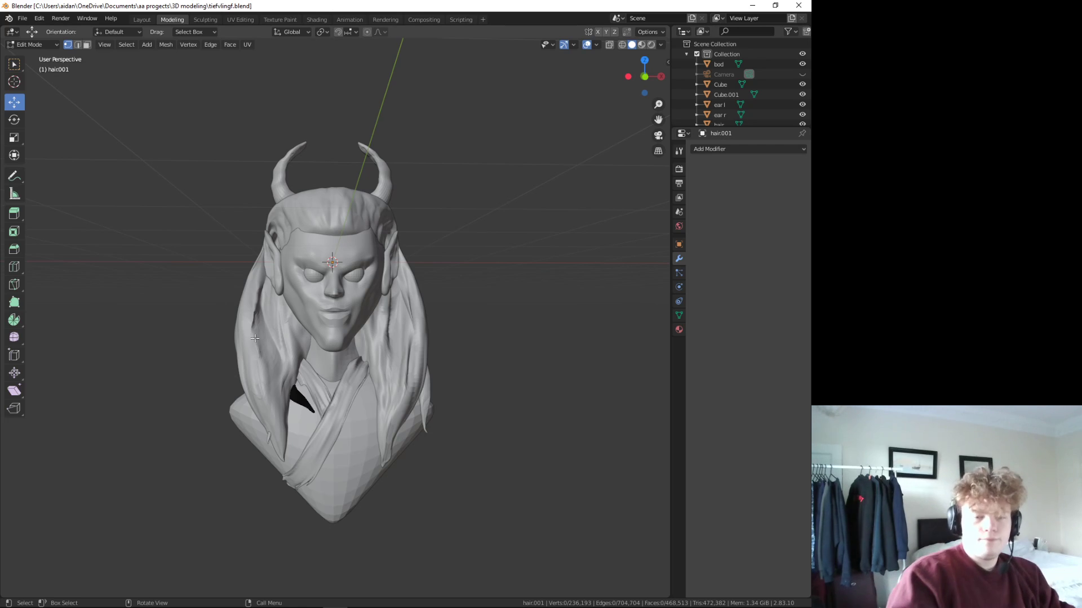
- View the bust from above and switch to the Sculpting workspace
left_click(141, 20)
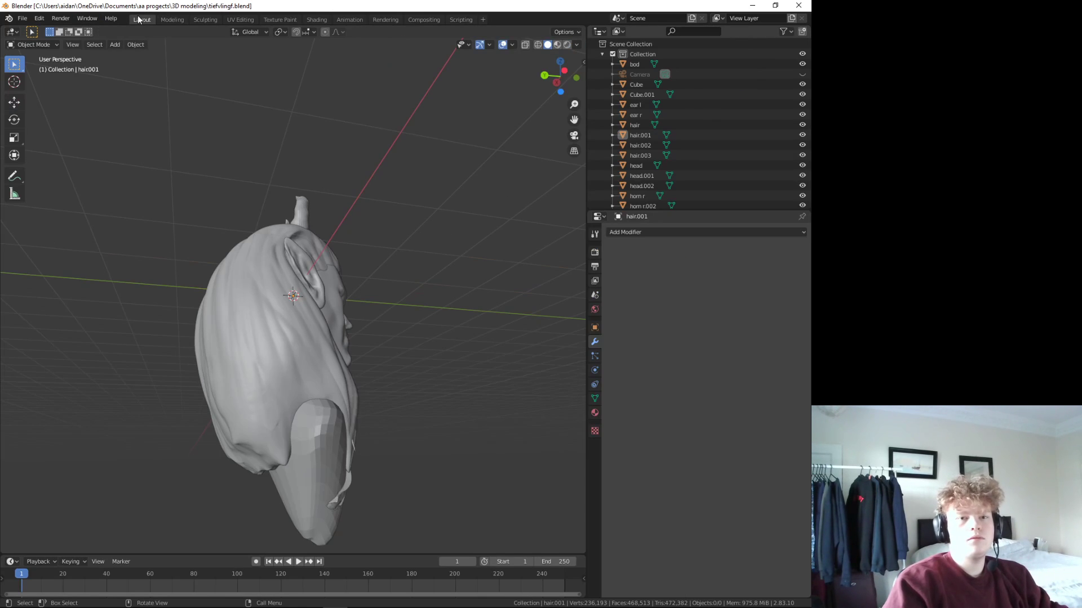
mouse_move(166, 153)
middle_mouse_down()
mouse_move(208, 291)
mouse_move(70, 322)
mouse_move(320, 457)
mouse_move(298, 441)
mouse_move(320, 438)
mouse_move(357, 460)
mouse_move(385, 449)
mouse_move(367, 406)
mouse_move(300, 449)
mouse_move(361, 475)
mouse_move(382, 468)
mouse_move(316, 472)
mouse_move(302, 455)
mouse_move(314, 433)
mouse_move(374, 434)
mouse_move(408, 468)
mouse_move(312, 466)
mouse_move(344, 446)
mouse_move(392, 448)
mouse_move(319, 472)
mouse_move(364, 444)
mouse_move(343, 458)
middle_mouse_up()
scroll(299, 442, "up", 2)
middle_click_drag(233, 493, 352, 397)
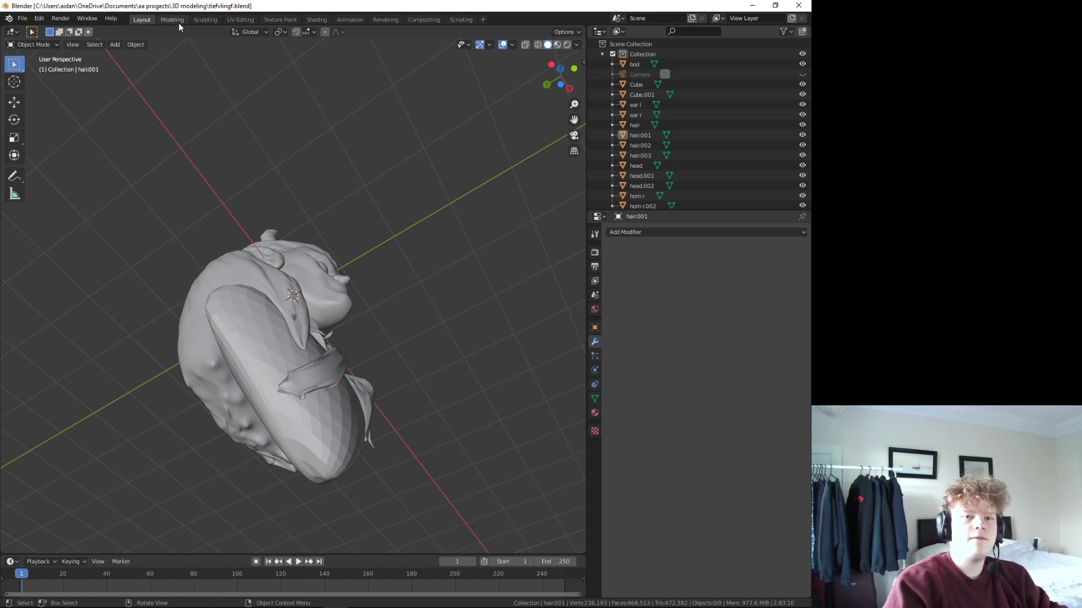
left_click(201, 19)
mouse_move(302, 349)
middle_mouse_down()
mouse_move(338, 411)
mouse_move(302, 447)
middle_mouse_up()
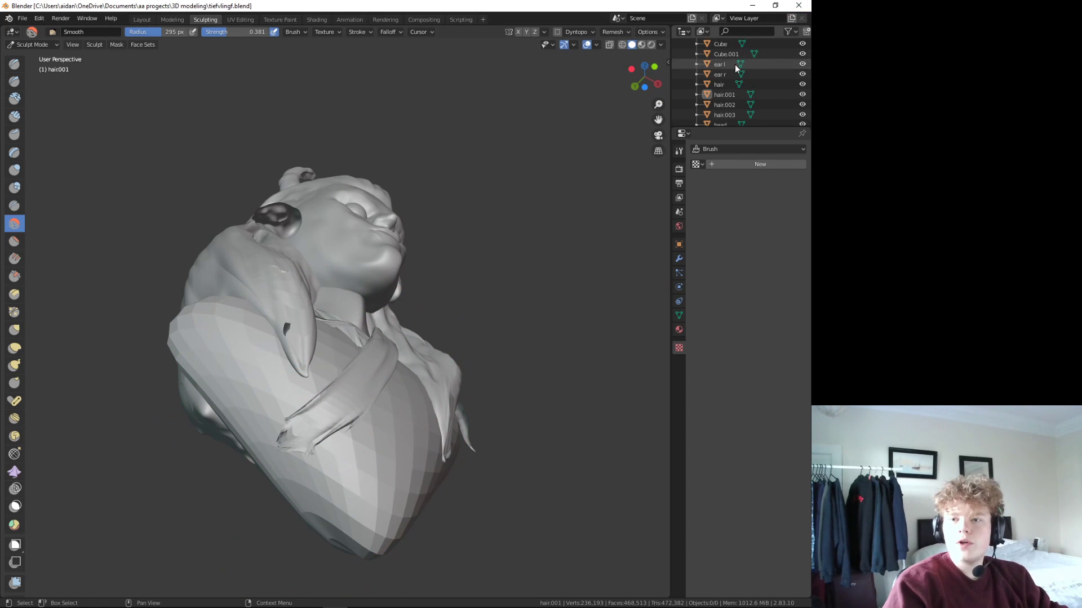
- Sculpt the Cube mesh again, with the Multi-plane Scrape brush selected
left_click(741, 43)
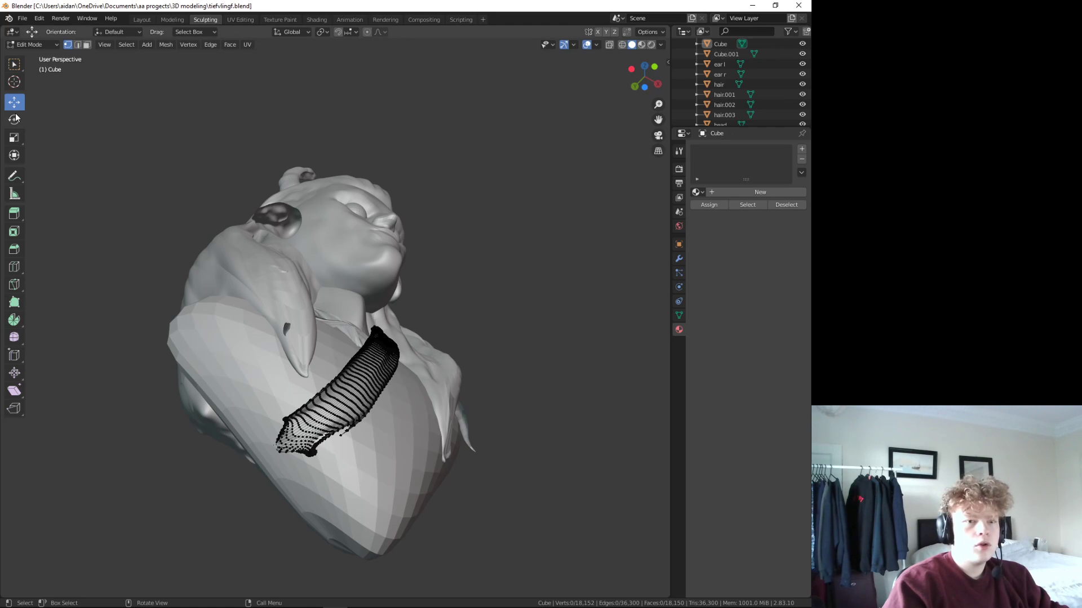
left_click(172, 20)
left_click(205, 19)
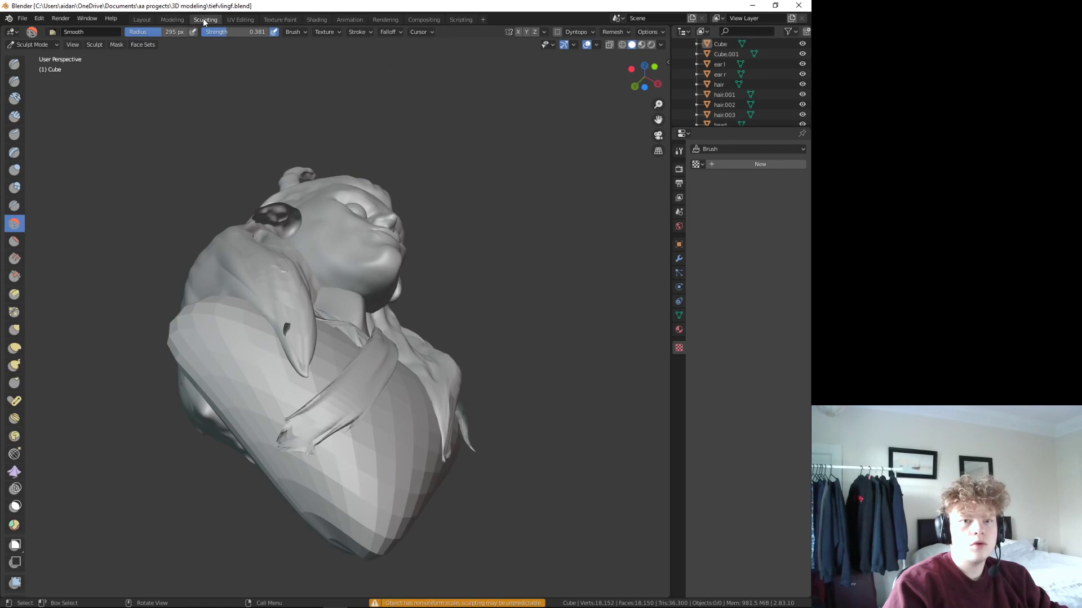
left_click(15, 294)
- Scrape down the collar near the shoulder and briefly inspect its vertices
mouse_move(319, 441)
left_mouse_down()
mouse_move(333, 451)
mouse_move(350, 404)
mouse_move(304, 422)
mouse_move(261, 478)
left_mouse_up()
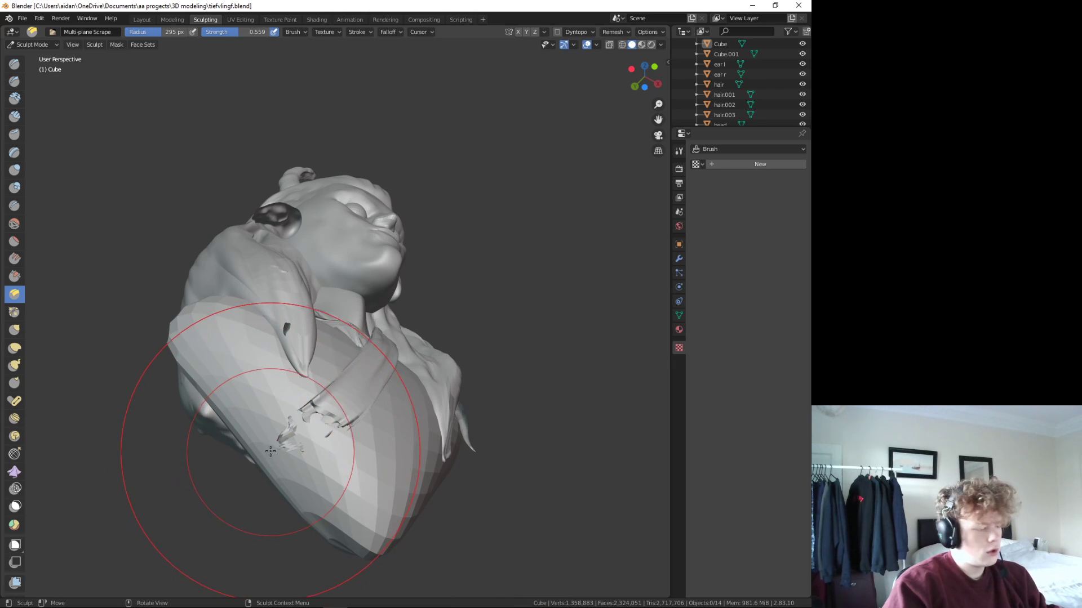
key("Tab")
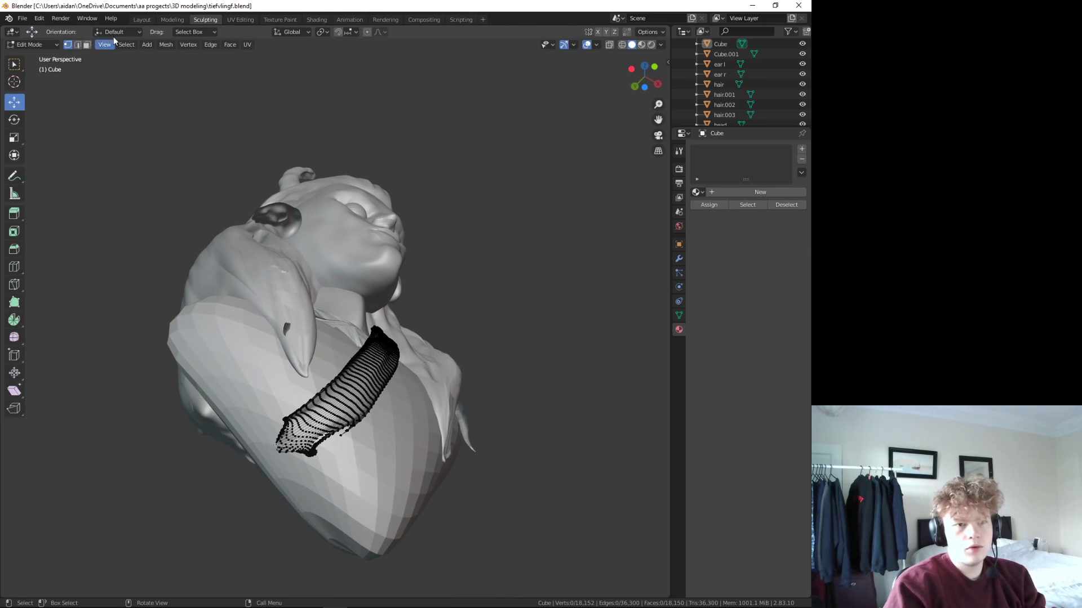
key("Tab")
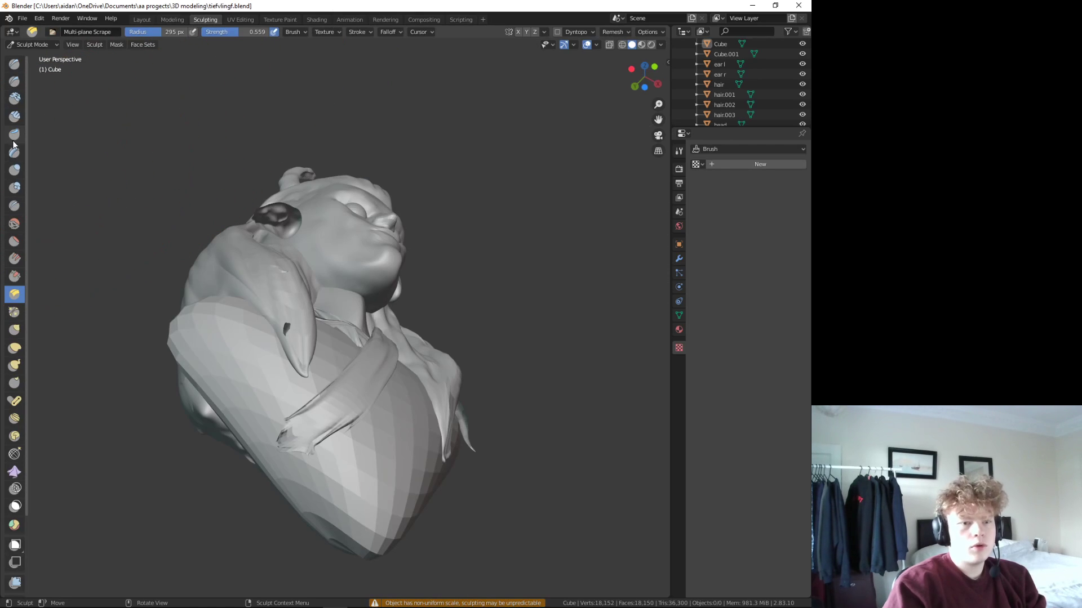
left_click(14, 153)
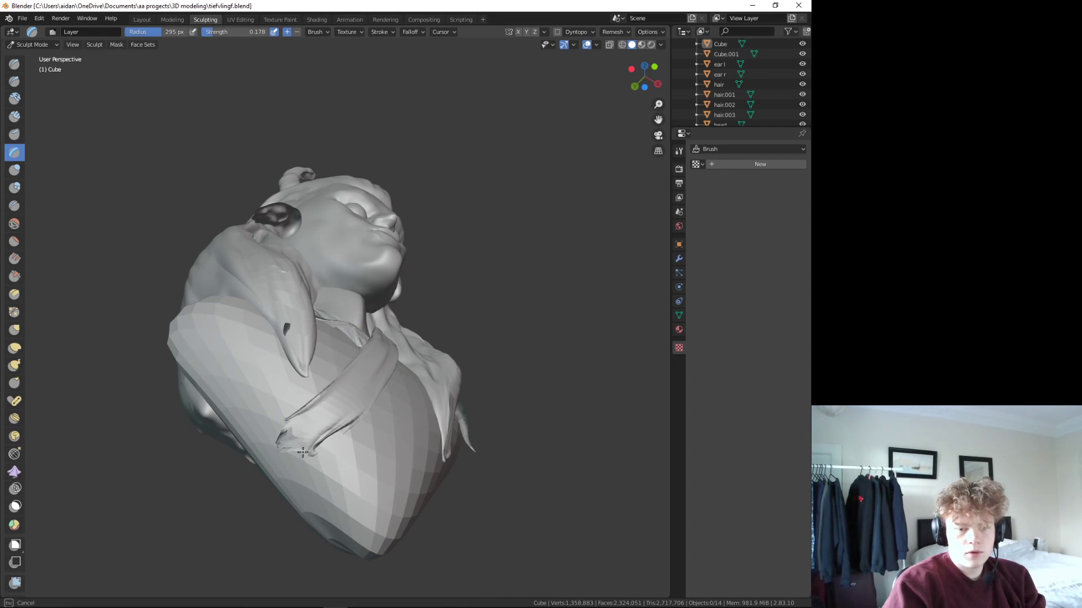
mouse_move(292, 442)
middle_mouse_down()
mouse_move(283, 449)
mouse_move(338, 459)
mouse_move(338, 438)
mouse_move(333, 445)
middle_mouse_up()
scroll(283, 449, "up", 4)
- Soften the collar edge, then build up the torn scarf end and fold with SculptDraw
left_click(14, 223)
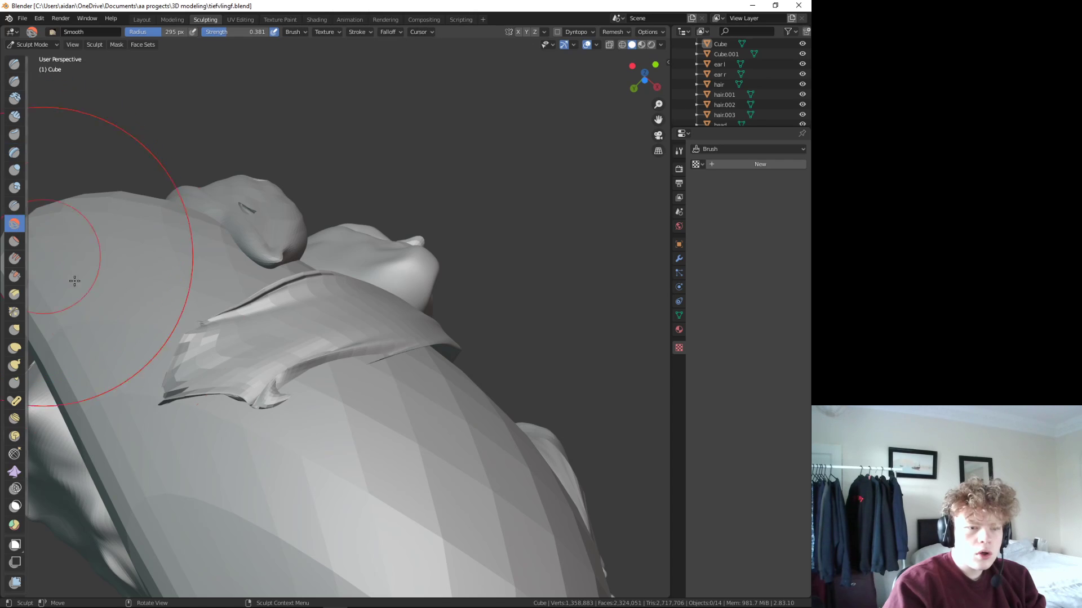
left_click_drag(301, 363, 309, 364)
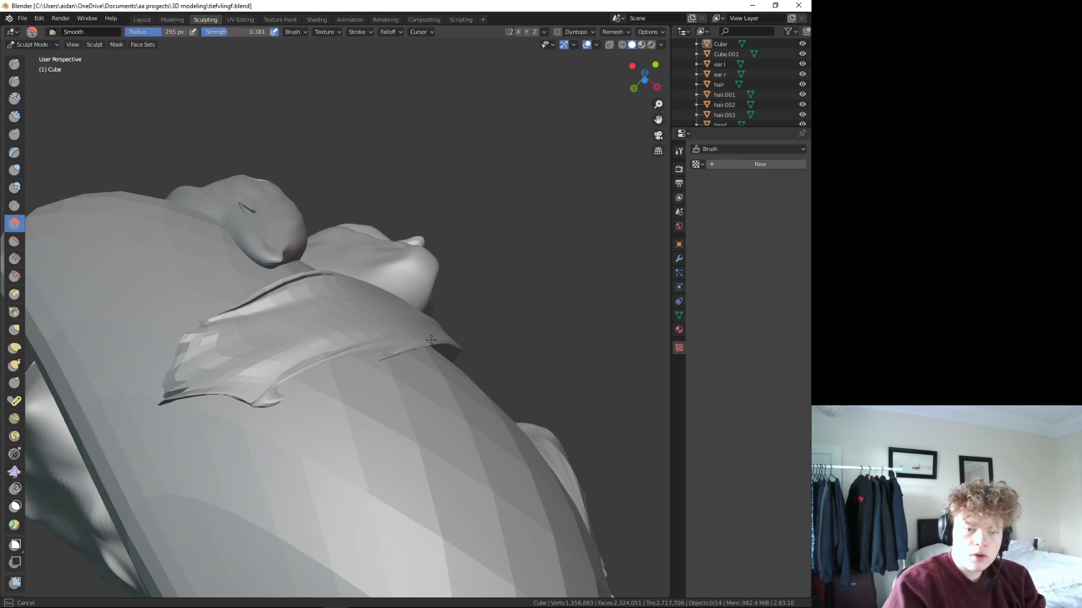
left_click(14, 64)
left_click_drag(285, 314, 325, 385)
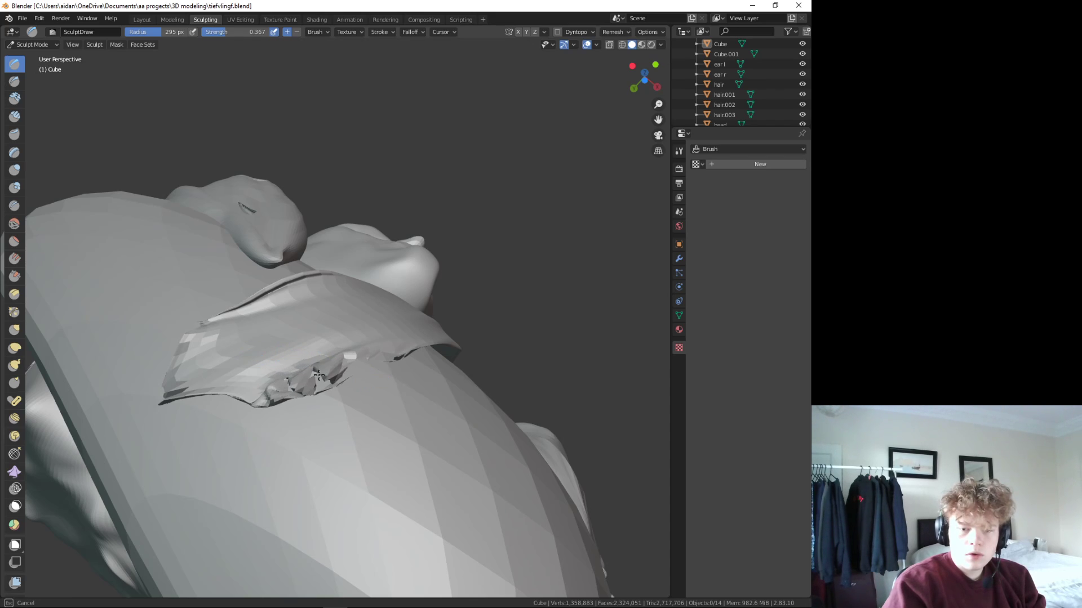
left_click_drag(358, 365, 377, 319)
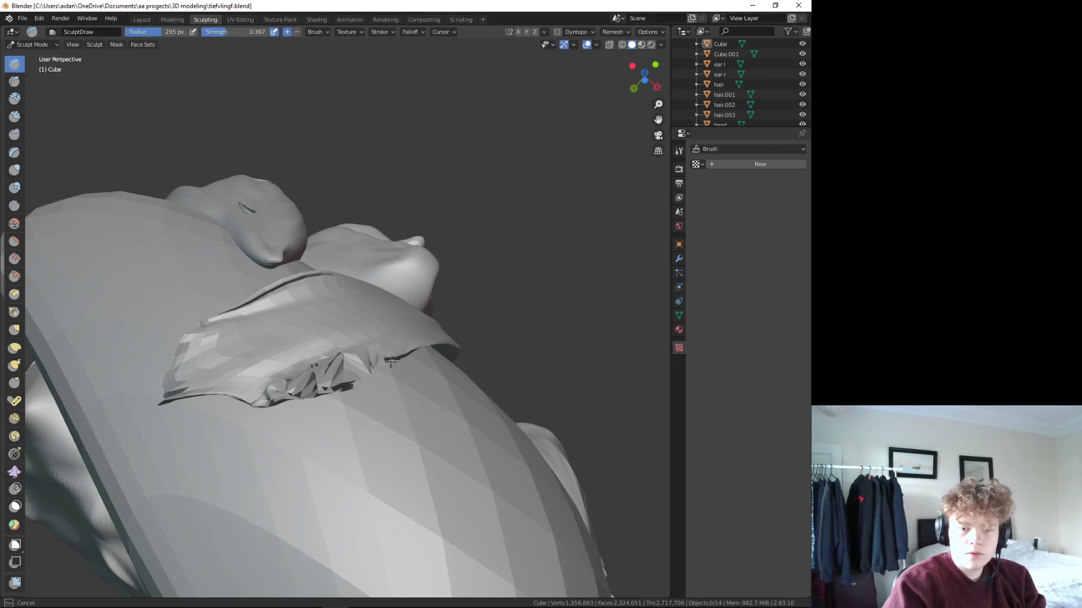
middle_click_drag(378, 319, 282, 435)
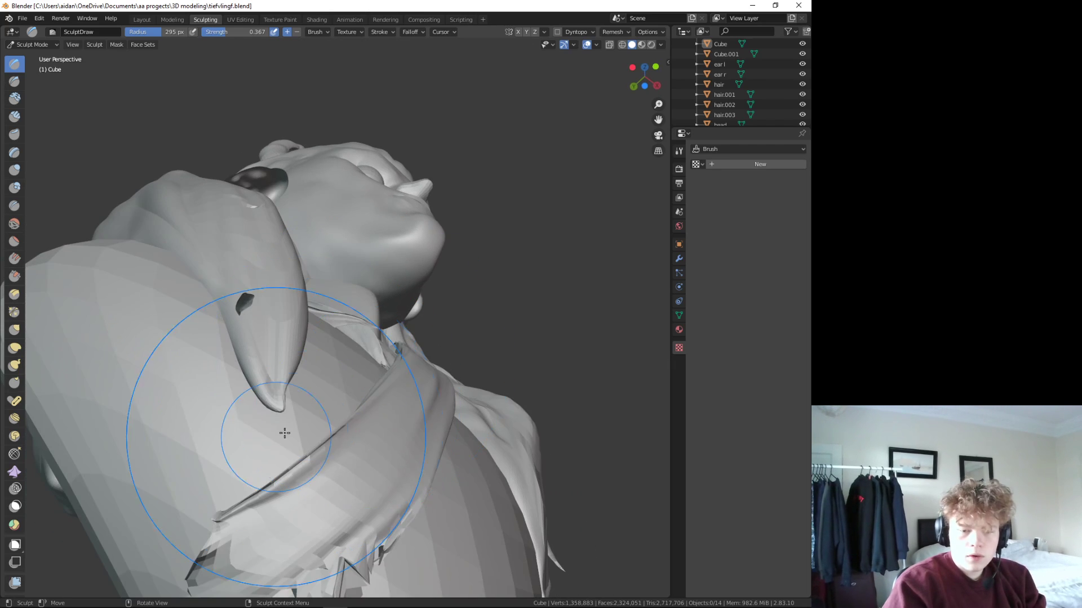
mouse_move(276, 468)
left_mouse_down()
mouse_move(239, 518)
mouse_move(241, 541)
left_mouse_up()
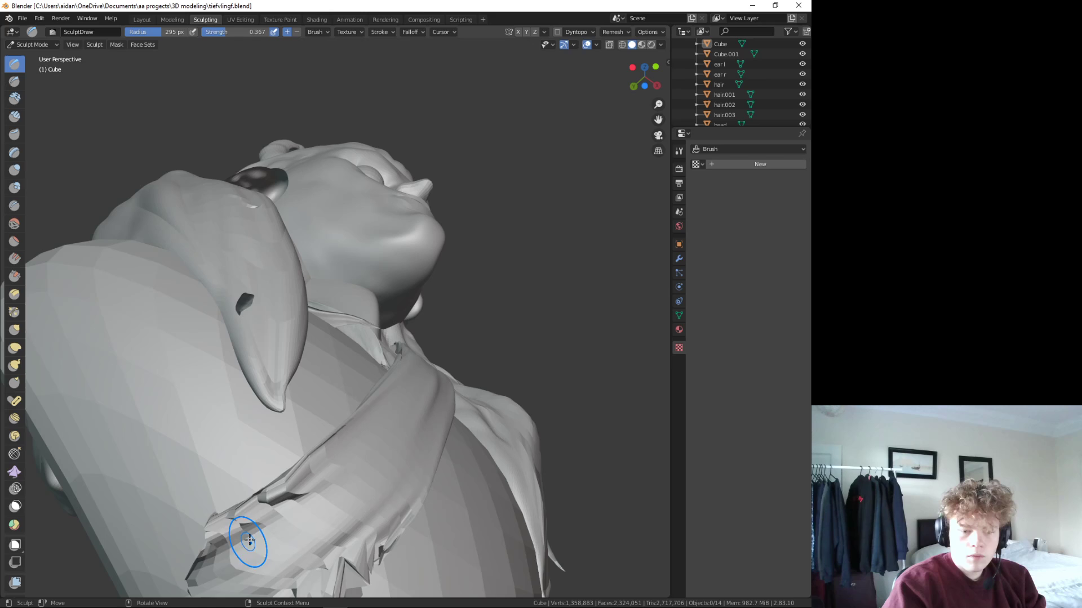
mouse_move(241, 541)
middle_mouse_down()
mouse_move(326, 475)
mouse_move(275, 449)
middle_mouse_up()
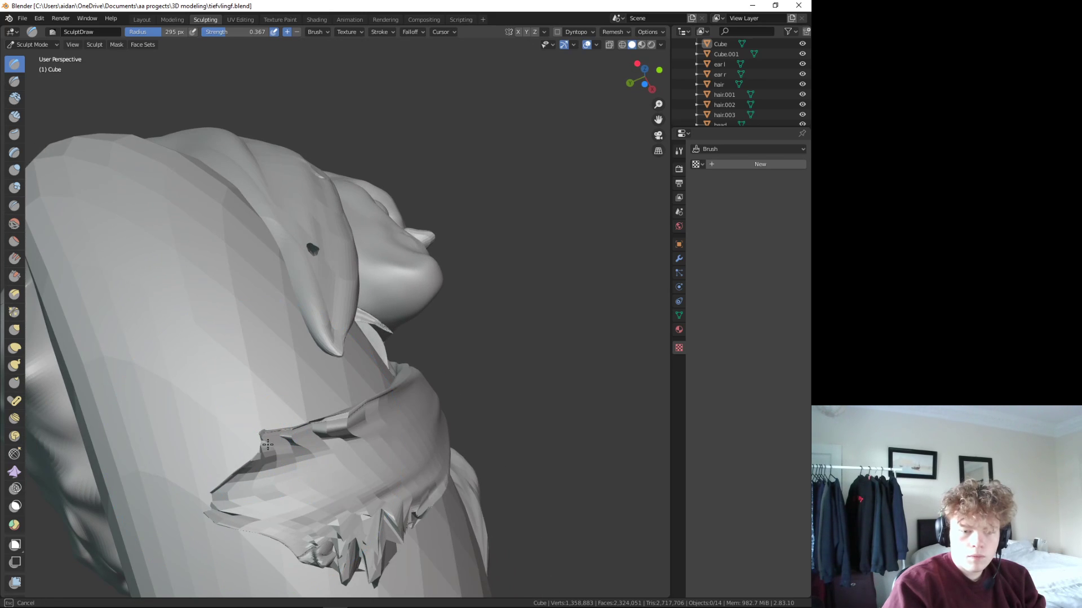
mouse_move(267, 445)
left_mouse_down()
mouse_move(308, 469)
mouse_move(352, 443)
left_mouse_up()
middle_click_drag(352, 442, 332, 411)
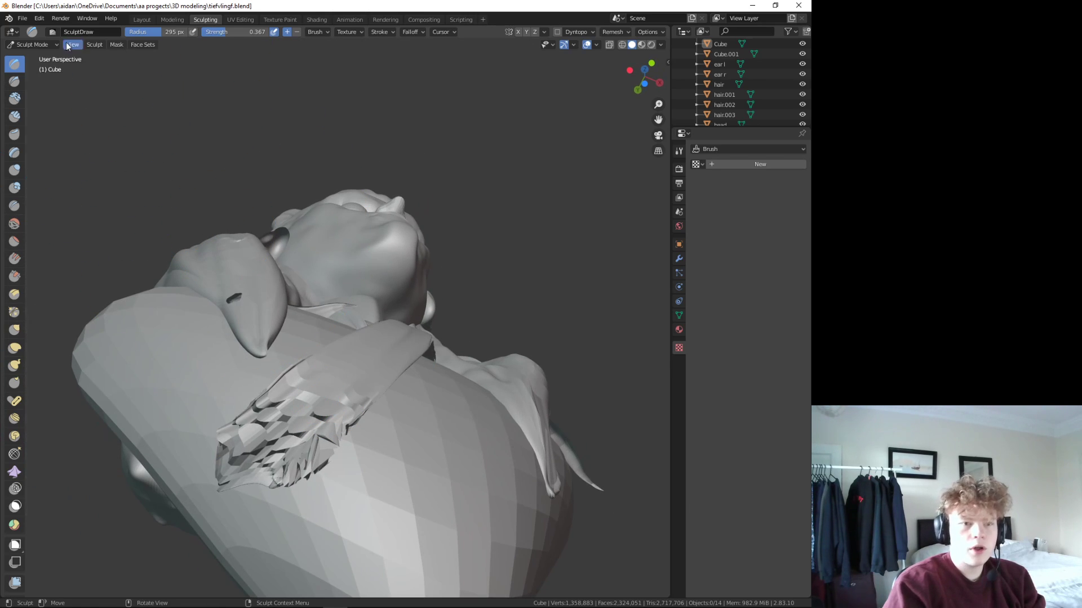
- Smooth the faceted scarf area and its lower edge, ending on a front view
left_click(11, 221)
left_click_drag(282, 439, 290, 369)
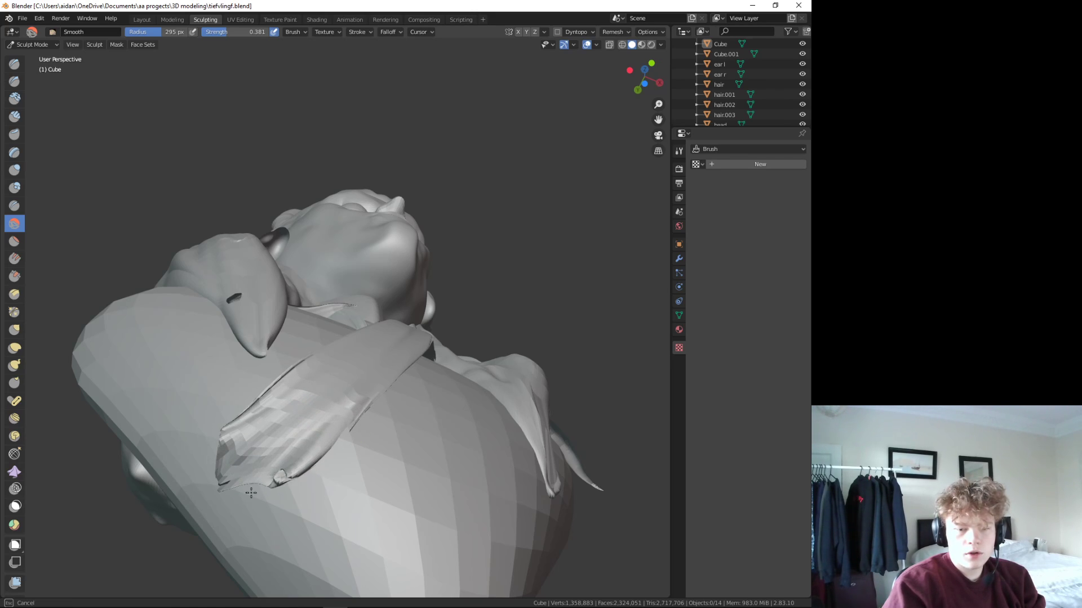
left_click_drag(297, 467, 345, 415)
middle_click_drag(346, 415, 329, 495)
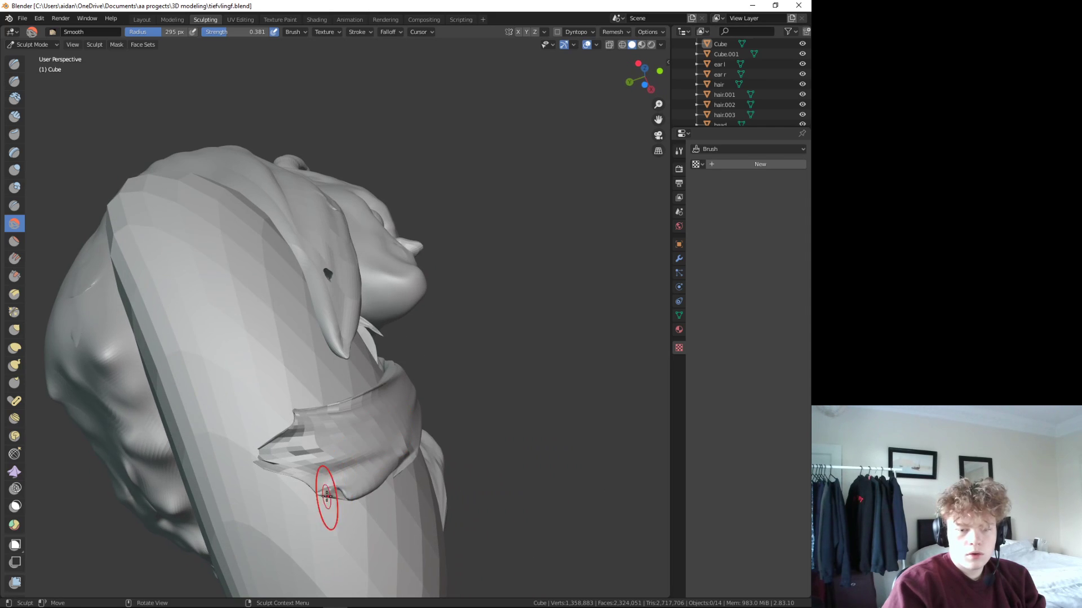
left_click_drag(328, 495, 343, 492)
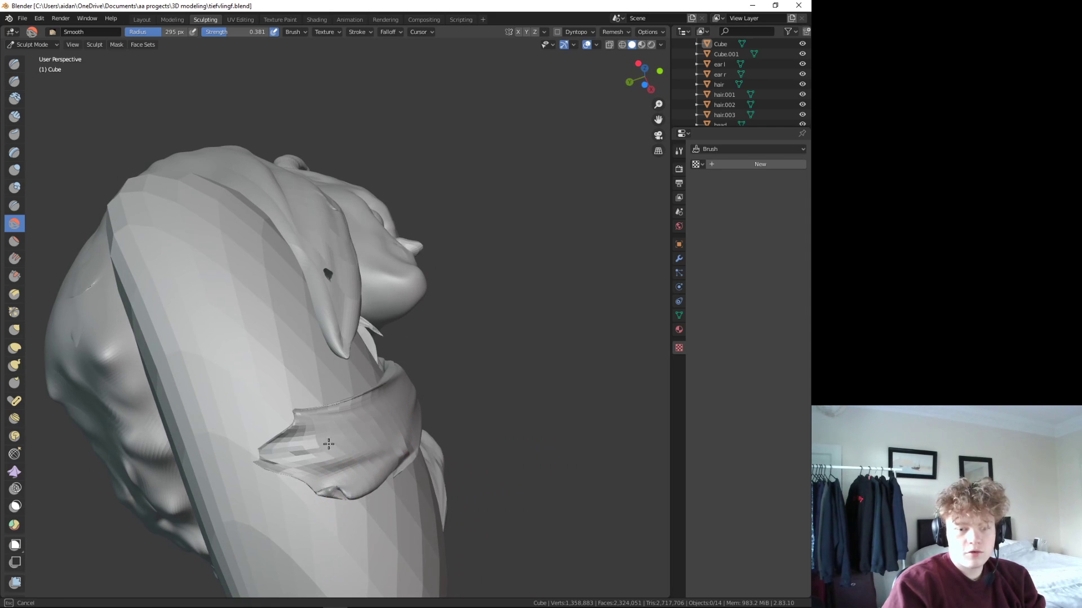
mouse_move(393, 405)
middle_mouse_down()
mouse_move(390, 477)
mouse_move(363, 451)
mouse_move(393, 453)
mouse_move(314, 459)
mouse_move(393, 417)
middle_mouse_up()
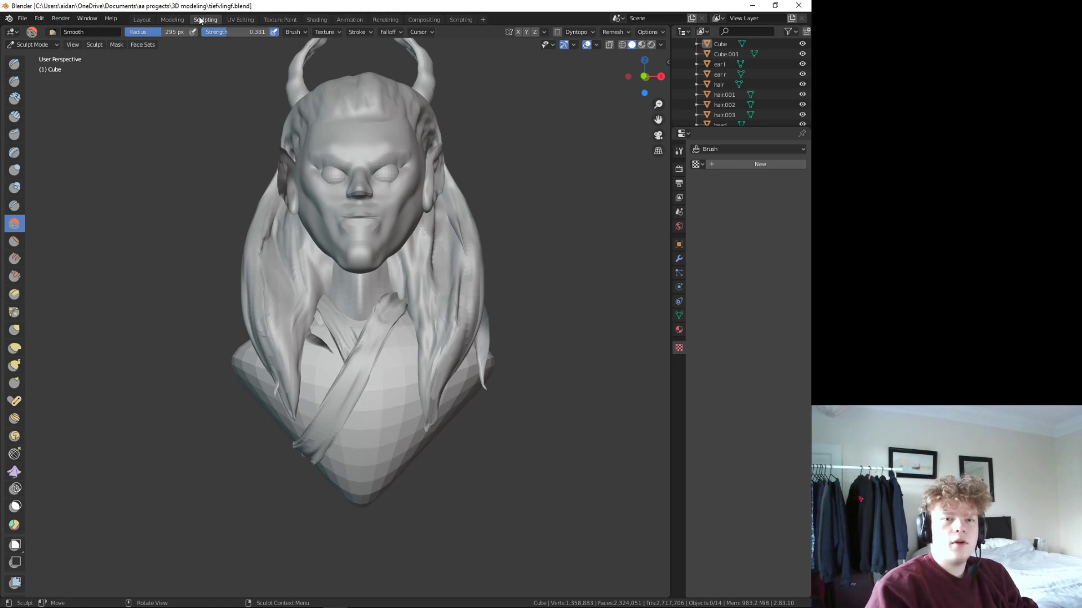
- Select the bust's body object and try the Modeling and Sculpting workspaces
left_click(173, 20)
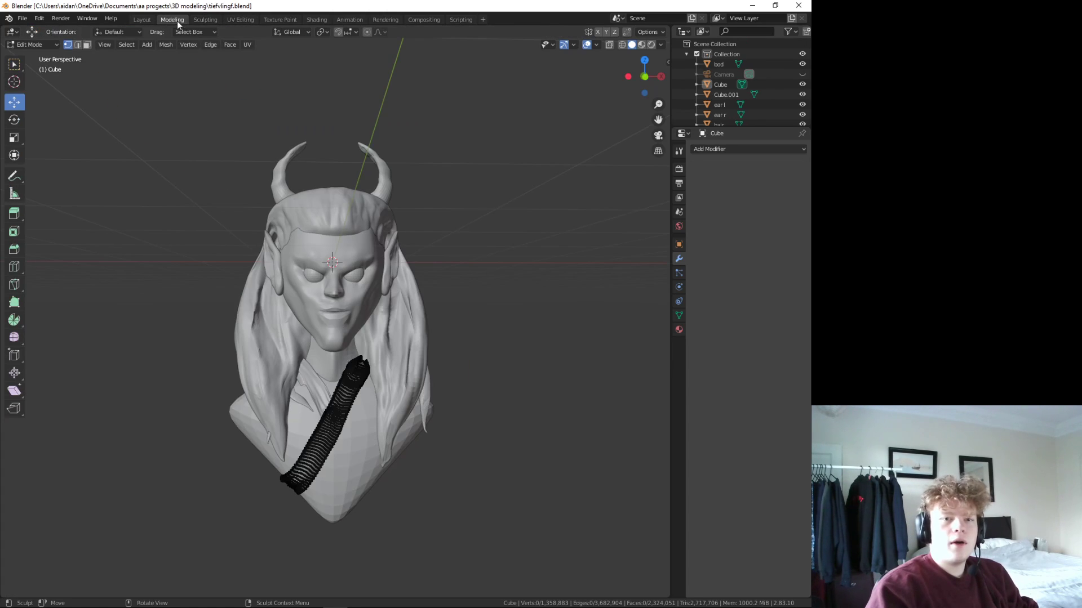
left_click(725, 65)
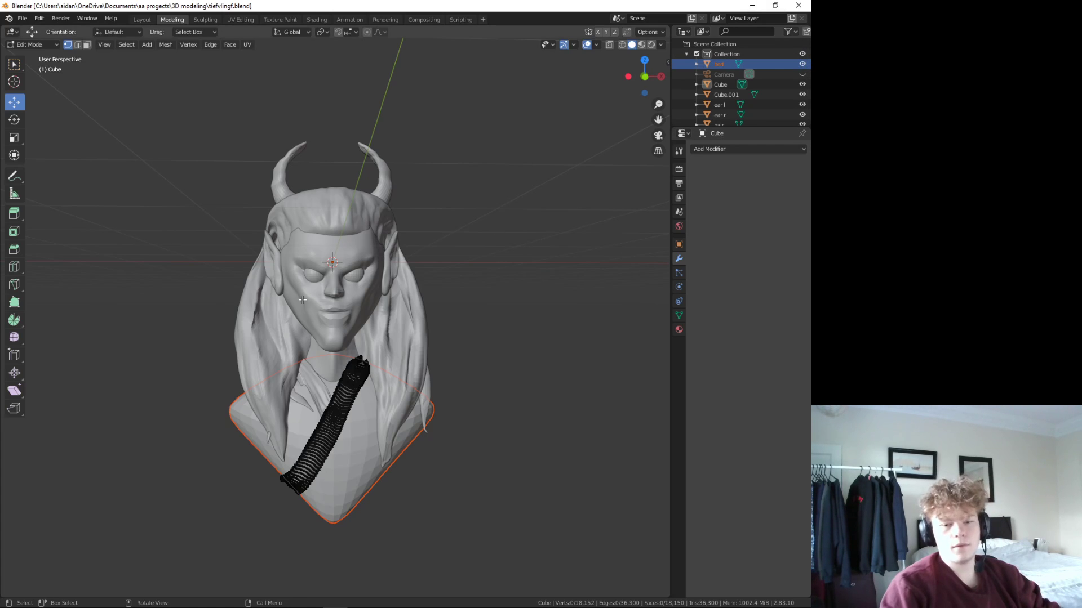
middle_click_drag(331, 473, 349, 391)
scroll(349, 392, "up", 4)
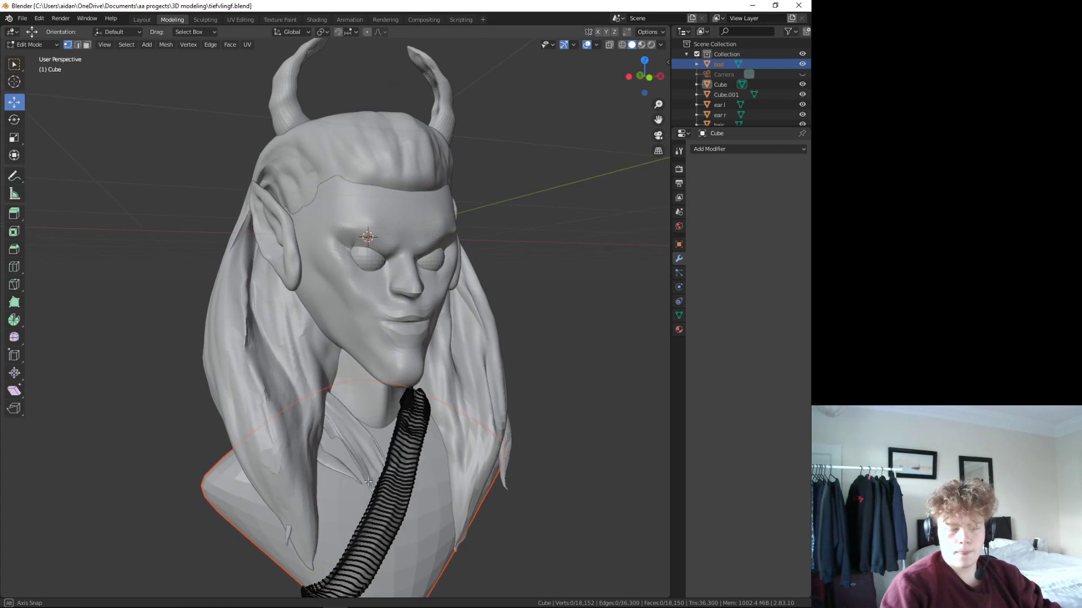
left_click(215, 20)
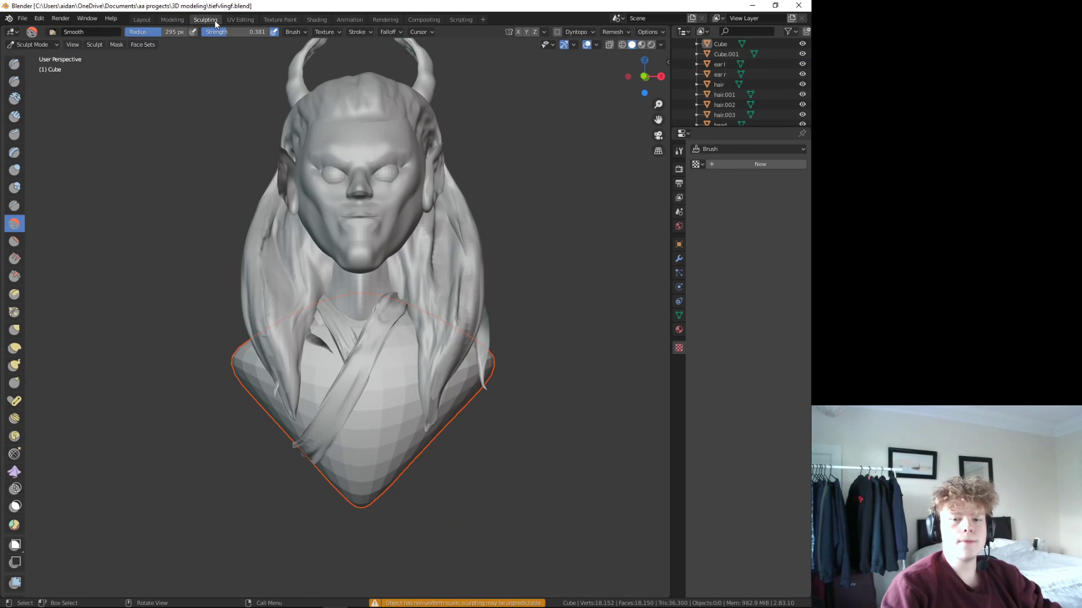
scroll(423, 449, "down", 3)
middle_click_drag(423, 449, 290, 145)
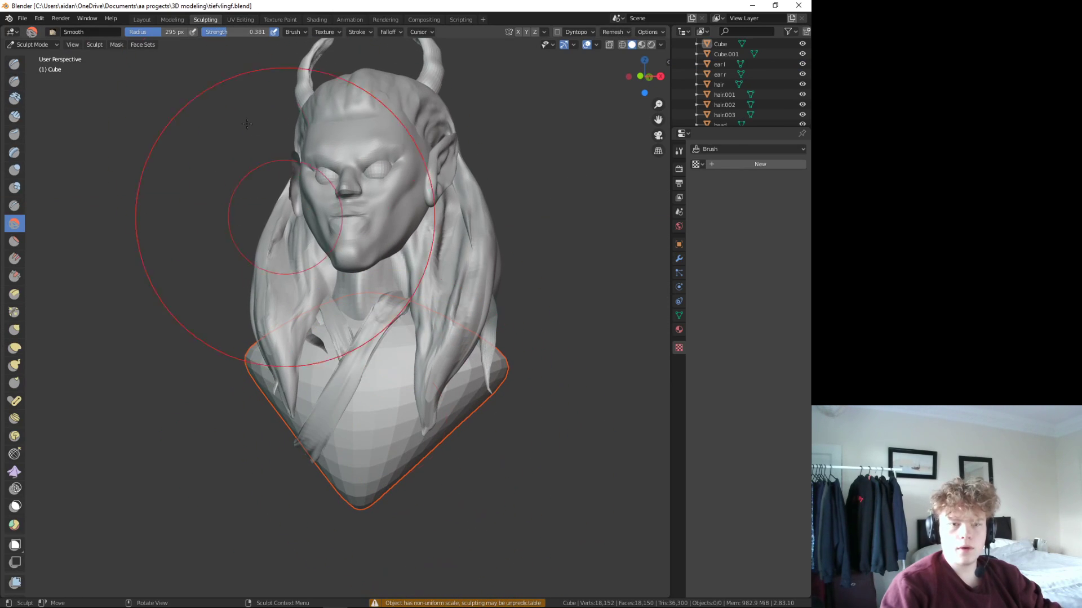
- Settle in the Layout workspace with the bust facing the view
left_click(152, 19)
mouse_move(252, 87)
middle_mouse_down()
mouse_move(237, 136)
mouse_move(164, 32)
middle_mouse_up()
left_click(170, 21)
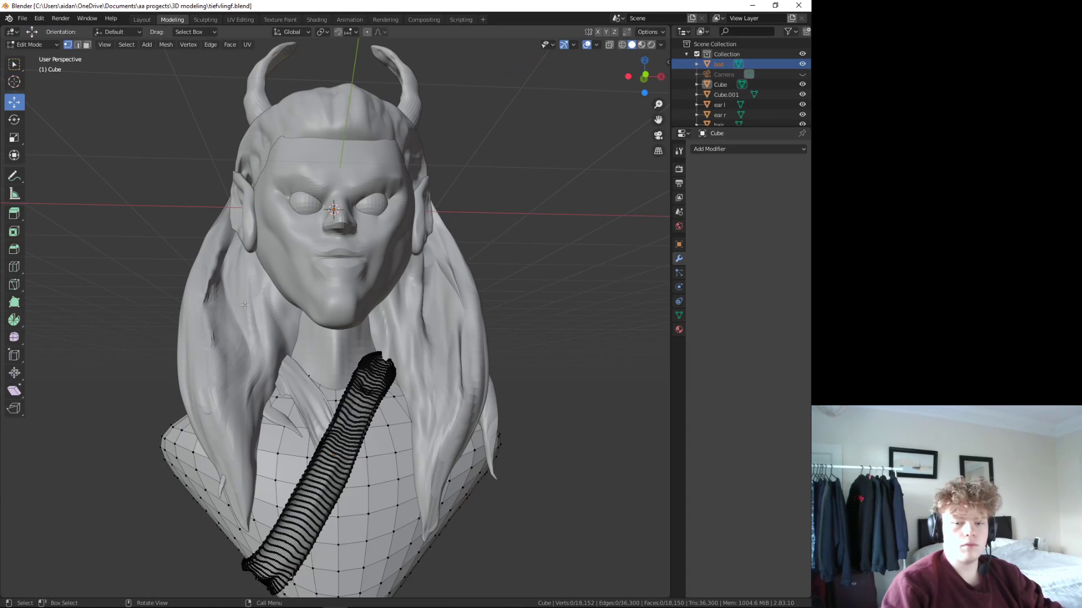
middle_click_drag(223, 324, 222, 333)
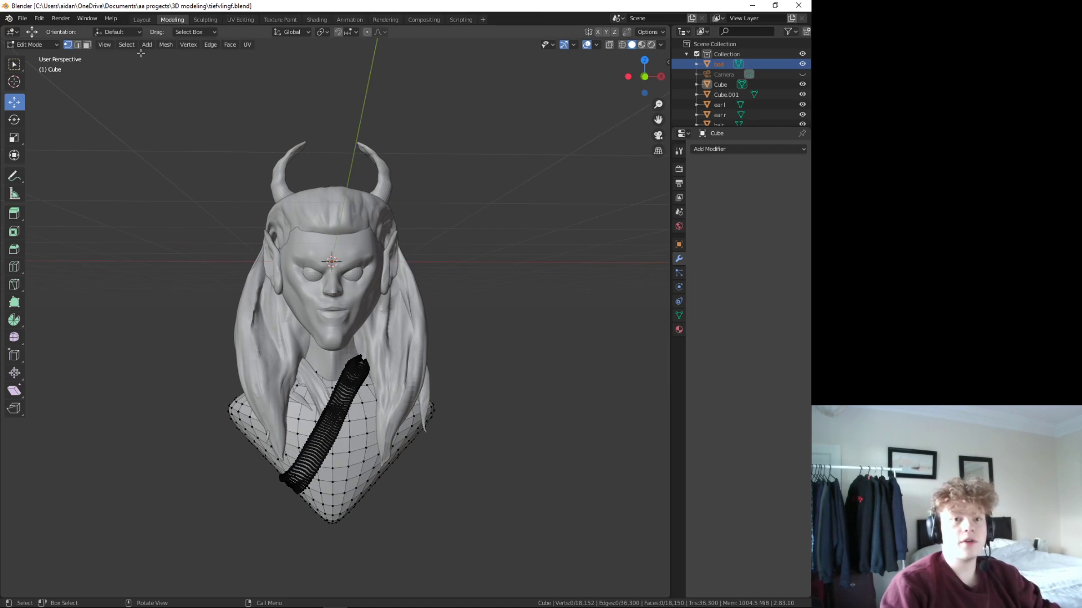
left_click(147, 21)
middle_click_drag(212, 401, 196, 420)
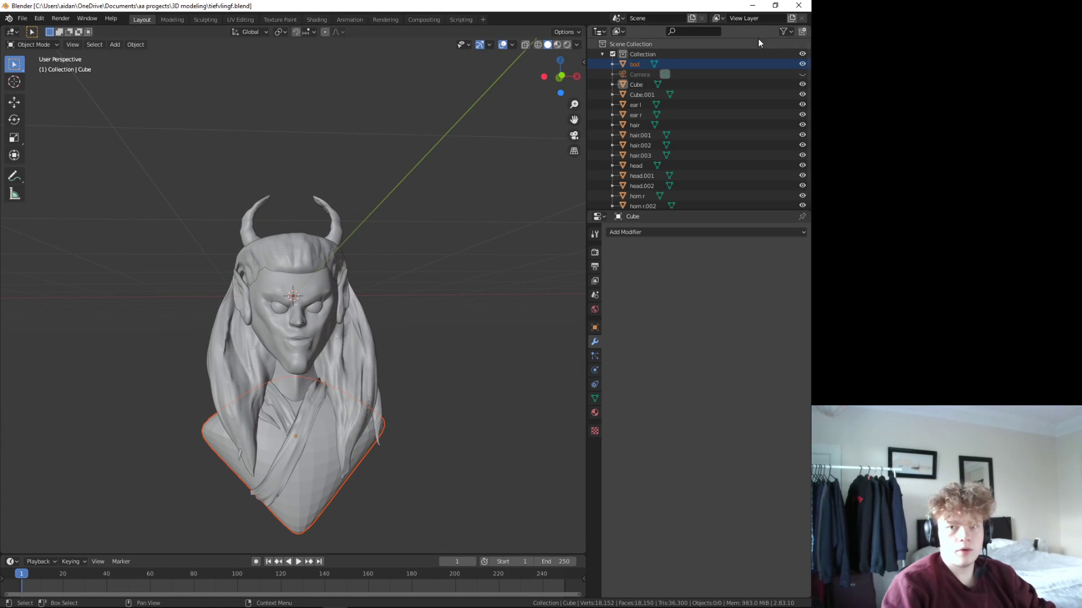
- Enter Edit Mode on the bod body mesh instead of the Cube
left_click(46, 46)
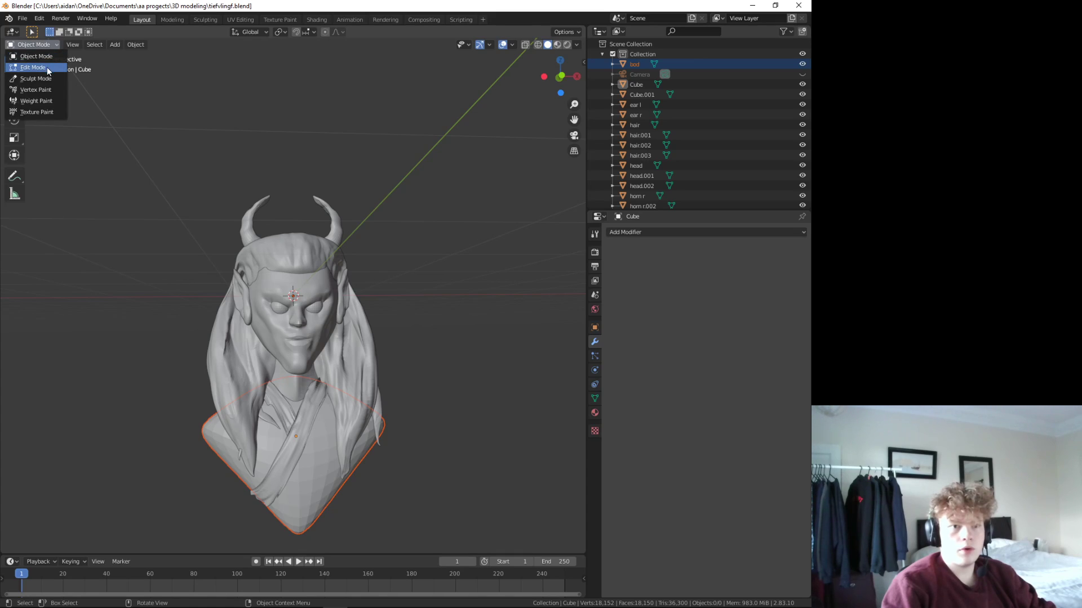
left_click(49, 70)
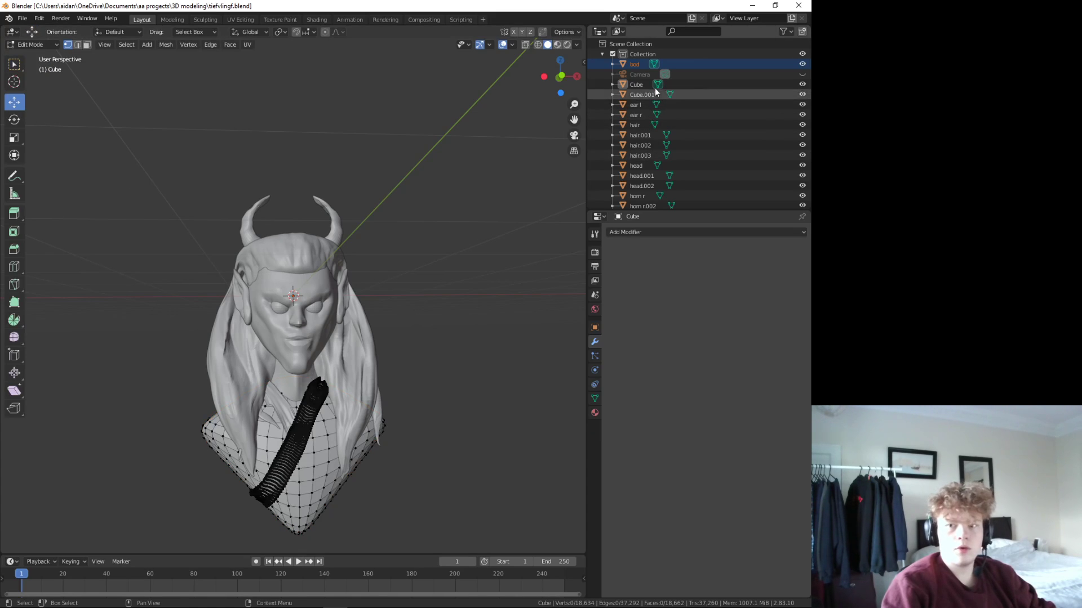
left_click(658, 84)
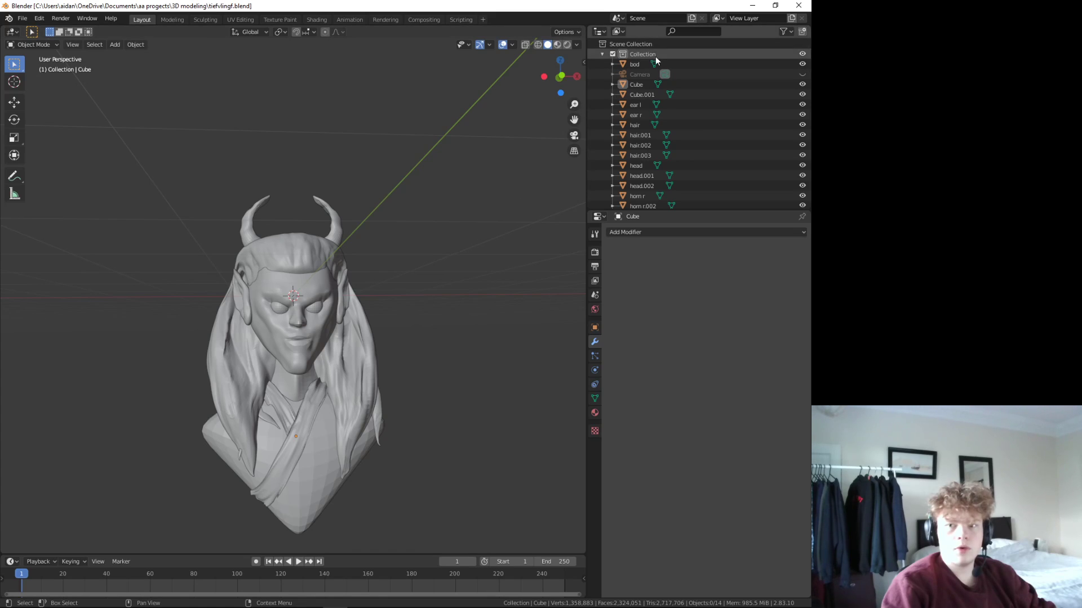
left_click(654, 63)
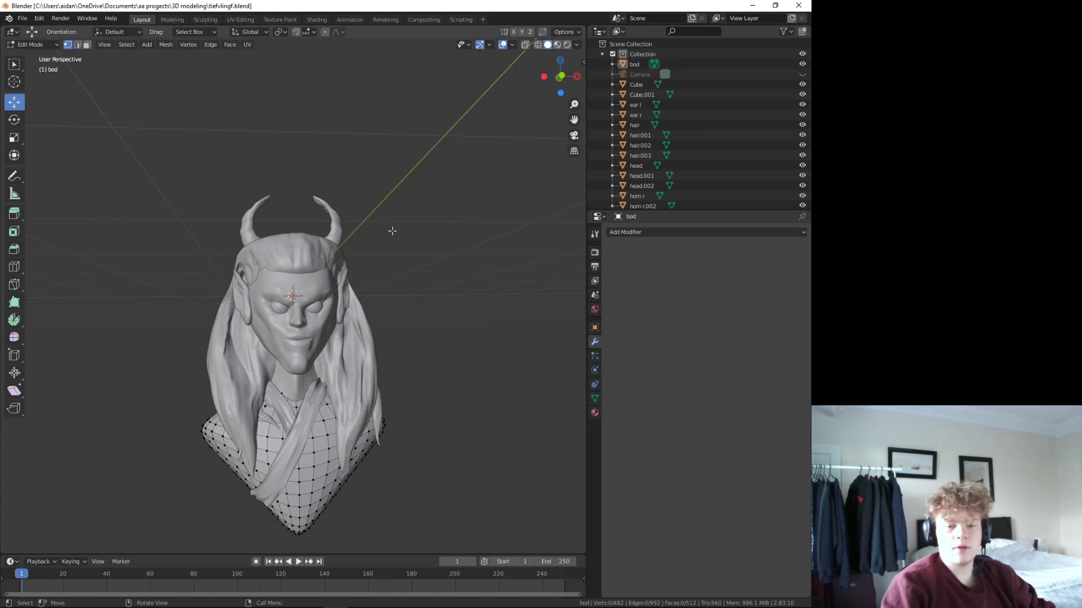
- Subdivide the body mesh, then select all vertices and subdivide the whole mesh
right_click(410, 263)
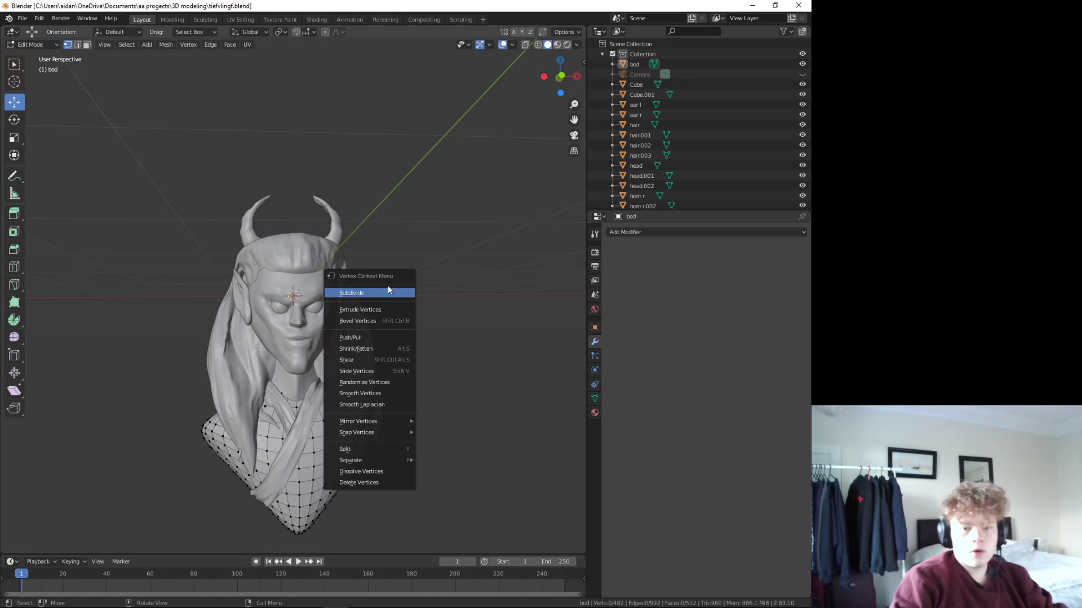
left_click(367, 292)
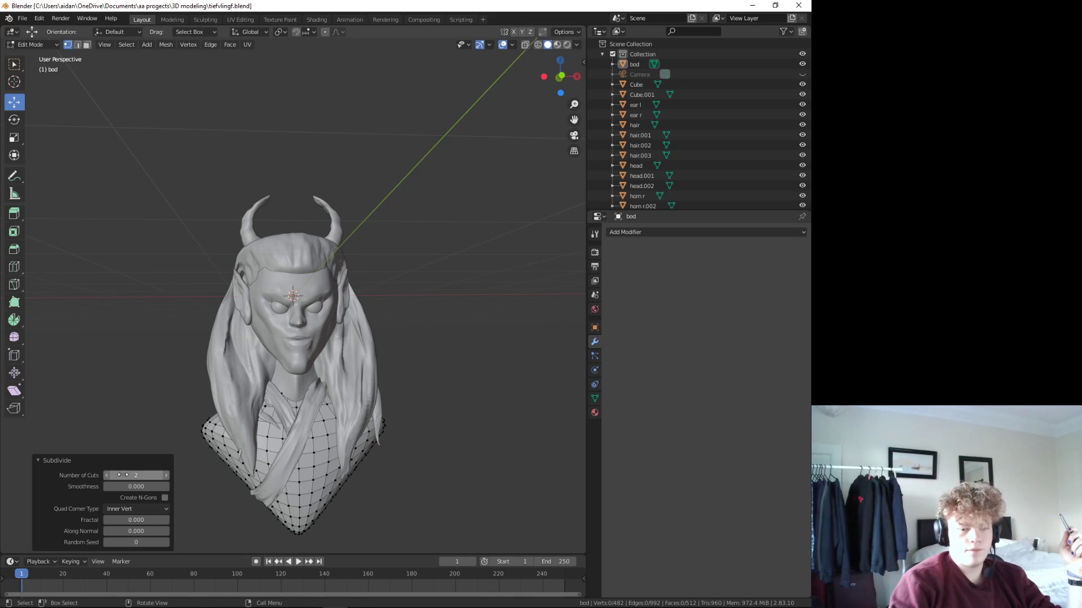
left_click_drag(135, 475, 147, 476)
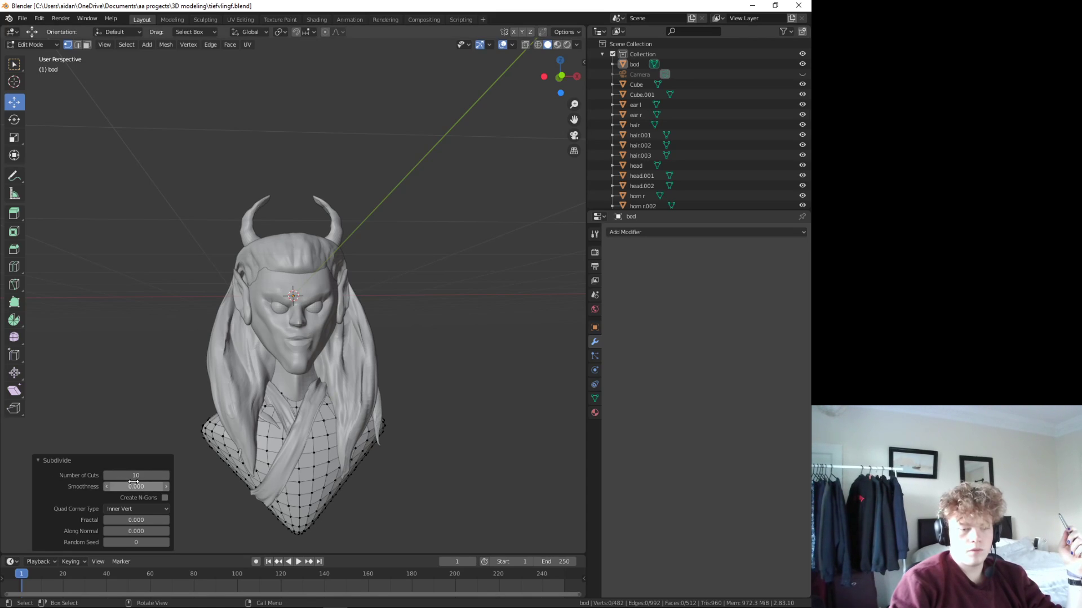
key("alt+a")
key("a")
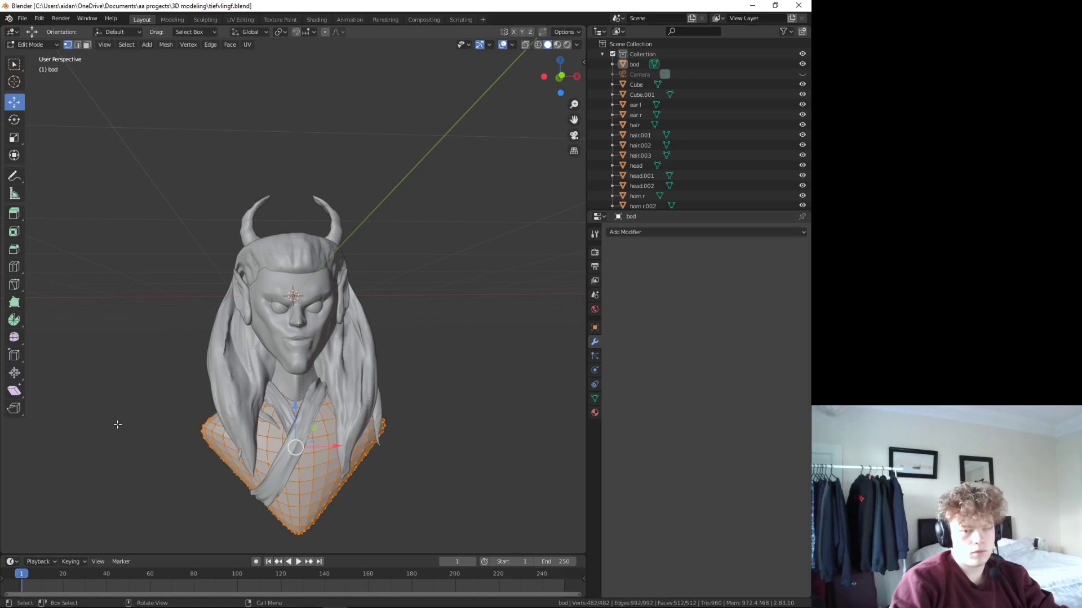
right_click(119, 427)
left_click(99, 356)
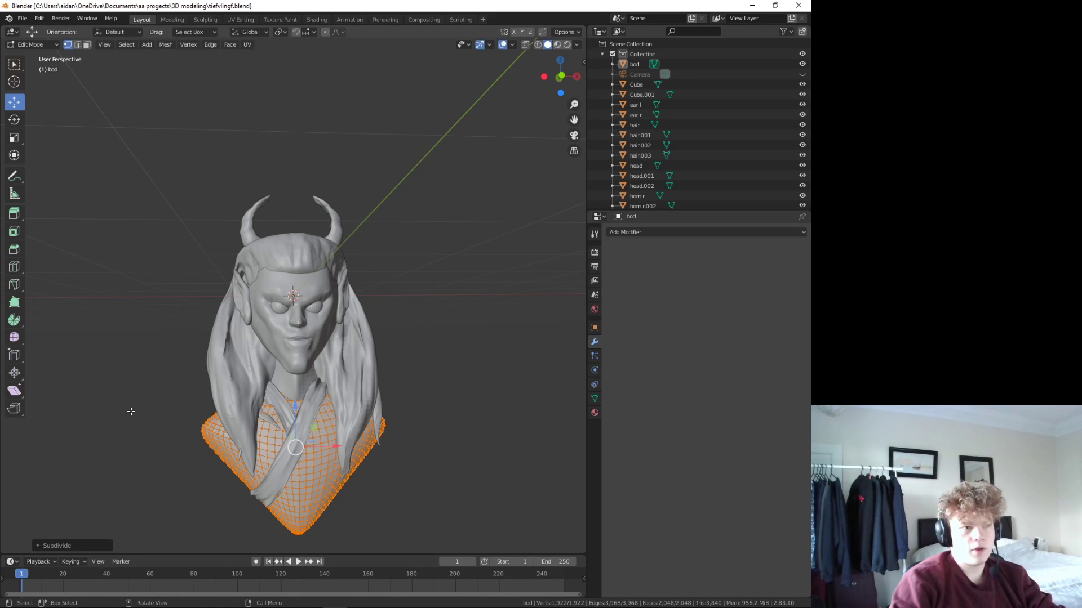
- Repeat Subdivide on the body mesh with all vertices selected
key("alt+a")
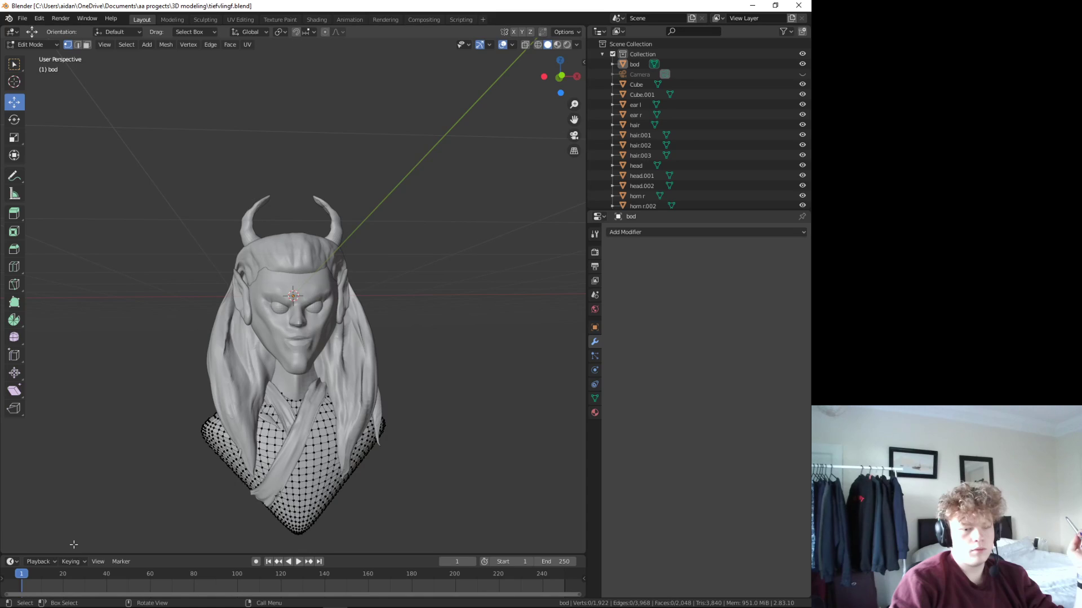
right_click(91, 439)
left_click(91, 404)
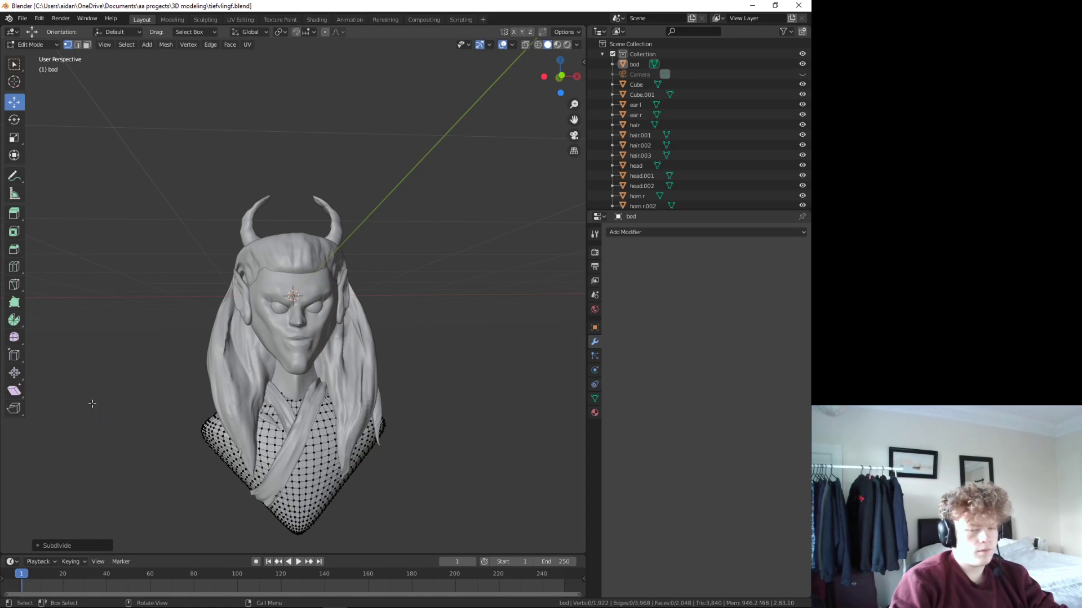
key("a")
right_click(79, 382)
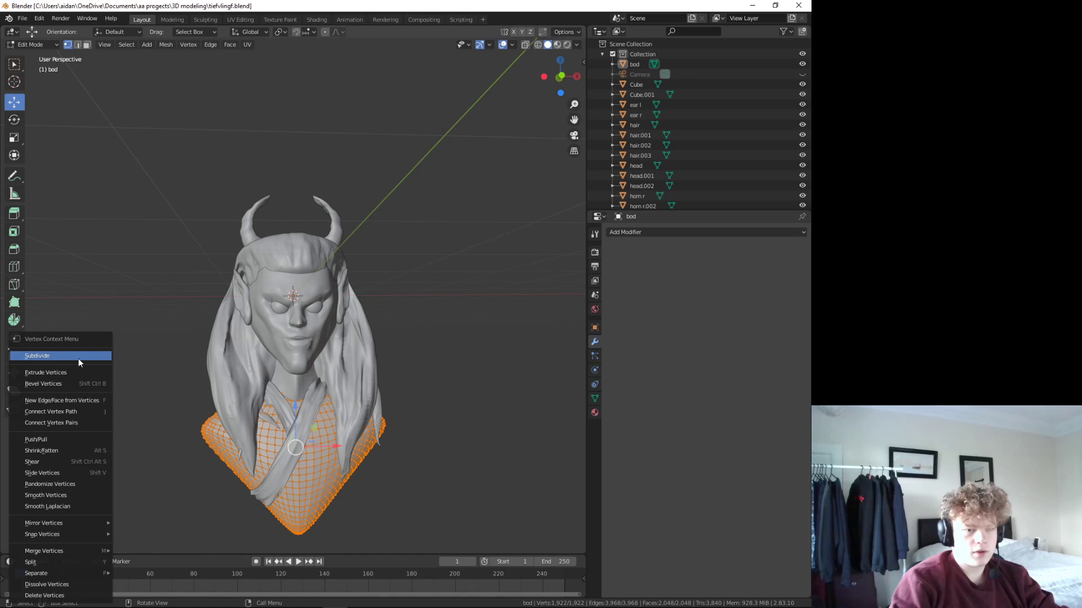
left_click(79, 358)
- Set the subdivision's Number of Cuts to 10, then 15, and clear the selection
left_click(72, 545)
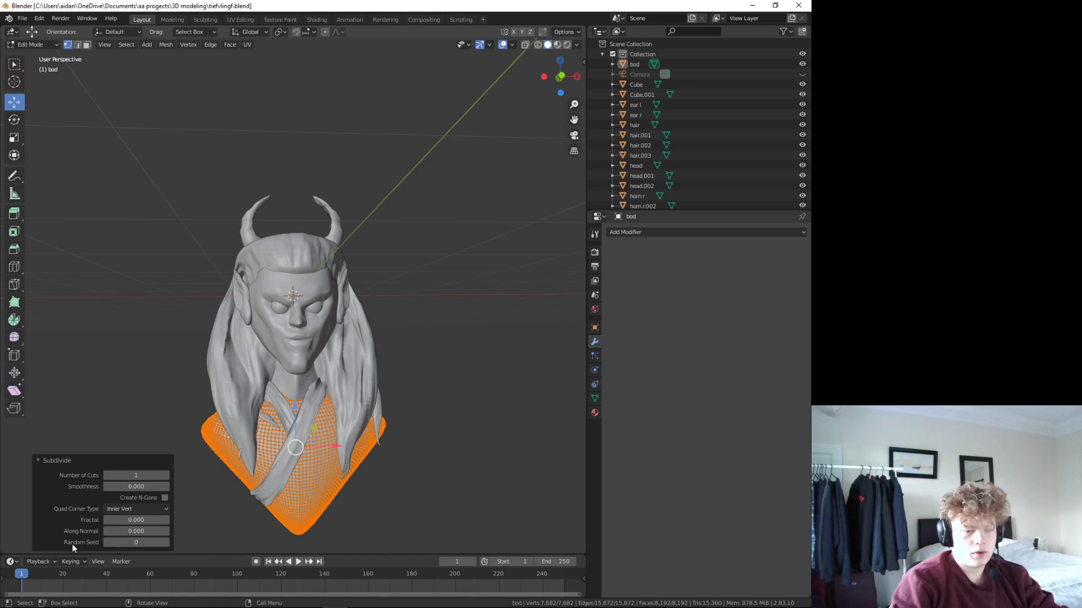
left_click(136, 475)
type("10")
key("Return")
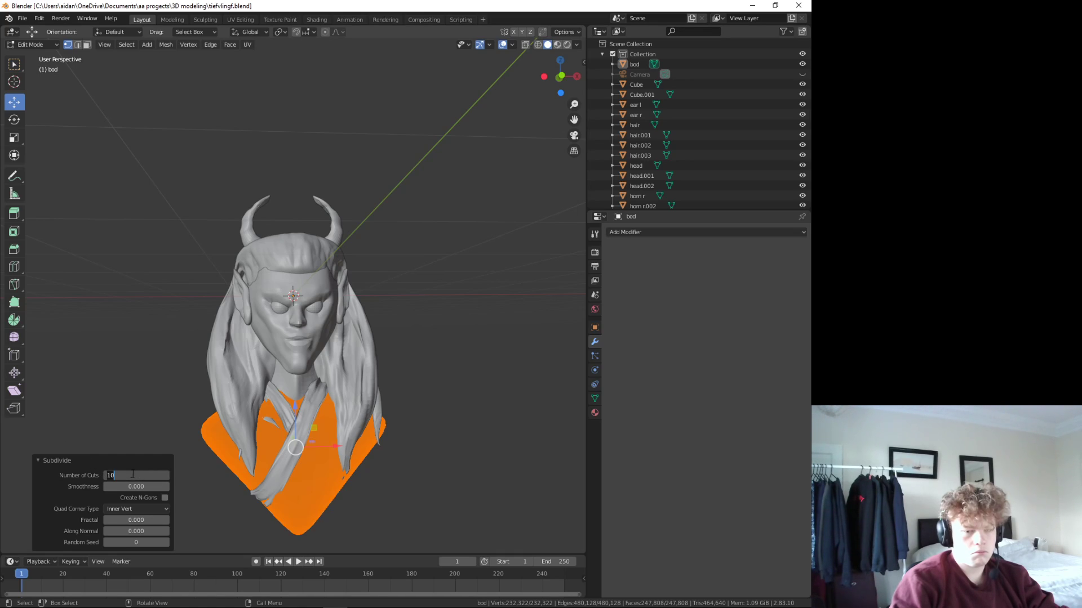
type("1")
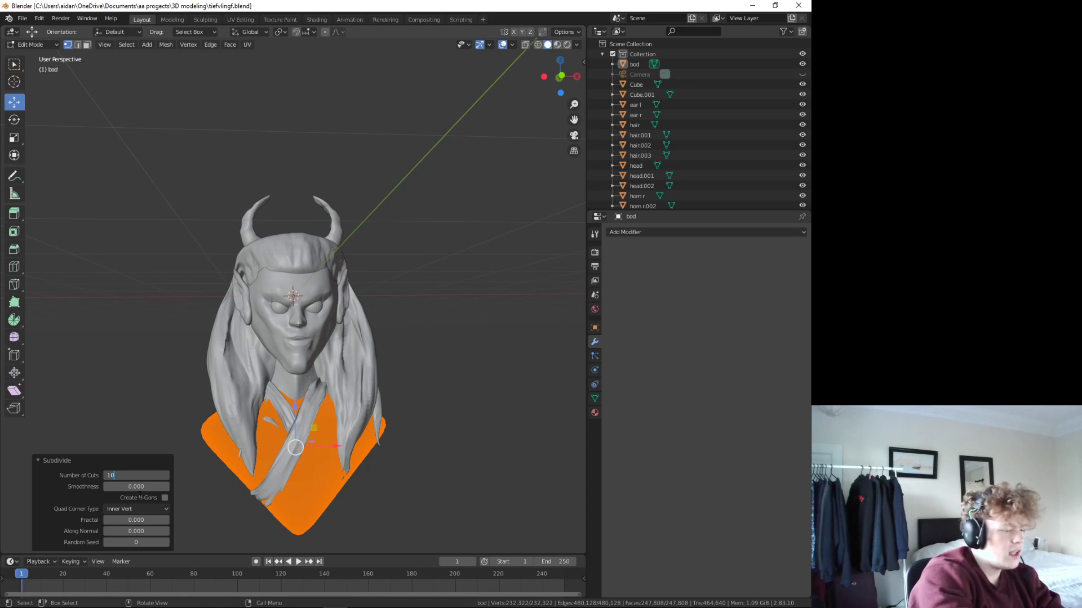
type("5")
key("Return")
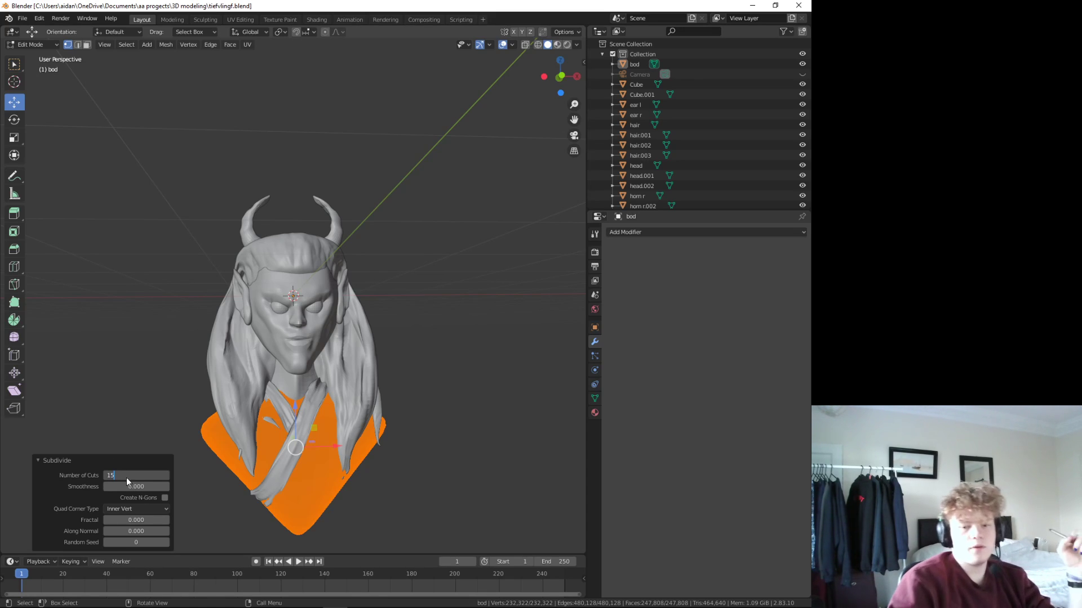
left_click(83, 349)
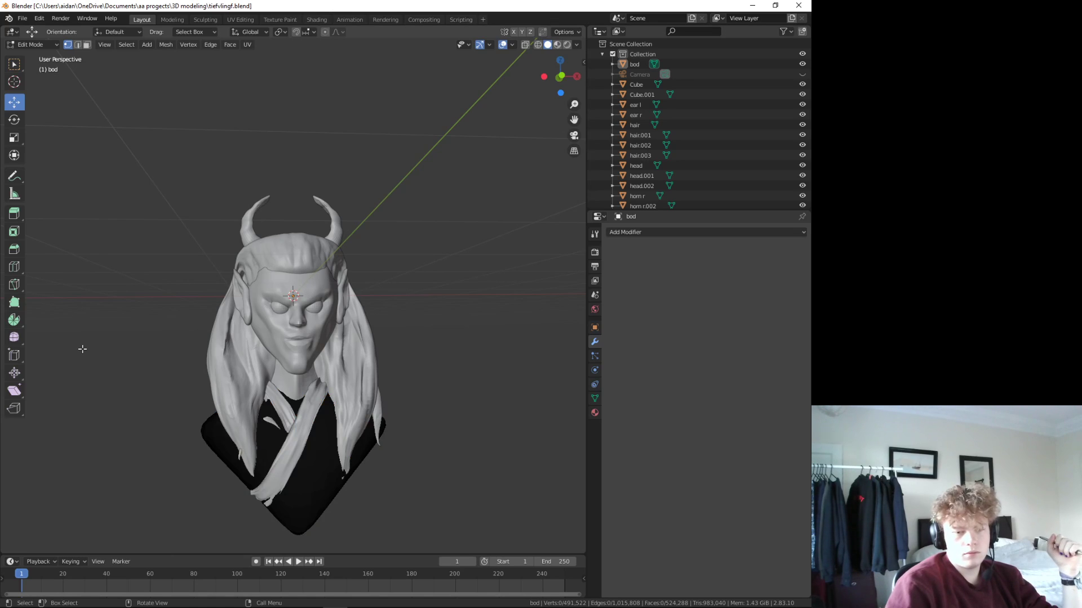
left_click(172, 19)
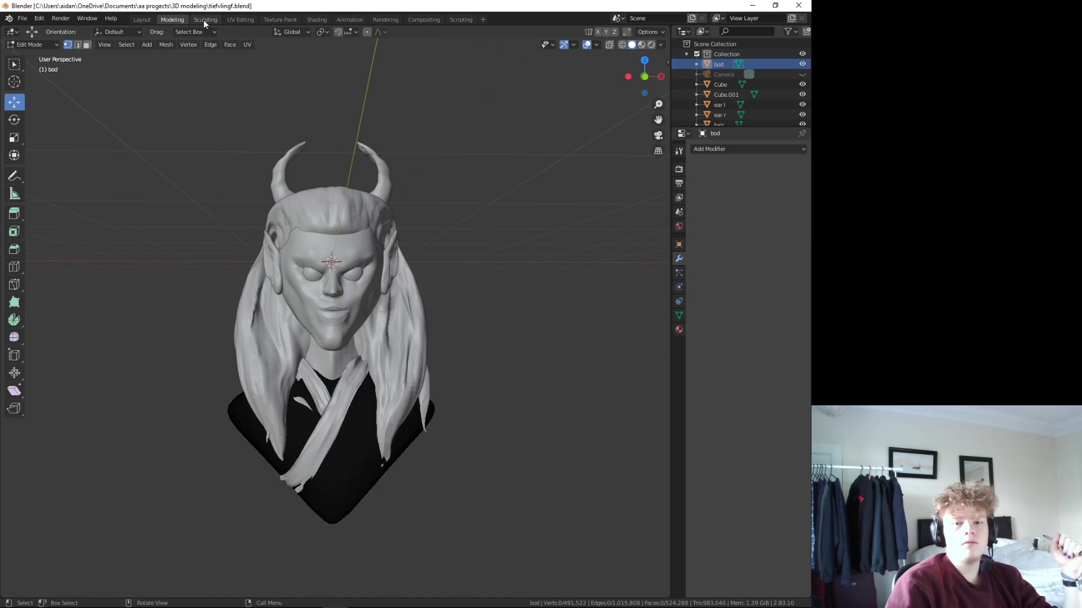
- In the Sculpting workspace, smooth the chest and strap surface while orbiting the bust
left_click(204, 19)
scroll(334, 437, "up", 2)
middle_click_drag(335, 437, 91, 277)
scroll(338, 435, "up", 3)
left_click_drag(270, 395, 395, 483)
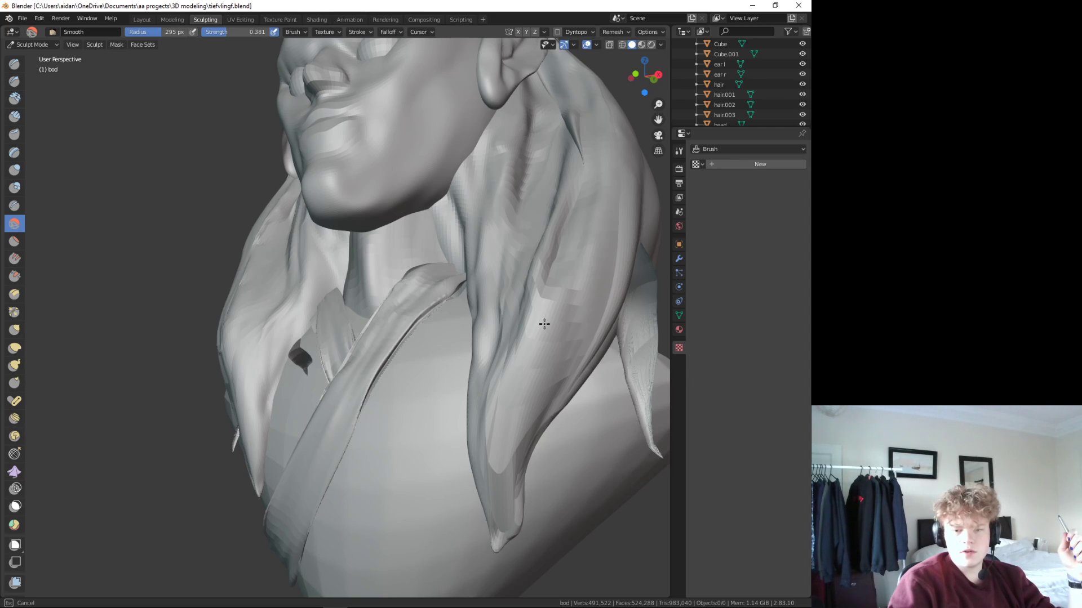
scroll(418, 406, "down", 3)
middle_click_drag(418, 406, 317, 372)
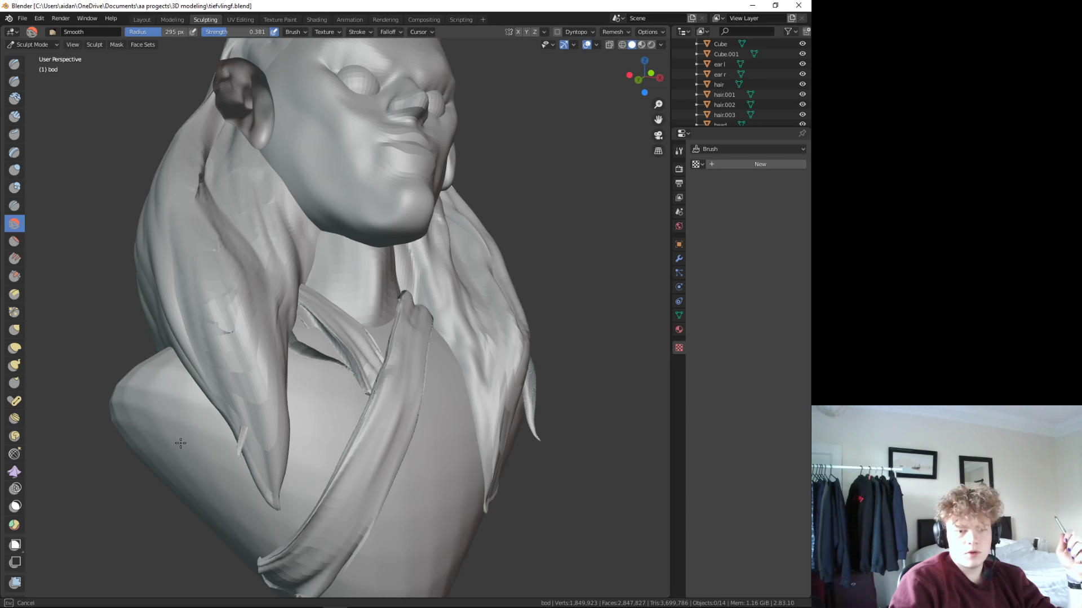
mouse_move(262, 581)
middle_mouse_down()
mouse_move(285, 454)
mouse_move(387, 461)
mouse_move(550, 504)
middle_mouse_up()
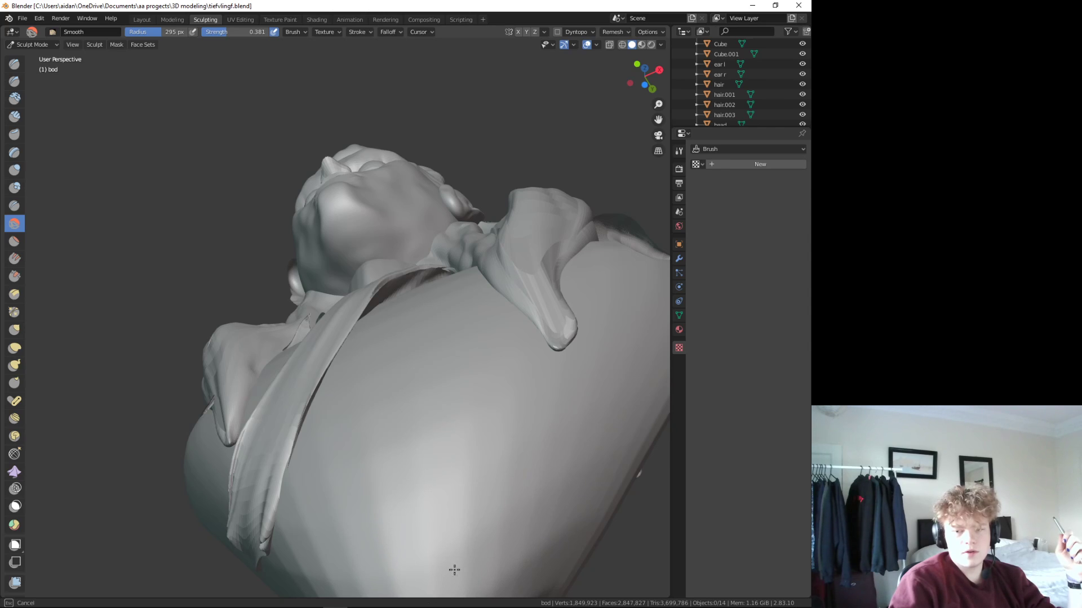
scroll(570, 462, "down", 5)
mouse_move(362, 379)
middle_mouse_down()
mouse_move(349, 417)
mouse_move(503, 372)
mouse_move(359, 377)
middle_mouse_up()
mouse_move(340, 423)
middle_mouse_down()
mouse_move(358, 429)
mouse_move(394, 406)
mouse_move(459, 398)
mouse_move(406, 387)
middle_mouse_up()
scroll(405, 387, "up", 3)
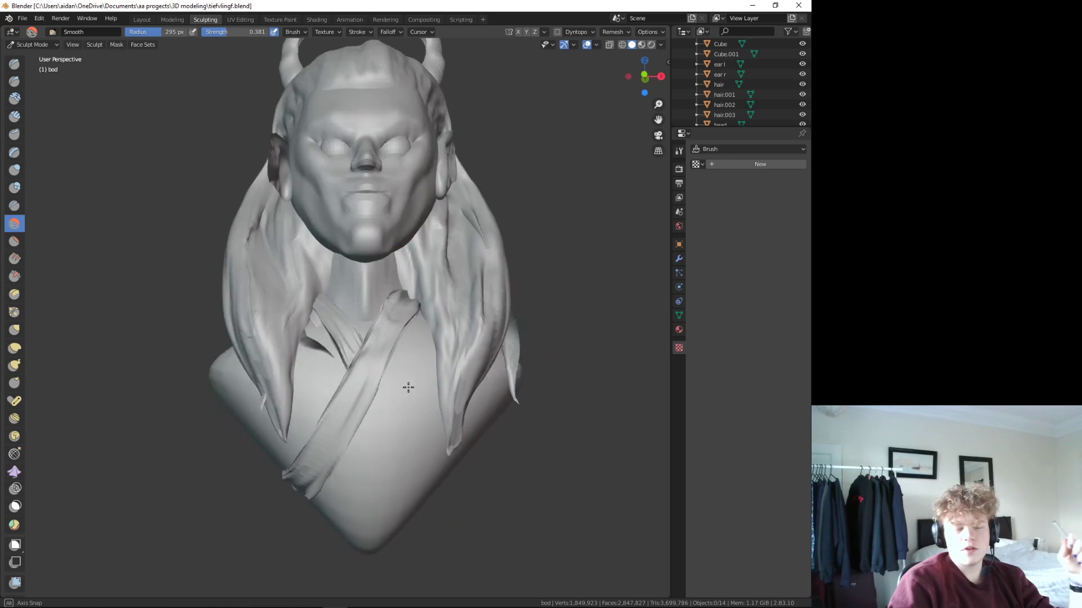
scroll(315, 346, "up", 2)
- Try the Draw brush and undo, then pick Smooth and enlarge its radius
left_click(13, 67)
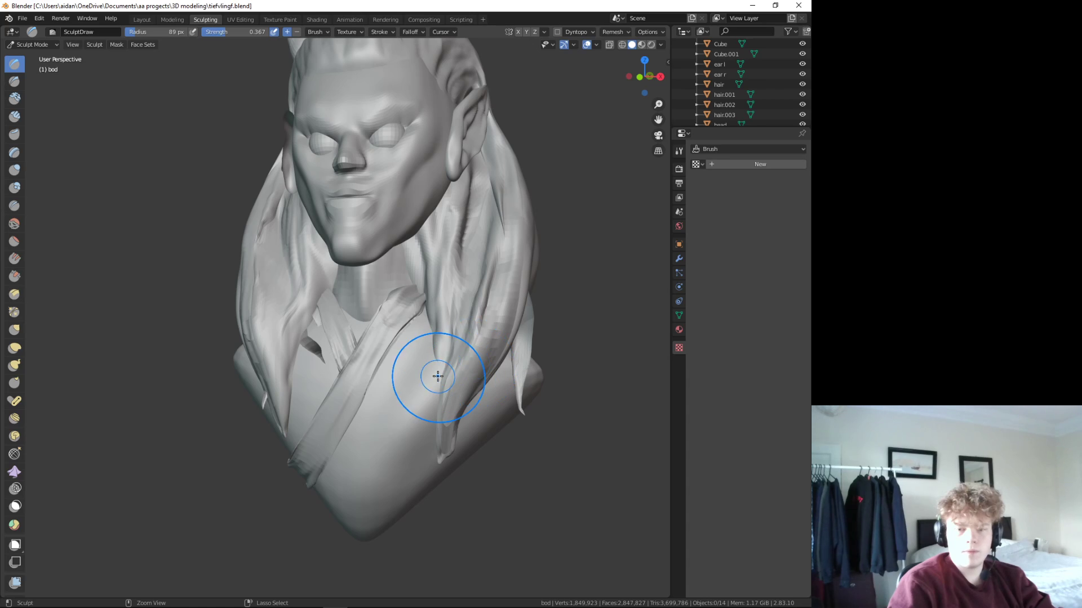
key("ctrl+z")
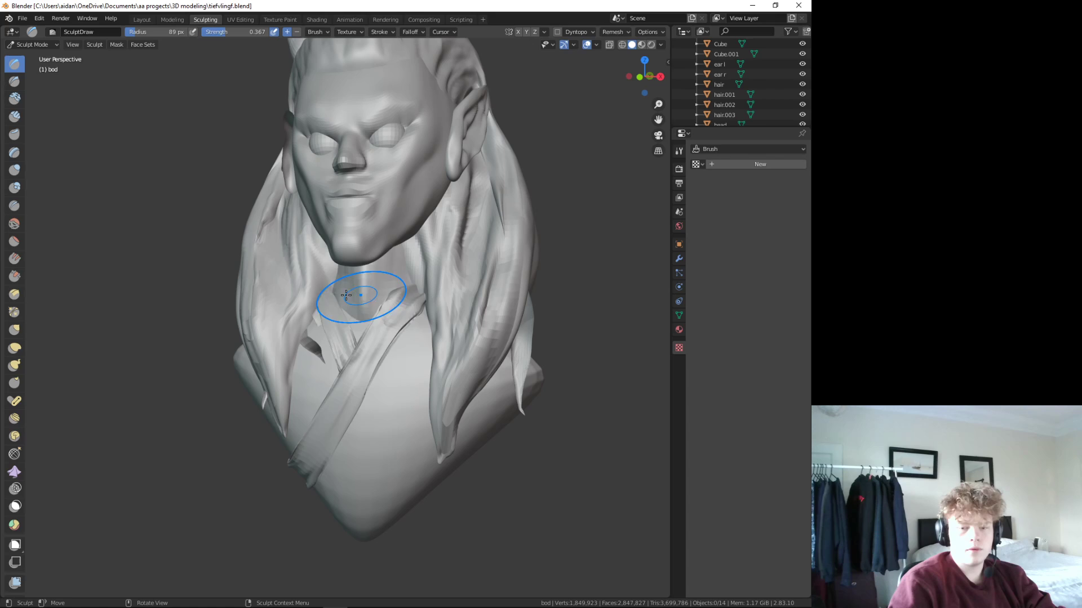
left_click(14, 223)
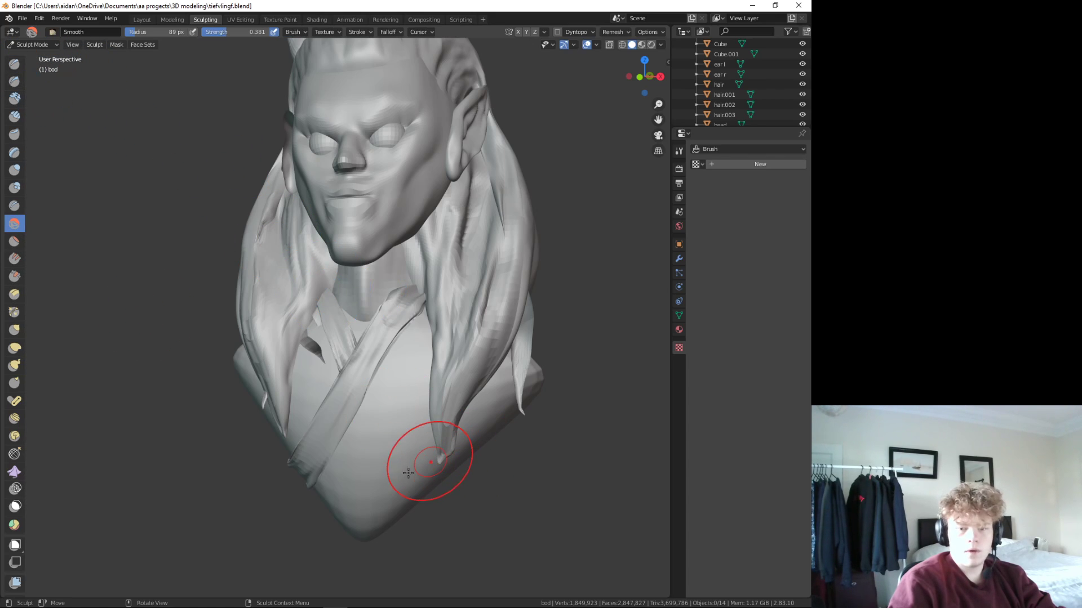
key("f")
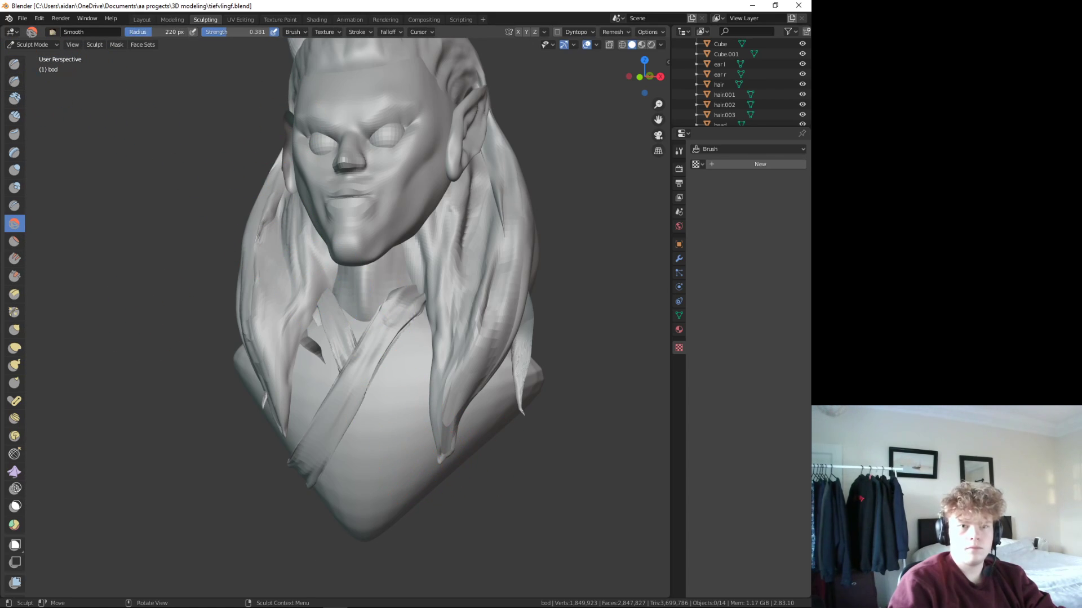
left_click(393, 474)
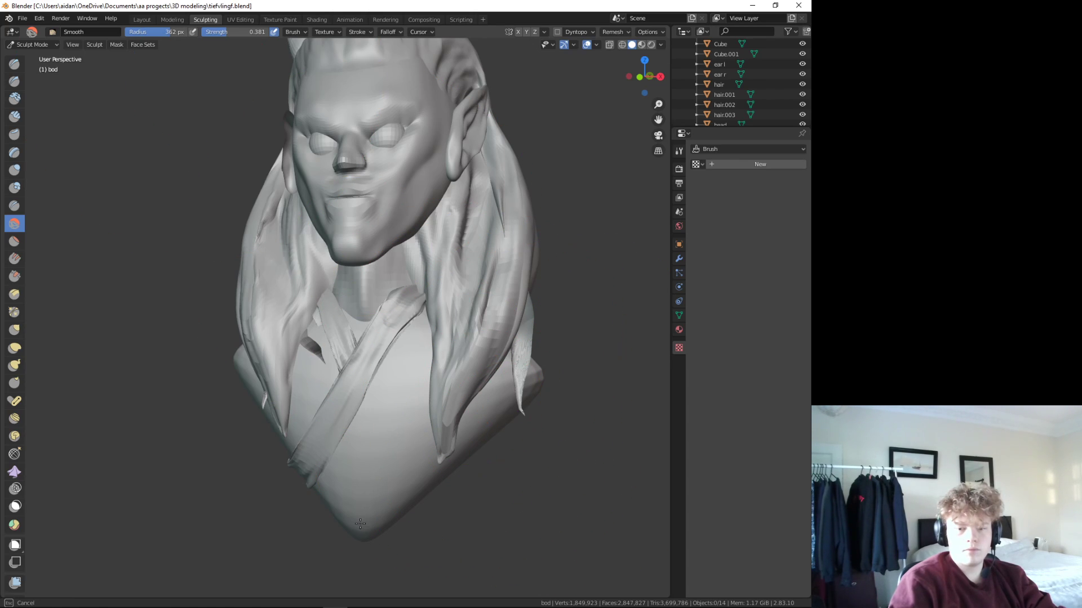
- Carve five diagonal drapery folds across the lower chest robe with the Draw brush
left_click(14, 64)
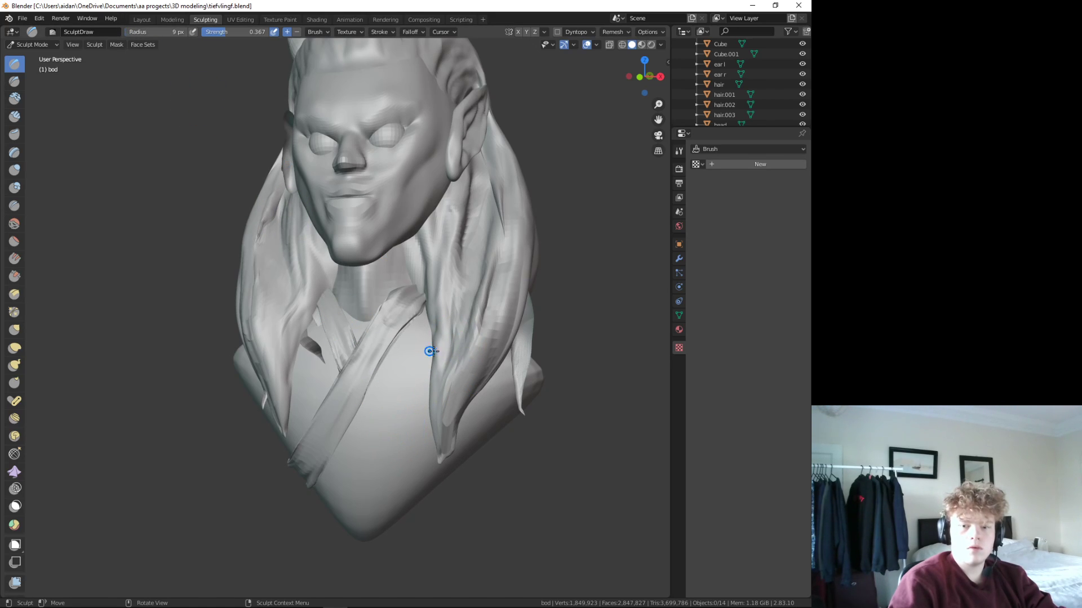
left_click_drag(429, 351, 332, 482)
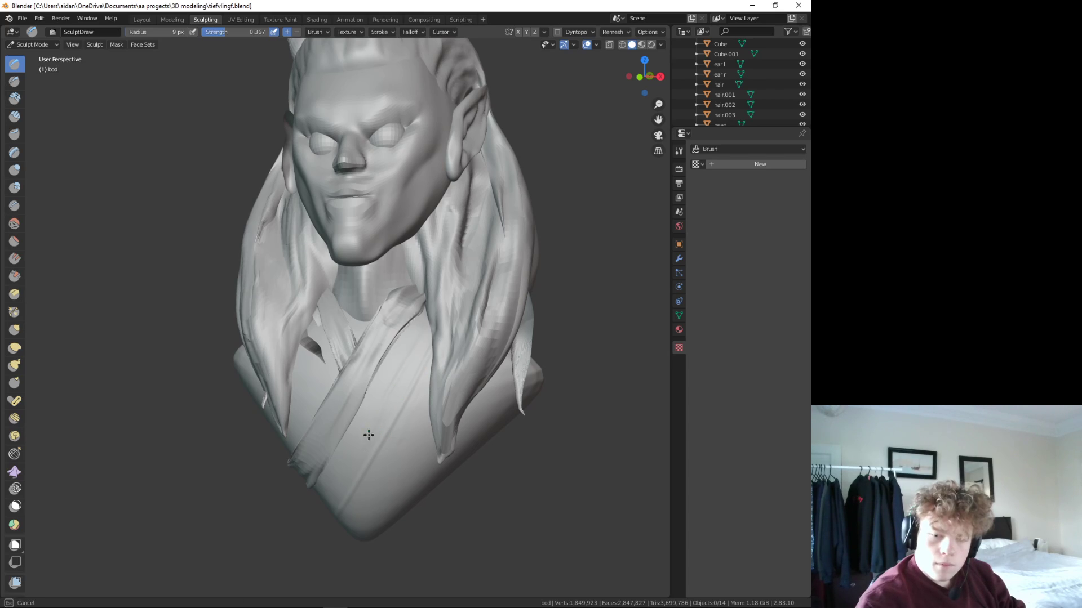
mouse_move(404, 422)
left_mouse_down()
mouse_move(434, 371)
mouse_move(467, 372)
left_mouse_up()
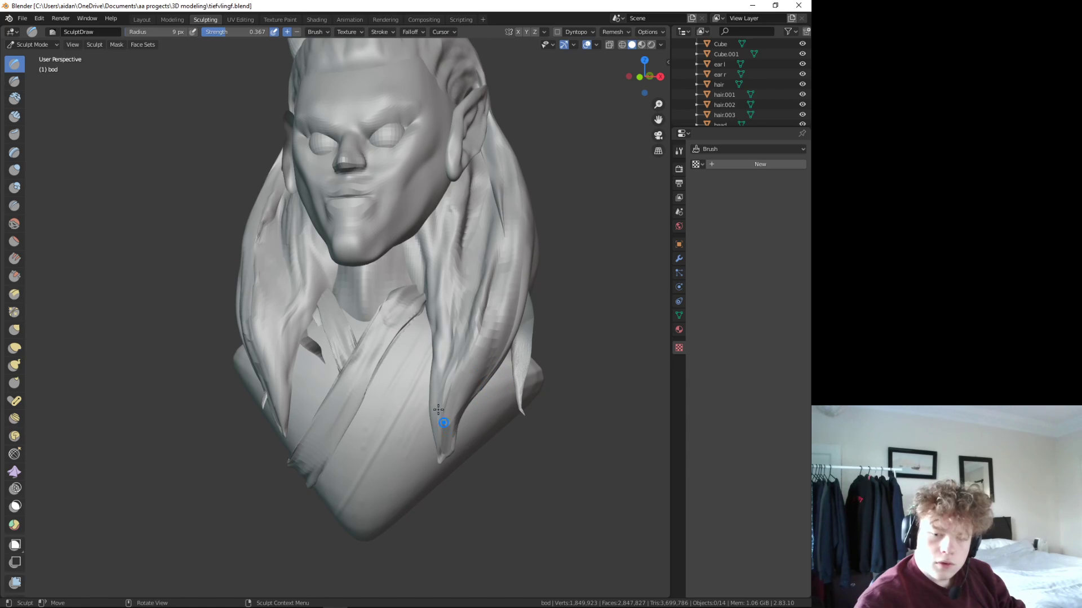
mouse_move(414, 337)
left_mouse_down()
mouse_move(365, 392)
mouse_move(325, 468)
mouse_move(442, 295)
mouse_move(428, 406)
mouse_move(370, 505)
left_mouse_up()
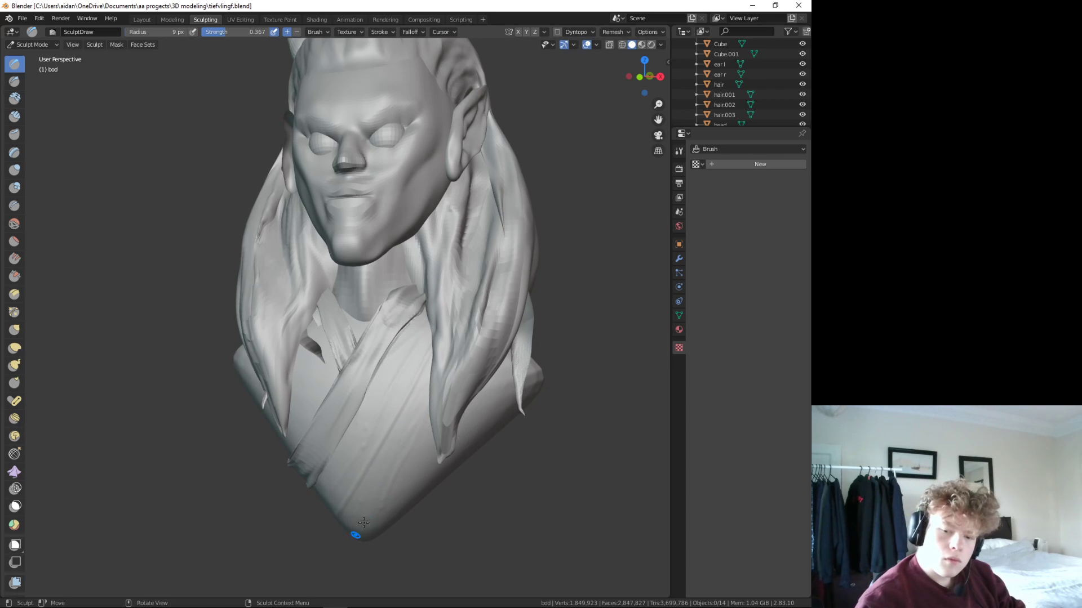
left_click_drag(491, 372, 504, 370)
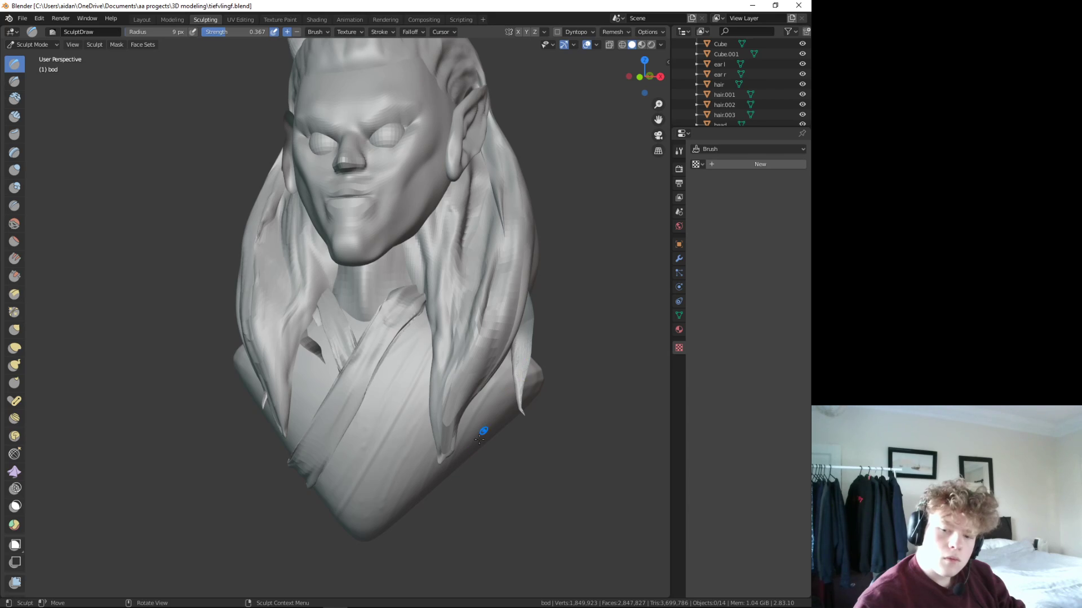
left_click_drag(484, 428, 516, 383)
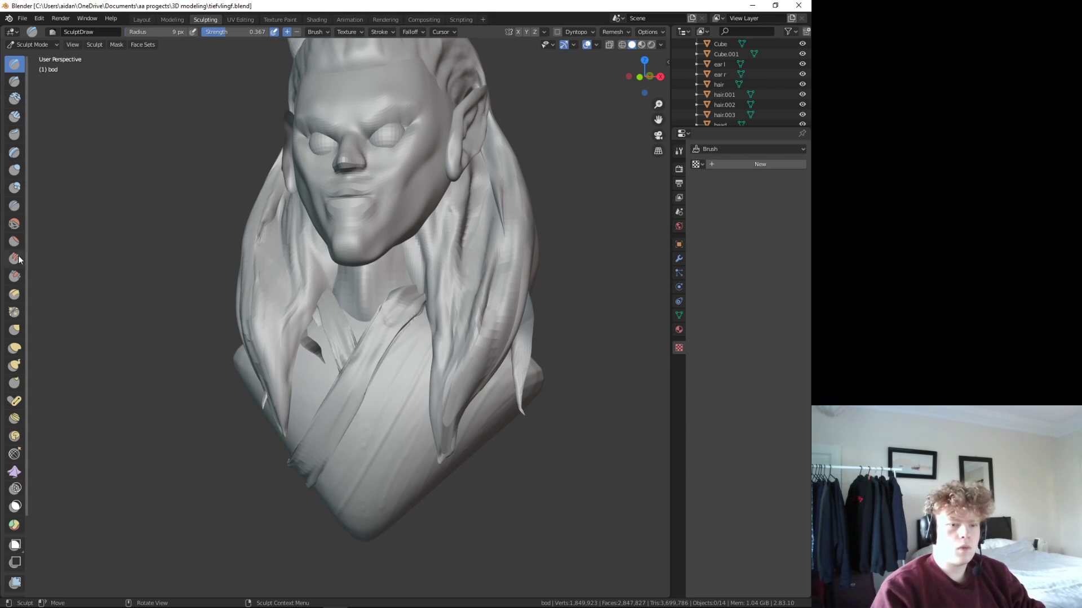
- Soften the new robe grooves with the Smooth brush widened to 53 px
left_click(14, 224)
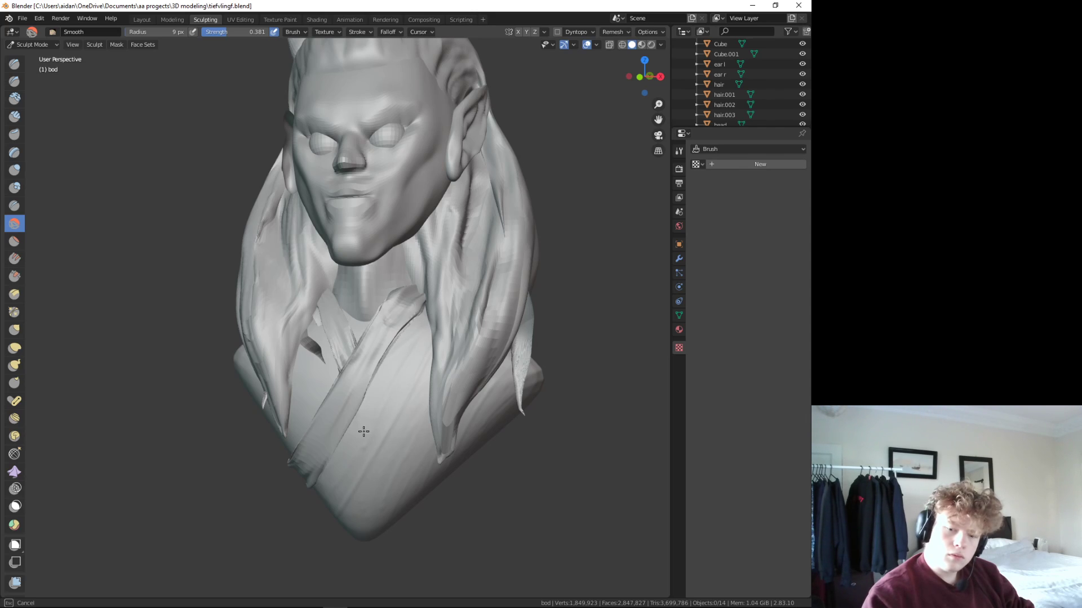
left_click_drag(363, 432, 327, 458)
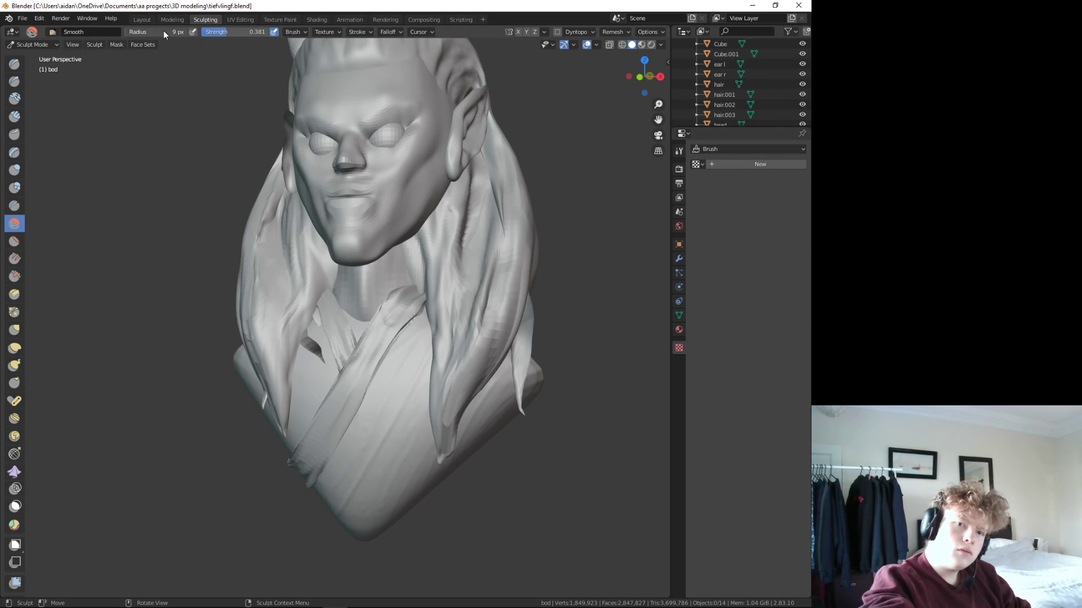
left_click_drag(163, 32, 176, 33)
left_click_drag(402, 380, 402, 380)
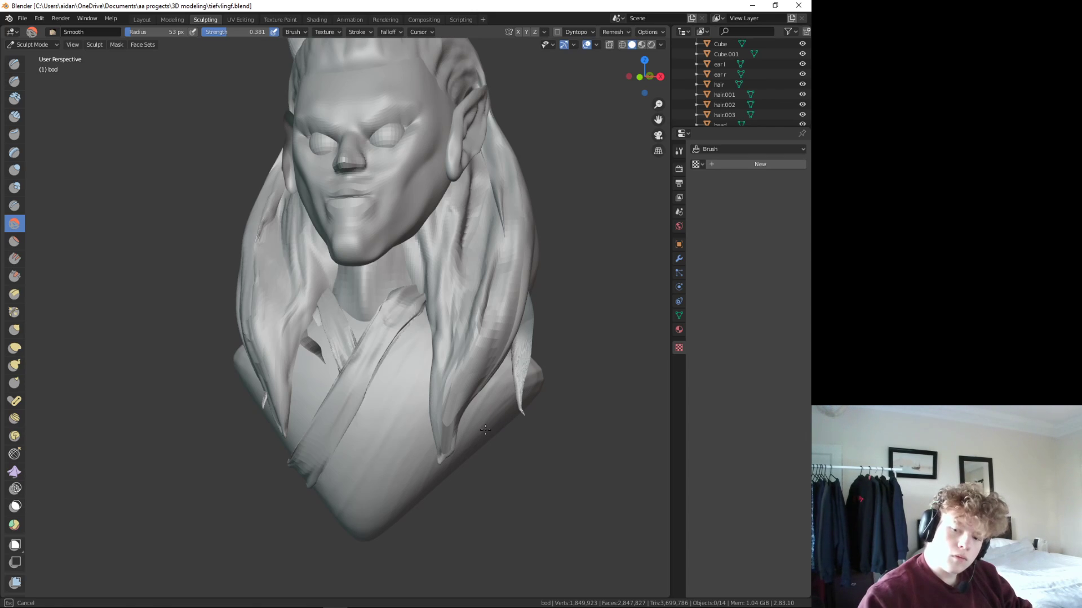
left_click_drag(485, 430, 387, 519)
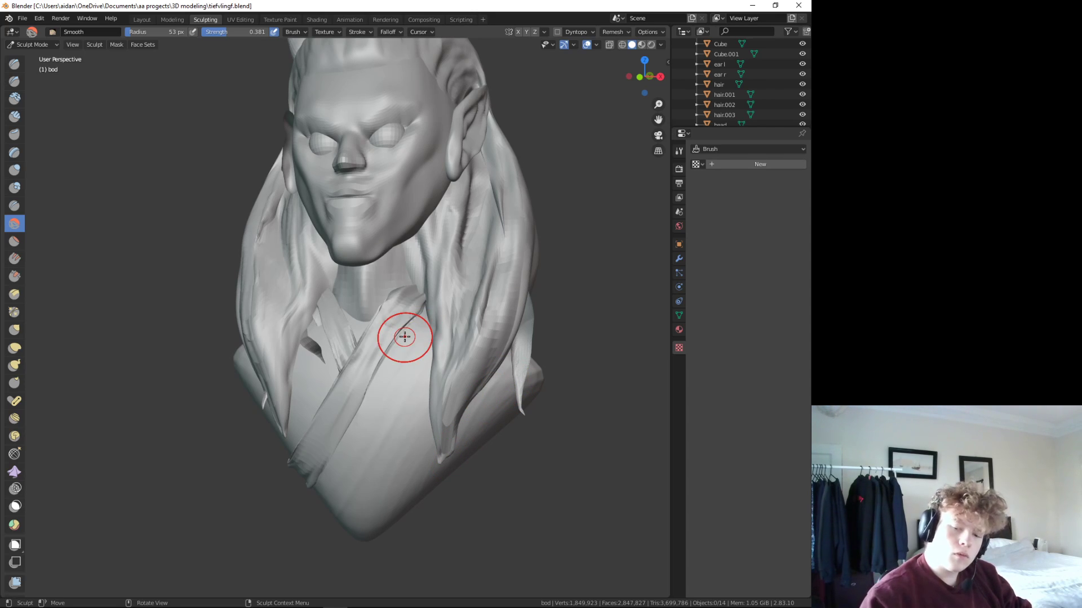
mouse_move(381, 323)
middle_mouse_down()
mouse_move(408, 420)
mouse_move(347, 423)
mouse_move(357, 427)
middle_mouse_up()
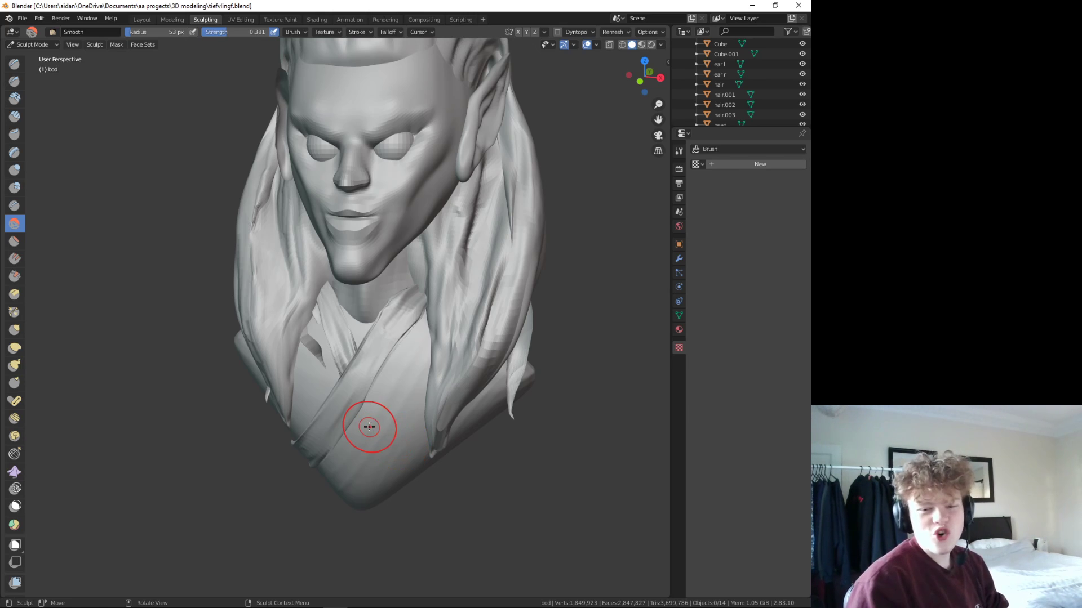
middle_click_drag(367, 424, 150, 136)
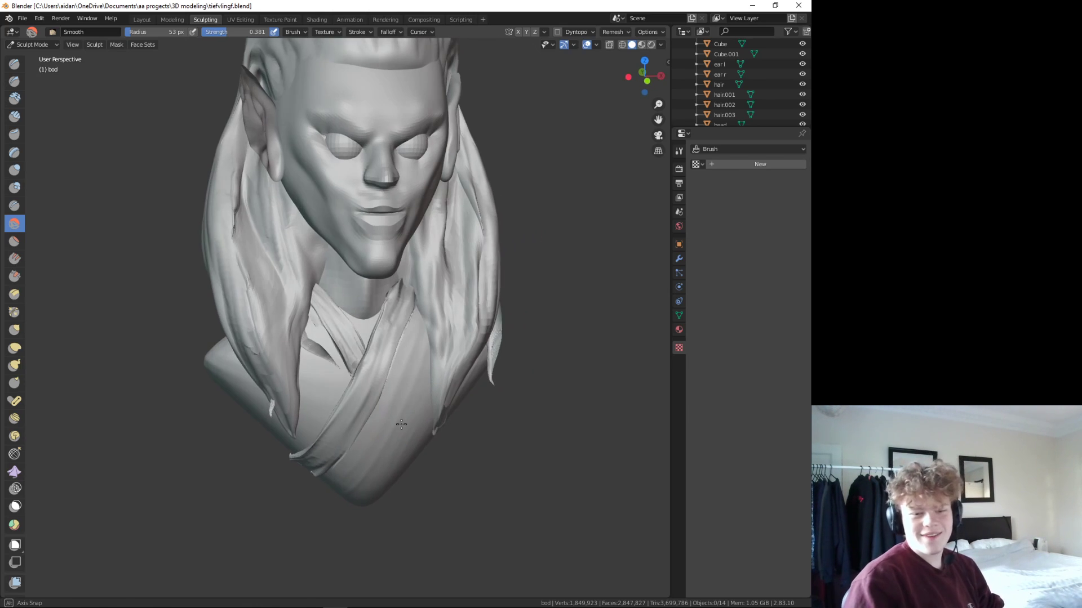
- With a fine-tipped Draw brush, carve small creases on the chest near the left shoulder
left_click(15, 65)
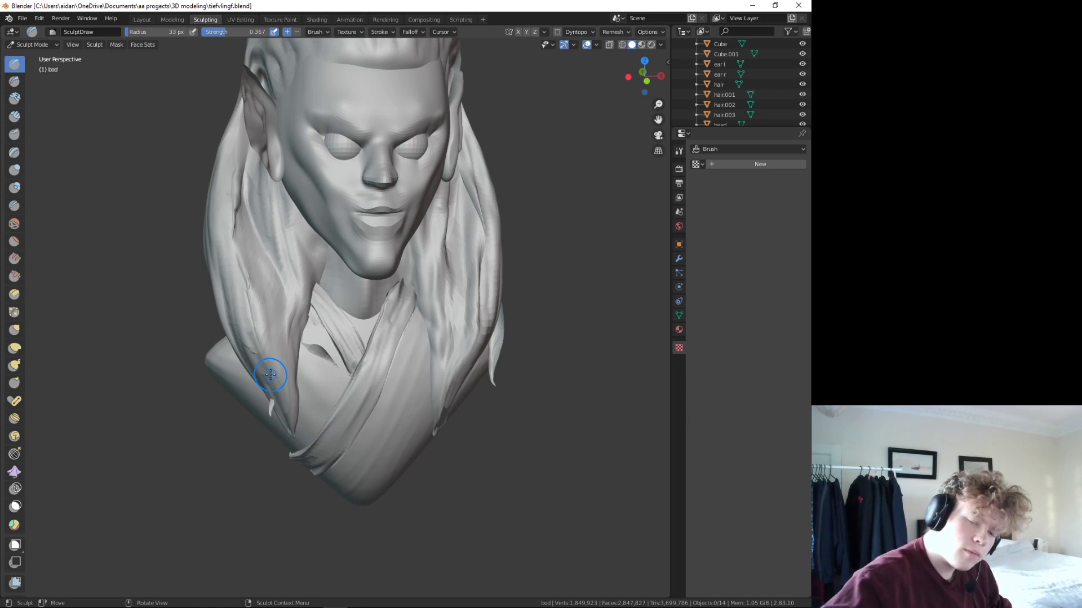
left_click_drag(164, 32, 127, 33)
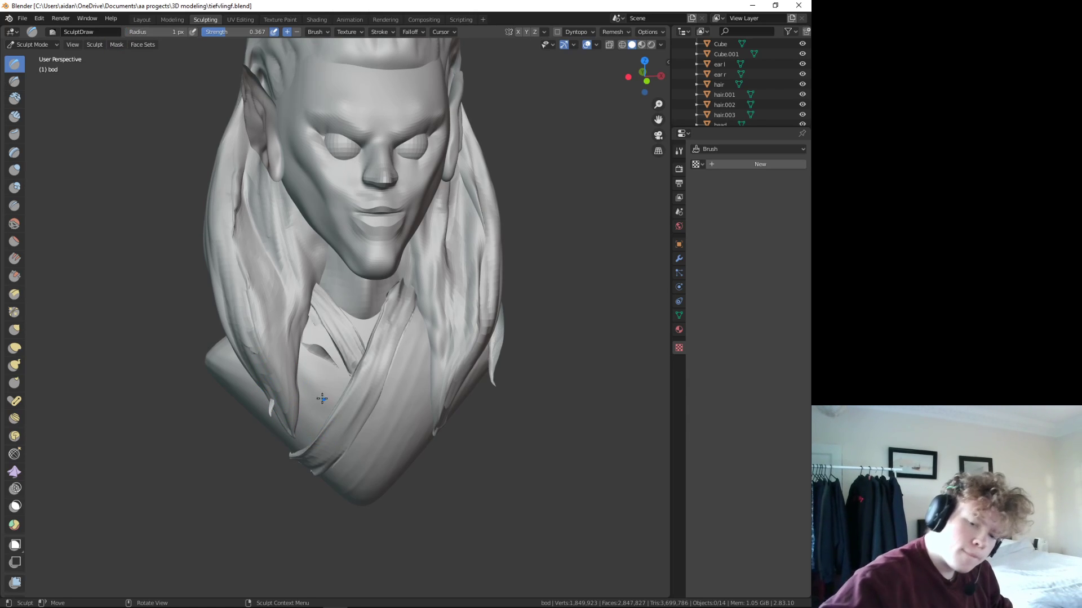
left_click_drag(324, 366, 323, 360)
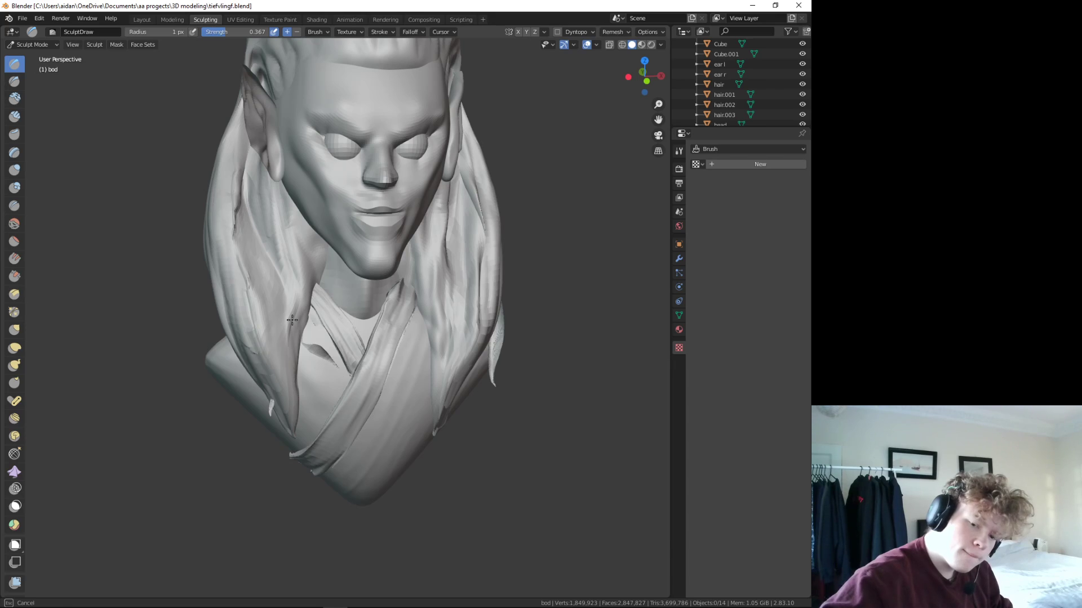
left_click_drag(291, 320, 293, 324)
left_click_drag(293, 371, 299, 367)
mouse_move(310, 417)
left_mouse_down()
mouse_move(305, 428)
mouse_move(241, 373)
left_mouse_up()
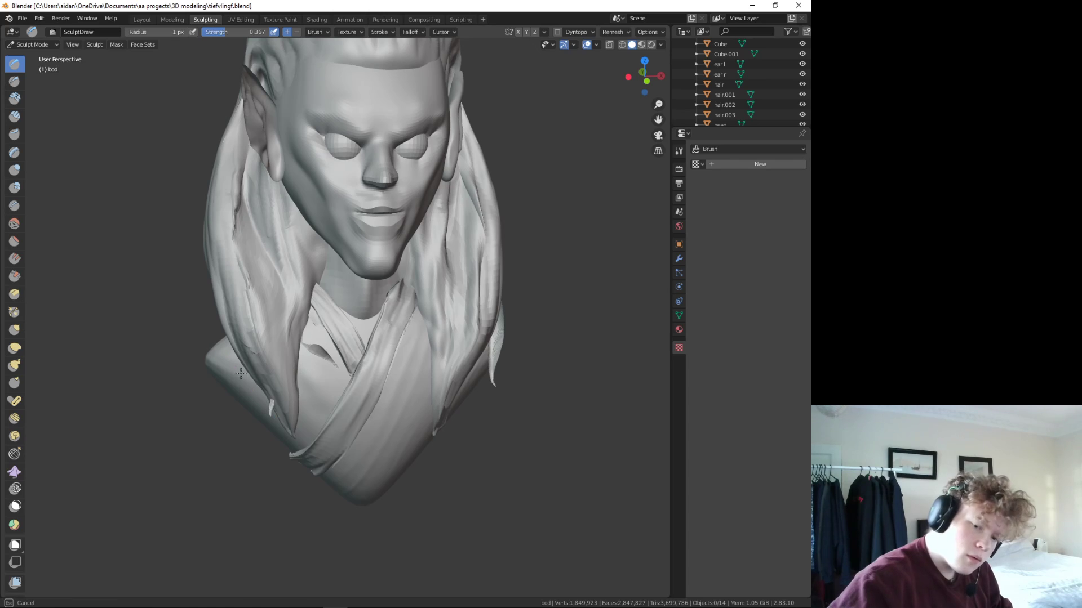
left_click_drag(270, 411, 271, 411)
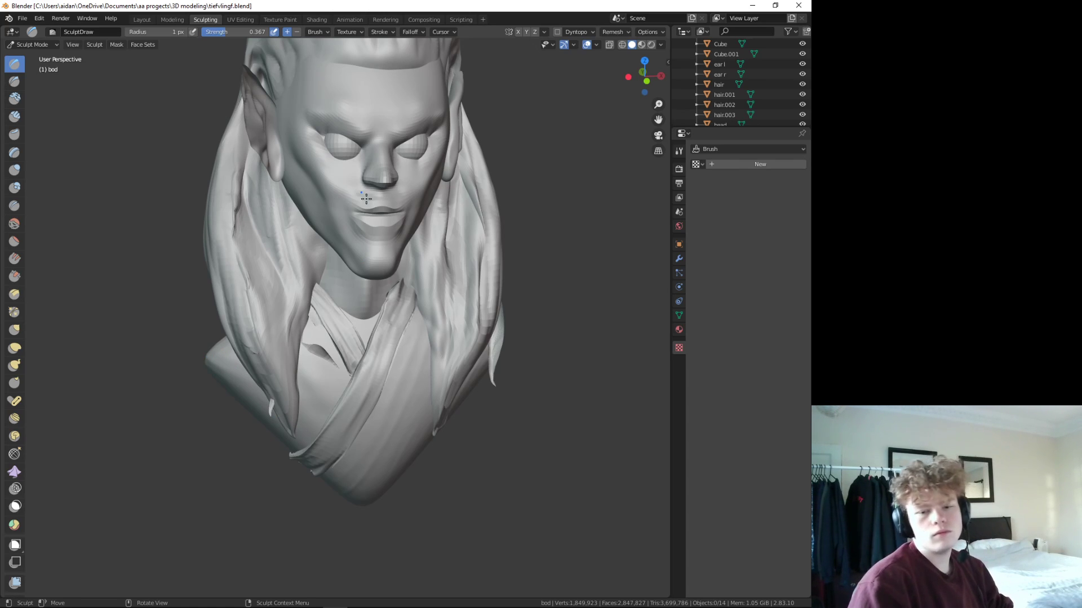
- Zoom in and carve creases along the left robe edge down to the collar at 9 px
scroll(328, 391, "up", 3)
left_click_drag(332, 438, 336, 443)
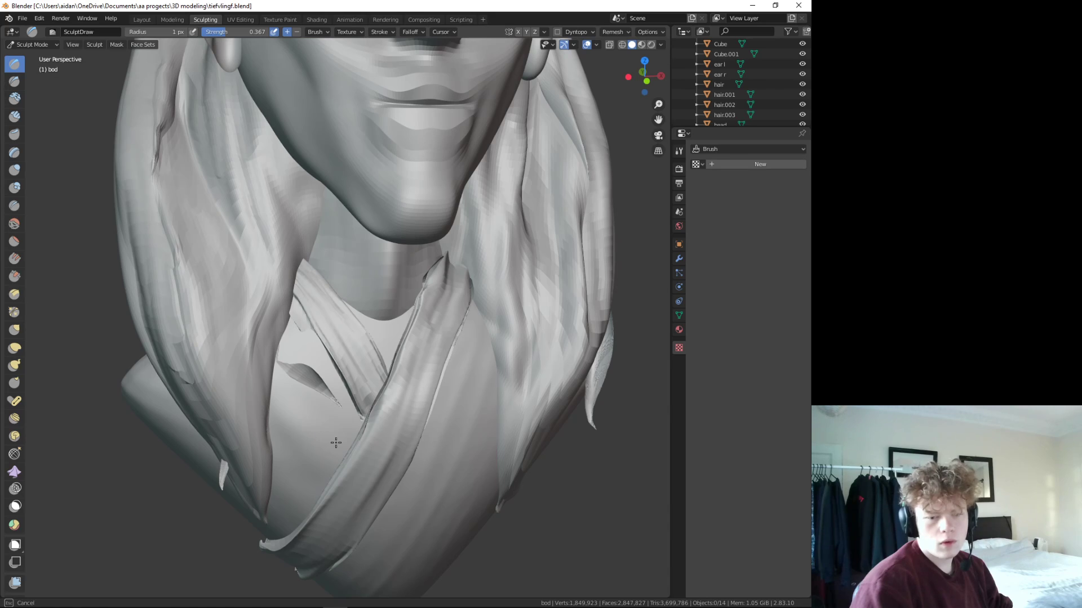
left_click_drag(307, 391, 298, 388)
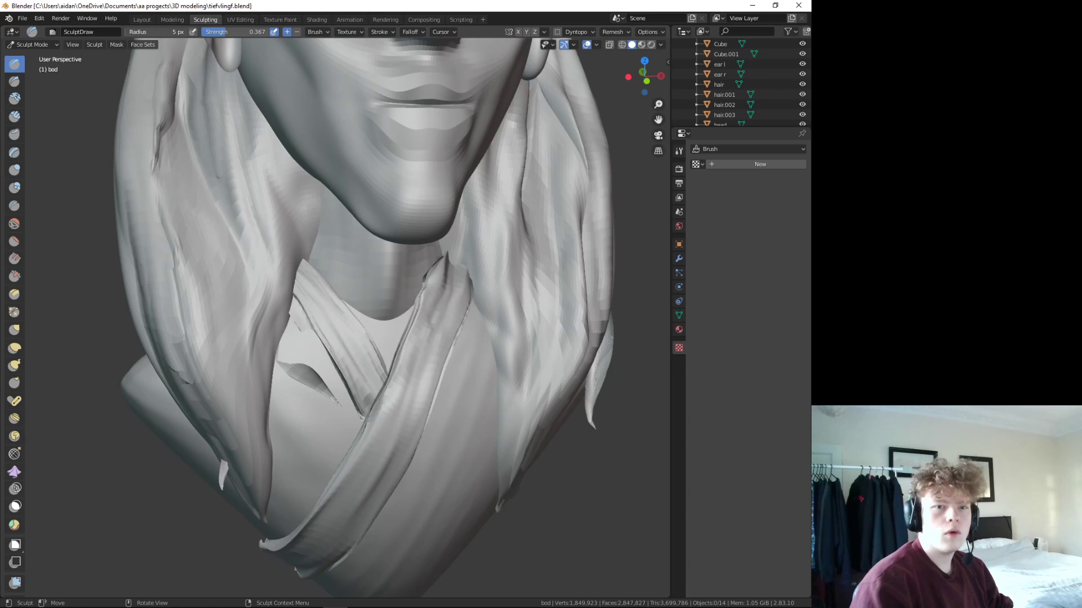
left_click_drag(164, 32, 149, 31)
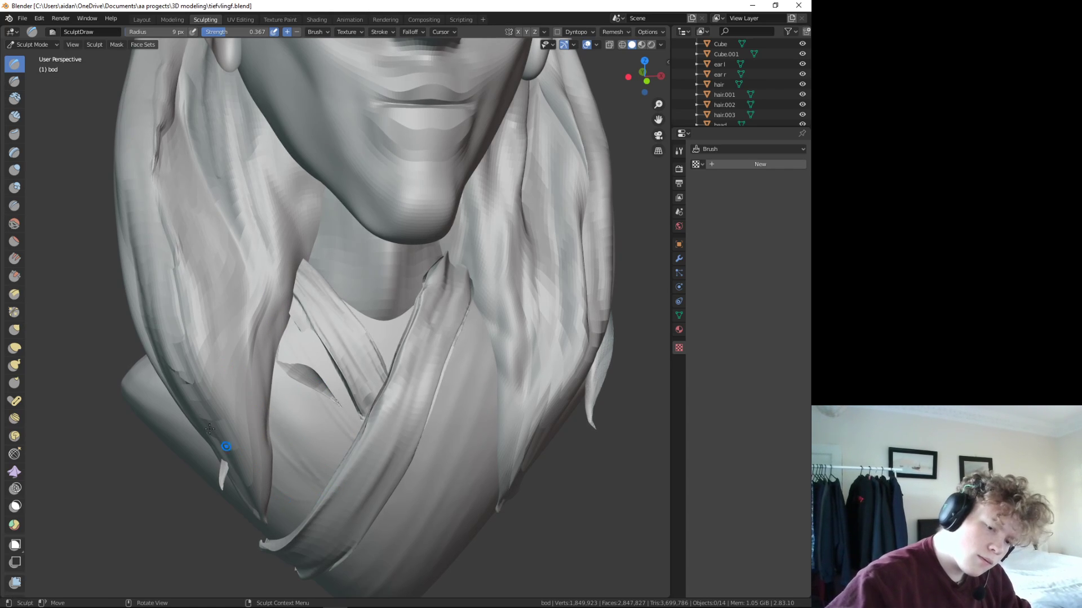
mouse_move(397, 330)
left_mouse_down()
mouse_move(382, 344)
mouse_move(347, 308)
left_mouse_up()
mouse_move(374, 343)
left_mouse_down()
mouse_move(410, 388)
mouse_move(396, 334)
mouse_move(383, 364)
mouse_move(380, 353)
mouse_move(394, 307)
left_mouse_up()
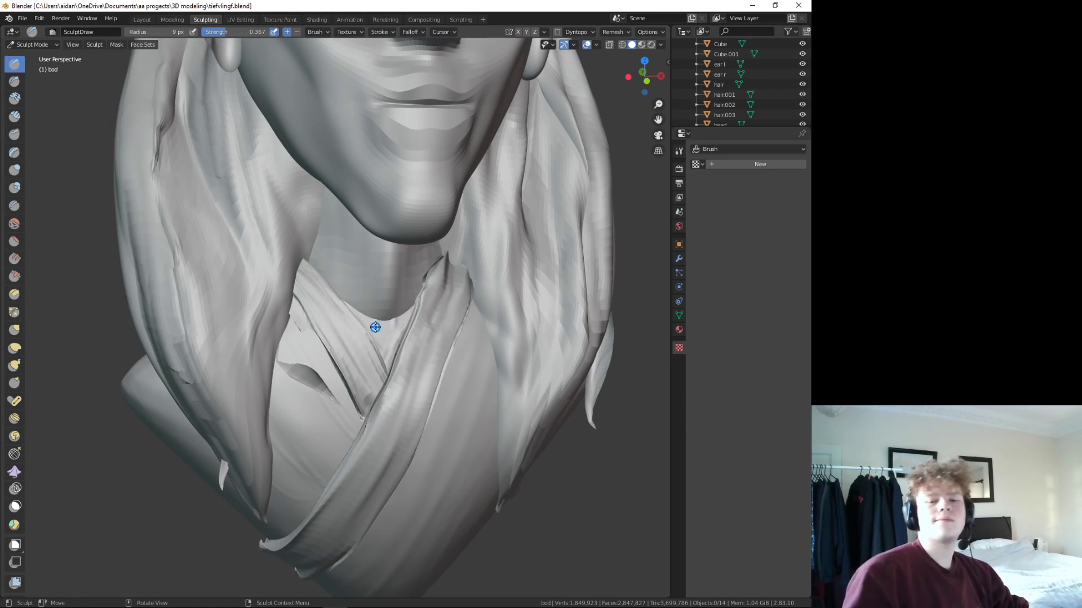
- Smooth the collar area and the new chest crease with the Smooth brush
left_click(15, 224)
left_click_drag(377, 363, 404, 326)
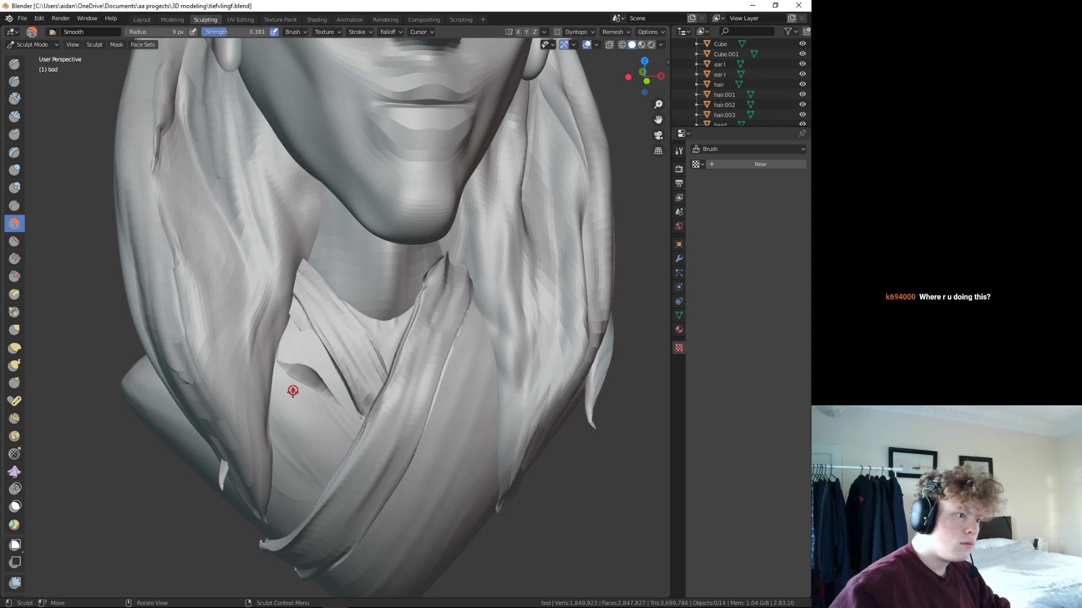
mouse_move(297, 413)
left_mouse_down()
mouse_move(294, 445)
mouse_move(530, 495)
left_mouse_up()
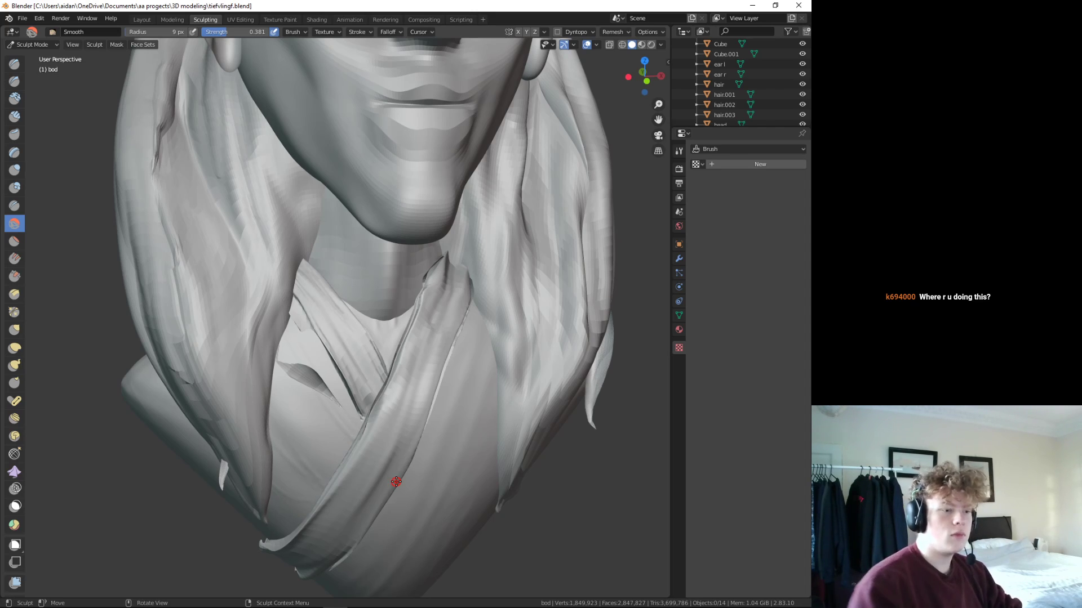
scroll(530, 496, "down", 5)
- Orbit in close and deepen the collar crease with a sharper carving brush
middle_click_drag(399, 446, 81, 427)
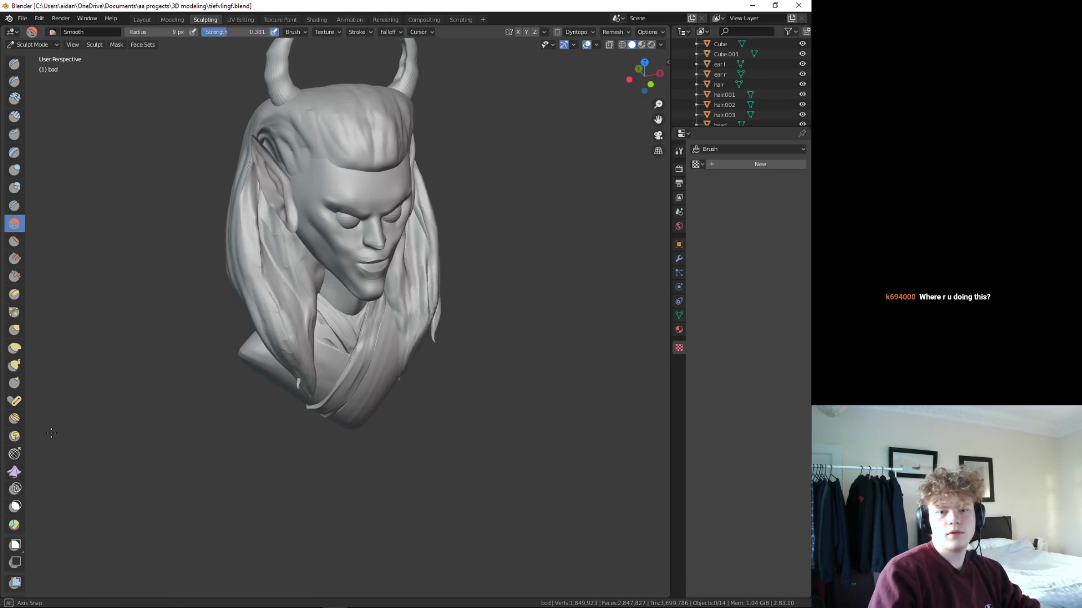
middle_click_drag(81, 426, 39, 424)
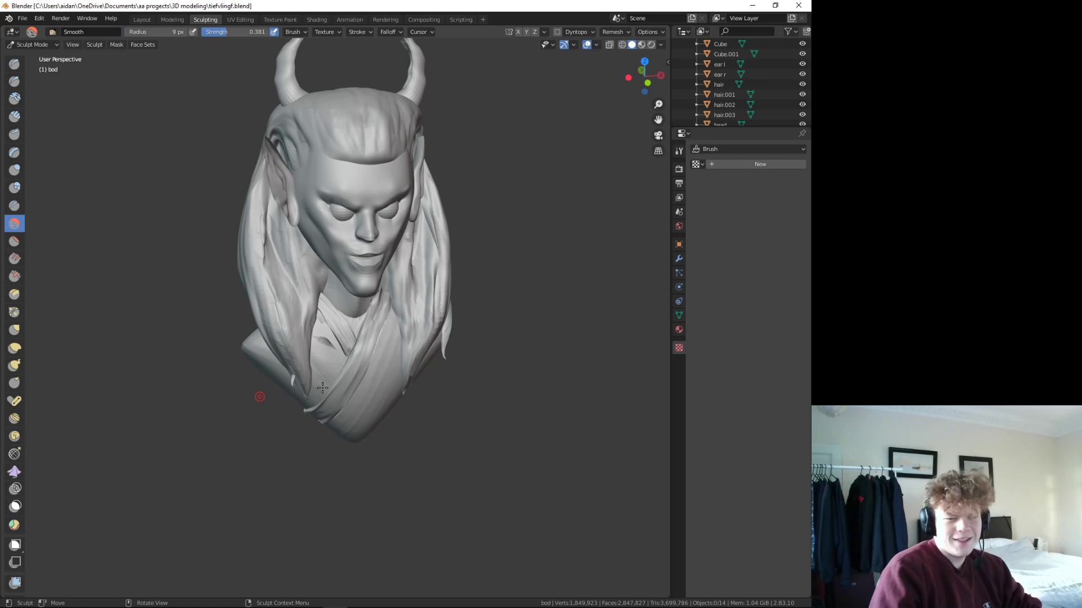
mouse_move(322, 388)
middle_mouse_down()
mouse_move(354, 342)
mouse_move(281, 357)
middle_mouse_up()
scroll(332, 378, "up", 3)
scroll(293, 349, "up", 5)
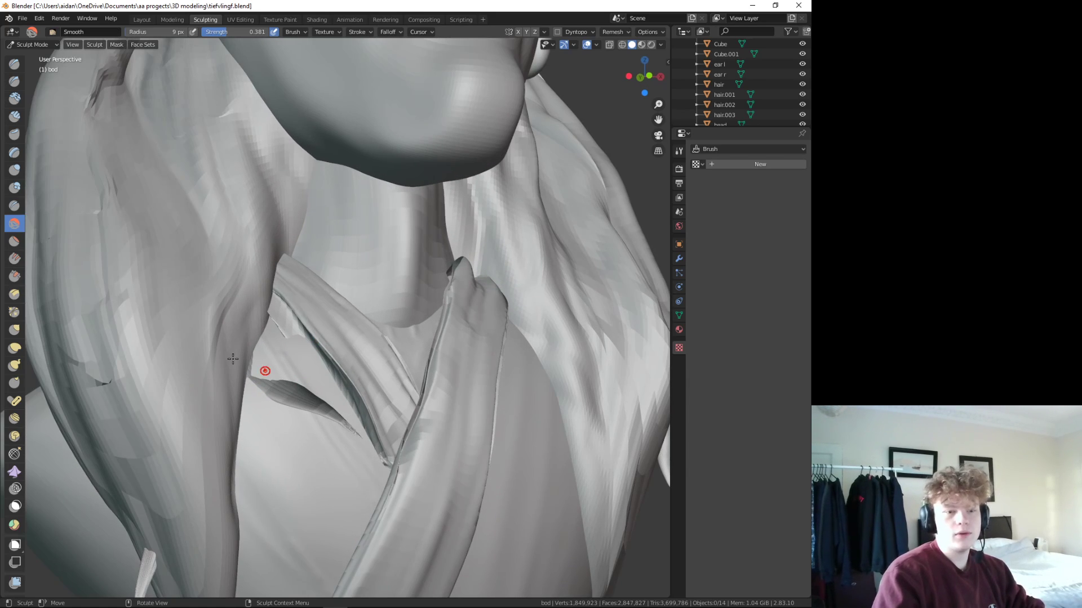
left_click(15, 81)
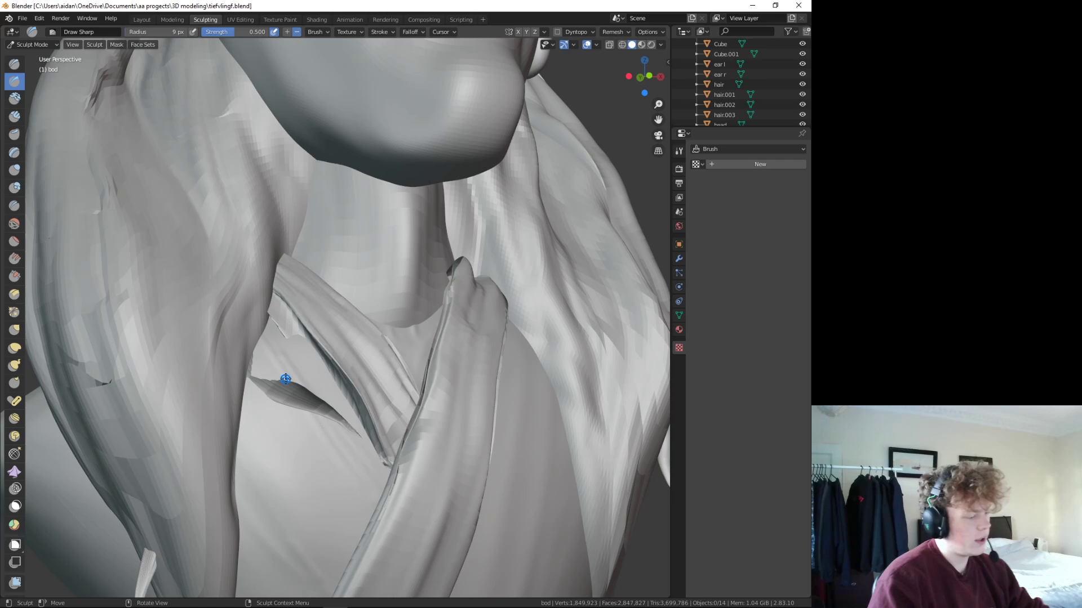
mouse_move(282, 374)
left_mouse_down()
mouse_move(261, 367)
mouse_move(281, 383)
left_mouse_up()
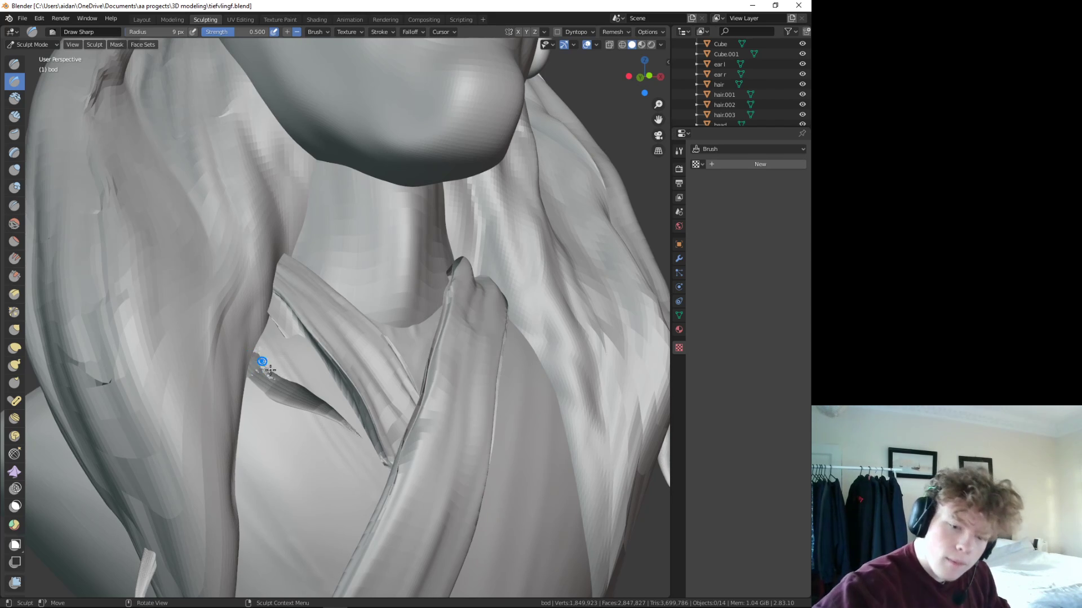
mouse_move(249, 354)
left_mouse_down()
mouse_move(285, 384)
mouse_move(265, 391)
left_mouse_up()
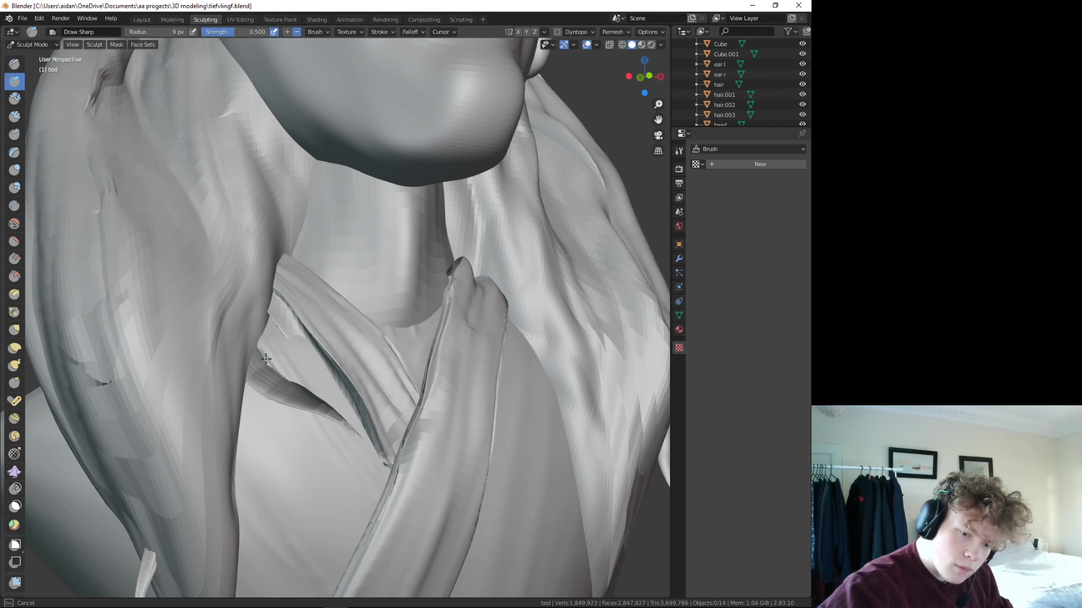
left_click_drag(270, 401, 273, 403)
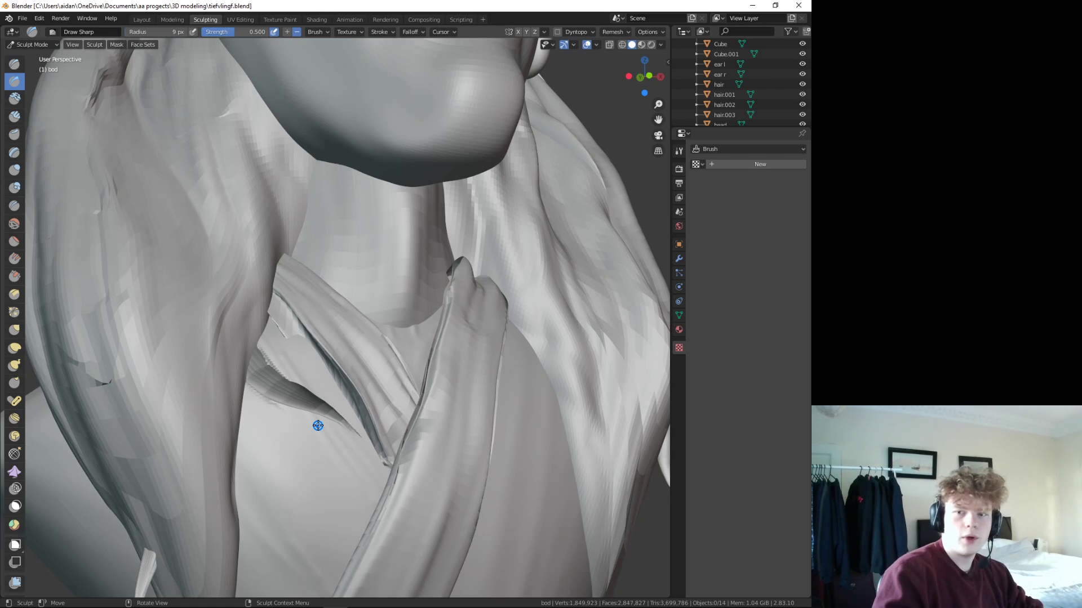
- Smooth the rough collar crease, then zoom out to view the whole bust
left_click(14, 223)
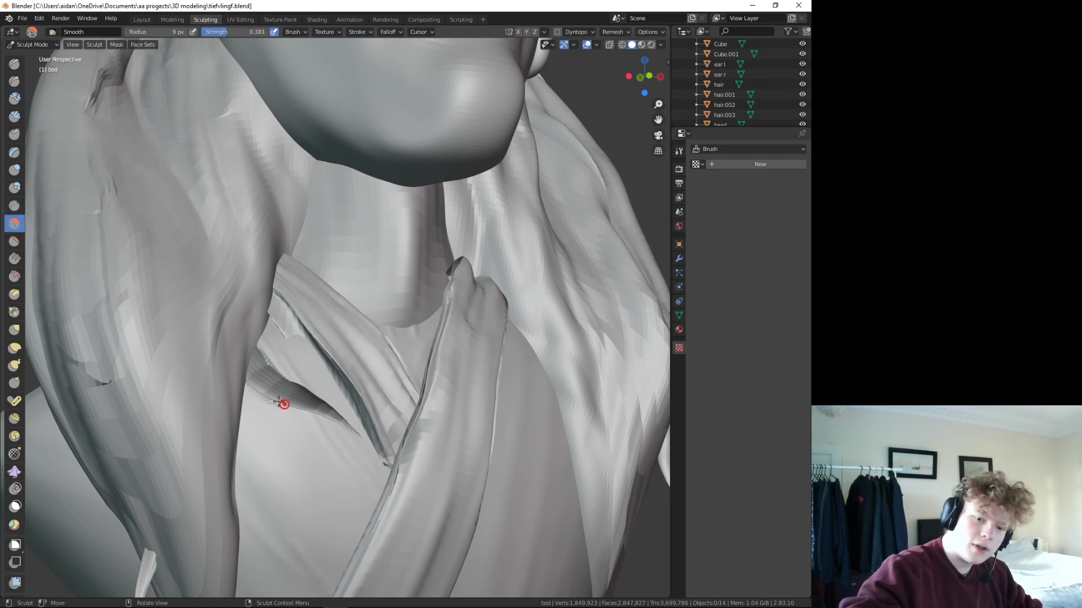
mouse_move(279, 402)
left_mouse_down()
mouse_move(261, 399)
mouse_move(255, 349)
left_mouse_up()
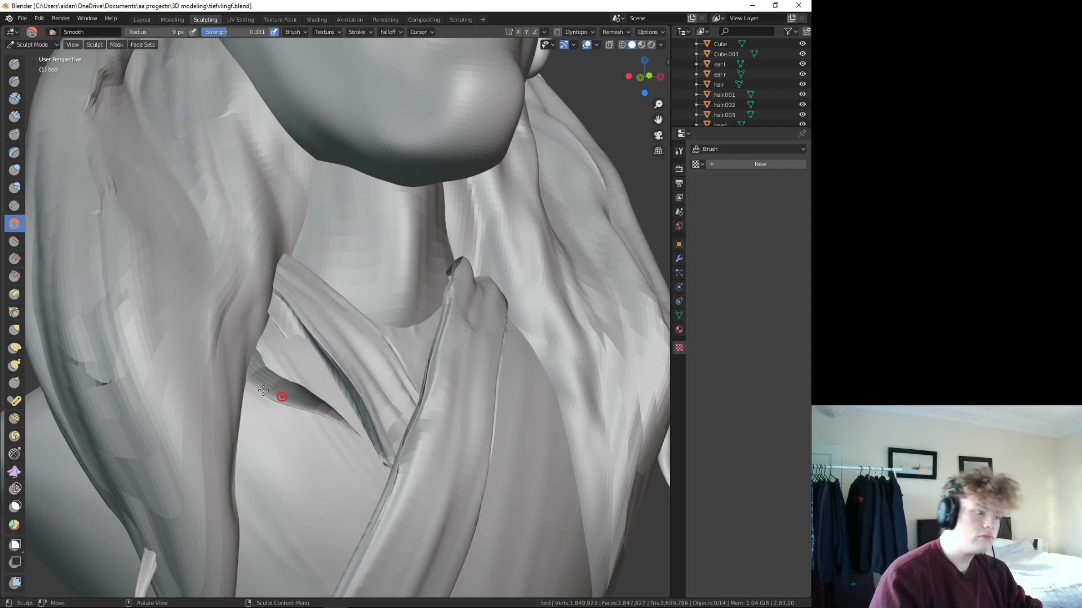
scroll(356, 402, "down", 5)
mouse_move(357, 394)
middle_mouse_down()
mouse_move(357, 423)
mouse_move(336, 379)
mouse_move(355, 437)
mouse_move(389, 453)
mouse_move(397, 395)
mouse_move(360, 388)
mouse_move(487, 348)
mouse_move(384, 386)
mouse_move(522, 392)
mouse_move(471, 361)
mouse_move(481, 350)
mouse_move(438, 356)
mouse_move(451, 352)
mouse_move(437, 348)
middle_mouse_up()
scroll(399, 388, "down", 3)
scroll(350, 253, "down", 2)
scroll(357, 338, "up", 4)
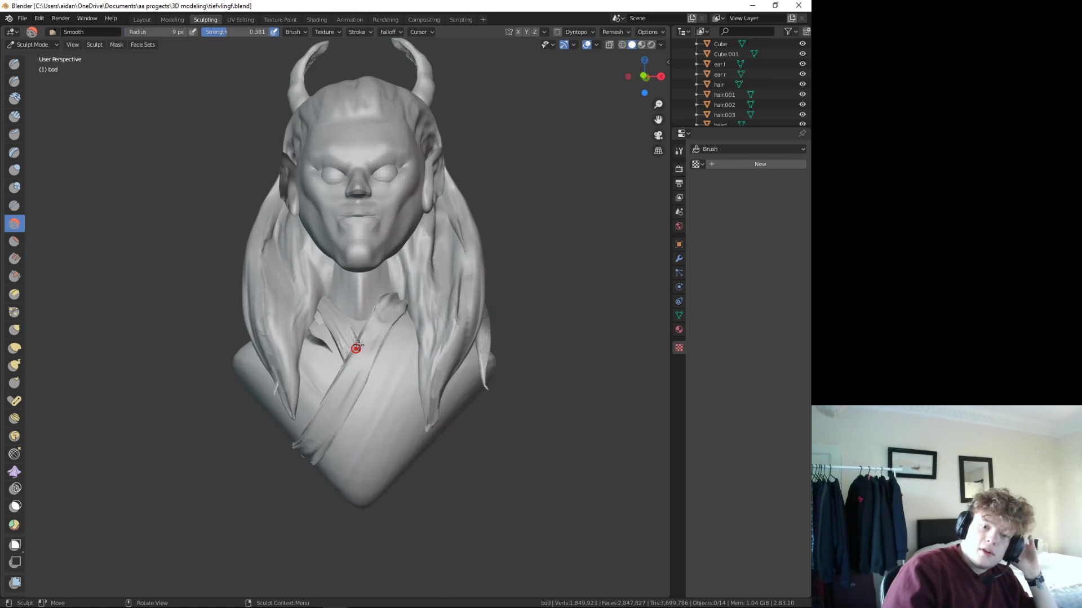
scroll(380, 332, "up", 2)
scroll(417, 316, "down", 1)
mouse_move(430, 307)
middle_mouse_down()
mouse_move(468, 273)
mouse_move(353, 288)
mouse_move(580, 267)
mouse_move(567, 258)
middle_mouse_up()
scroll(394, 137, "down", 2)
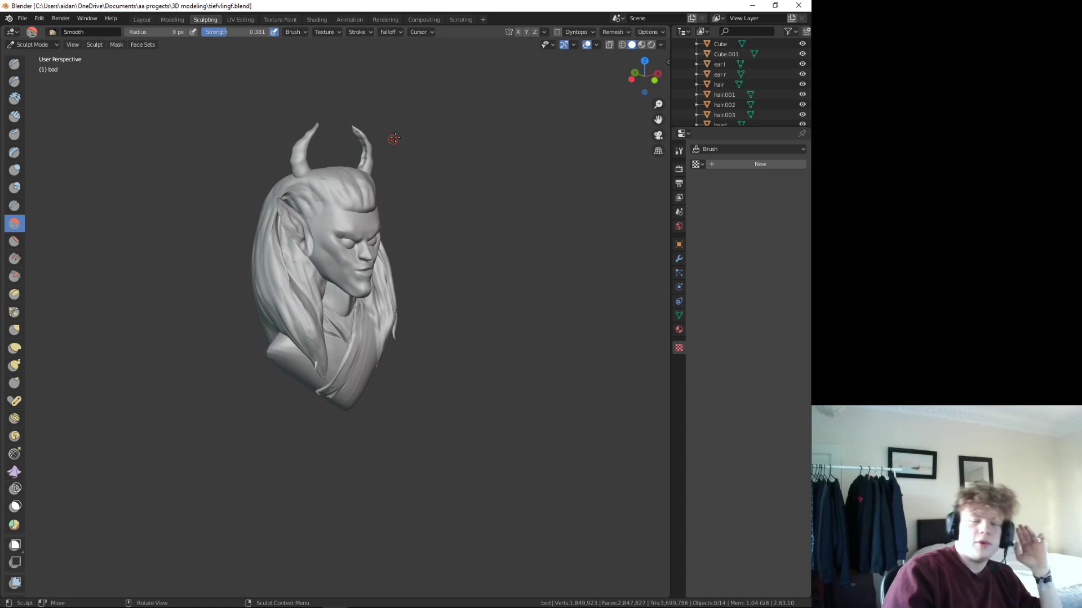
mouse_move(394, 137)
middle_mouse_down()
mouse_move(364, 182)
mouse_move(271, 241)
middle_mouse_up()
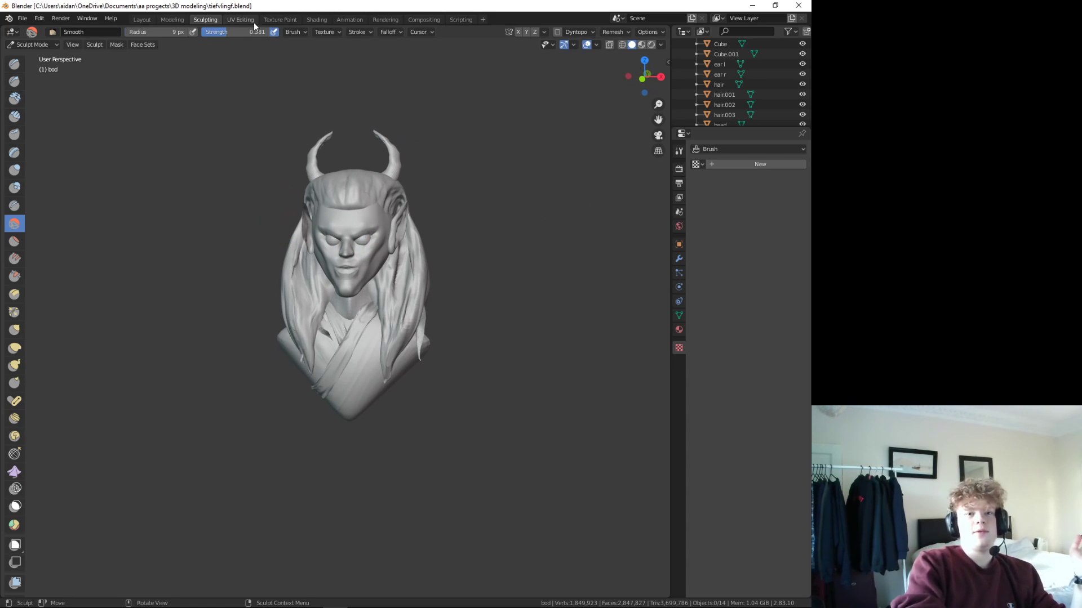
- Switch to Texture Paint, show the brush sidebar and narrow the image panel to widen the 3D view
left_click(278, 20)
middle_click_drag(378, 426, 357, 398)
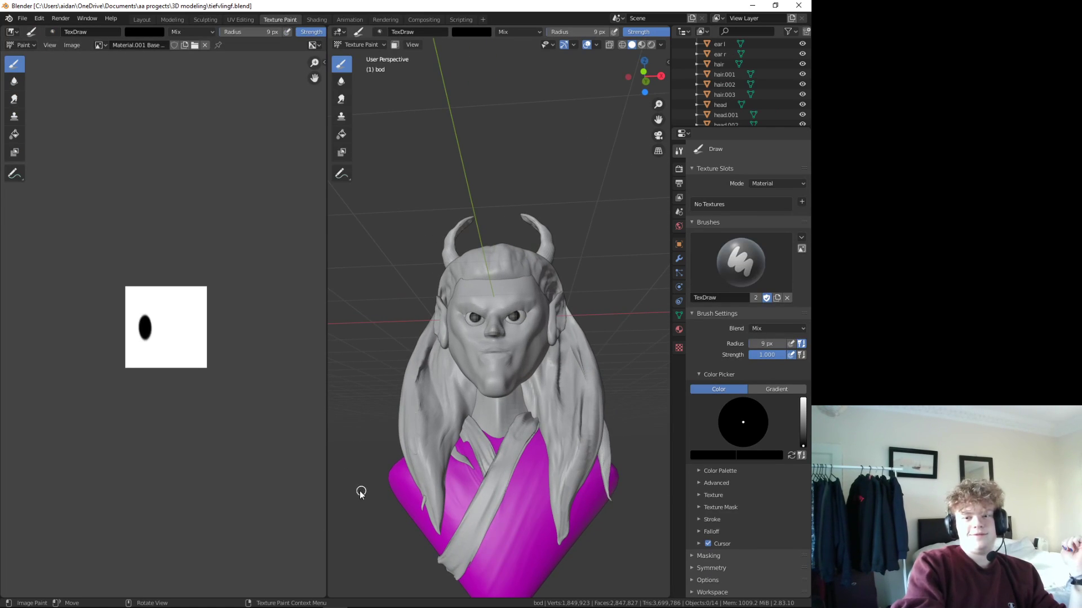
mouse_move(359, 492)
middle_mouse_down()
mouse_move(379, 451)
mouse_move(417, 545)
middle_mouse_up()
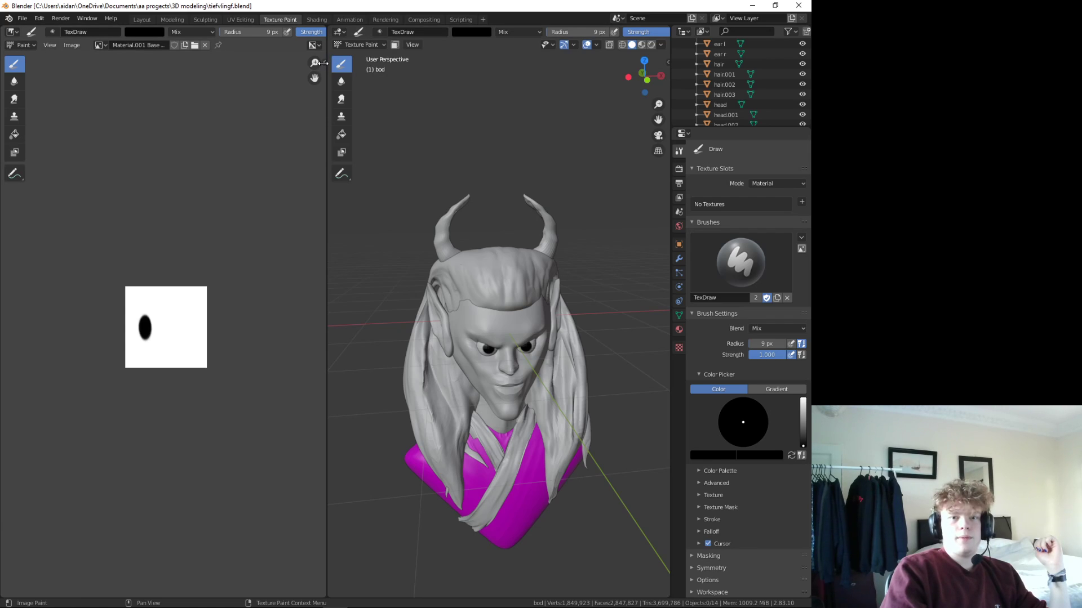
left_click_drag(324, 63, 216, 80)
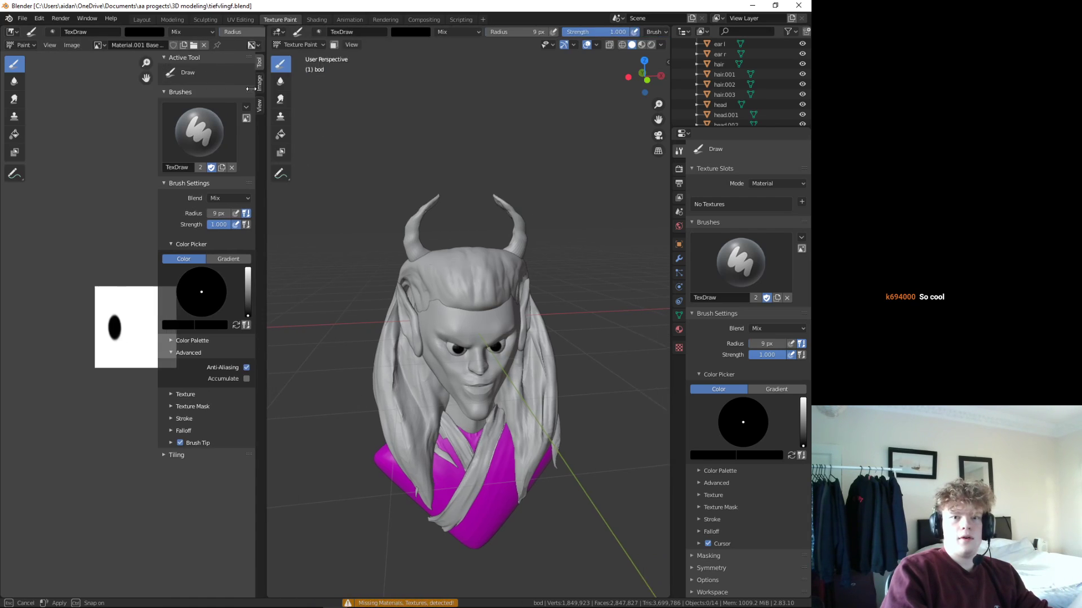
left_click_drag(326, 72, 115, 72)
middle_click_drag(554, 582, 514, 524)
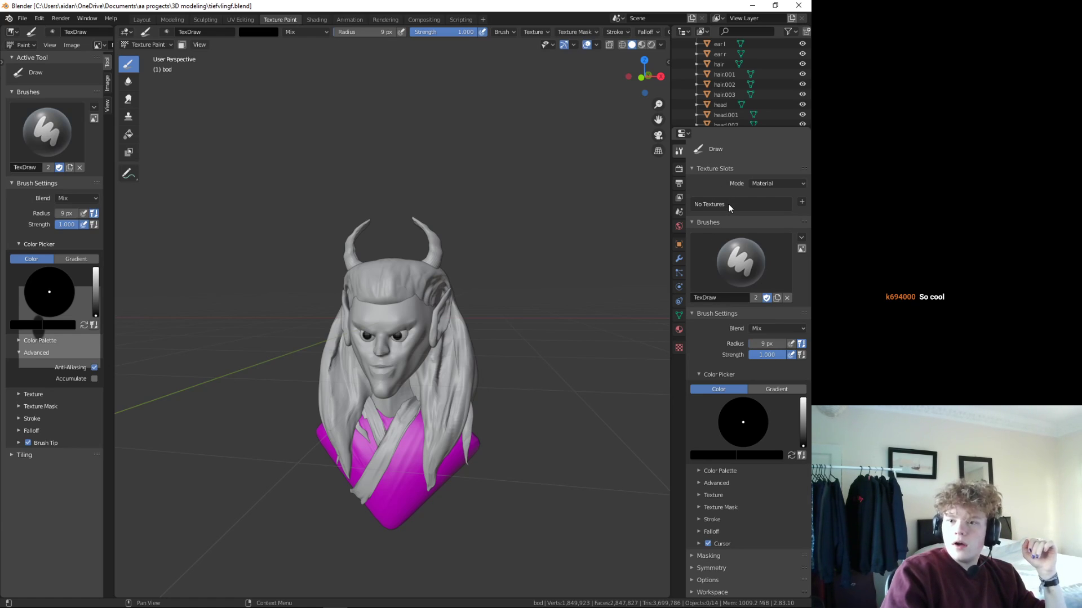
- Add a dark red Base Color texture slot to the body and lighten the brush to a pale skin tone
left_click(801, 202)
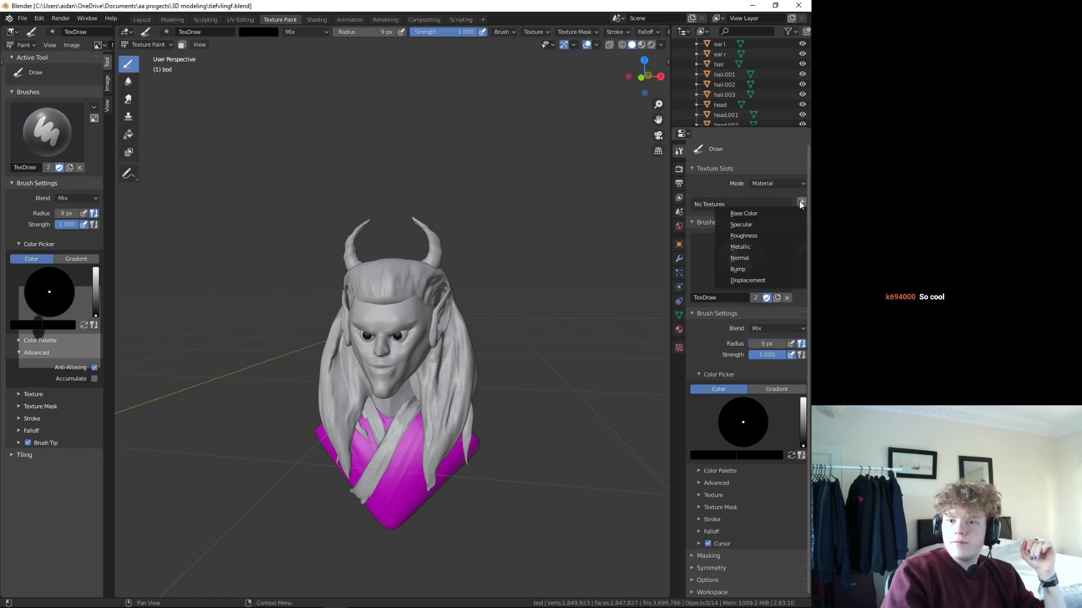
left_click(773, 214)
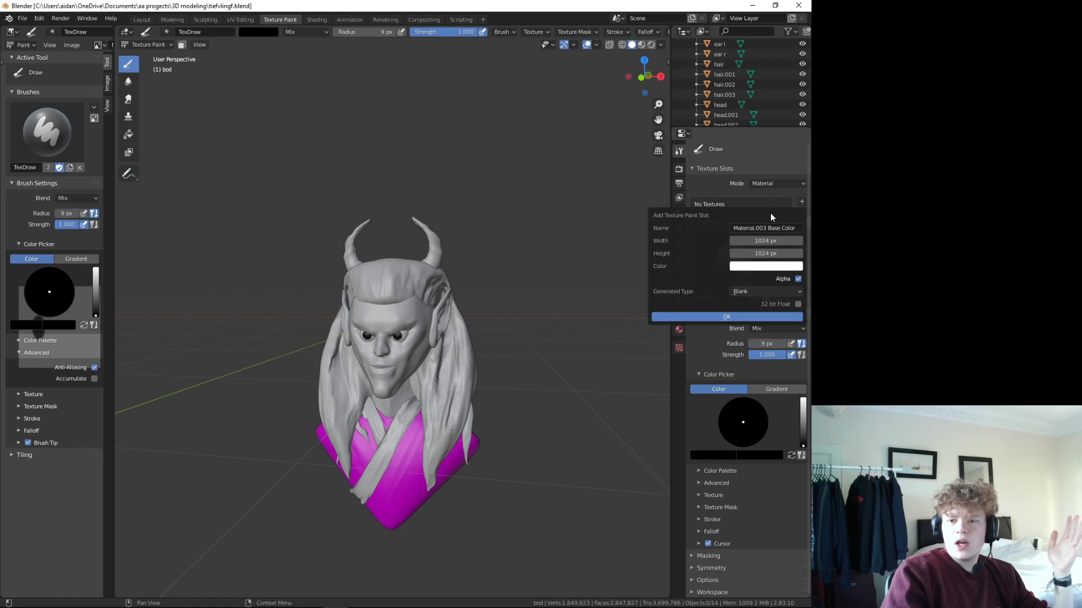
left_click(753, 267)
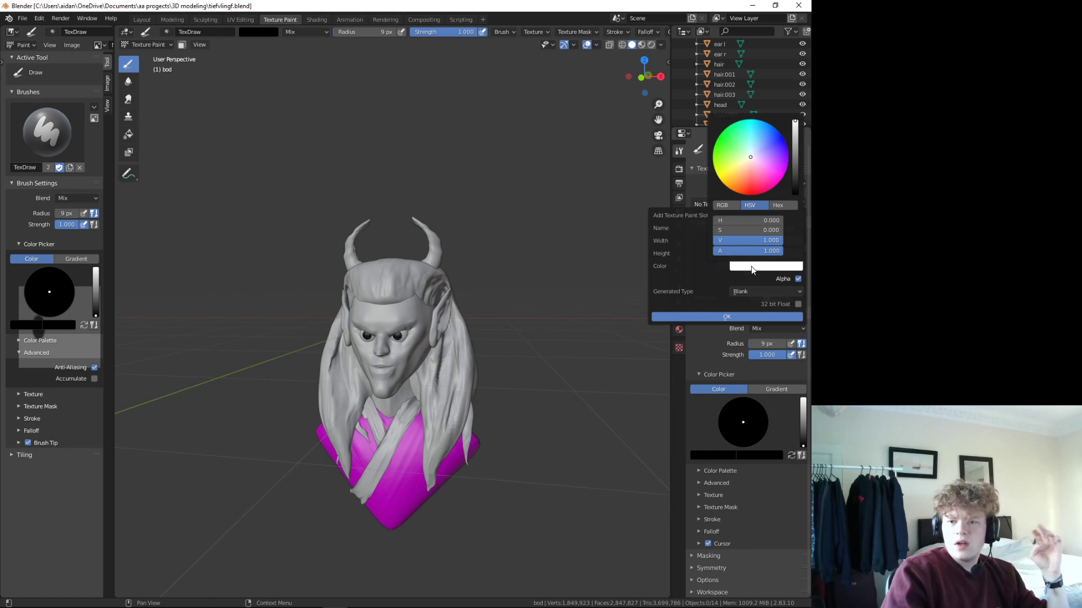
mouse_move(749, 181)
left_mouse_down()
mouse_move(759, 166)
mouse_move(742, 180)
mouse_move(755, 181)
left_mouse_up()
left_click_drag(795, 122, 795, 169)
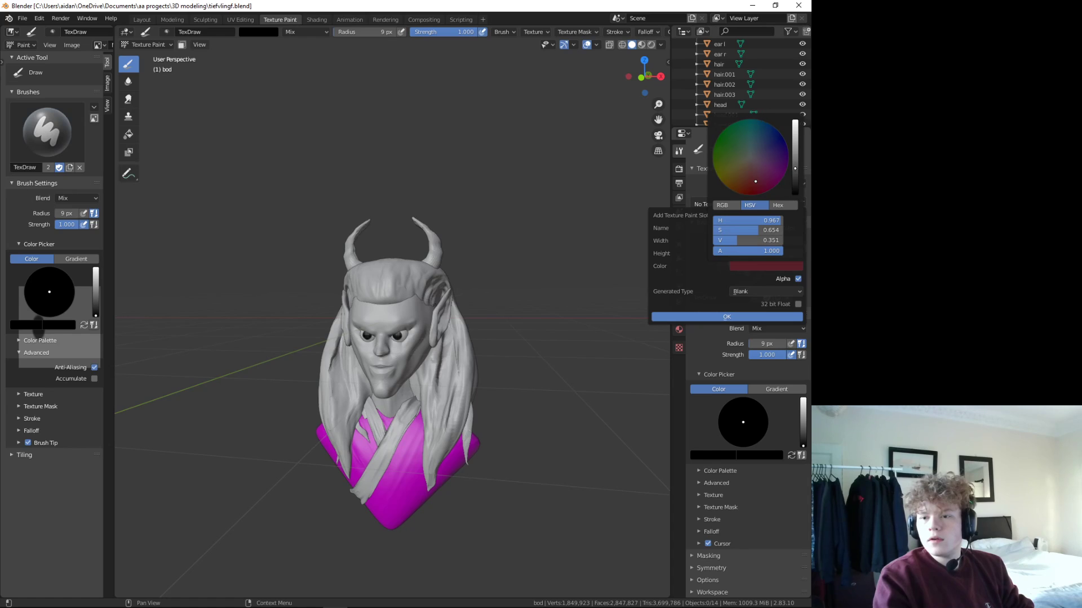
left_click(763, 264)
left_click(752, 180)
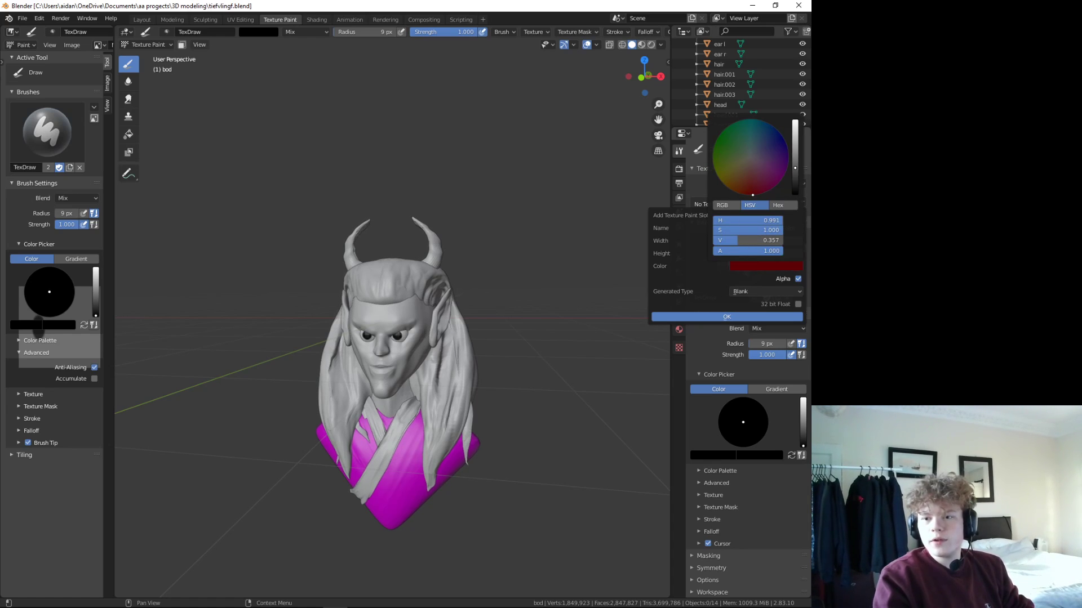
left_click(747, 319)
mouse_move(570, 506)
middle_mouse_down()
mouse_move(591, 471)
mouse_move(647, 496)
mouse_move(569, 497)
mouse_move(580, 499)
middle_mouse_up()
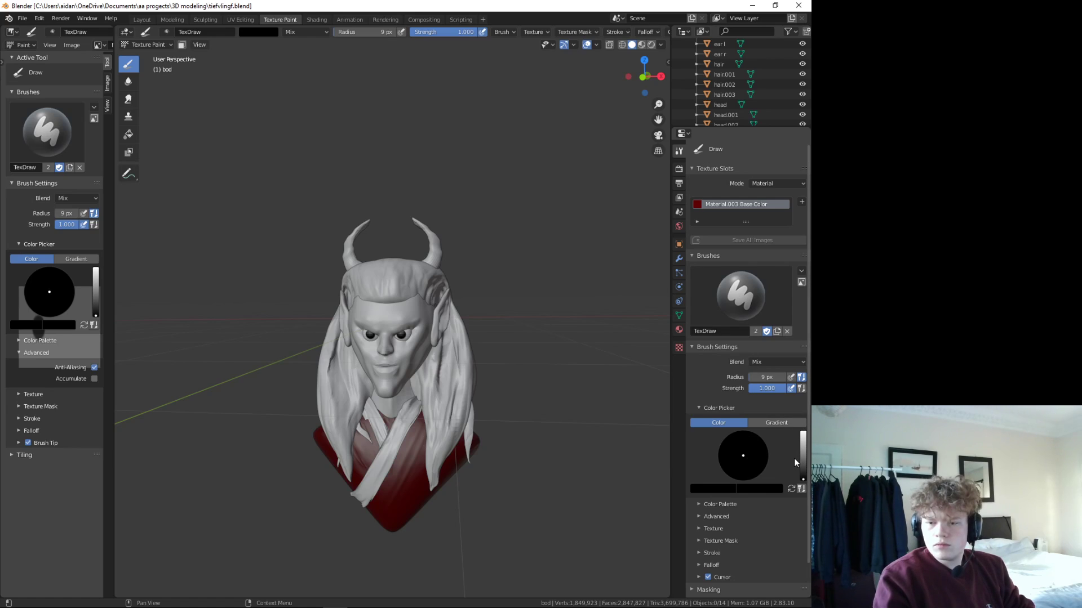
left_click_drag(804, 472, 803, 433)
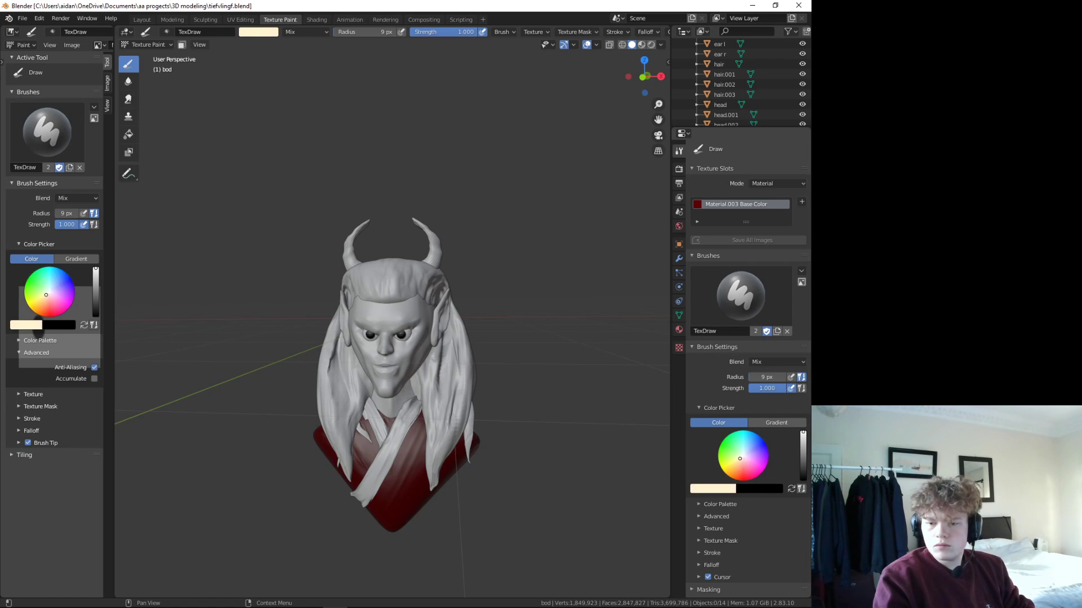
- Pick a light blue-purple brush colour and paint a lavender patch on the neck above the collar
left_click_drag(741, 462, 743, 464)
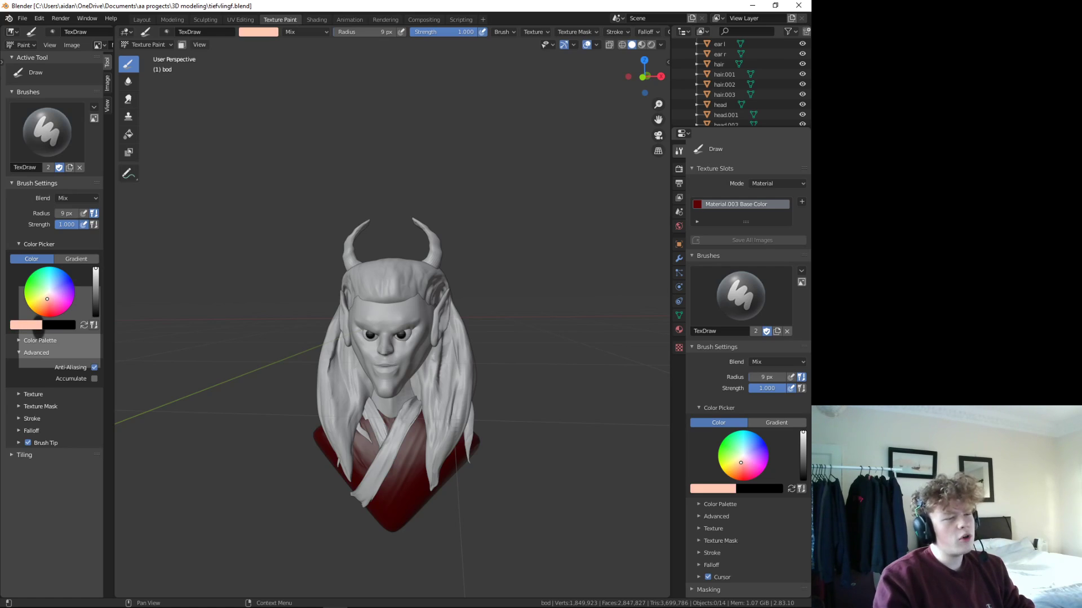
left_click_drag(739, 462, 750, 449)
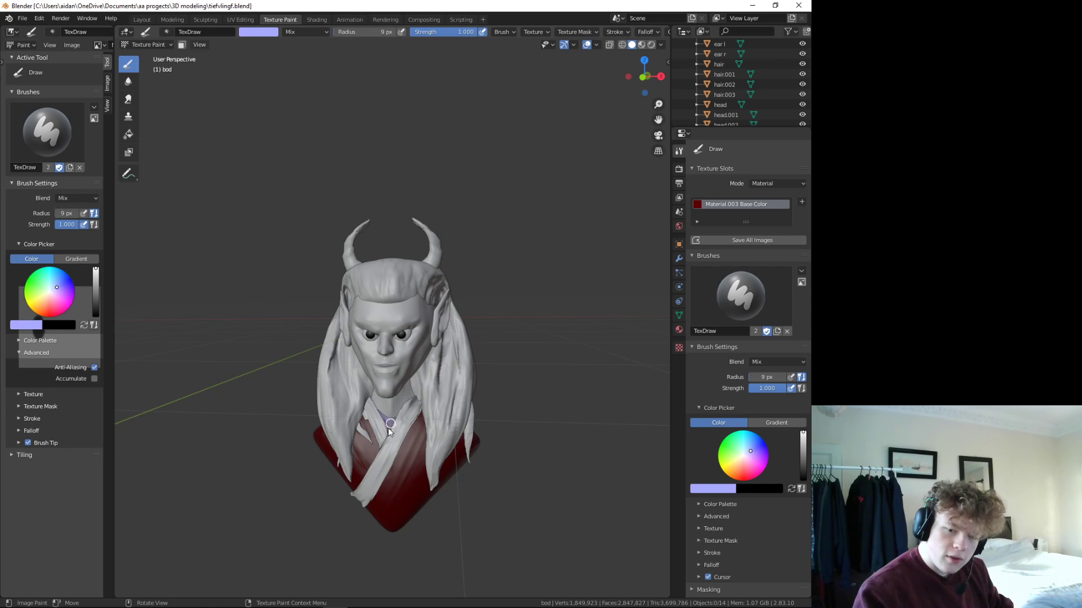
left_click_drag(398, 407, 378, 431)
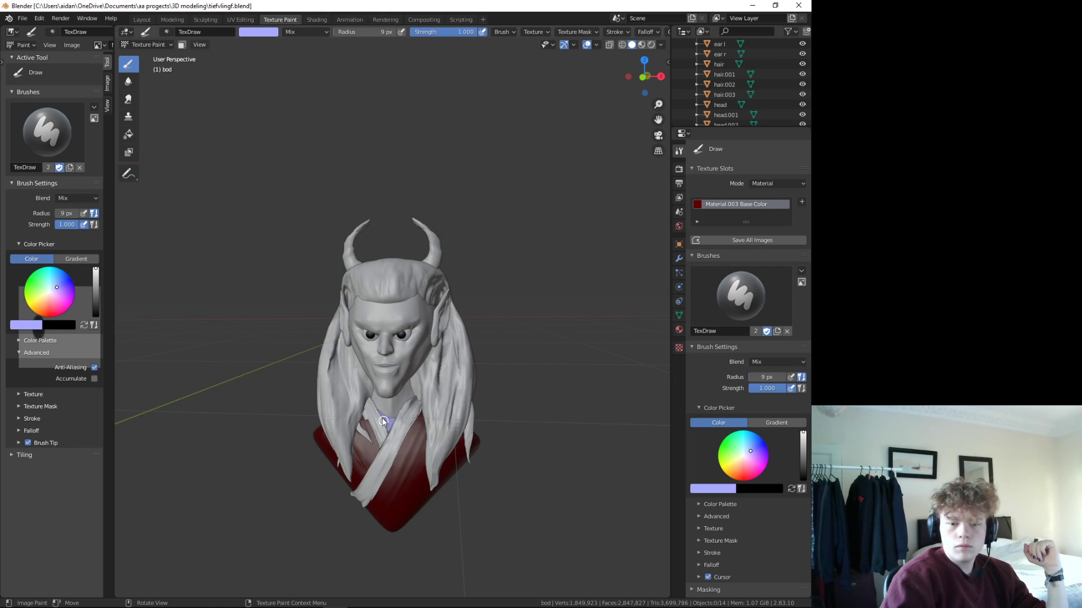
scroll(732, 102, "up", 2)
scroll(732, 98, "up", 2)
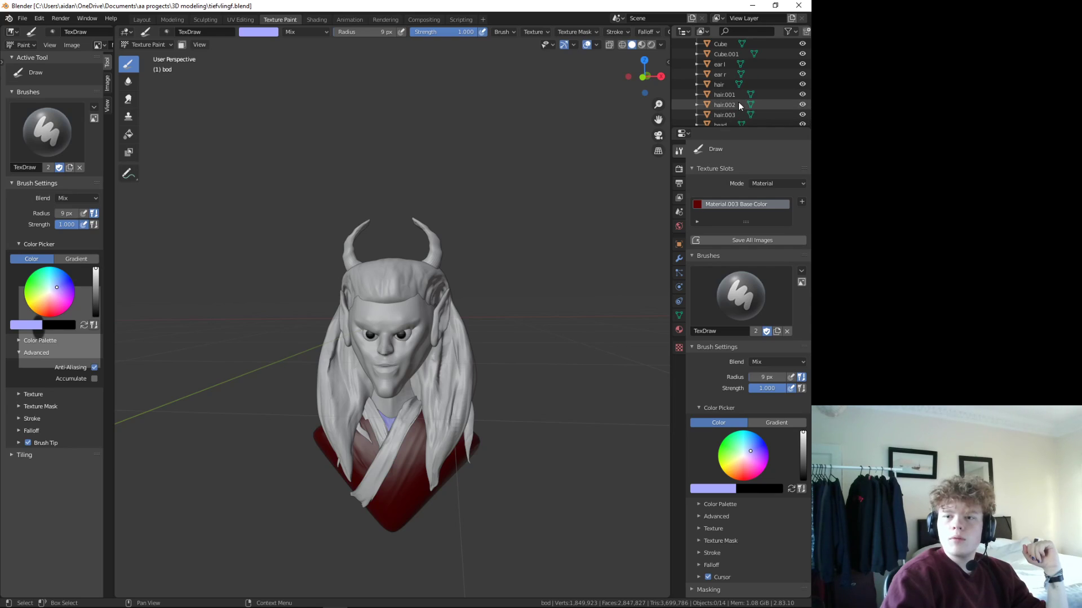
scroll(734, 97, "up", 2)
scroll(745, 96, "down", 1)
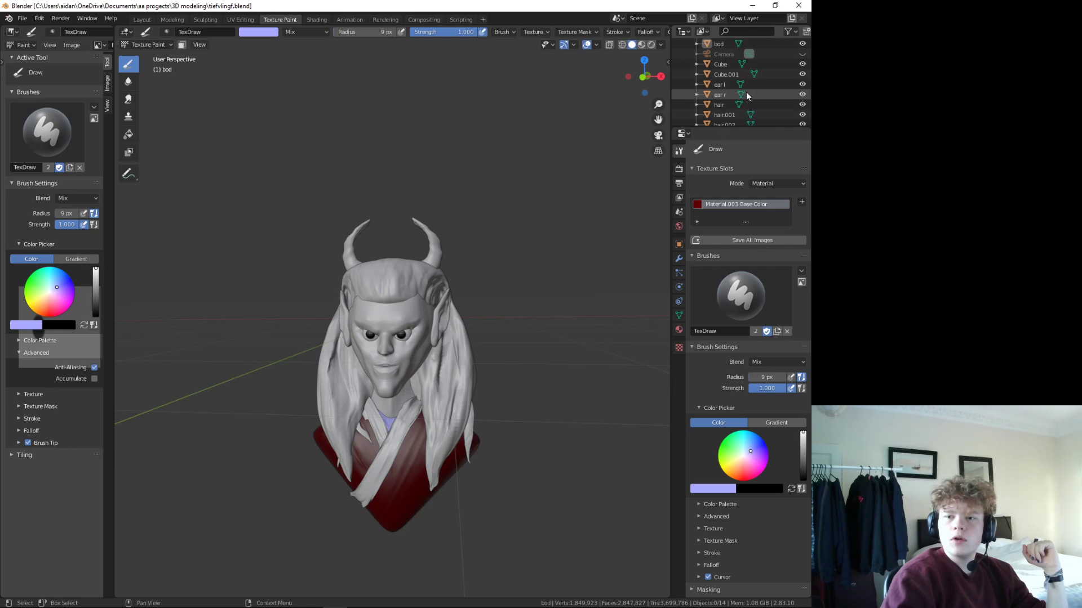
scroll(747, 97, "down", 1)
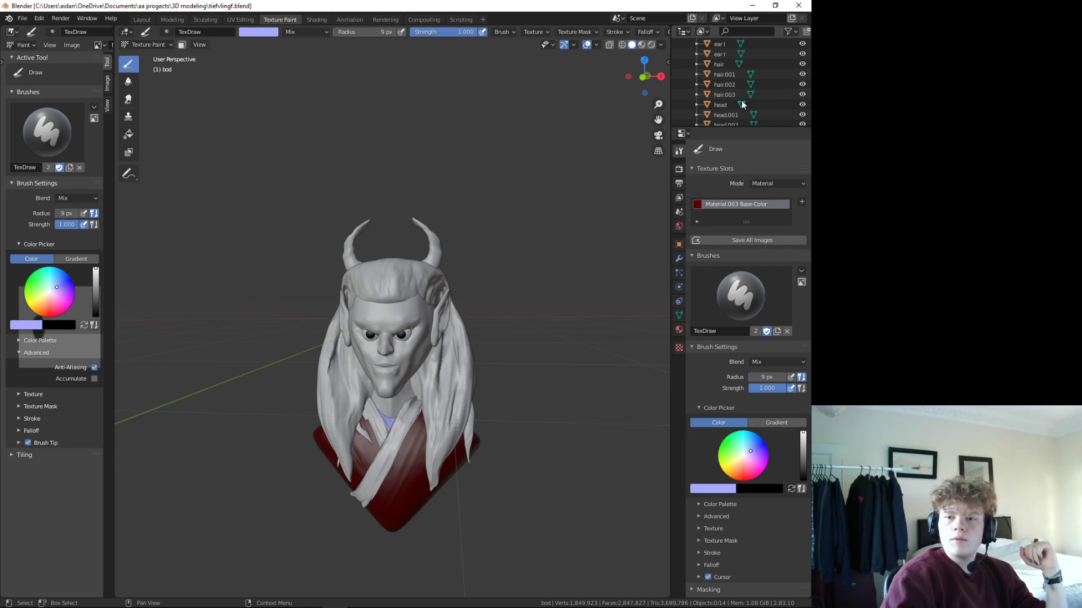
- Make the head, ear l and ear r the painted objects via the Outliner, then return to Texture Paint
left_click(753, 115)
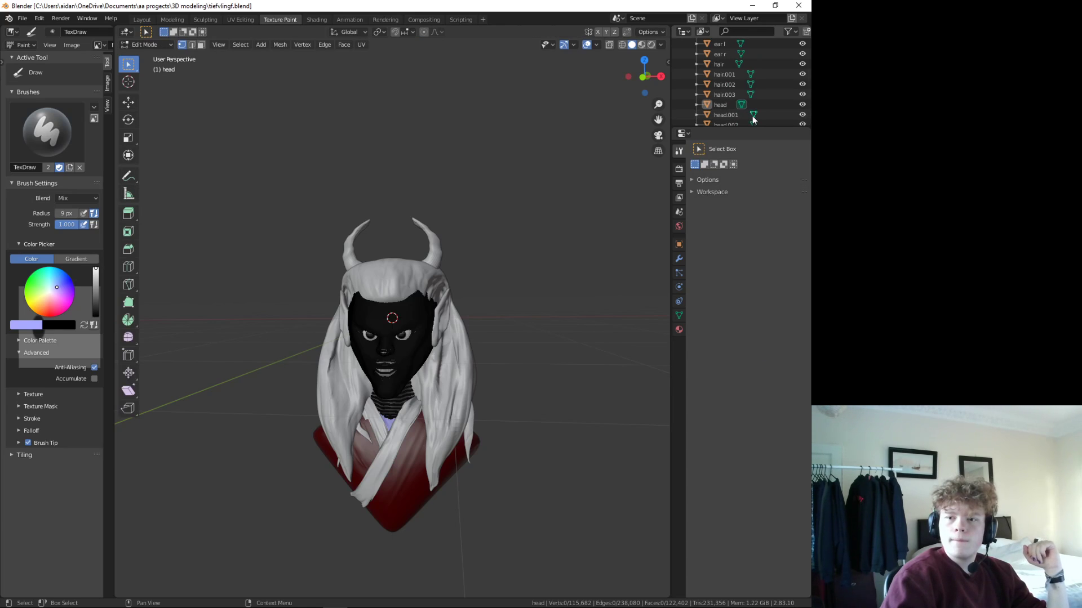
left_click(741, 105)
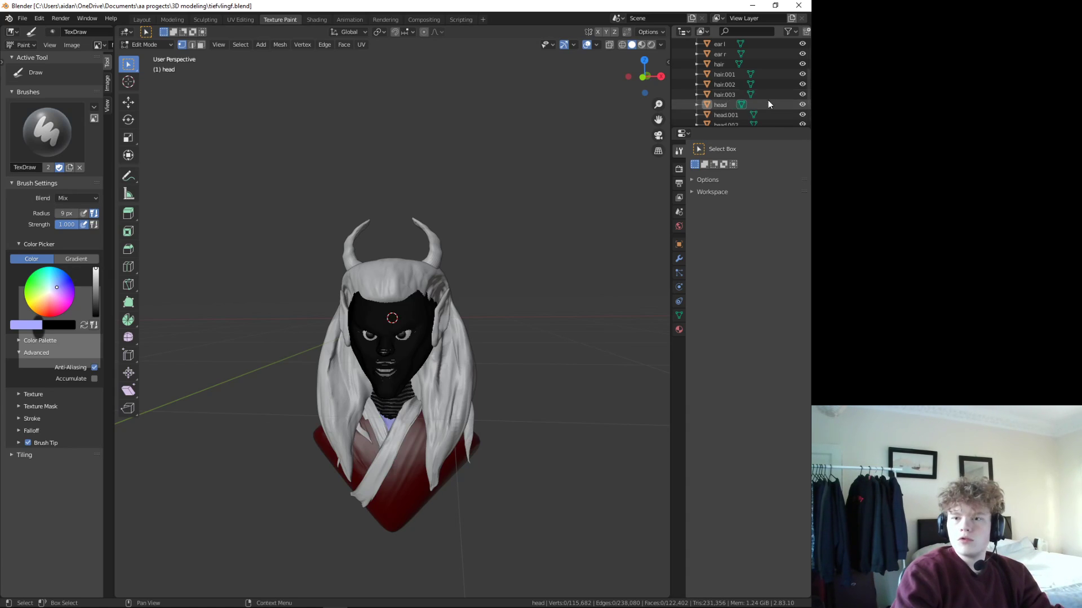
scroll(768, 97, "down", 2)
scroll(769, 94, "up", 1)
scroll(769, 91, "up", 1)
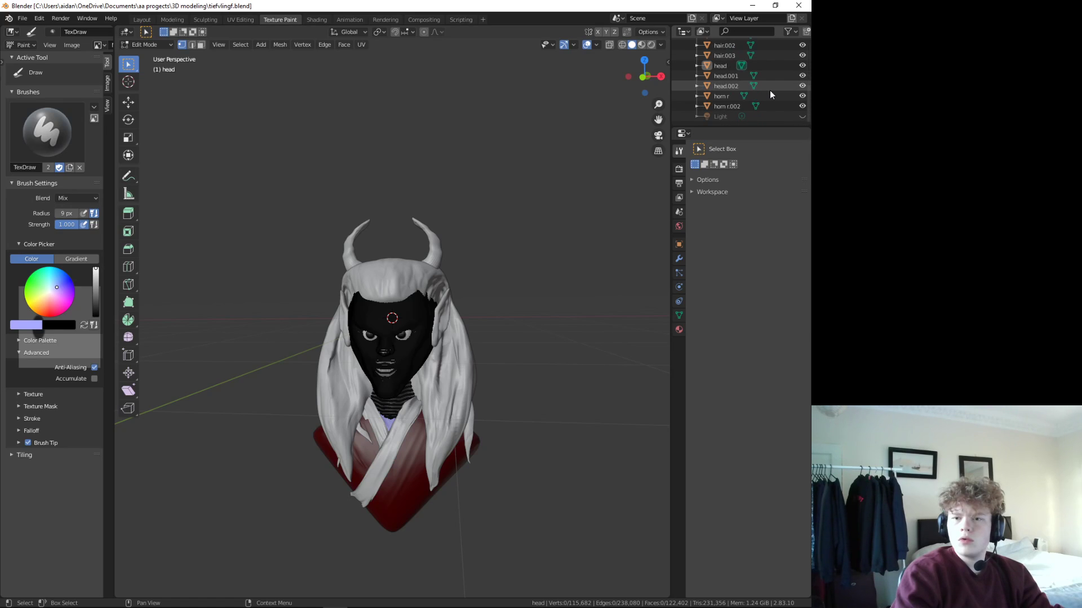
scroll(770, 90, "down", 2)
scroll(763, 90, "up", 3)
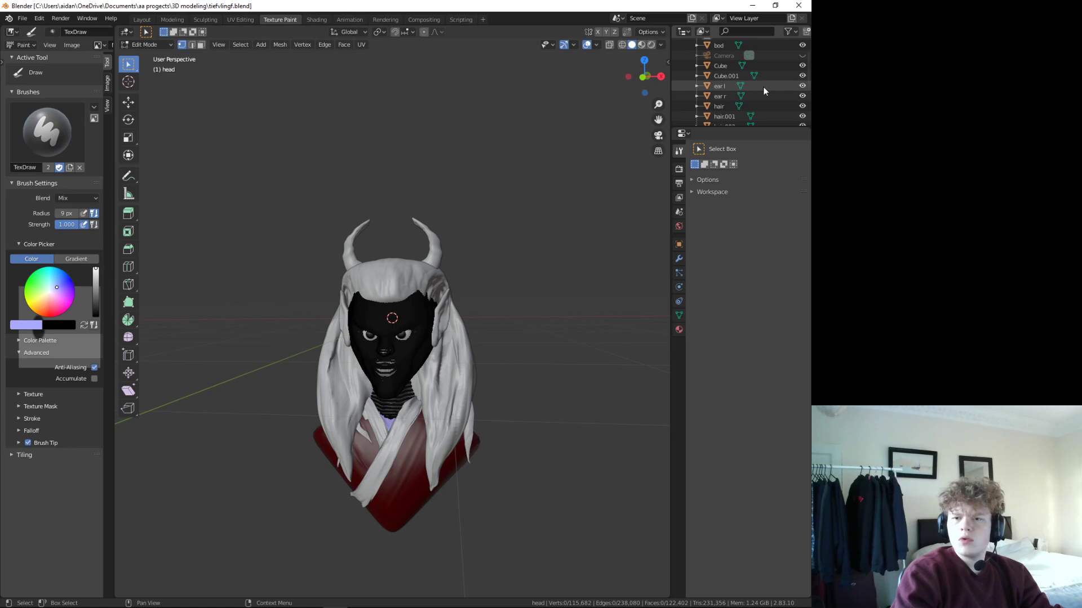
left_click(740, 86)
left_click(740, 96)
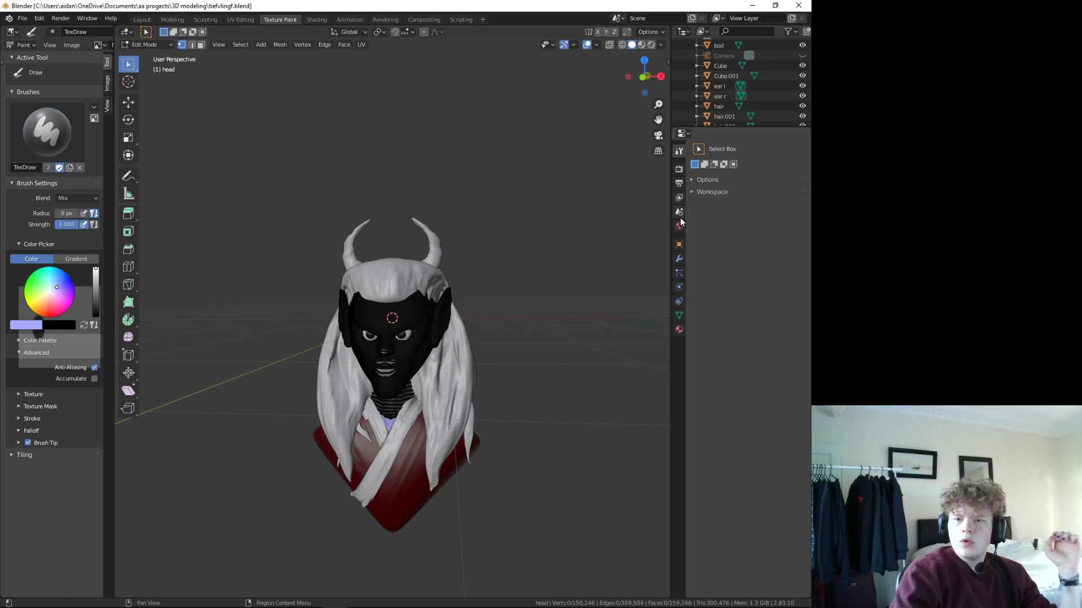
left_click(238, 19)
left_click(280, 20)
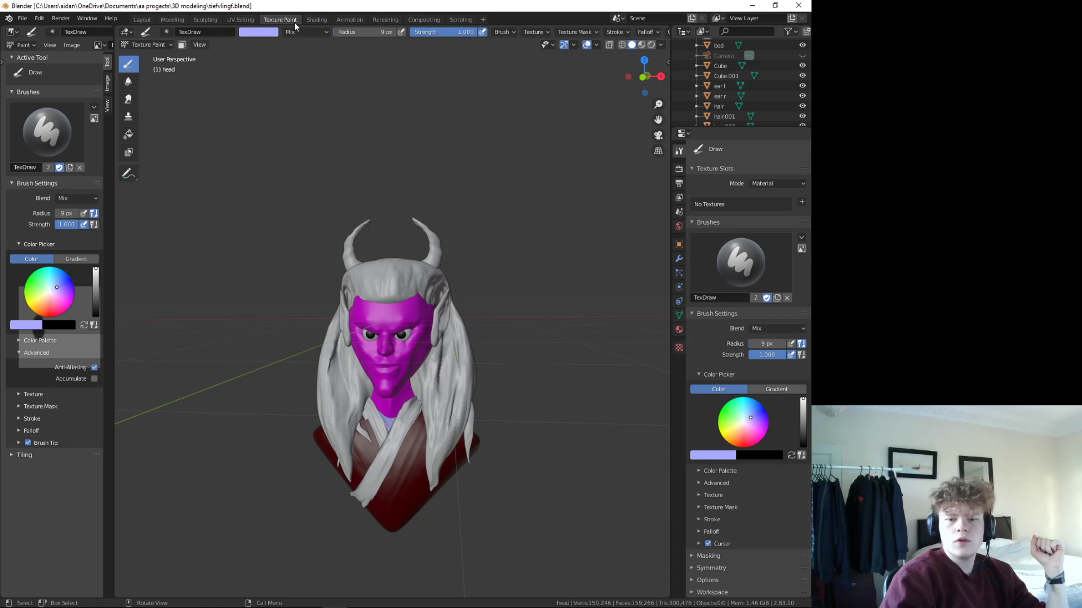
- Add a Base Color texture slot to the head, filled light lavender at full brightness
scroll(494, 393, "up", 2)
middle_click_drag(543, 394, 555, 394)
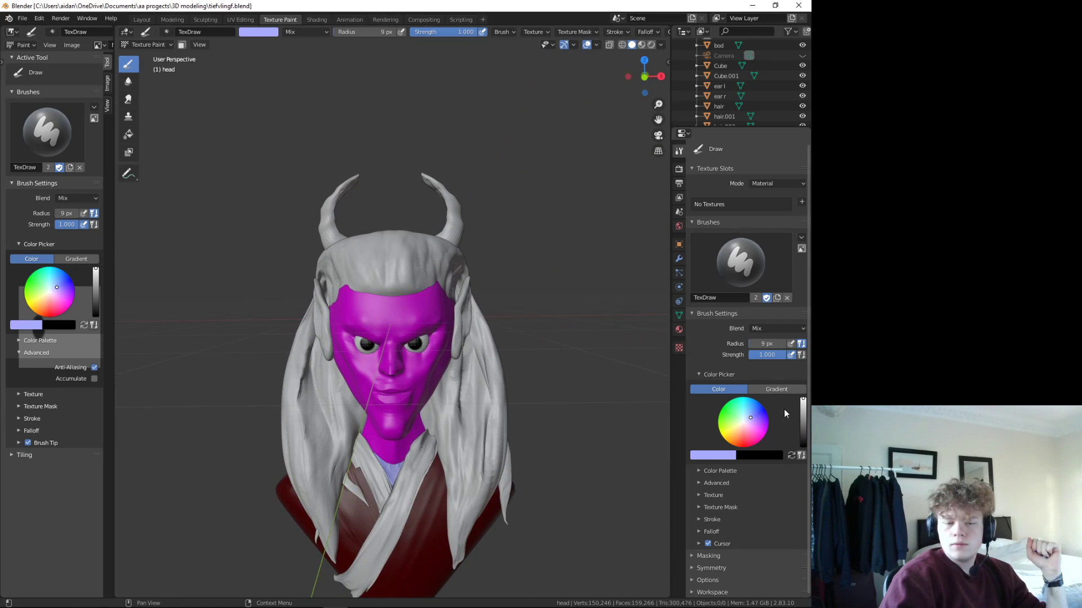
left_click(429, 366)
left_click(801, 201)
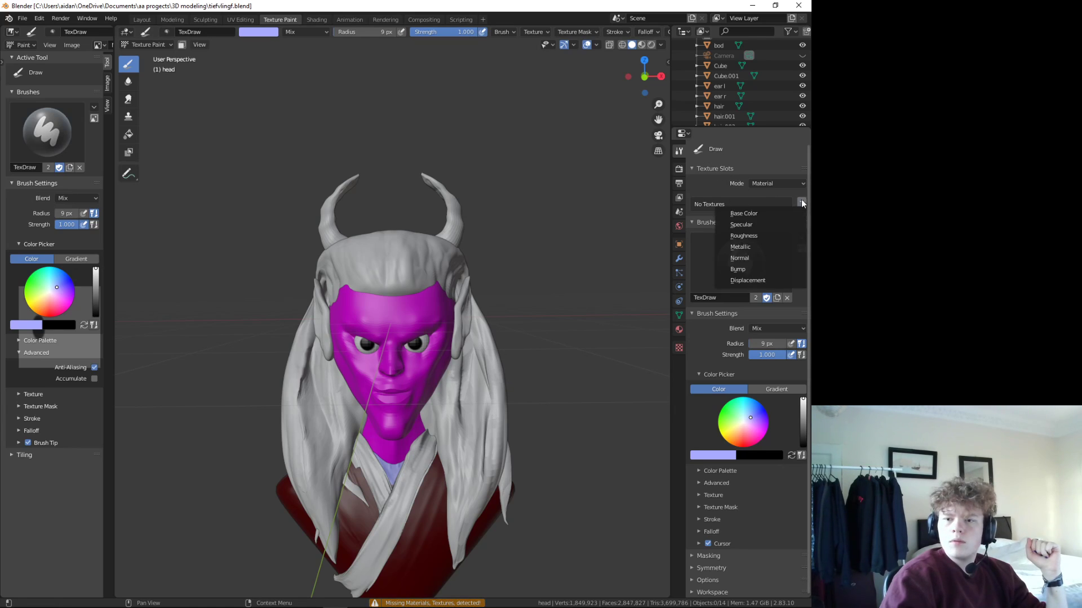
left_click(766, 215)
left_click(766, 268)
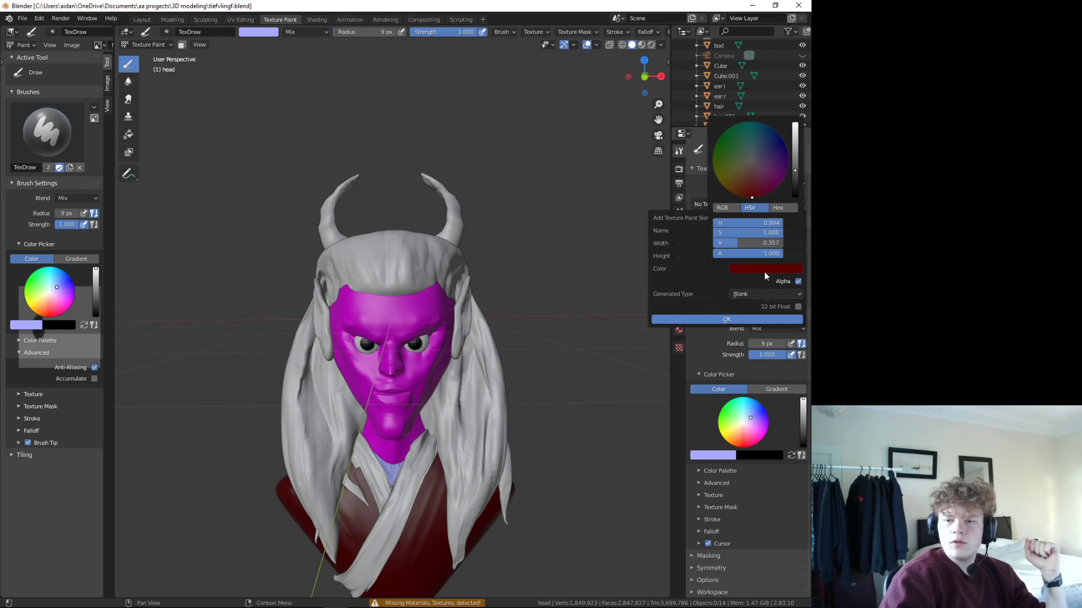
left_click(756, 268)
left_click_drag(796, 162, 794, 123)
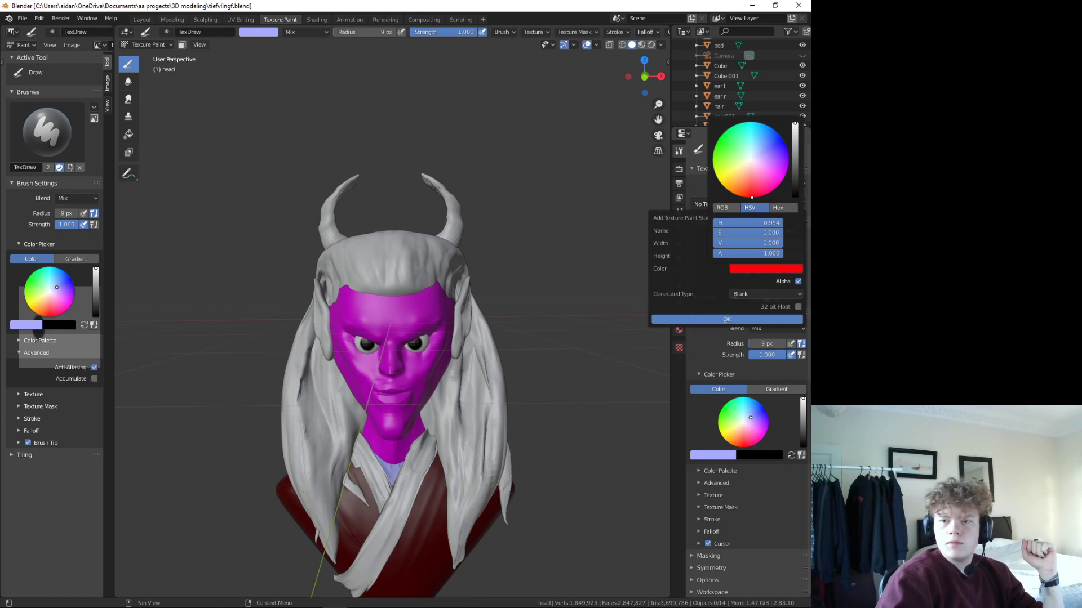
left_click_drag(762, 182, 754, 169)
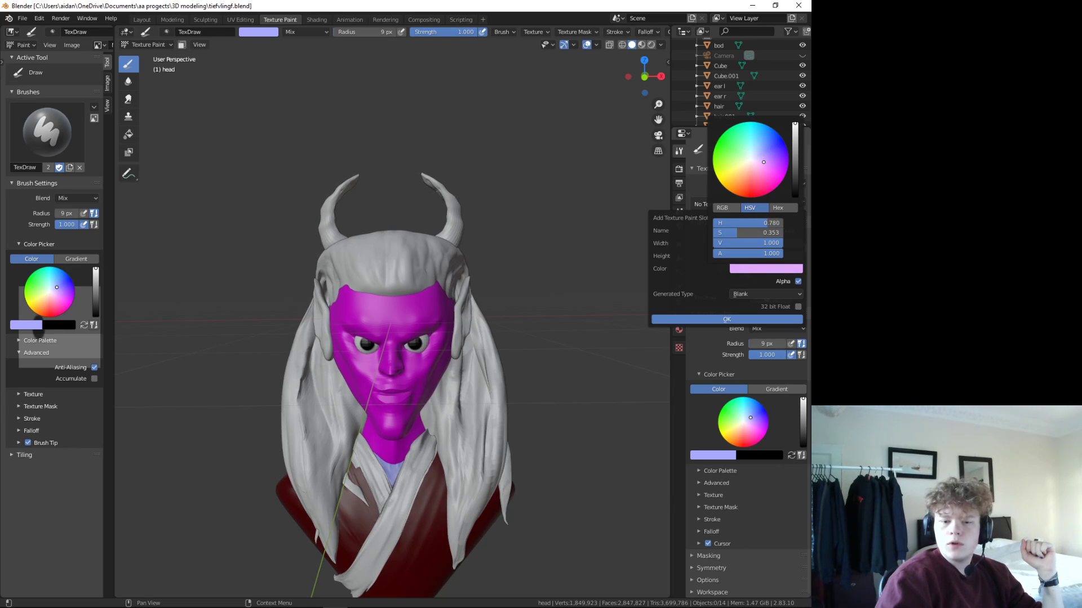
left_click_drag(763, 162, 764, 162)
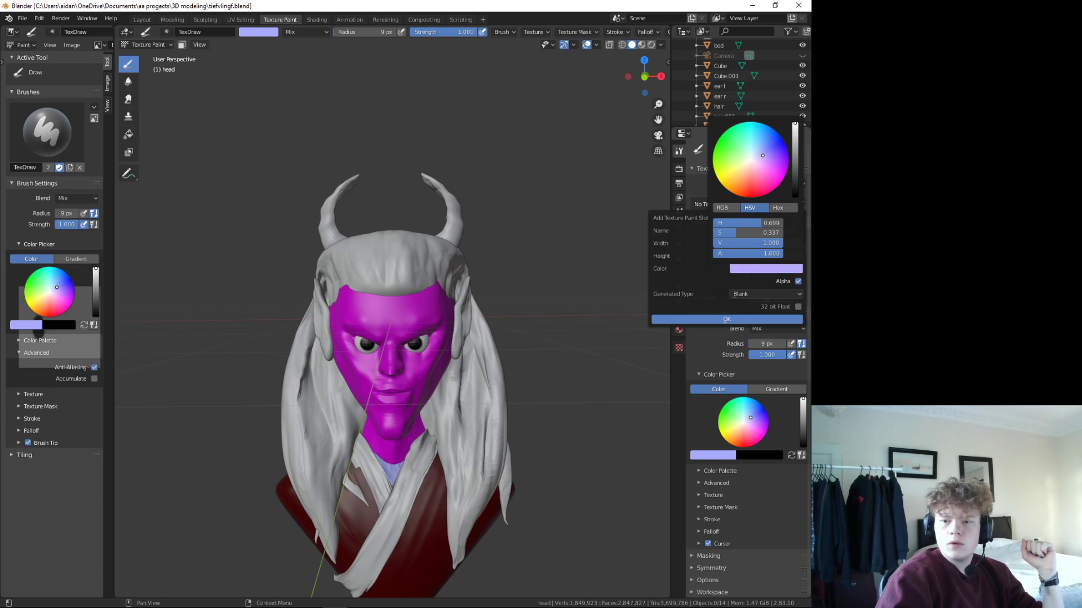
left_click(761, 320)
middle_click_drag(495, 456, 429, 462)
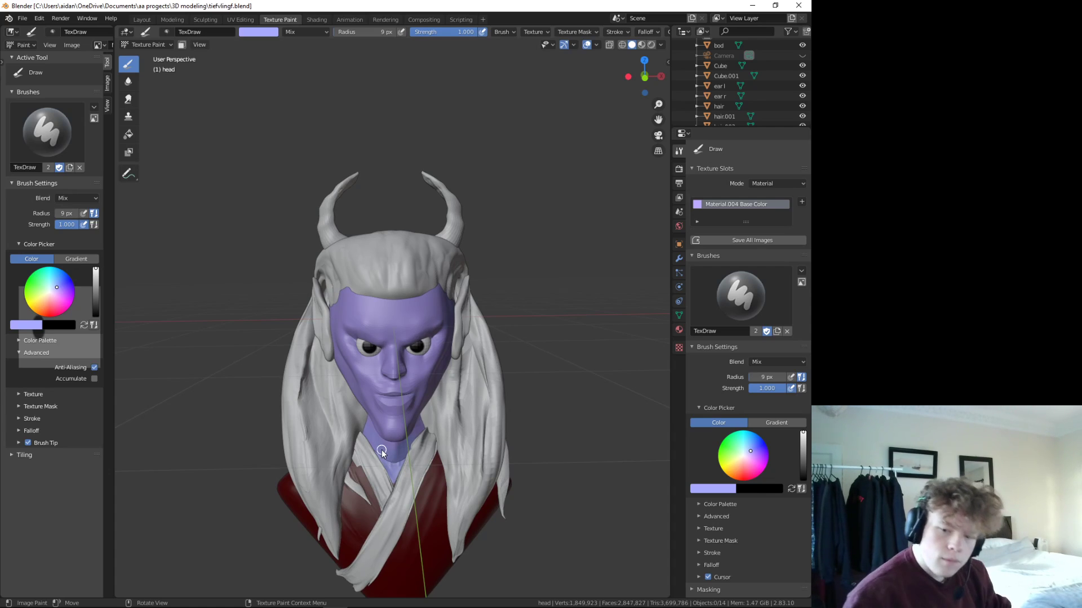
- Orbit around the head to inspect the lavender face from several angles
middle_click_drag(459, 386, 475, 325)
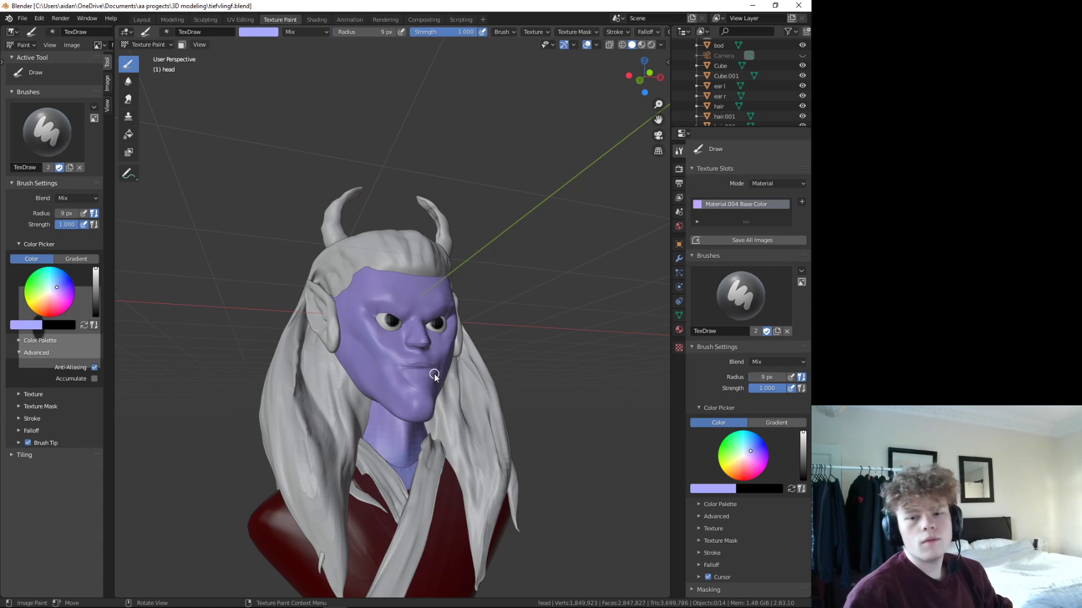
middle_click_drag(454, 406, 401, 418)
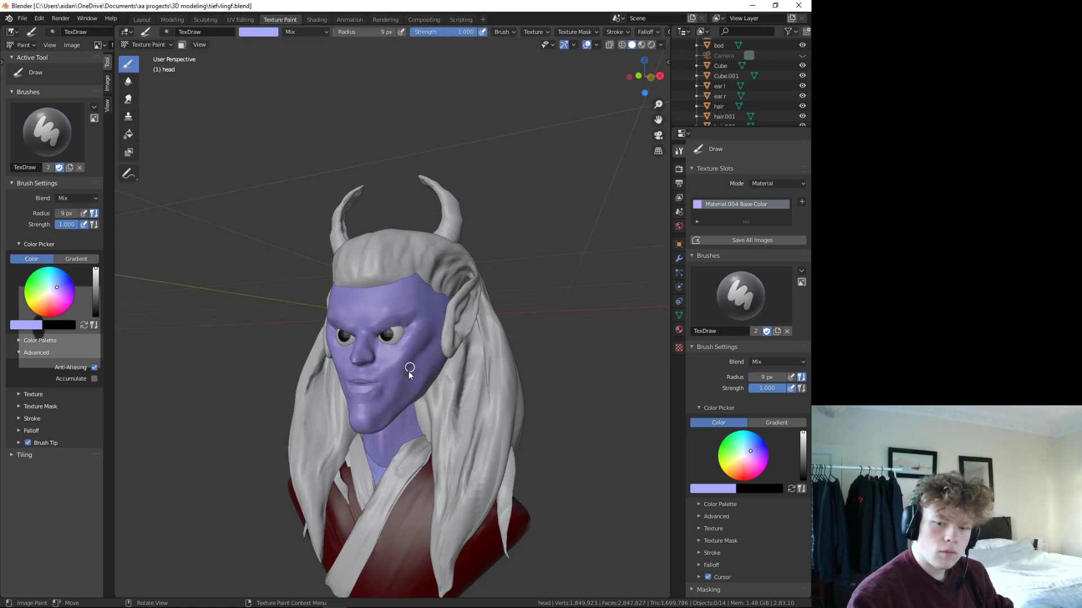
mouse_move(249, 309)
middle_mouse_down()
mouse_move(374, 437)
mouse_move(404, 439)
middle_mouse_up()
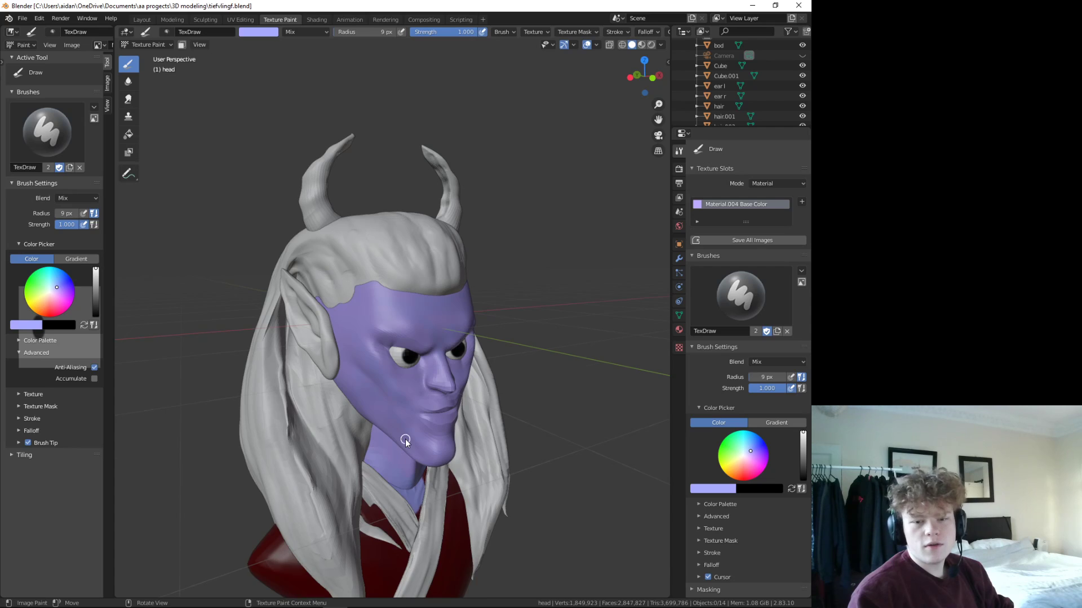
scroll(401, 433, "up", 3)
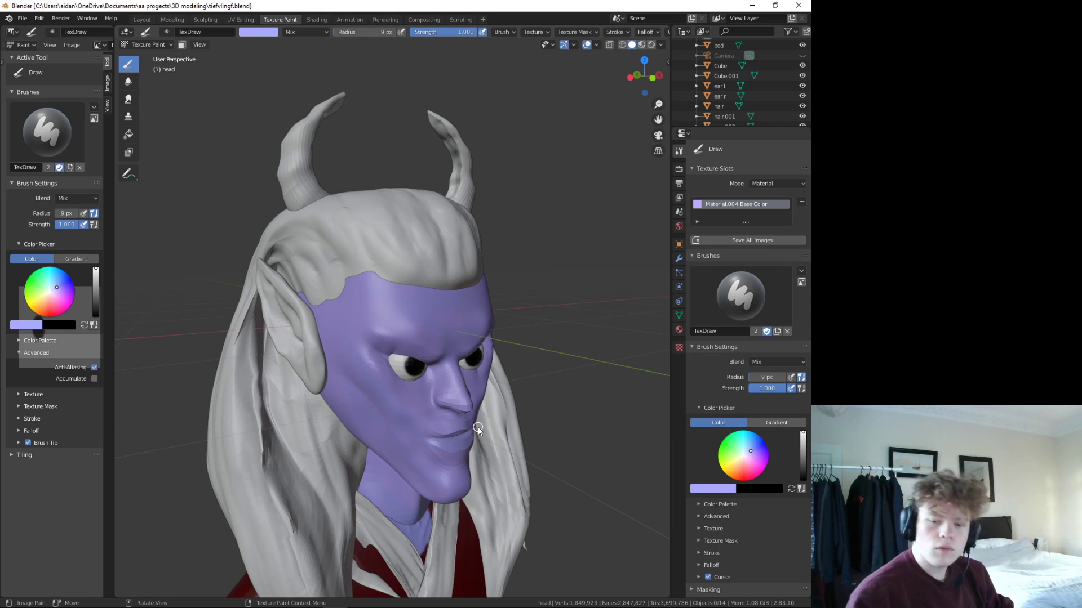
mouse_move(494, 440)
middle_mouse_down()
mouse_move(457, 411)
mouse_move(483, 407)
middle_mouse_up()
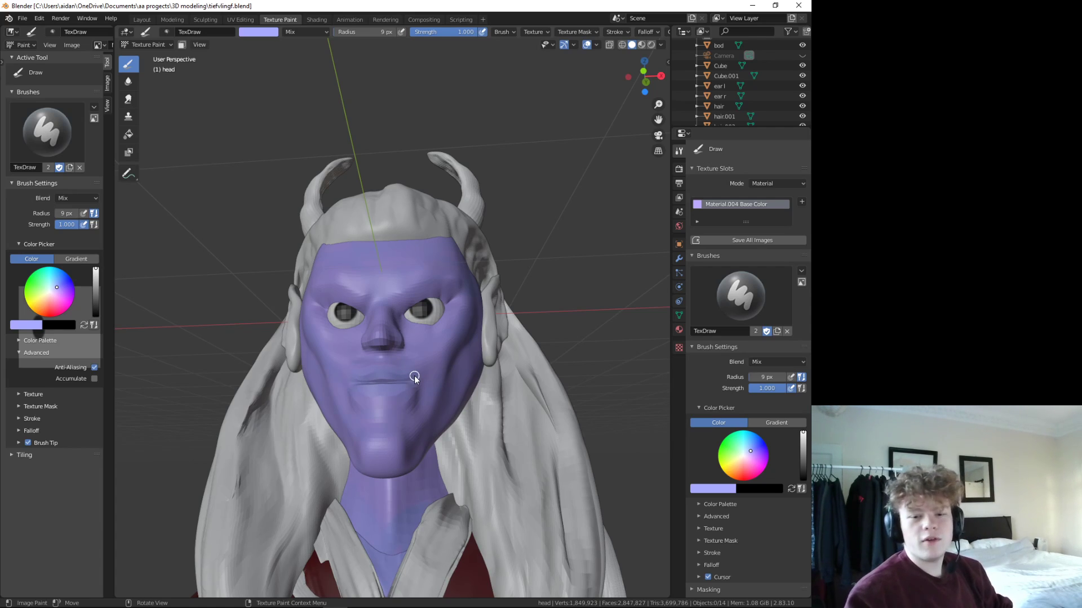
middle_click_drag(405, 327, 340, 321)
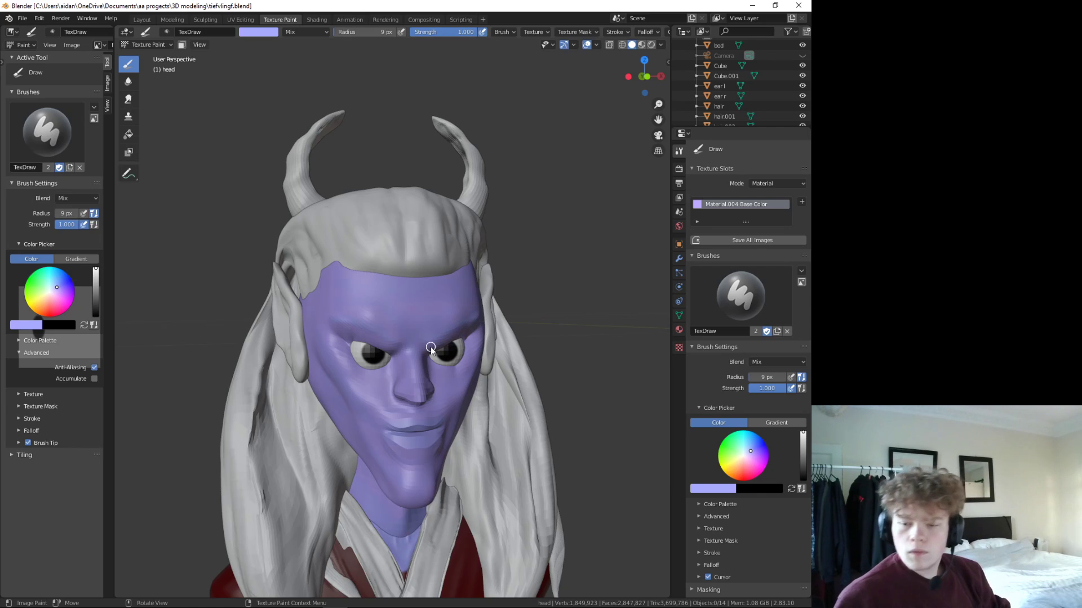
- Darken the brush colour to a dark purple-grey and turn the head toward the camera
left_click_drag(803, 437, 803, 453)
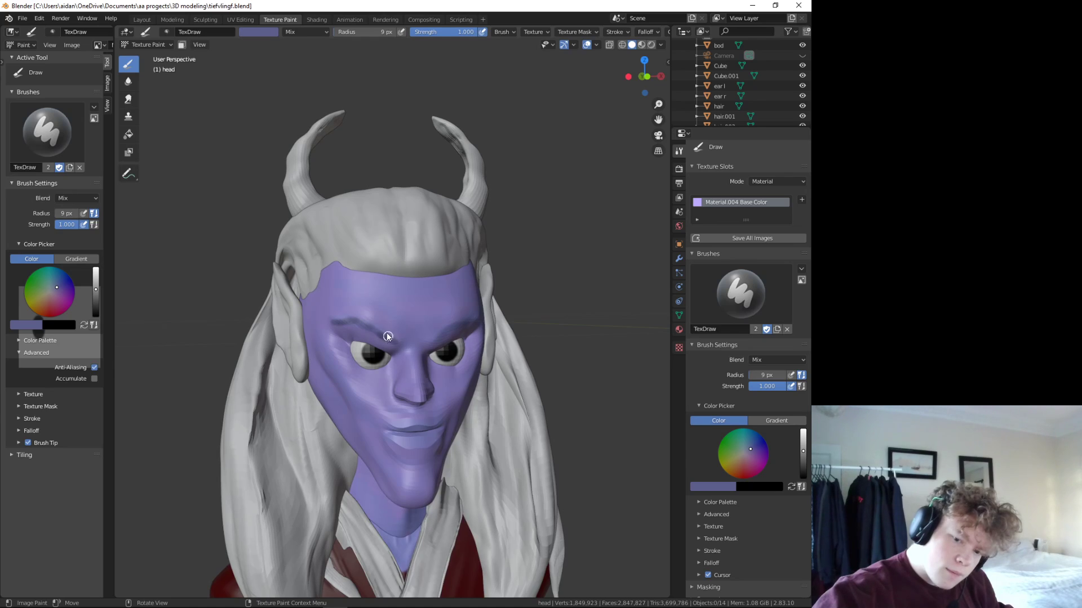
mouse_move(420, 442)
middle_mouse_down()
mouse_move(403, 437)
mouse_move(391, 382)
middle_mouse_up()
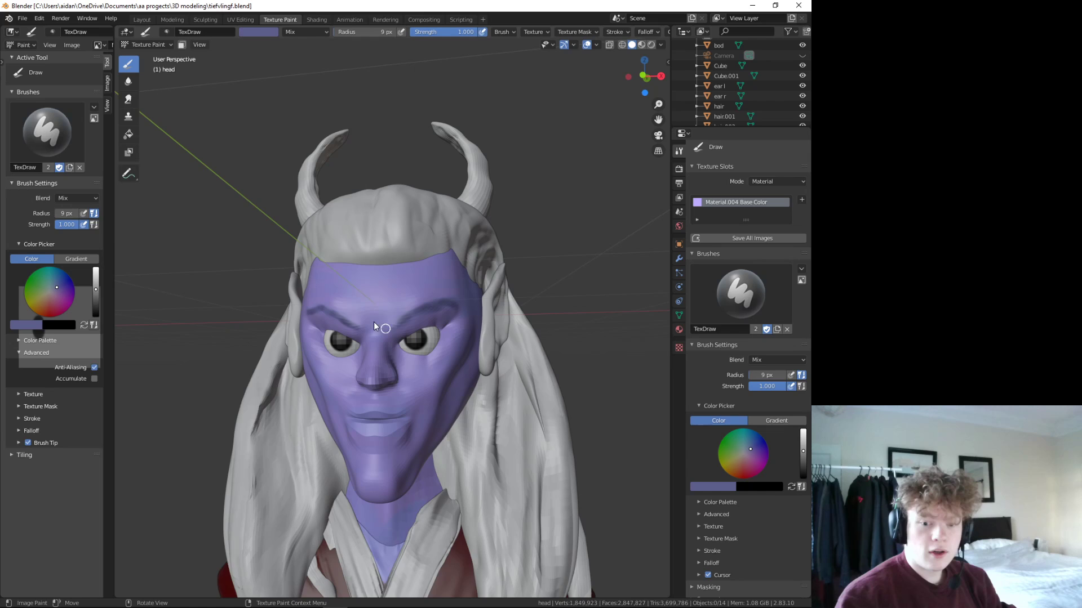
mouse_move(374, 327)
middle_mouse_down()
mouse_move(455, 463)
mouse_move(452, 417)
middle_mouse_up()
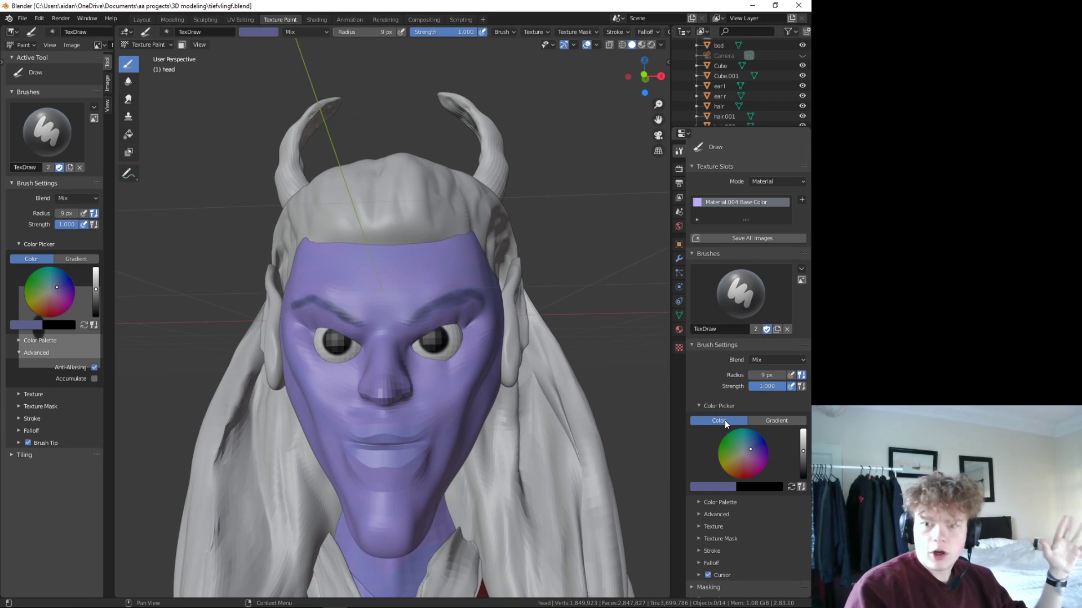
scroll(717, 507, "down", 2)
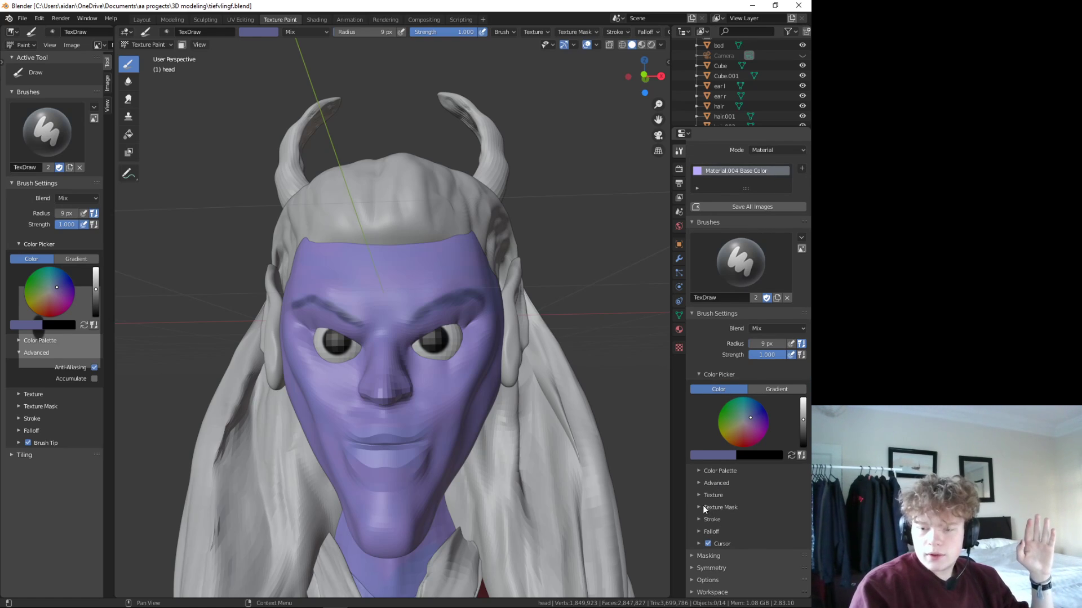
- Expand and collapse the Texture Mask and Texture brush settings, then orbit to a three-quarter view
left_click(699, 506)
left_click(698, 498)
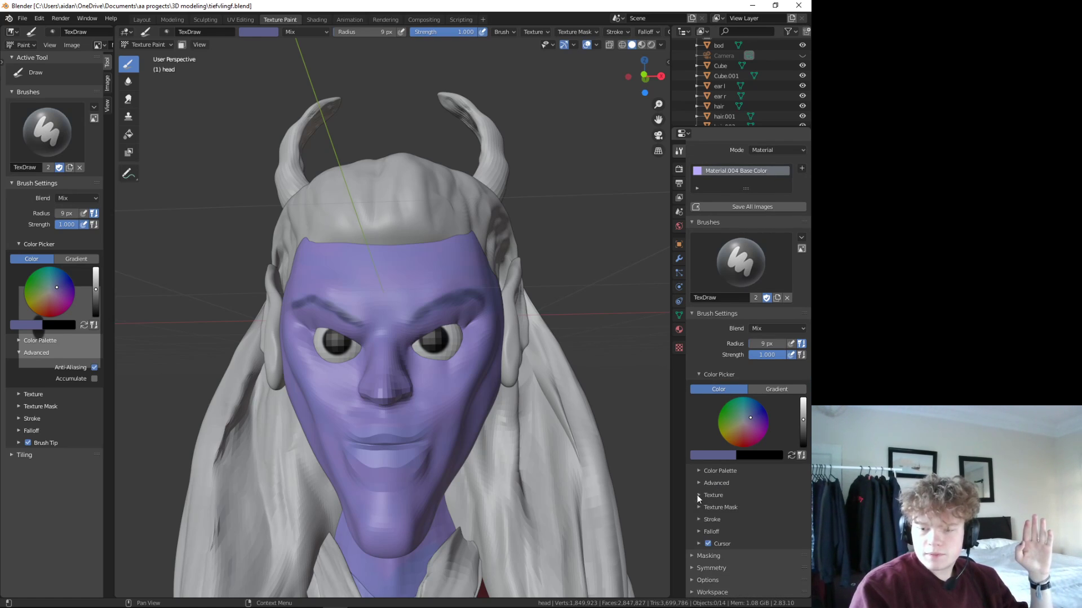
left_click(698, 495)
left_click(696, 493)
left_click(694, 470)
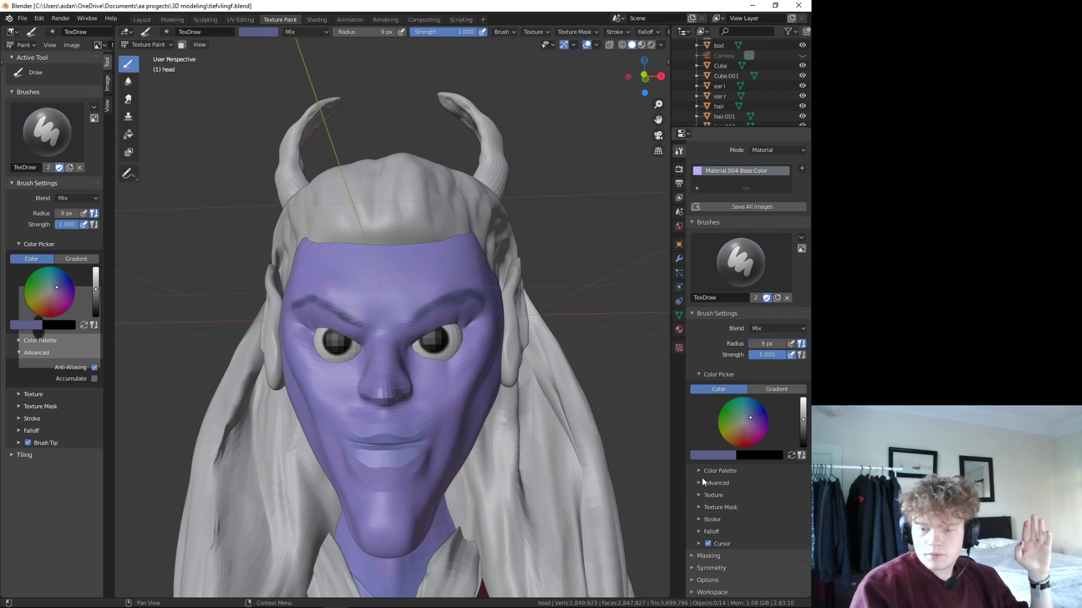
scroll(725, 575, "up", 2)
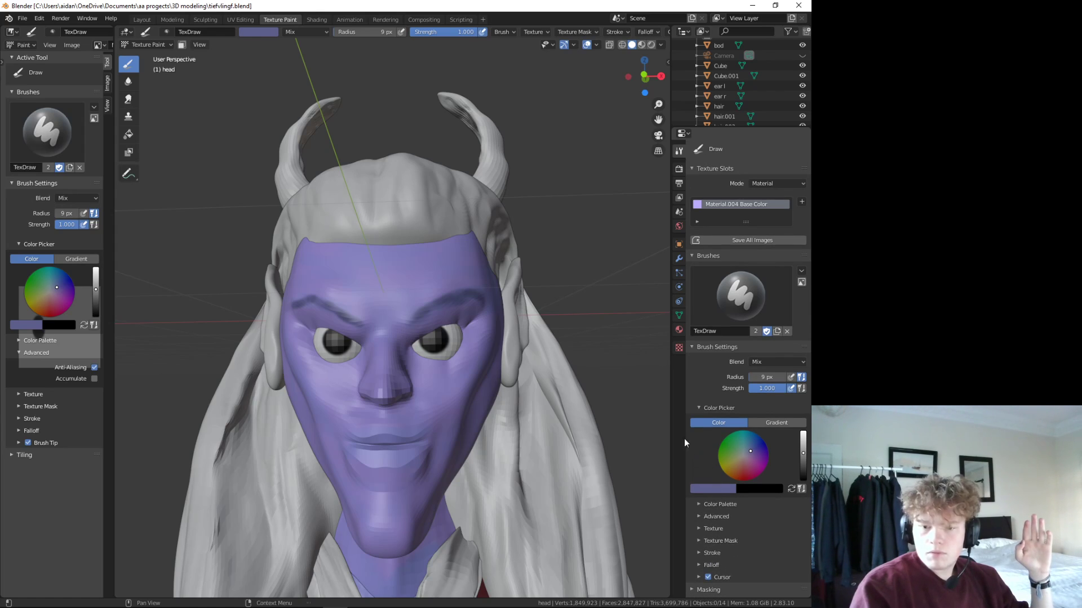
mouse_move(659, 437)
middle_mouse_down()
mouse_move(549, 434)
mouse_move(562, 442)
mouse_move(536, 444)
mouse_move(519, 428)
mouse_move(521, 405)
mouse_move(591, 431)
mouse_move(559, 446)
mouse_move(591, 394)
middle_mouse_up()
scroll(630, 368, "down", 5)
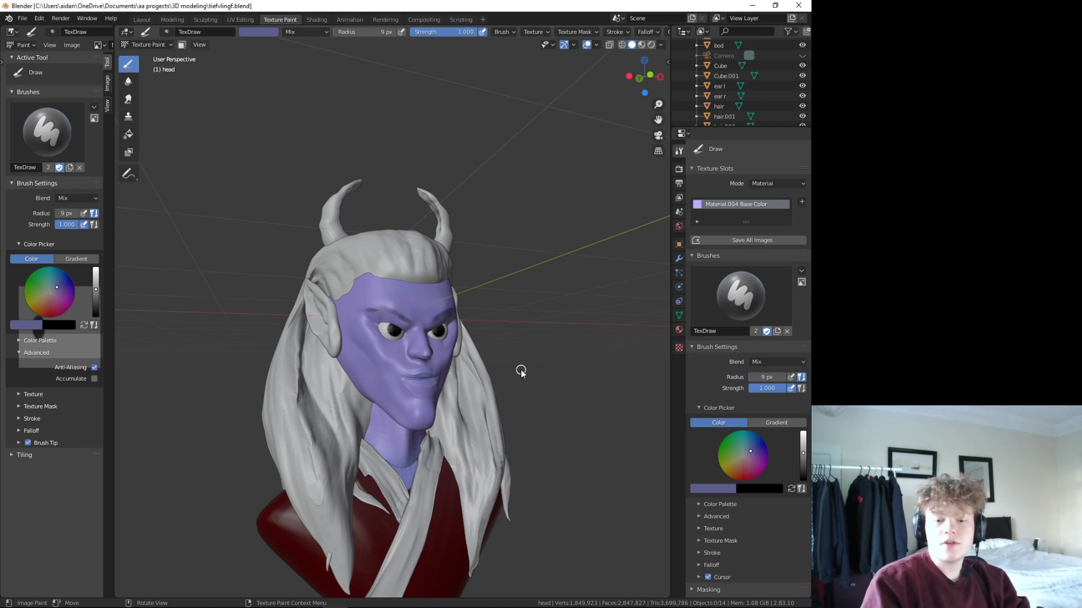
- Glance at UV Editing, return to Sculpting showing the whole bust, and open File > Export
left_click(249, 19)
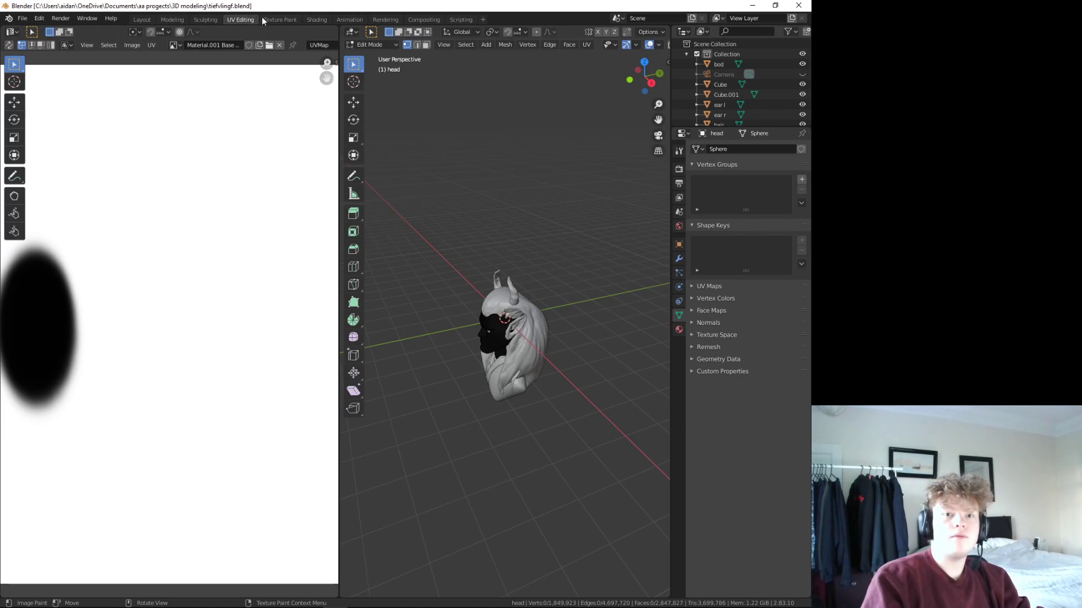
middle_click_drag(451, 323, 496, 330)
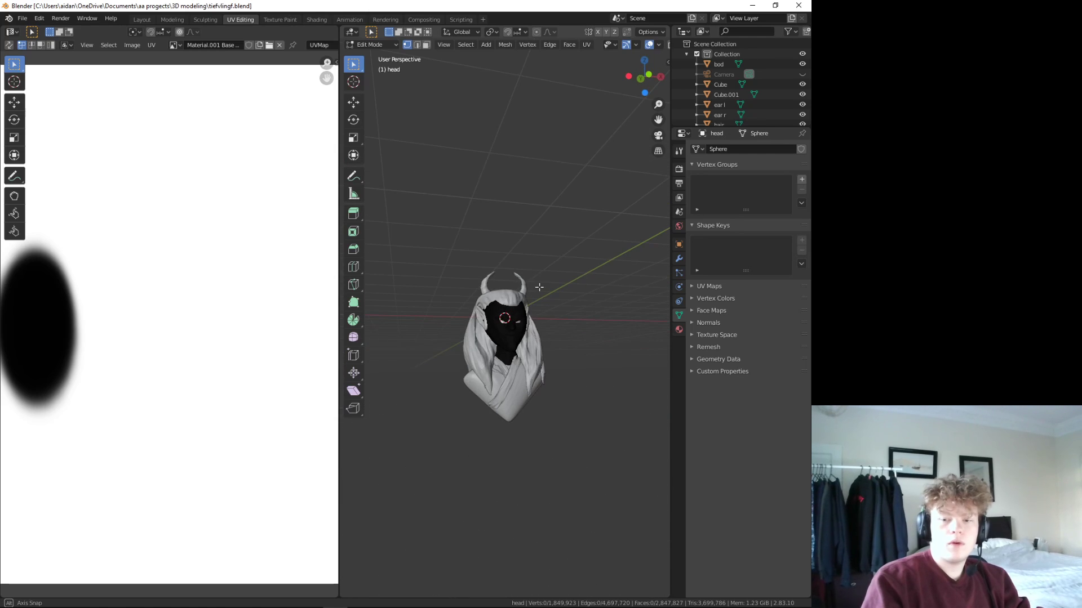
scroll(507, 331, "up", 2)
scroll(512, 333, "up", 4)
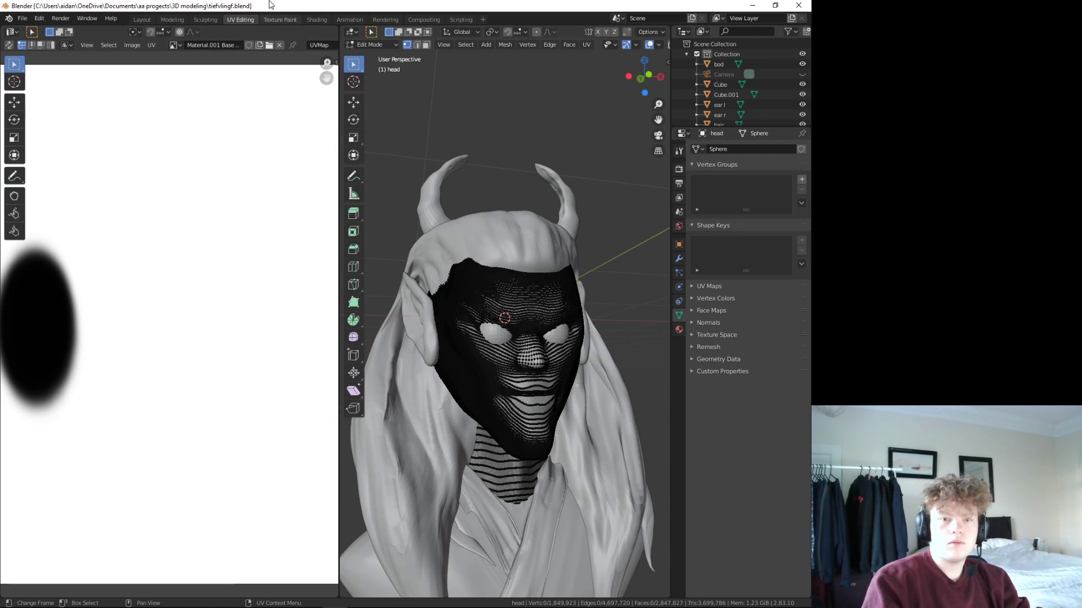
left_click(214, 19)
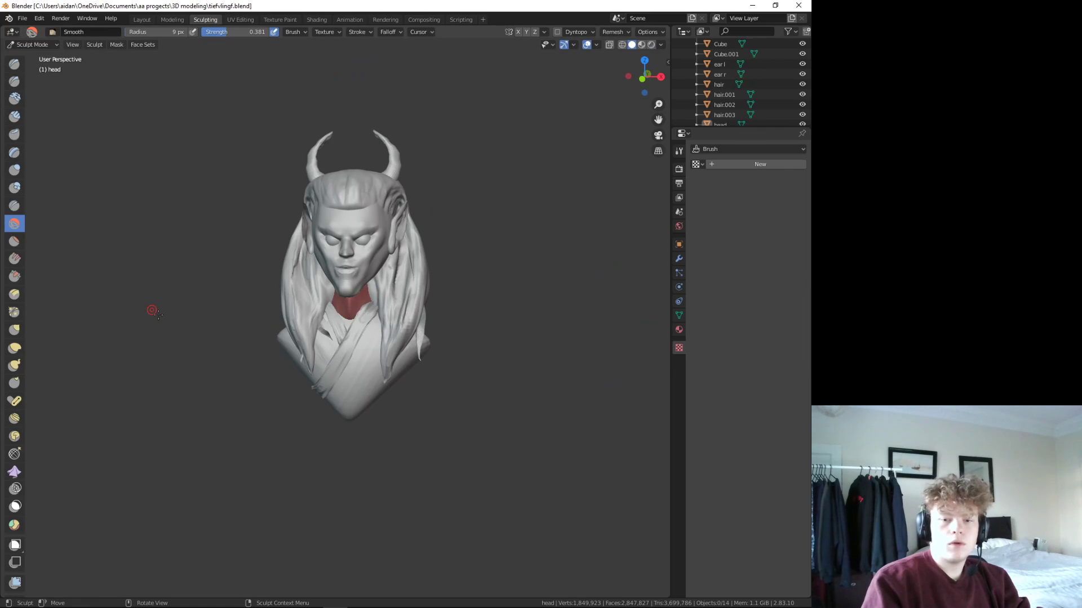
mouse_move(150, 309)
middle_mouse_down()
mouse_move(158, 270)
mouse_move(160, 288)
middle_mouse_up()
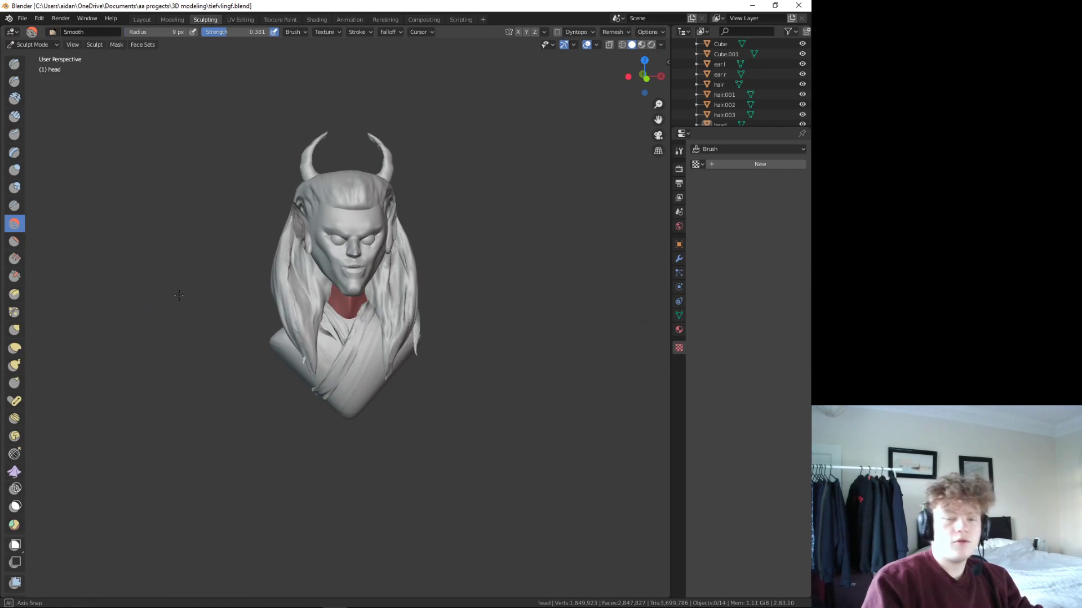
left_click(22, 19)
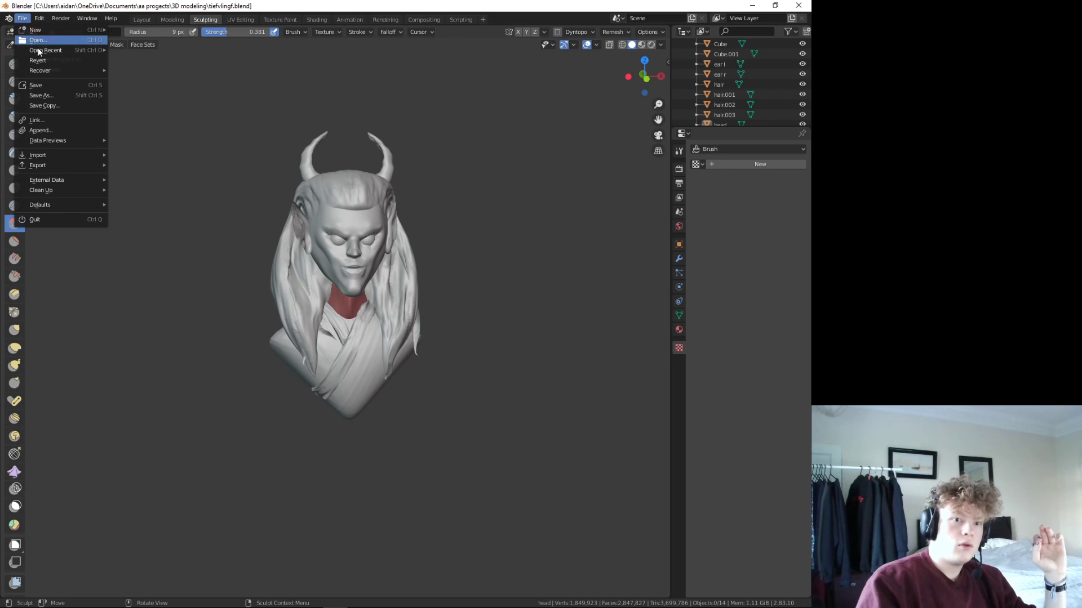
mouse_move(38, 164)
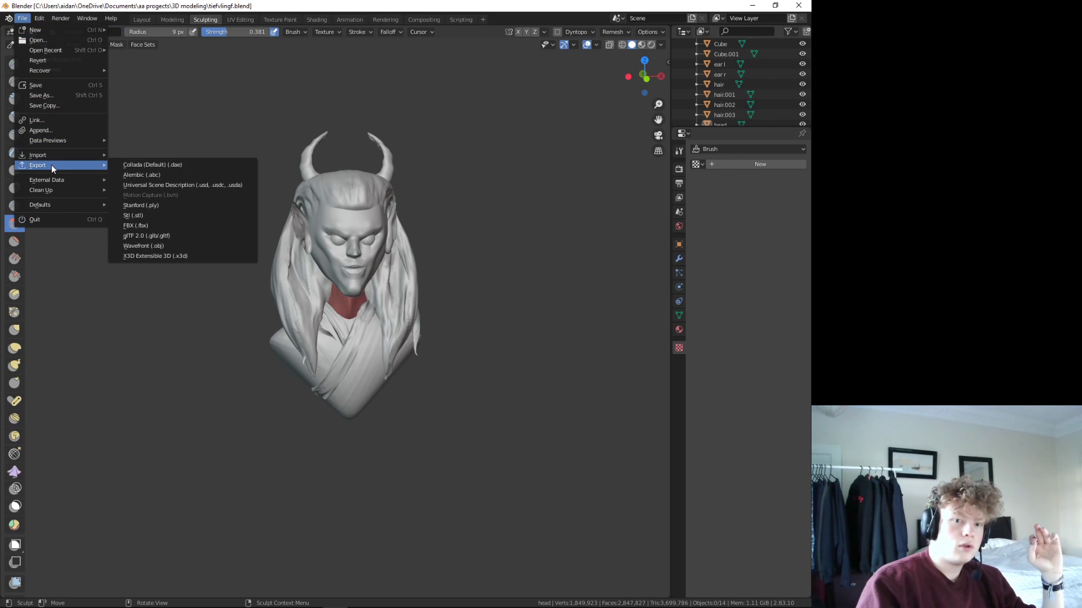
- Dismiss Blender's export list without exporting, then maximise the Paint 3D window to fill the screen
key("Escape")
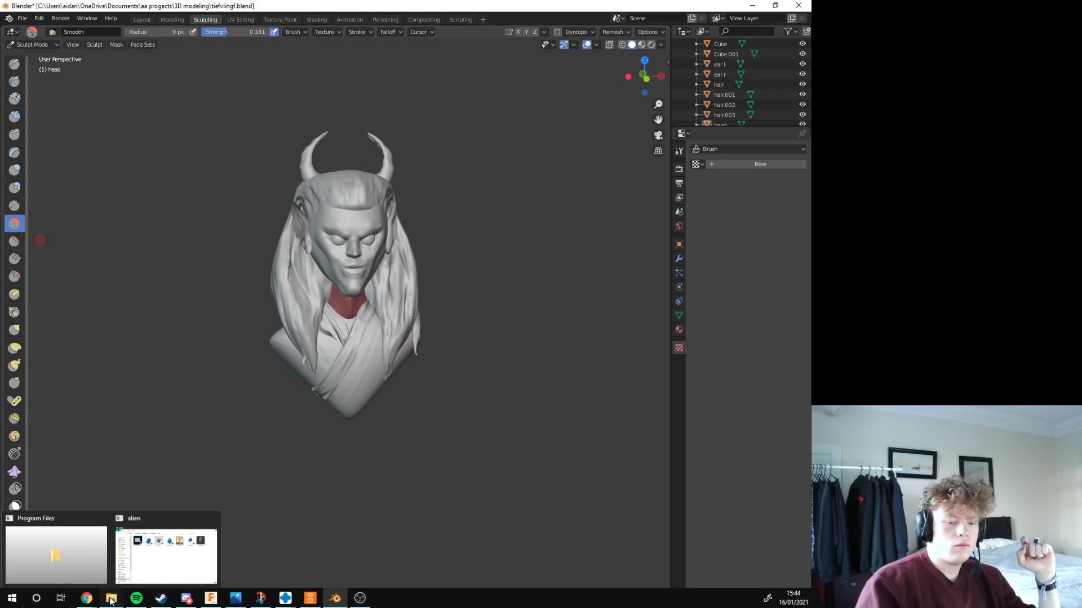
left_click(111, 598)
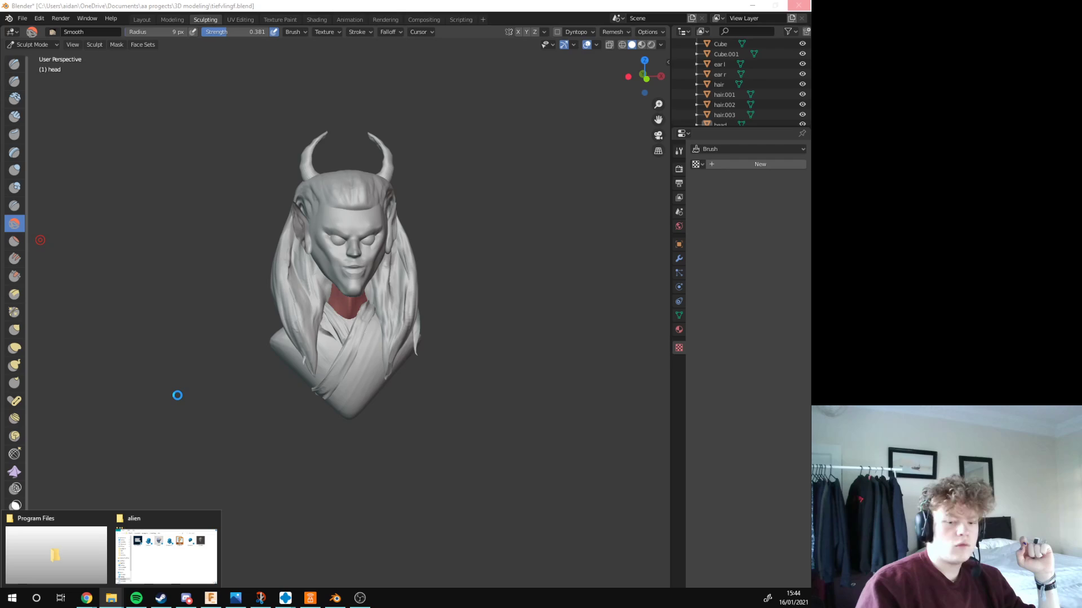
left_click(177, 395)
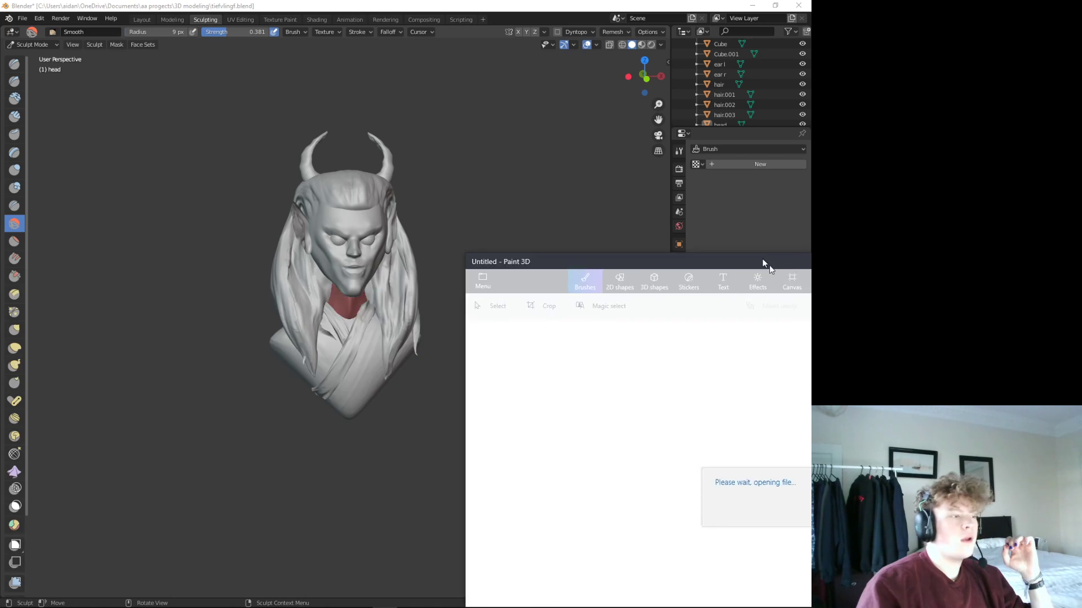
left_click_drag(763, 261, 444, 9)
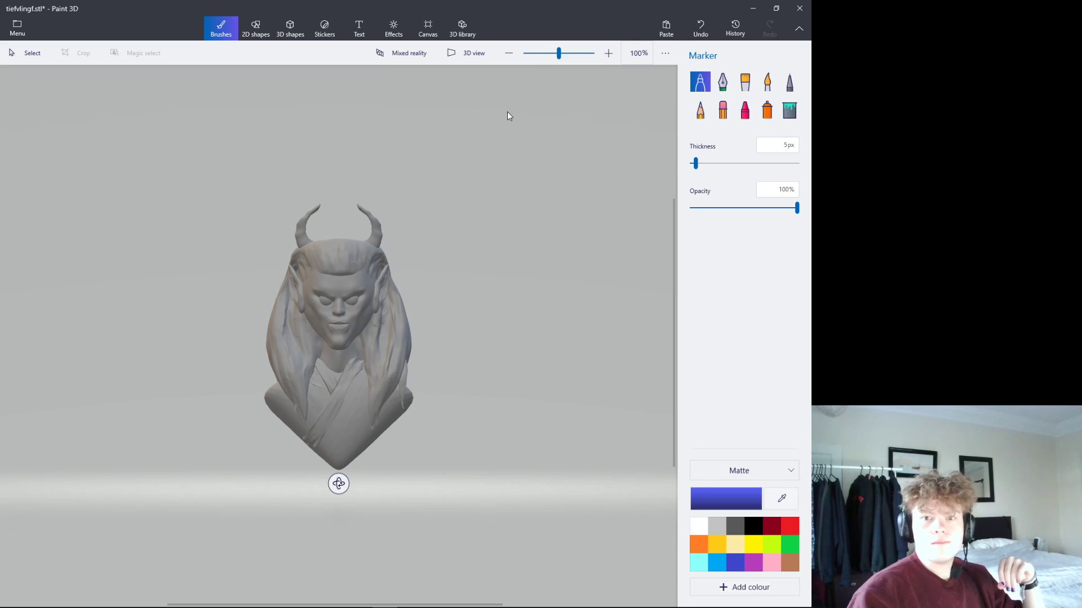
- Switch the painting brush to the Oil brush
left_click(291, 29)
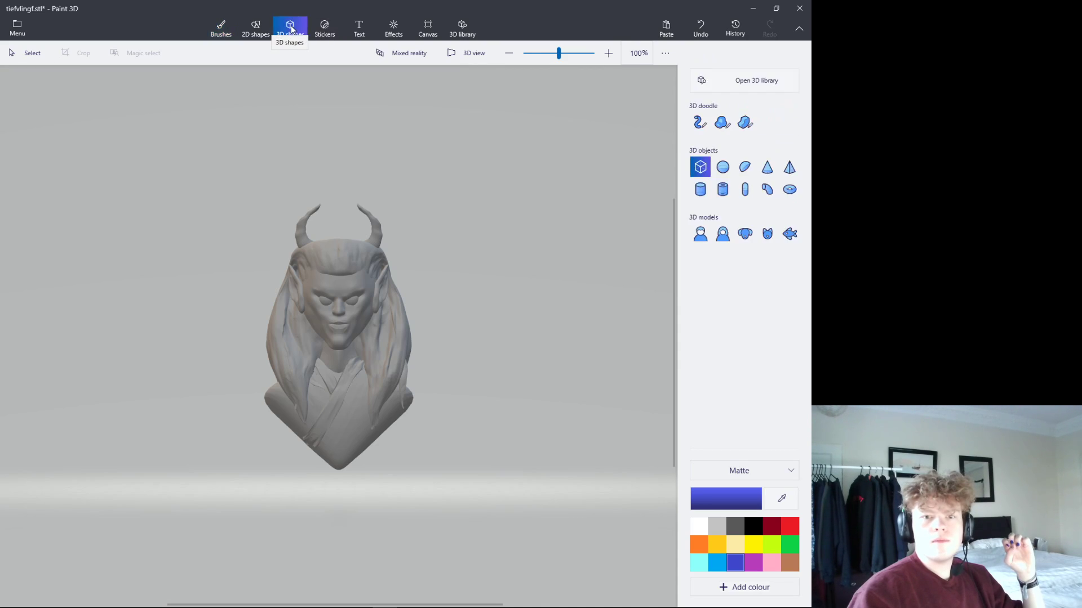
left_click(227, 30)
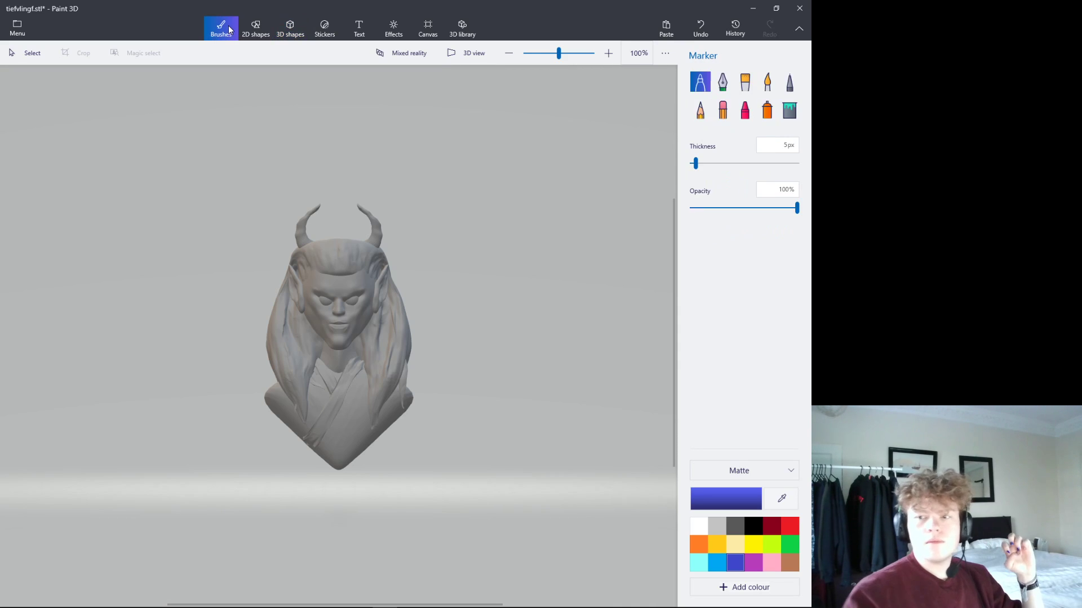
key("Right")
key("Right")
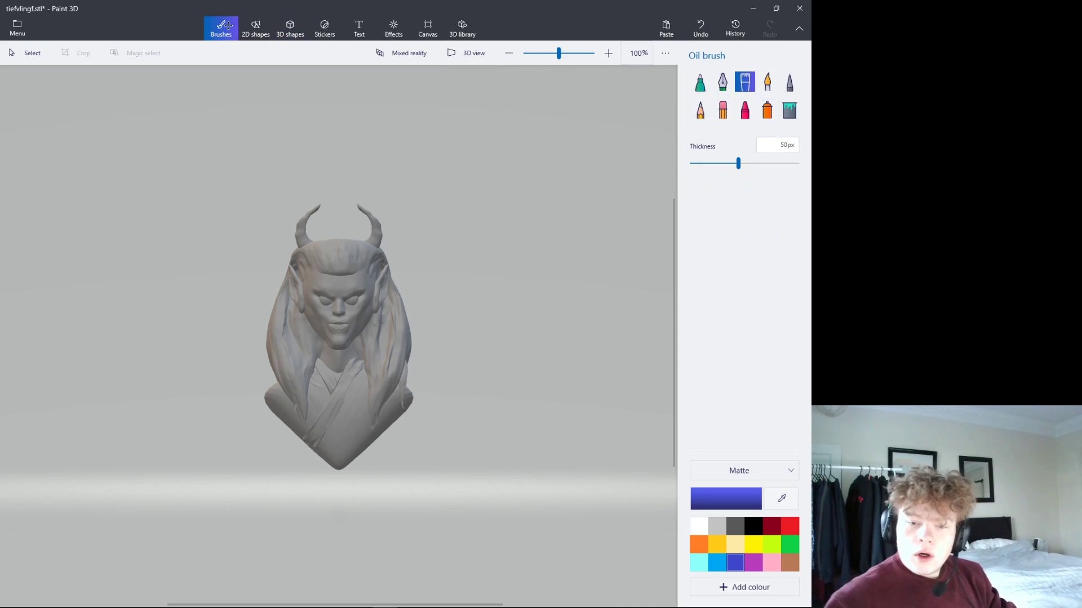
- In the custom colour picker, shift the hue from blue through purple to pink-red
key("Tab")
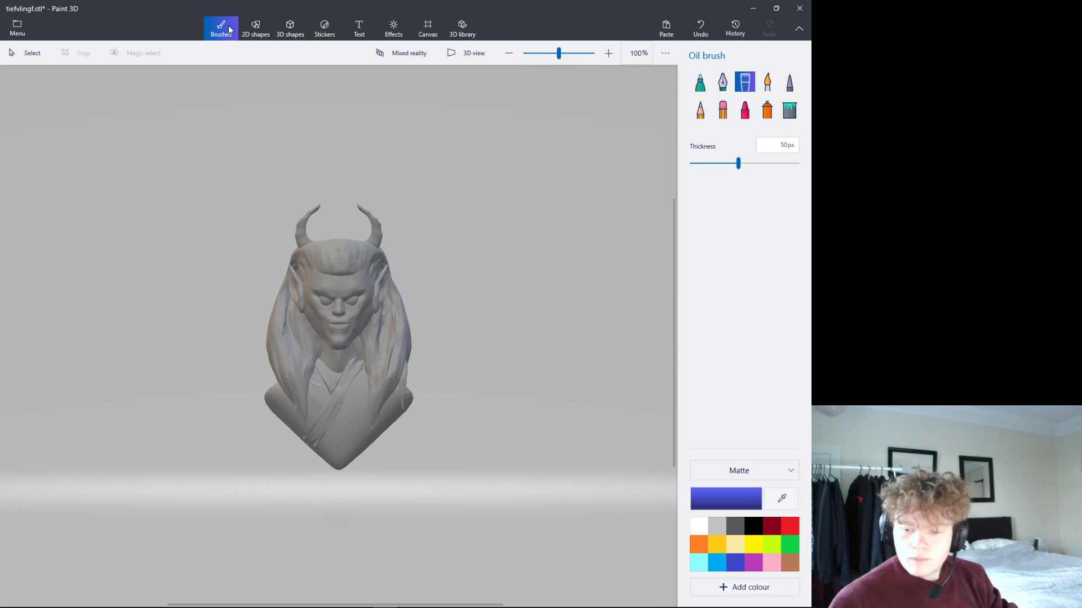
key("Return")
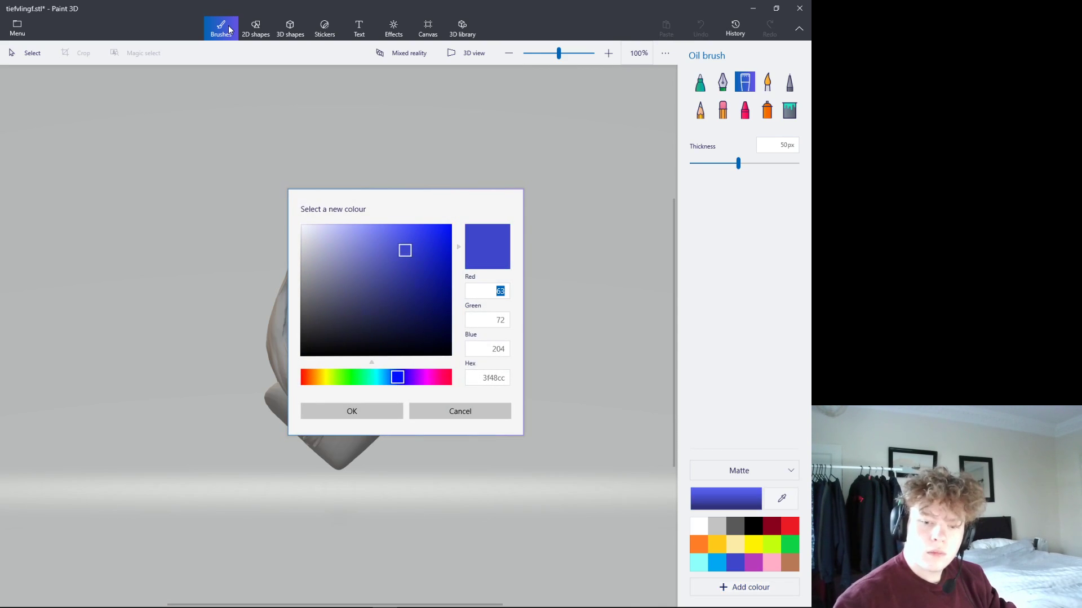
key("Right")
key("Right")
key("Right")
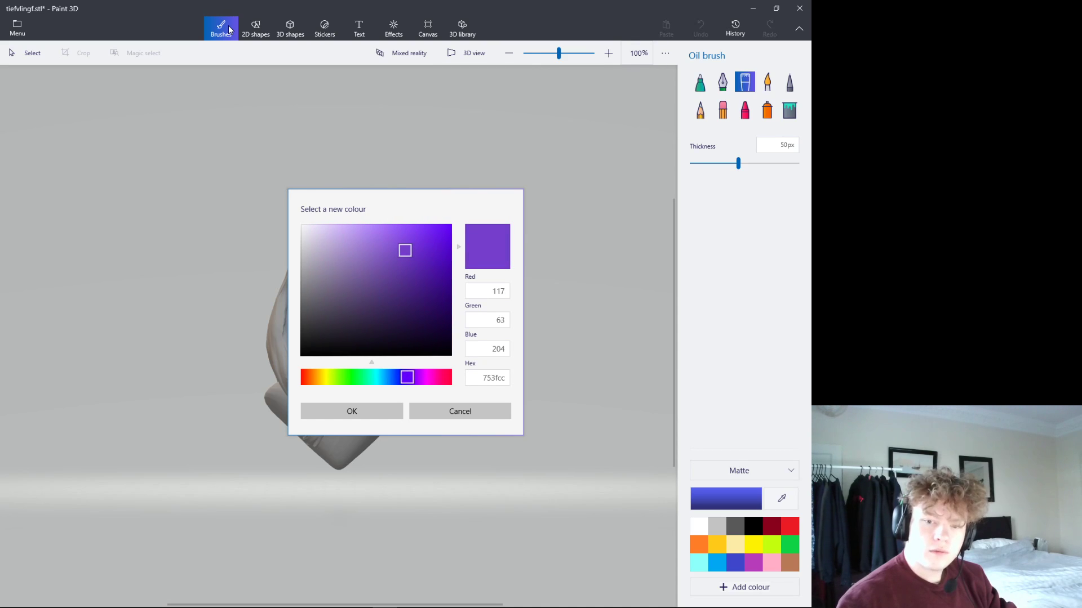
key("Up")
key("Up")
key("Up")
key("Down")
key("Right")
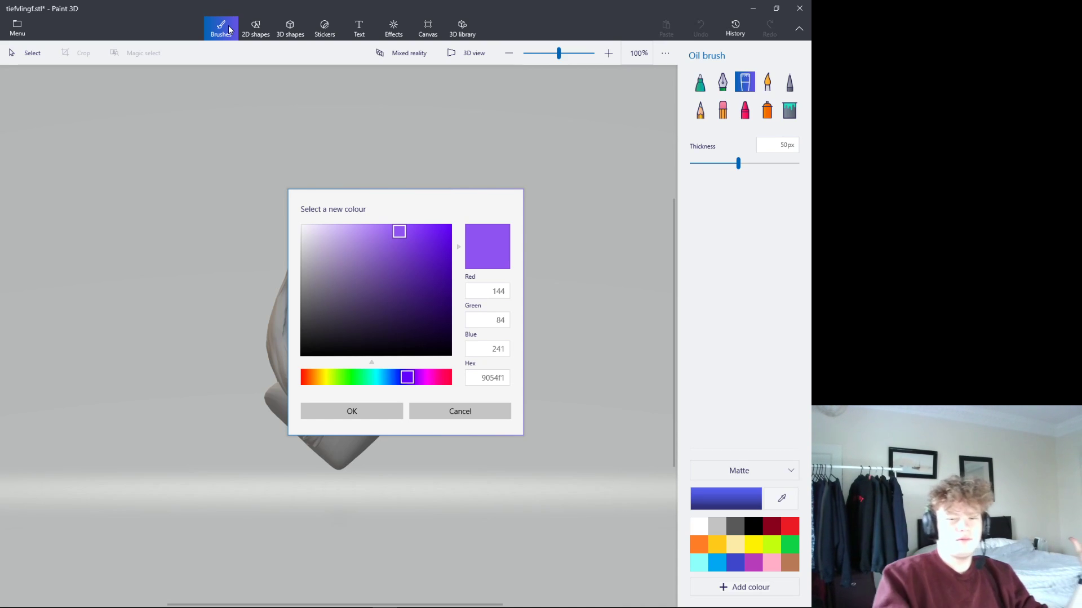
key("Left")
key("Left")
key("Left")
key("Right")
key("Right")
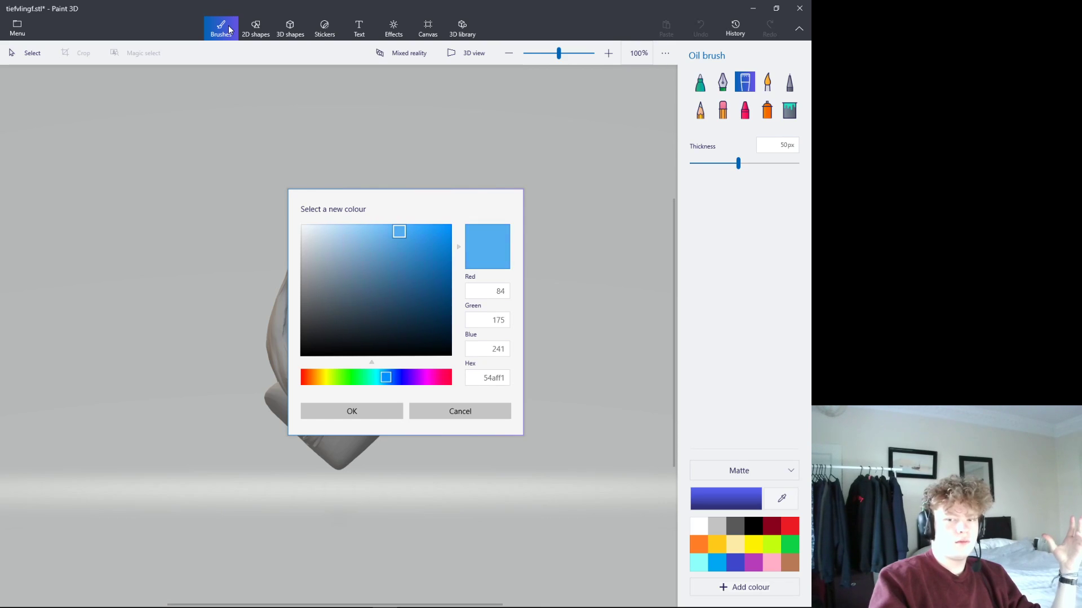
key("Right")
key("Right")
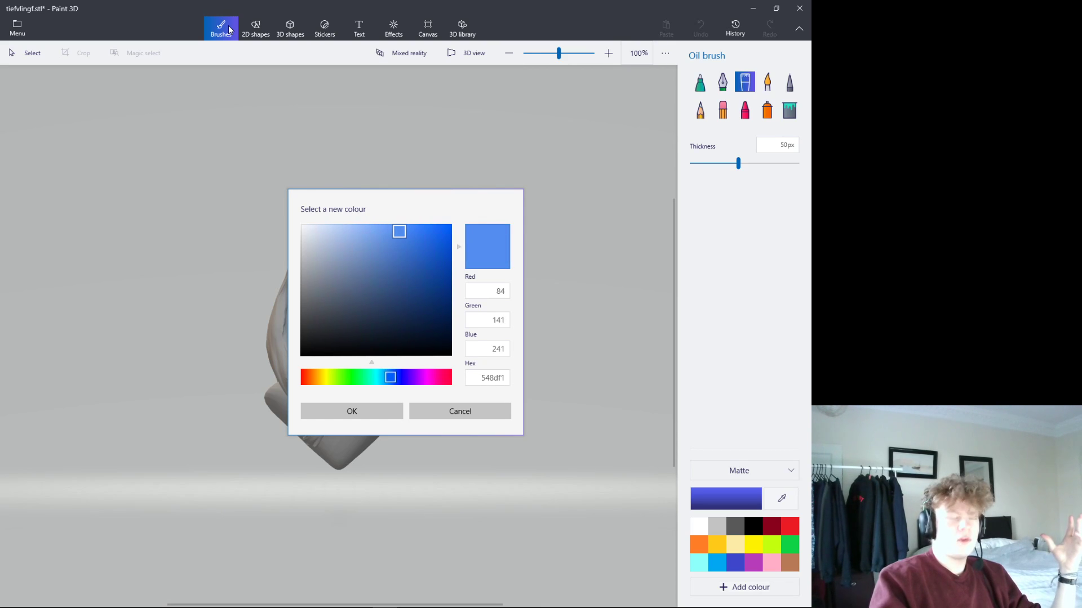
key("Right")
key("Right")
key("Right")
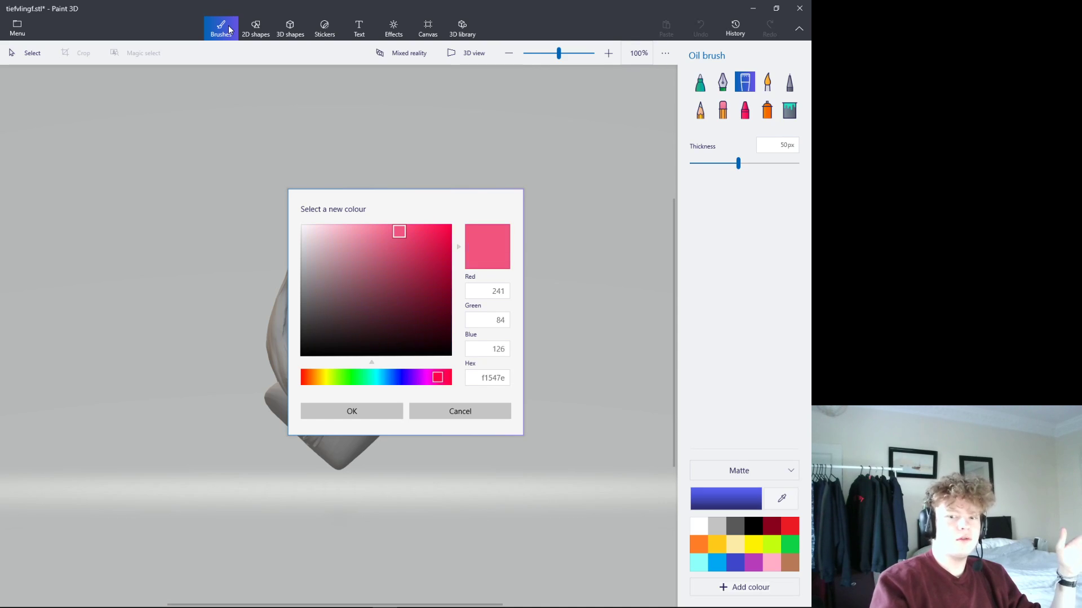
- Settle on dark red 77121c, try a test stroke on the face, then undo it
key("Down")
key("Down")
key("Down")
key("Right")
key("Right")
key("Down")
key("Down")
key("Right")
key("Right")
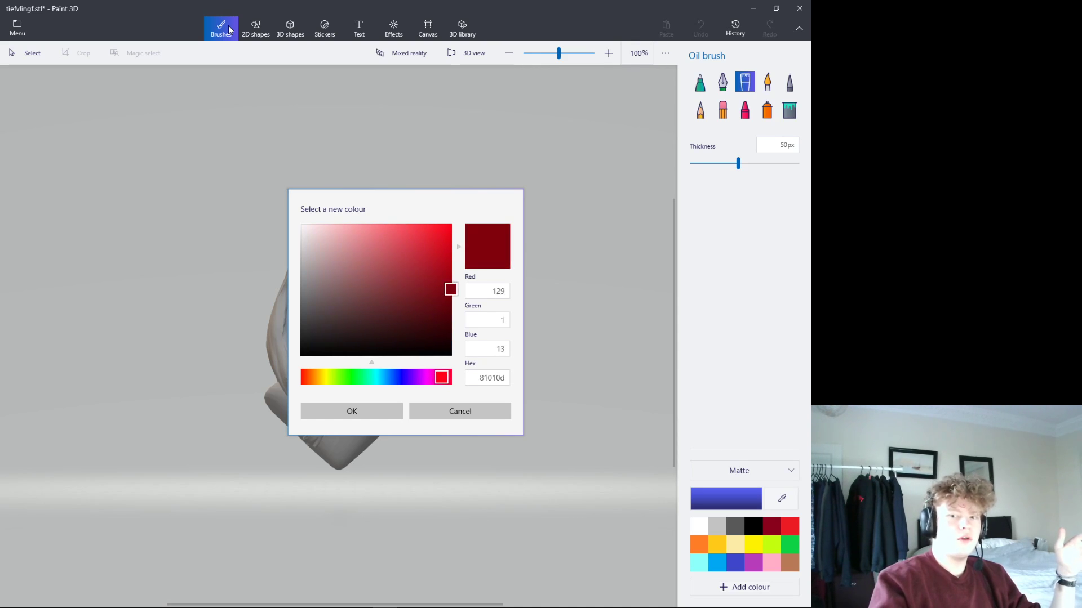
key("Up")
key("Left")
key("Left")
key("Up")
key("Up")
key("Up")
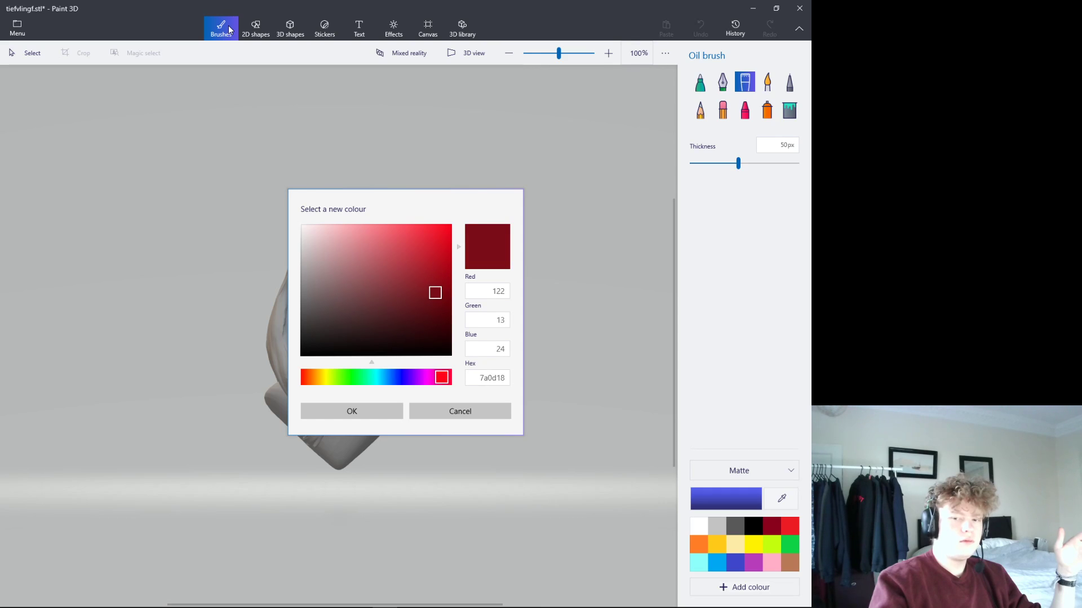
key("Return")
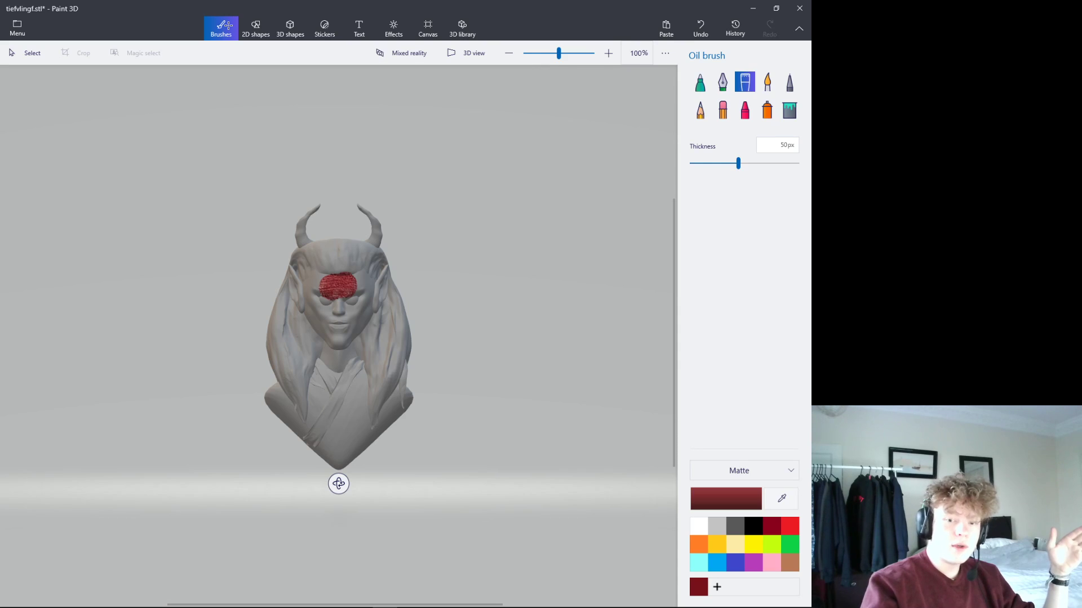
mouse_move(356, 269)
left_mouse_down()
mouse_move(352, 324)
mouse_move(335, 338)
mouse_move(315, 293)
mouse_move(361, 439)
mouse_move(406, 383)
left_mouse_up()
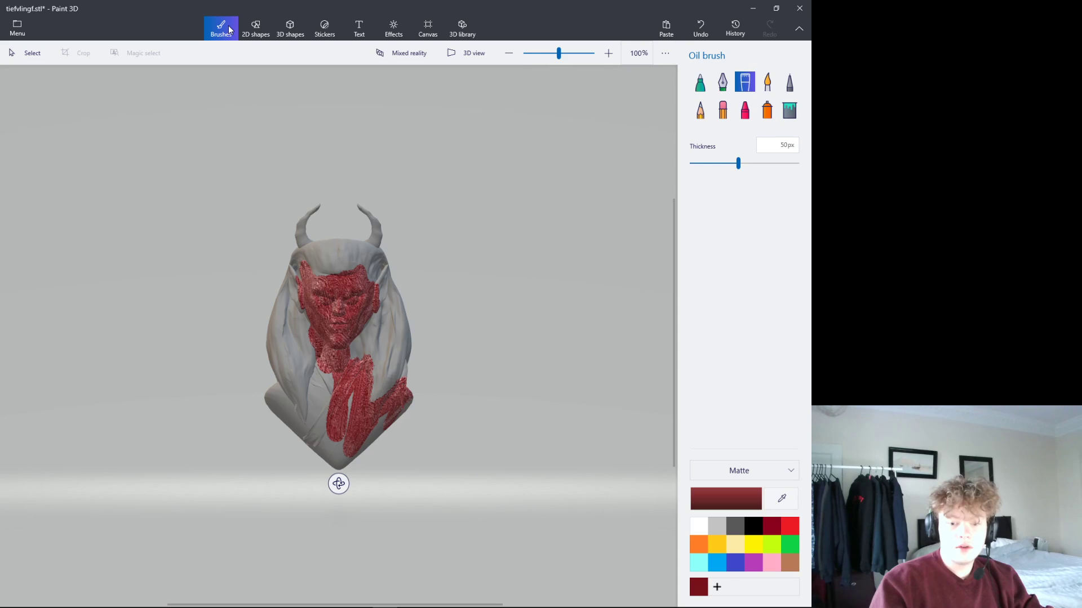
key("ctrl+z")
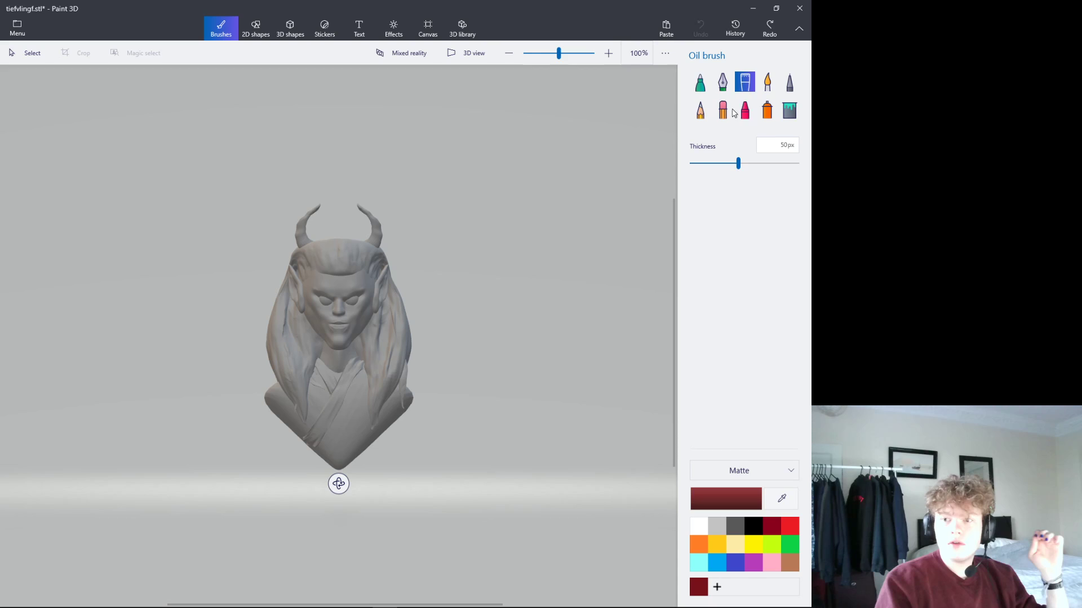
- With the Spray can, spray dark red on the forehead, left cheek, chin and neck
left_click(763, 112)
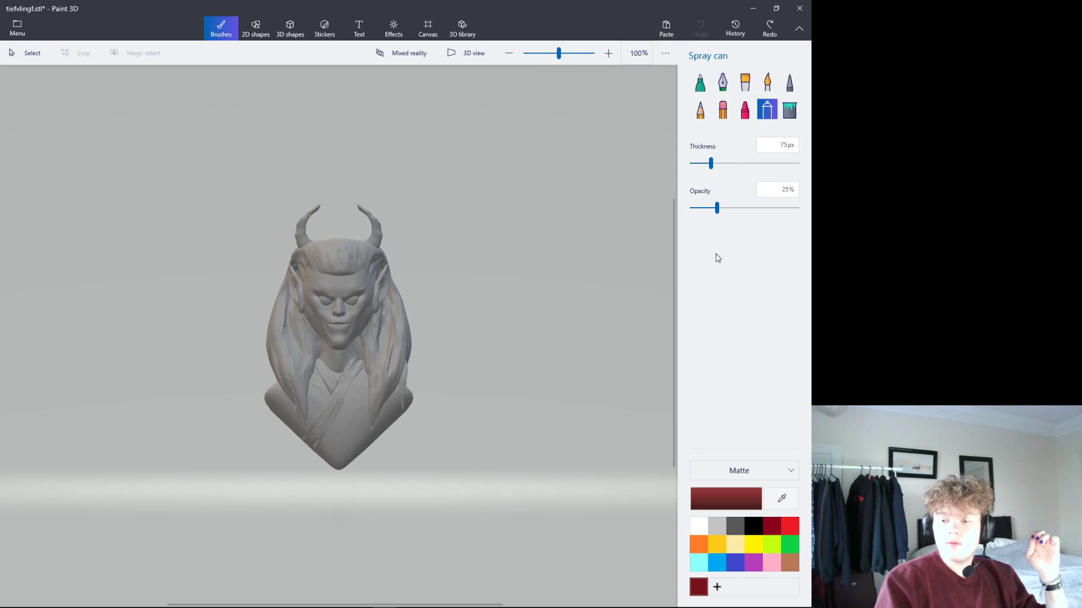
left_click(346, 285)
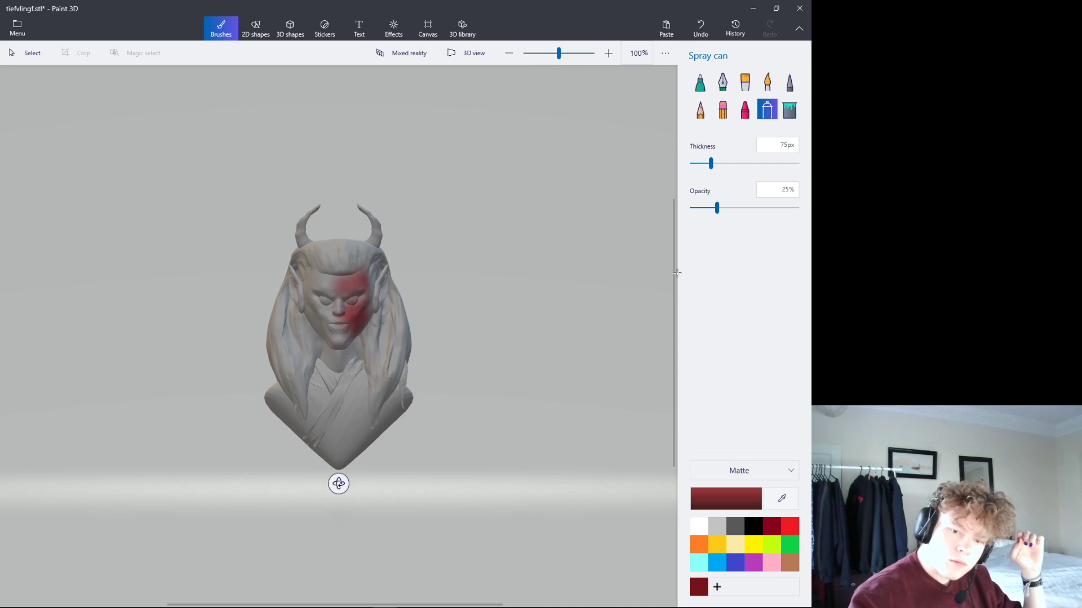
left_click_drag(339, 344, 338, 302)
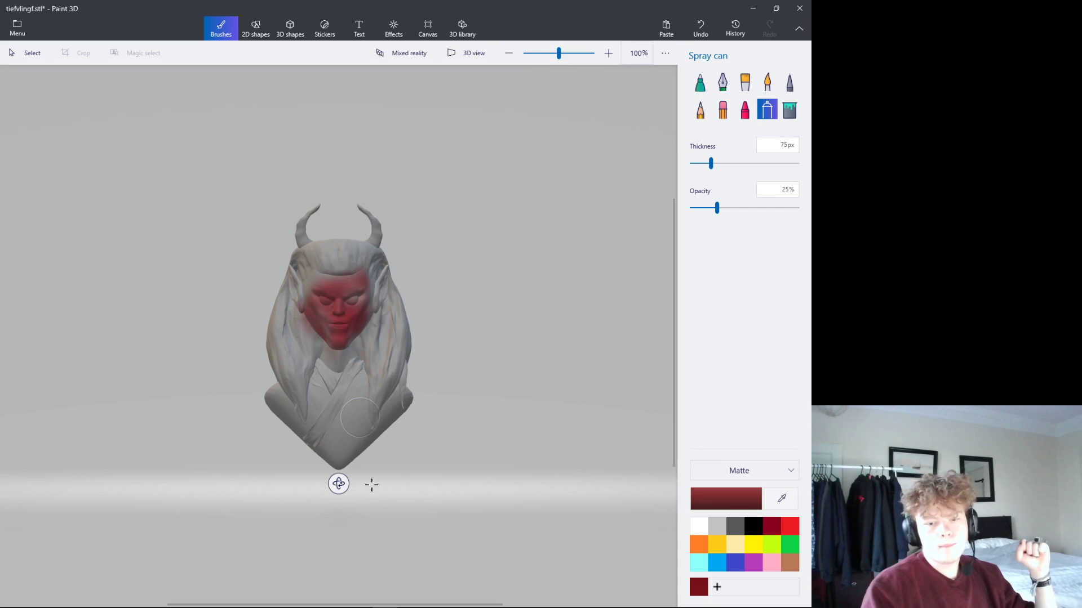
mouse_move(338, 484)
left_mouse_down()
mouse_move(362, 473)
mouse_move(356, 410)
left_mouse_up()
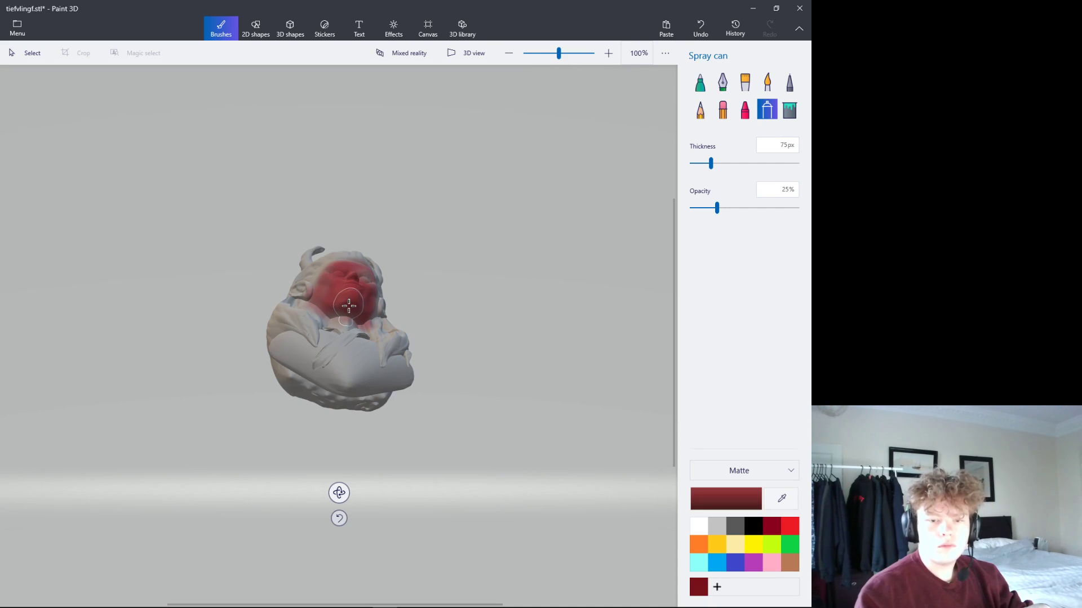
left_click_drag(558, 53, 562, 52)
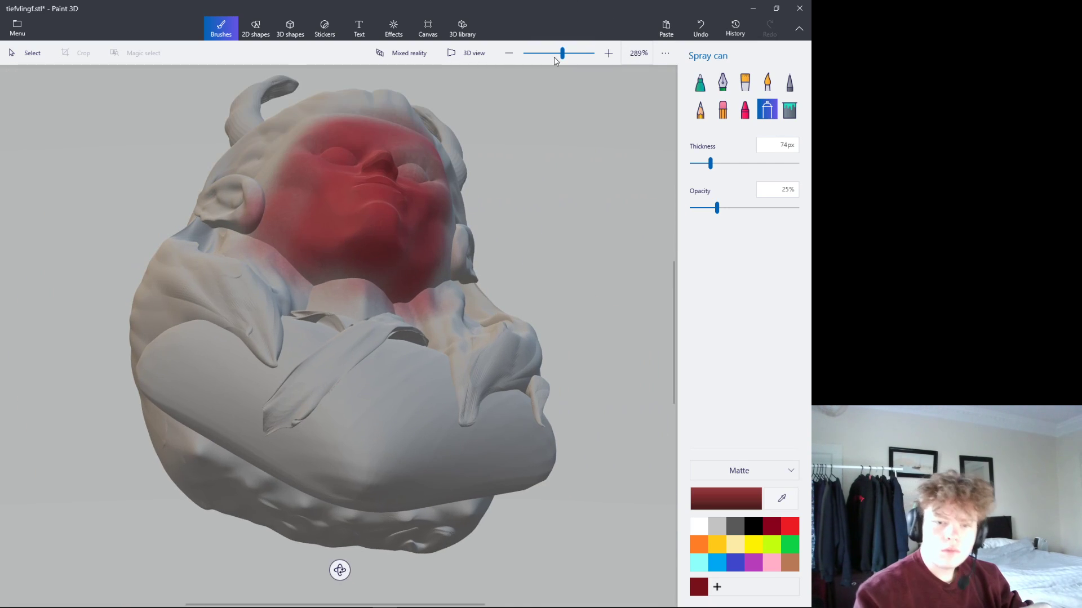
left_click_drag(315, 271, 366, 299)
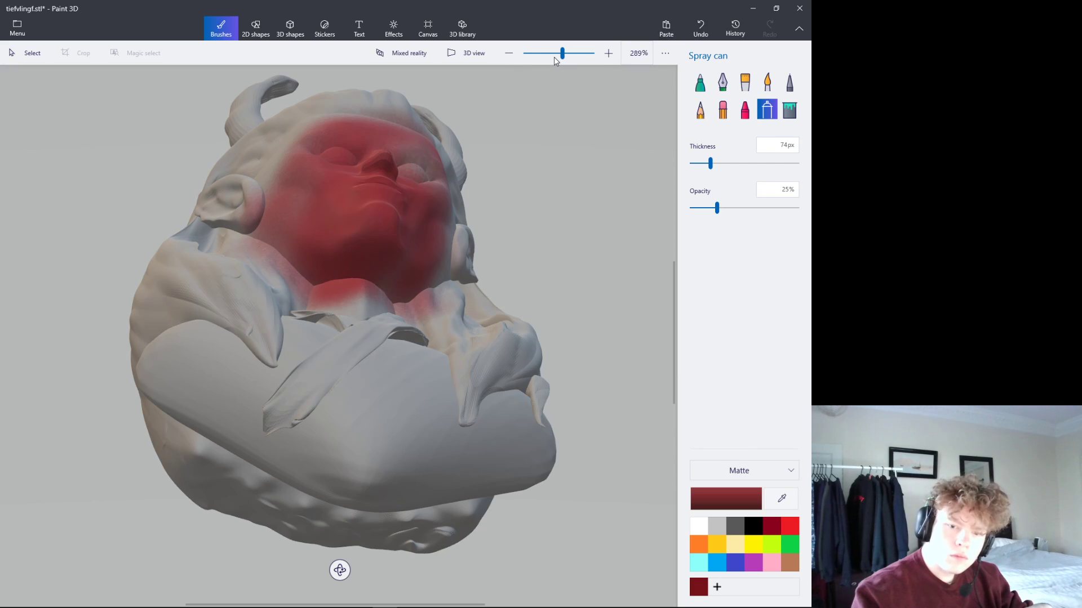
left_click_drag(304, 287, 378, 307)
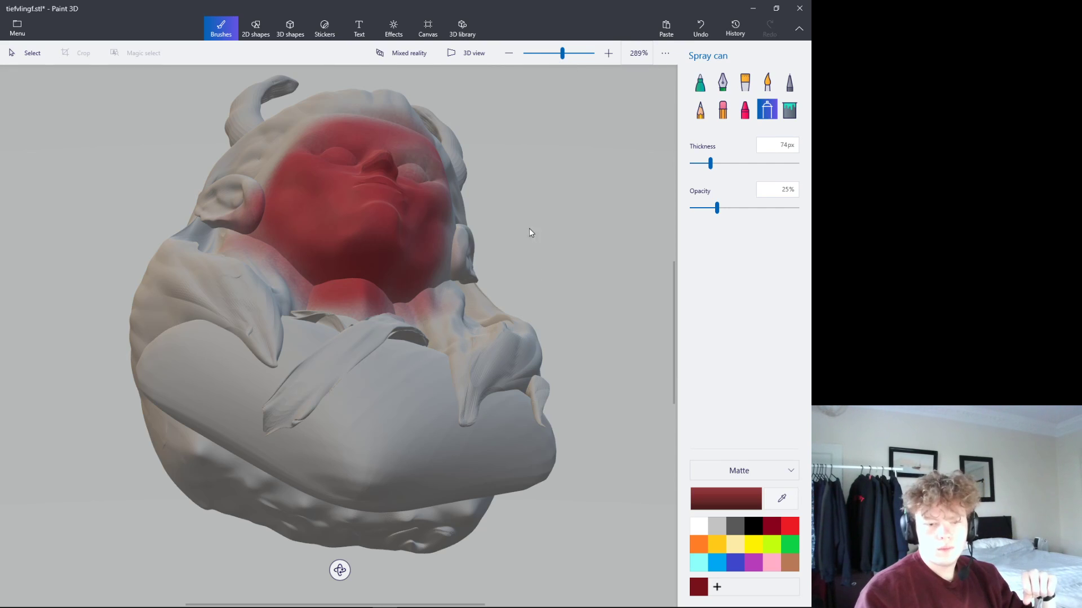
- Rotate the bust upright, pan to show the horns, then turn it three-quarter
left_click_drag(339, 570, 107, 606)
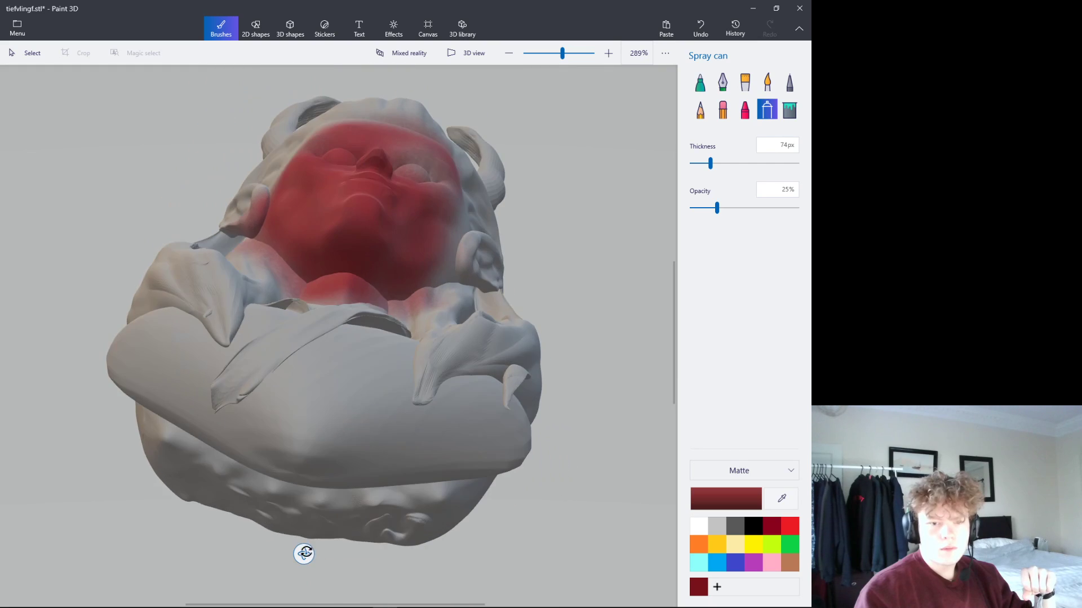
left_click_drag(107, 605, 271, 598)
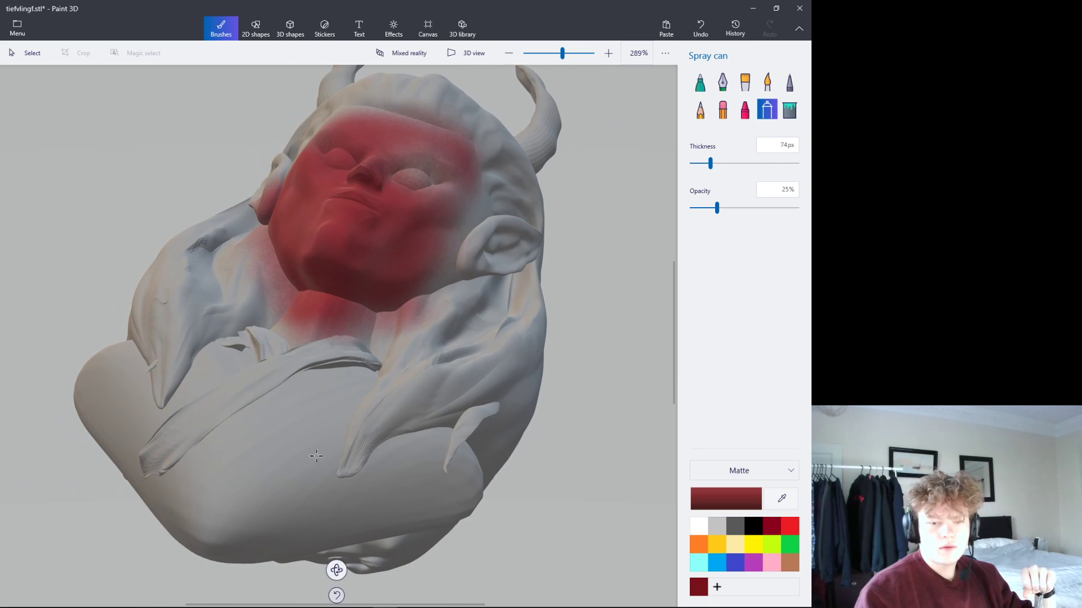
mouse_move(344, 558)
left_mouse_down()
mouse_move(340, 599)
mouse_move(348, 580)
left_mouse_up()
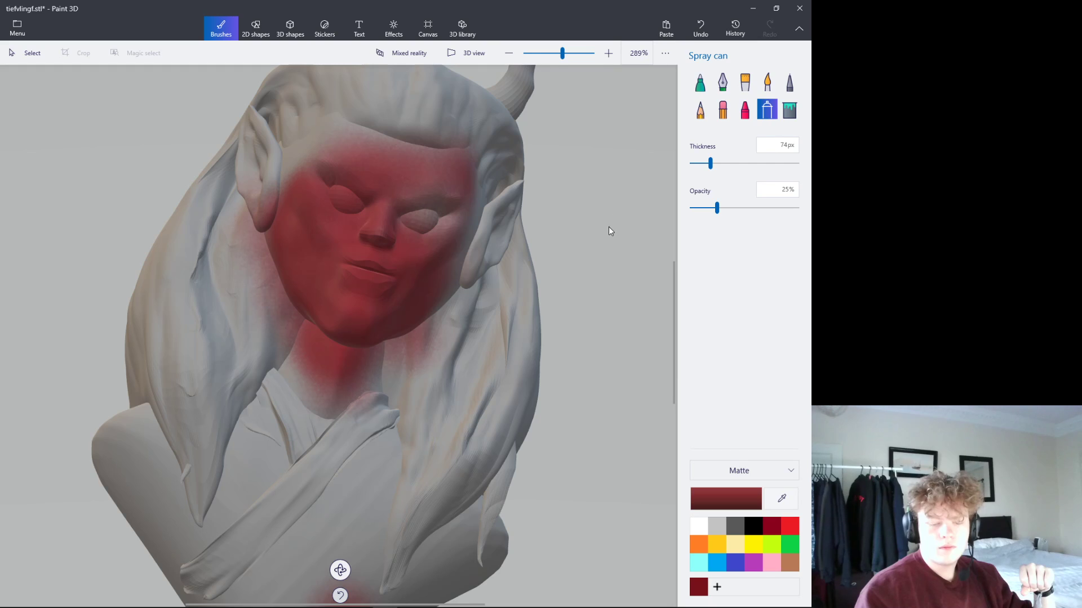
right_click_drag(610, 244, 588, 446)
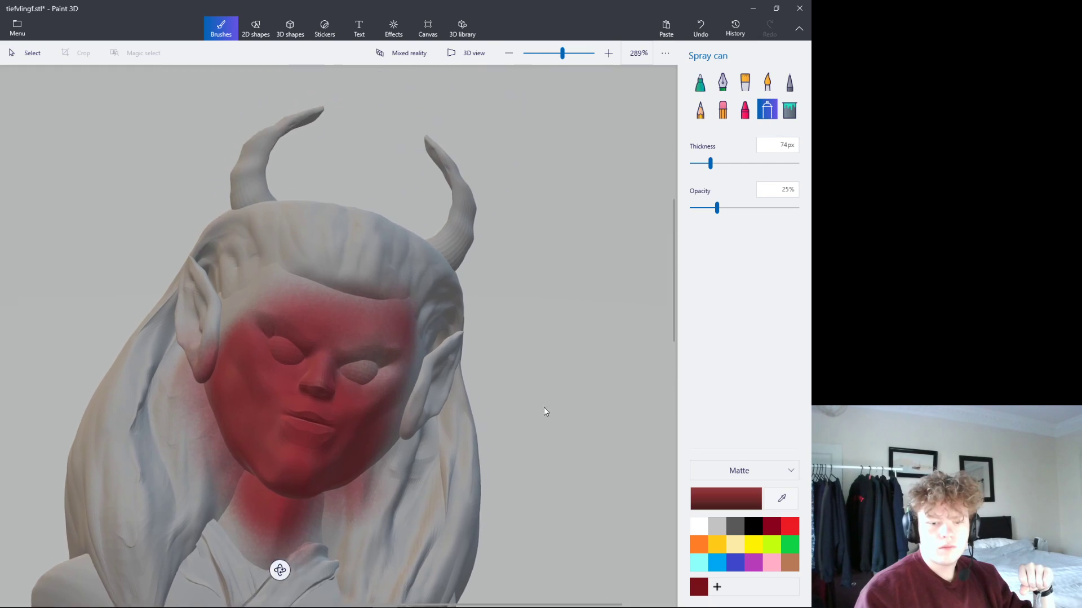
left_click_drag(316, 570, 406, 598)
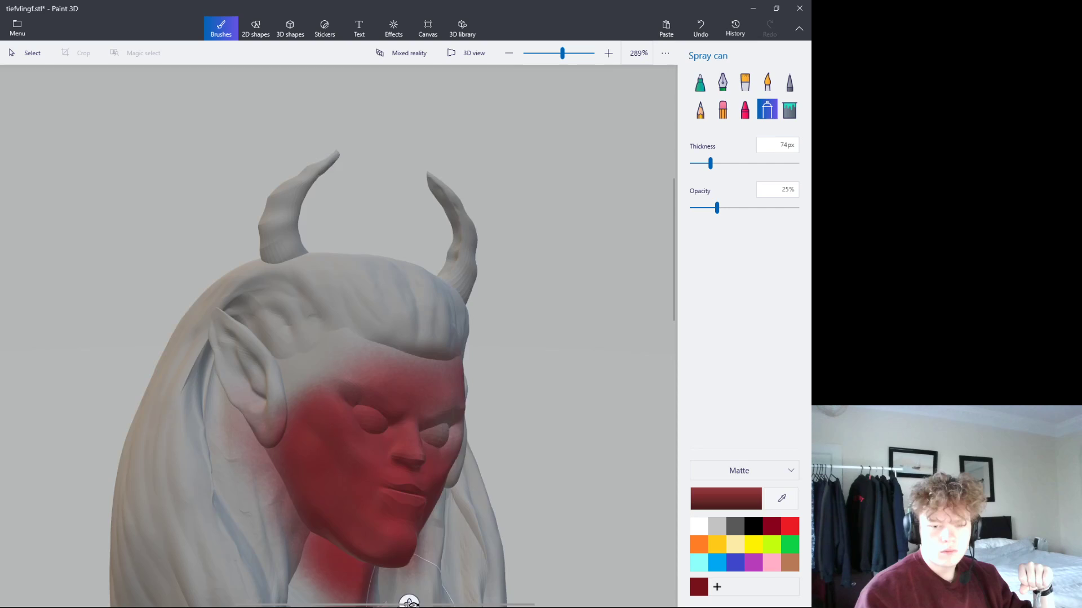
- Spray dark red over the cheek in front of the ear and beside the nose
scroll(338, 375, "up", 2)
scroll(332, 372, "up", 2)
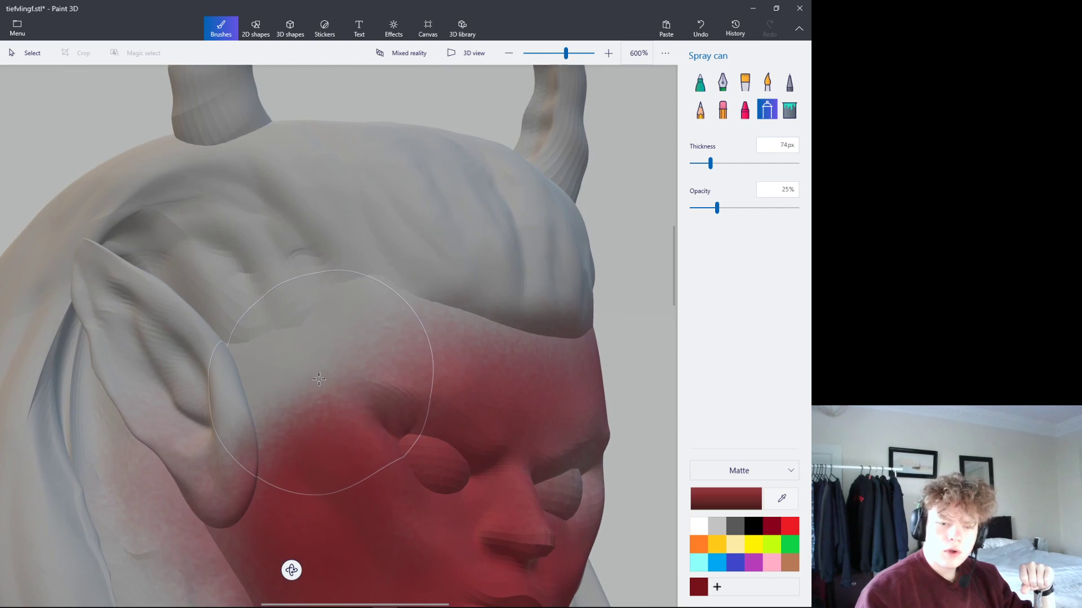
scroll(327, 369, "down", 2)
scroll(321, 365, "up", 2)
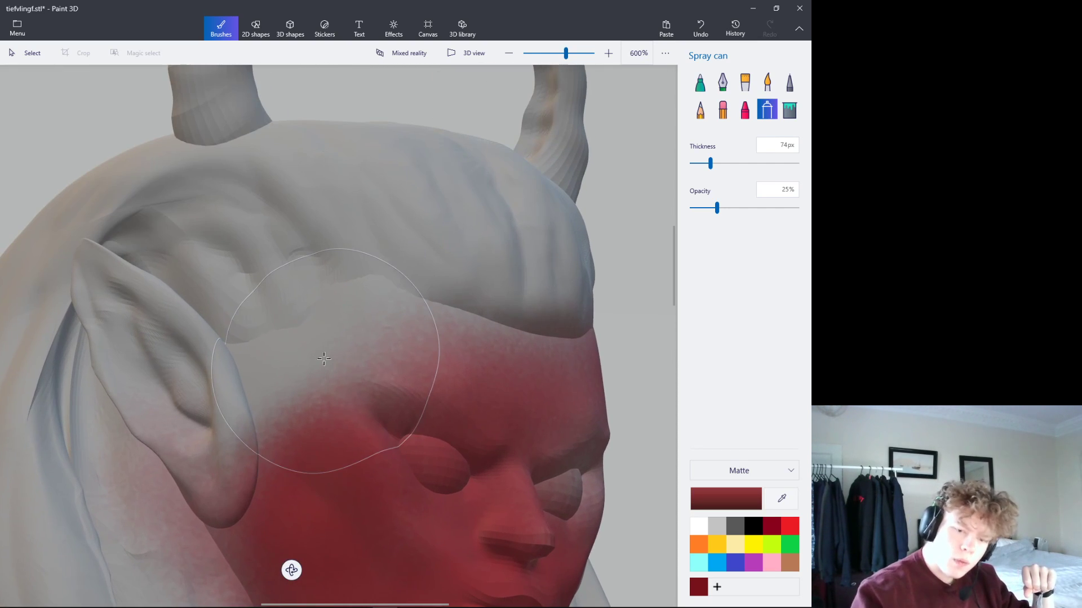
left_click_drag(324, 359, 325, 363)
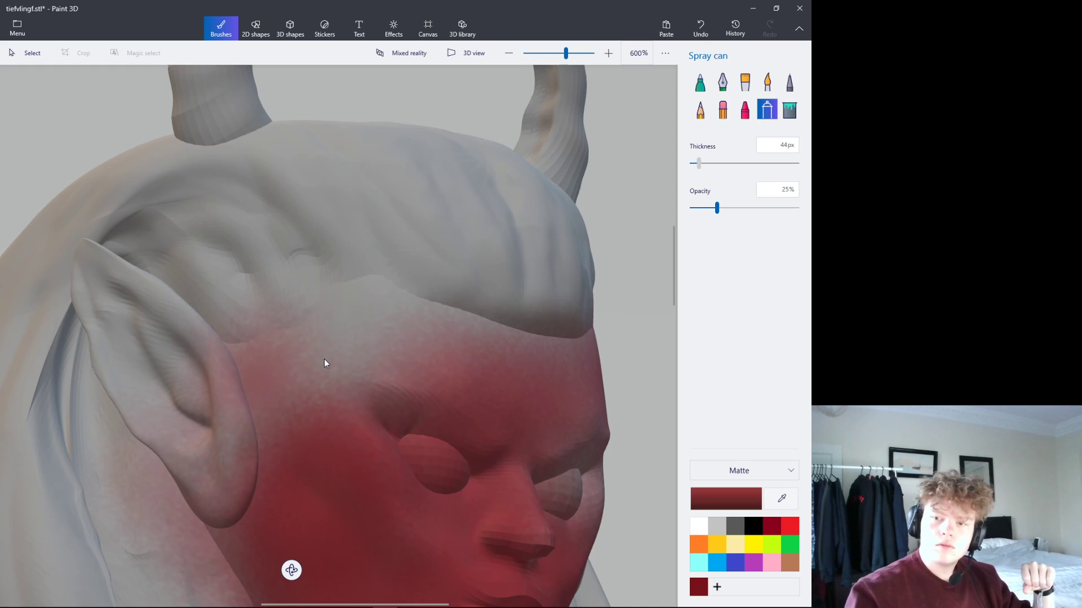
mouse_move(325, 363)
left_mouse_down()
mouse_move(352, 321)
mouse_move(445, 347)
mouse_move(383, 389)
left_mouse_up()
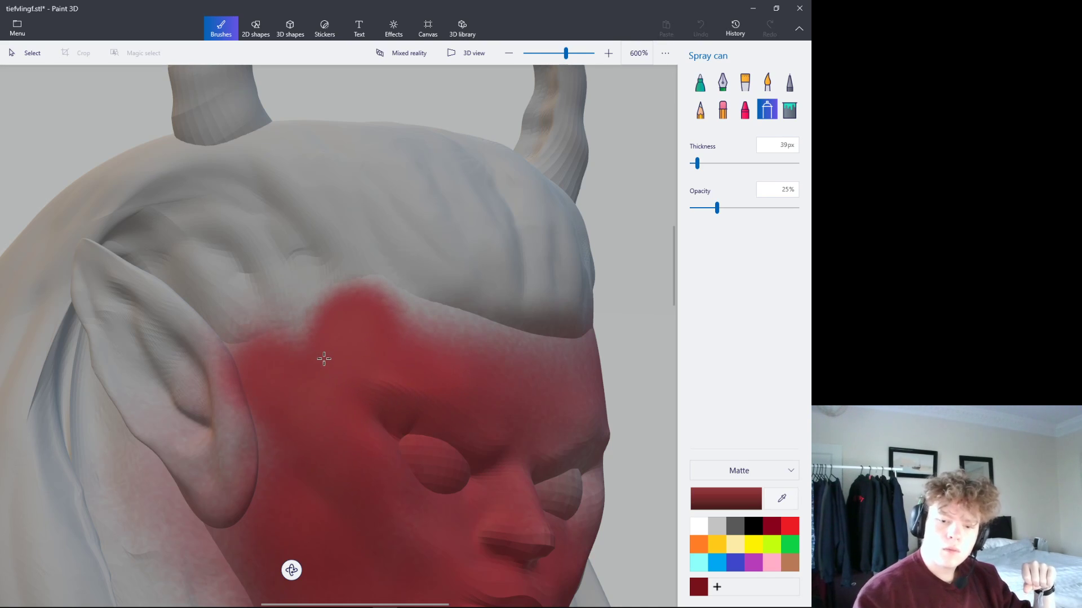
mouse_move(549, 450)
left_mouse_down()
mouse_move(580, 507)
mouse_move(592, 496)
left_mouse_up()
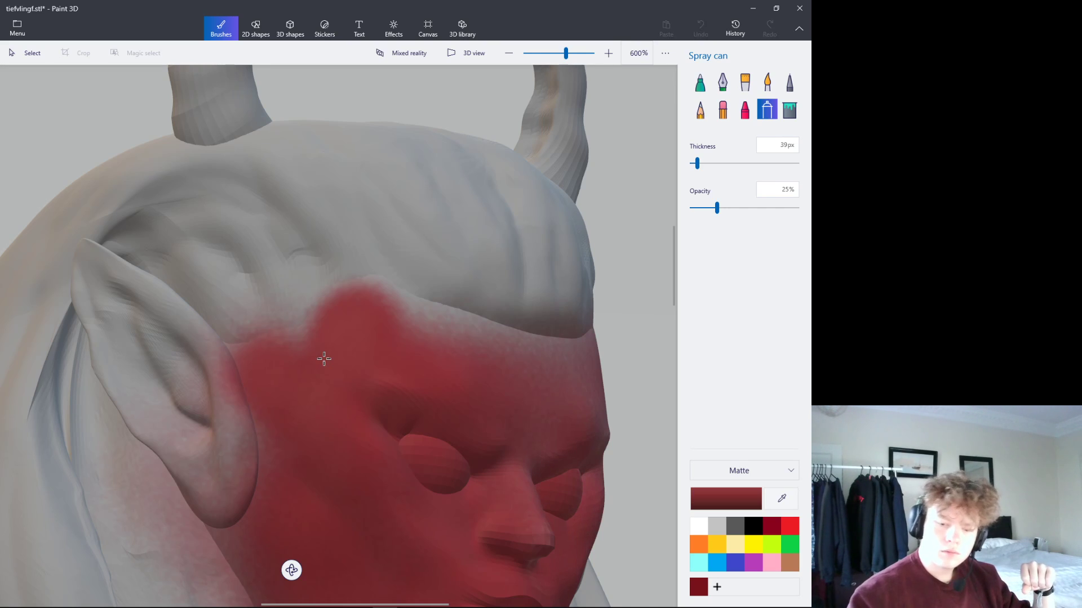
- Spray dark red over the pointed ear, its tip and inner ear, and across the temple
mouse_move(236, 478)
left_mouse_down()
mouse_move(186, 445)
mouse_move(141, 378)
mouse_move(85, 247)
left_mouse_up()
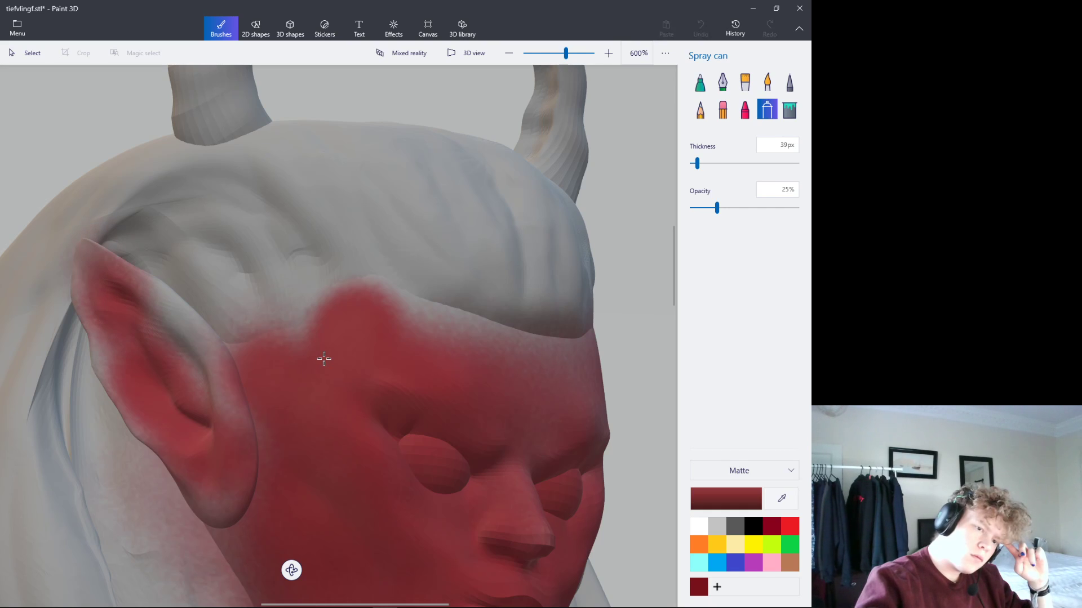
left_click_drag(147, 282, 242, 428)
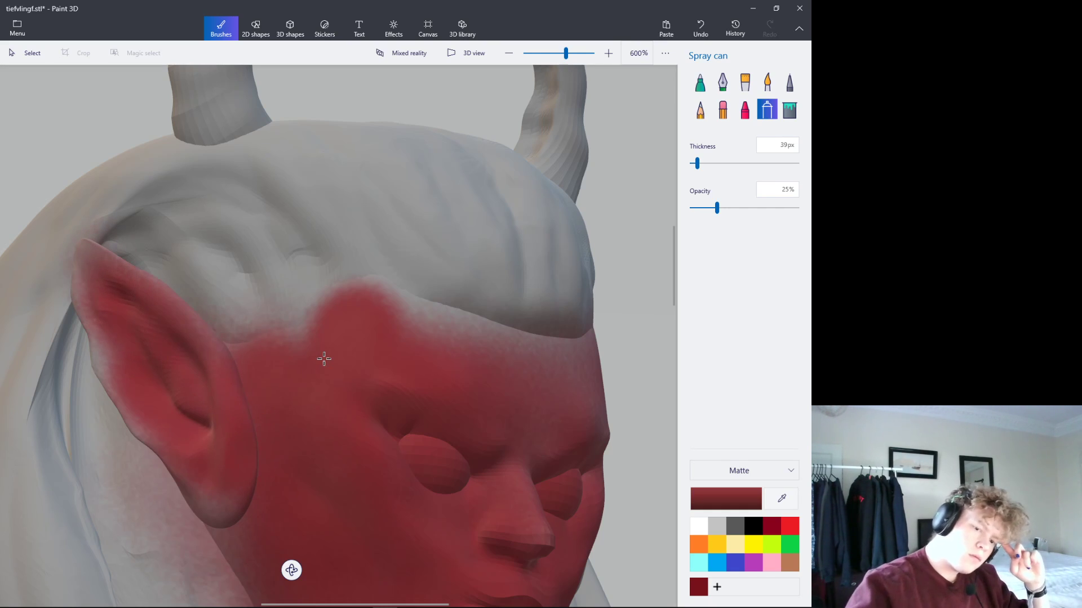
left_click_drag(231, 332, 247, 349)
left_click_drag(101, 270, 68, 378)
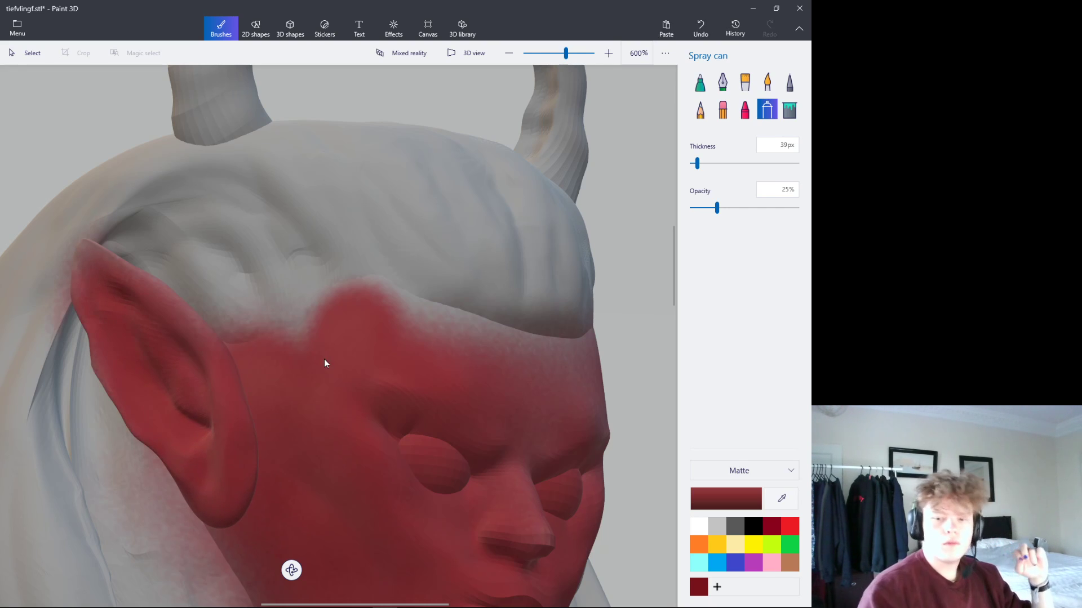
mouse_move(281, 412)
right_mouse_down()
mouse_move(379, 355)
mouse_move(422, 541)
mouse_move(78, 248)
mouse_move(446, 570)
right_mouse_up()
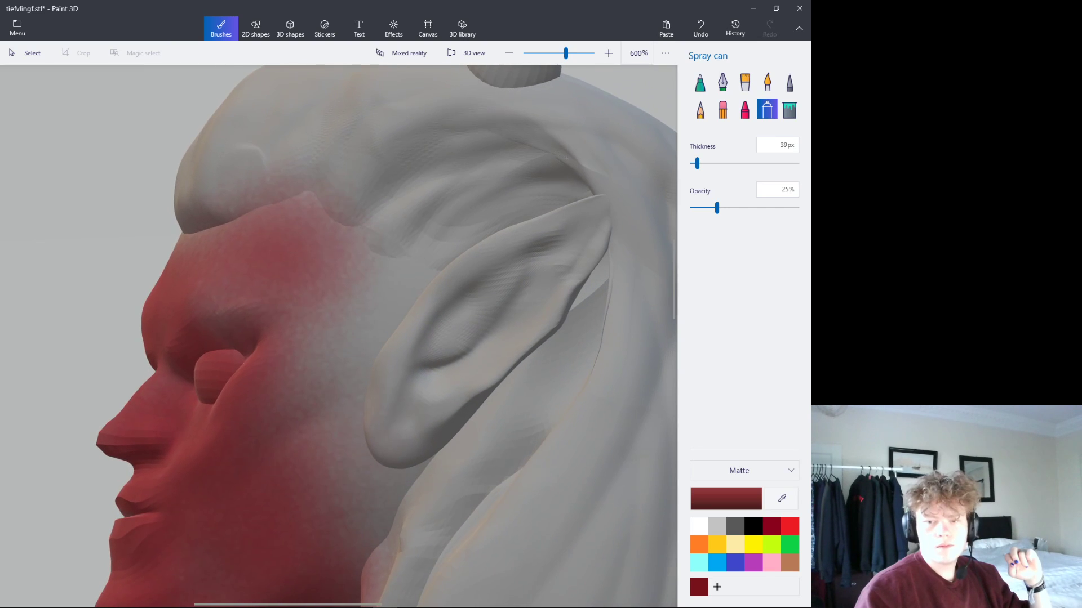
mouse_move(614, 186)
left_mouse_down()
mouse_move(428, 338)
mouse_move(394, 433)
mouse_move(563, 271)
mouse_move(417, 439)
mouse_move(558, 292)
mouse_move(473, 236)
left_mouse_up()
mouse_move(451, 282)
left_mouse_down()
mouse_move(343, 462)
mouse_move(349, 270)
mouse_move(304, 445)
mouse_move(321, 225)
left_mouse_up()
left_click_drag(270, 298, 239, 305)
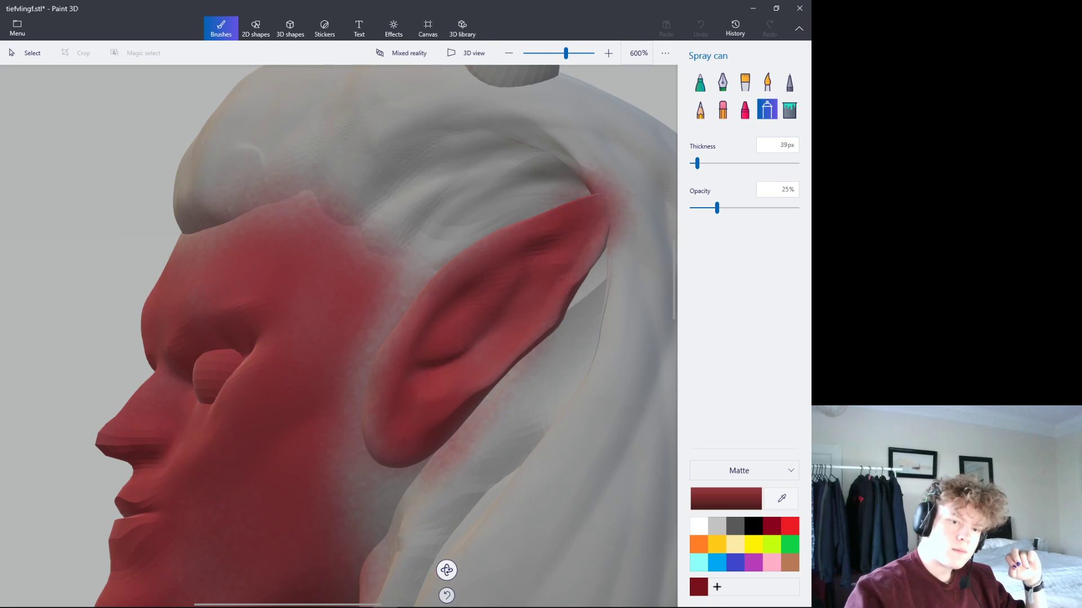
mouse_move(237, 225)
left_mouse_down()
mouse_move(305, 208)
mouse_move(383, 265)
mouse_move(428, 316)
mouse_move(360, 428)
mouse_move(378, 507)
mouse_move(423, 507)
mouse_move(434, 468)
left_mouse_up()
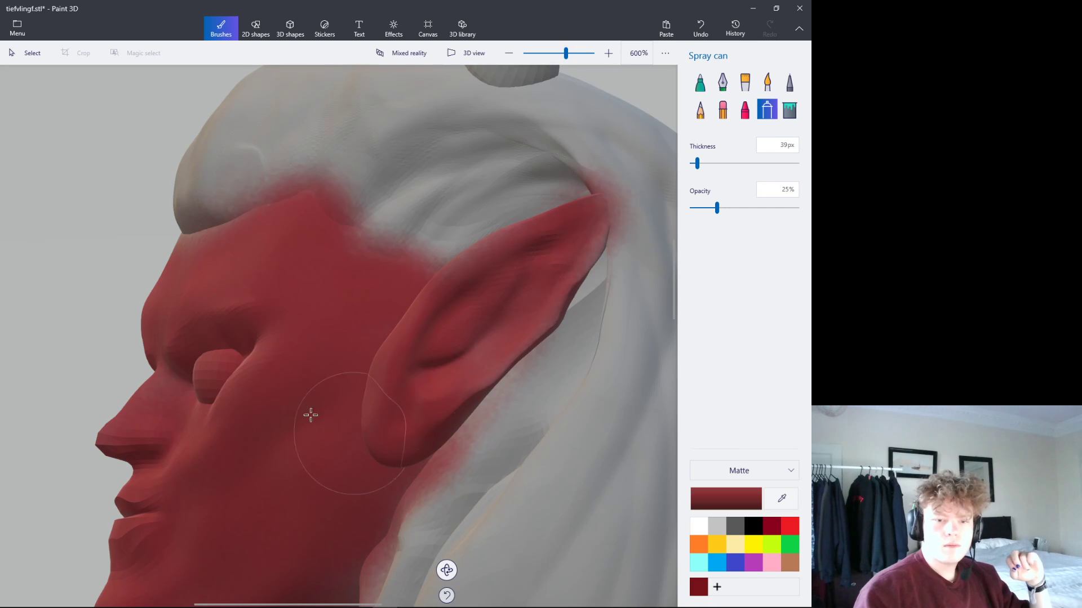
- Spray dark red over the neck, lower neck, jaw, forehead and chin
scroll(311, 415, "down", 5)
scroll(345, 273, "down", 2)
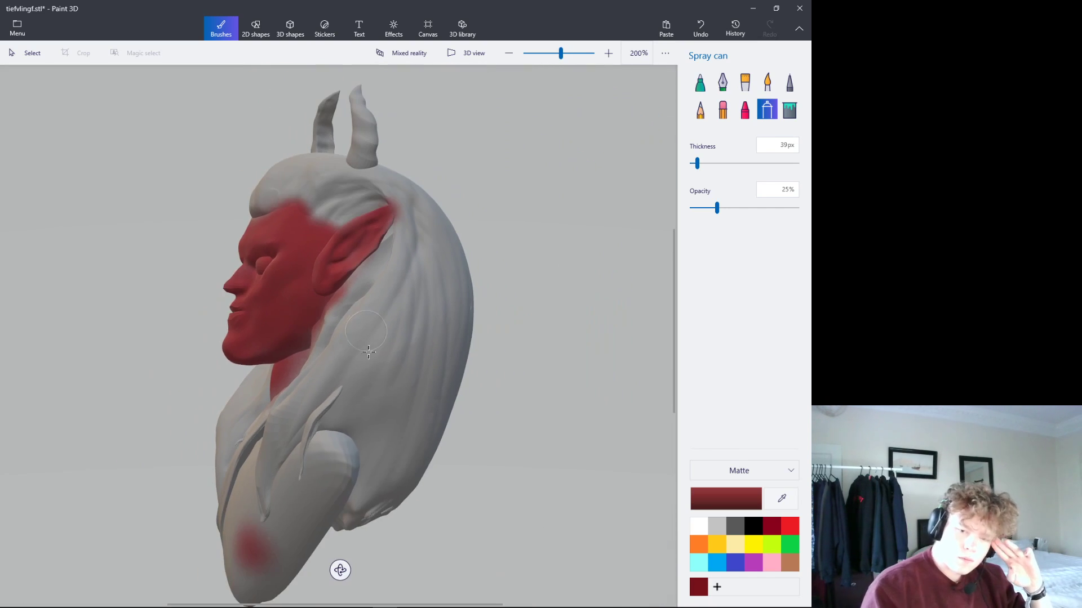
scroll(322, 357, "up", 2)
mouse_move(278, 367)
left_mouse_down()
mouse_move(301, 352)
mouse_move(309, 292)
left_mouse_up()
left_click_drag(347, 570, 674, 553)
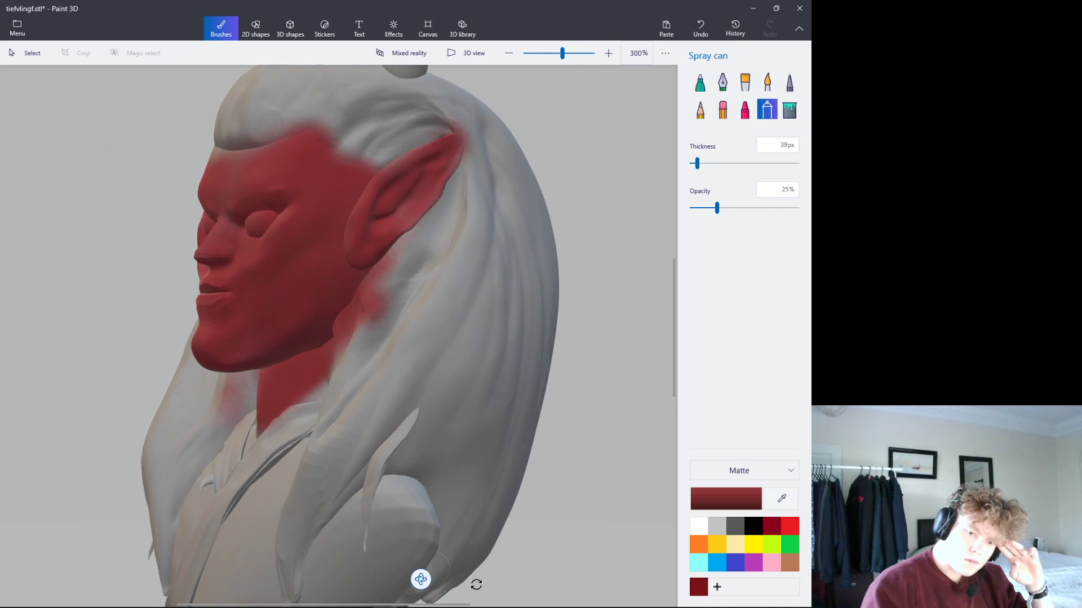
mouse_move(375, 381)
left_mouse_down()
mouse_move(368, 410)
mouse_move(338, 381)
left_mouse_up()
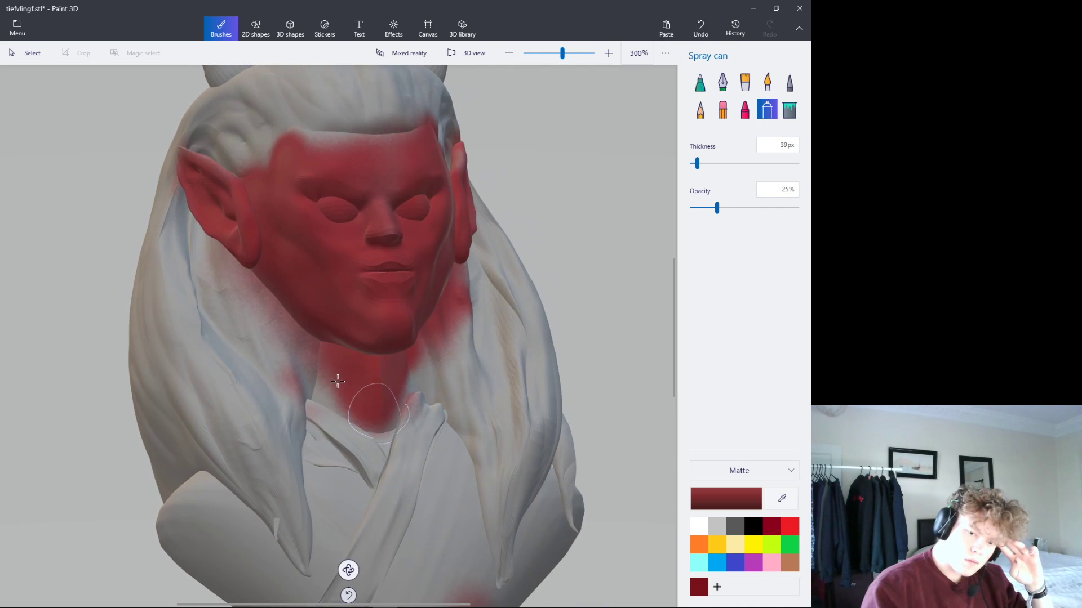
mouse_move(403, 391)
left_mouse_down()
mouse_move(362, 392)
mouse_move(369, 415)
left_mouse_up()
mouse_move(295, 325)
left_mouse_down()
mouse_move(386, 152)
mouse_move(438, 145)
left_mouse_up()
left_click_drag(407, 187, 300, 181)
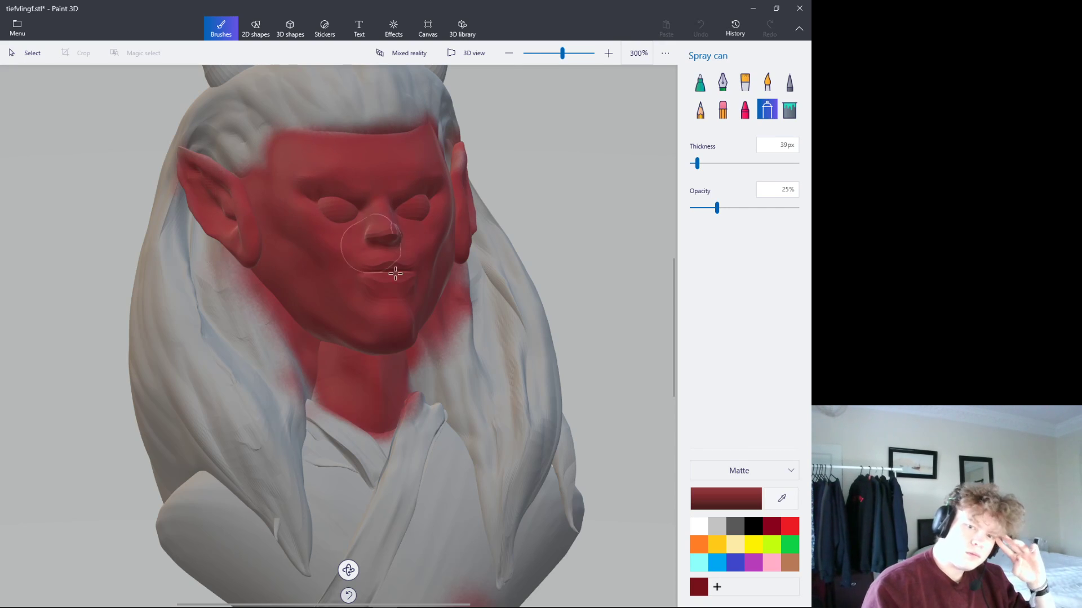
- Spray the tops of both ears red, then orbit the bust back to a front view
right_click_drag(365, 317, 362, 338)
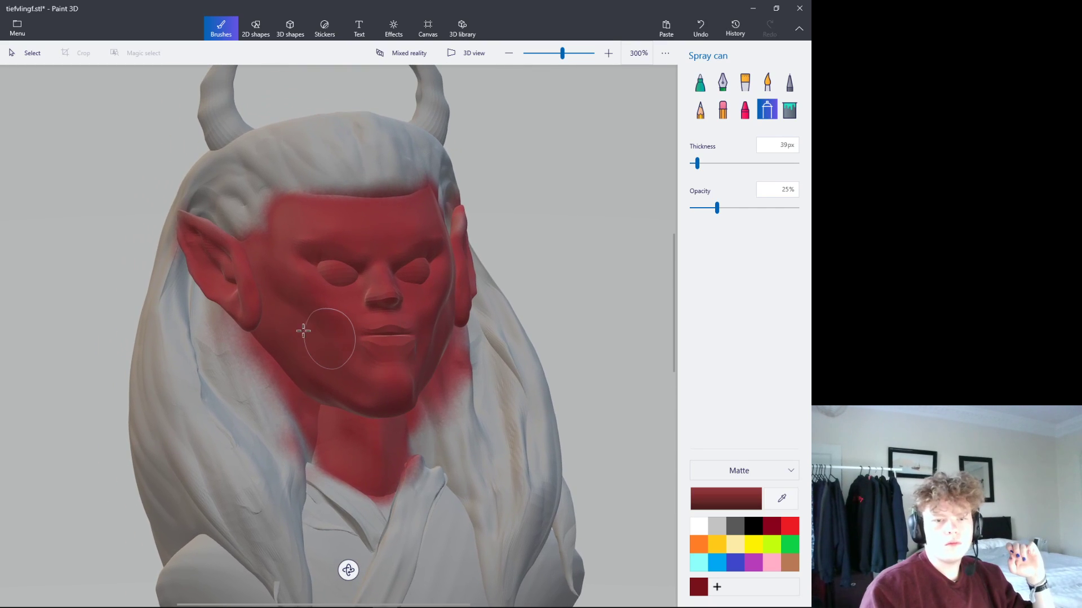
mouse_move(185, 219)
left_mouse_down()
mouse_move(471, 226)
mouse_move(459, 260)
left_mouse_up()
scroll(340, 447, "right", 3)
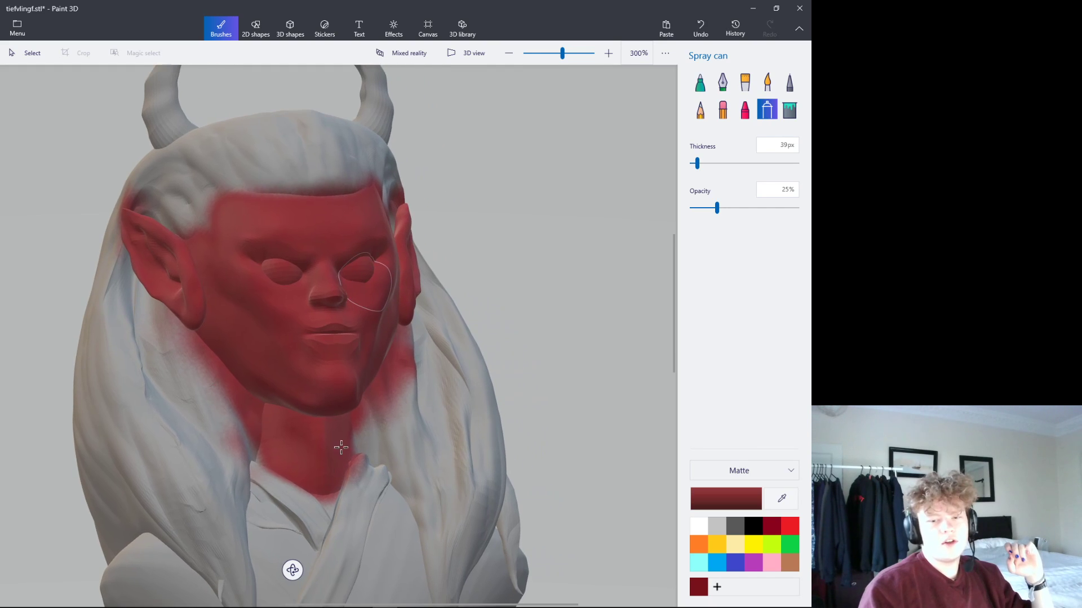
mouse_move(287, 556)
right_mouse_down()
mouse_move(141, 536)
mouse_move(107, 550)
right_mouse_up()
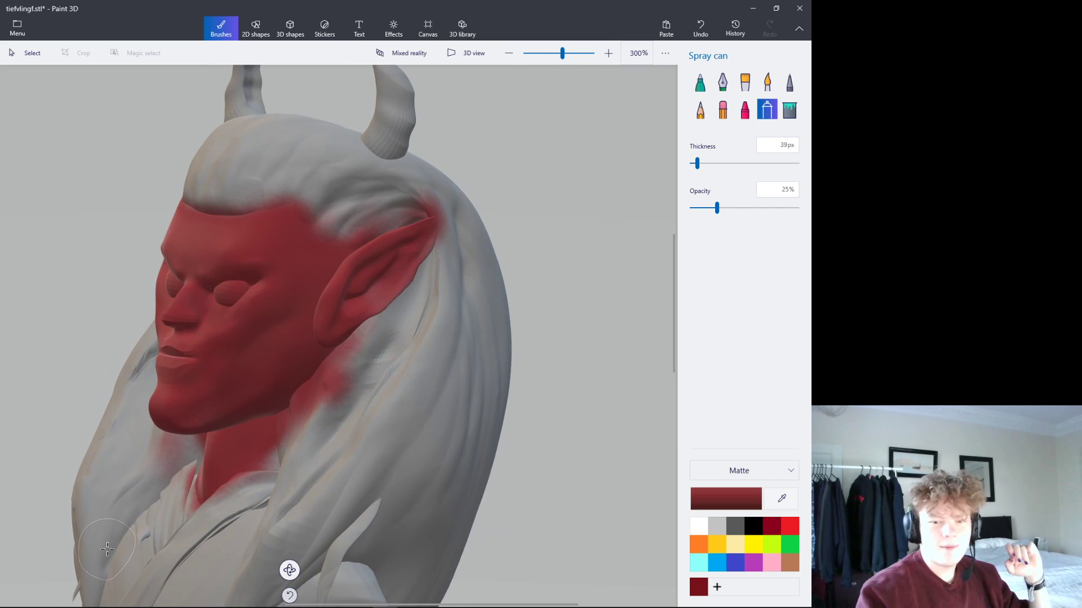
left_click_drag(107, 550, 109, 554)
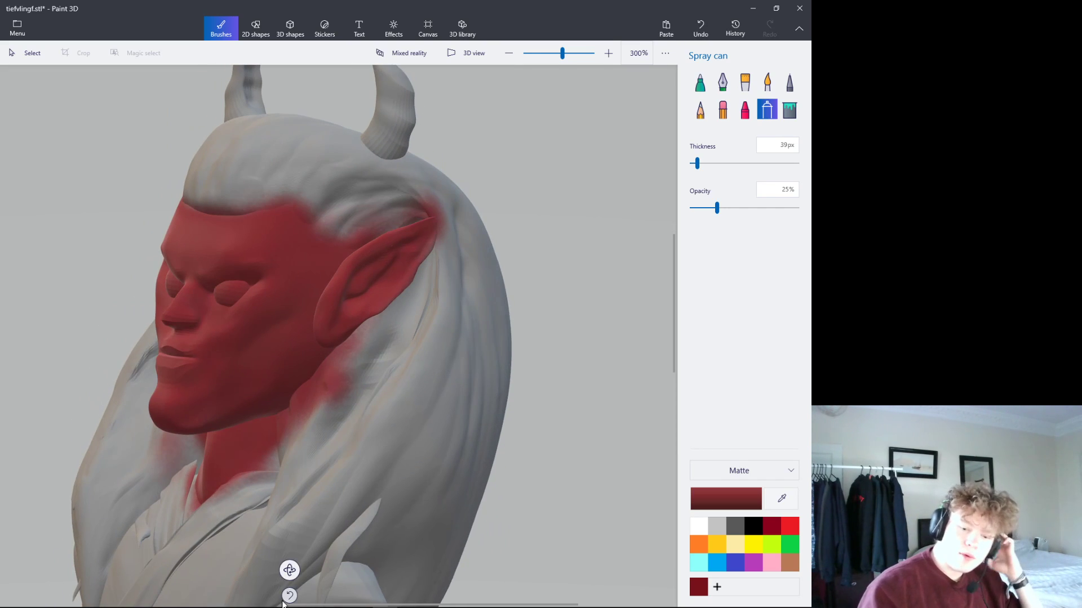
mouse_move(289, 570)
right_mouse_down()
mouse_move(331, 568)
mouse_move(372, 537)
mouse_move(509, 532)
mouse_move(546, 498)
mouse_move(539, 390)
mouse_move(413, 432)
mouse_move(292, 584)
mouse_move(458, 575)
mouse_move(427, 566)
right_mouse_up()
- After a yellow-green trial, spray black over the right hair strand, beside the neck and behind the ear
left_click(771, 544)
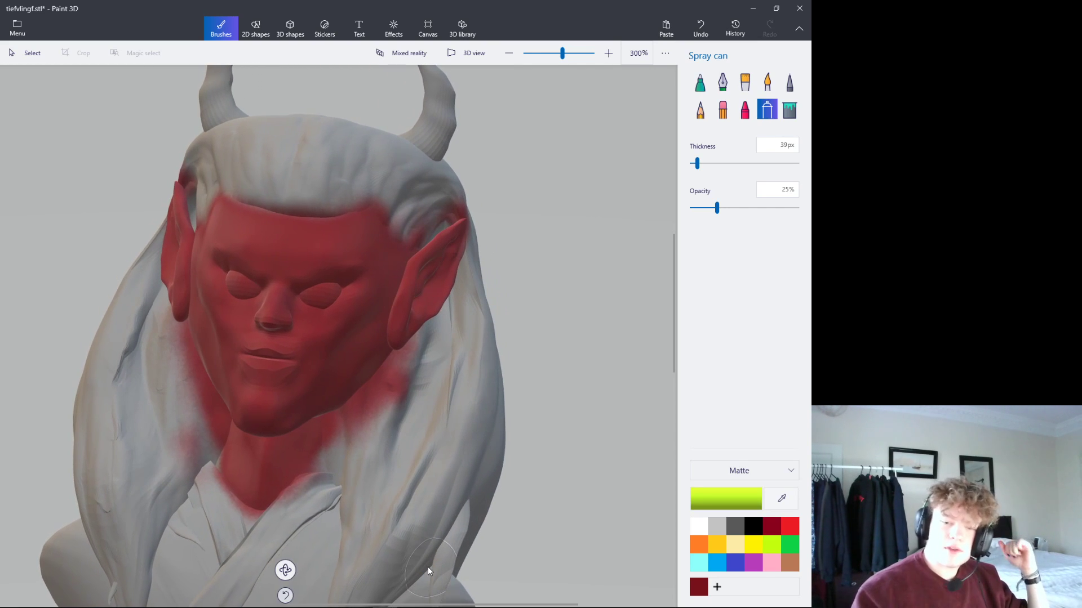
mouse_move(397, 378)
left_mouse_down()
mouse_move(346, 456)
mouse_move(338, 450)
left_mouse_up()
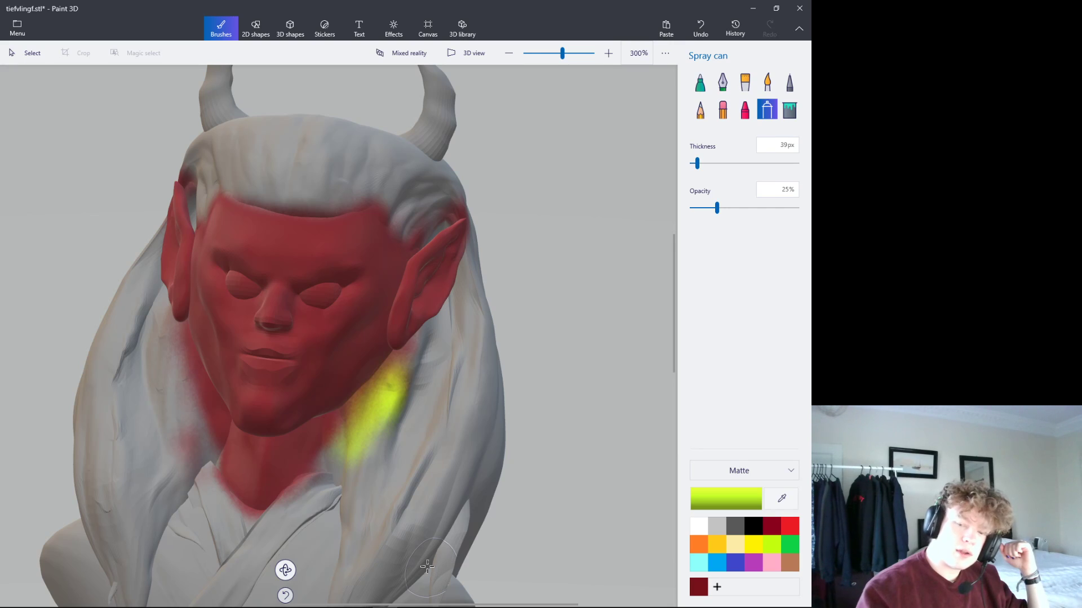
left_click(753, 526)
mouse_move(405, 383)
left_mouse_down()
mouse_move(386, 440)
mouse_move(344, 450)
mouse_move(366, 509)
left_mouse_up()
mouse_move(389, 474)
left_mouse_down()
mouse_move(355, 592)
mouse_move(450, 327)
mouse_move(395, 507)
mouse_move(423, 434)
left_mouse_up()
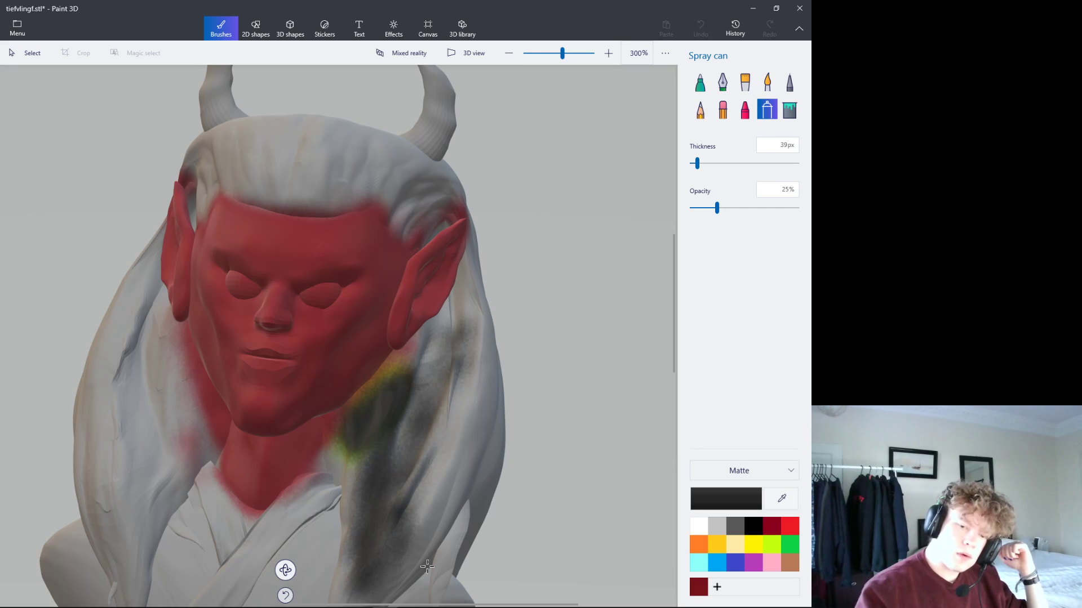
left_click_drag(403, 366, 433, 338)
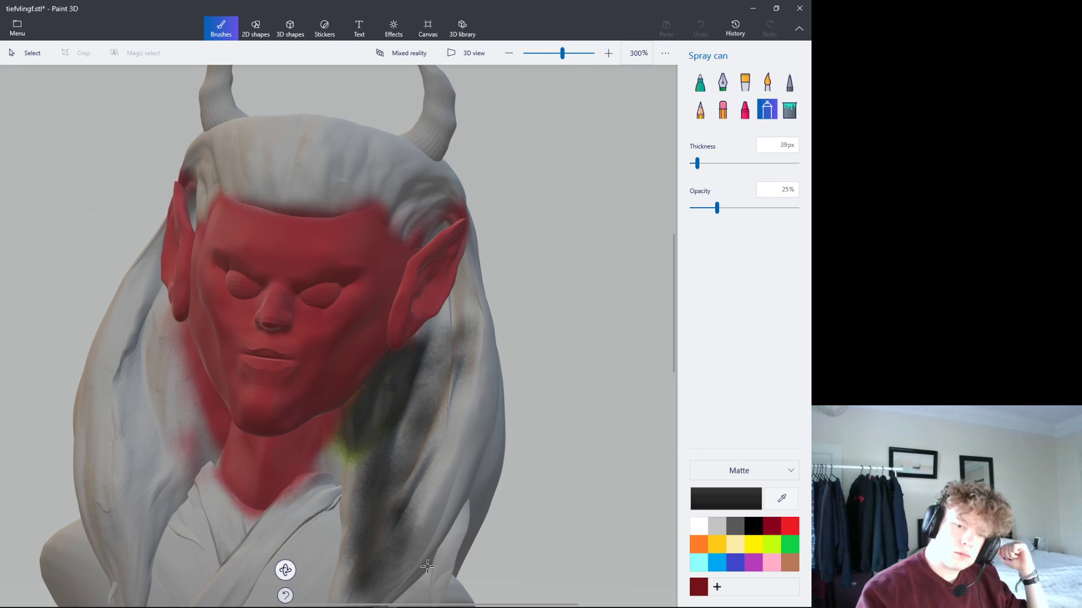
mouse_move(334, 431)
left_mouse_down()
mouse_move(350, 541)
mouse_move(360, 465)
left_mouse_up()
mouse_move(391, 581)
left_mouse_down()
mouse_move(440, 338)
mouse_move(485, 316)
left_mouse_up()
left_click_drag(428, 557, 434, 338)
left_click_drag(423, 400, 394, 490)
mouse_move(417, 568)
left_mouse_down()
mouse_move(496, 389)
mouse_move(482, 389)
left_mouse_up()
left_click_drag(450, 422, 478, 304)
mouse_move(427, 567)
left_mouse_down()
mouse_move(462, 304)
mouse_move(426, 567)
left_mouse_up()
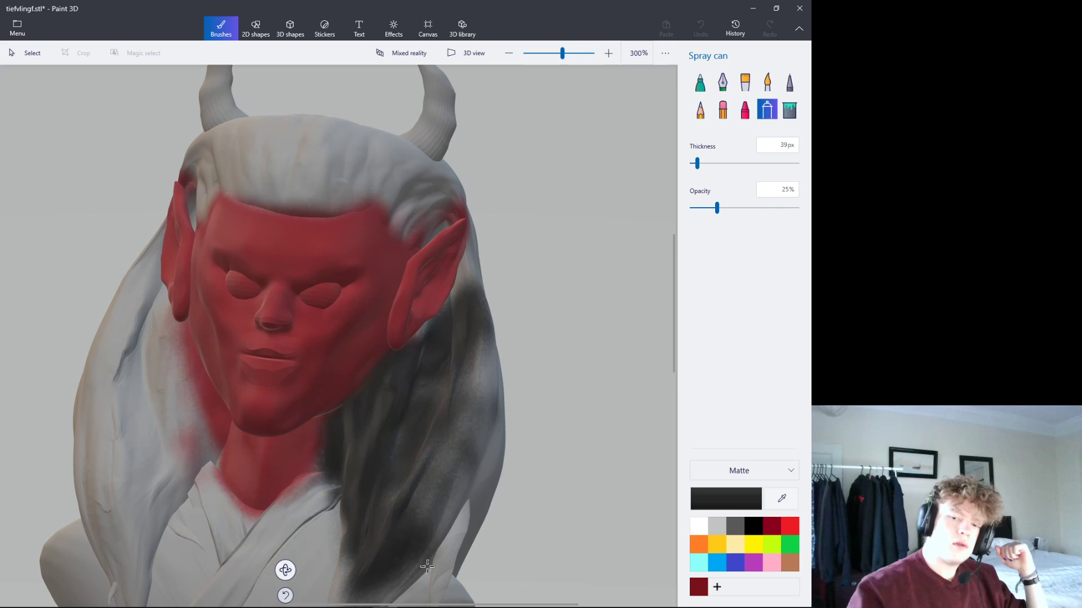
- Spray dark paint across the top of the head's hair
left_click_drag(274, 186, 316, 123)
mouse_move(299, 200)
left_mouse_down()
mouse_move(293, 118)
mouse_move(264, 118)
left_mouse_up()
mouse_move(271, 169)
left_mouse_down()
mouse_move(248, 135)
mouse_move(228, 169)
mouse_move(211, 135)
mouse_move(197, 169)
left_mouse_up()
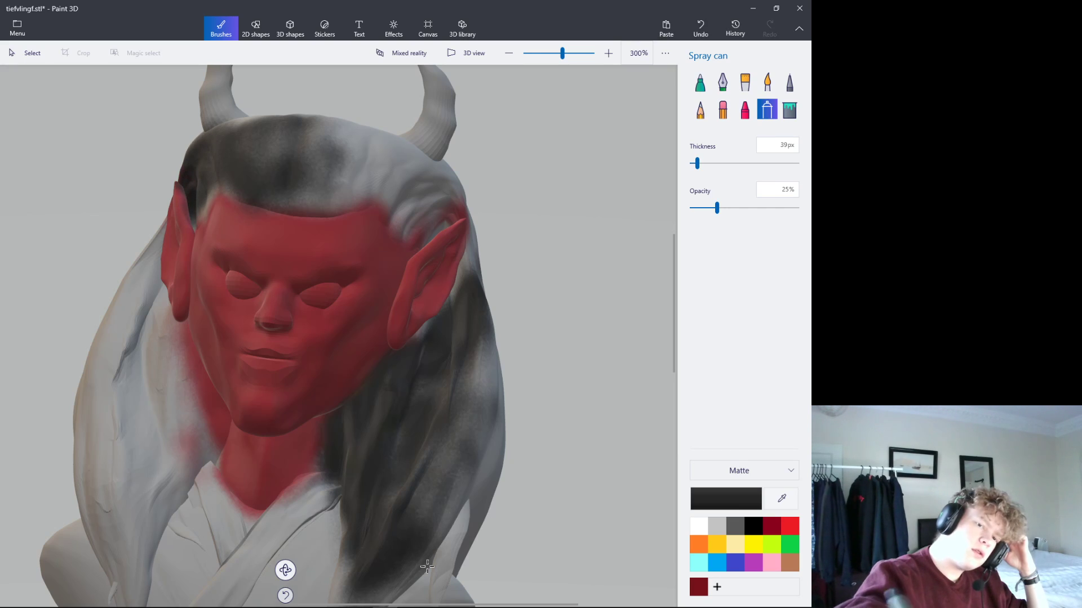
mouse_move(225, 127)
left_mouse_down()
mouse_move(309, 200)
mouse_move(389, 180)
mouse_move(343, 209)
left_mouse_up()
mouse_move(313, 149)
left_mouse_down()
mouse_move(369, 146)
mouse_move(422, 172)
mouse_move(445, 214)
mouse_move(382, 225)
left_mouse_up()
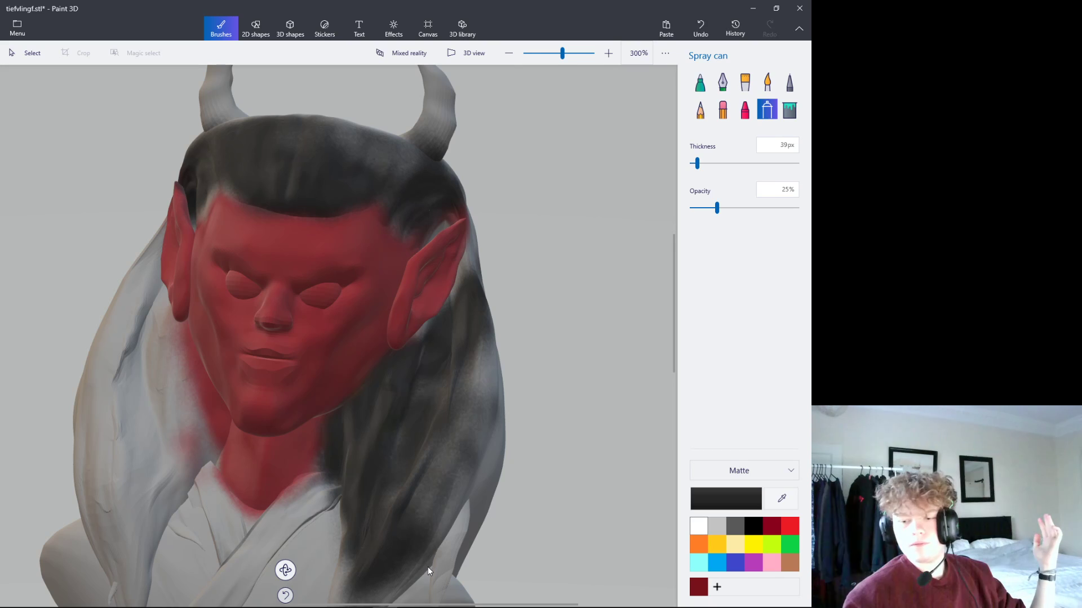
- Switch to white at 100% opacity and whiten the dark right hair lock
left_click(698, 525)
left_click_drag(716, 208, 796, 207)
mouse_move(474, 344)
left_mouse_down()
mouse_move(417, 507)
mouse_move(366, 585)
left_mouse_up()
mouse_move(439, 366)
left_mouse_down()
mouse_move(349, 602)
mouse_move(355, 507)
left_mouse_up()
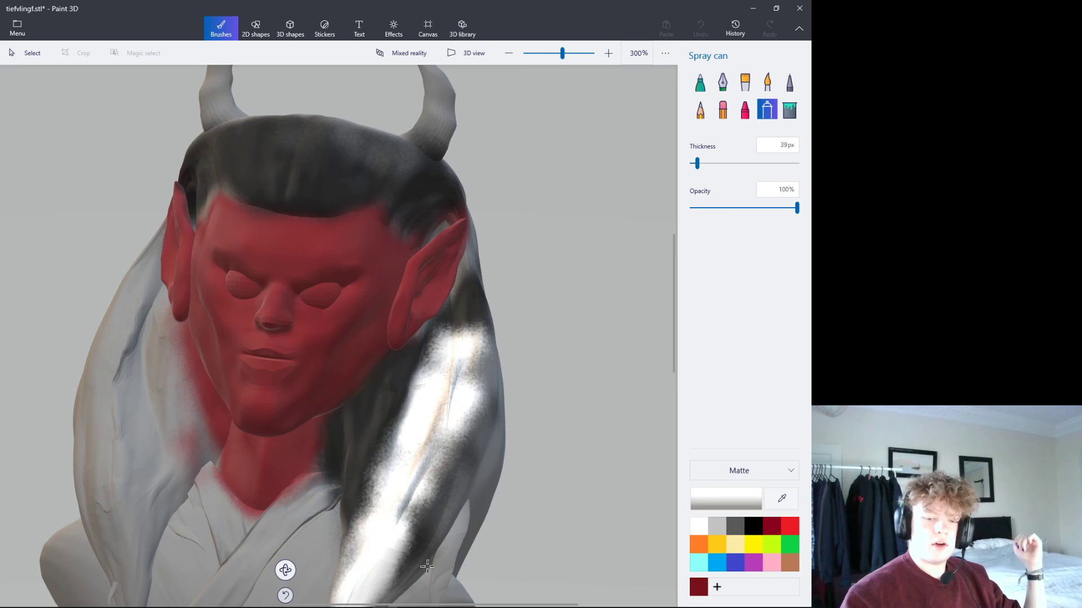
left_click_drag(377, 456, 349, 546)
mouse_move(361, 507)
left_mouse_down()
mouse_move(338, 428)
mouse_move(428, 338)
mouse_move(384, 456)
left_mouse_up()
mouse_move(468, 361)
left_mouse_down()
mouse_move(422, 461)
mouse_move(428, 507)
left_mouse_up()
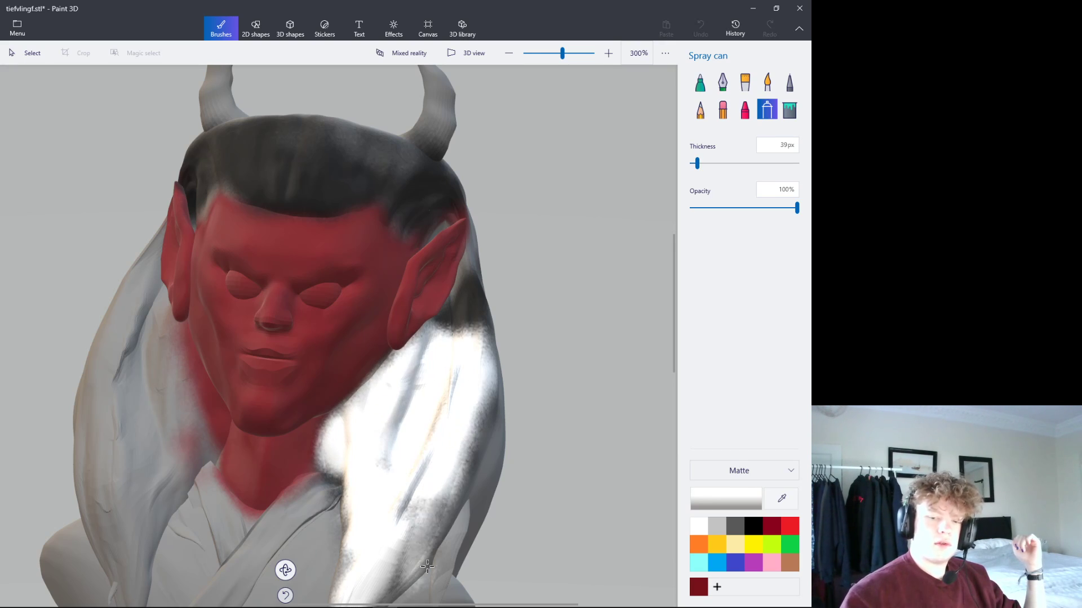
mouse_move(468, 428)
left_mouse_down()
mouse_move(394, 592)
mouse_move(487, 434)
mouse_move(479, 524)
left_mouse_up()
mouse_move(482, 451)
left_mouse_down()
mouse_move(468, 563)
mouse_move(487, 403)
mouse_move(478, 316)
mouse_move(445, 265)
mouse_move(436, 326)
left_mouse_up()
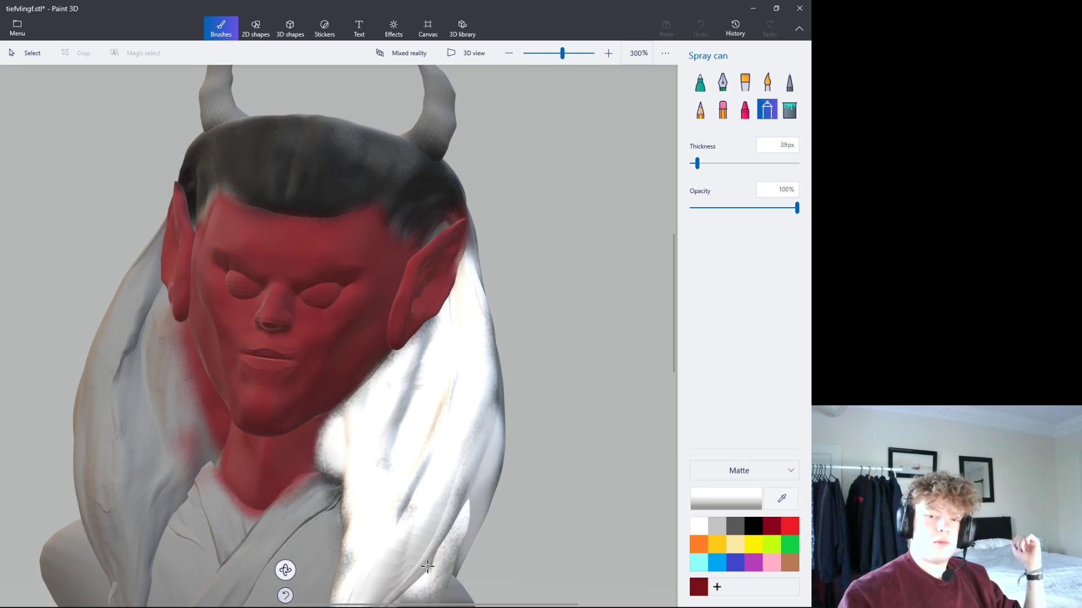
- Cover the top hair and the hairline above the forehead in white
mouse_move(462, 230)
left_mouse_down()
mouse_move(445, 180)
mouse_move(422, 240)
mouse_move(383, 140)
mouse_move(355, 129)
left_mouse_up()
mouse_move(372, 169)
left_mouse_down()
mouse_move(205, 163)
mouse_move(186, 220)
left_mouse_up()
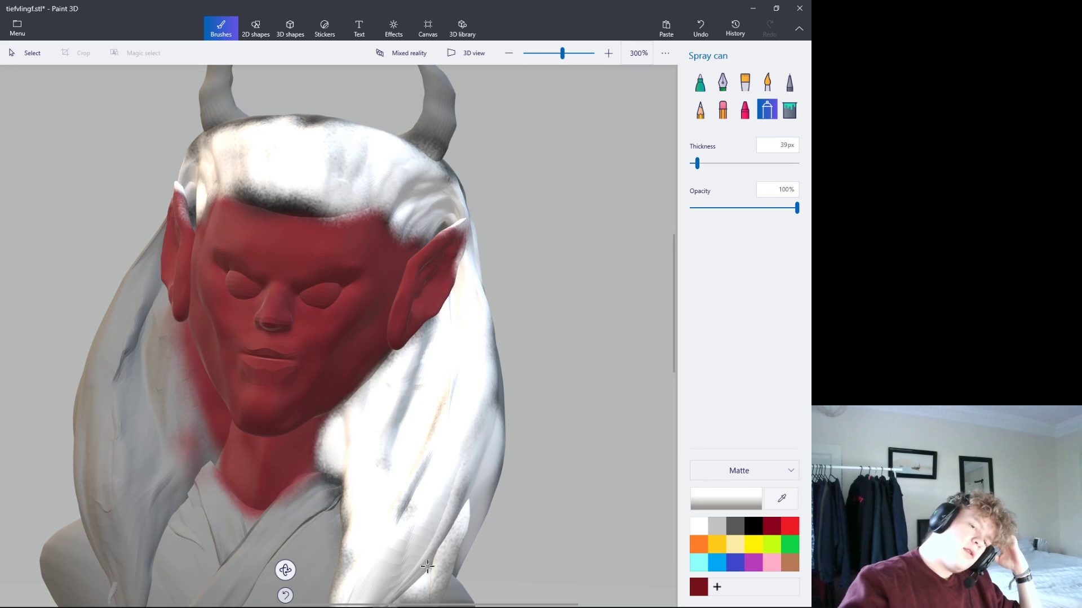
left_click_drag(236, 191, 363, 197)
mouse_move(361, 121)
left_mouse_down()
mouse_move(253, 124)
mouse_move(197, 146)
mouse_move(179, 203)
left_mouse_up()
- Lighten the left hair strand and jaw-side hair with grey, then orbit to a three-quarter view
left_click(716, 526)
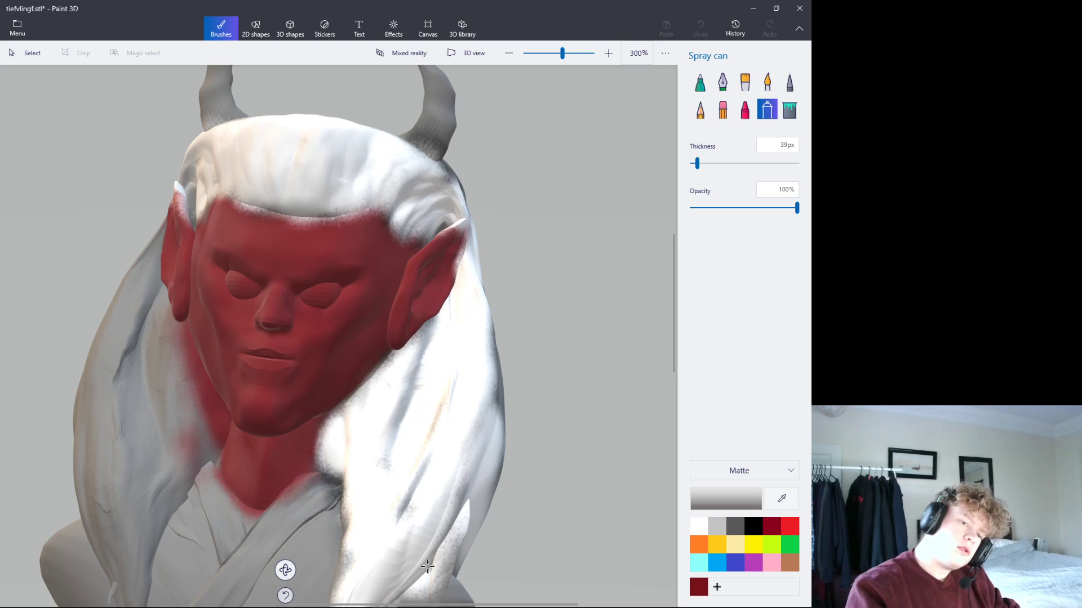
mouse_move(129, 254)
left_mouse_down()
mouse_move(79, 541)
mouse_move(118, 597)
left_mouse_up()
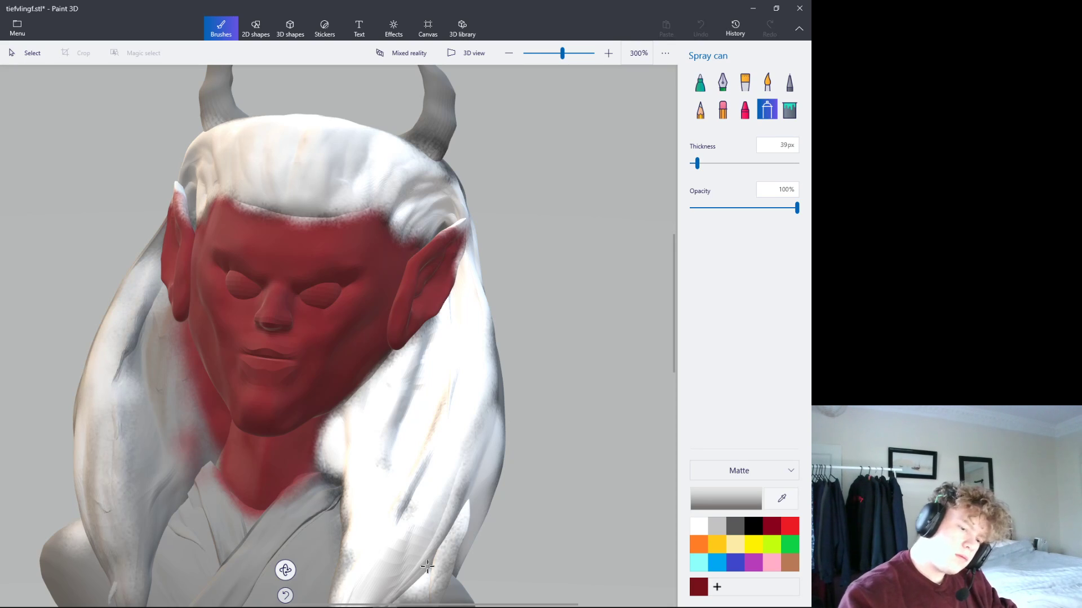
left_click_drag(93, 406, 141, 586)
left_click_drag(118, 428, 158, 564)
mouse_move(130, 451)
left_mouse_down()
mouse_move(181, 575)
mouse_move(197, 547)
left_mouse_up()
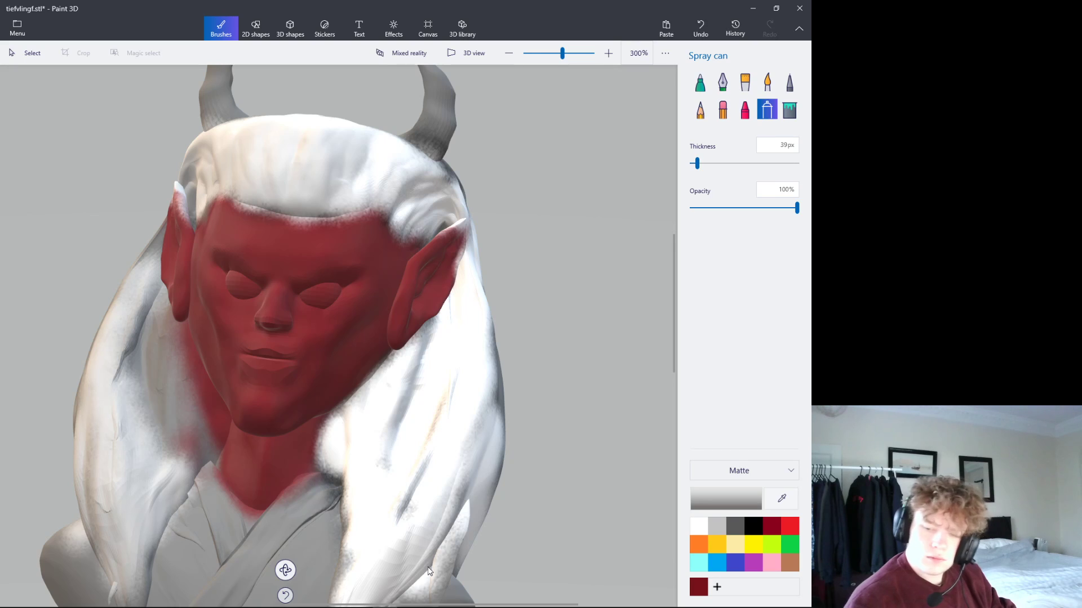
mouse_move(186, 479)
left_mouse_down()
mouse_move(203, 451)
mouse_move(141, 307)
left_mouse_up()
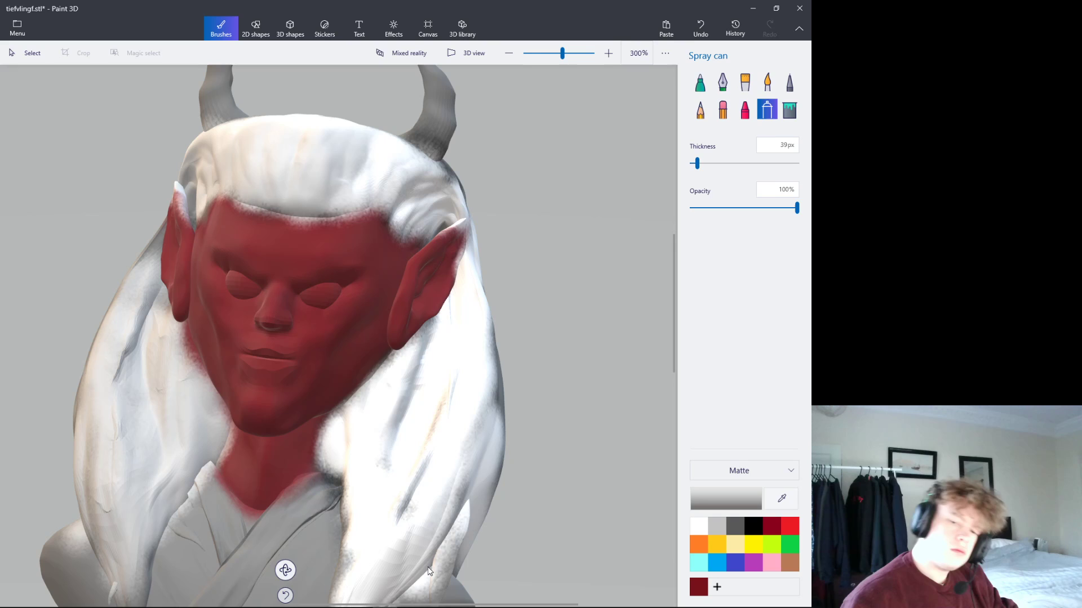
middle_click_drag(508, 441, 541, 338)
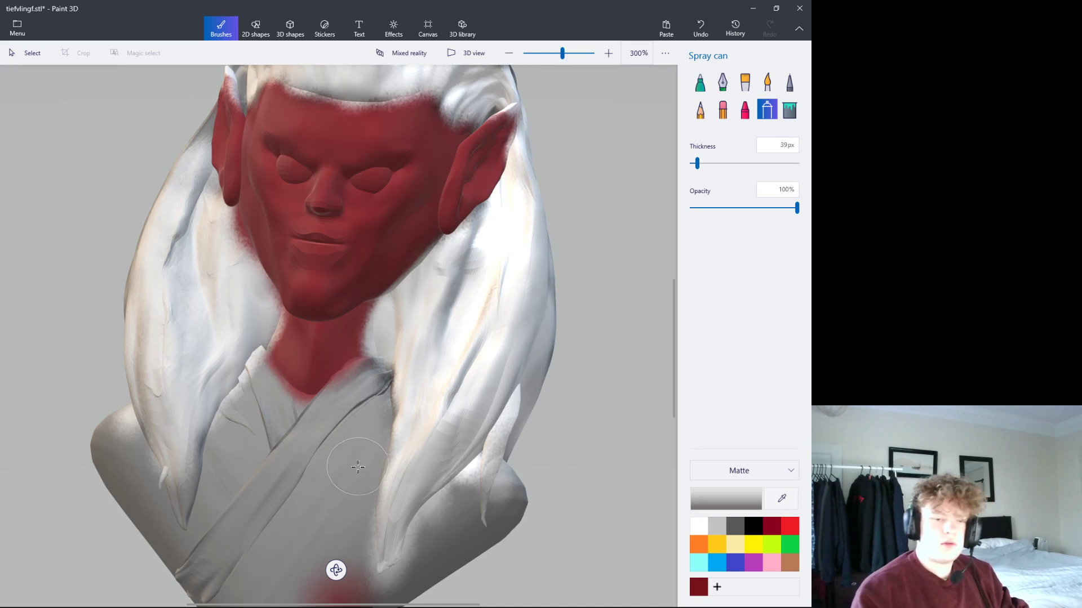
mouse_move(335, 571)
left_mouse_down()
mouse_move(309, 586)
mouse_move(208, 505)
mouse_move(415, 398)
mouse_move(525, 603)
mouse_move(811, 536)
left_mouse_up()
- Save a light grey 195/195/195 as a custom colour
left_click(715, 584)
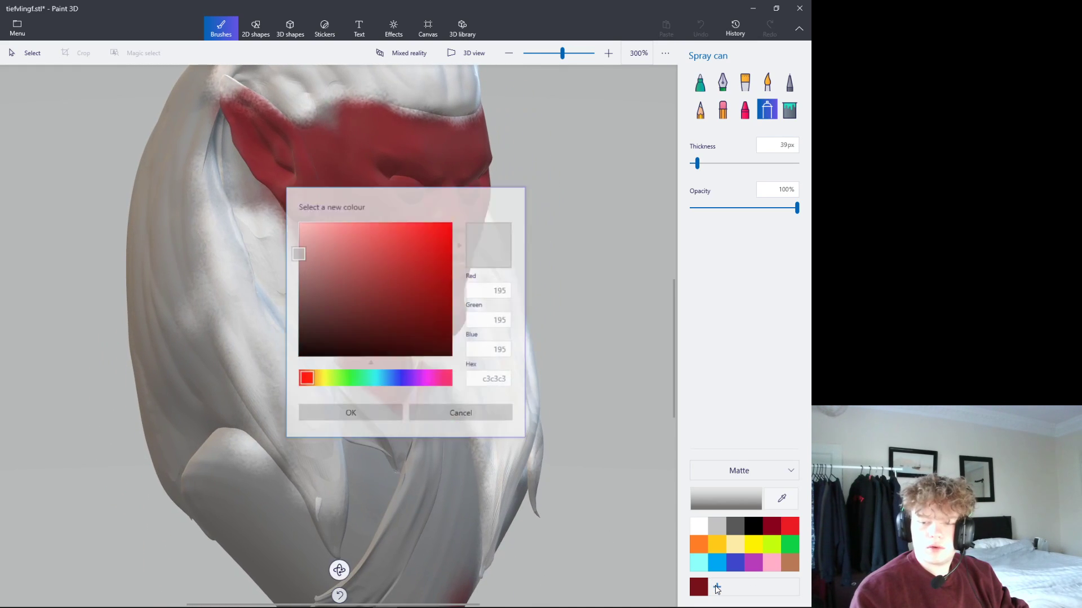
left_click_drag(306, 252, 298, 280)
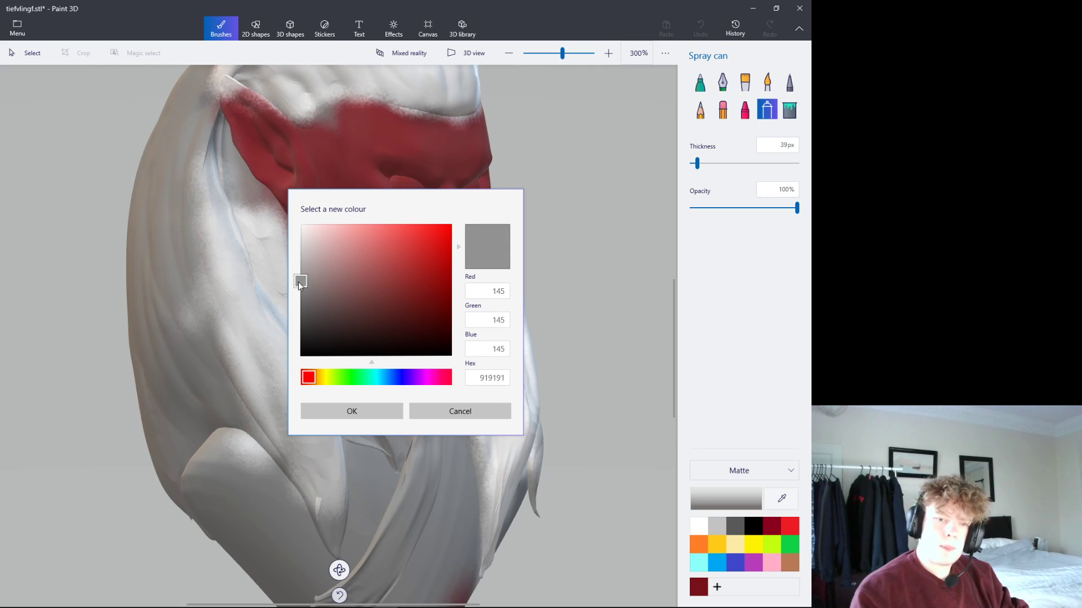
left_click(346, 416)
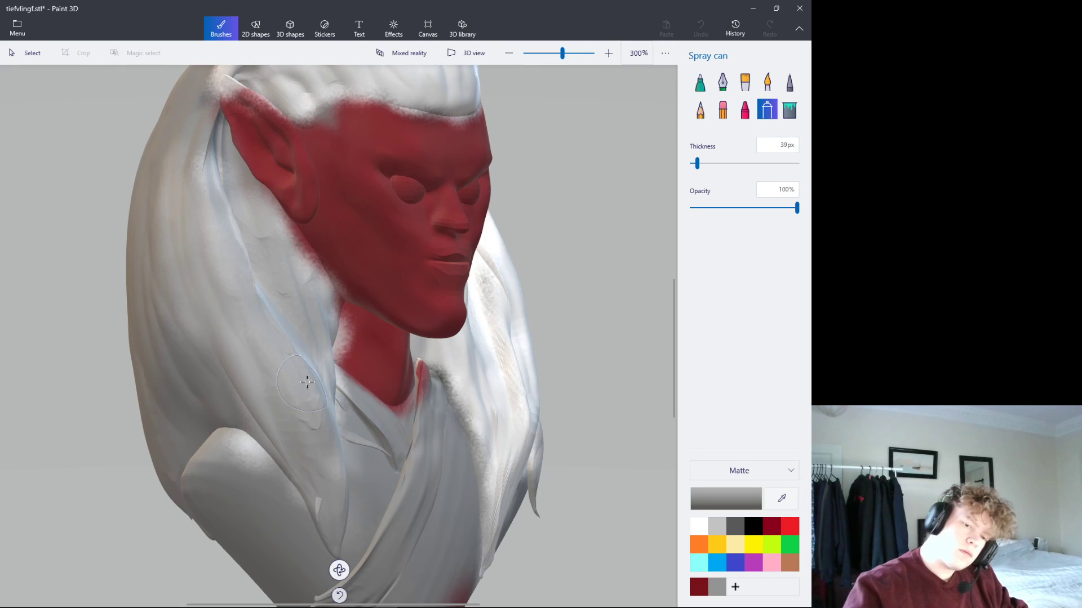
- Spray subtle grey shading into the hair and the right-side strands, rotating the bust
left_click_drag(307, 382, 309, 378)
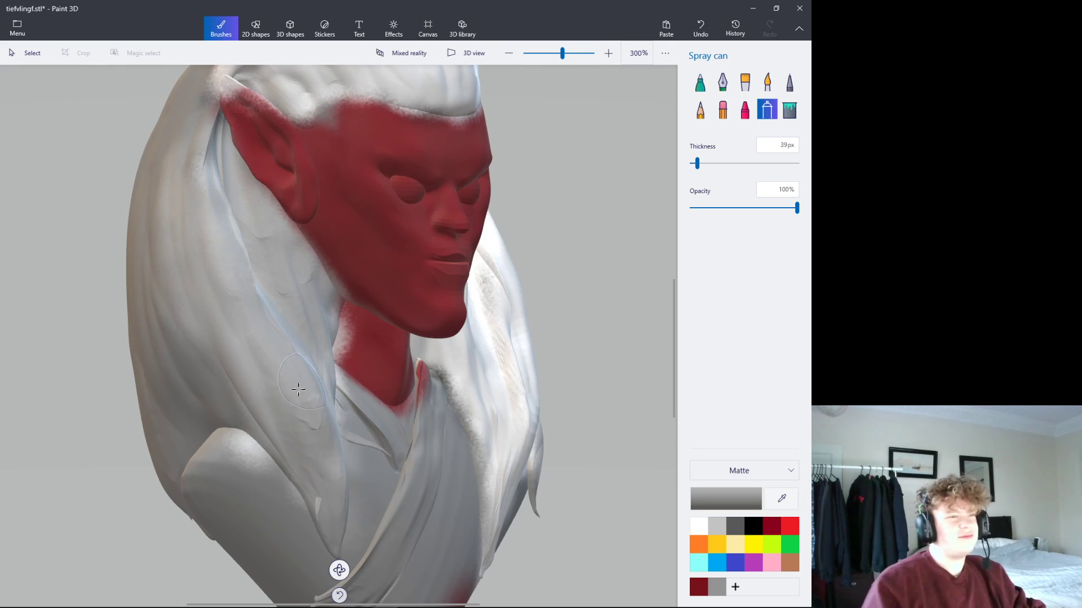
mouse_move(471, 369)
right_mouse_down()
mouse_move(232, 351)
mouse_move(270, 343)
right_mouse_up()
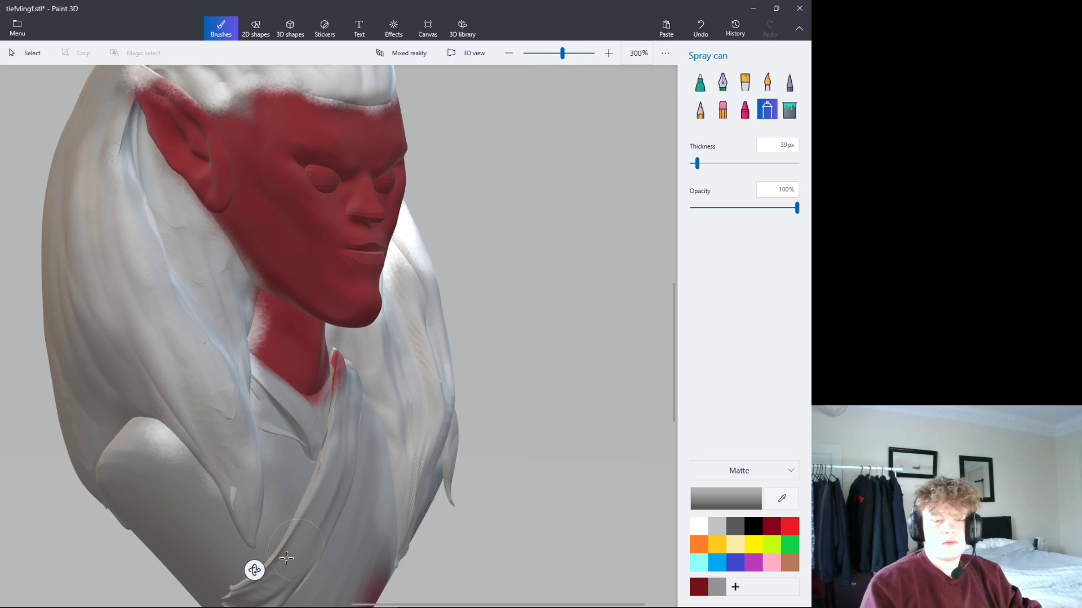
left_click_drag(254, 570, 146, 524)
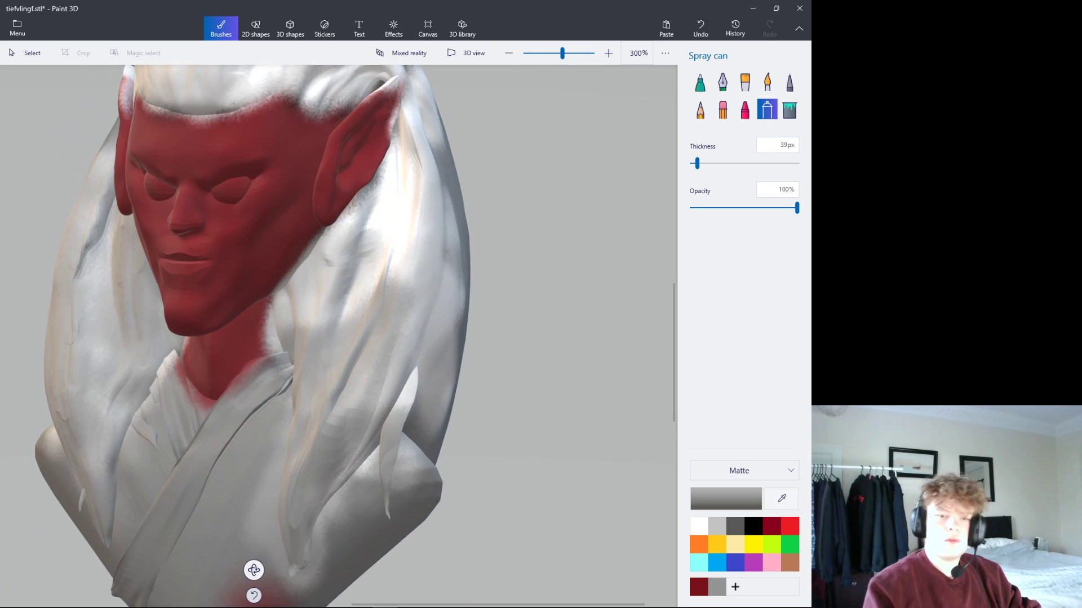
mouse_move(282, 316)
left_mouse_down()
mouse_move(394, 152)
mouse_move(397, 253)
left_mouse_up()
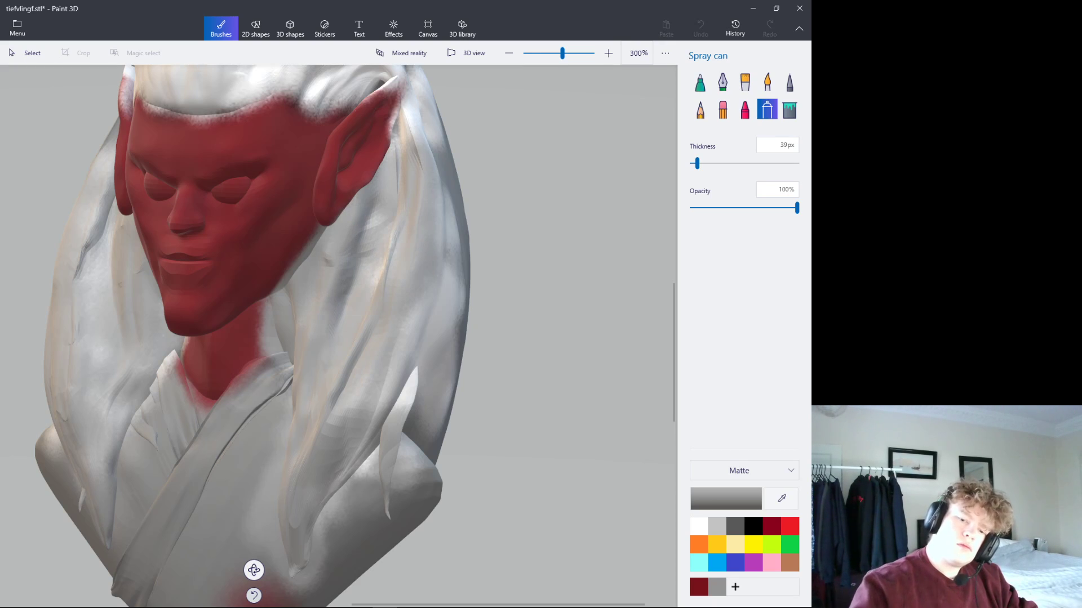
left_click_drag(383, 367, 437, 338)
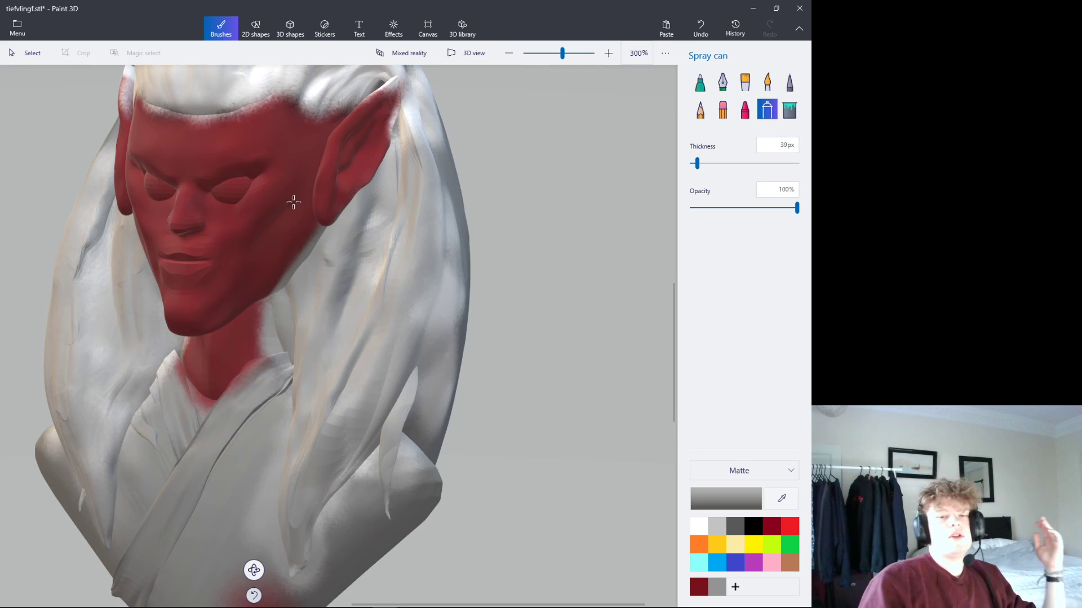
- Spray the top of the head lightly, then red over the left ear, hairline and right ear
scroll(293, 202, "down", 3)
scroll(304, 209, "down", 3)
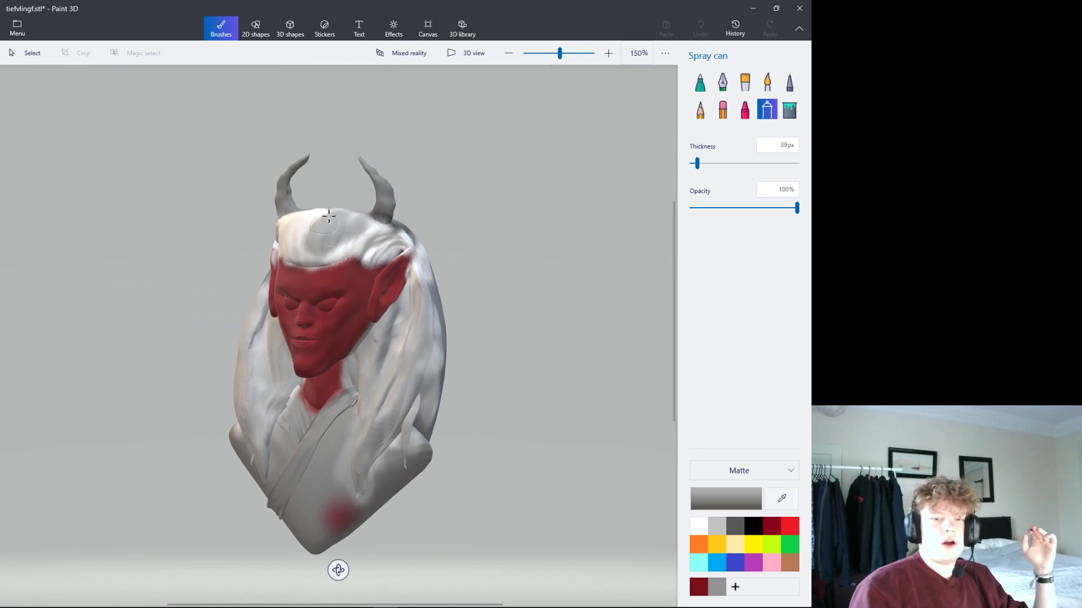
left_click_drag(341, 224, 313, 244)
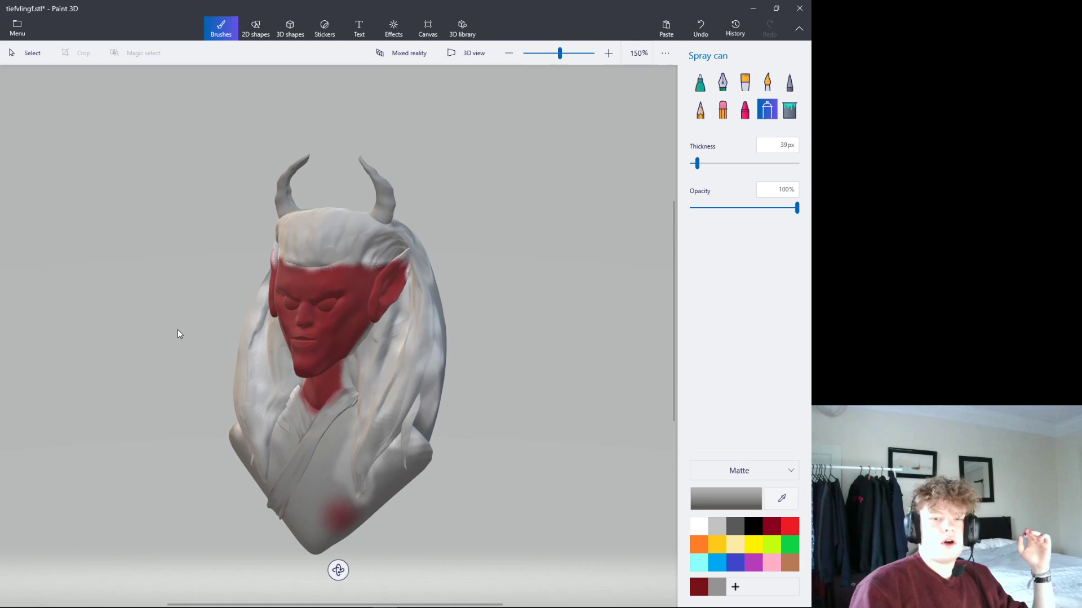
scroll(289, 575, "up", 1)
left_click_drag(340, 566, 406, 569)
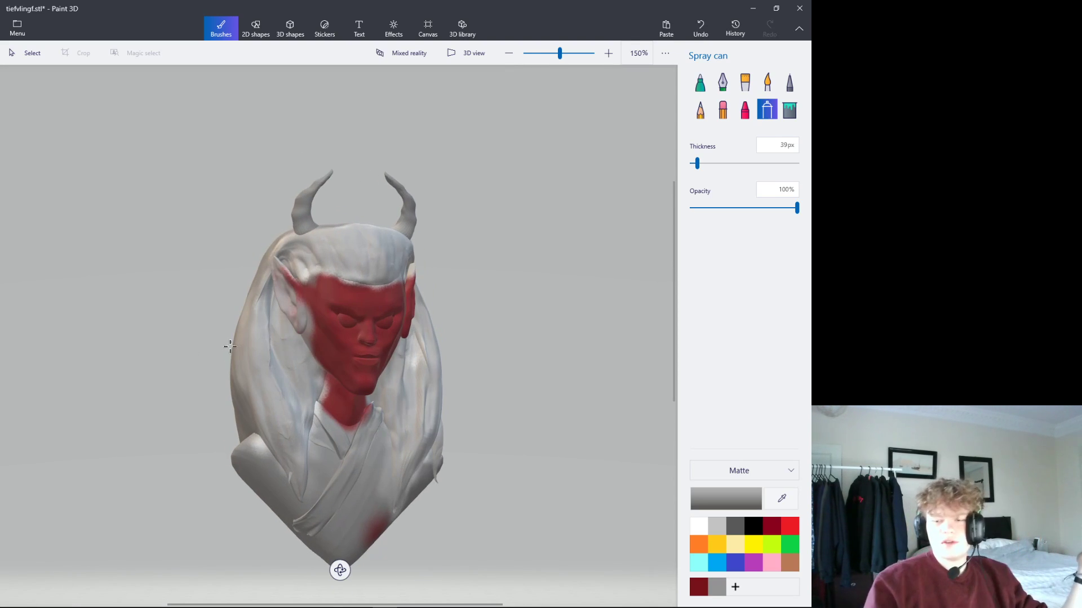
left_click_drag(305, 321, 279, 276)
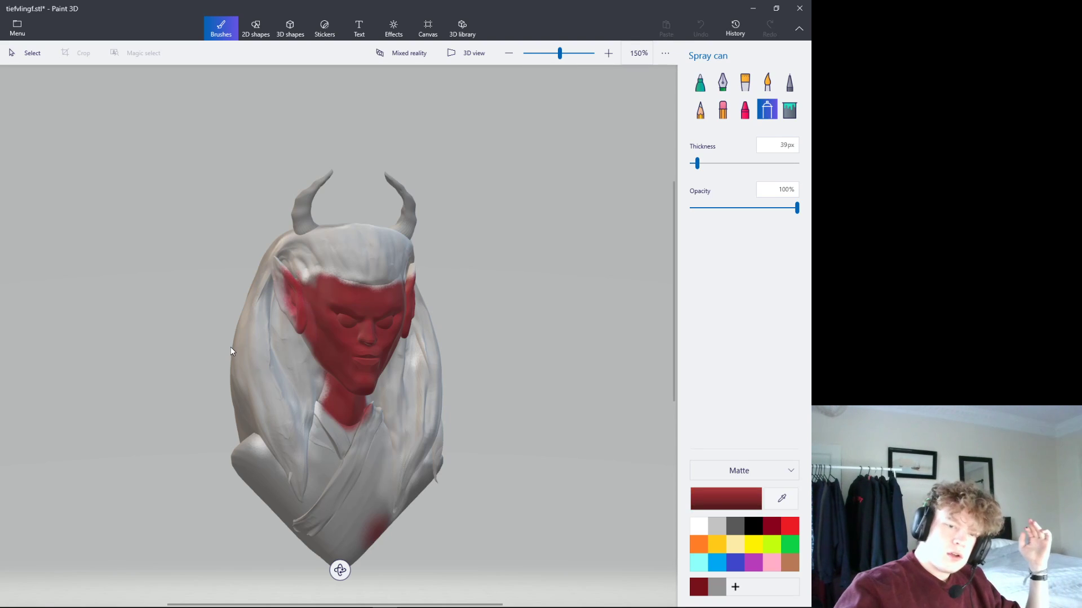
left_click_drag(389, 284, 333, 276)
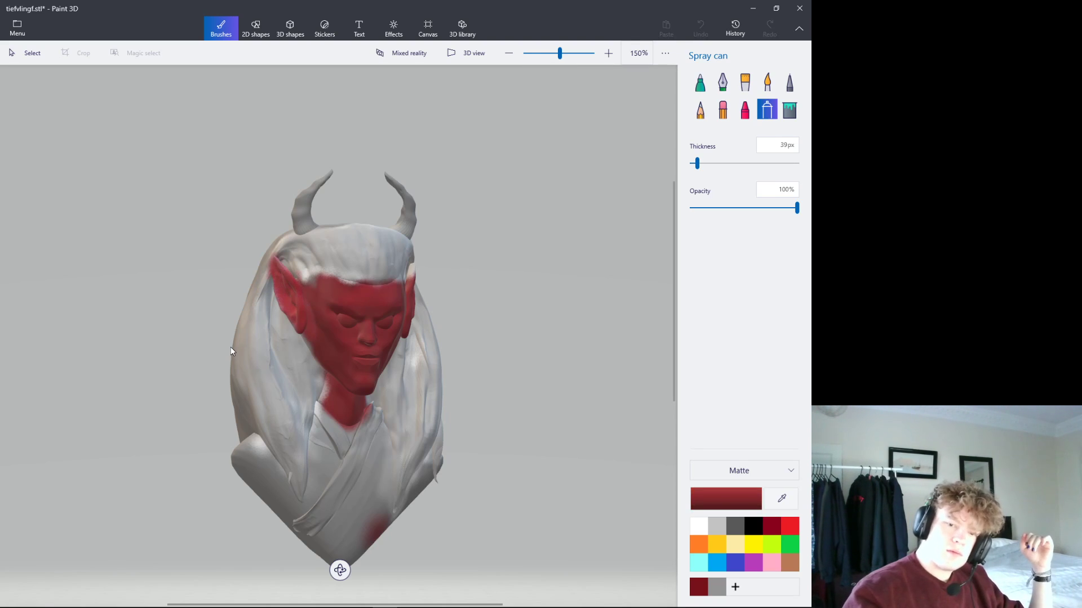
left_click_drag(409, 270, 410, 284)
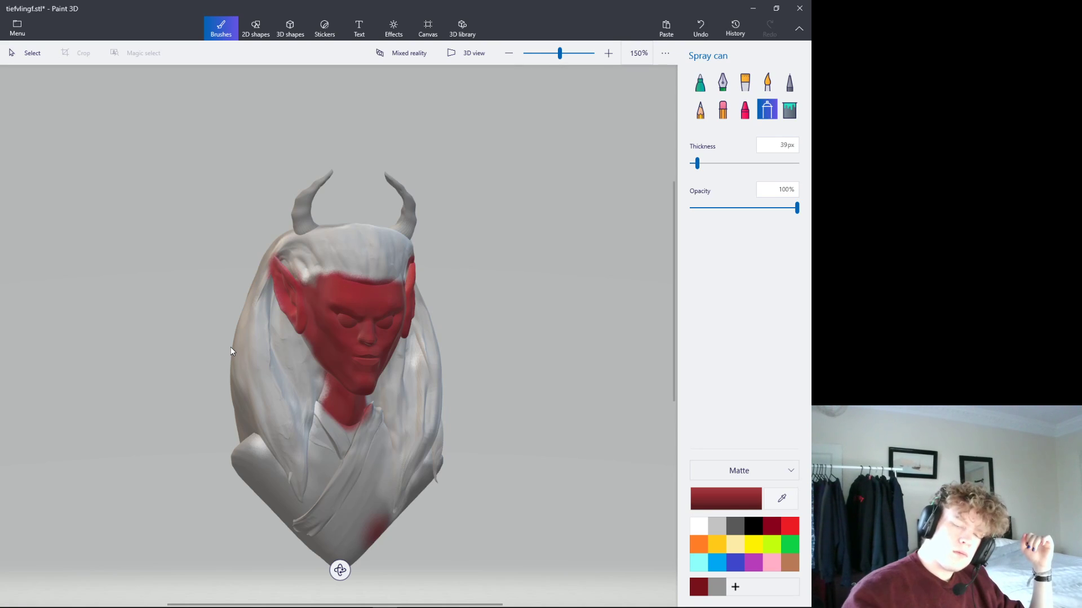
- Rotate the bust to face front and spray dark red over the chest below the collar
right_click_drag(449, 376, 383, 550)
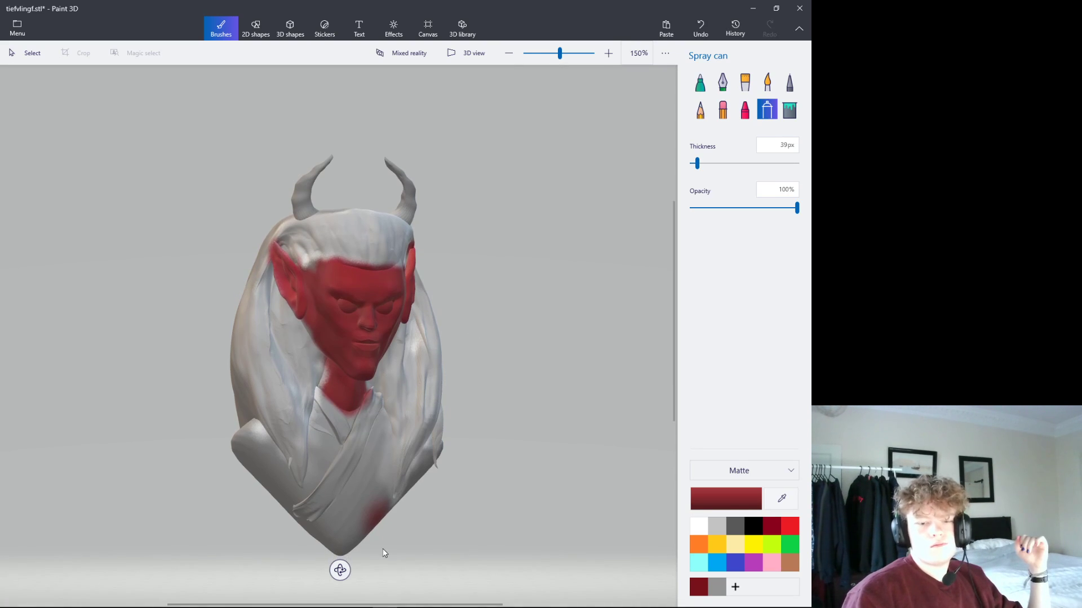
left_click_drag(339, 572, 223, 581)
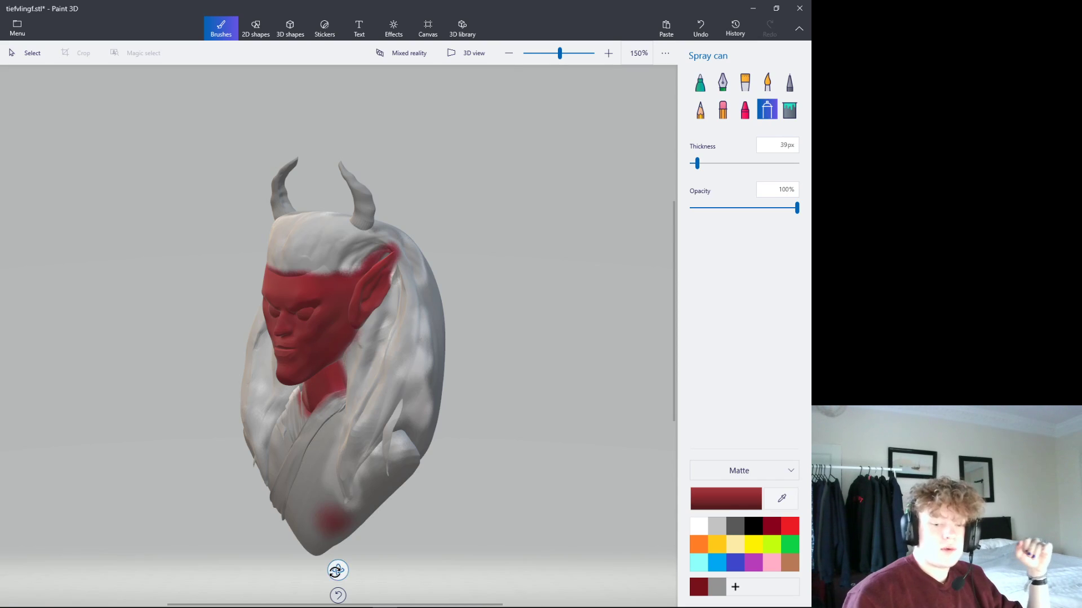
left_click_drag(335, 571, 415, 491)
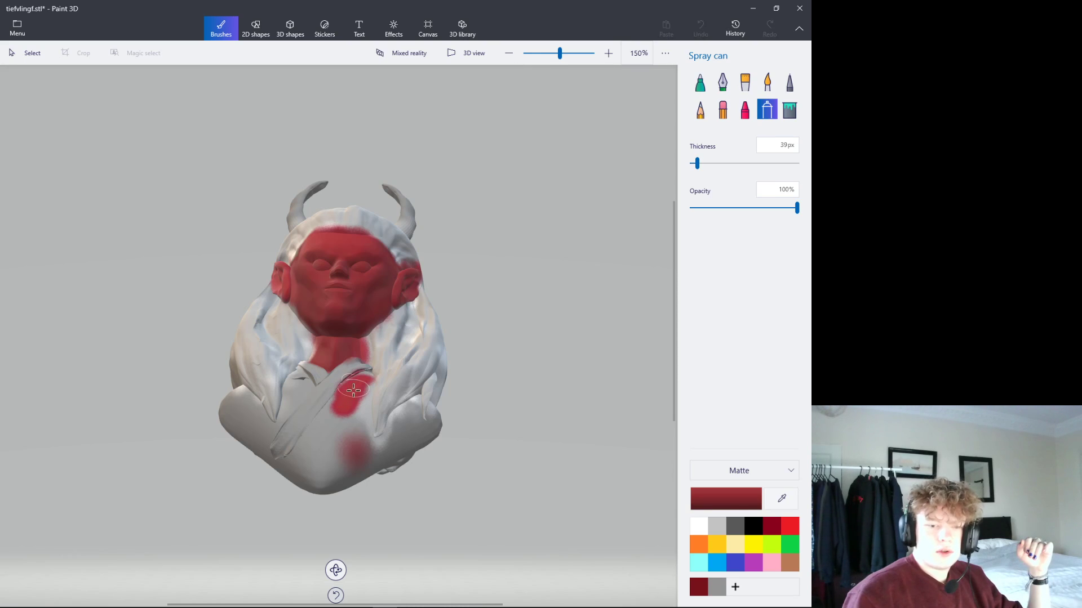
mouse_move(354, 390)
left_mouse_down()
mouse_move(285, 507)
mouse_move(297, 474)
mouse_move(391, 448)
left_mouse_up()
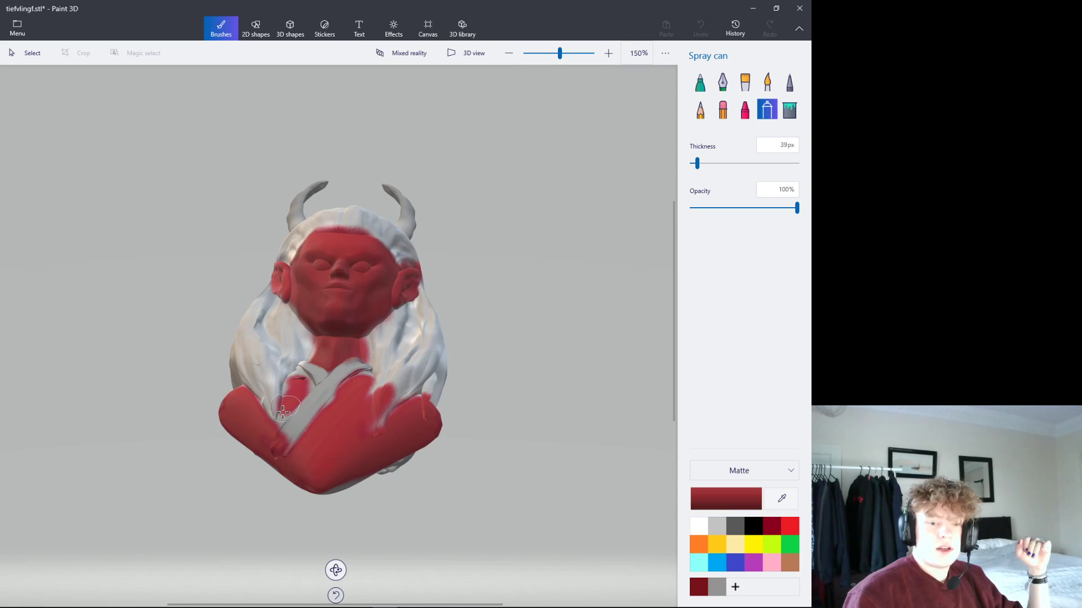
mouse_move(336, 570)
left_mouse_down()
mouse_move(344, 603)
mouse_move(338, 592)
left_mouse_up()
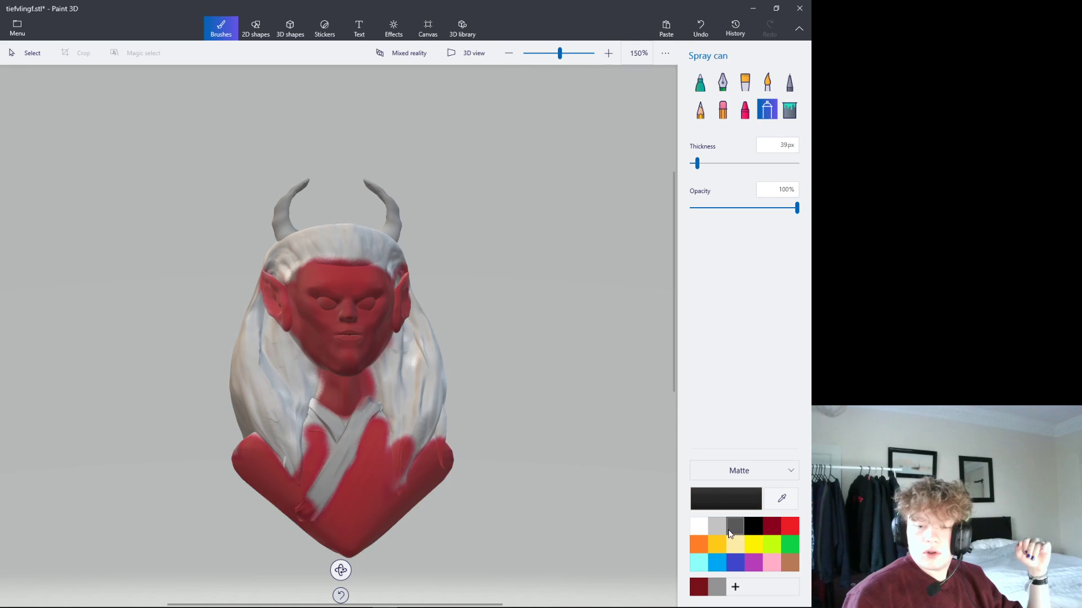
- Spray a black crossed strap over the red chest, extending it toward the lower left
left_click(759, 522)
mouse_move(307, 394)
left_mouse_down()
mouse_move(329, 419)
mouse_move(315, 490)
left_mouse_up()
left_click_drag(369, 400, 301, 524)
left_click_drag(335, 468, 307, 504)
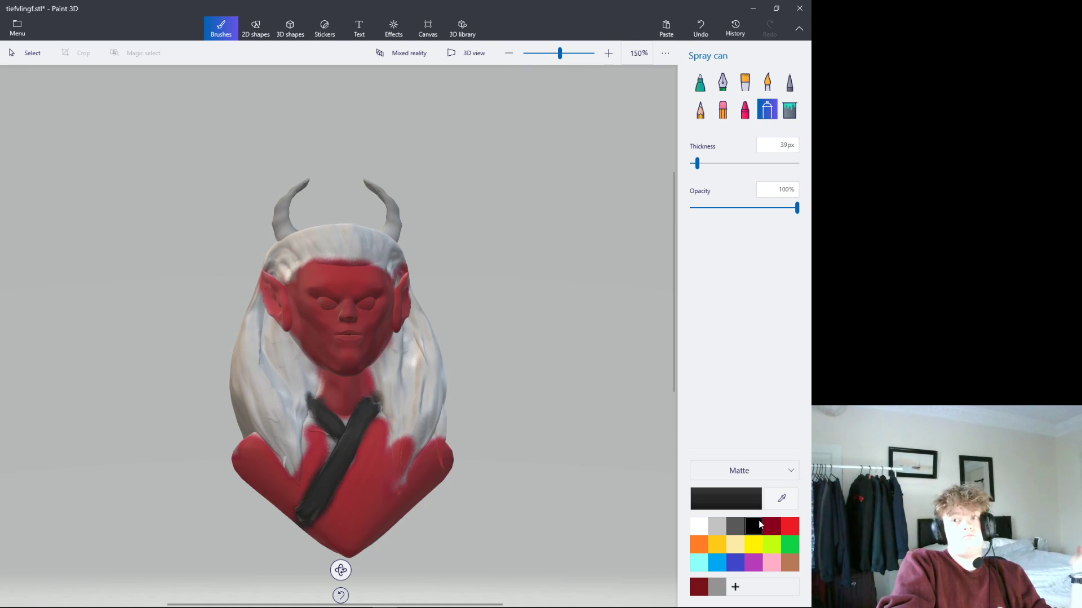
- Erase the red and black paint from the face, left ear, chest, strap and bust base
key("e")
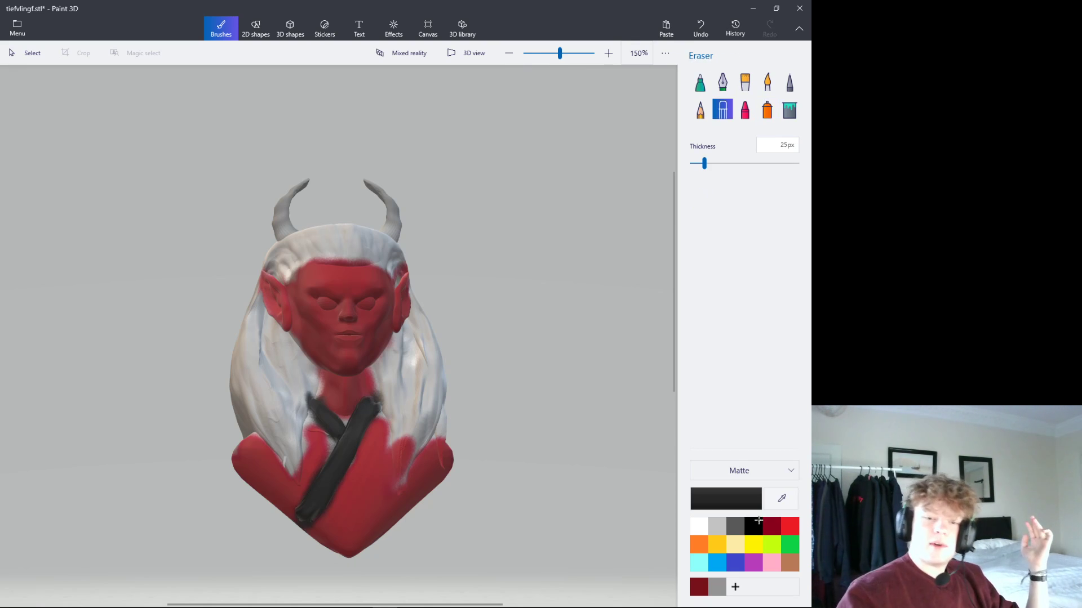
left_click_drag(344, 316, 293, 327)
mouse_move(298, 265)
left_mouse_down()
mouse_move(260, 360)
mouse_move(248, 344)
left_mouse_up()
mouse_move(282, 377)
left_mouse_down()
mouse_move(270, 428)
mouse_move(304, 484)
mouse_move(316, 535)
mouse_move(237, 468)
left_mouse_up()
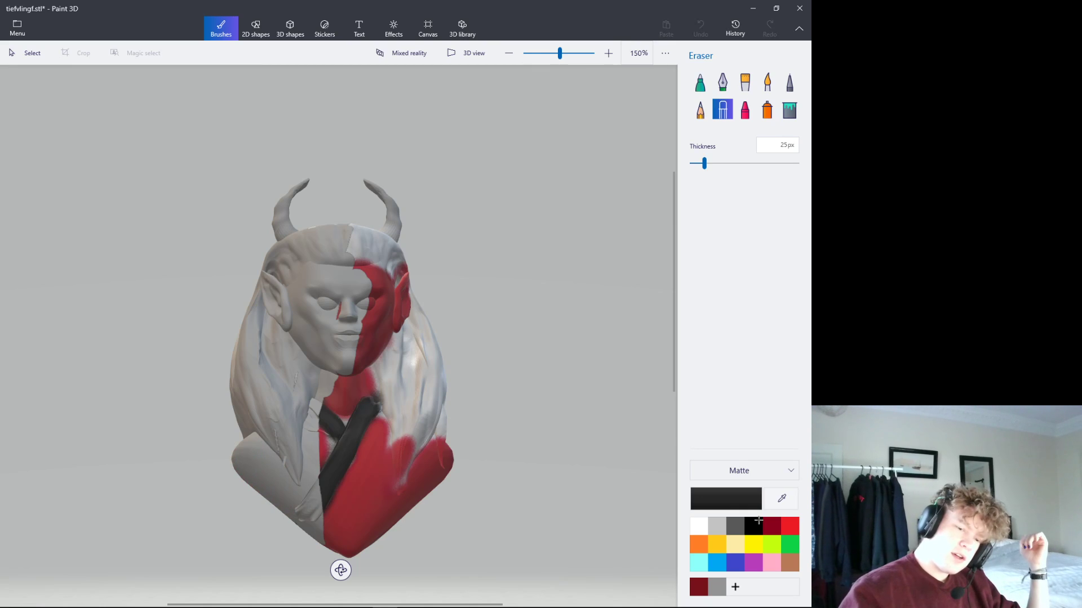
mouse_move(326, 485)
left_mouse_down()
mouse_move(332, 524)
mouse_move(344, 383)
mouse_move(366, 507)
mouse_move(380, 372)
mouse_move(400, 524)
mouse_move(428, 400)
left_mouse_up()
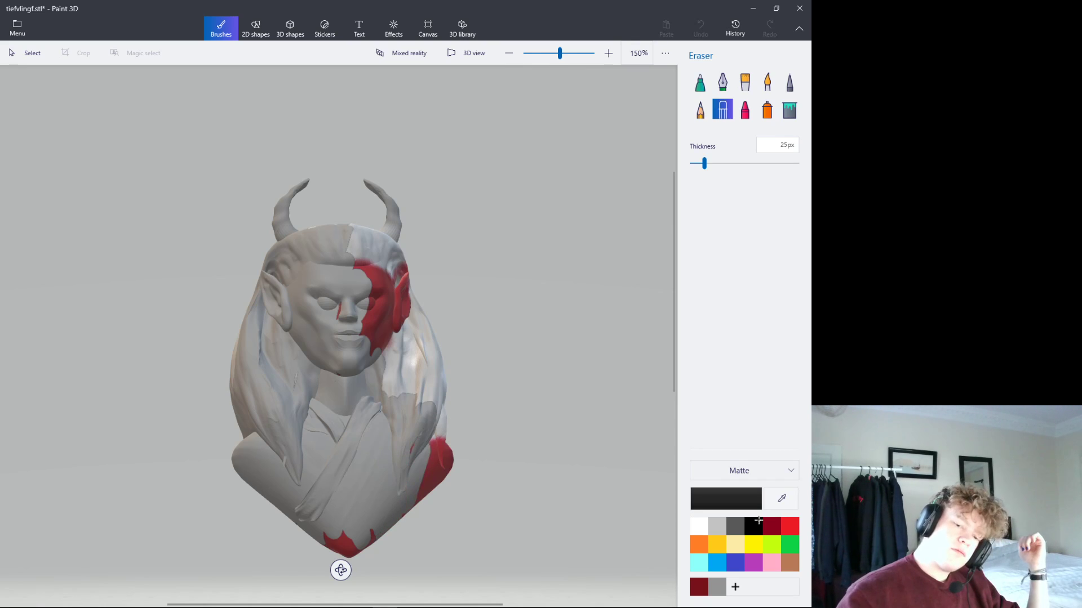
left_click_drag(335, 544, 358, 552)
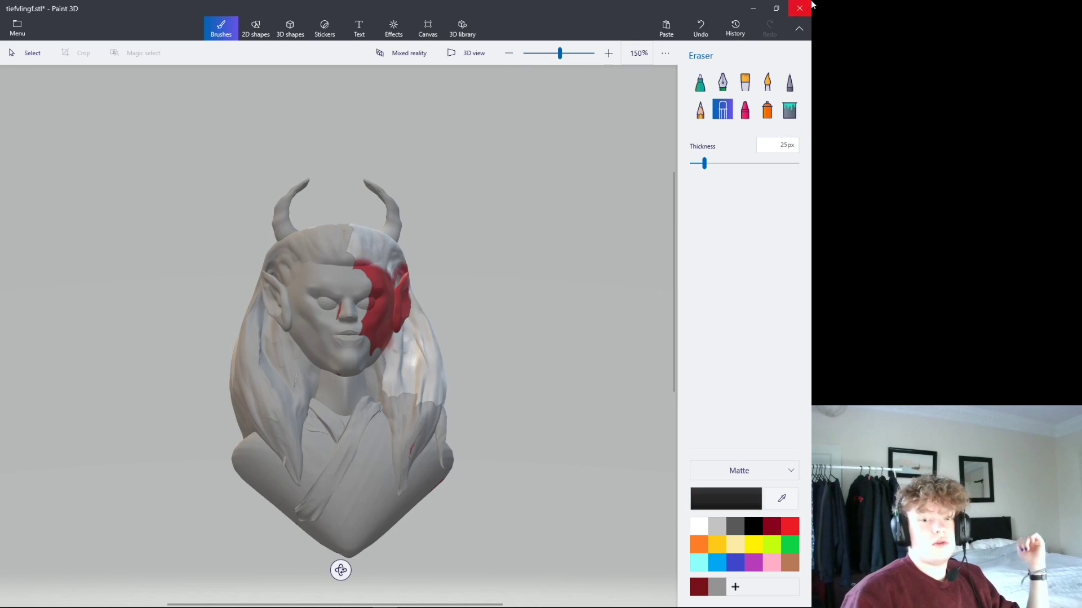
- Erase the leftover red on the face and the paint on the hair, turning the bust sideways
mouse_move(322, 288)
left_mouse_down()
mouse_move(397, 282)
mouse_move(365, 332)
left_mouse_up()
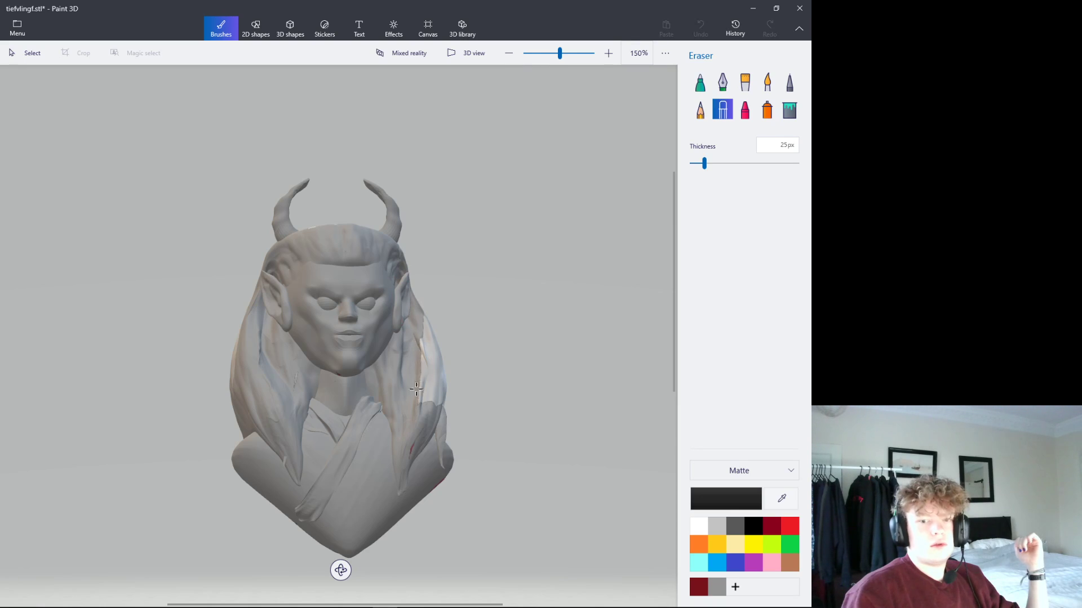
left_click_drag(416, 389, 427, 423)
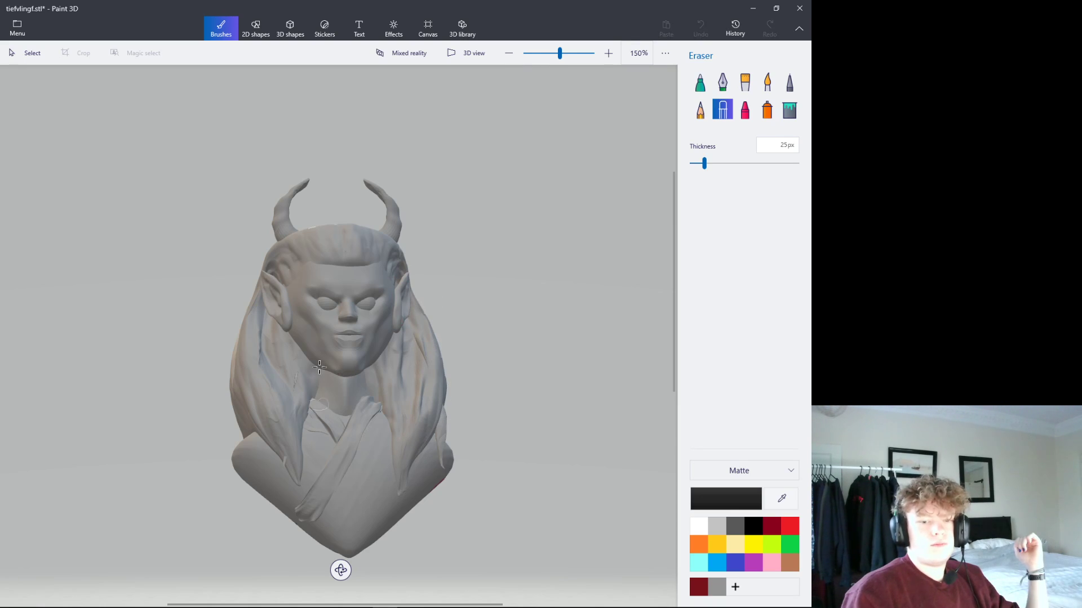
left_click_drag(341, 570, 203, 526)
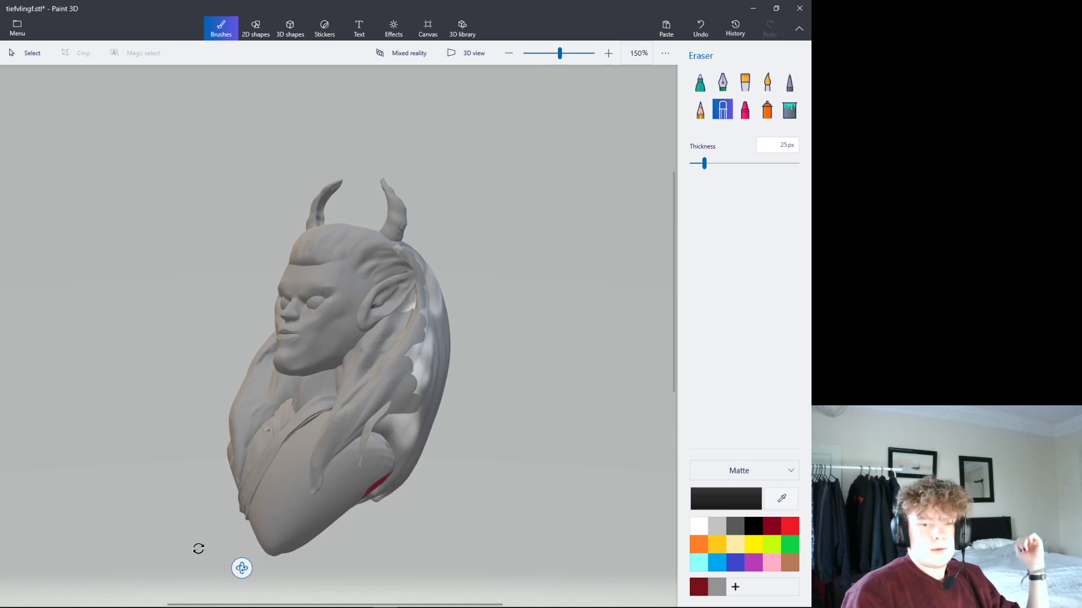
left_click_drag(318, 439, 366, 299)
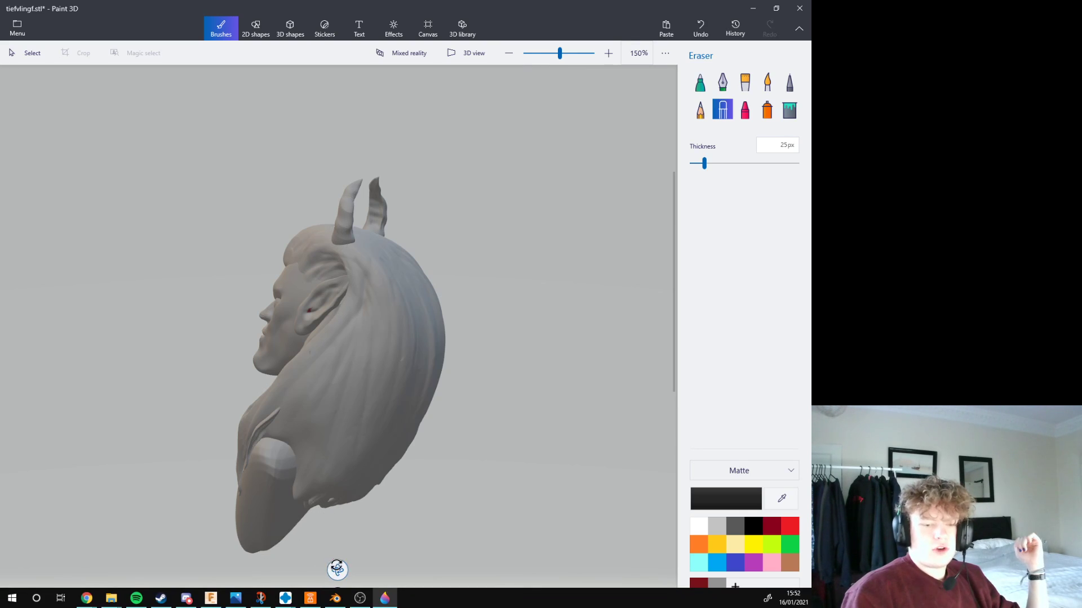
- Orbit the grey bust to check its front, top and back for leftover paint
left_click_drag(337, 570, 303, 218)
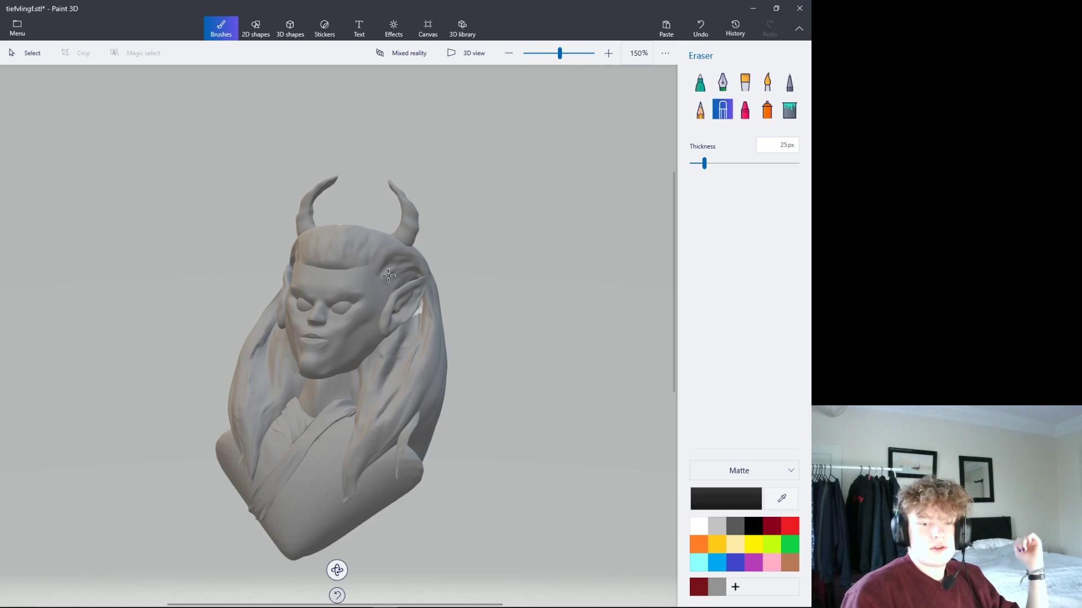
scroll(388, 275, "up", 2)
mouse_move(337, 570)
left_mouse_down()
mouse_move(326, 28)
mouse_move(370, 90)
mouse_move(331, 85)
left_mouse_up()
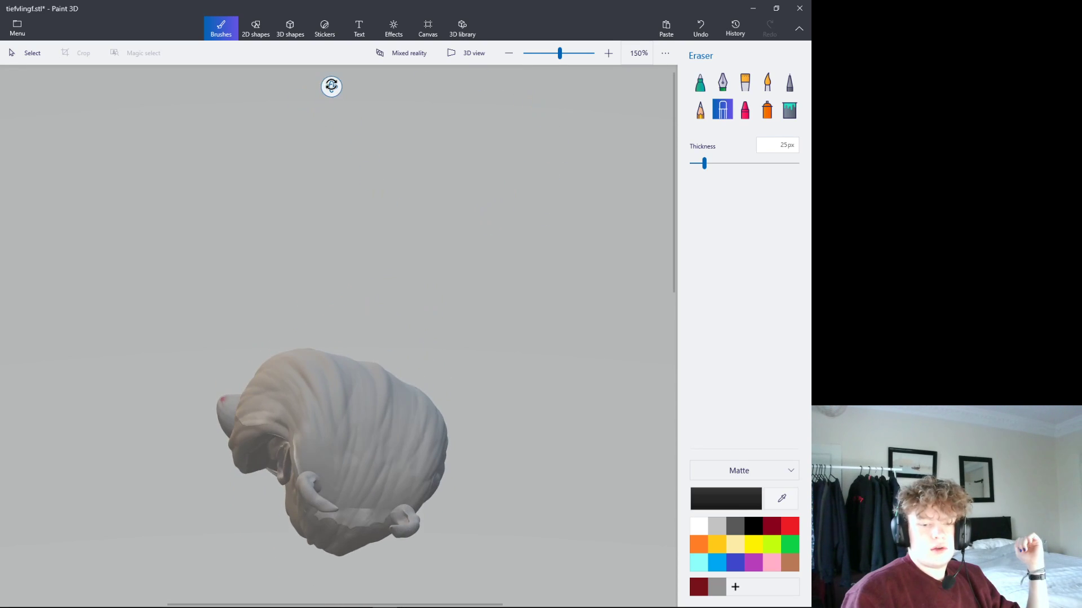
left_click_drag(349, 570, 346, 381)
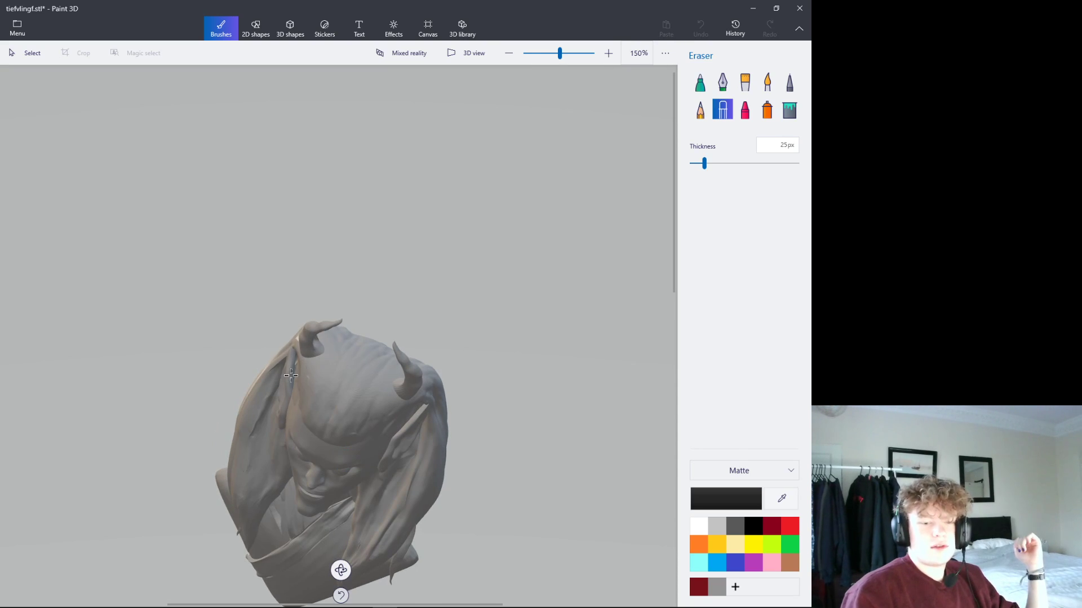
mouse_move(340, 570)
left_mouse_down()
mouse_move(394, 563)
mouse_move(338, 570)
mouse_move(383, 535)
left_mouse_up()
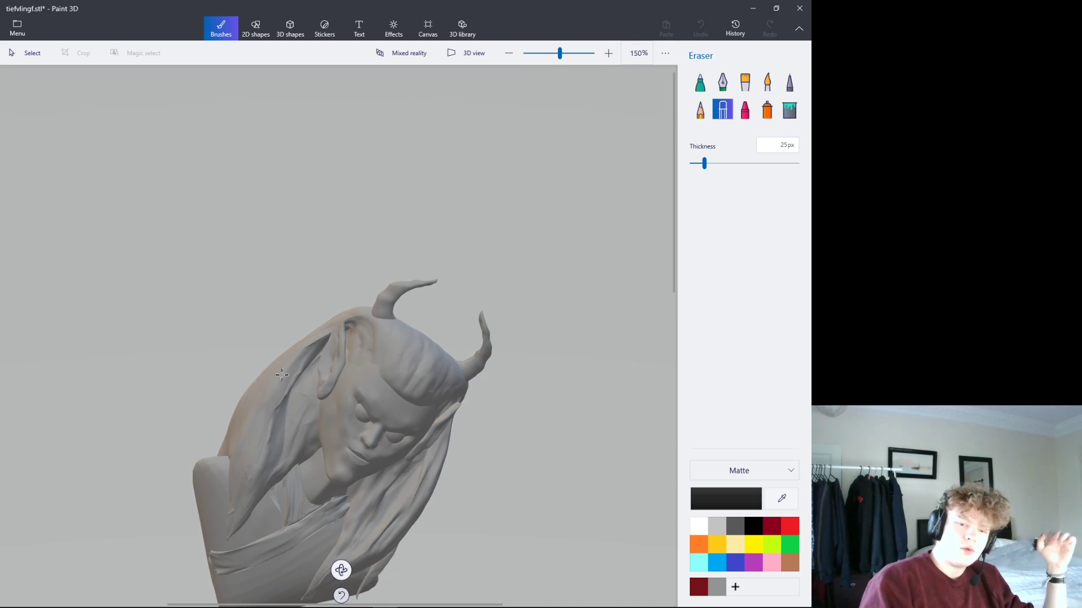
- Orbit through the horned profile and stand the bust upright facing forward
left_click_drag(341, 570, 556, 502)
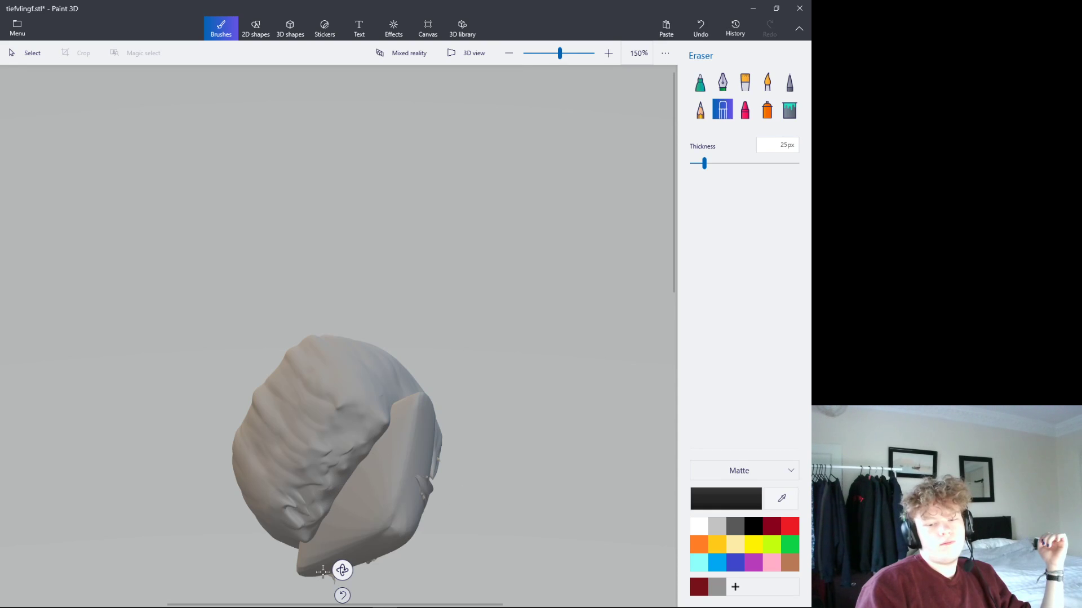
mouse_move(341, 569)
left_mouse_down()
mouse_move(464, 485)
mouse_move(591, 369)
mouse_move(718, 430)
left_mouse_up()
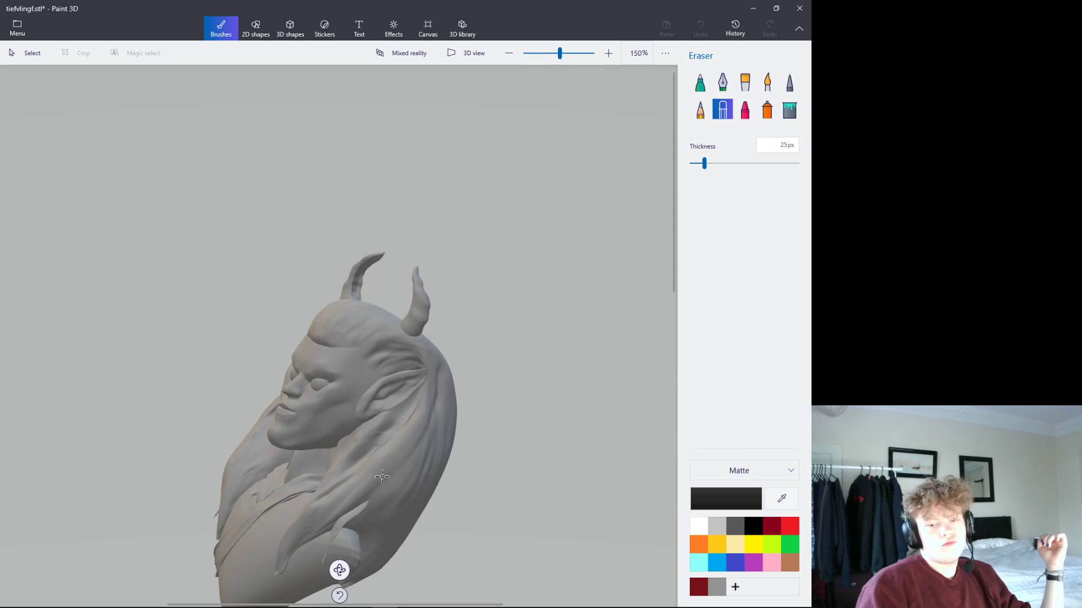
mouse_move(333, 565)
left_mouse_down()
mouse_move(485, 567)
mouse_move(397, 585)
mouse_move(396, 488)
mouse_move(461, 428)
mouse_move(502, 323)
mouse_move(73, 460)
mouse_move(261, 511)
mouse_move(326, 543)
mouse_move(522, 589)
mouse_move(440, 600)
mouse_move(398, 566)
left_mouse_up()
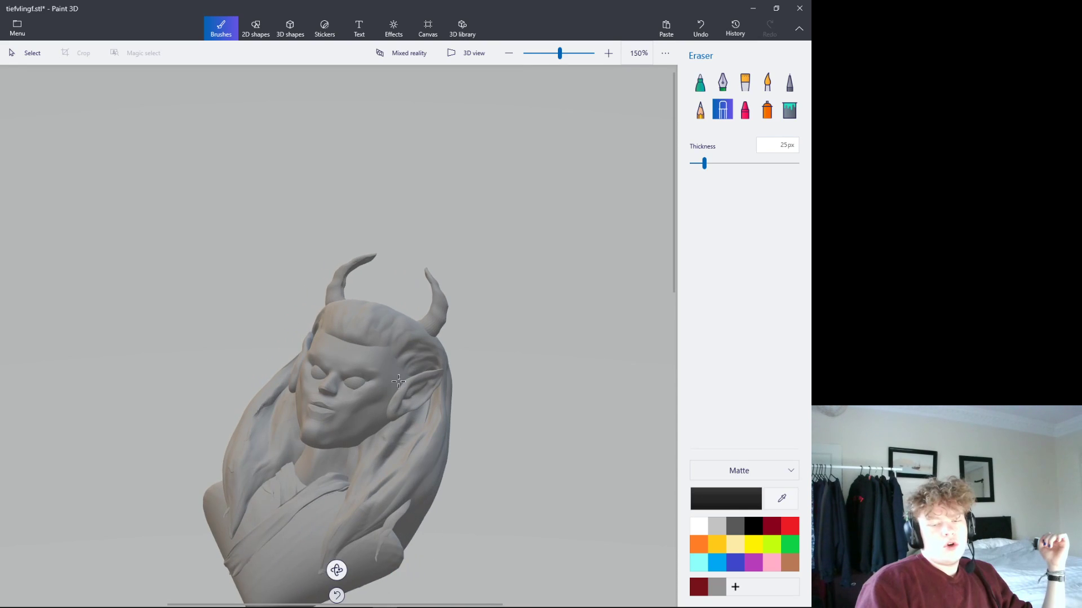
scroll(399, 382, "down", 1)
scroll(387, 271, "down", 3)
mouse_move(327, 523)
left_mouse_down()
mouse_move(415, 594)
mouse_move(468, 594)
mouse_move(400, 596)
mouse_move(379, 575)
left_mouse_up()
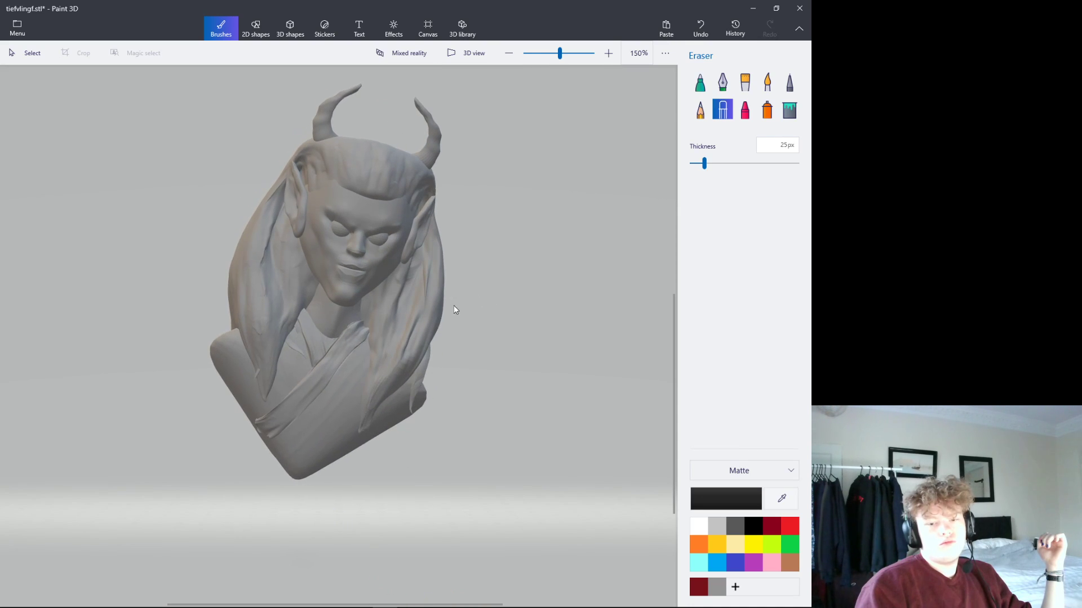
scroll(456, 311, "up", 1)
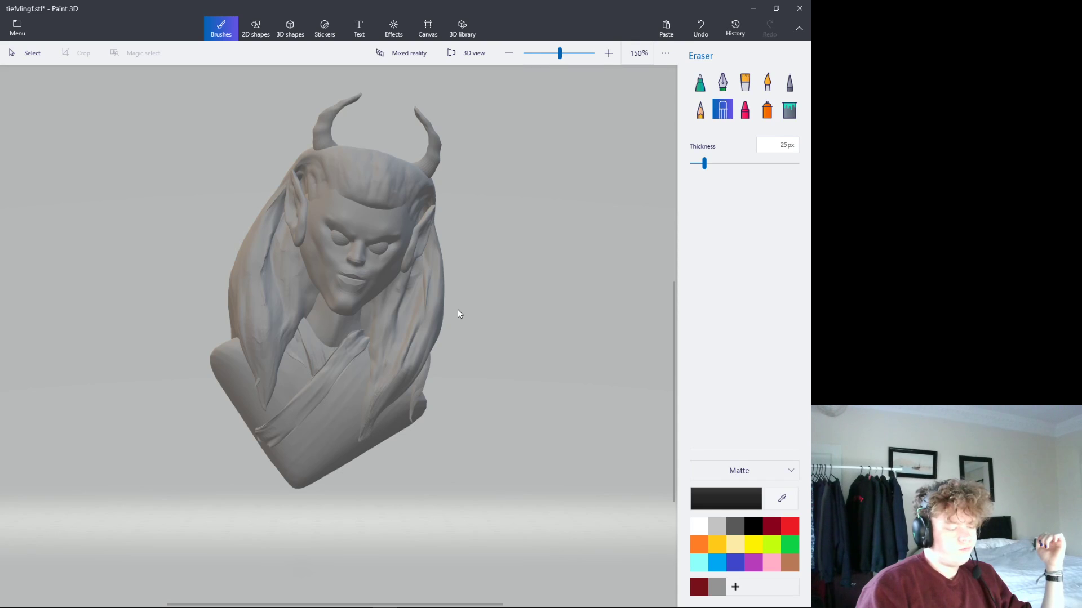